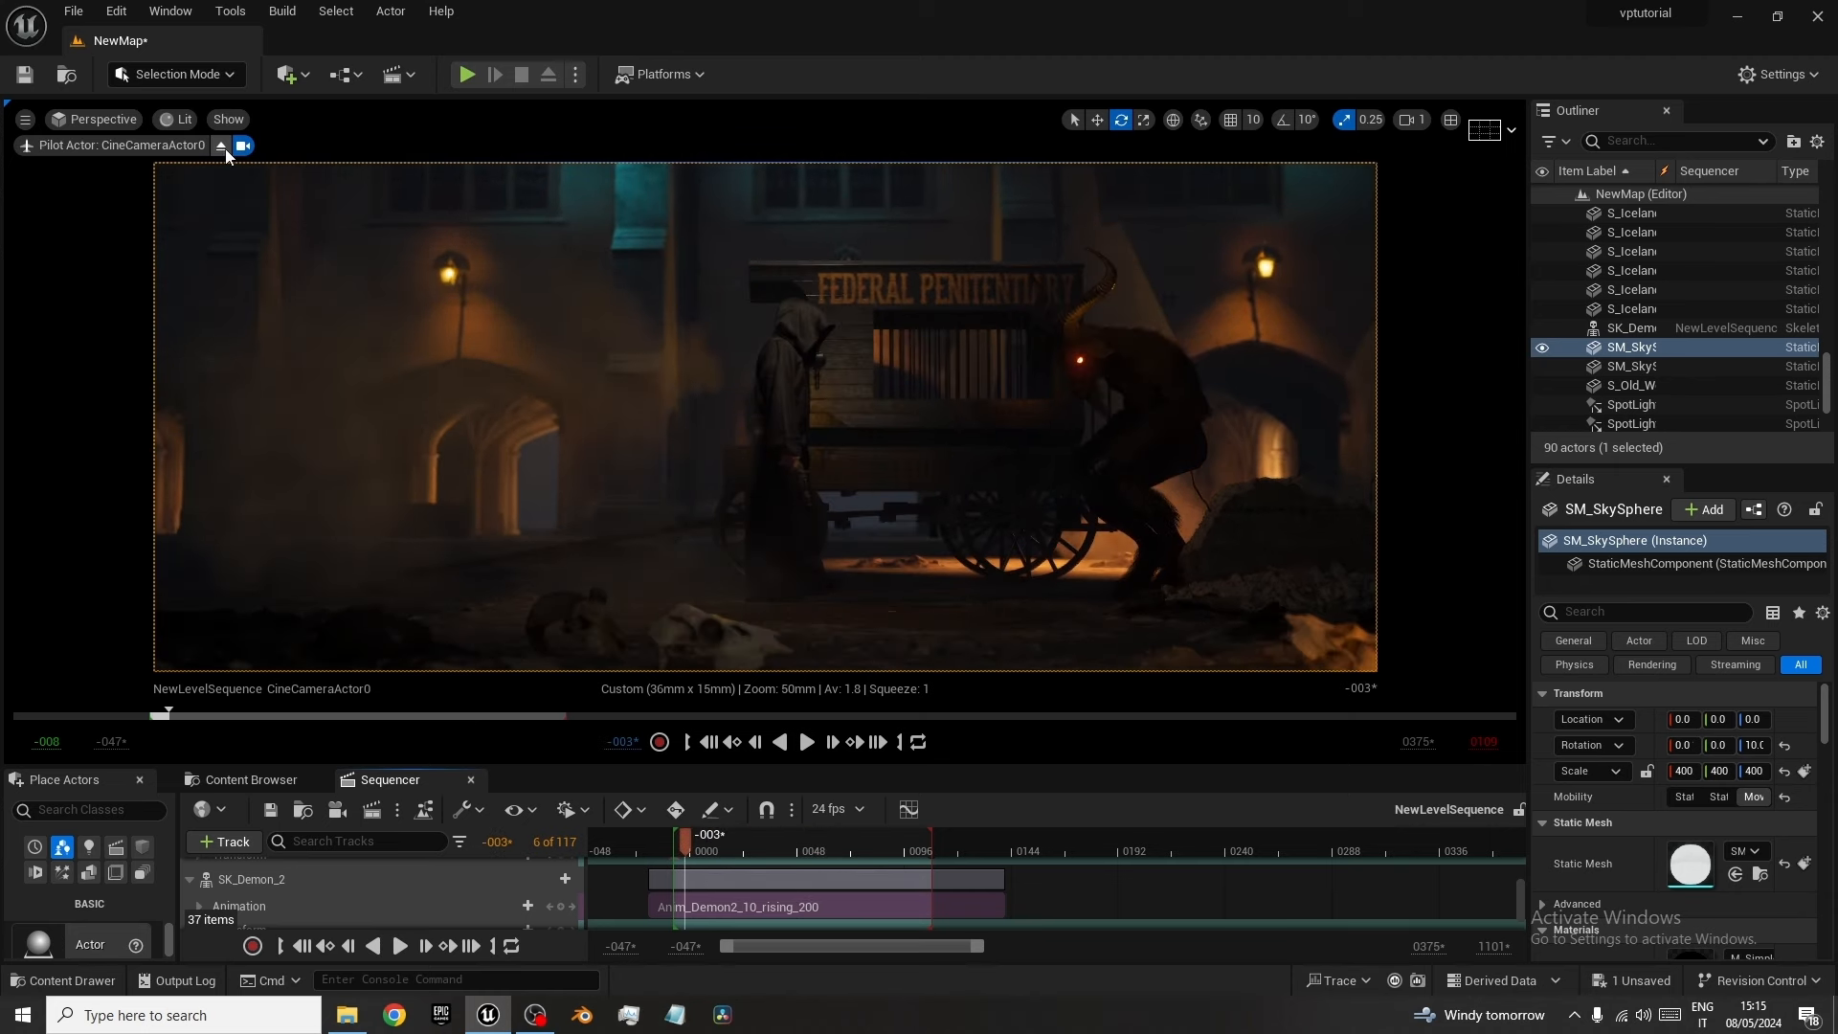
# Stop piloting the cine camera and examine the finished scene's building, lava rocks, sky sphere, jail wagon and demon from outside the shot.
pyautogui.click(221, 145)
pyautogui.keyDown('alt'); pyautogui.moveTo(1015, 521); pyautogui.dragTo(1108, 555); pyautogui.keyUp('alt')
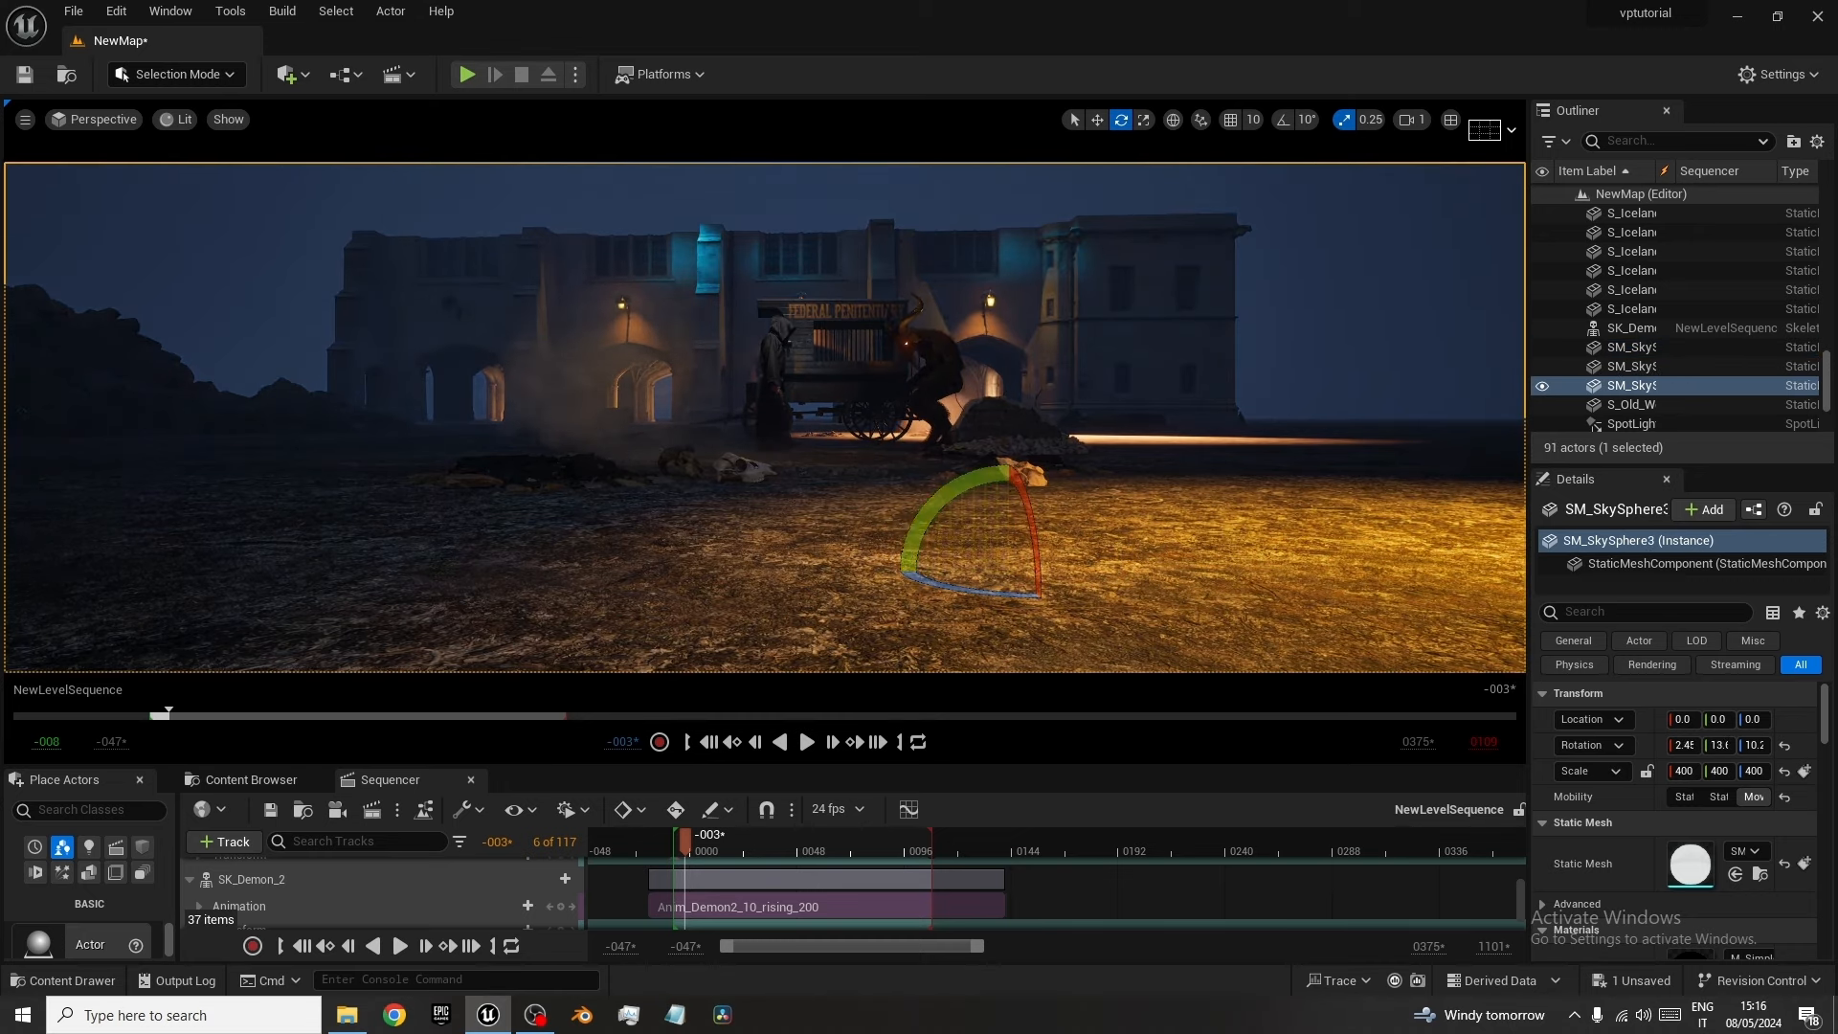
pyautogui.moveTo(685, 377); pyautogui.dragTo(622, 392, button='right')
pyautogui.moveTo(651, 491); pyautogui.dragTo(713, 483, button='right')
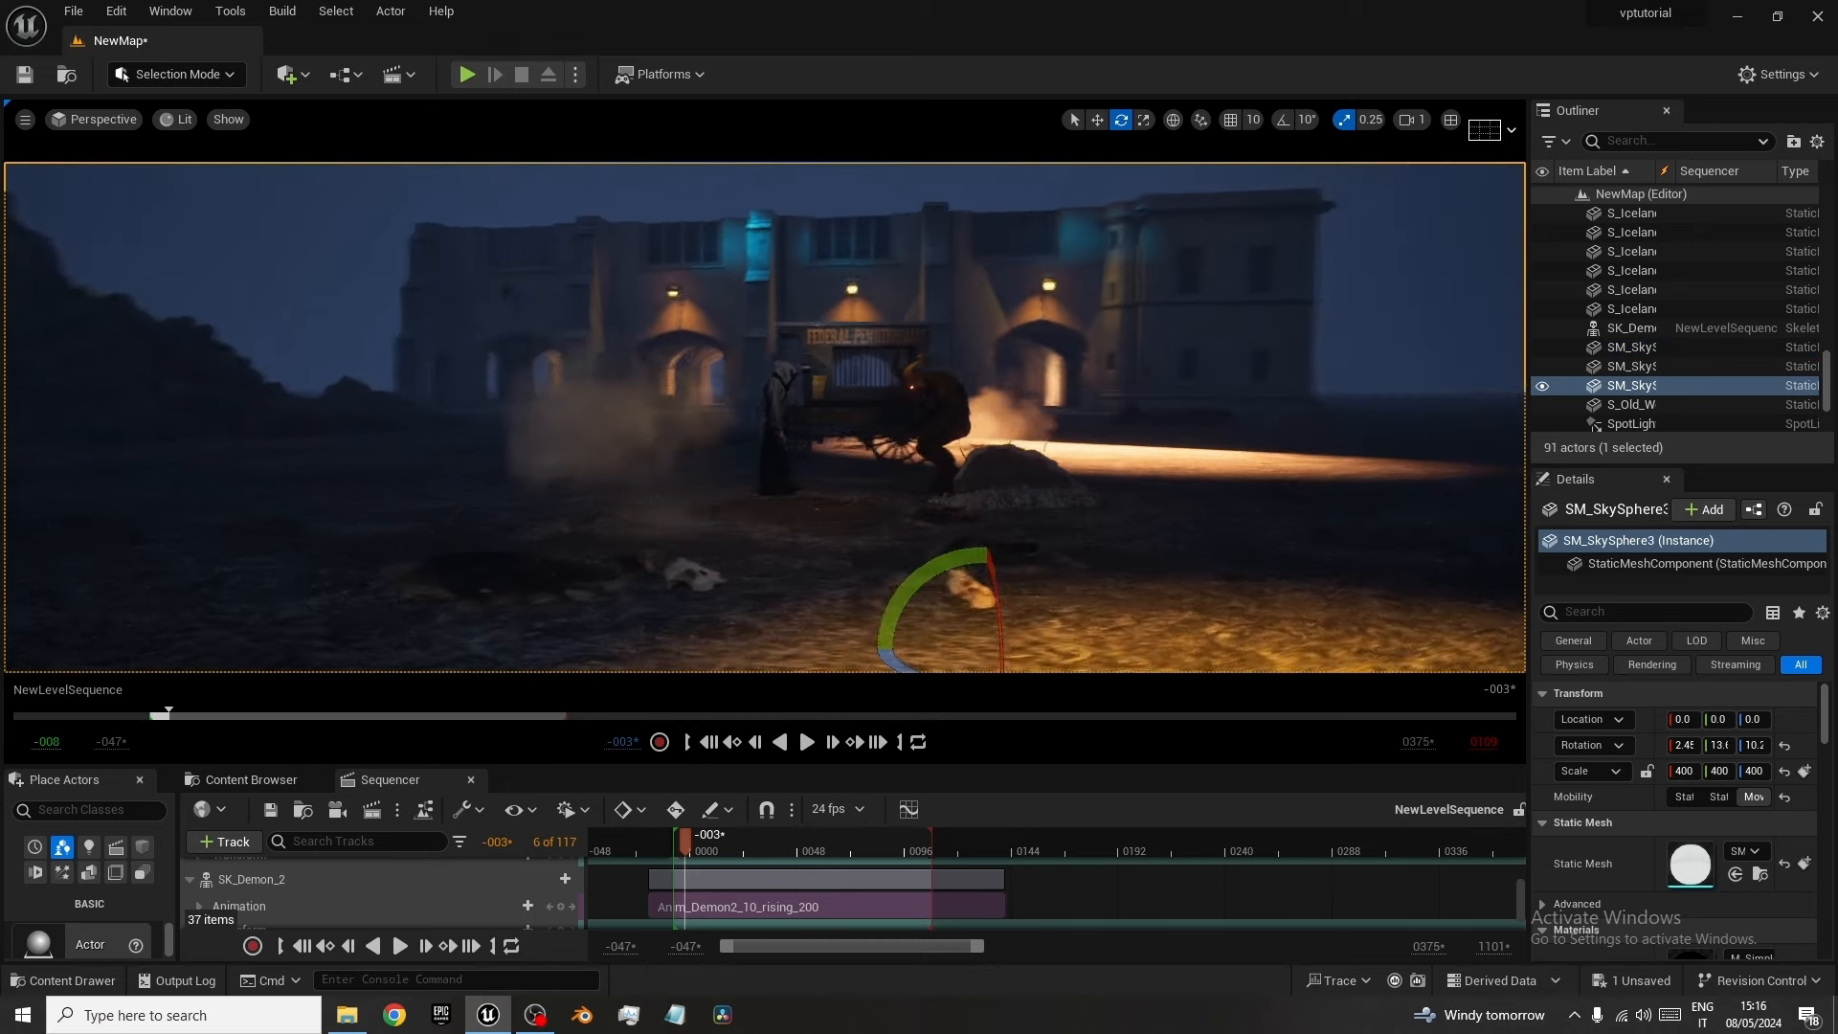
pyautogui.moveTo(676, 273); pyautogui.dragTo(678, 300, button='right')
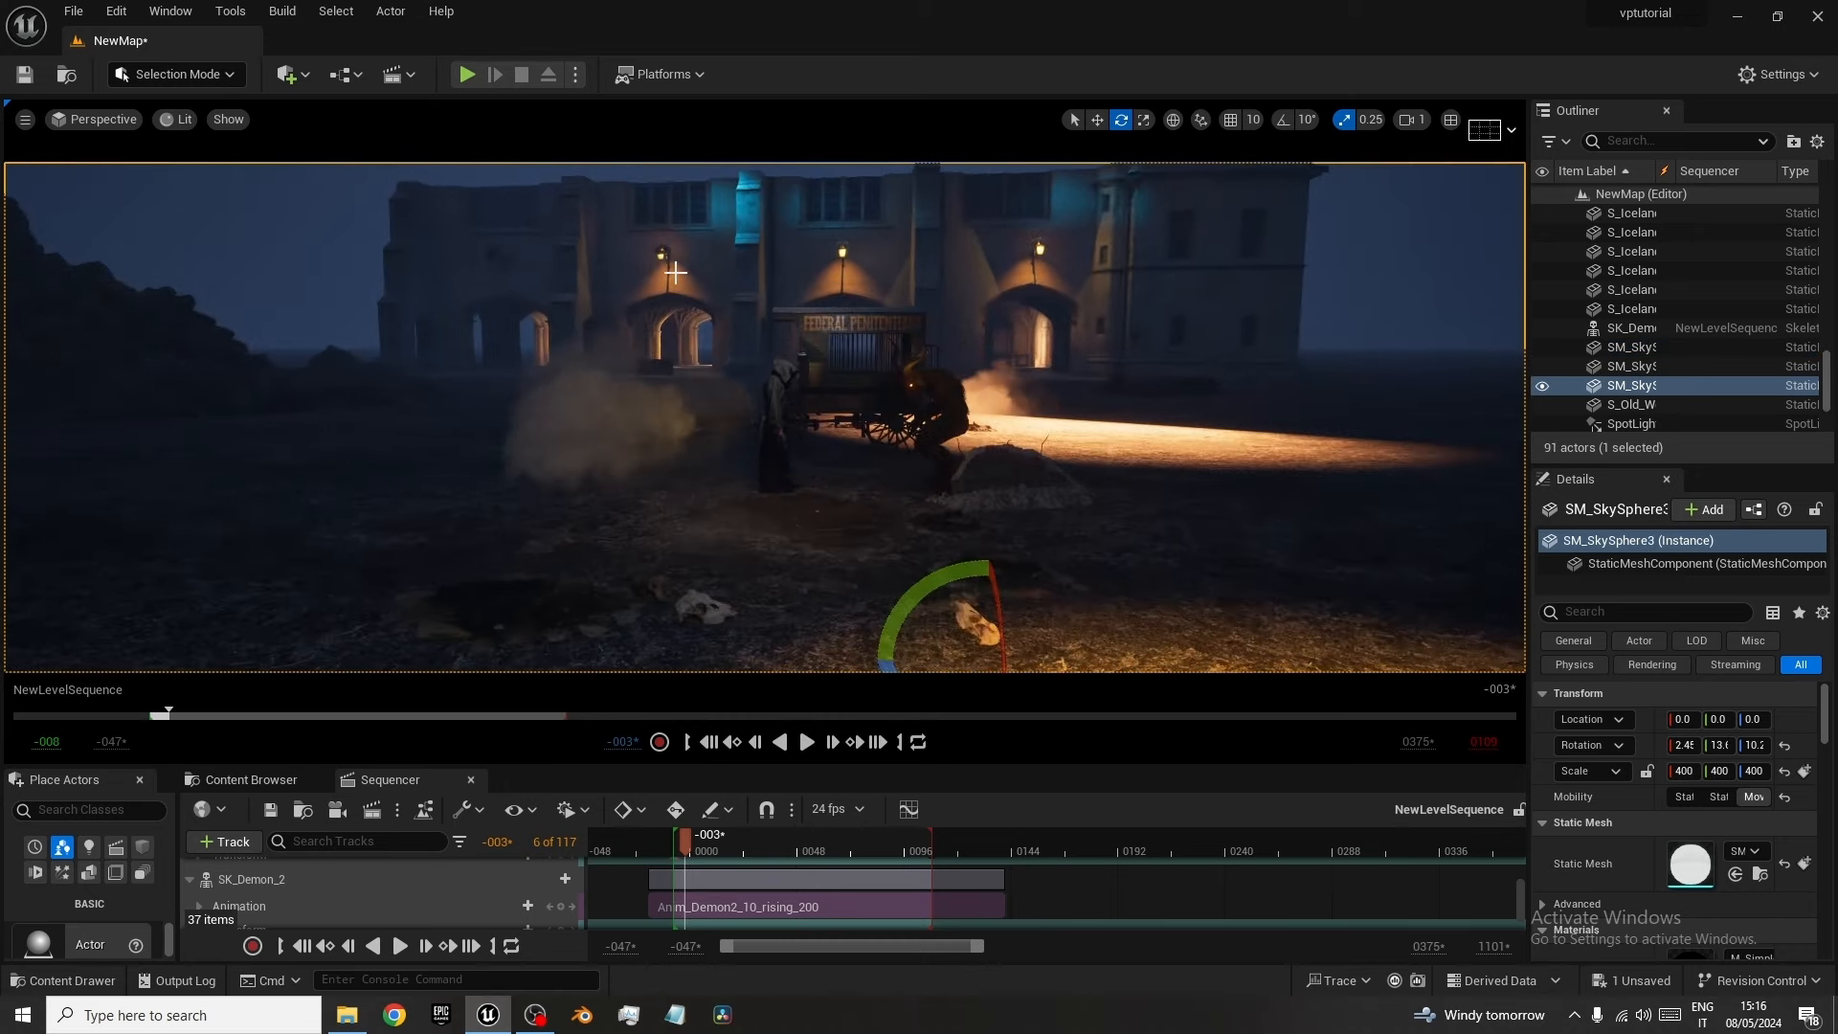
pyautogui.click(723, 256)
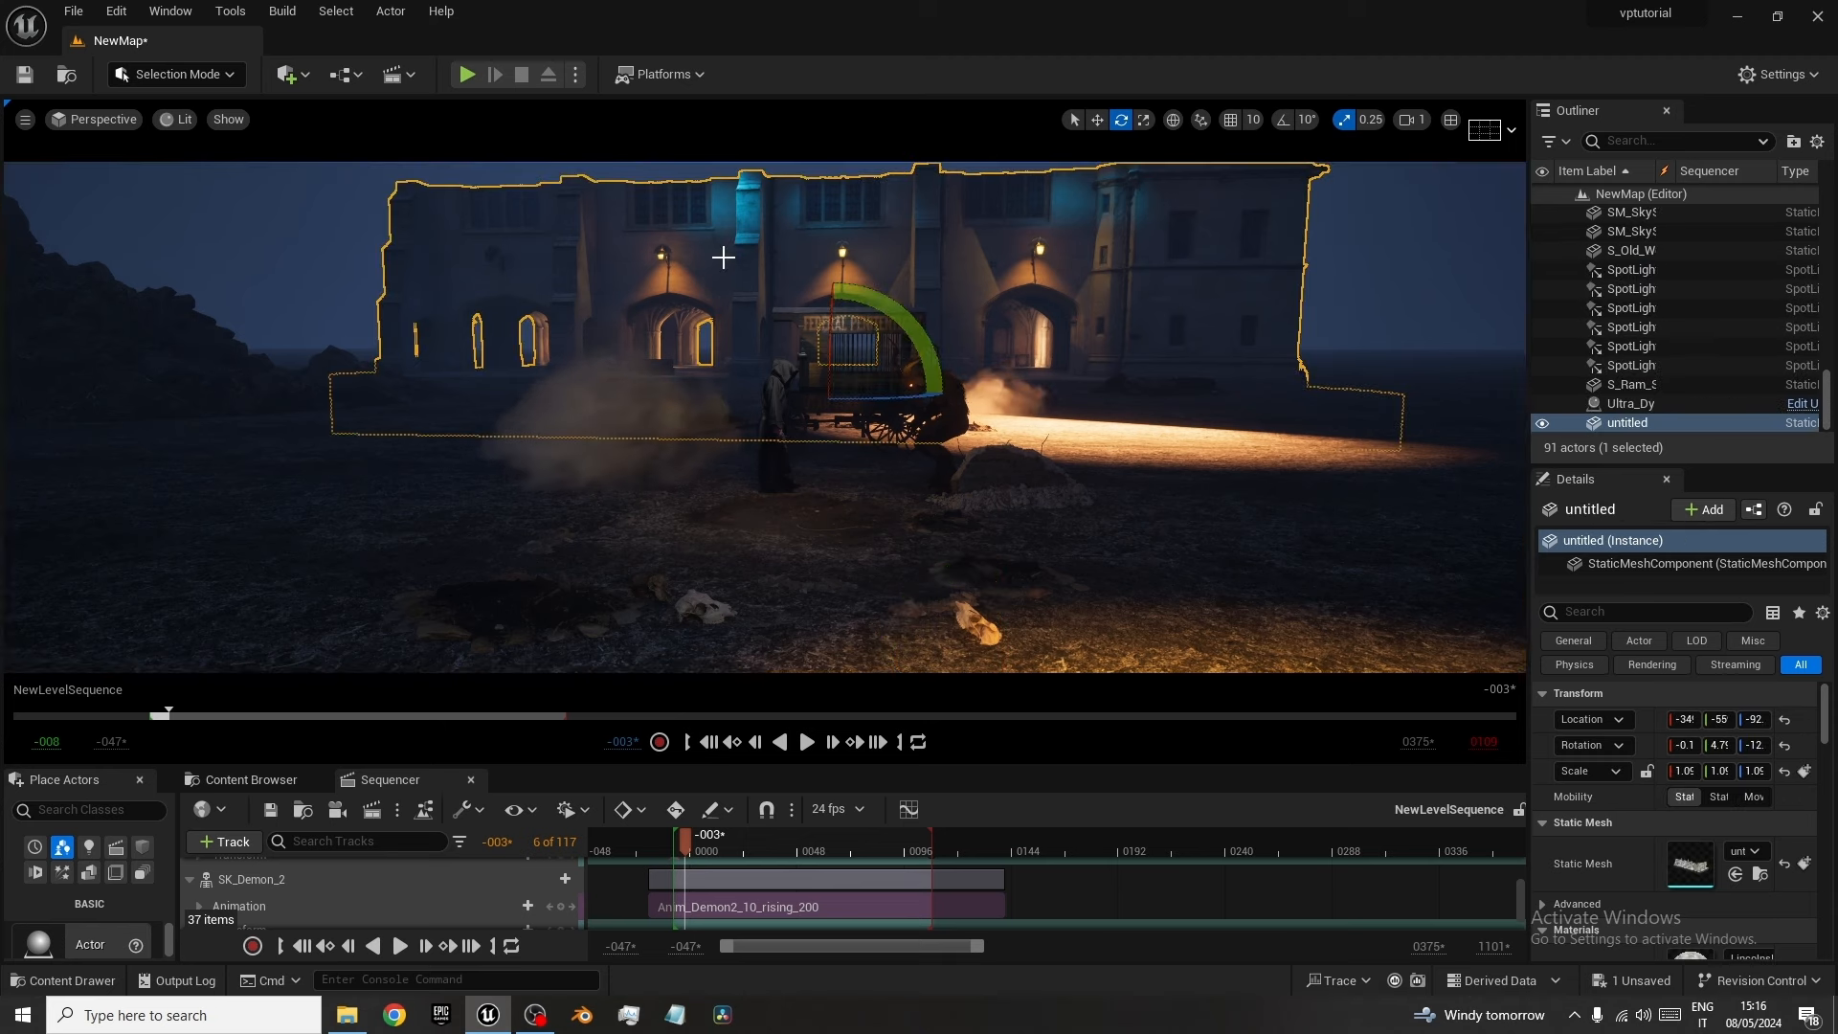
pyautogui.click(816, 330)
pyautogui.click(152, 352)
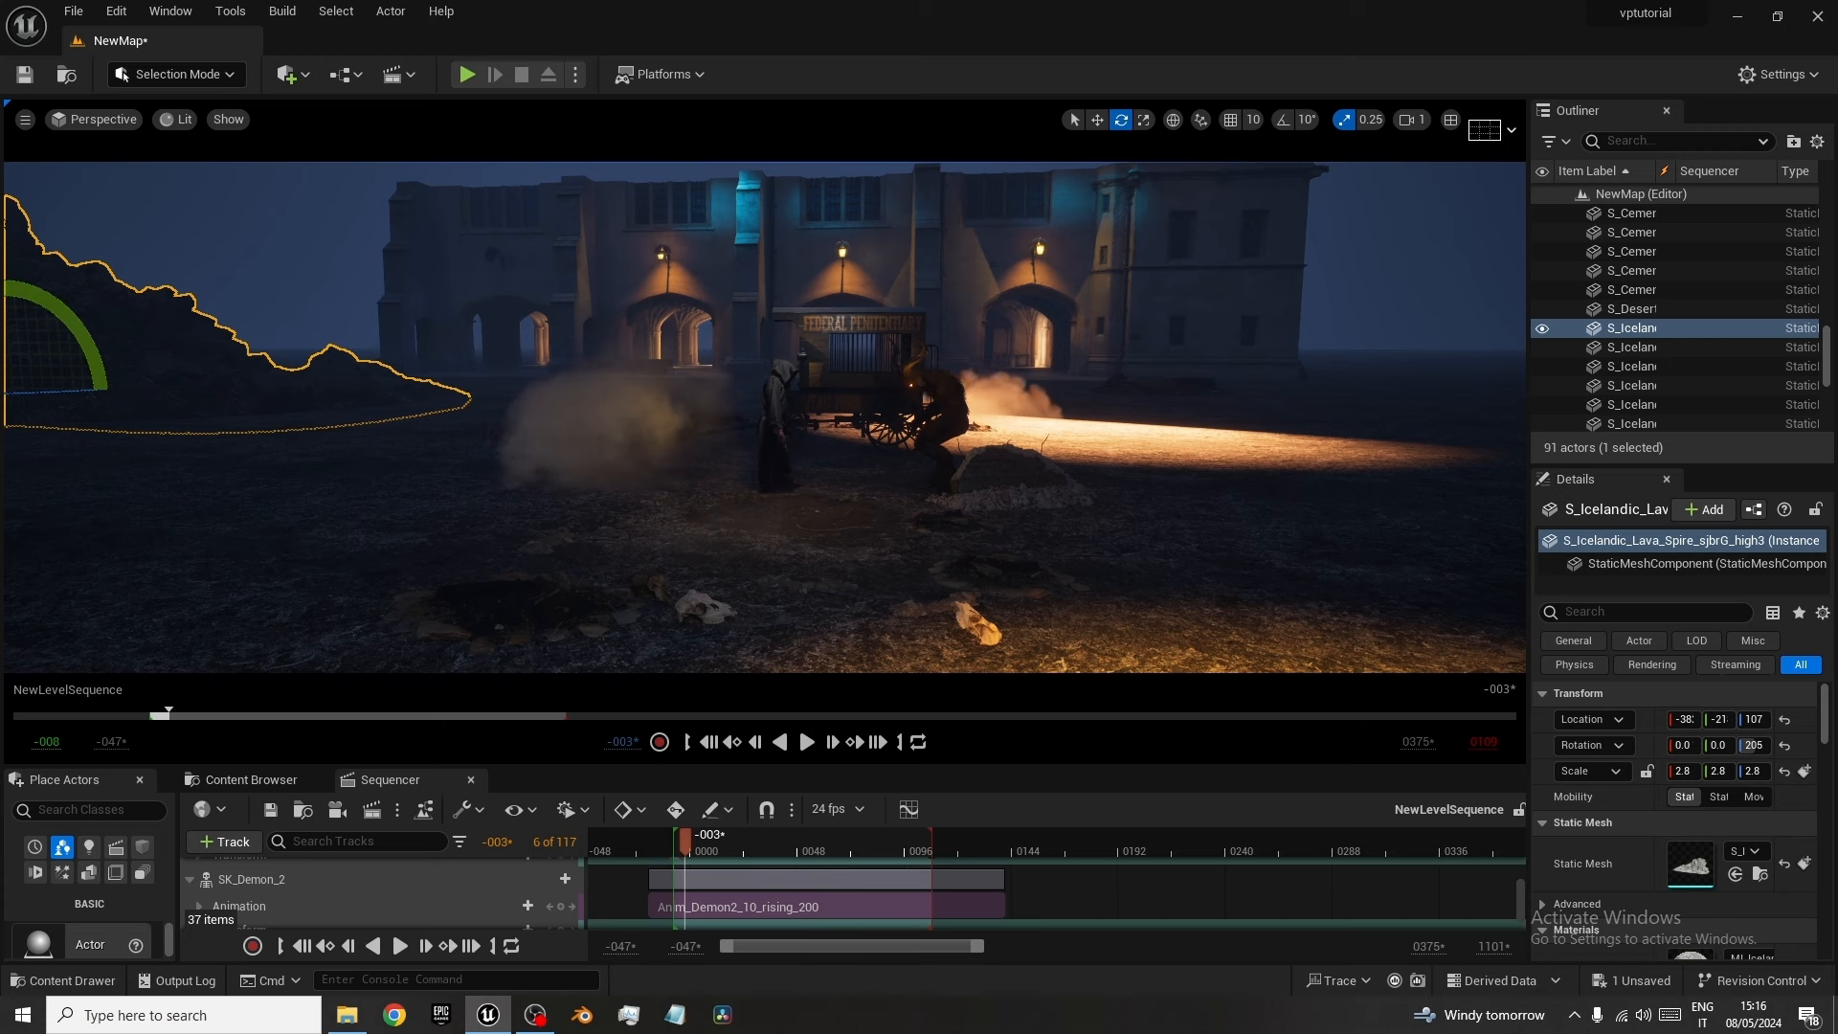
pyautogui.click(531, 257)
pyautogui.click(865, 412)
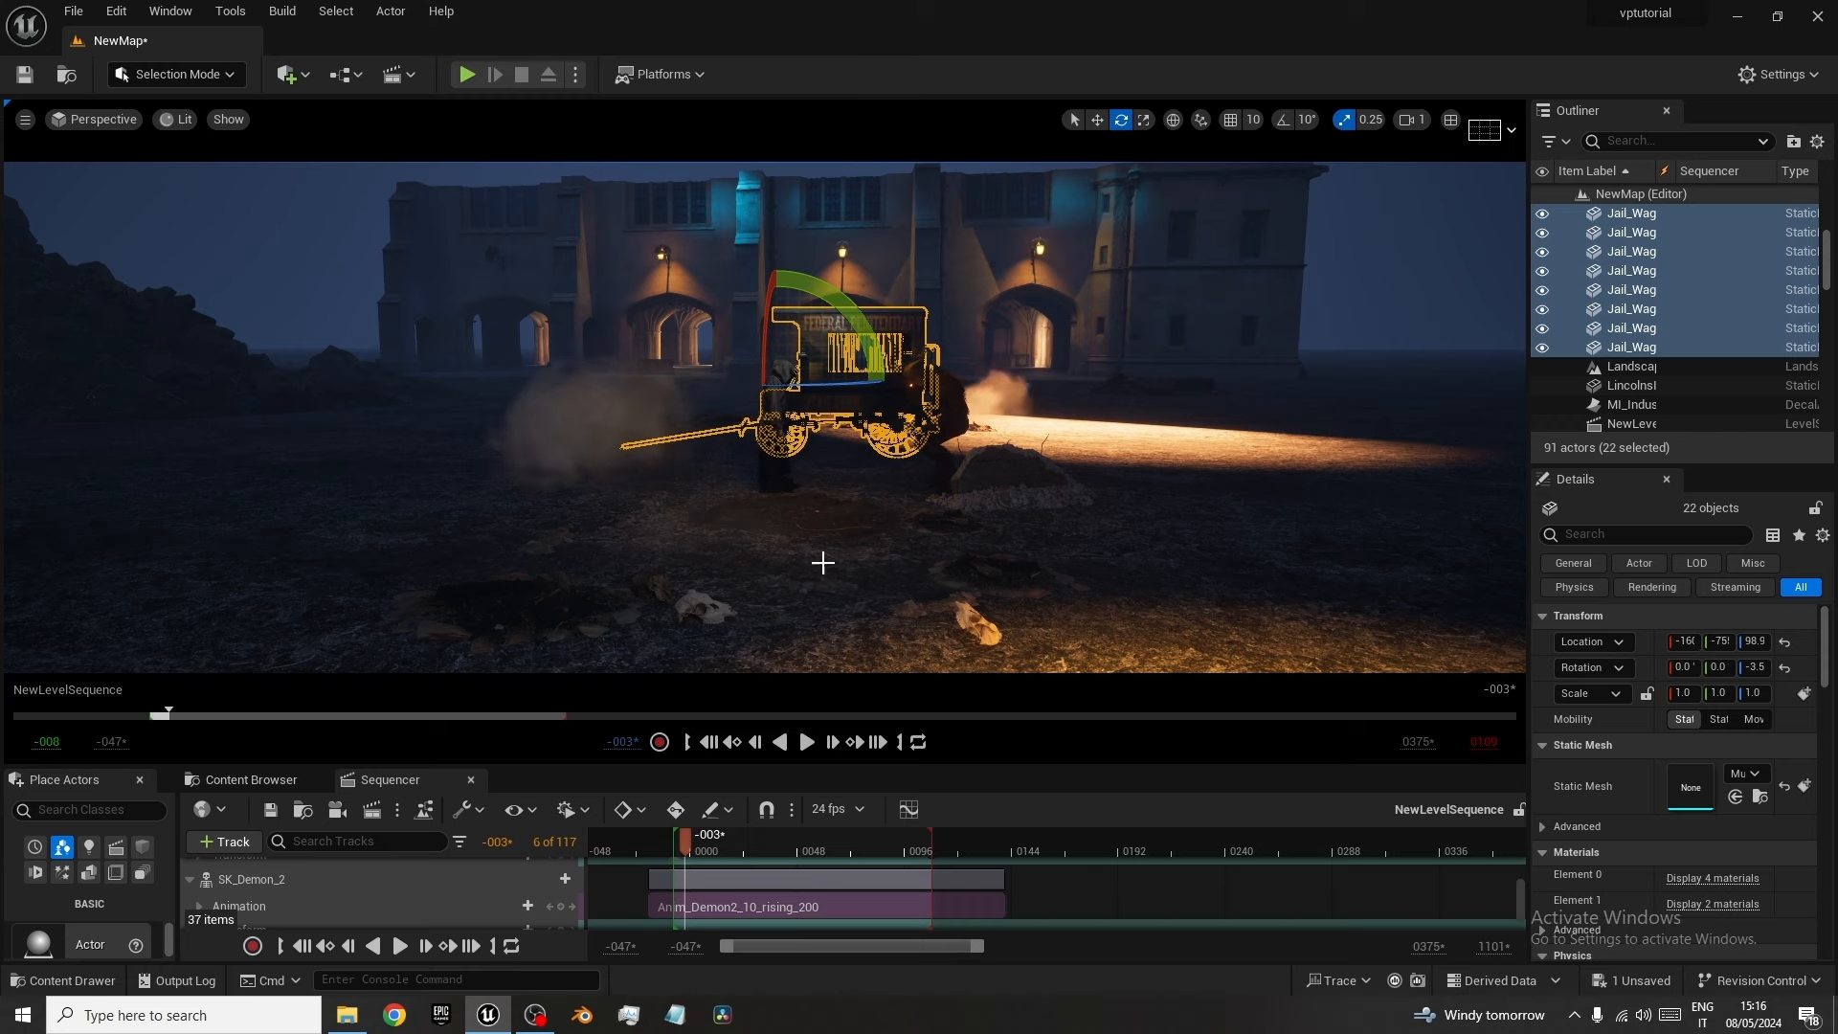
pyautogui.keyDown('alt'); pyautogui.moveTo(758, 572); pyautogui.dragTo(885, 572); pyautogui.keyUp('alt')
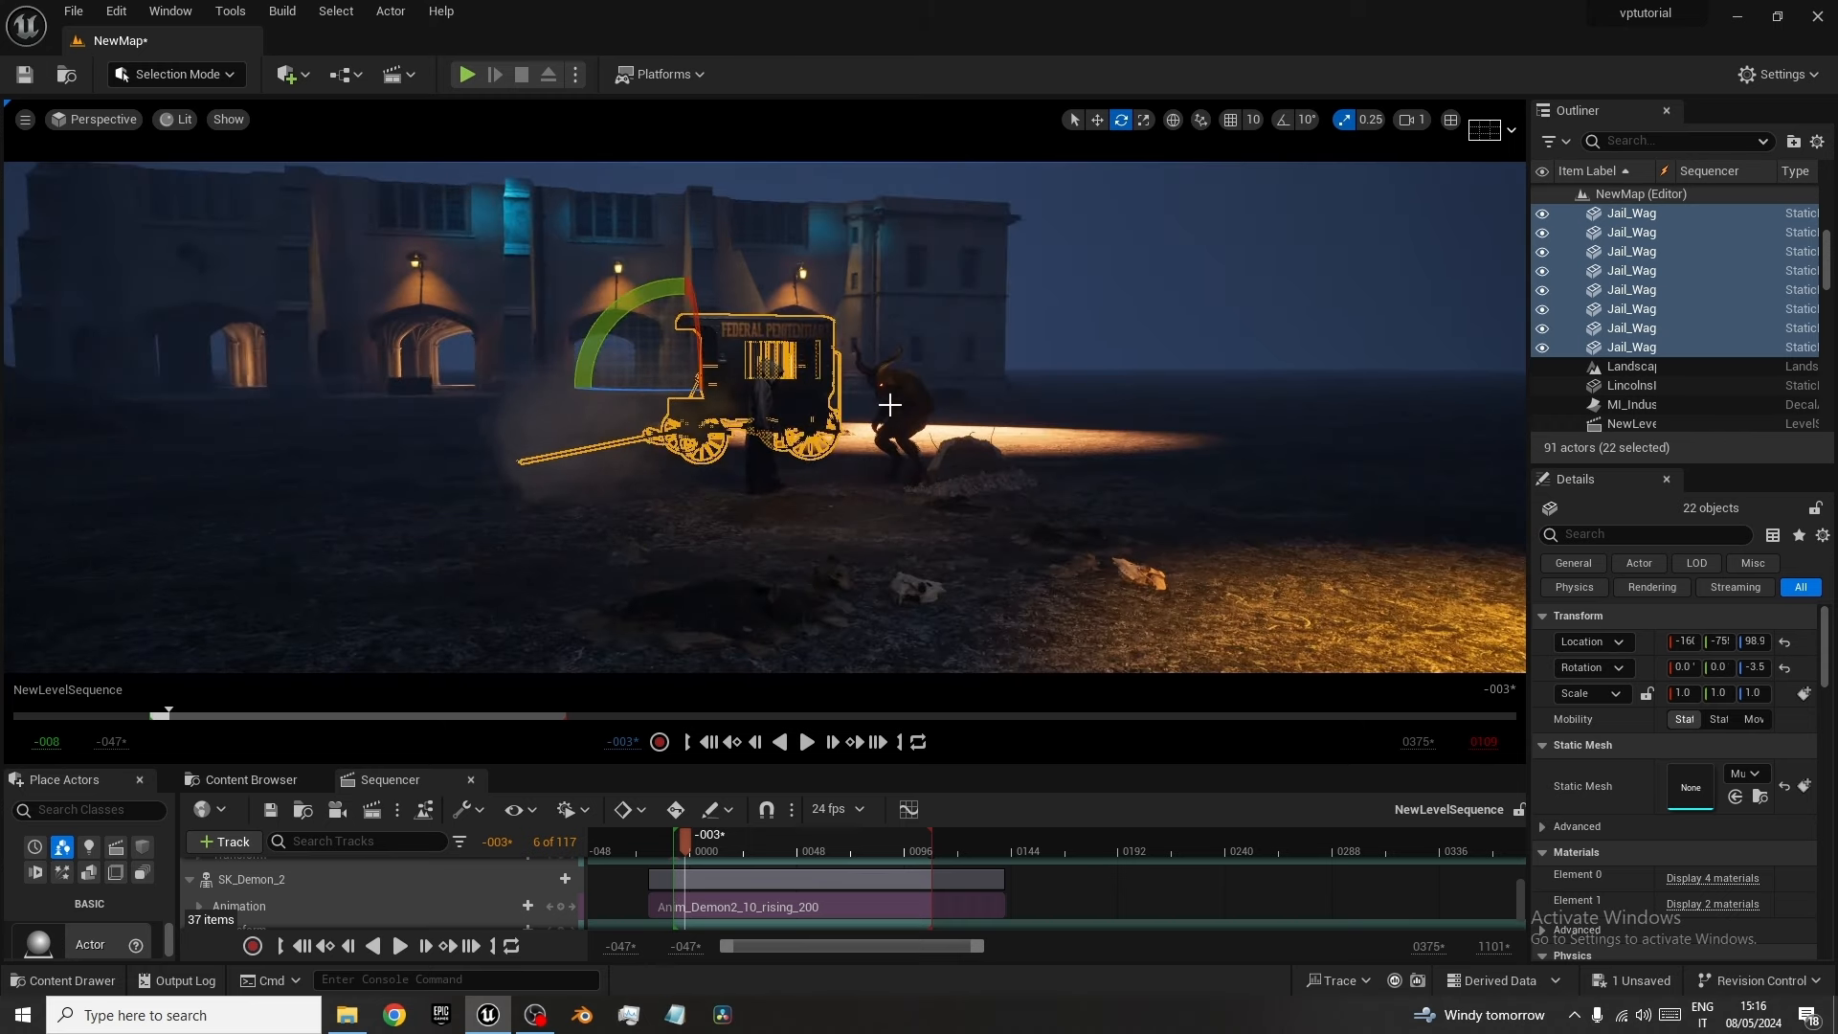
pyautogui.click(904, 390)
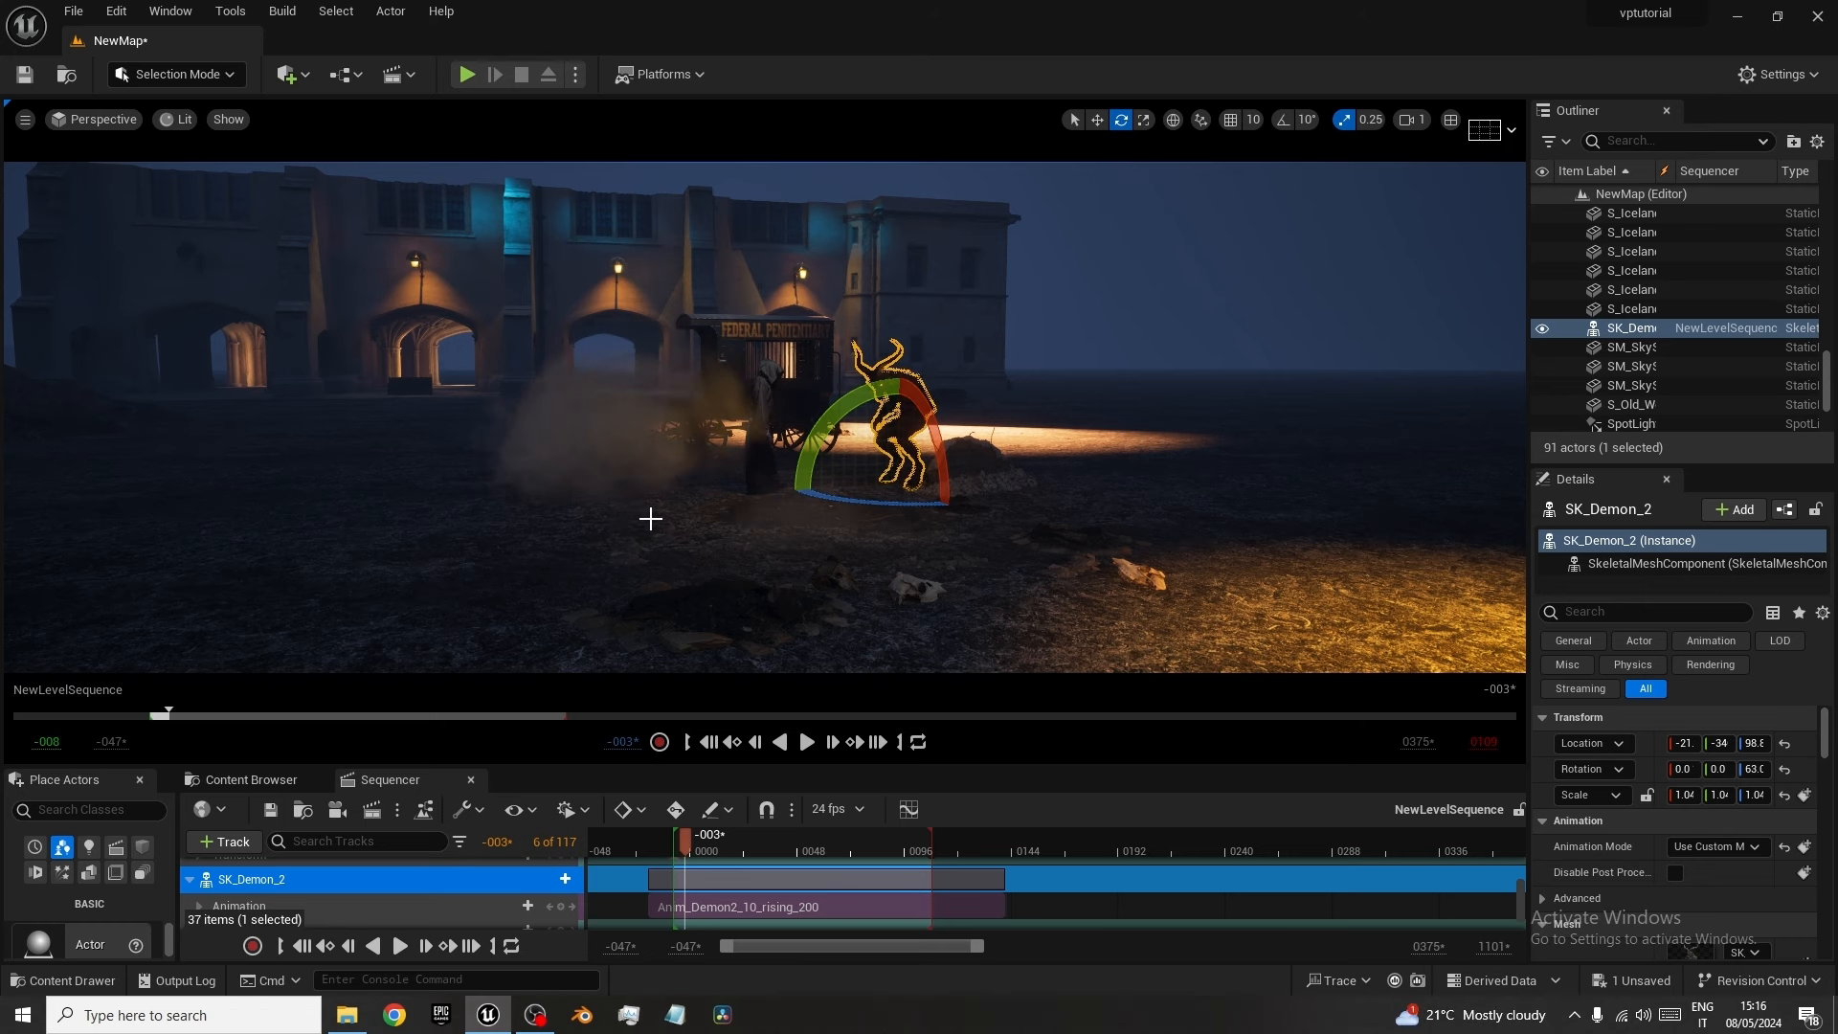
pyautogui.moveTo(651, 518); pyautogui.dragTo(645, 517, button='right')
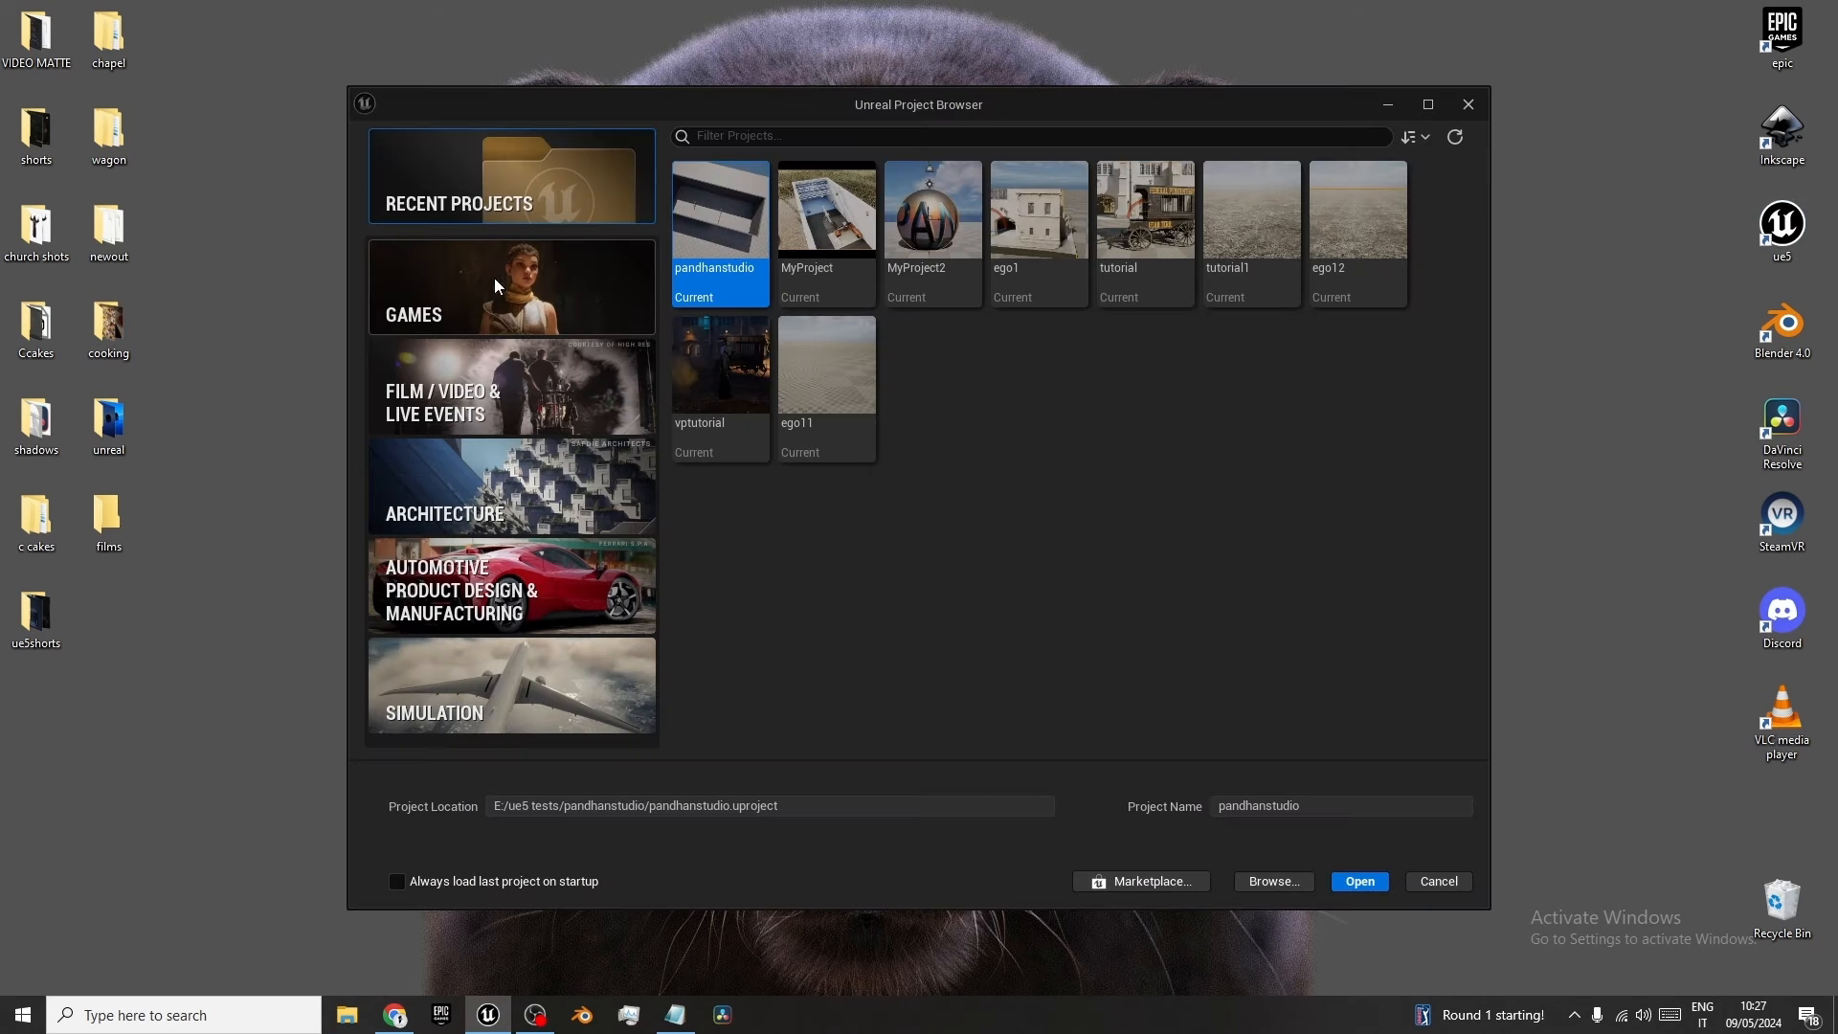
# Create a new Games project from the Third Person template with the project name tutorial22.
pyautogui.click(484, 296)
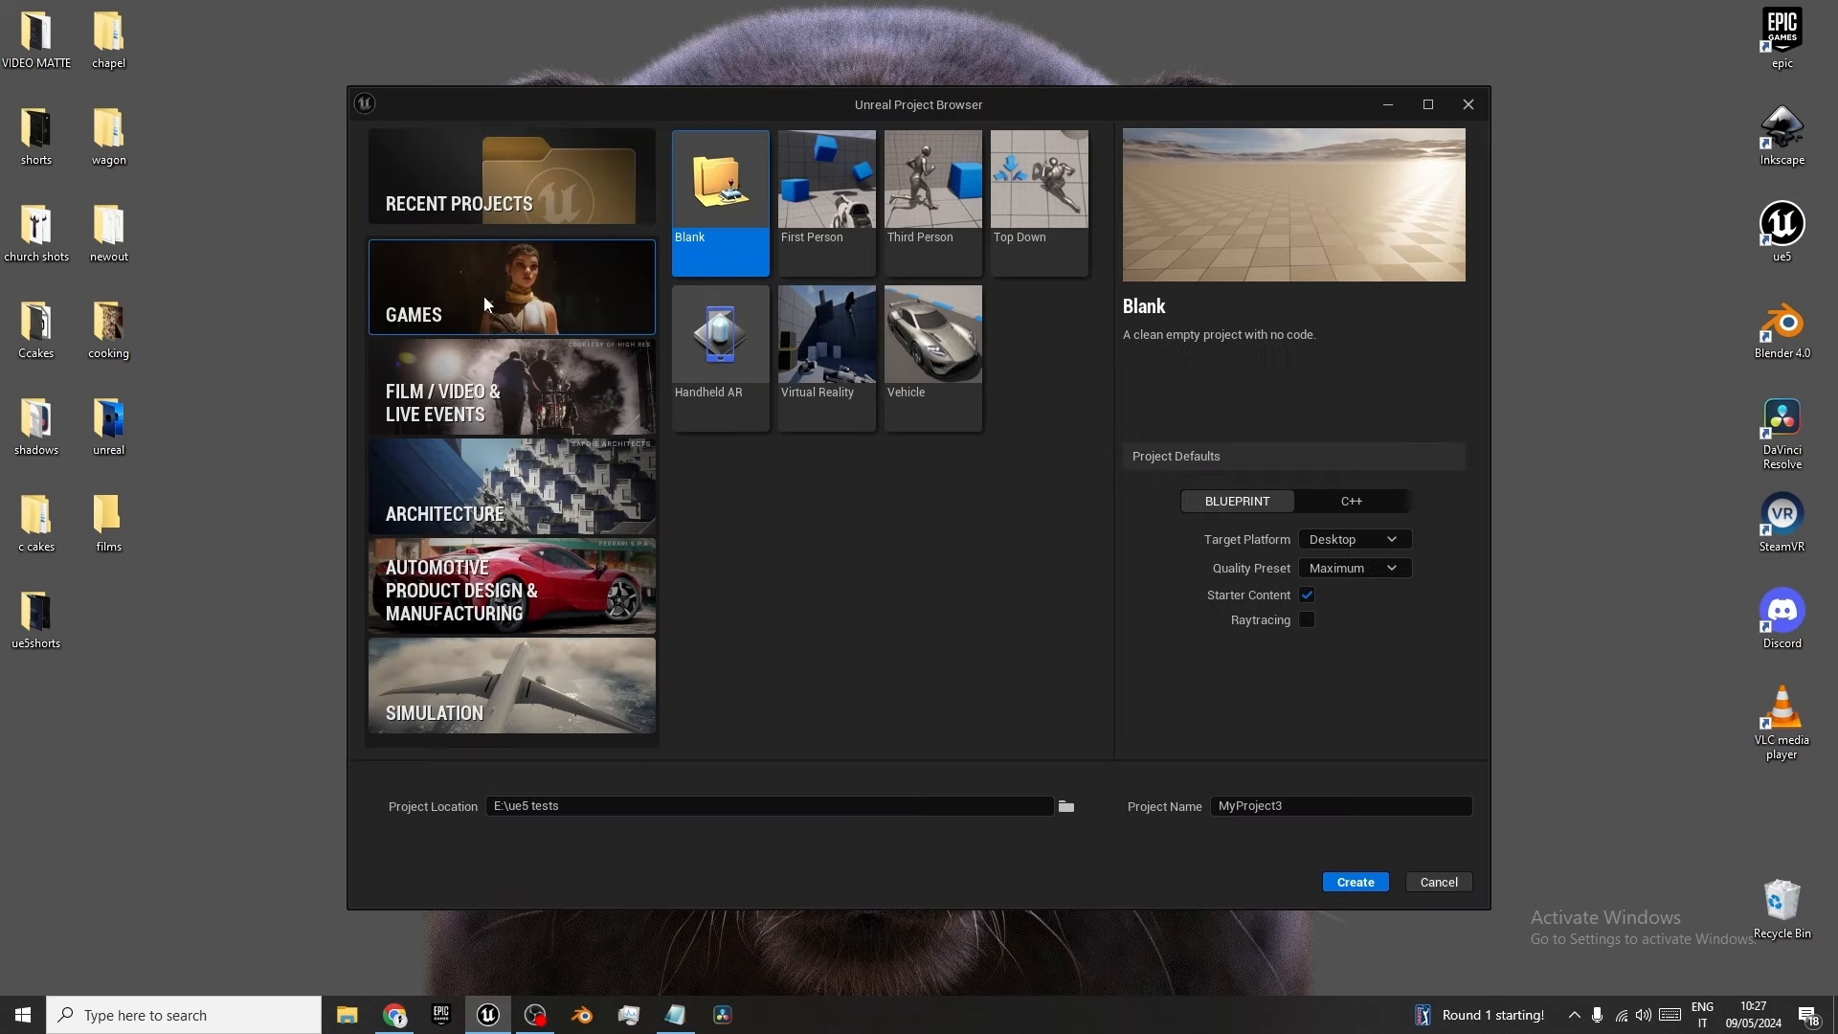
pyautogui.click(951, 203)
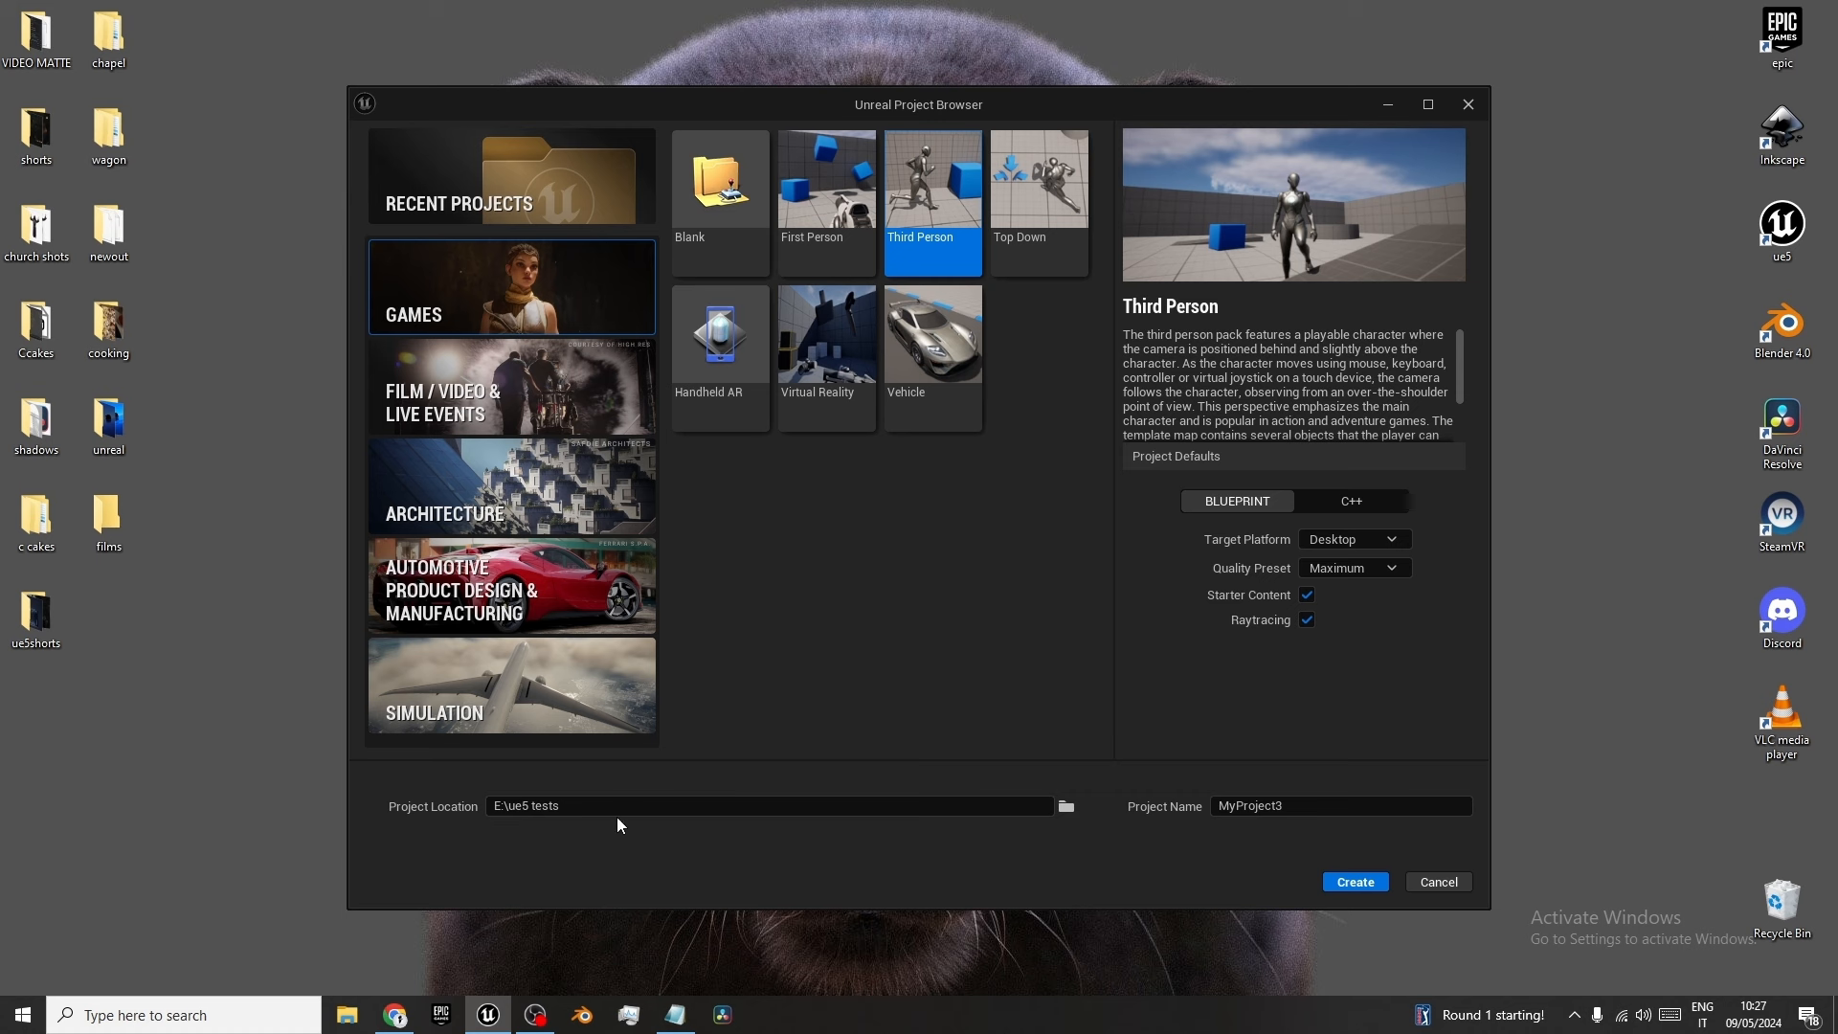
pyautogui.moveTo(1309, 812); pyautogui.dragTo(1206, 797)
pyautogui.write('tutorial22')
pyautogui.click(1354, 881)
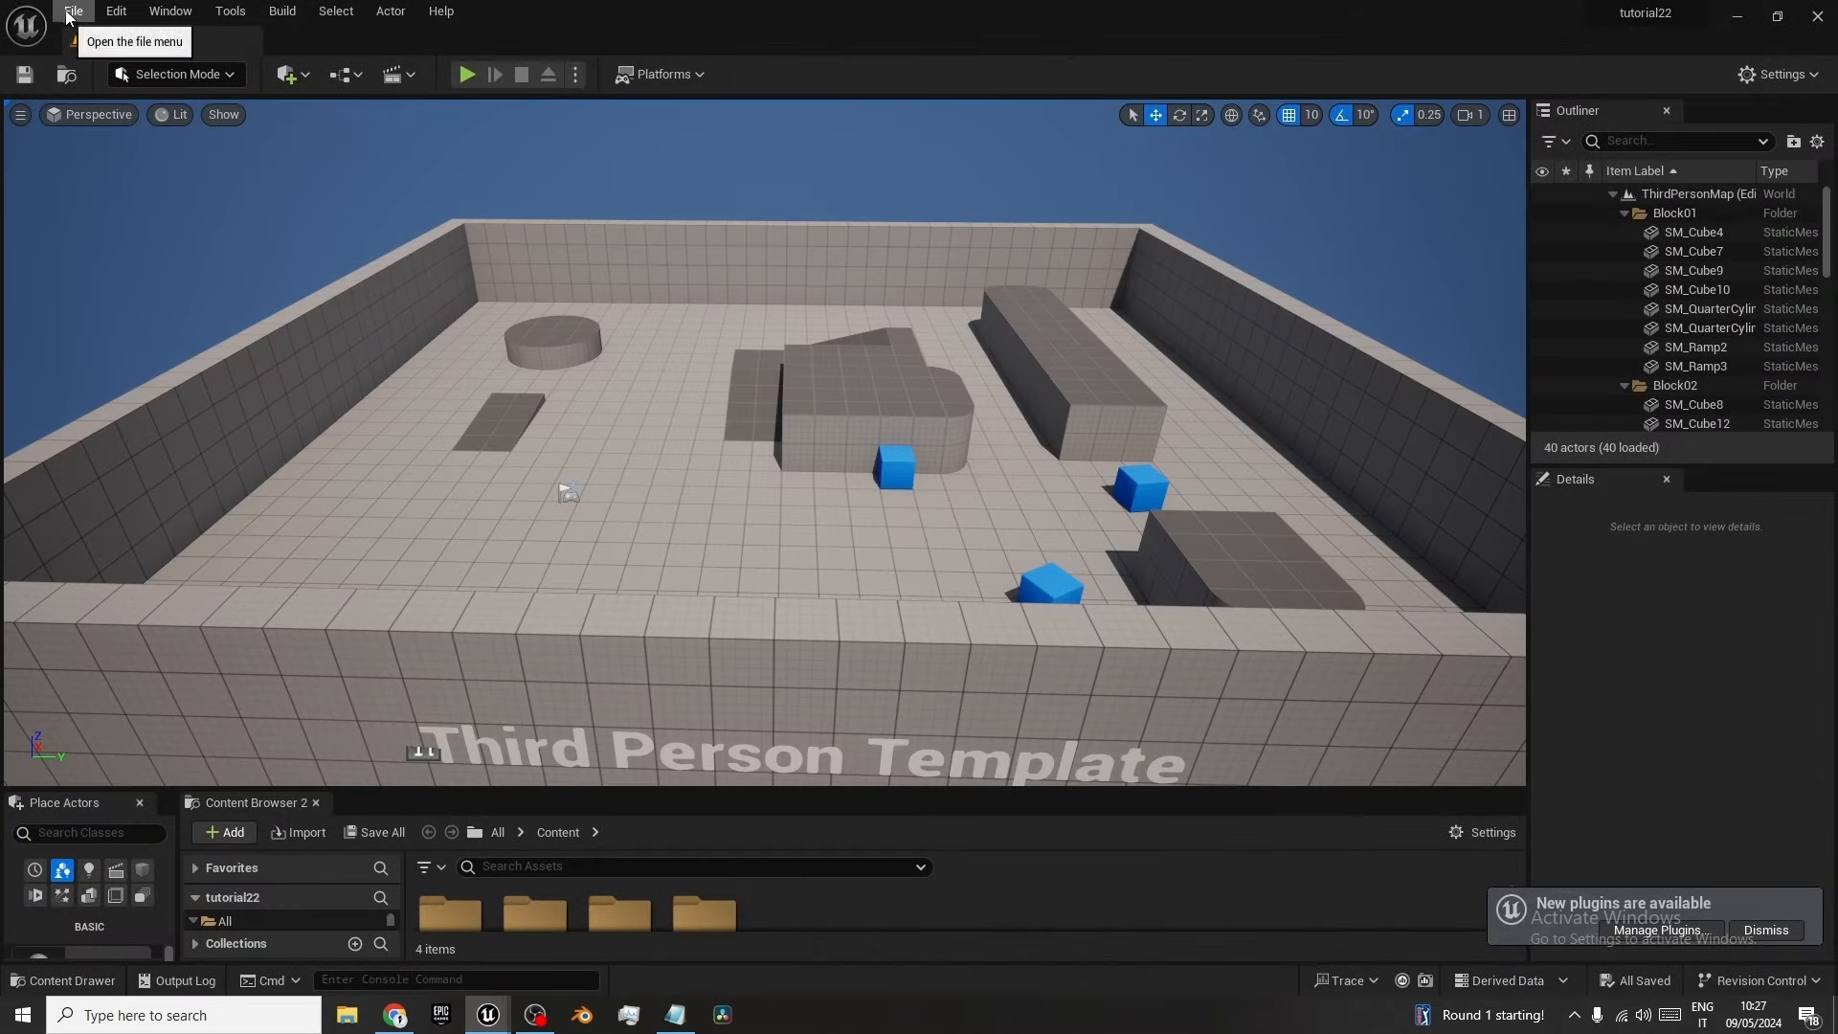
# Create a new level from the Empty Level template.
pyautogui.click(71, 11)
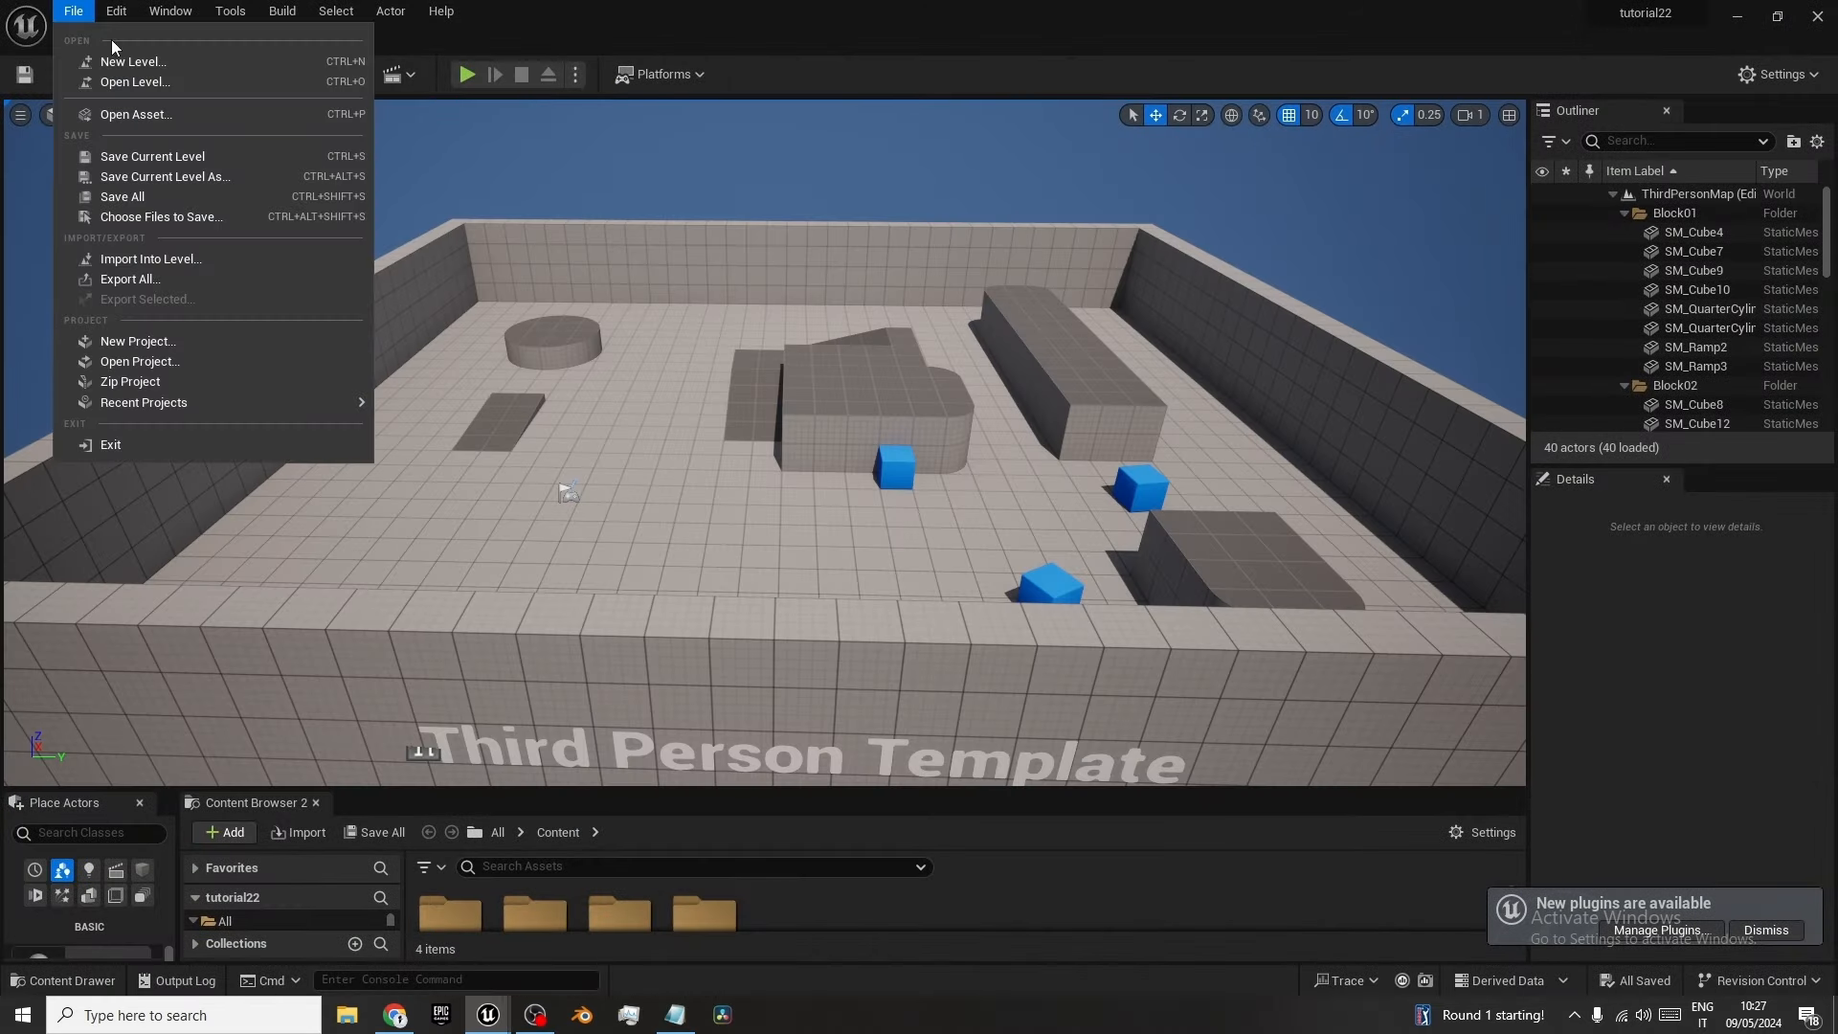
pyautogui.click(146, 63)
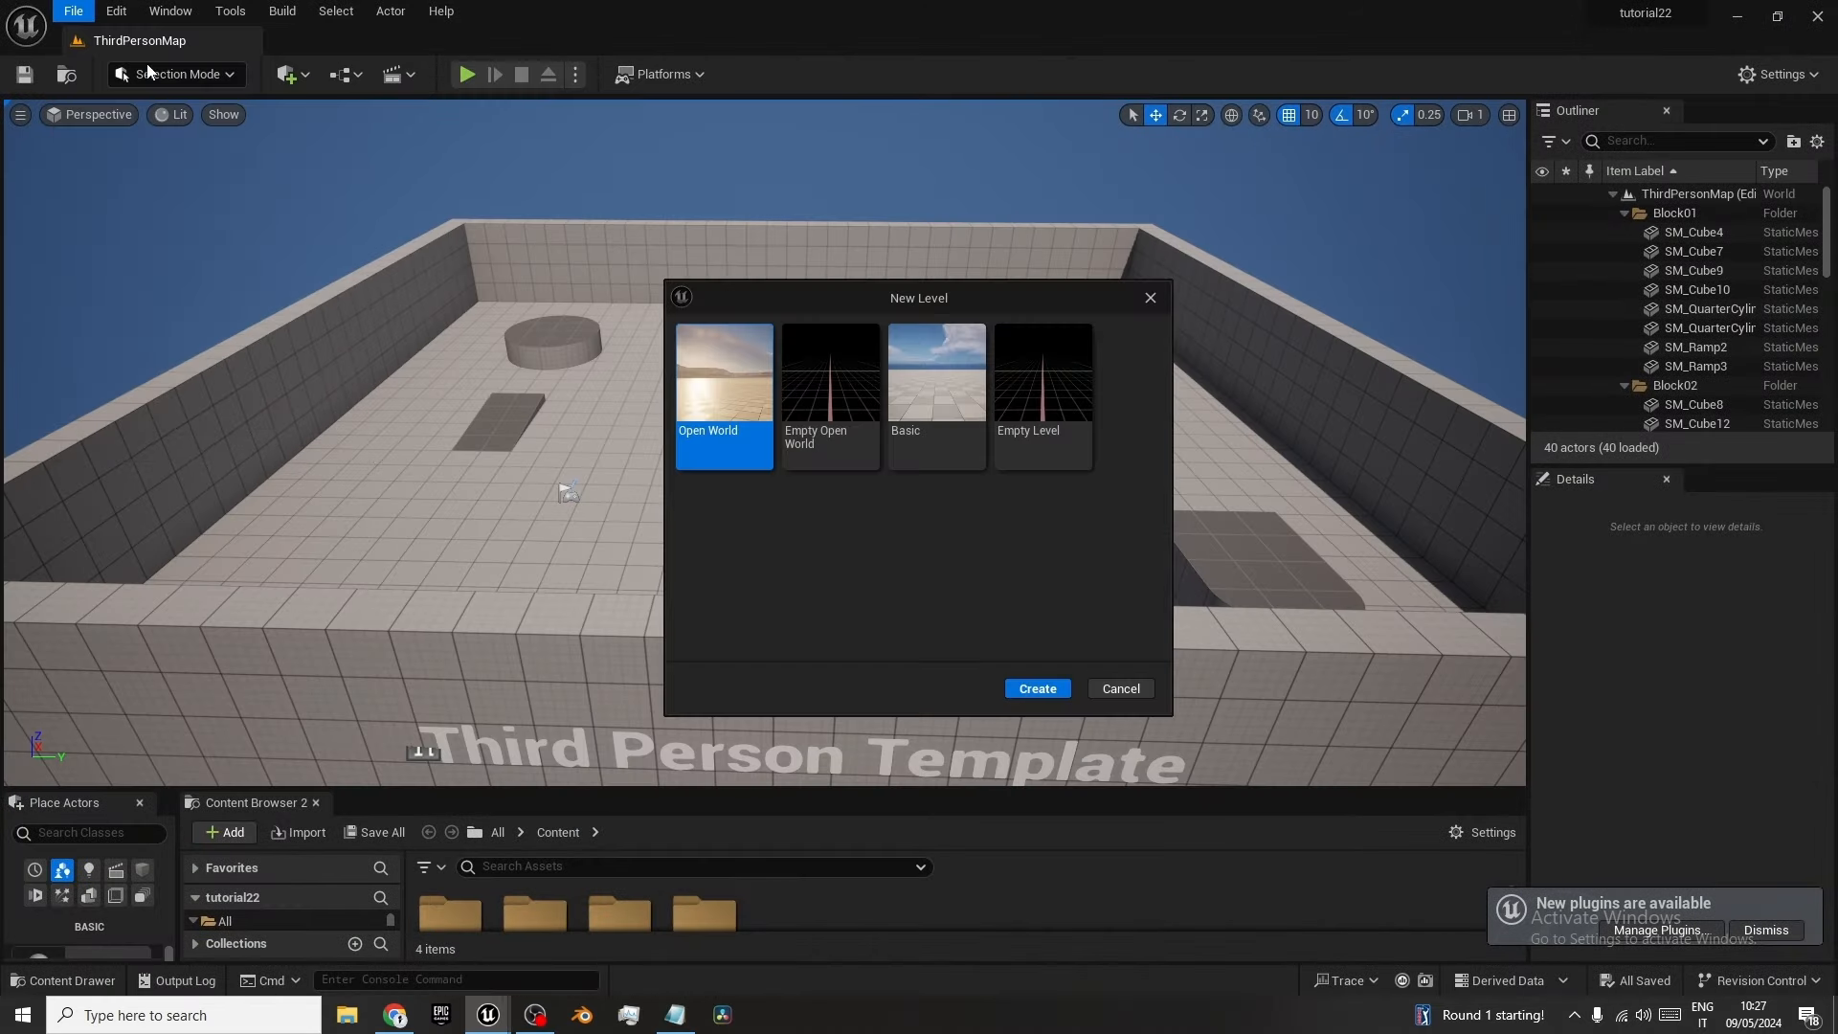
pyautogui.click(1025, 388)
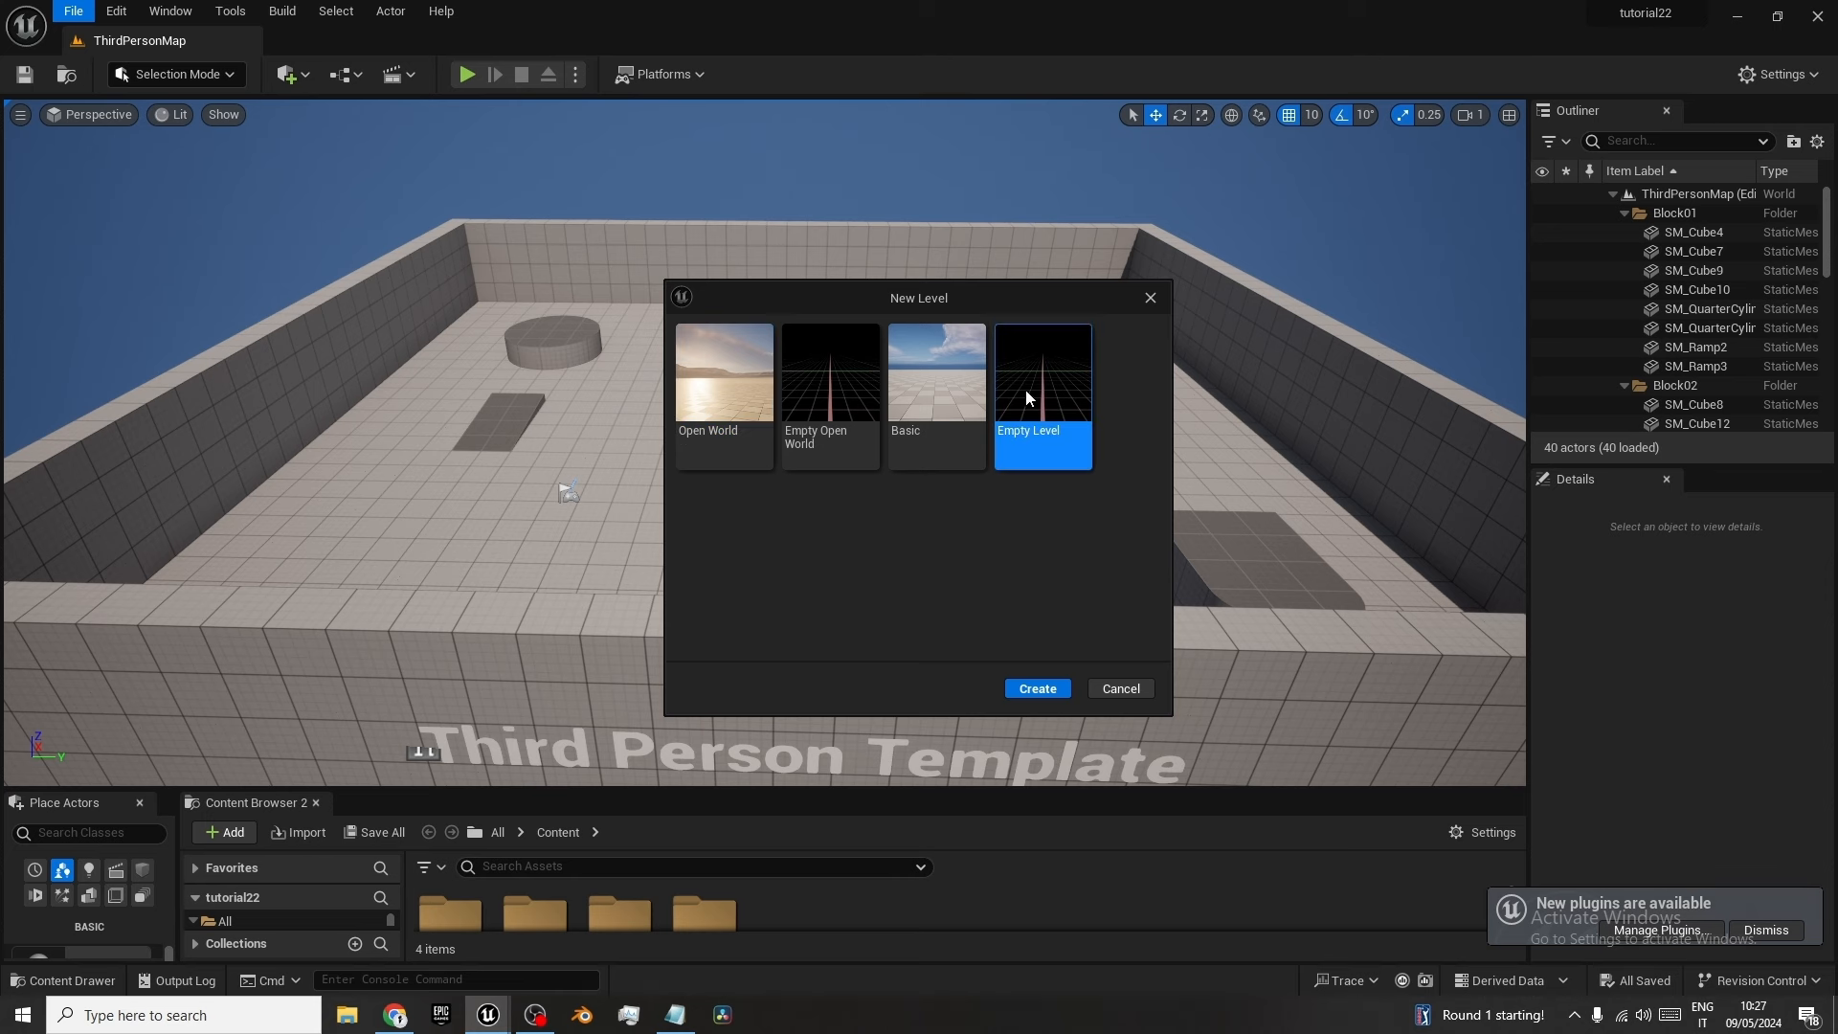
pyautogui.click(1036, 690)
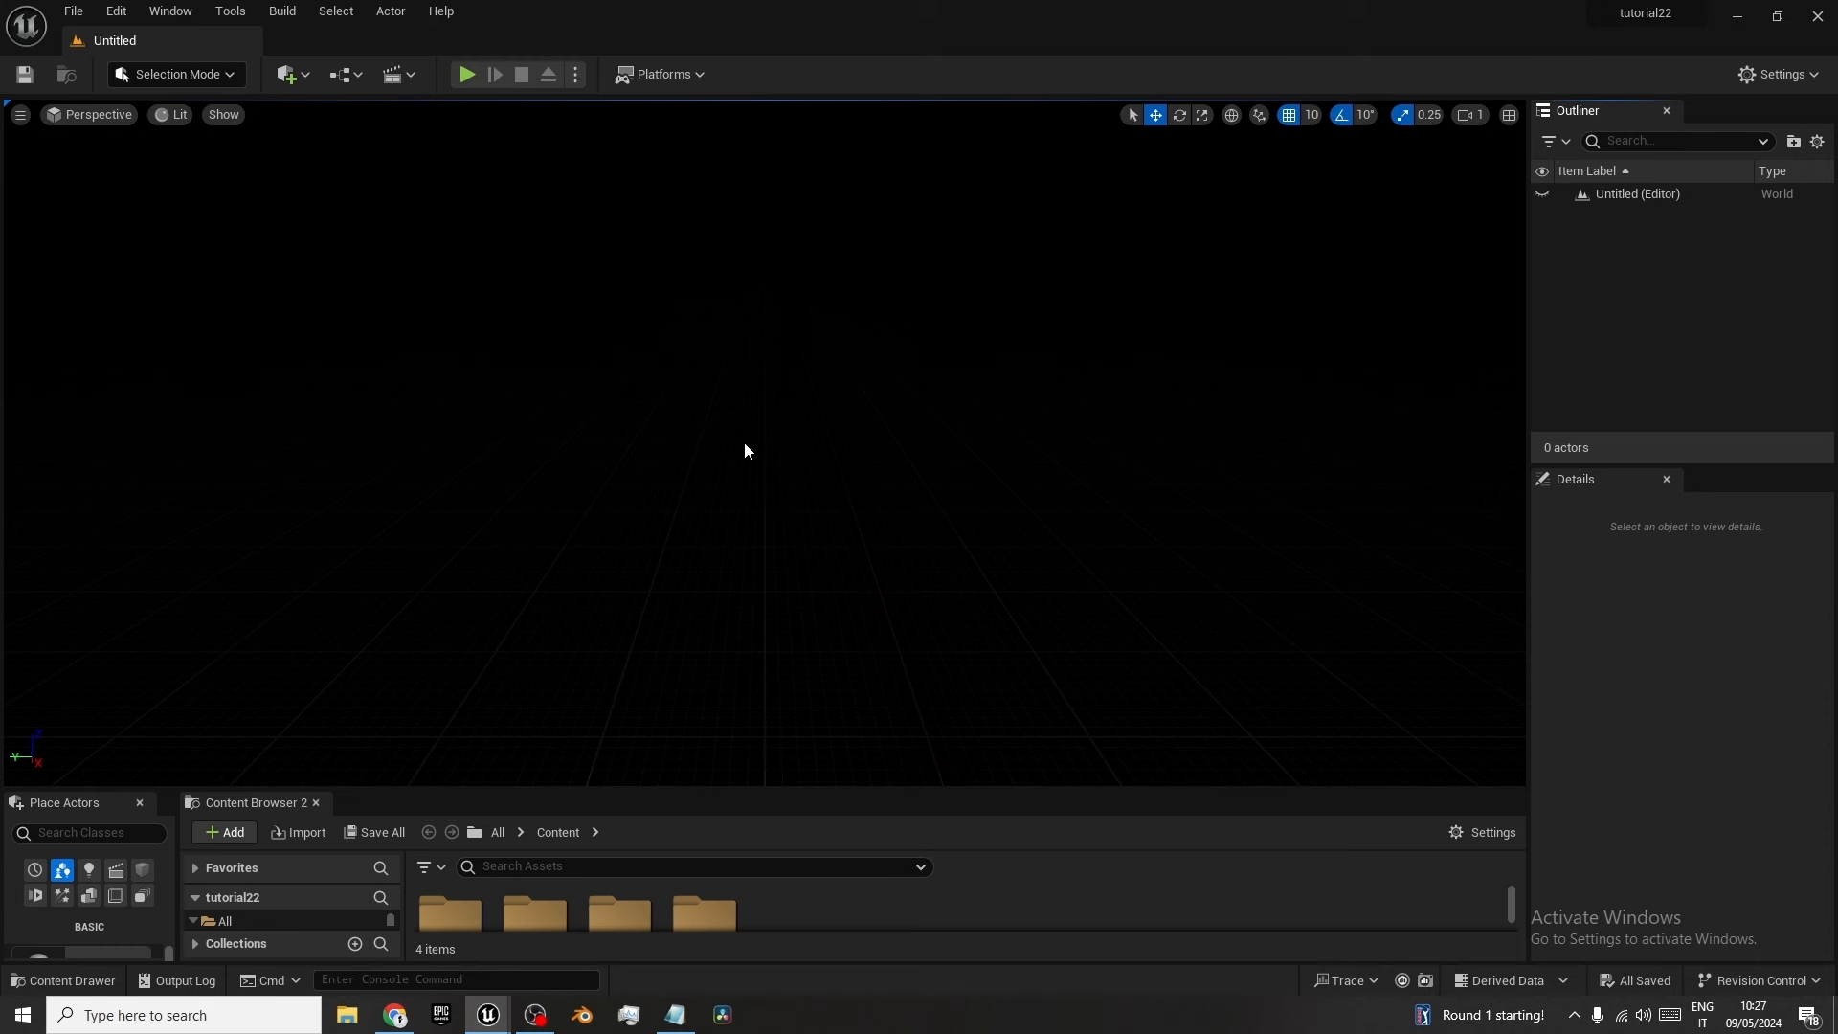
# Add a sky light, atmospheric light, sky atmosphere, volumetric cloud and height fog to the level with the Env. Light Mixer.
pyautogui.click(176, 19)
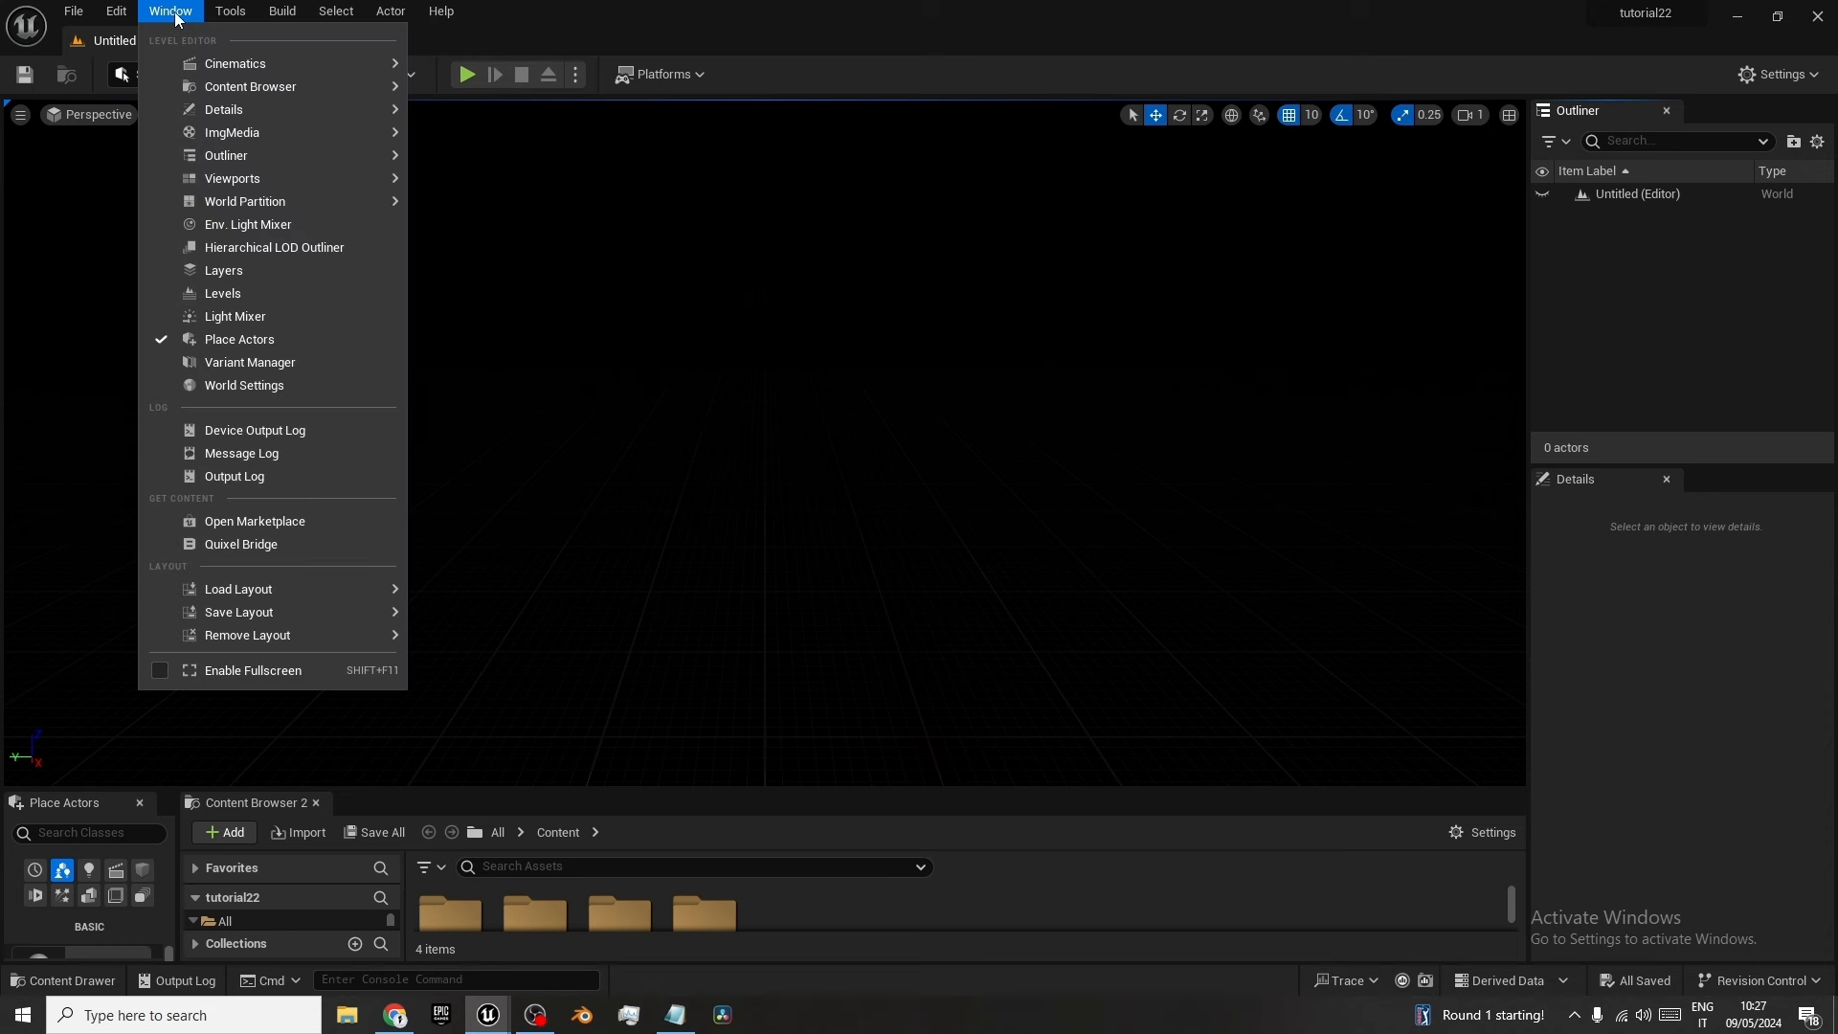
pyautogui.click(279, 226)
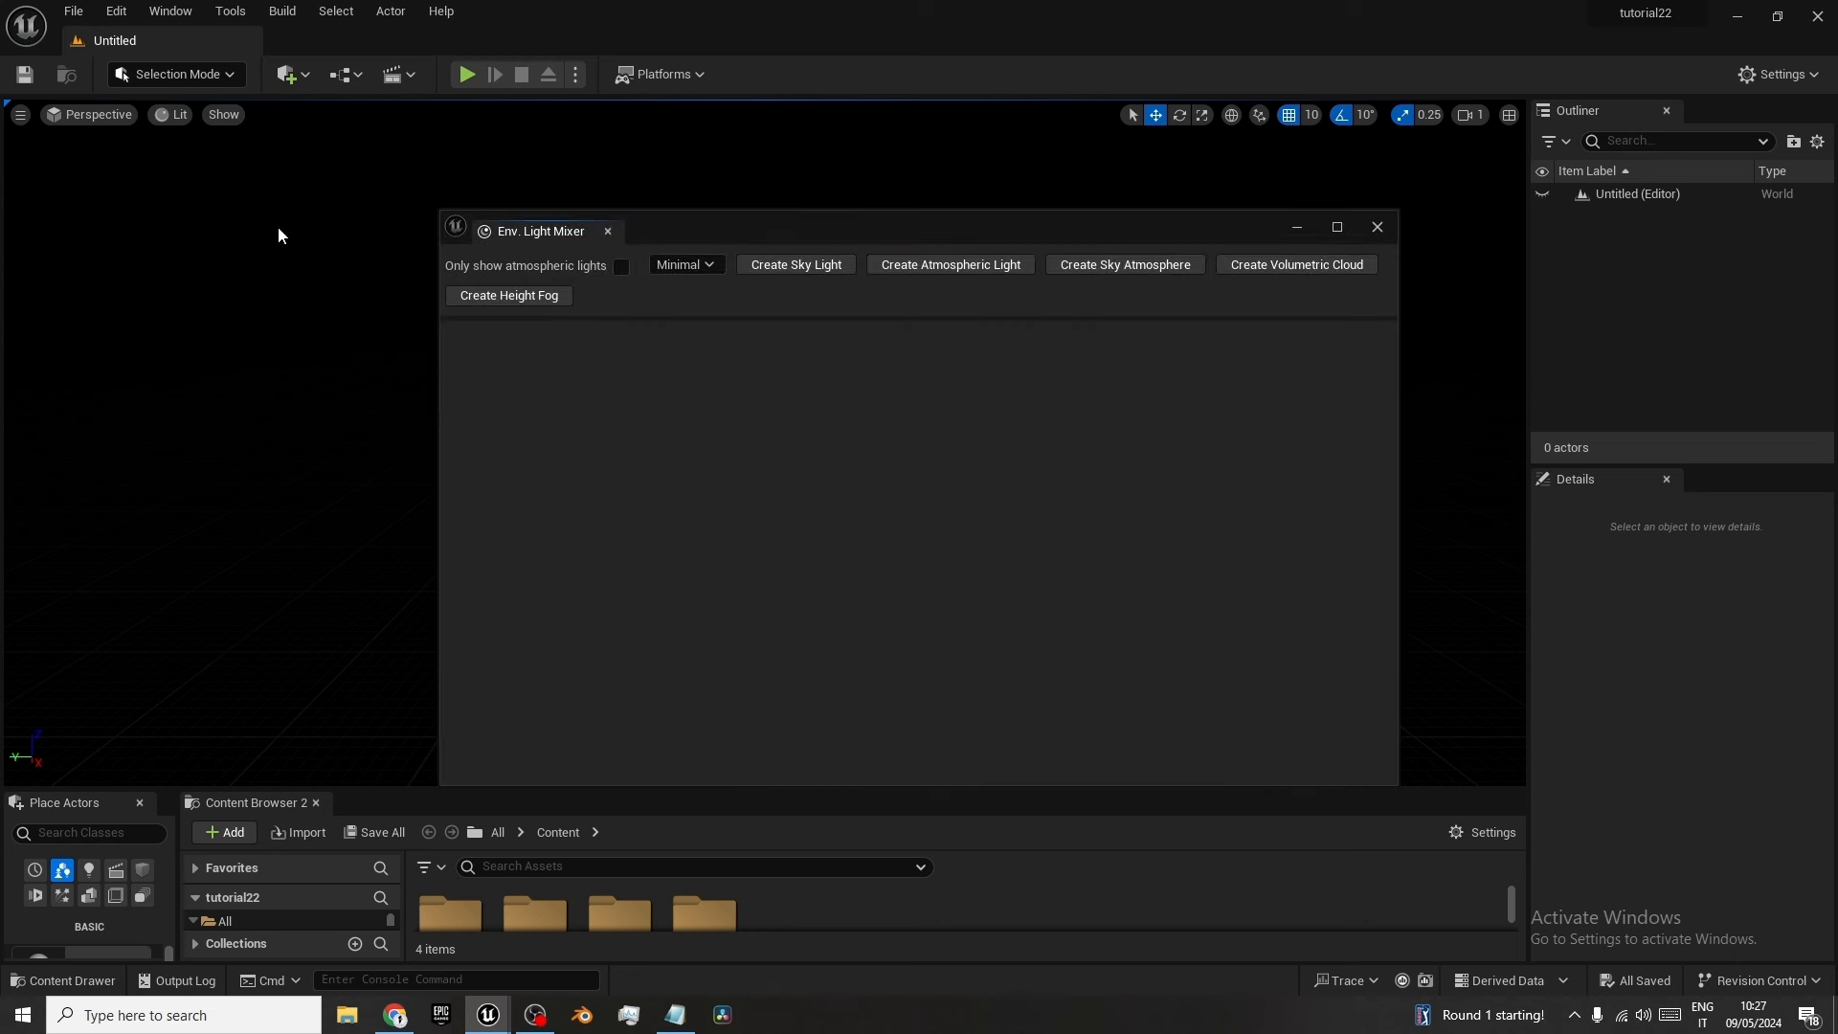
pyautogui.click(810, 264)
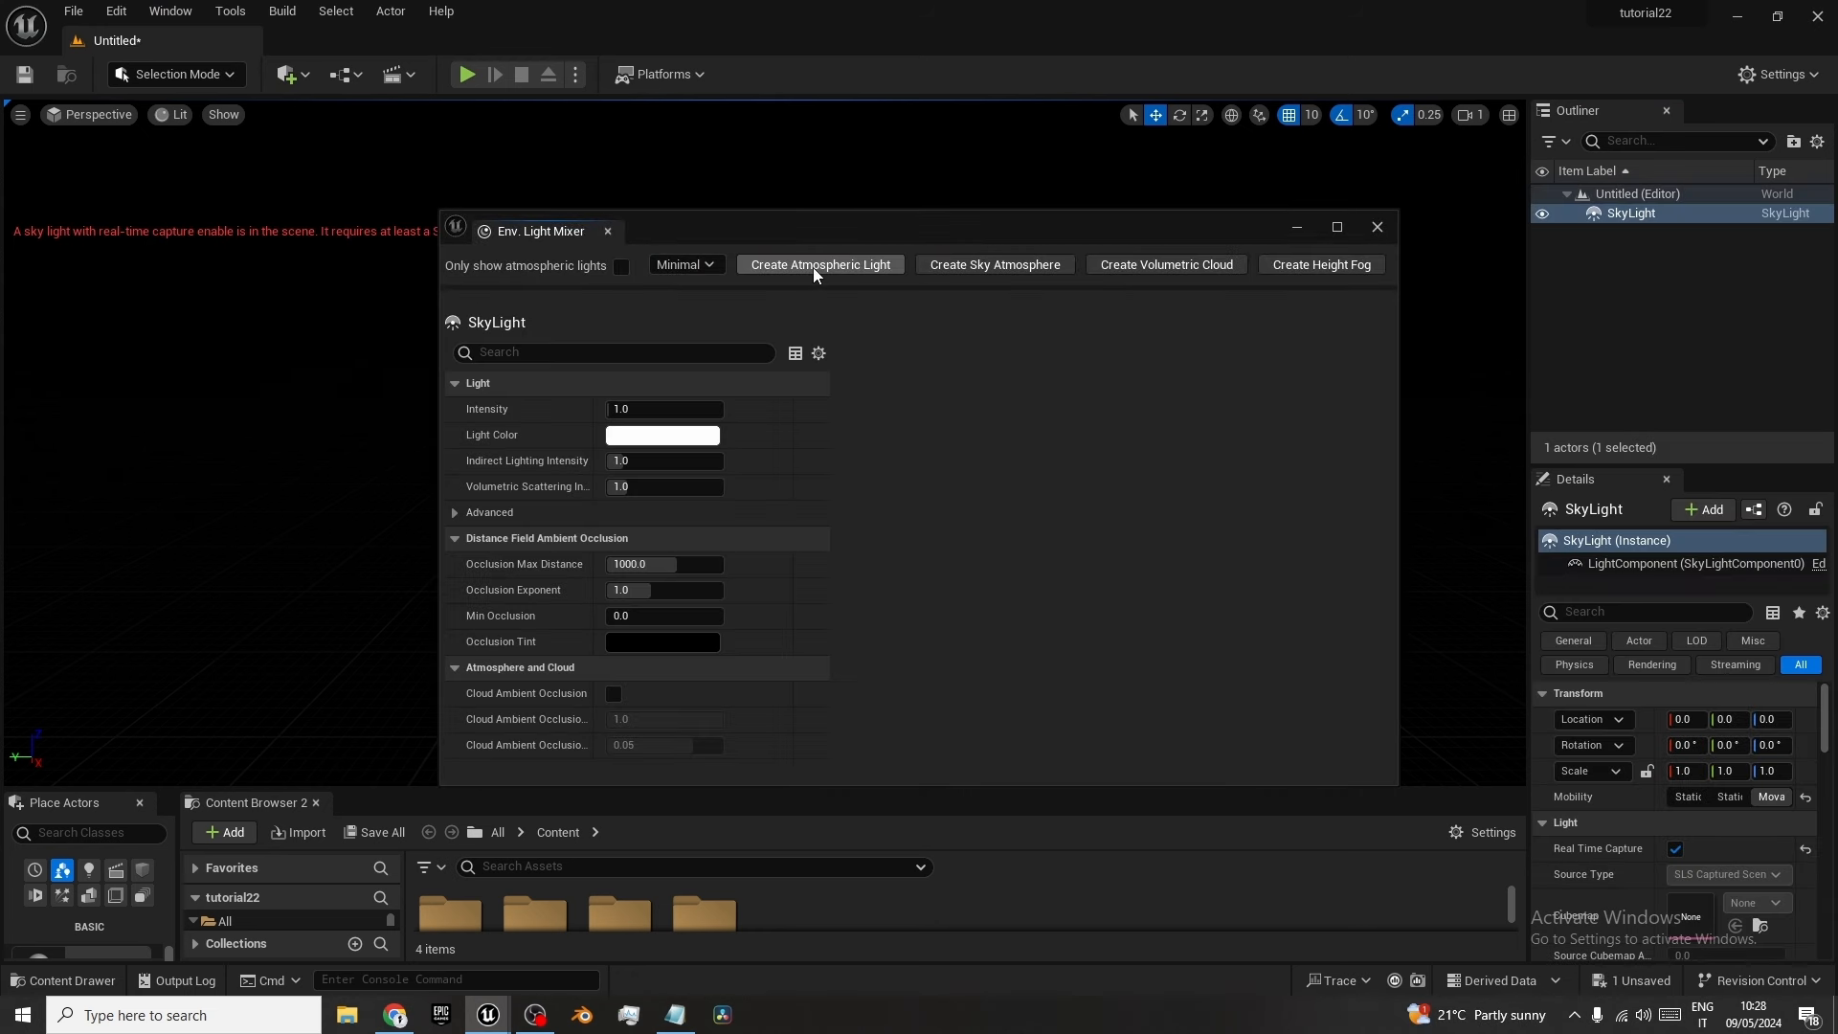
pyautogui.click(813, 267)
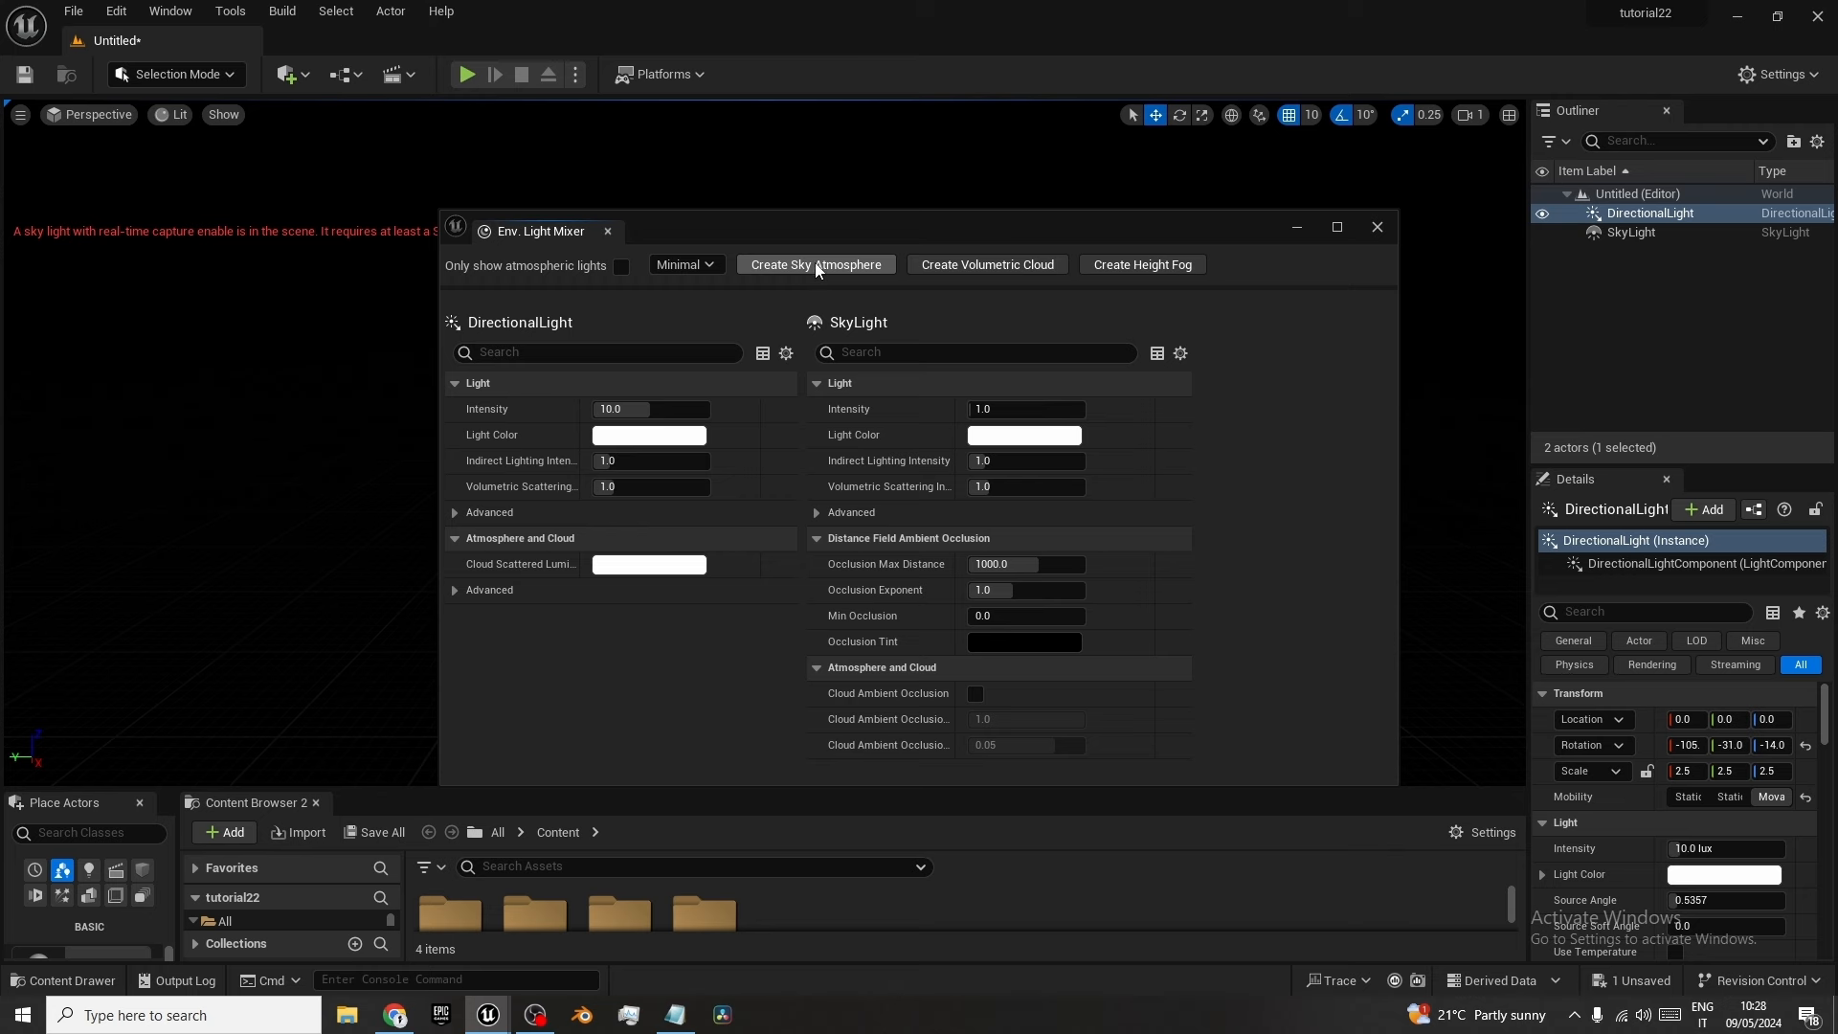
pyautogui.click(813, 264)
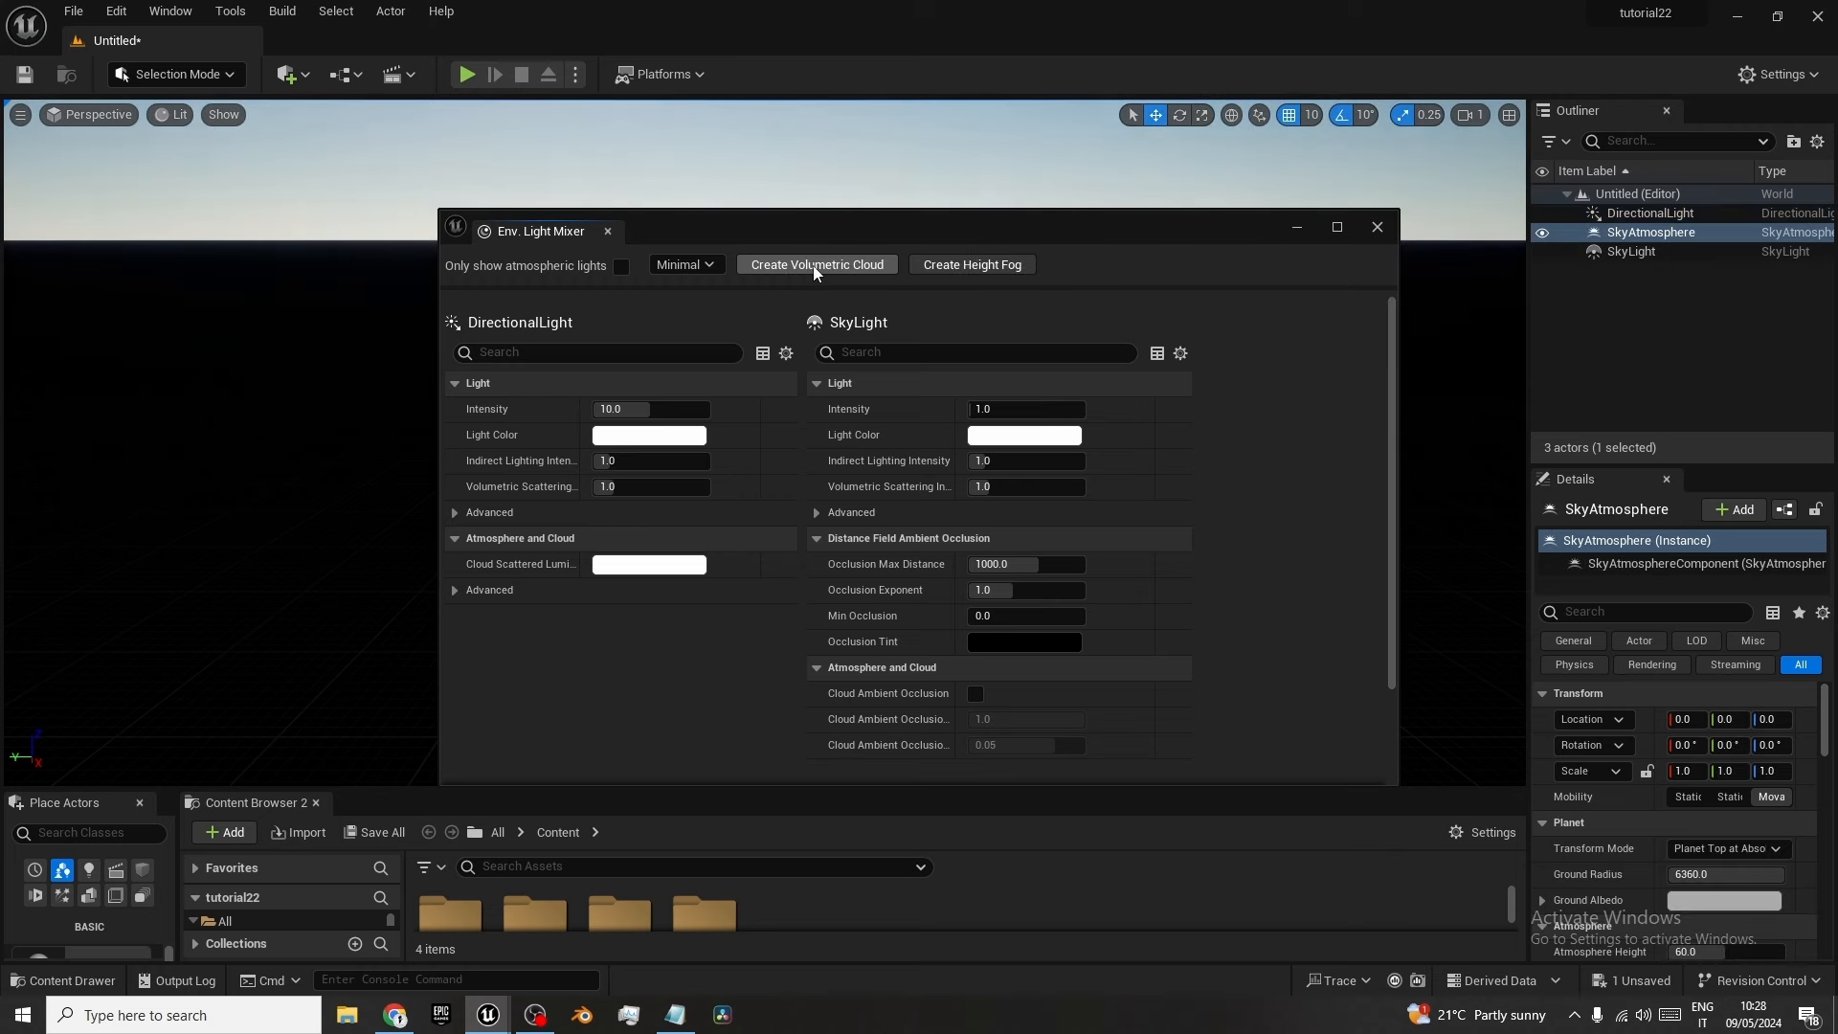
pyautogui.click(813, 266)
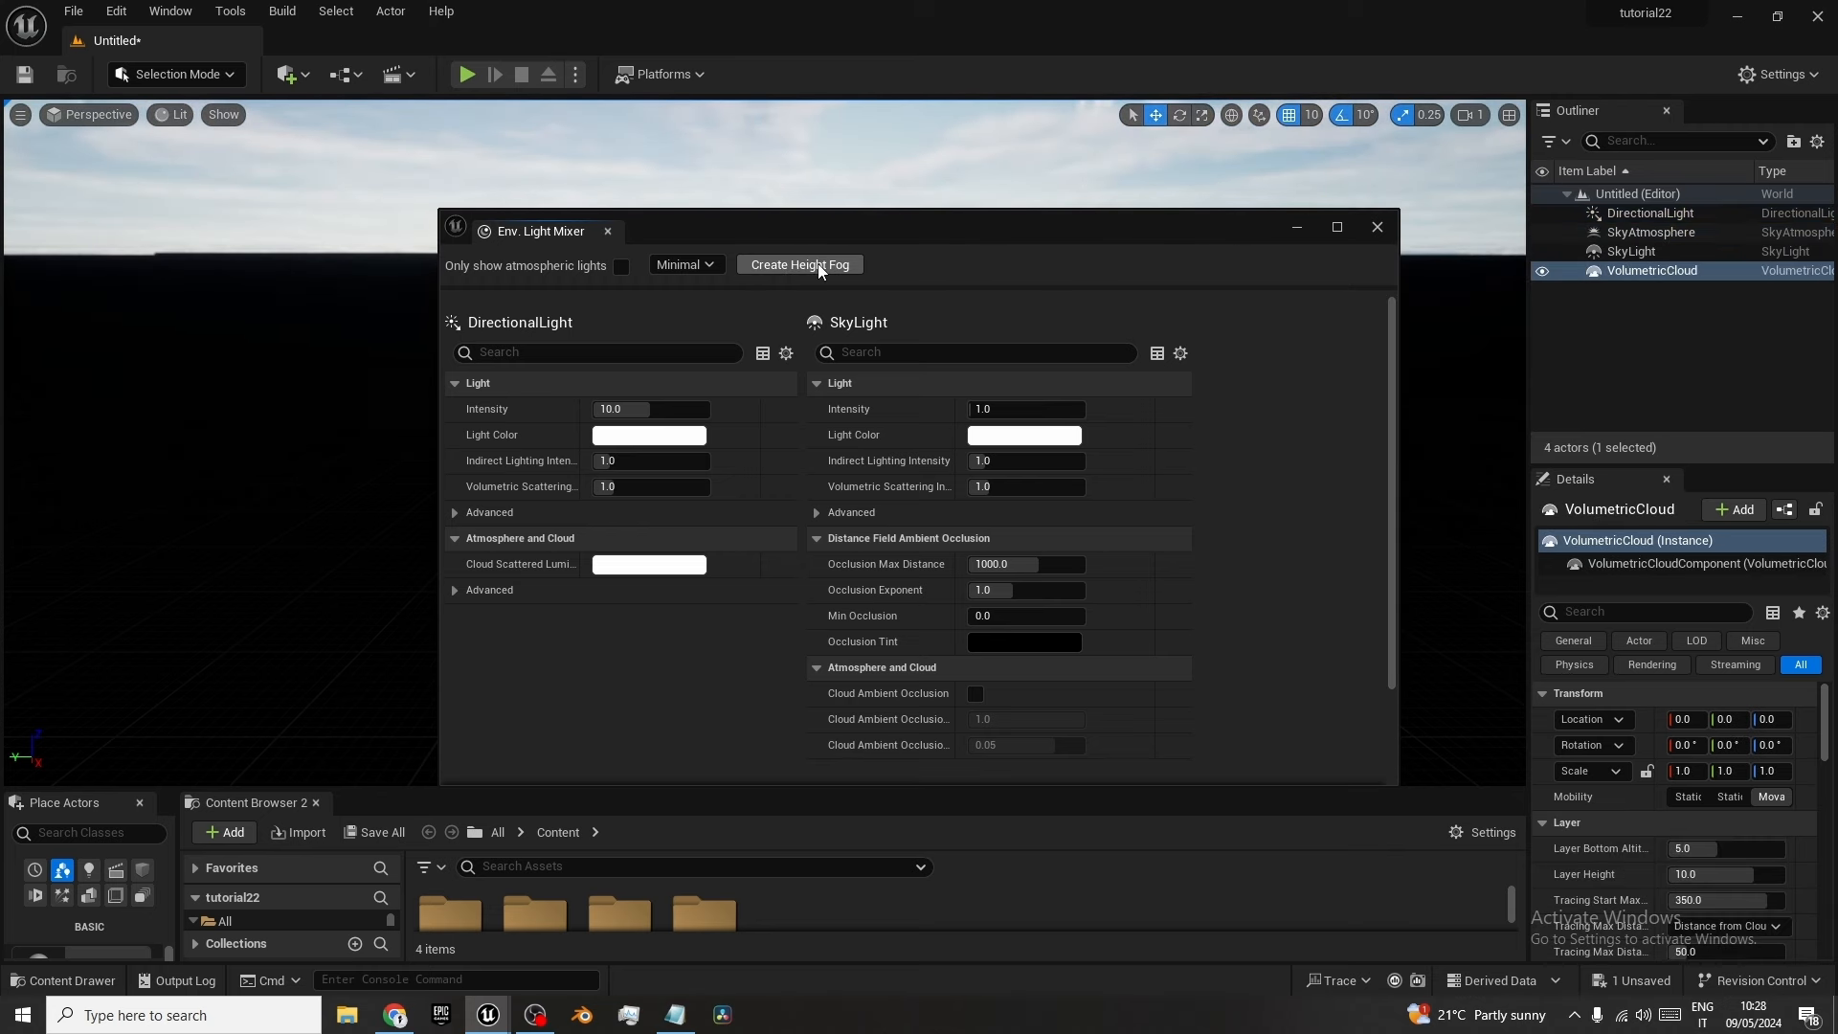
pyautogui.click(818, 266)
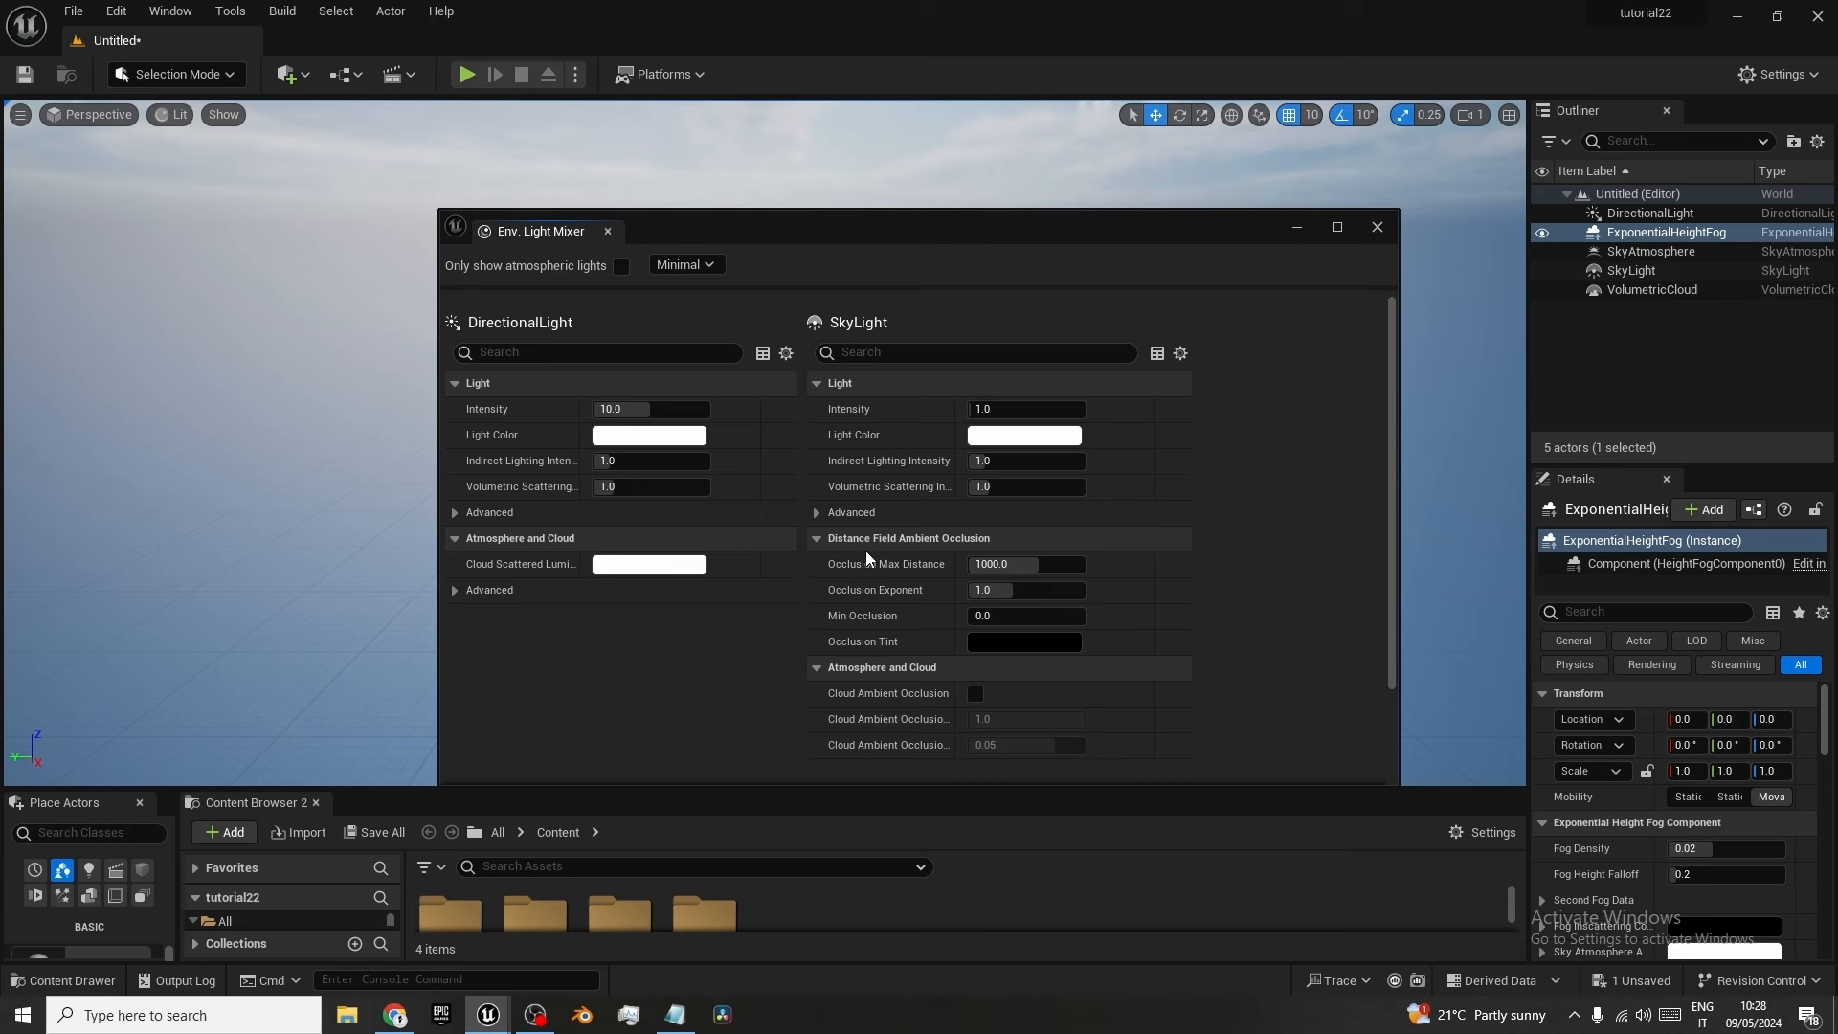
# Enable Volumetric Fog on the exponential height fog and close the Env. Light Mixer.
pyautogui.scroll(-15, 866, 550)
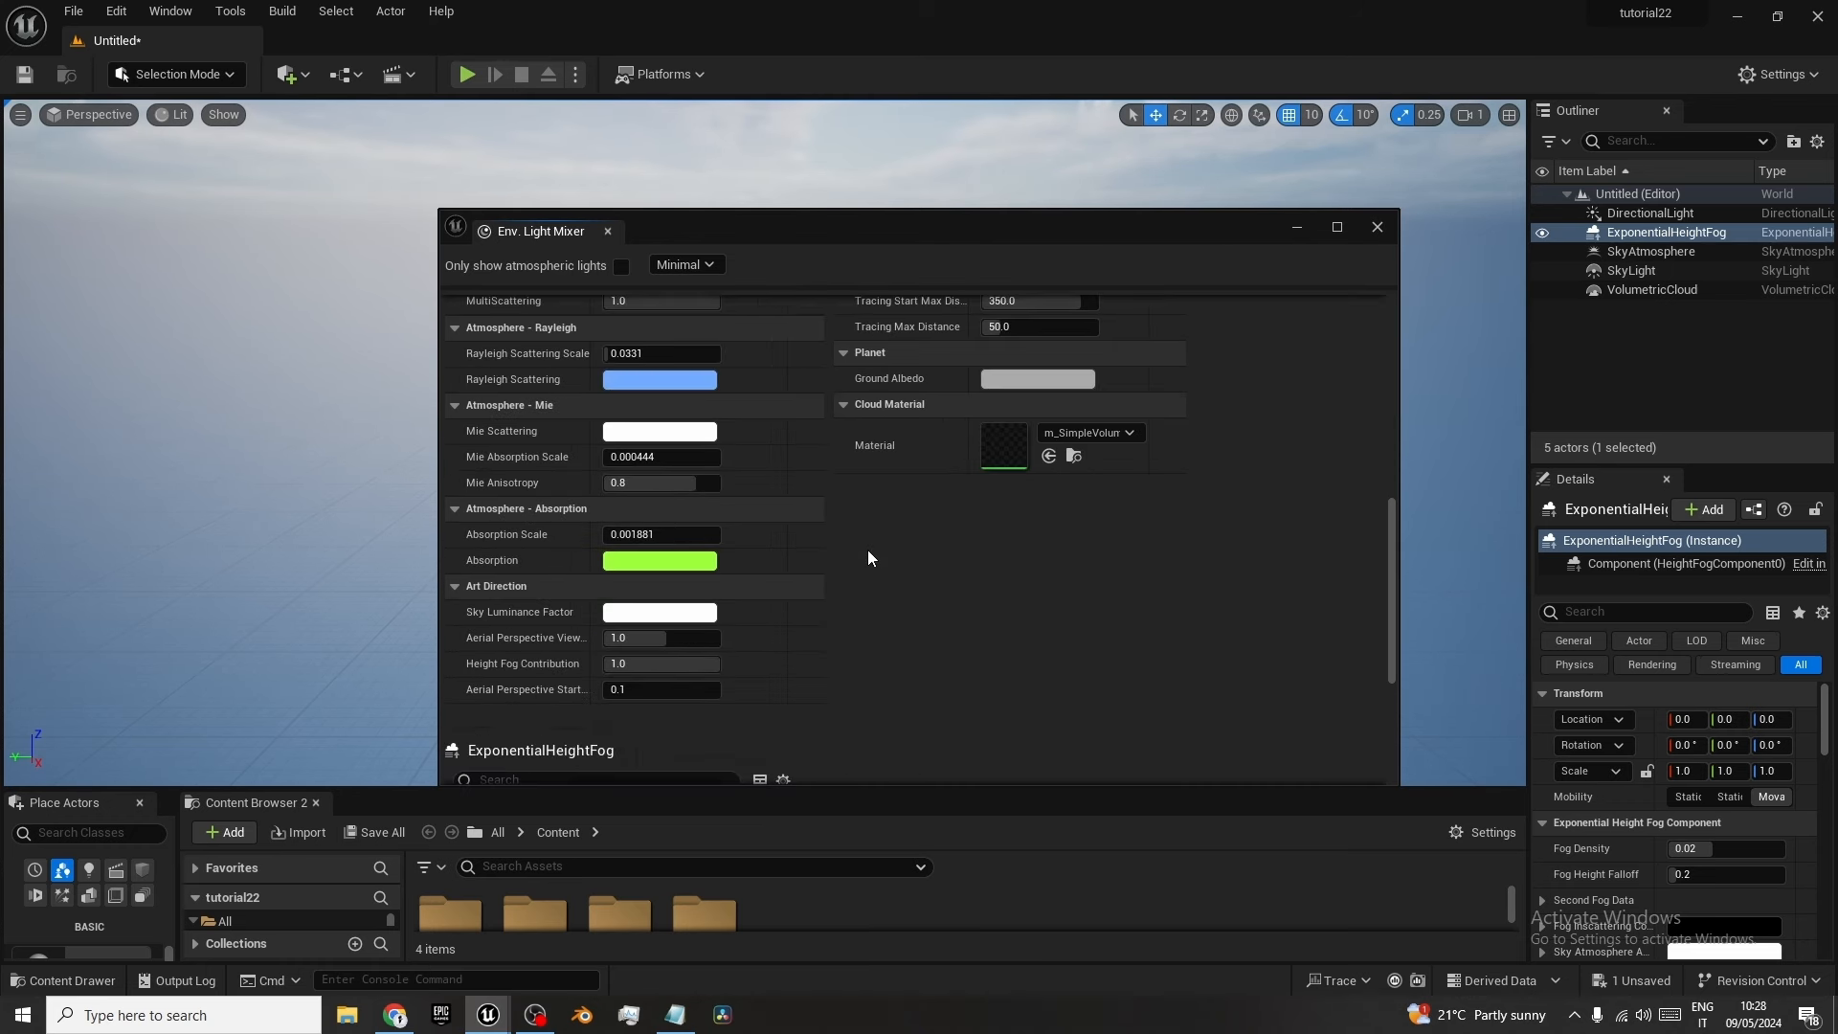
pyautogui.scroll(-7, 867, 549)
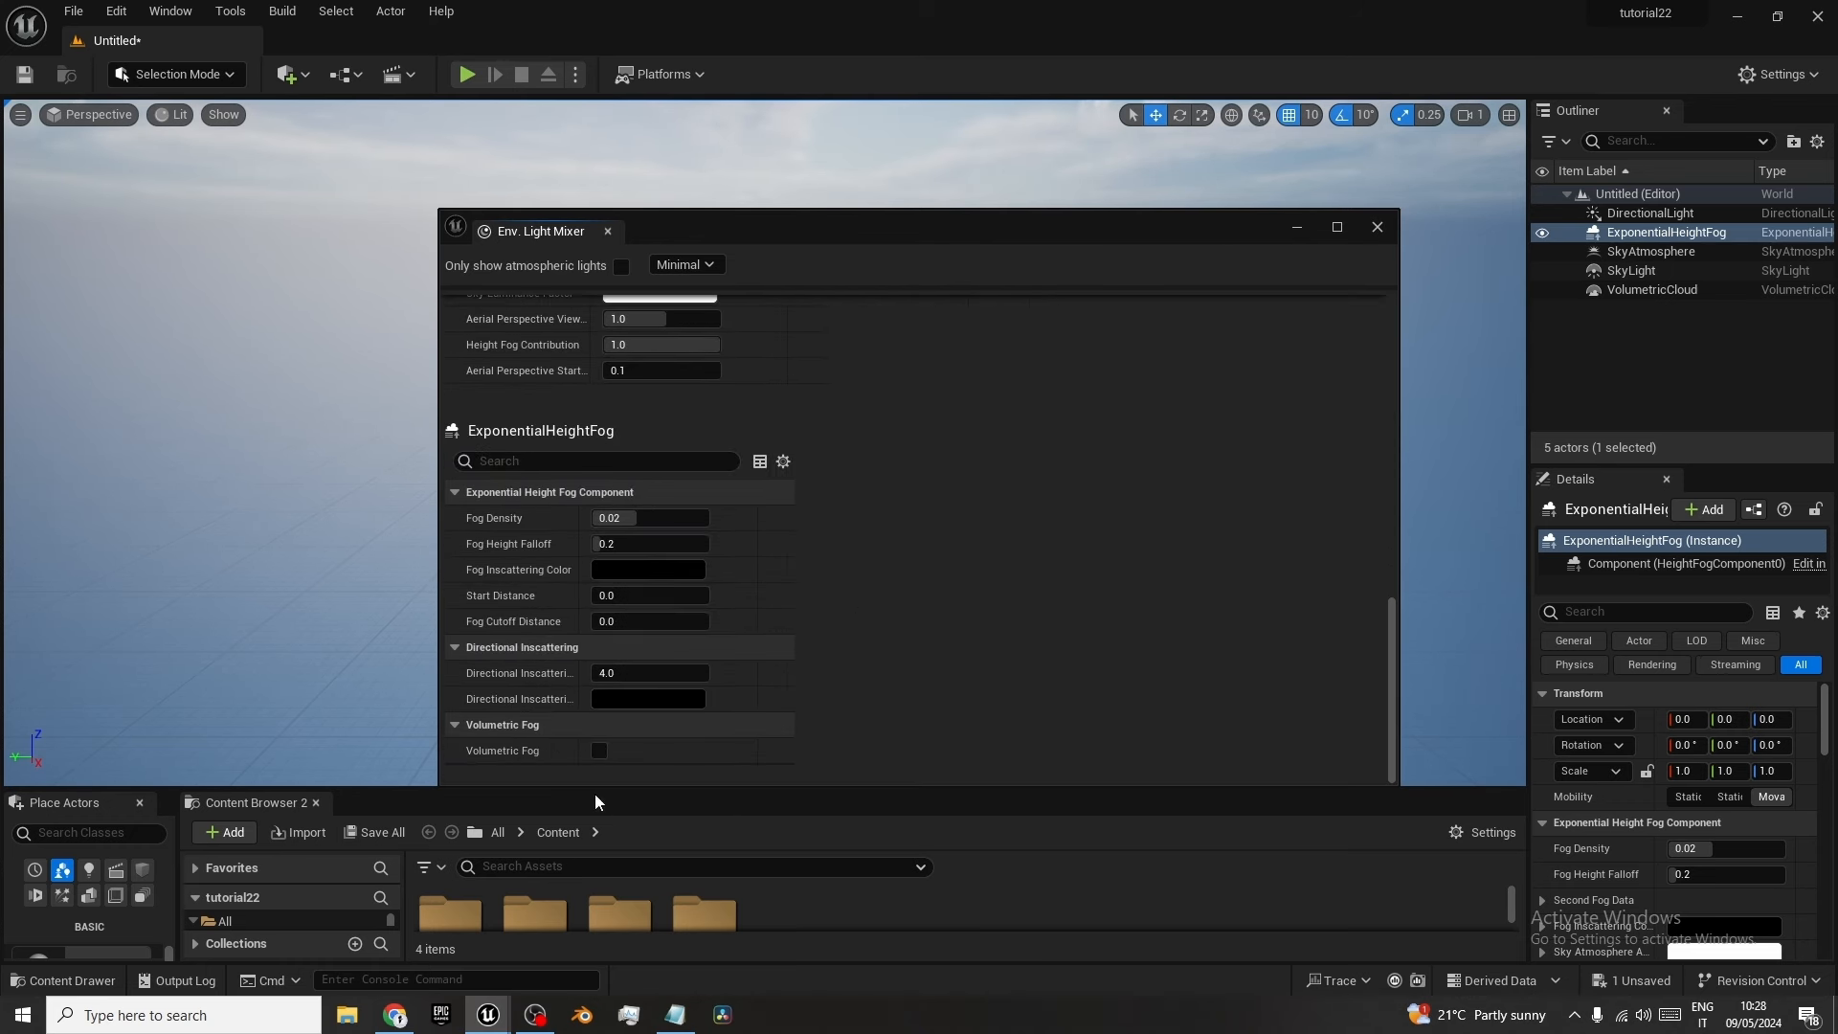
pyautogui.click(599, 750)
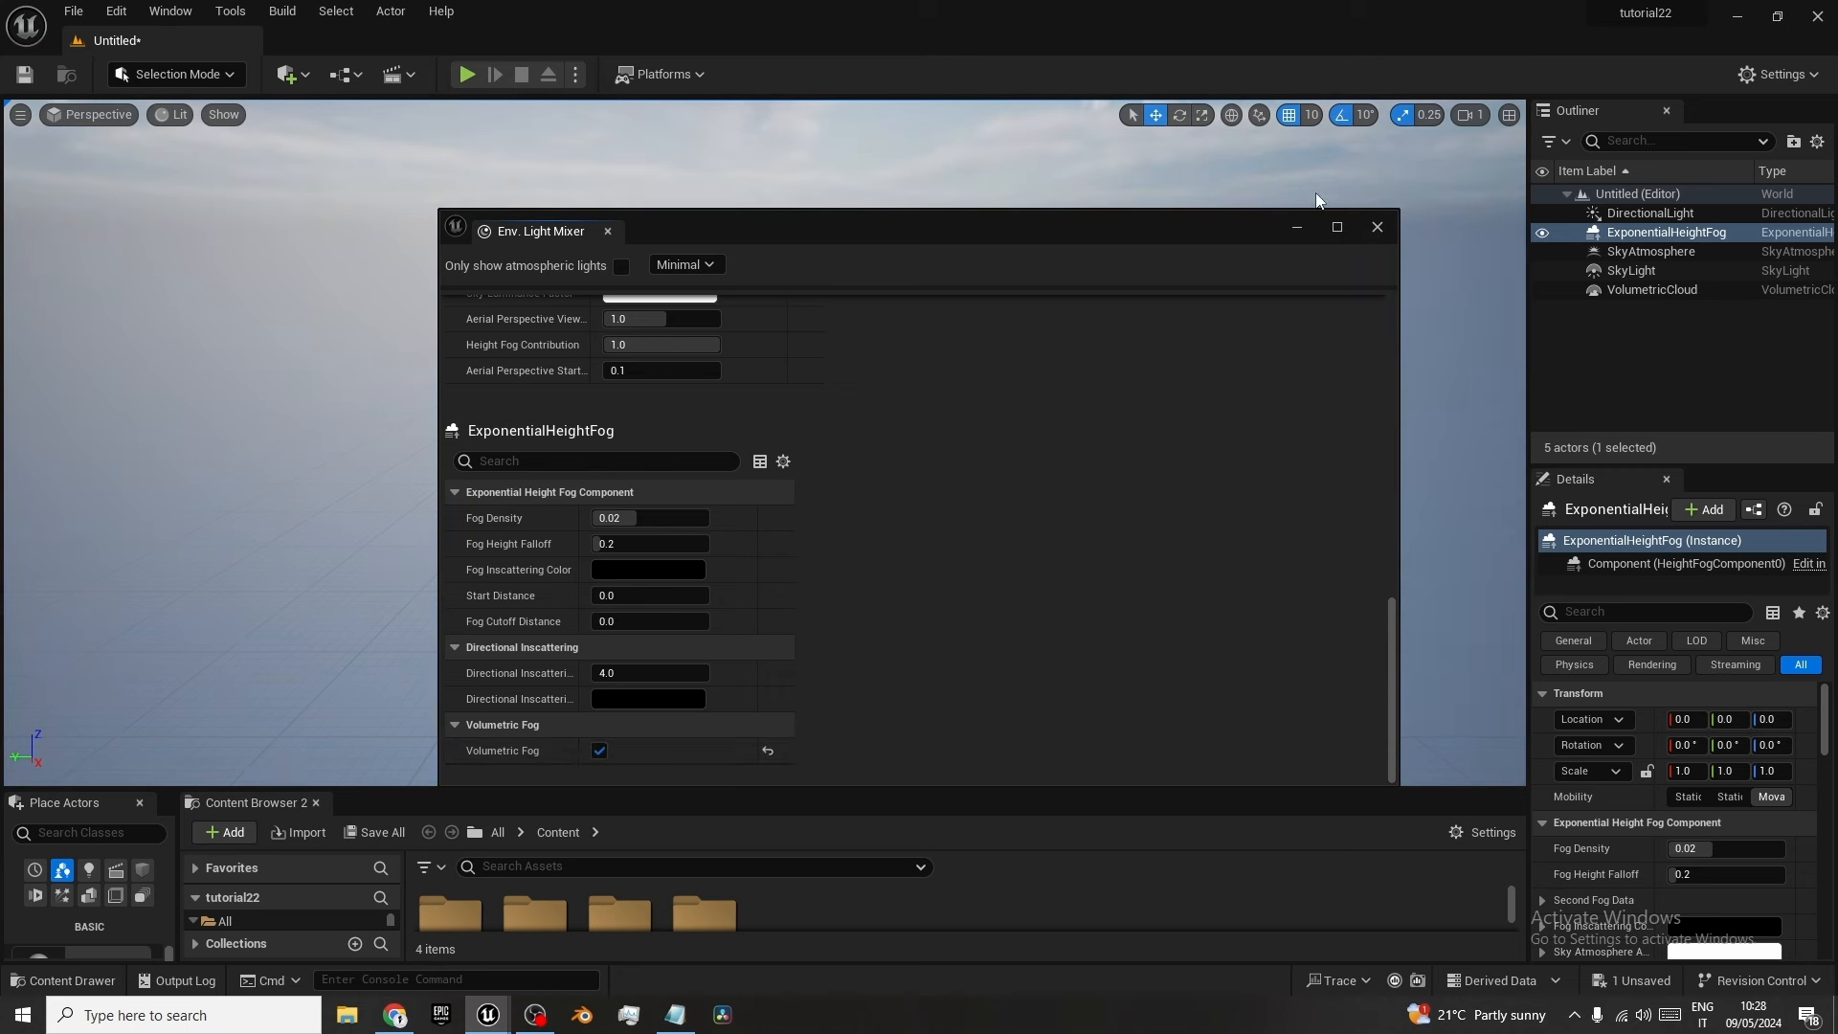
pyautogui.click(1378, 227)
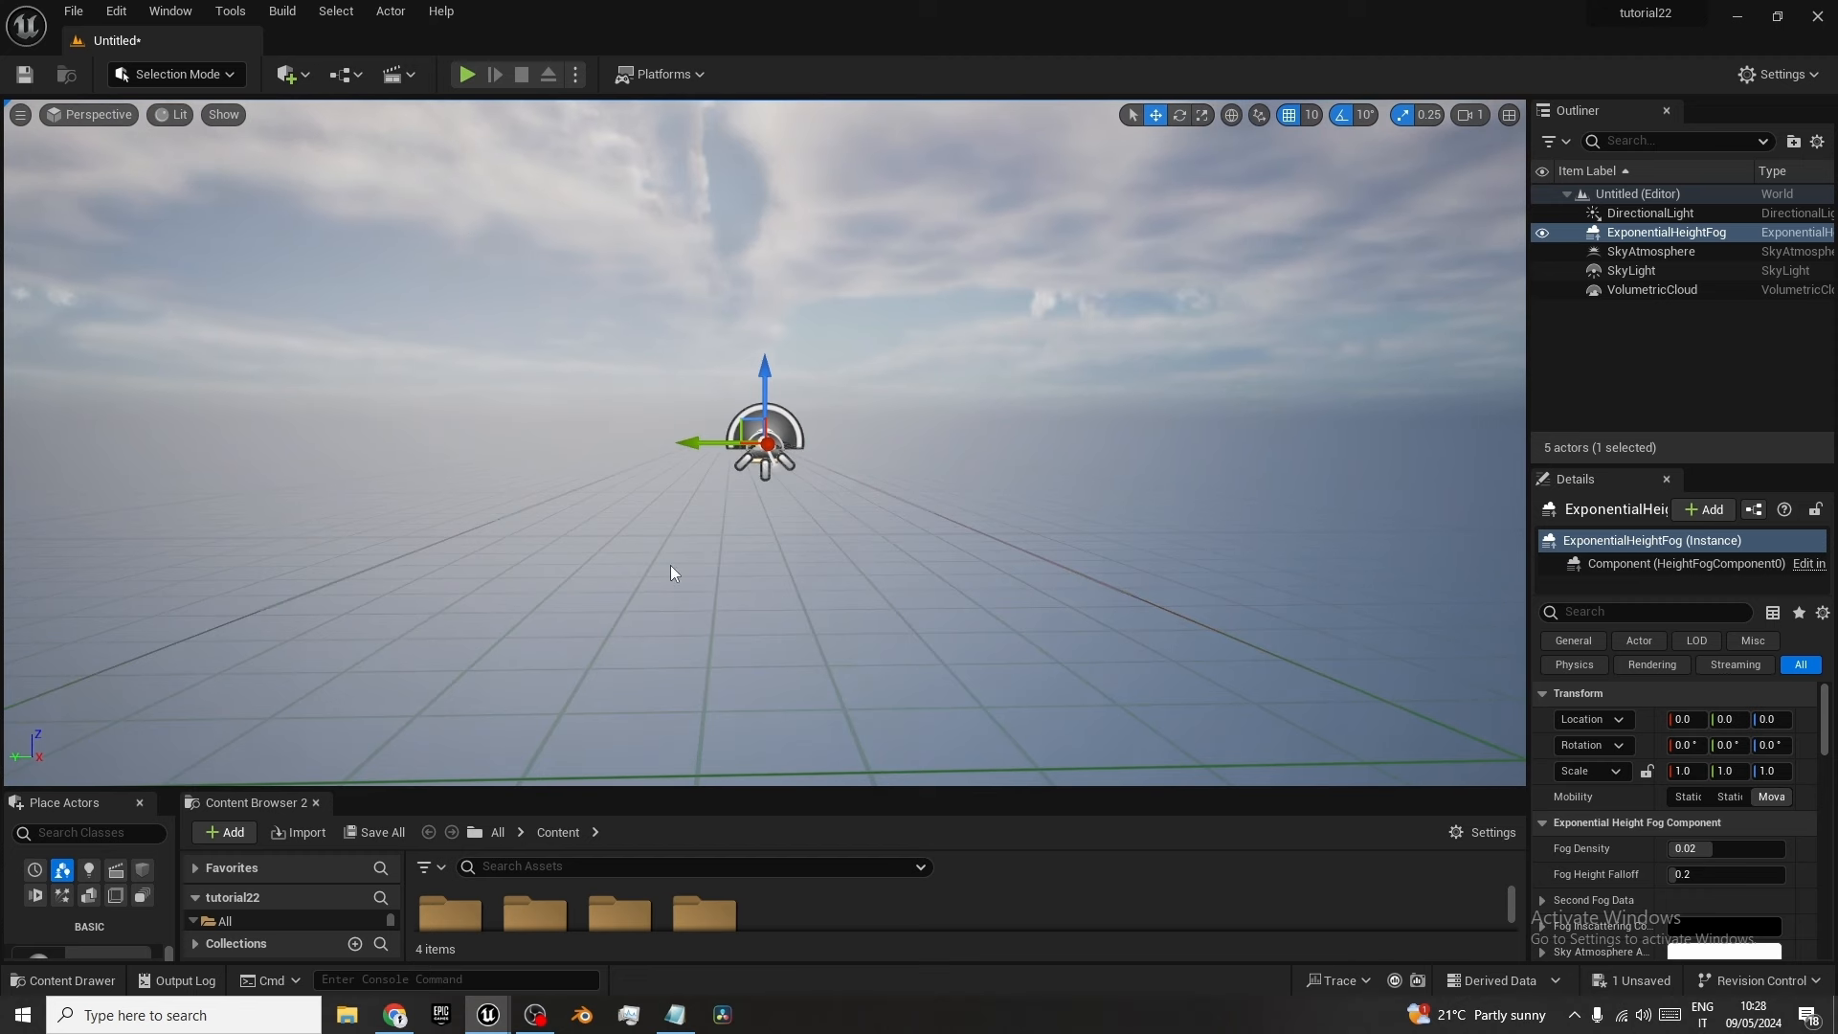
# Create a new landscape with the default settings in Landscape mode and return to Selection mode.
pyautogui.click(176, 76)
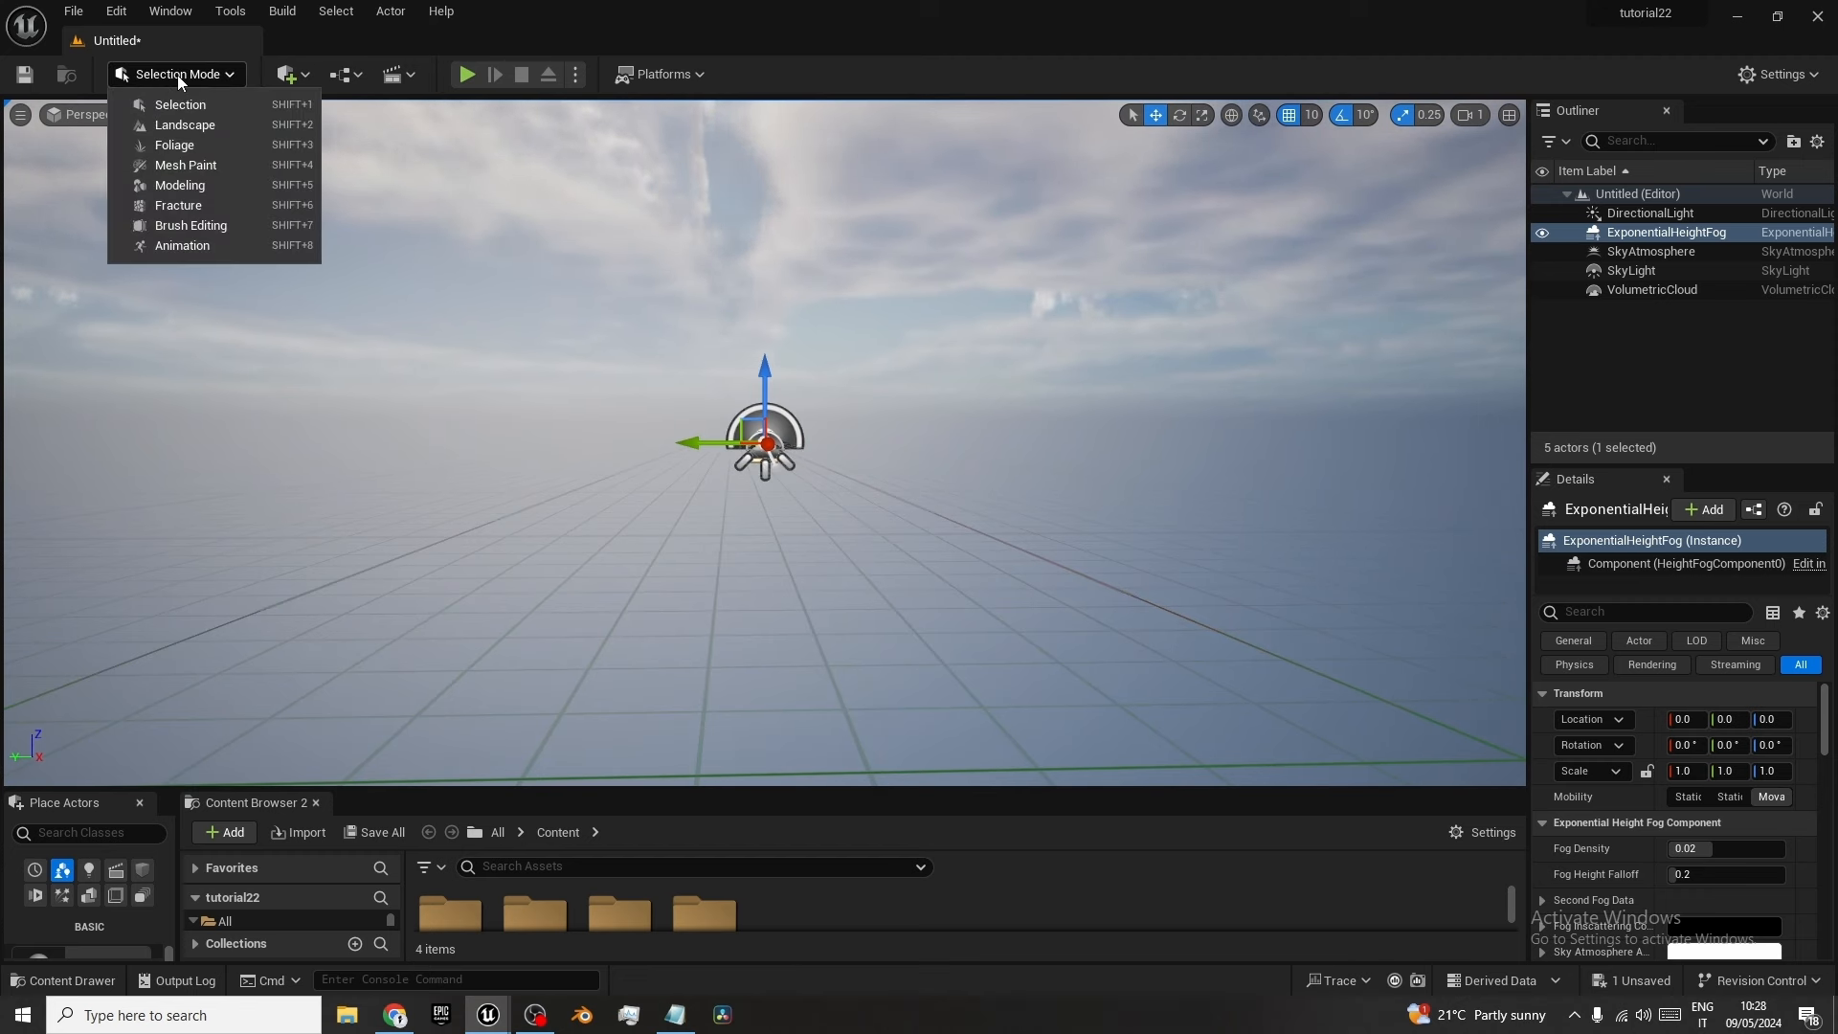
pyautogui.click(199, 124)
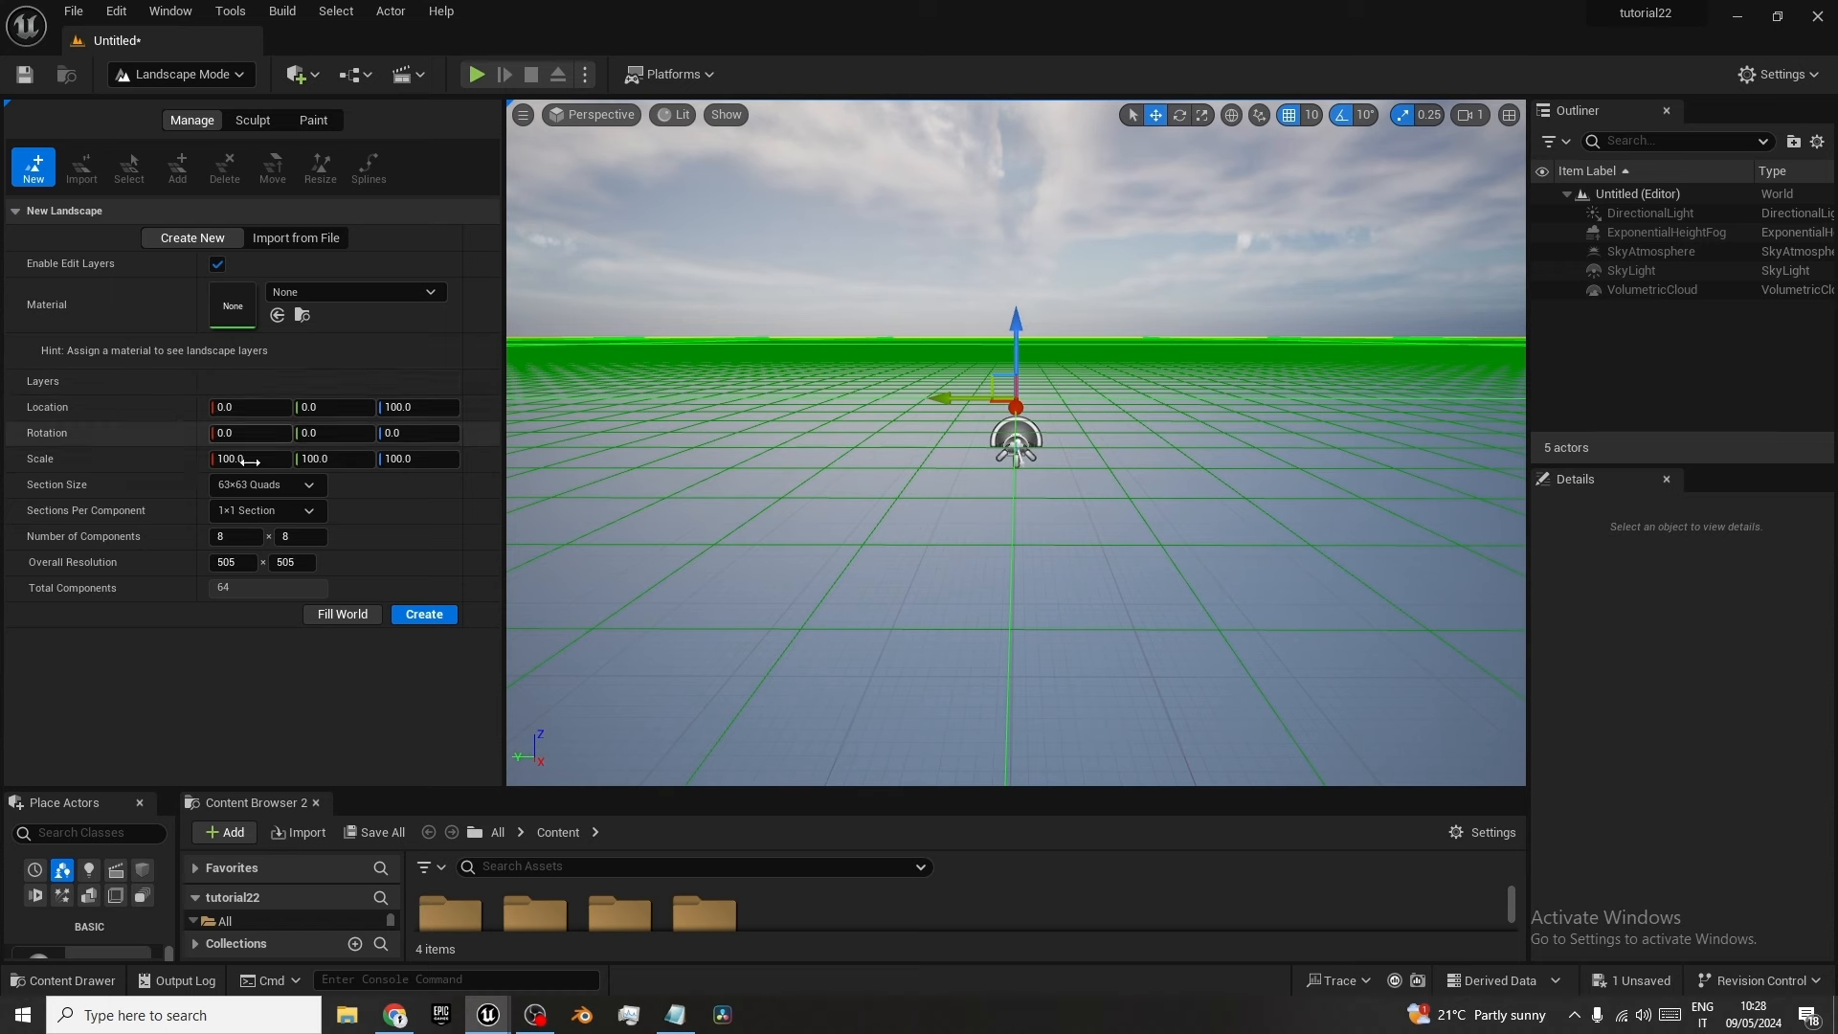
pyautogui.click(422, 617)
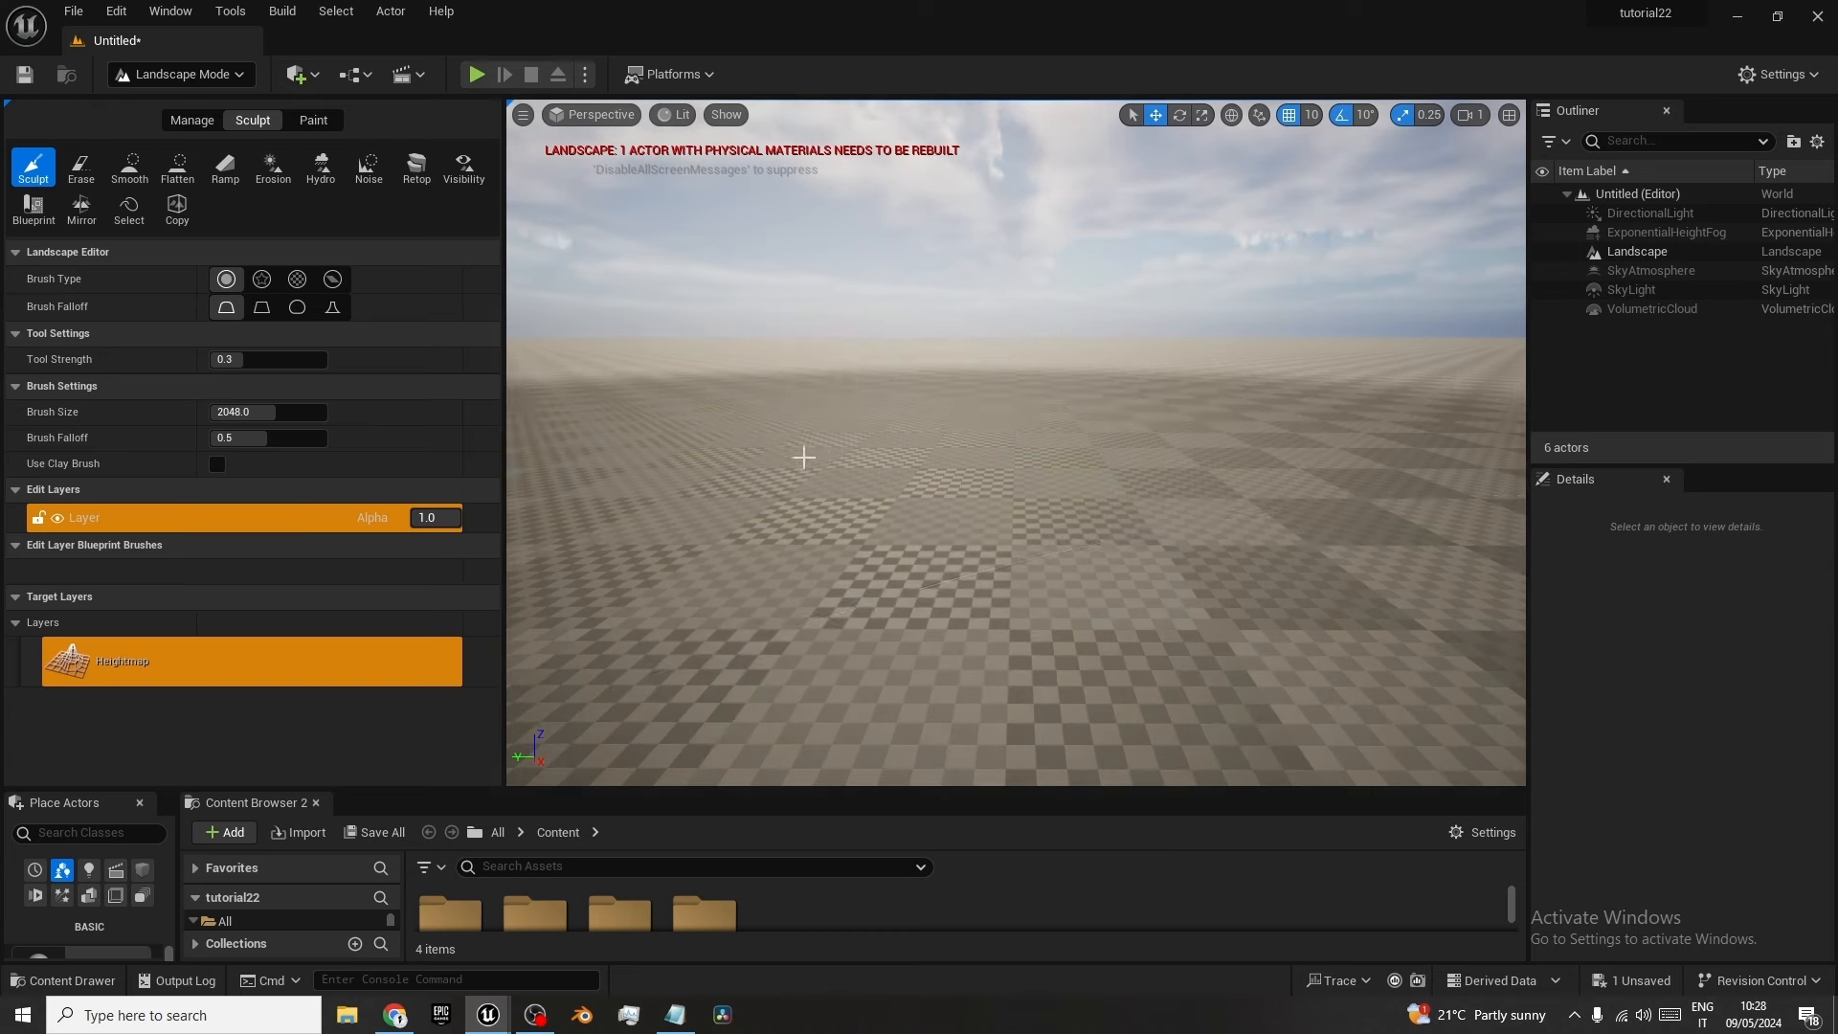
pyautogui.click(233, 77)
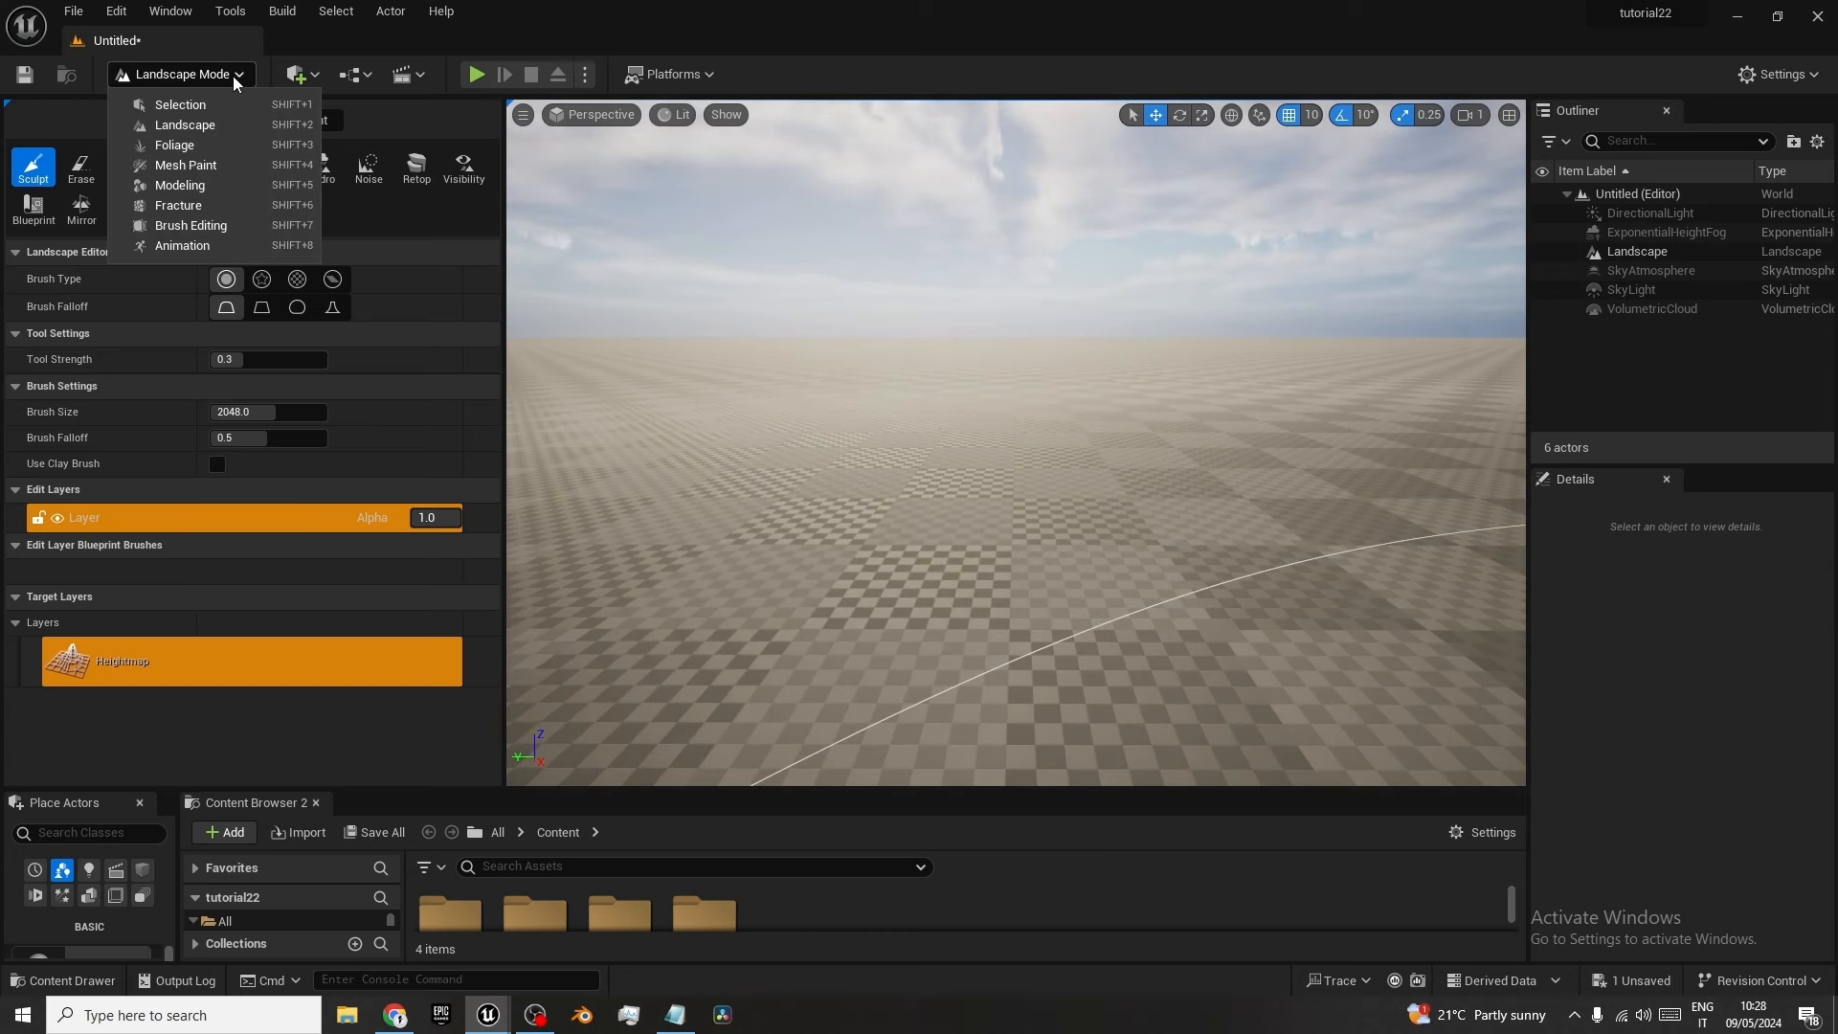
pyautogui.click(222, 100)
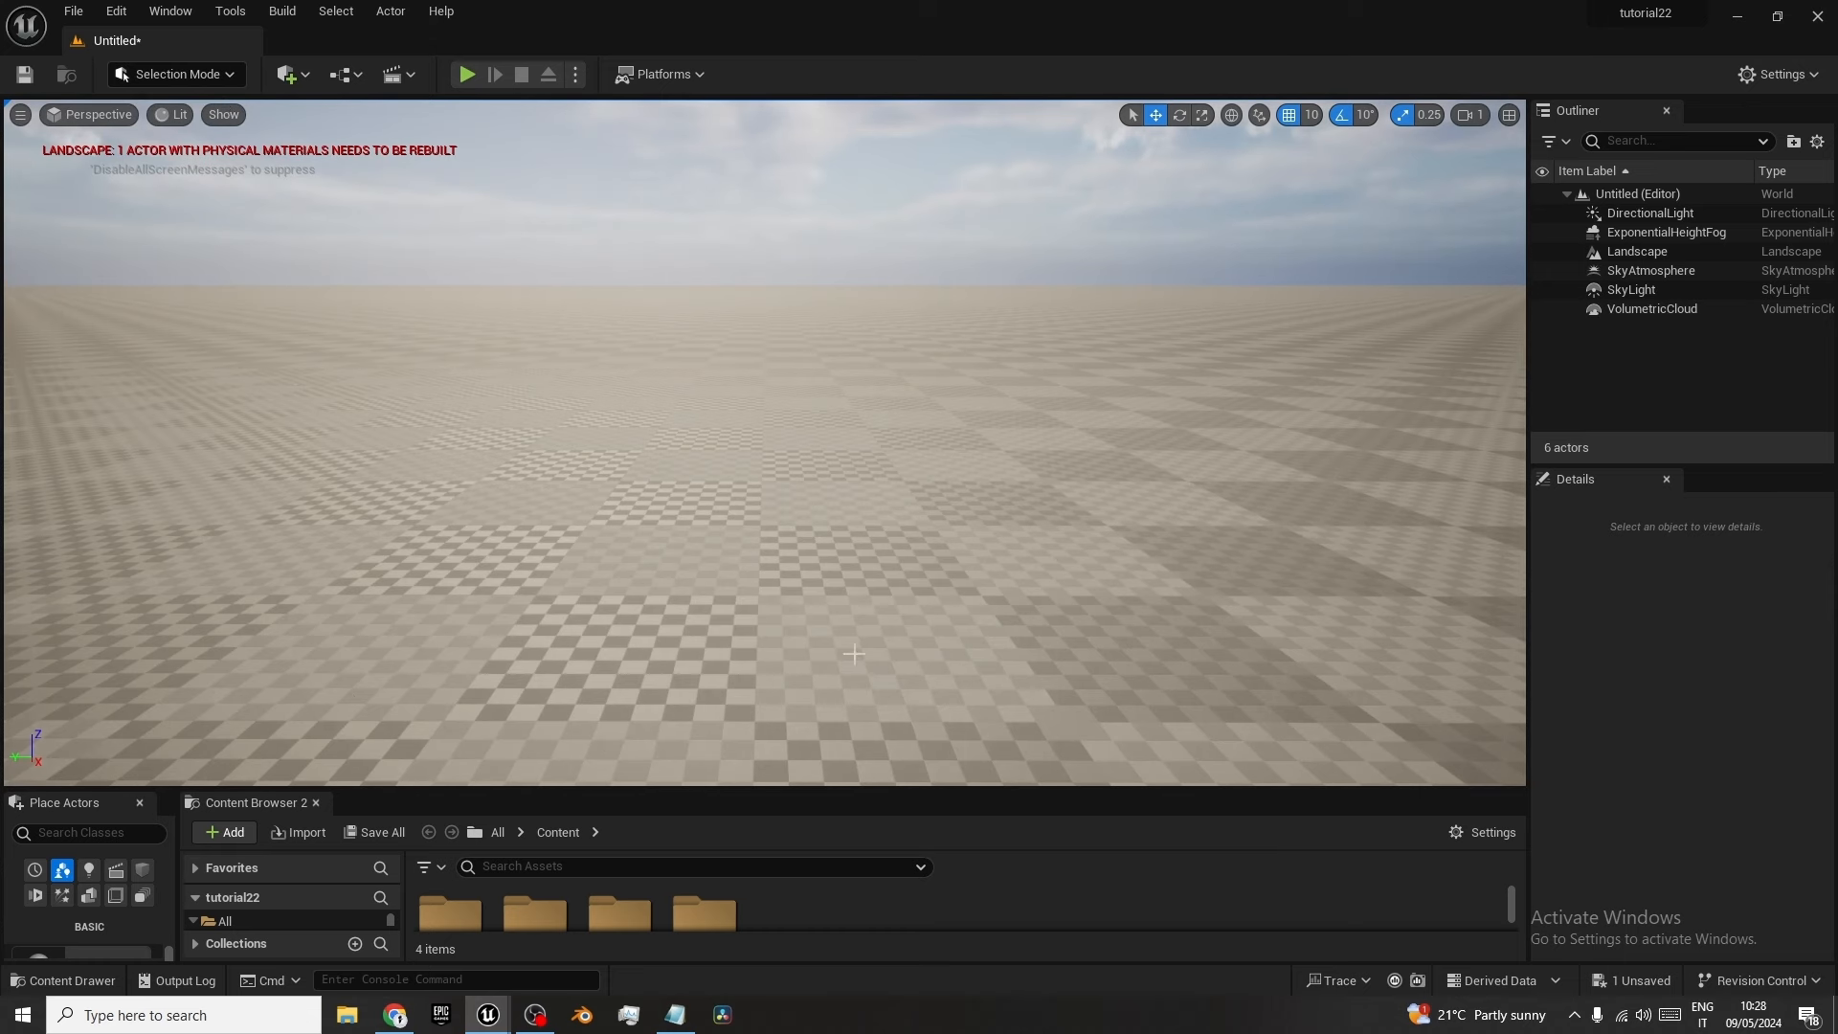
pyautogui.press('w')
pyautogui.moveTo(832, 603); pyautogui.dragTo(832, 585, button='right')
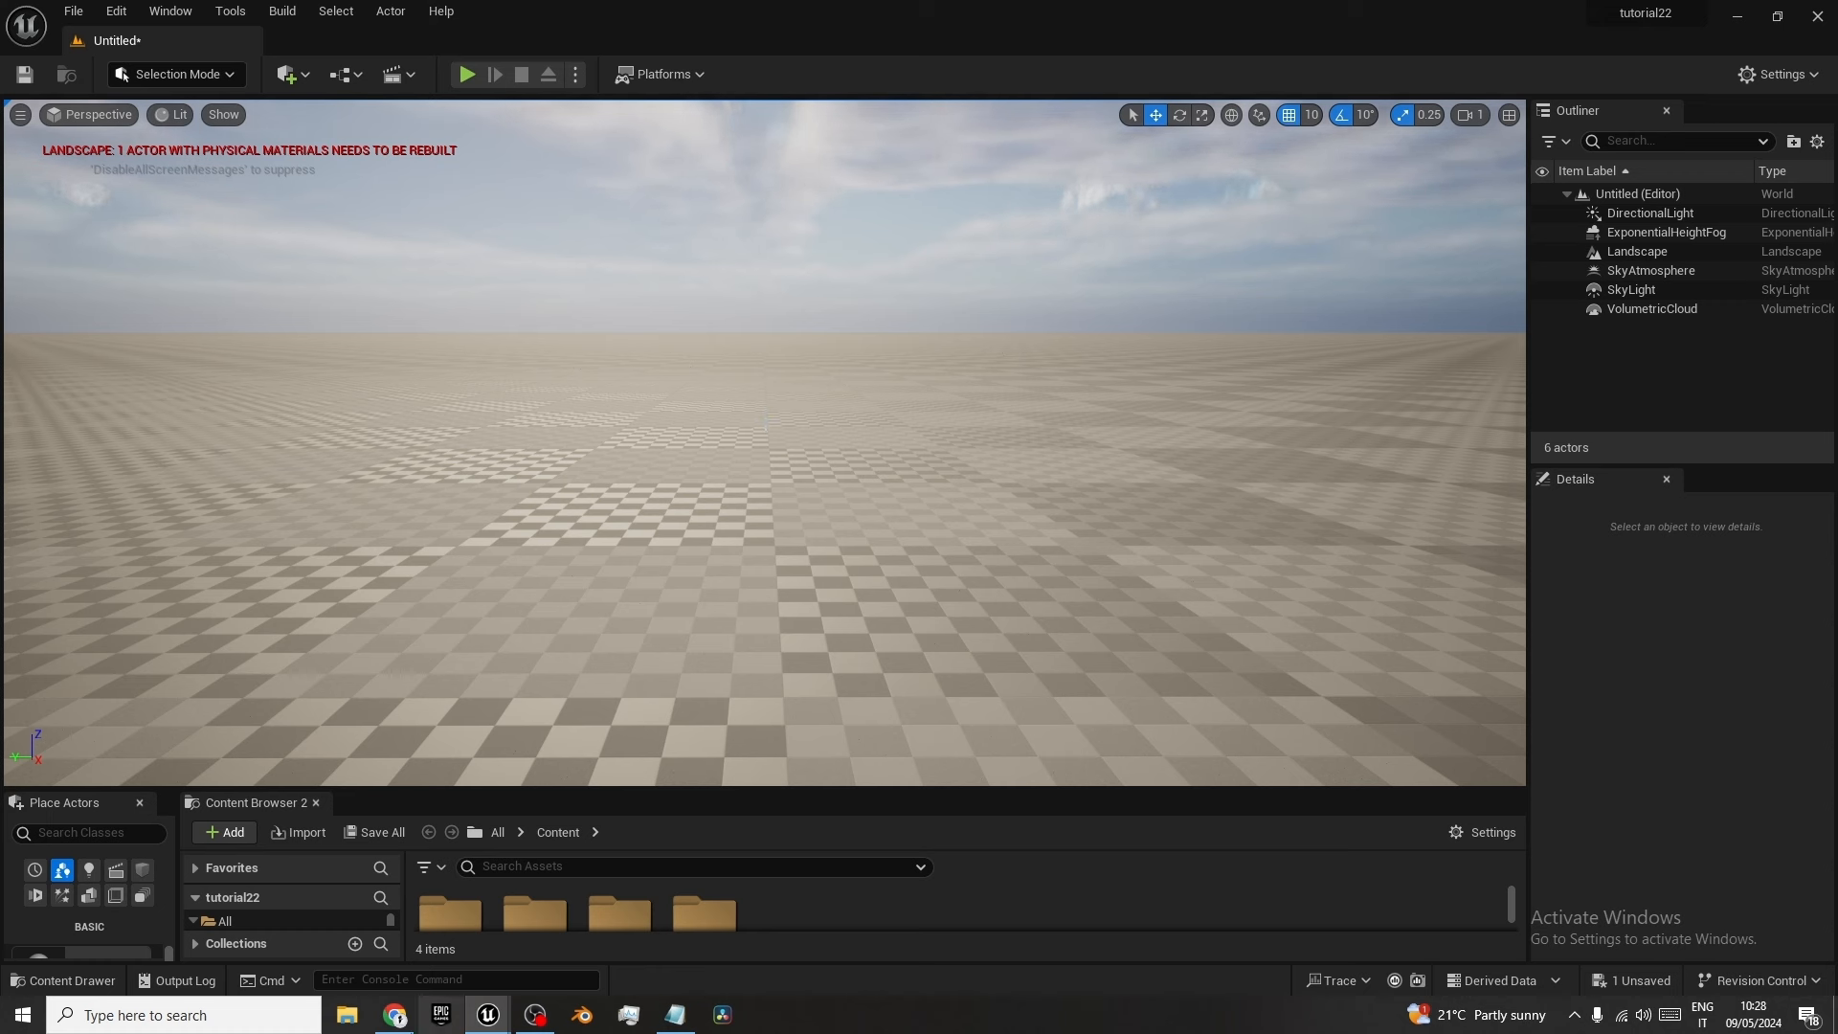
# Switch to Chrome and view the Jail Wagon and Lincoln's Inn Chapel Undercroft models on Sketchfab.
pyautogui.click(394, 1016)
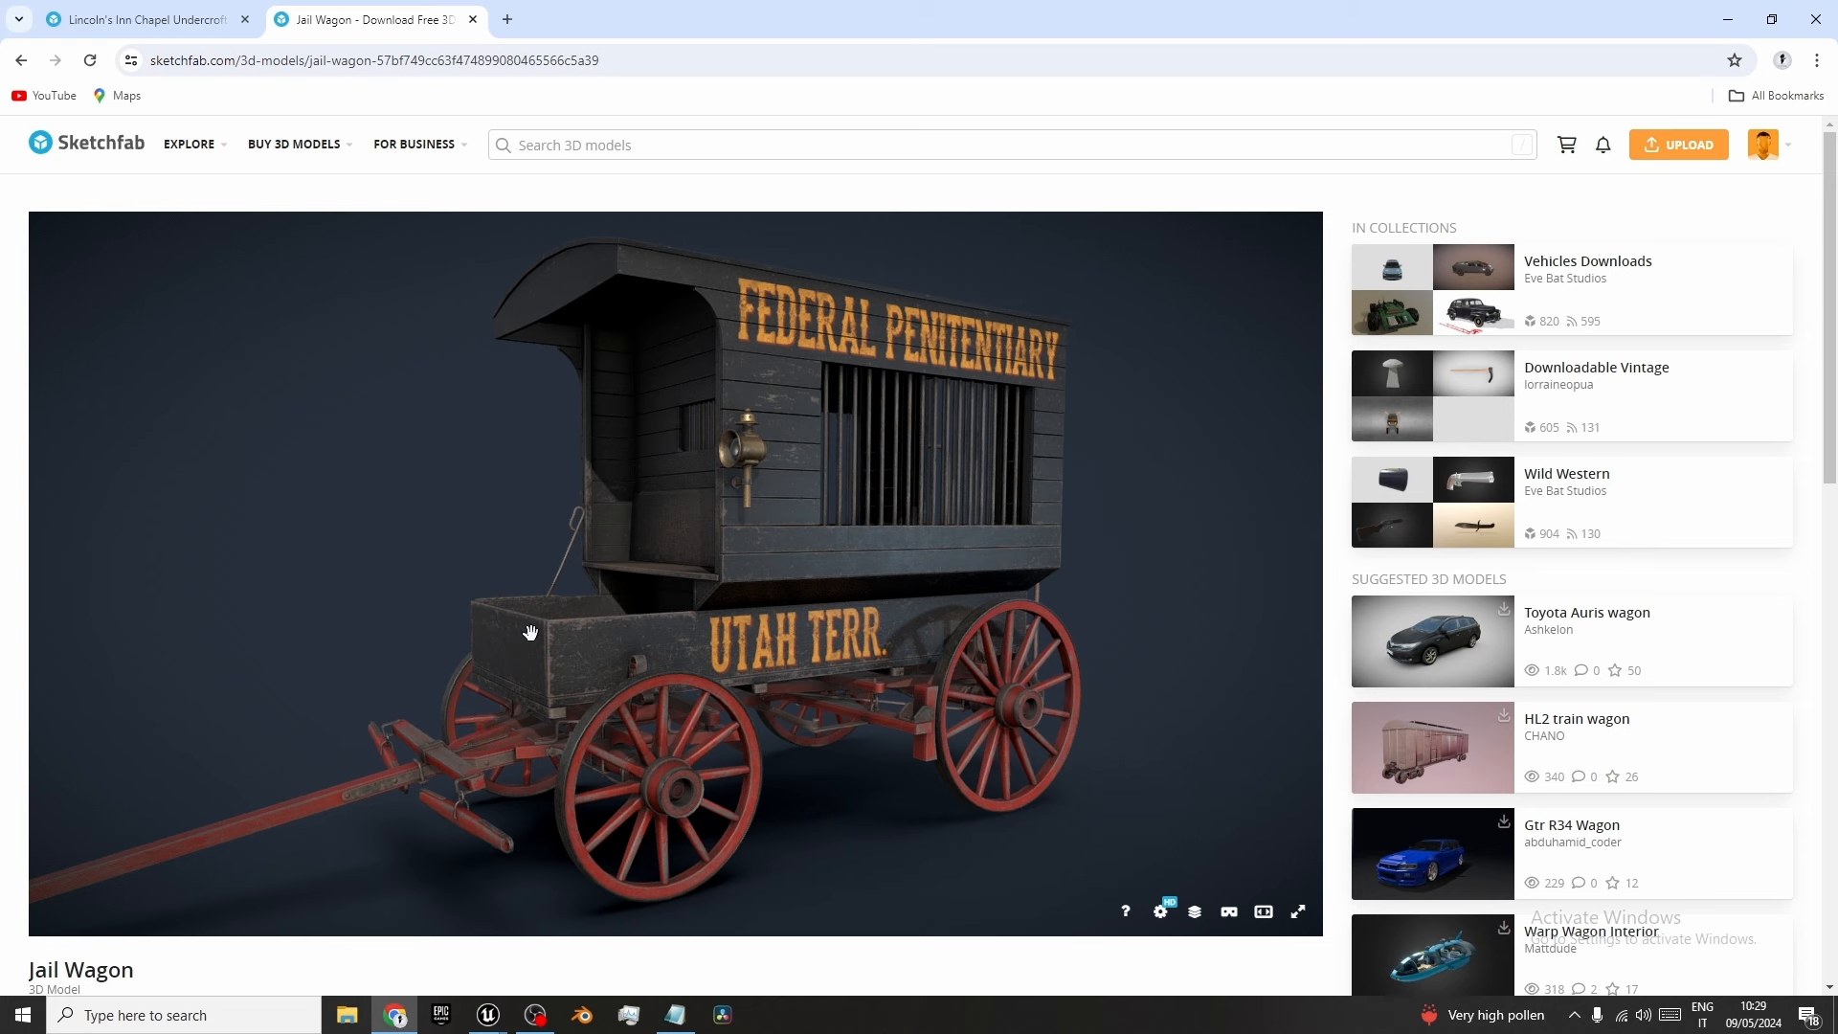
pyautogui.moveTo(554, 599)
pyautogui.mouseDown()
pyautogui.moveTo(636, 623)
pyautogui.moveTo(507, 595)
pyautogui.moveTo(685, 619)
pyautogui.moveTo(596, 595)
pyautogui.mouseUp()
pyautogui.click(115, 18)
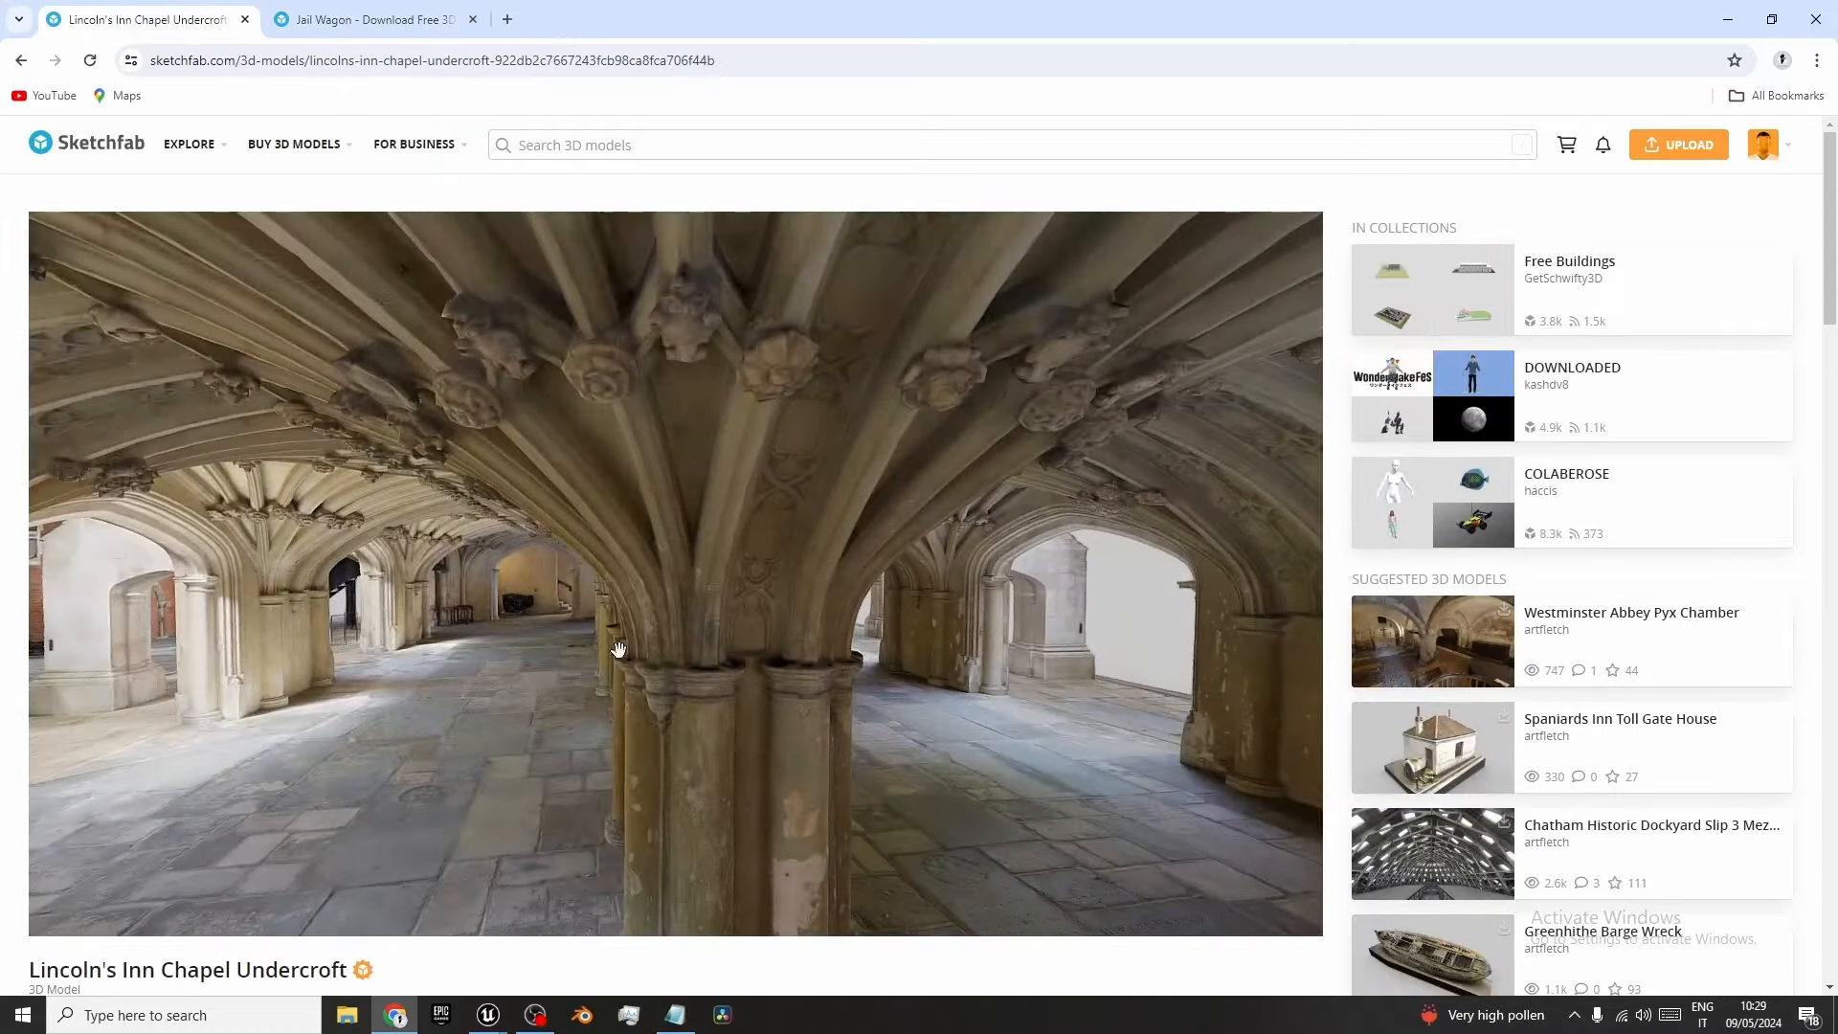
# Start downloading the Lincoln's Inn Chapel Undercroft model from Sketchfab in its original OBJ format.
pyautogui.scroll(-3, 625, 639)
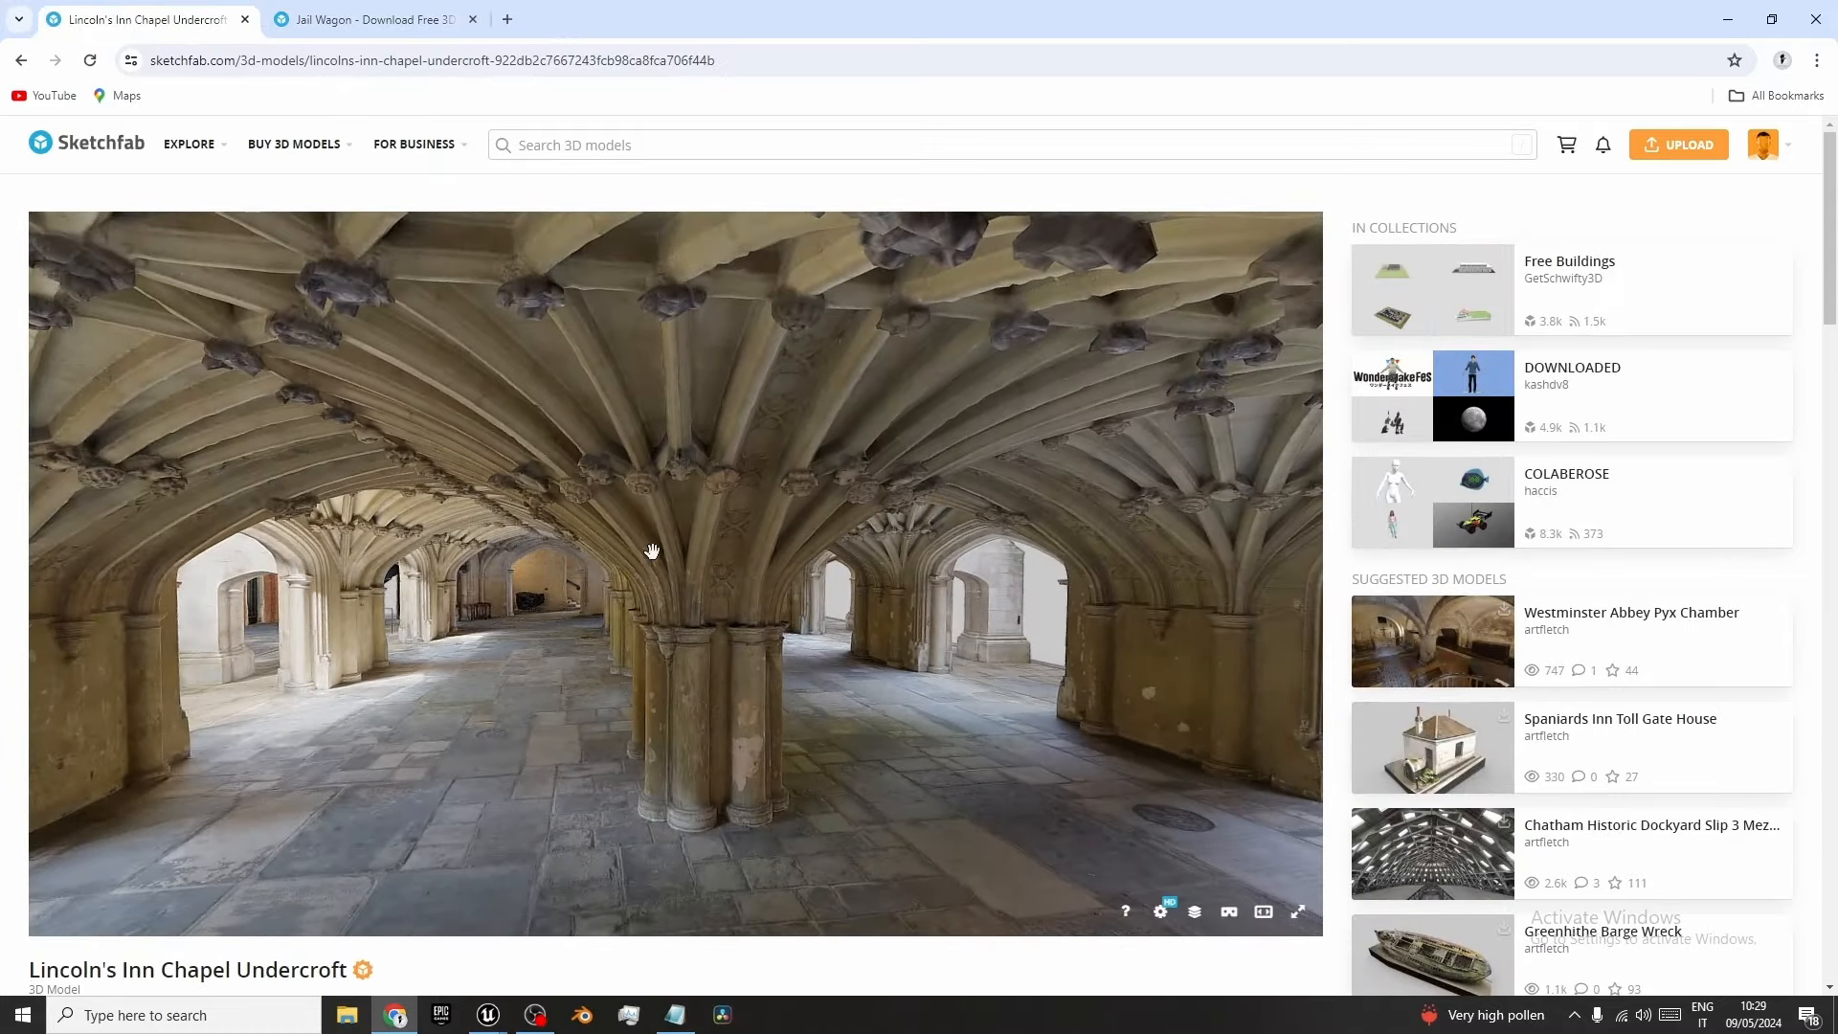
pyautogui.scroll(-4, 1329, 495)
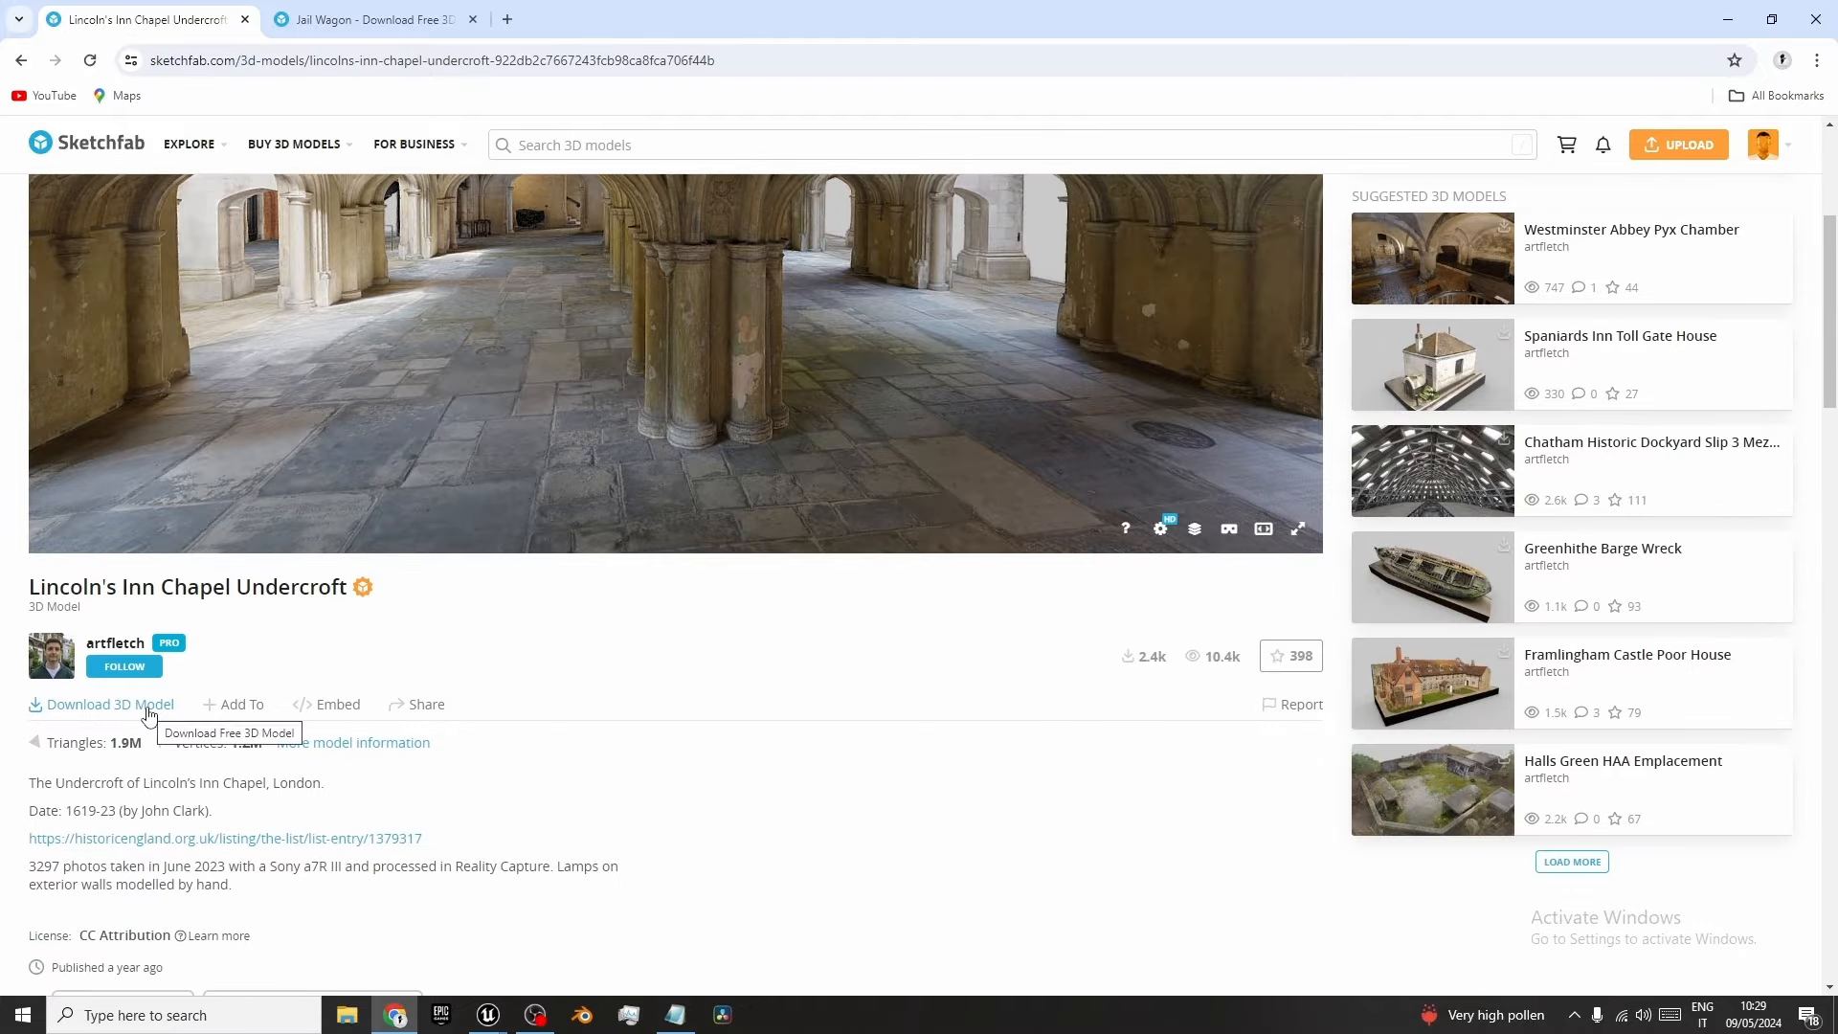
pyautogui.click(150, 714)
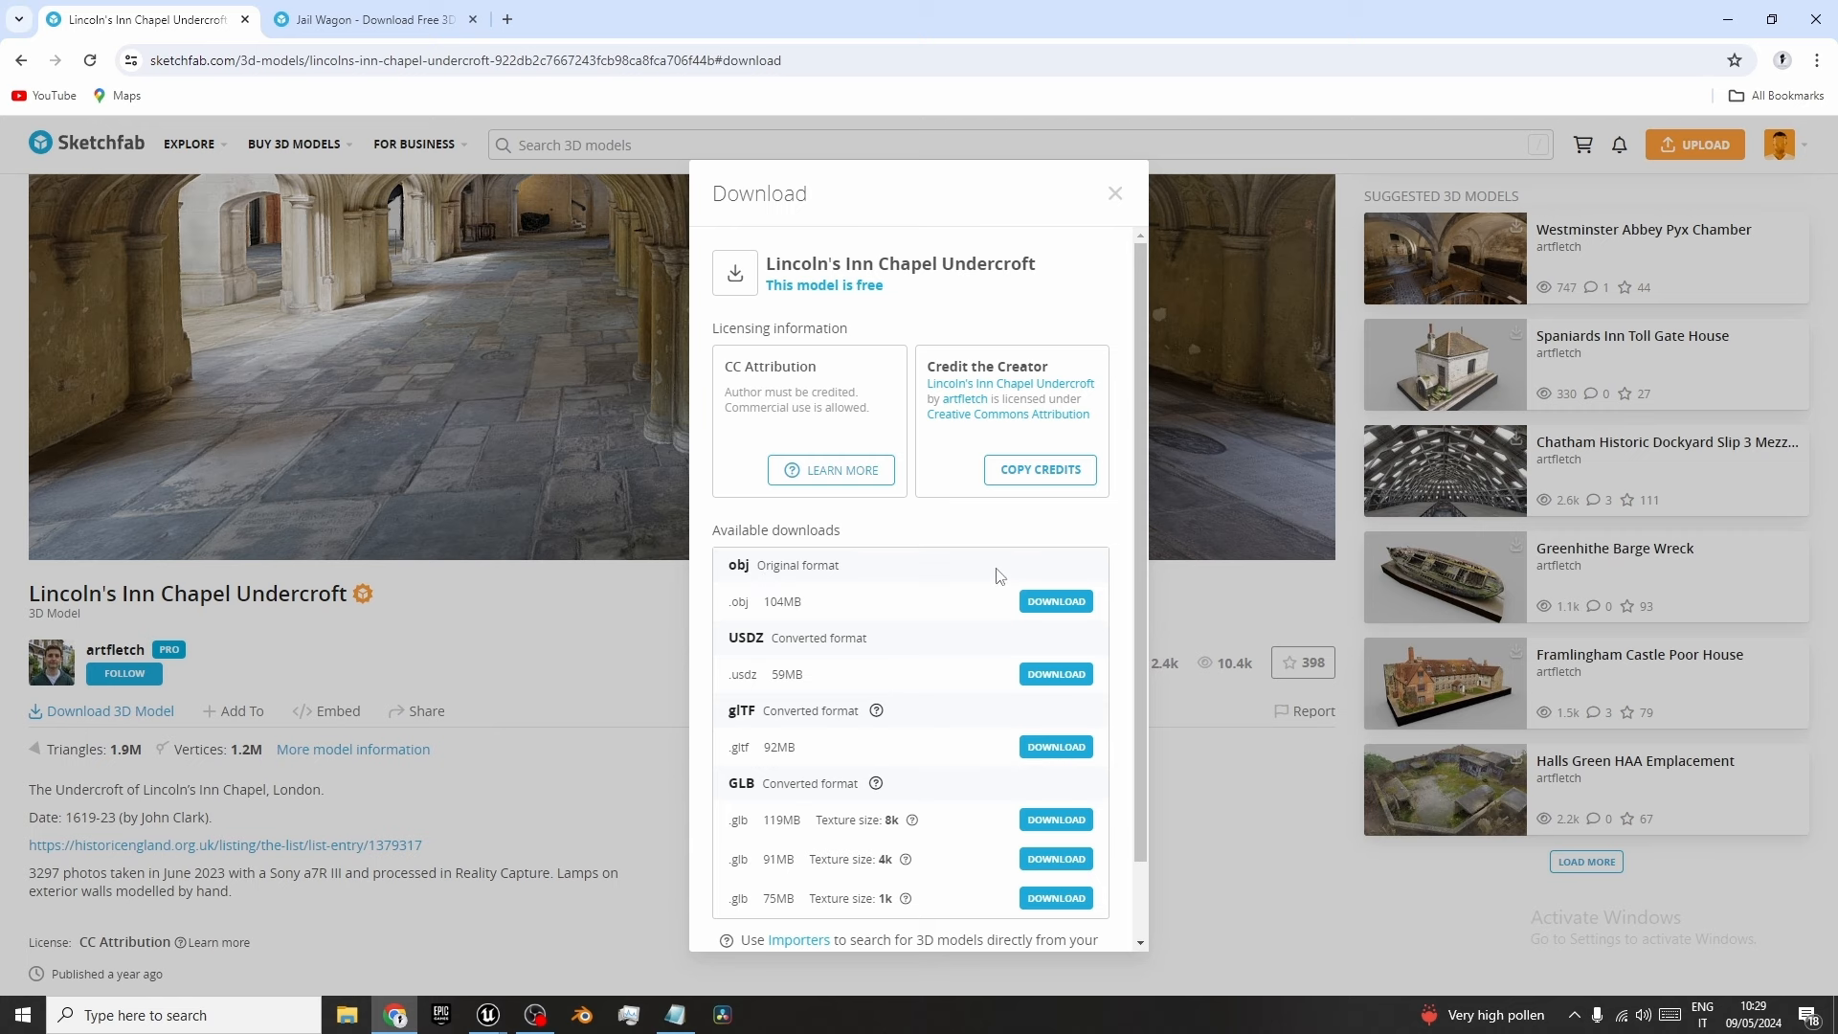
pyautogui.click(1047, 607)
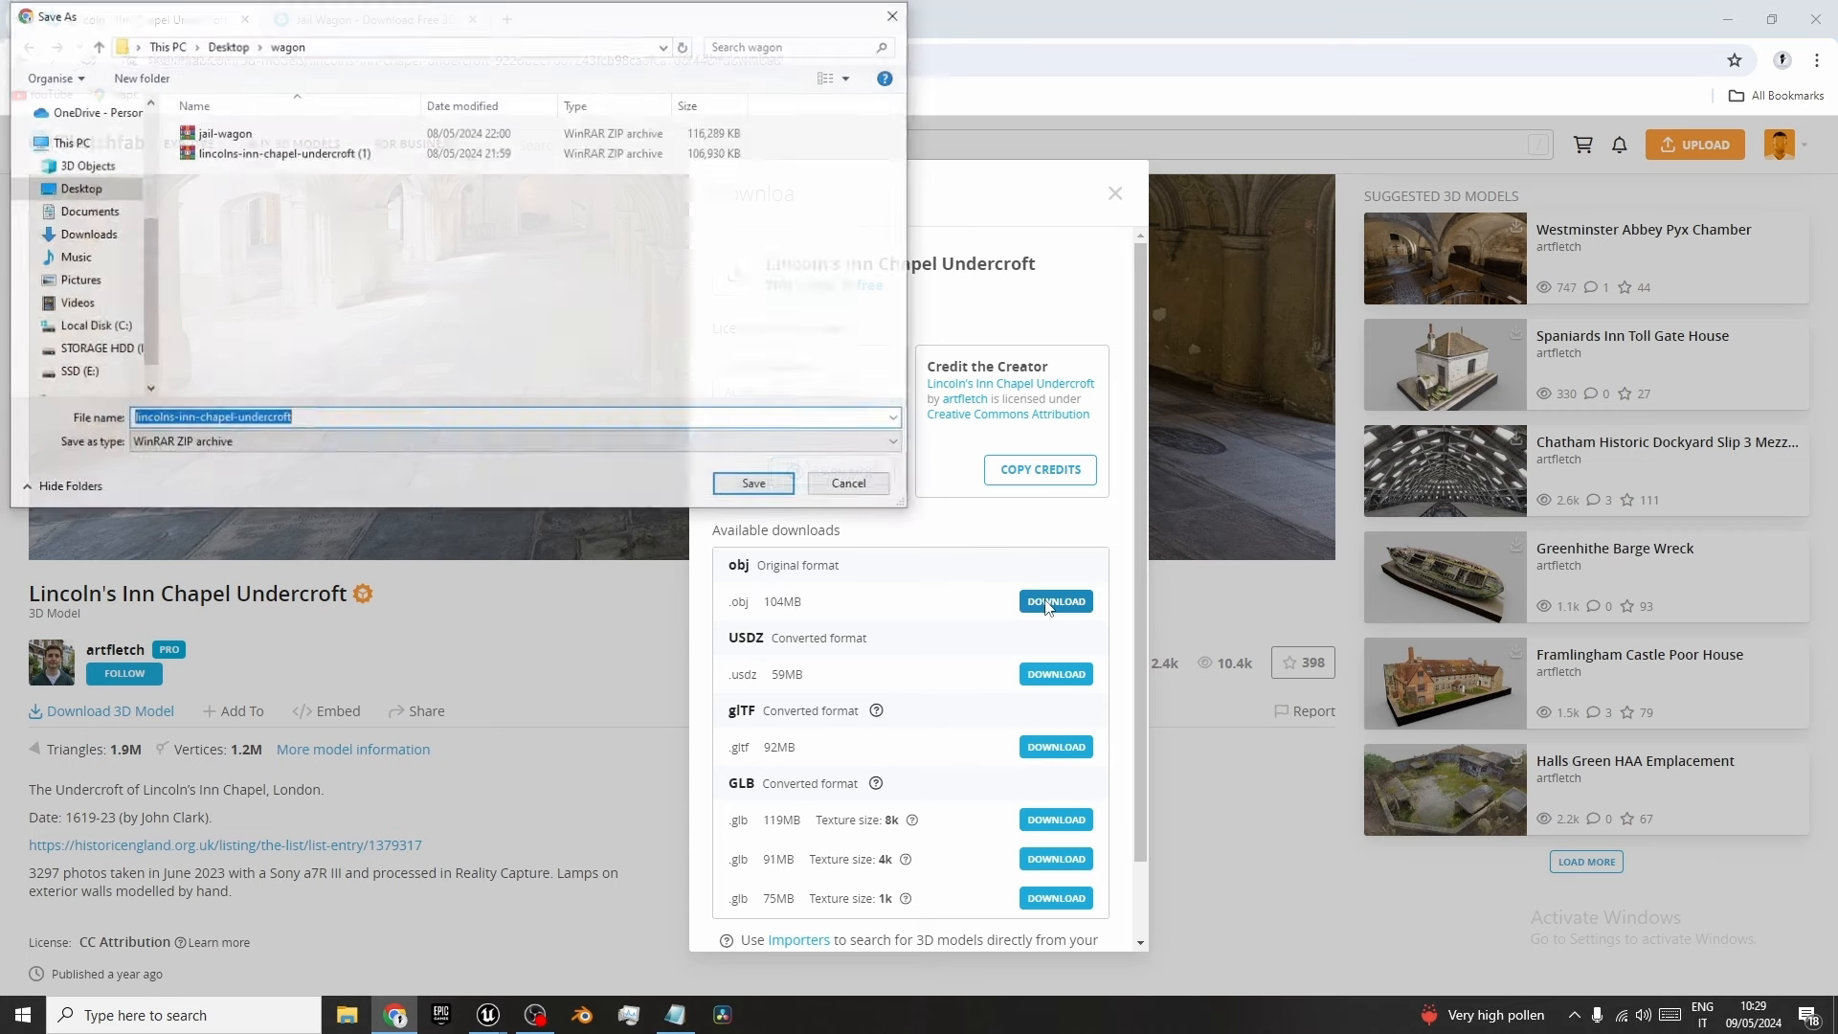
# Create a folder named chapel1 on the Desktop and save the lincolns-inn-chapel-undercroft archive in it.
pyautogui.click(78, 188)
pyautogui.rightClick(381, 365)
pyautogui.moveTo(478, 563)
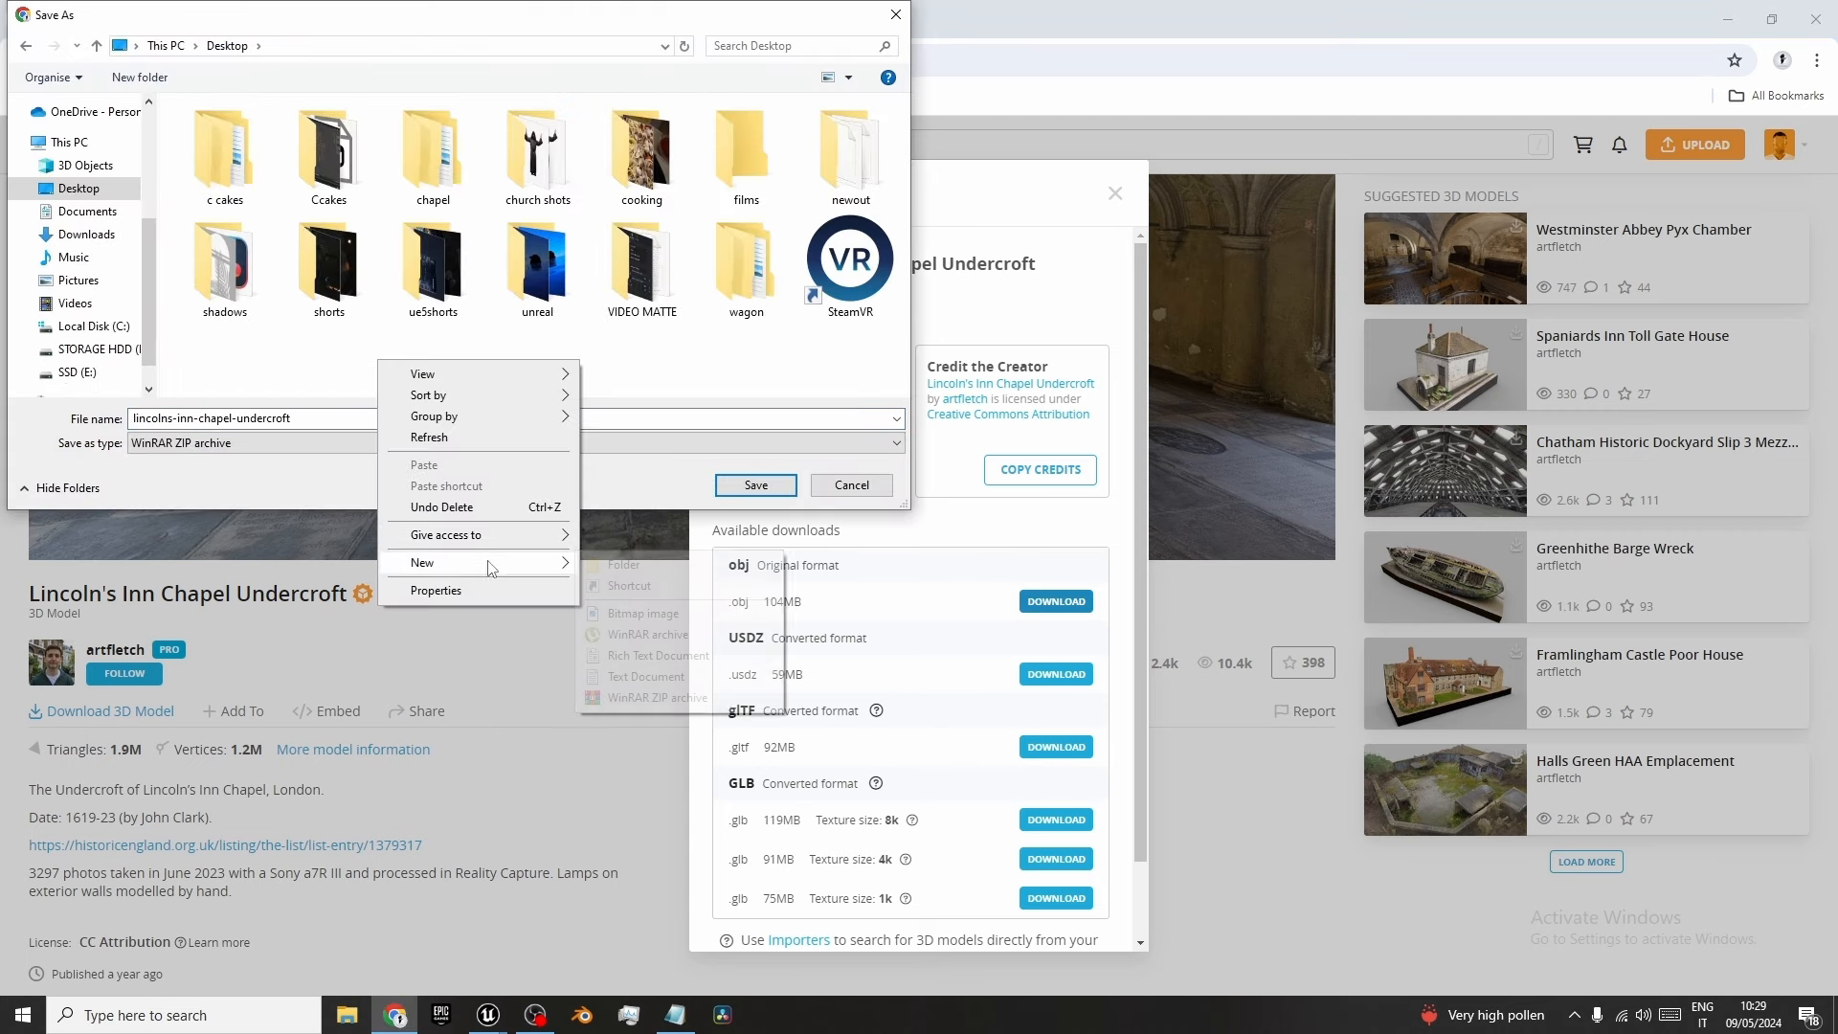
pyautogui.click(624, 565)
pyautogui.write('c')
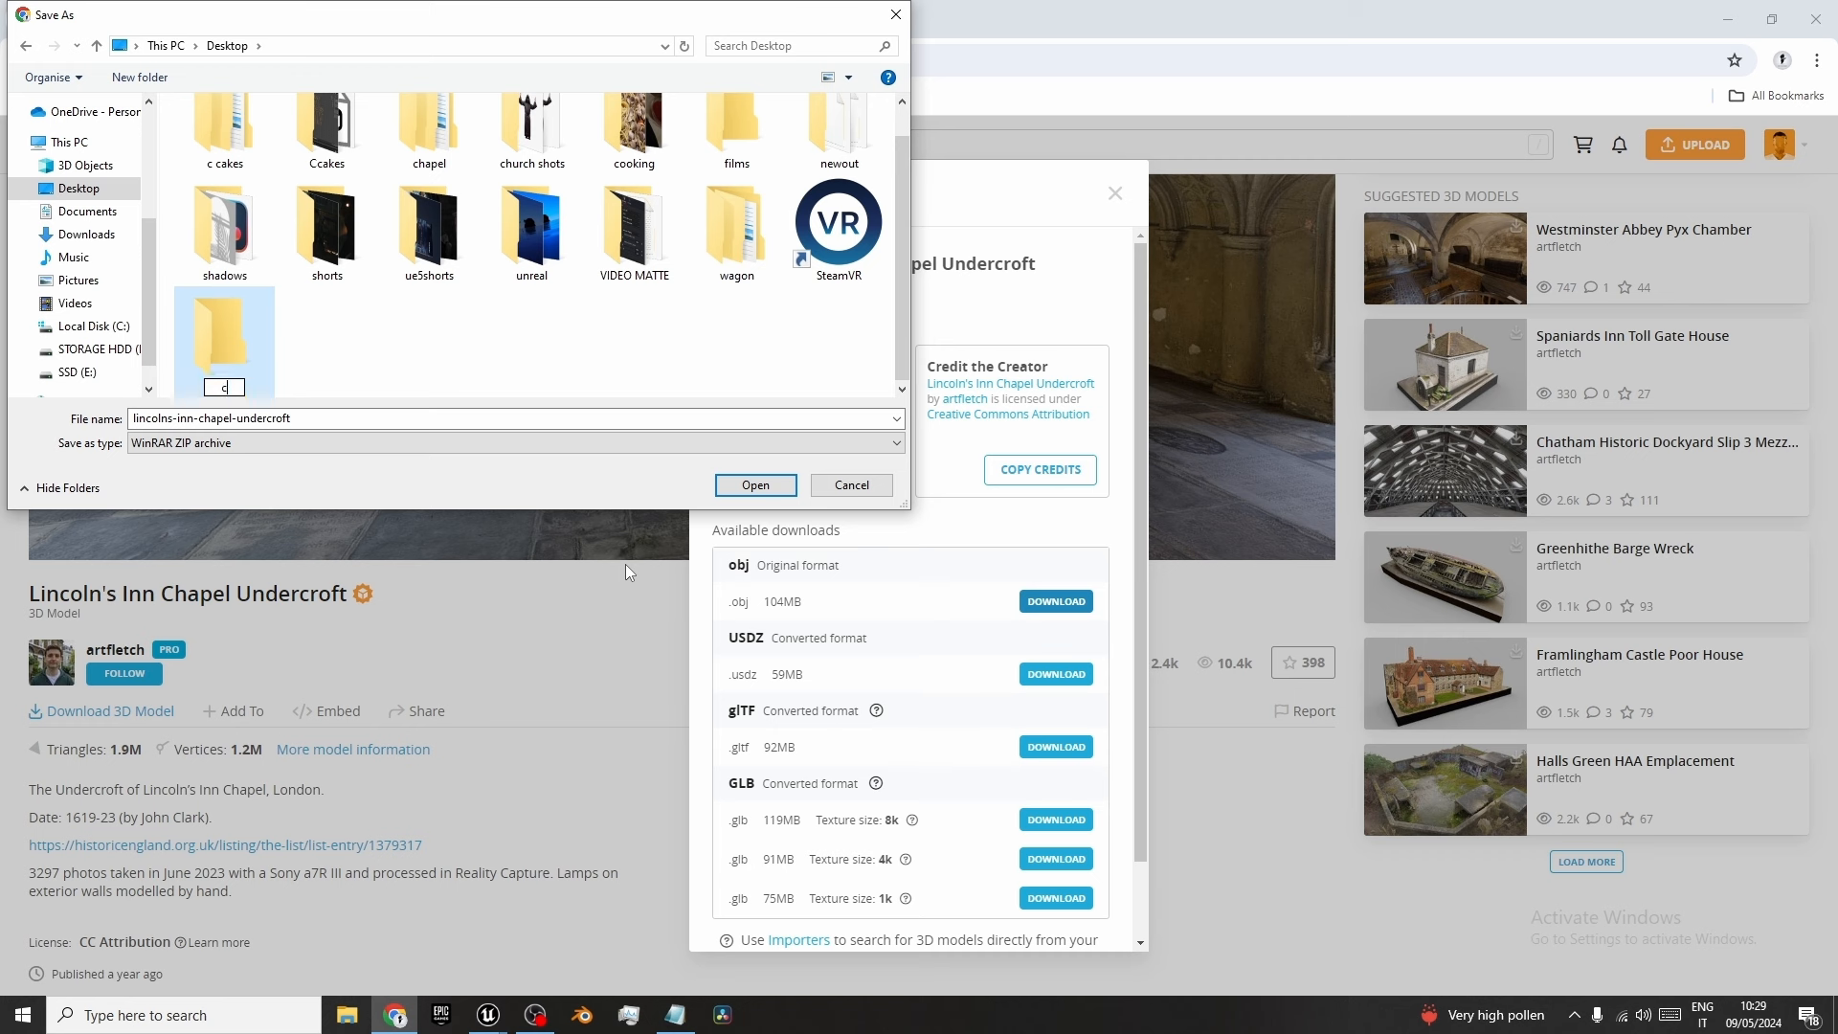
pyautogui.write('hapel1')
pyautogui.press('Return')
pyautogui.press('Return')
pyautogui.click(737, 481)
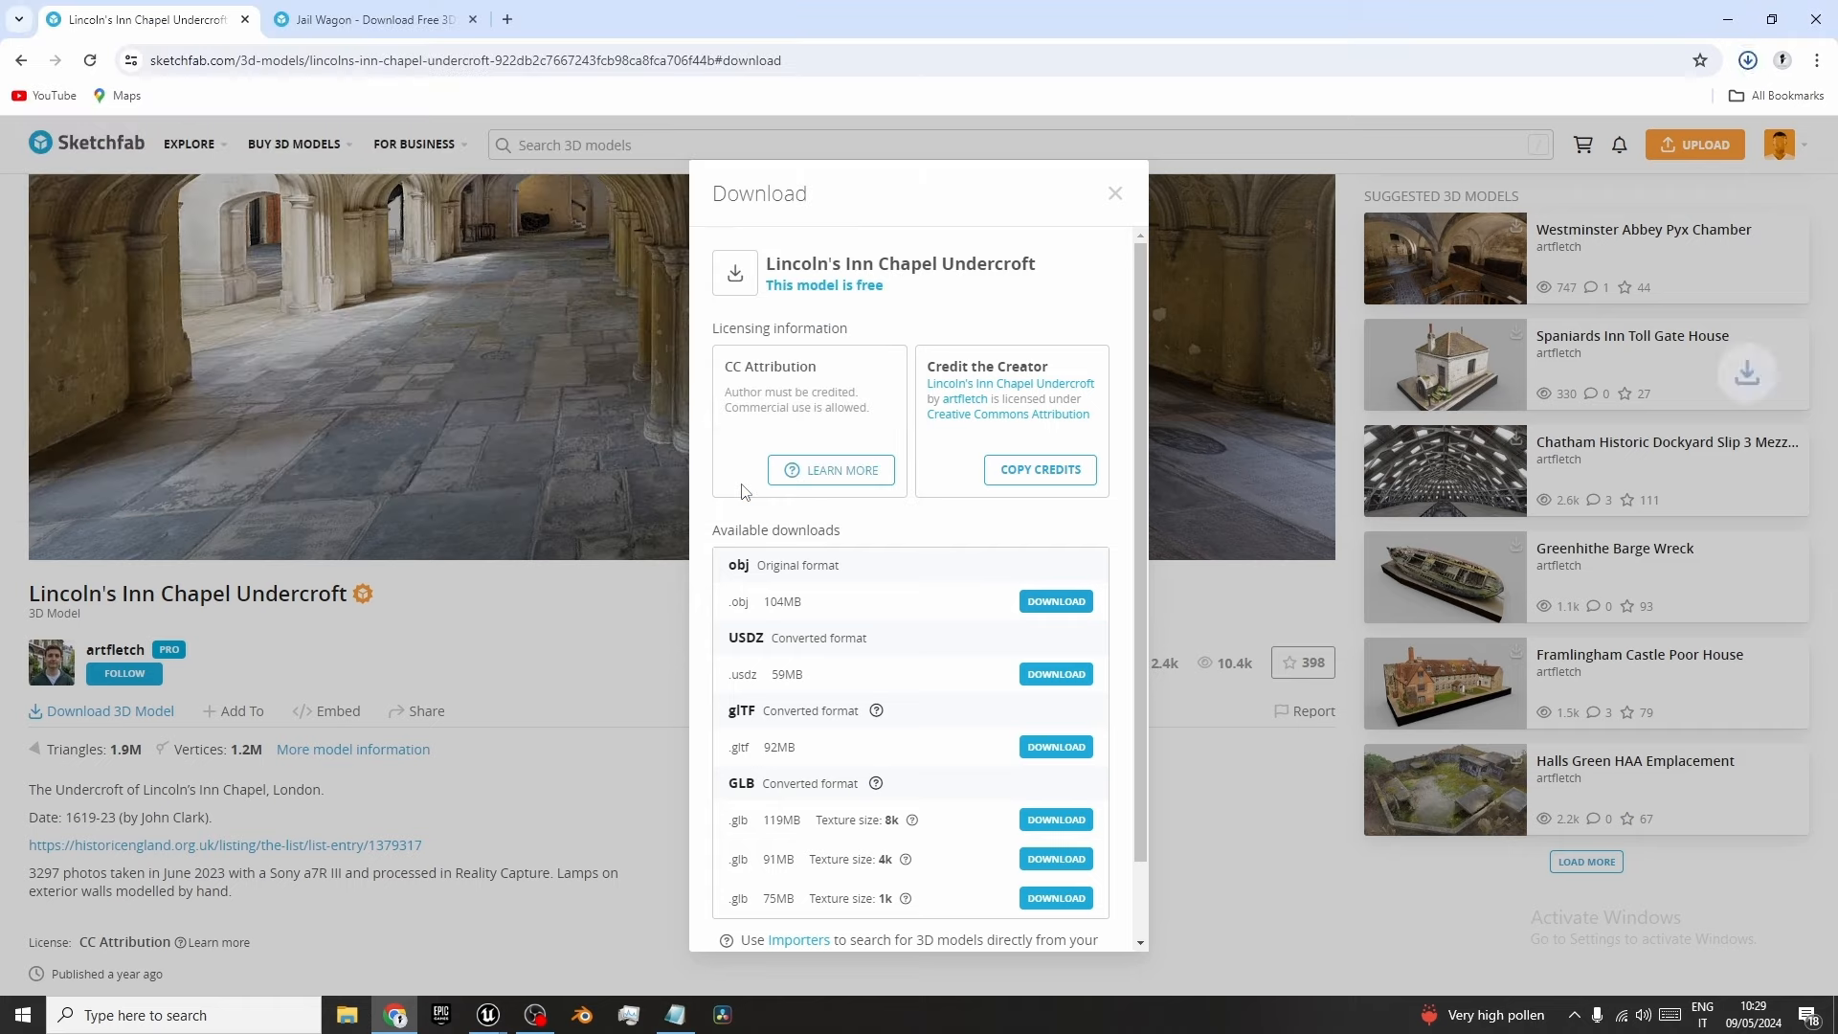
# Start downloading the Jail Wagon model from Sketchfab in its original FBX format.
pyautogui.click(356, 22)
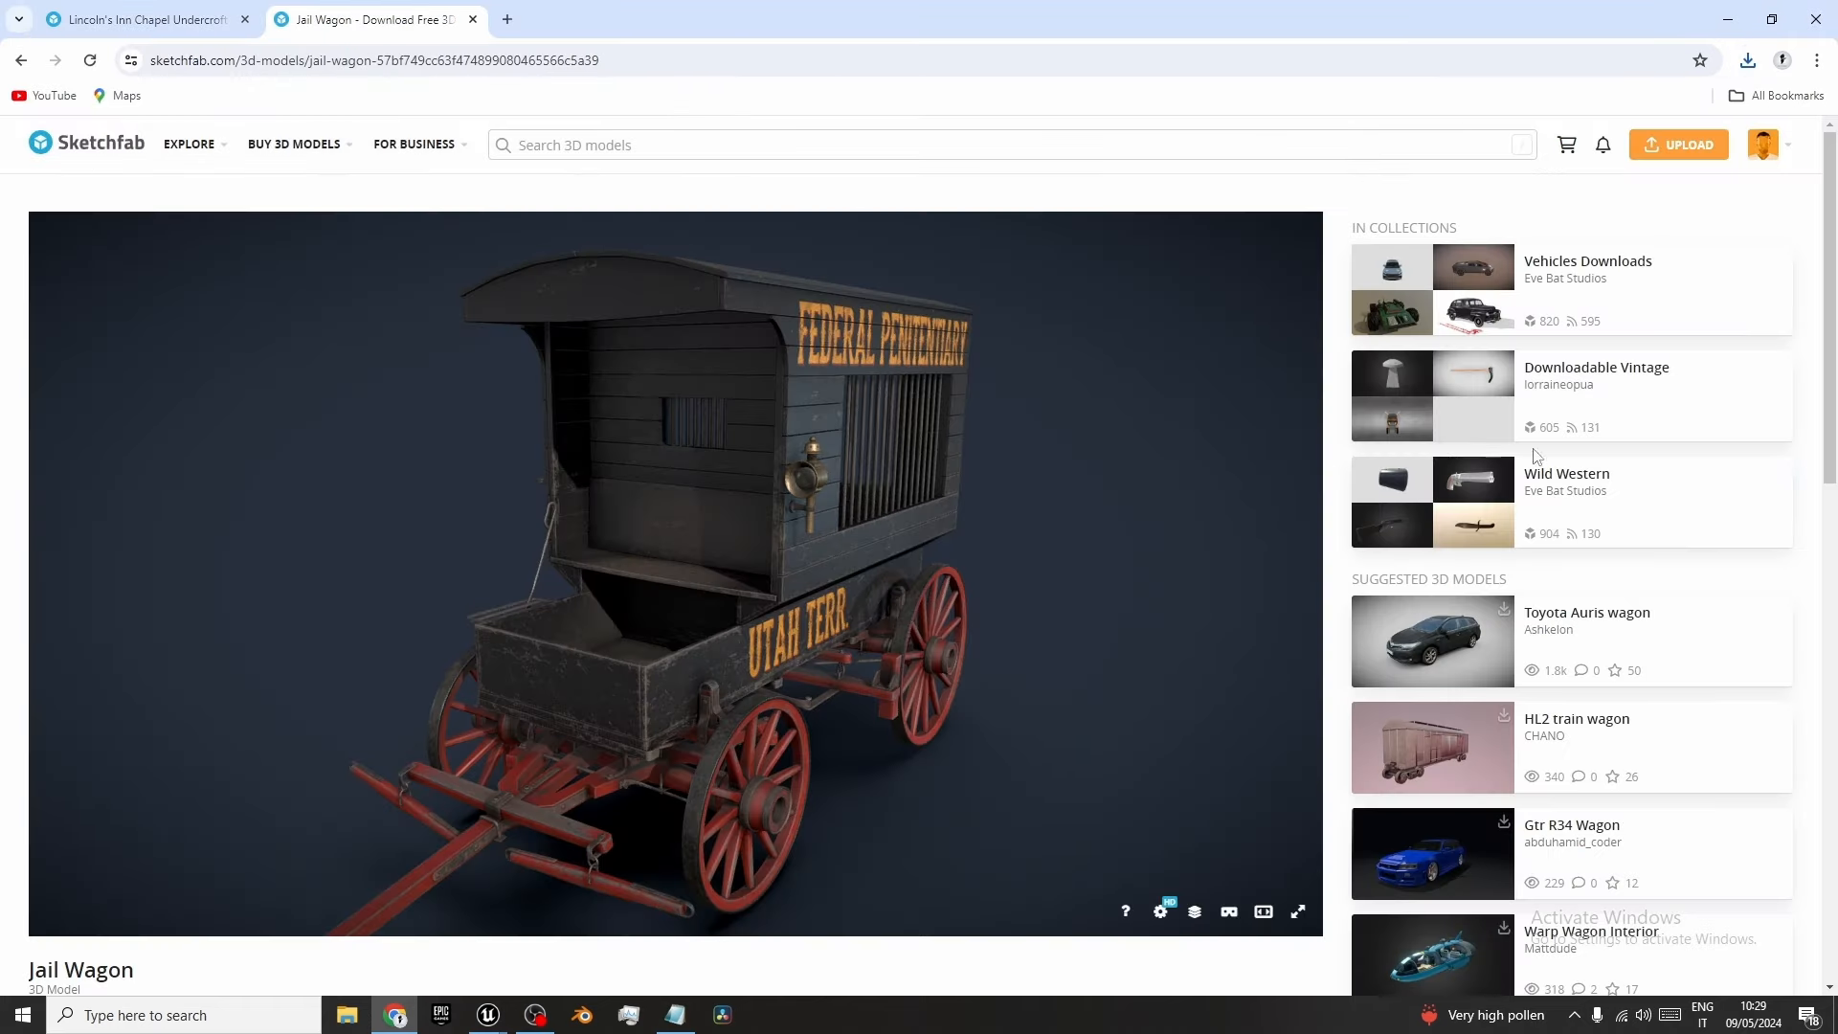
pyautogui.scroll(-4, 1355, 482)
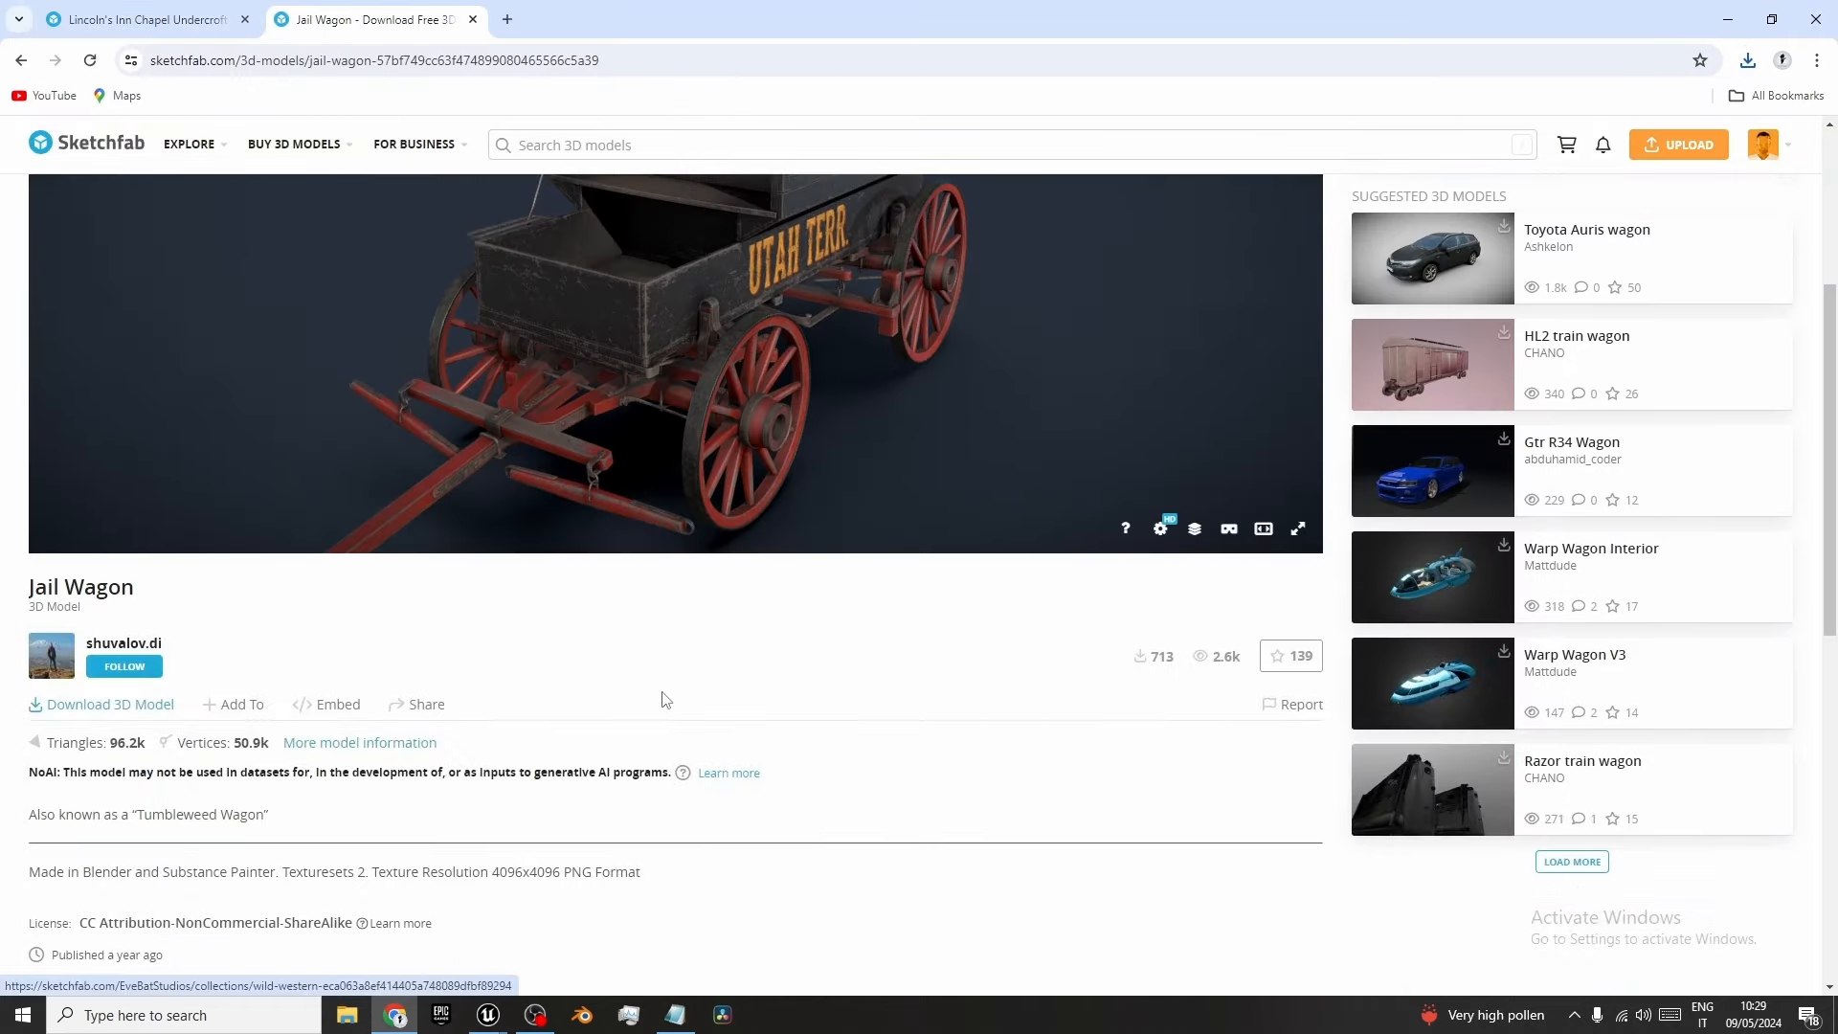
pyautogui.click(99, 711)
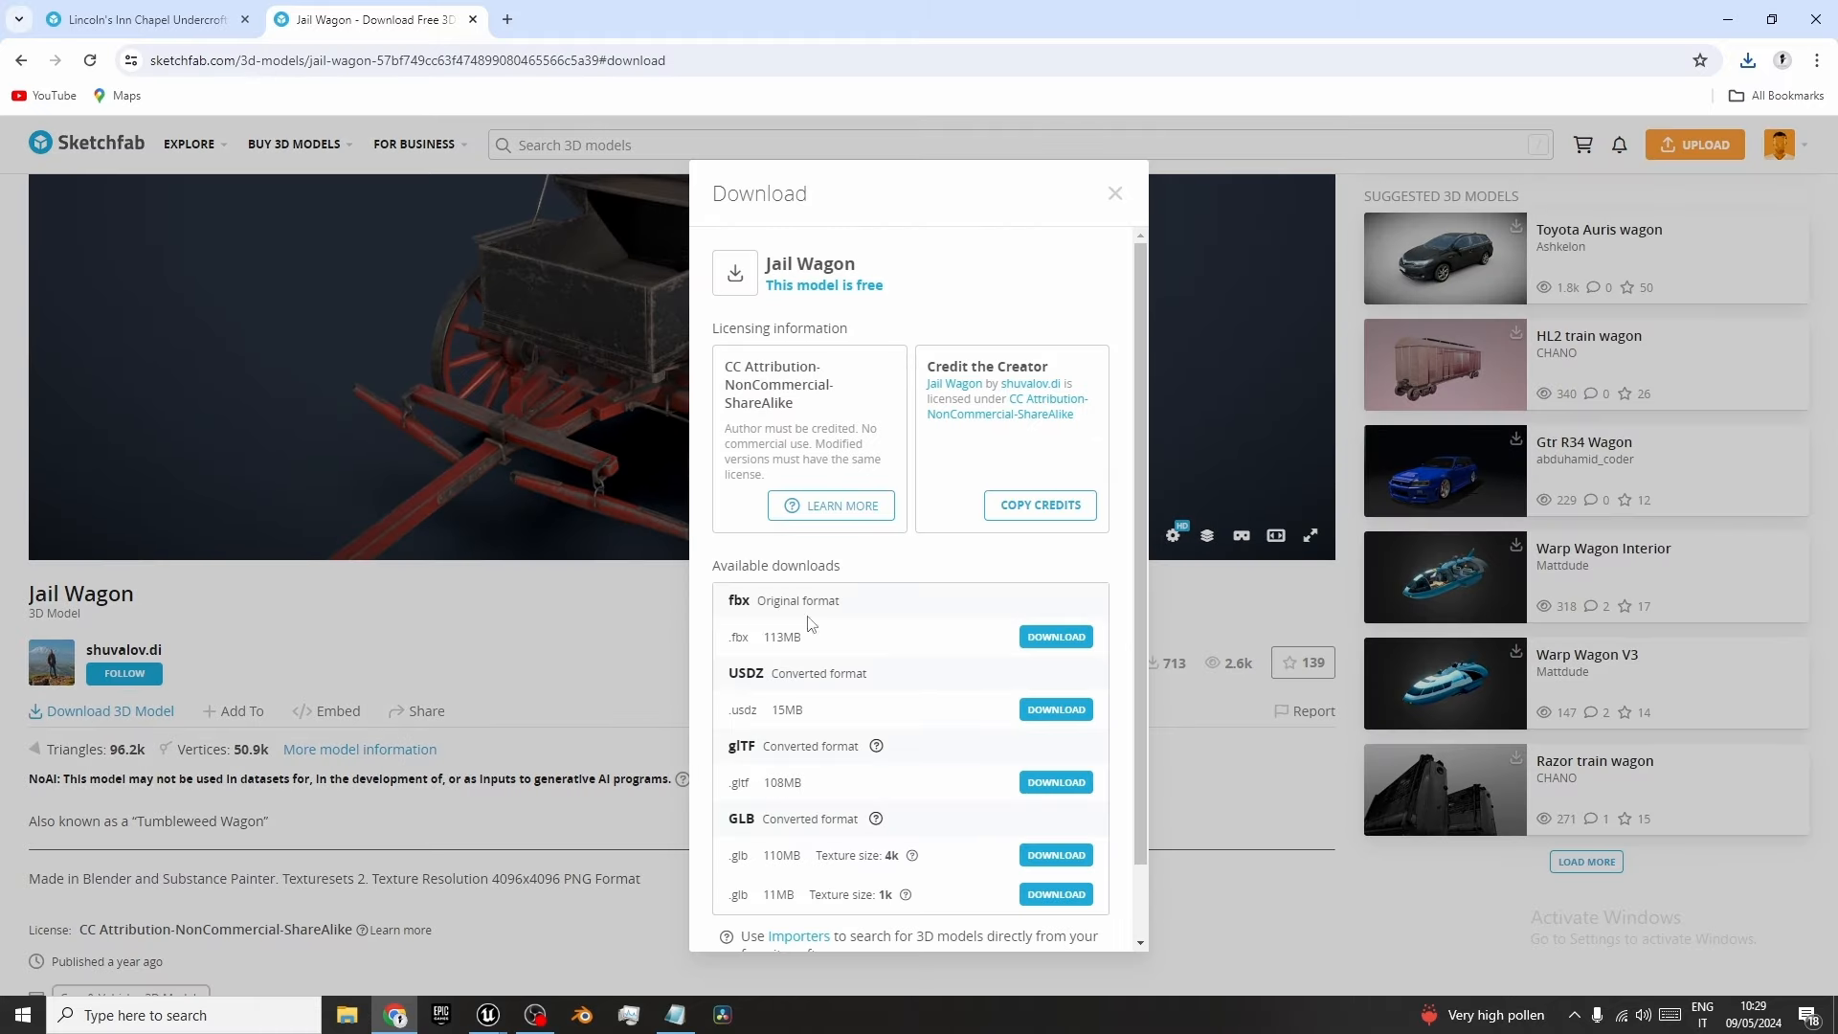
pyautogui.click(1047, 637)
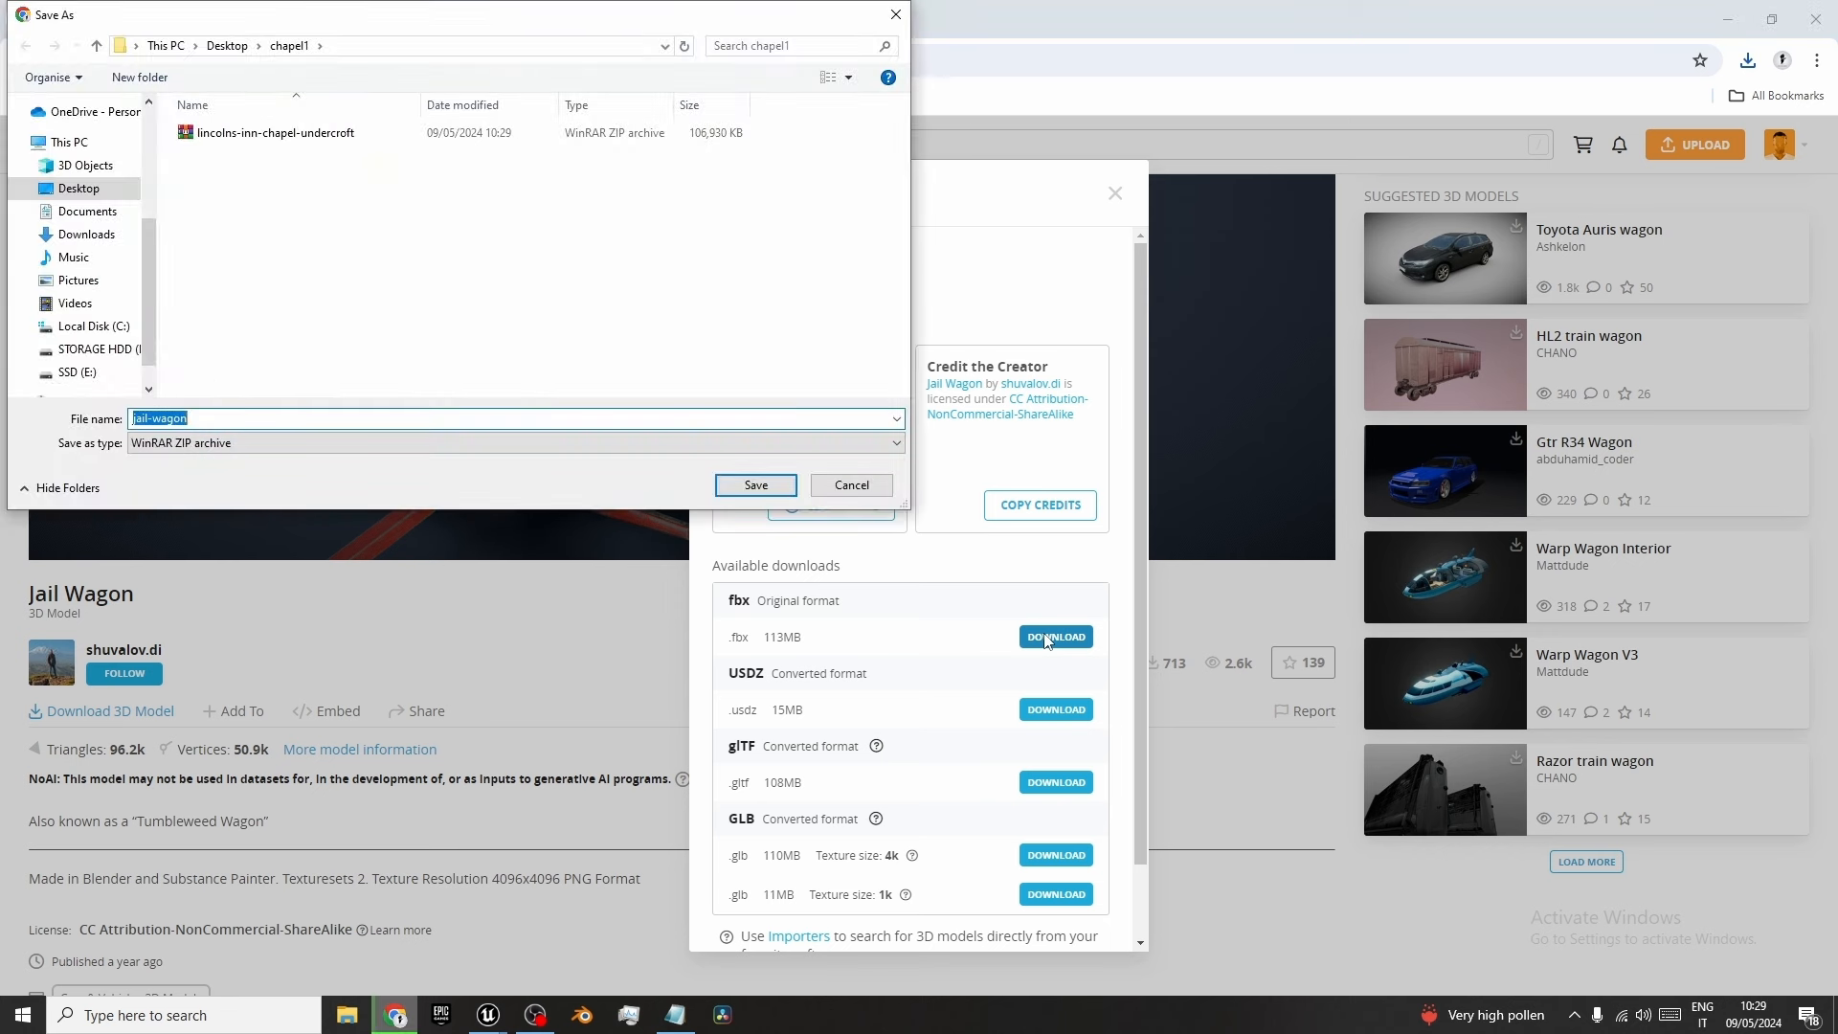
# Create a folder named jailwagon1 on the Desktop and save the jail-wagon archive in it.
pyautogui.click(79, 187)
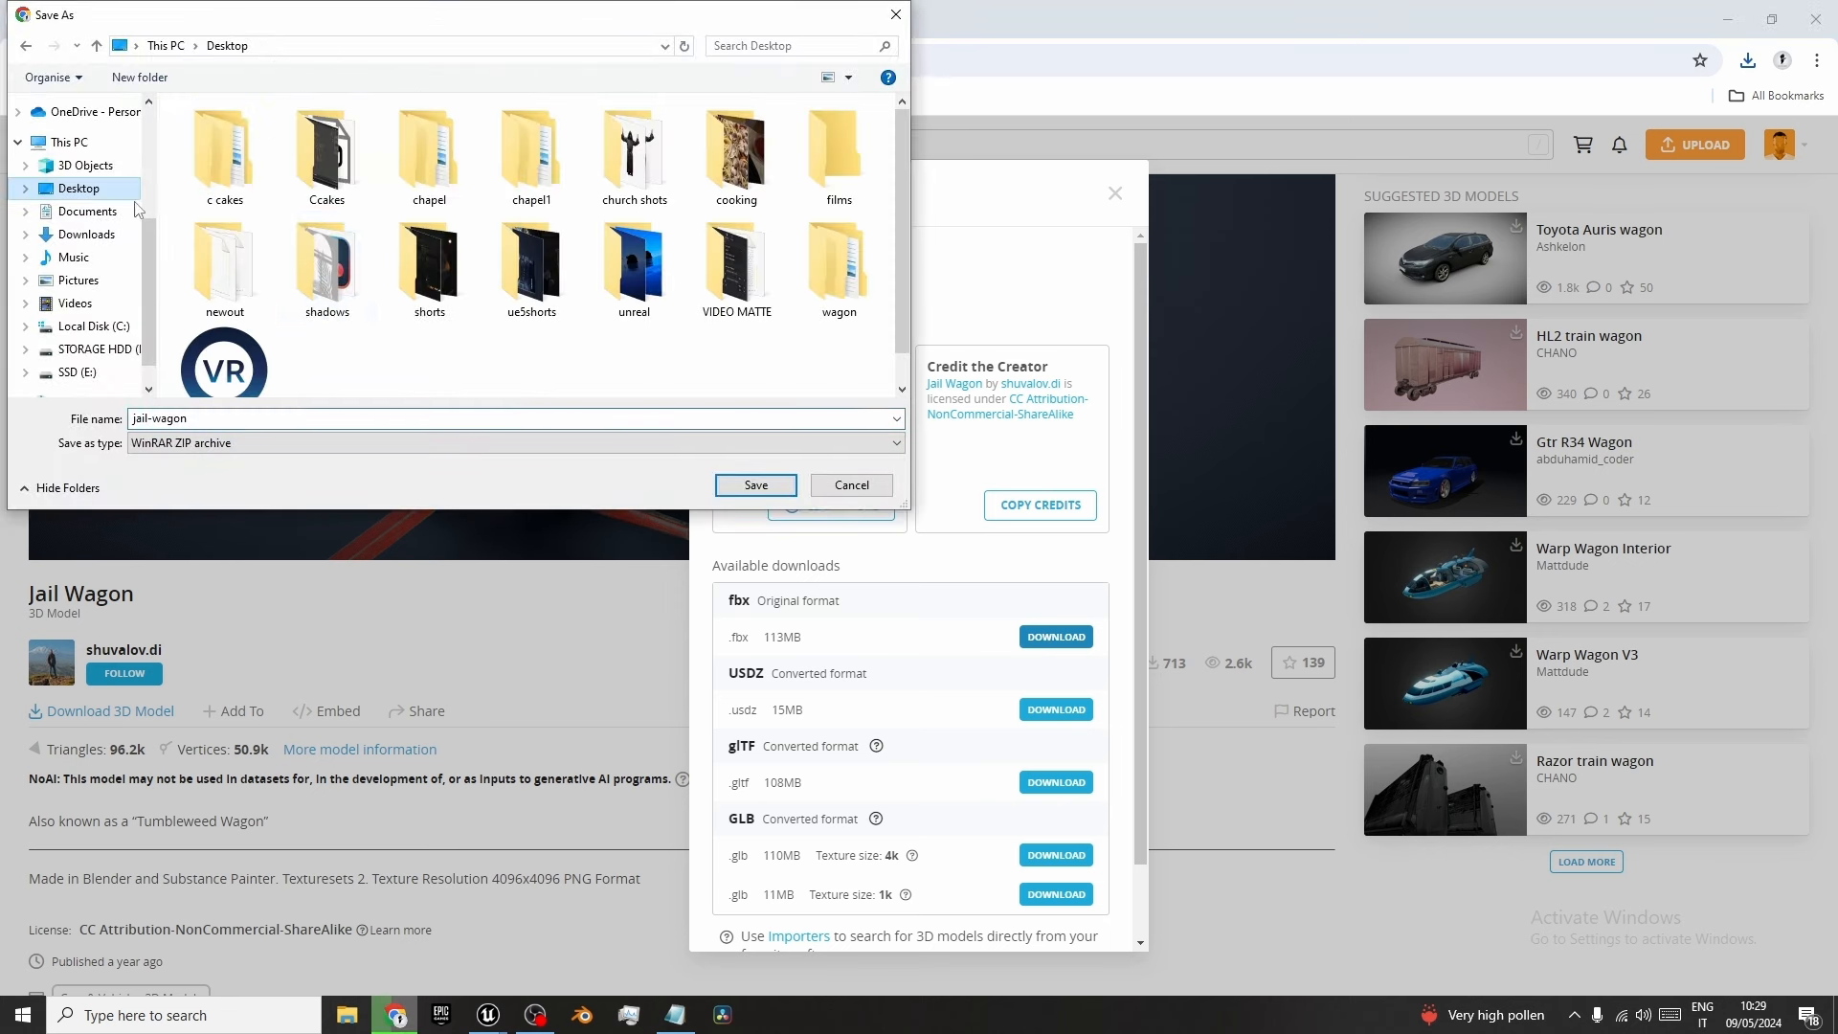
pyautogui.rightClick(459, 379)
pyautogui.moveTo(560, 579)
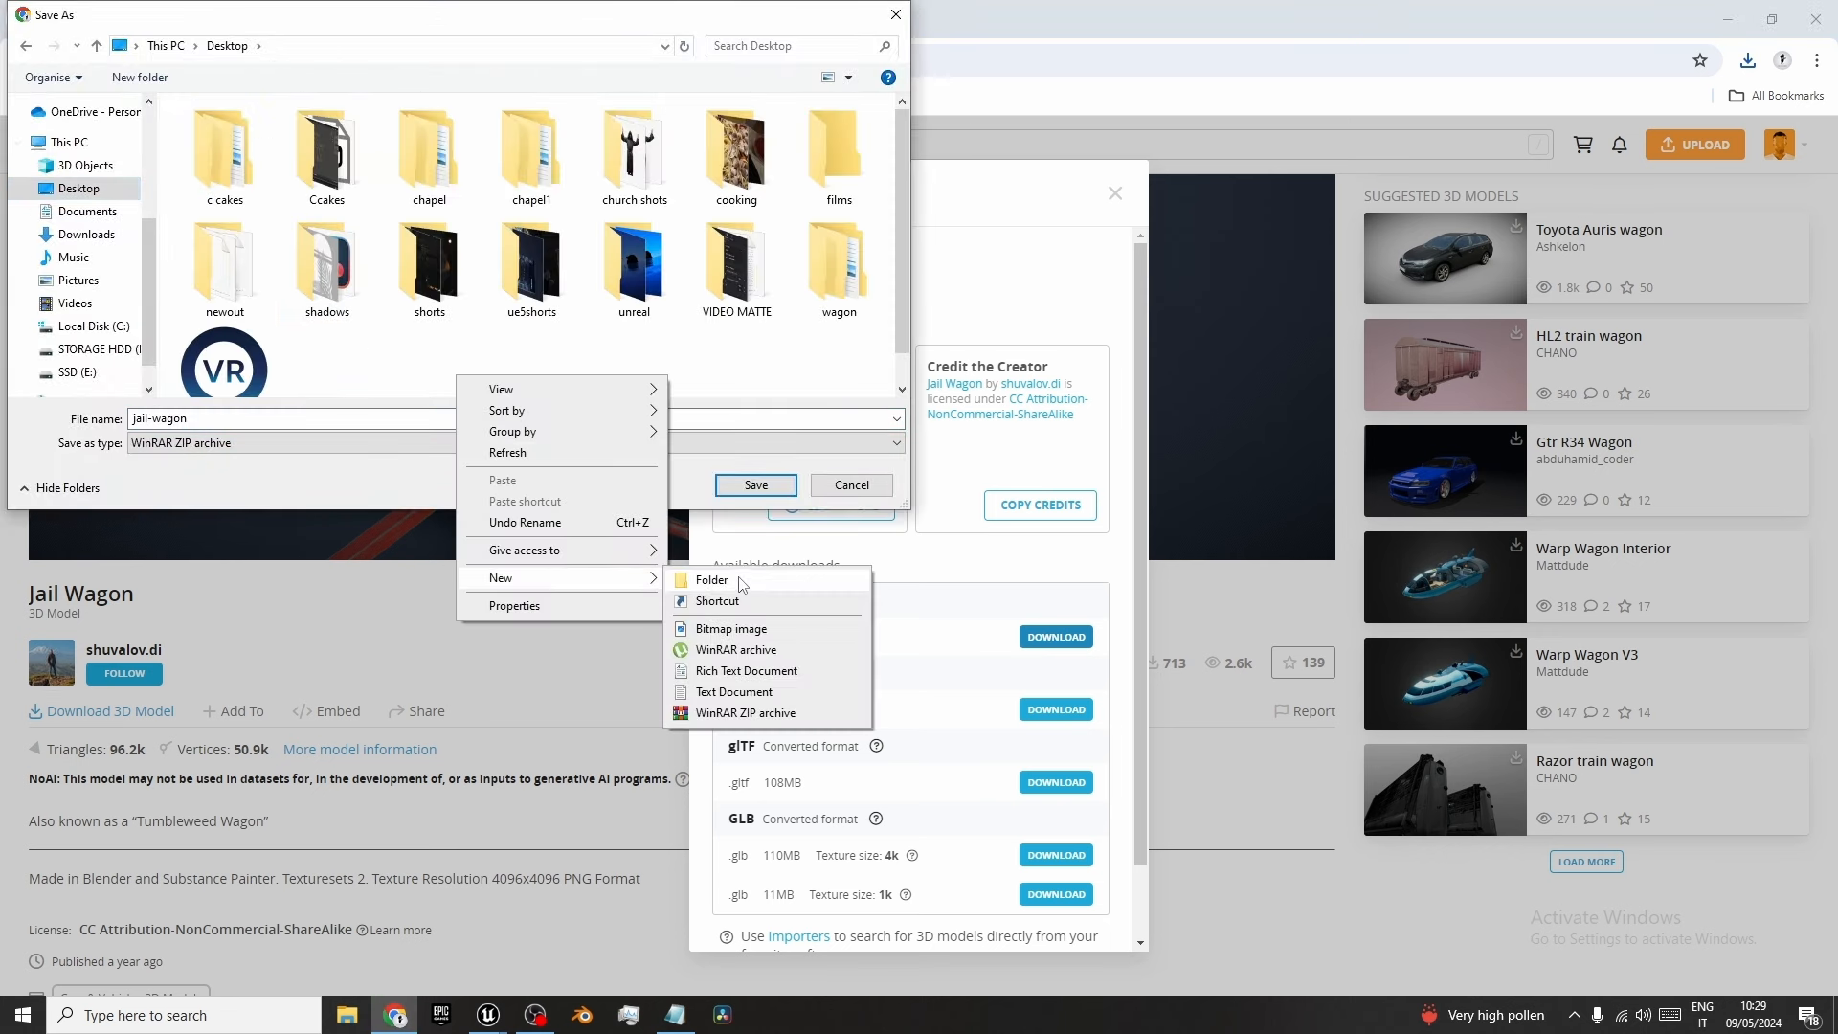
pyautogui.click(766, 584)
pyautogui.write('jai')
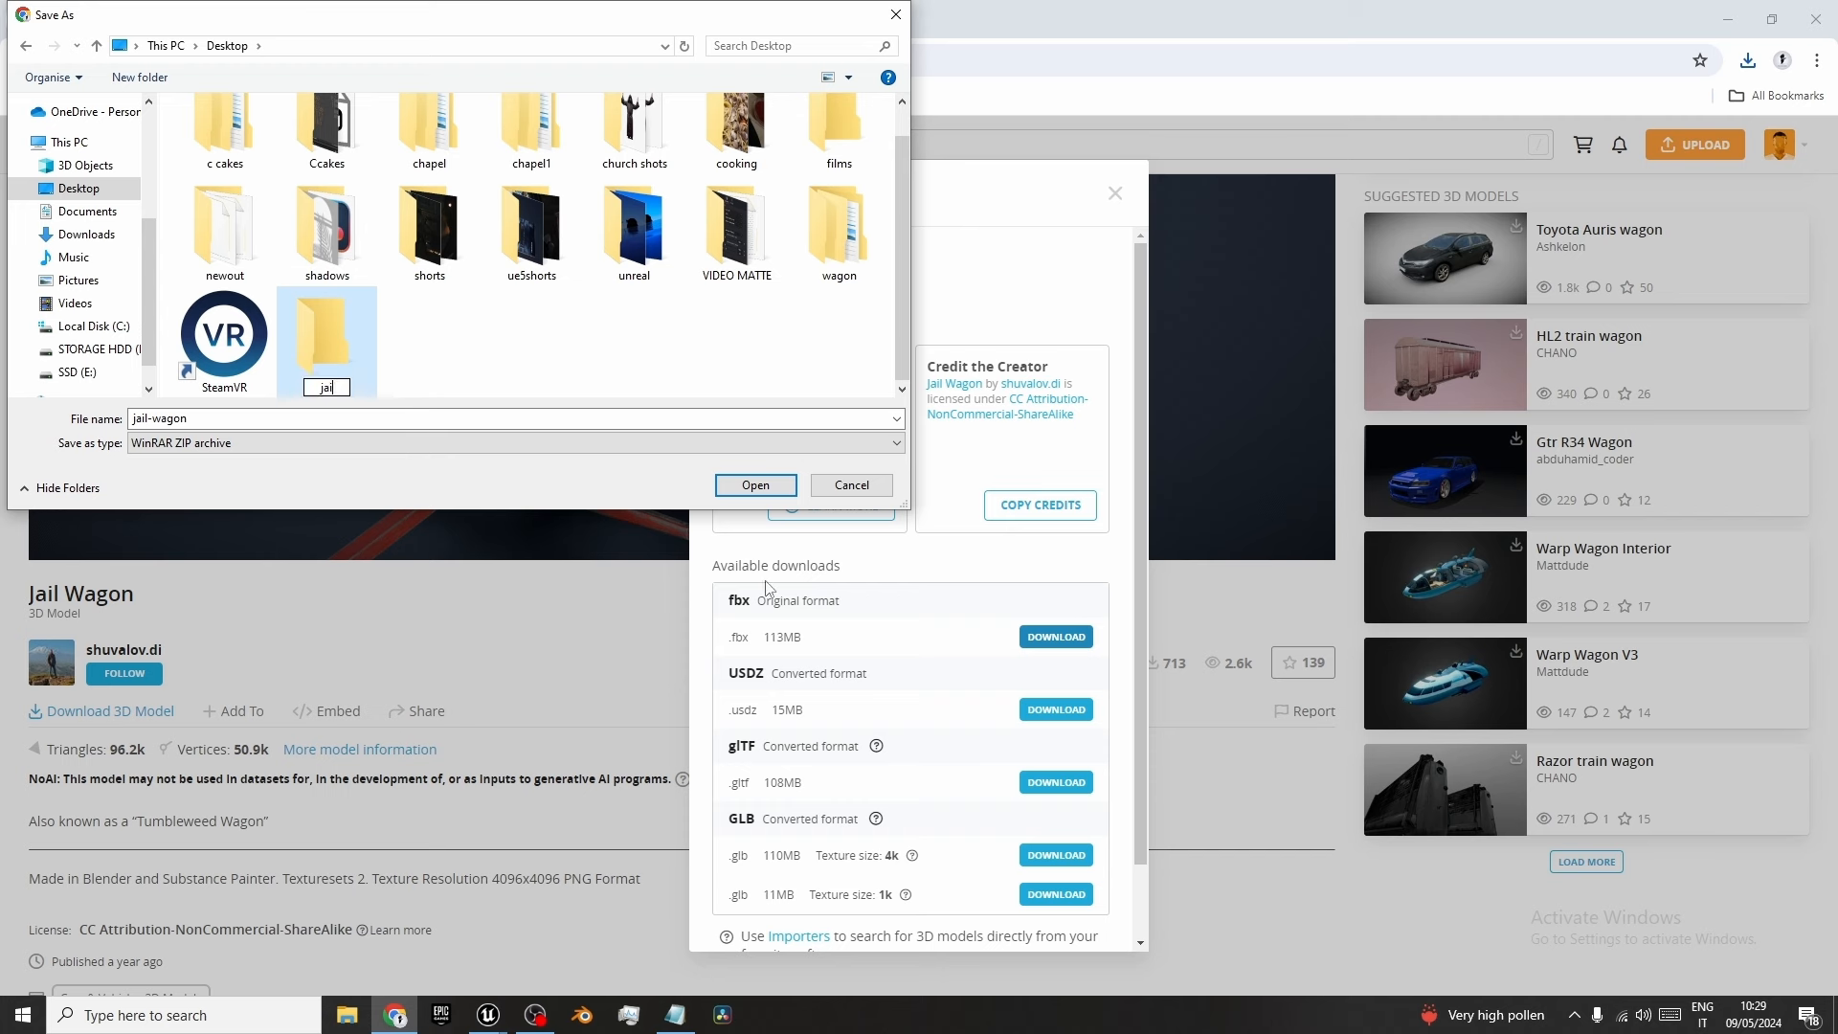
pyautogui.write('lwagon1')
pyautogui.click(756, 487)
pyautogui.click(759, 491)
pyautogui.click(756, 485)
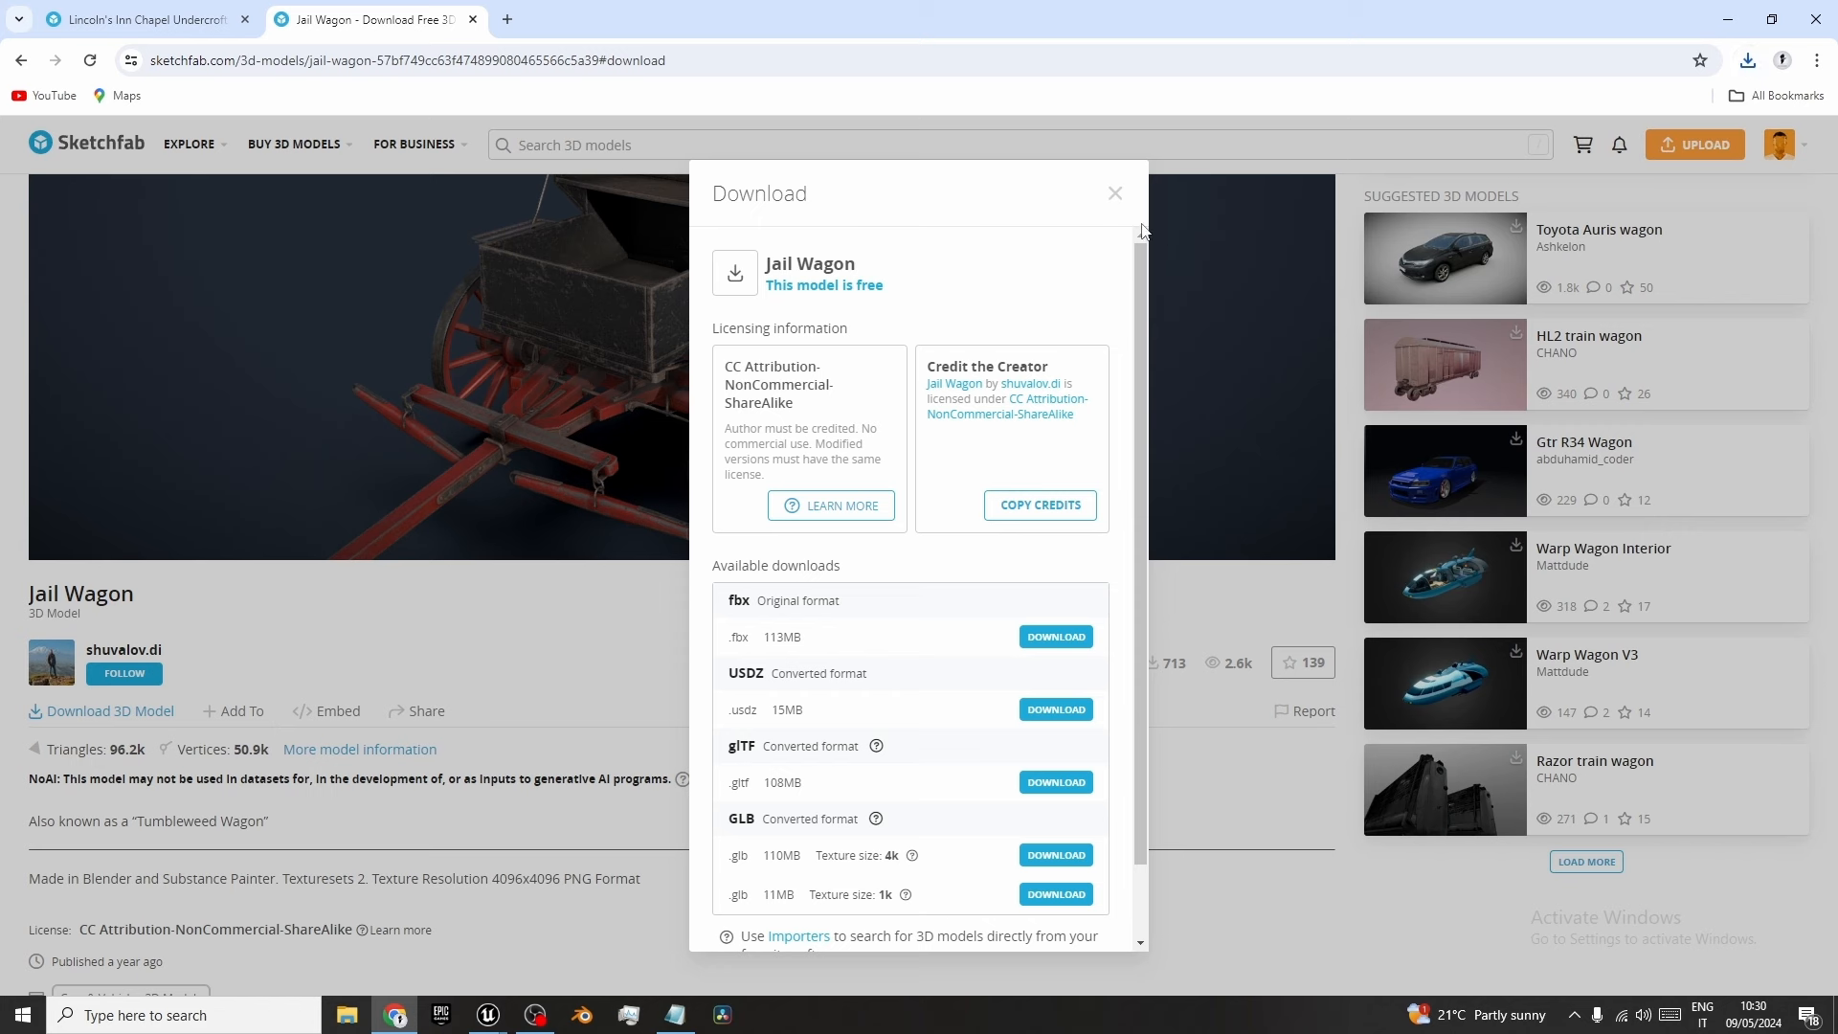
# Show the desktop, open the chapel1 folder and extract the lincolns-inn-chapel-undercroft archive in place.
pyautogui.press('super+d')
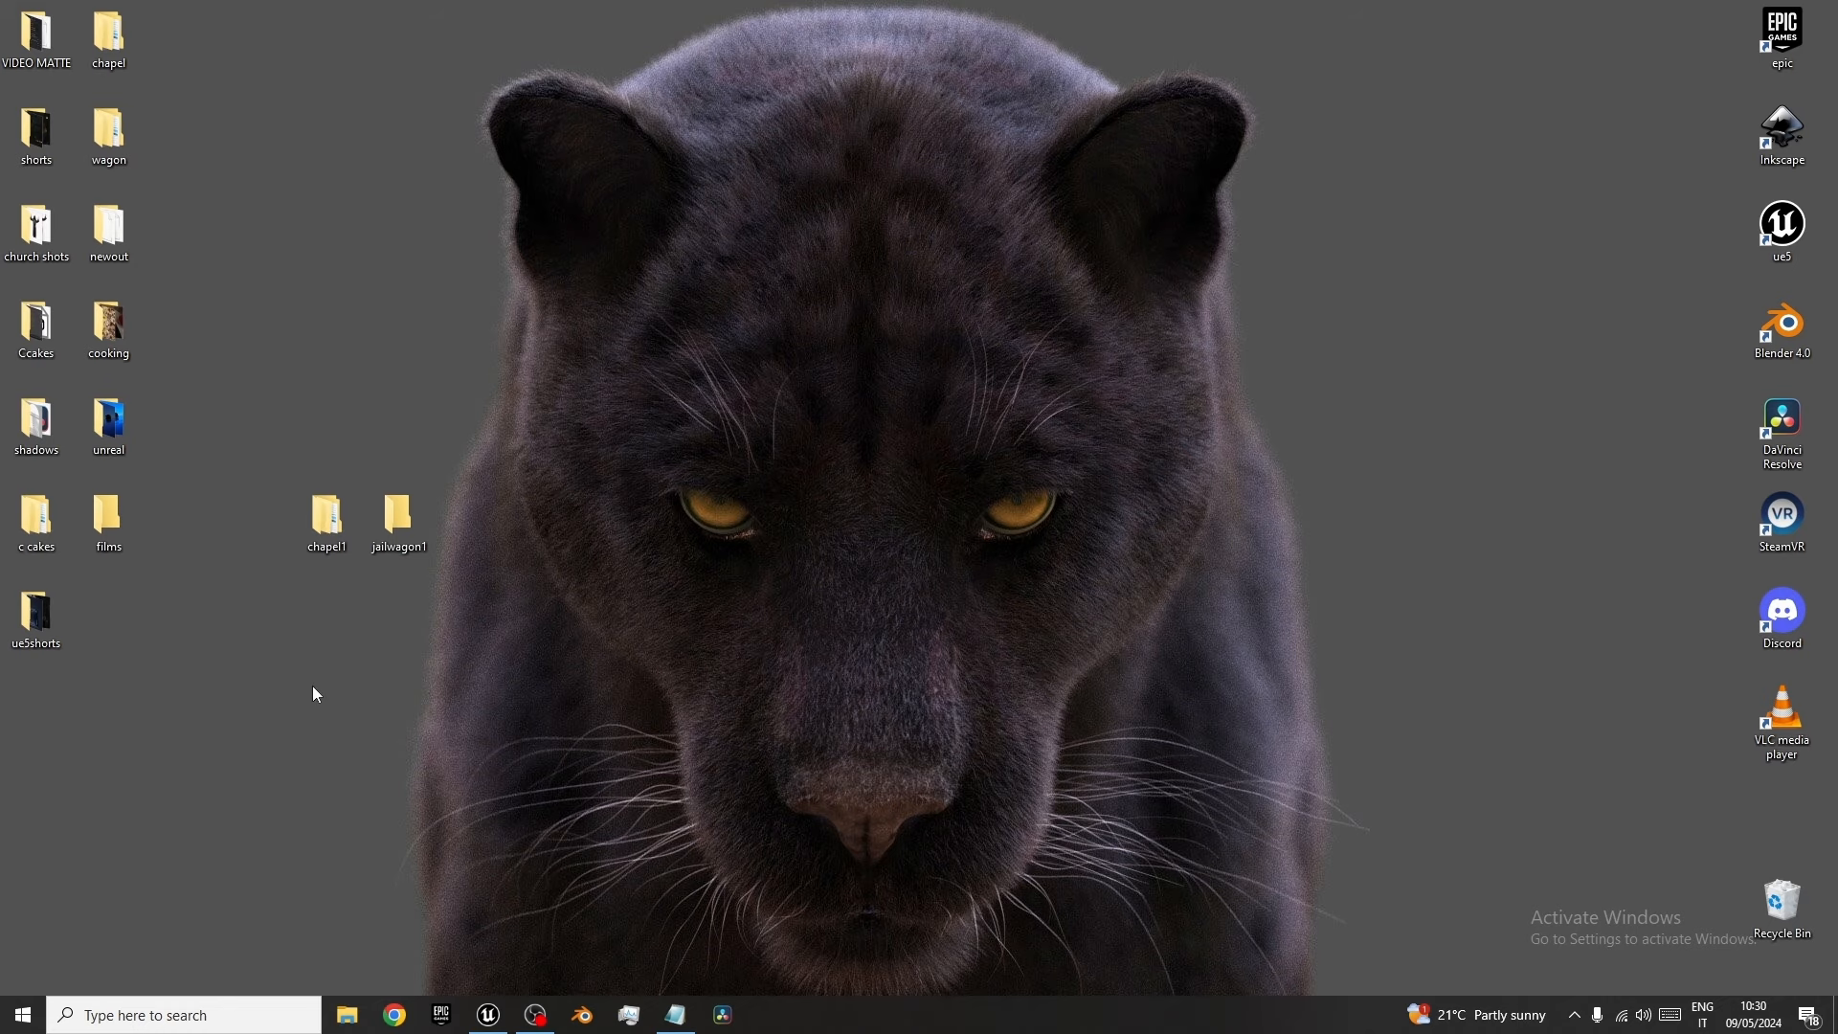
pyautogui.doubleClick(323, 526)
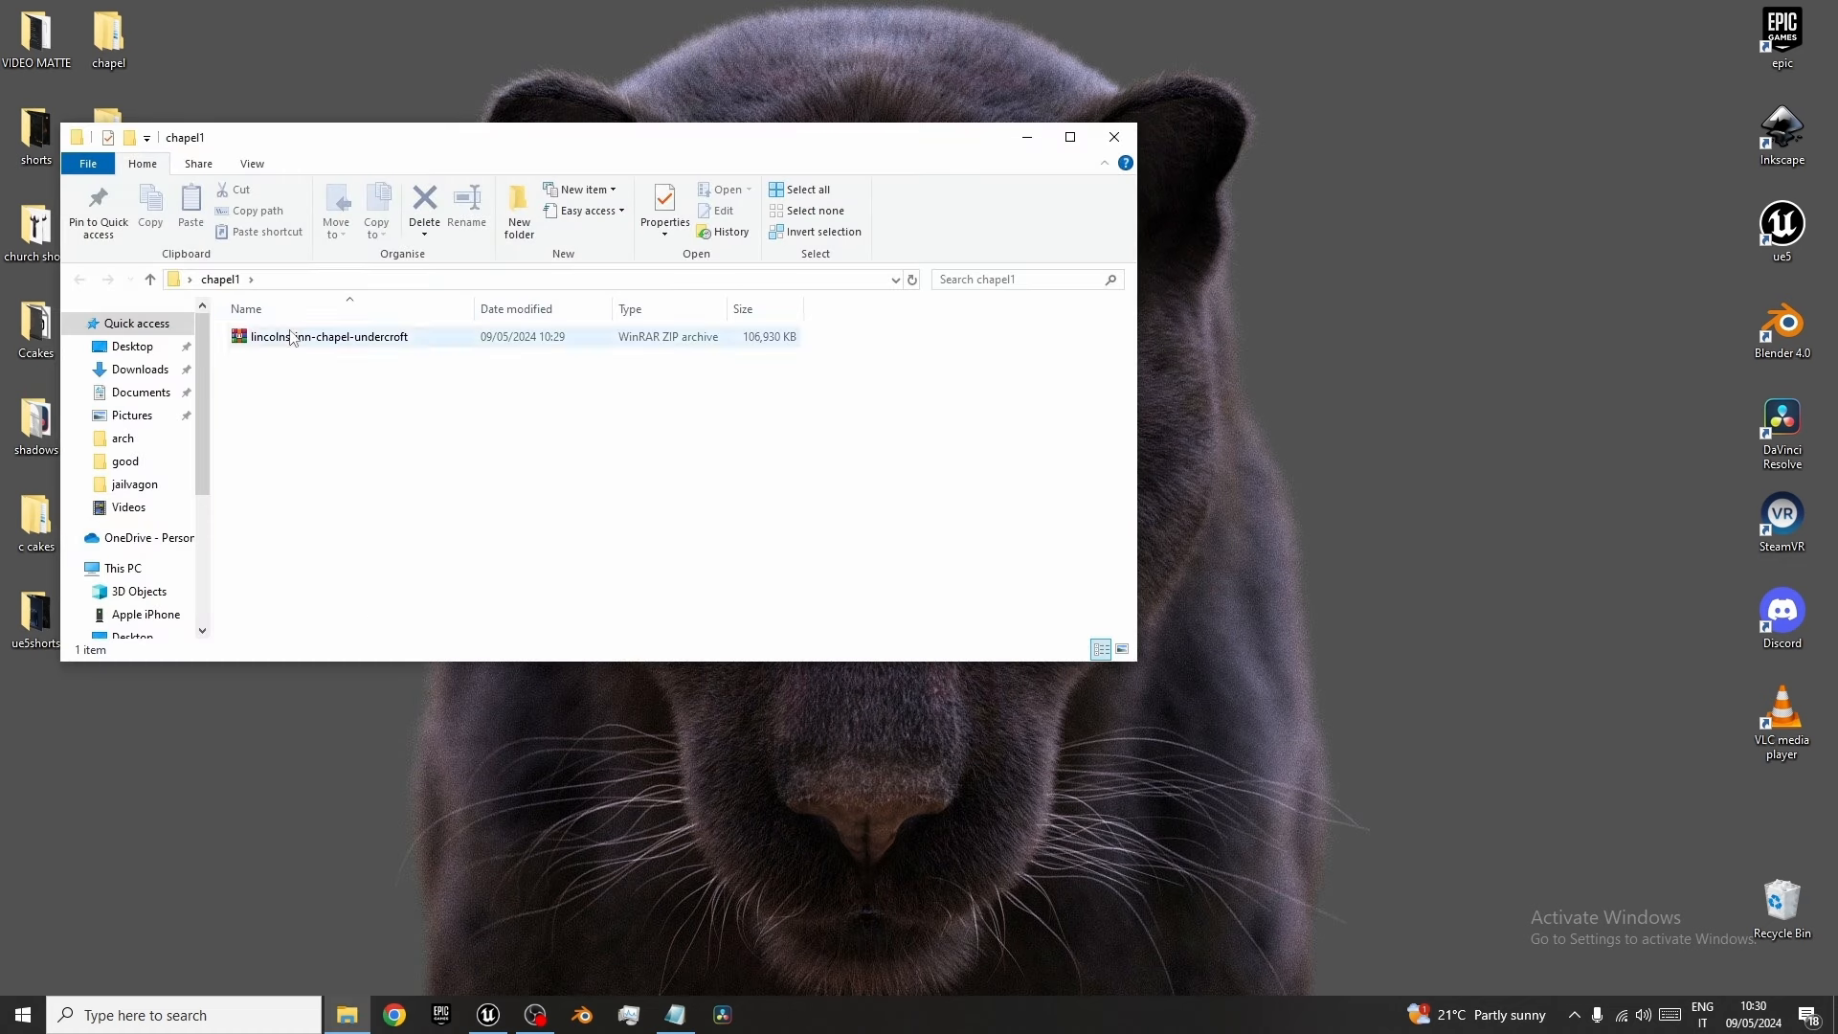
pyautogui.rightClick(277, 343)
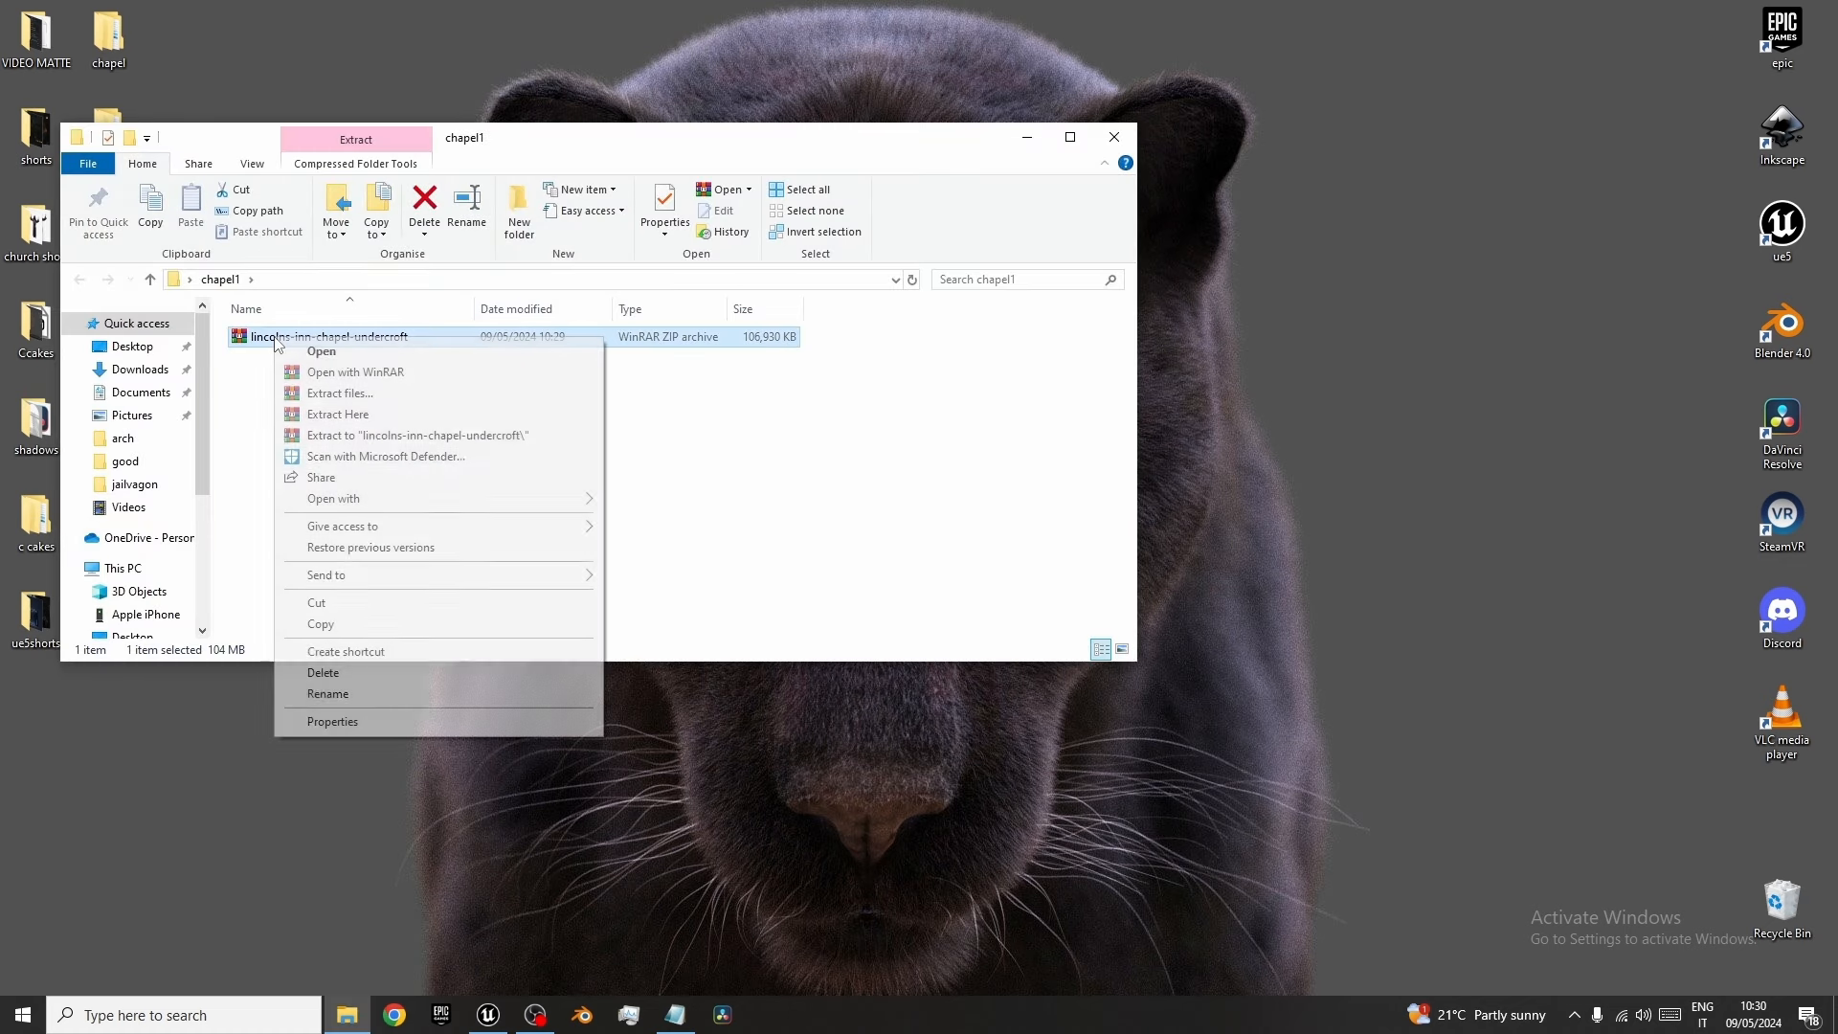
pyautogui.click(413, 414)
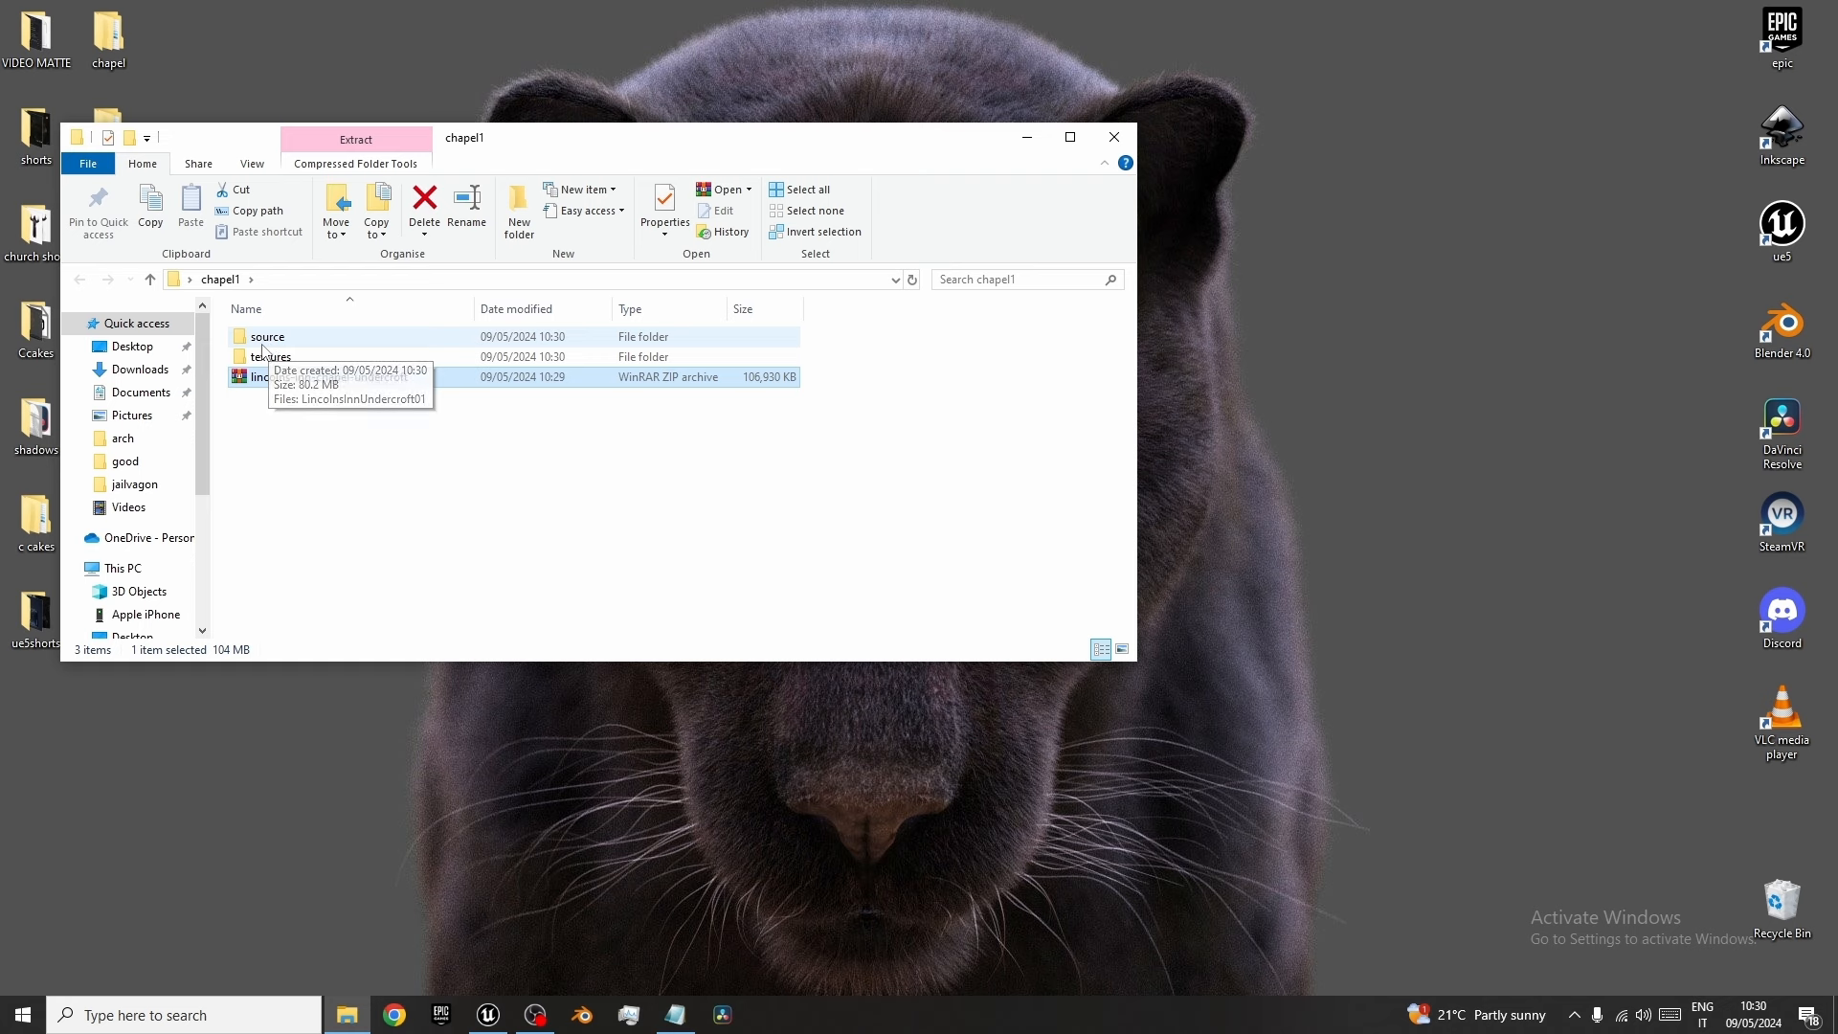
# Extract the nested LincolnsInnUndercroft01 archive in place inside chapel1's source folder.
pyautogui.doubleClick(269, 340)
pyautogui.hotkey('alt', 'Left')
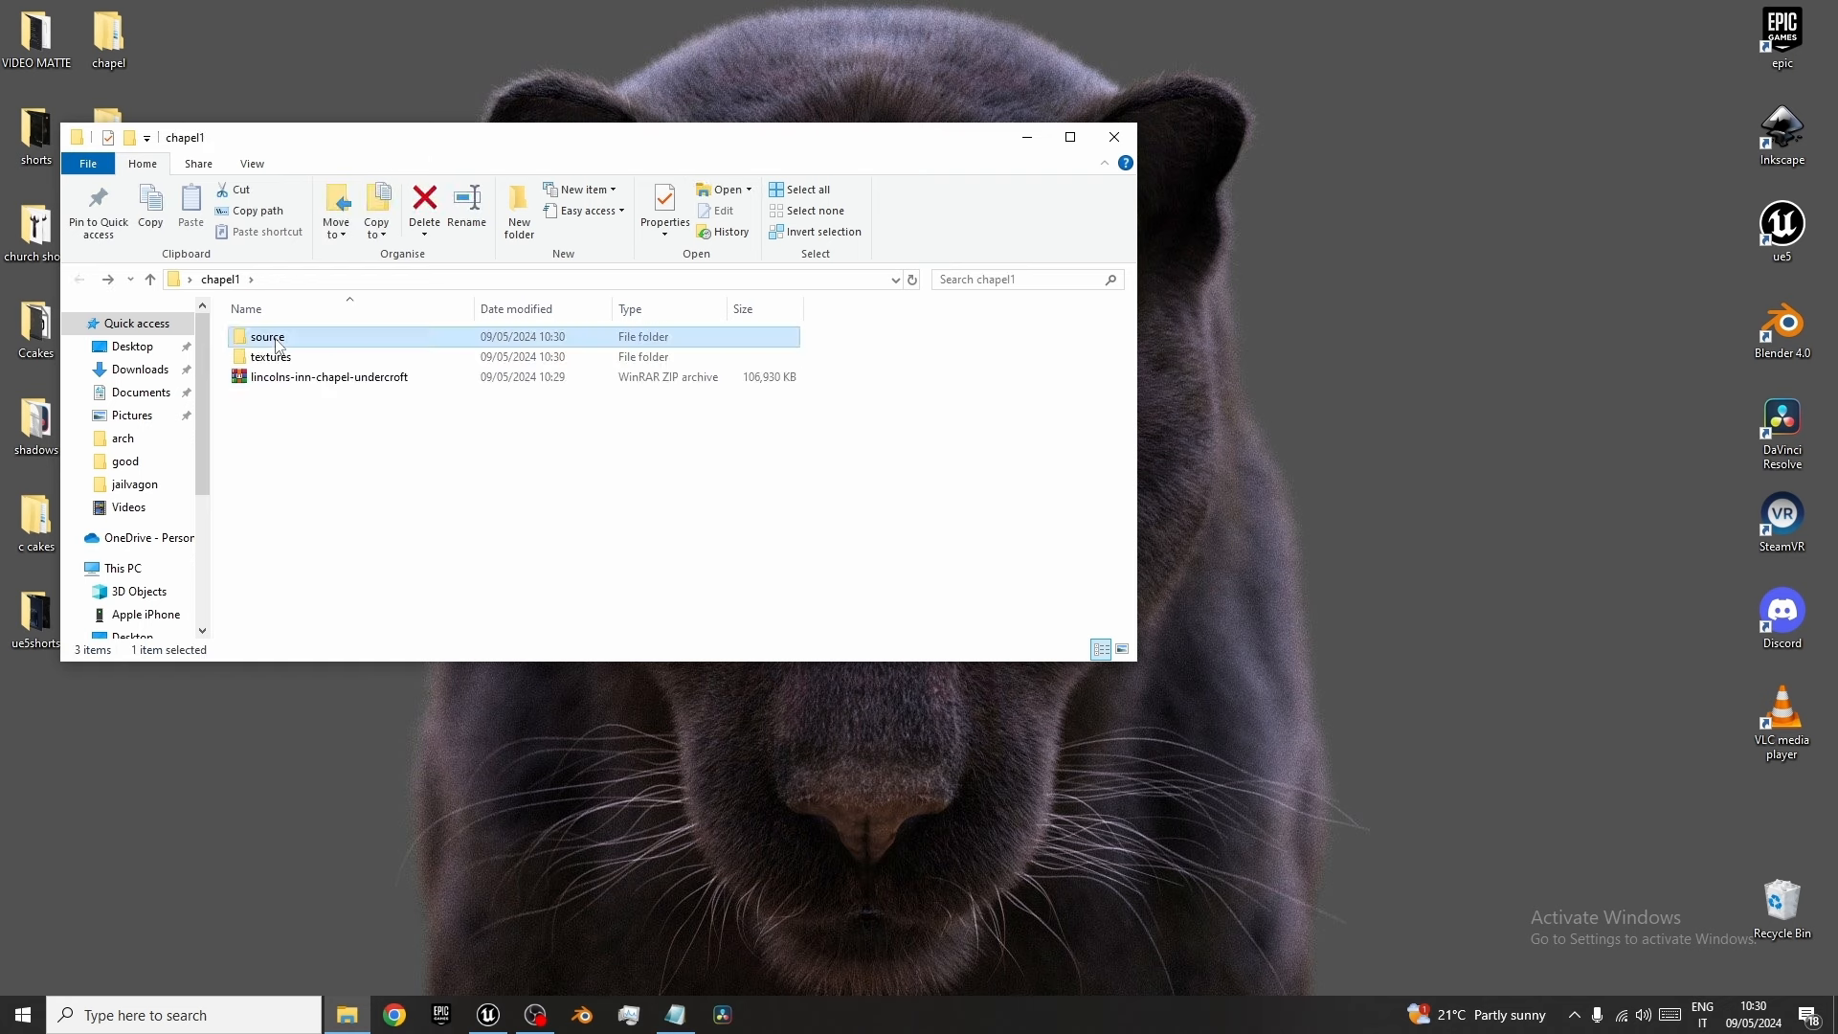
pyautogui.doubleClick(279, 347)
pyautogui.rightClick(316, 342)
pyautogui.click(415, 424)
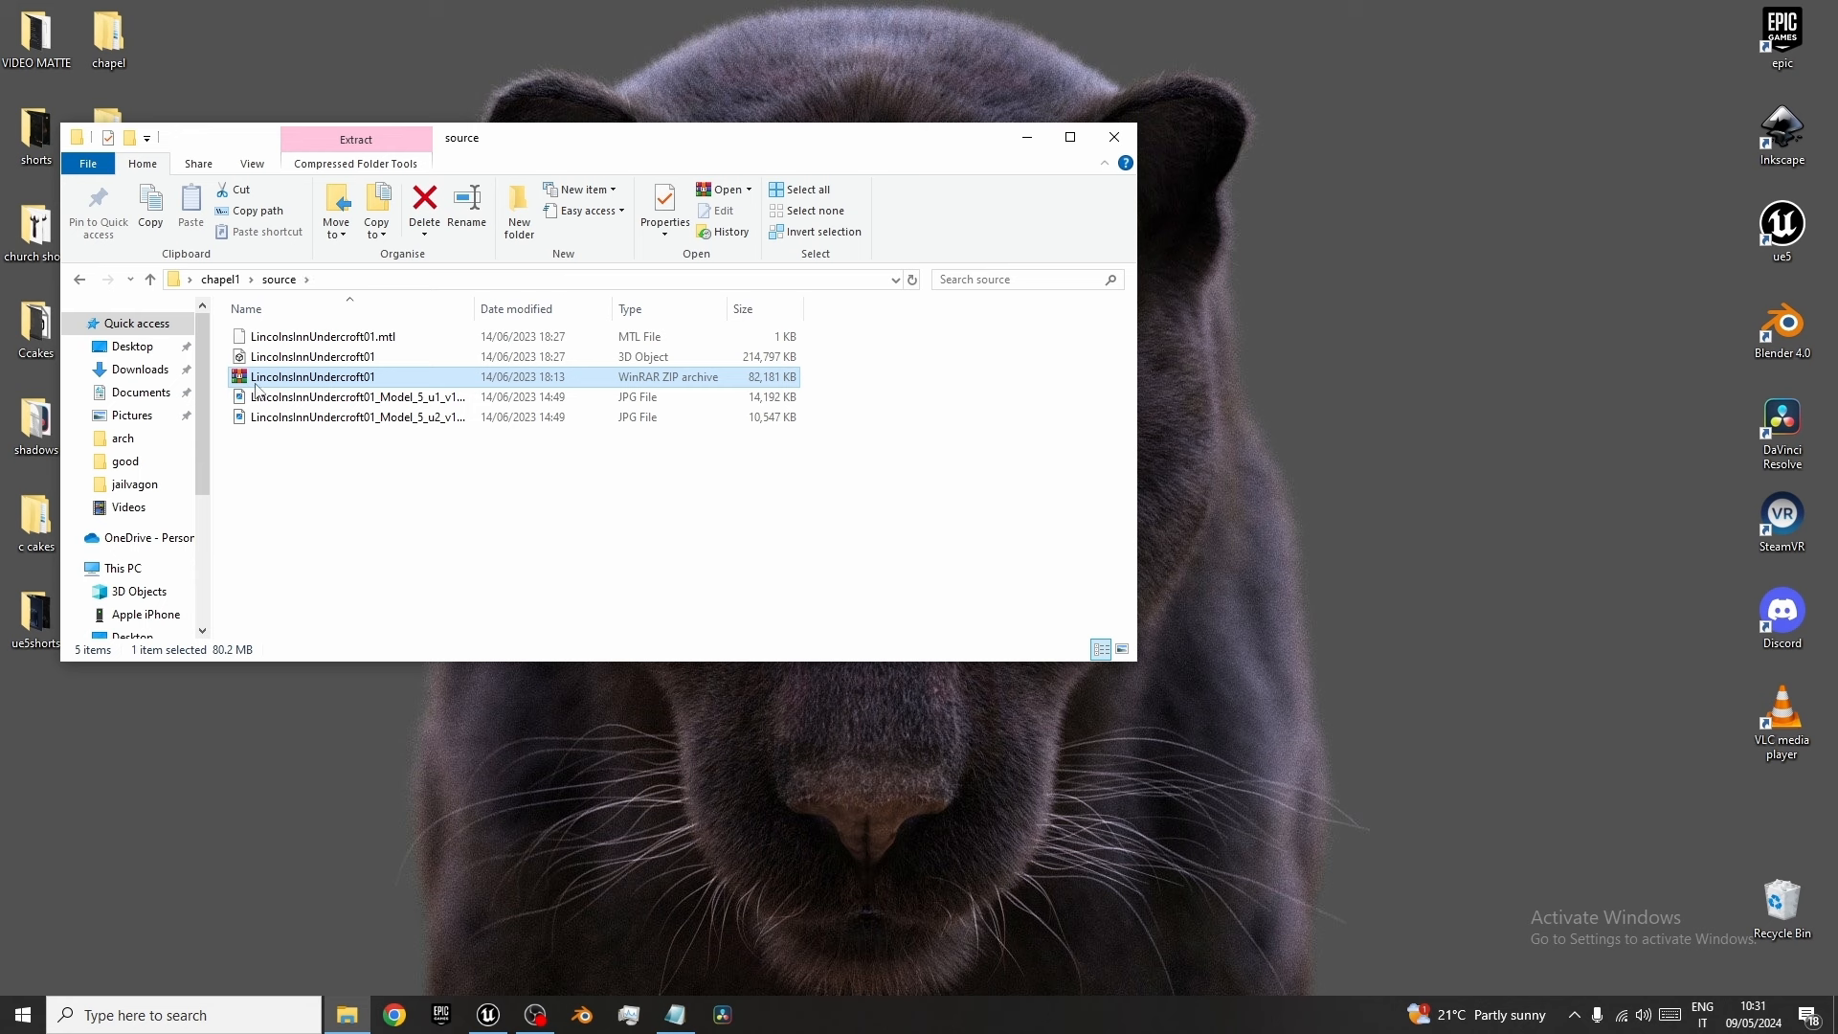
# Check the chapel's extracted 3D object and its textures folder, and close the chapel1 window.
pyautogui.click(292, 358)
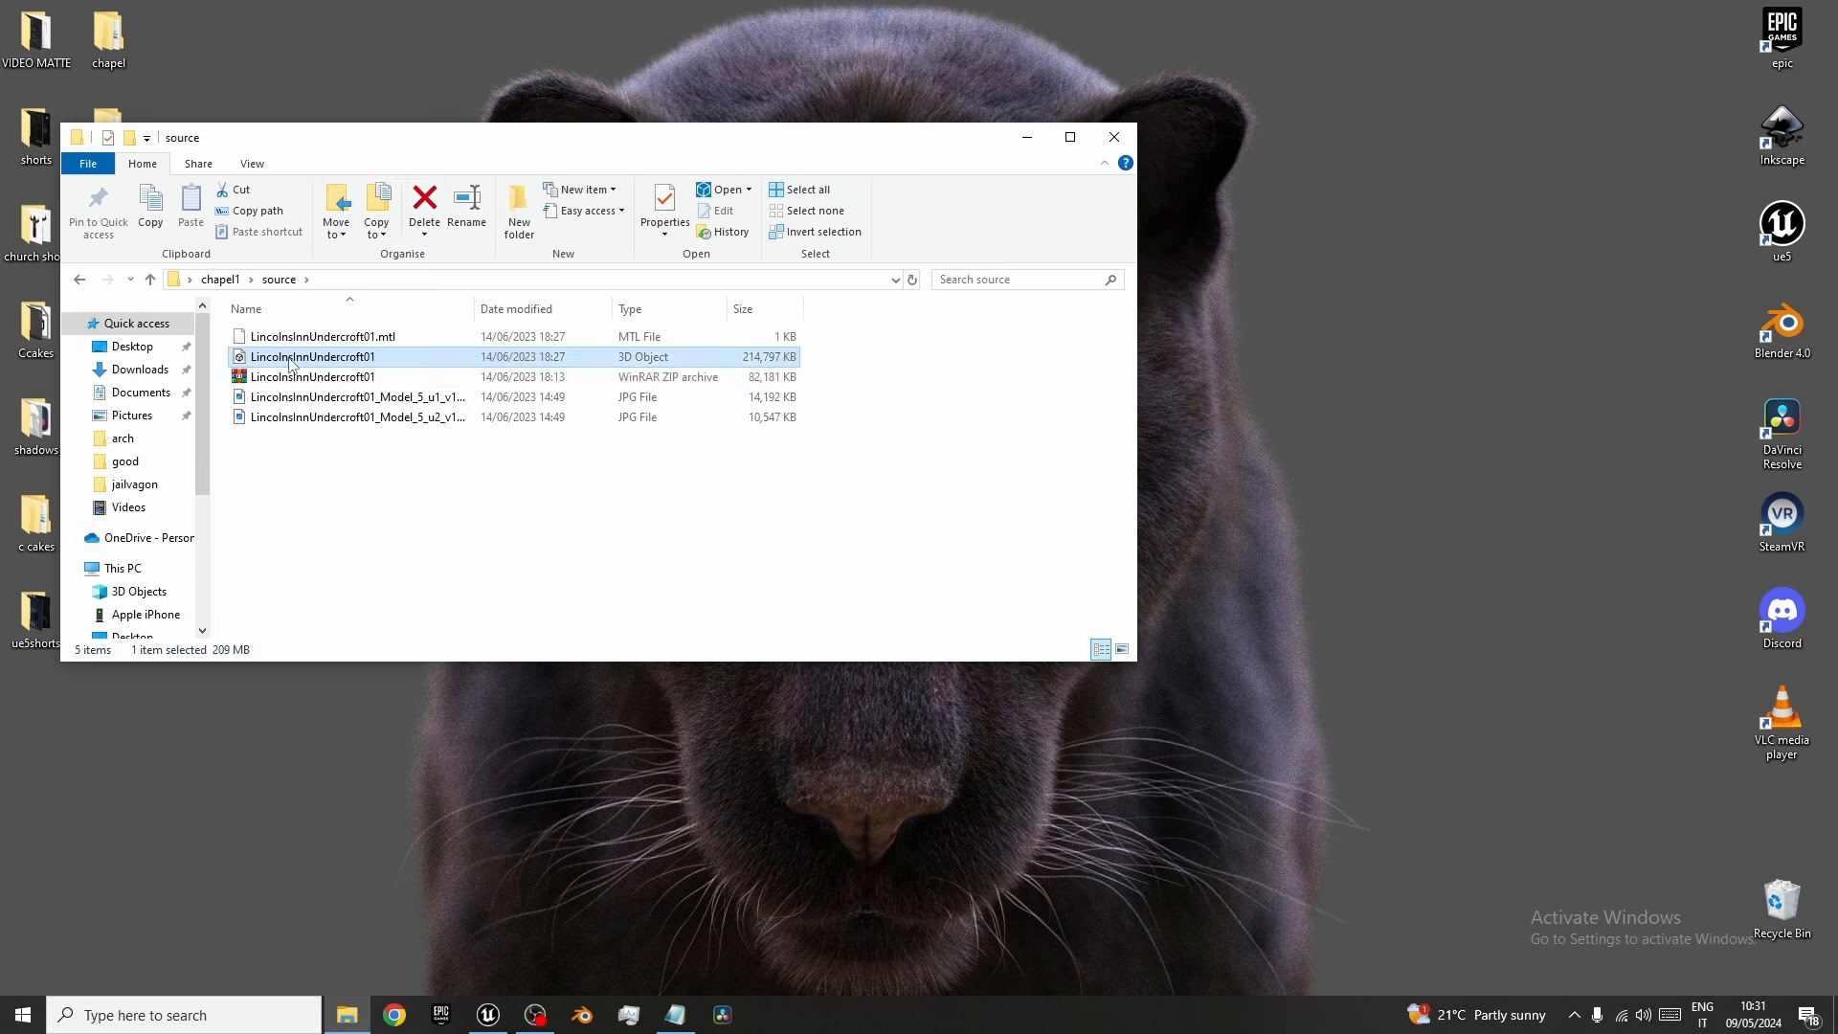
pyautogui.click(79, 279)
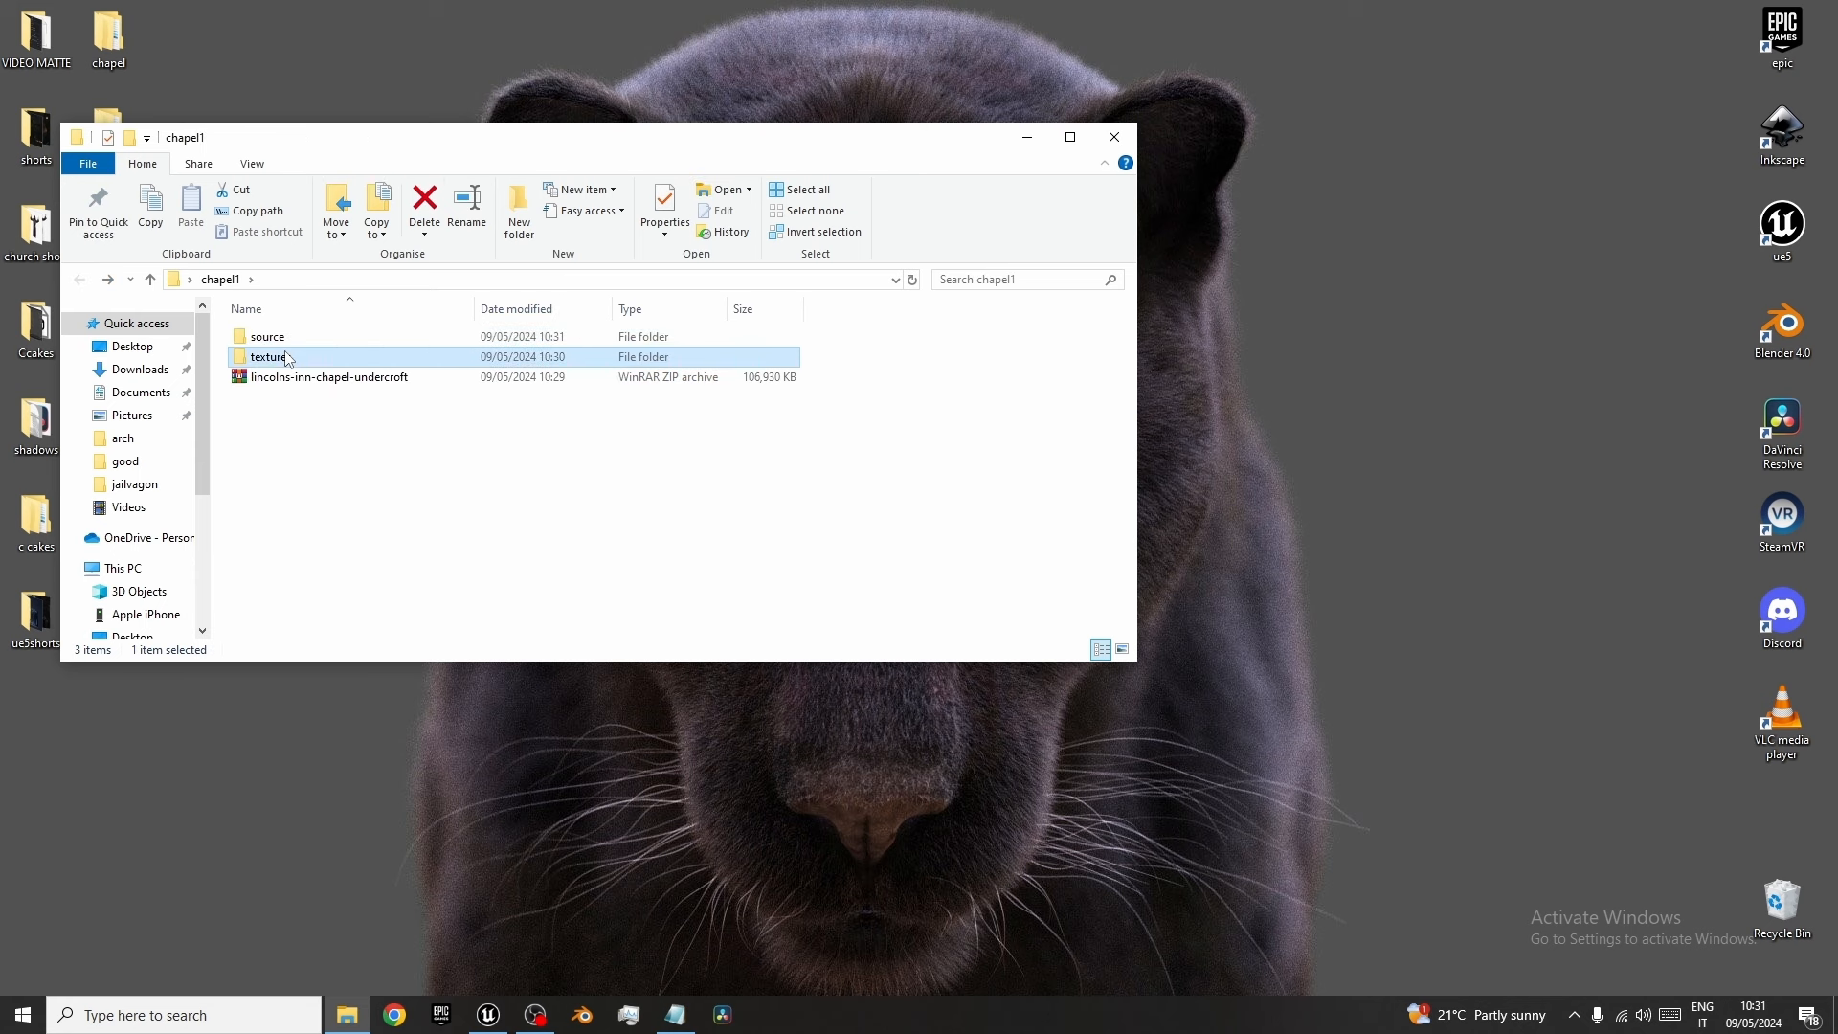
pyautogui.doubleClick(490, 359)
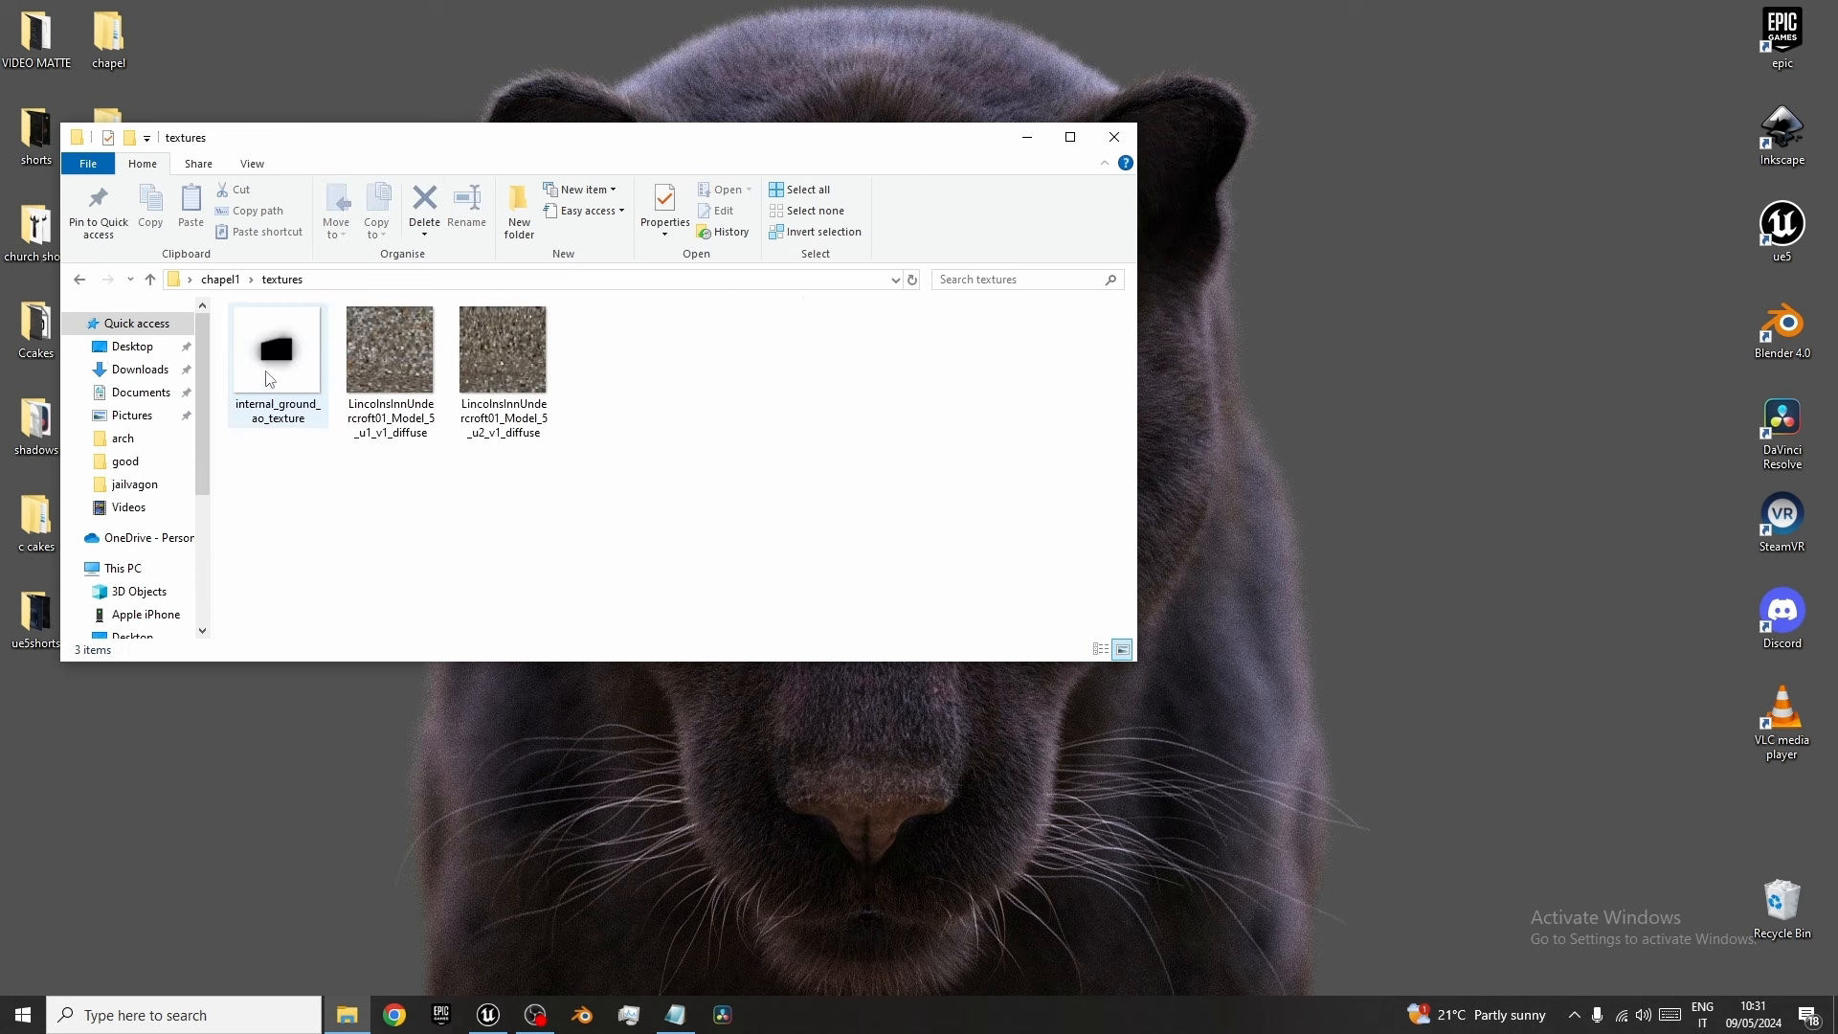
pyautogui.click(80, 279)
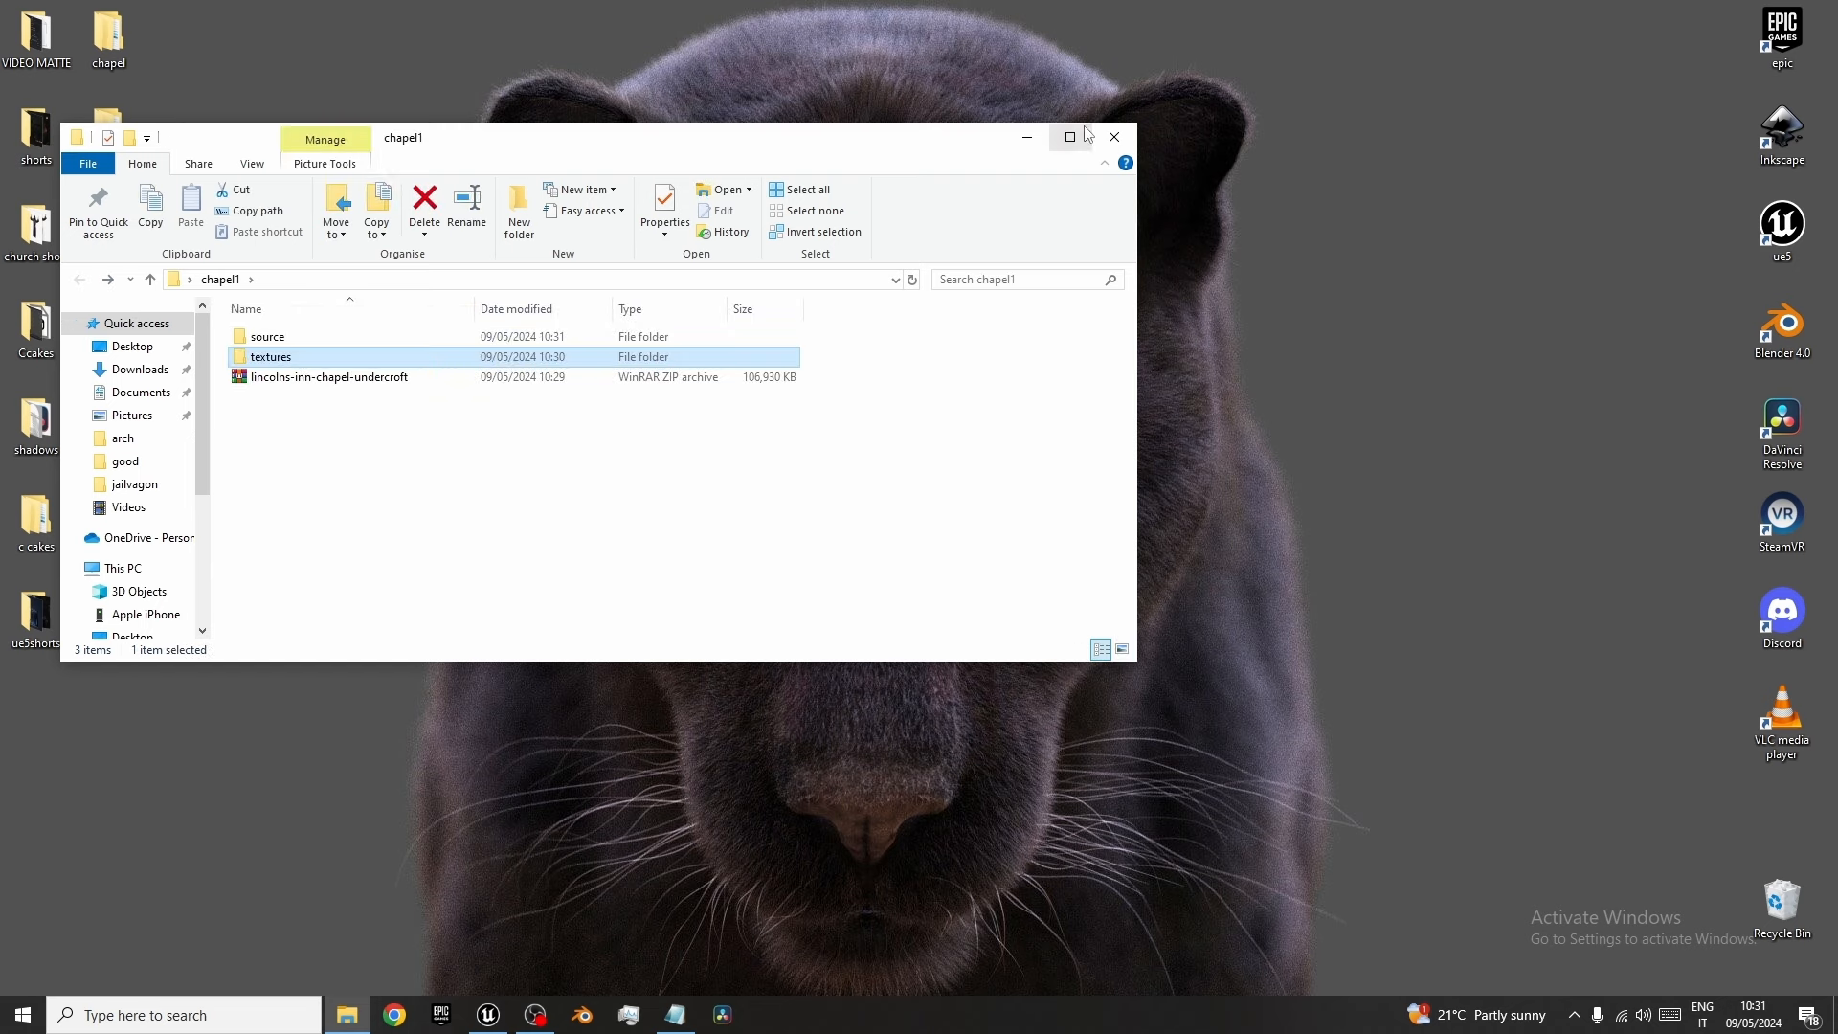
pyautogui.click(1114, 137)
# Open the jailwagon1 folder and extract the jail-wagon archive in place.
pyautogui.doubleClick(412, 544)
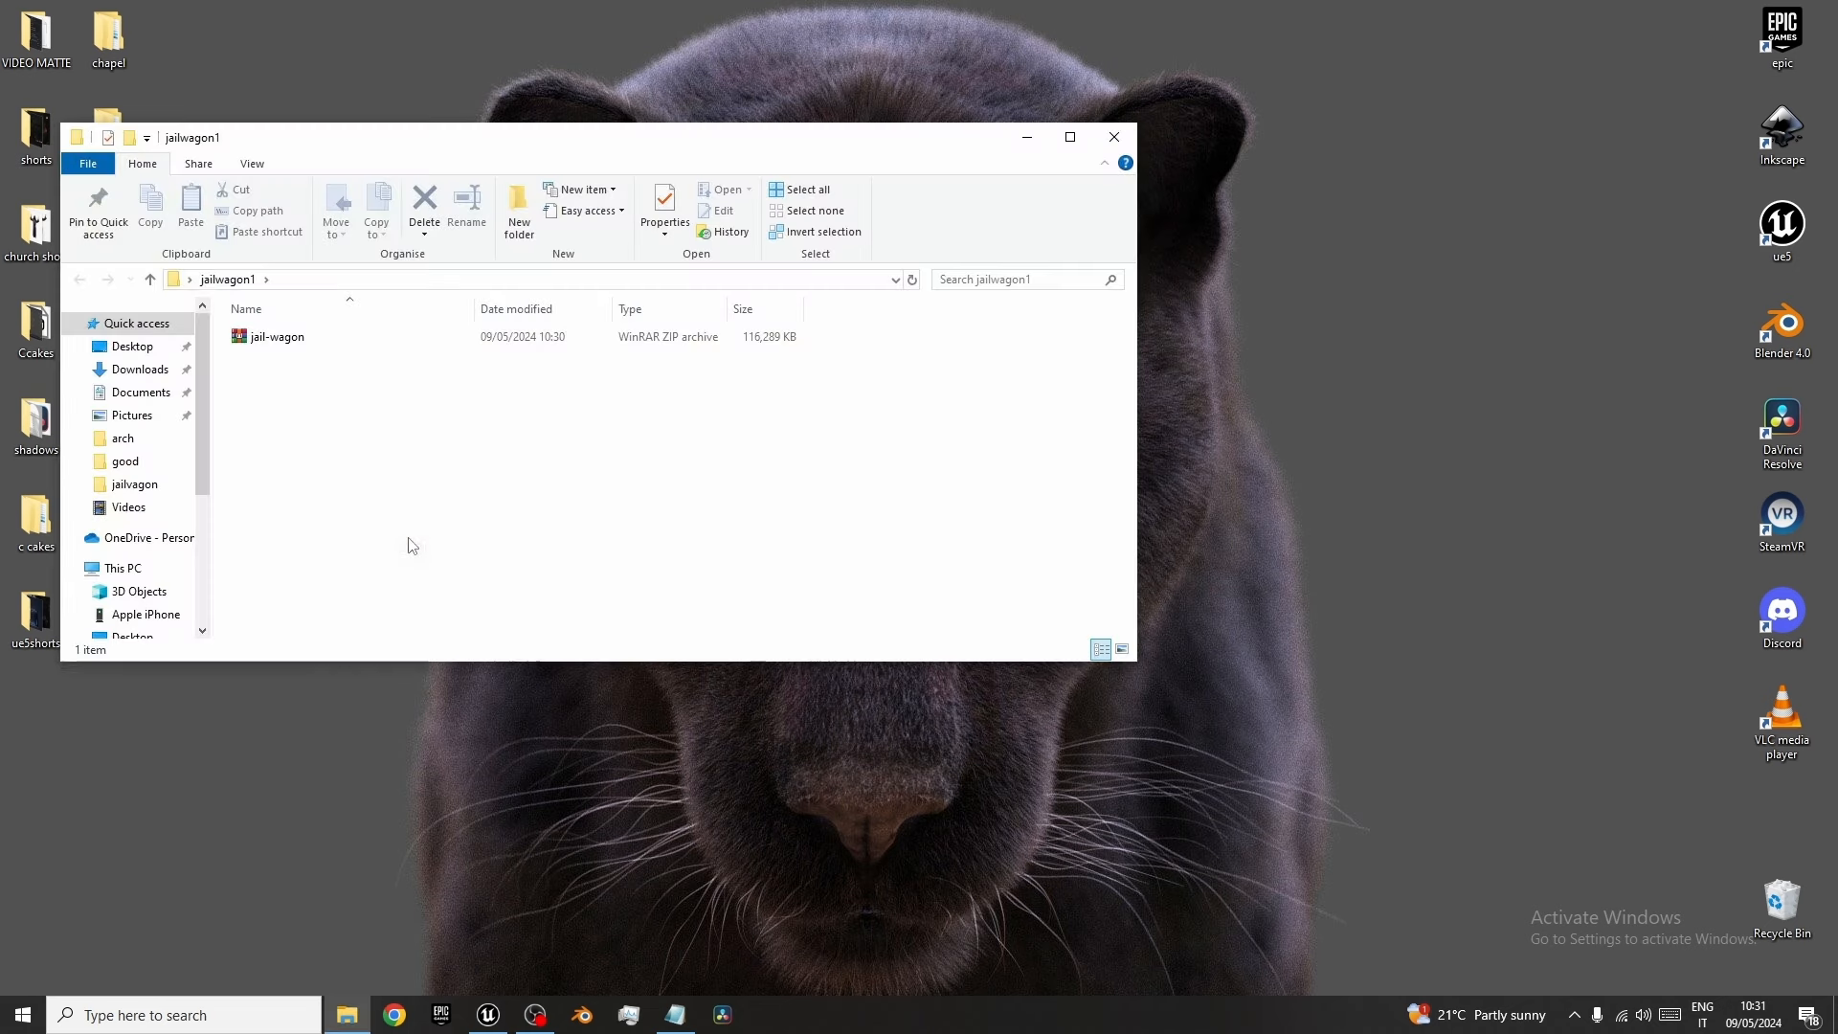
pyautogui.rightClick(269, 338)
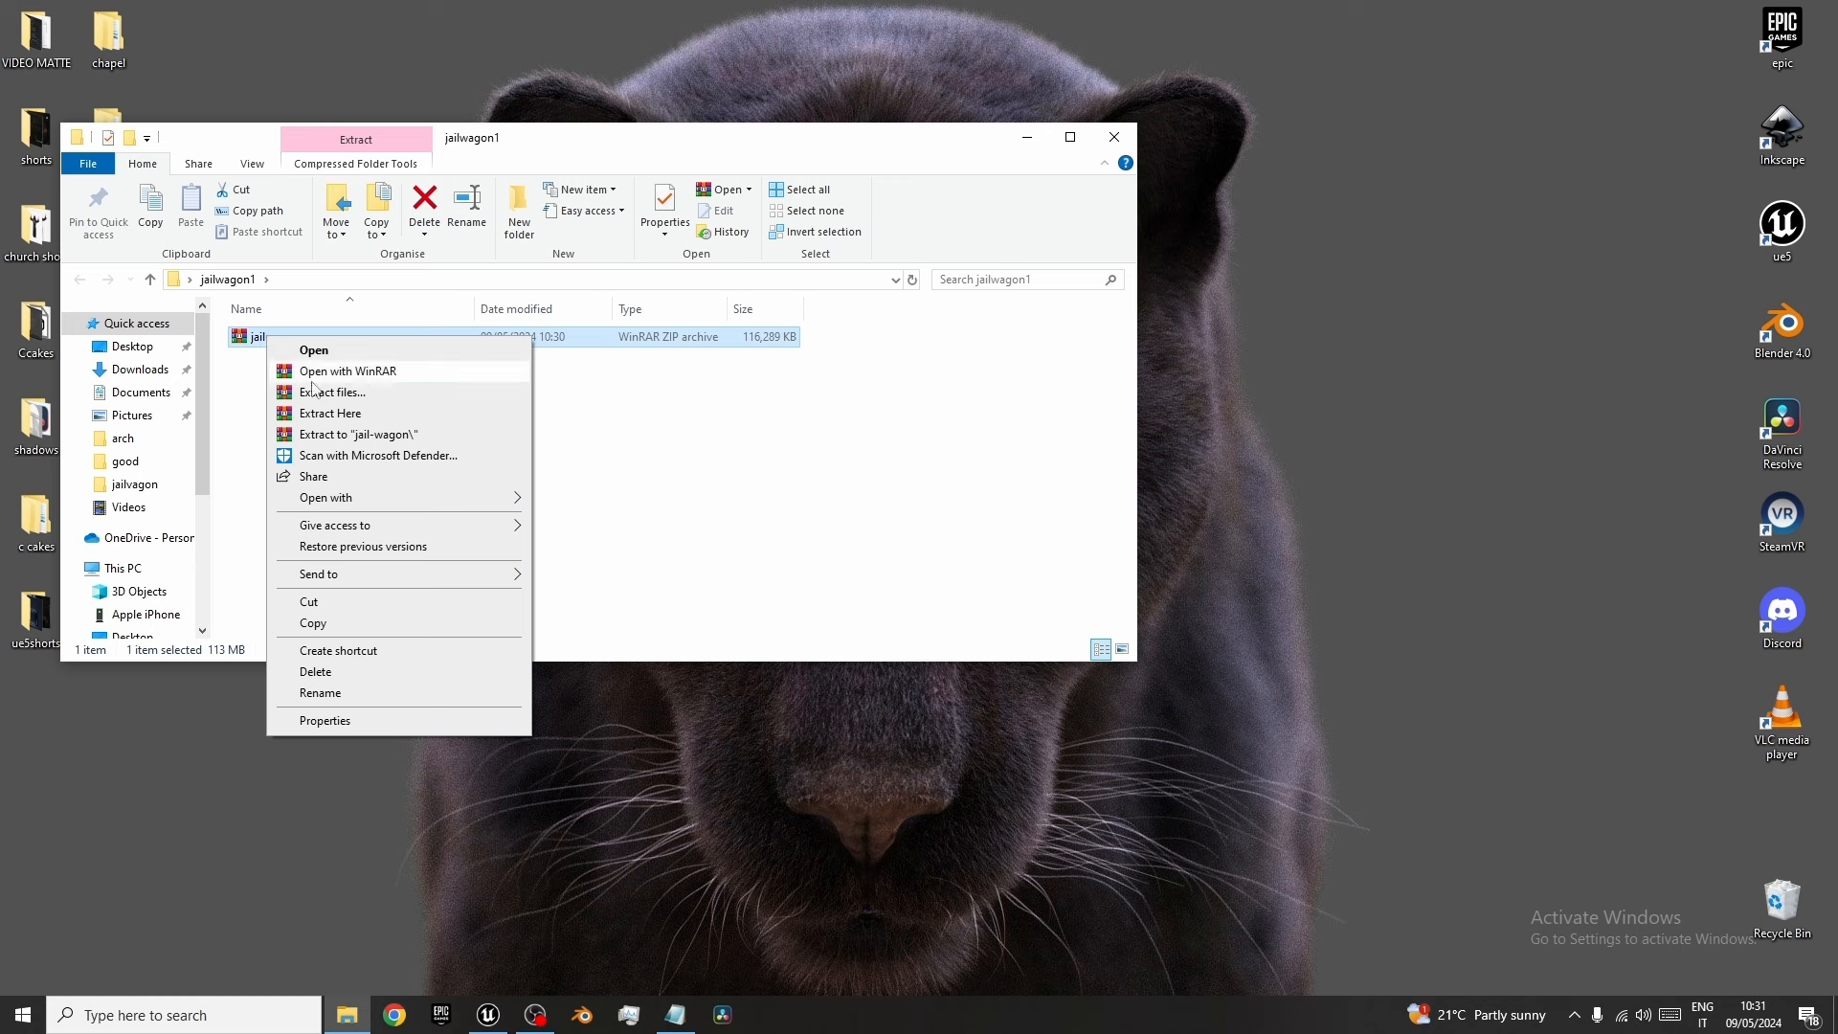
pyautogui.click(355, 415)
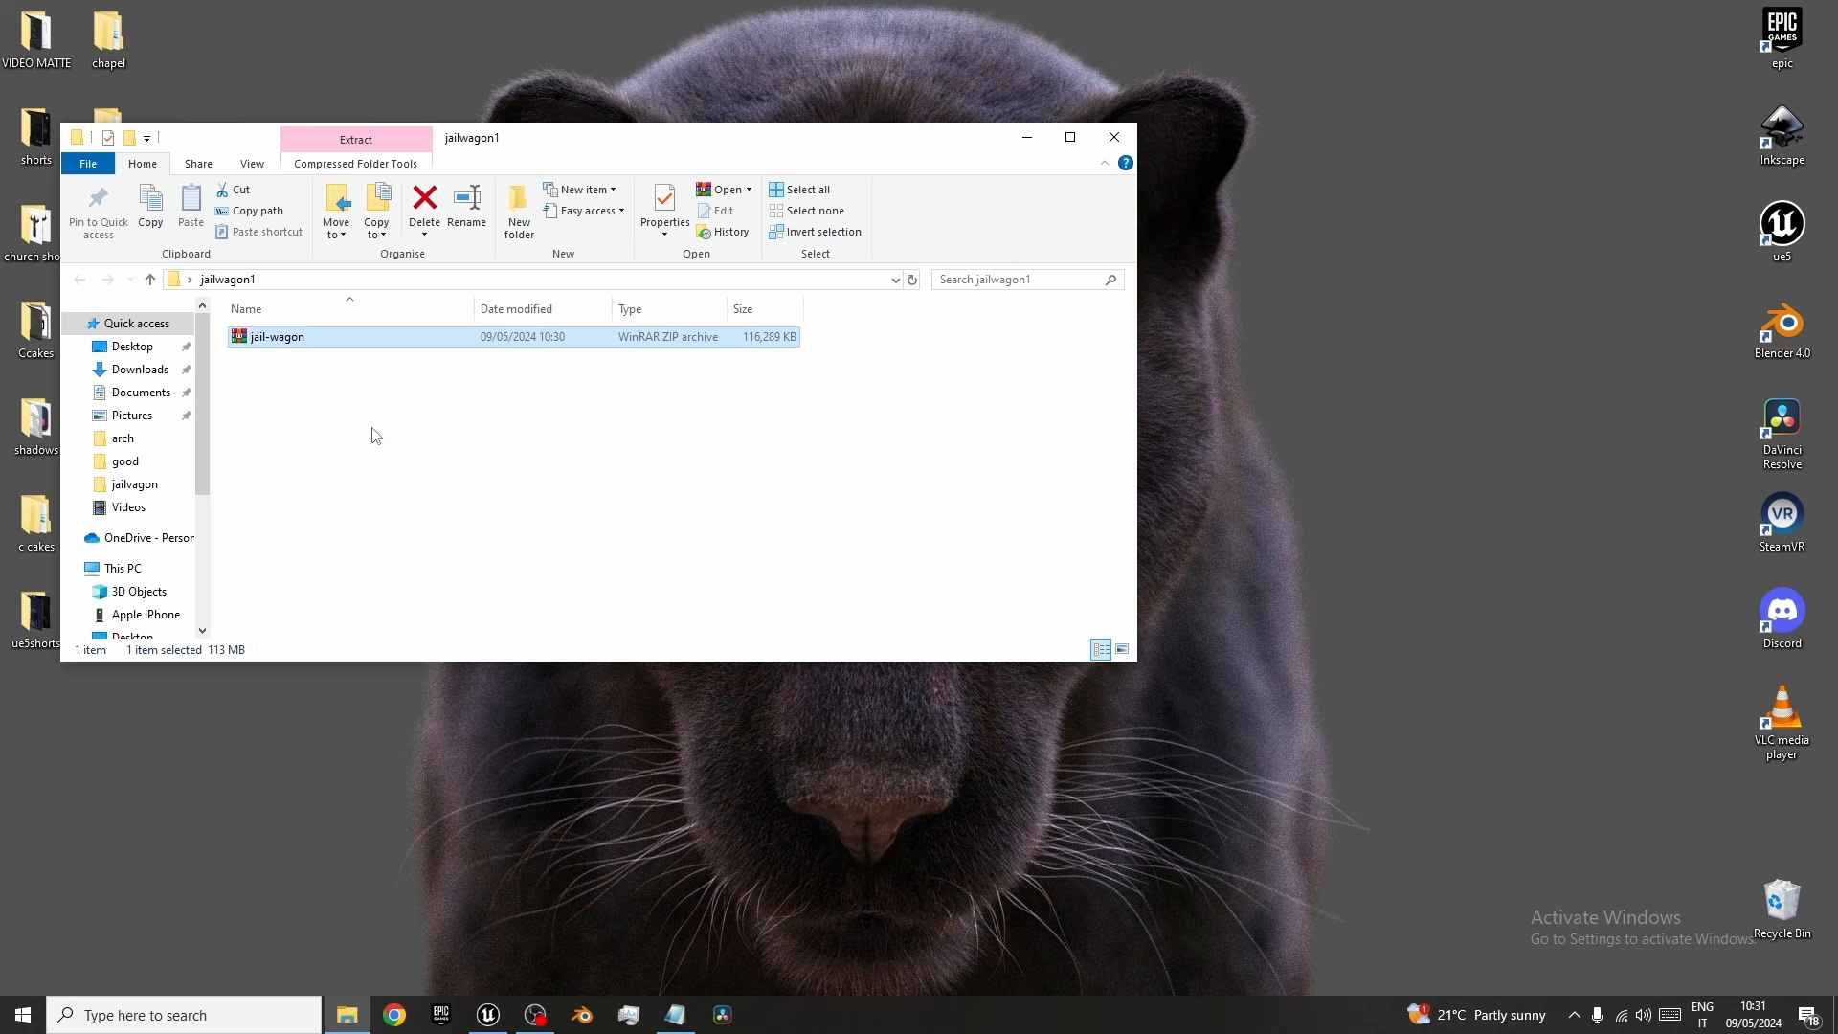
# Check the jail wagon's source and textures folders, and close the jailwagon1 window.
pyautogui.doubleClick(269, 338)
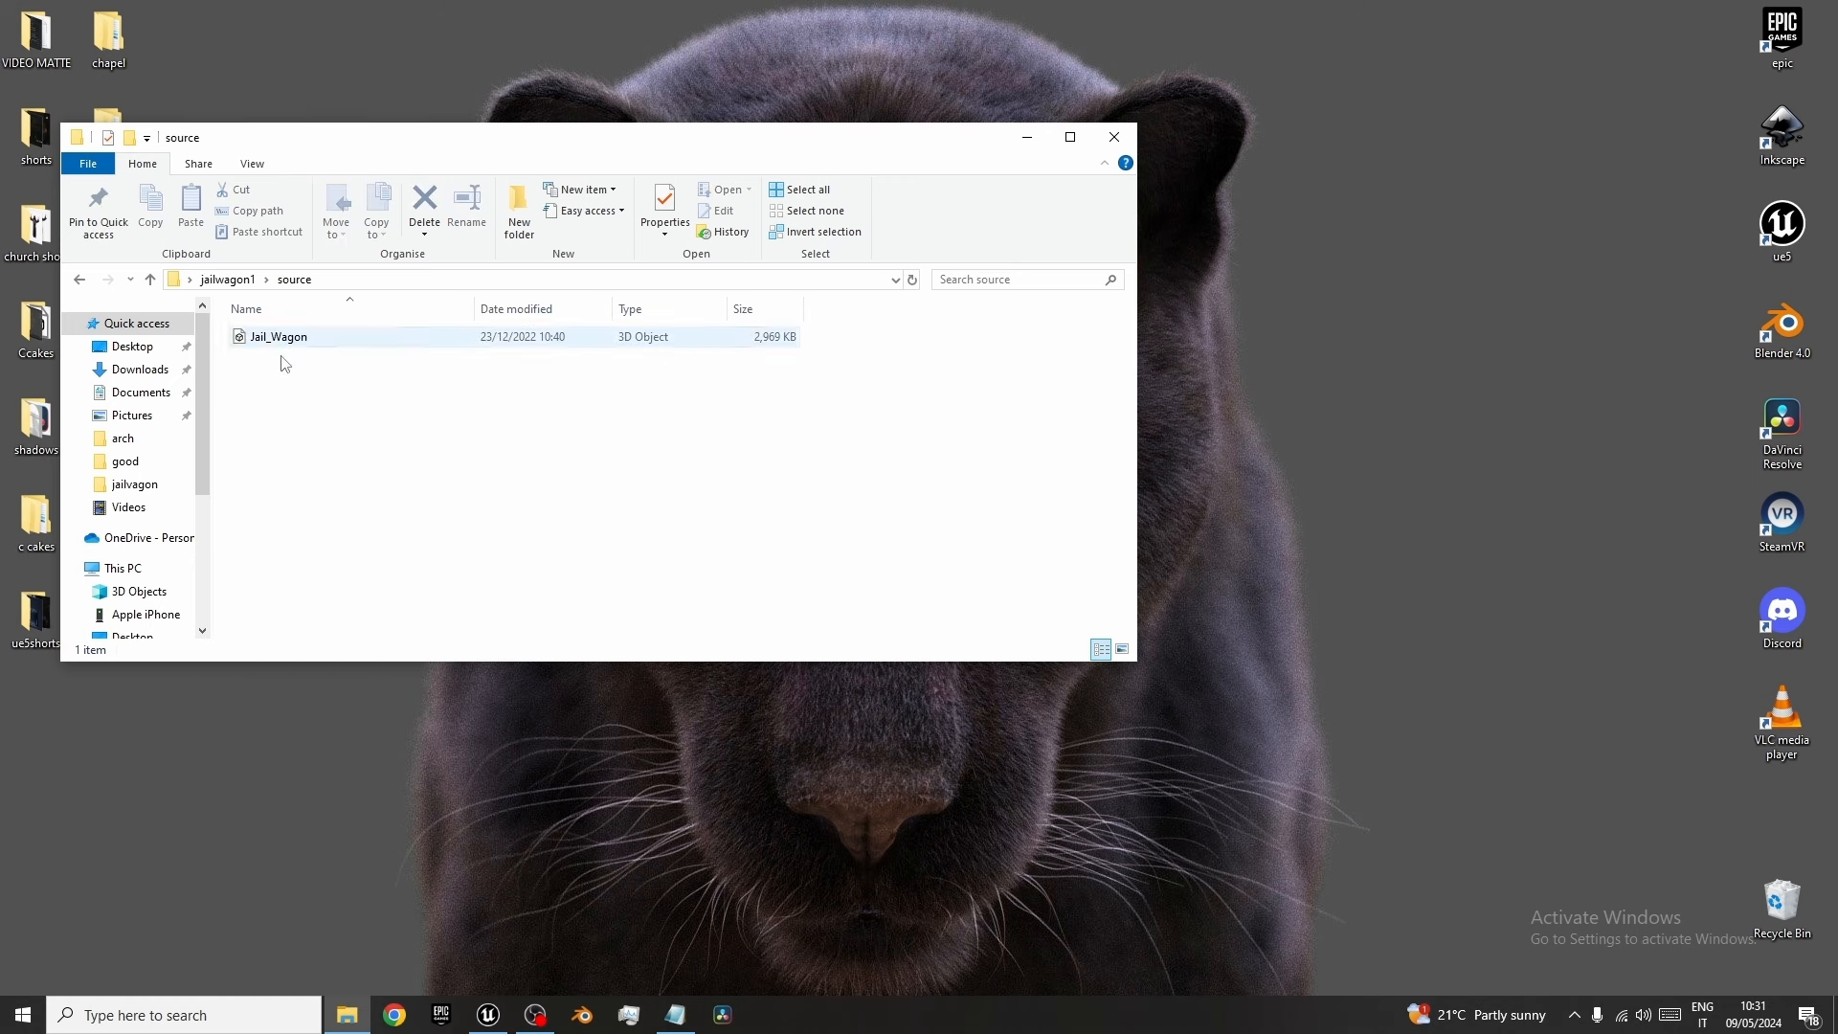
pyautogui.click(81, 282)
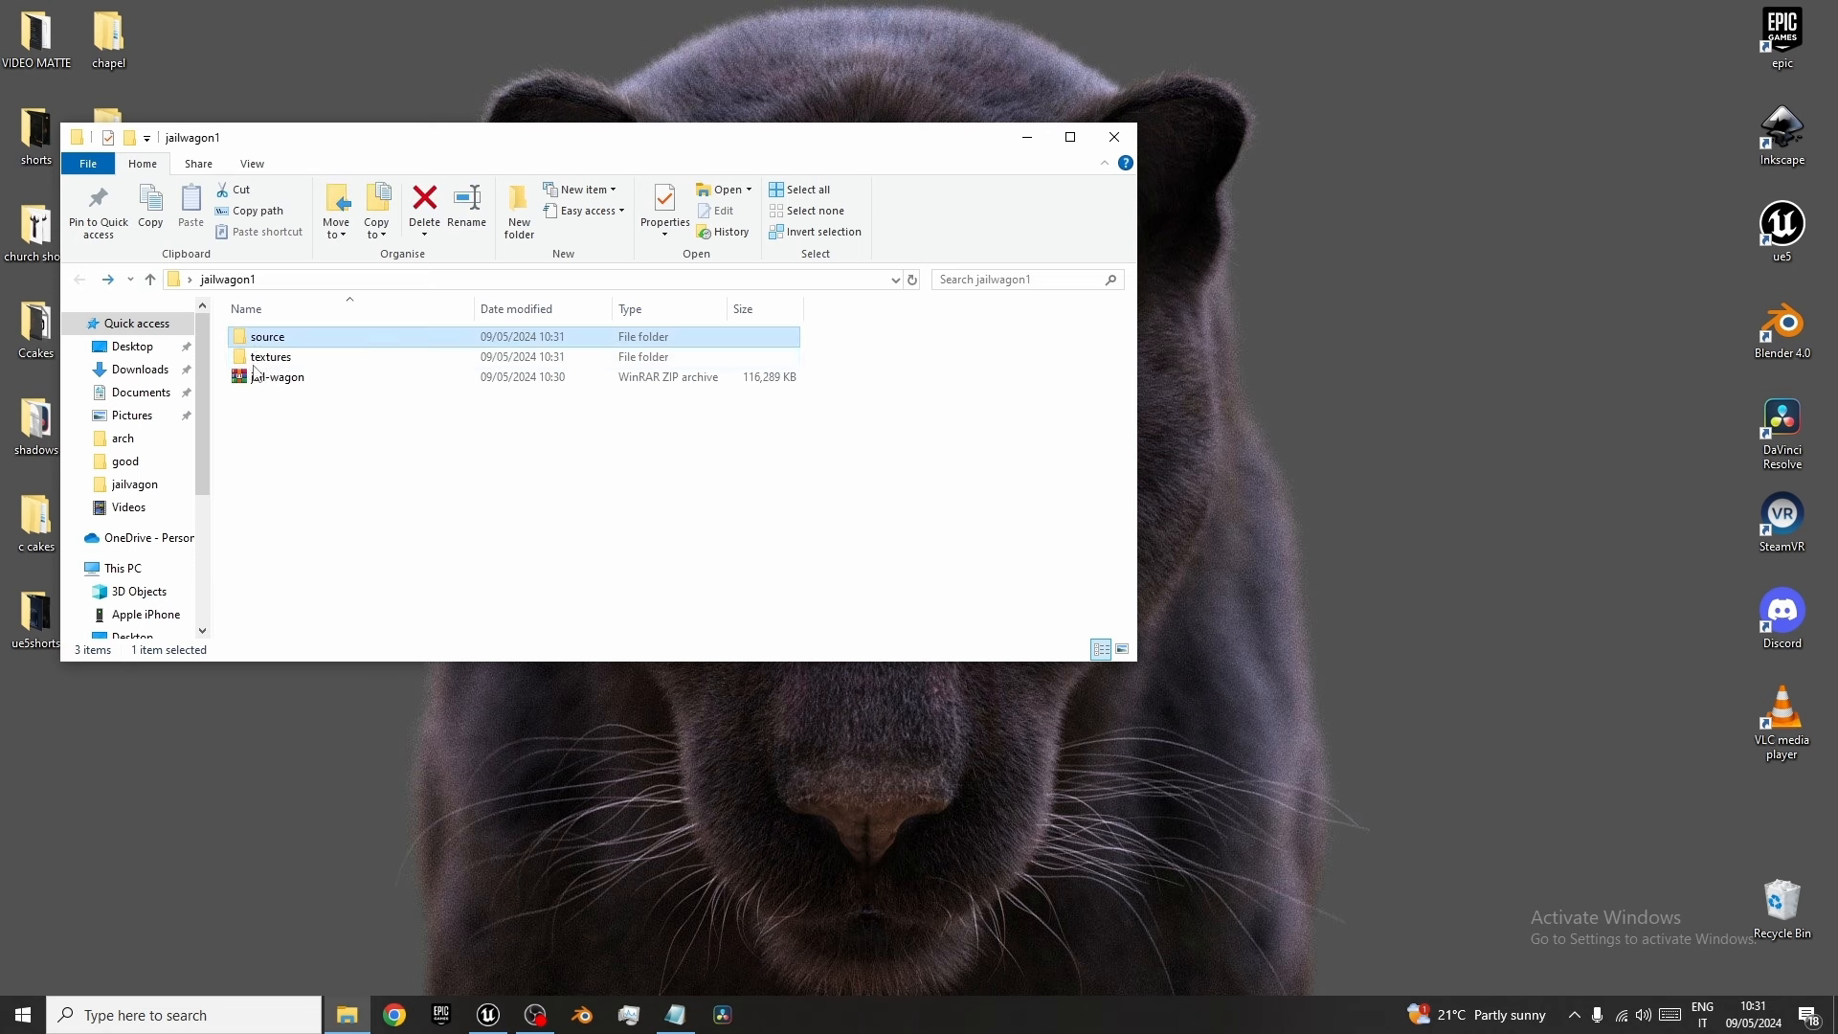
pyautogui.doubleClick(257, 356)
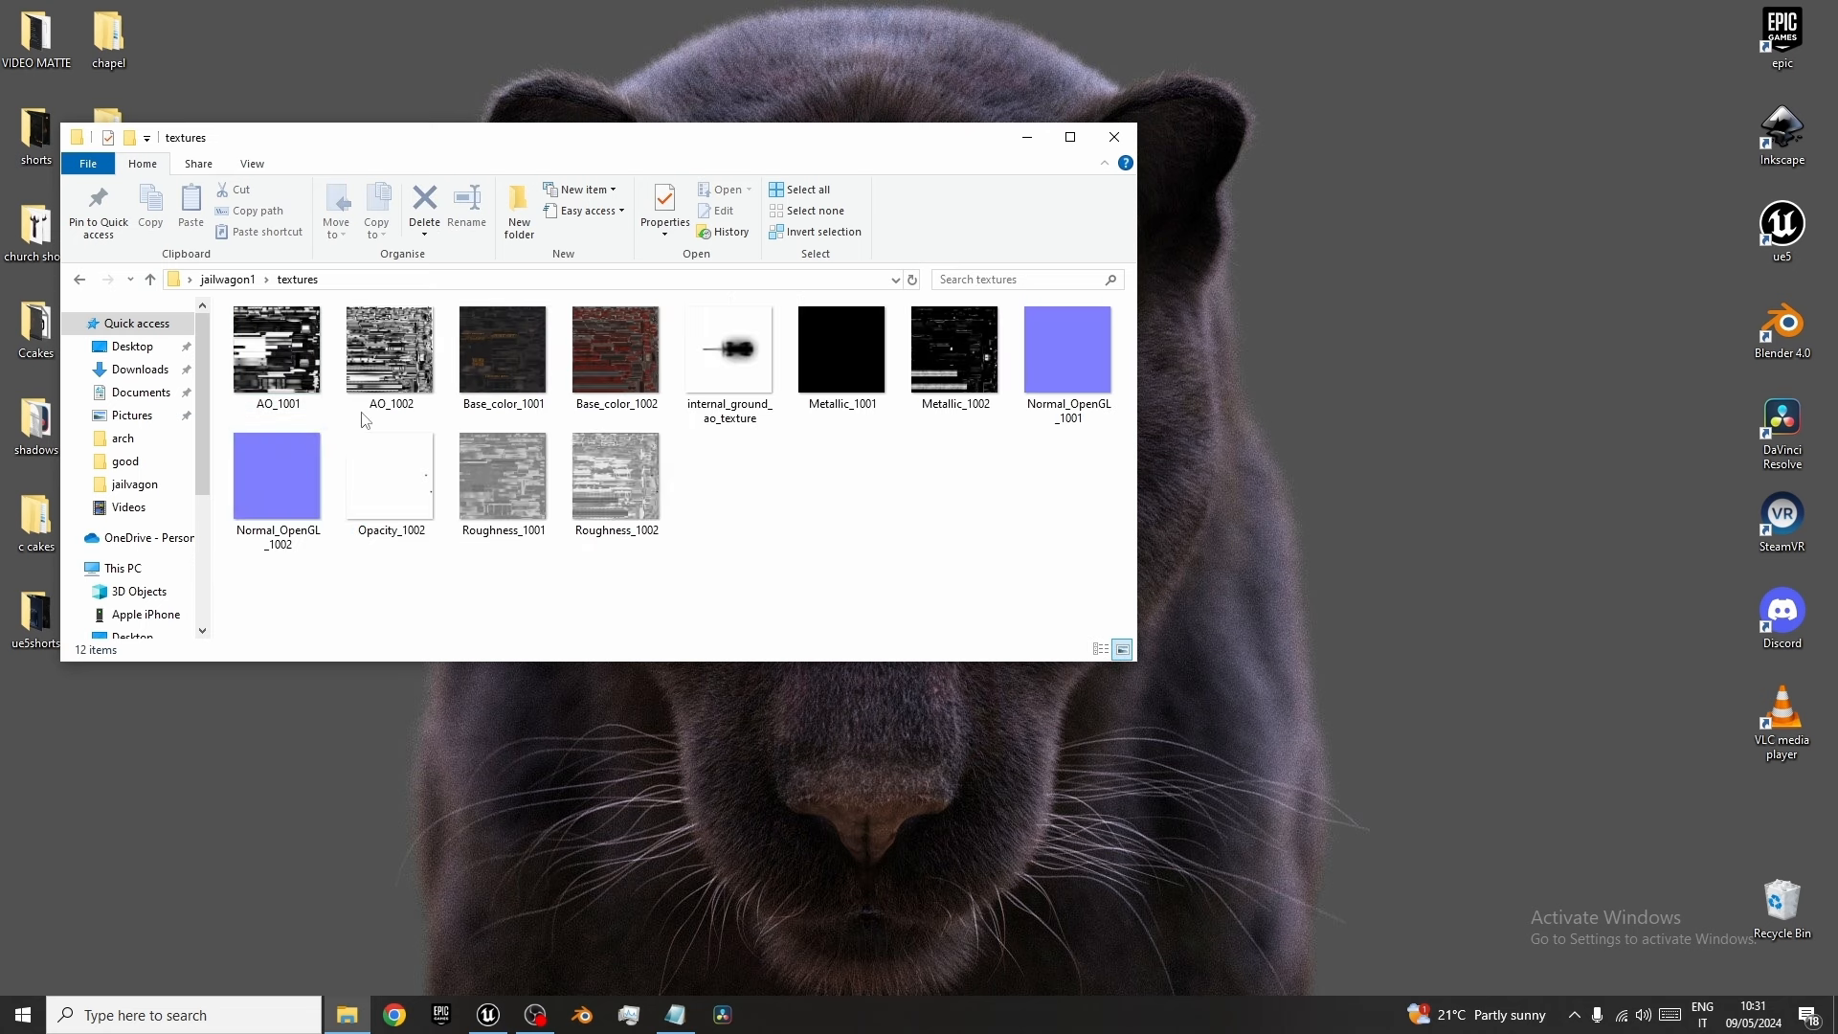
pyautogui.hotkey('alt', 'Left')
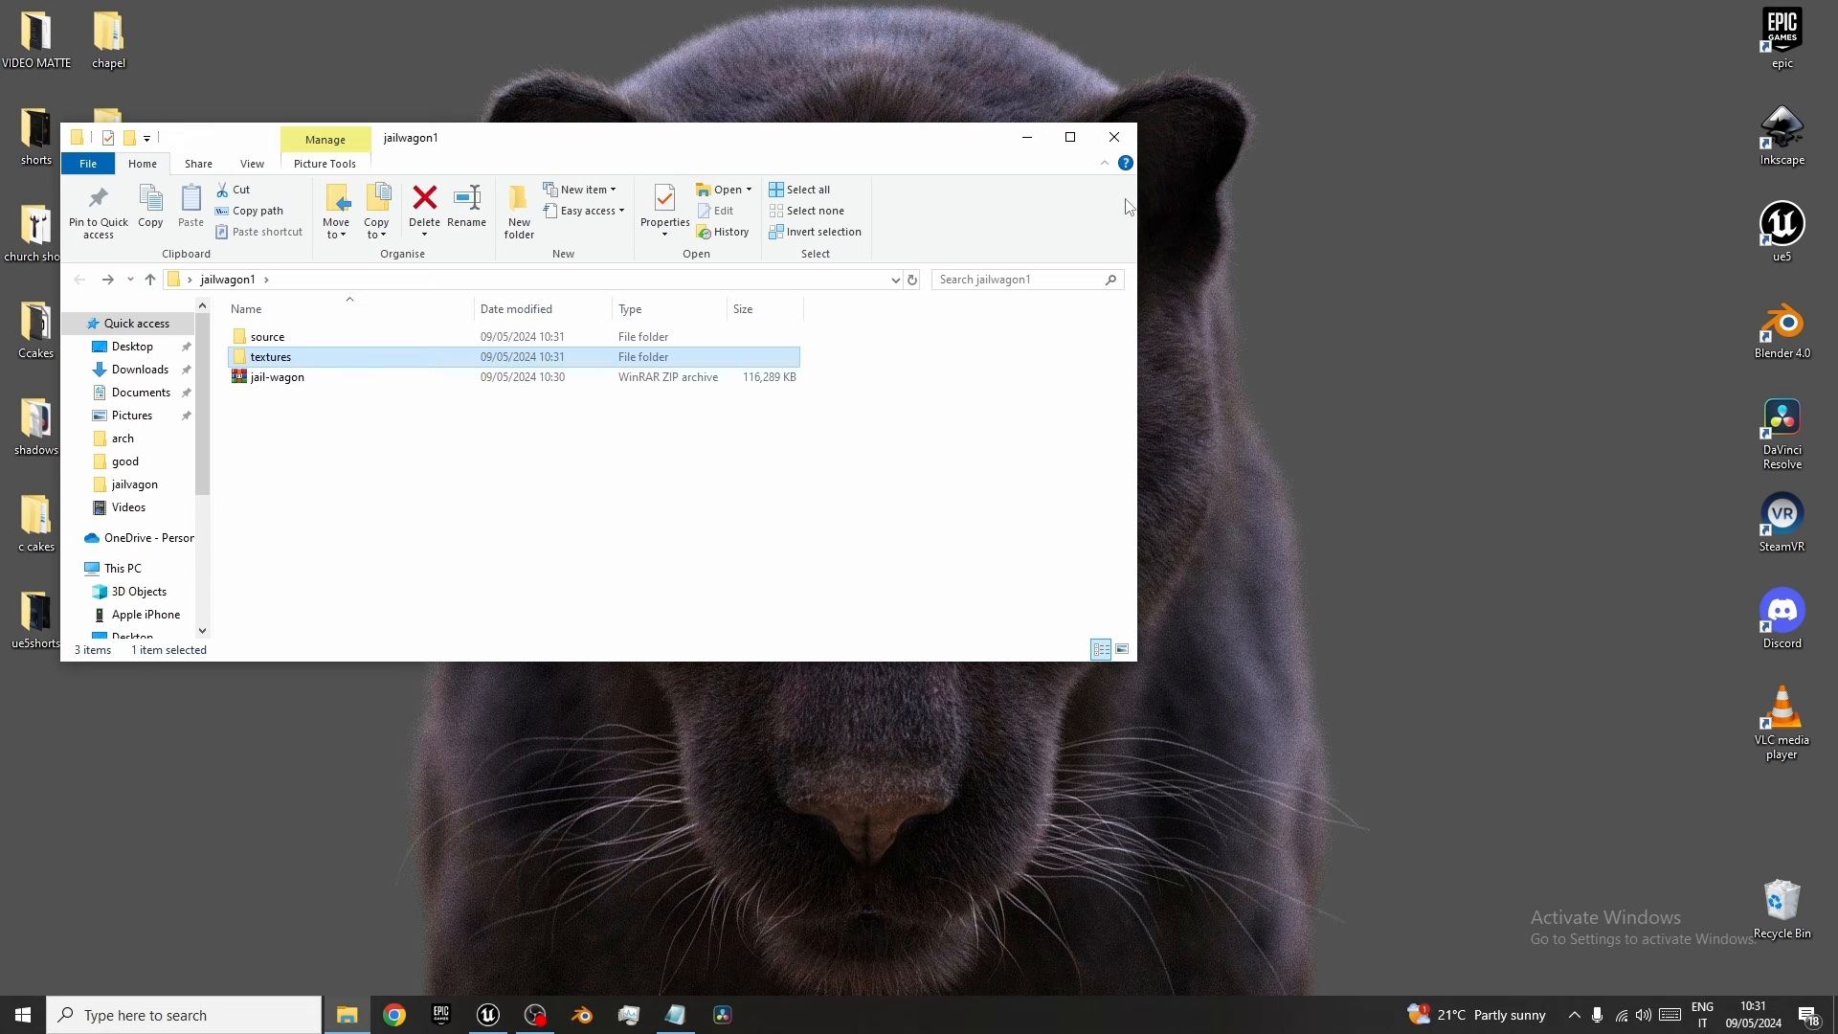
pyautogui.click(1116, 139)
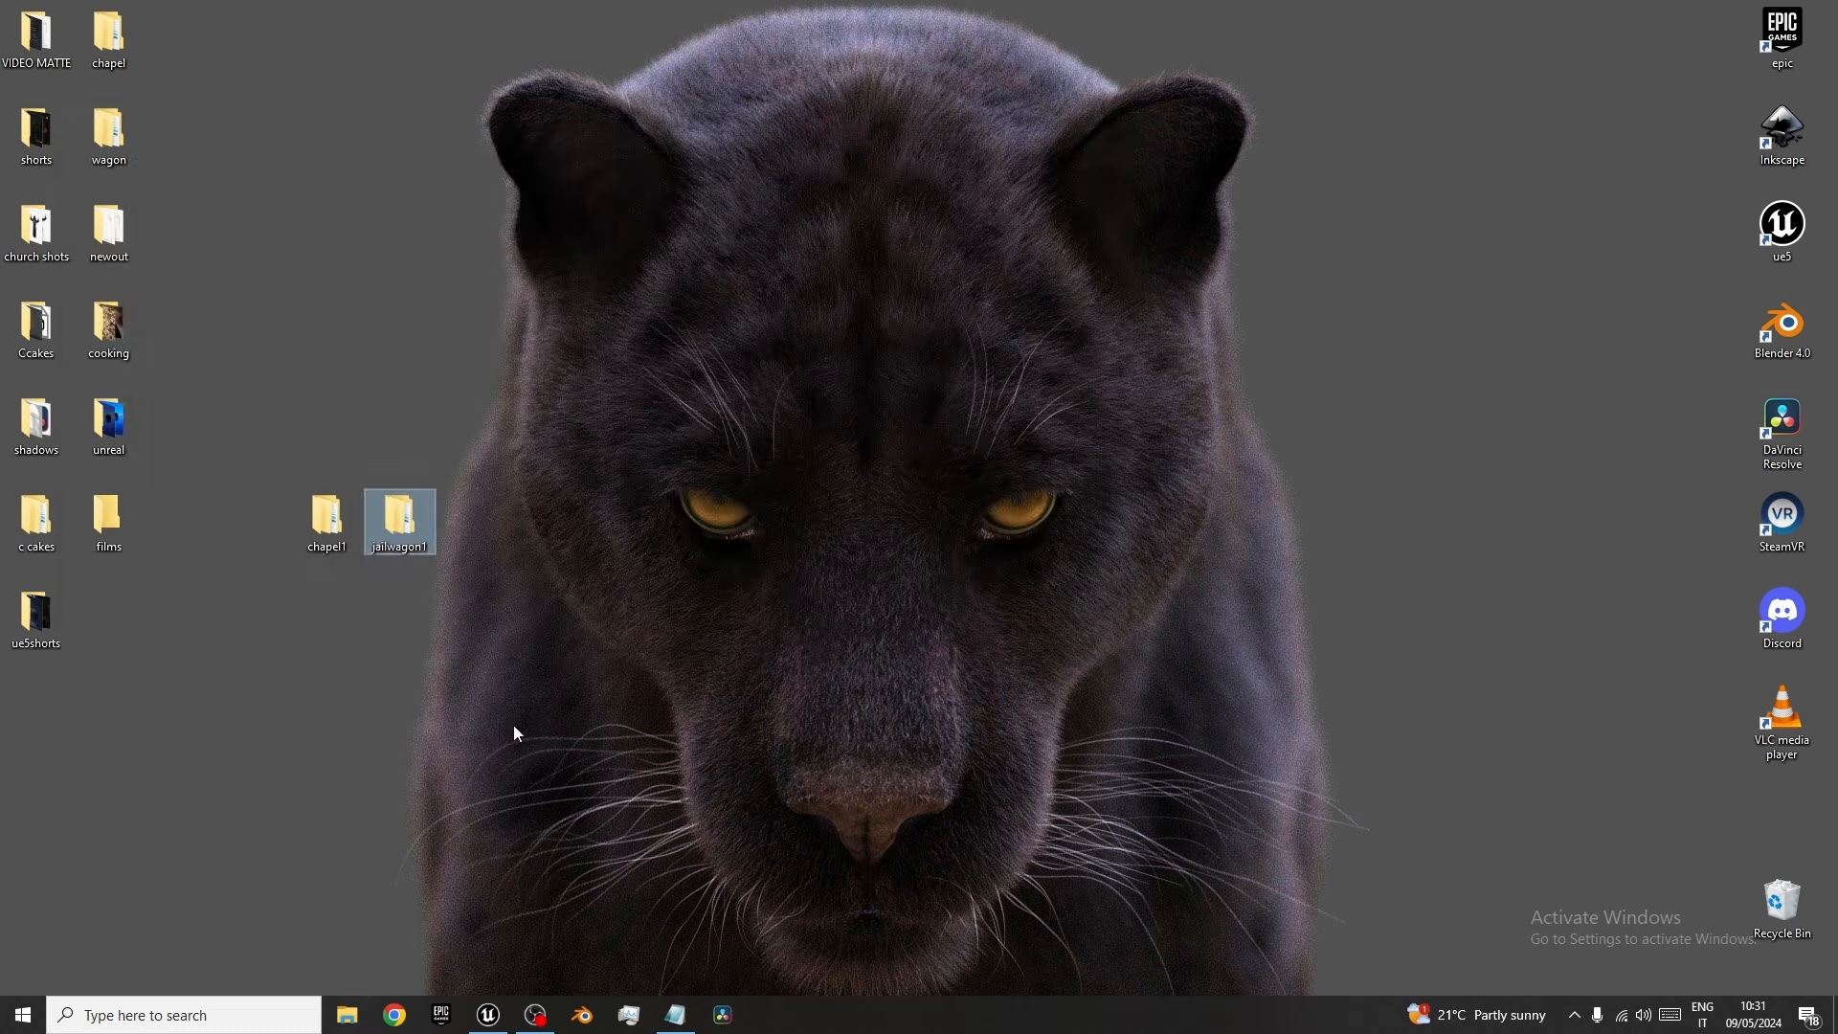
# Switch to Unreal Editor, create a folder named 3dmodels in the project's Content folder, and open it.
pyautogui.click(488, 1014)
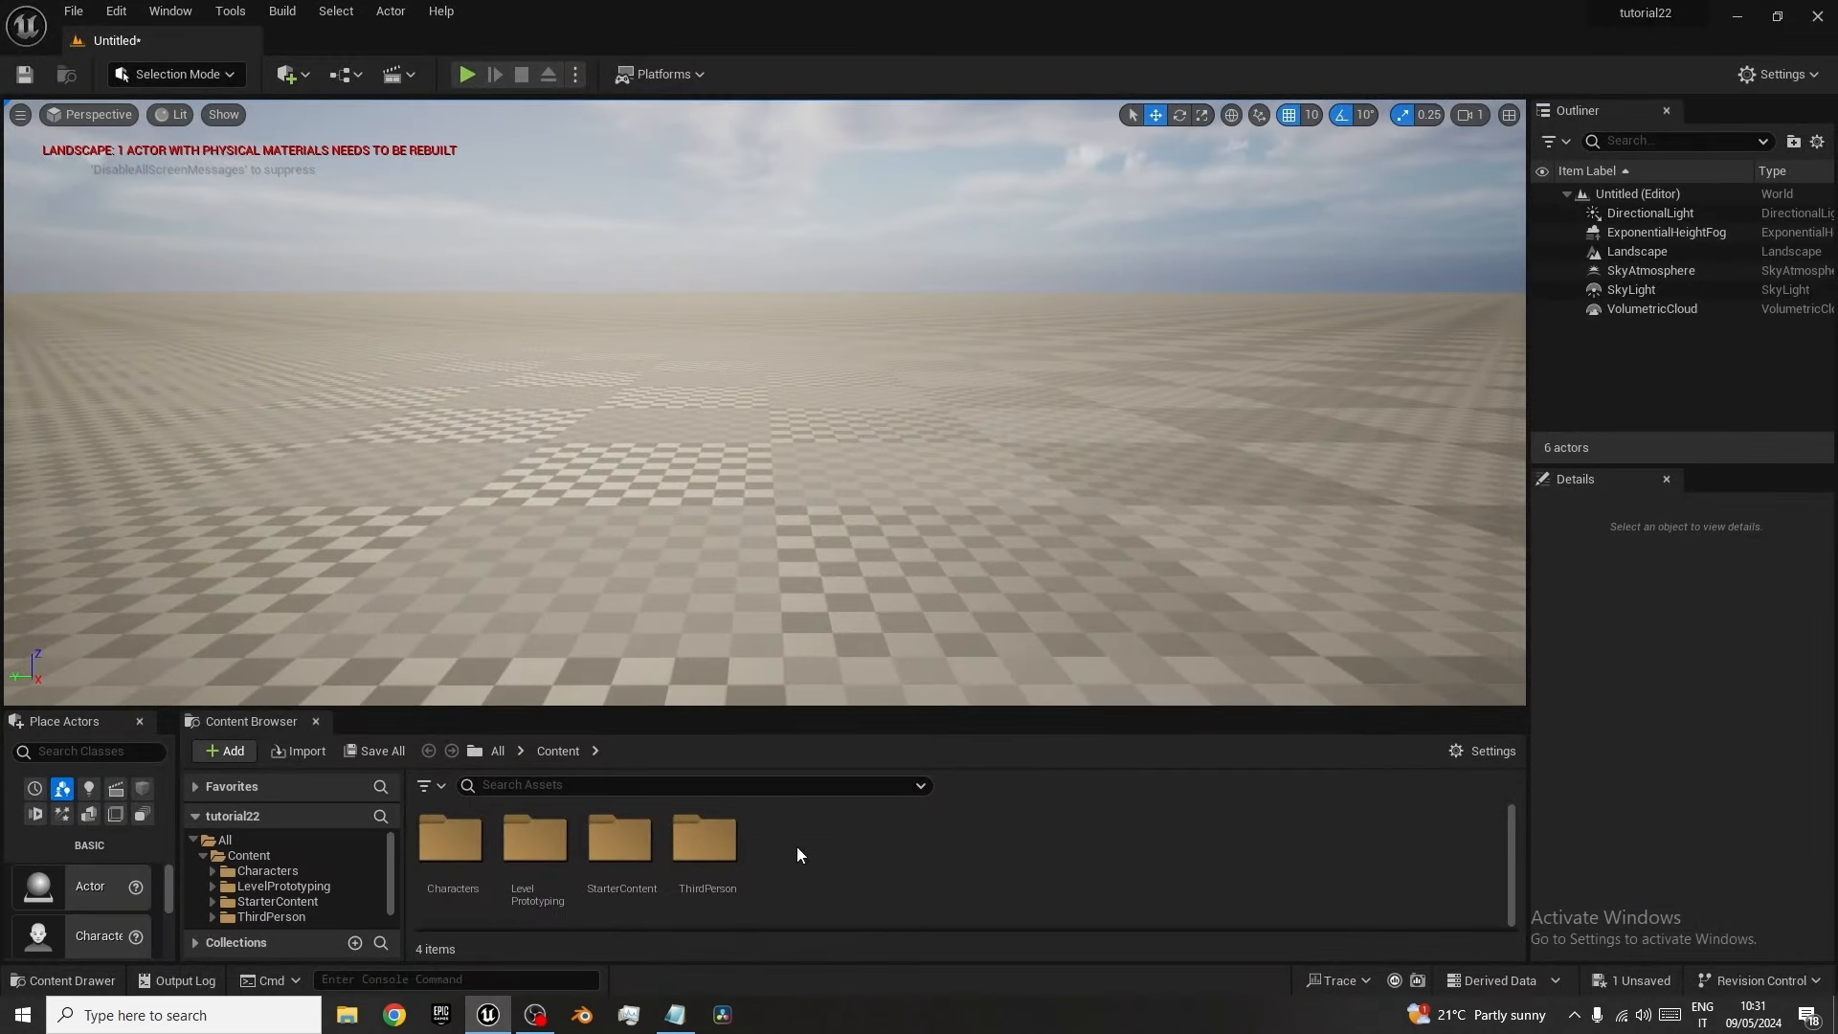
pyautogui.rightClick(797, 846)
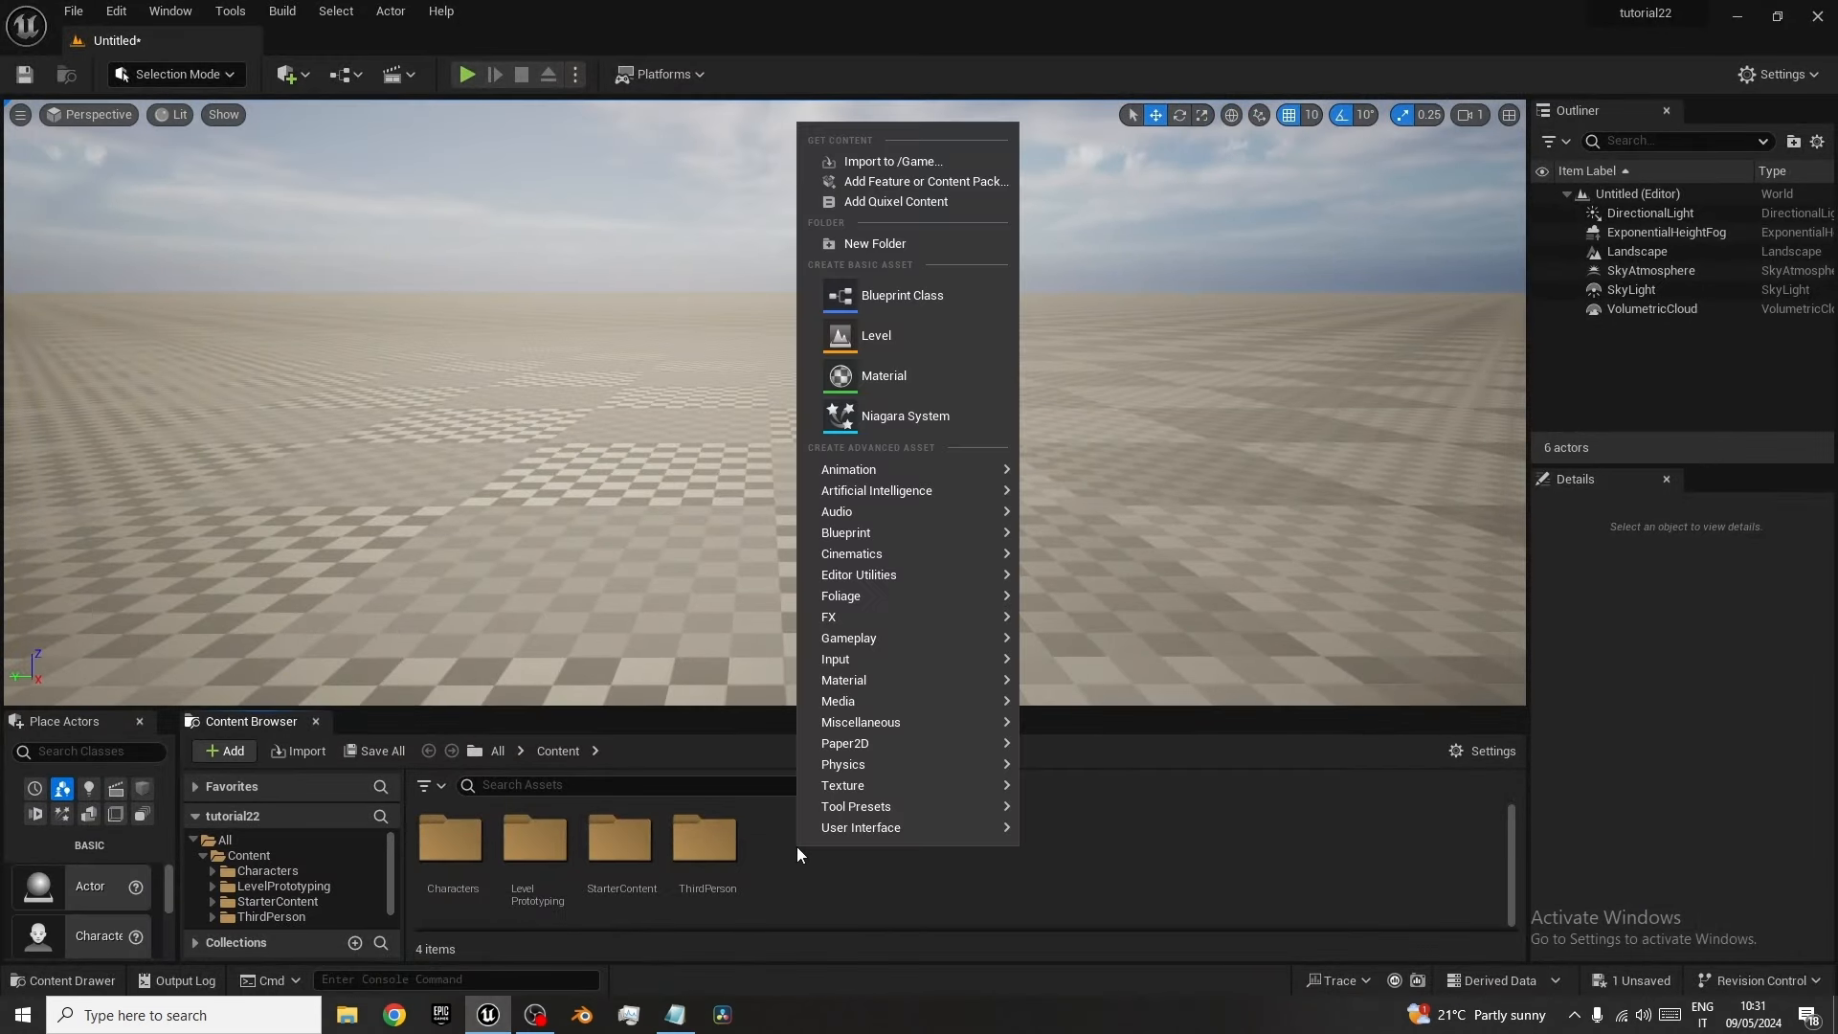
pyautogui.click(924, 245)
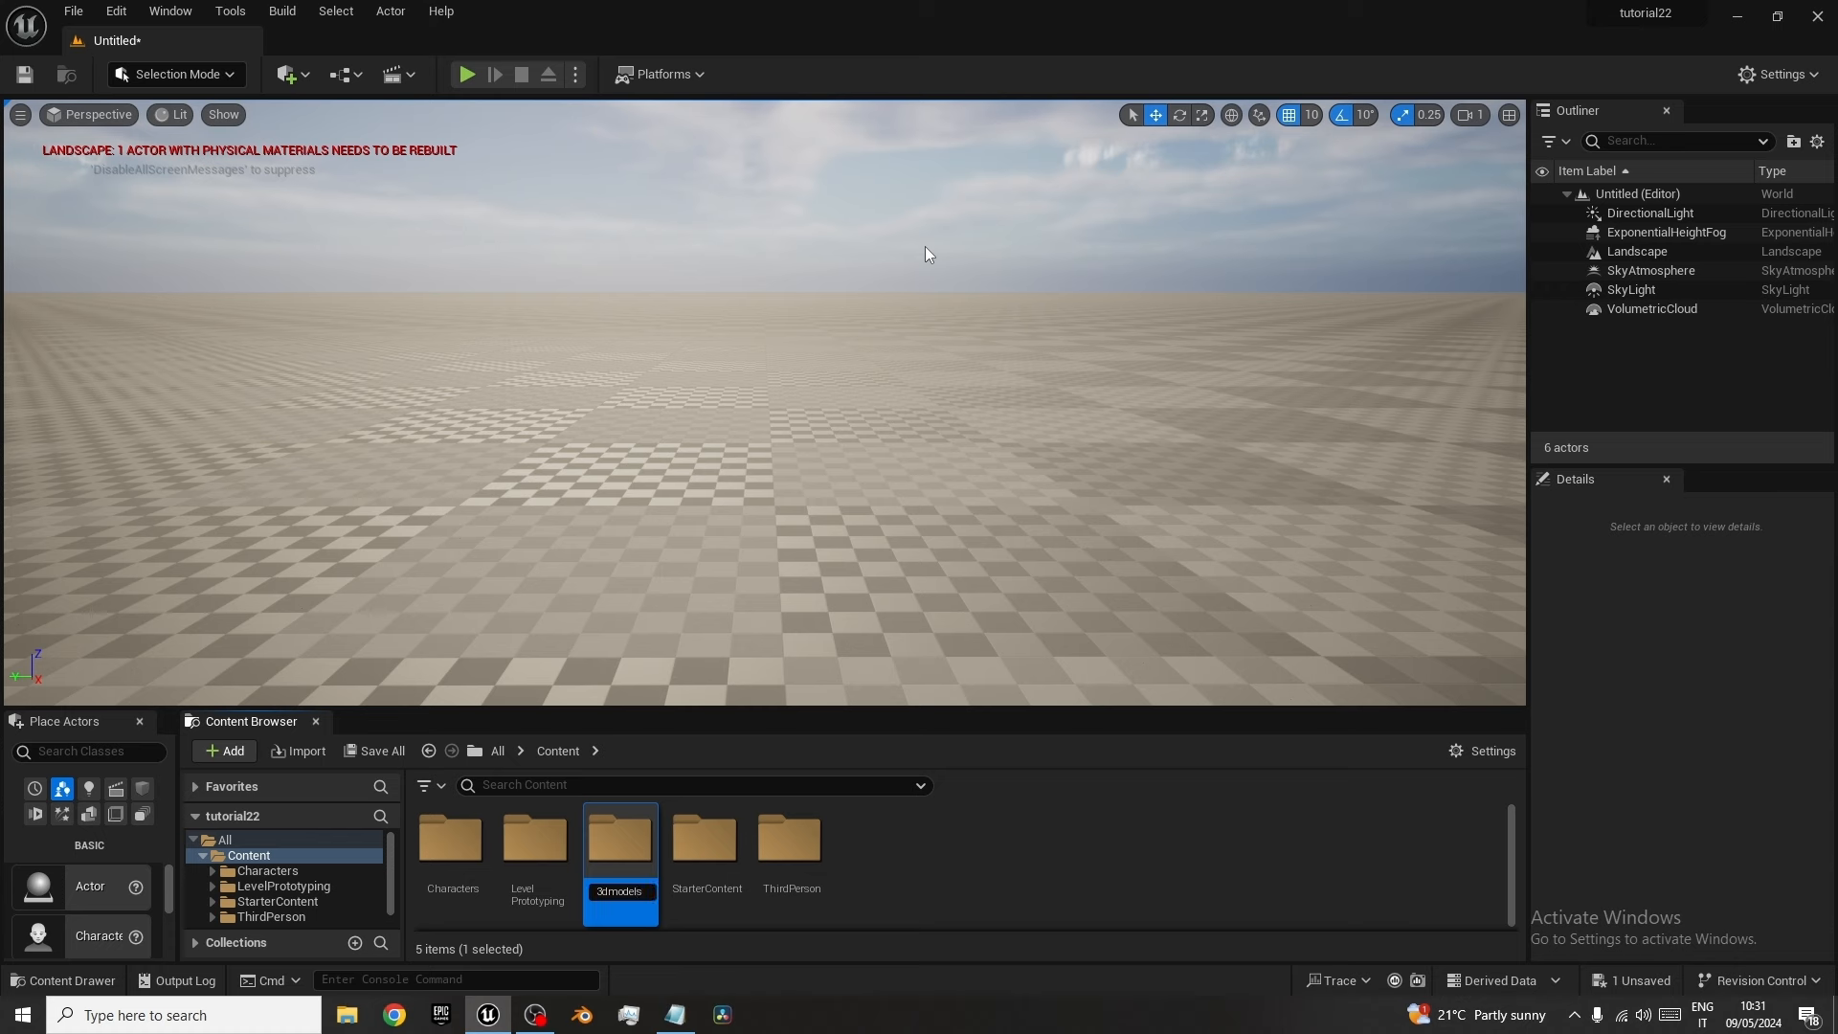
pyautogui.press('Return')
pyautogui.press('Return')
# Shrink the editor window to reveal the desktop and bring the chapel1 and jailwagon1 folders into the 3dmodels folder.
pyautogui.moveTo(563, 25); pyautogui.dragTo(1077, 56)
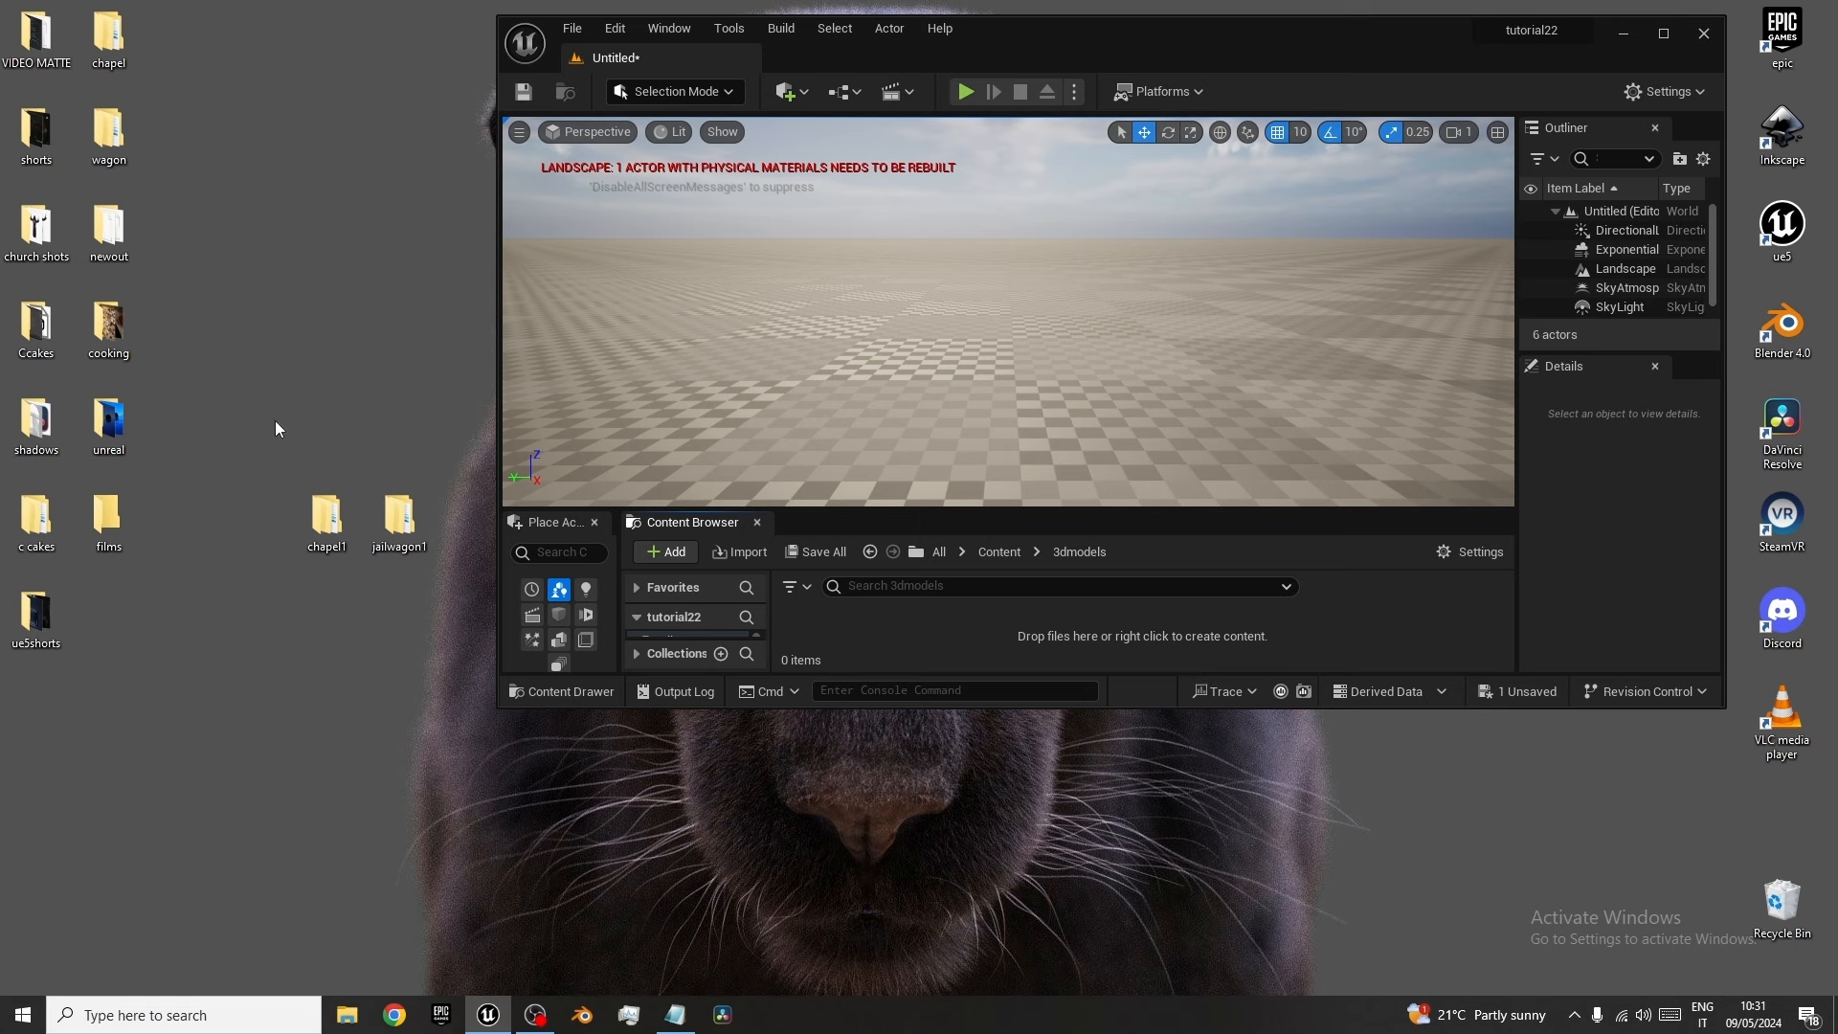
pyautogui.moveTo(266, 452); pyautogui.dragTo(545, 583)
pyautogui.moveTo(934, 626); pyautogui.dragTo(934, 626)
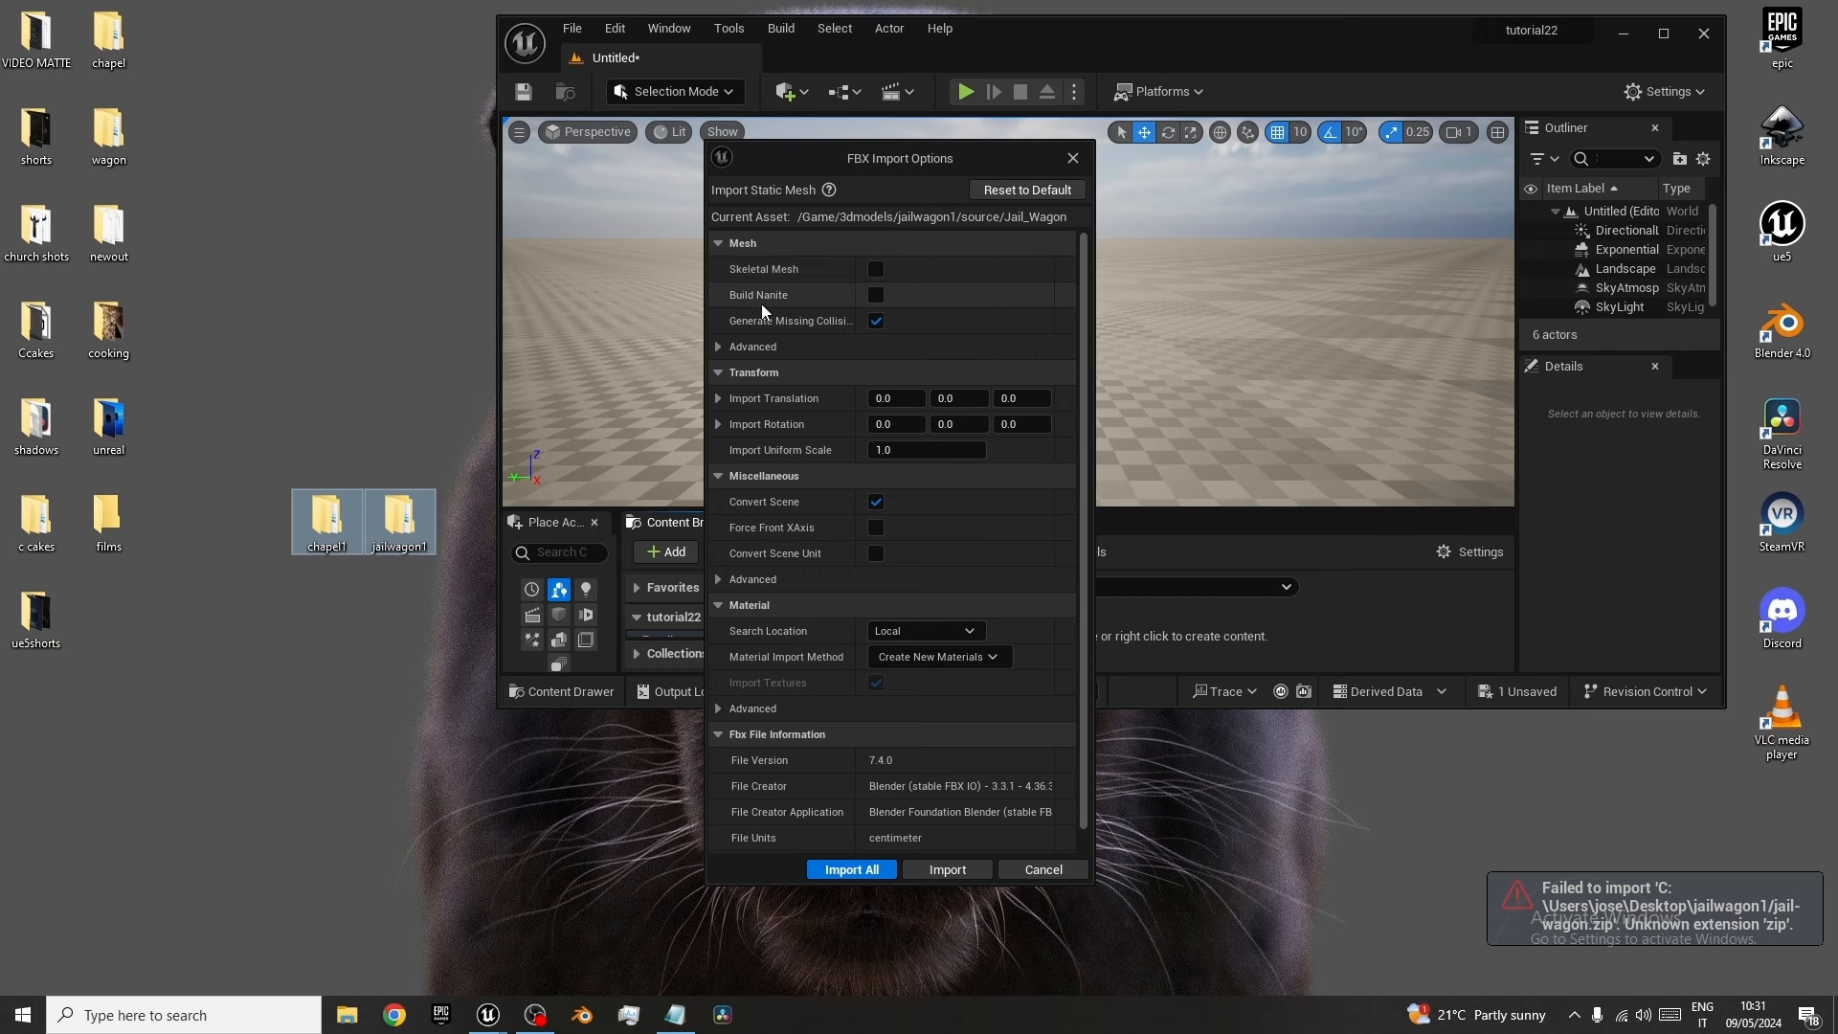
# Import all the models with Build Nanite enabled for the jail wagon and default material settings, then dismiss the message log and maximize the editor.
pyautogui.click(876, 296)
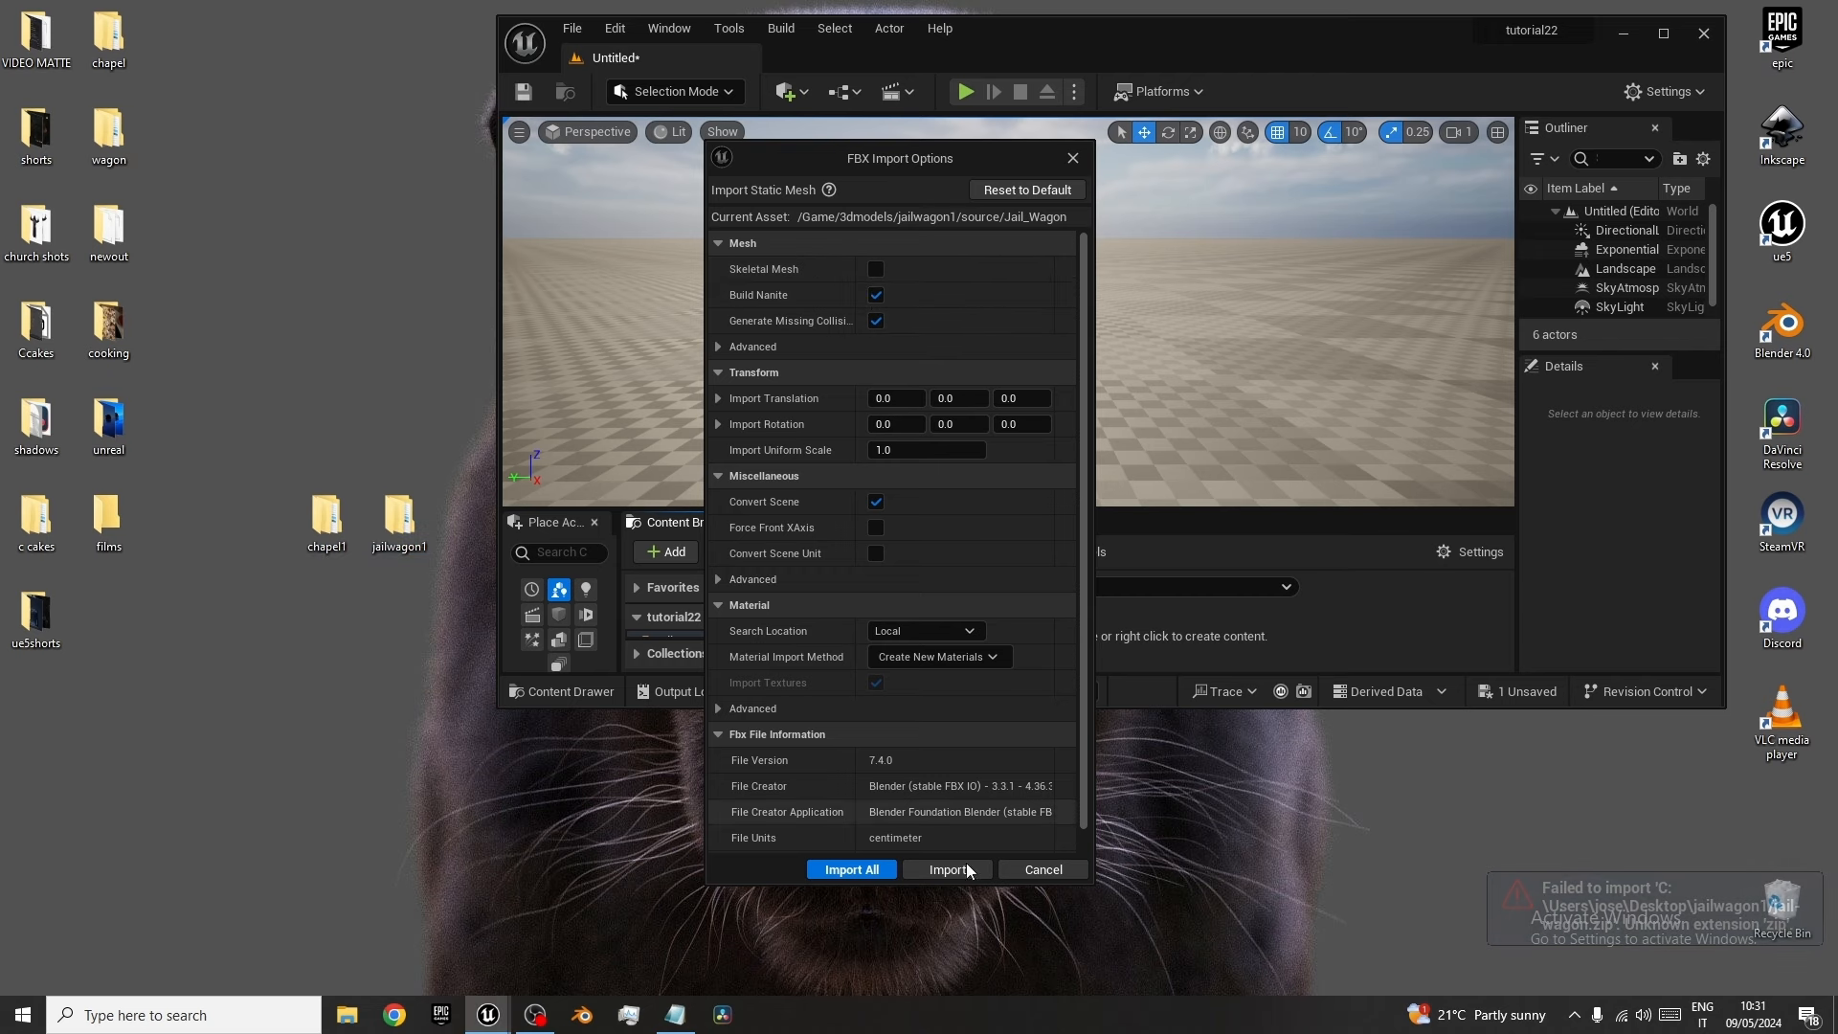
pyautogui.click(865, 867)
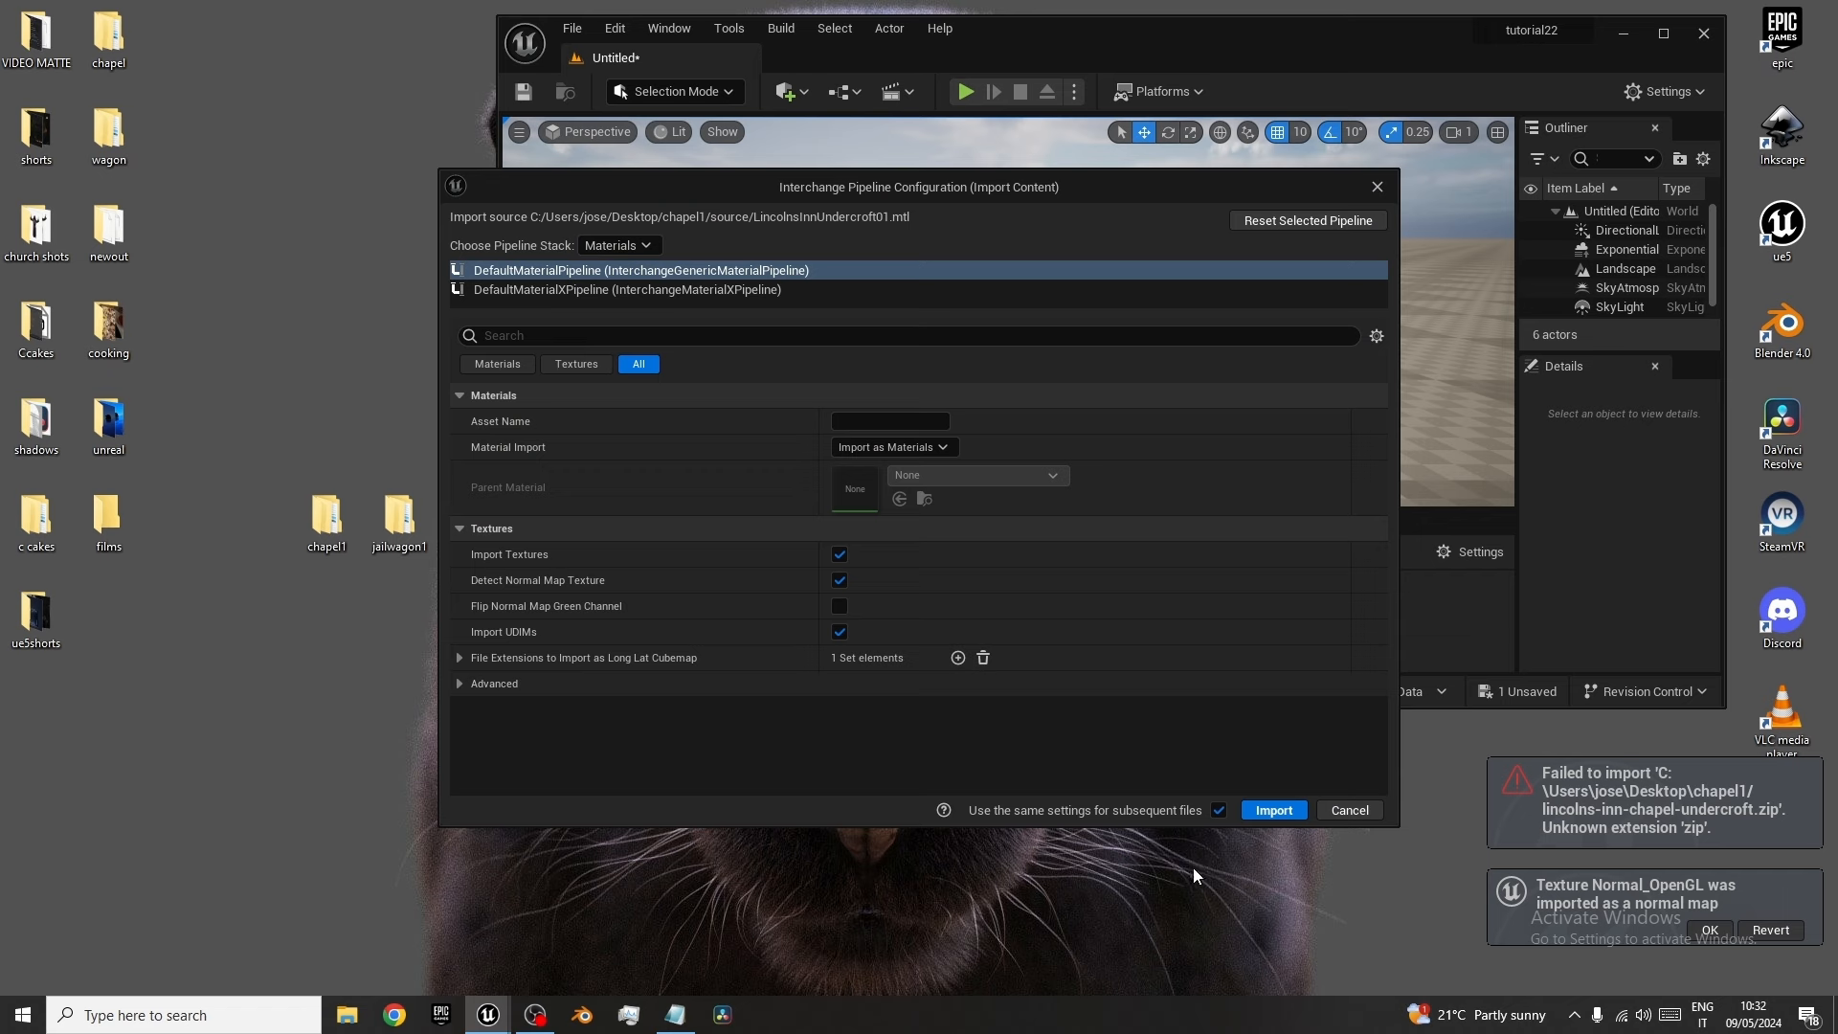
pyautogui.click(1269, 810)
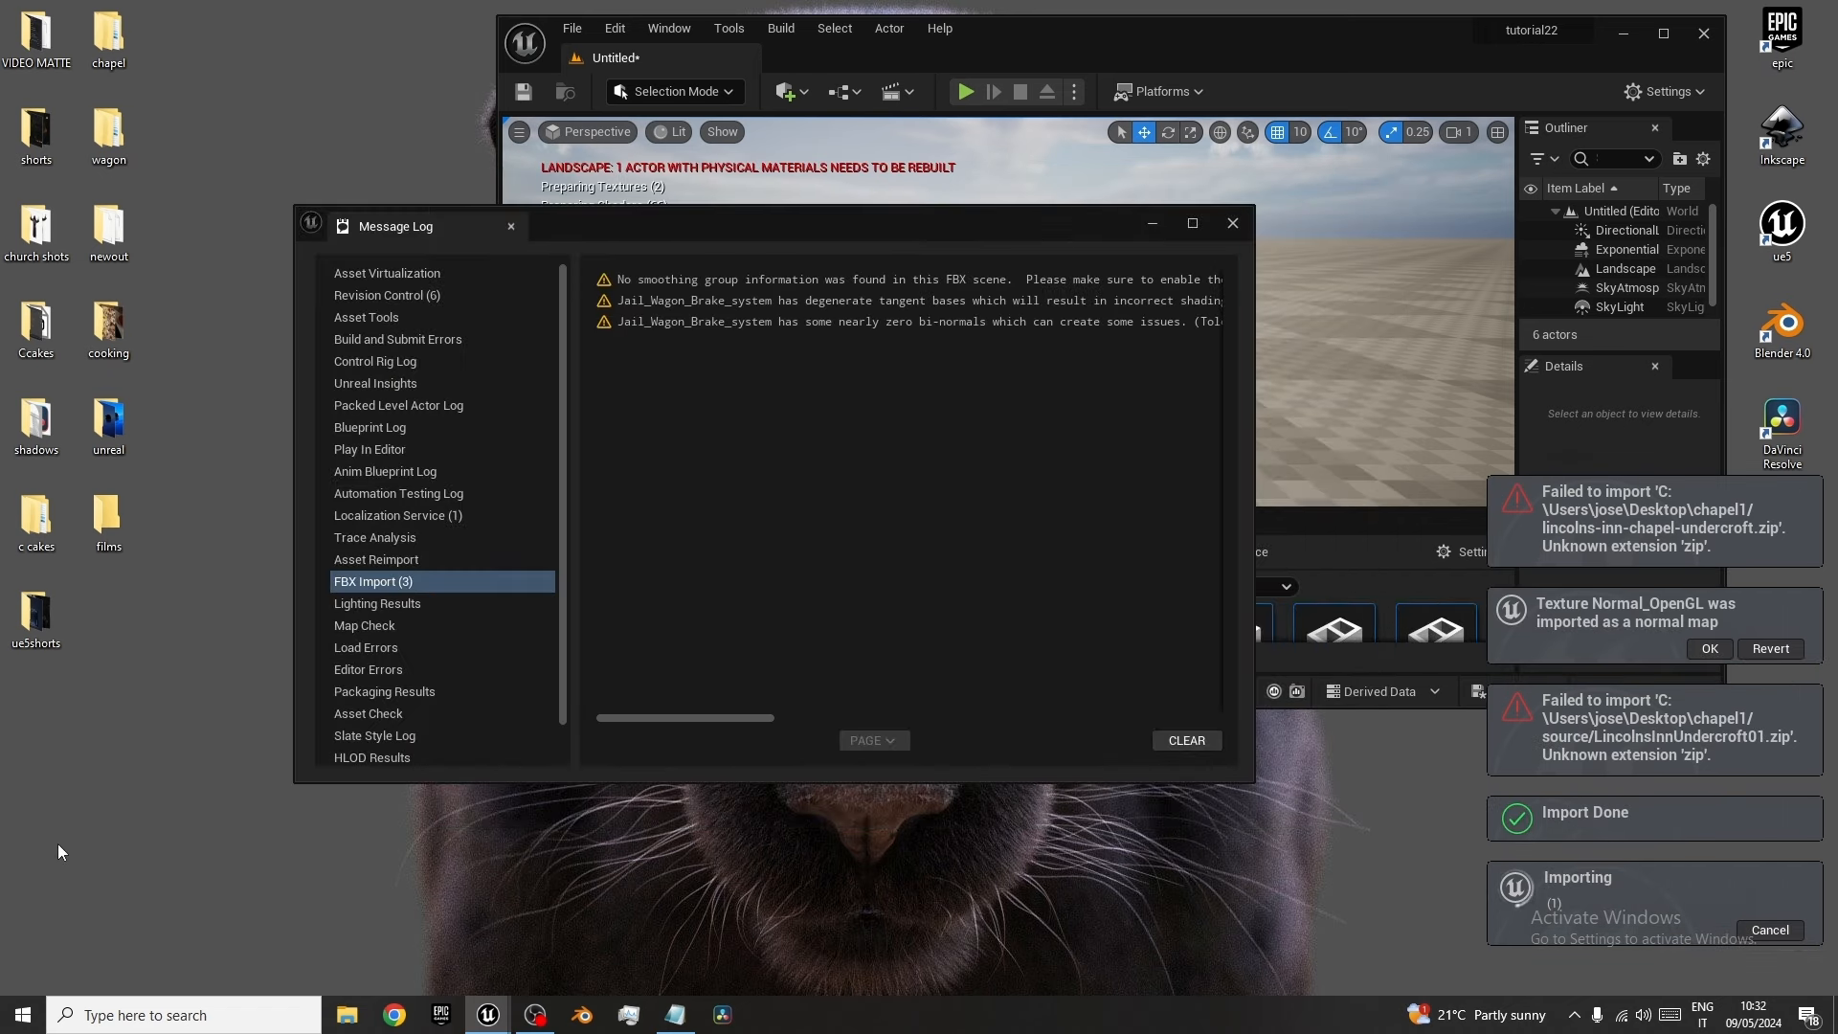
pyautogui.click(1230, 226)
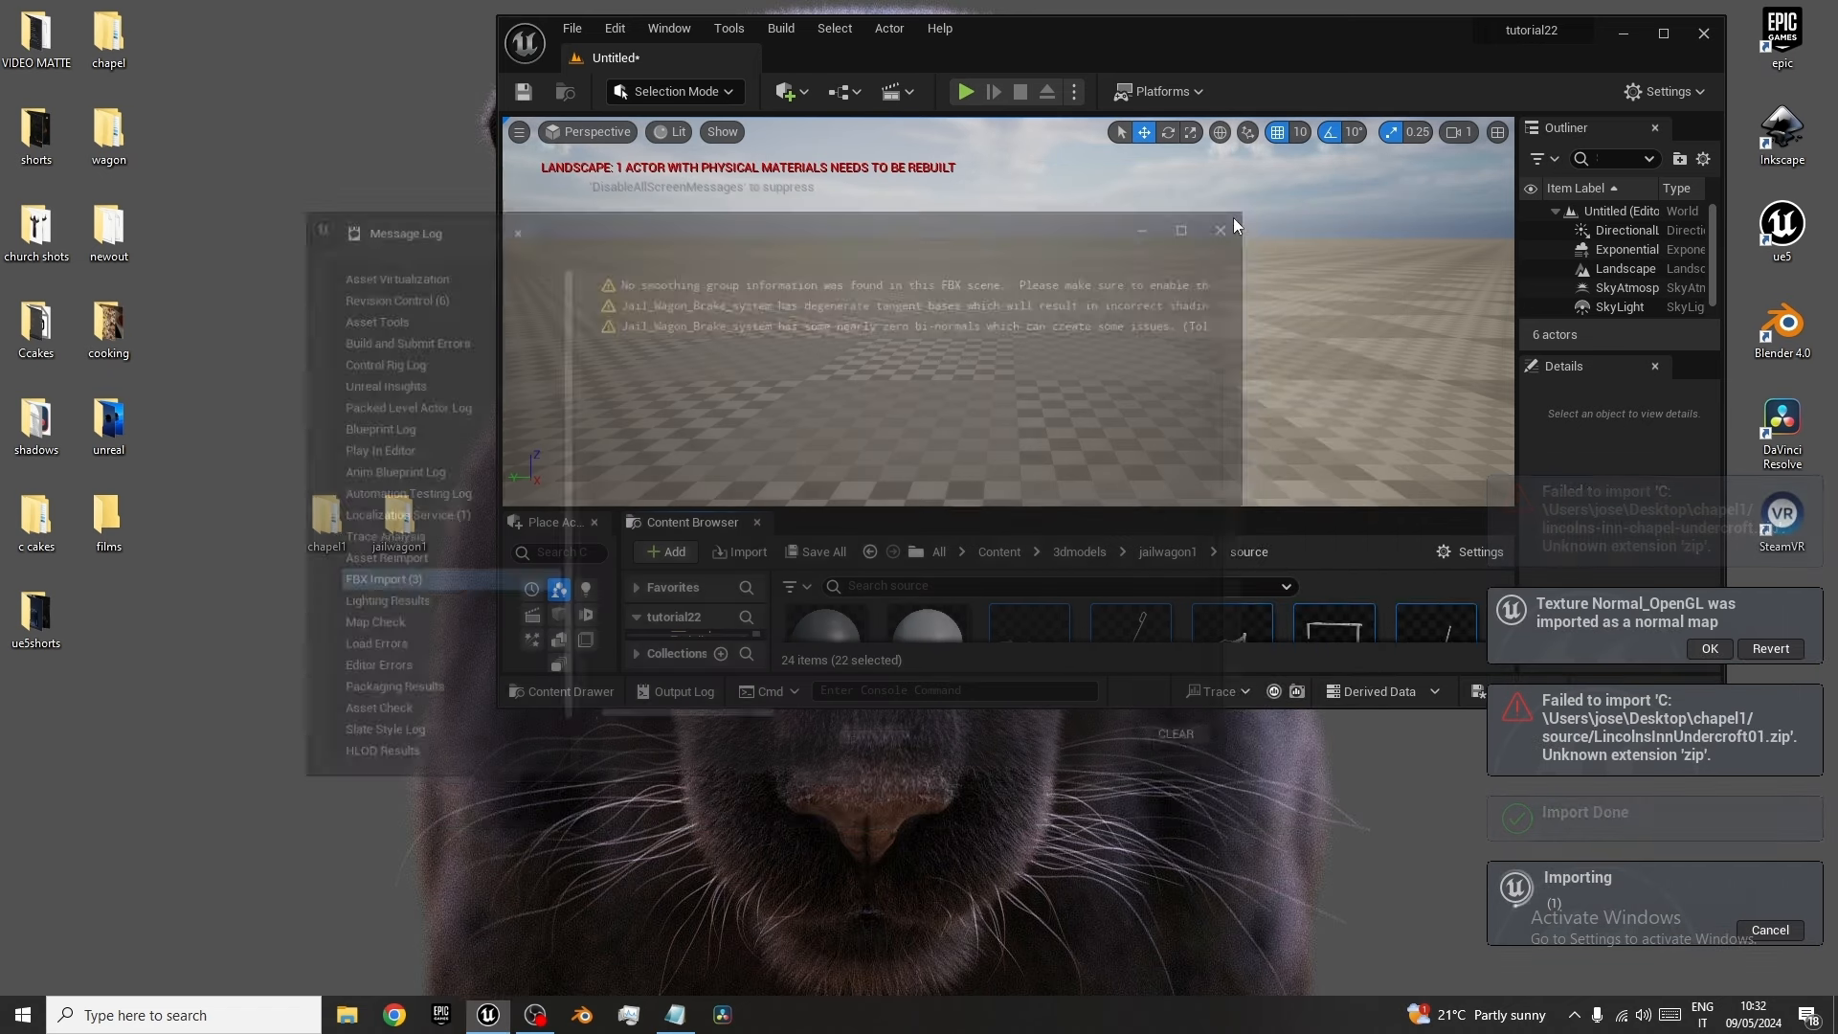
pyautogui.click(1664, 33)
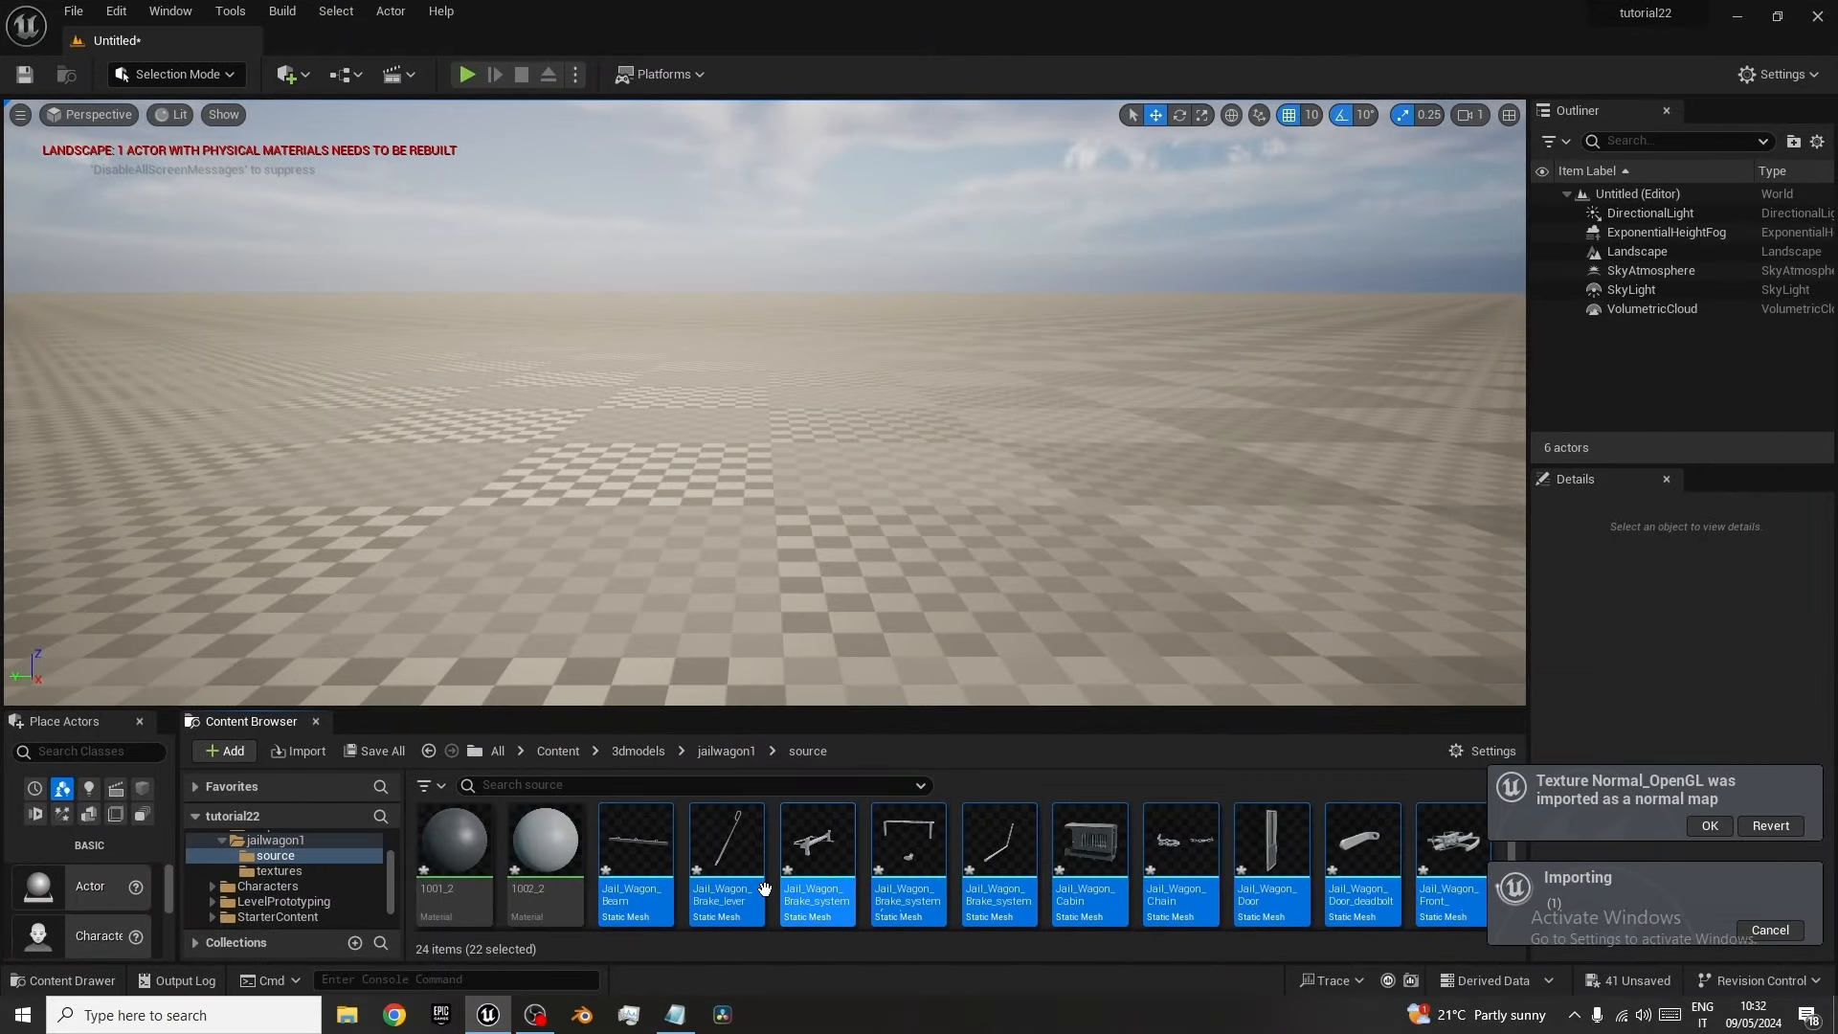
# Filter the jailwagon1 source folder to Static Mesh assets only and check the listed wagon parts.
pyautogui.moveTo(730, 893)
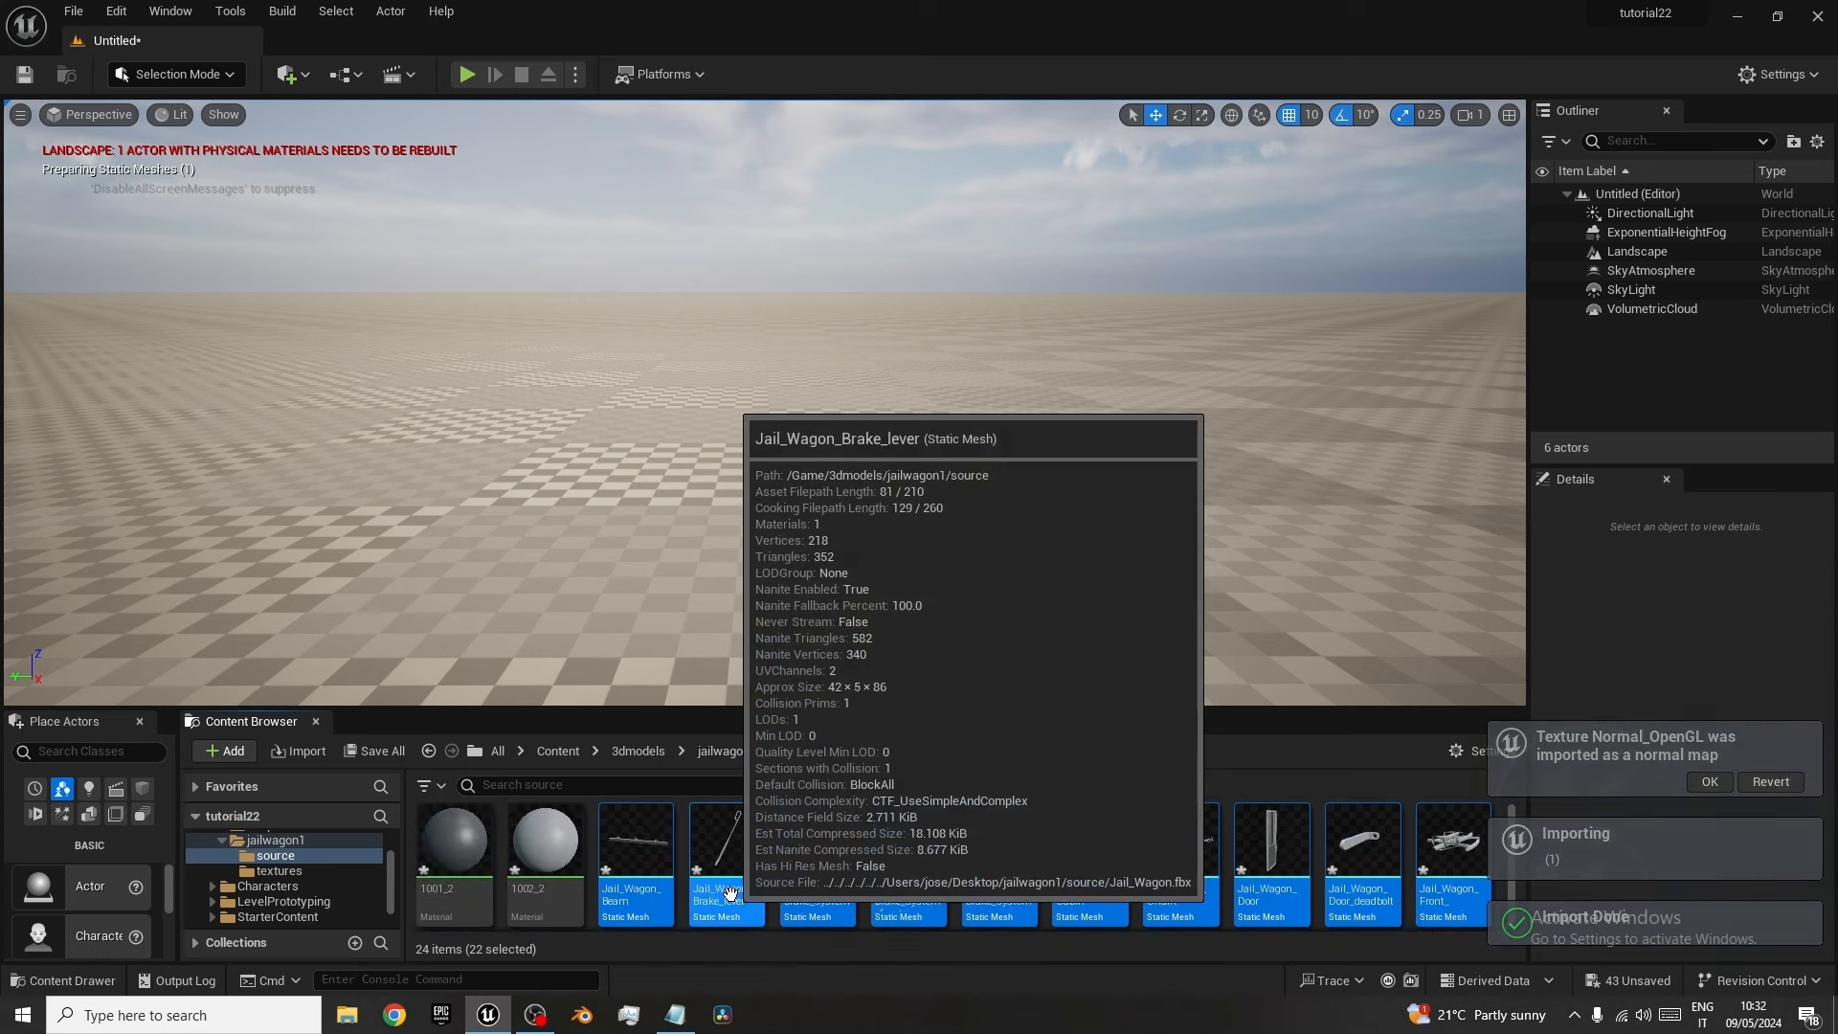
pyautogui.click(442, 791)
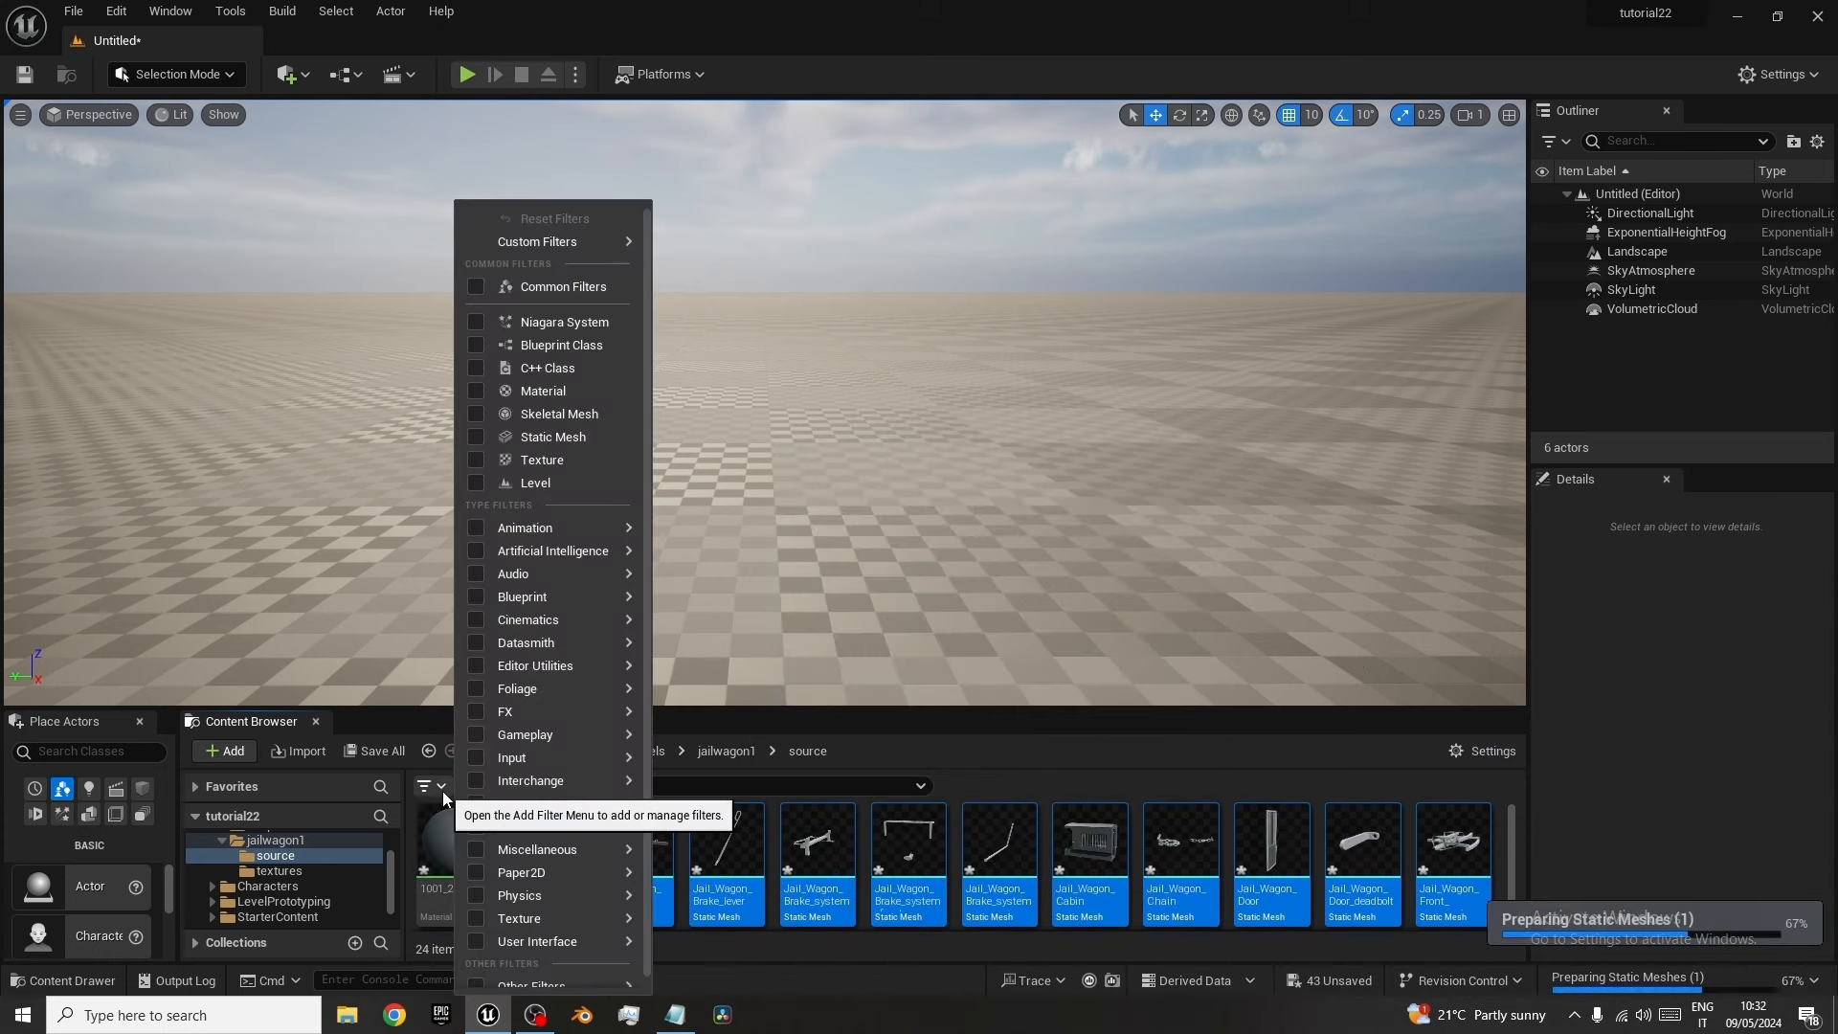
pyautogui.click(553, 438)
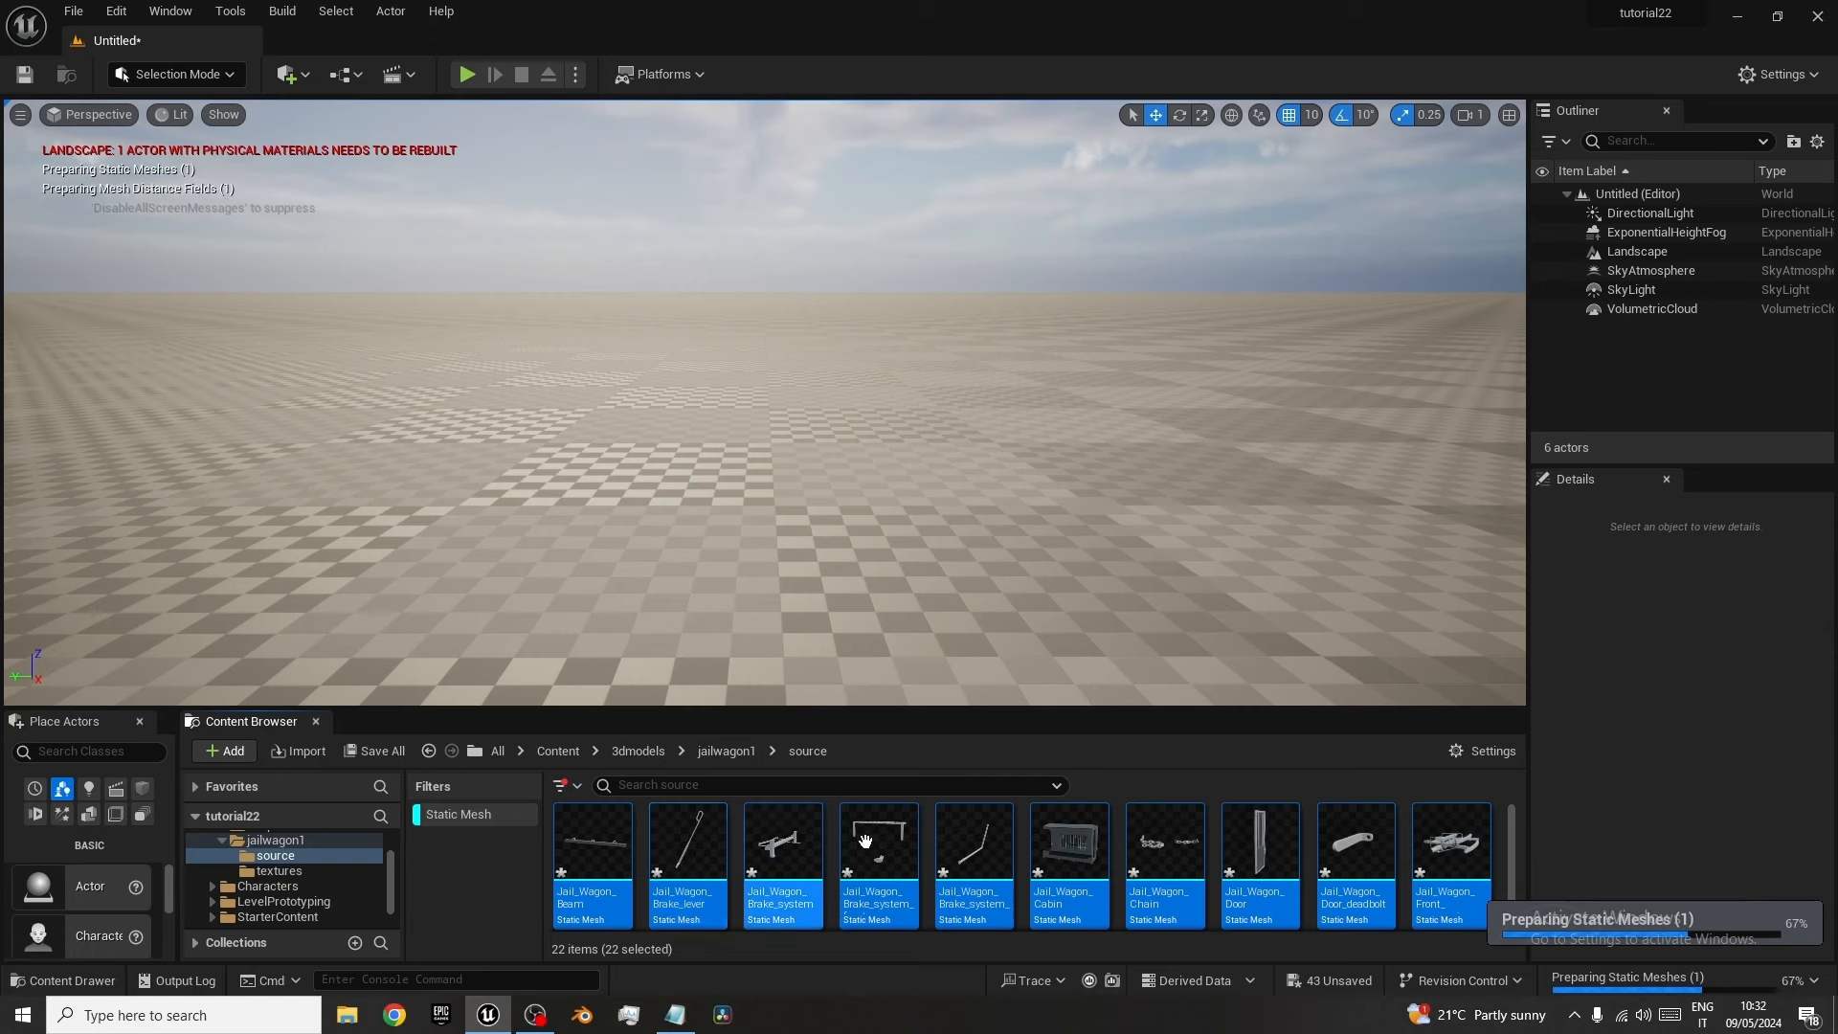
pyautogui.scroll(-2, 995, 890)
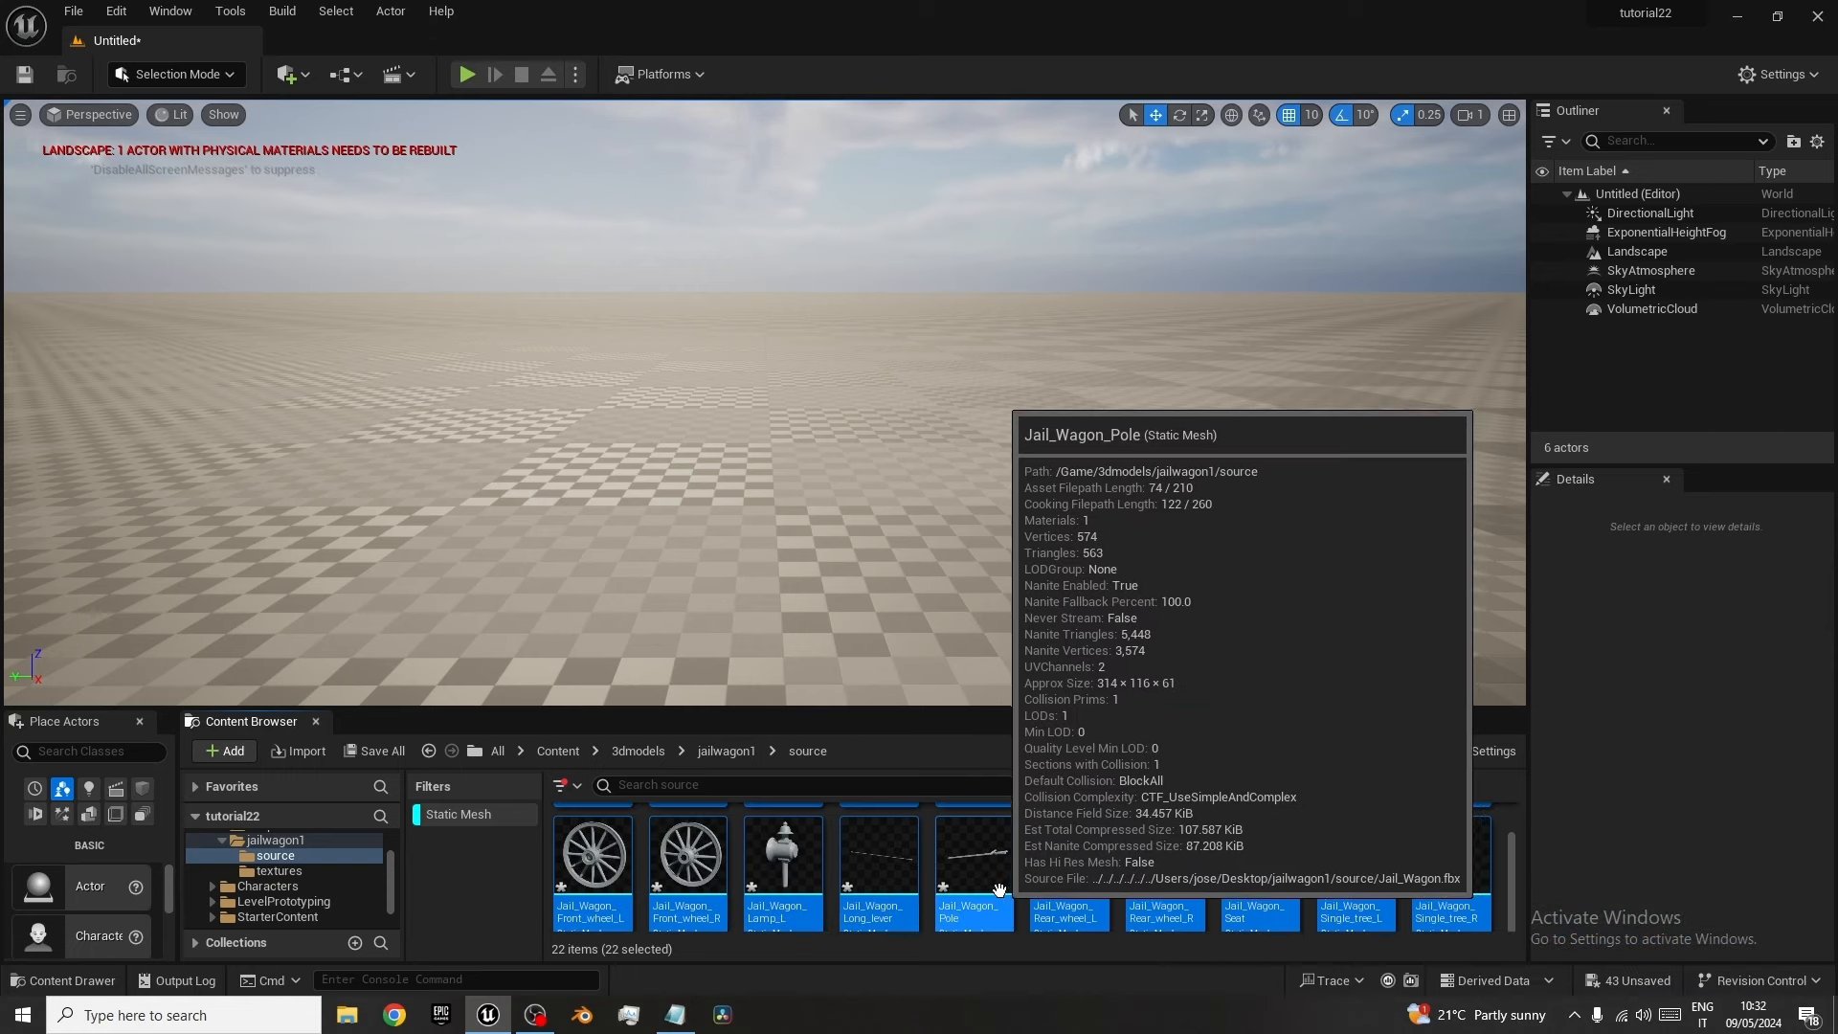
pyautogui.scroll(2, 648, 852)
pyautogui.click(492, 816)
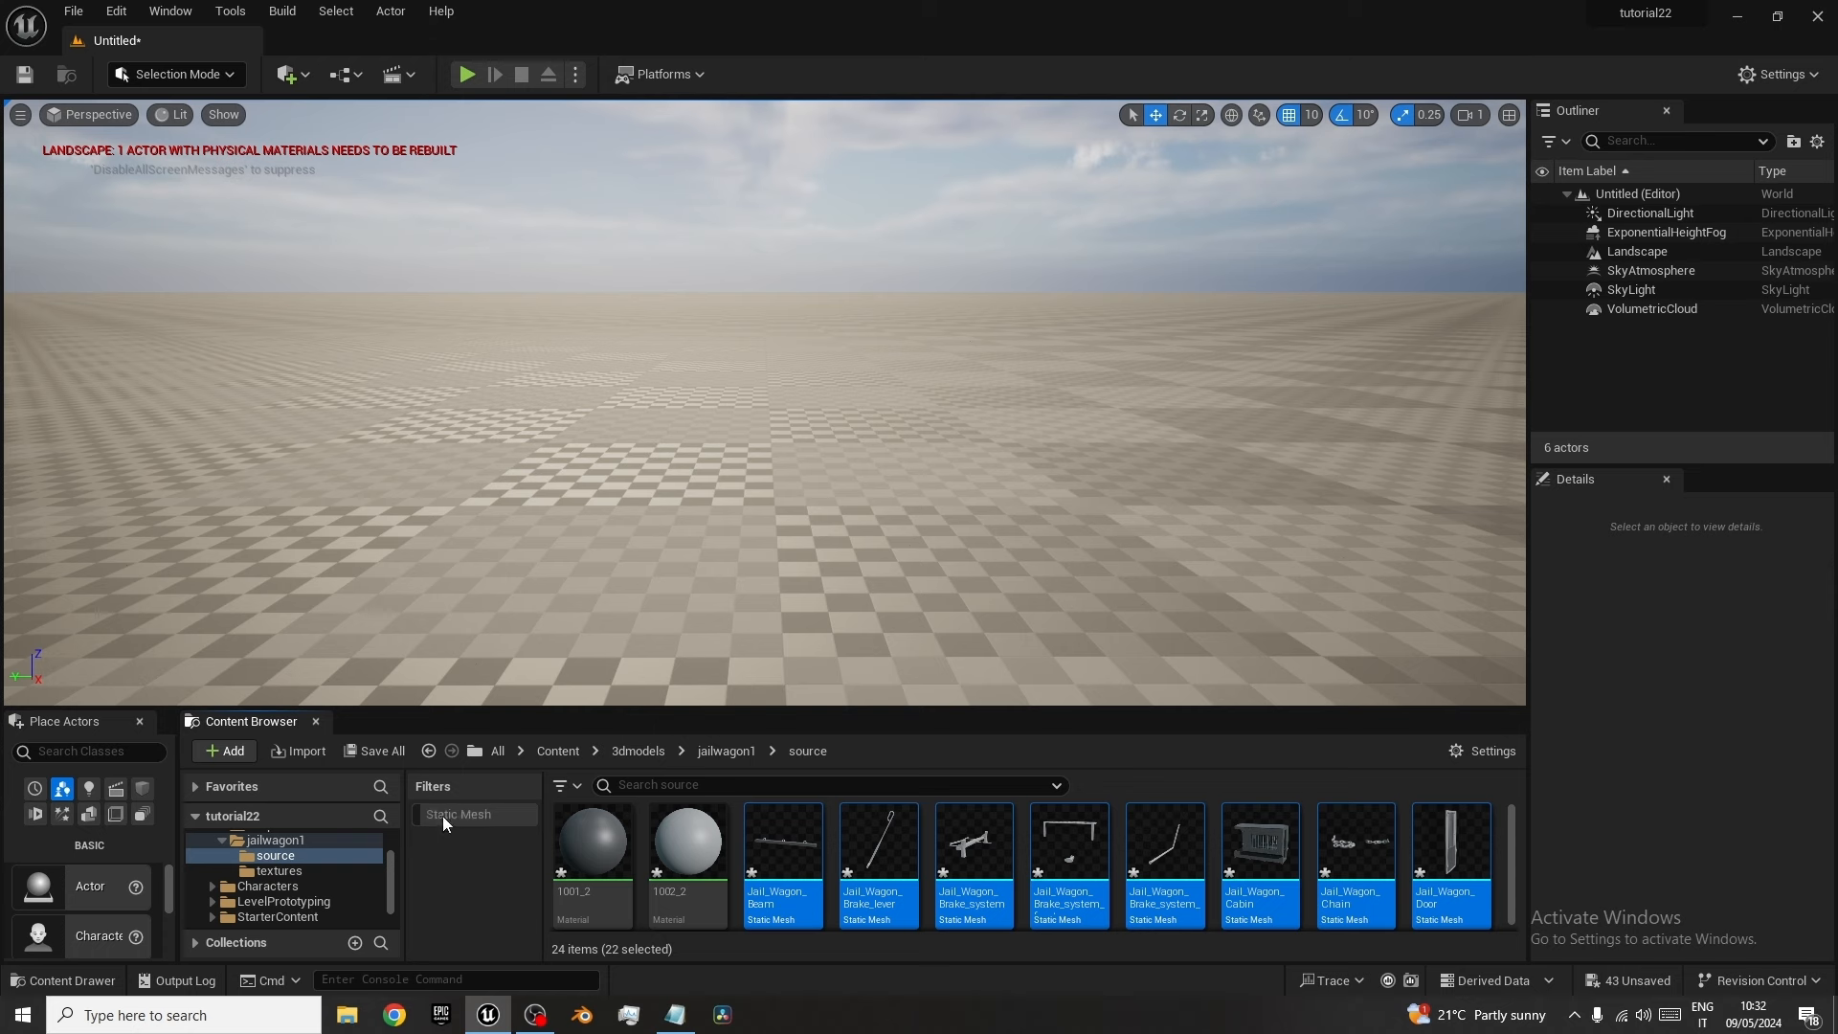
pyautogui.click(468, 816)
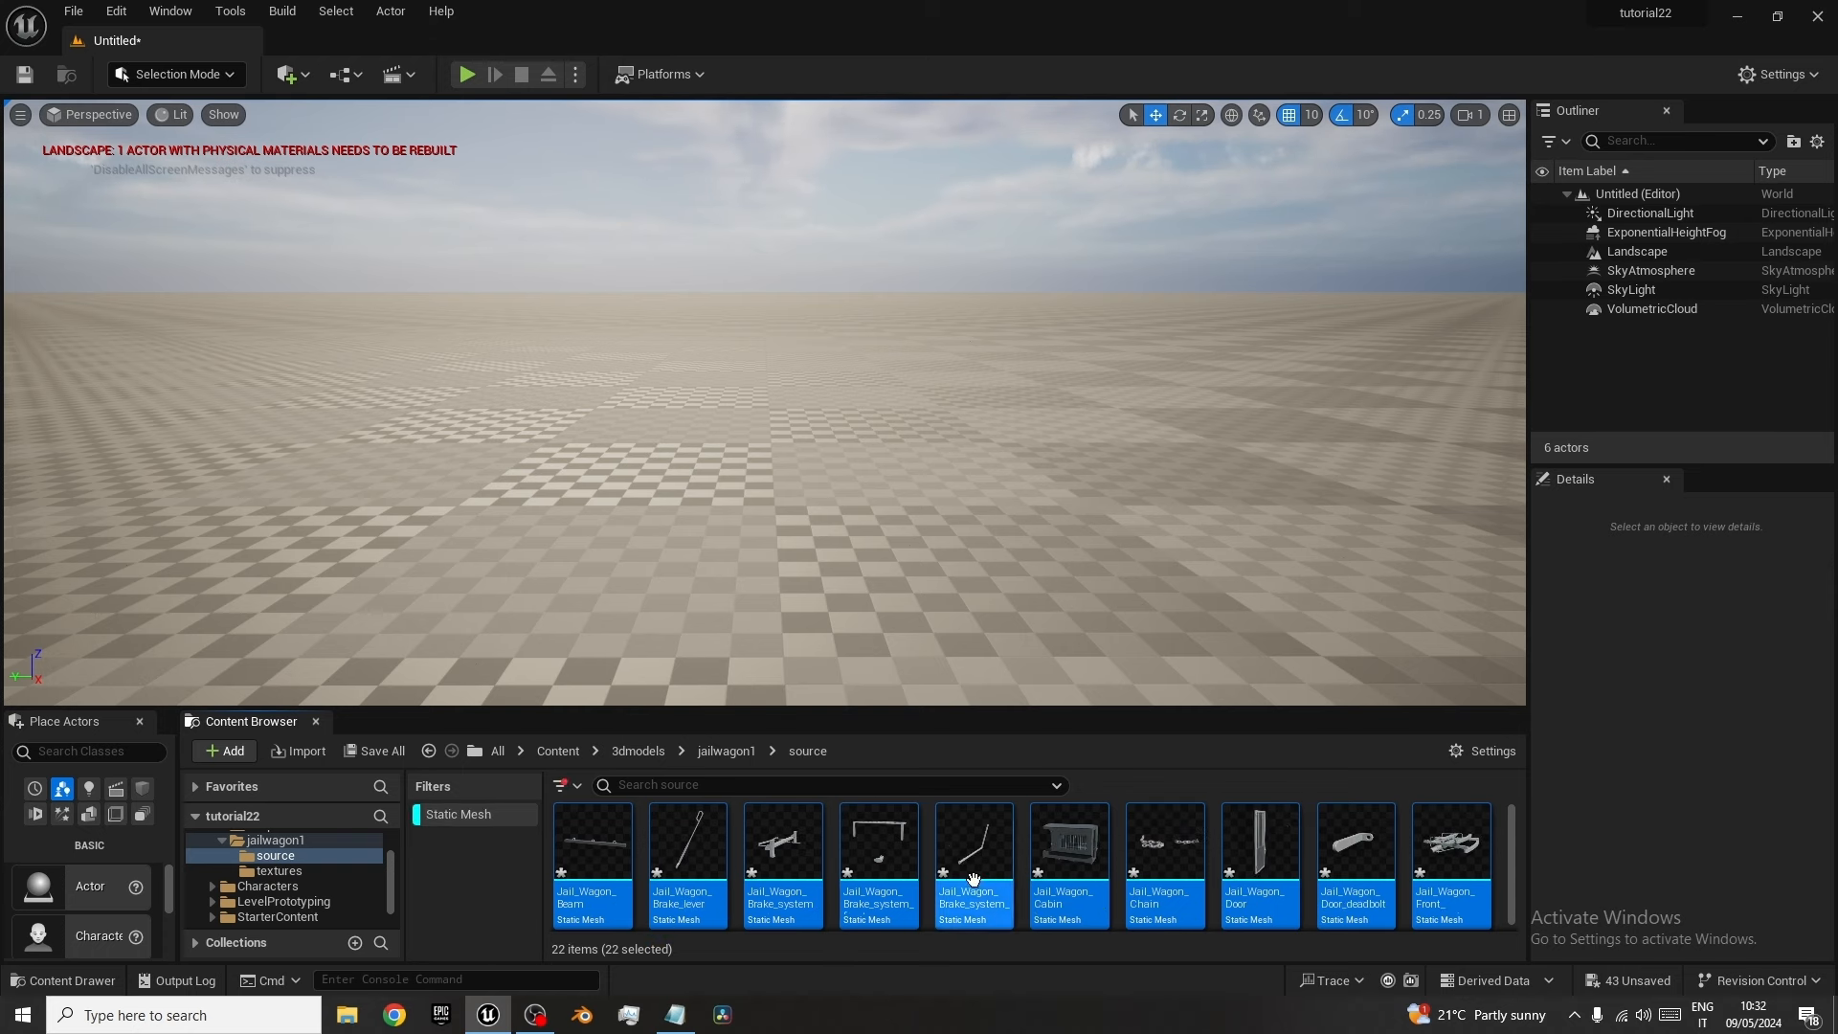
pyautogui.scroll(-3, 989, 850)
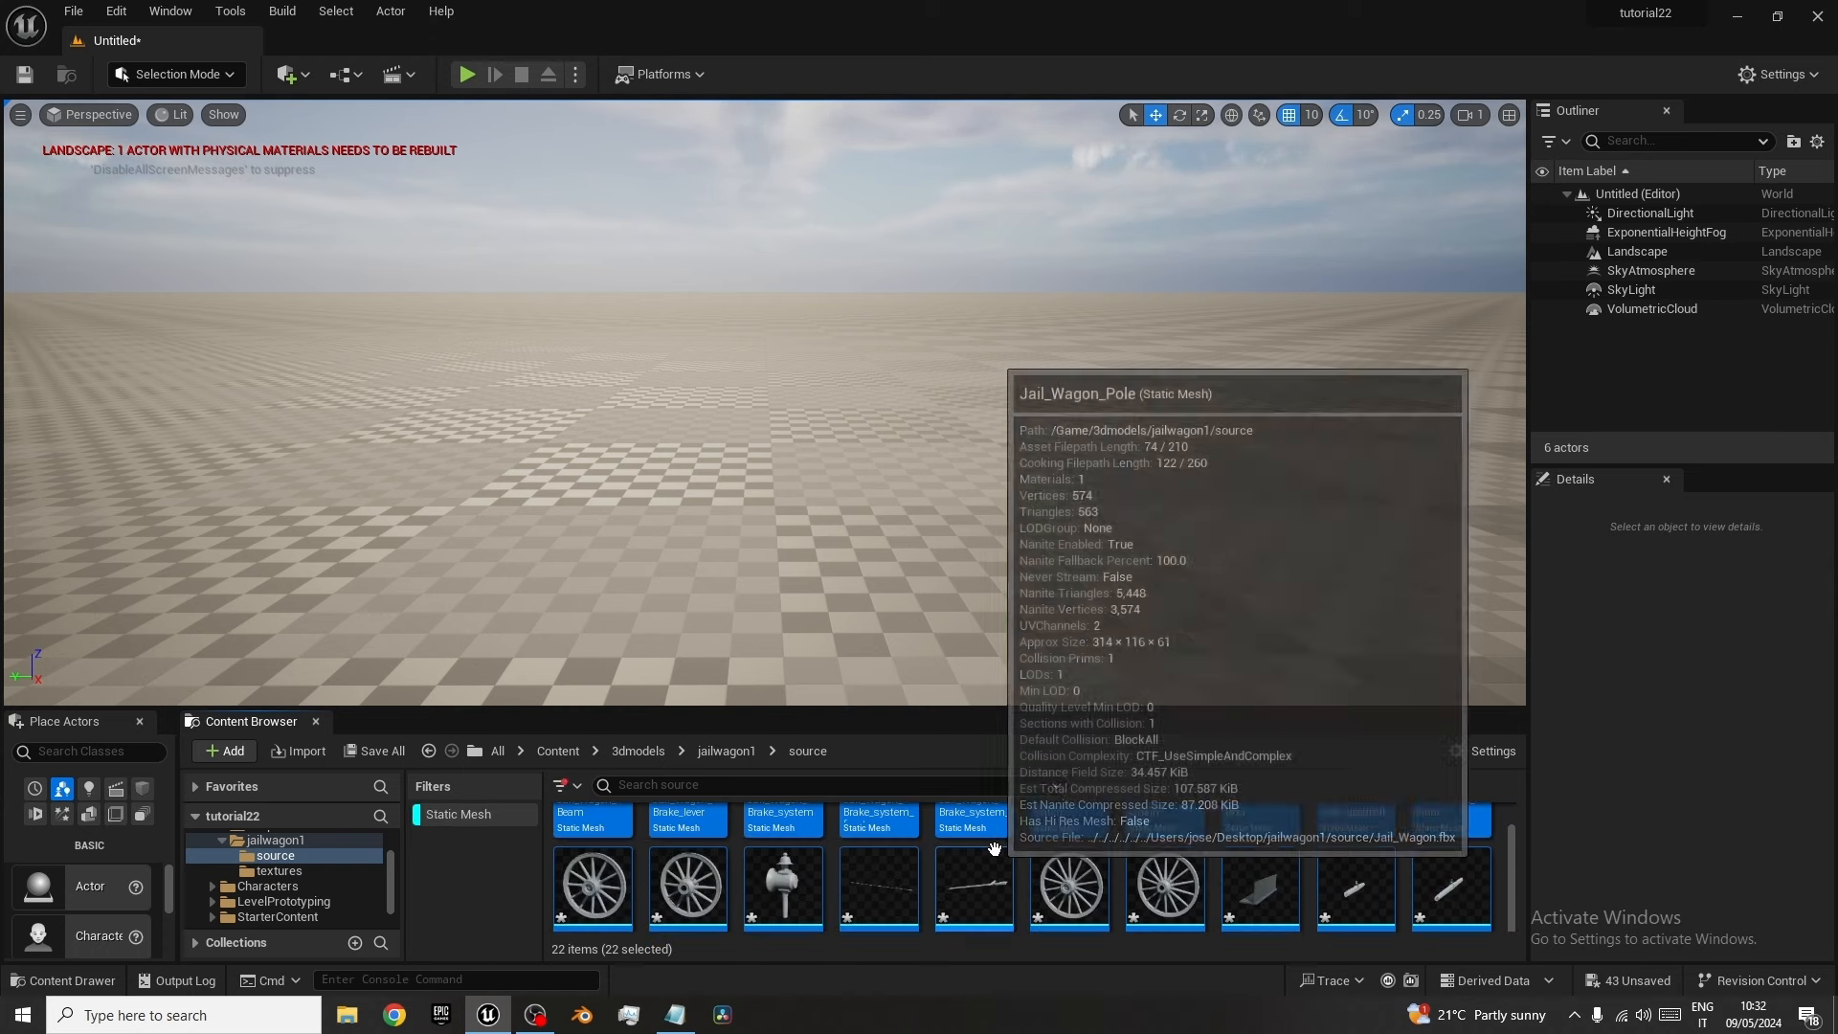
pyautogui.scroll(3, 989, 850)
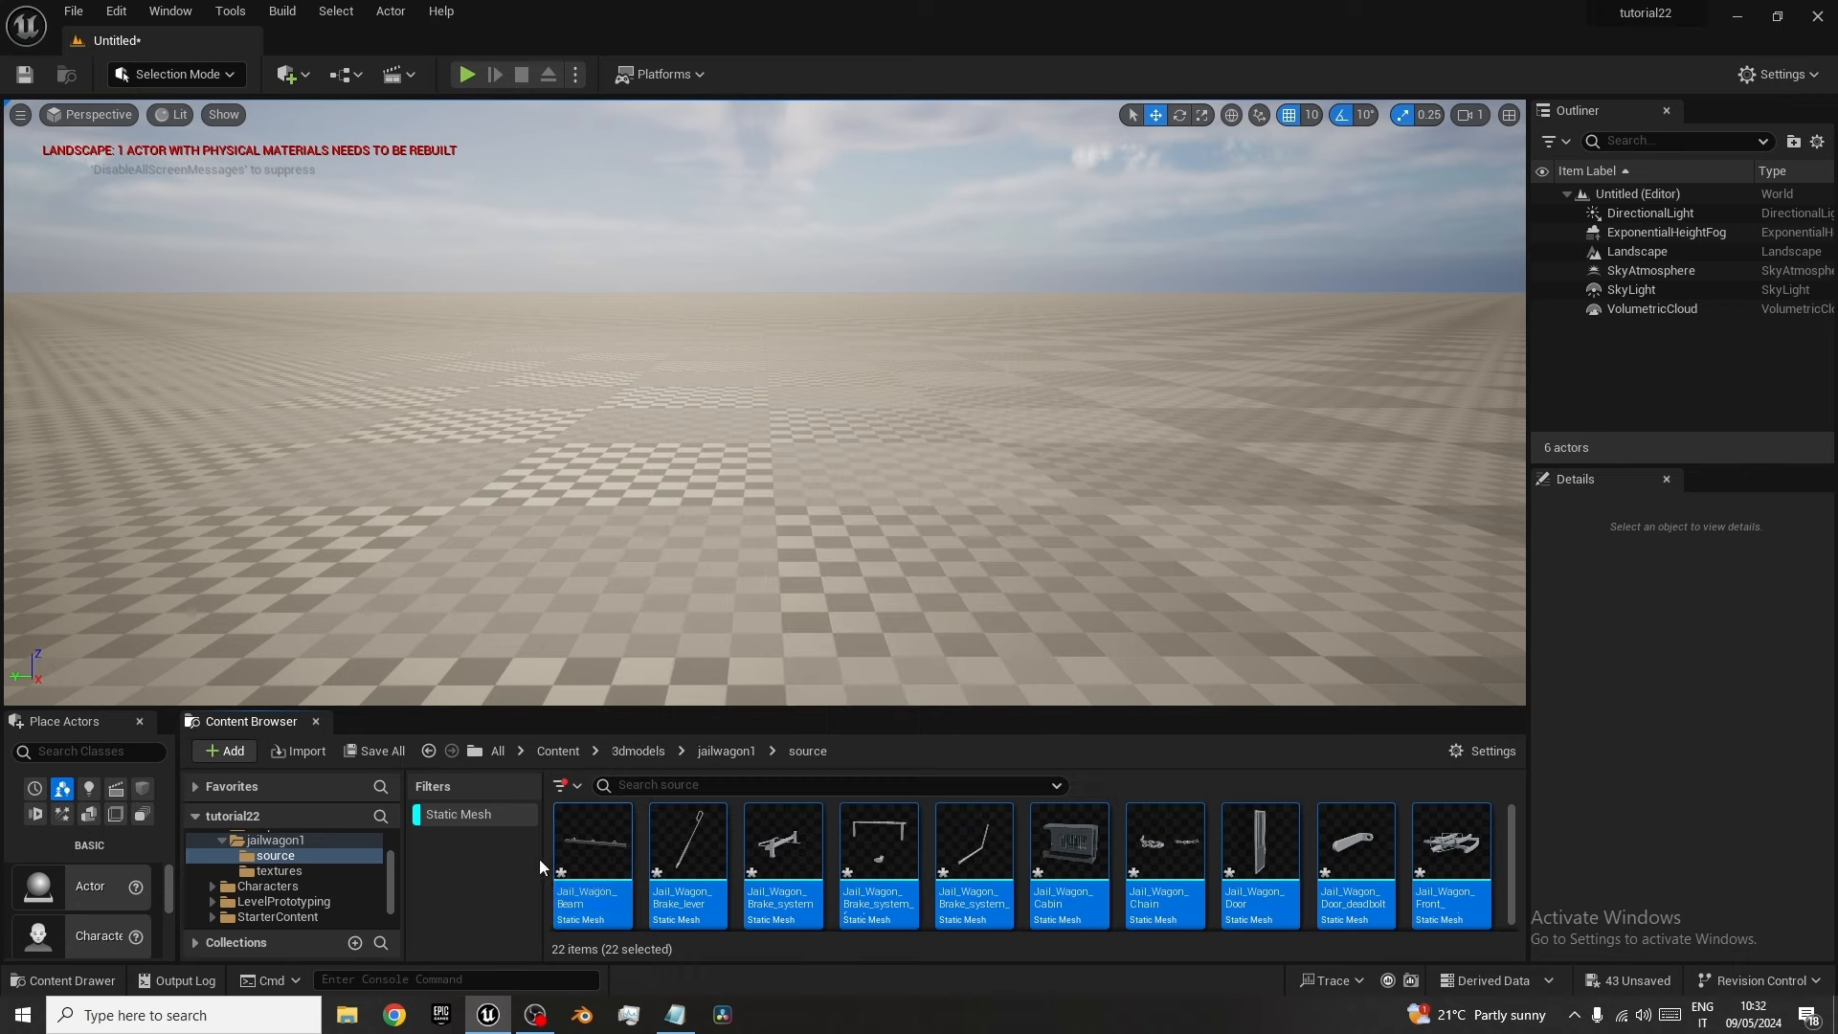
# Place all the selected jail wagon meshes together on the landscape and group them.
pyautogui.moveTo(593, 866); pyautogui.dragTo(770, 414)
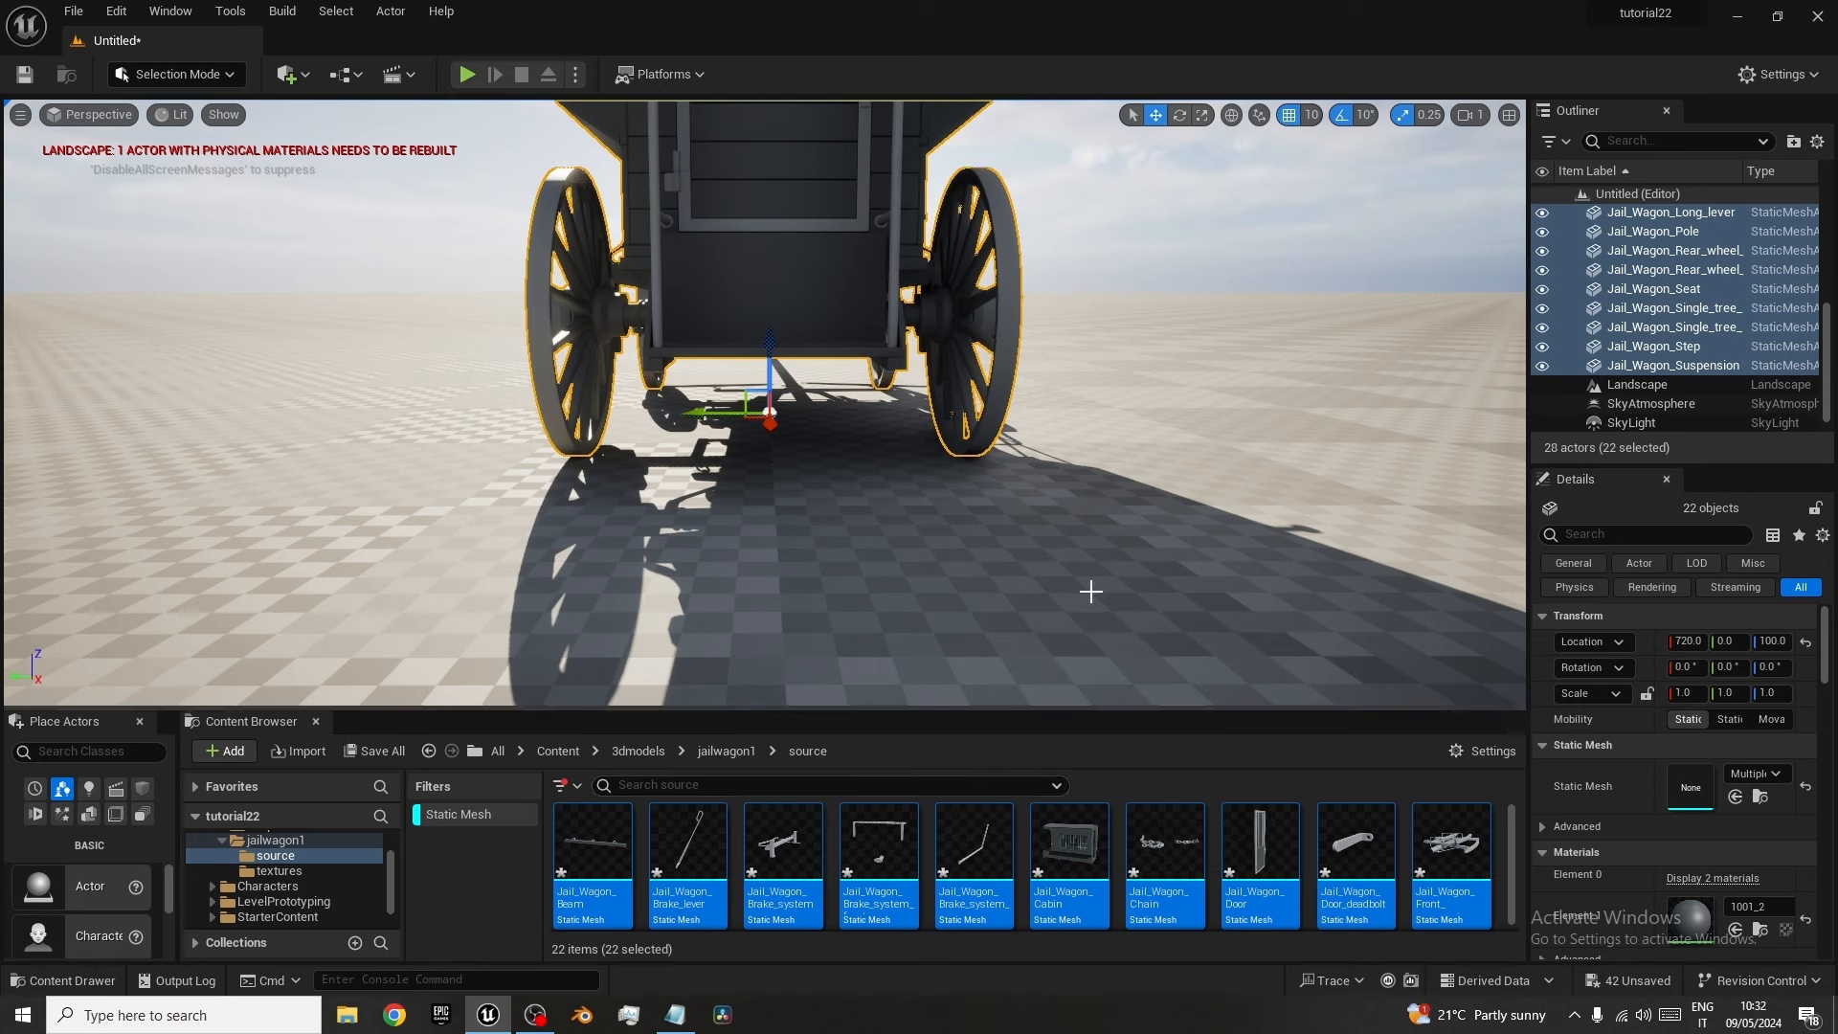
pyautogui.rightClick(703, 239)
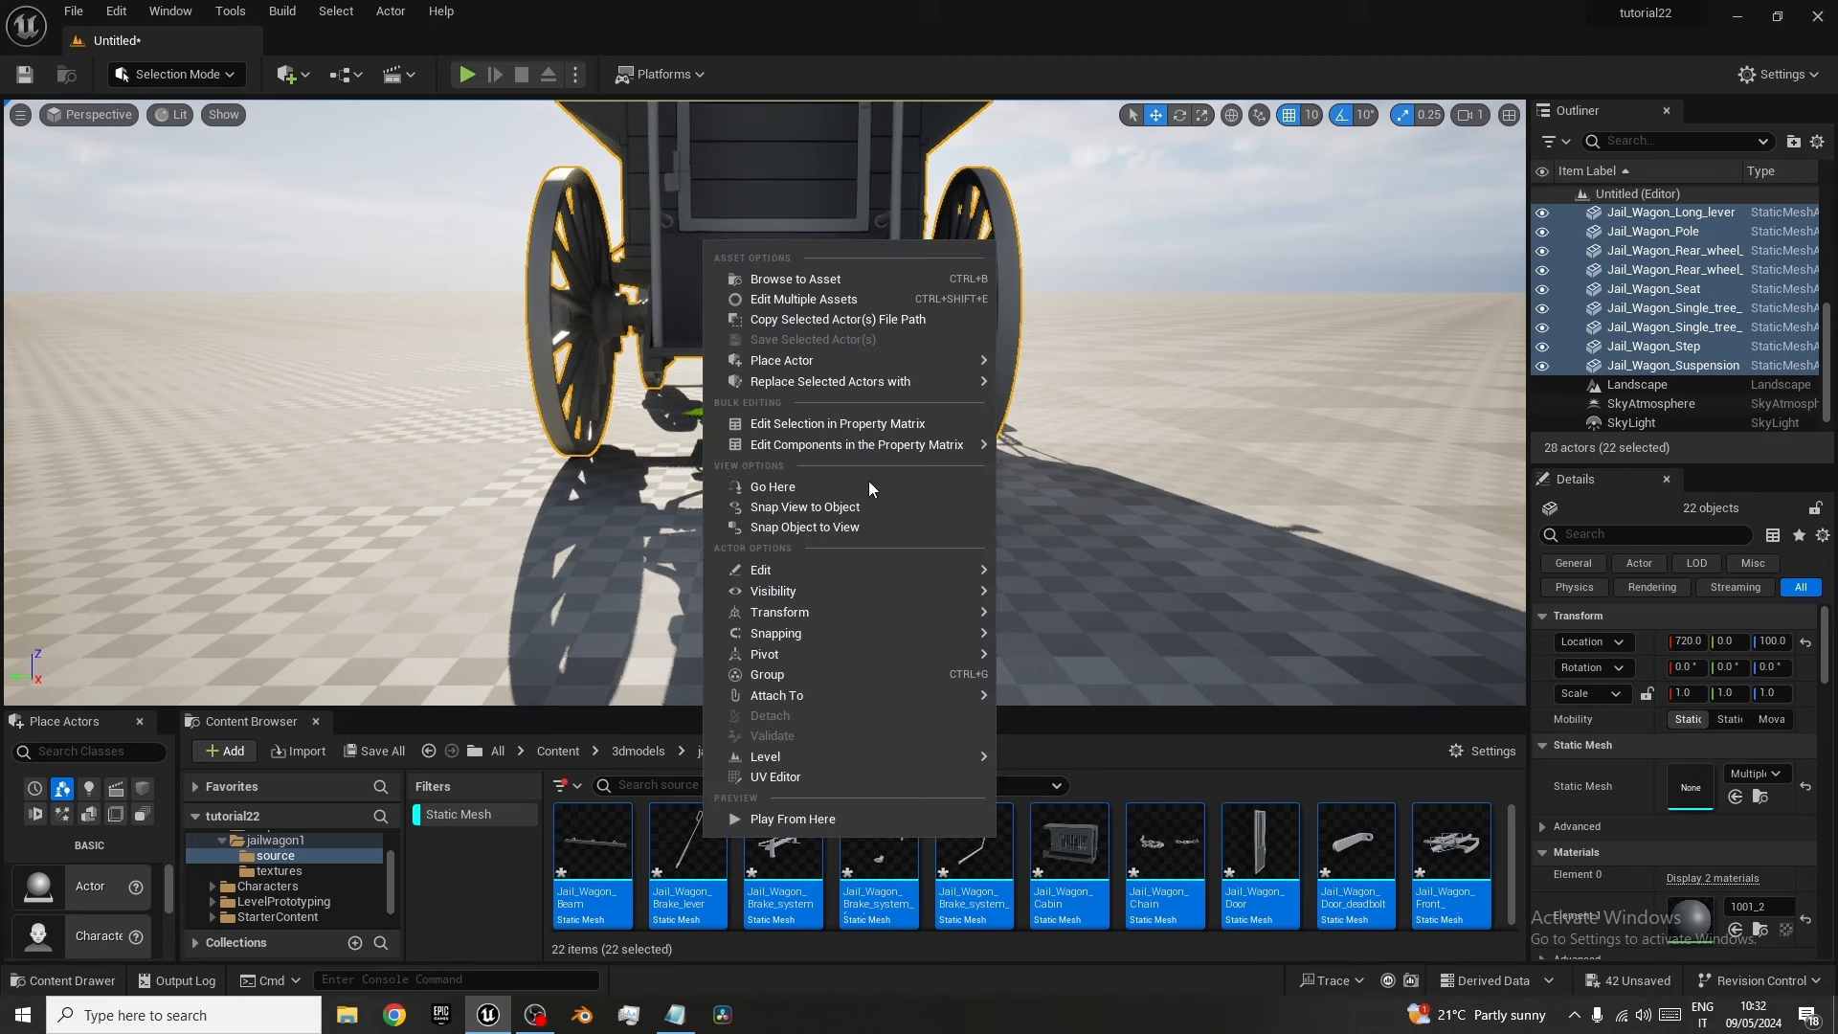
pyautogui.click(914, 676)
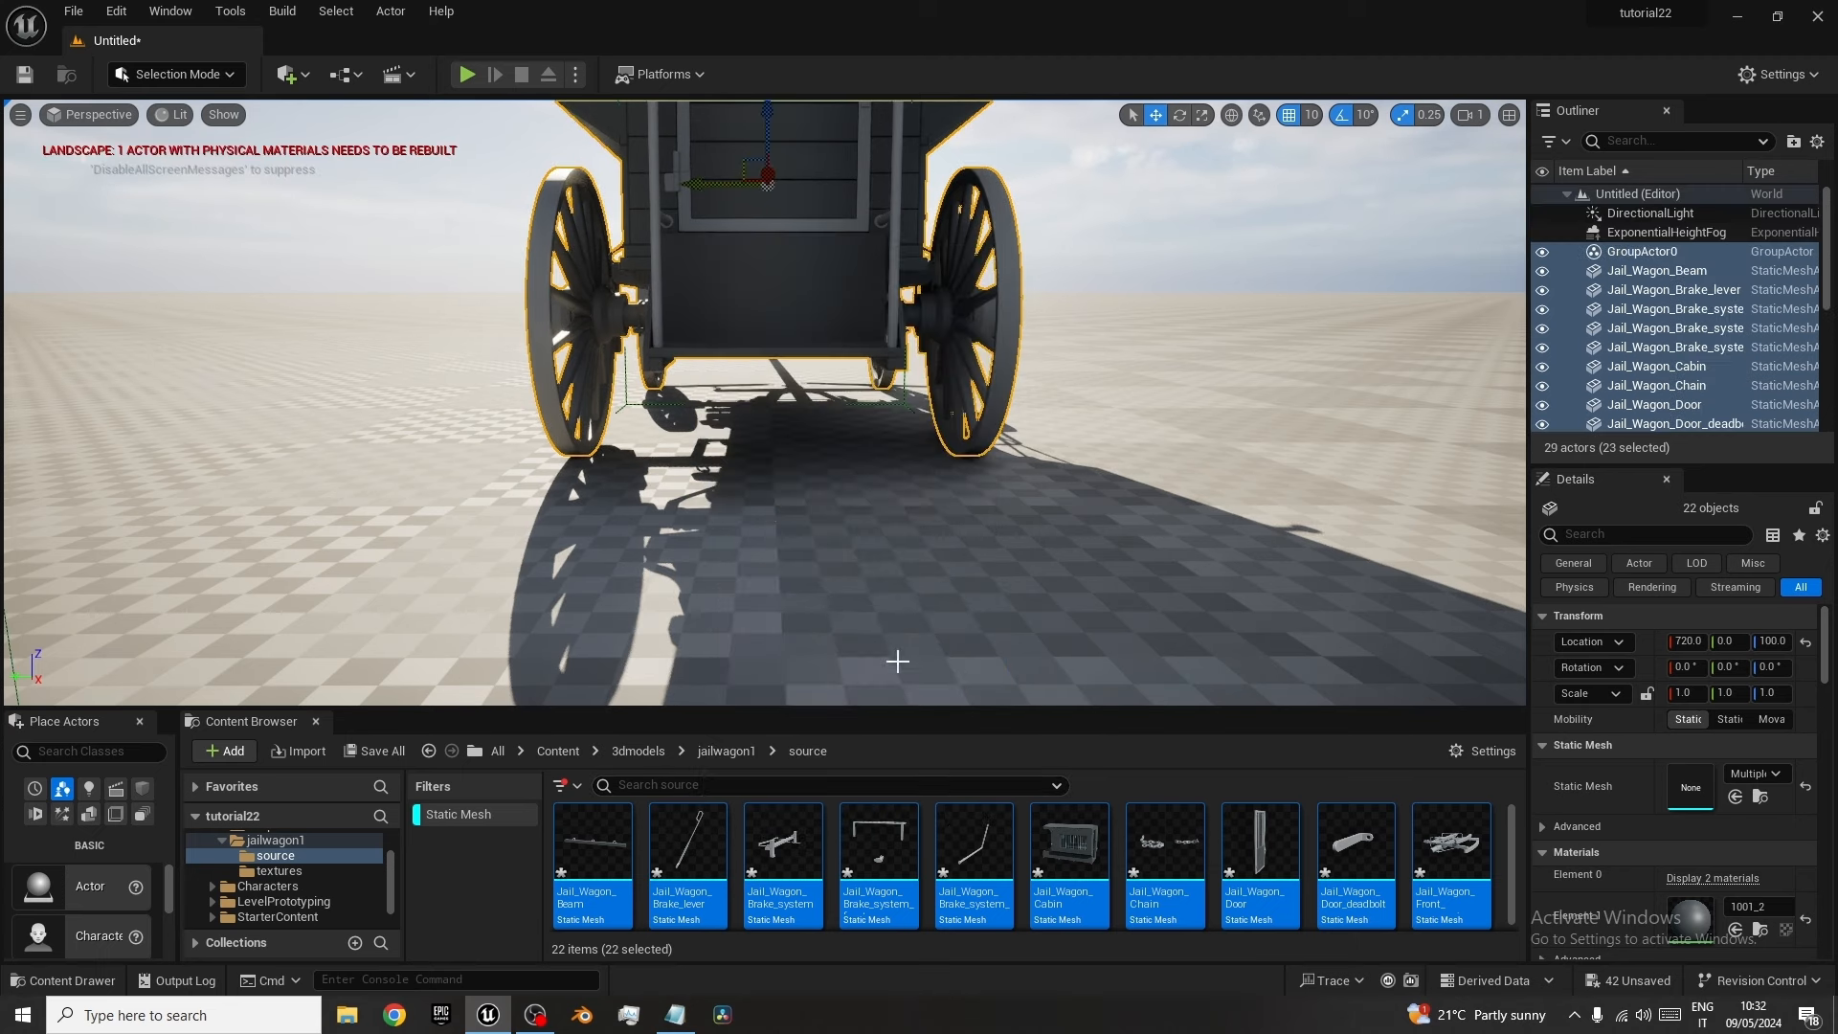
pyautogui.press('s')
pyautogui.moveTo(708, 384); pyautogui.dragTo(632, 388, button='right')
pyautogui.press('a')
pyautogui.press('d')
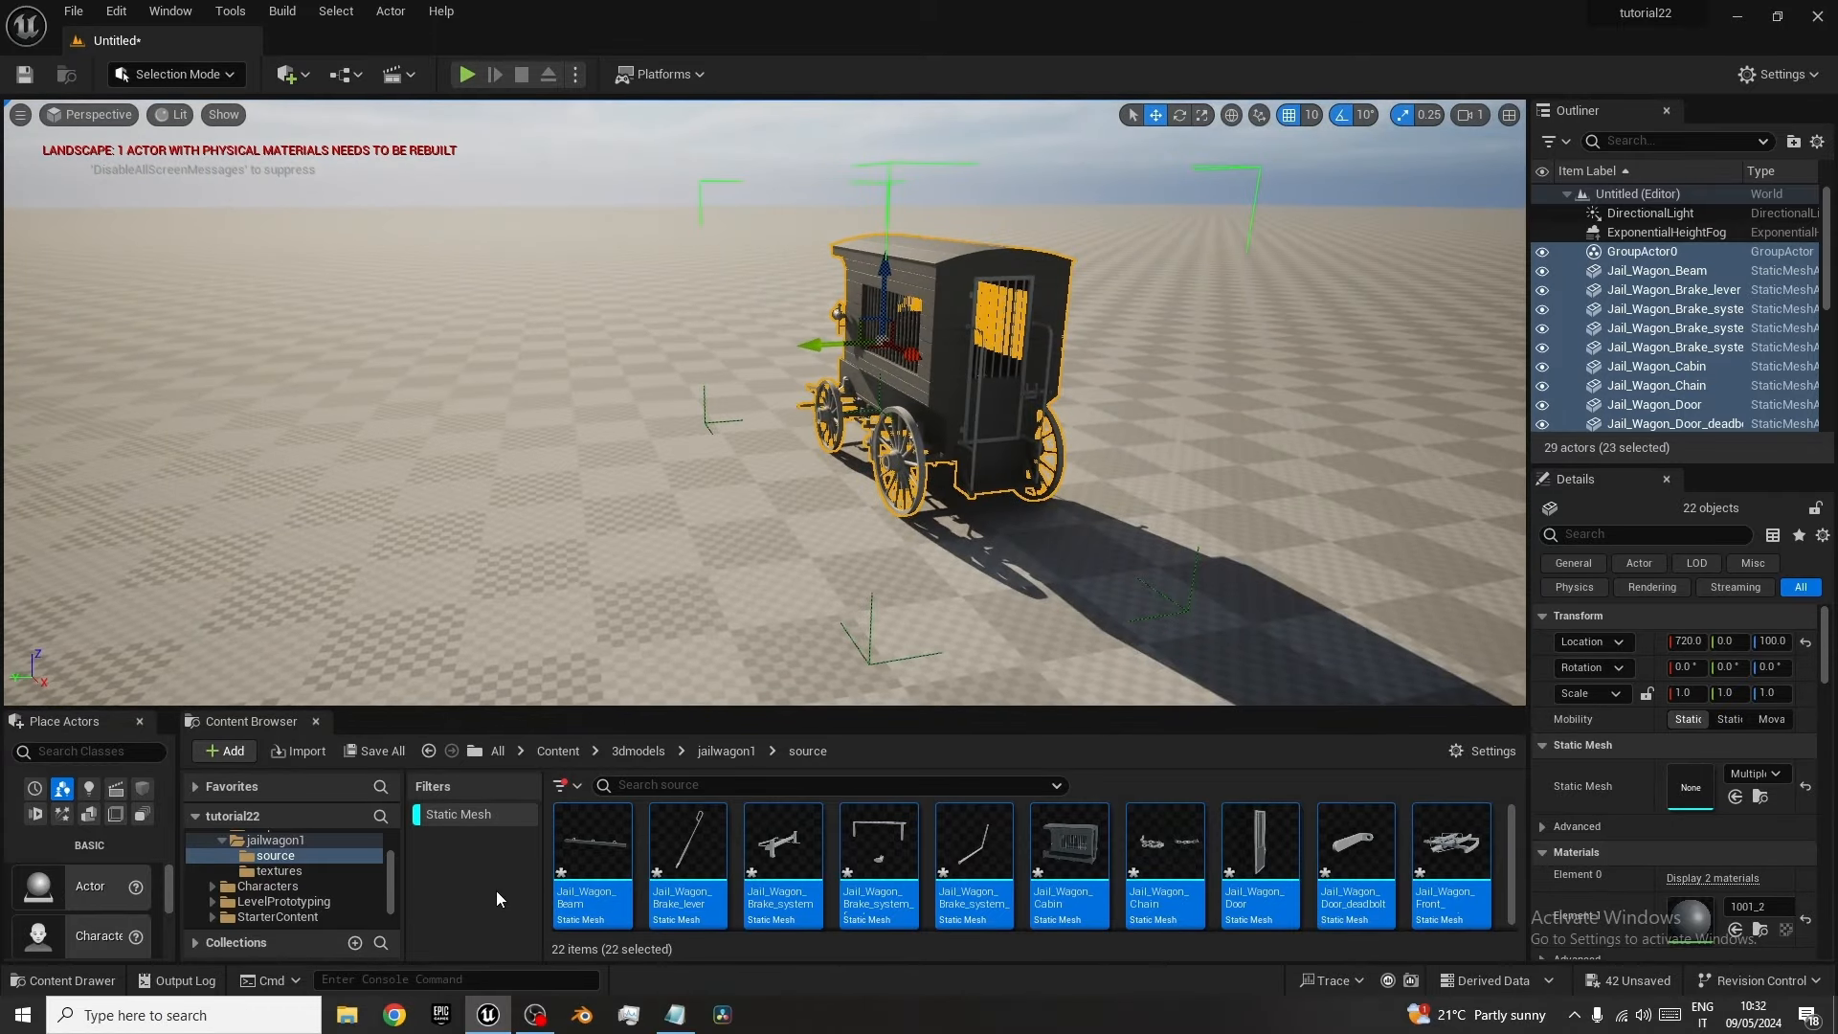
# Turn off the Static Mesh filter and place the LincolnsInnUndercroft01 mesh from chapel1's source folder beside the wagon.
pyautogui.click(634, 754)
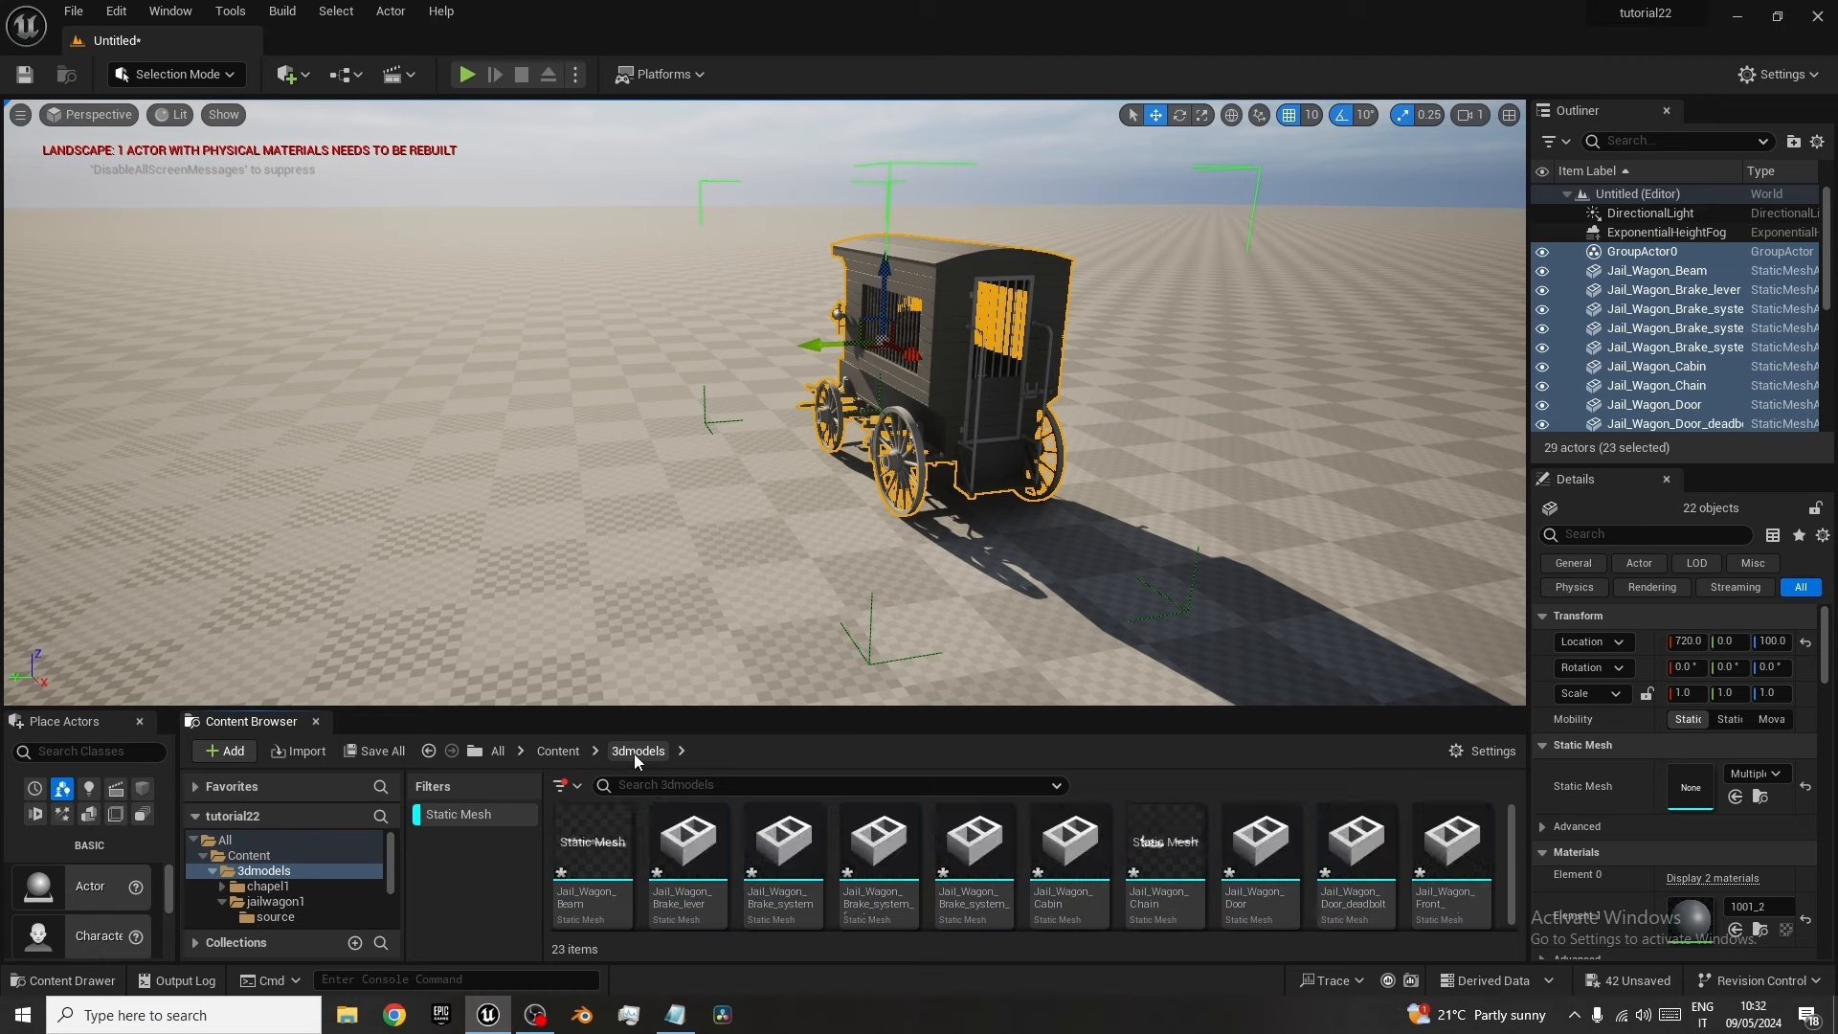
pyautogui.click(451, 815)
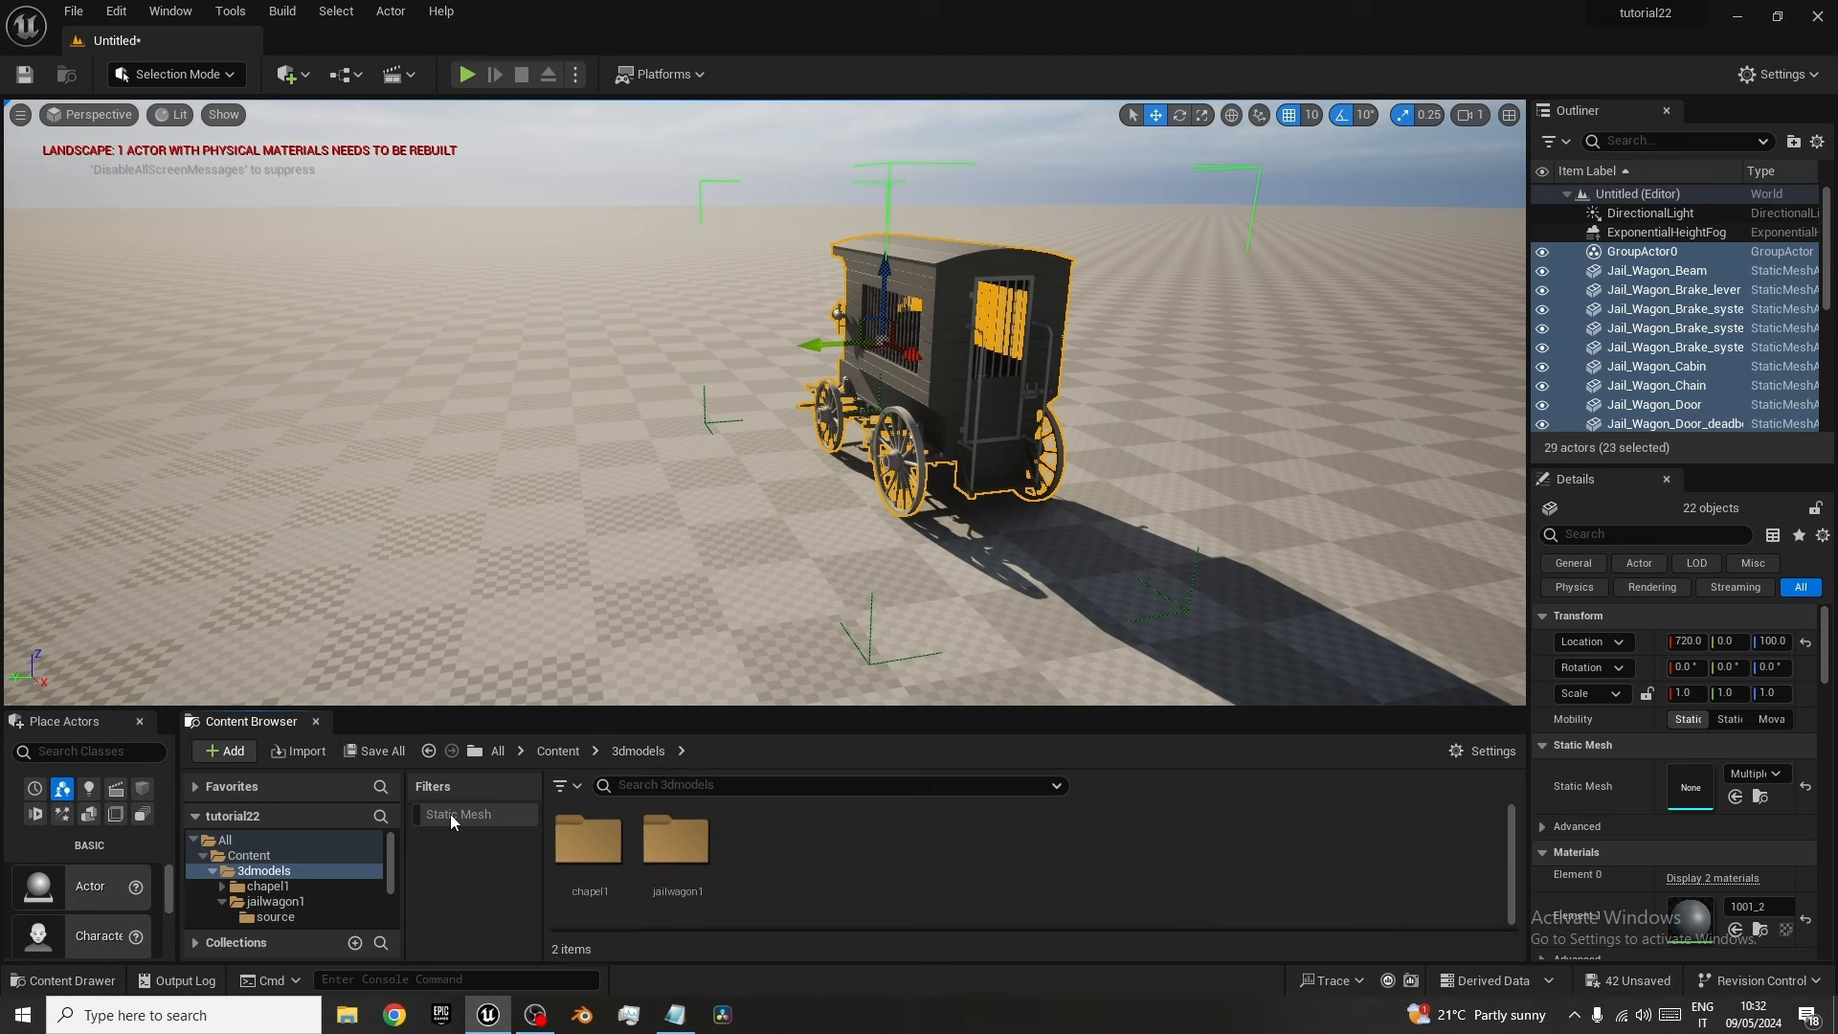
pyautogui.doubleClick(617, 862)
pyautogui.doubleClick(613, 863)
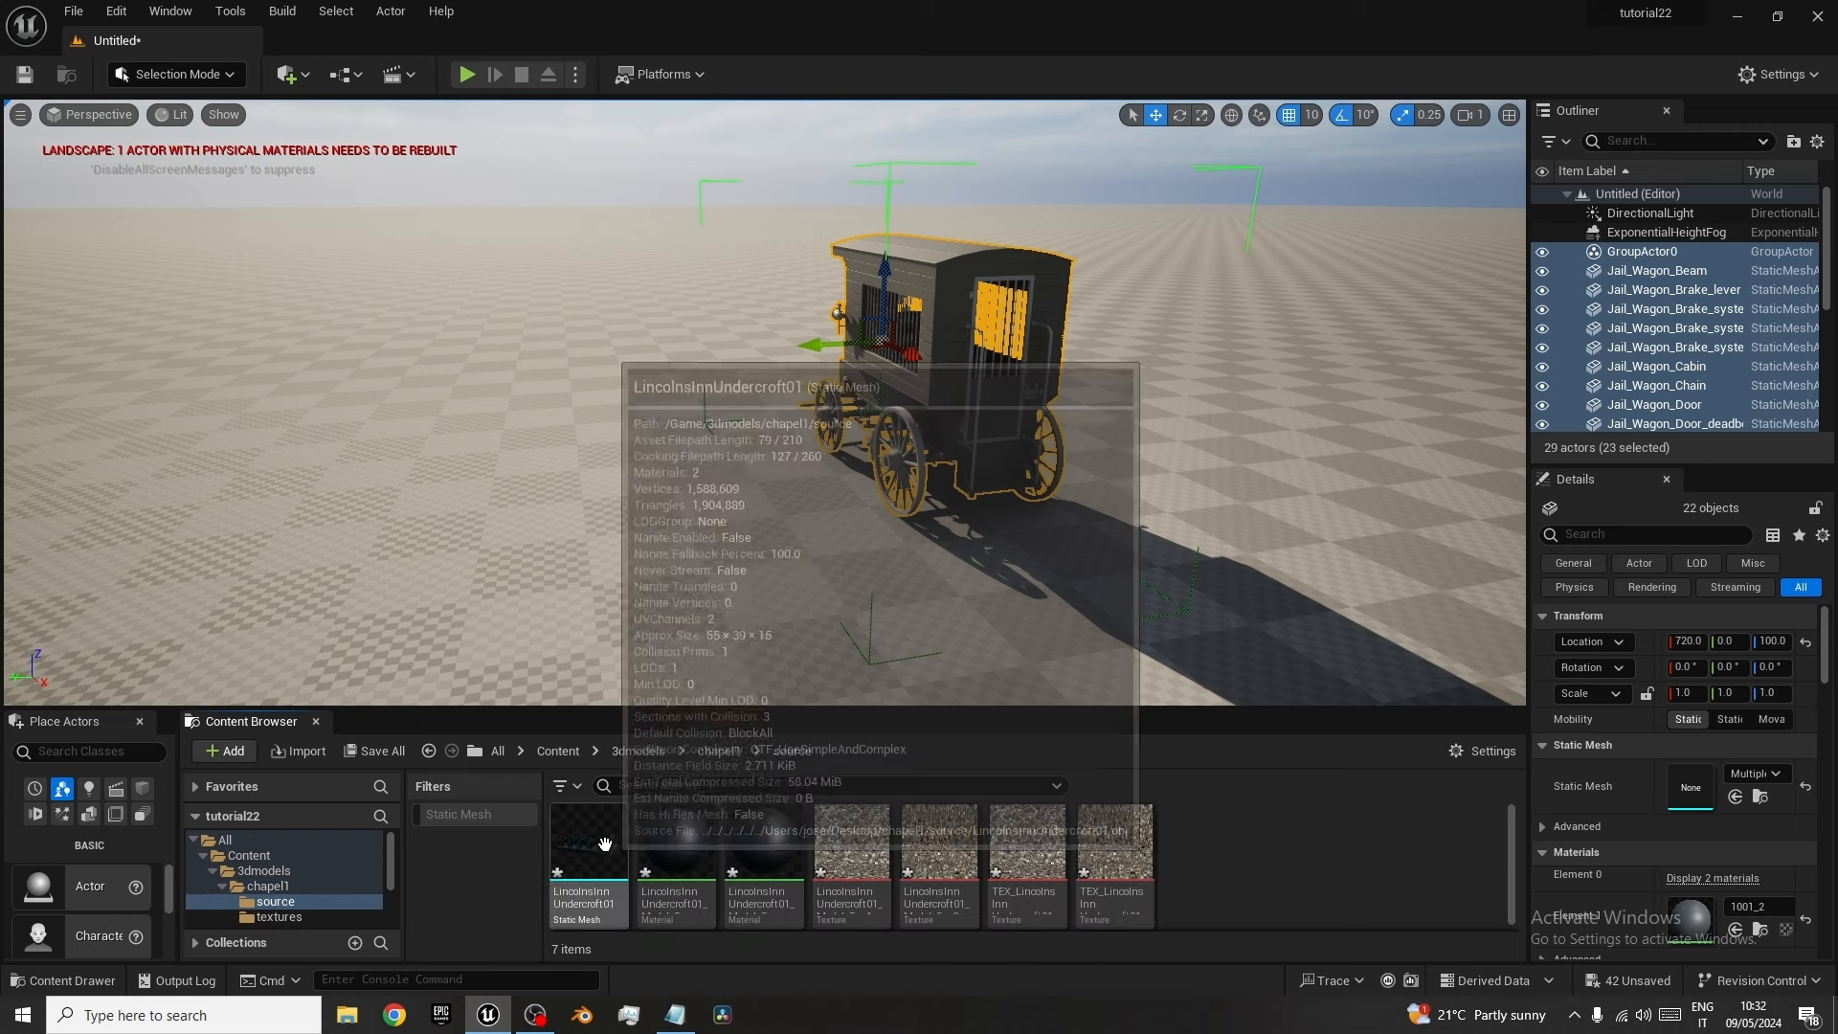
pyautogui.moveTo(611, 861); pyautogui.dragTo(582, 392)
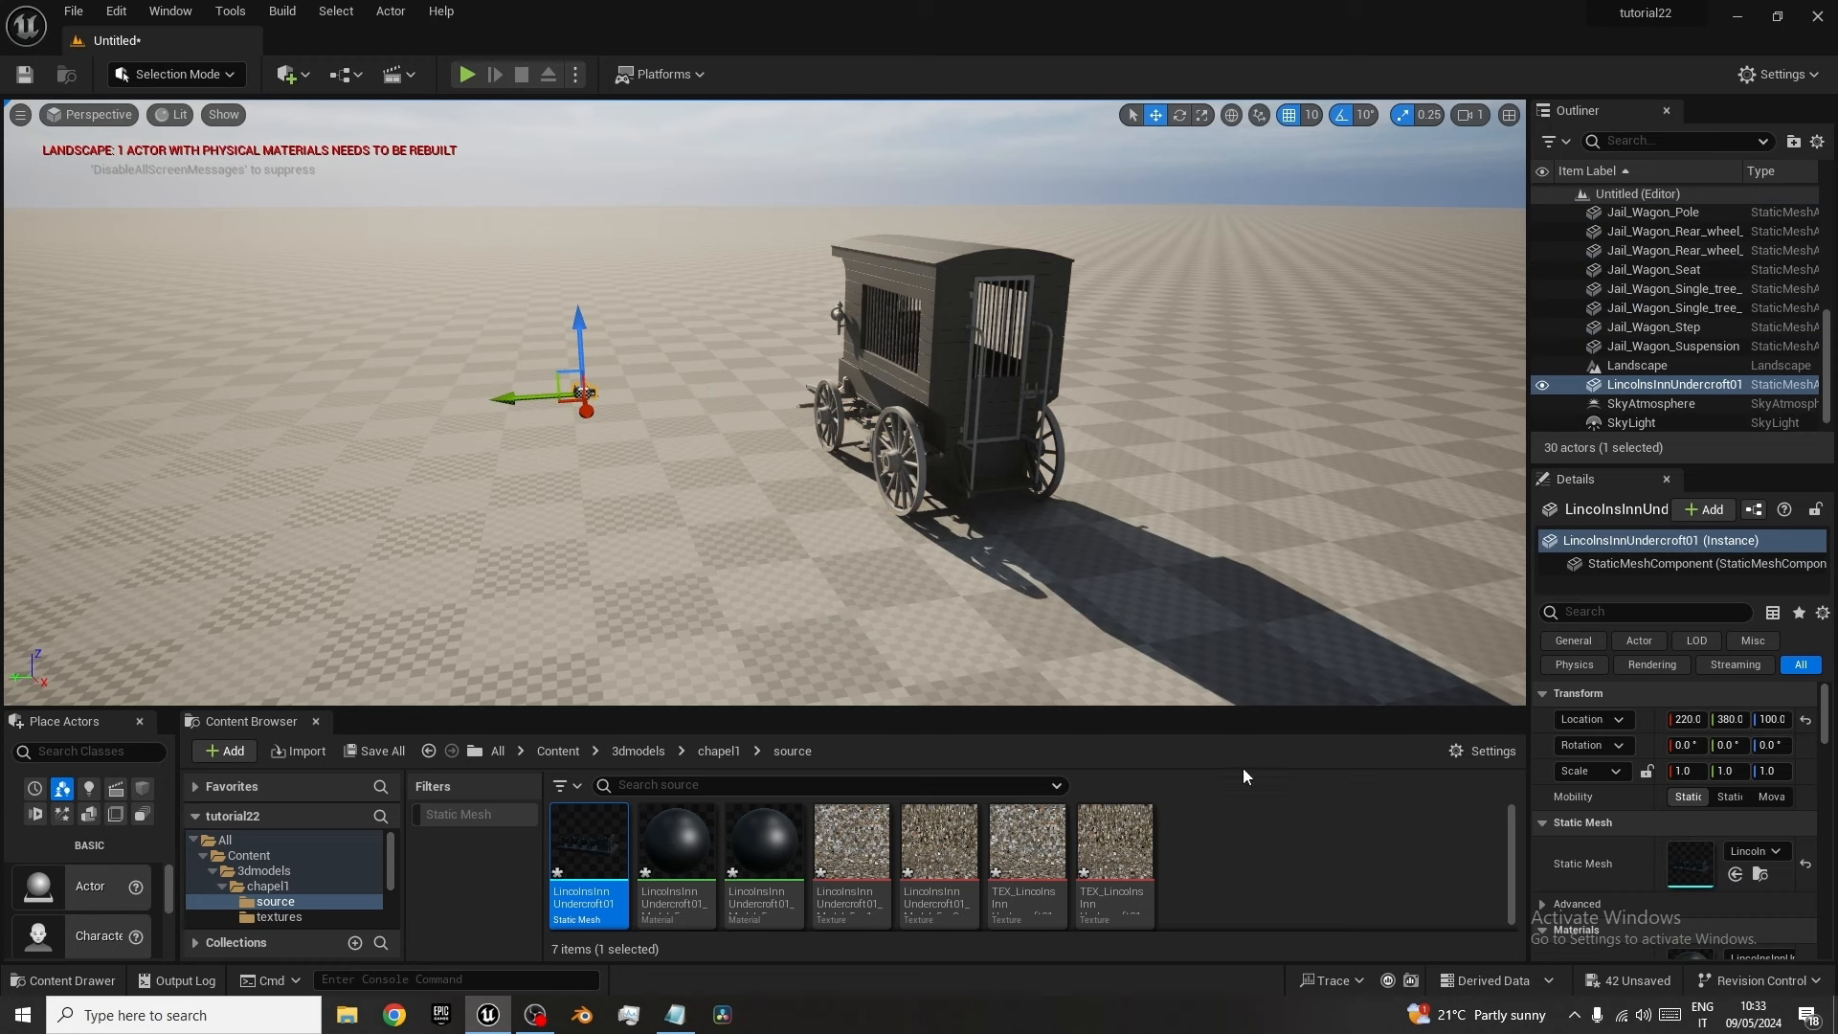
# Lock the chapel's scale proportions, enlarge it to about 91.76, rotate it about 280° around Z, and move it behind the wagon.
pyautogui.click(1647, 773)
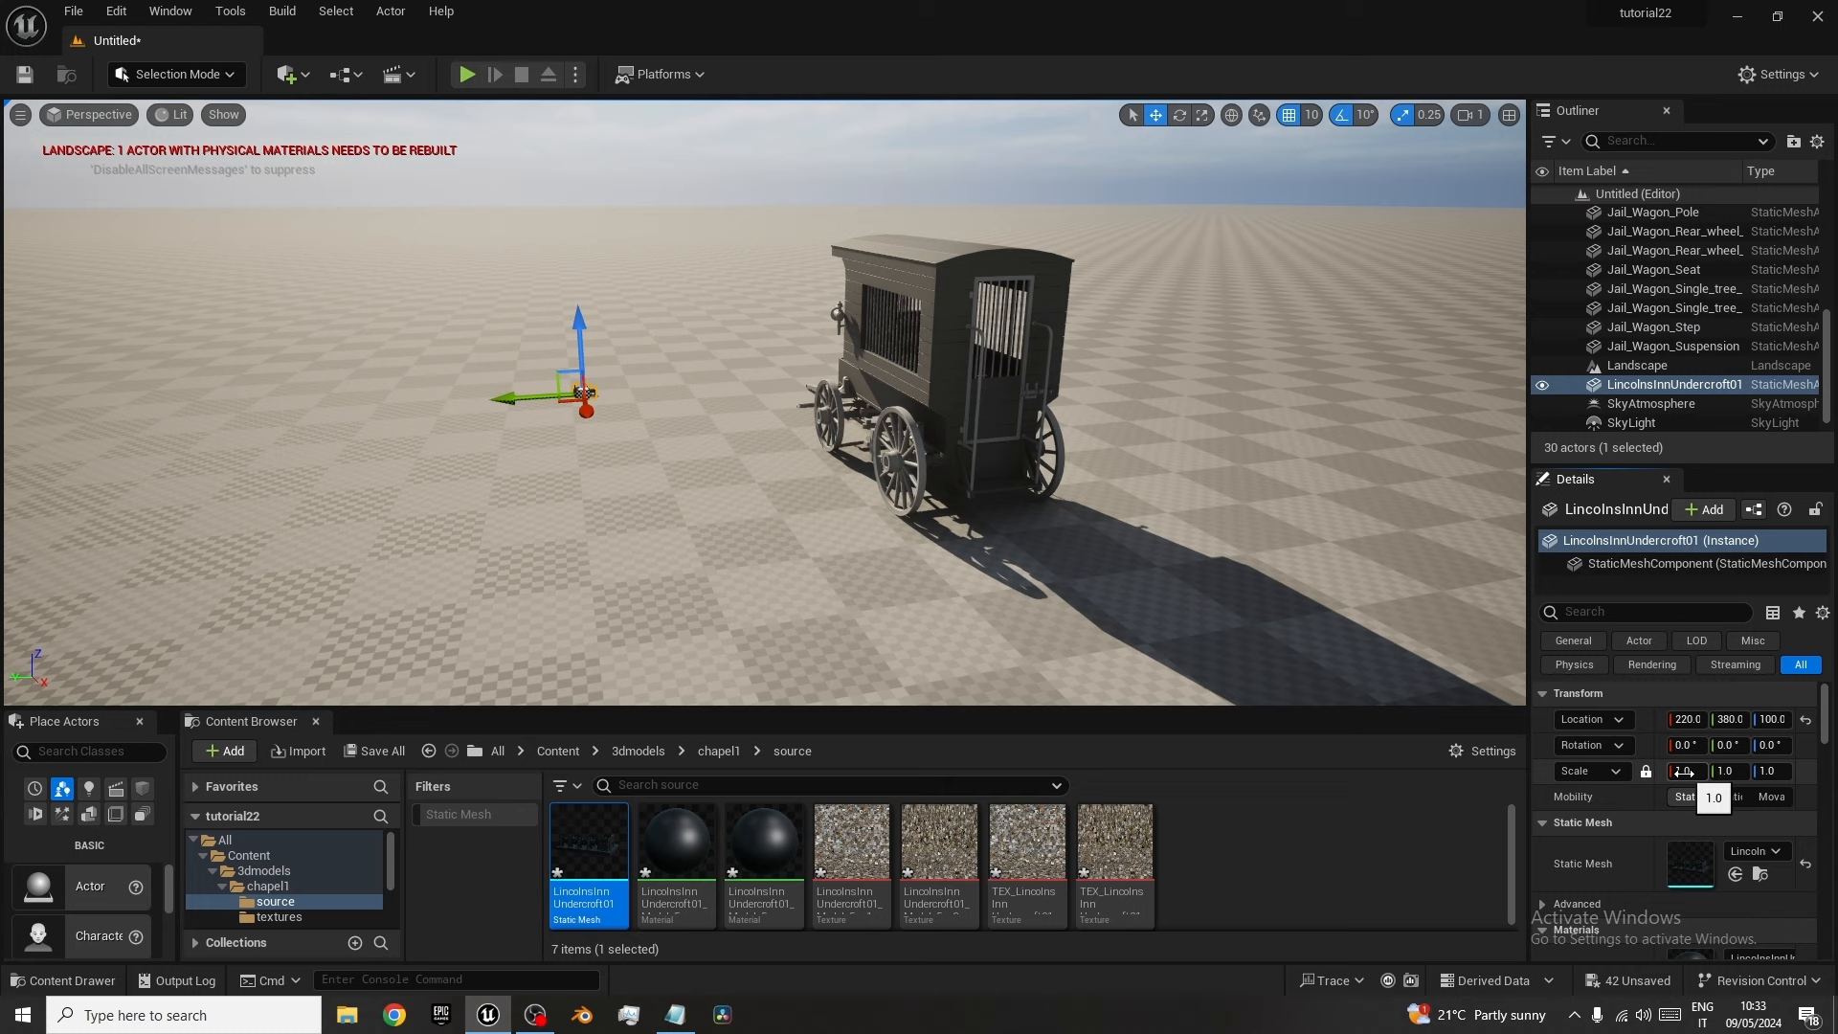
pyautogui.moveTo(1687, 772); pyautogui.dragTo(1804, 771)
pyautogui.moveTo(587, 412); pyautogui.dragTo(540, 348)
pyautogui.press('e')
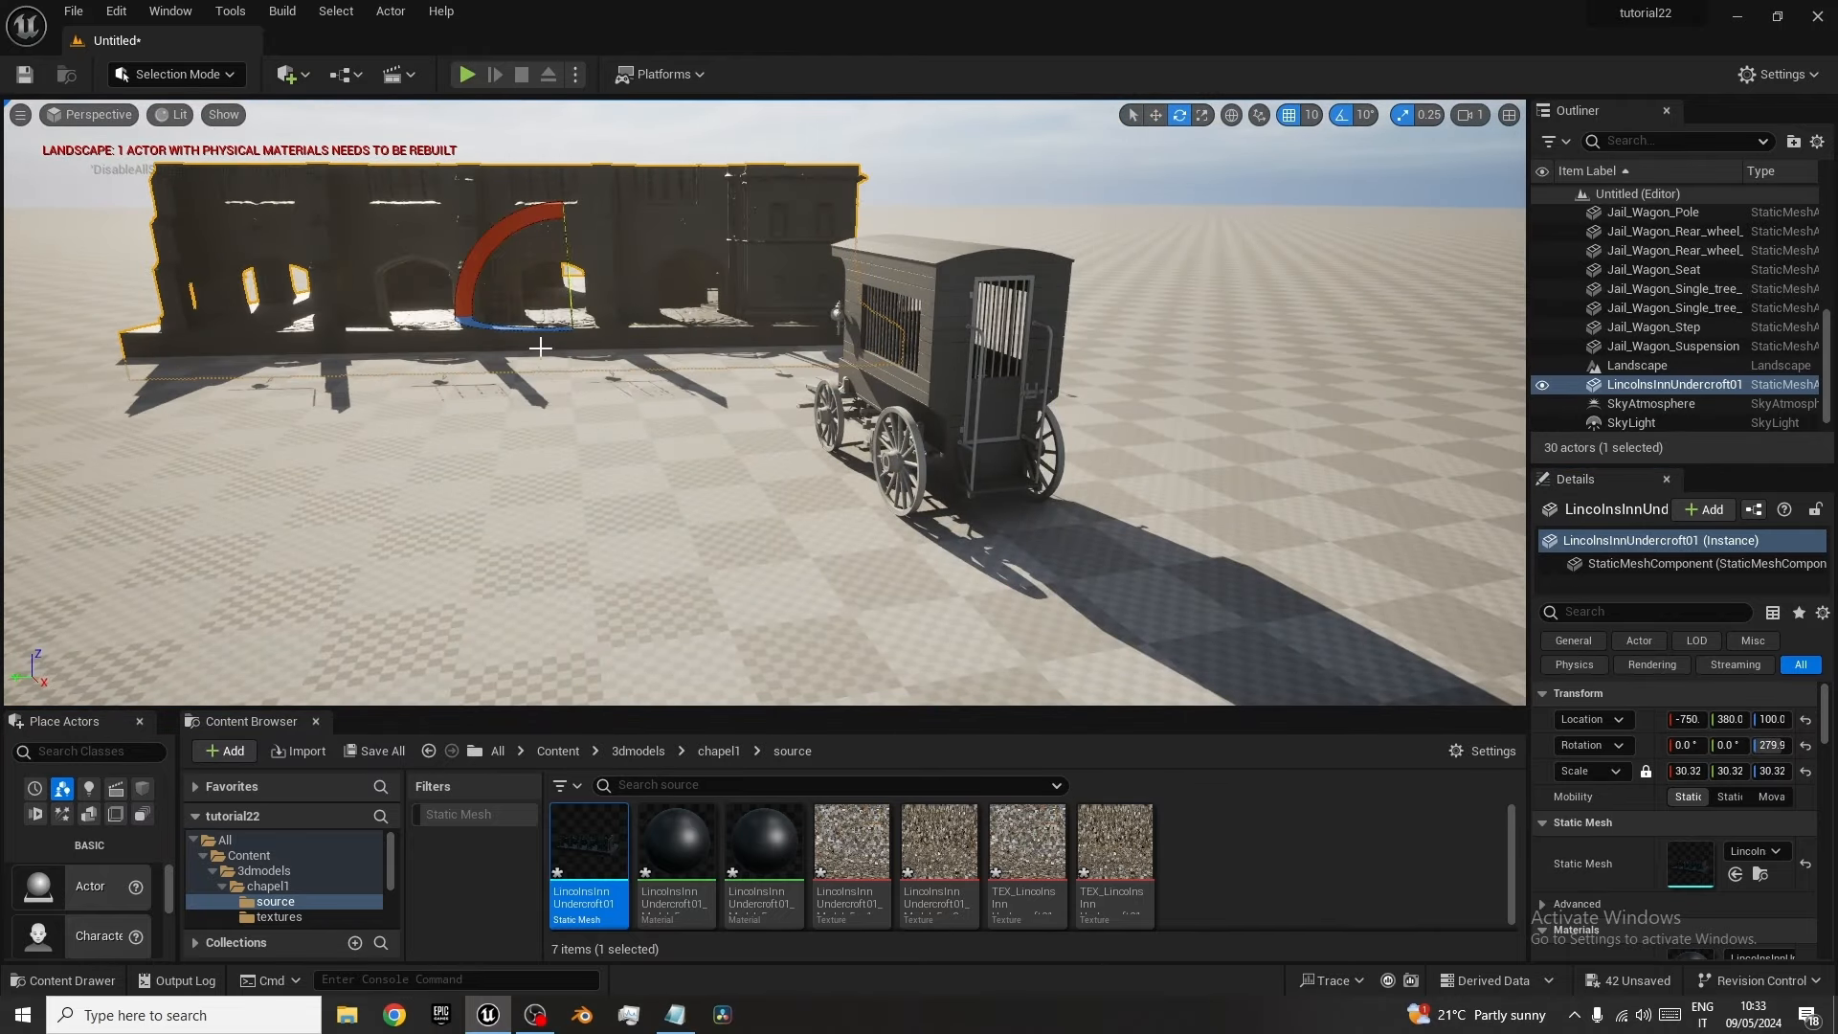
pyautogui.moveTo(1688, 771); pyautogui.dragTo(1752, 770)
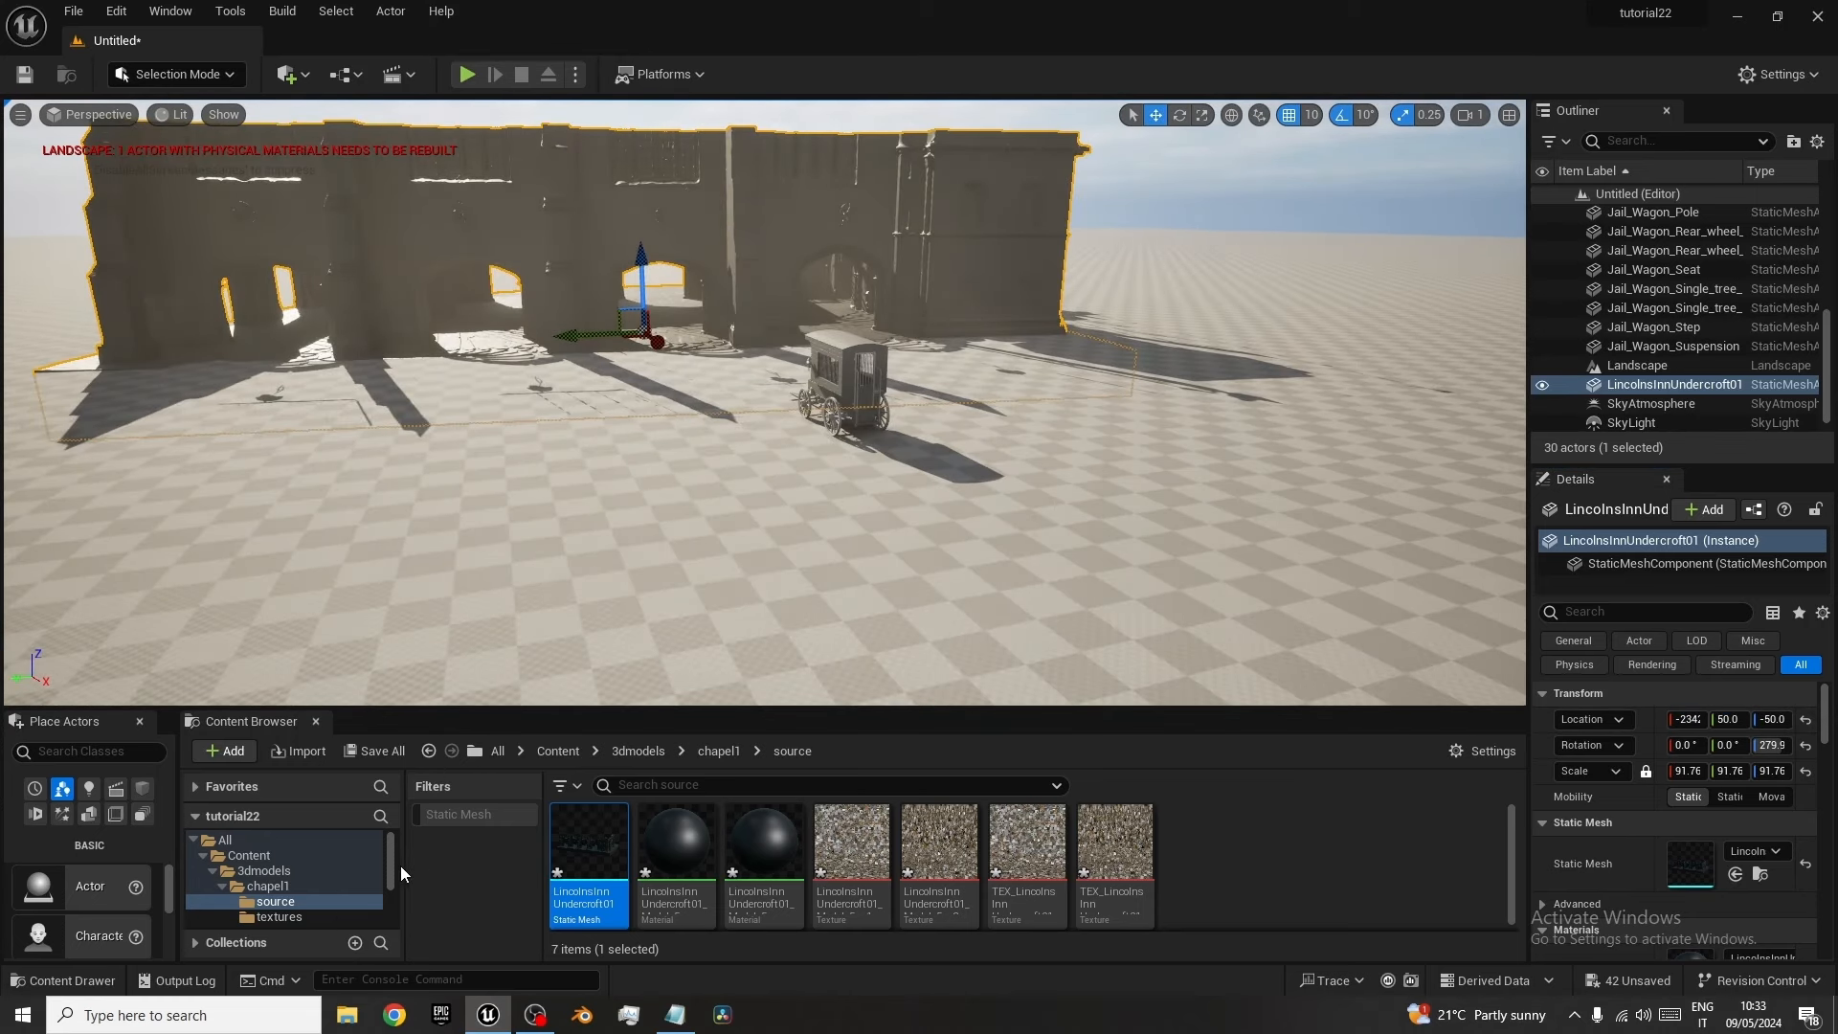
# Place the SKM_Manny mannequin from the Mannequins meshes in front of the chapel and frame it to compare their sizes.
pyautogui.moveTo(388, 859); pyautogui.dragTo(385, 894)
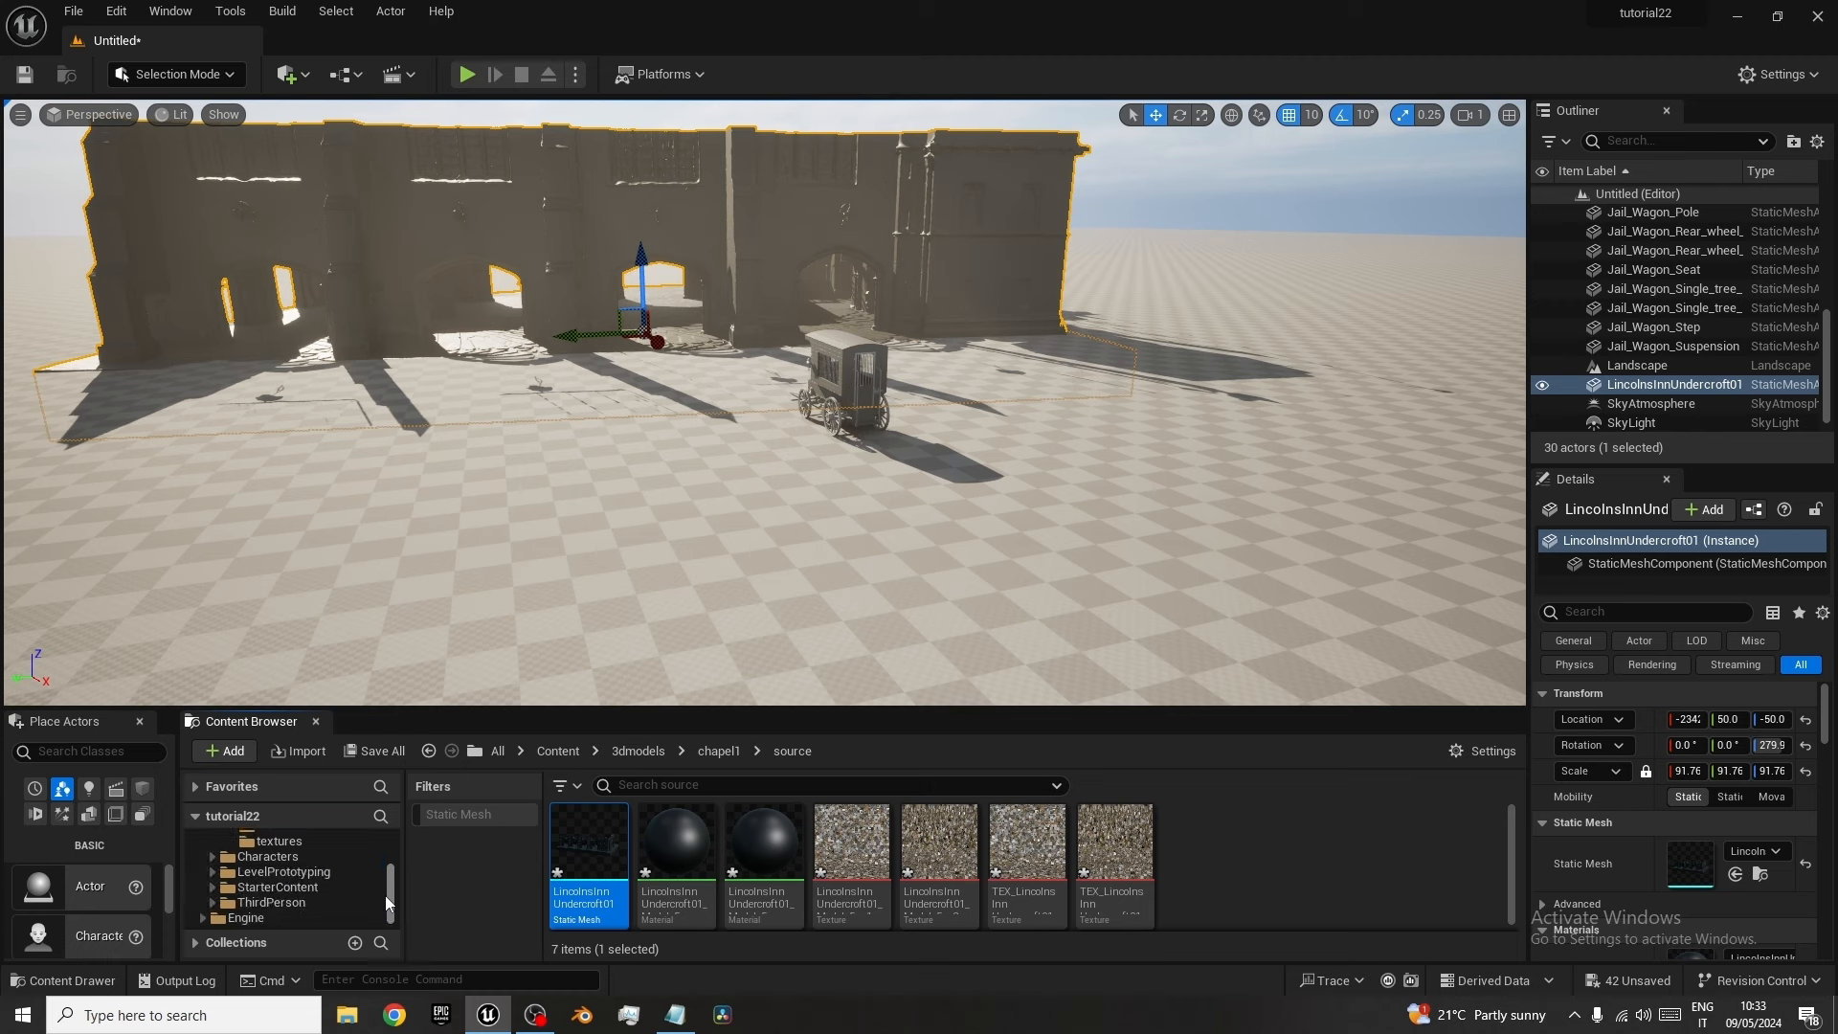
pyautogui.click(239, 858)
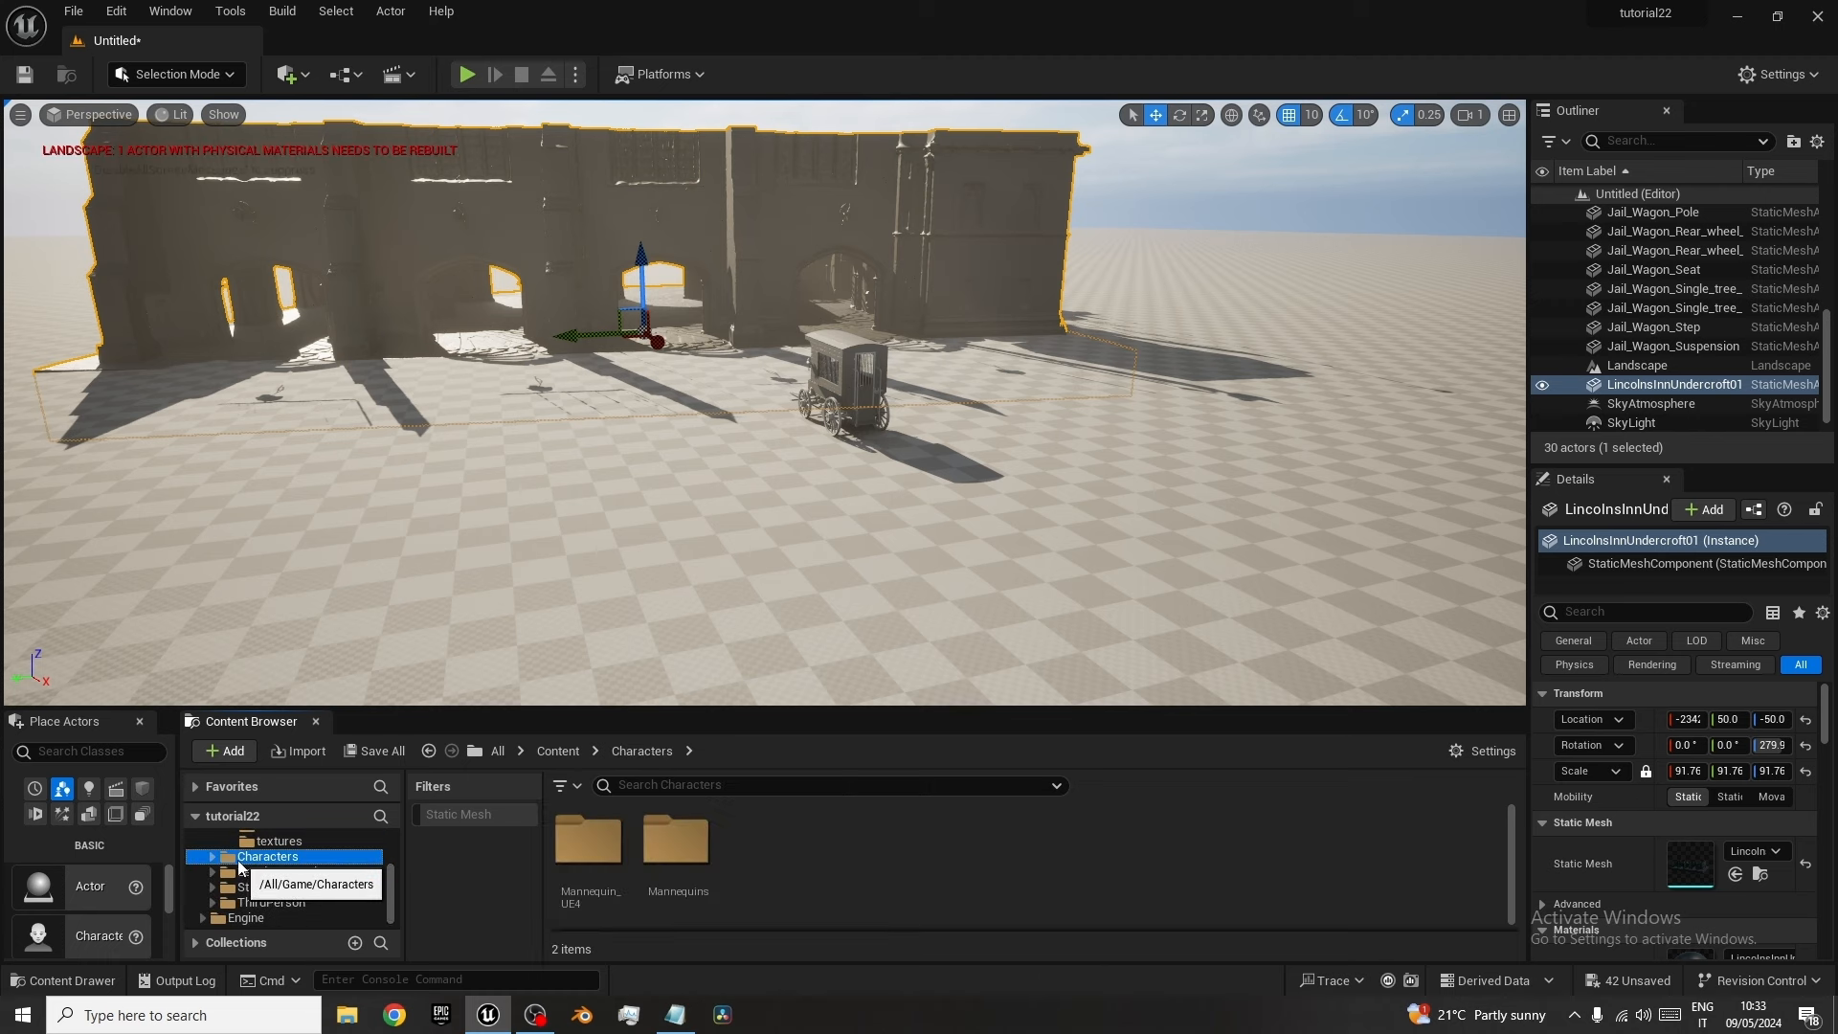
pyautogui.doubleClick(675, 842)
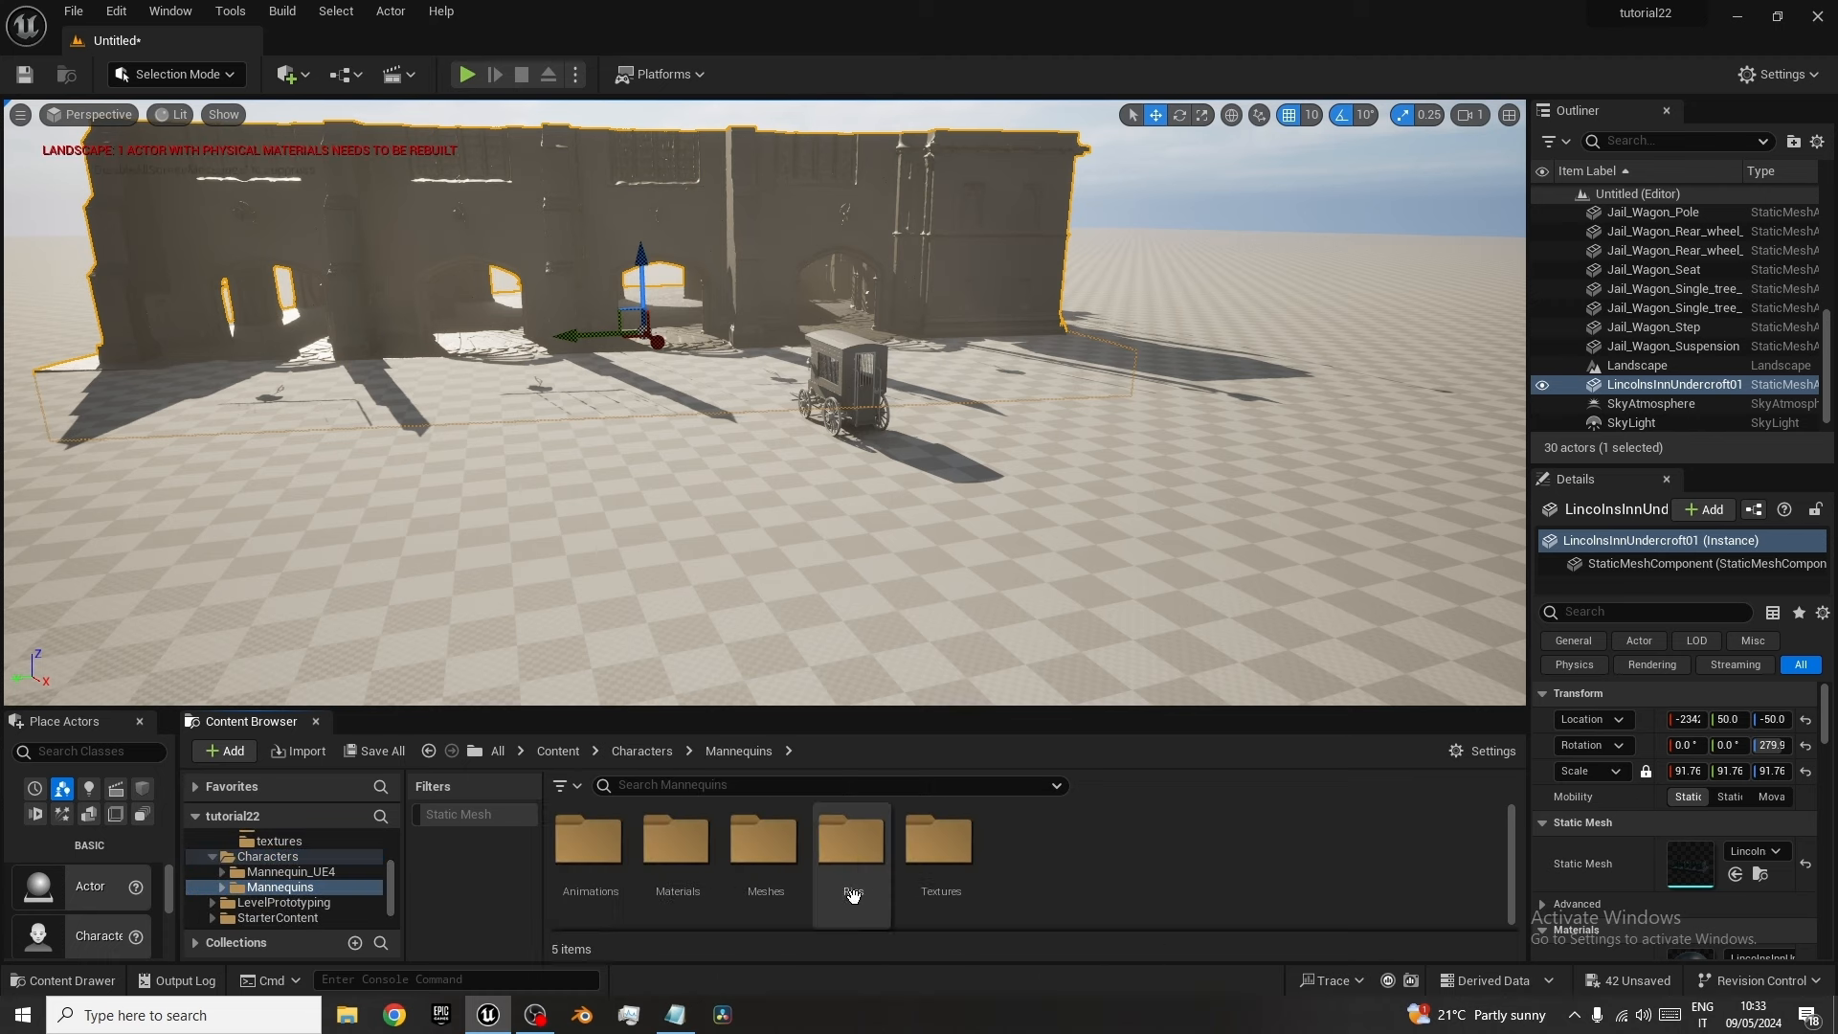
pyautogui.doubleClick(789, 854)
pyautogui.moveTo(790, 855); pyautogui.dragTo(677, 365)
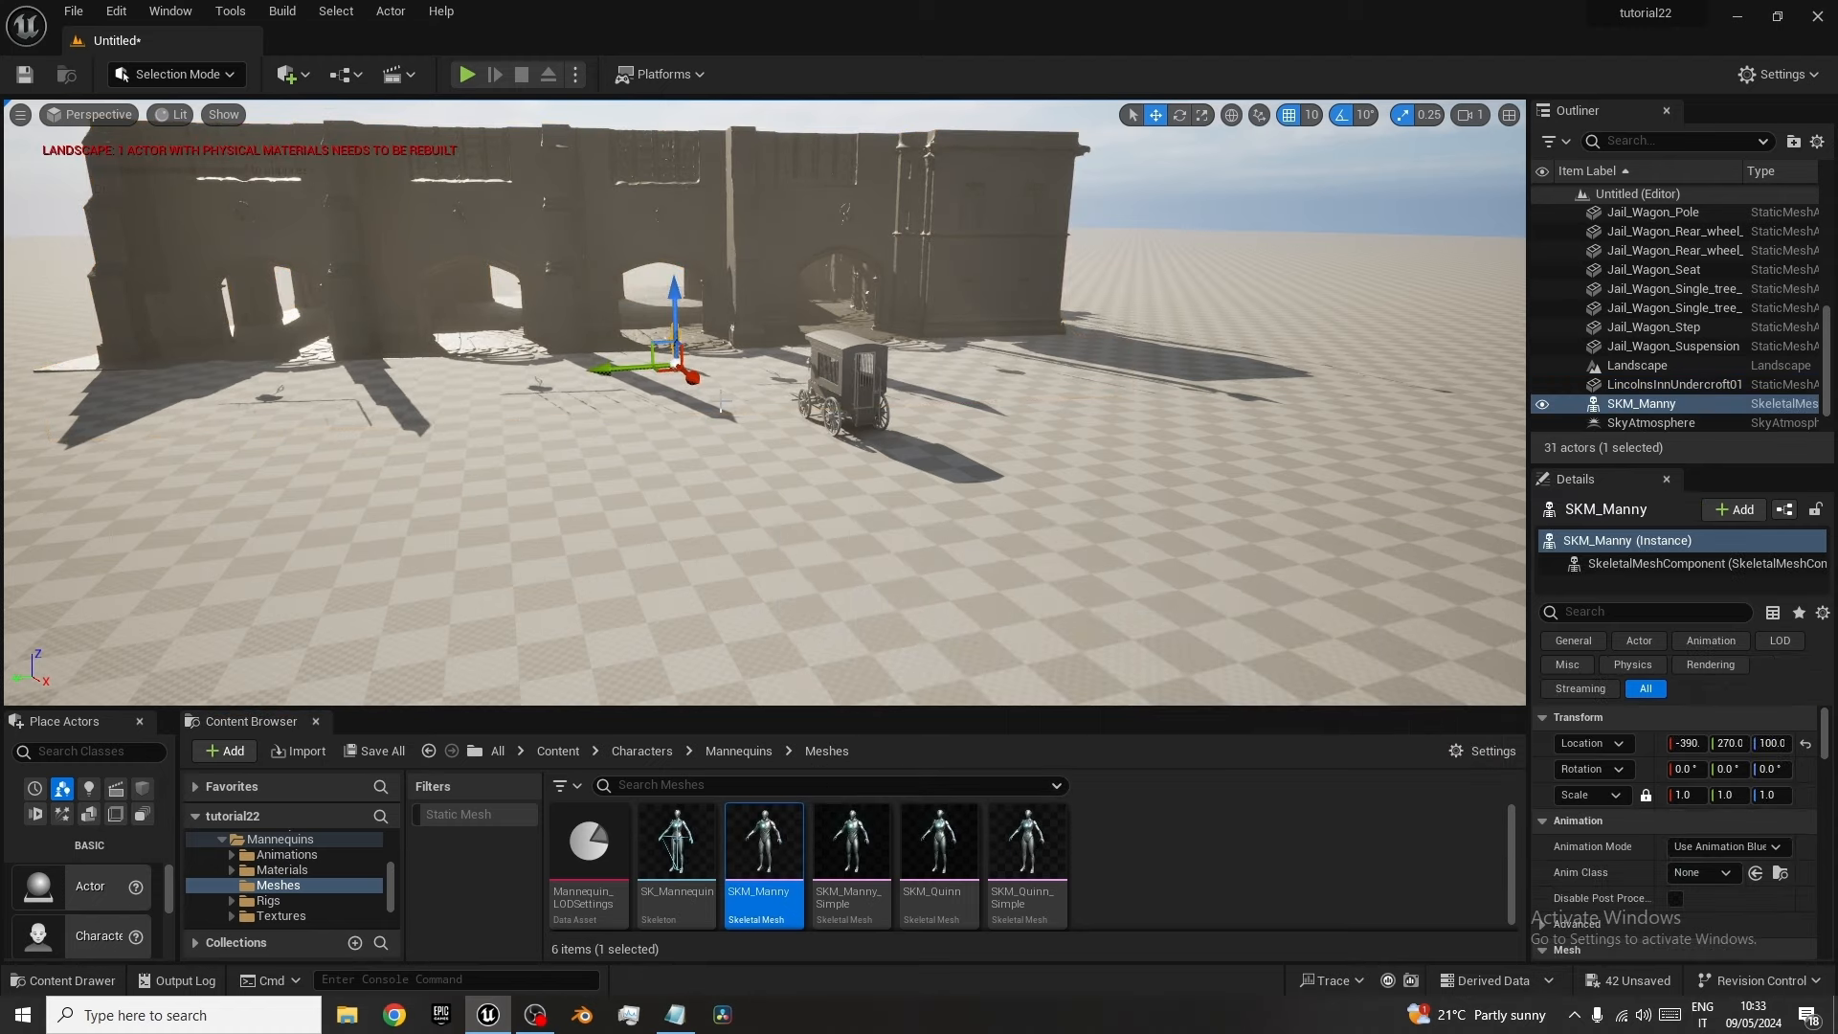
pyautogui.press('f')
pyautogui.keyDown('alt'); pyautogui.moveTo(673, 484); pyautogui.dragTo(579, 446); pyautogui.keyUp('alt')
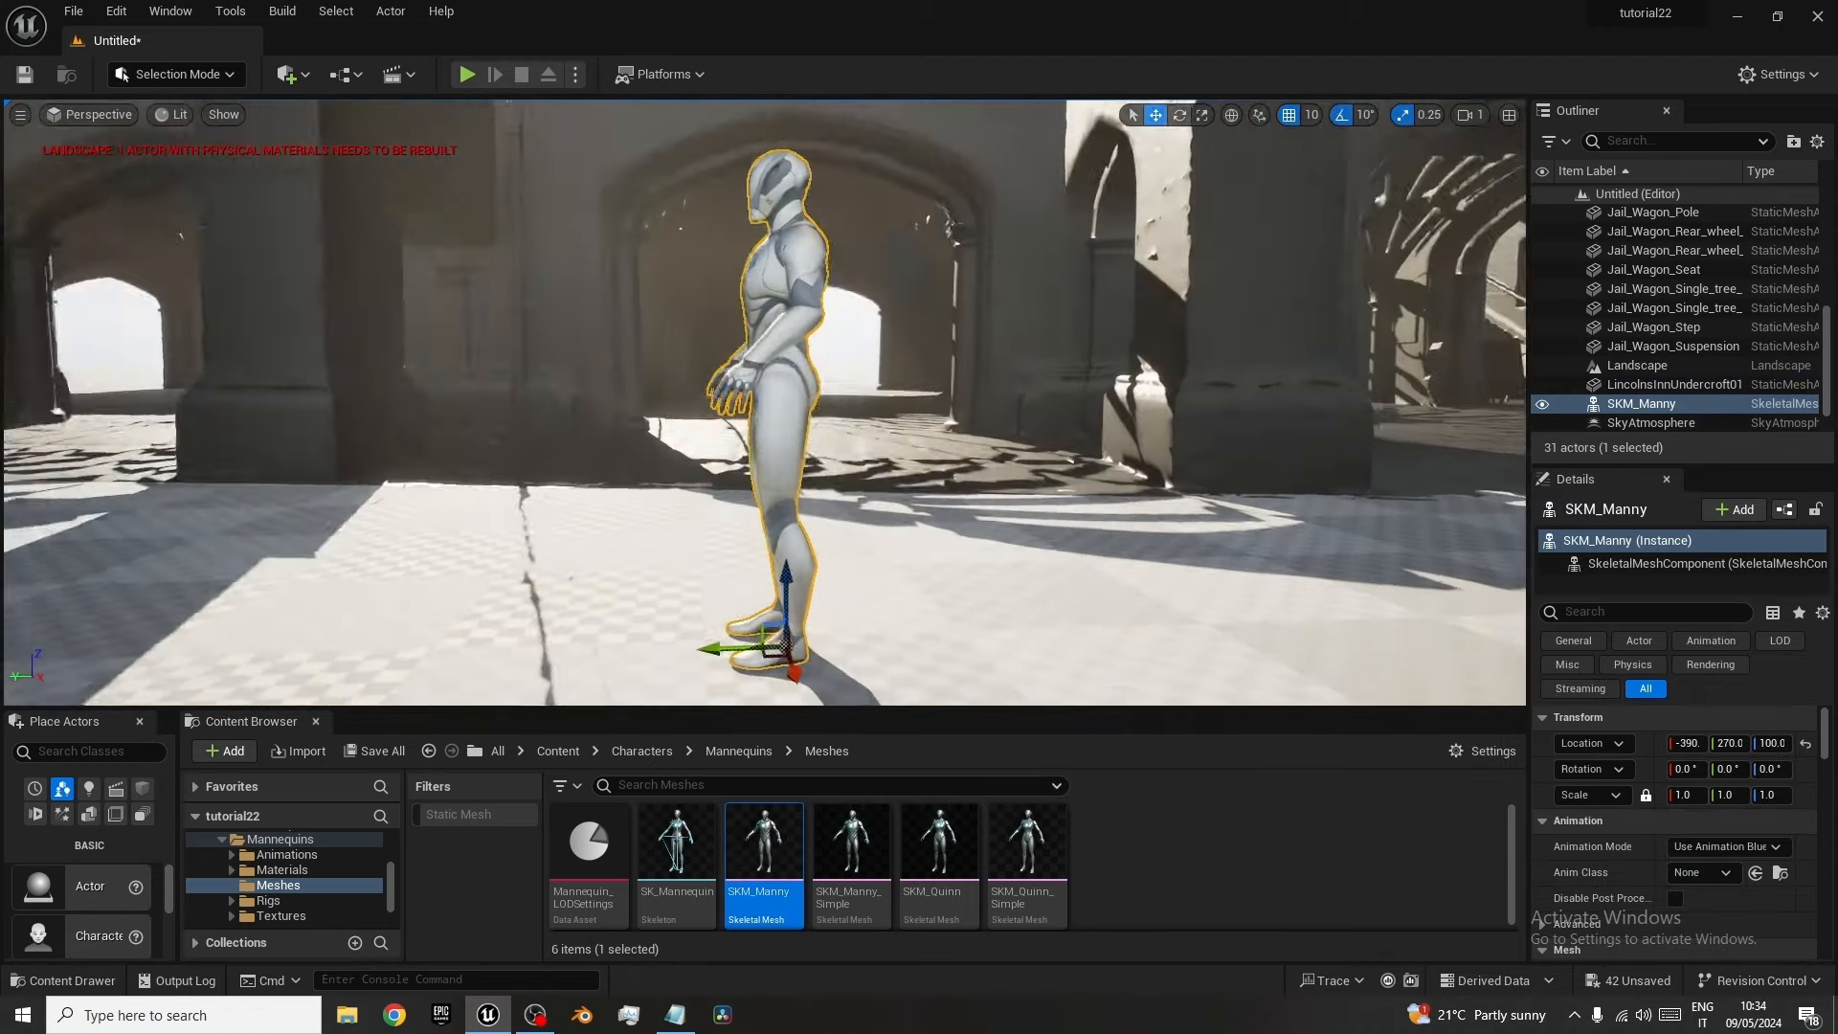
pyautogui.scroll(-3, 674, 485)
pyautogui.moveTo(692, 544)
pyautogui.keyDown('alt'); pyautogui.mouseDown()
pyautogui.moveTo(555, 536)
pyautogui.moveTo(716, 552)
pyautogui.mouseUp(); pyautogui.keyUp('alt')
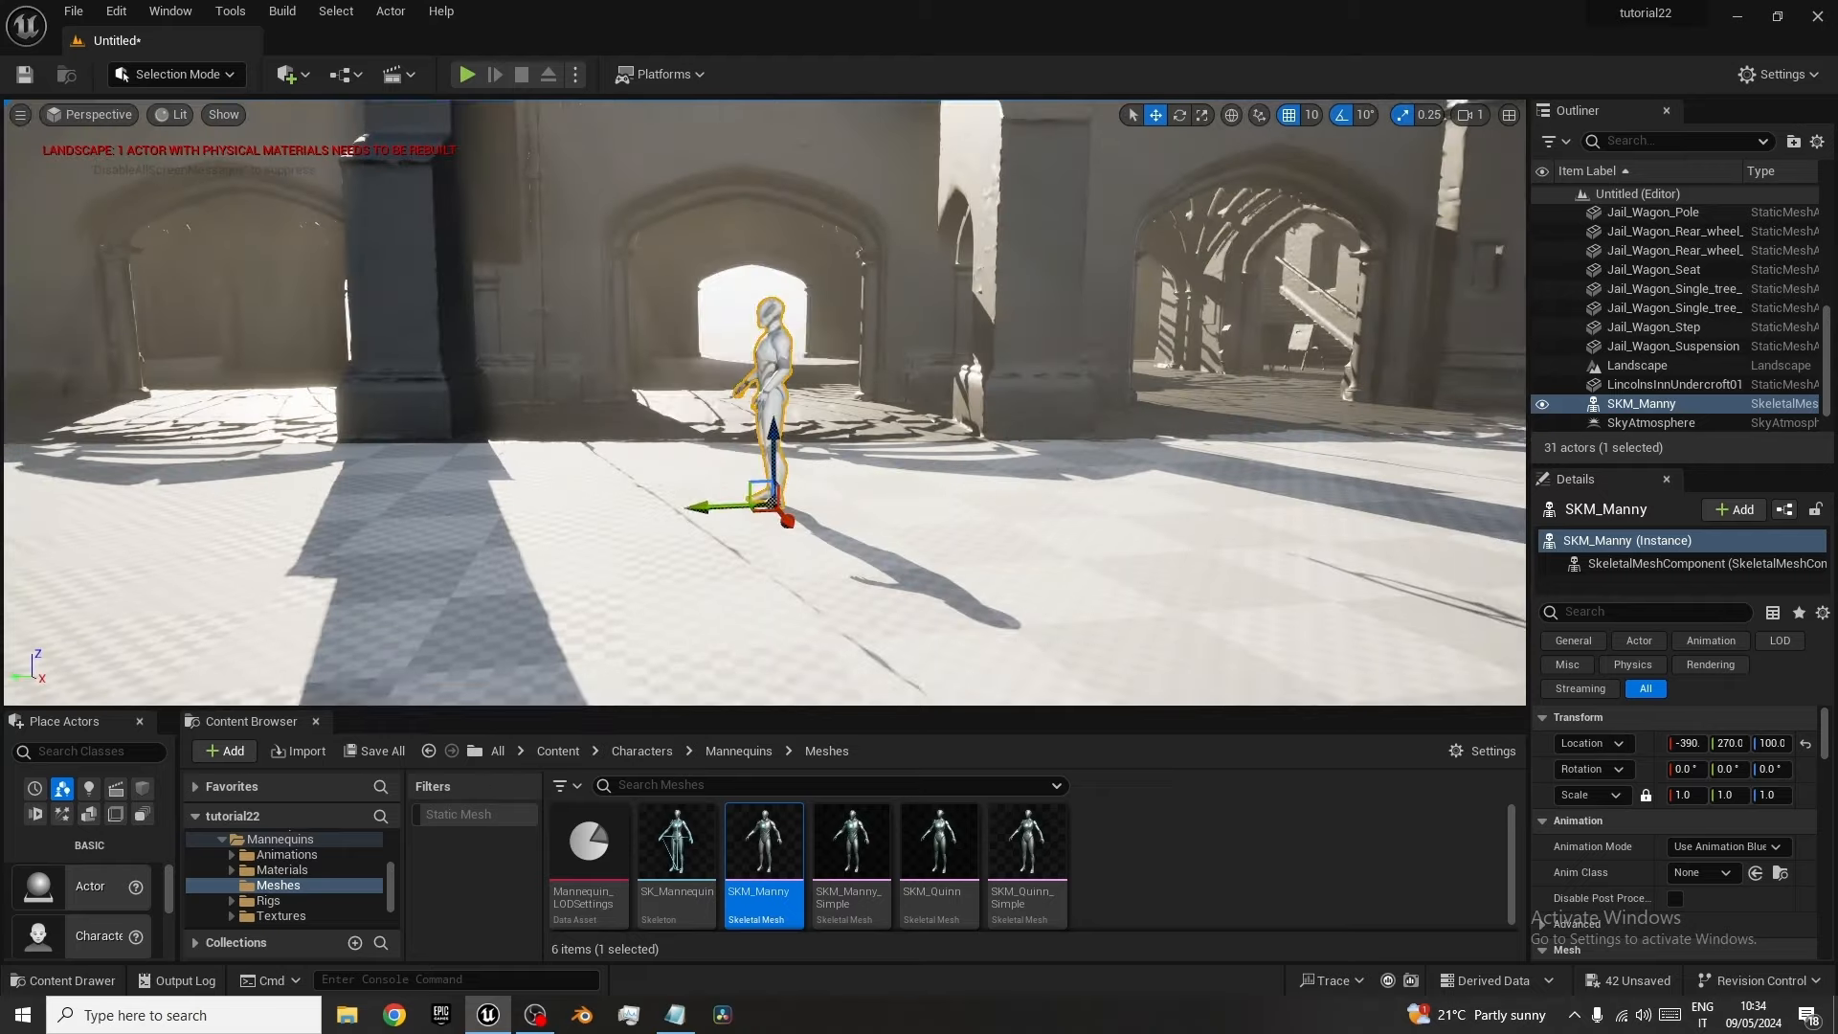
# Enlarge the chapel to a scale of about 116.9 and lower it to a Z location of about -83.3.
pyautogui.click(1032, 330)
pyautogui.moveTo(1686, 771); pyautogui.dragTo(1737, 772)
pyautogui.moveTo(721, 332)
pyautogui.mouseDown()
pyautogui.moveTo(725, 378)
pyautogui.moveTo(732, 360)
pyautogui.mouseUp()
pyautogui.scroll(-5, 976, 582)
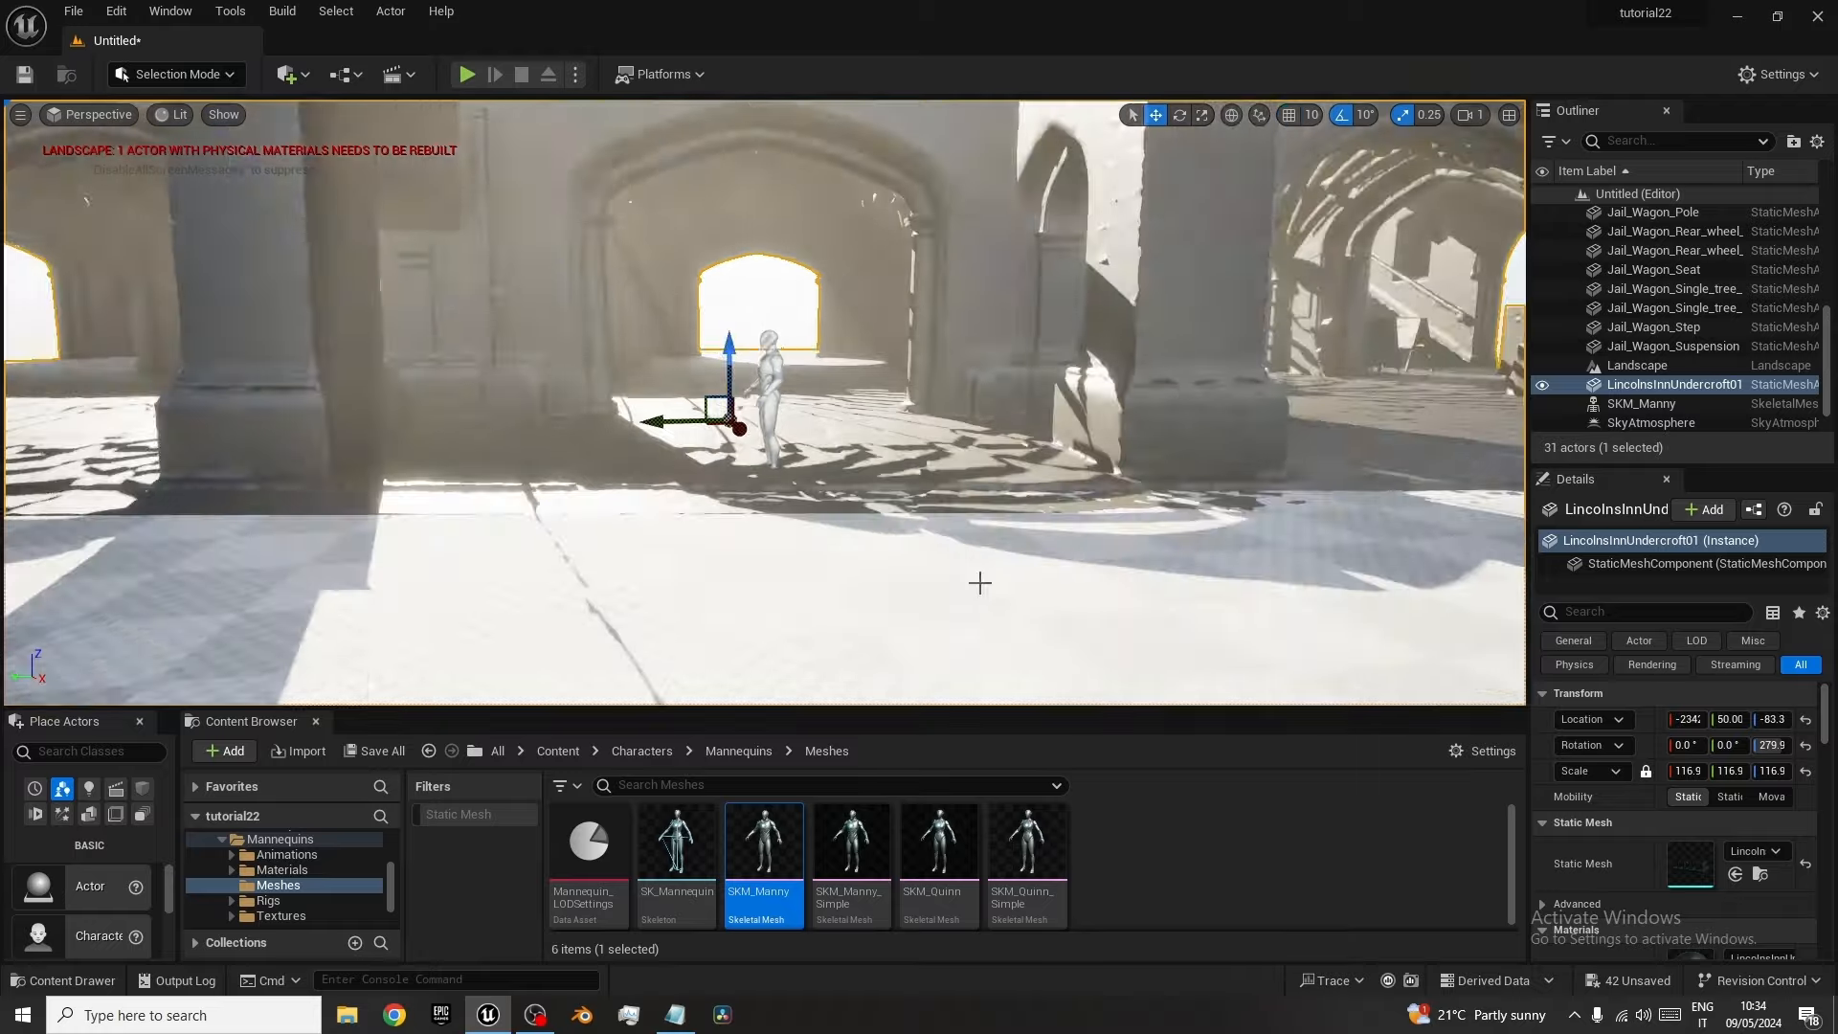
# Rotate the grouped jail wagon to about -80° around Z so it stands side-on in front of the chapel, and deselect it.
pyautogui.keyDown('alt'); pyautogui.moveTo(976, 582); pyautogui.dragTo(939, 570); pyautogui.keyUp('alt')
pyautogui.scroll(-6, 939, 570)
pyautogui.click(895, 407)
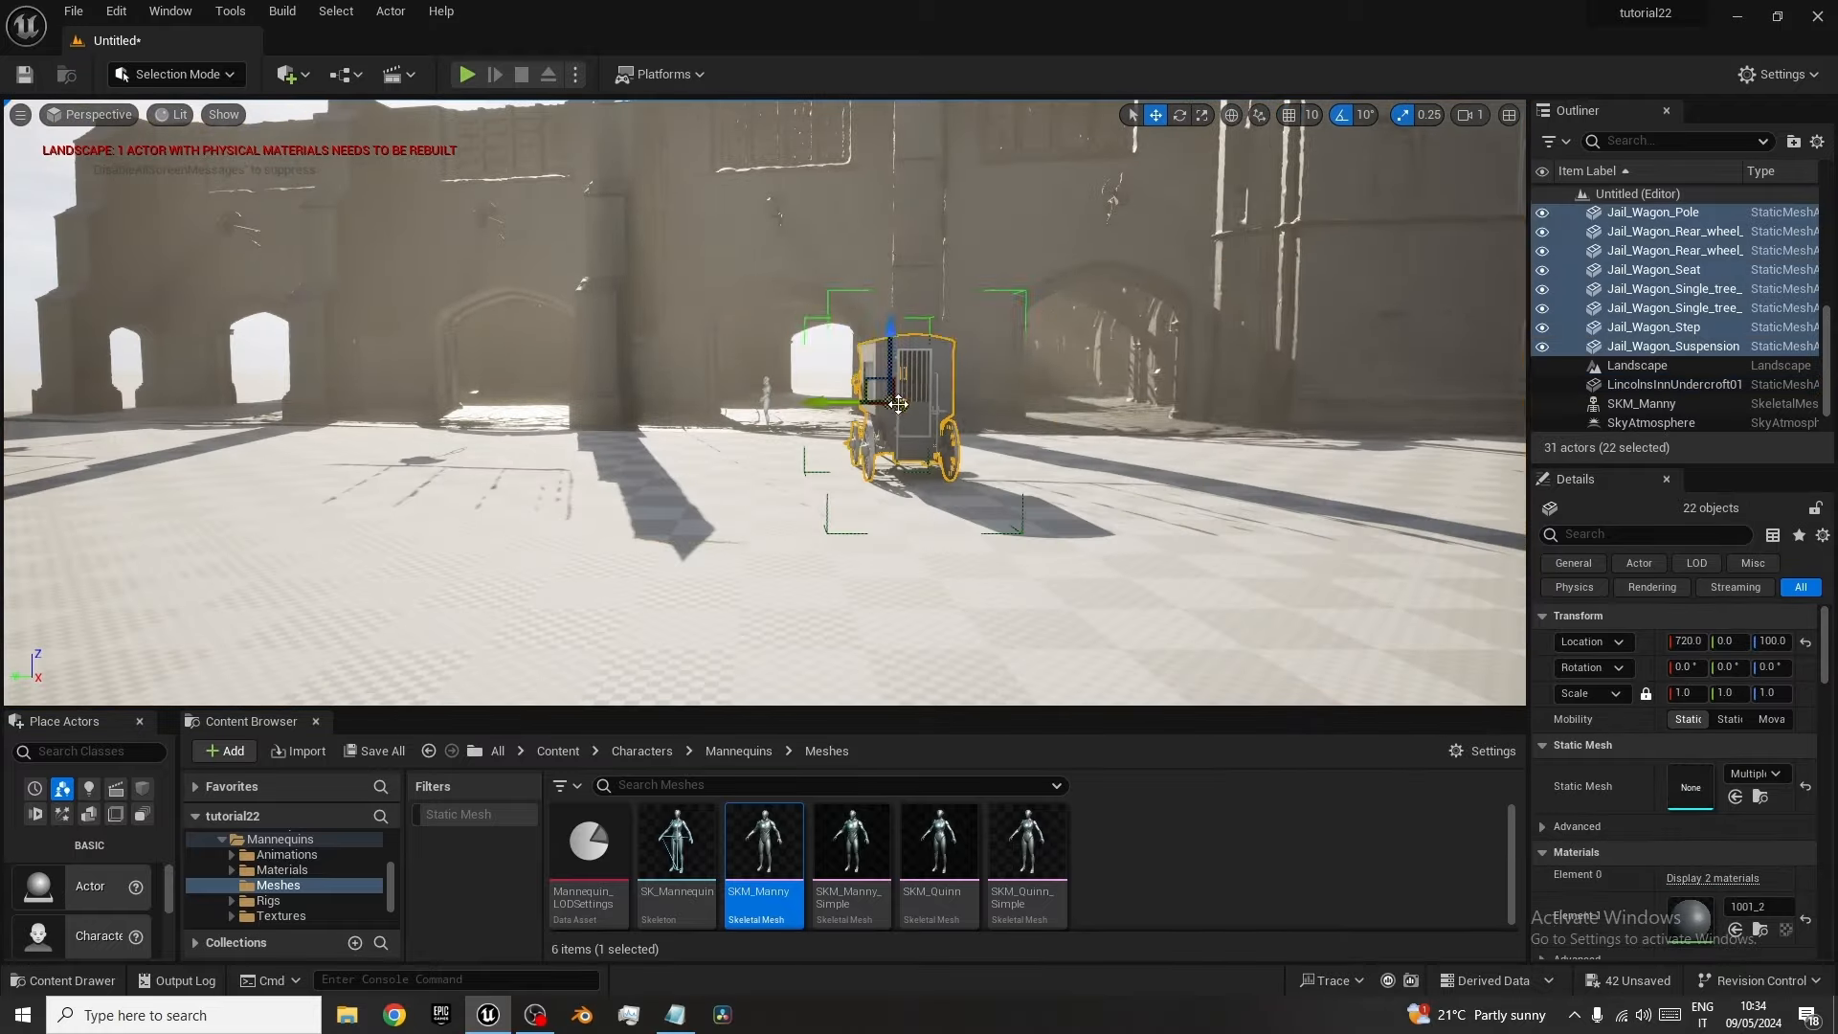
pyautogui.scroll(5, 944, 449)
pyautogui.press('e')
pyautogui.moveTo(944, 449); pyautogui.dragTo(1037, 456)
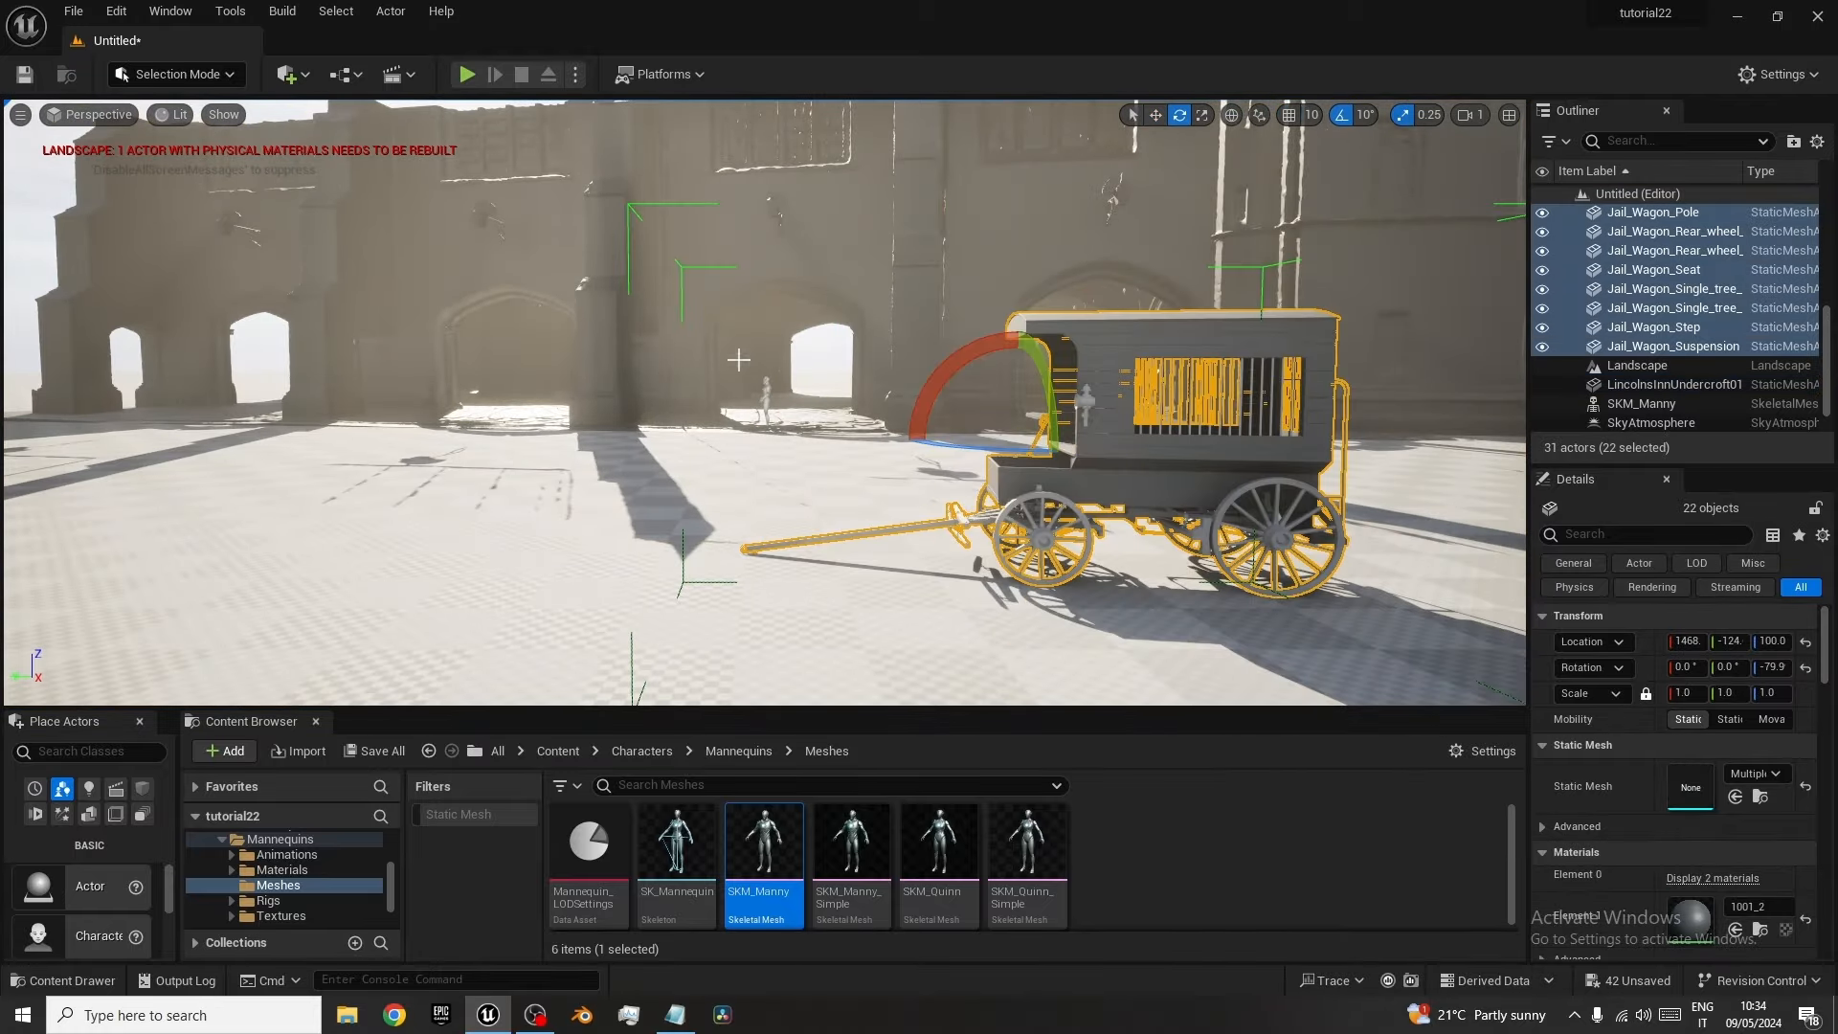
pyautogui.press('Escape')
pyautogui.scroll(-5, 1107, 537)
pyautogui.keyDown('alt'); pyautogui.moveTo(1108, 537); pyautogui.dragTo(1147, 537); pyautogui.keyUp('alt')
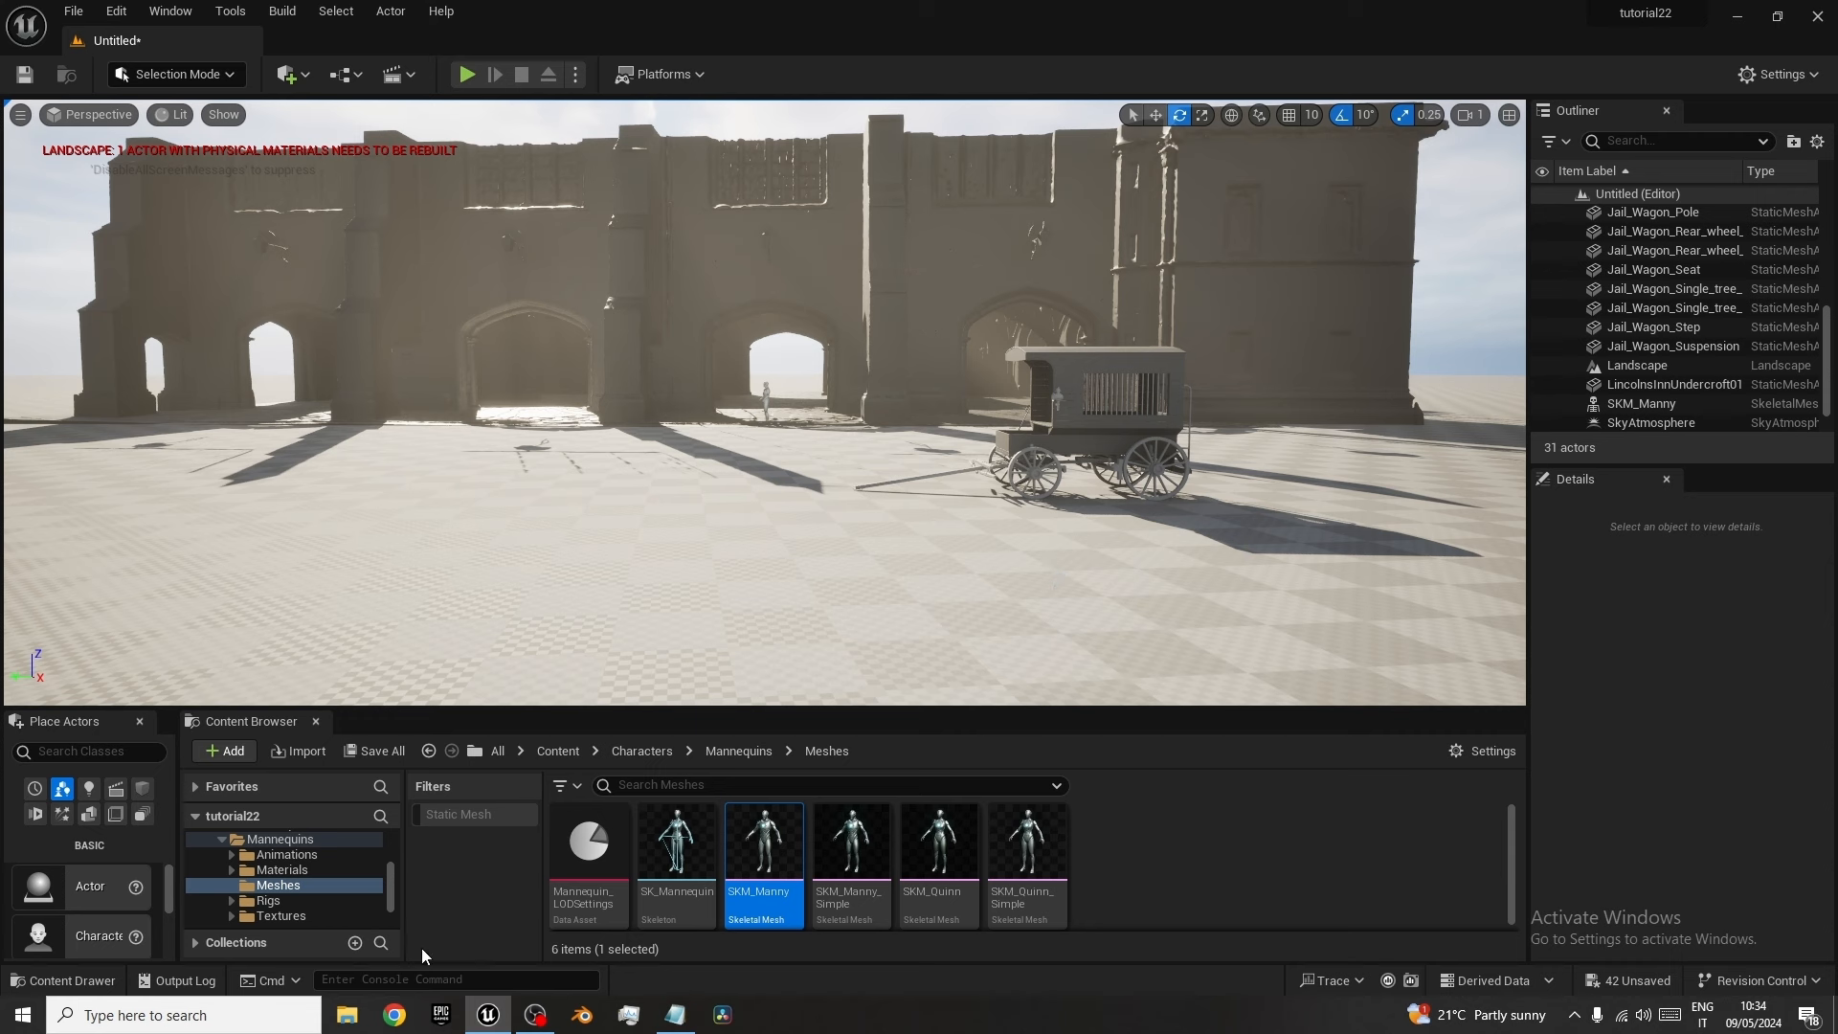
# Open the LincolnsInnUndercroft01_Model_5_u1_v1 material from the 3dmodels/chapel1/source folder.
pyautogui.scroll(5, 323, 894)
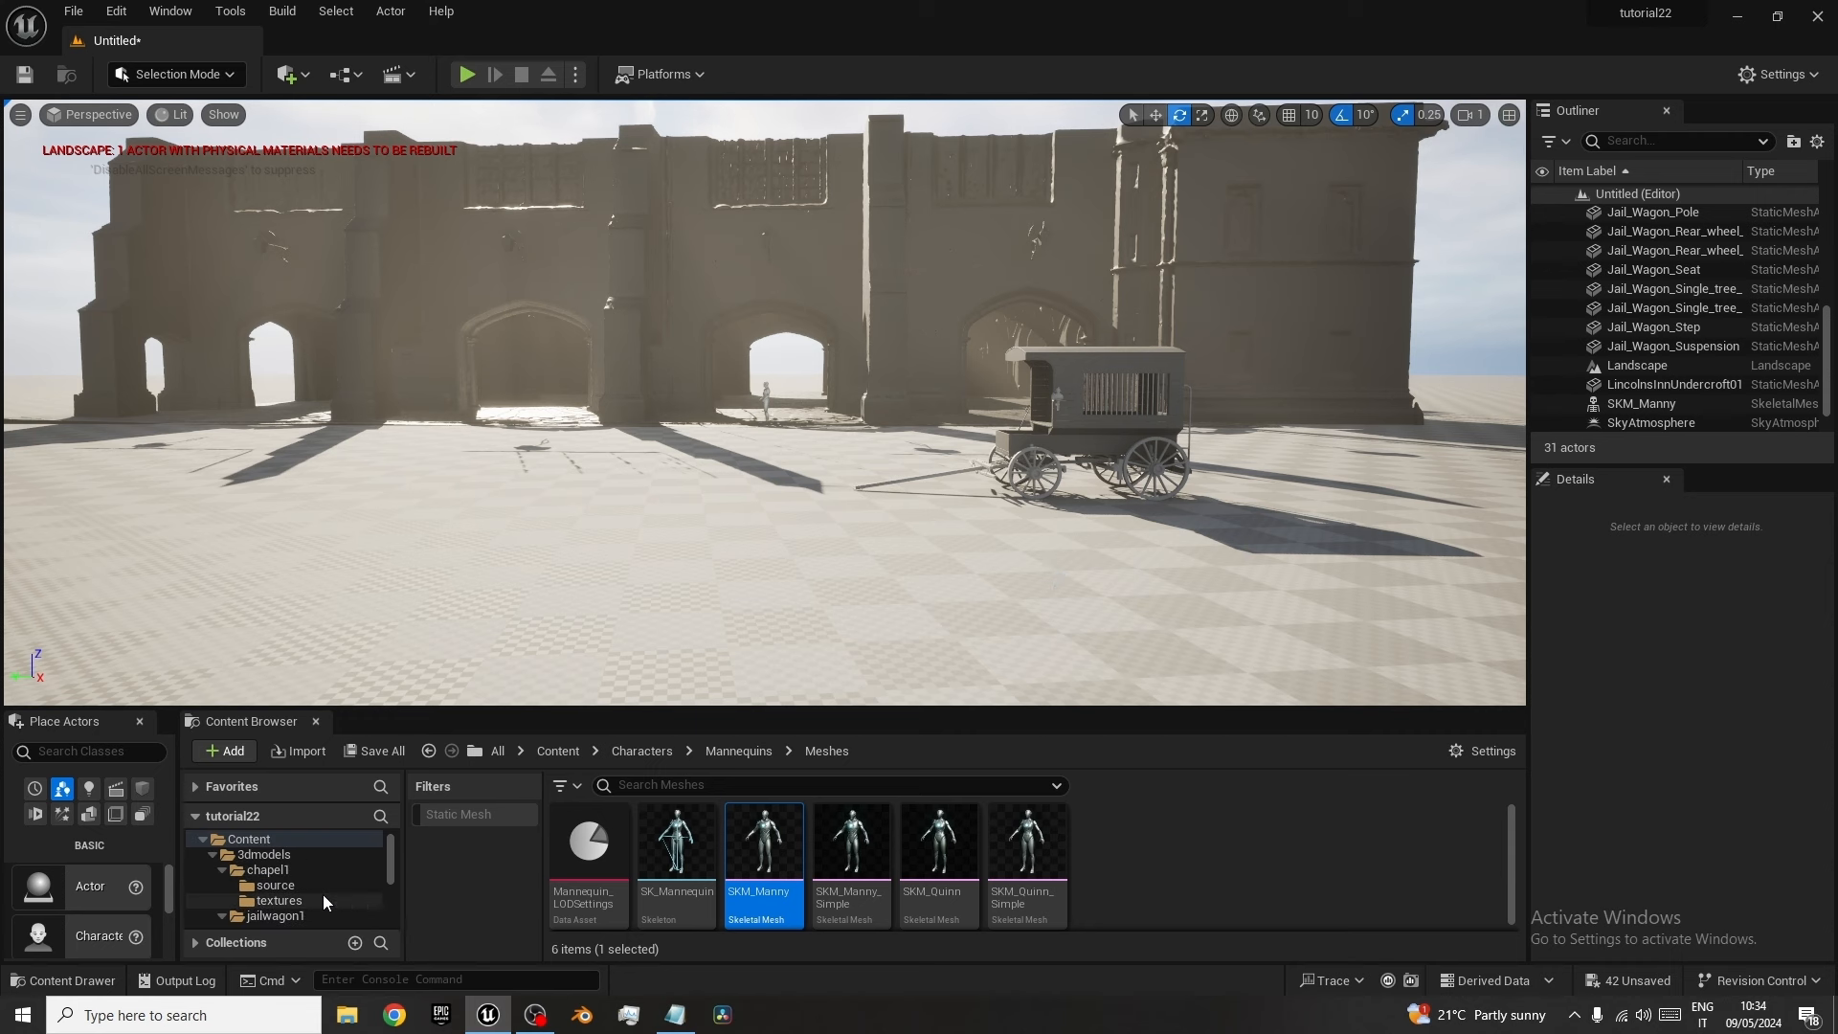
pyautogui.click(314, 853)
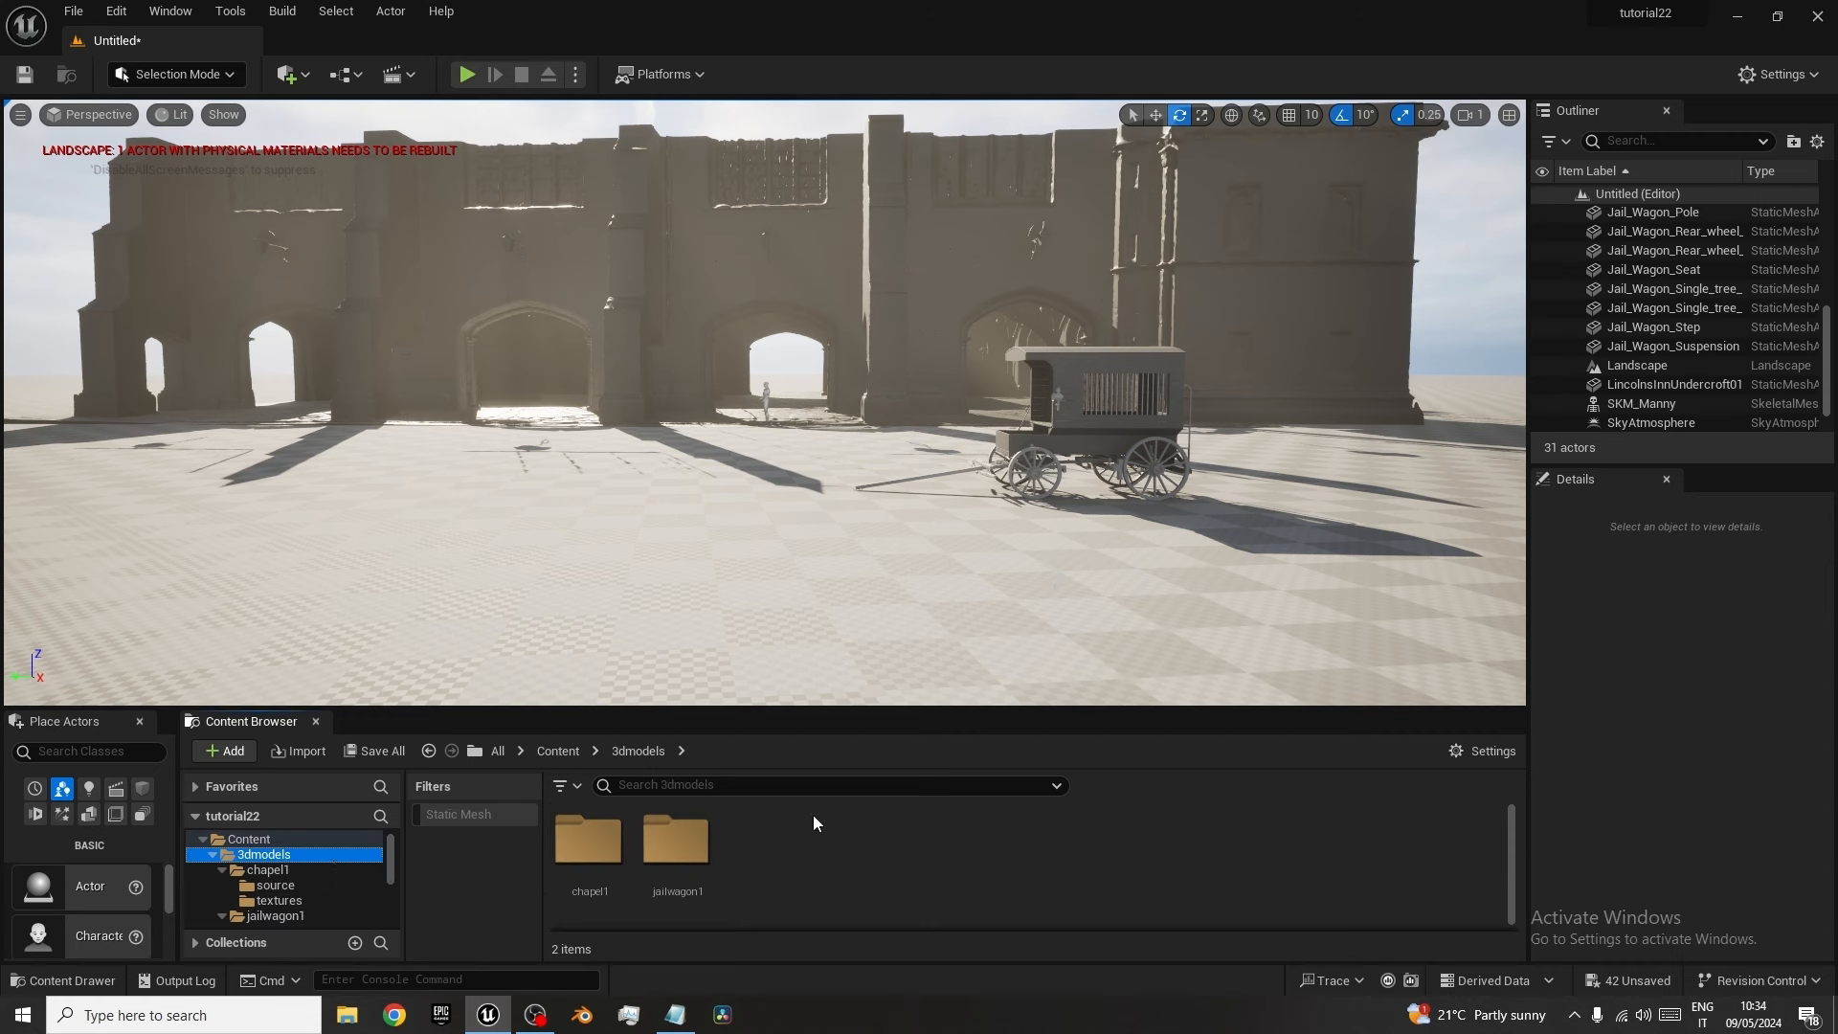
pyautogui.doubleClick(605, 863)
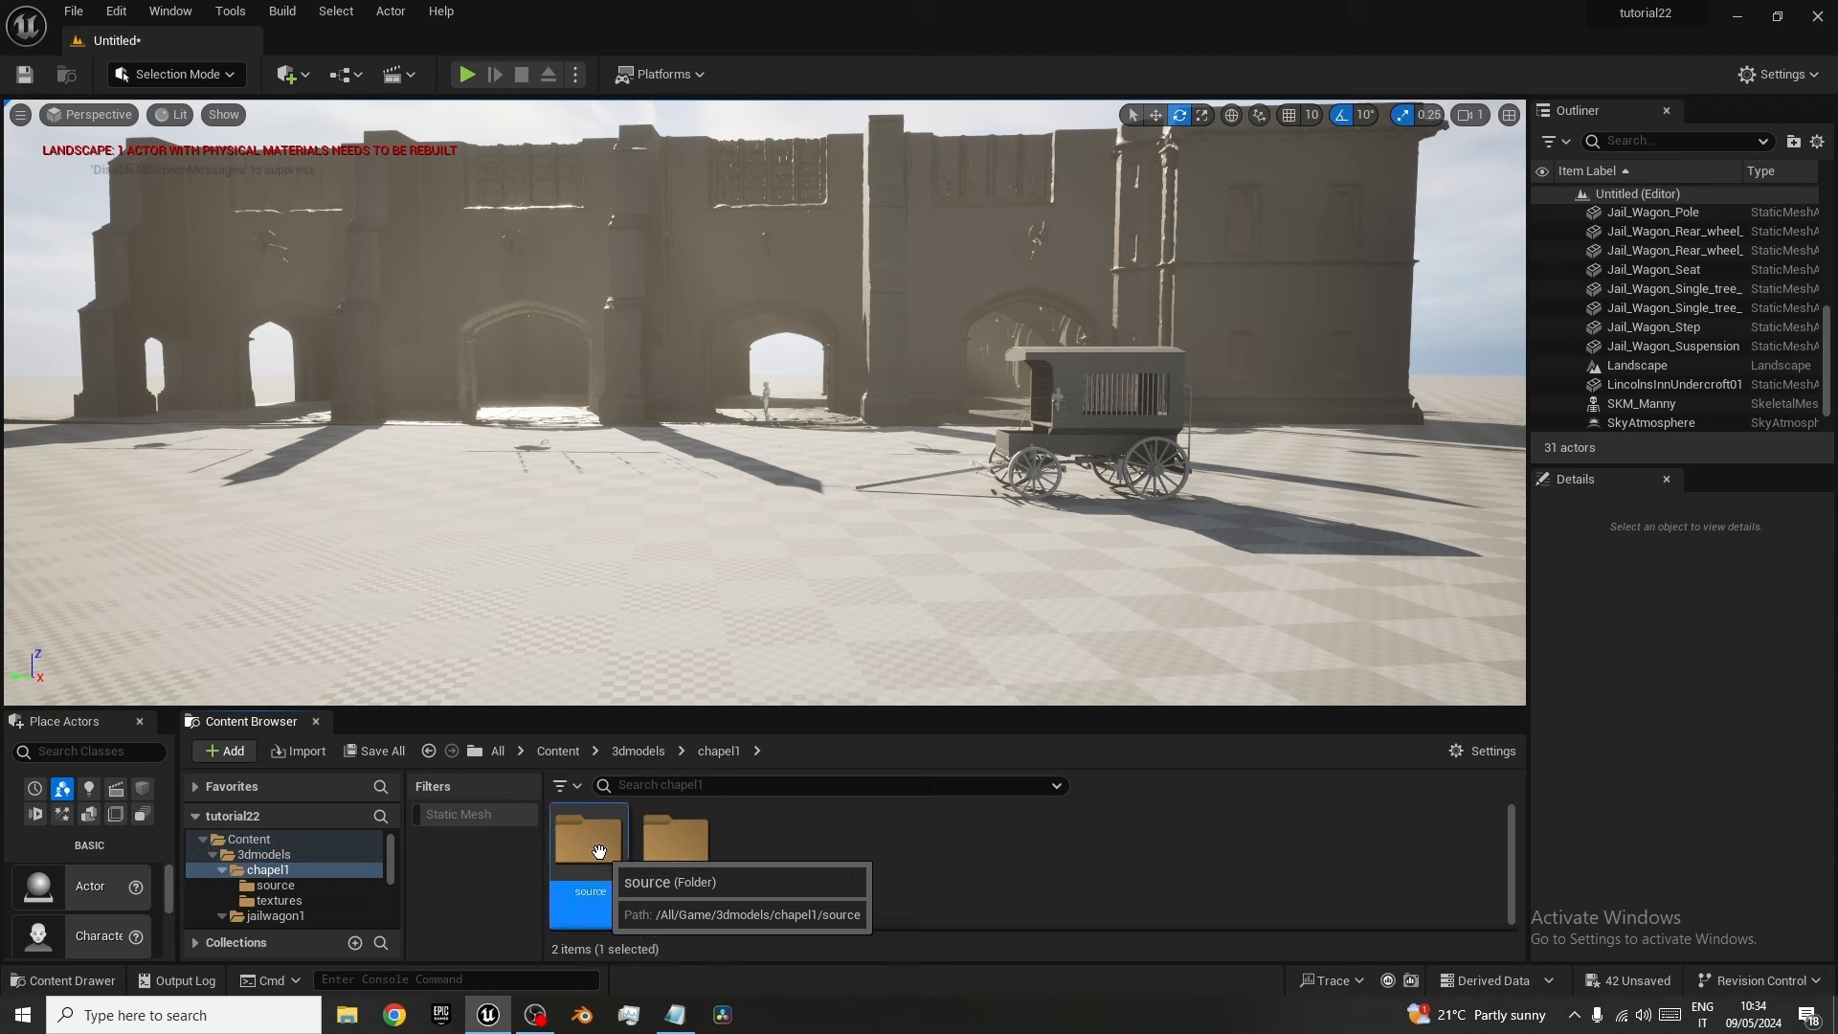
pyautogui.doubleClick(588, 843)
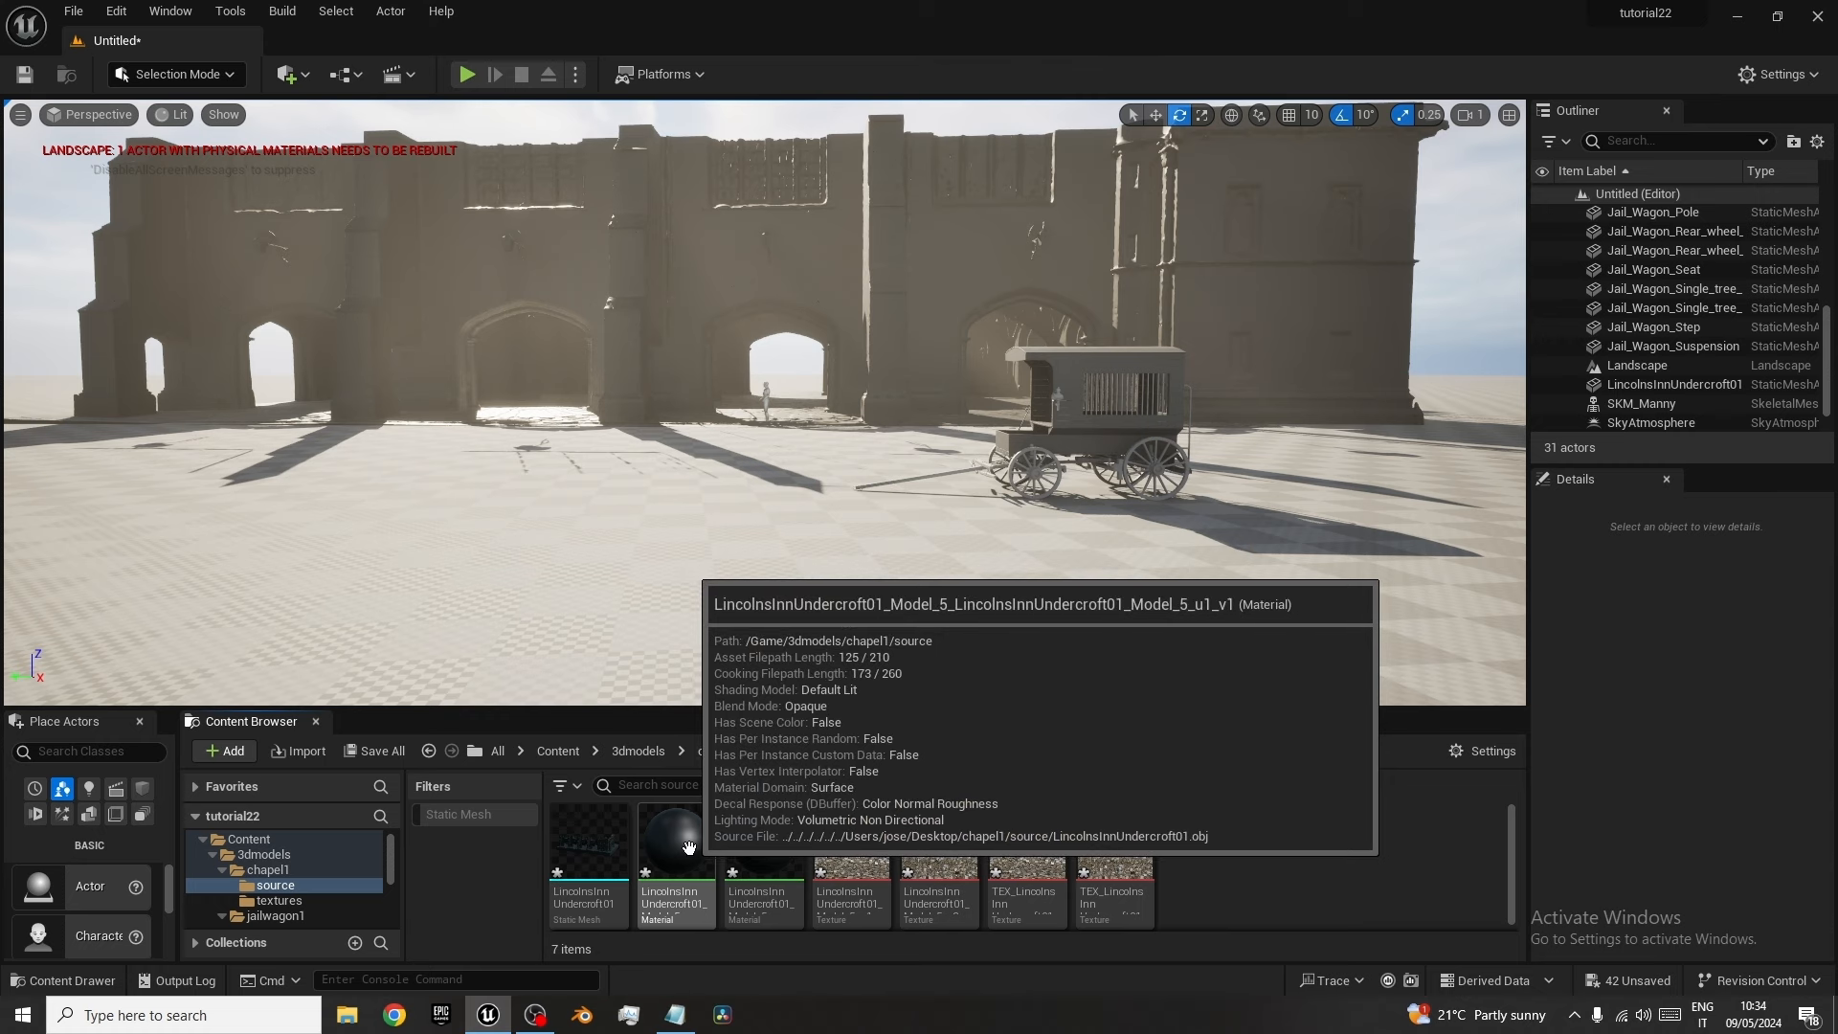
pyautogui.doubleClick(689, 848)
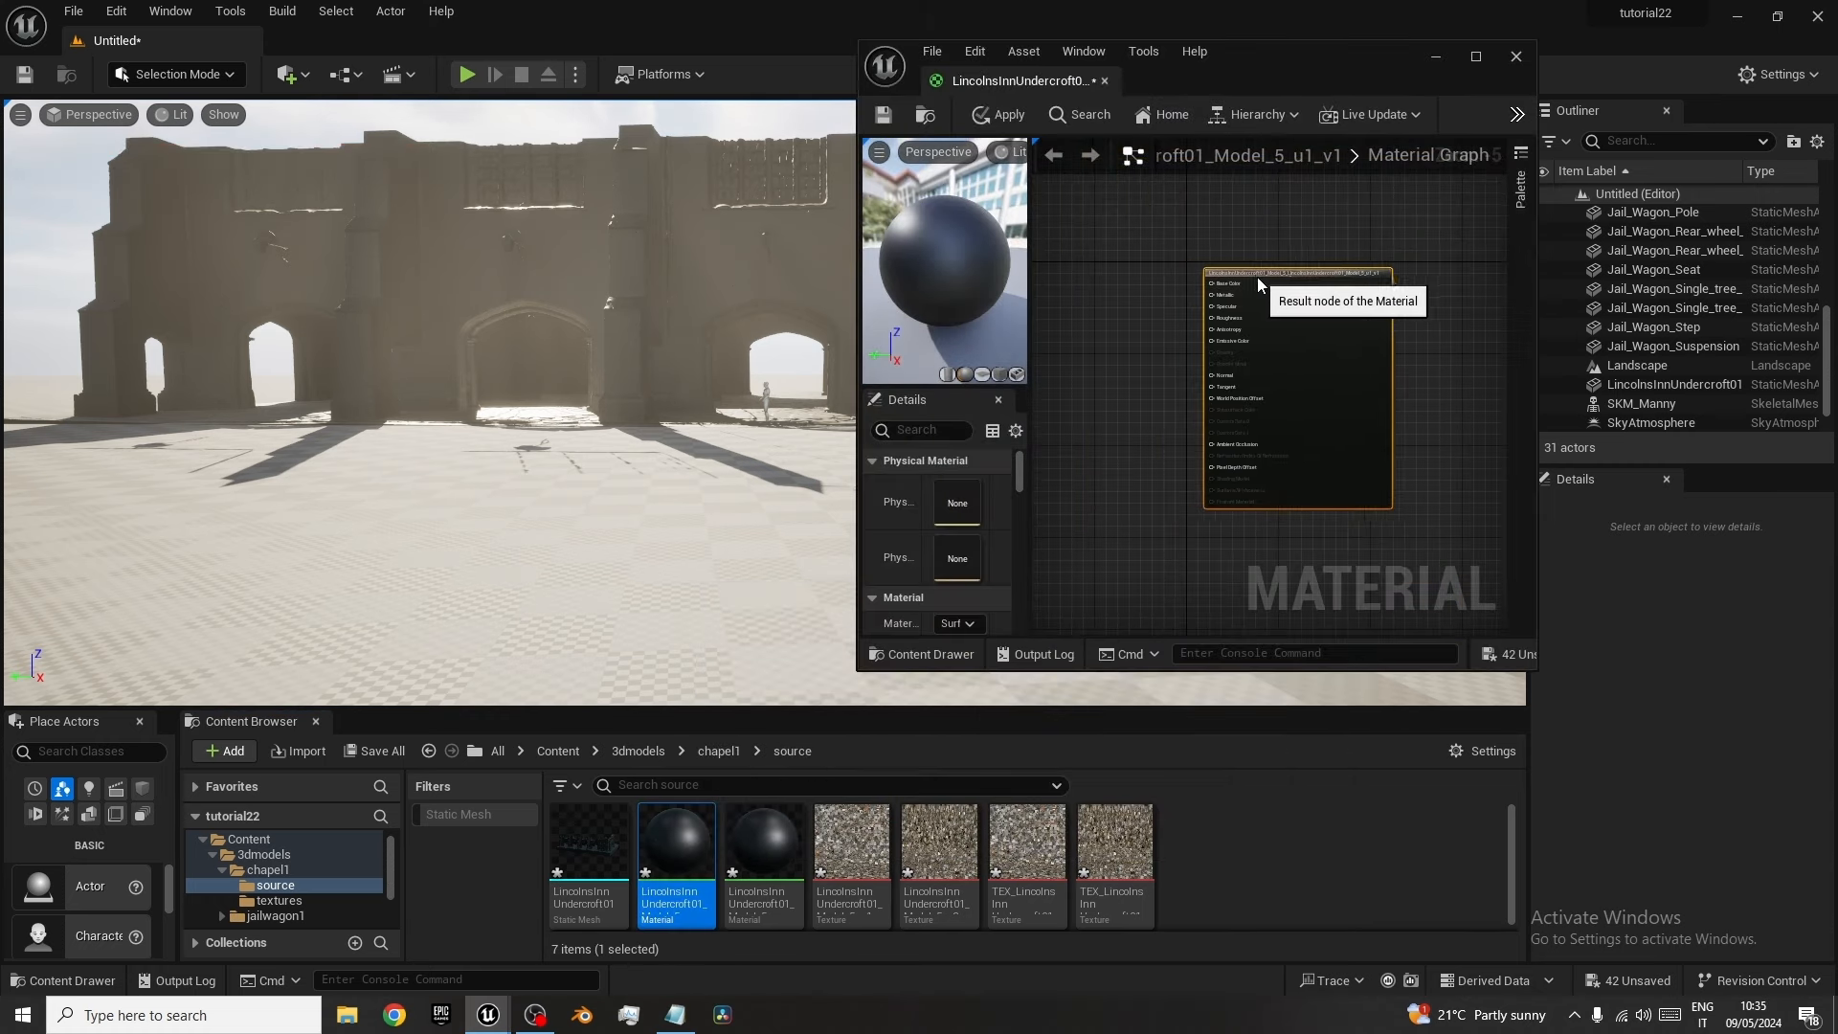
# Add the first LincolnsInnUndercroft01 texture to the material graph, connect its RGB output to Base Color, and save and close the material.
pyautogui.scroll(4, 1300, 337)
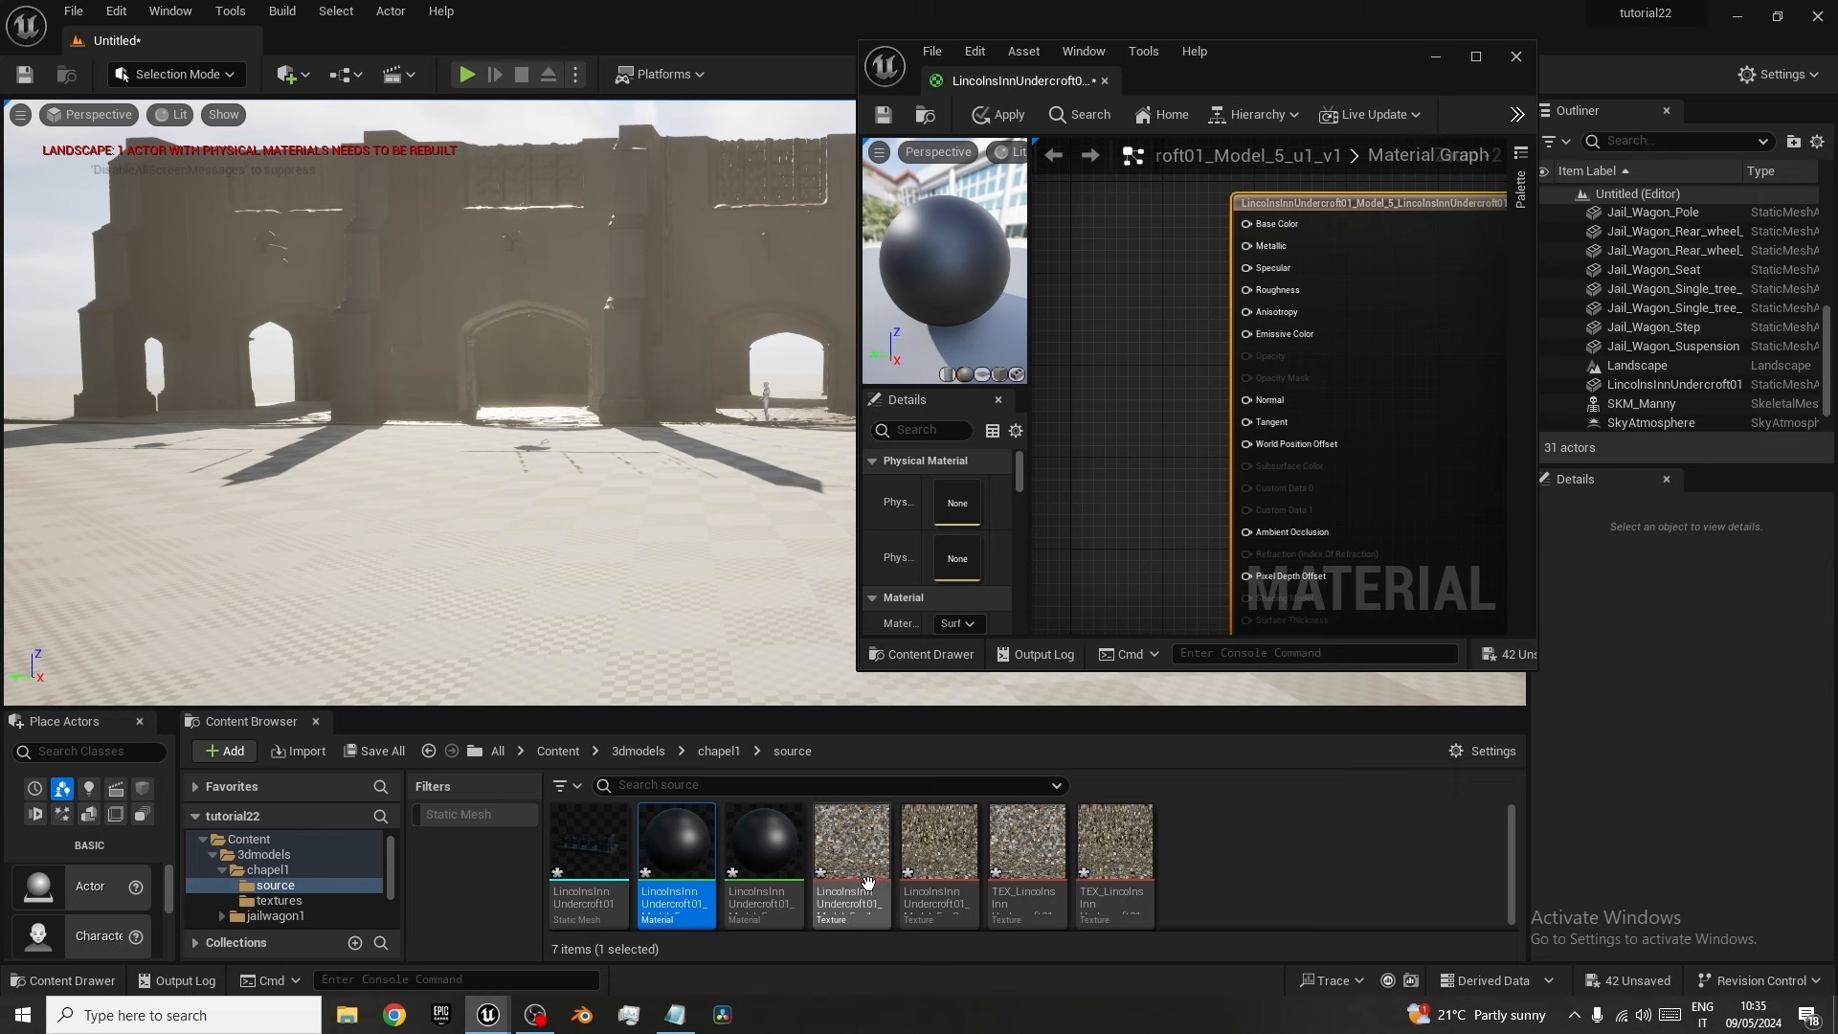
pyautogui.moveTo(868, 879); pyautogui.dragTo(1124, 200)
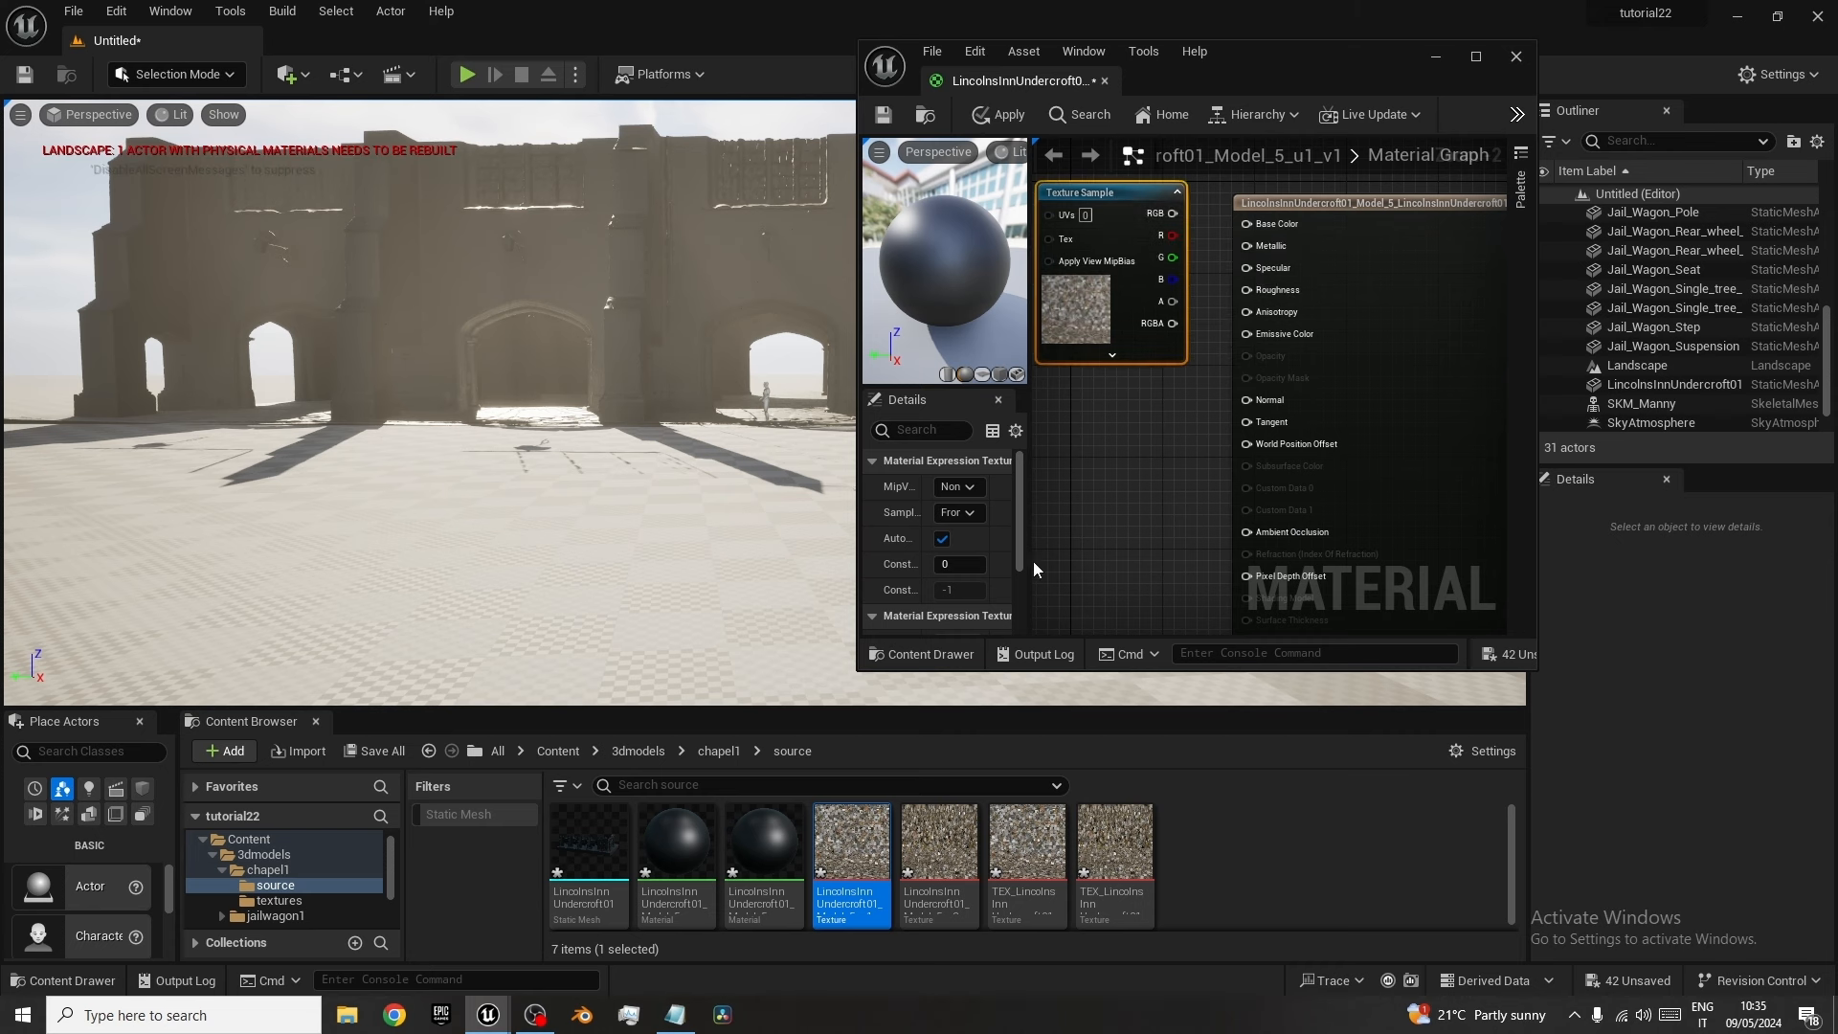
pyautogui.moveTo(1173, 213); pyautogui.dragTo(1181, 222)
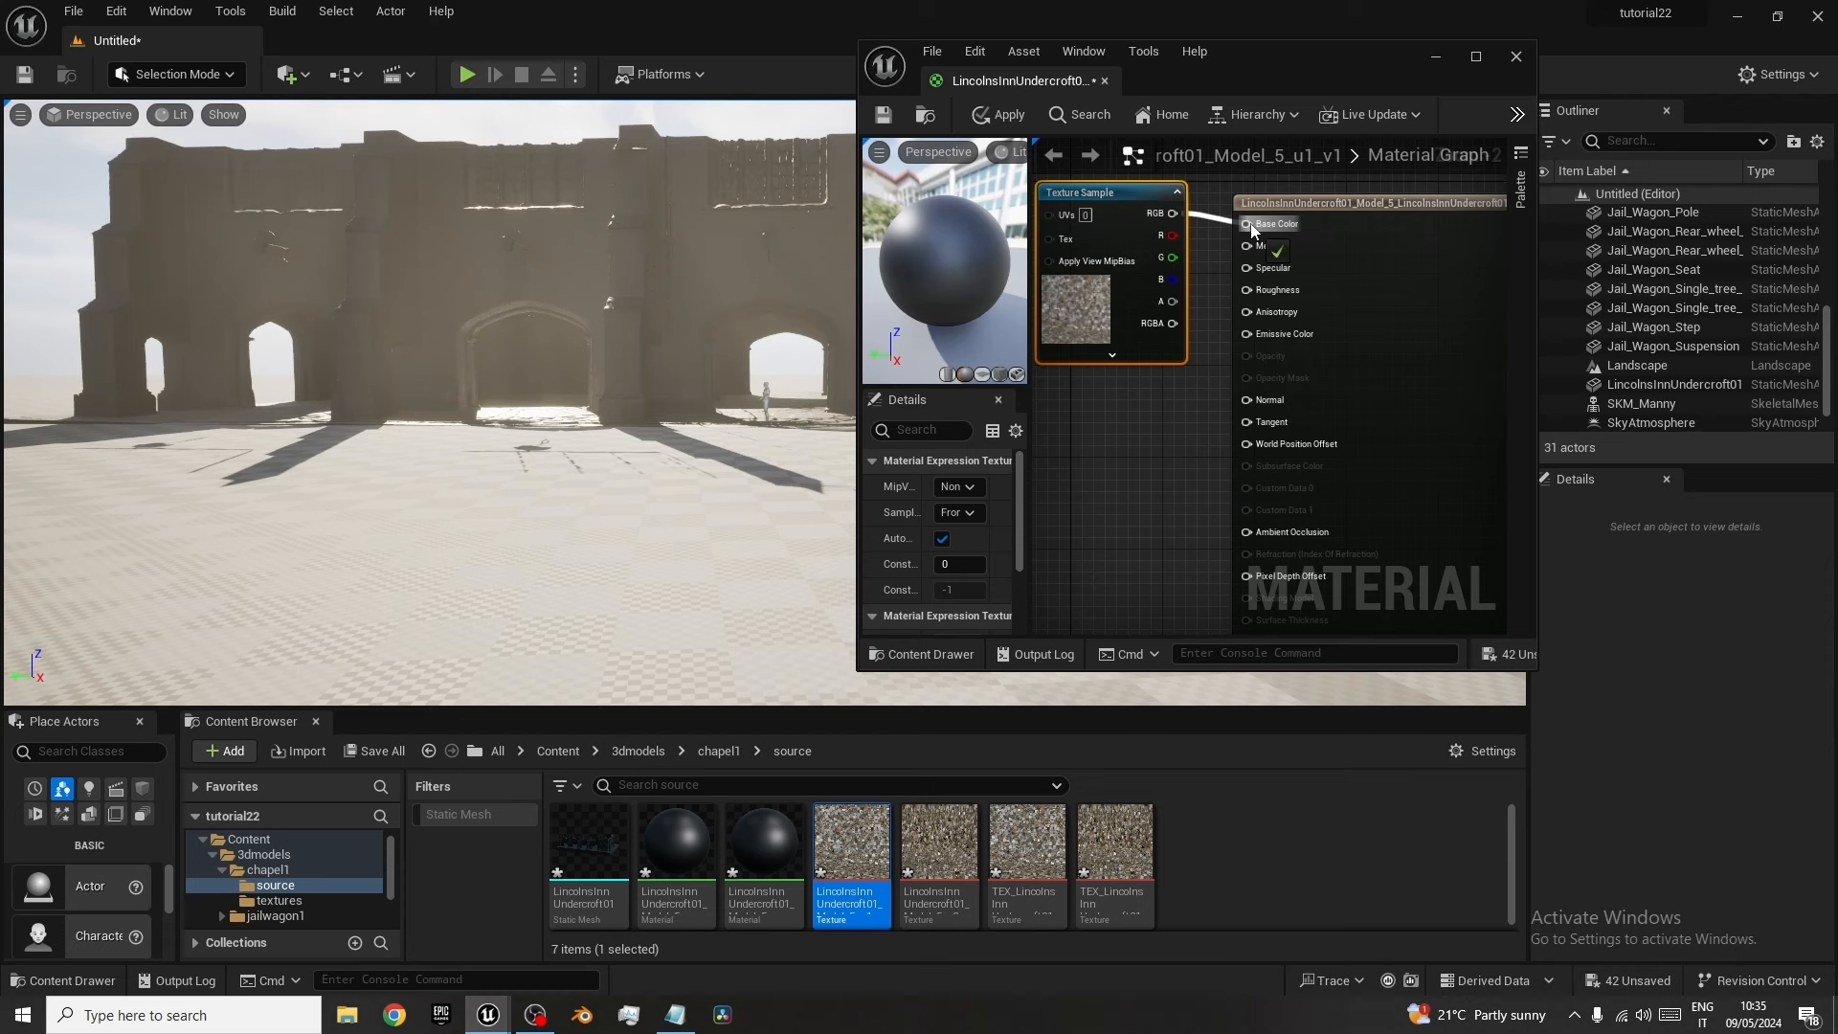
pyautogui.moveTo(1251, 227); pyautogui.dragTo(1247, 224)
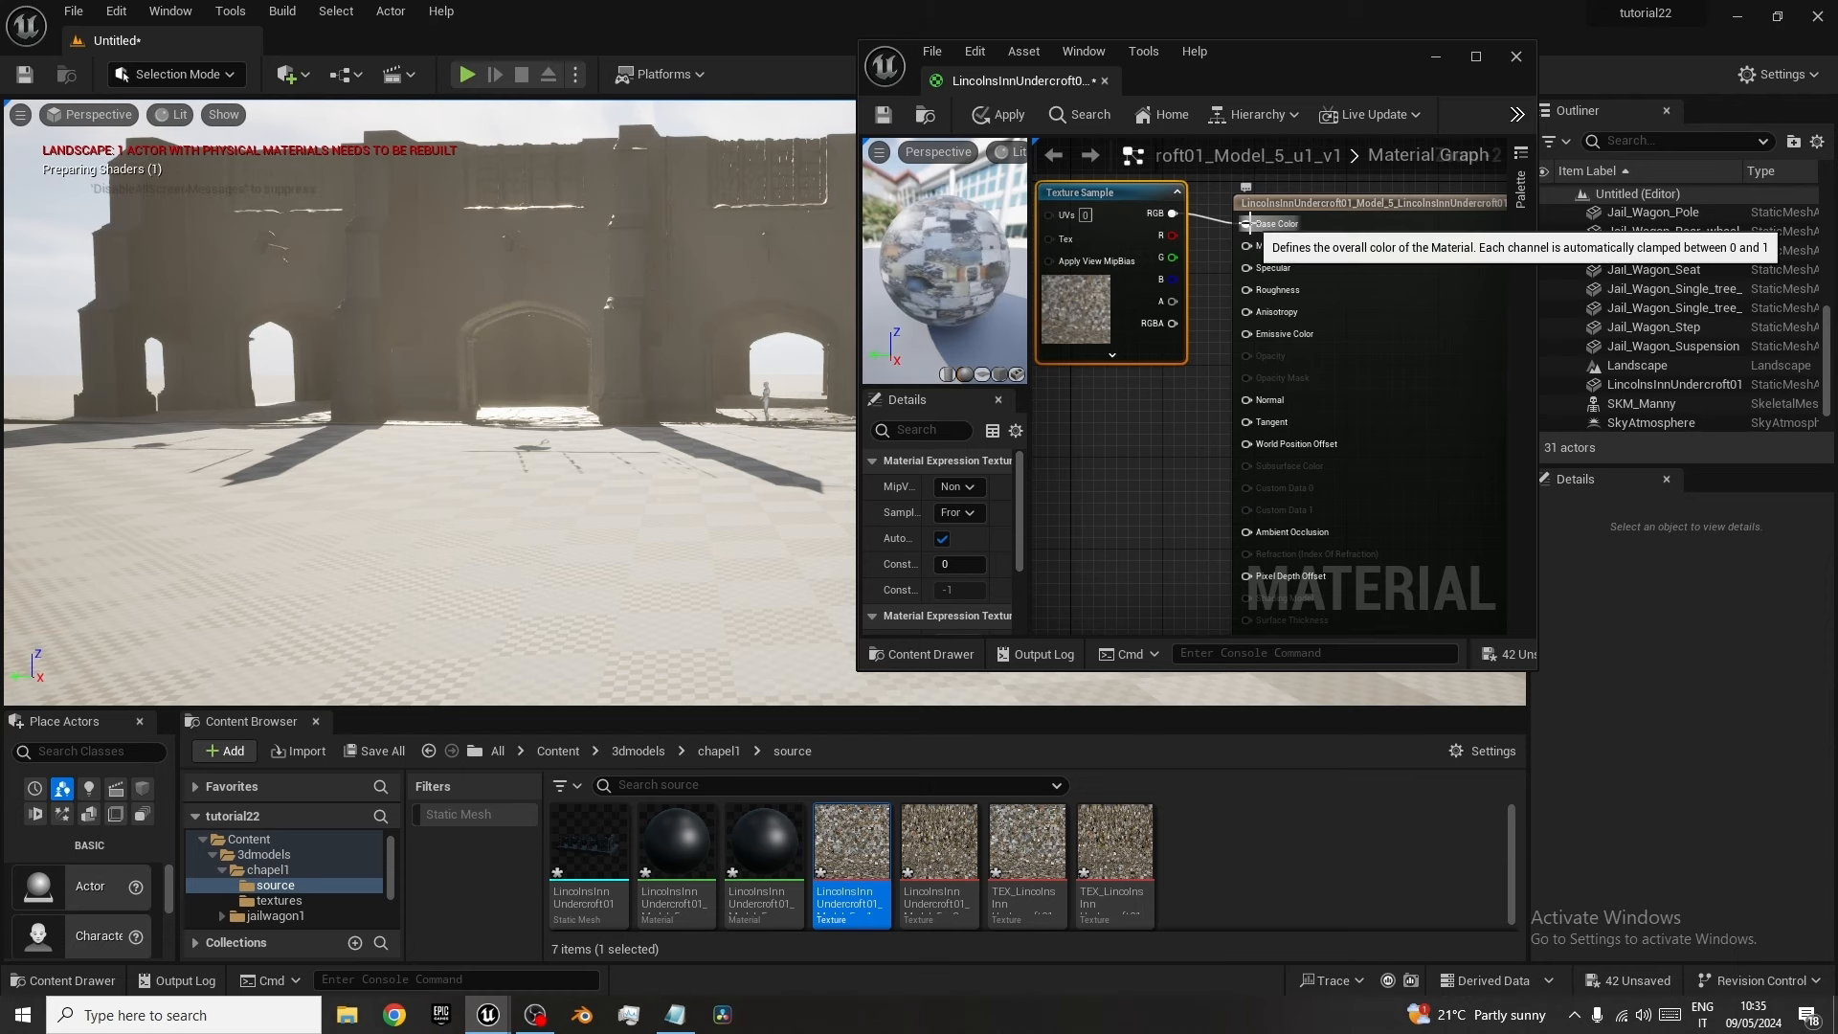
pyautogui.click(883, 116)
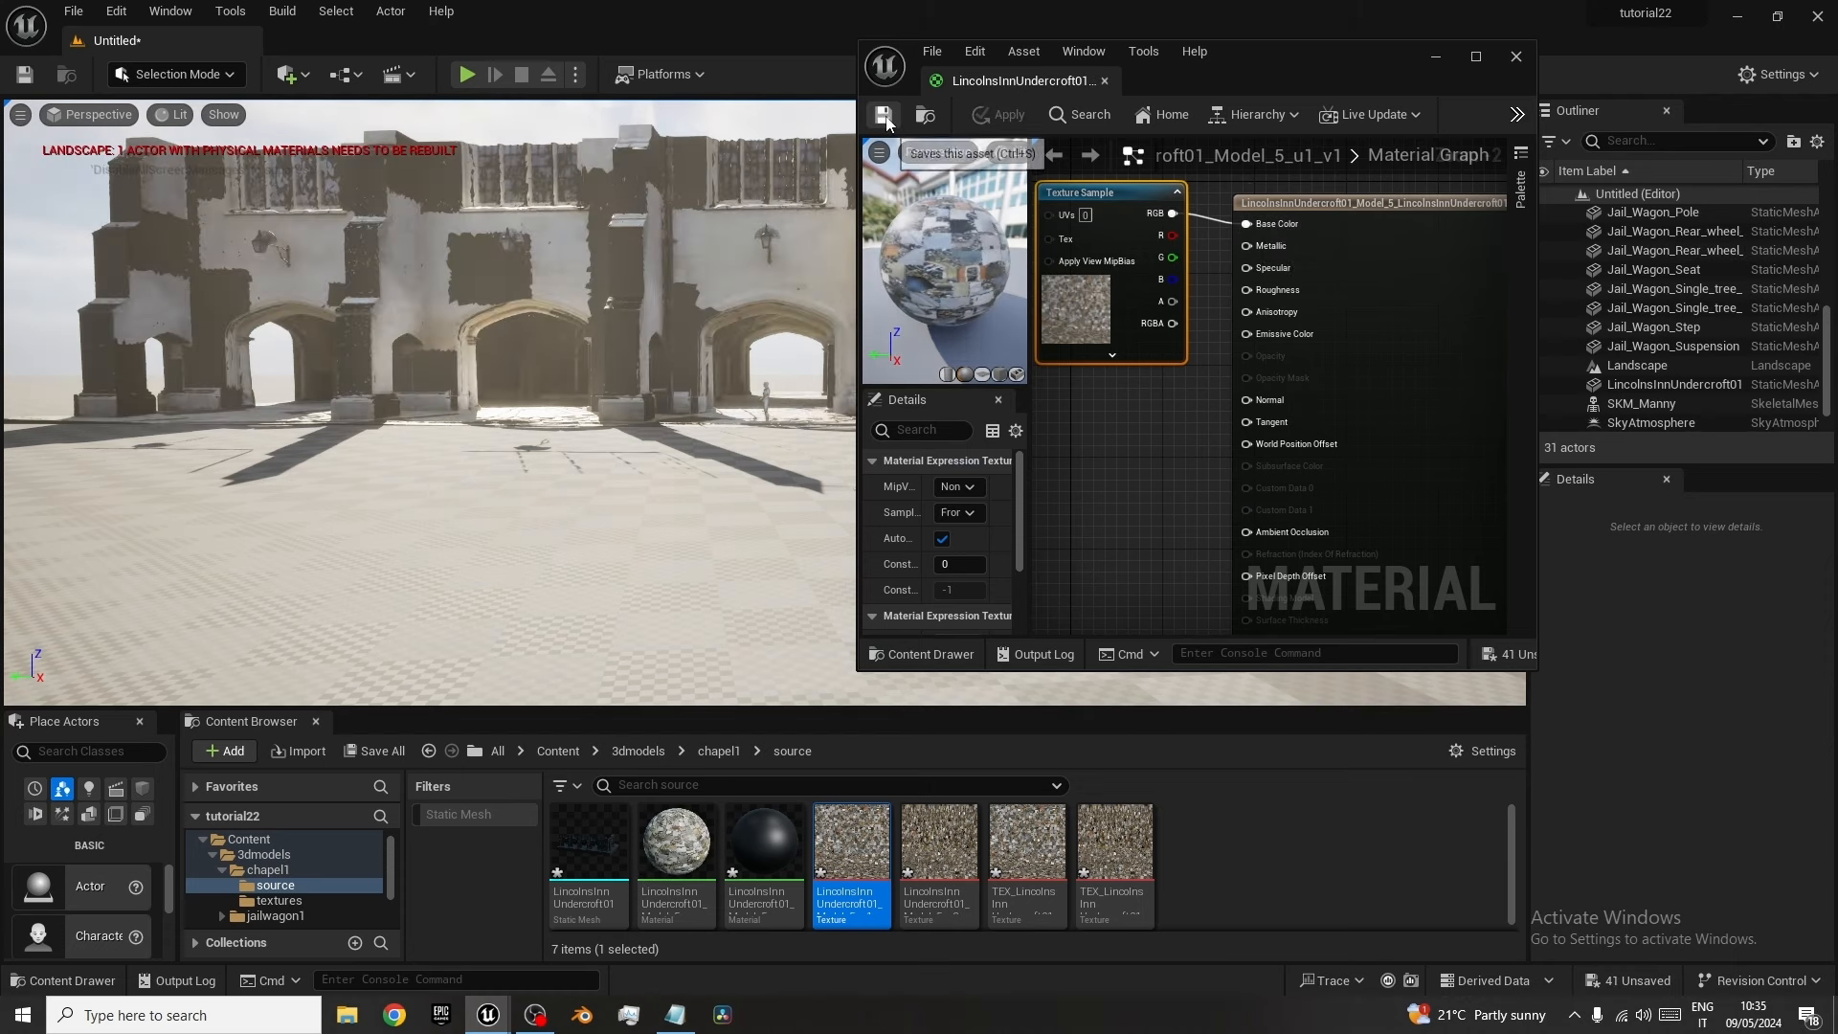
pyautogui.click(1517, 57)
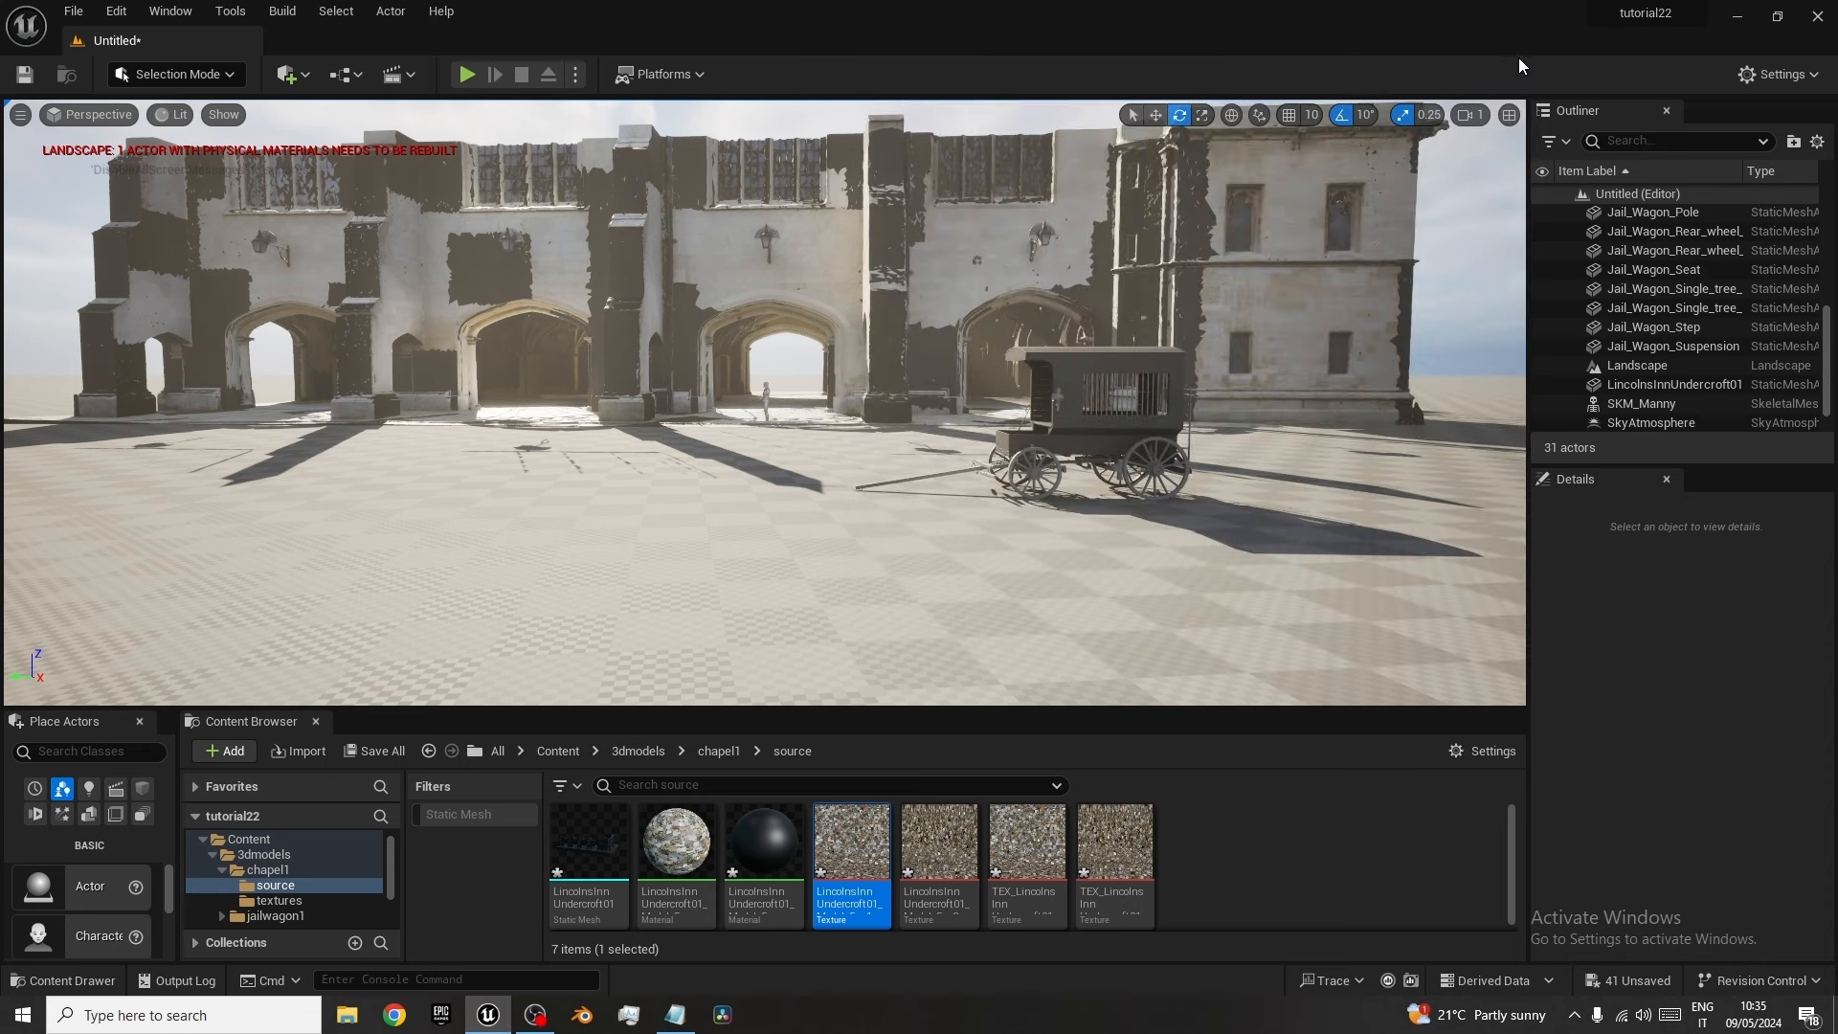
# In the chapel's u2_v1 material, connect the second LincolnsInnUndercroft01 texture's RGB output to Base Color, then save and close it.
pyautogui.doubleClick(766, 863)
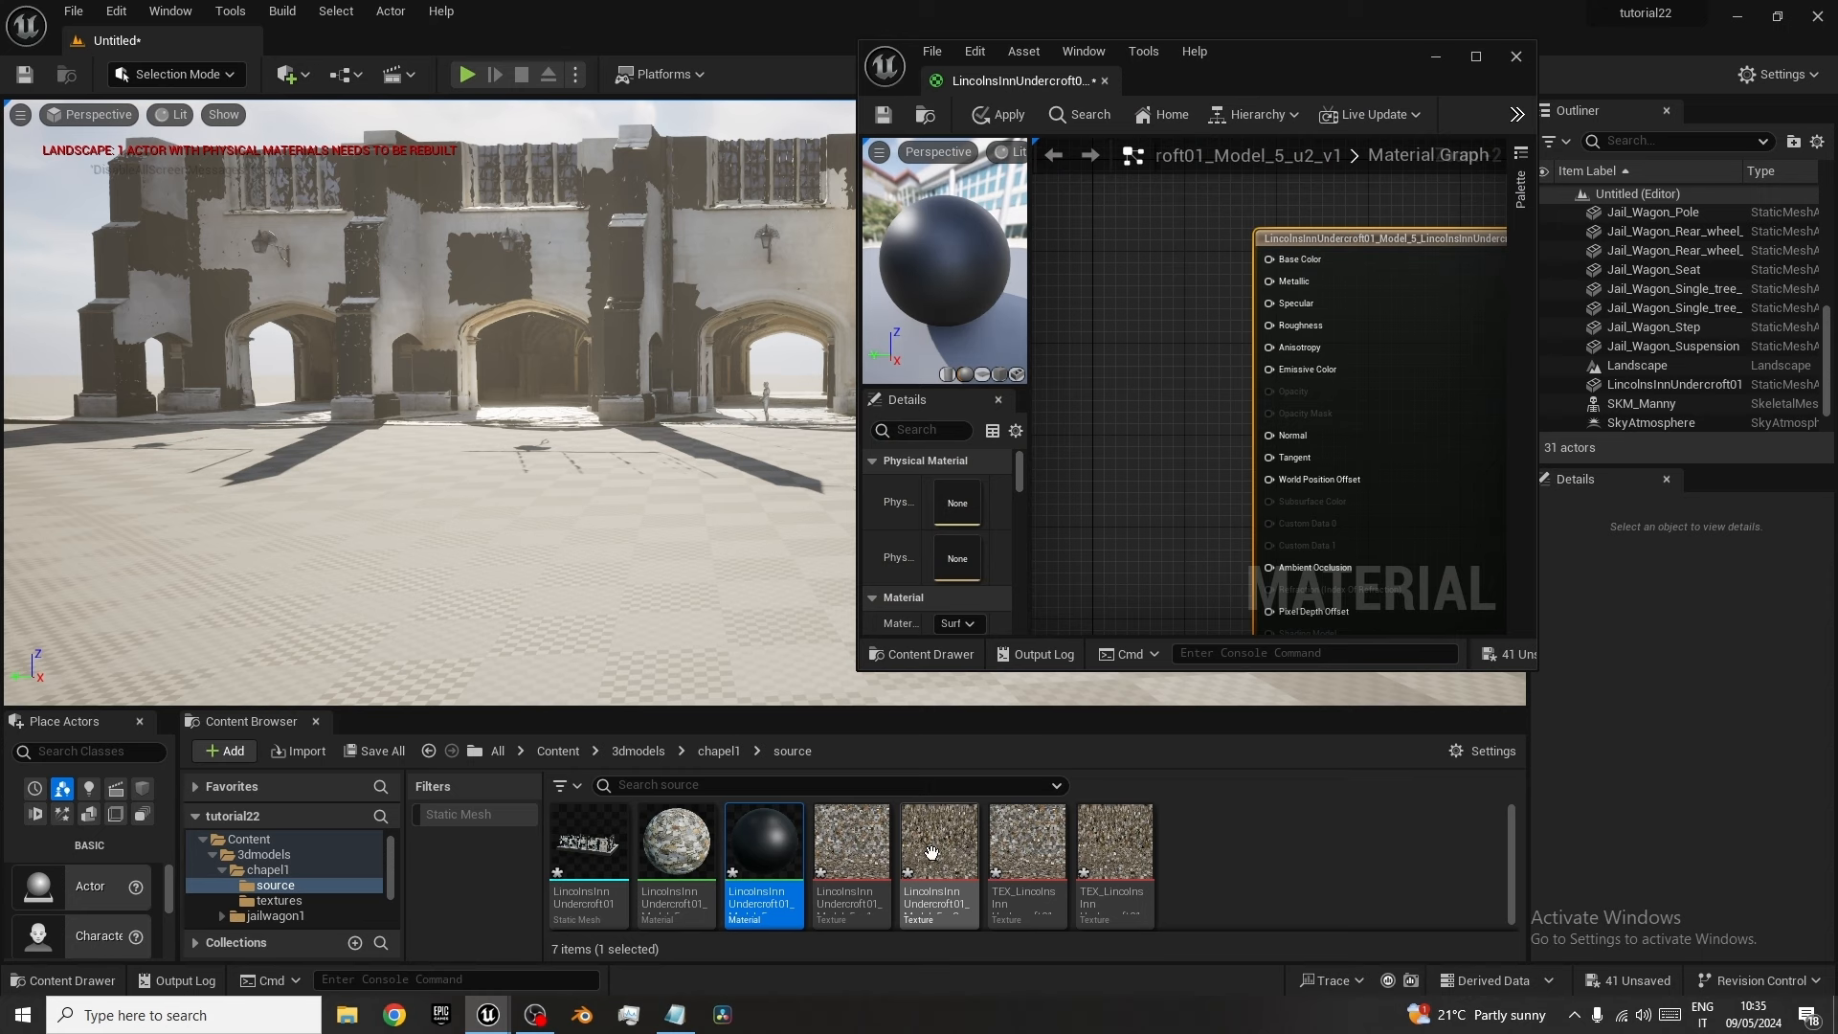
pyautogui.click(967, 854)
pyautogui.moveTo(1085, 648); pyautogui.dragTo(1265, 258)
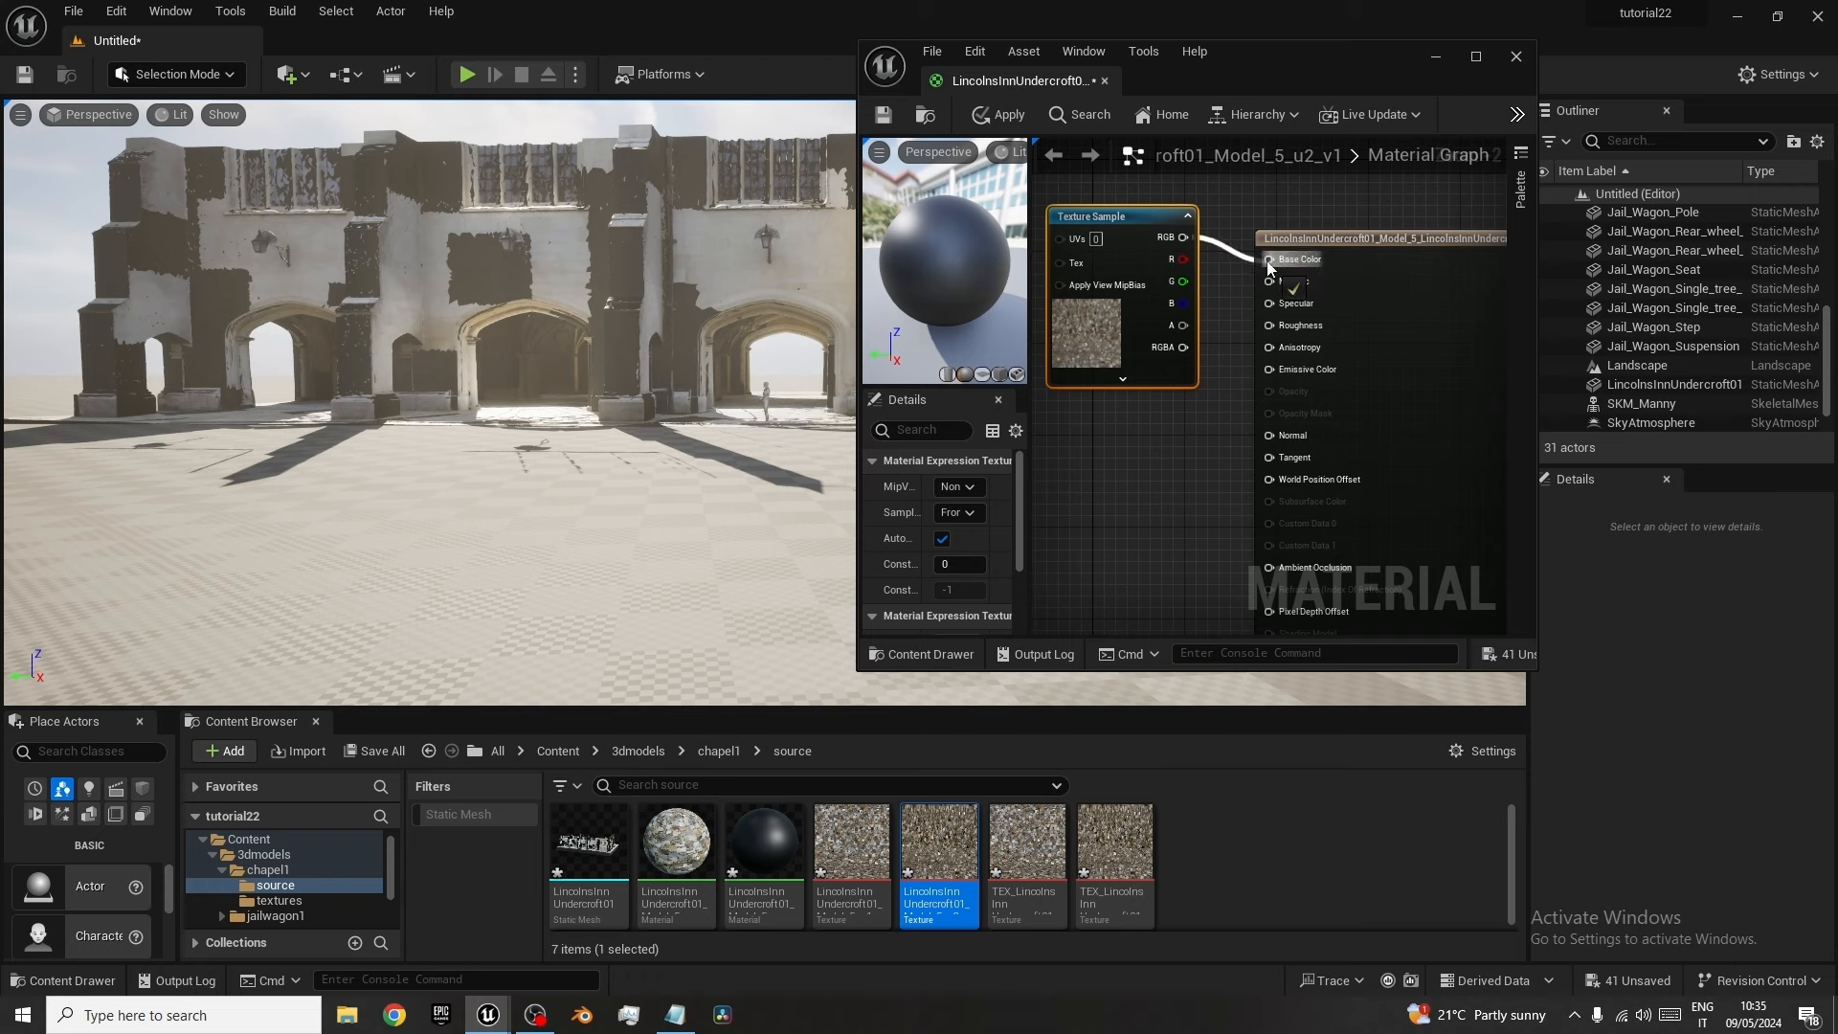
pyautogui.click(882, 114)
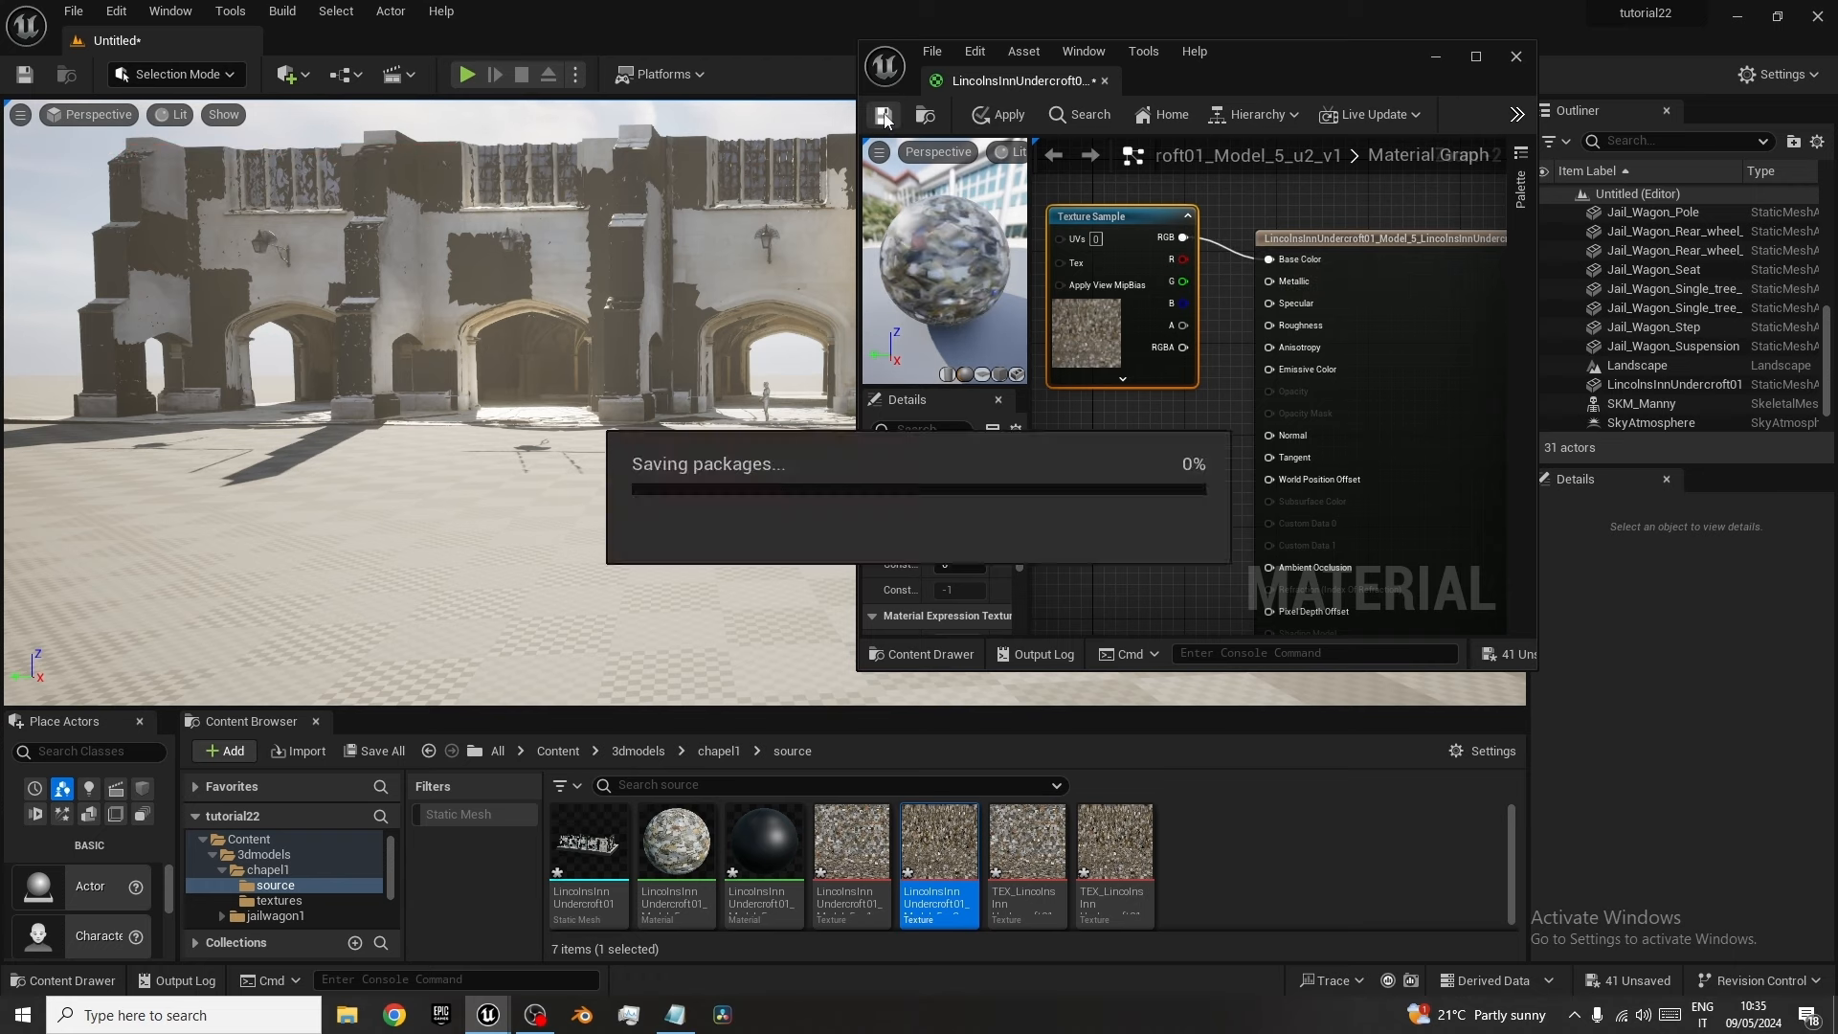
pyautogui.click(1516, 58)
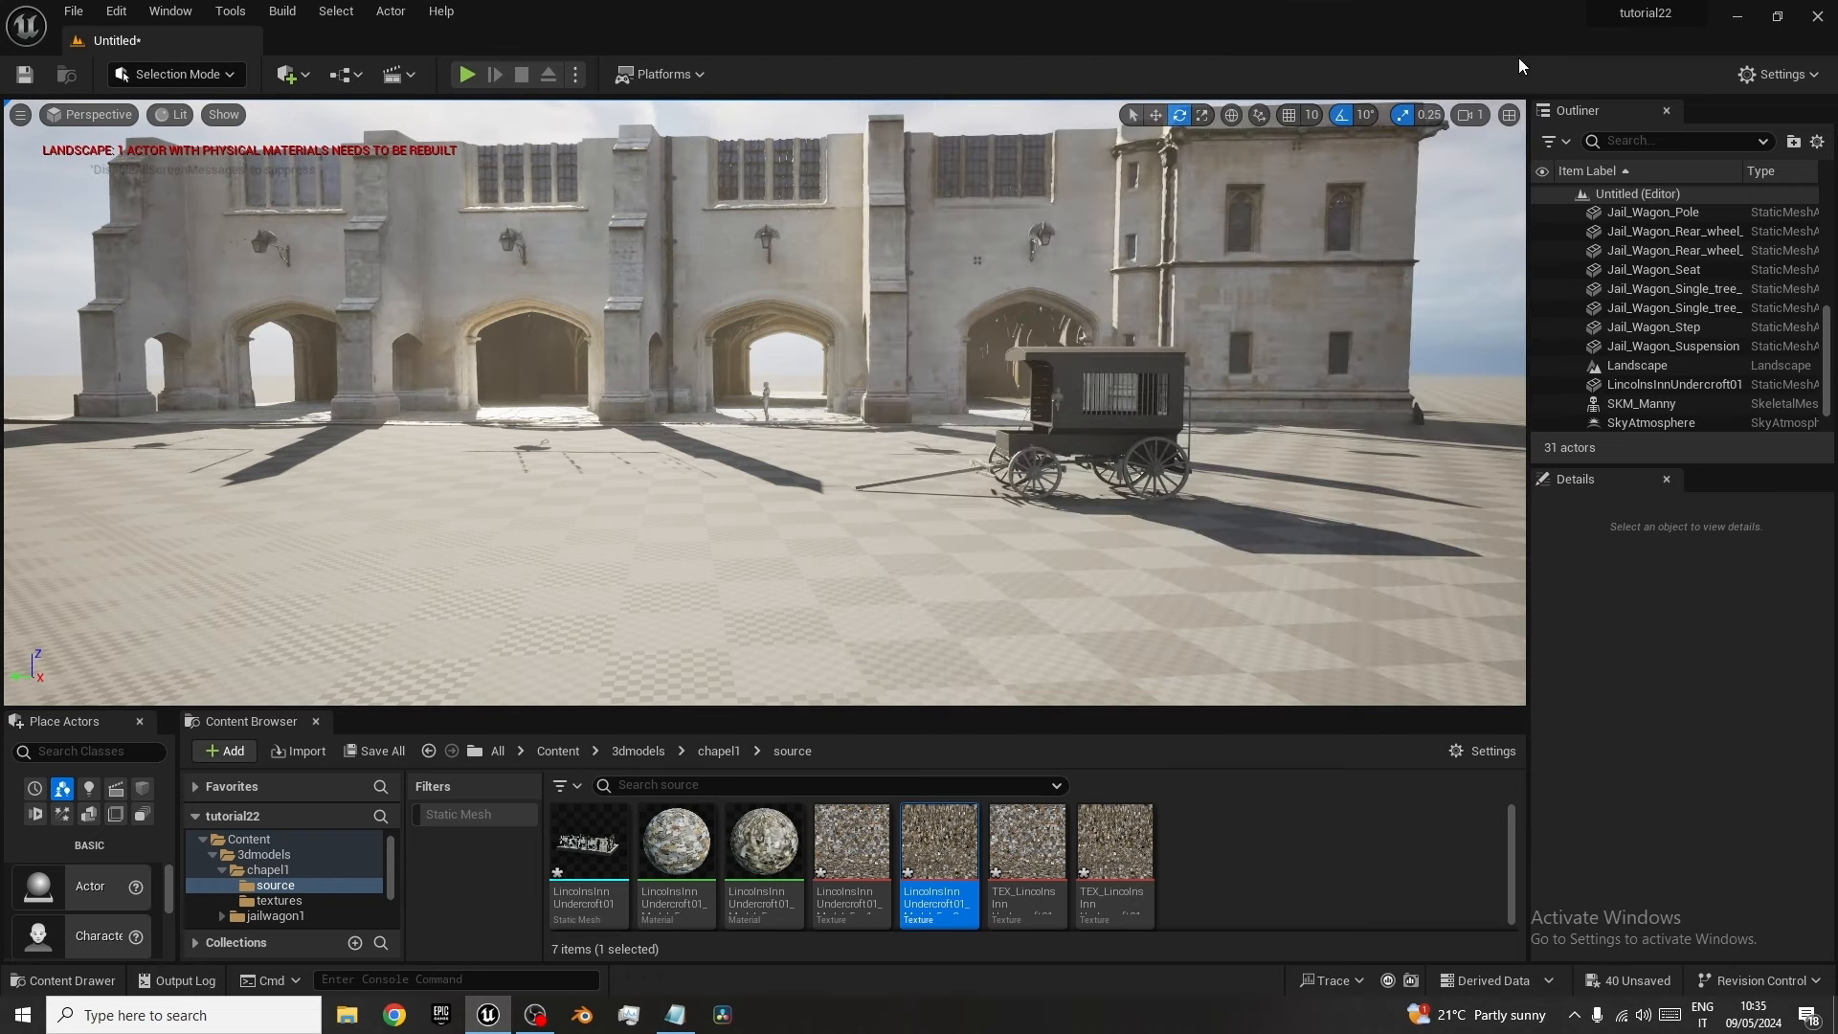
# Open the 1001_2 material from jailwagon1's source folder and delete the Param node feeding its Base Color.
pyautogui.keyDown('alt'); pyautogui.moveTo(681, 408); pyautogui.dragTo(694, 467); pyautogui.keyUp('alt')
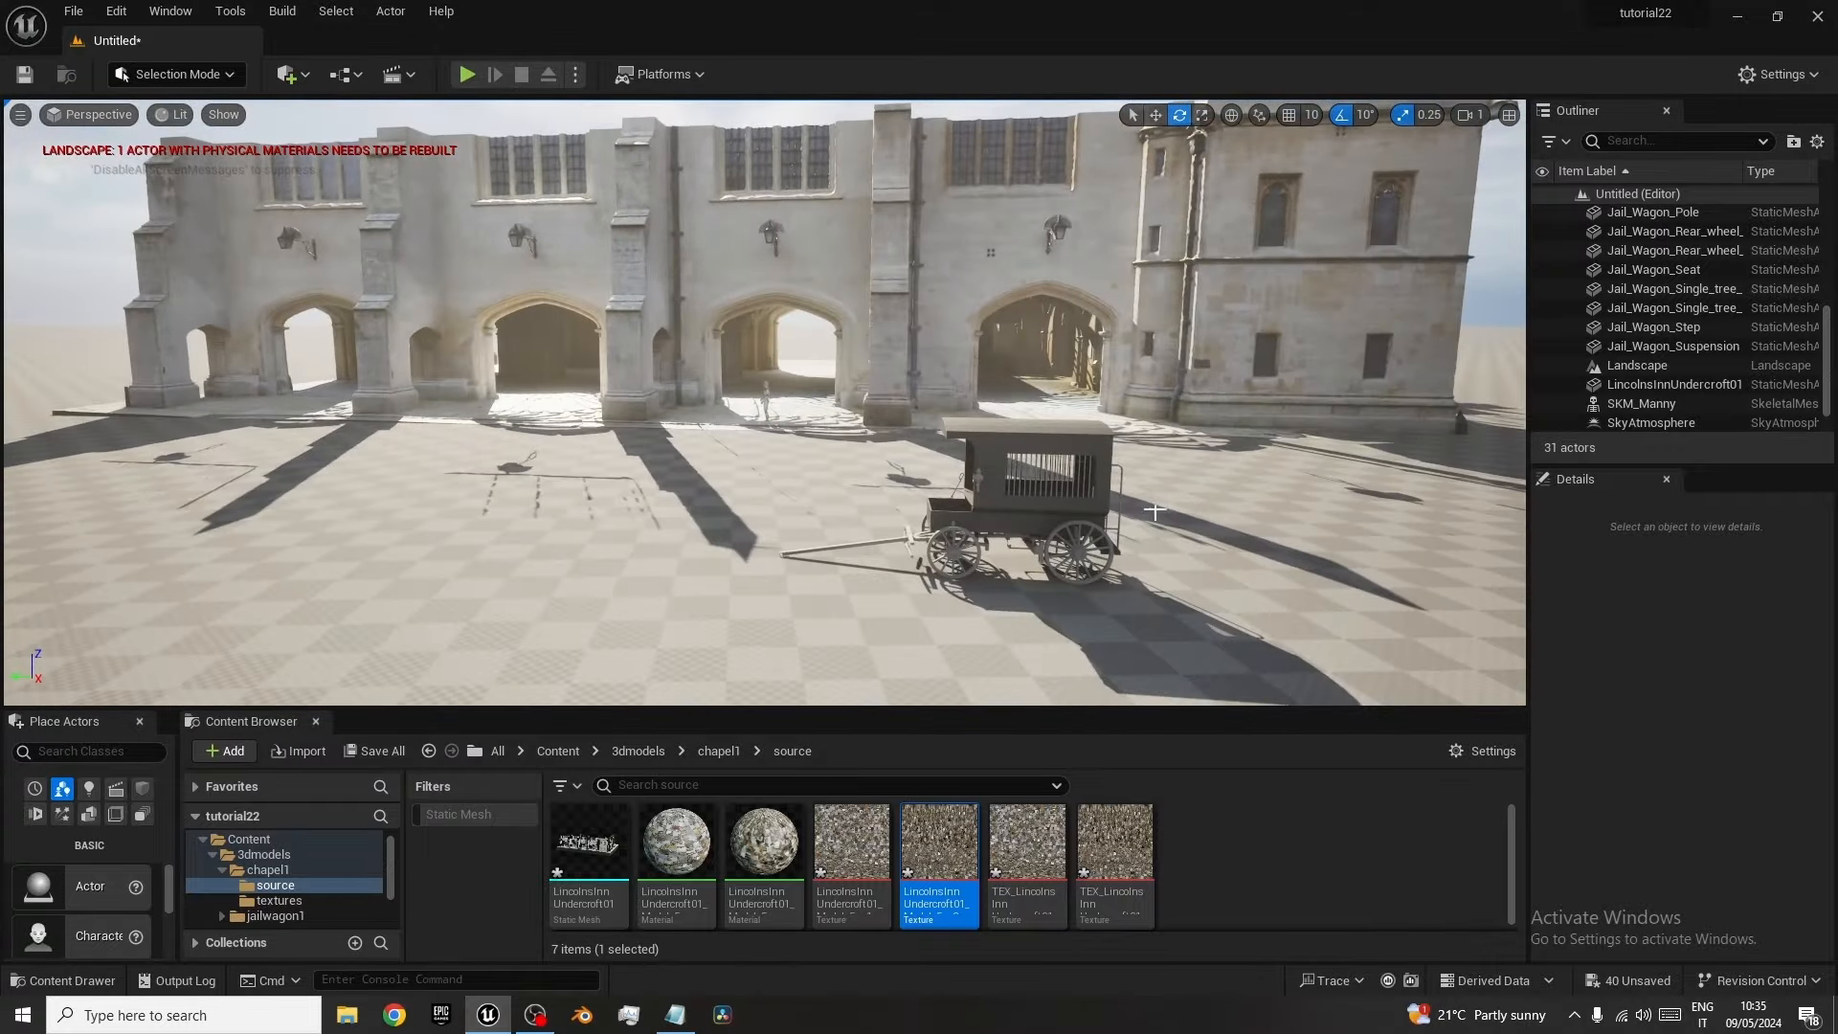
pyautogui.scroll(5, 1071, 518)
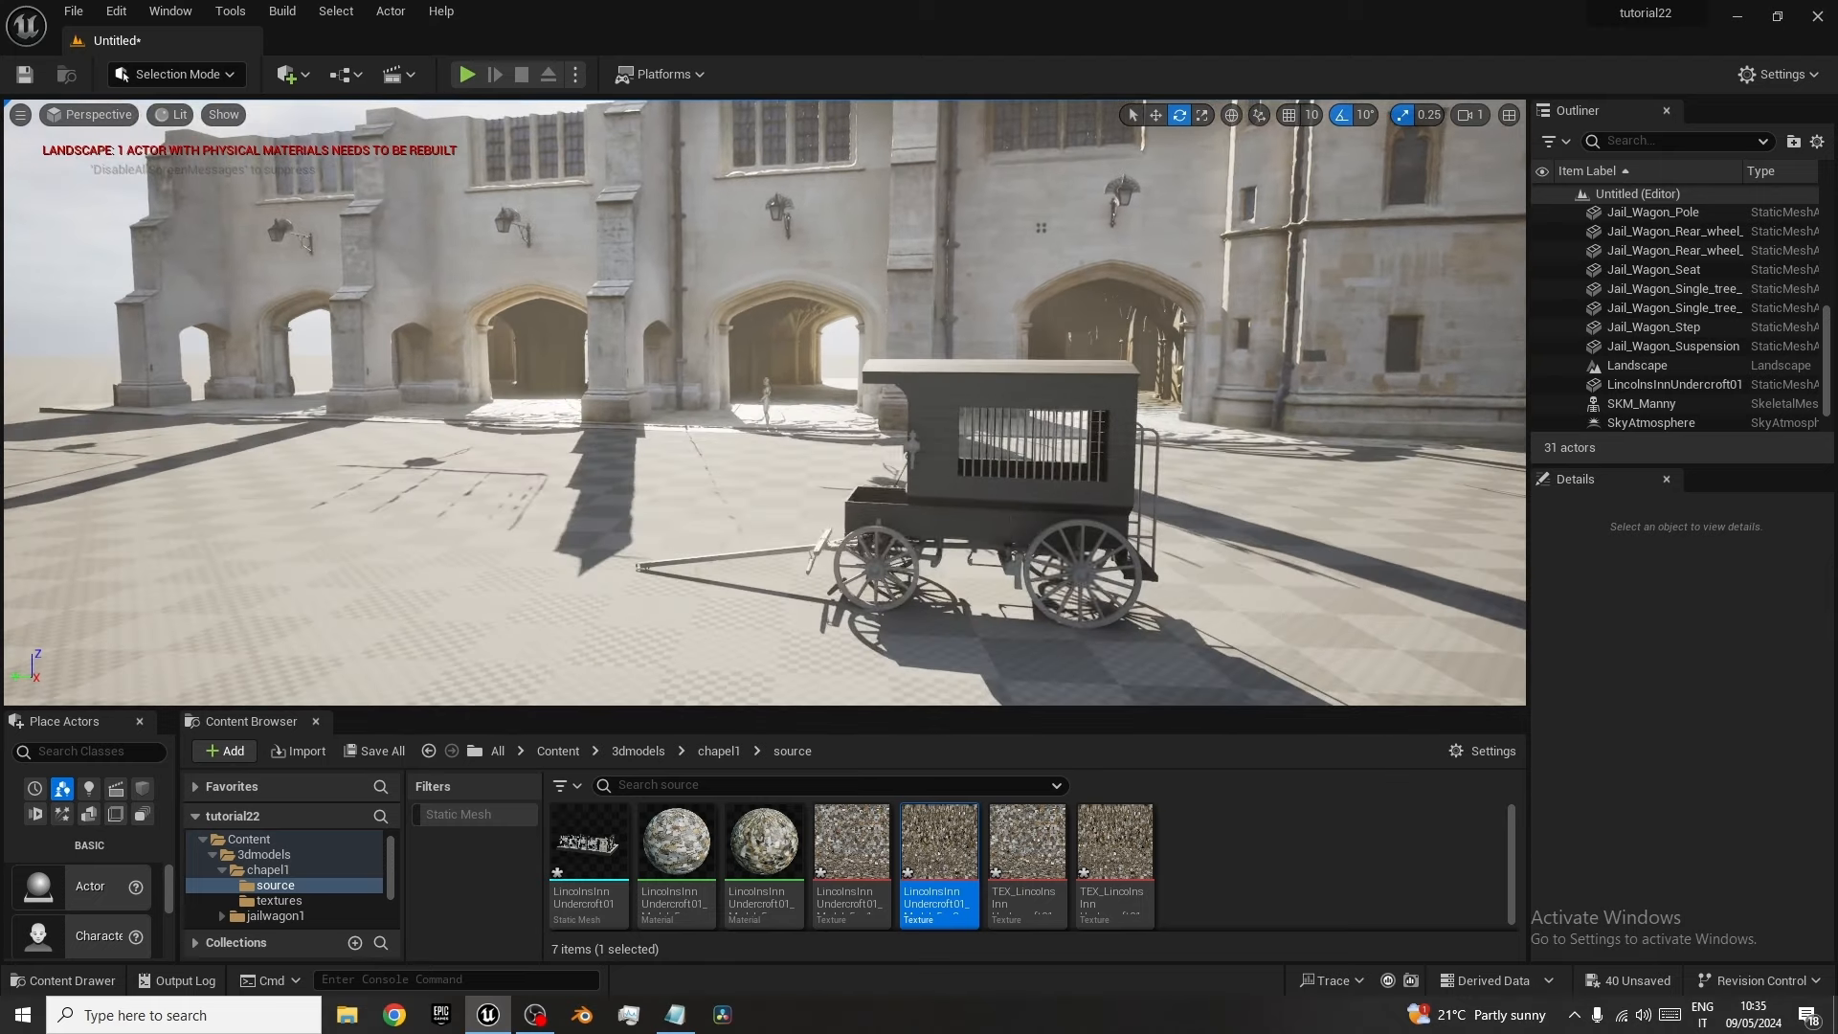
pyautogui.click(954, 506)
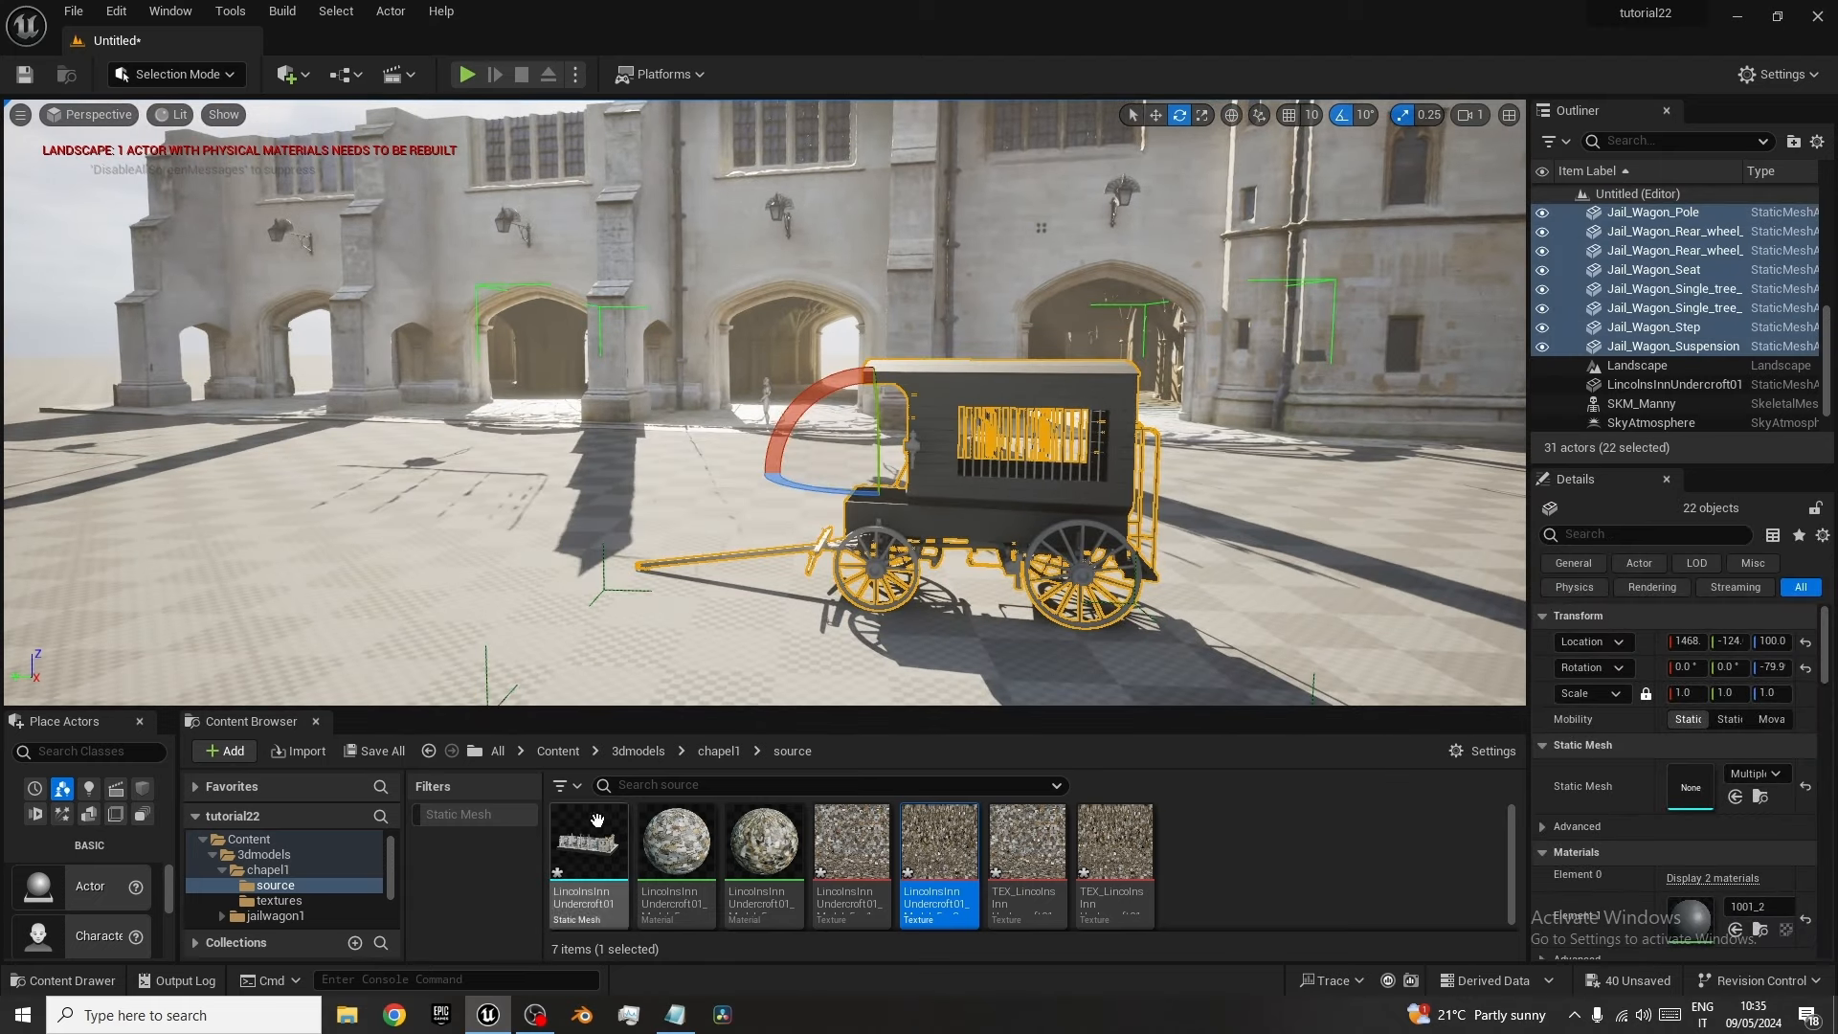
pyautogui.click(656, 755)
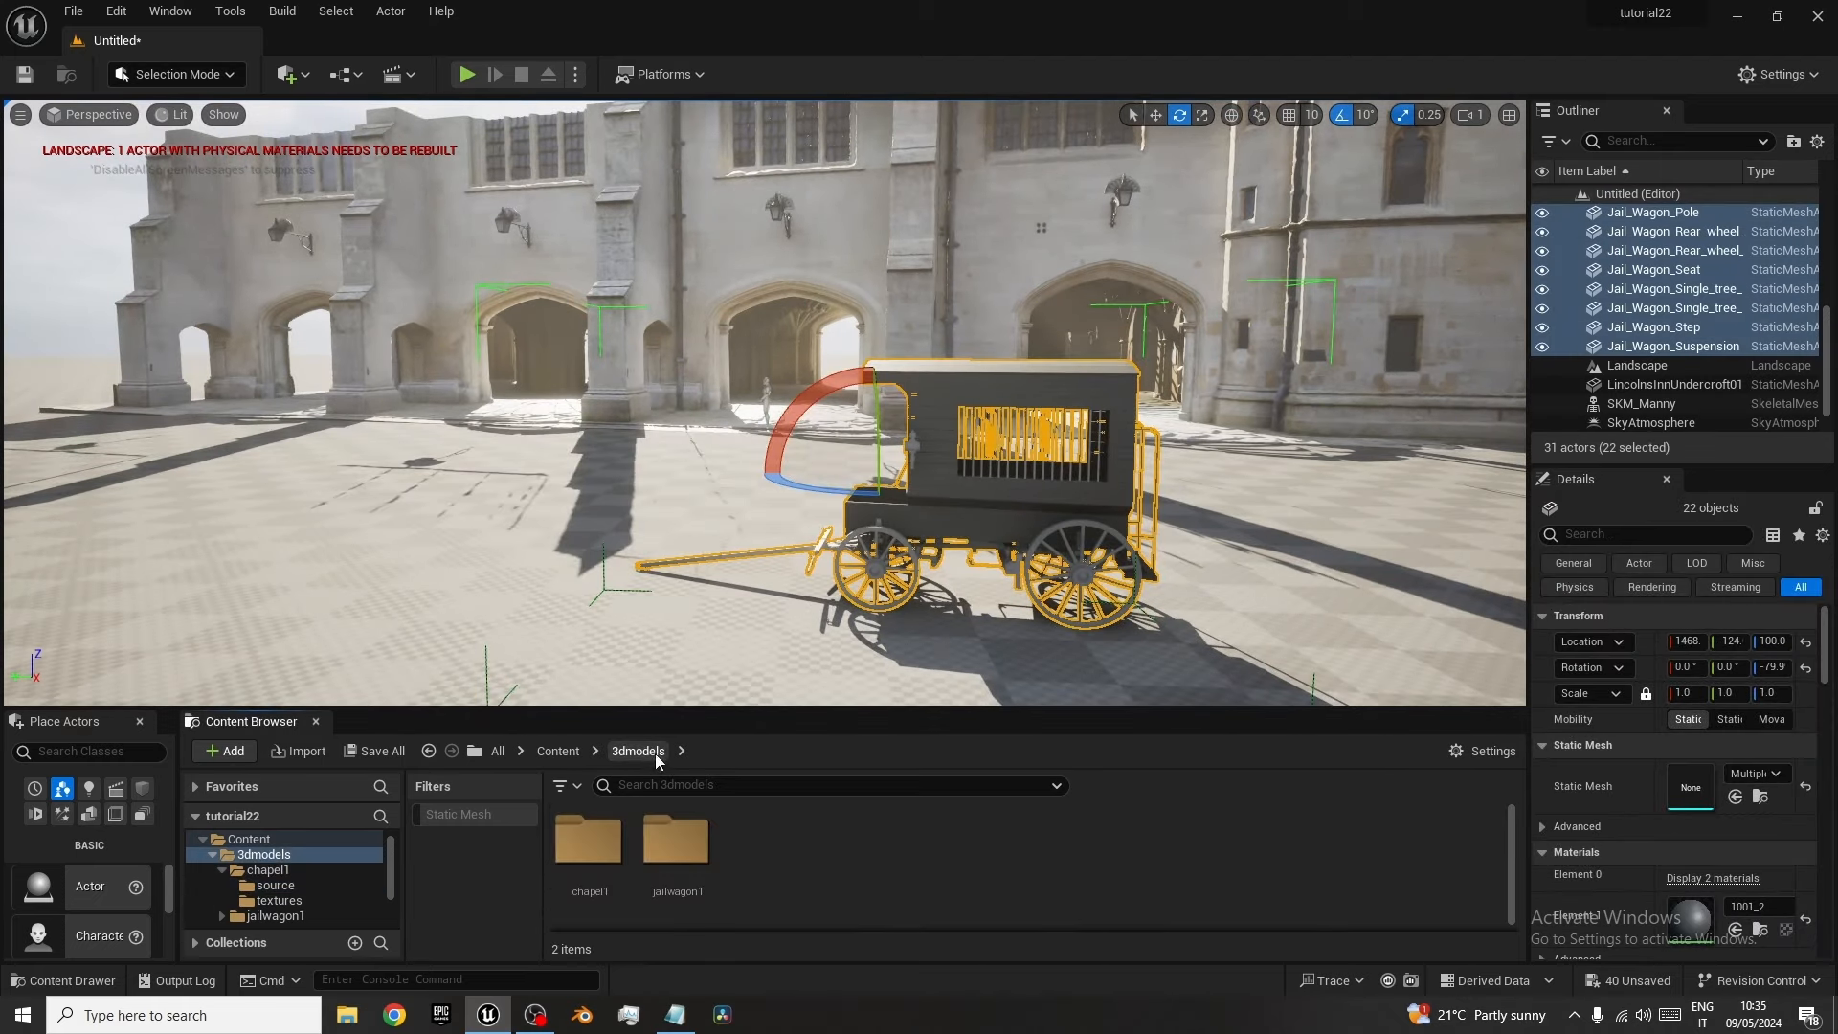
pyautogui.doubleClick(688, 848)
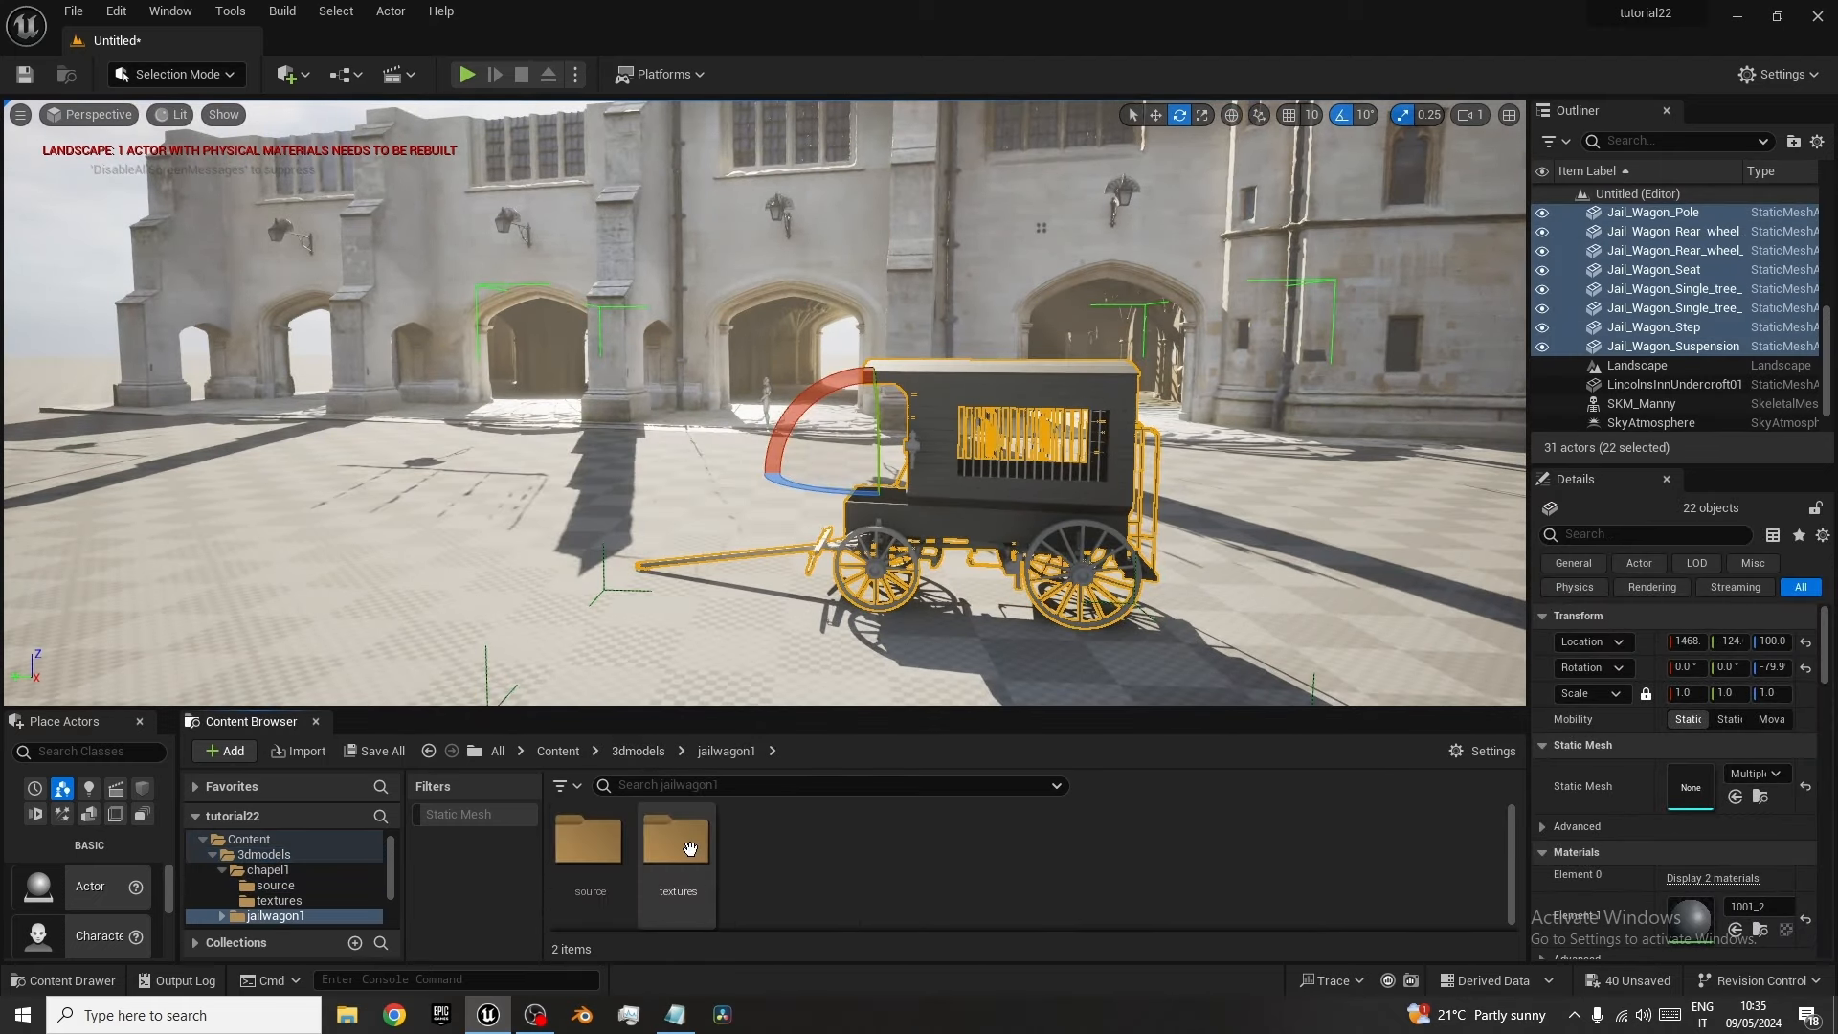
pyautogui.doubleClick(590, 842)
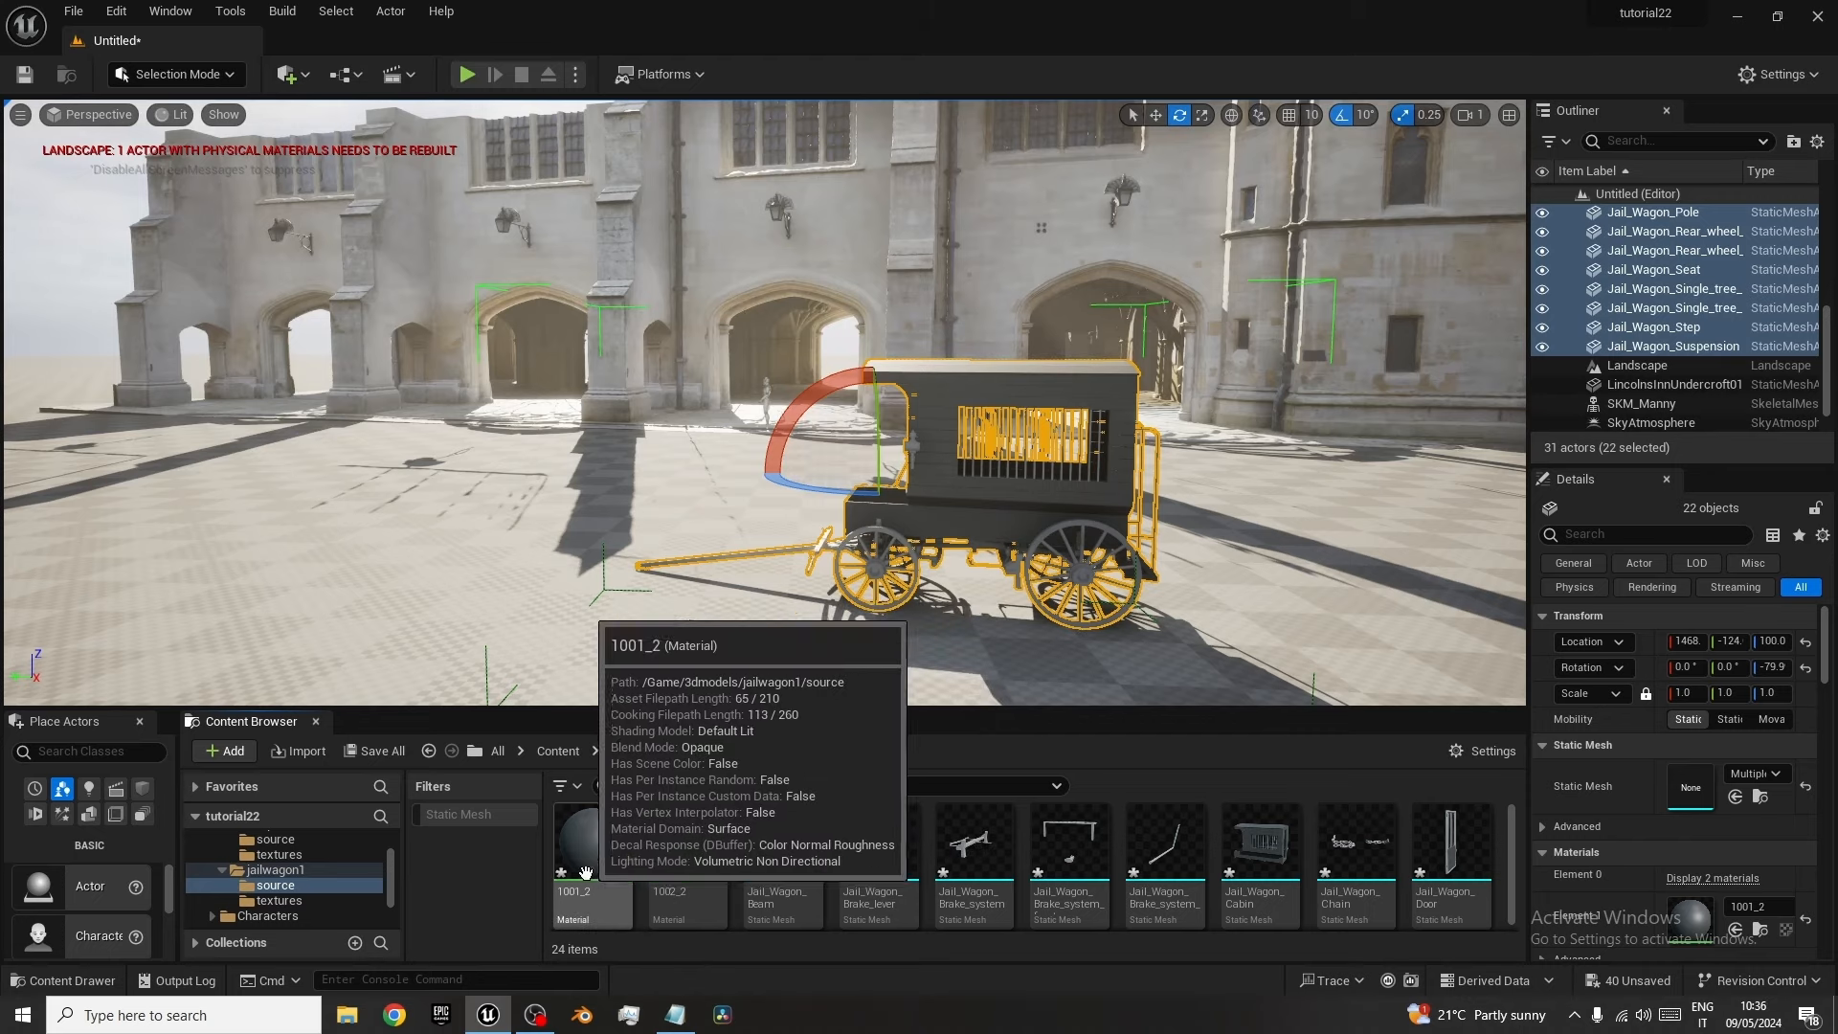
pyautogui.doubleClick(589, 834)
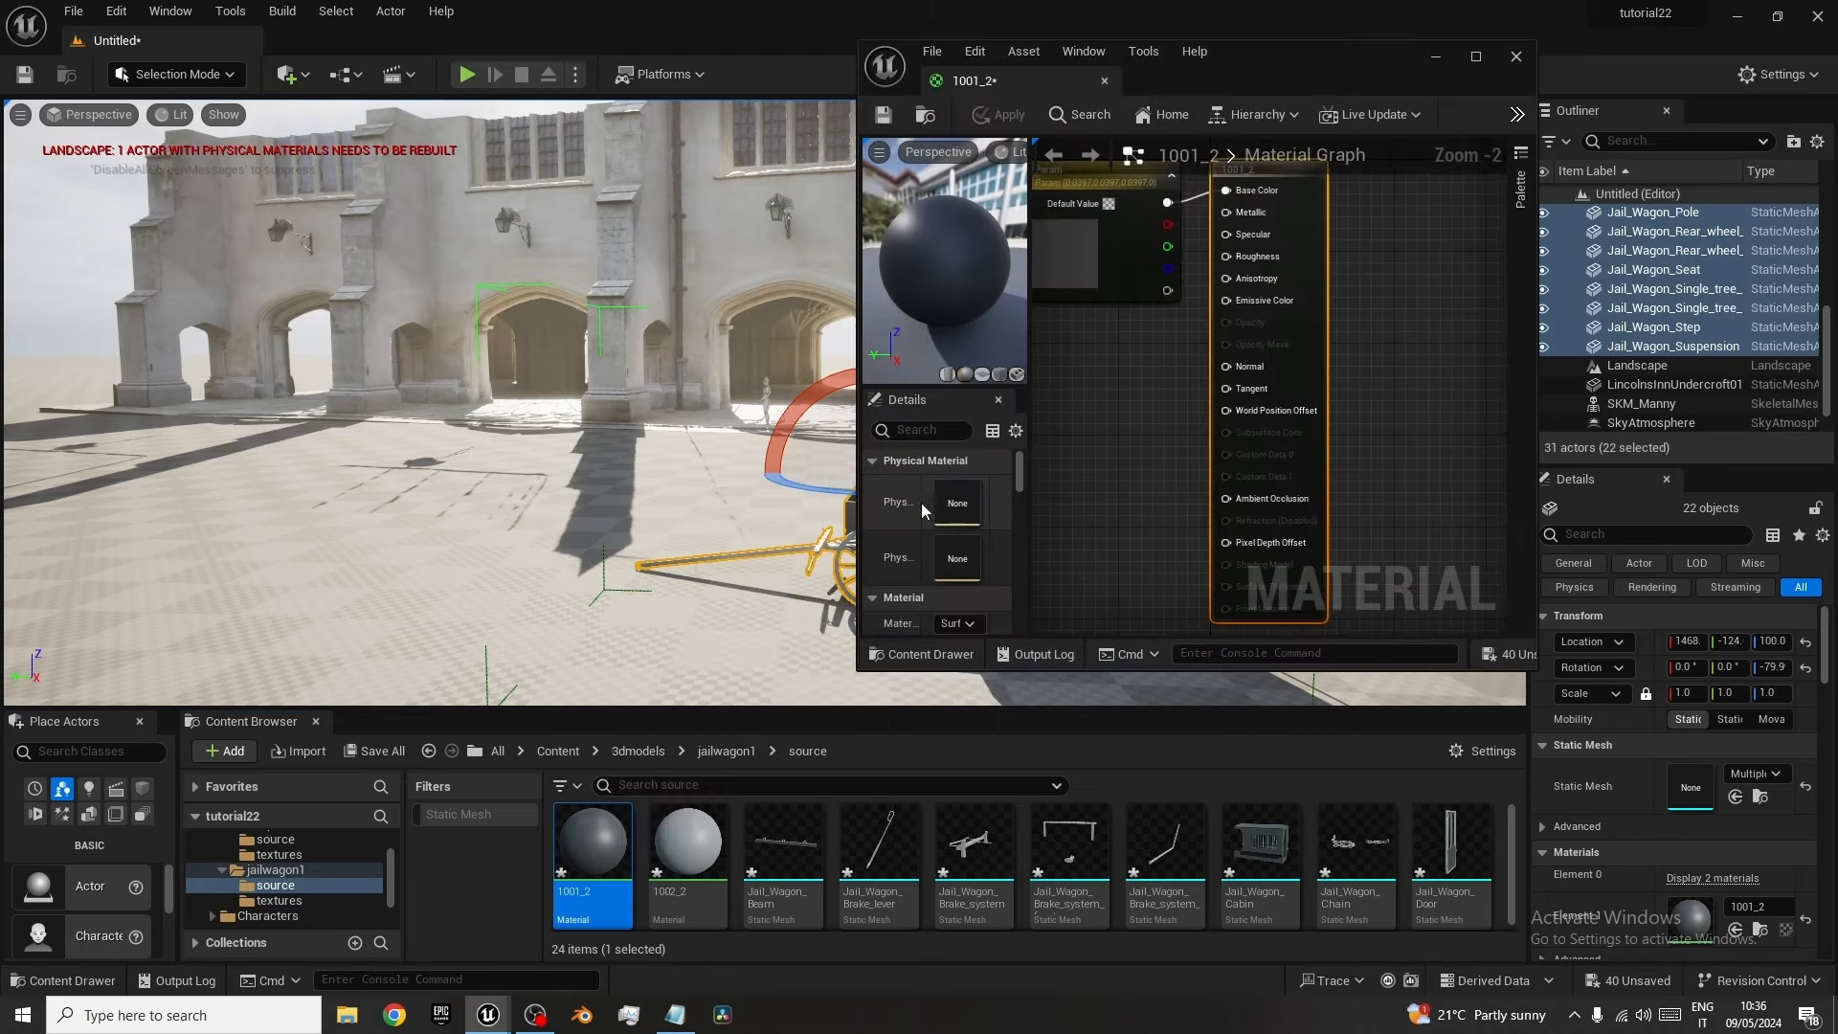
pyautogui.click(1264, 300)
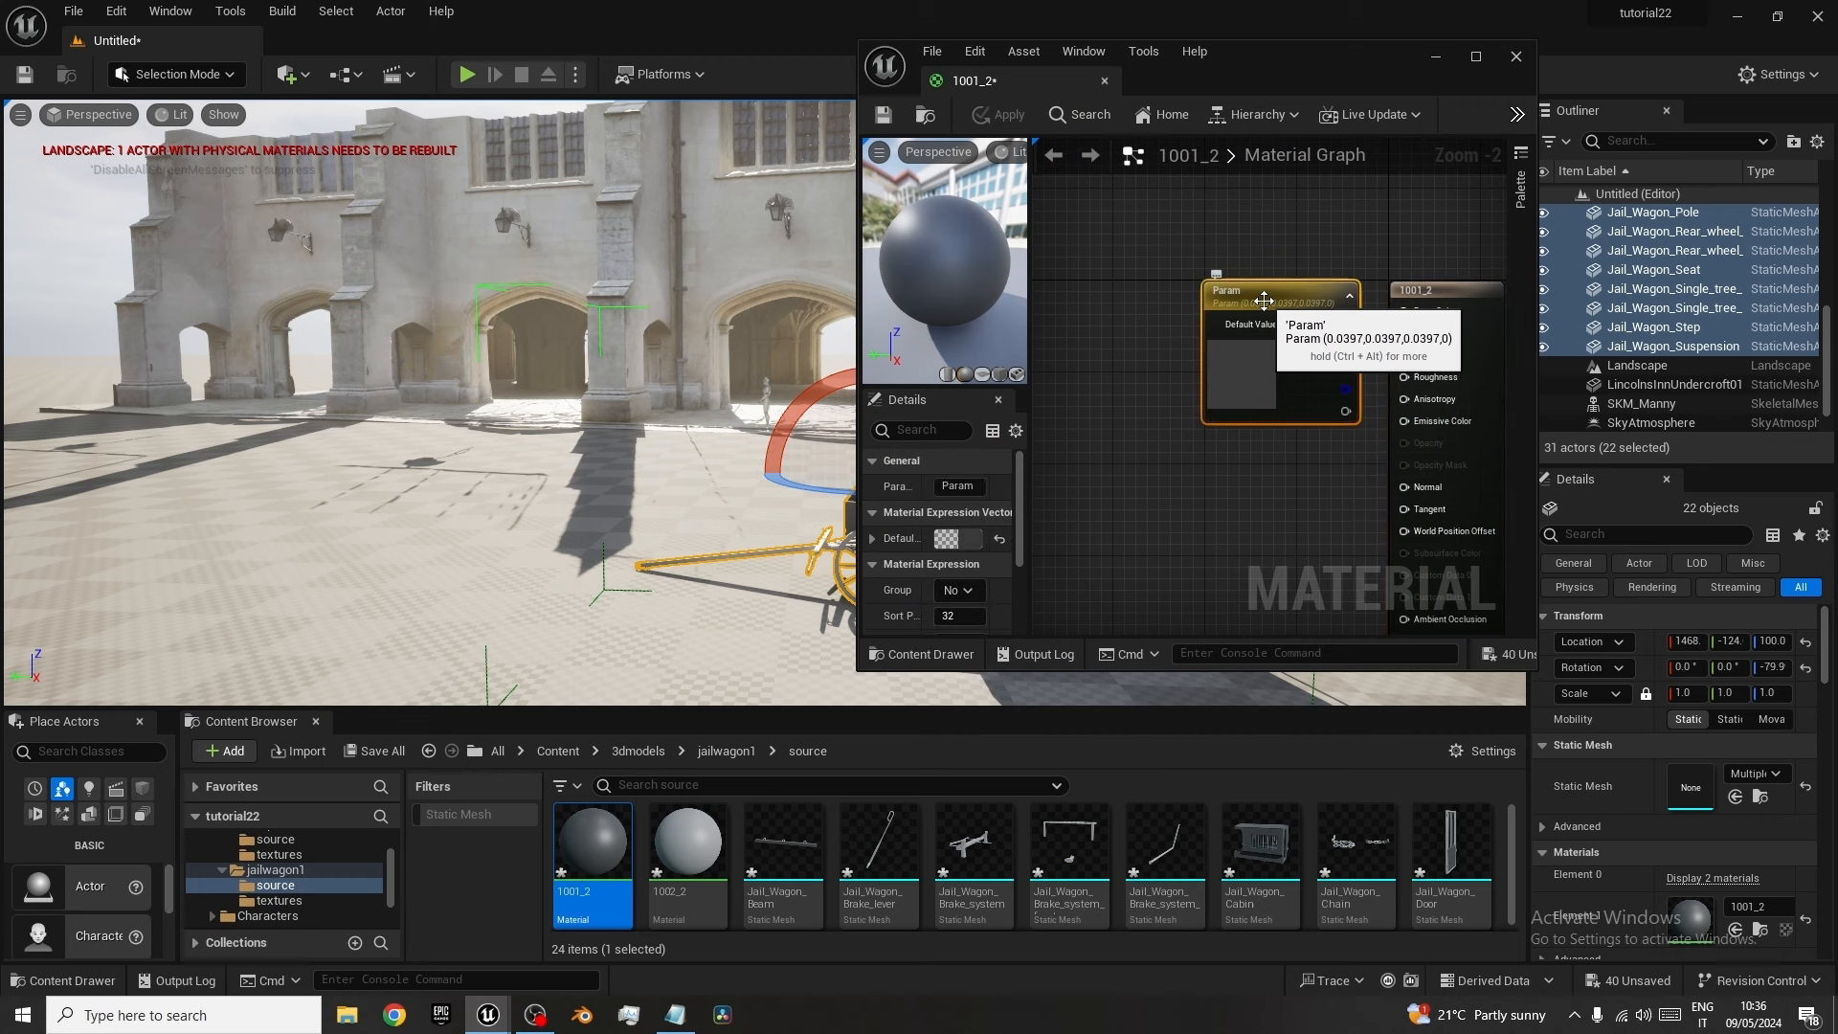
pyautogui.press('Delete')
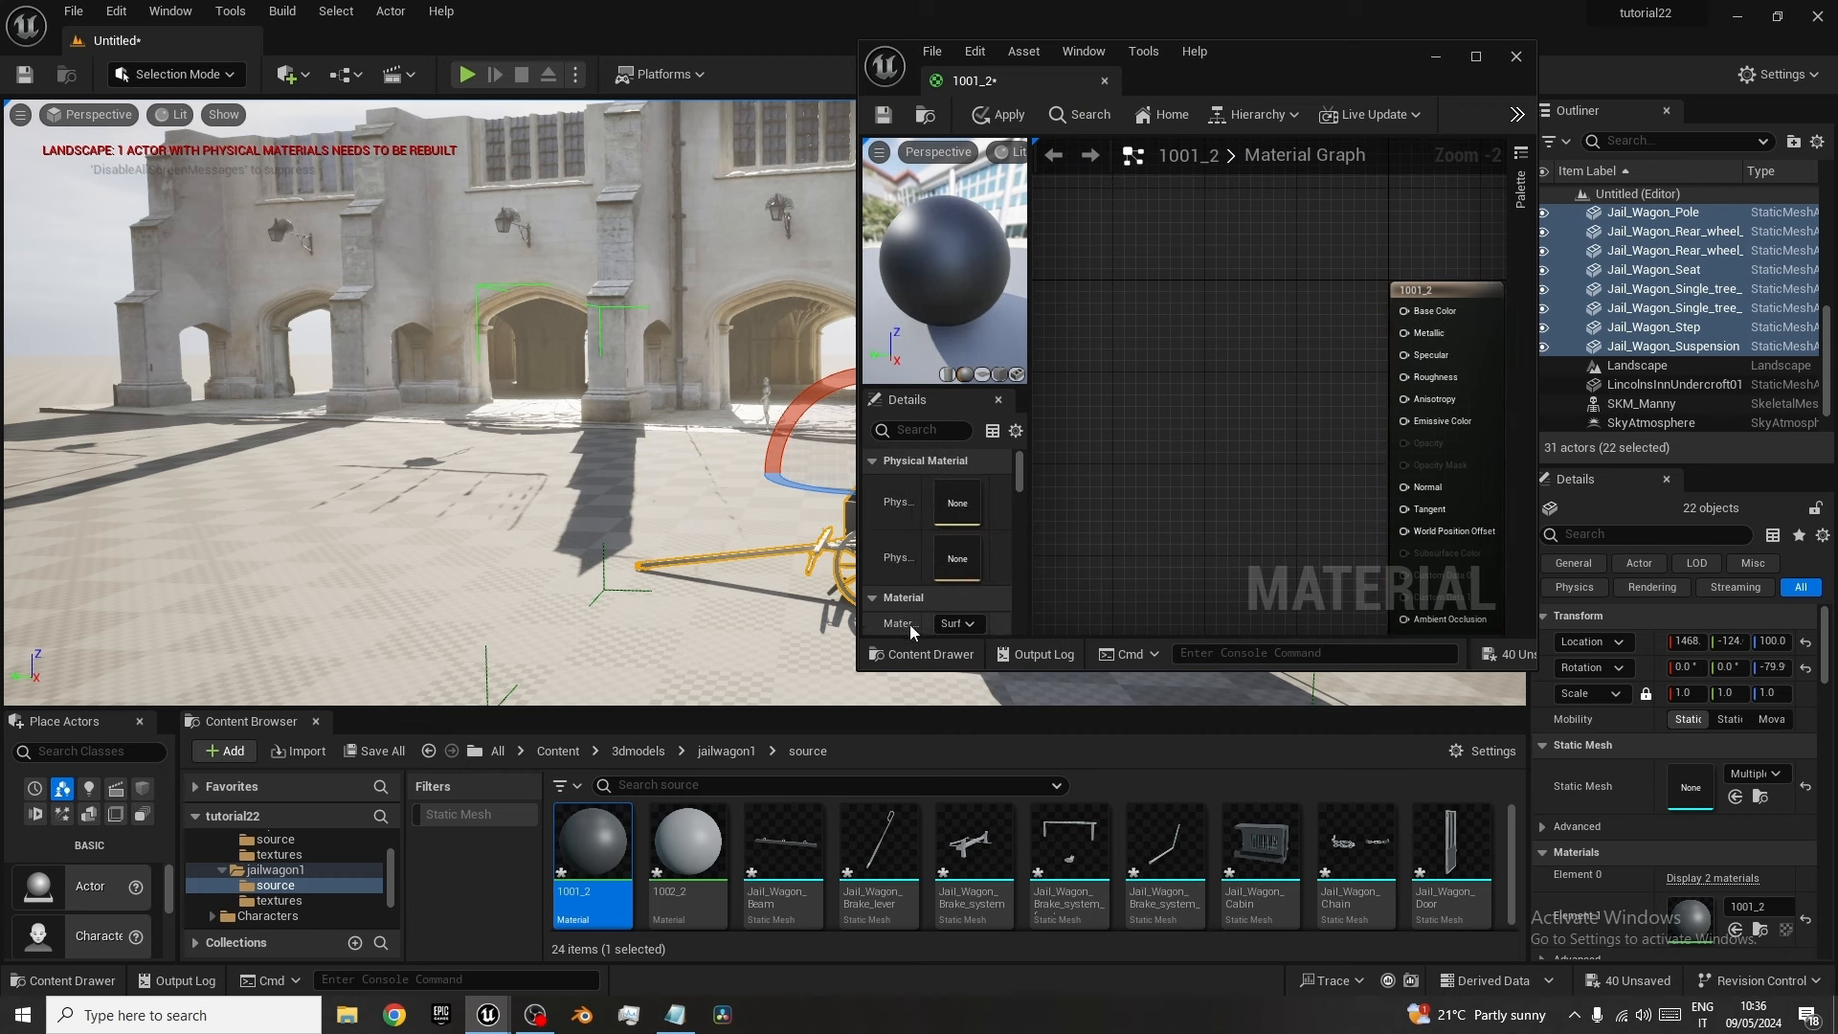
# Add the Base_color and Metallic textures from jailwagon1's textures folder and connect their RGB outputs to Base Color and Metallic.
pyautogui.click(660, 751)
pyautogui.doubleClick(676, 840)
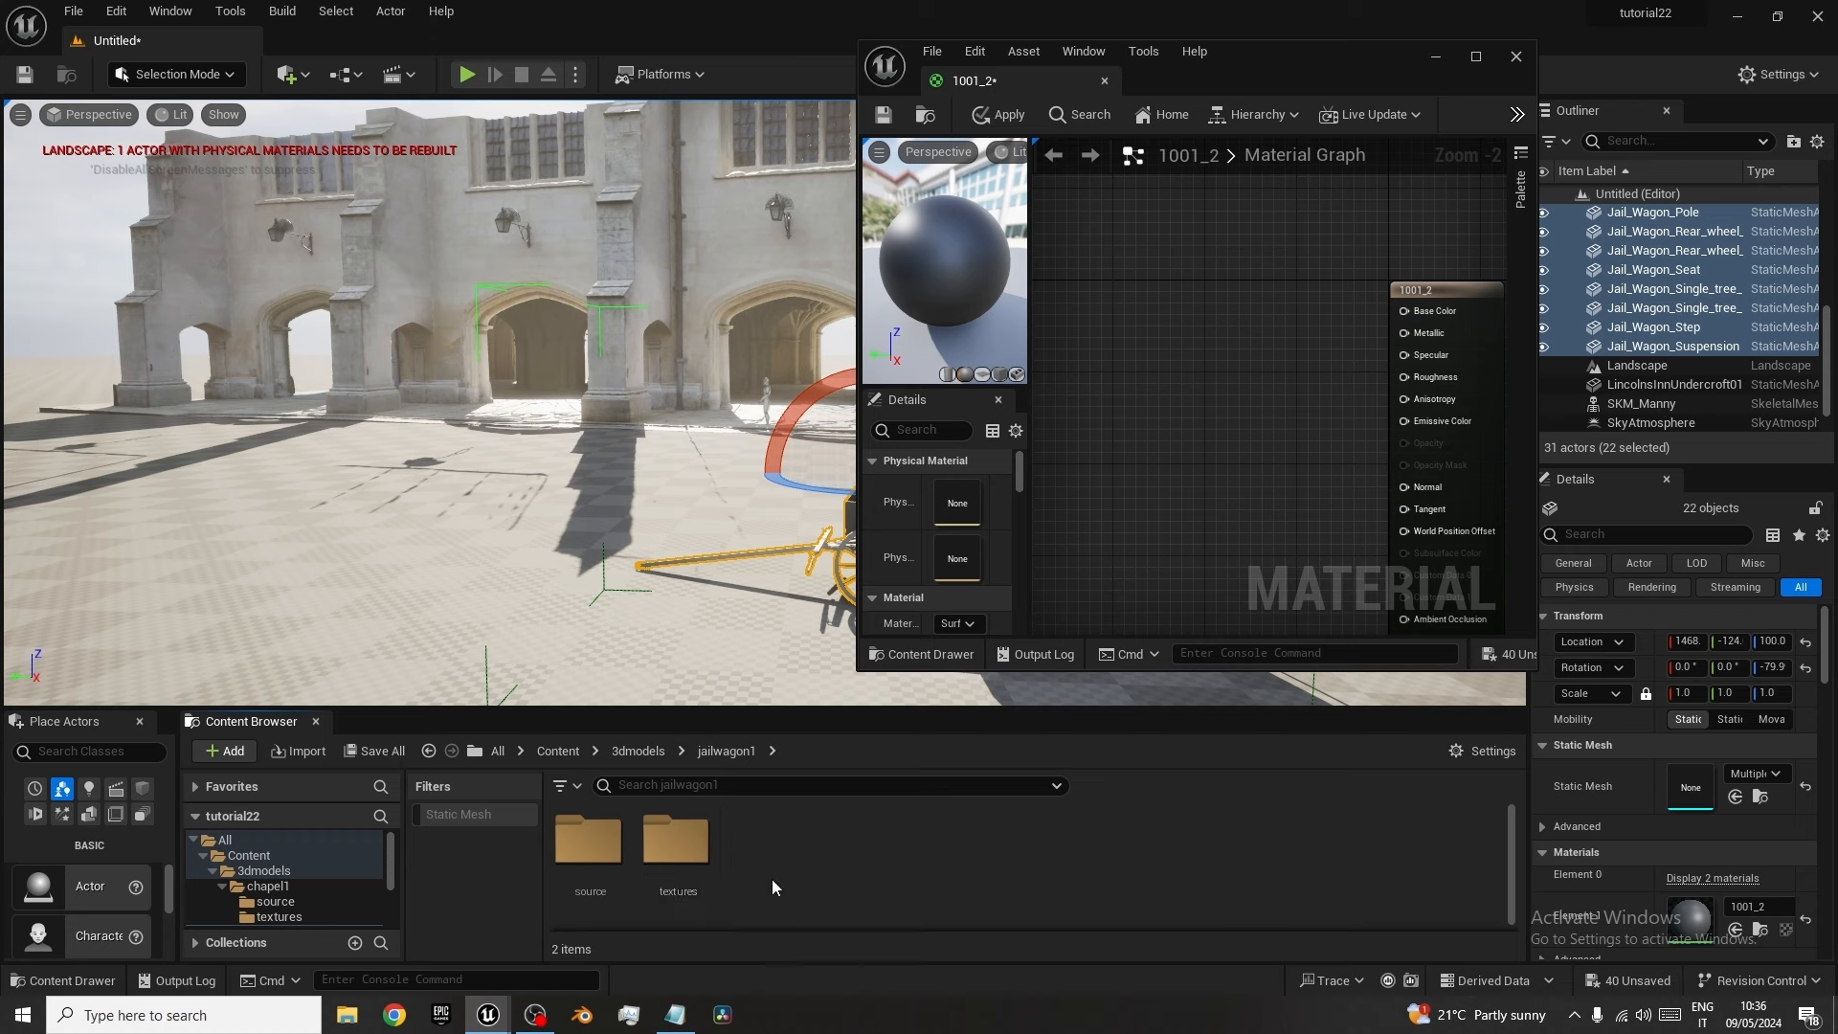
pyautogui.doubleClick(693, 841)
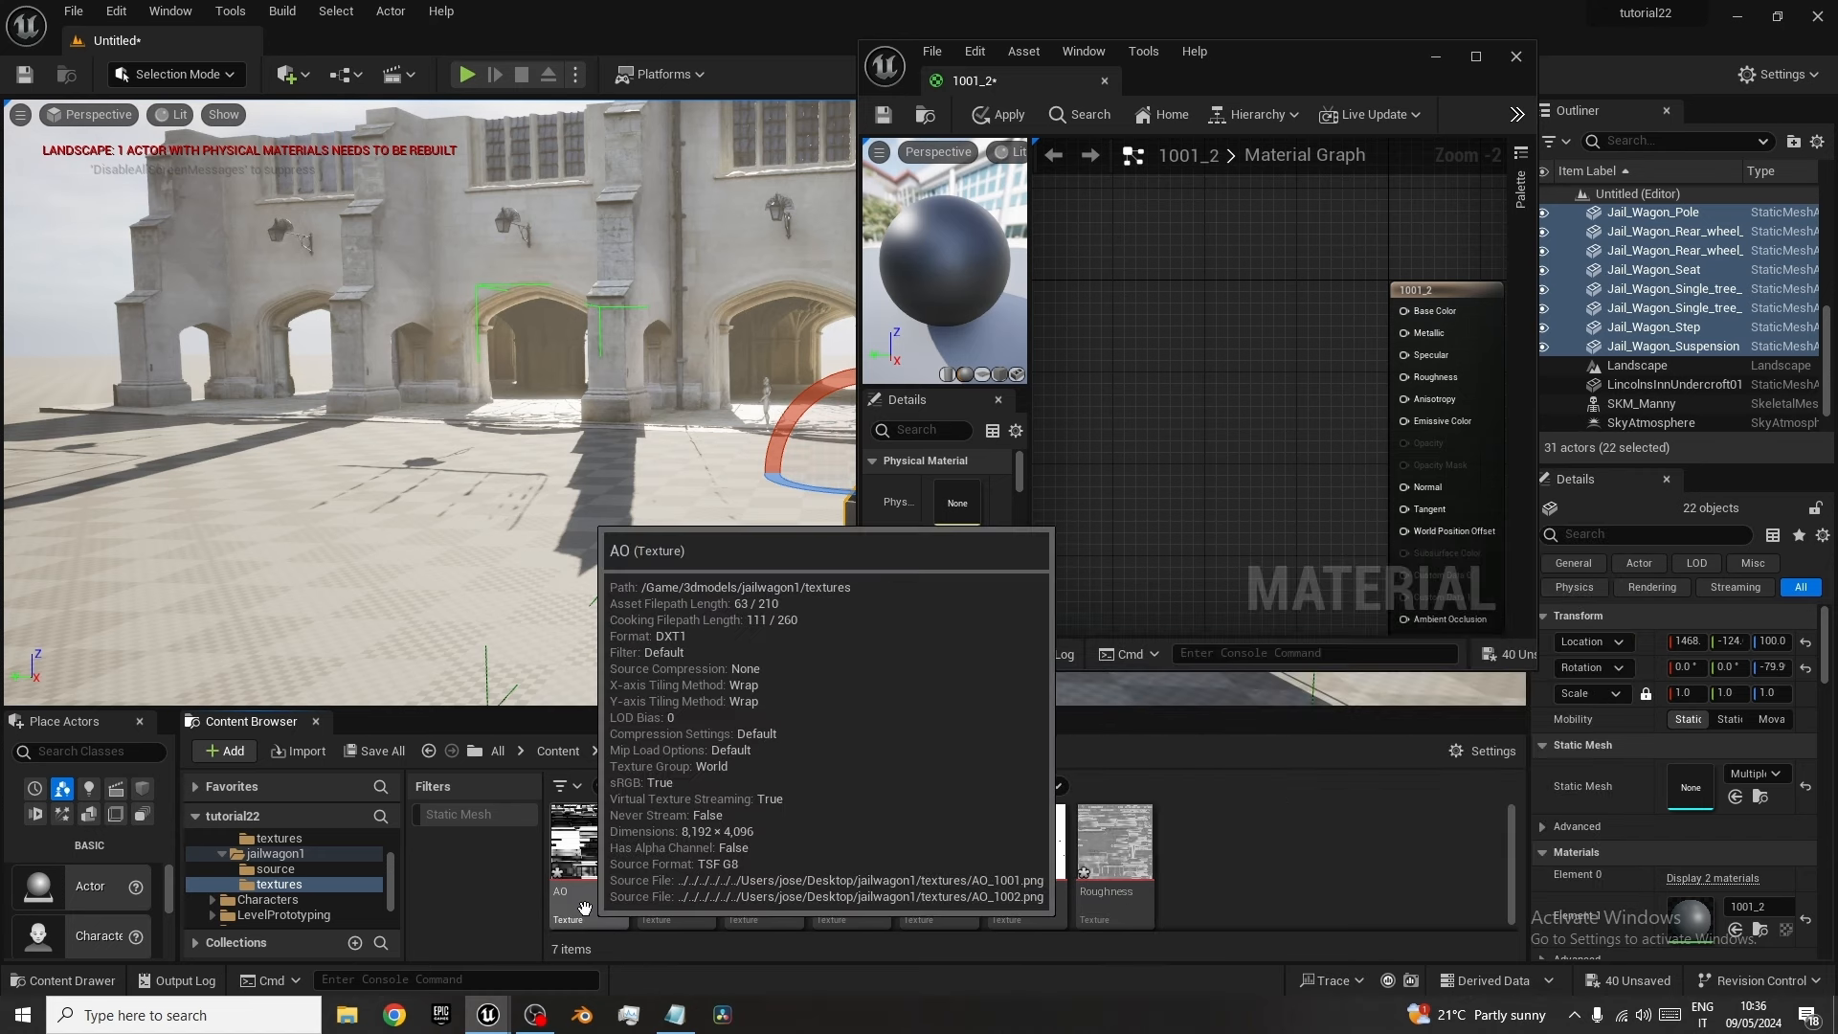
pyautogui.moveTo(1431, 294); pyautogui.dragTo(1385, 262)
pyautogui.moveTo(657, 855); pyautogui.dragTo(1058, 209)
pyautogui.moveTo(1189, 233); pyautogui.dragTo(1360, 278)
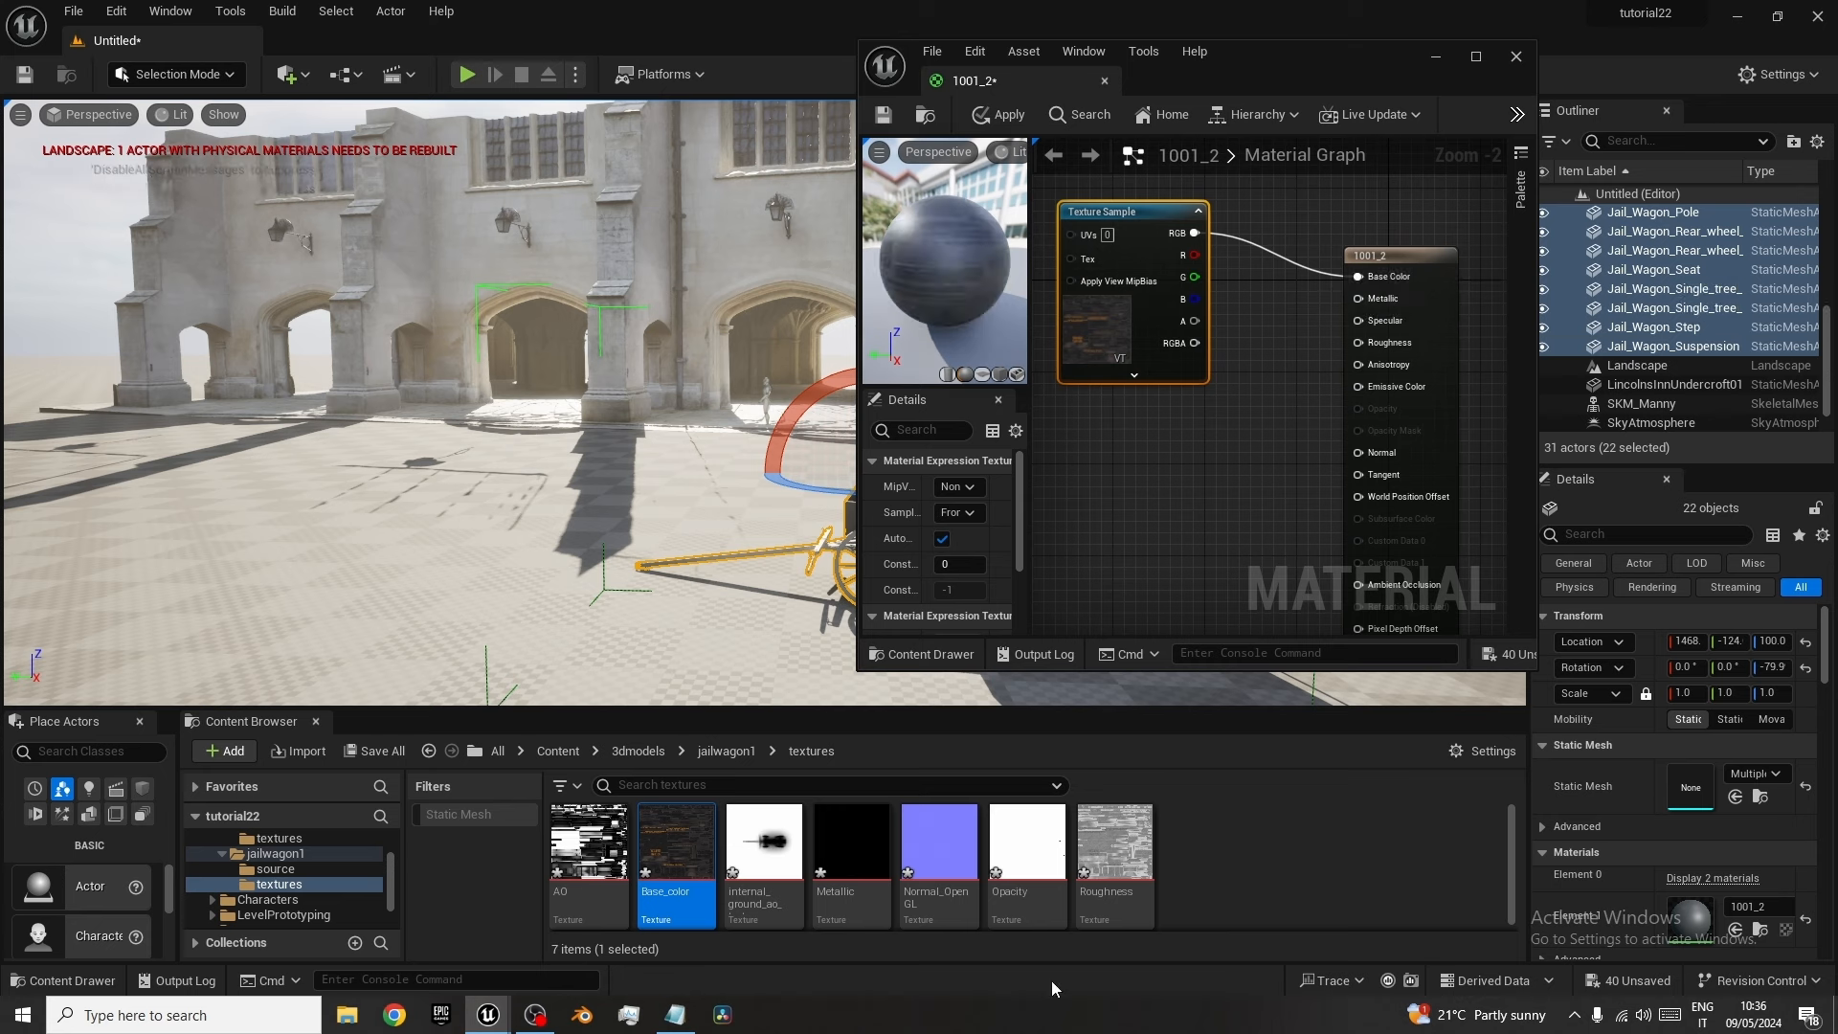
pyautogui.moveTo(852, 873); pyautogui.dragTo(1095, 418)
pyautogui.moveTo(1206, 445); pyautogui.dragTo(1357, 298)
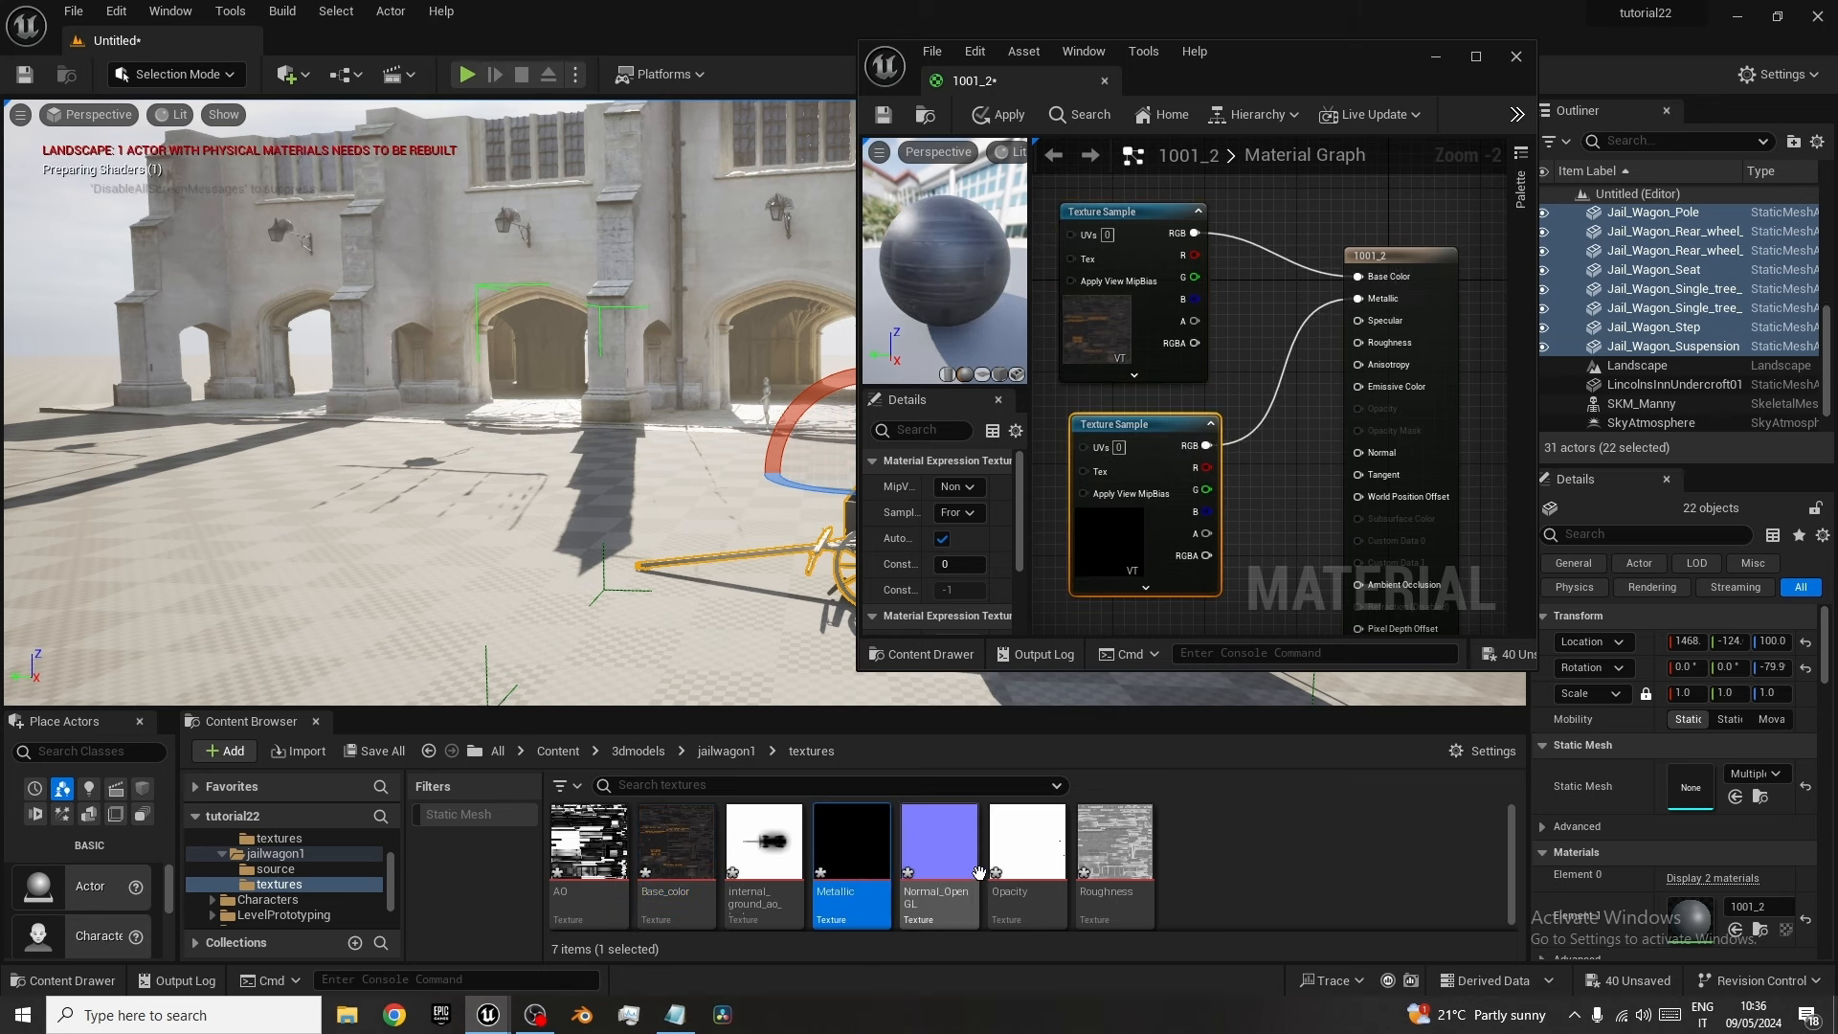
# Add the Normal_OpenGL, Roughness and AO textures to the 1001_2 graph and connect them to Normal, Roughness and Ambient Occlusion.
pyautogui.moveTo(976, 847); pyautogui.dragTo(1319, 295)
pyautogui.scroll(-2, 1196, 459)
pyautogui.moveTo(1115, 847); pyautogui.dragTo(1325, 388)
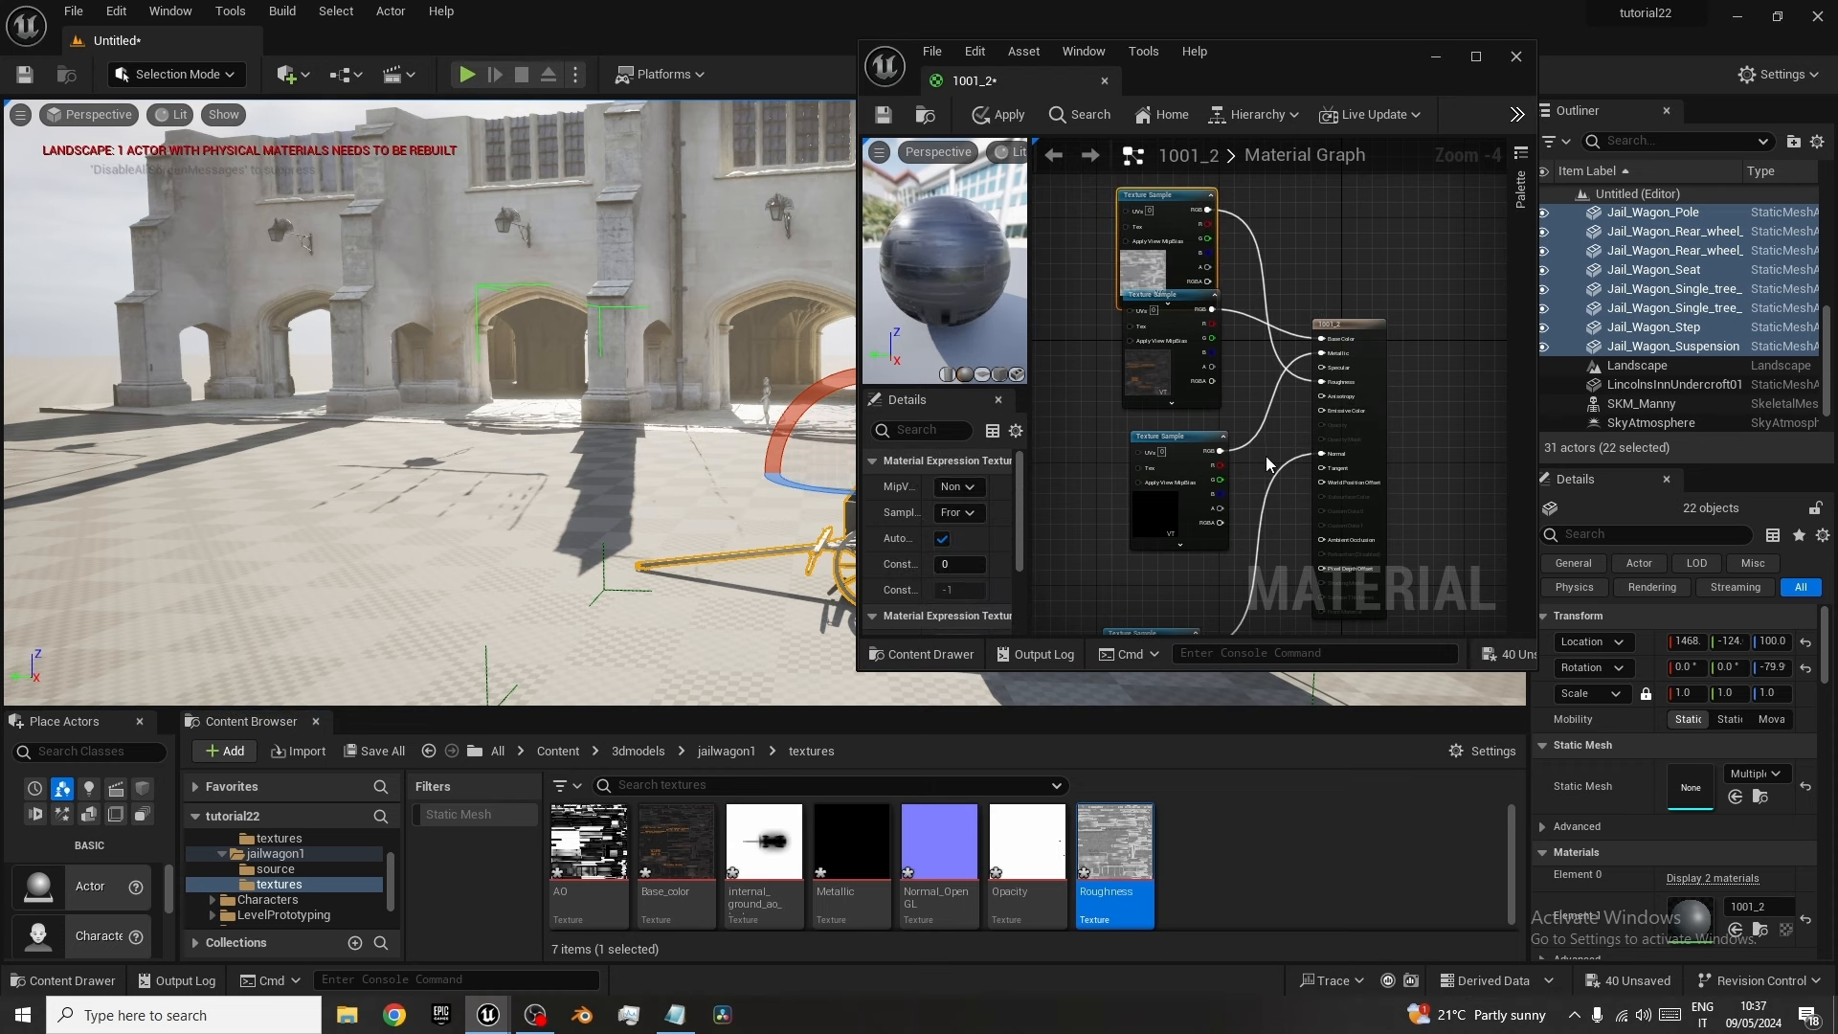
pyautogui.moveTo(1267, 464); pyautogui.dragTo(1246, 253, button='right')
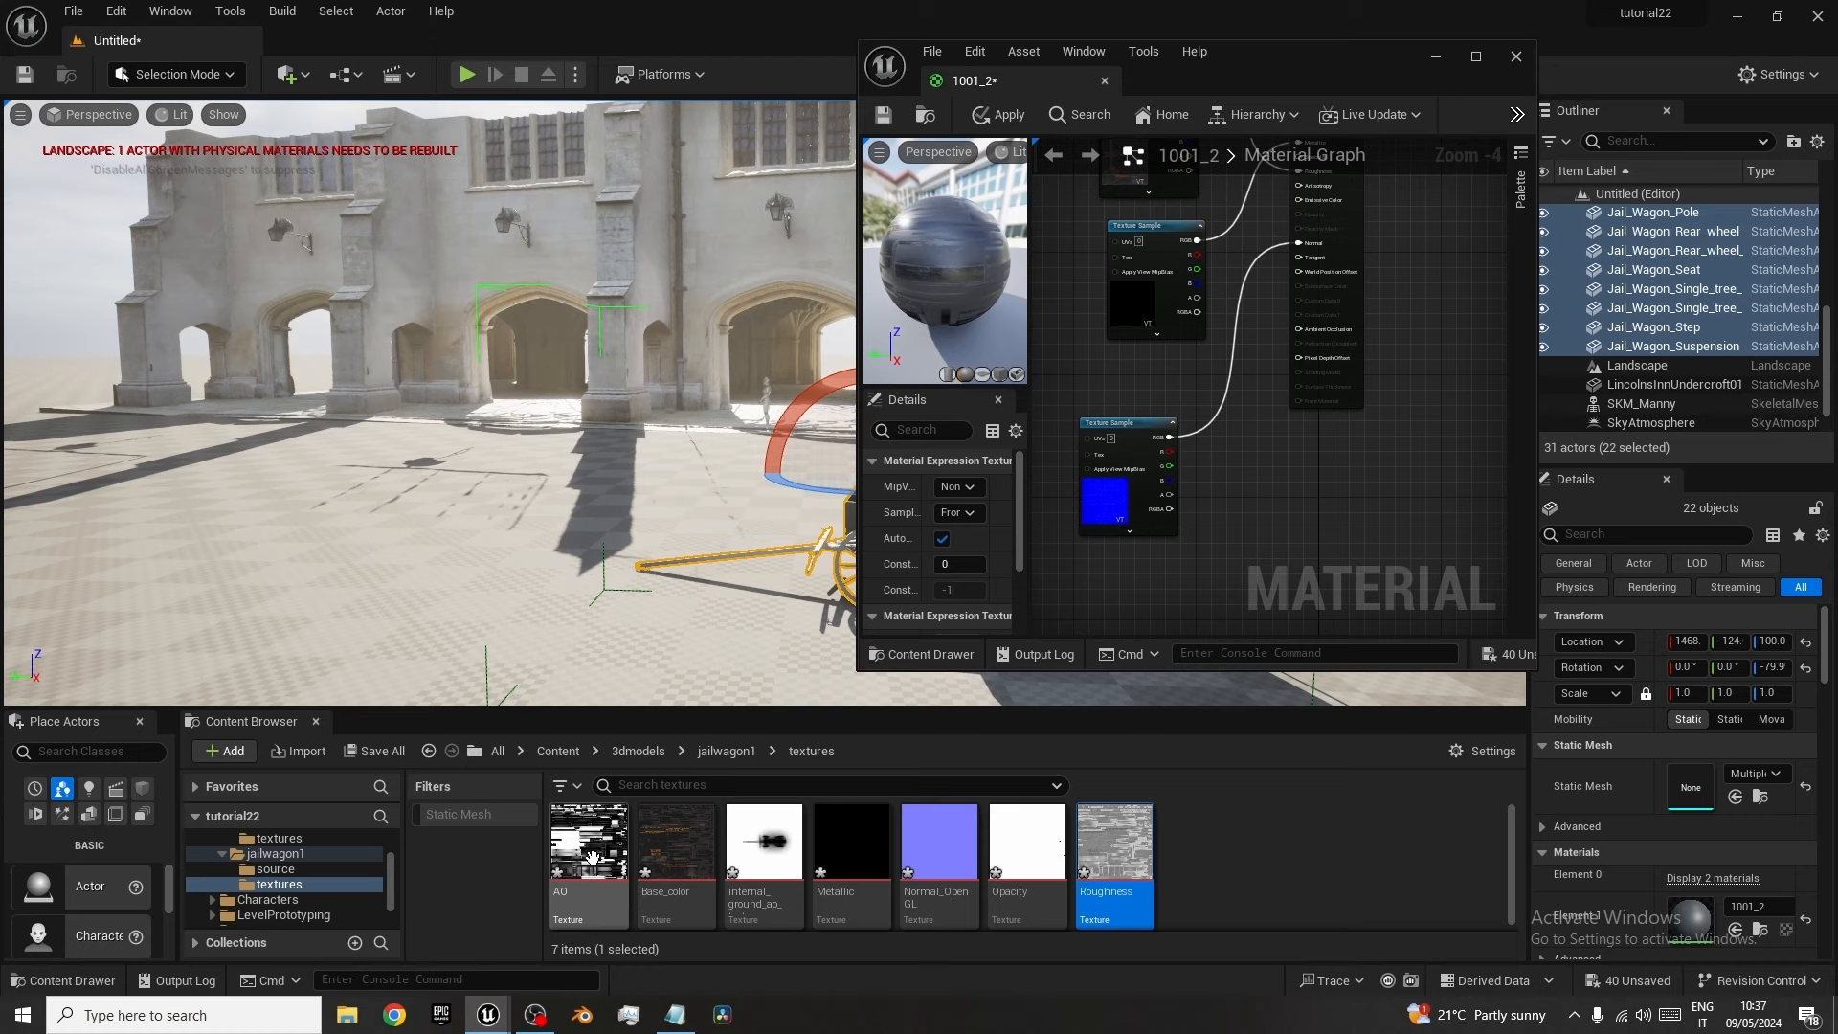
pyautogui.moveTo(593, 854); pyautogui.dragTo(1302, 337)
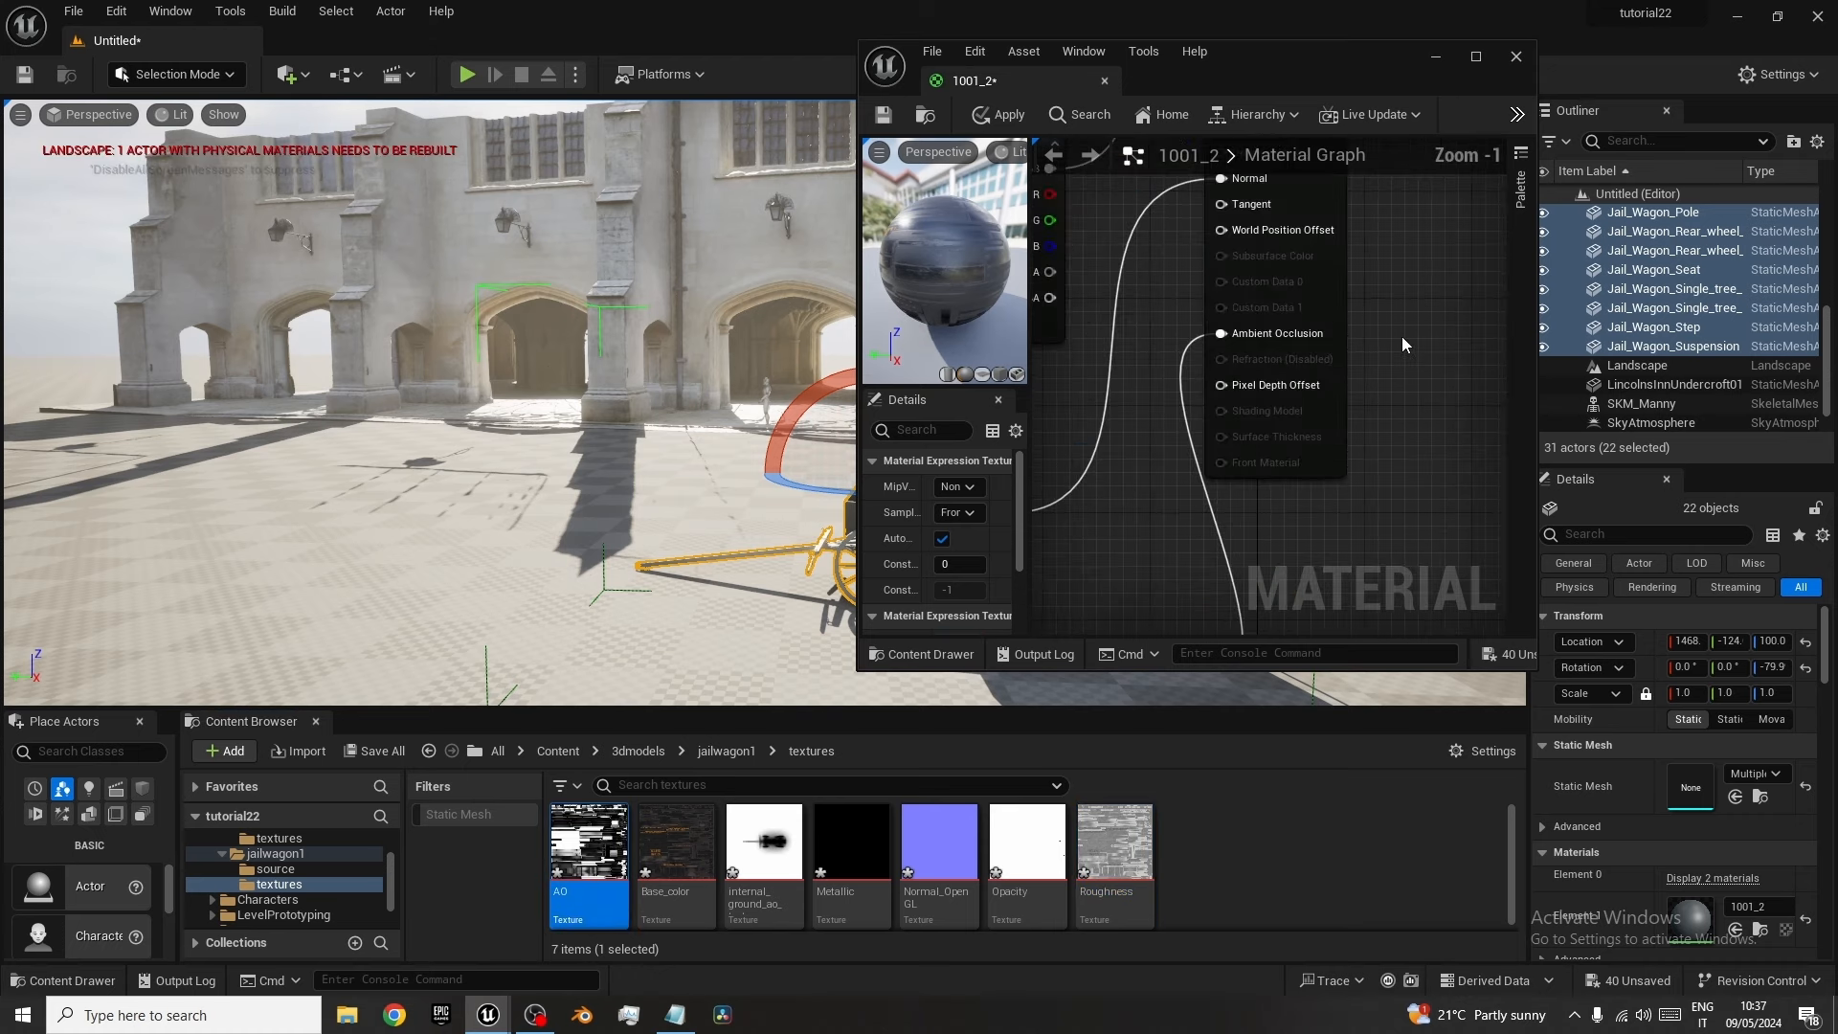
# Save the 1001_2 material with its connected textures and close its editor to return to the jail wagon scene.
pyautogui.scroll(-2, 1302, 340)
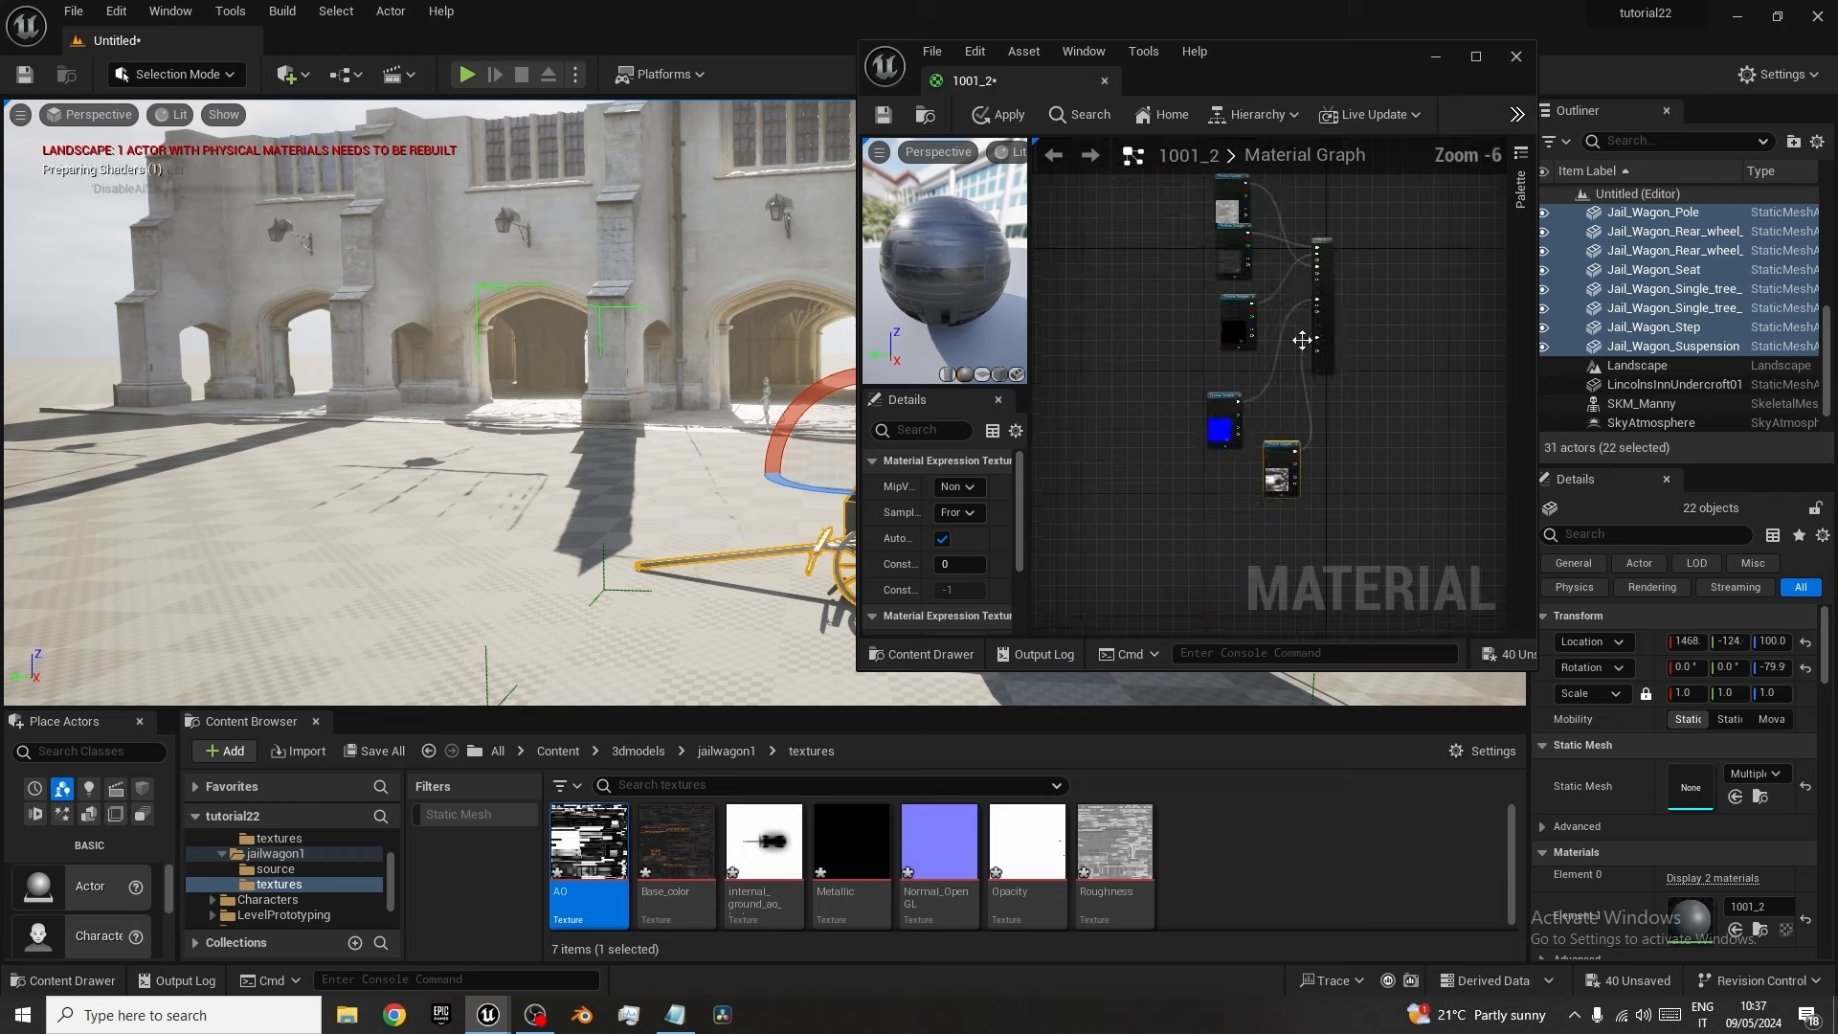
pyautogui.click(882, 114)
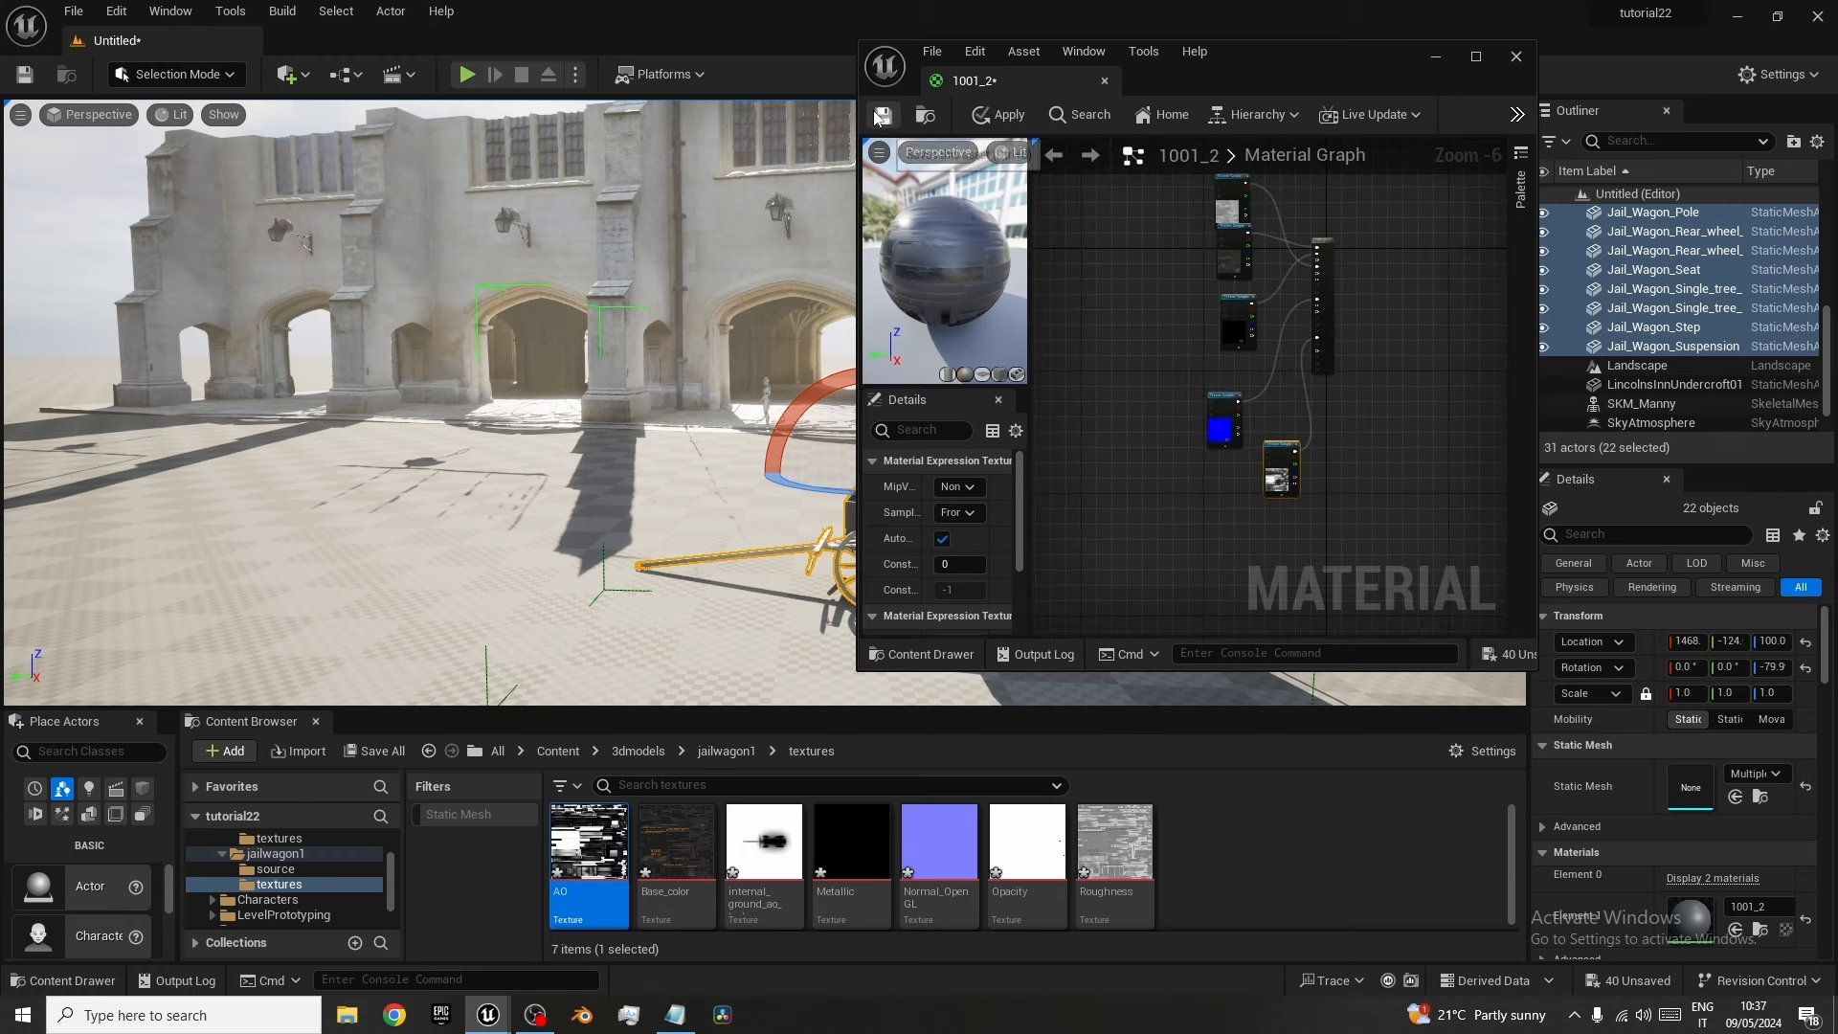
pyautogui.click(1514, 57)
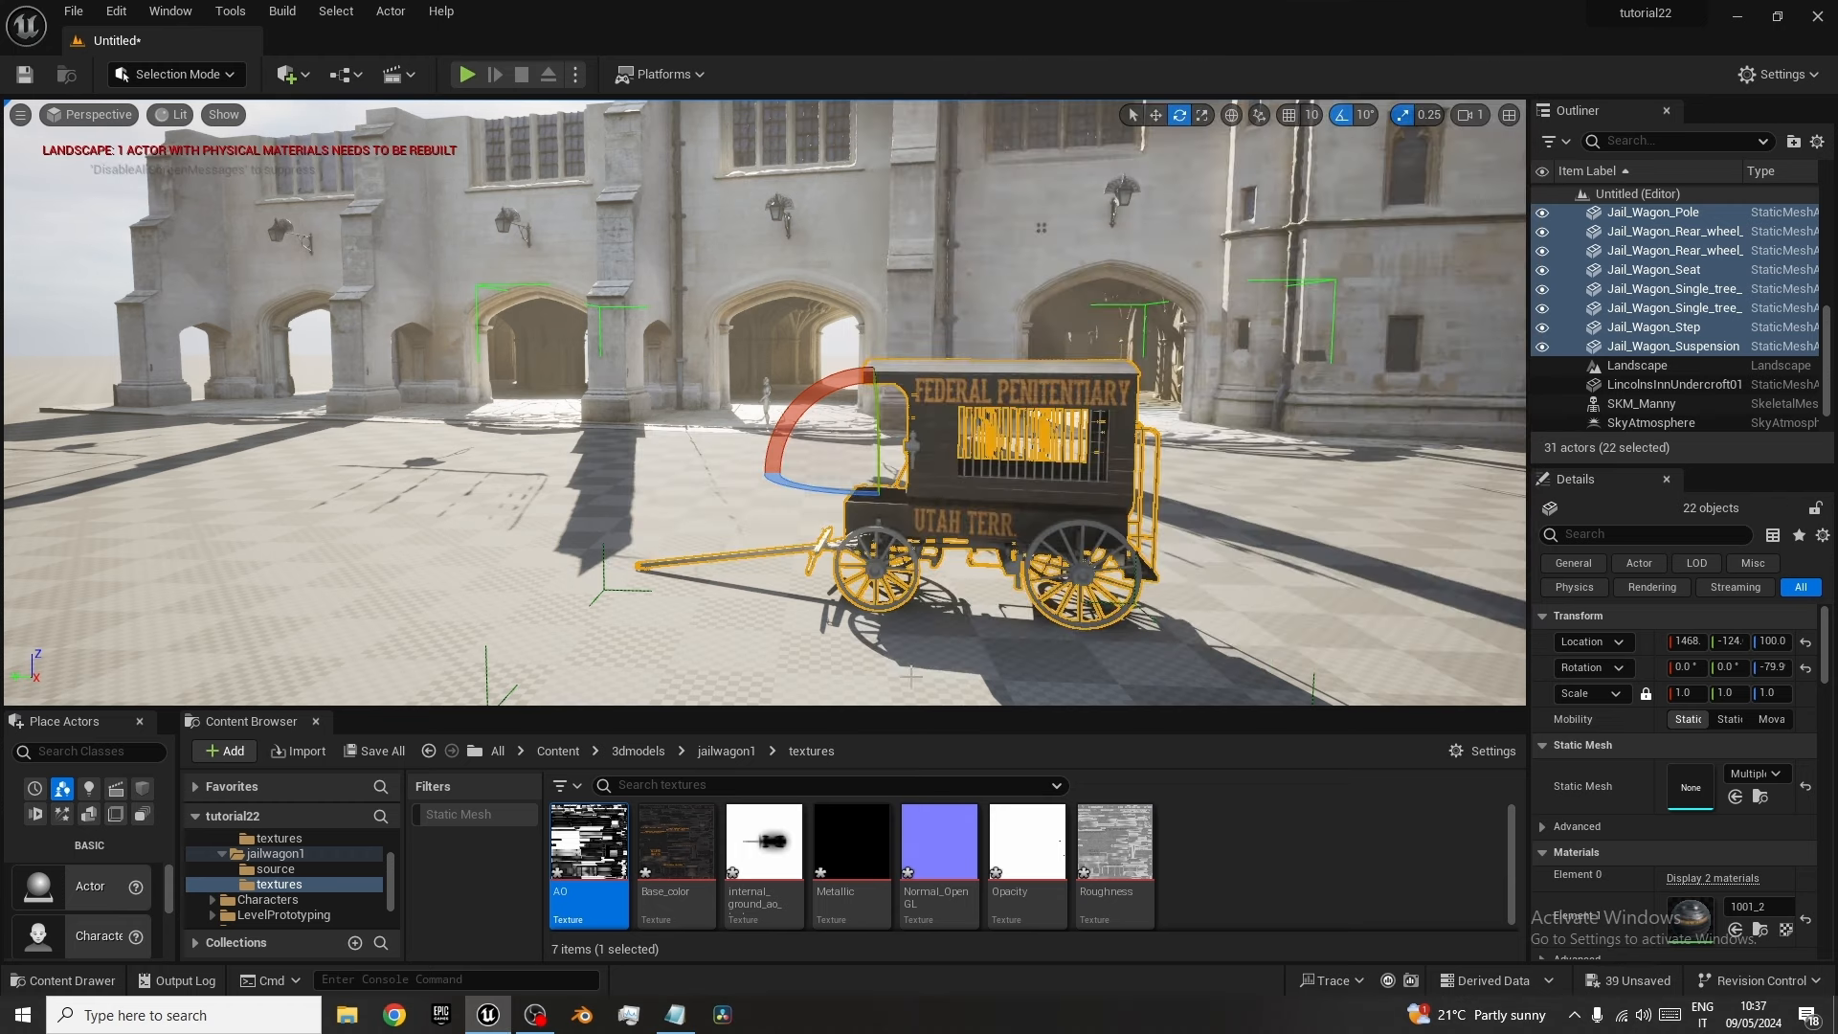
pyautogui.moveTo(831, 397)
pyautogui.keyDown('alt'); pyautogui.mouseDown()
pyautogui.moveTo(919, 394)
pyautogui.moveTo(771, 394)
pyautogui.moveTo(831, 397)
pyautogui.mouseUp(); pyautogui.keyUp('alt')
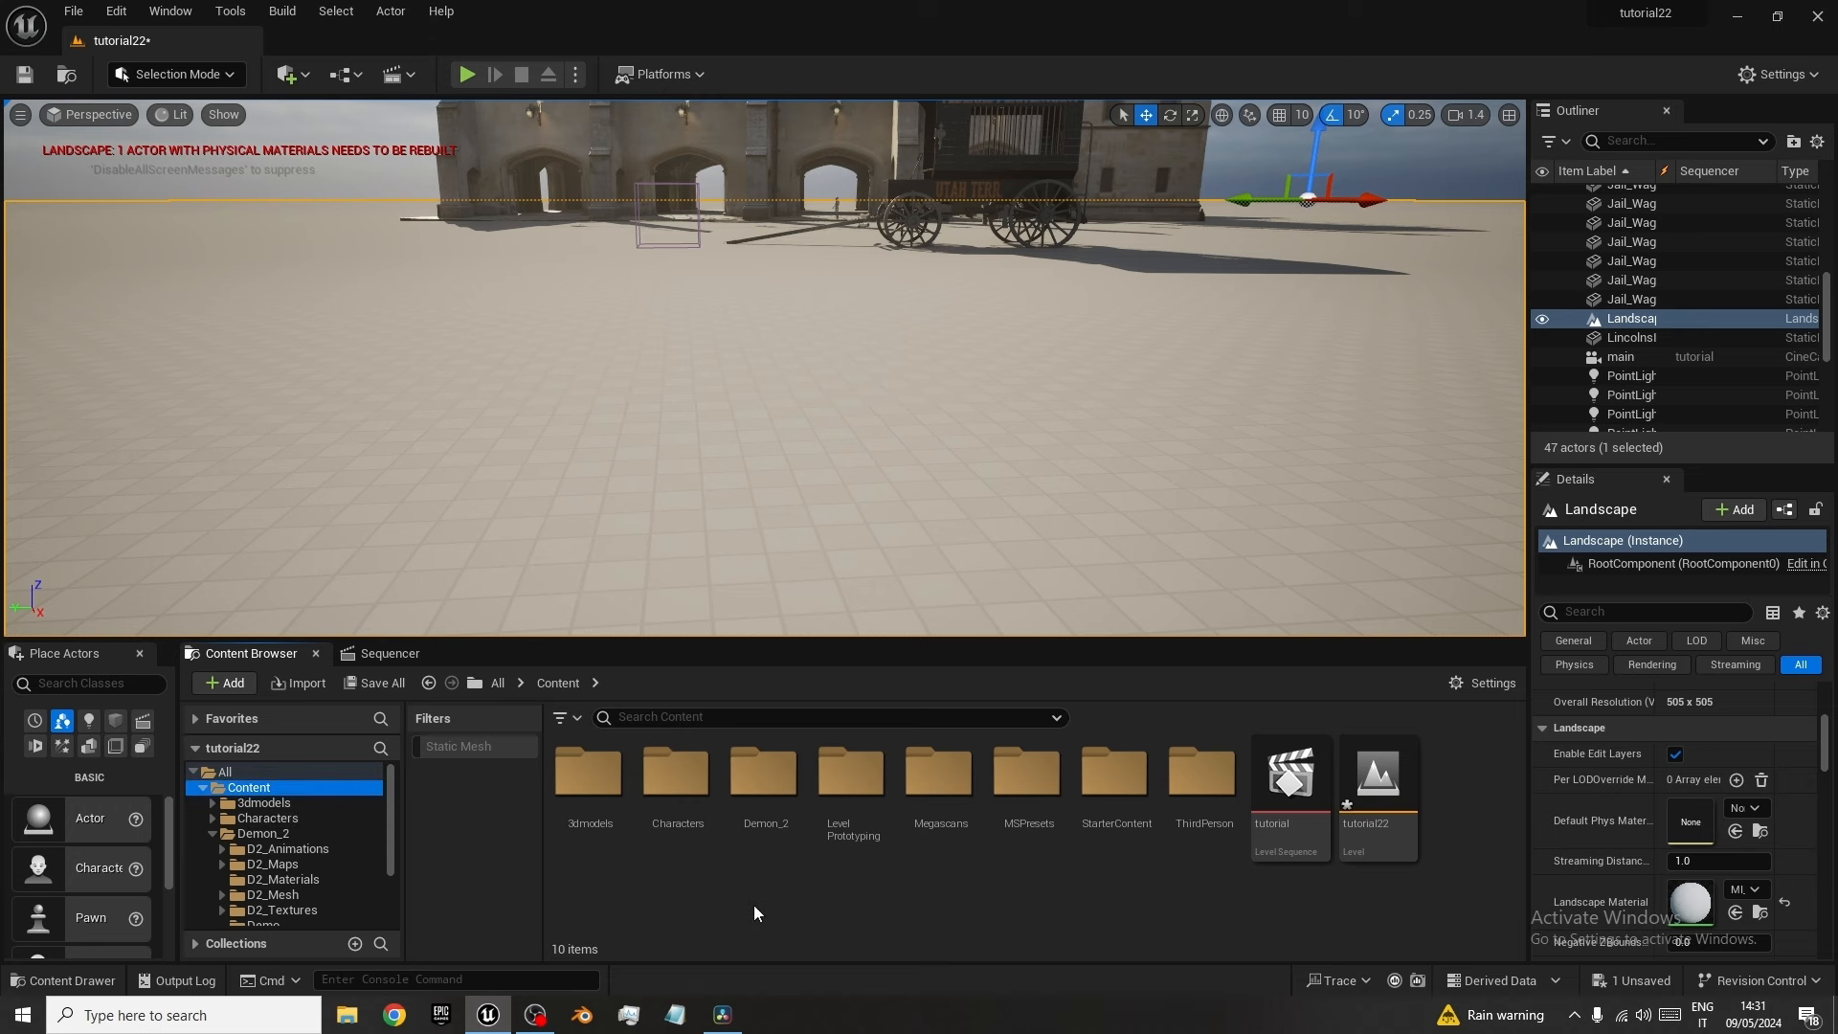
# Open Quixel Bridge, search for Burnt Forest Floor, export the Burnt Forest Floor surface at high quality to the project, and close Bridge.
pyautogui.rightClick(785, 892)
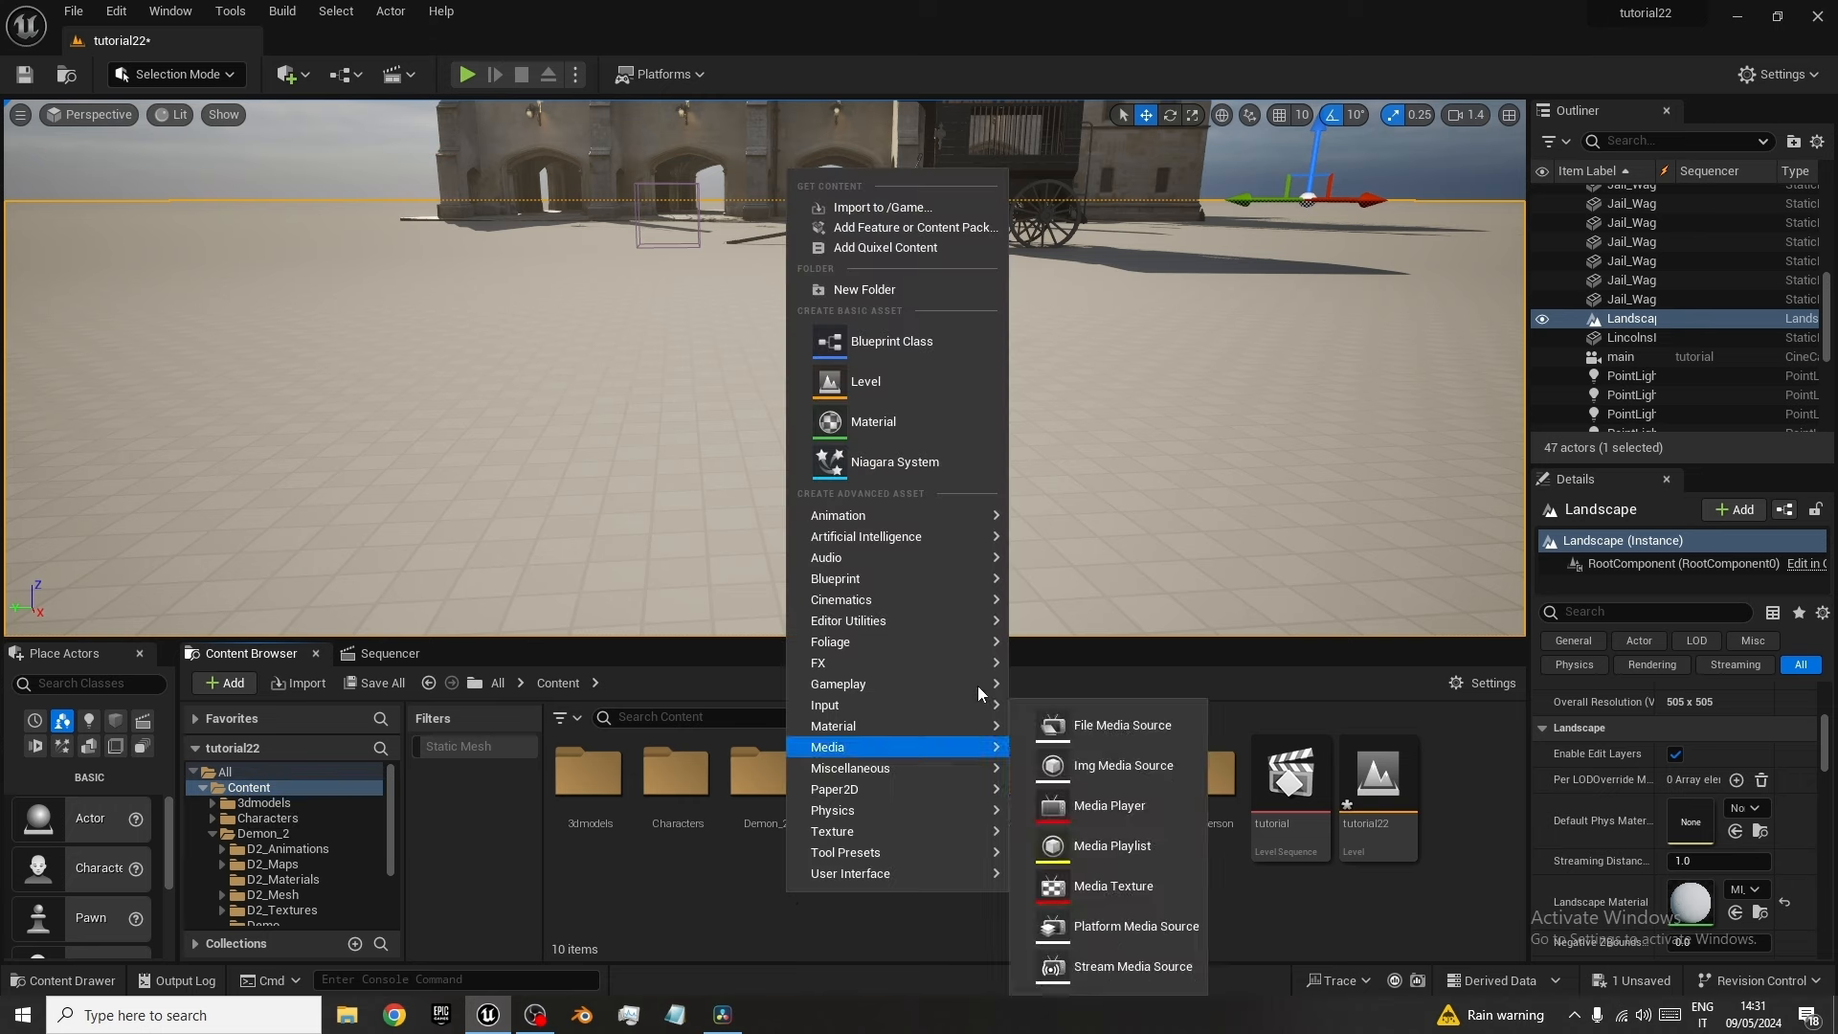
pyautogui.click(934, 248)
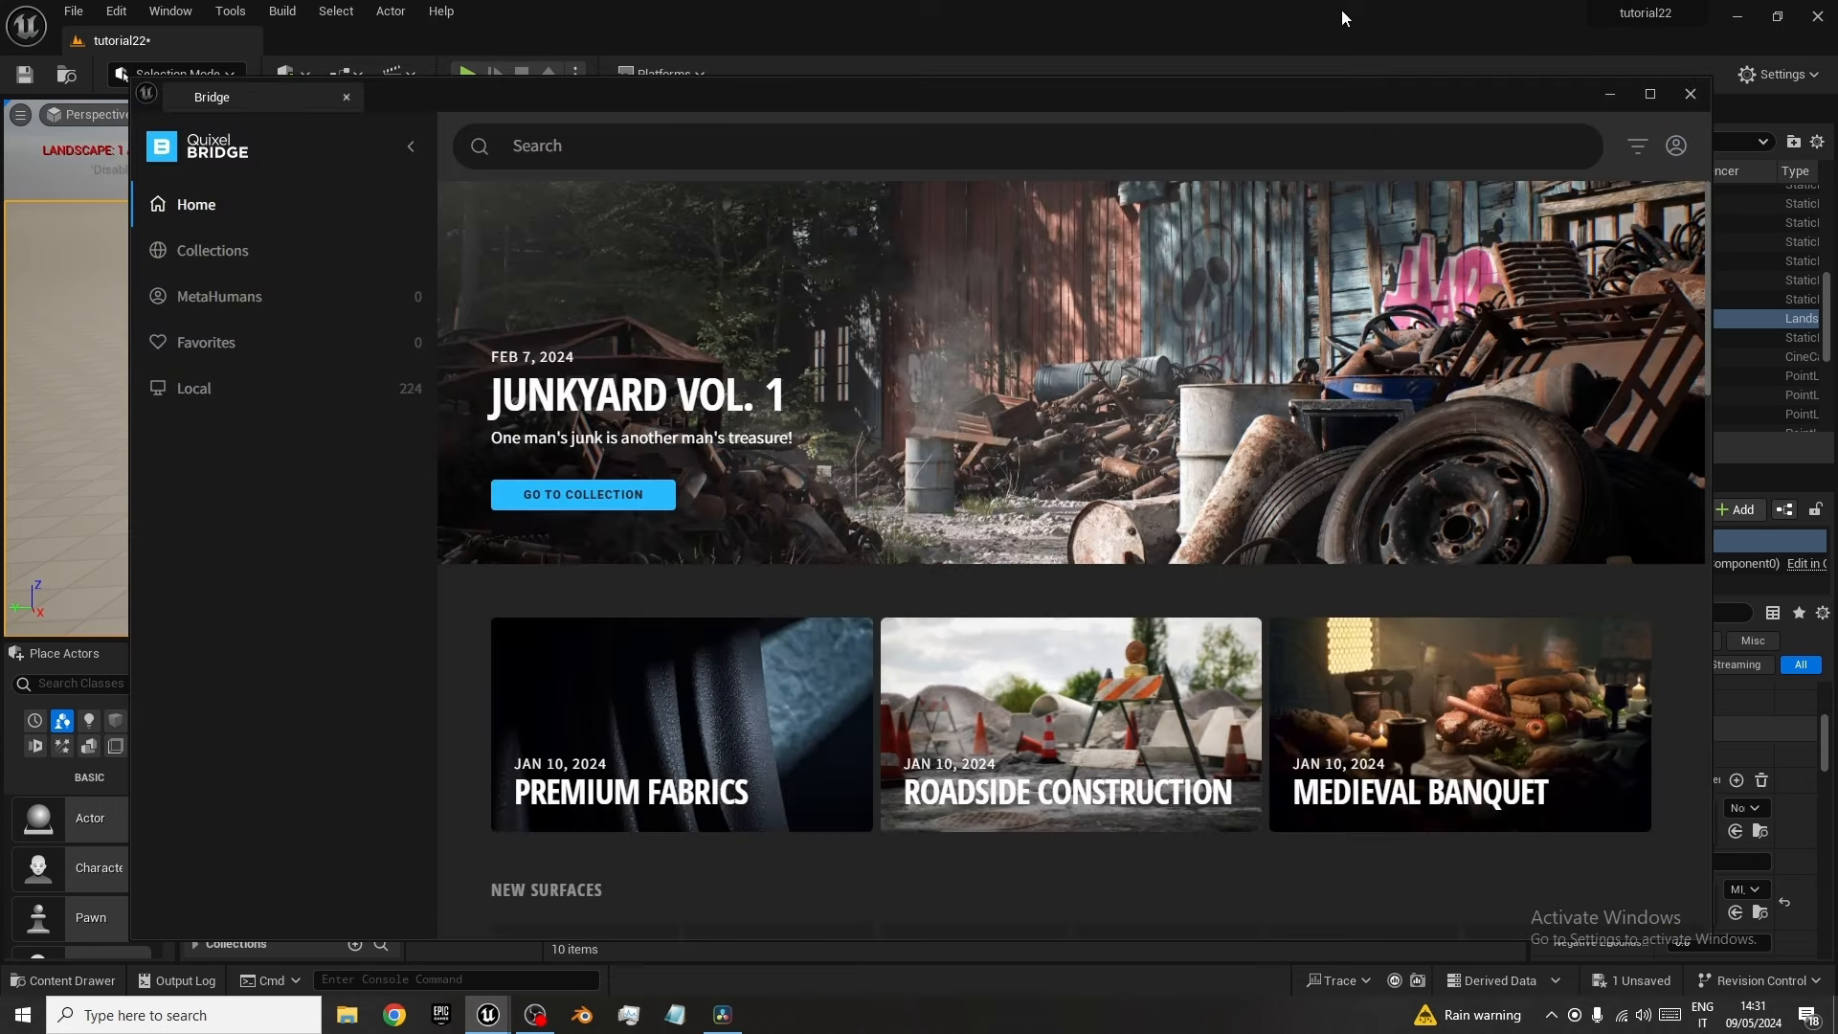
pyautogui.click(752, 143)
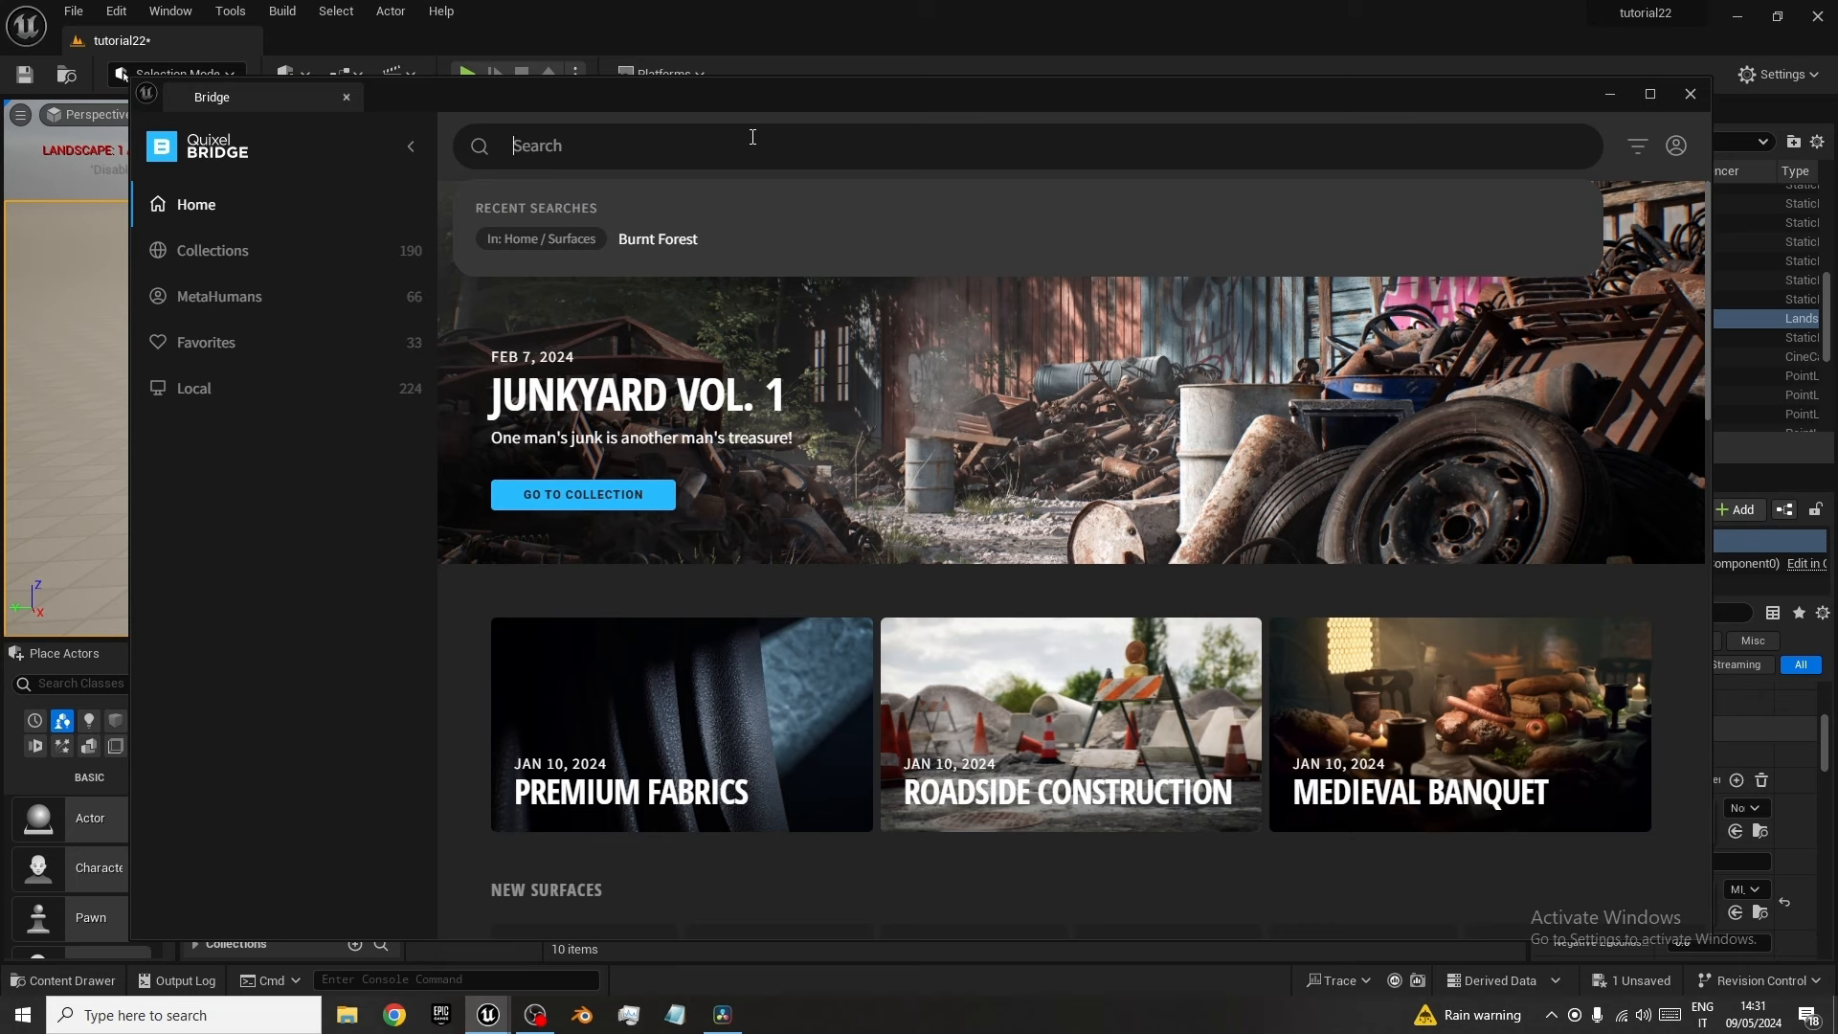
pyautogui.write('burnt')
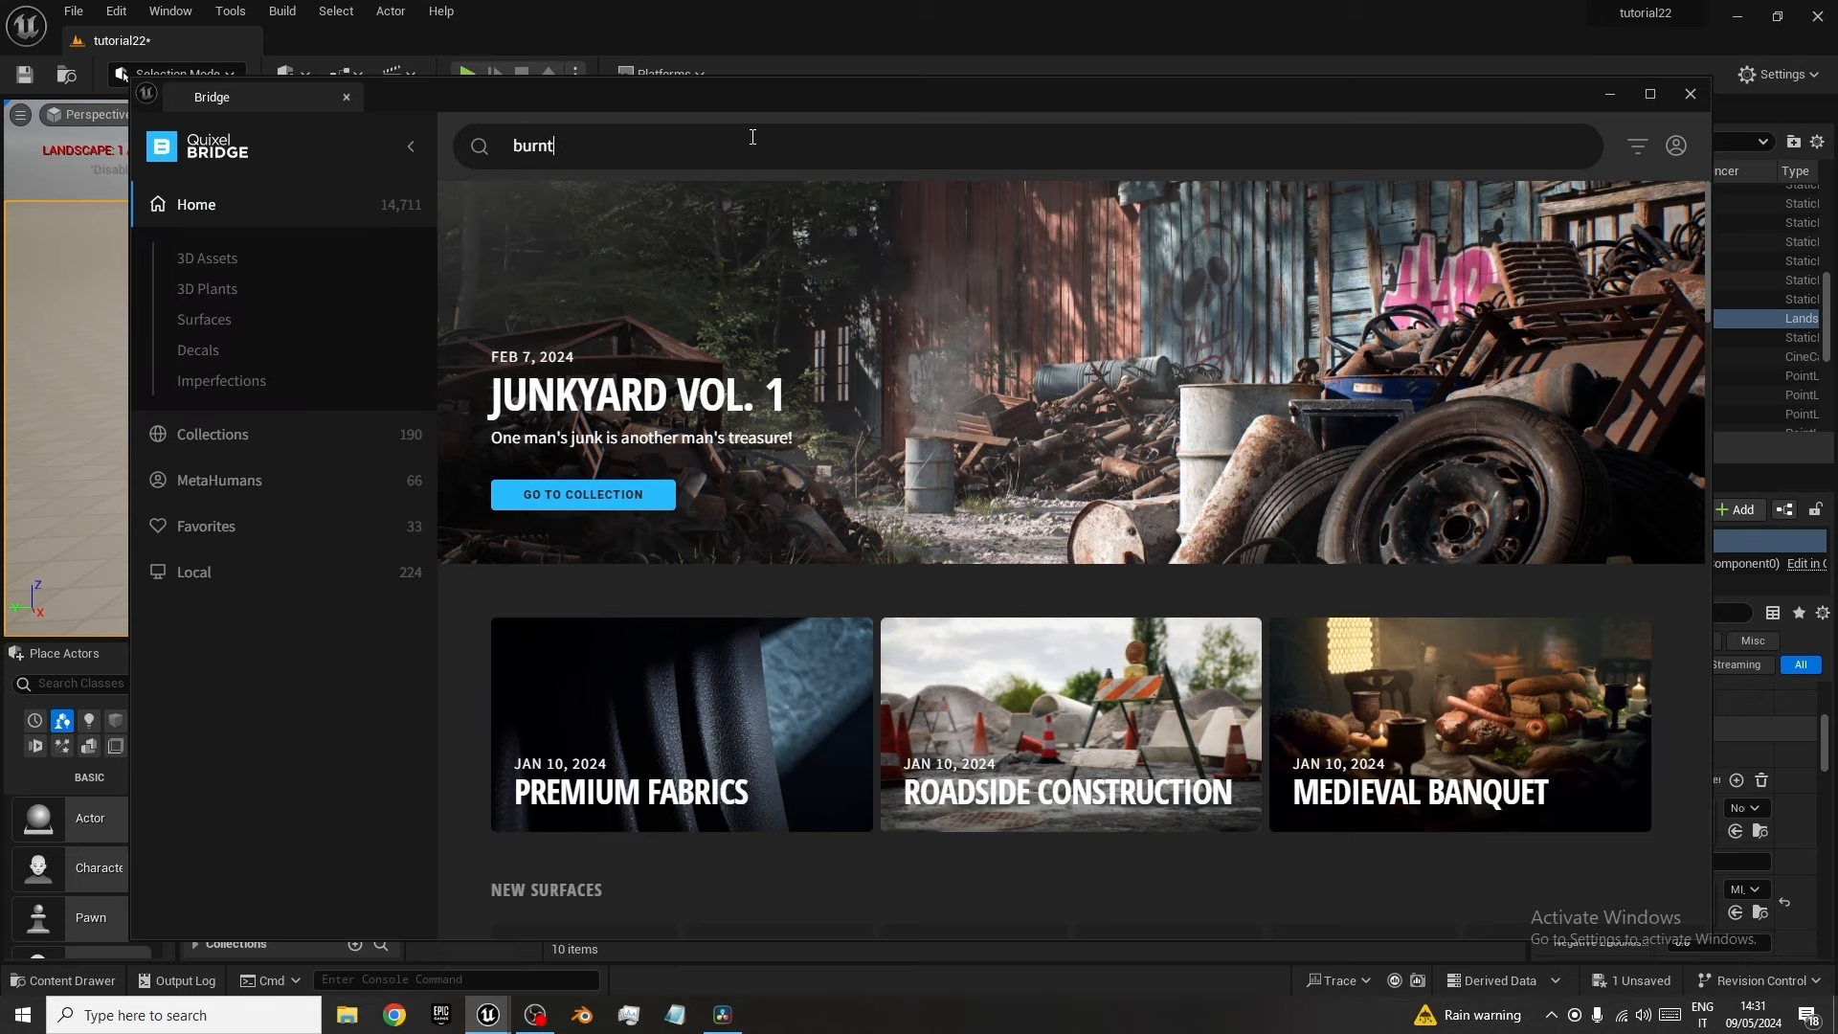
pyautogui.write(' forest')
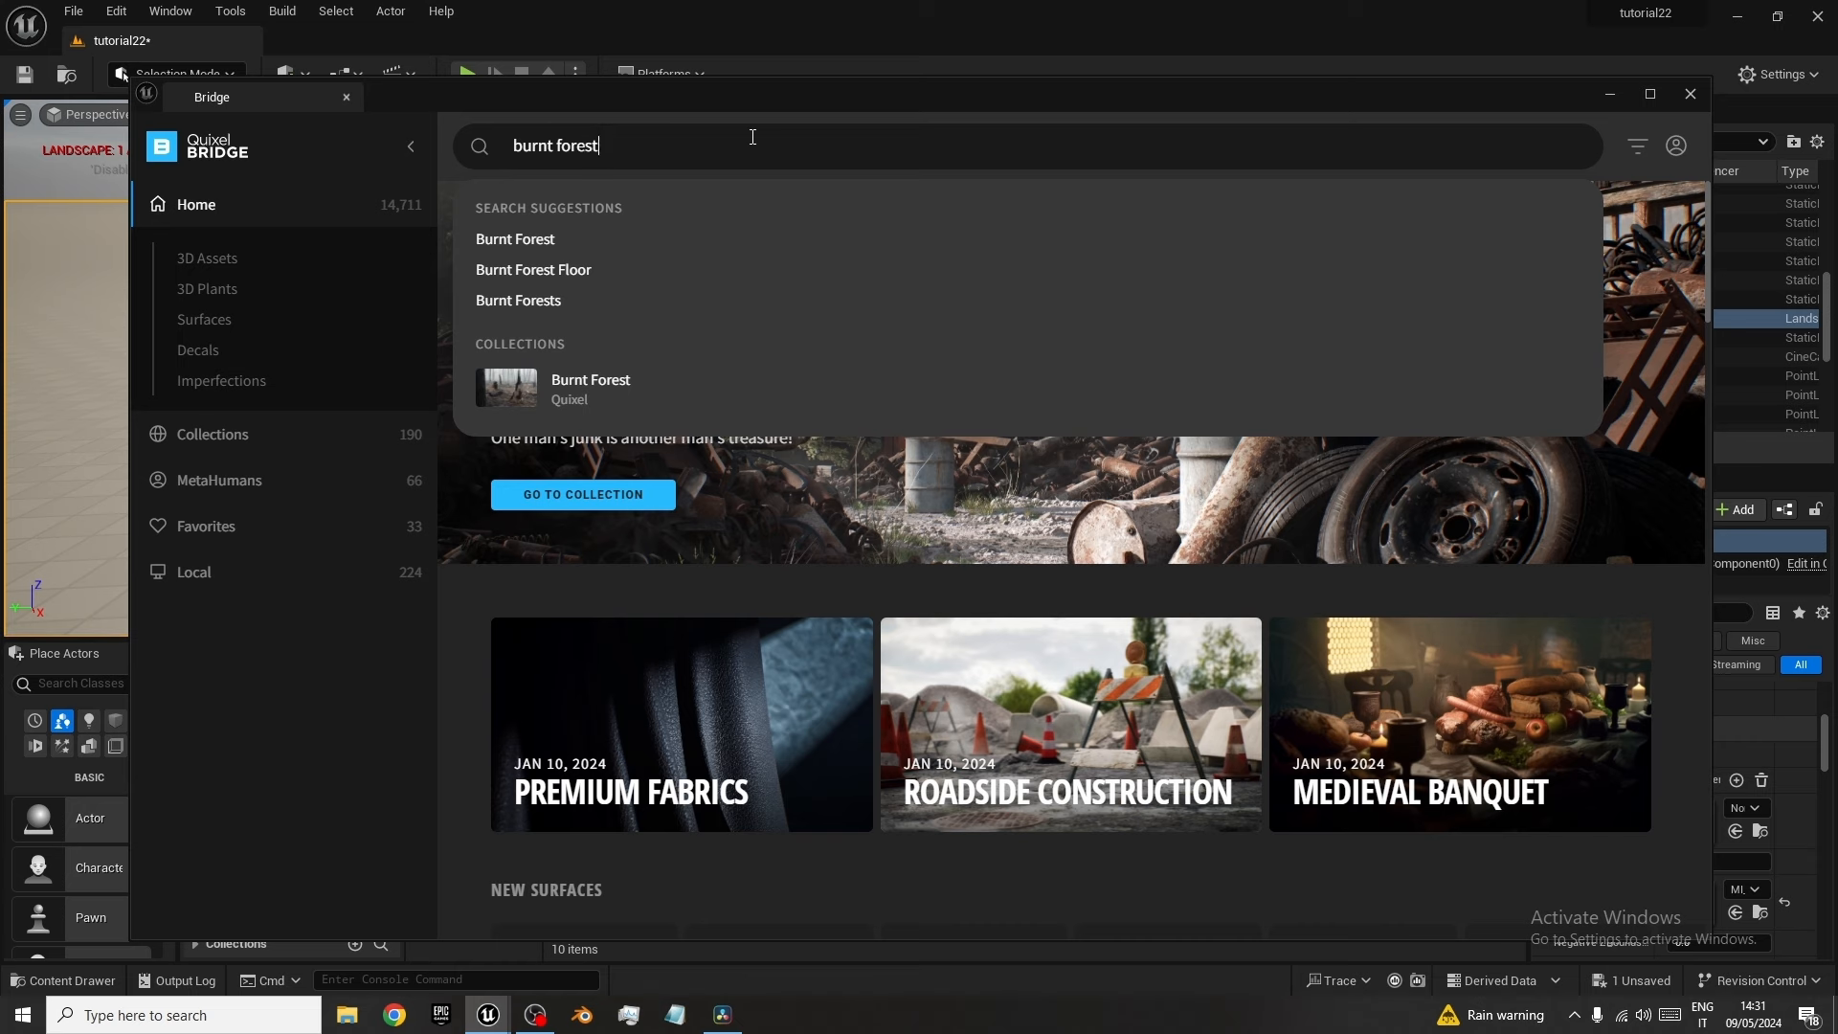
pyautogui.click(629, 272)
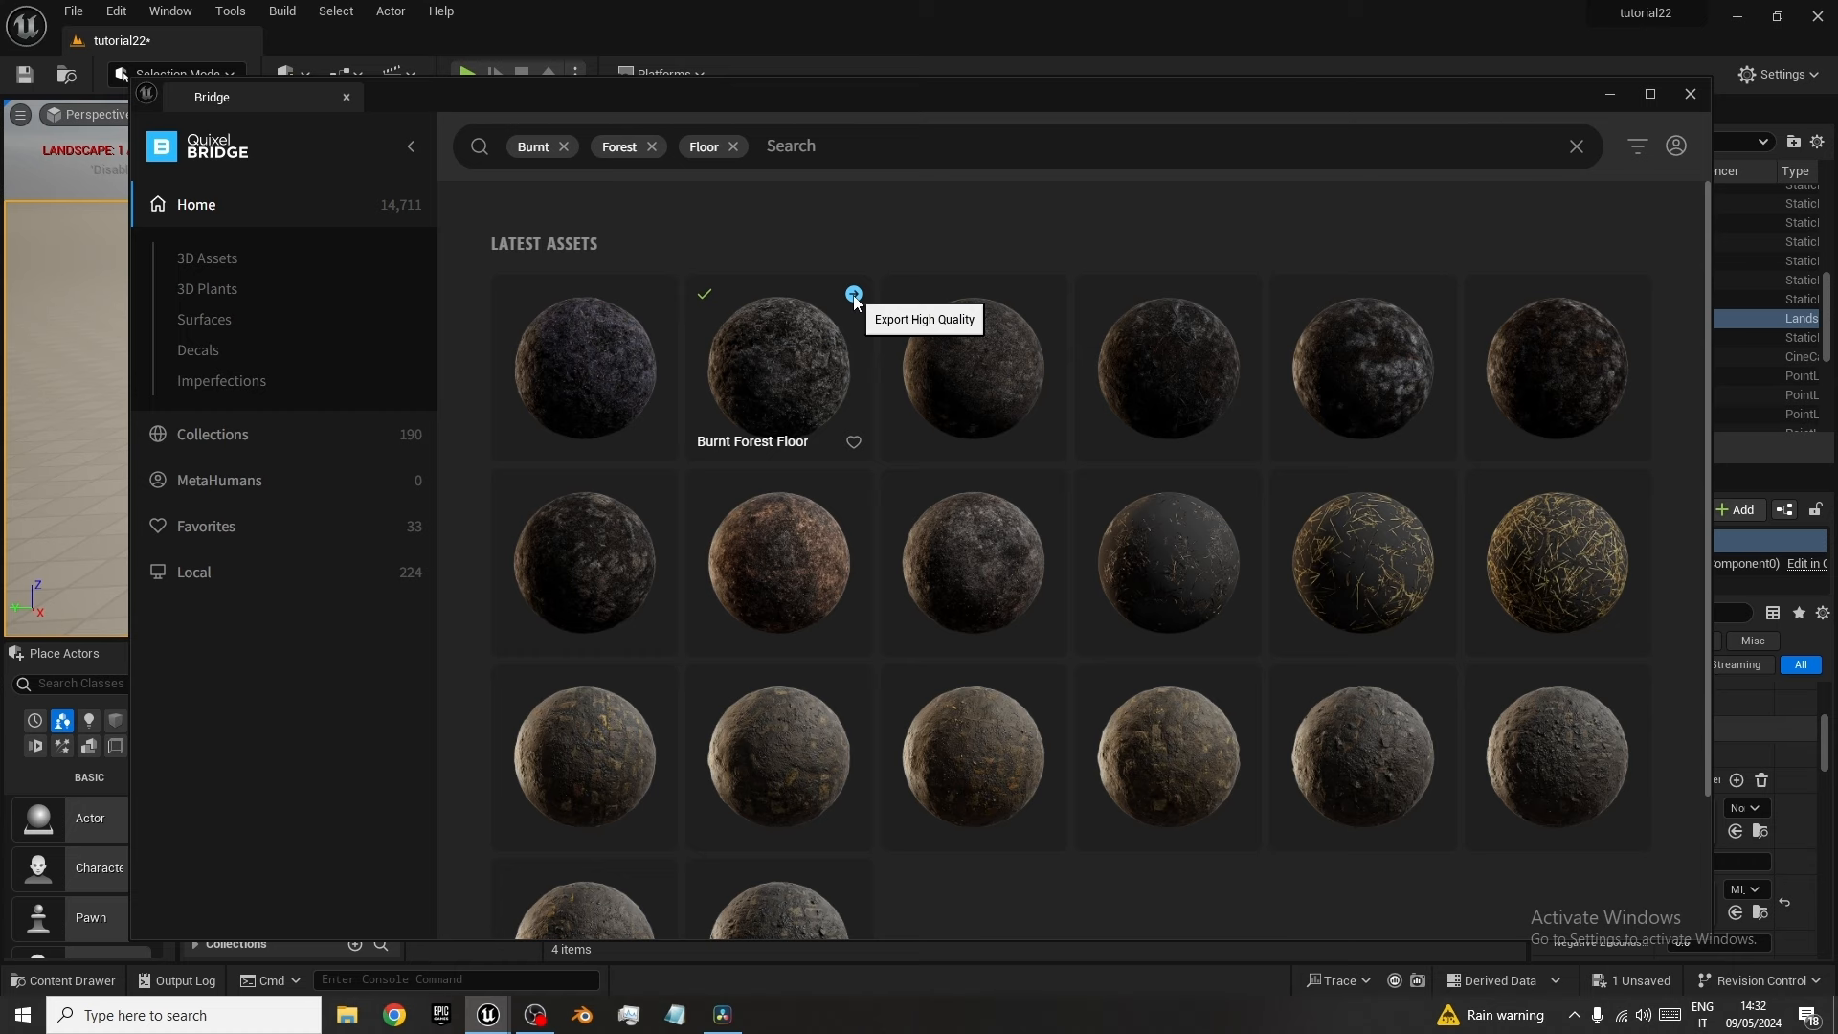
pyautogui.click(1691, 94)
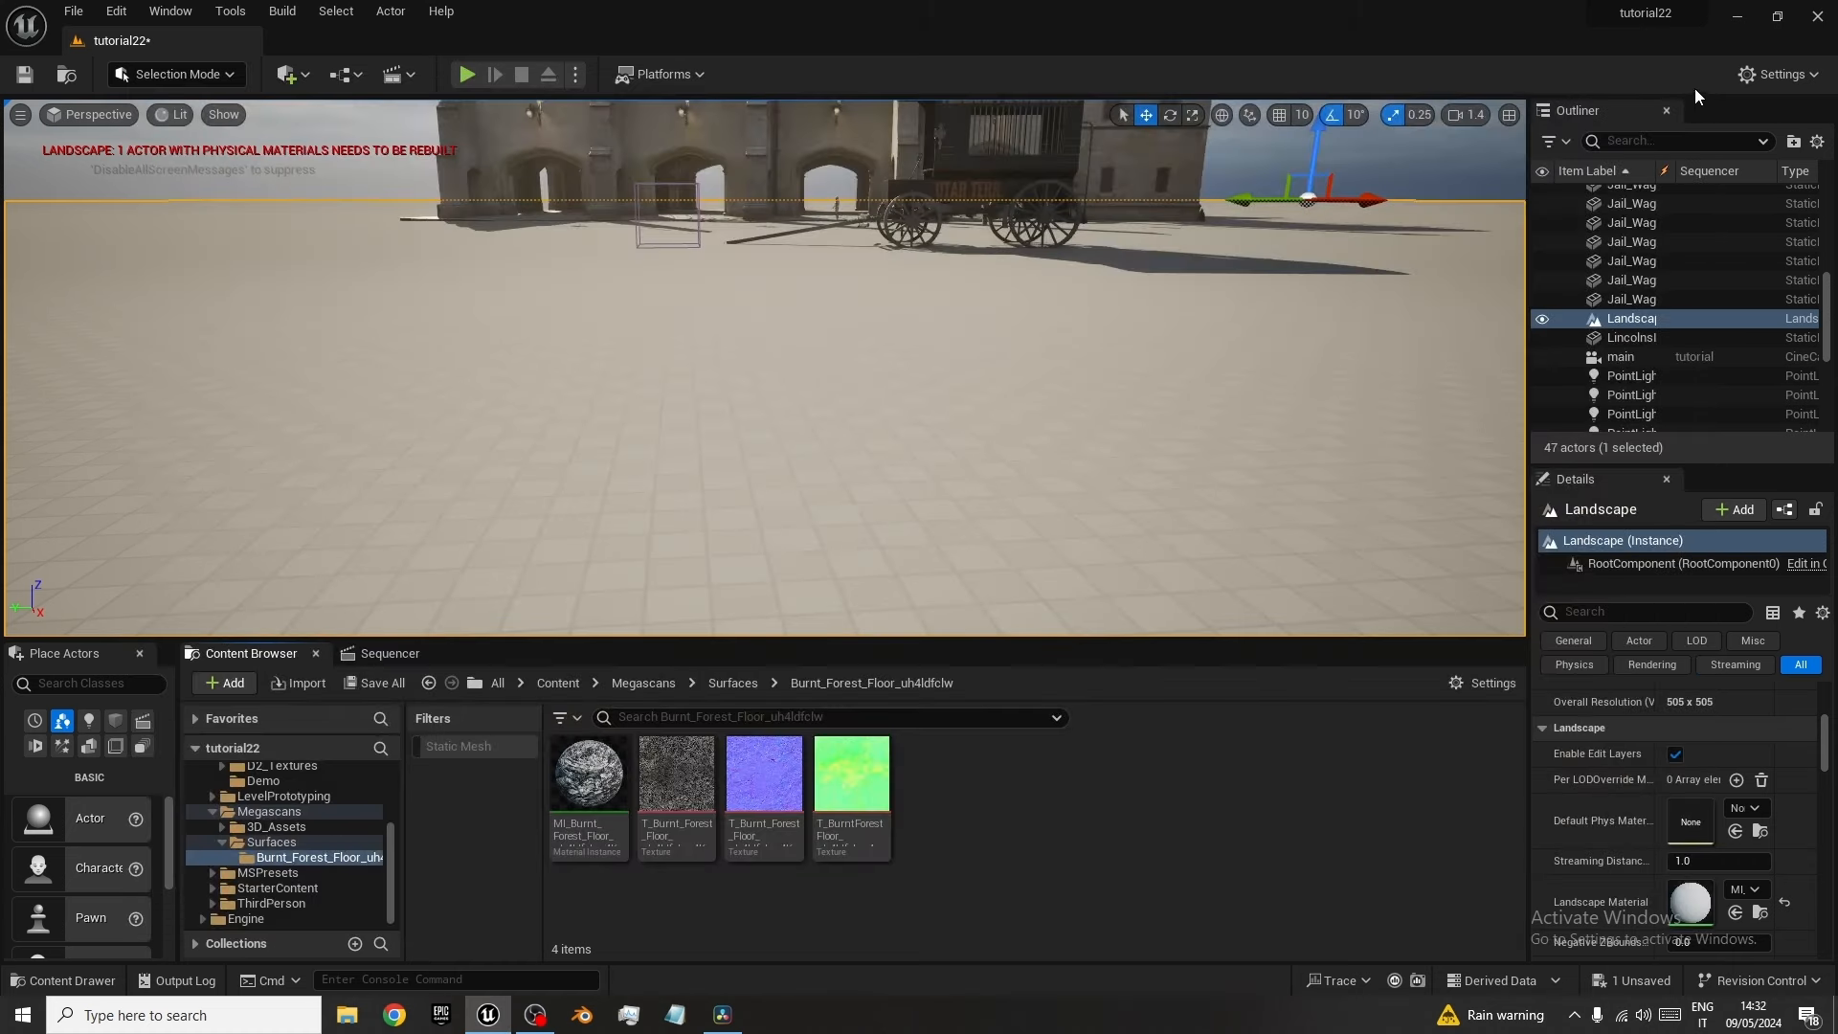
# Open the Burnt_Forest_Floor asset folder under Megascans > Surfaces.
pyautogui.click(268, 811)
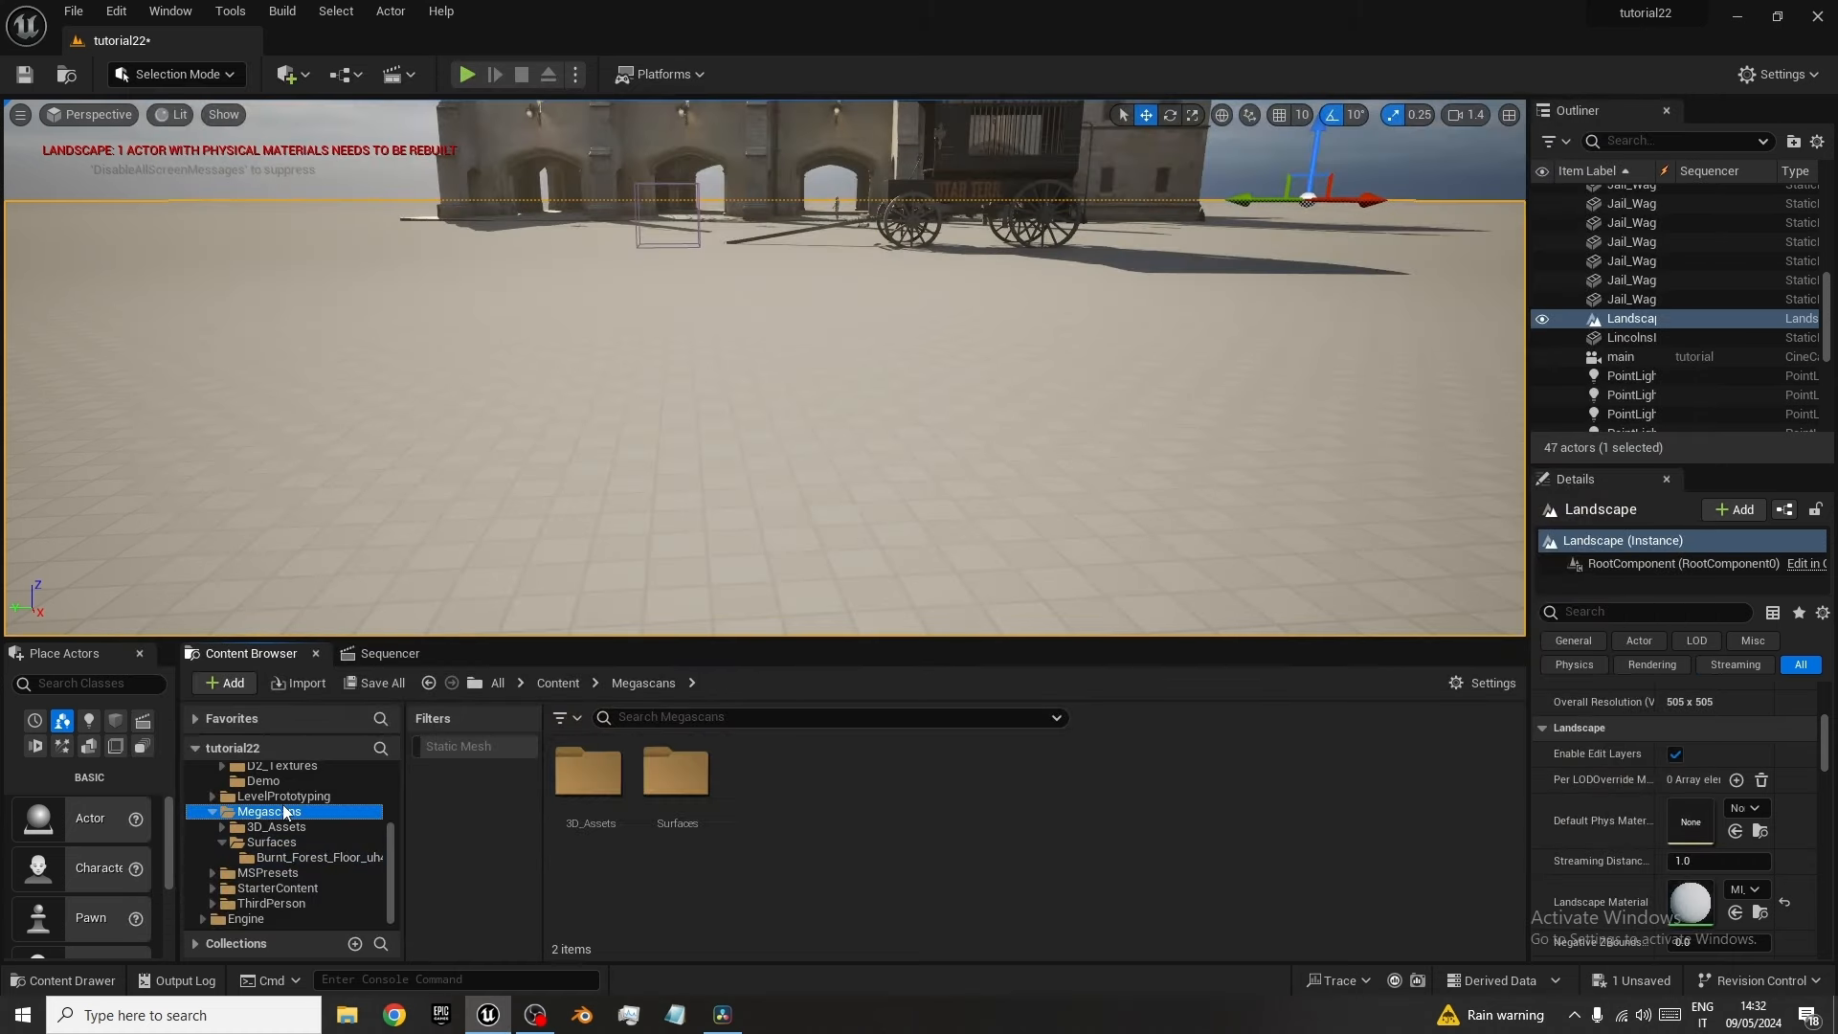
pyautogui.doubleClick(668, 794)
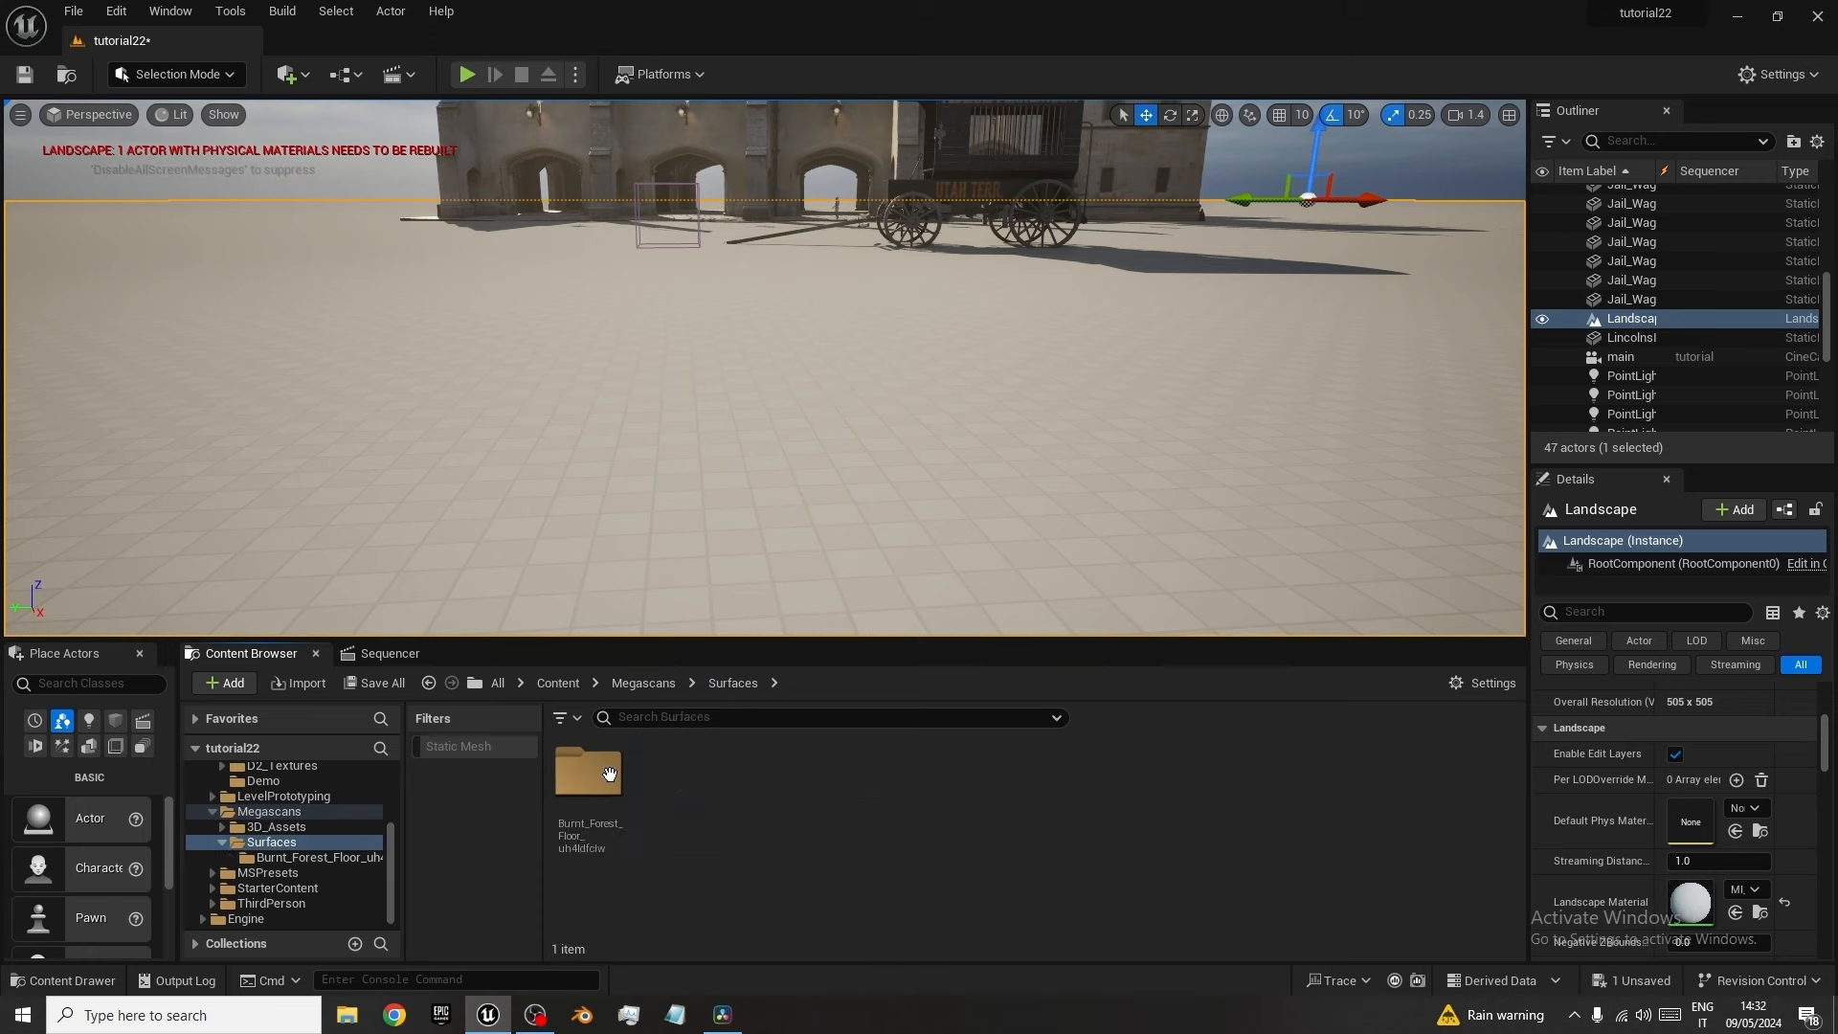
pyautogui.doubleClick(589, 777)
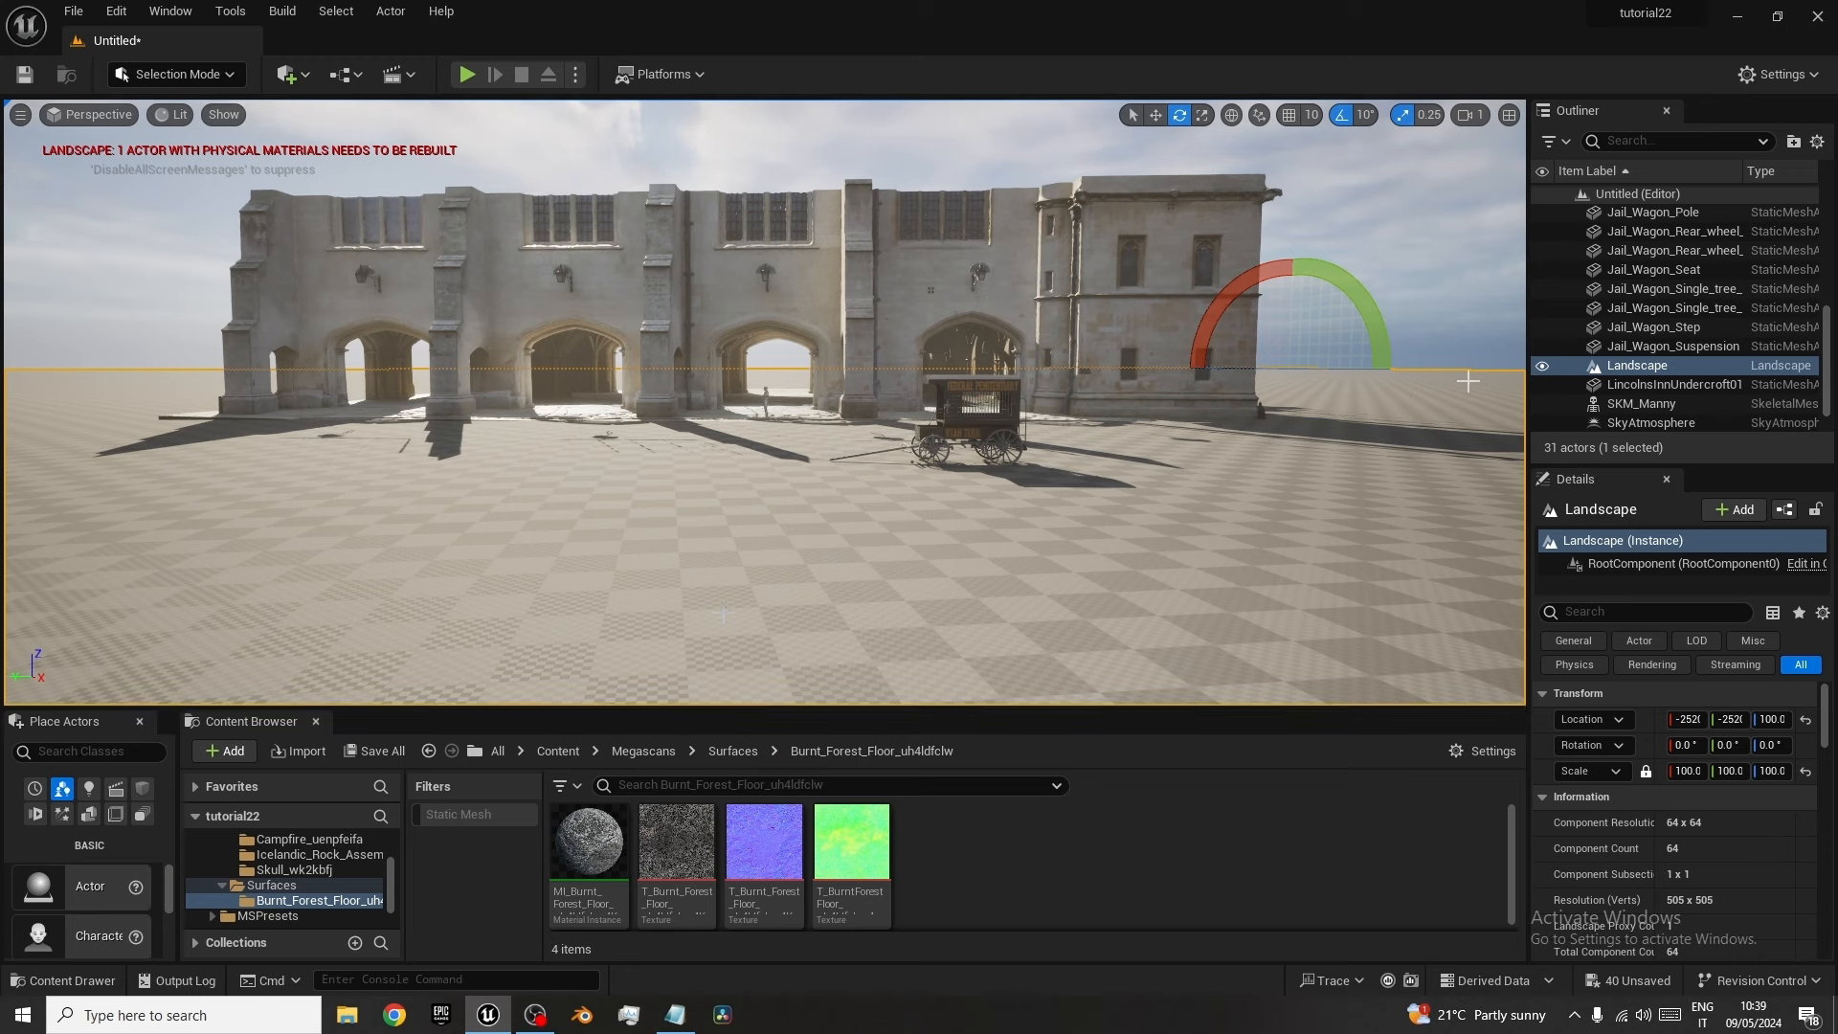
# Assign the MI_Burnt_Forest_Floor material instance as the Landscape Material of the landscape.
pyautogui.scroll(-2, 1701, 776)
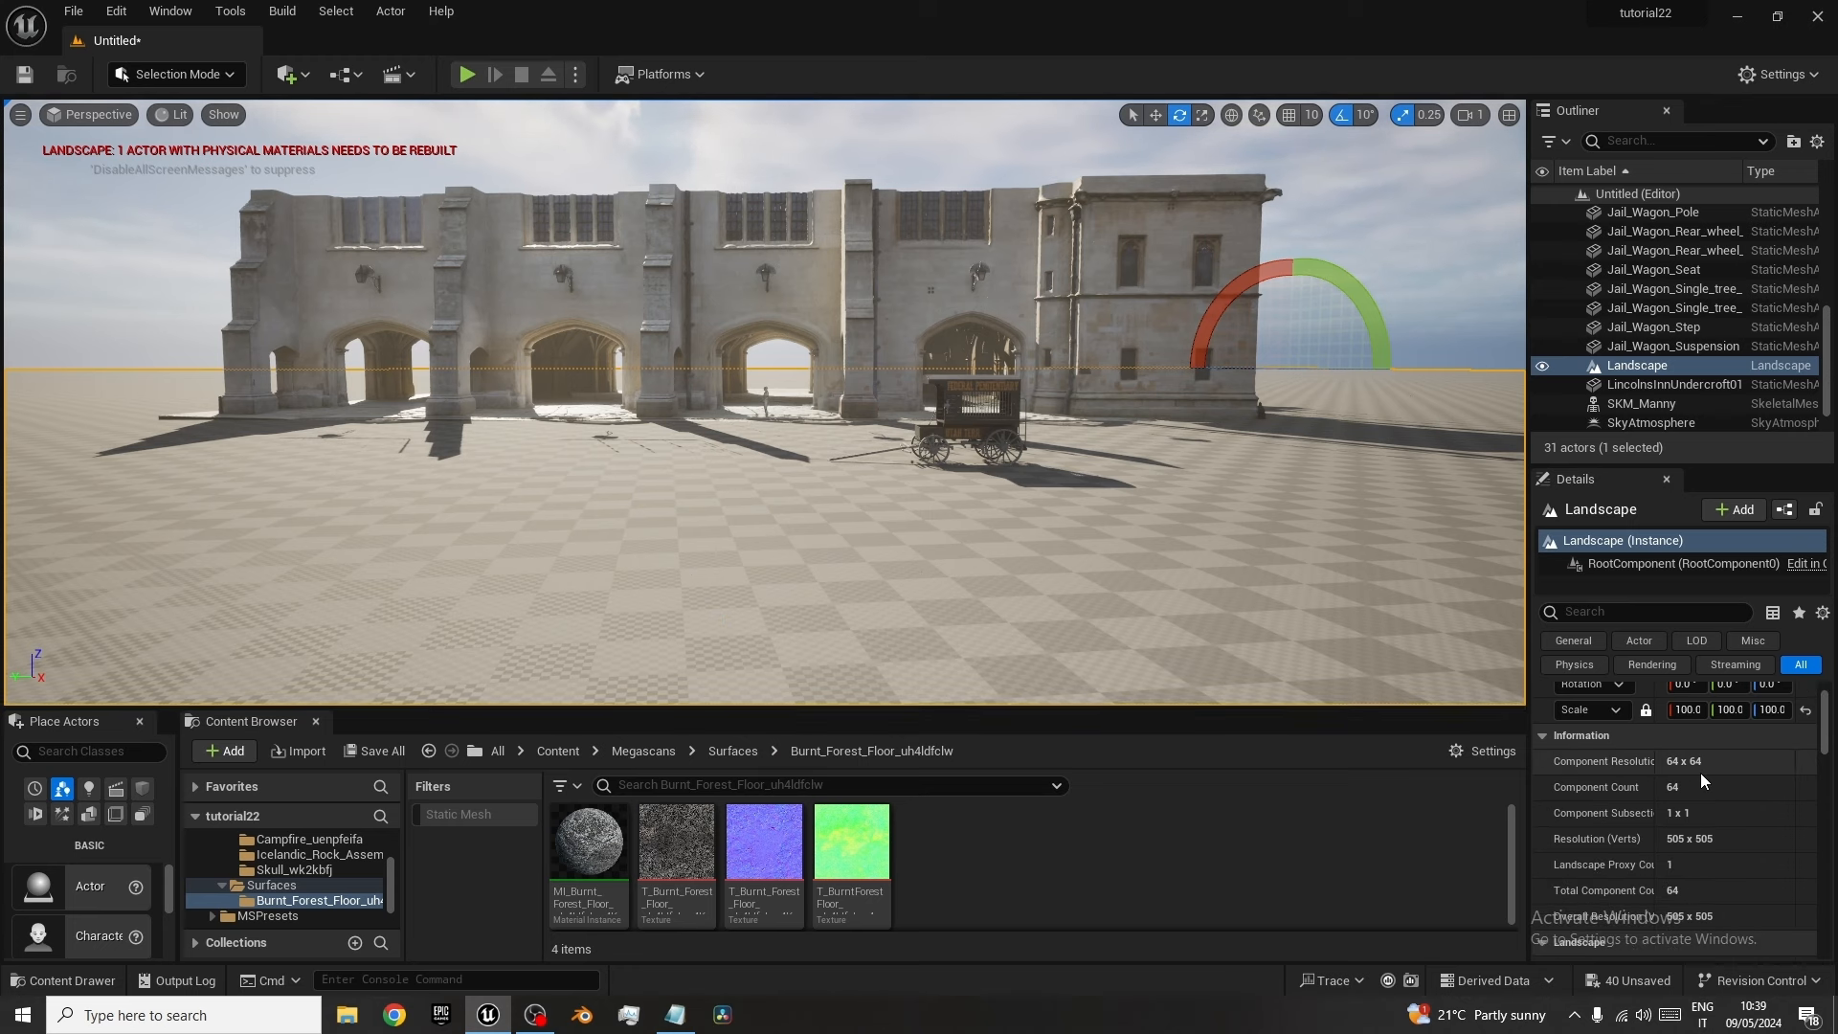
pyautogui.scroll(-6, 1701, 773)
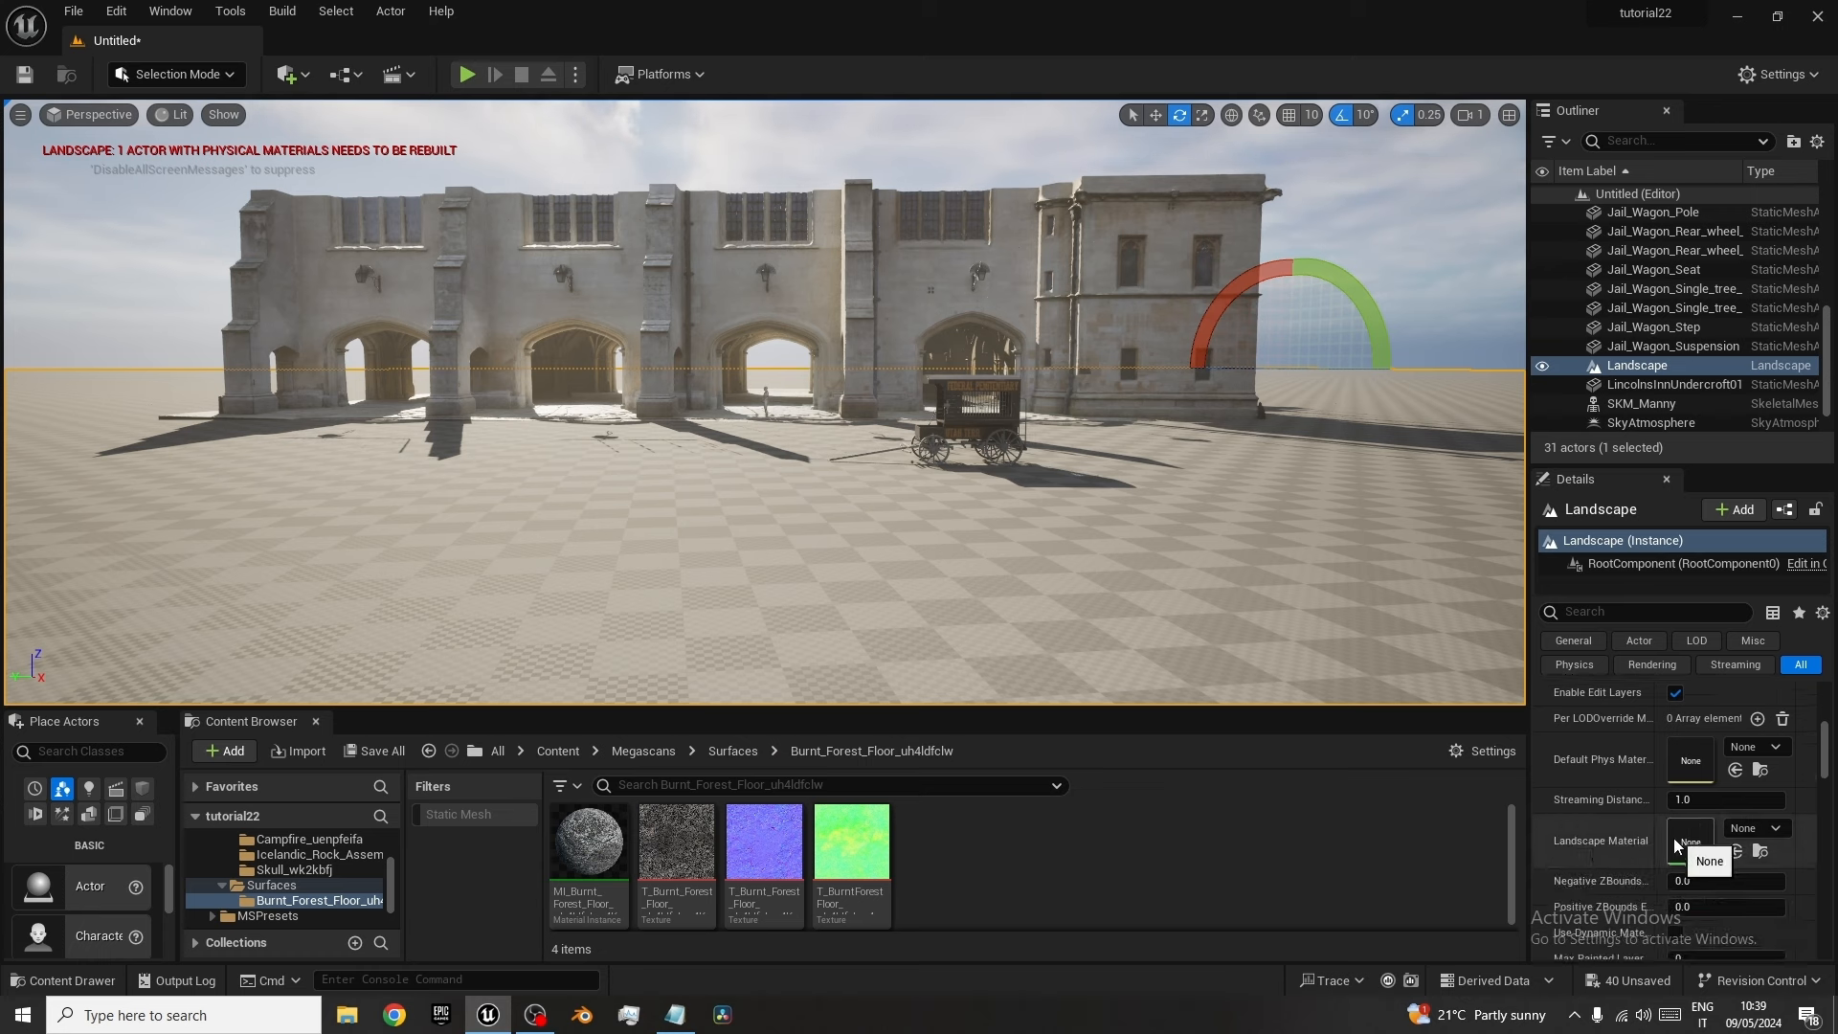
pyautogui.click(584, 844)
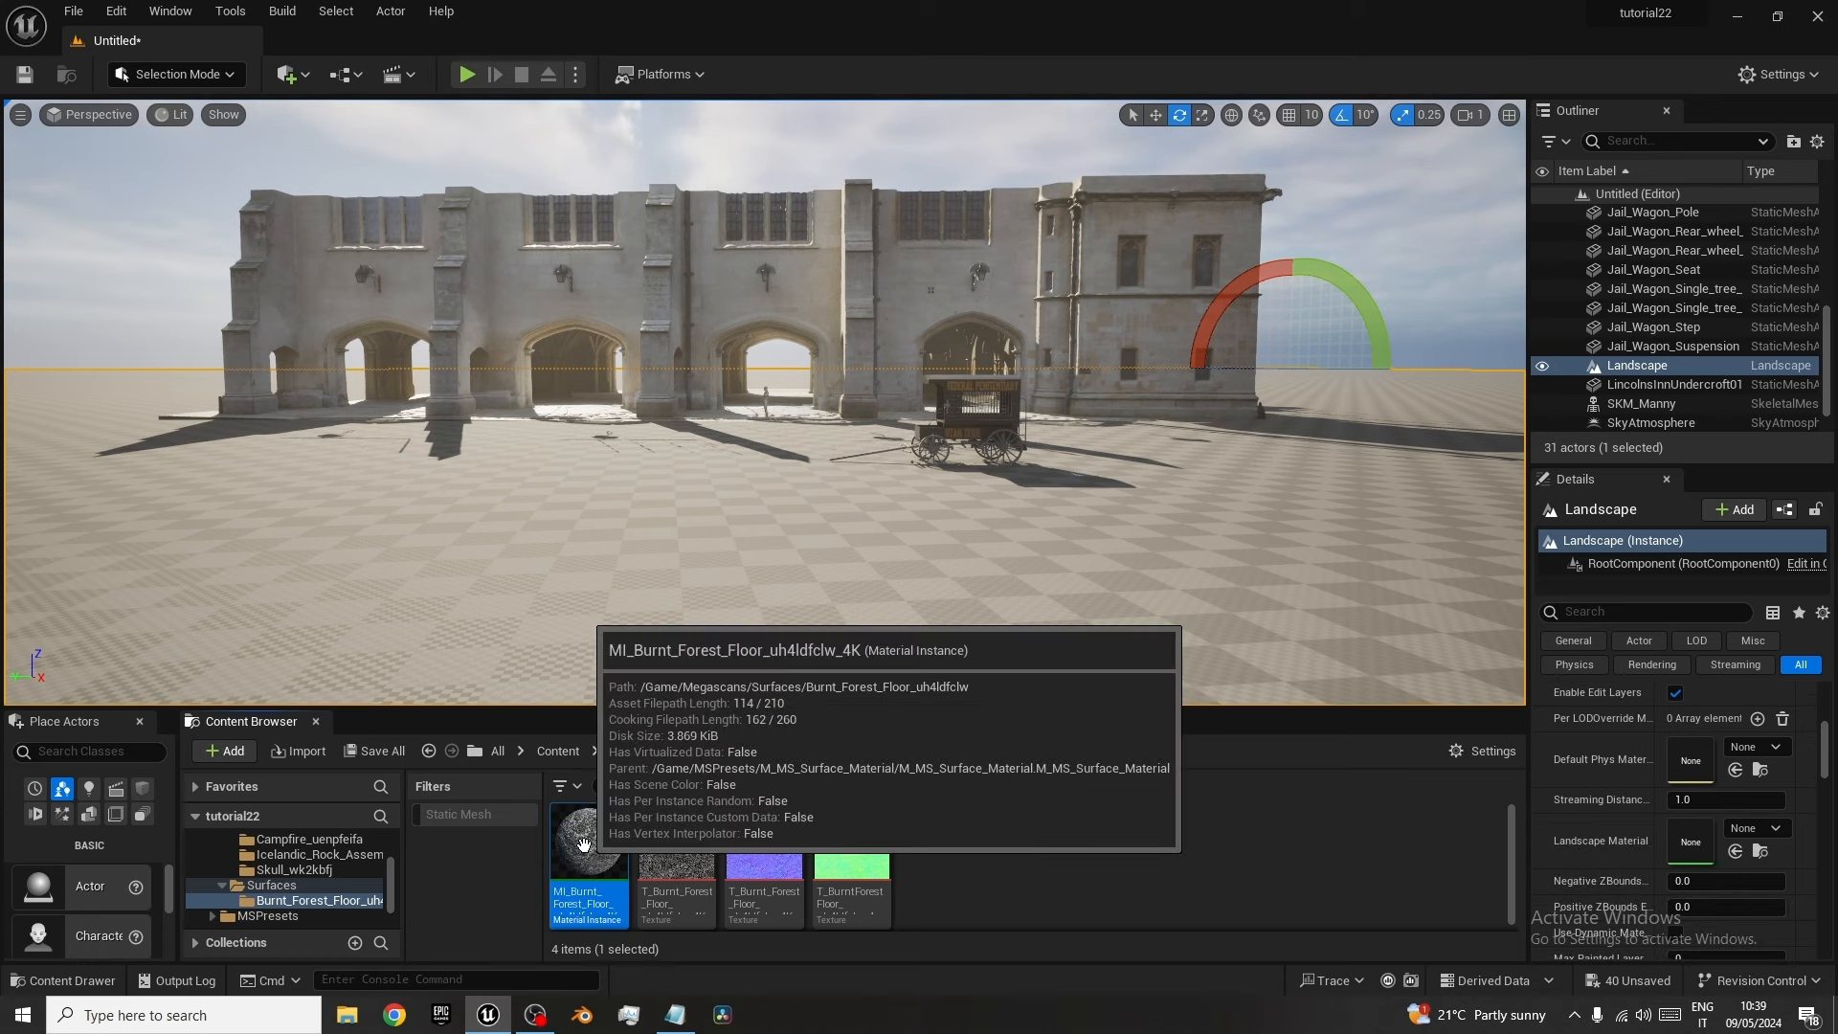
pyautogui.moveTo(584, 844); pyautogui.dragTo(1692, 845)
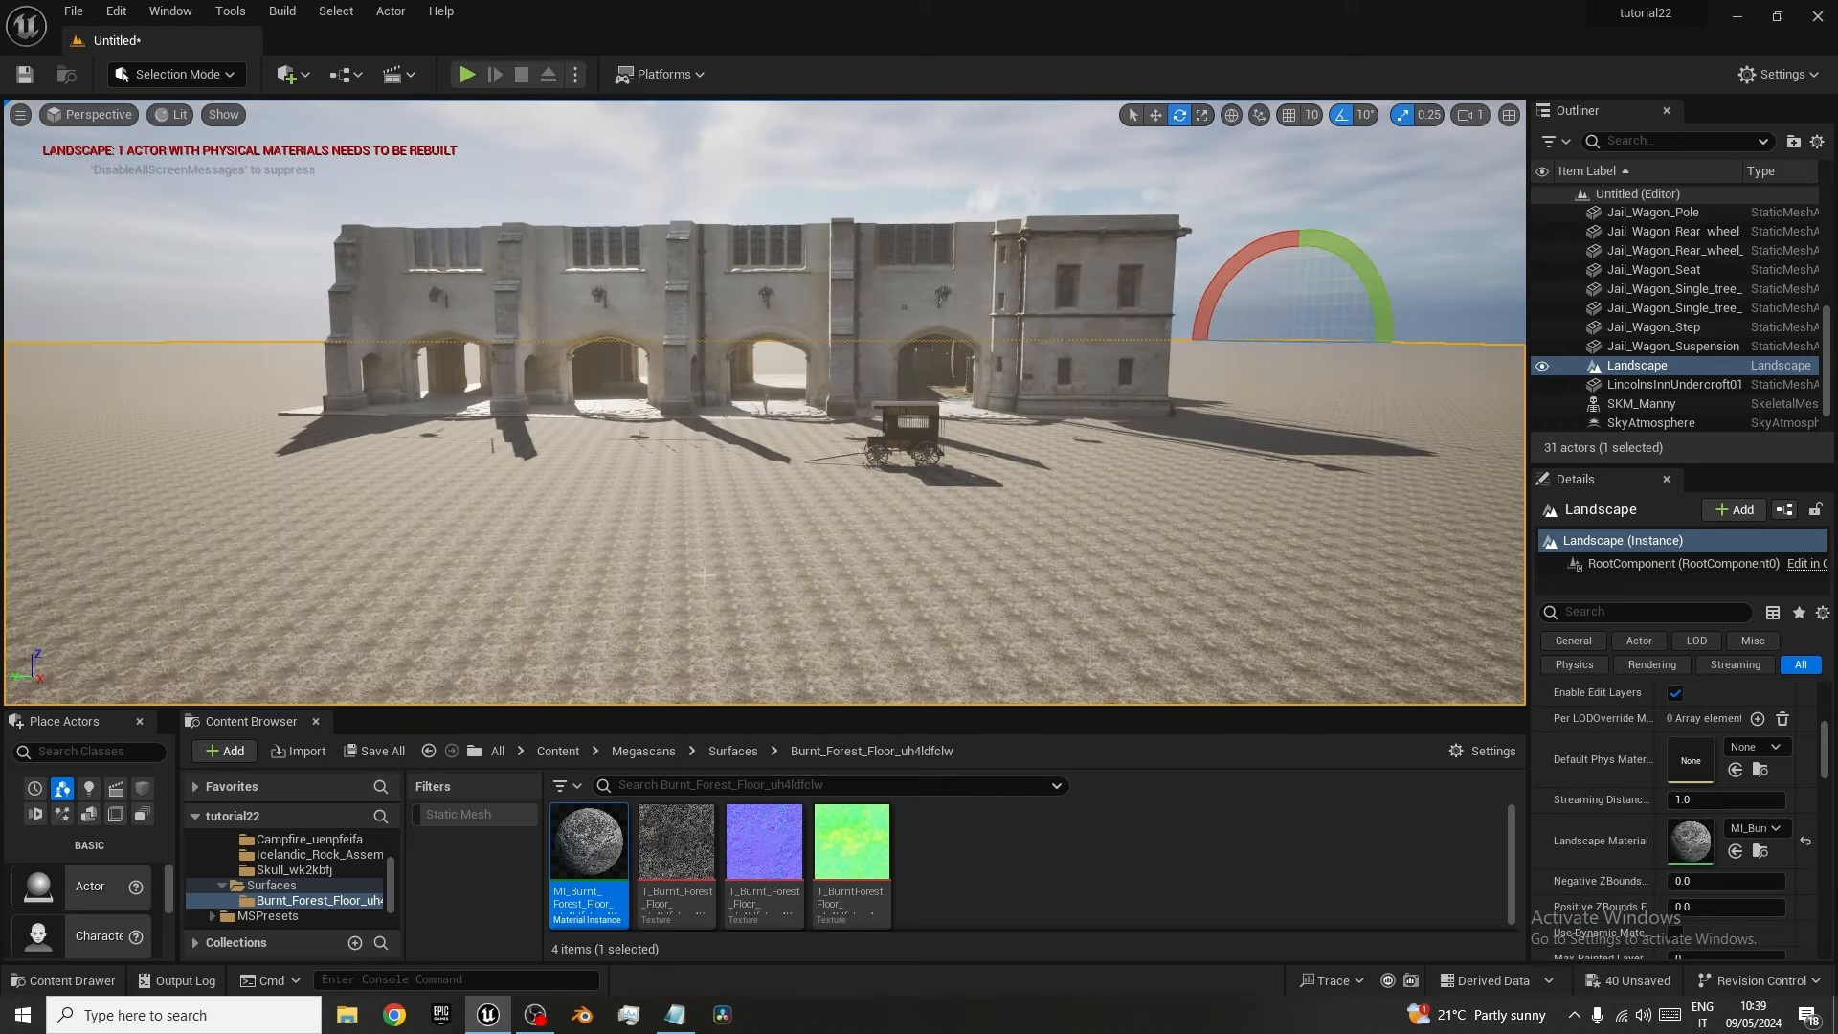
pyautogui.scroll(10, 862, 585)
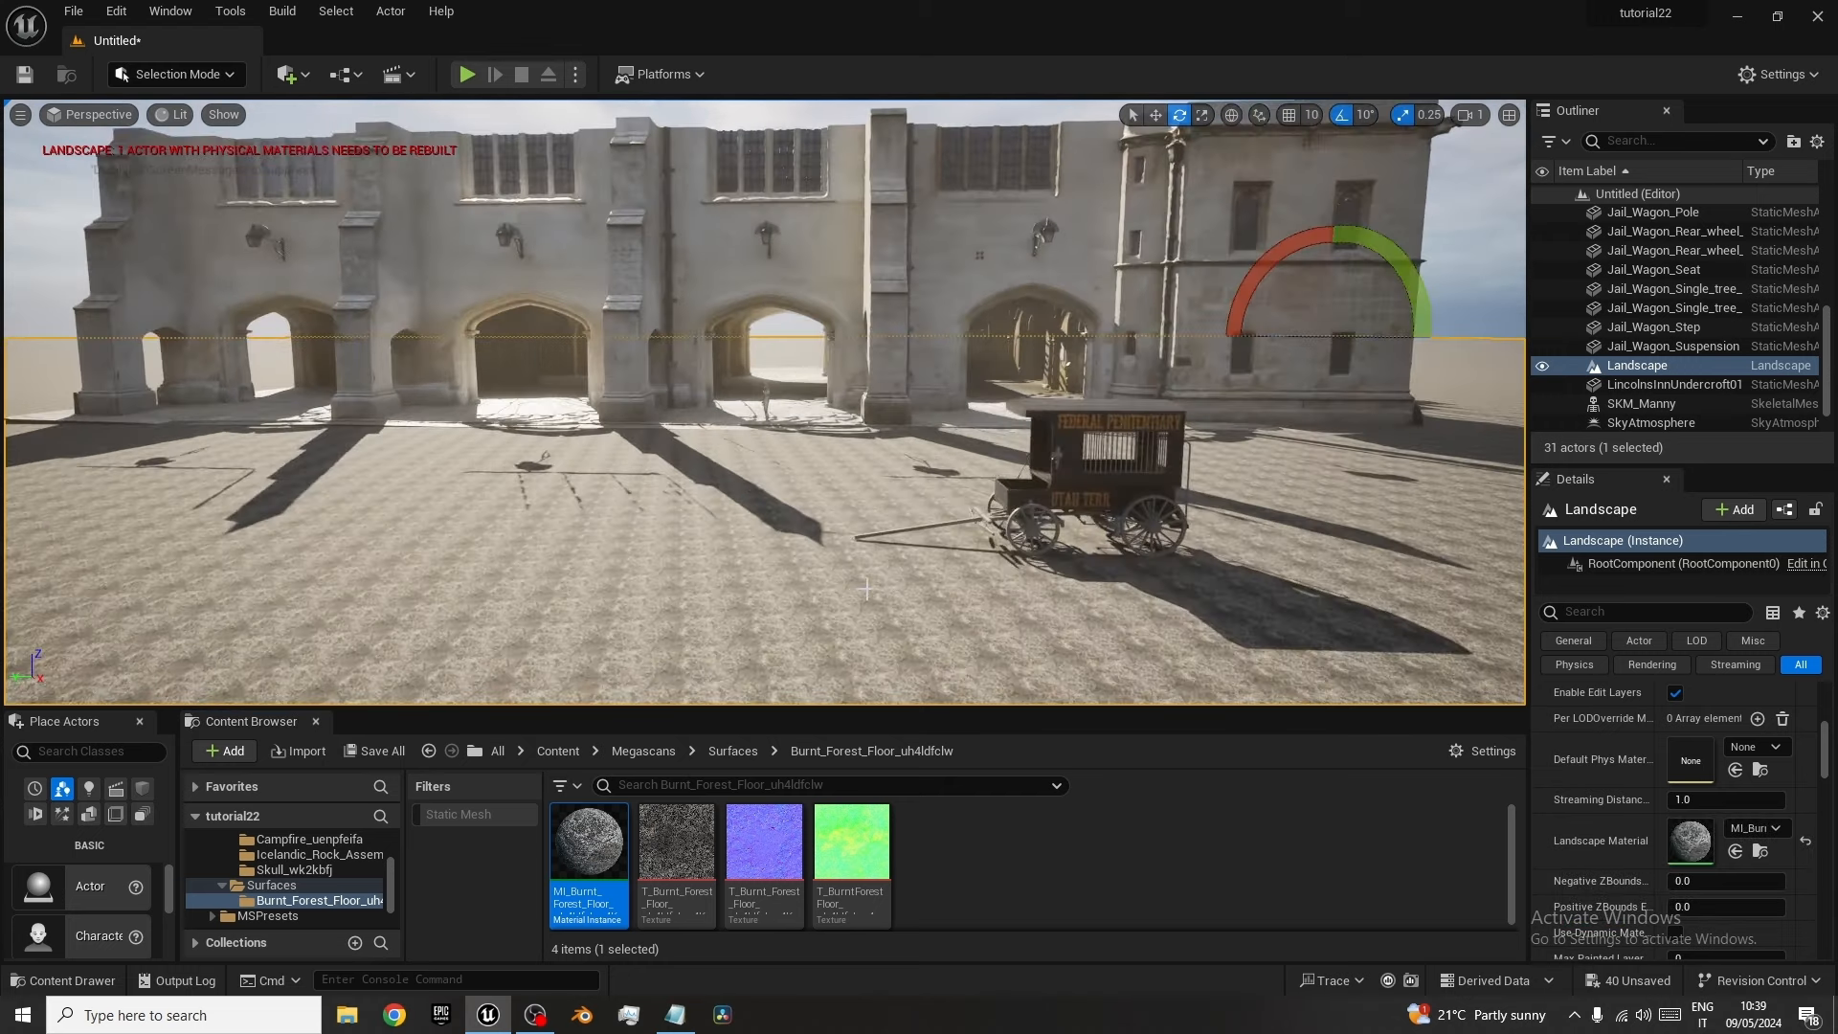
pyautogui.scroll(-8, 866, 586)
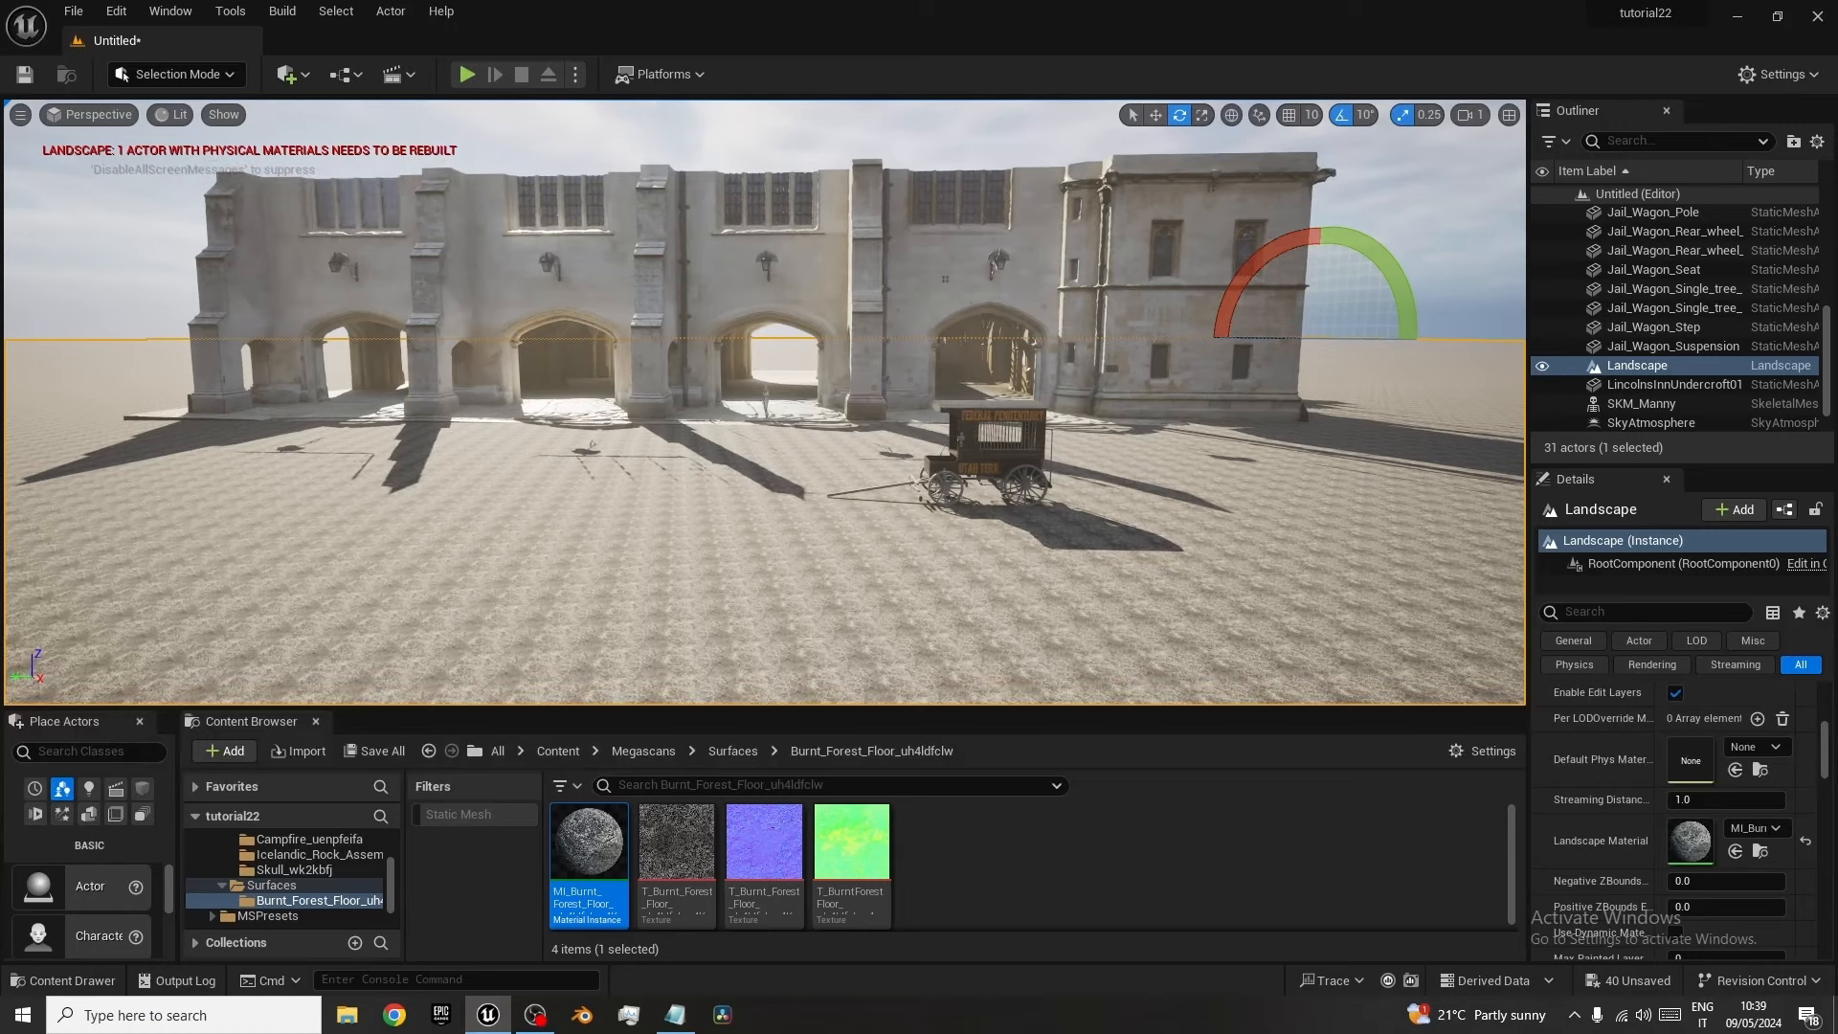
# In the MI_Burnt_Forest_Floor instance, enable Tiling/Offset, set Tiling X and Tiling Y to 0.2, then save and close it.
pyautogui.doubleClick(590, 847)
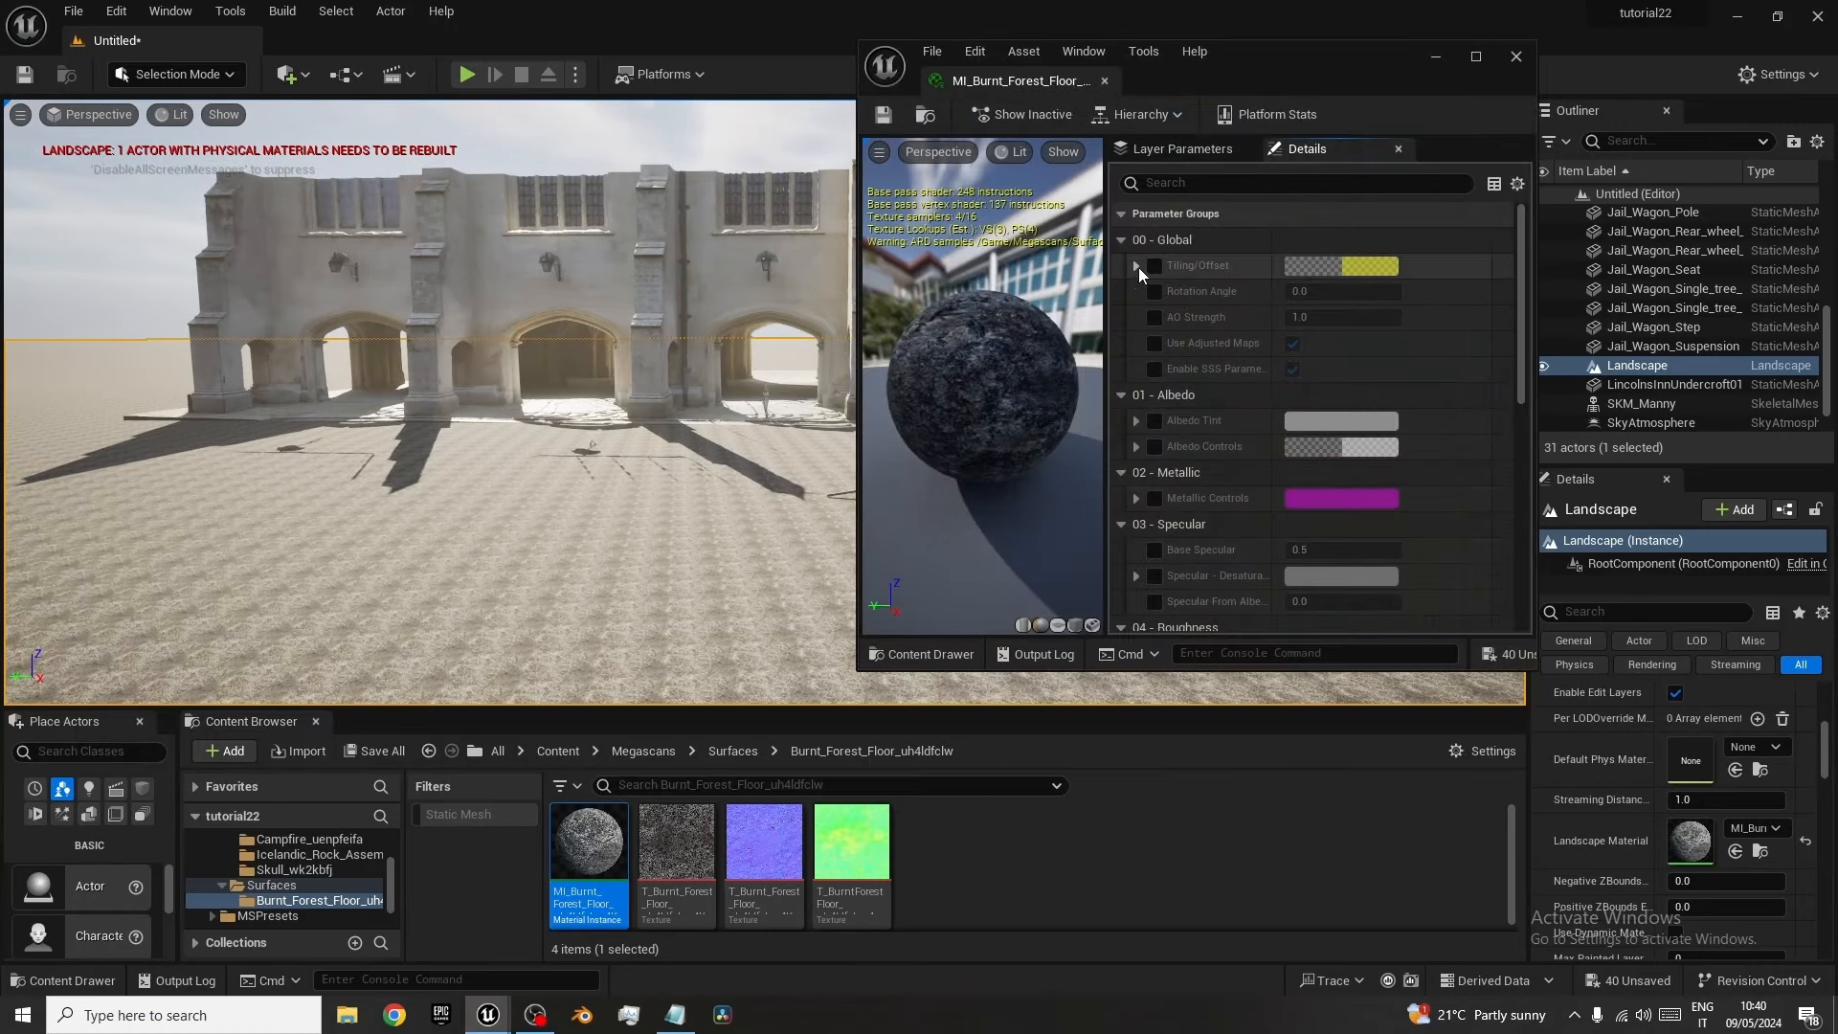
pyautogui.click(1153, 266)
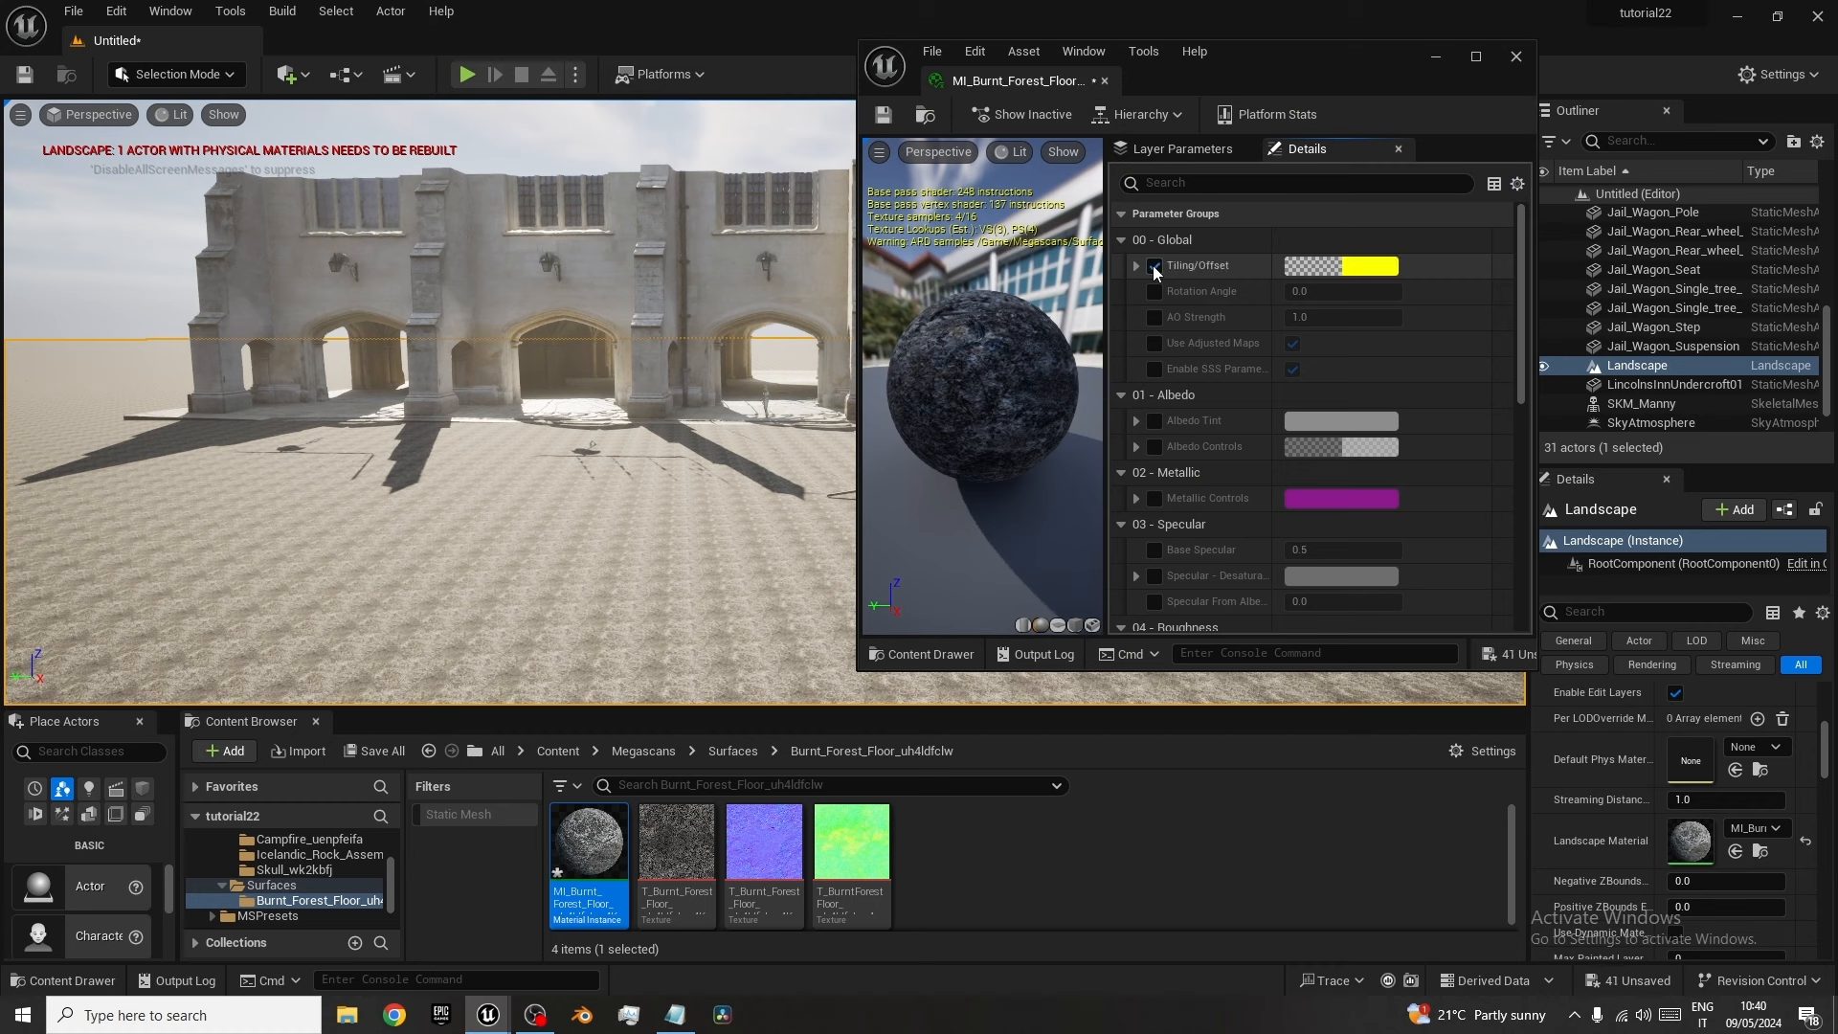
pyautogui.click(1137, 266)
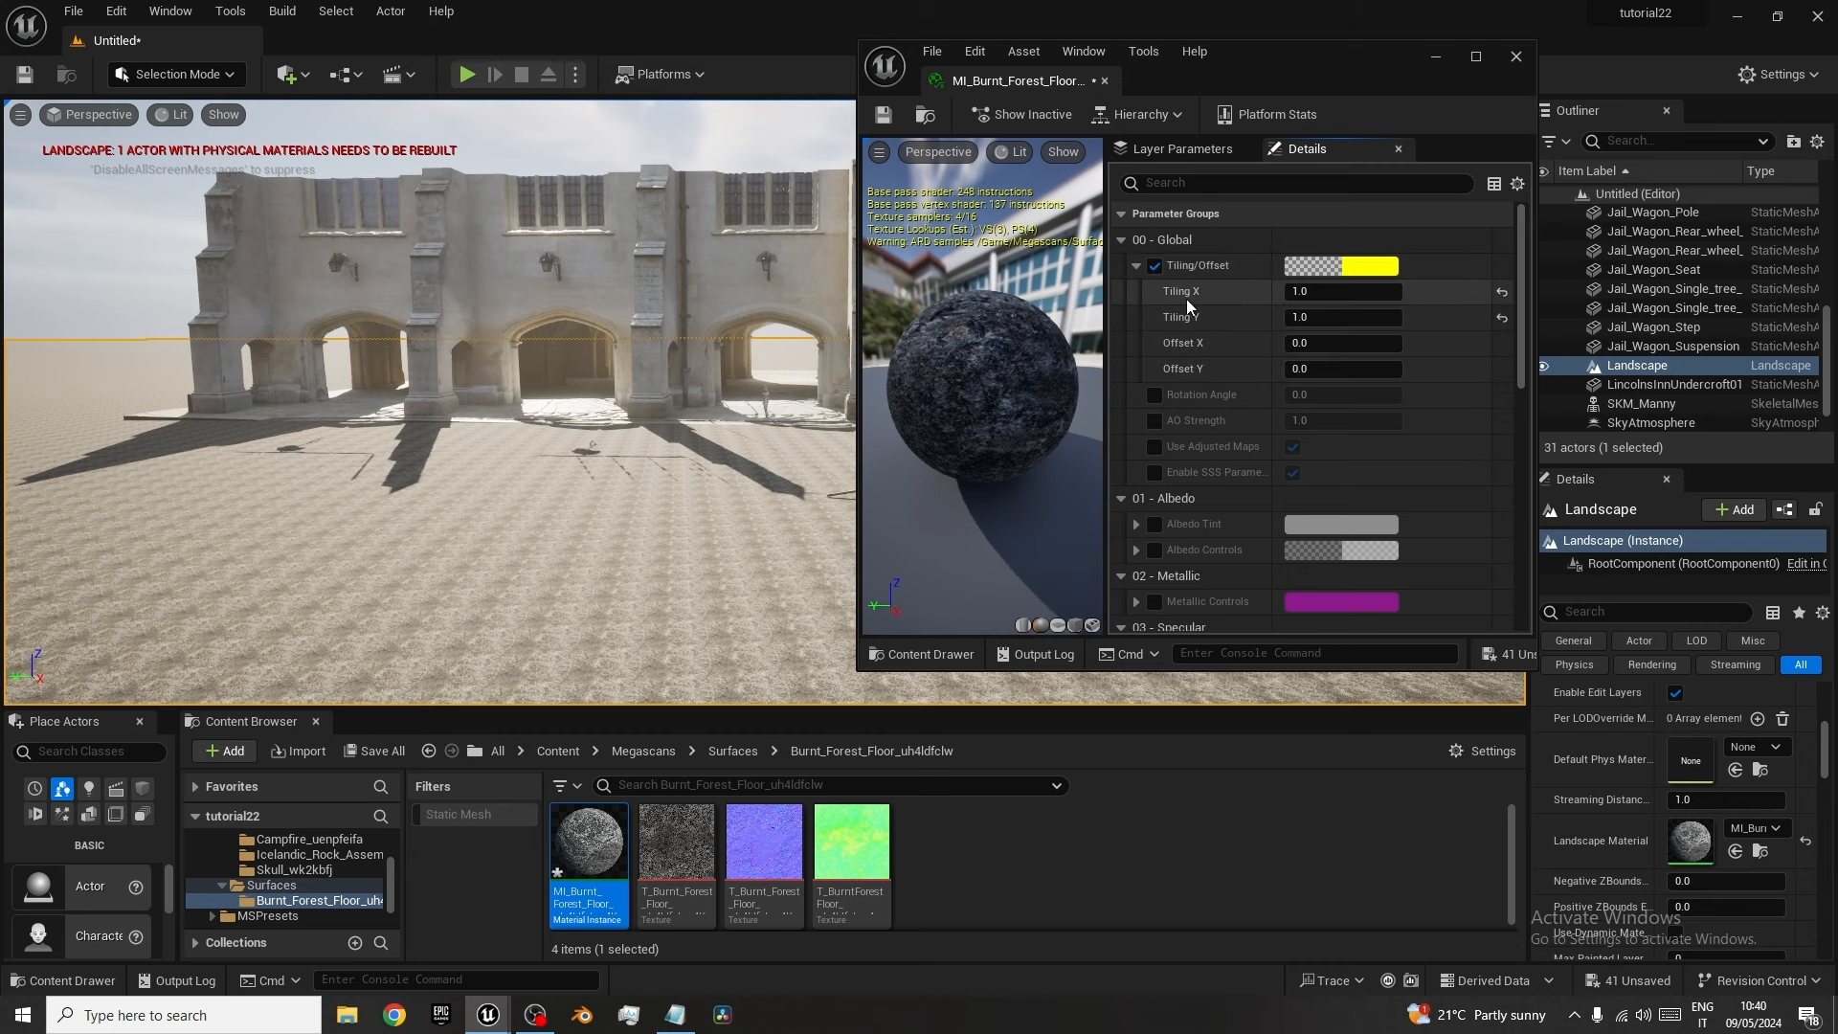
pyautogui.click(1341, 292)
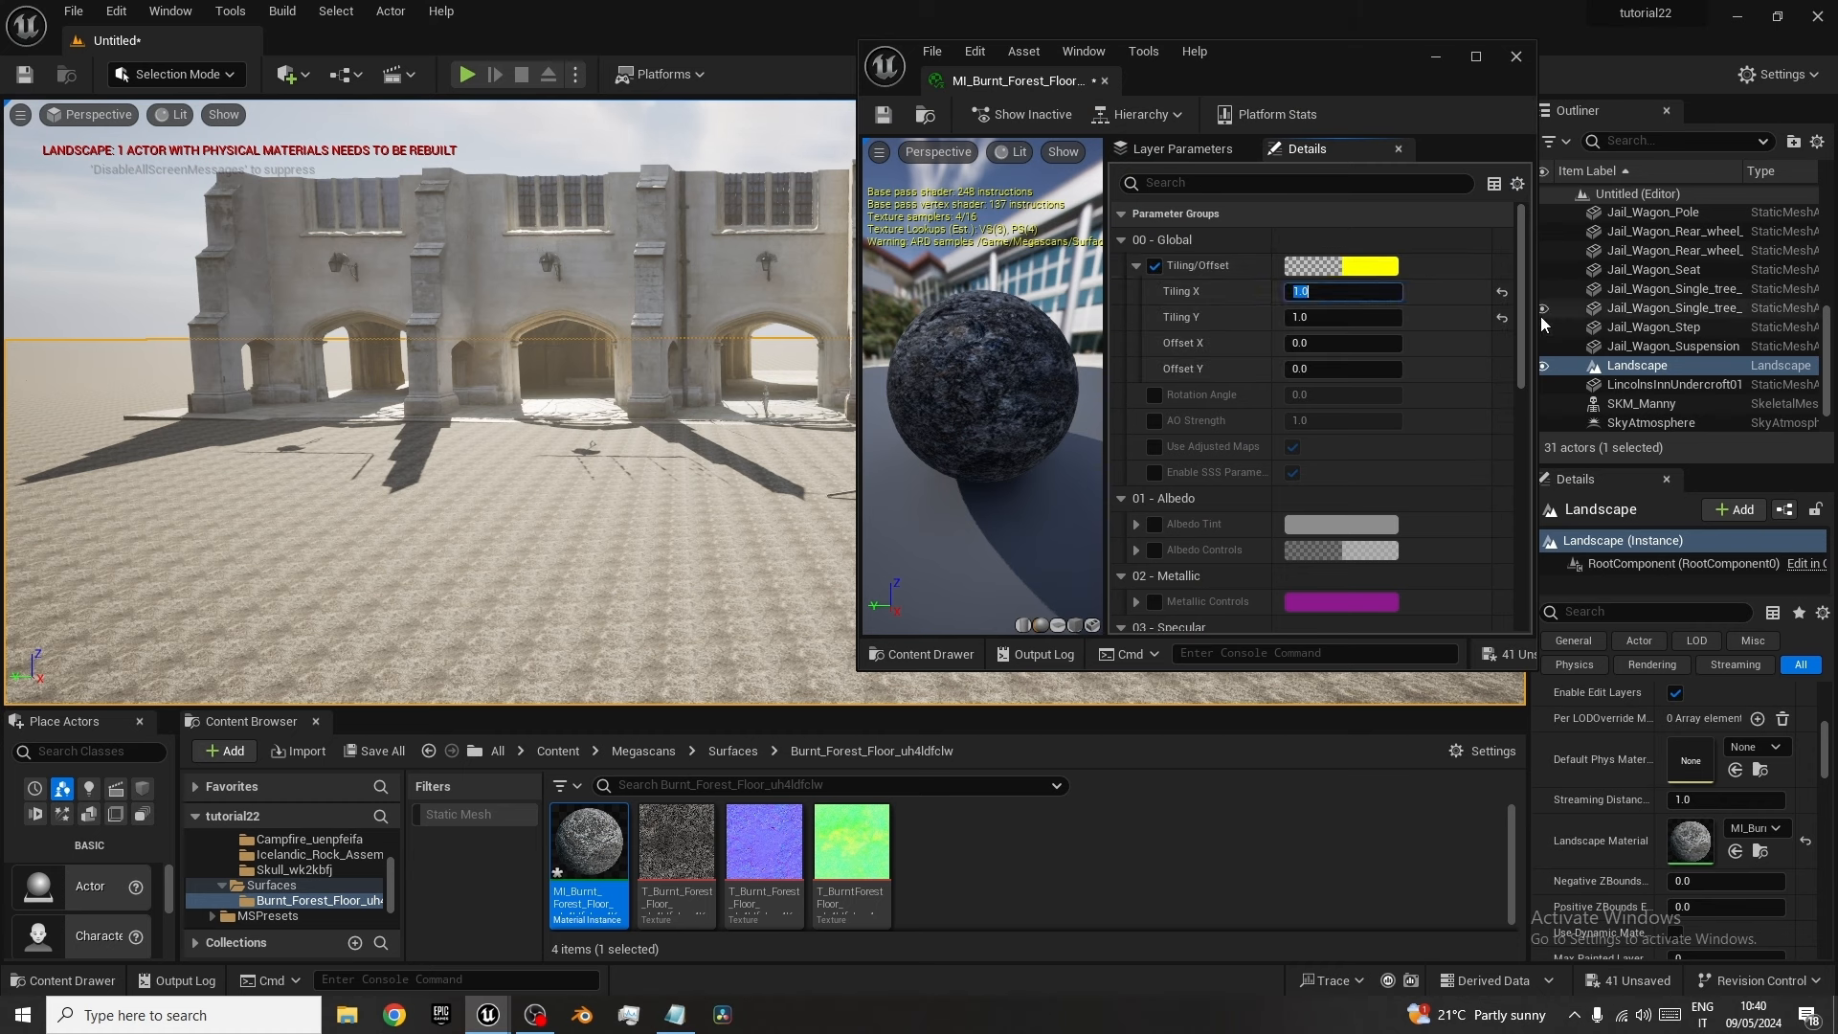
pyautogui.press('BackSpace')
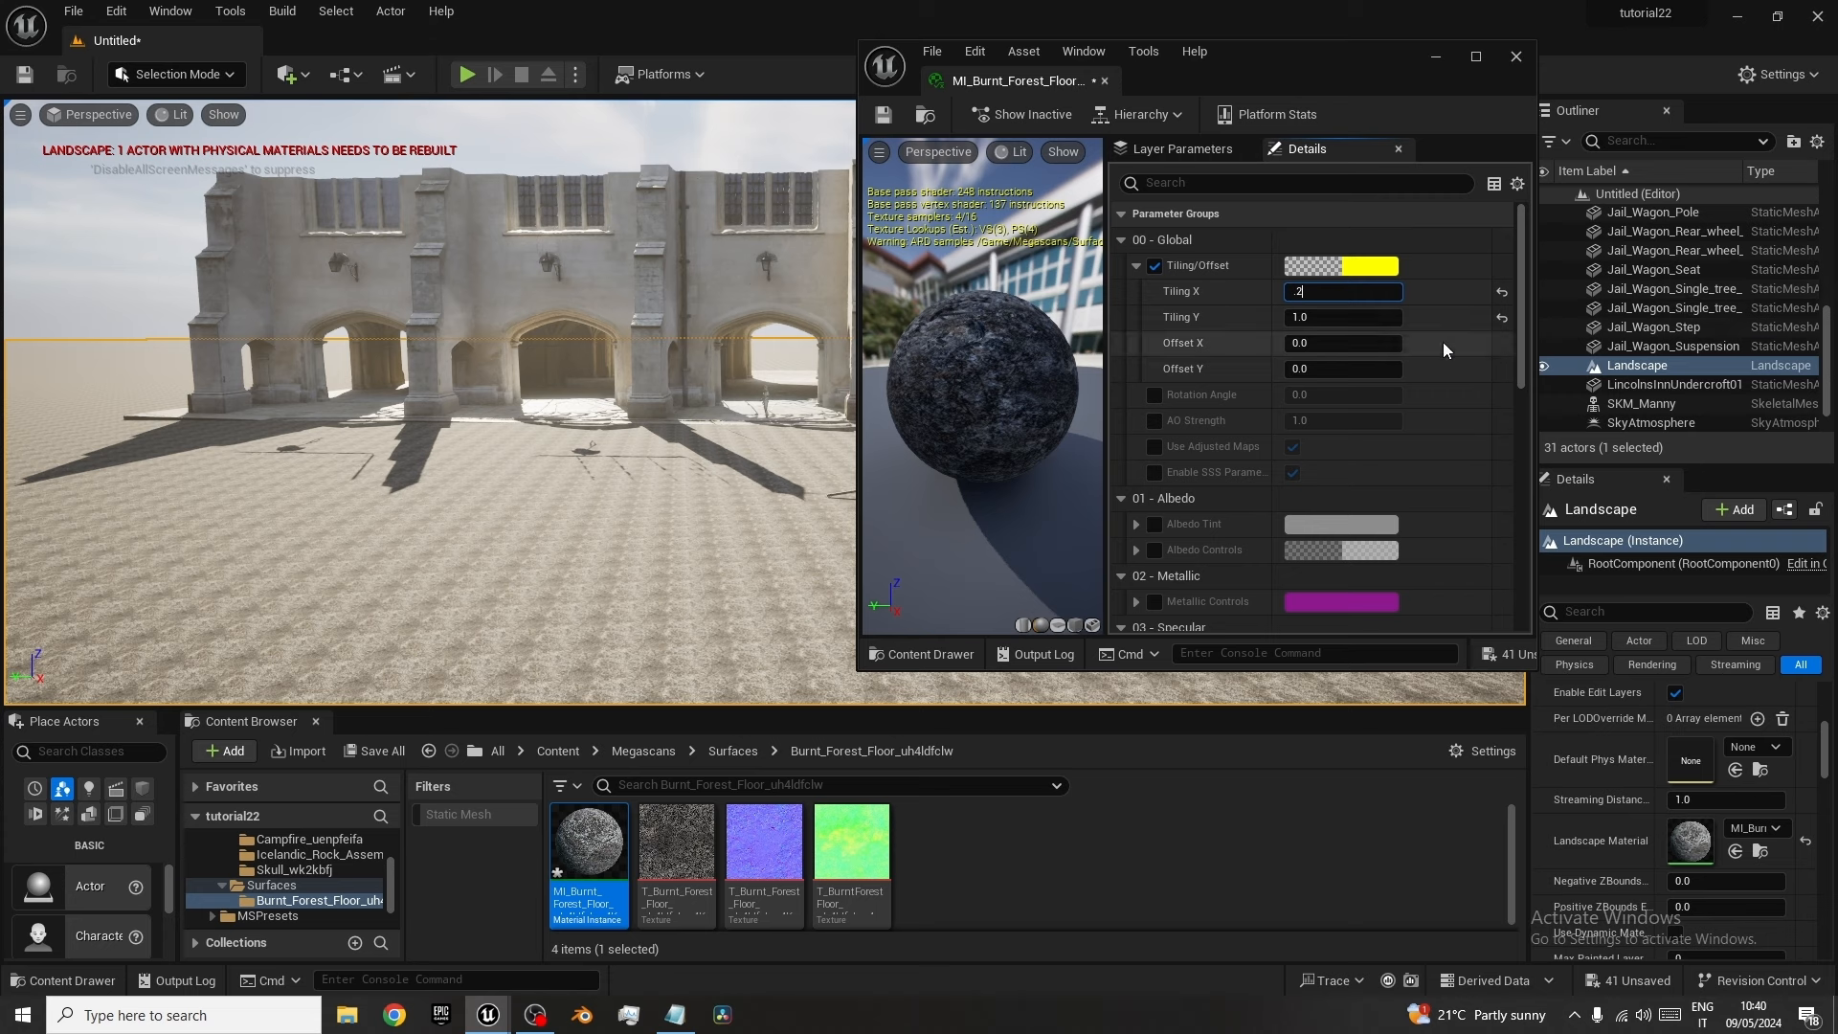
pyautogui.click(1338, 317)
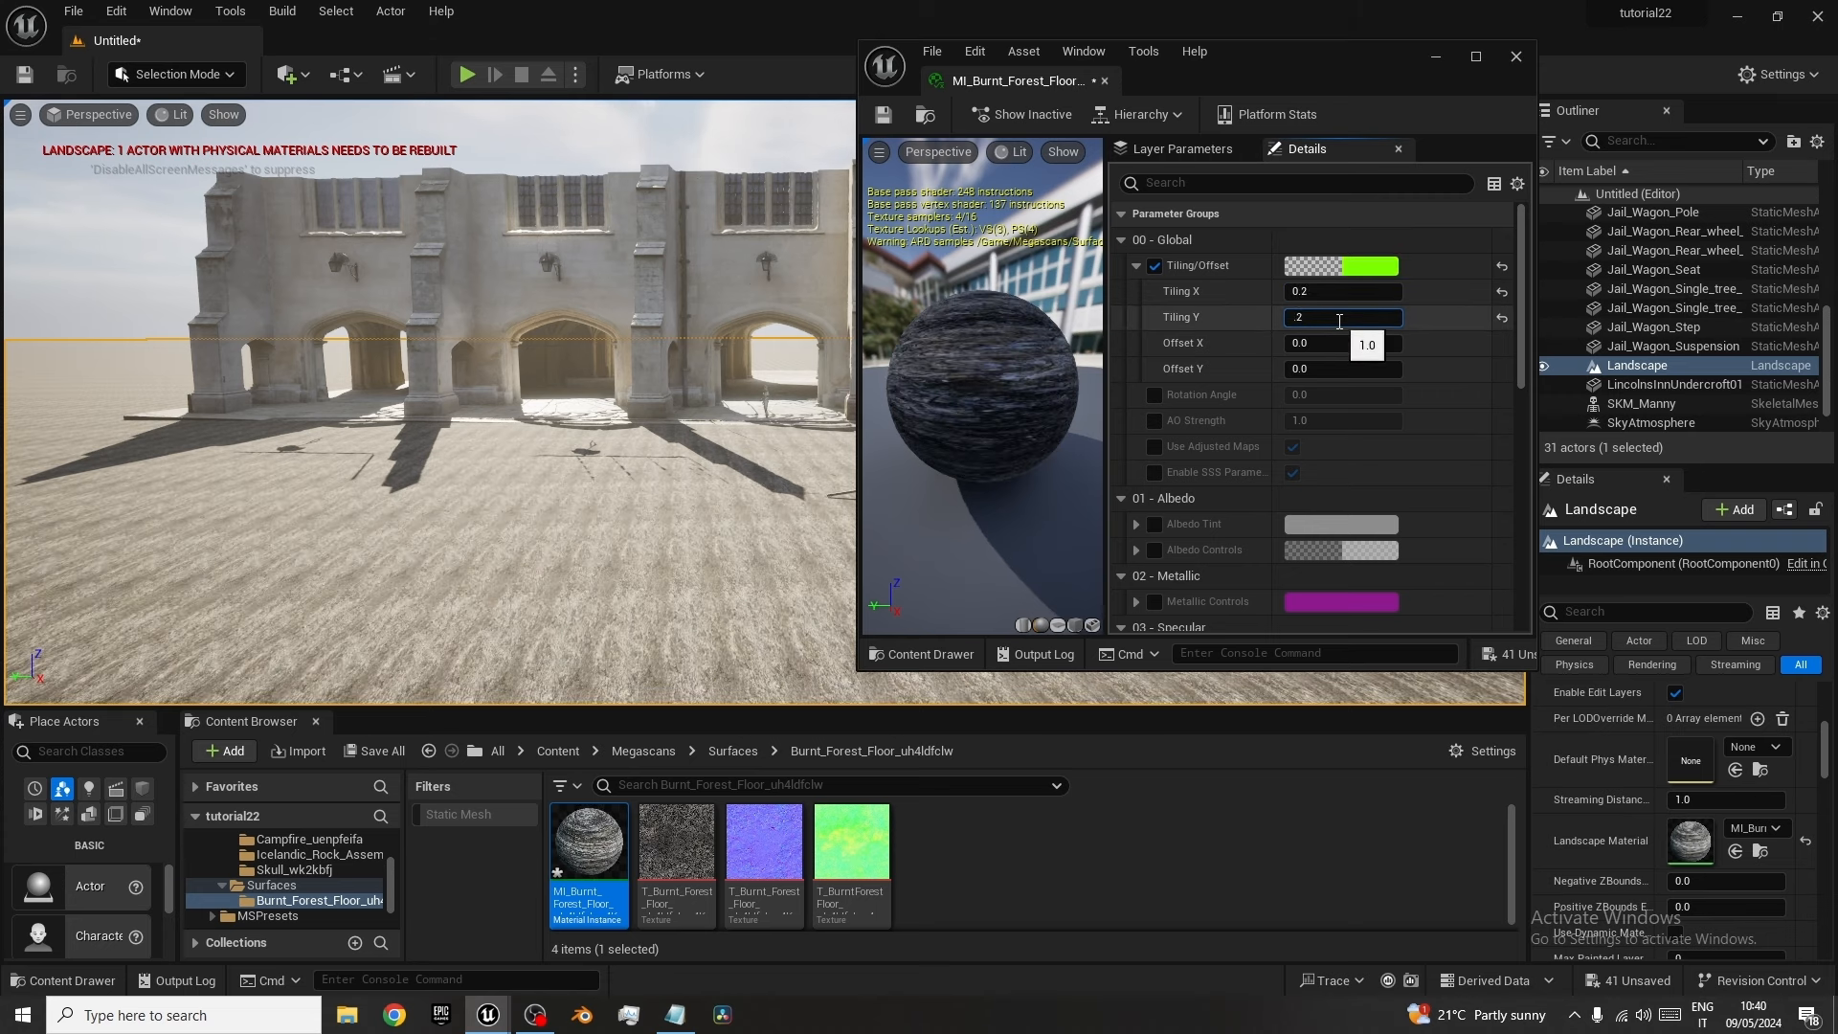
pyautogui.write('.2')
pyautogui.press('Return')
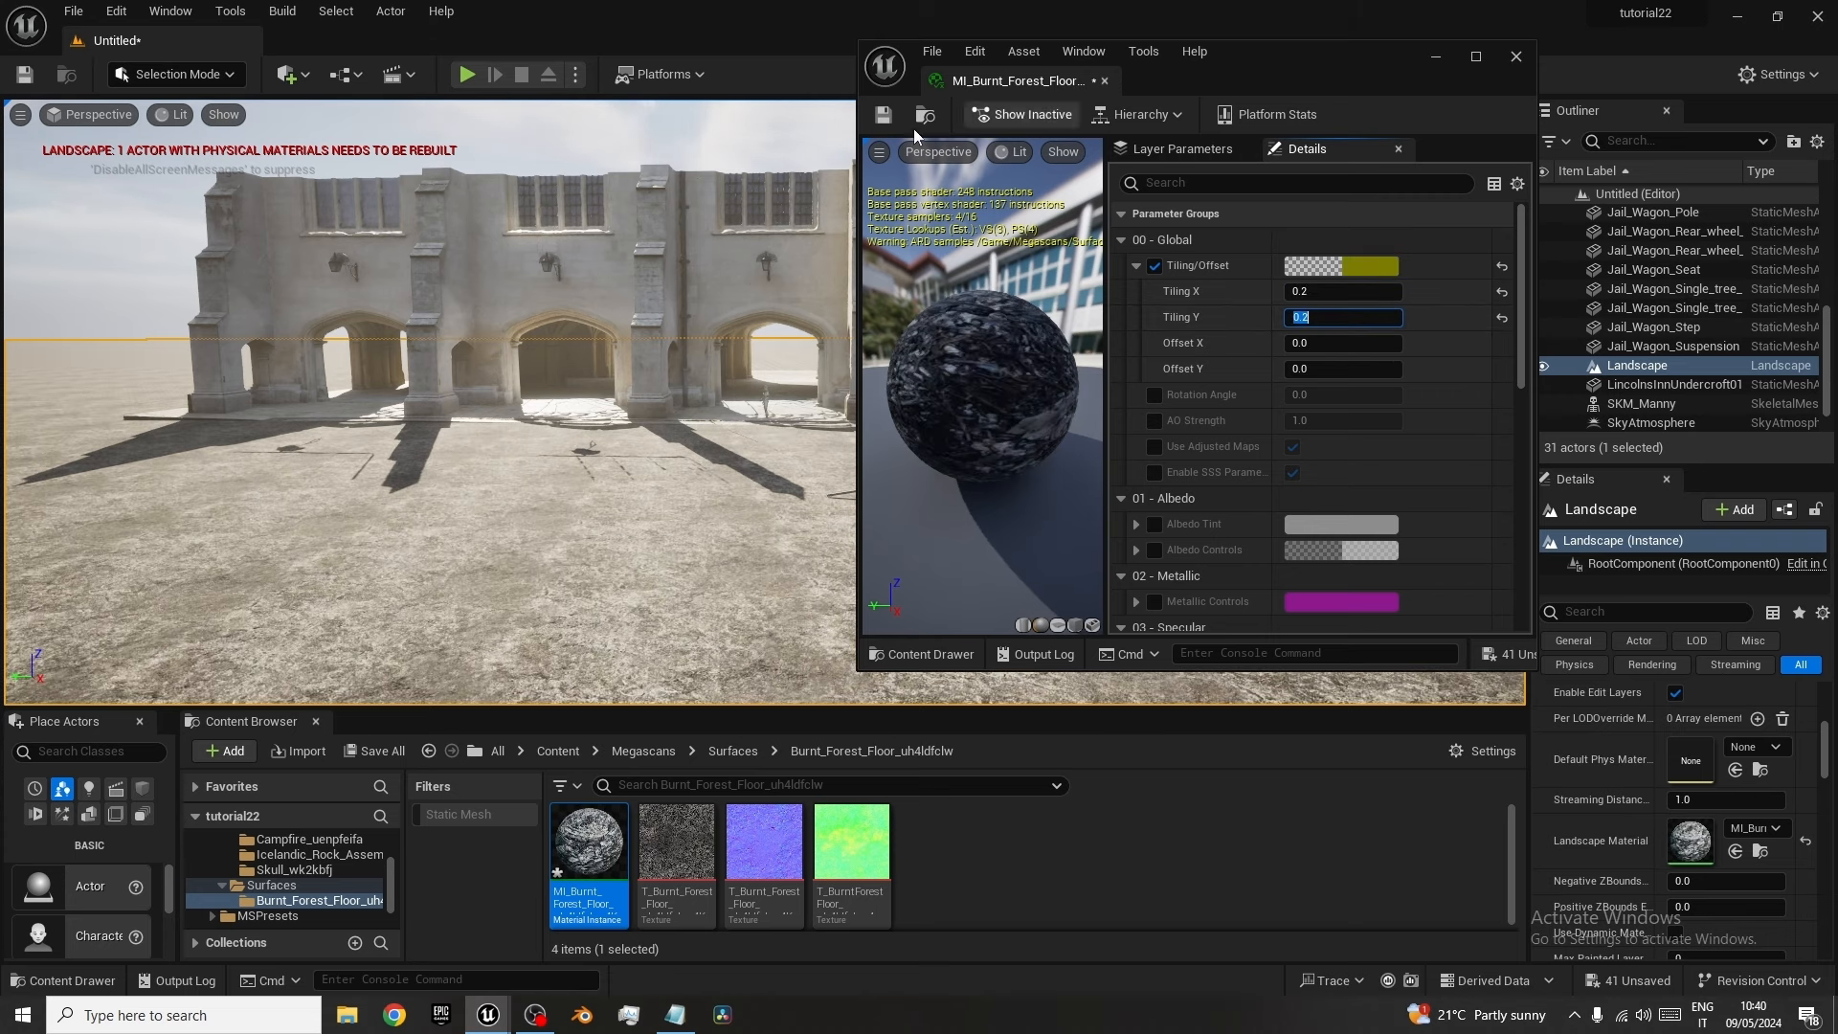
pyautogui.click(887, 117)
pyautogui.click(1516, 60)
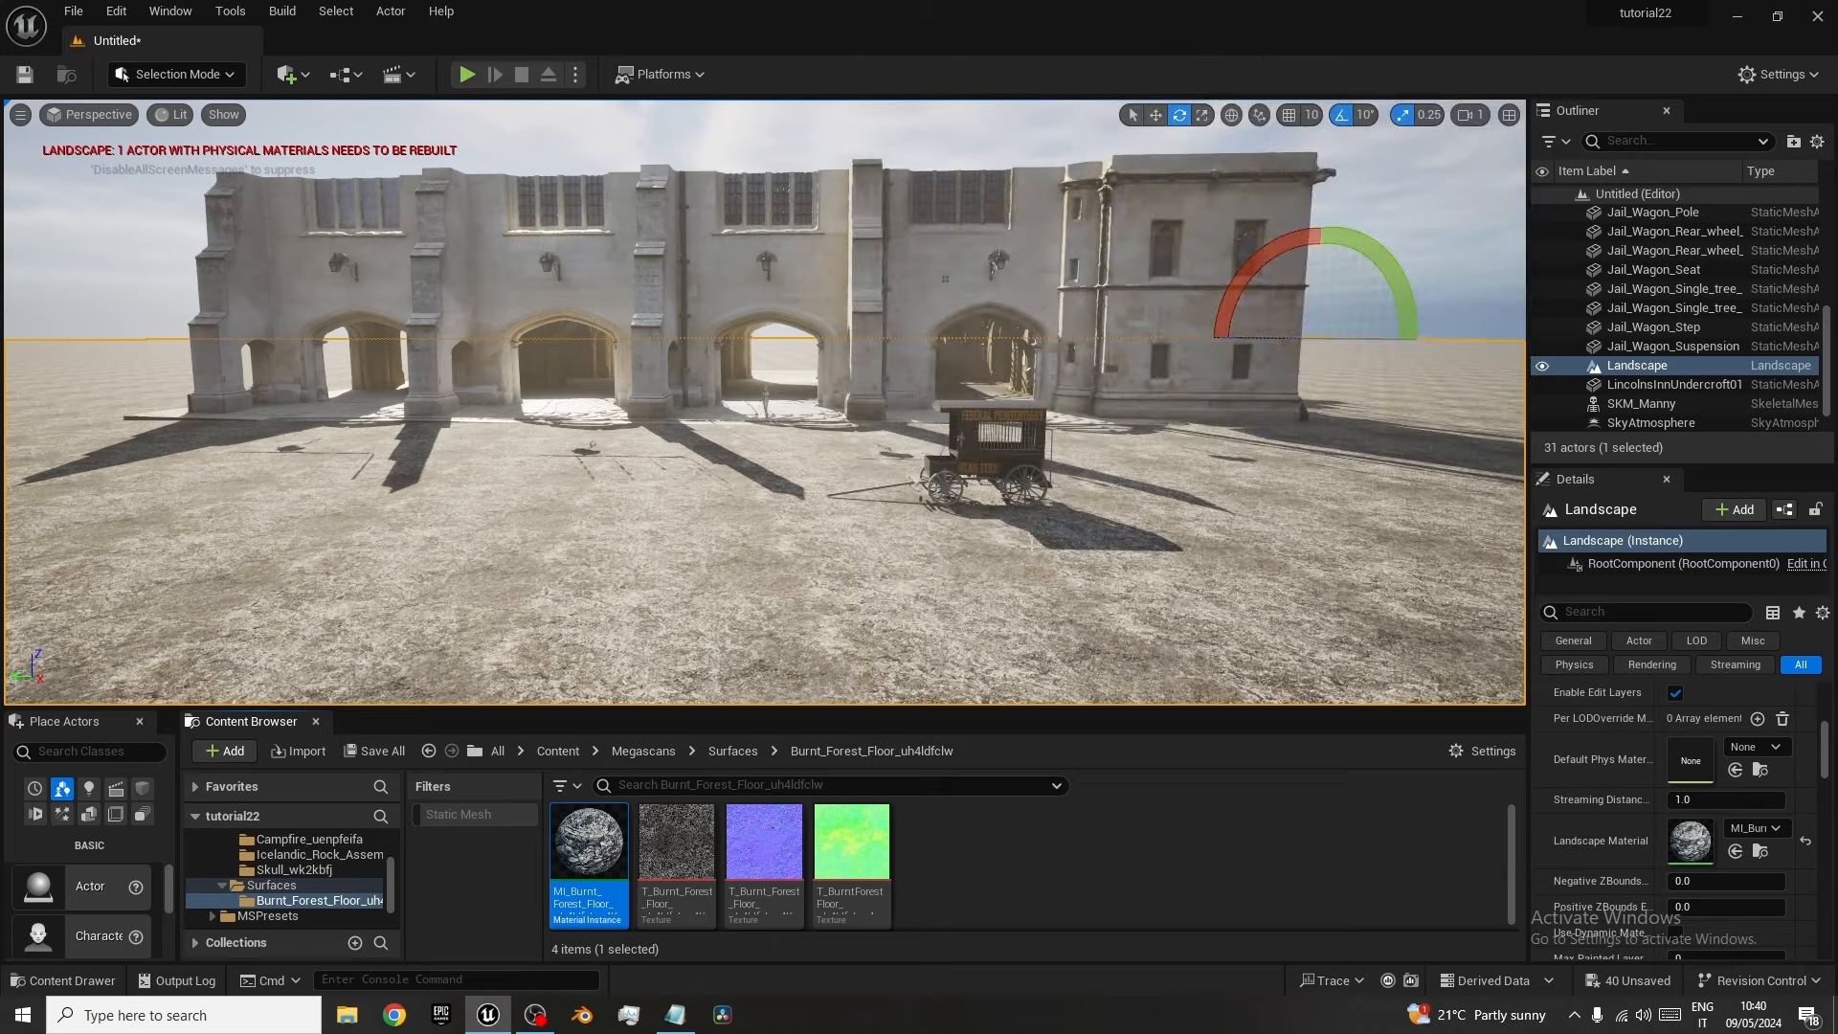
pyautogui.moveTo(957, 431); pyautogui.dragTo(957, 431, button='right')
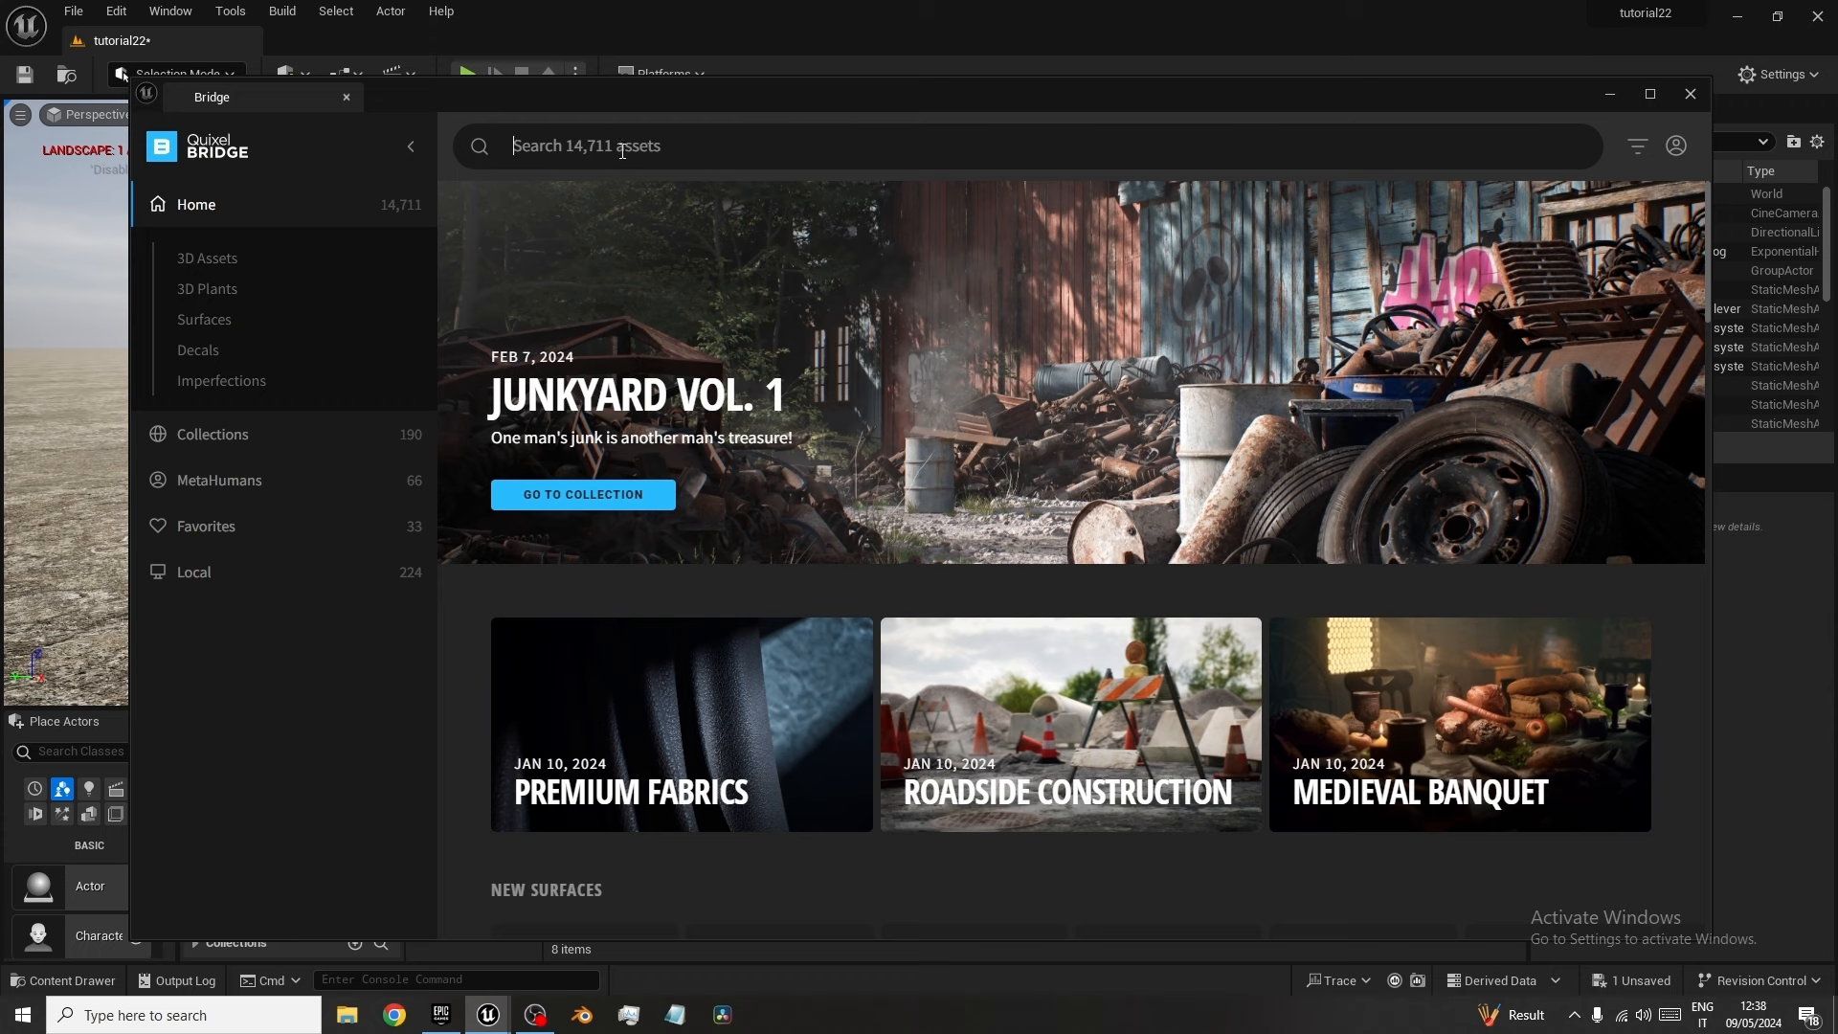
# From the local Megascans library in Quixel Bridge, export the Ram Skull and Cement Rubble assets to the project.
pyautogui.click(204, 574)
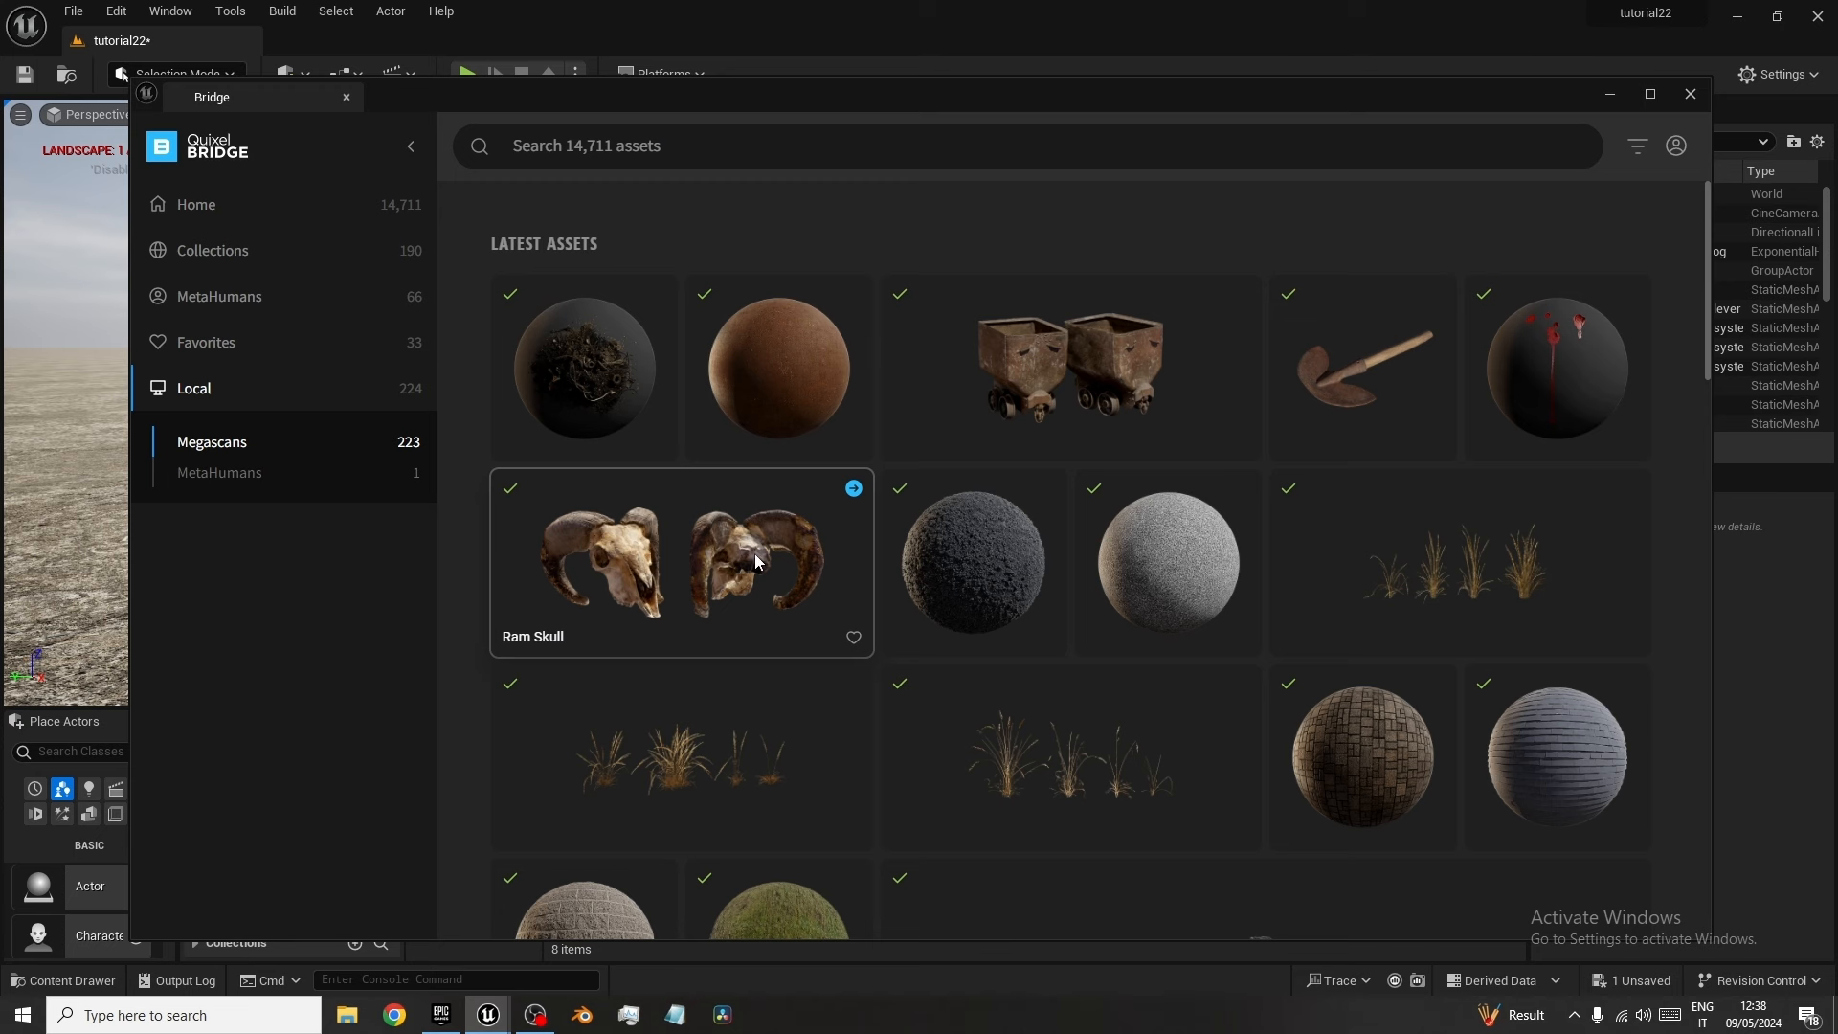
pyautogui.click(854, 491)
pyautogui.scroll(-5, 1003, 662)
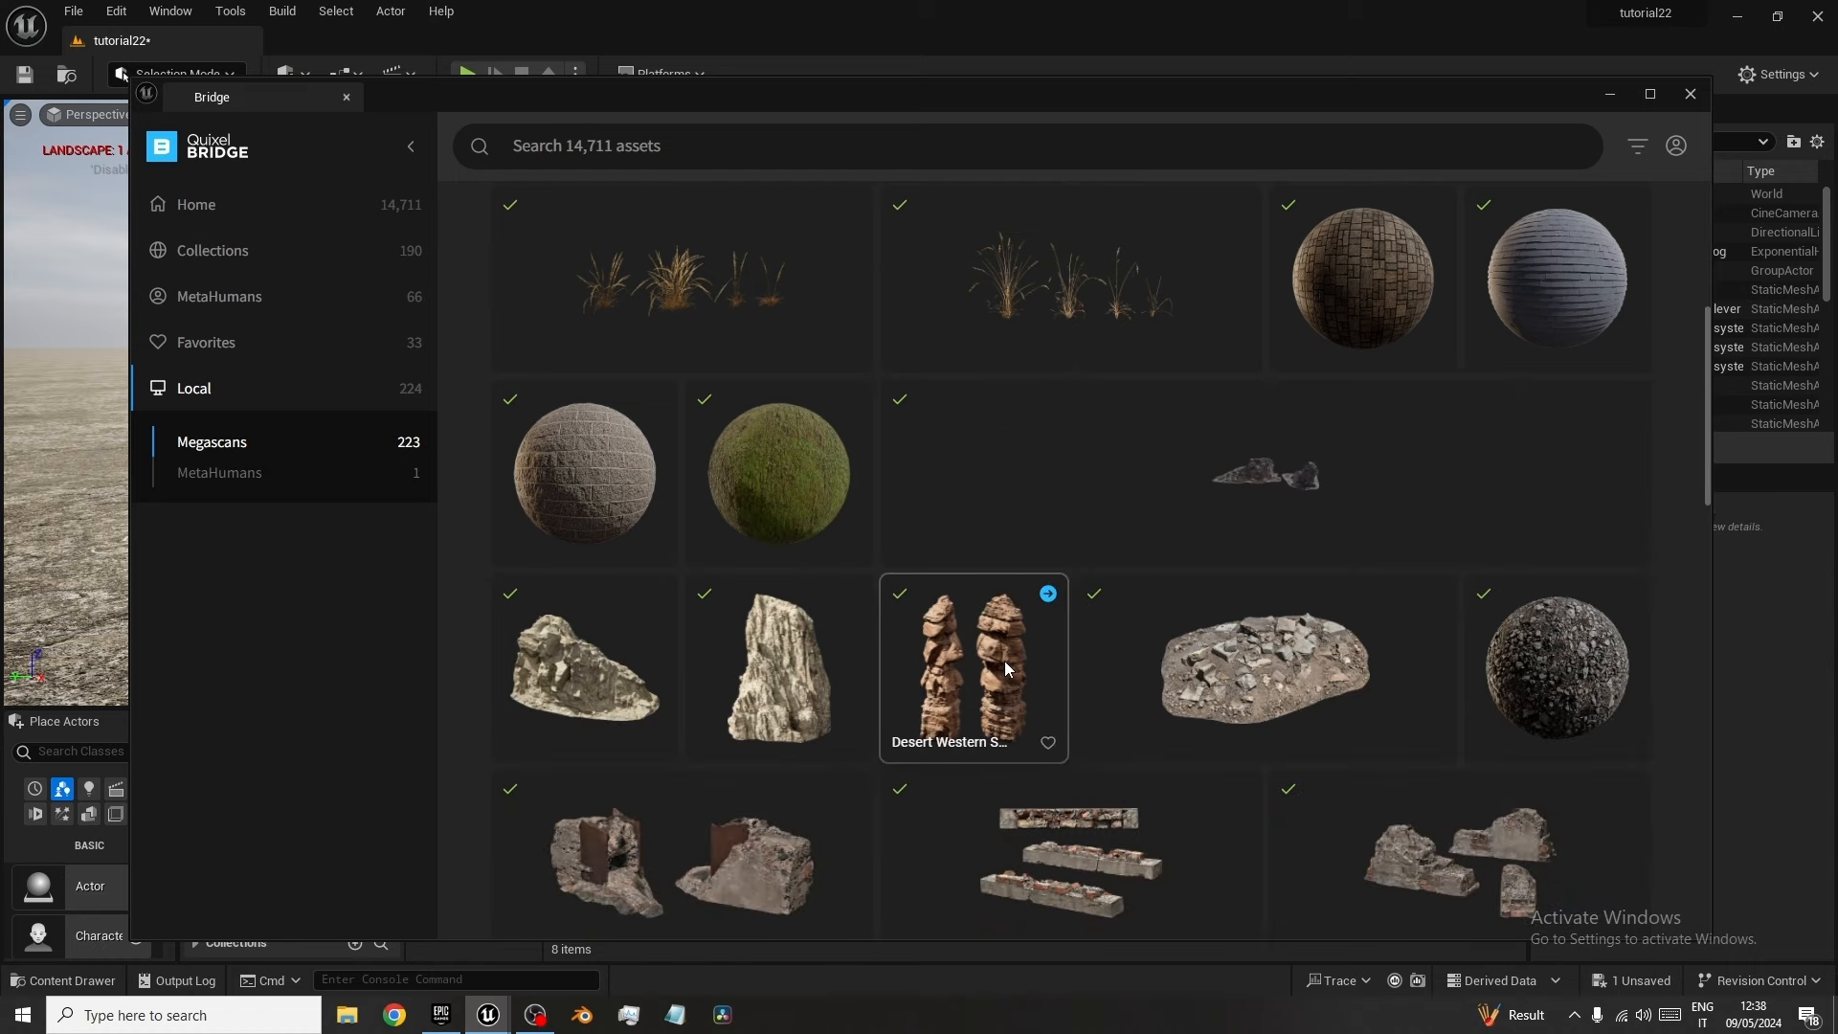
pyautogui.scroll(-4, 1005, 667)
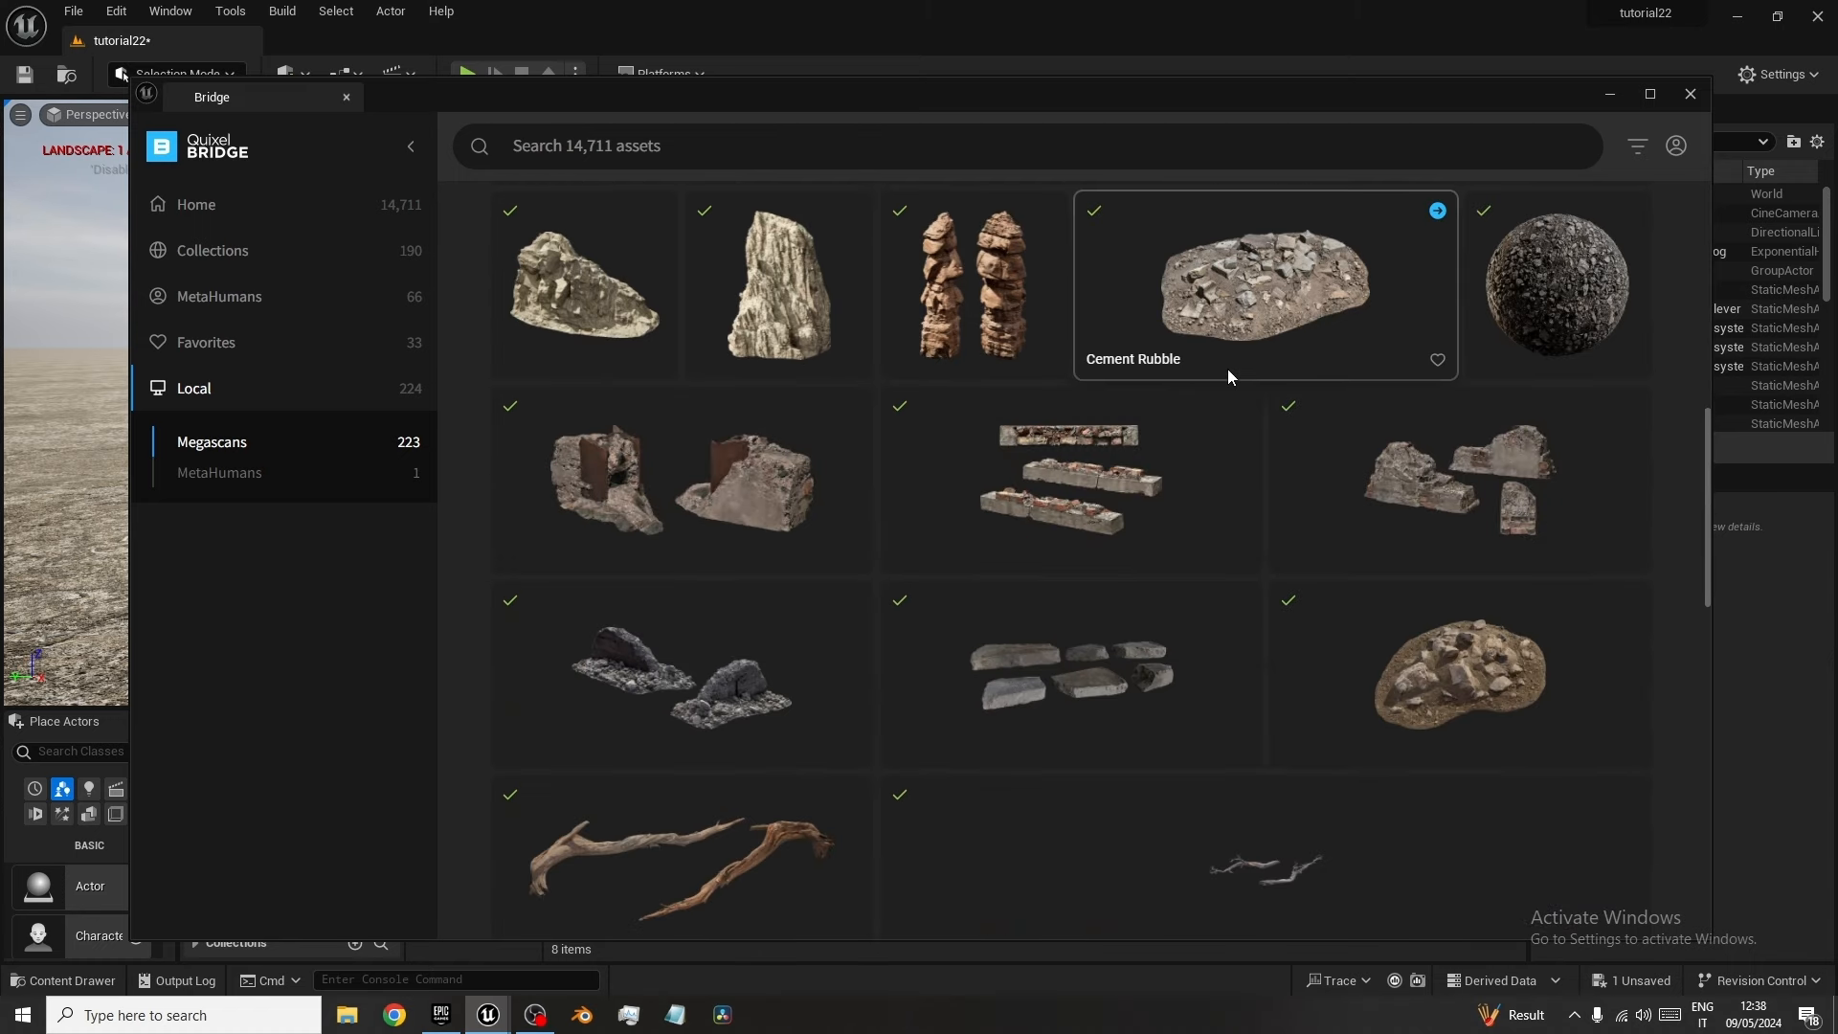
pyautogui.click(1436, 215)
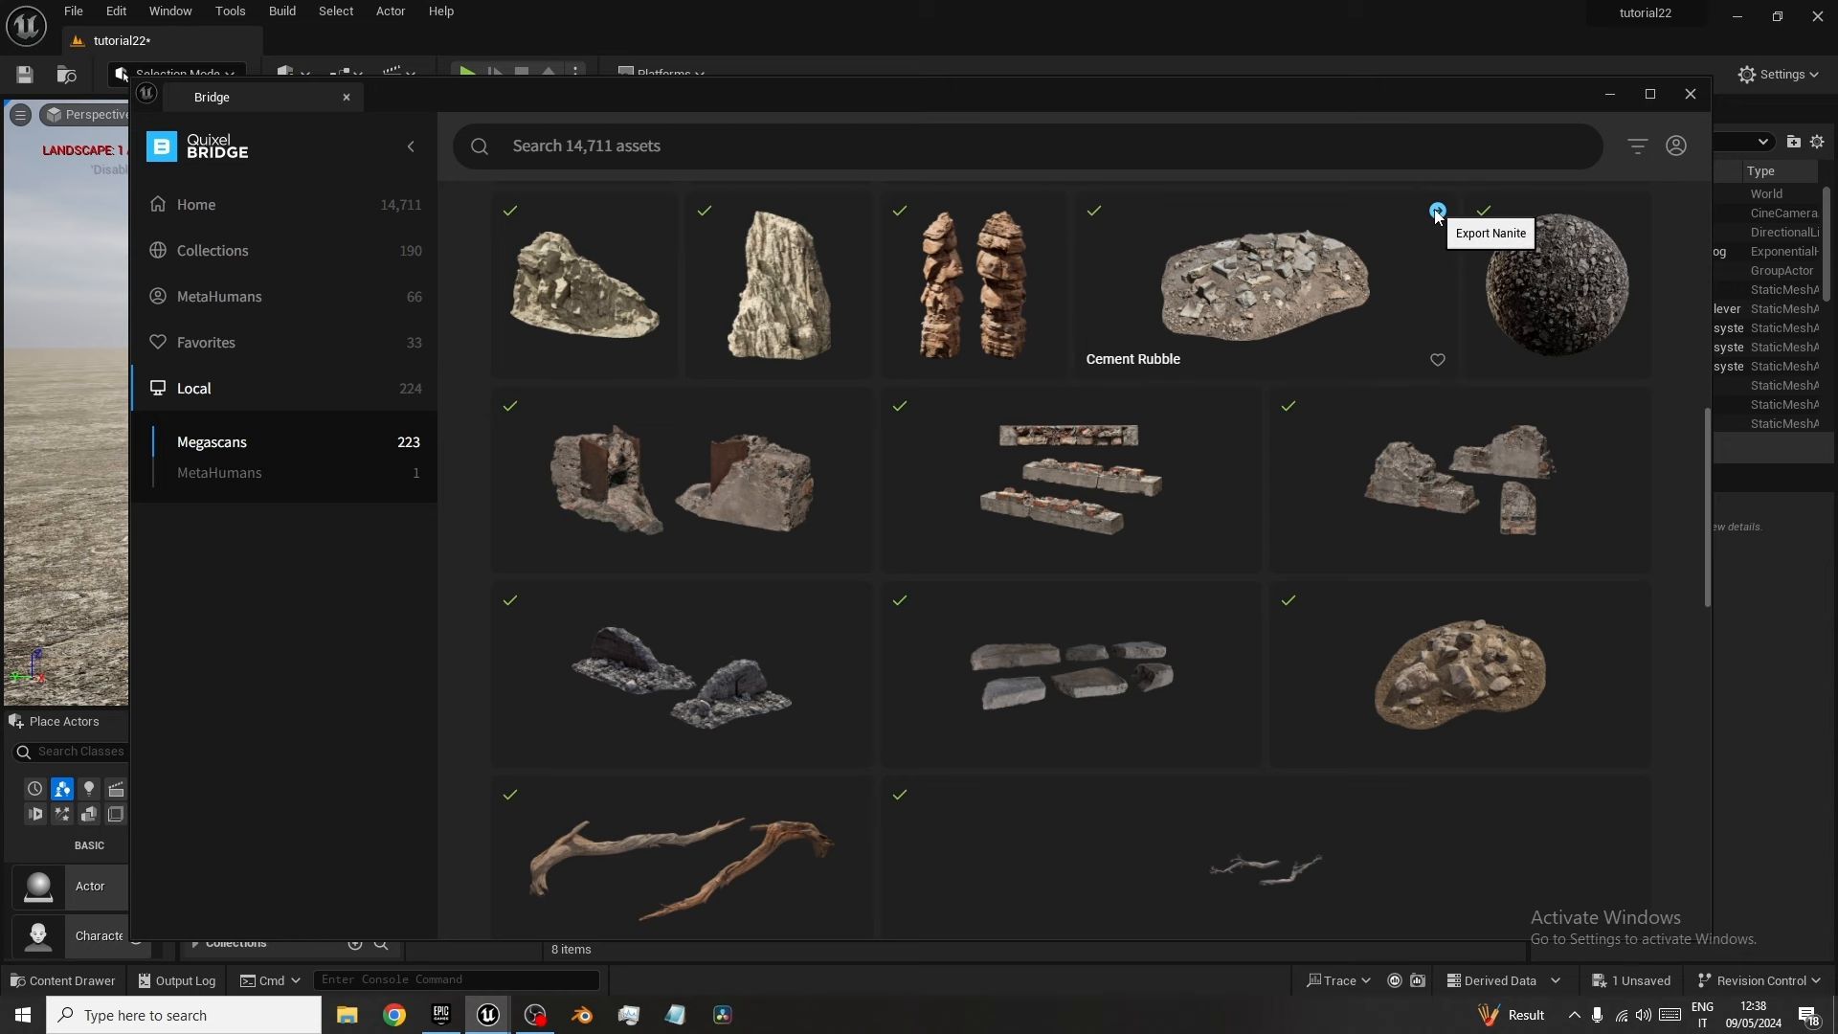
# Export the Broken Wall and Animal Skull assets from the local Megascans library to the project, and close Bridge.
pyautogui.scroll(5, 1541, 632)
pyautogui.scroll(-4, 1526, 614)
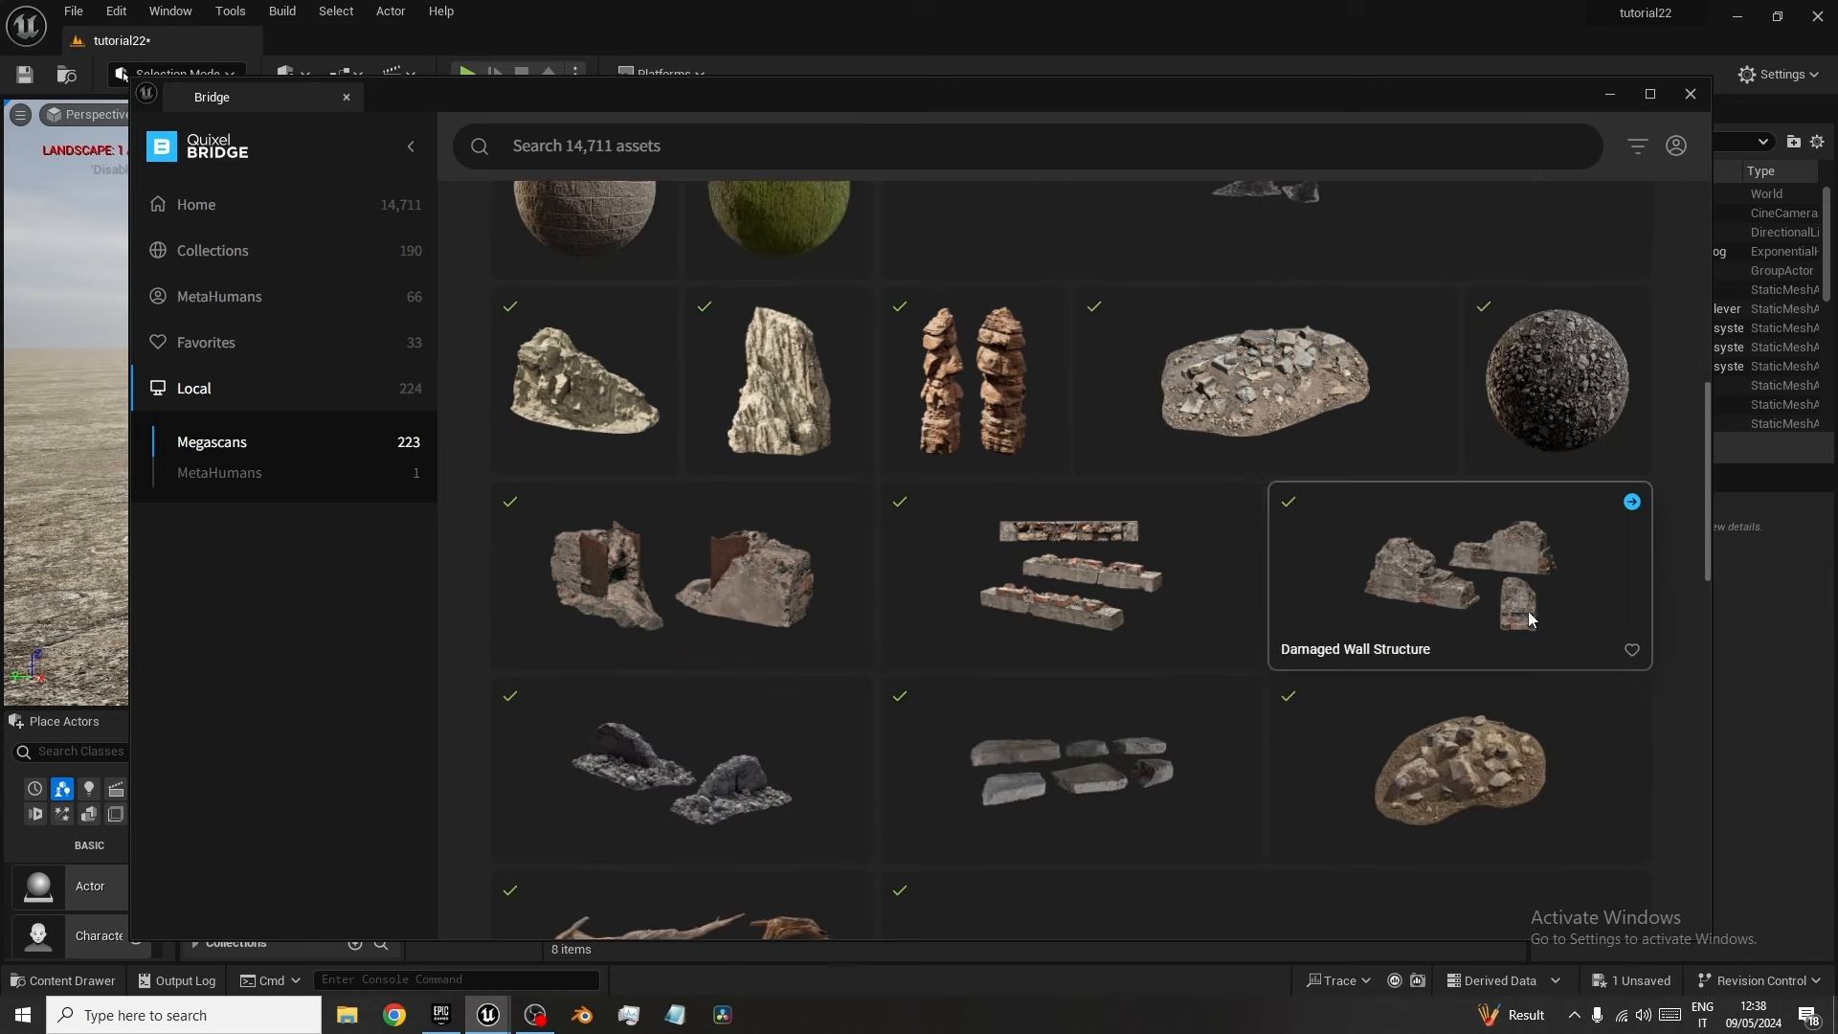
pyautogui.scroll(3, 1529, 617)
pyautogui.scroll(-6, 1283, 532)
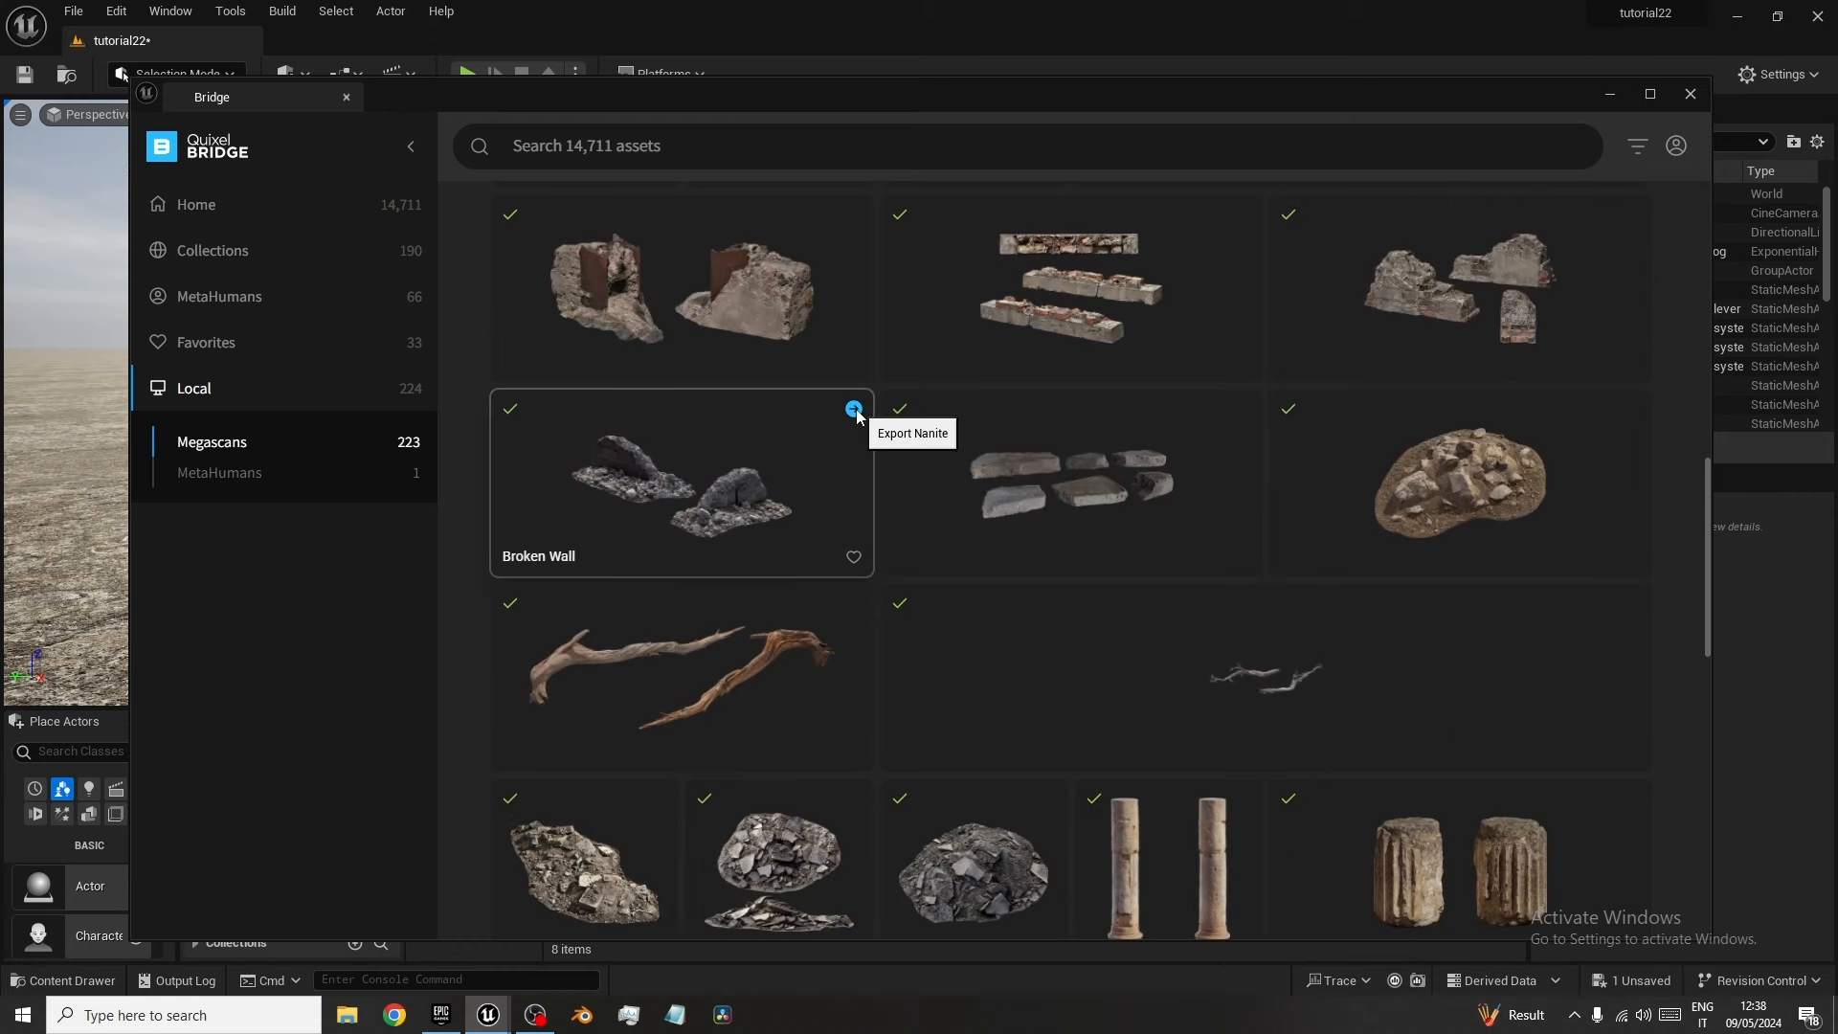
pyautogui.scroll(-8, 856, 413)
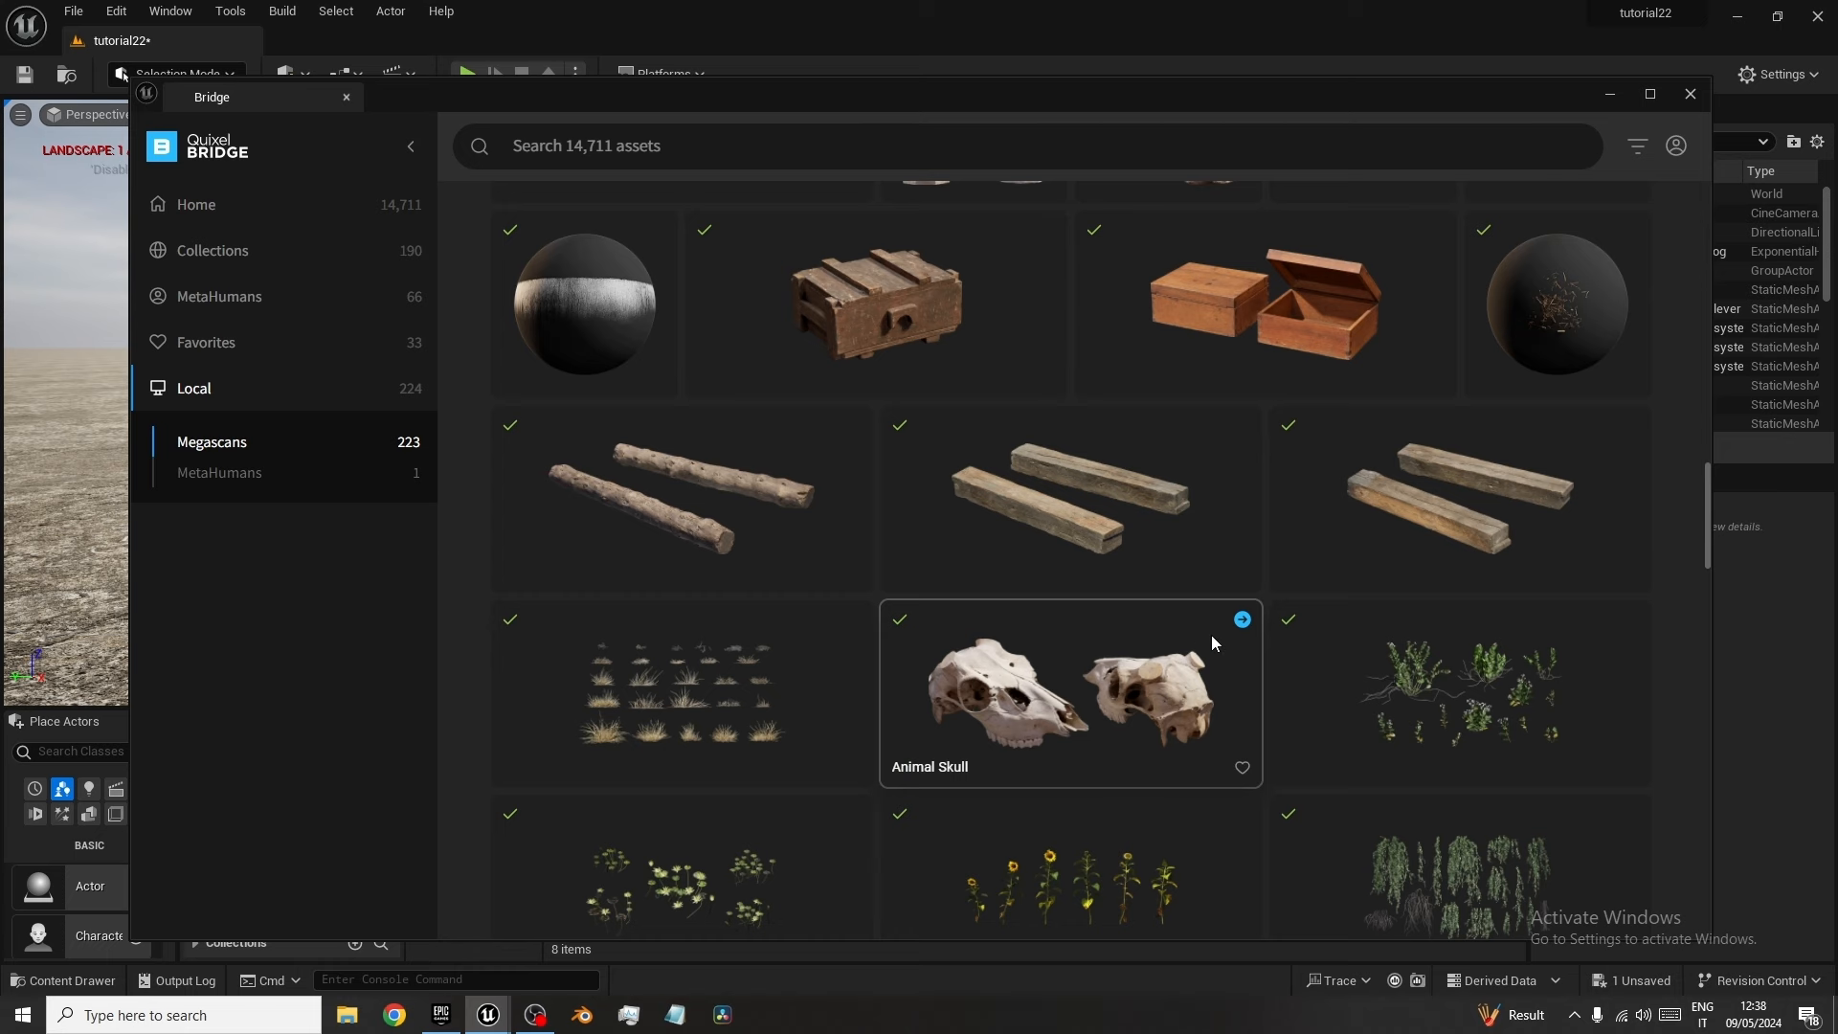
pyautogui.scroll(-3, 1168, 632)
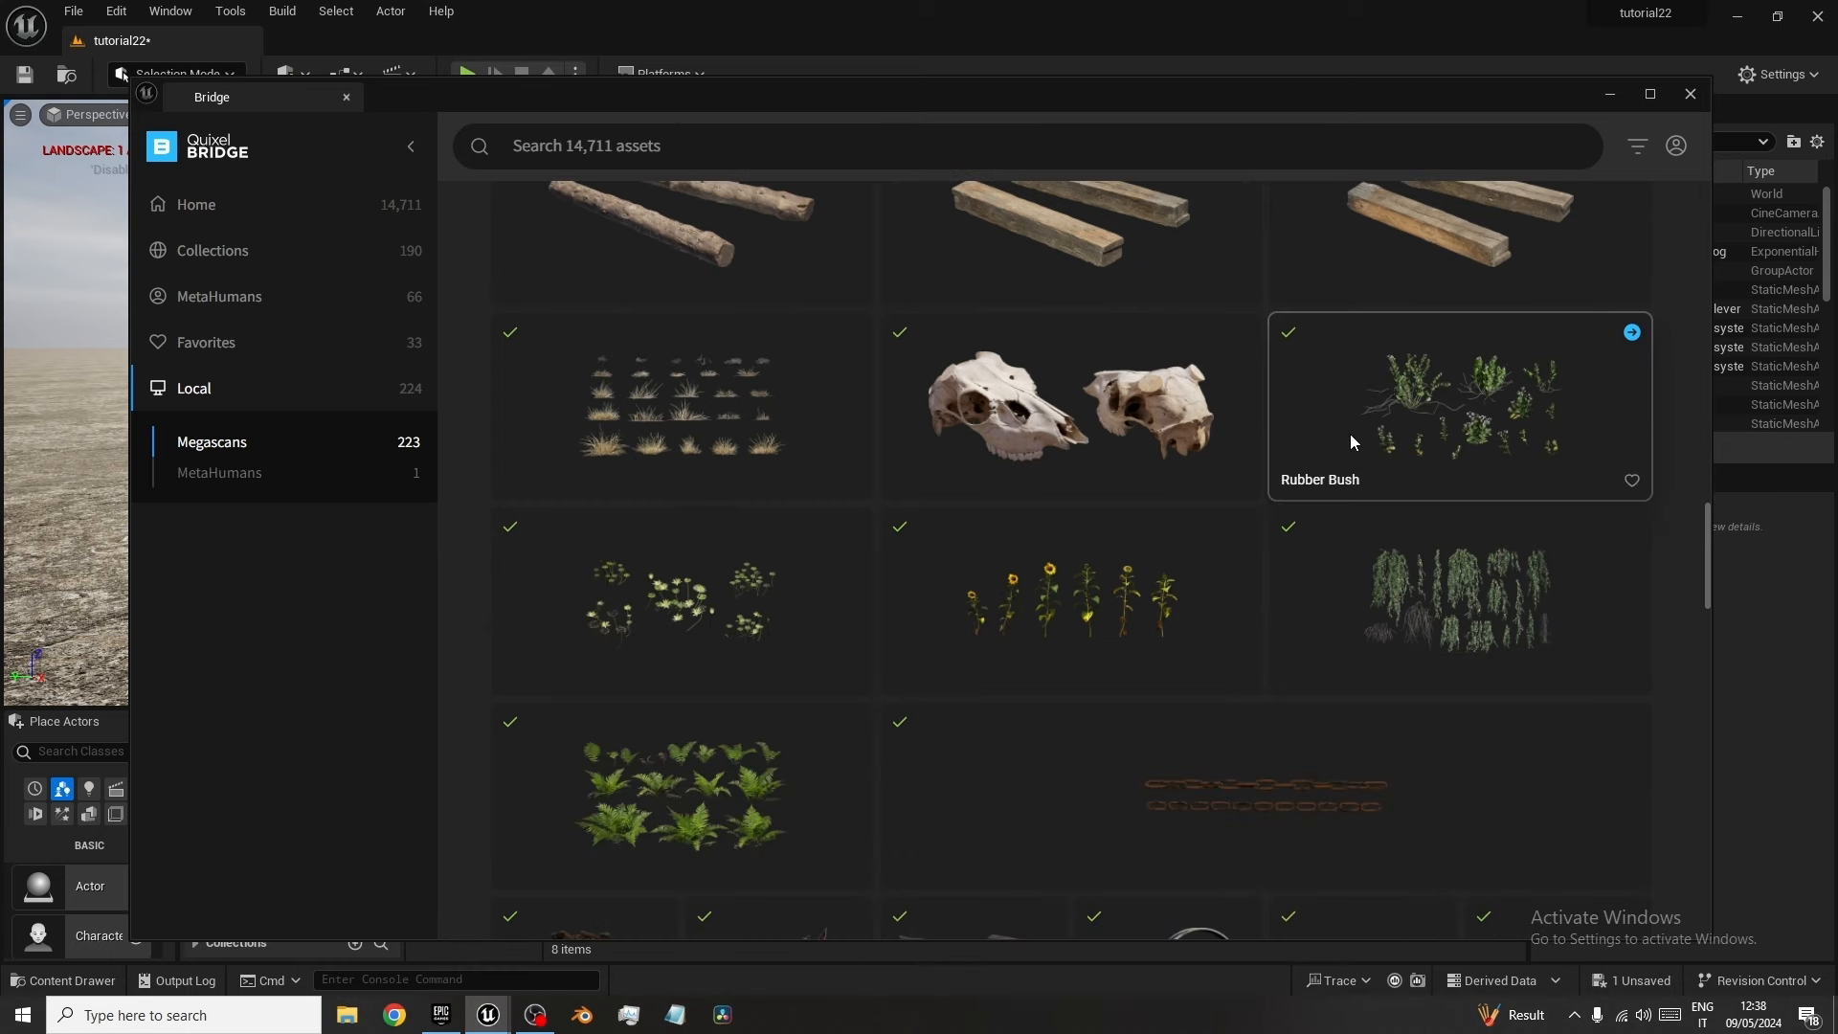
pyautogui.click(1690, 94)
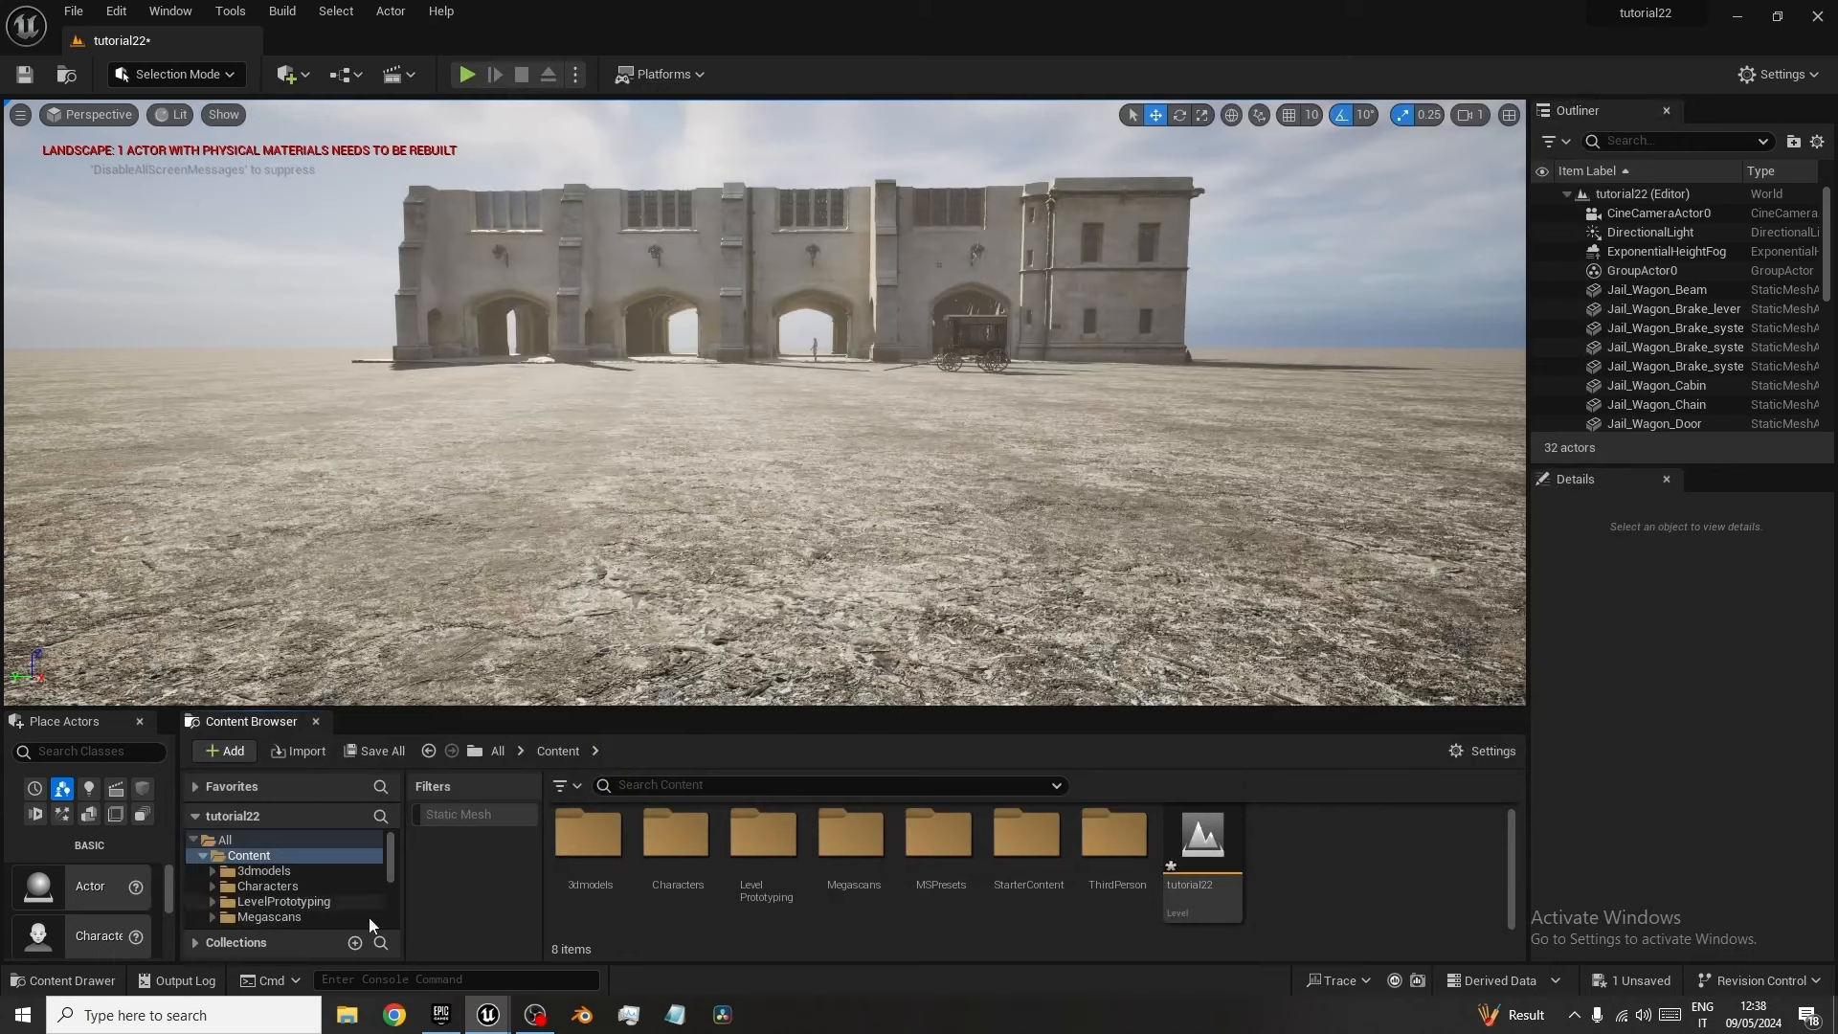
# Open the Megascans > 3D_Assets folder and filter its contents to show only static meshes.
pyautogui.click(283, 917)
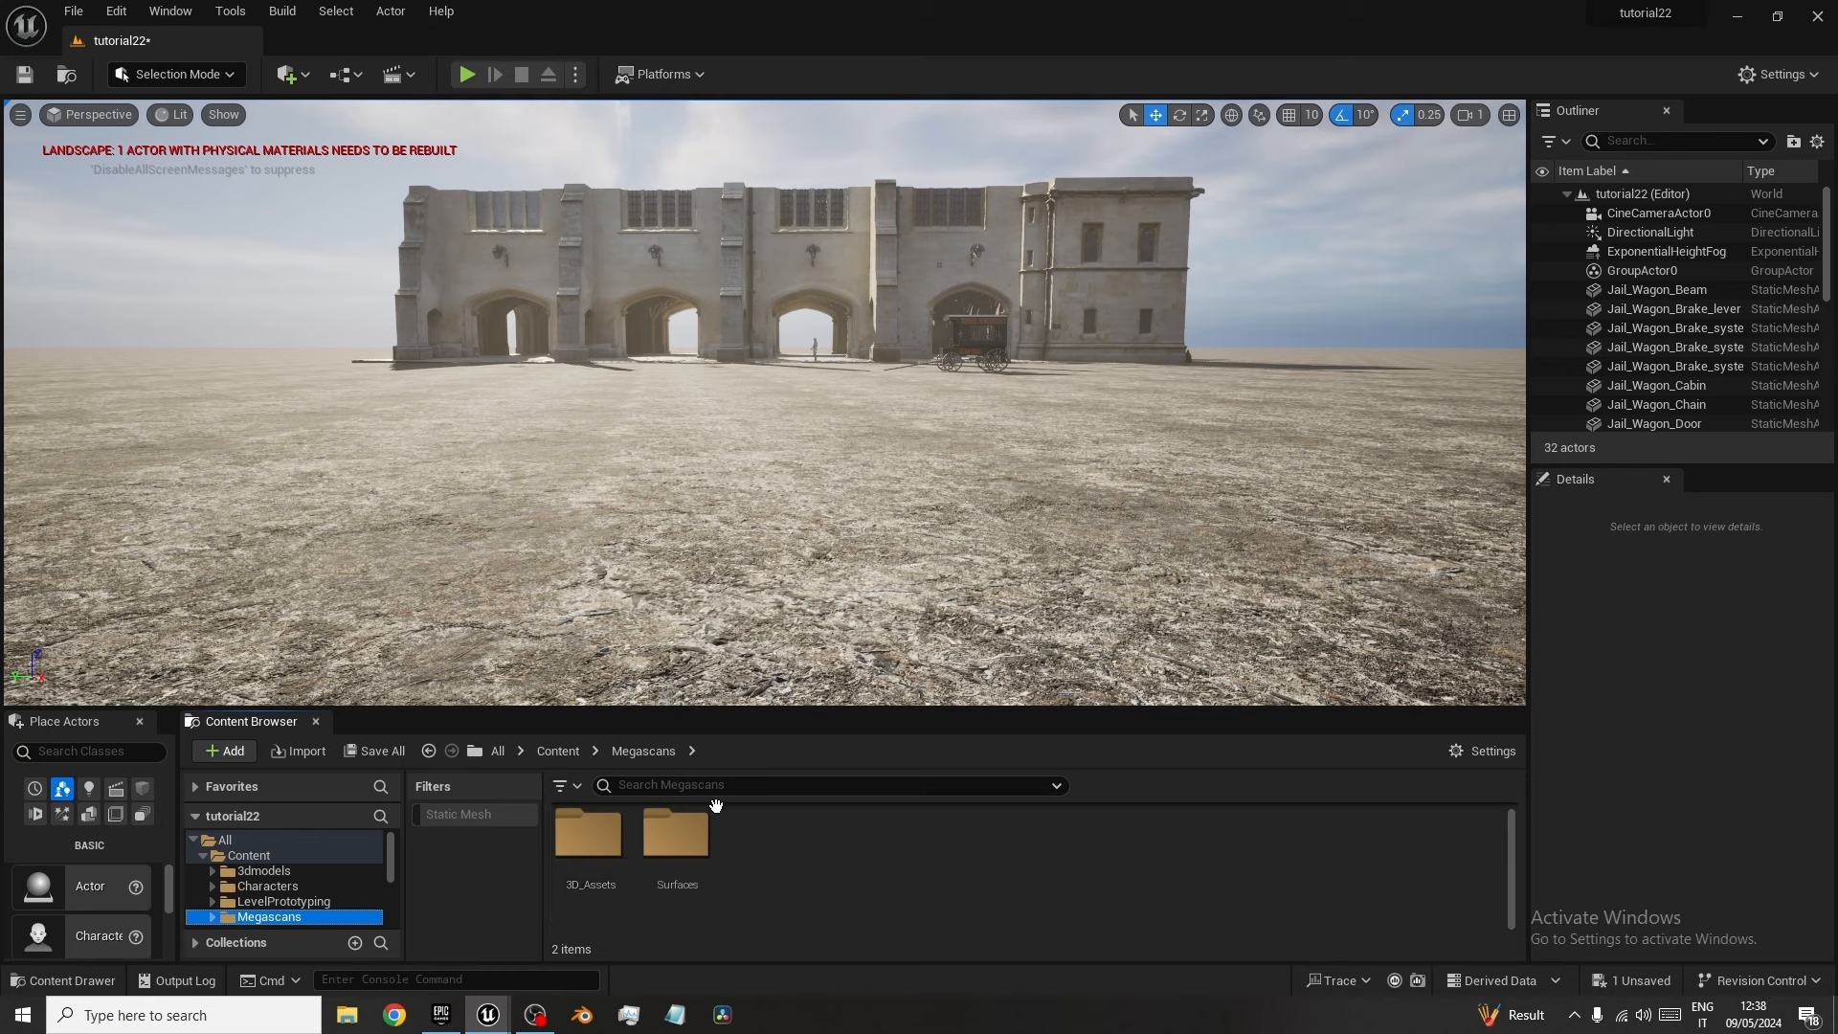
pyautogui.doubleClick(690, 855)
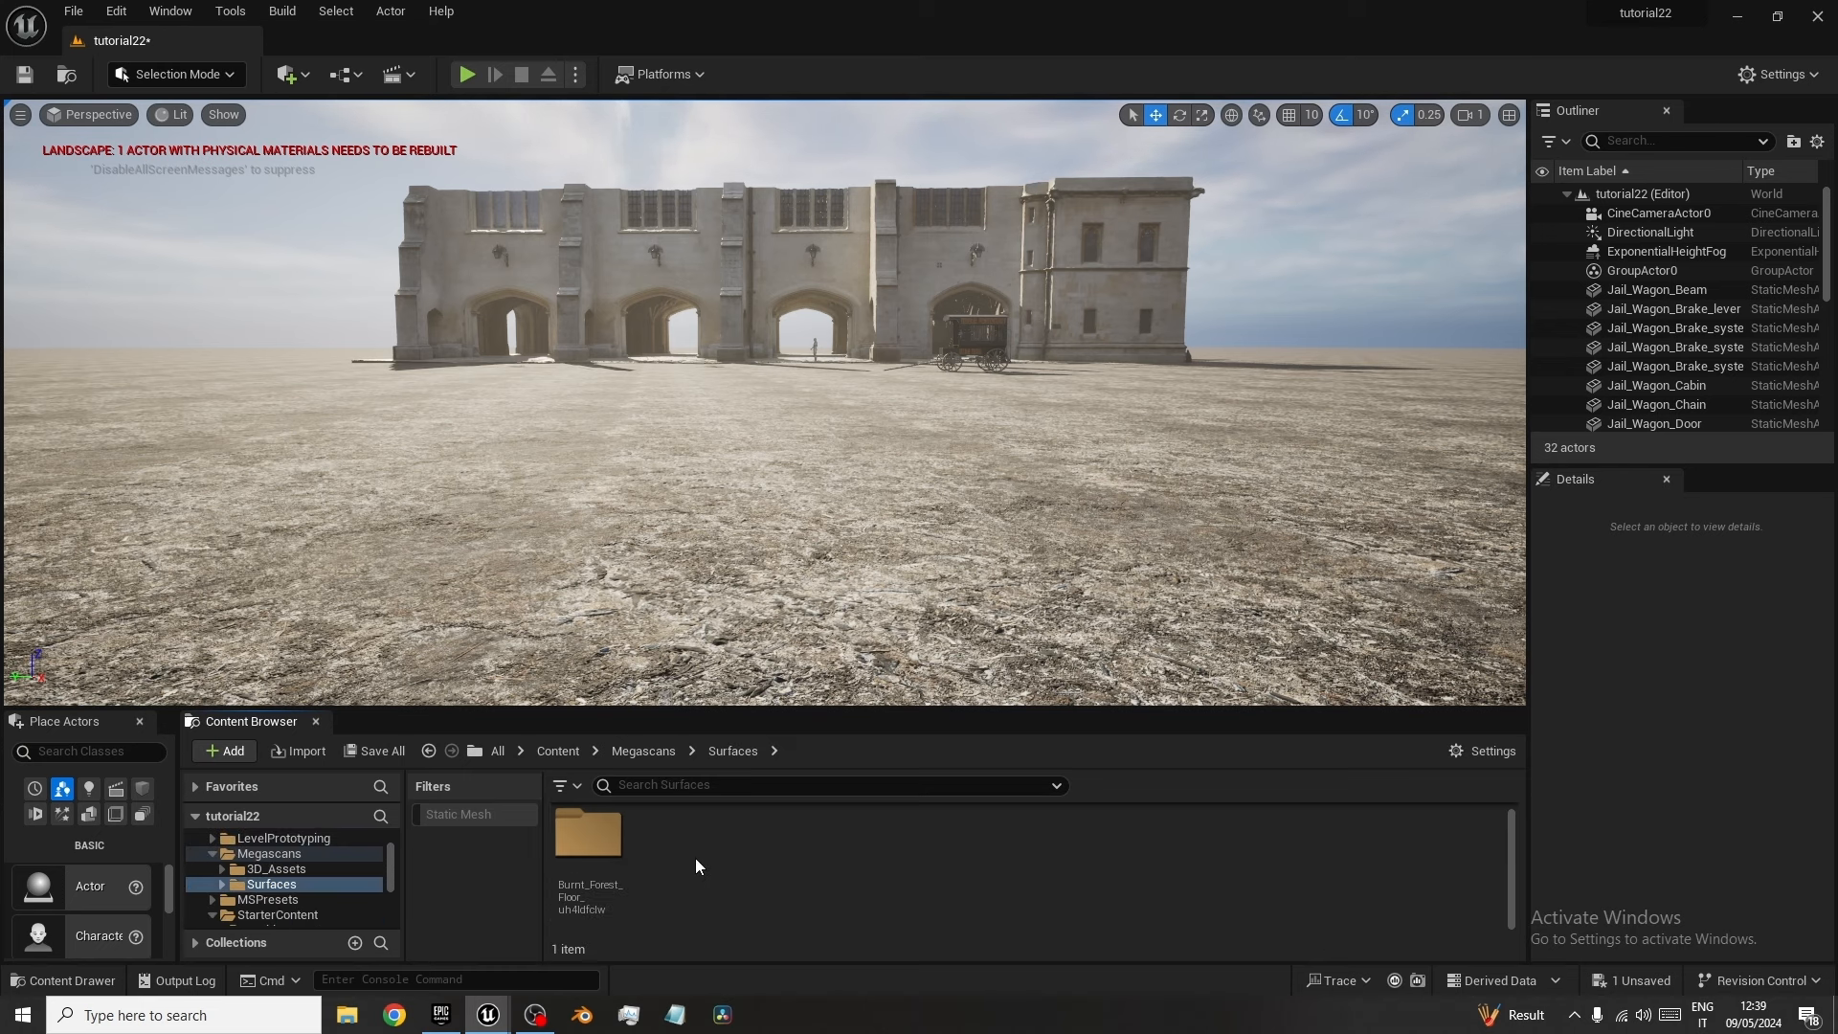
pyautogui.doubleClick(589, 835)
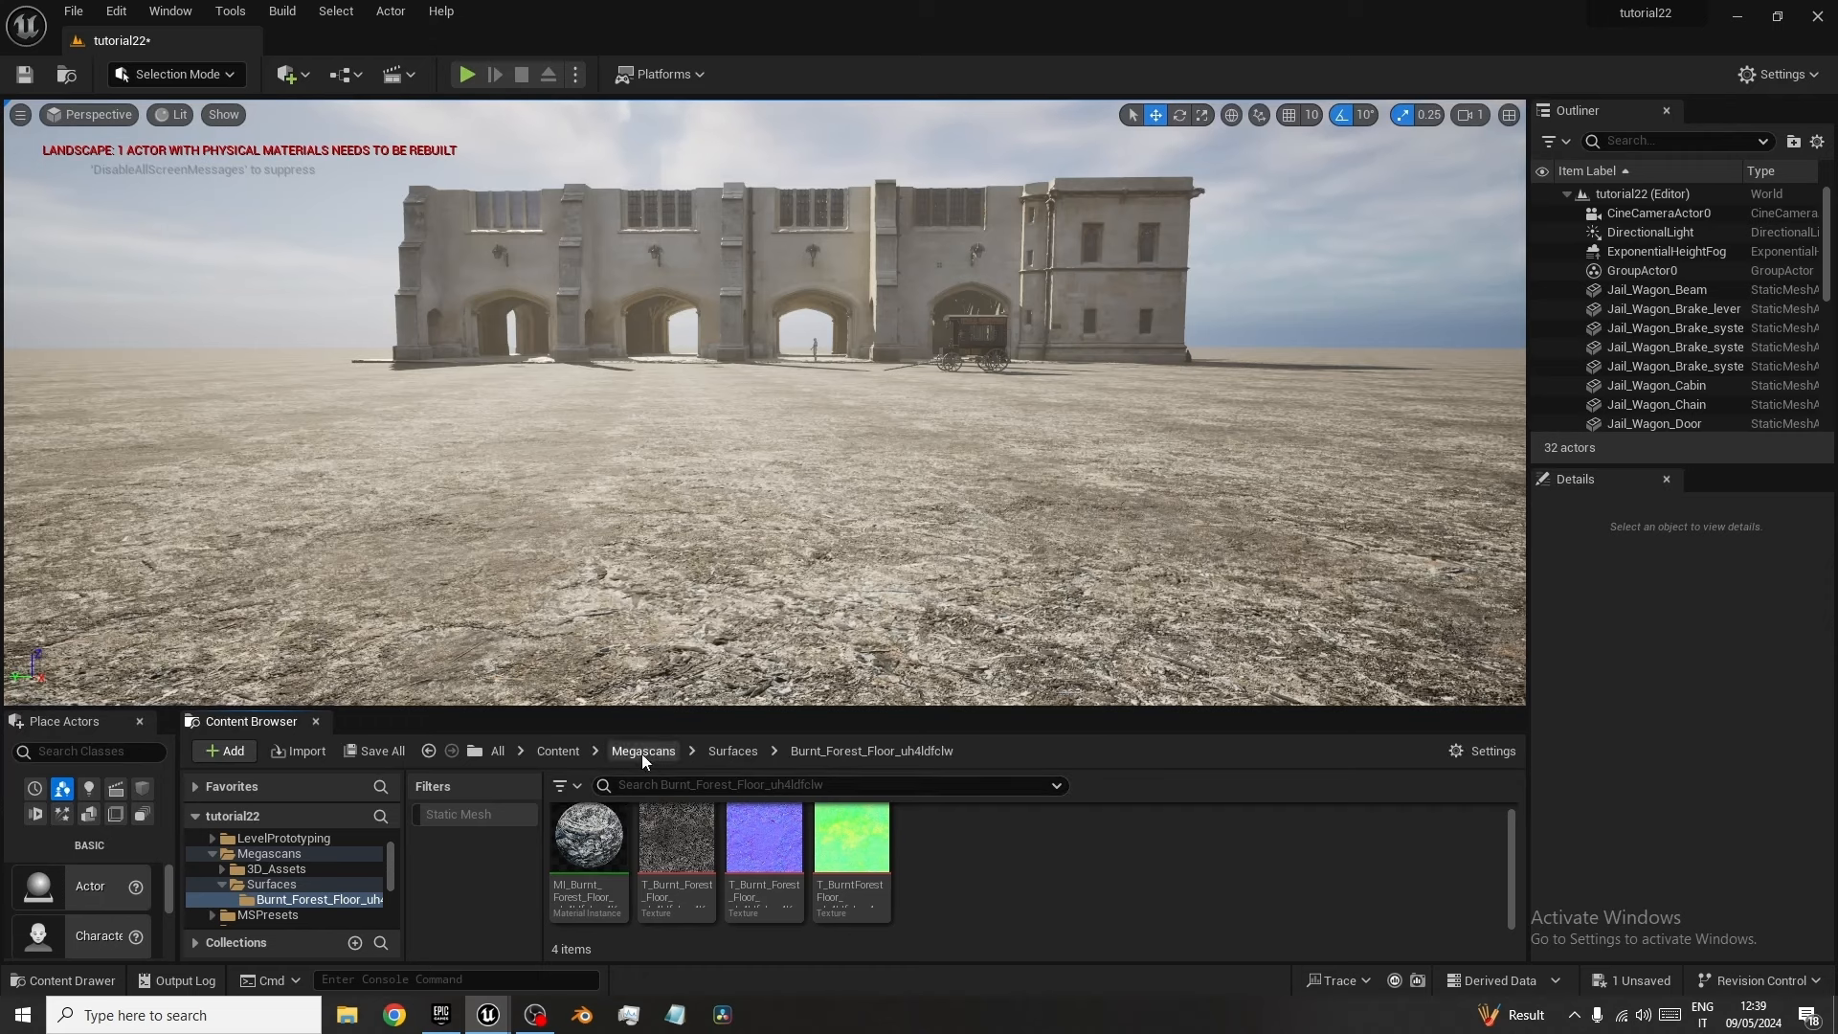
pyautogui.click(641, 751)
pyautogui.doubleClick(588, 835)
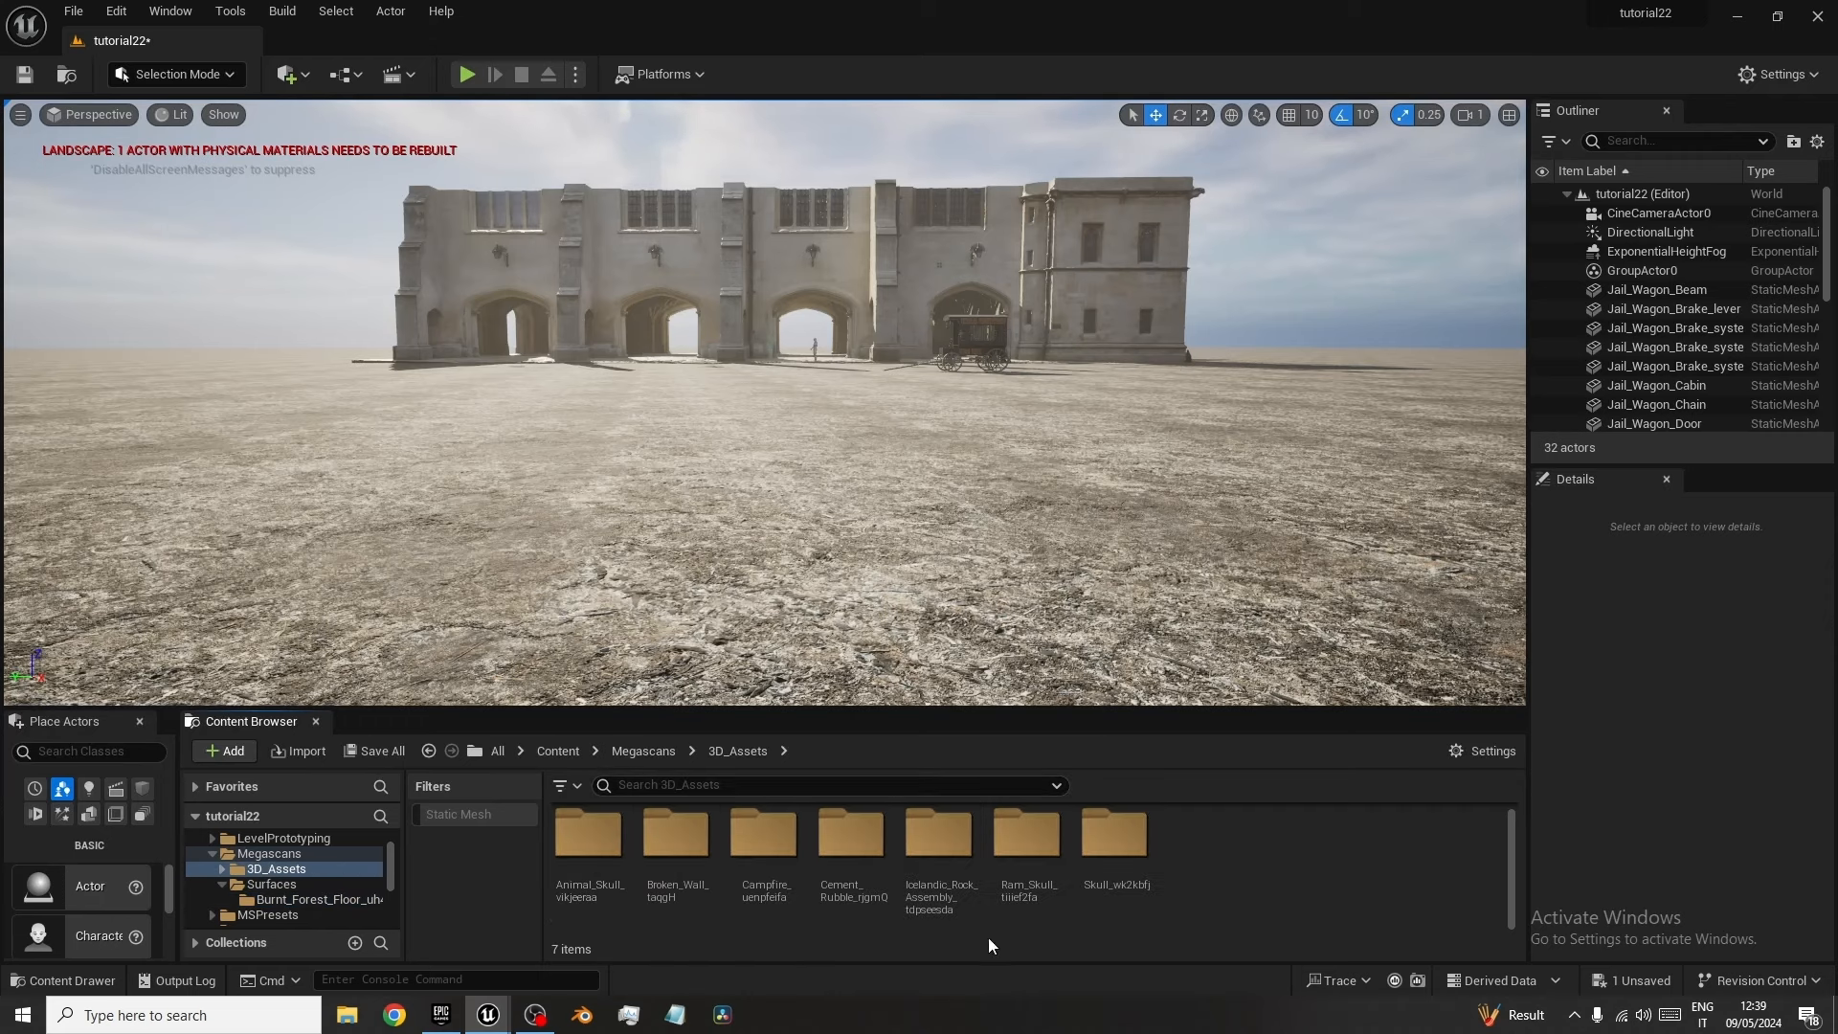
pyautogui.click(446, 817)
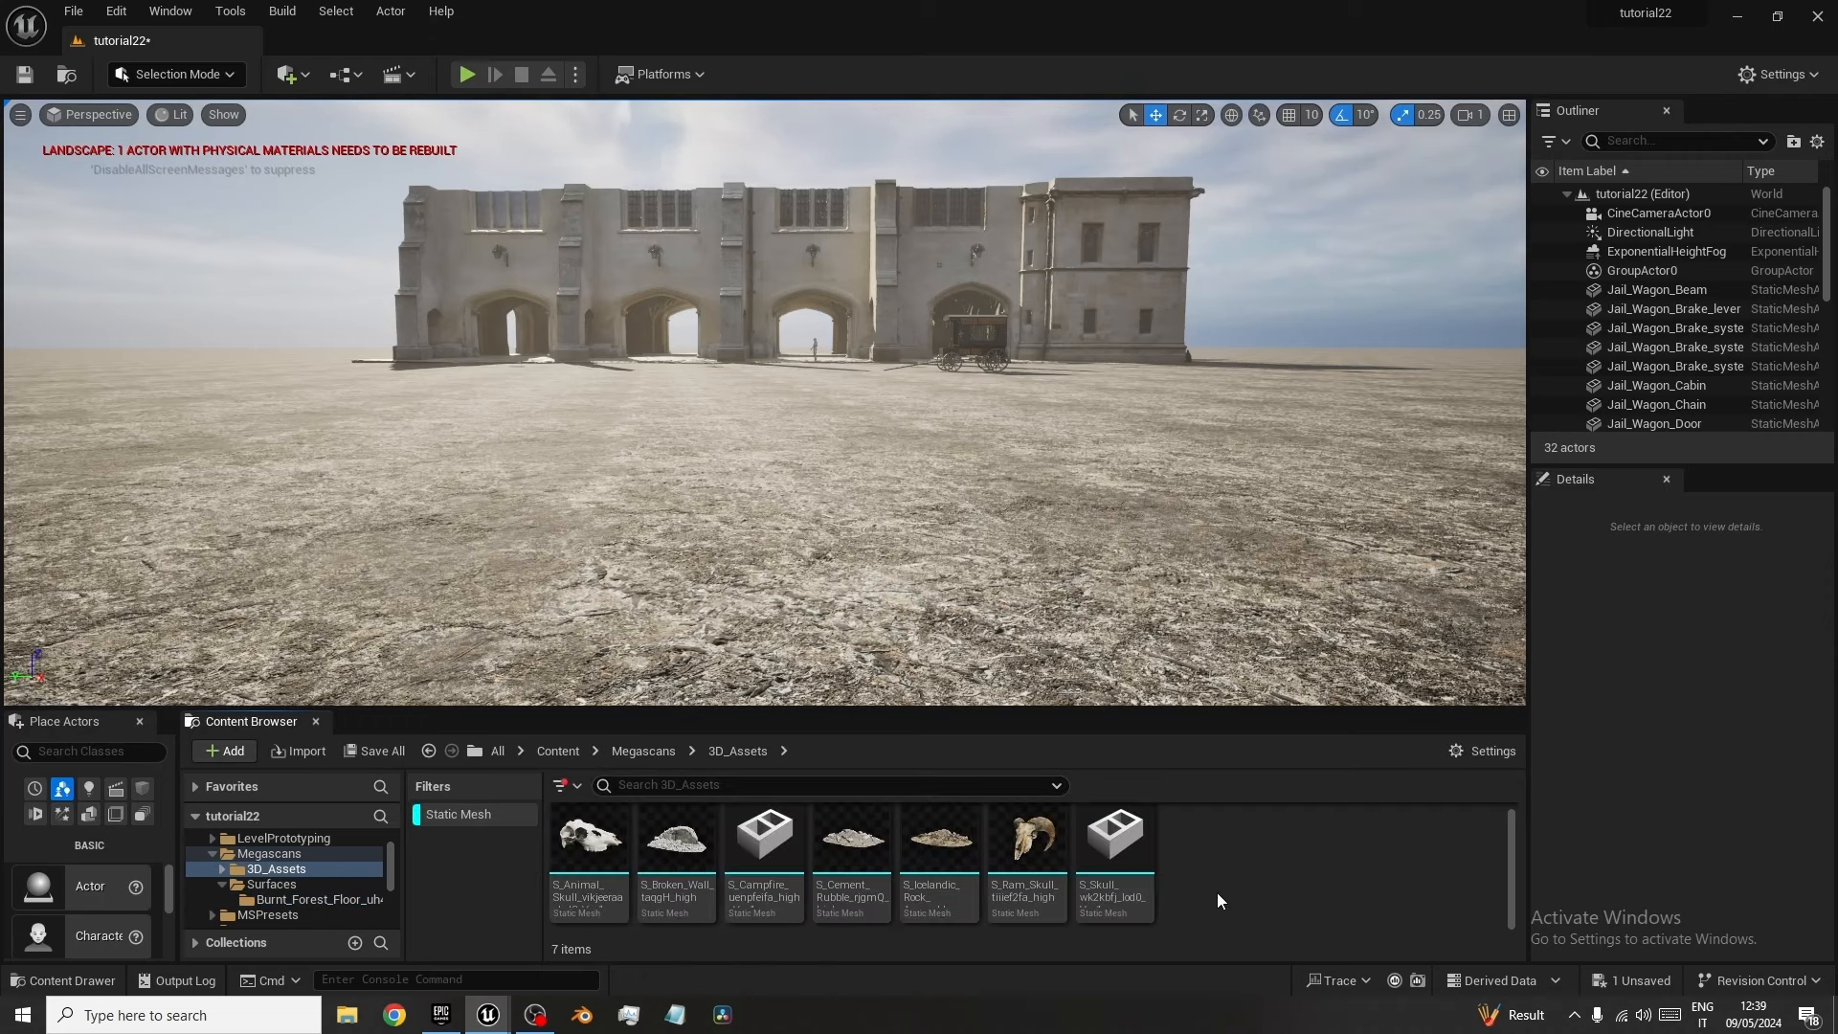
pyautogui.moveTo(766, 842); pyautogui.dragTo(785, 845)
pyautogui.moveTo(1107, 831); pyautogui.dragTo(1136, 839)
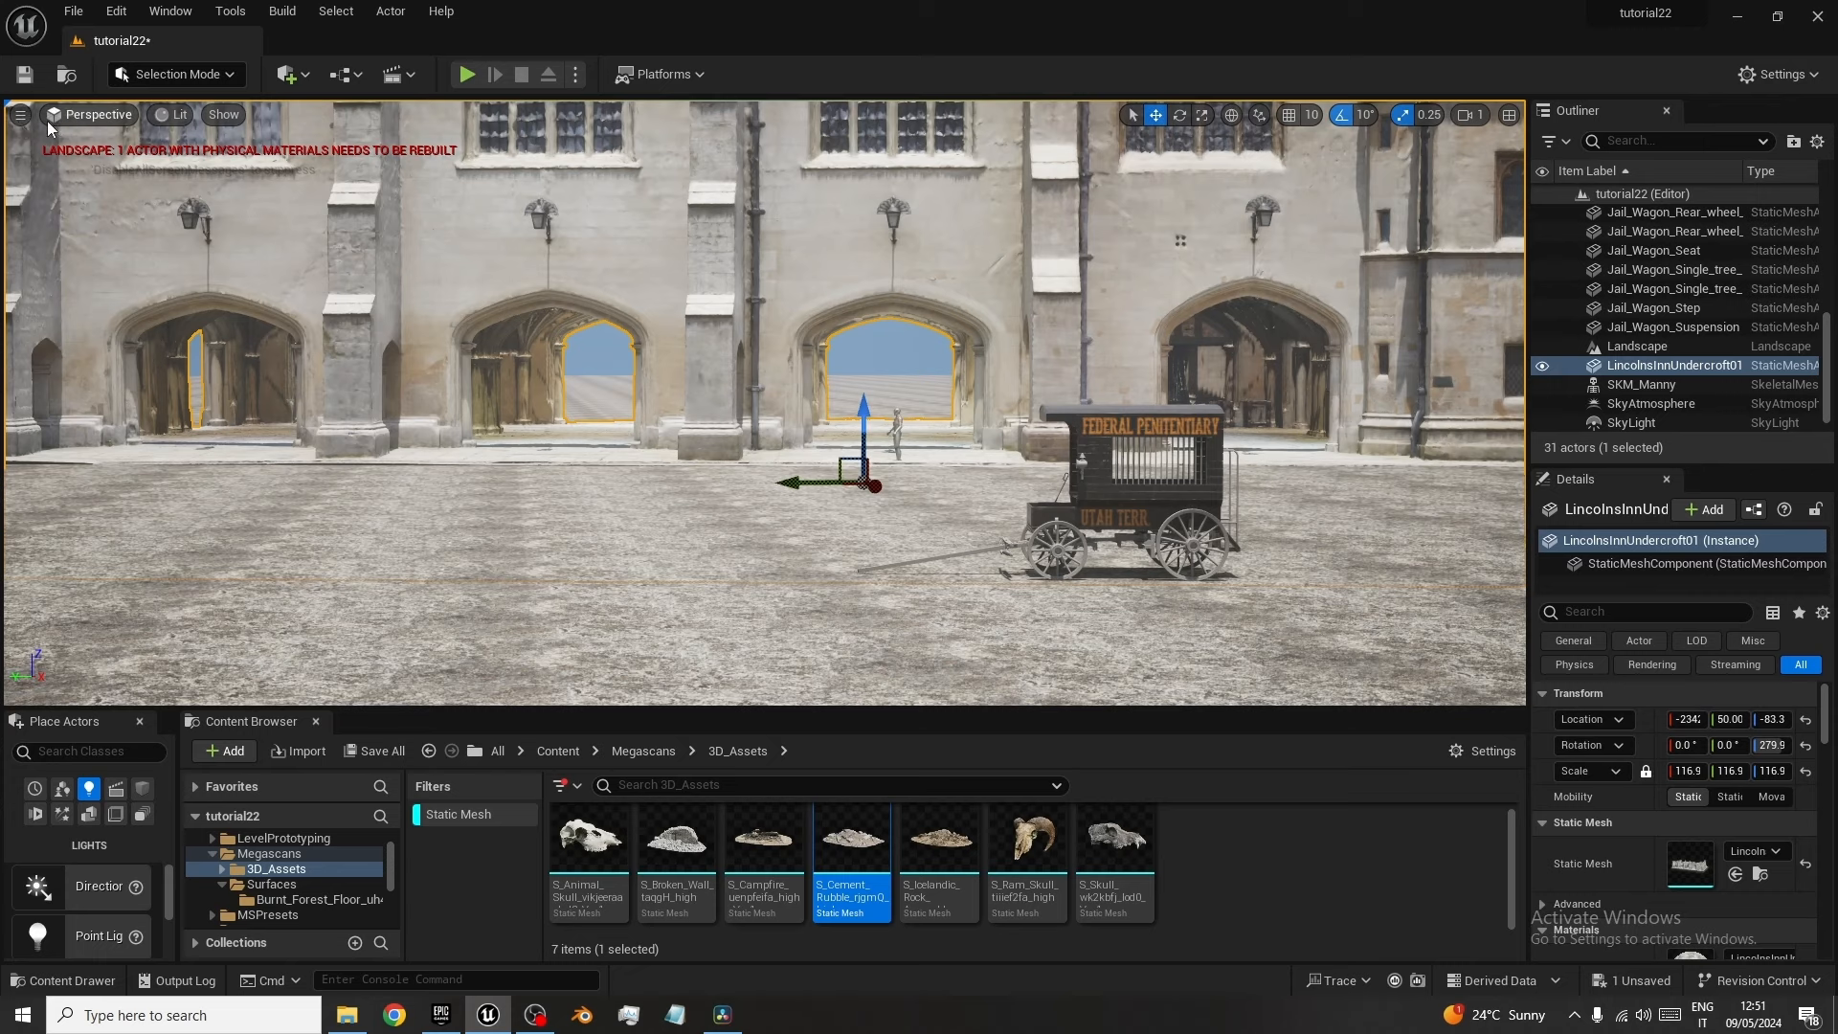
# Create a Cine Camera Actor from the current viewport view and rename it "main".
pyautogui.click(19, 115)
pyautogui.moveTo(135, 488)
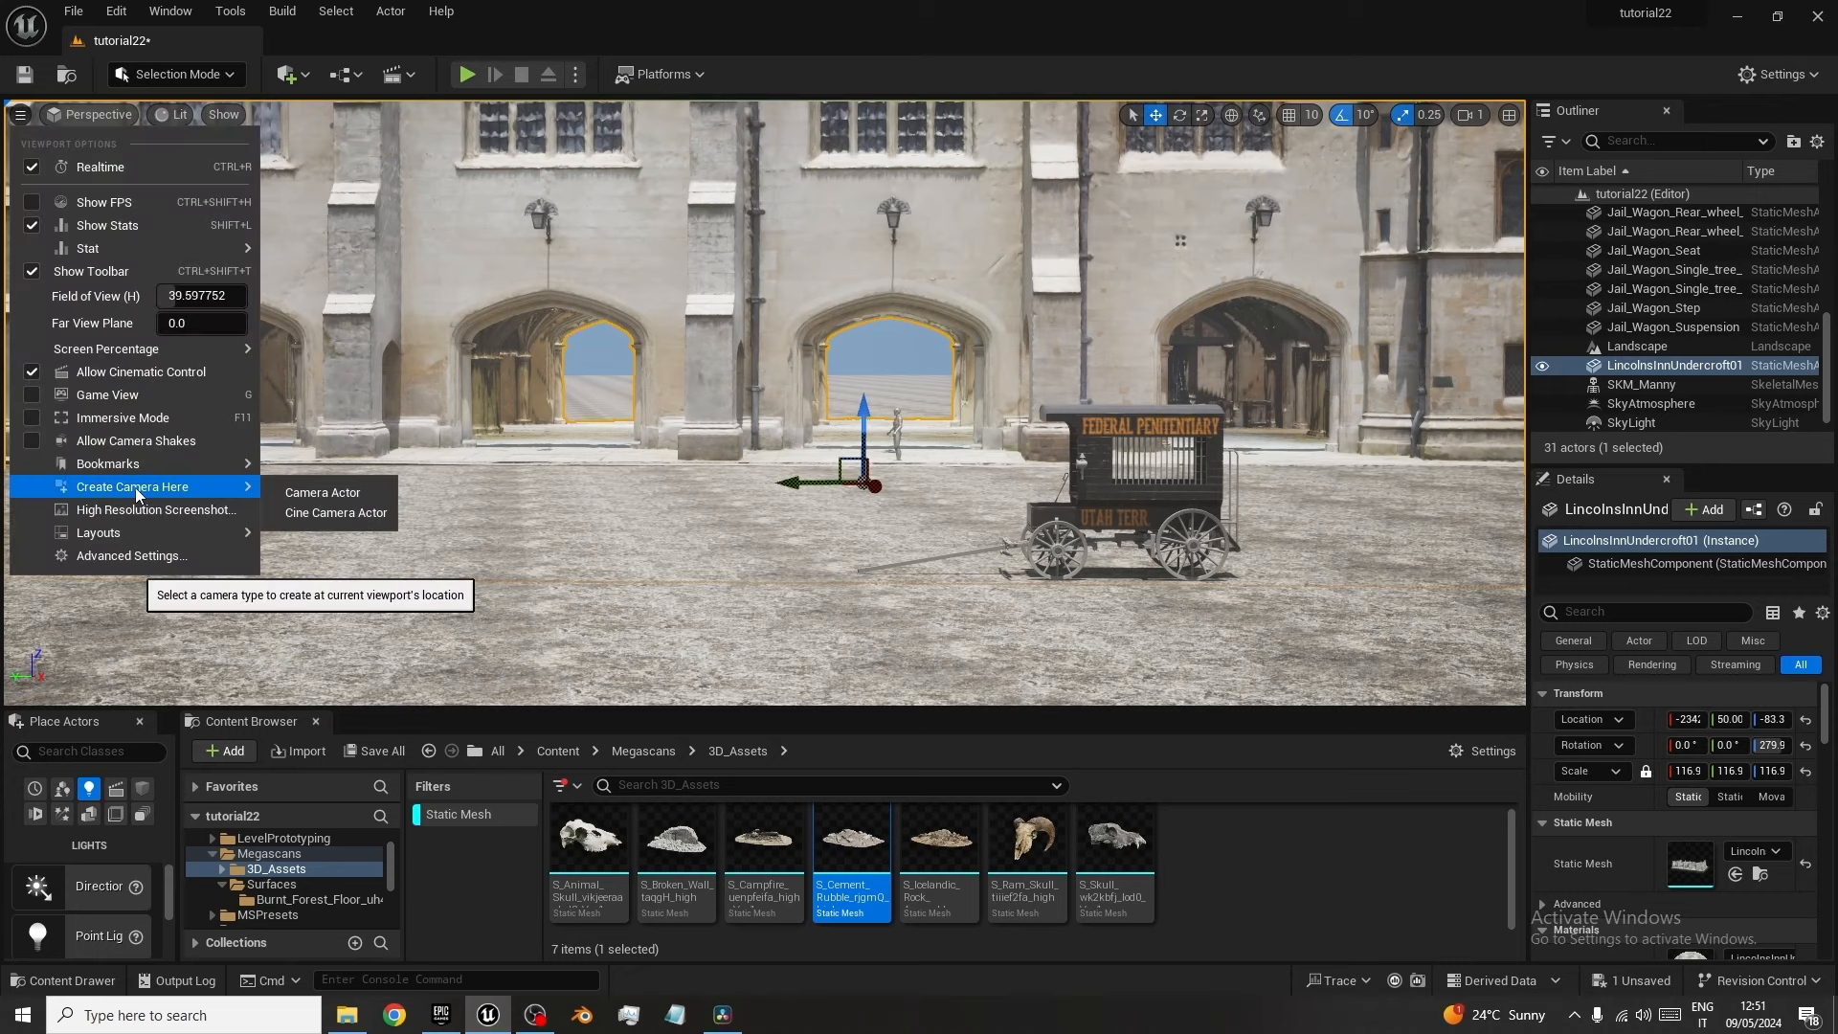
pyautogui.click(337, 514)
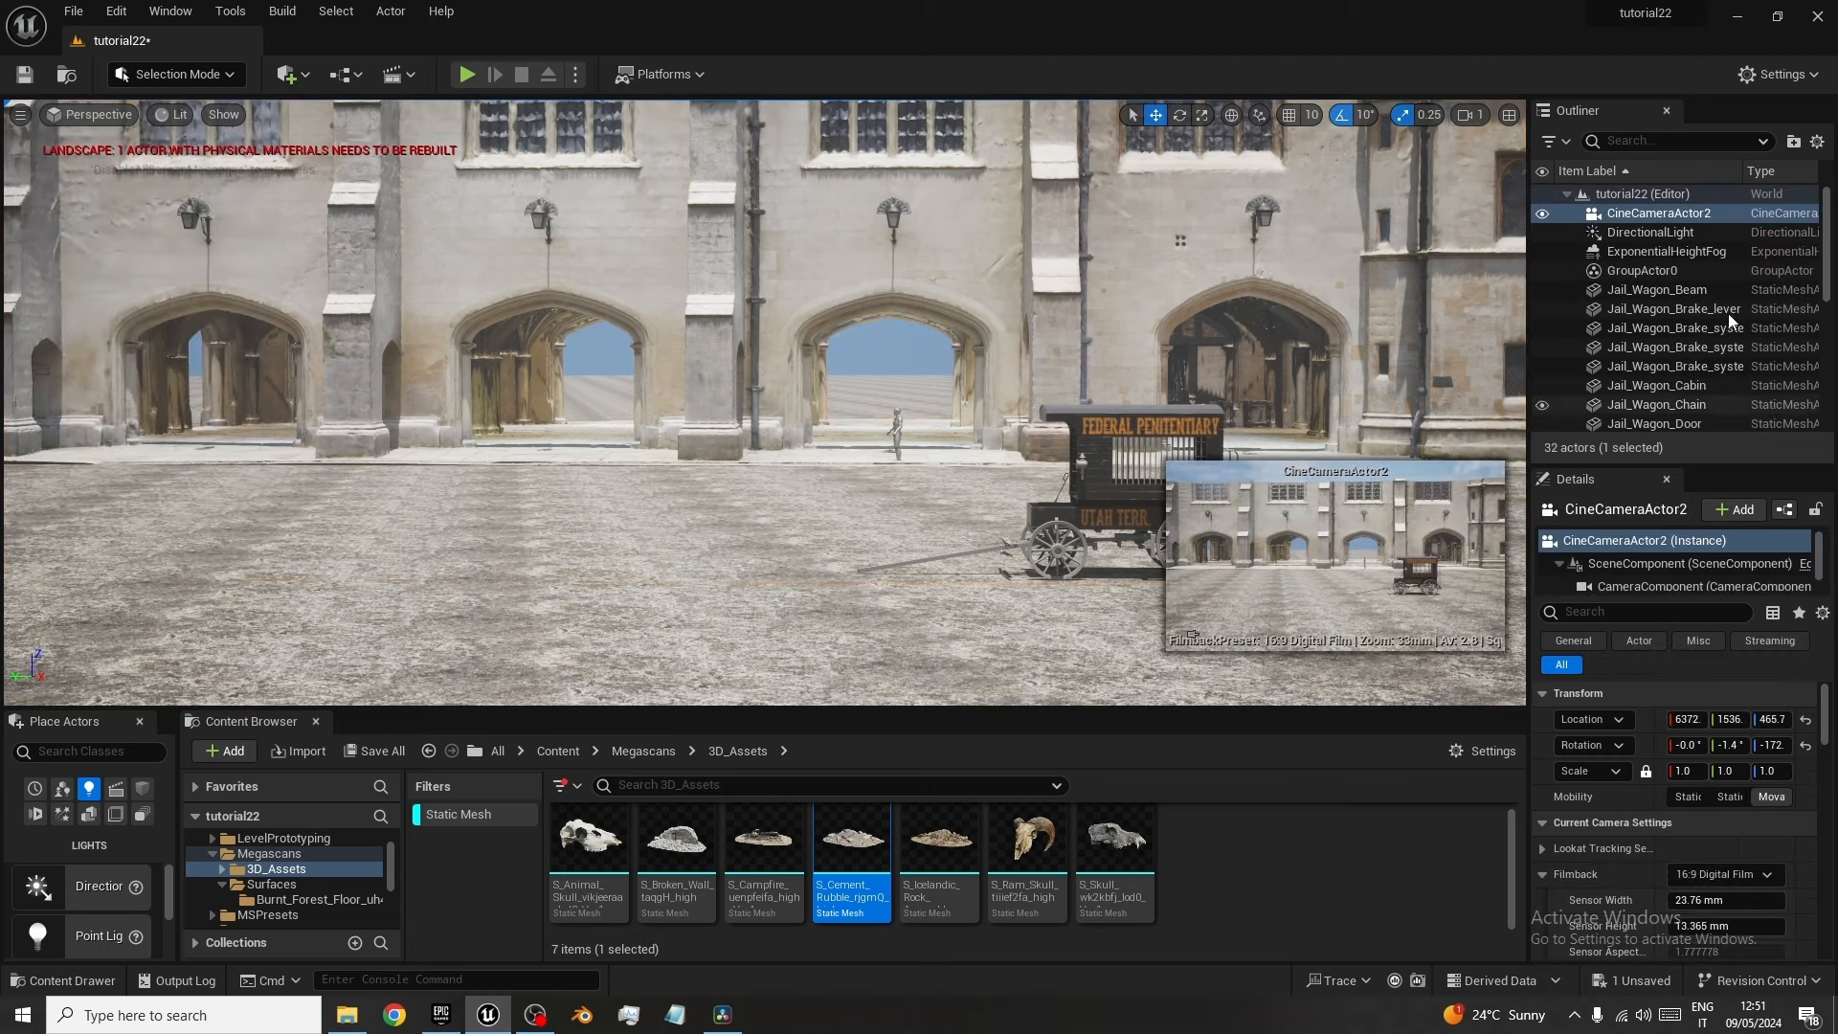
pyautogui.click(1671, 214)
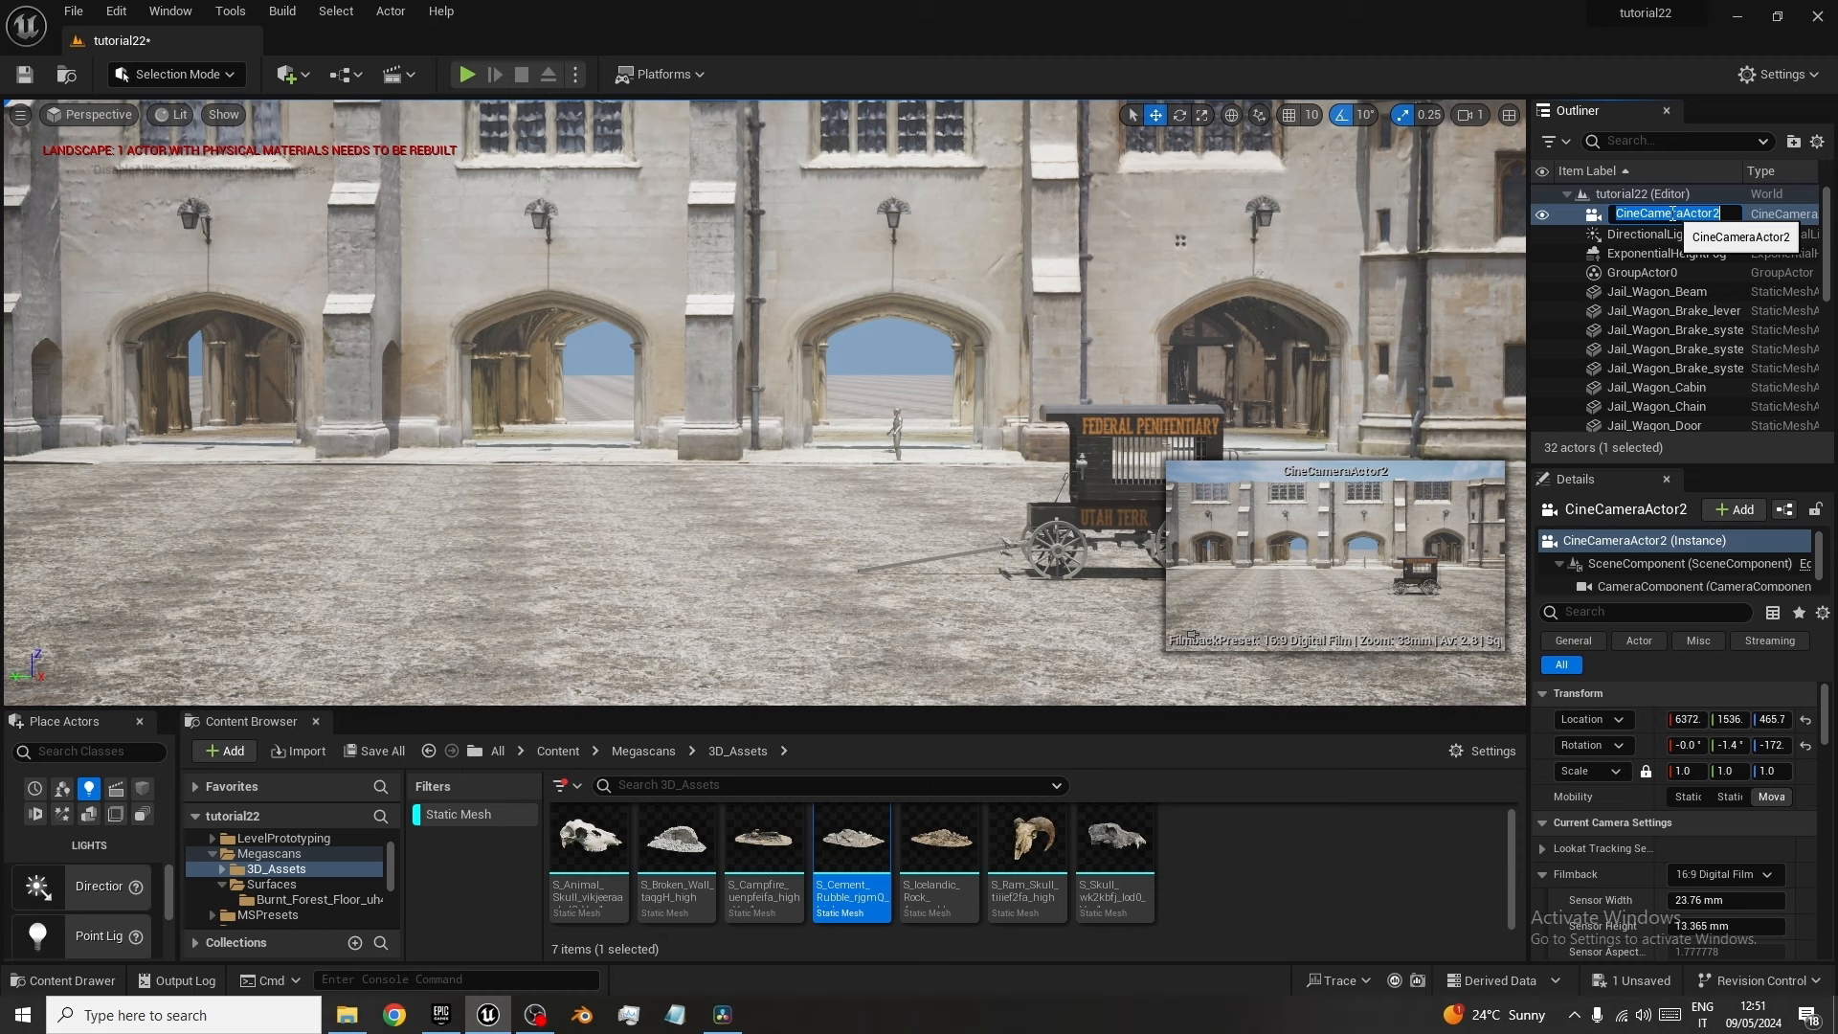
pyautogui.write('main')
pyautogui.press('Return')
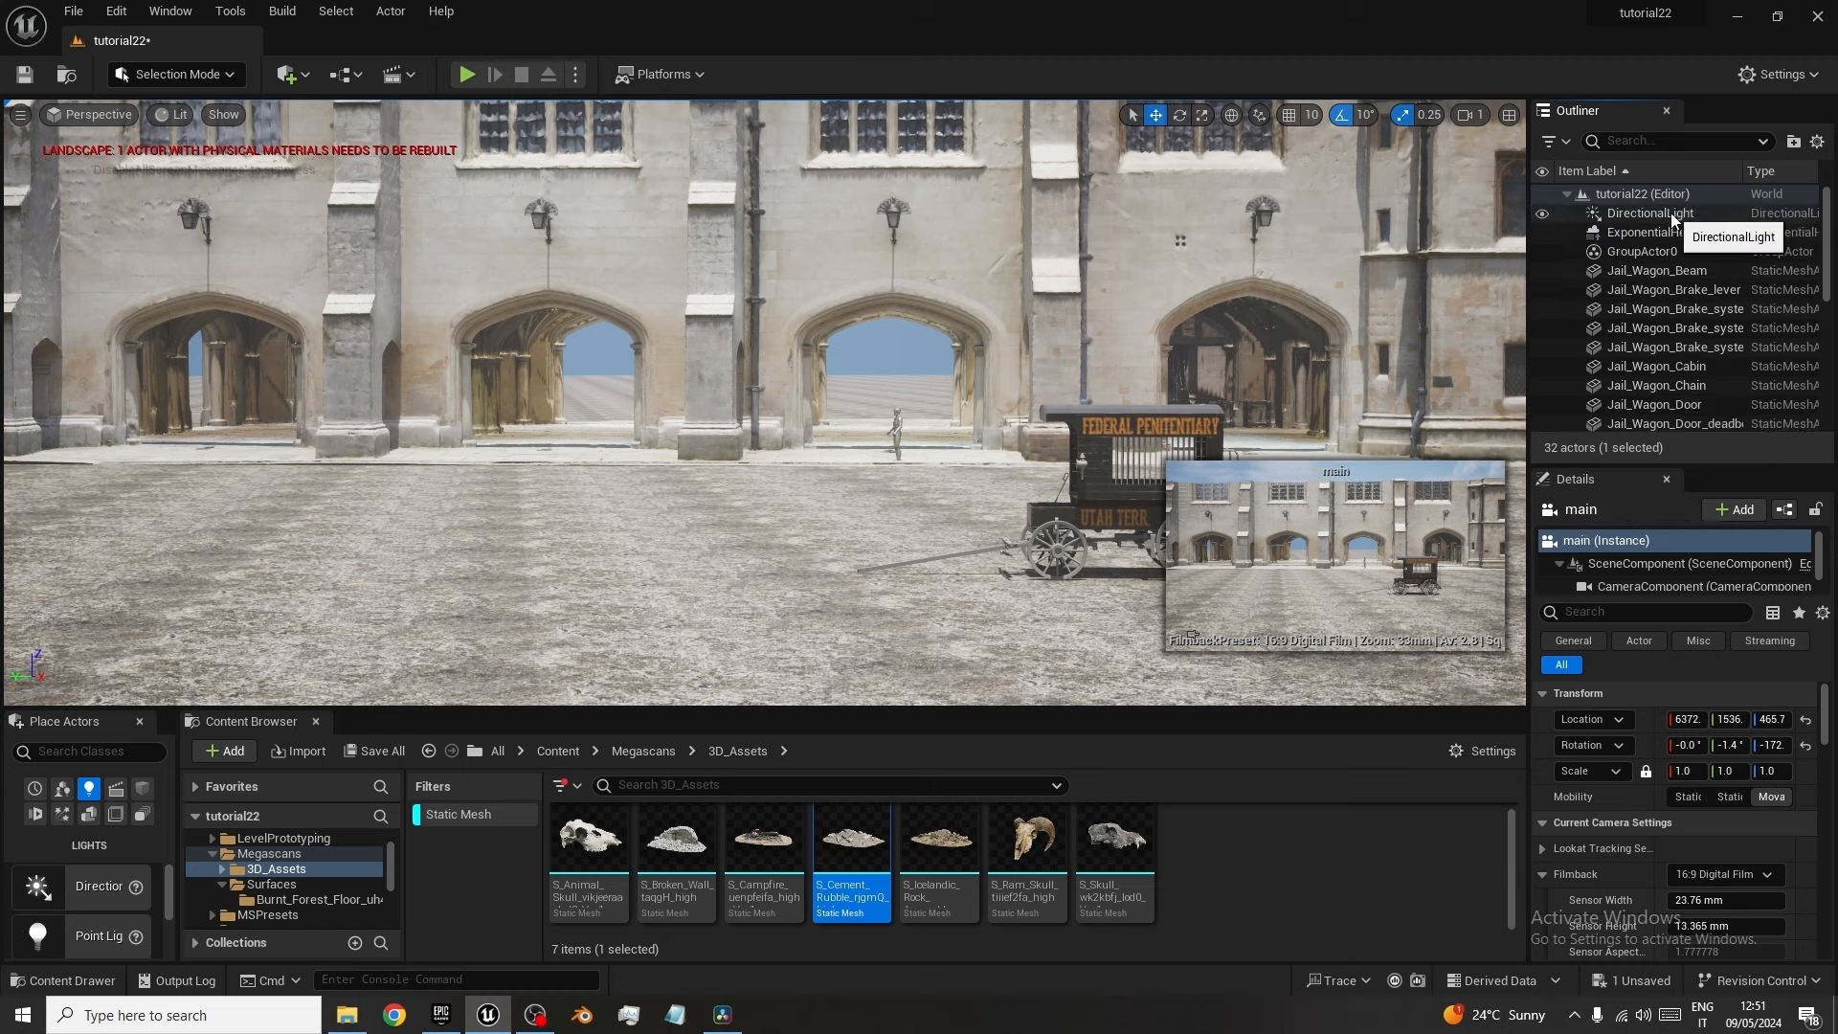
# Find the "main" camera among the level's actors and pilot it.
pyautogui.click(1677, 141)
pyautogui.write('main')
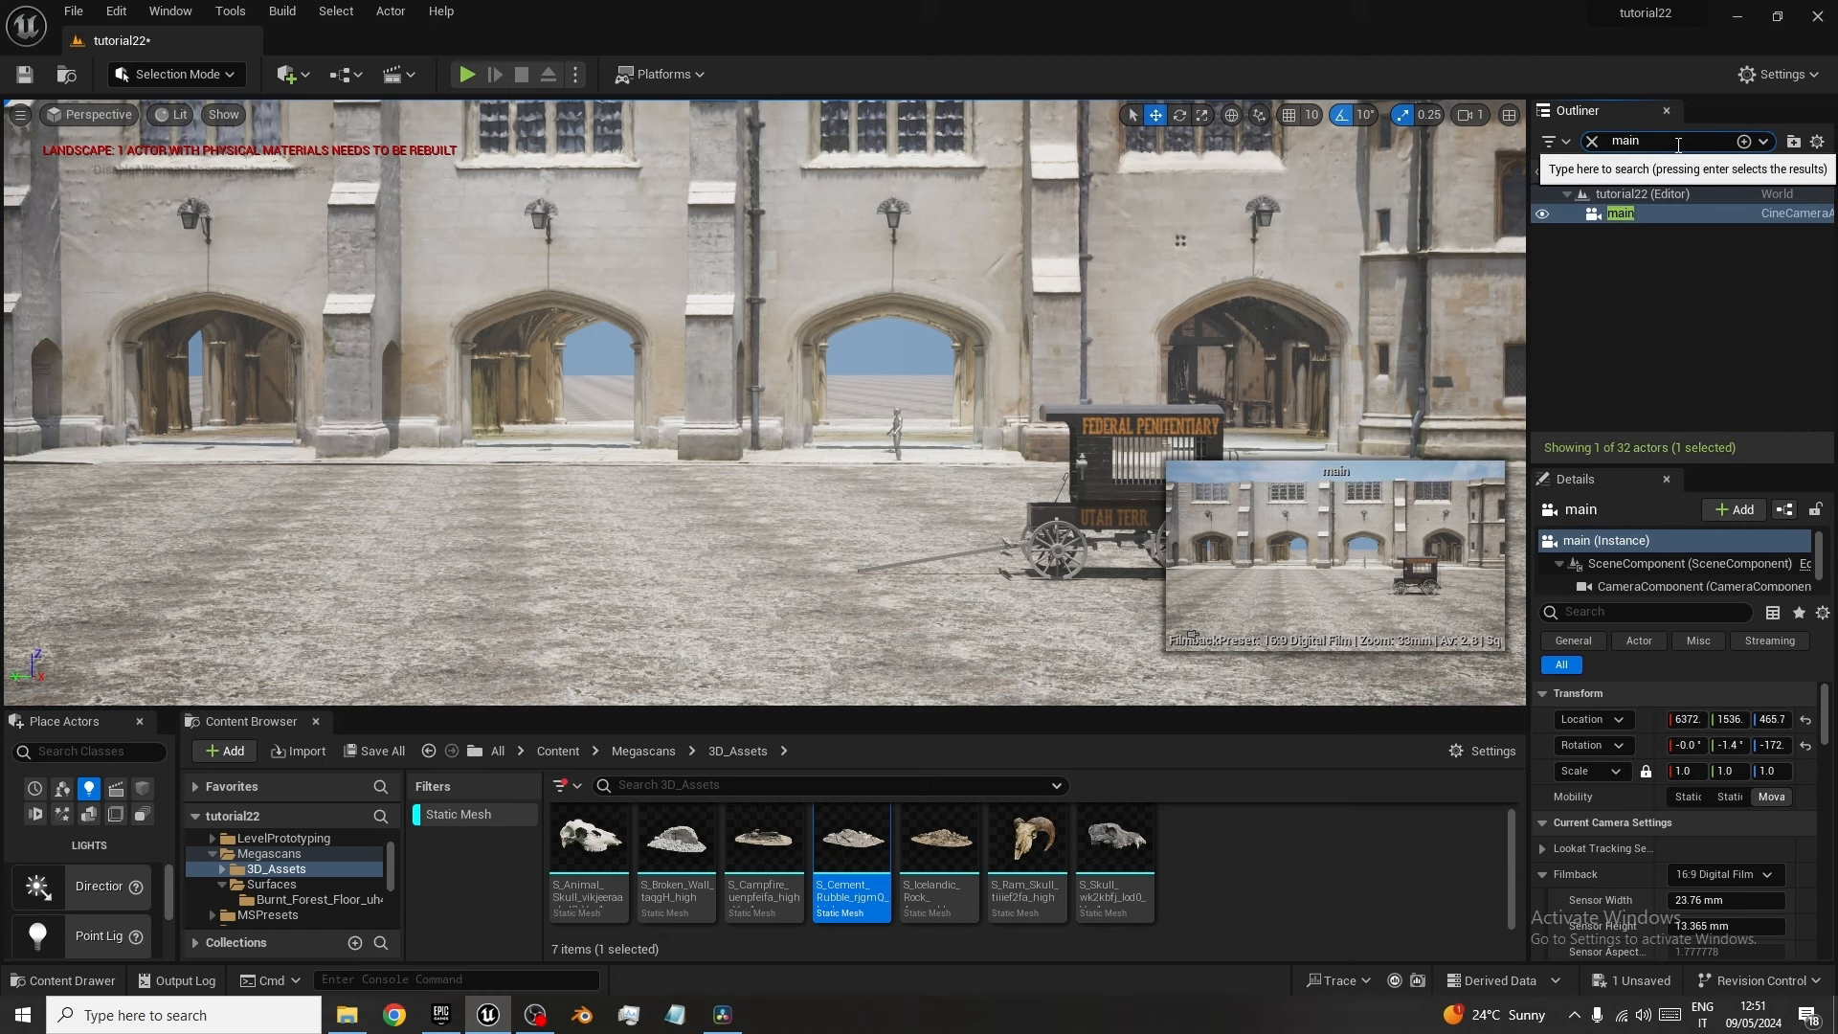
pyautogui.click(1622, 215)
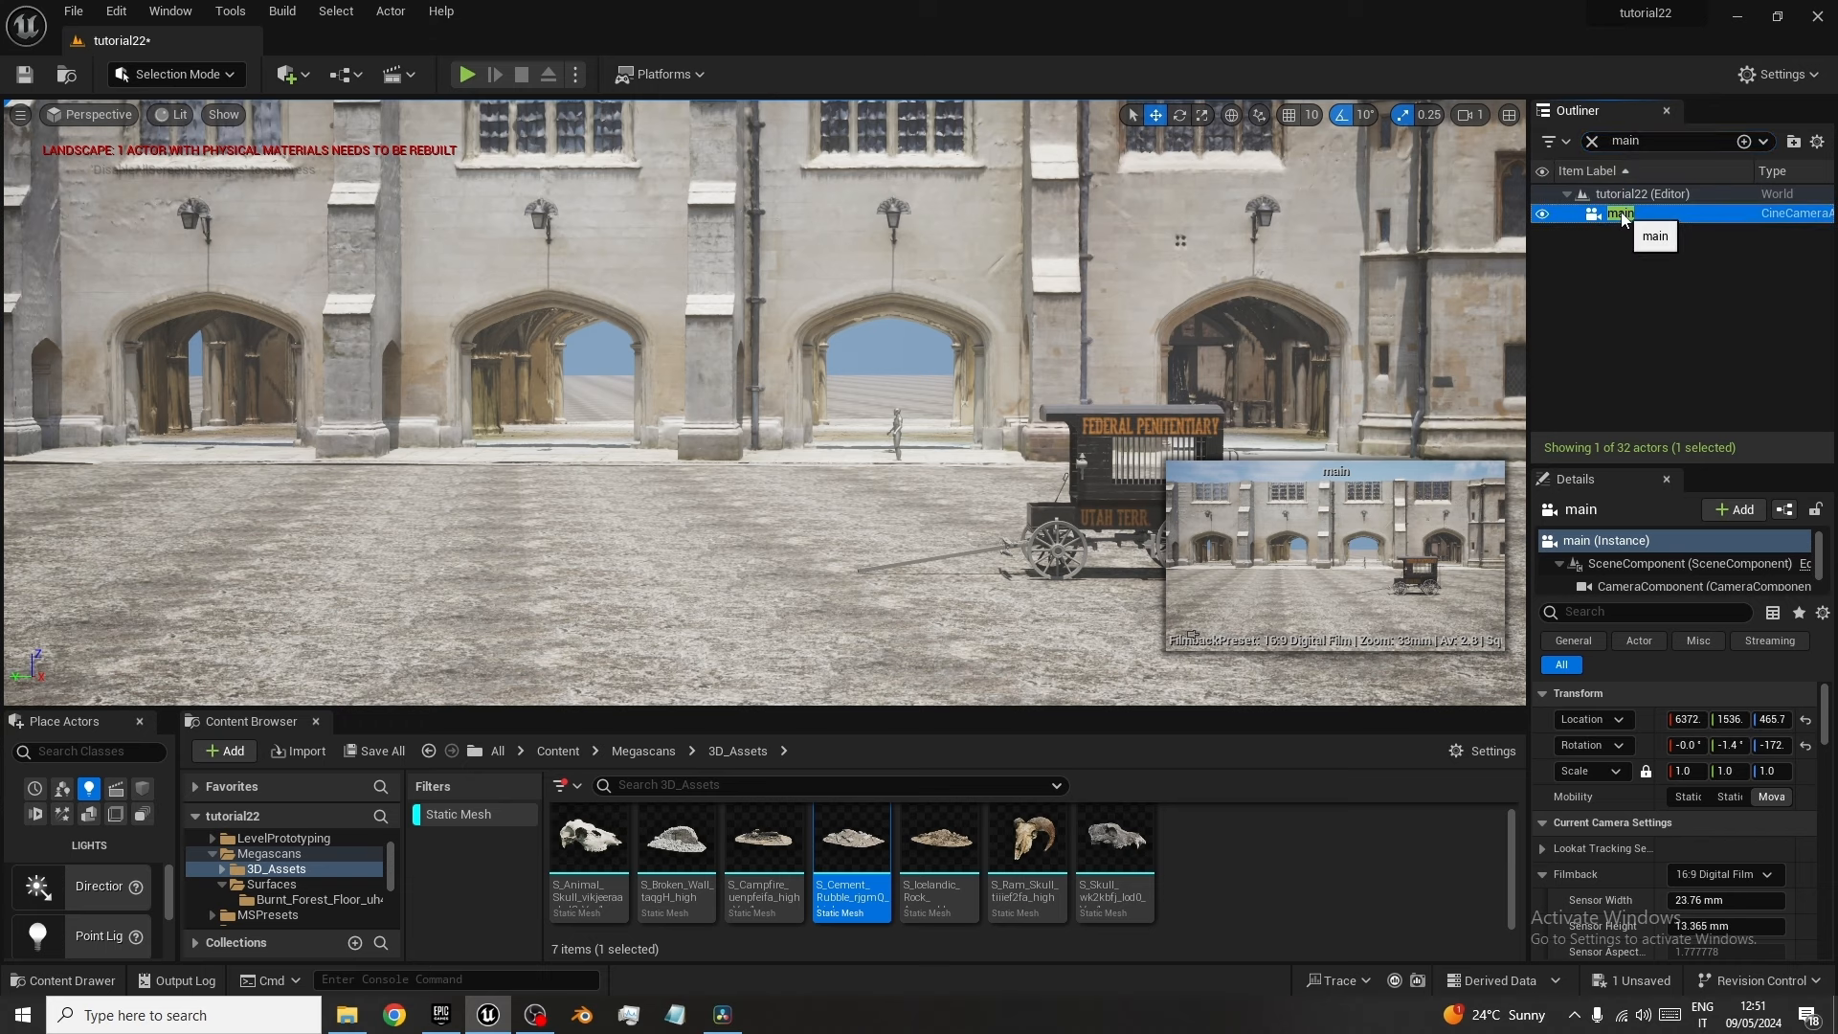
pyautogui.rightClick(1623, 218)
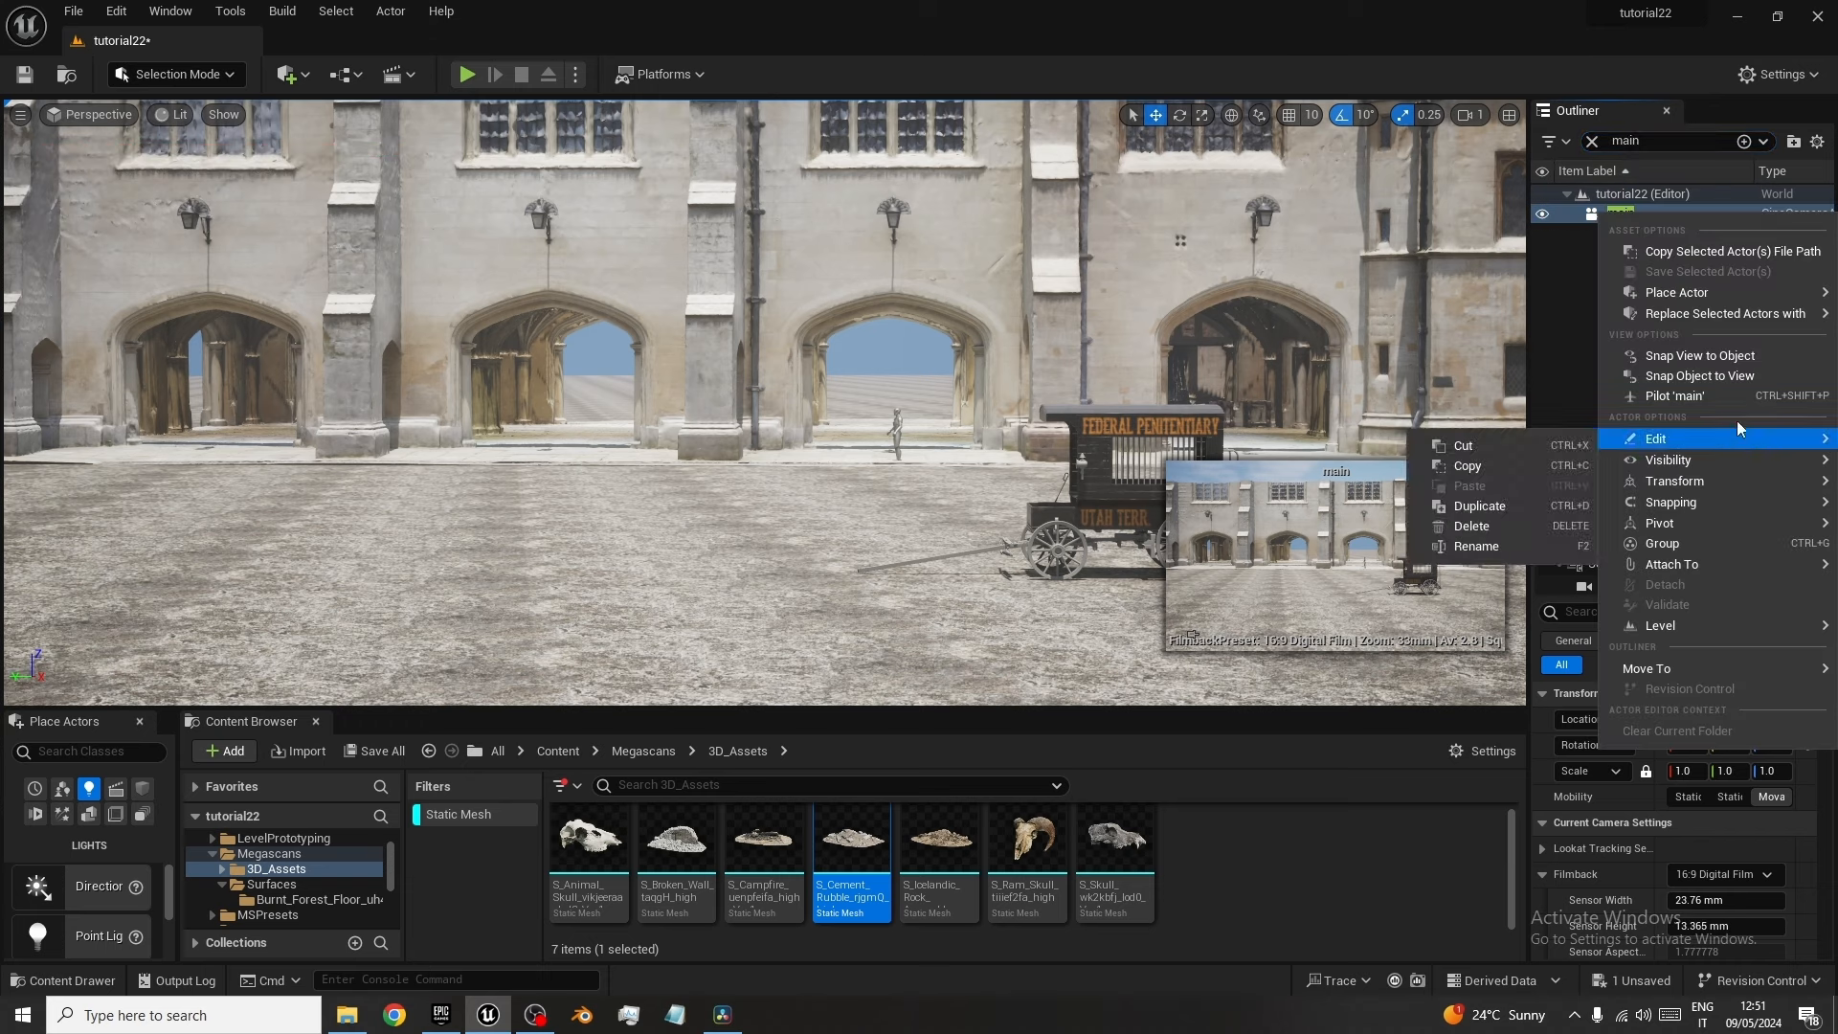
pyautogui.click(1675, 395)
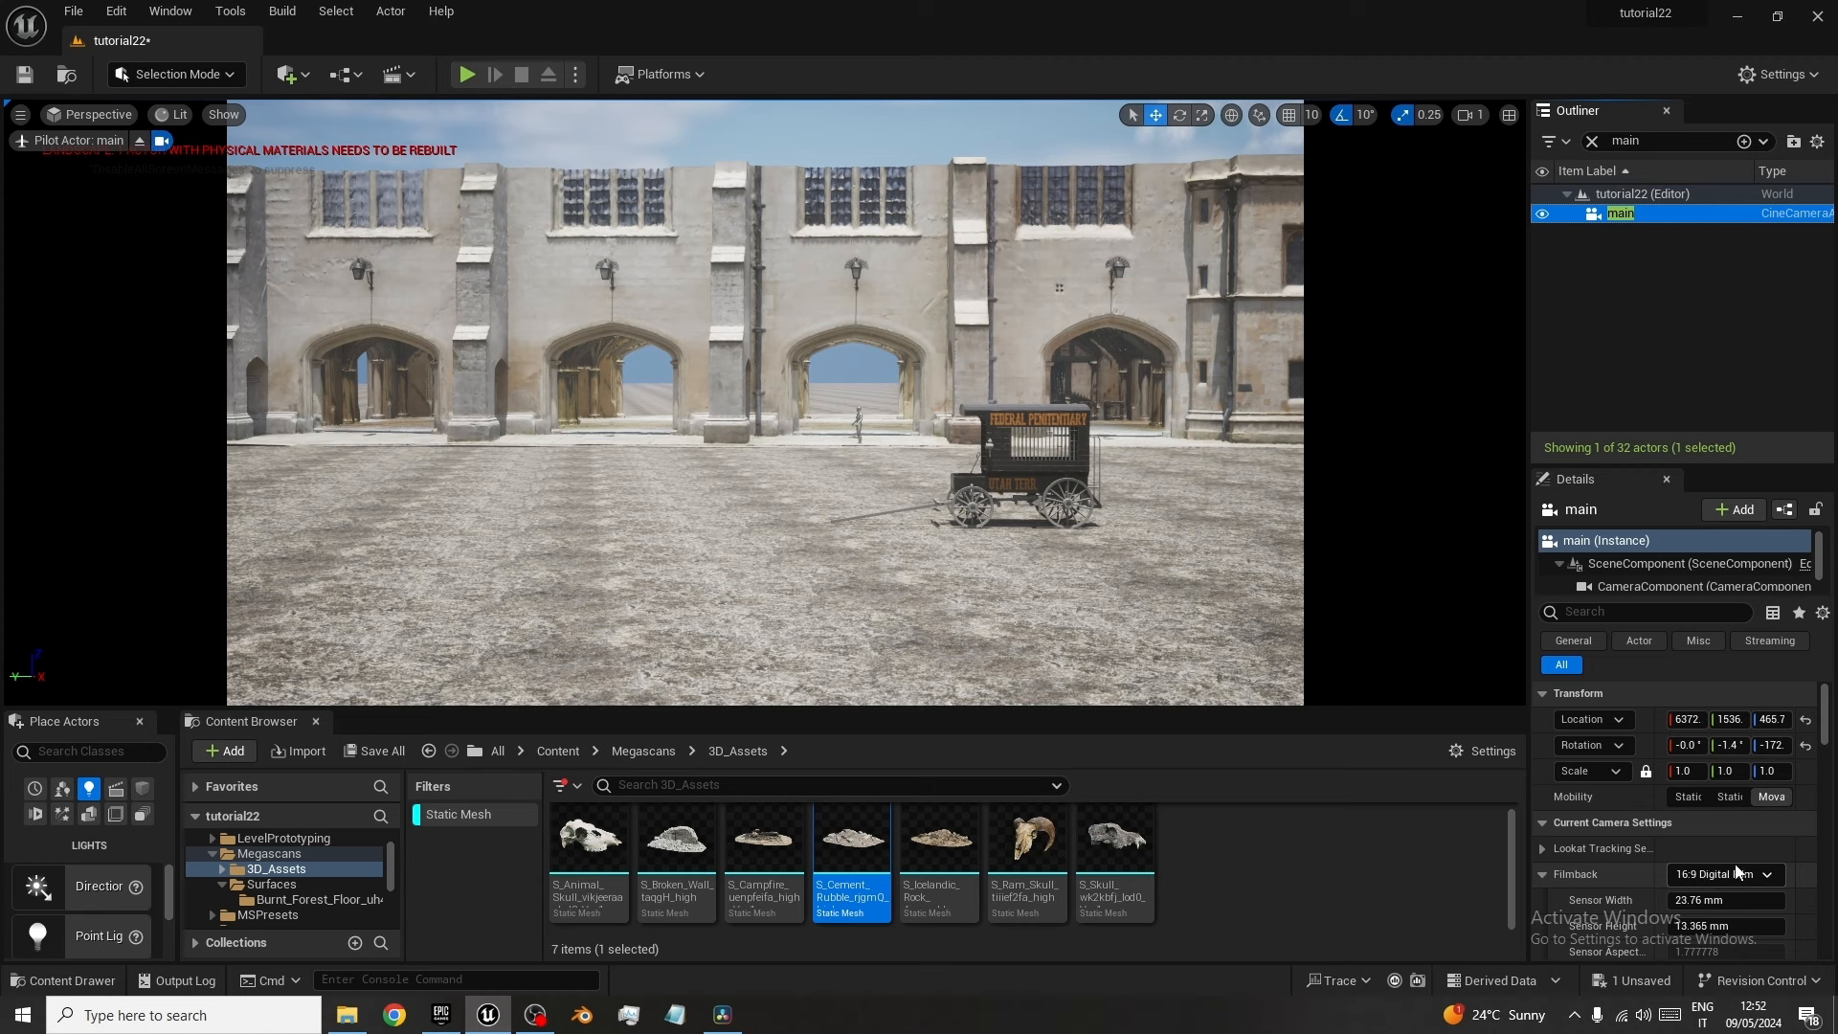
# Set the main camera's filmback to a sensor width of 36 mm and a sensor height of 15 mm.
pyautogui.scroll(-3, 1734, 864)
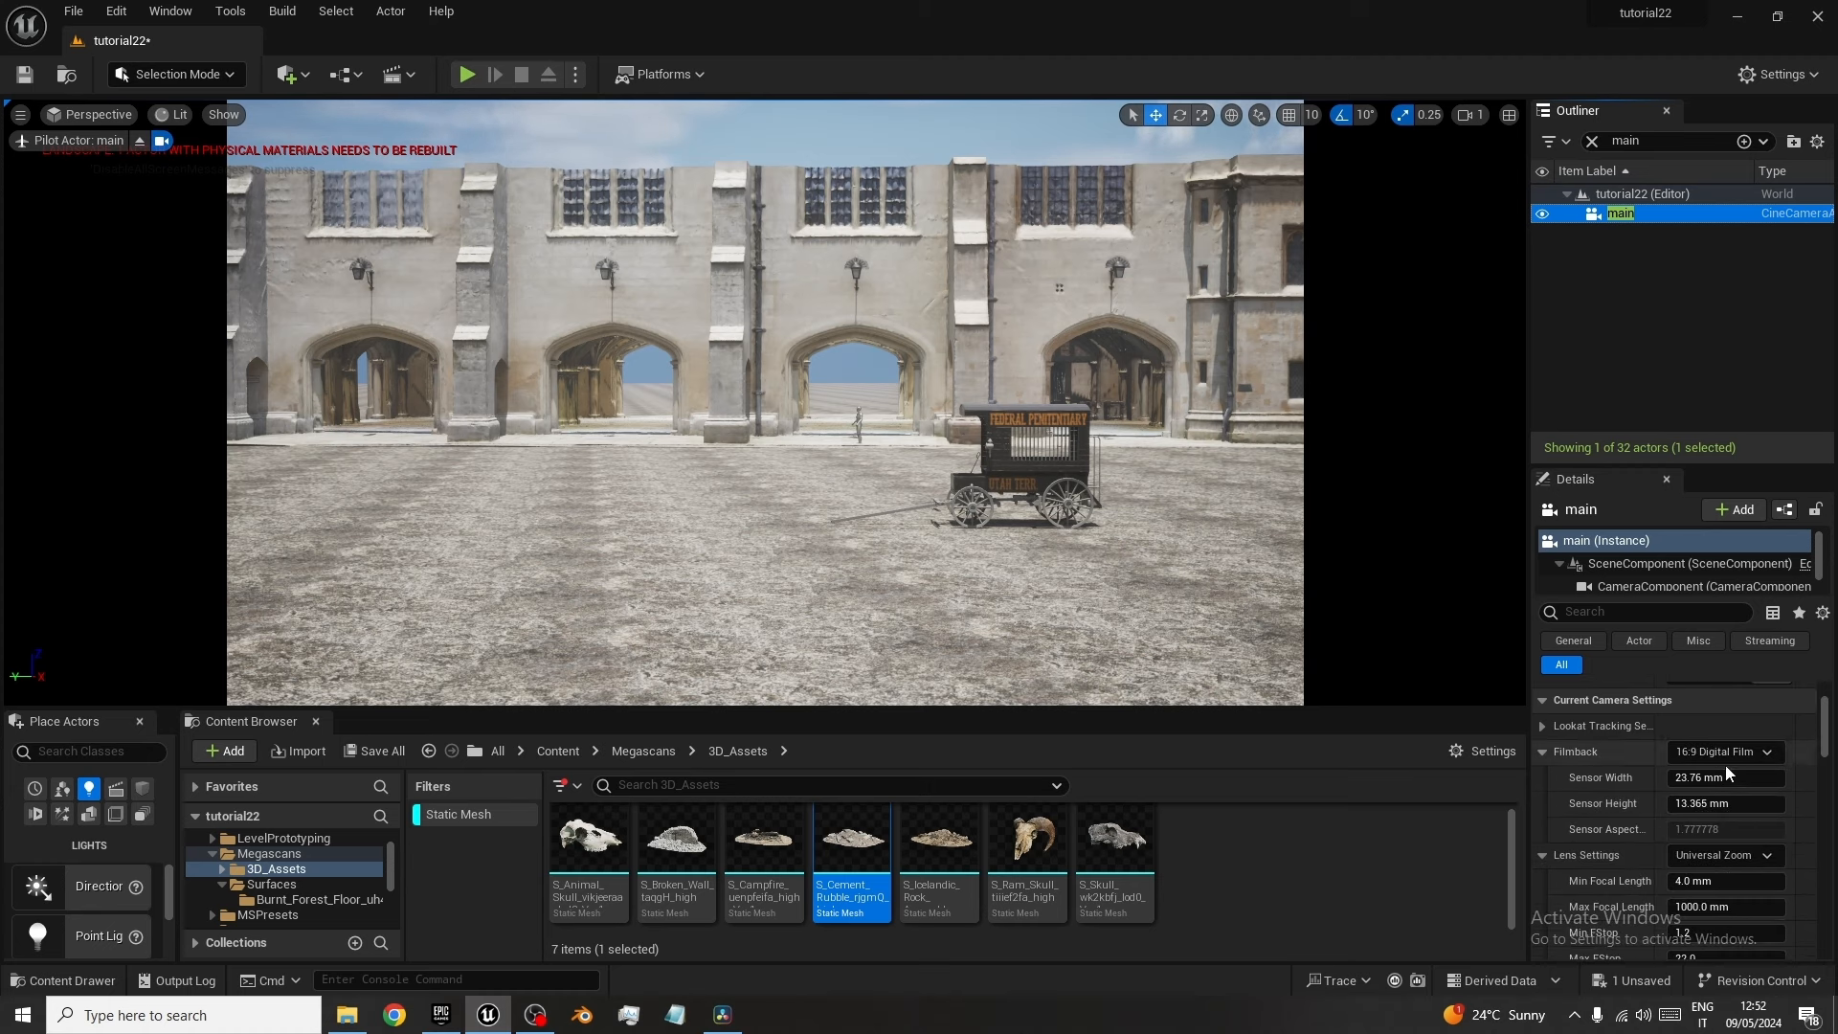
pyautogui.click(1734, 778)
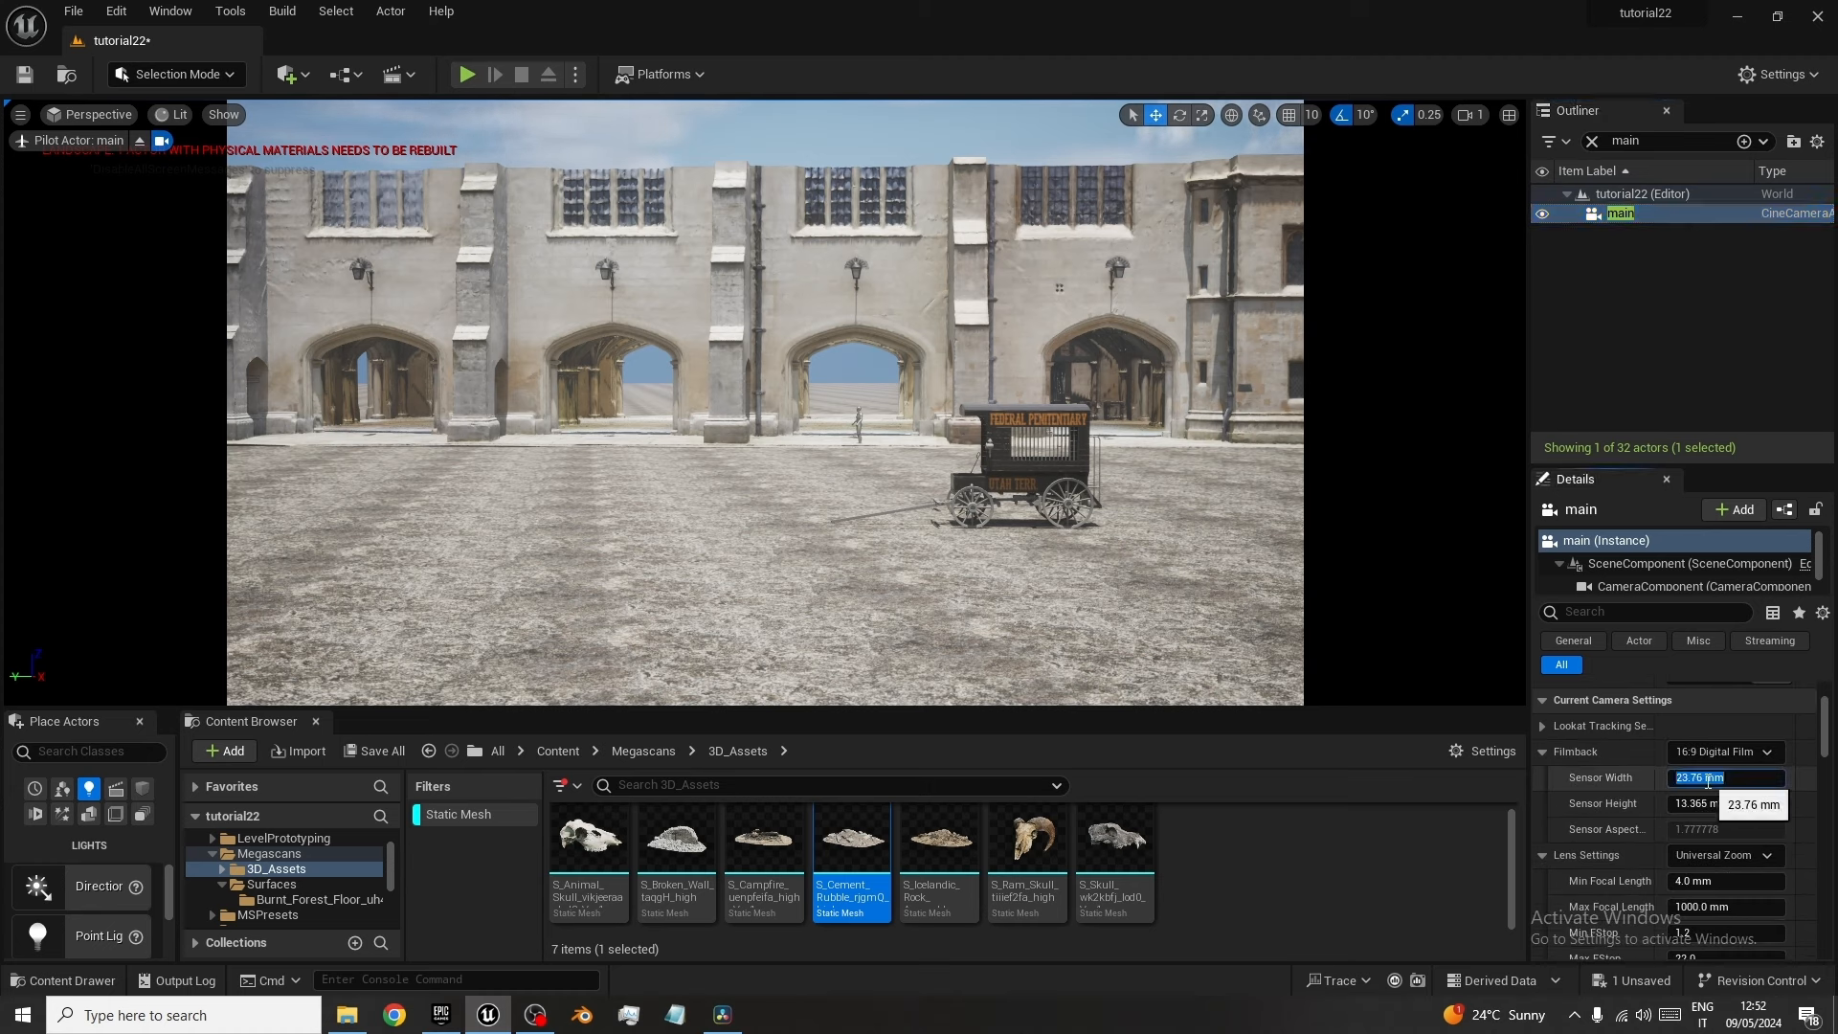
pyautogui.write('36')
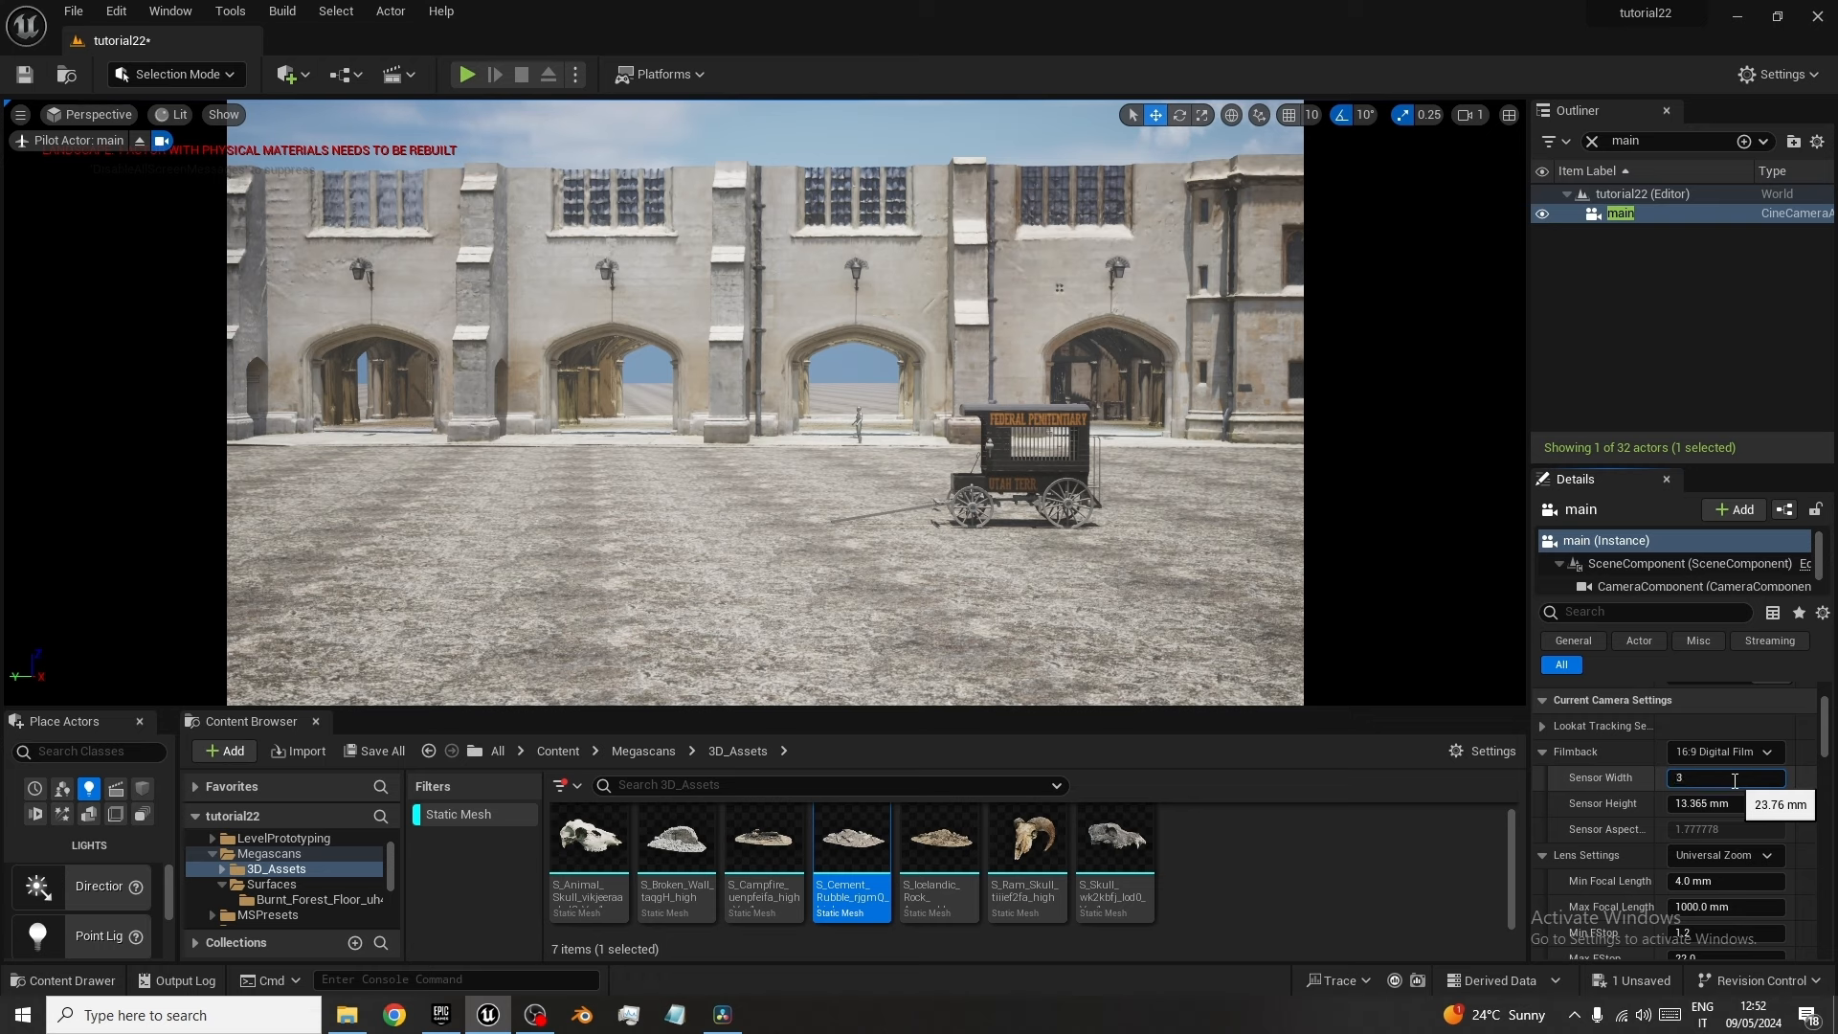
pyautogui.click(1728, 804)
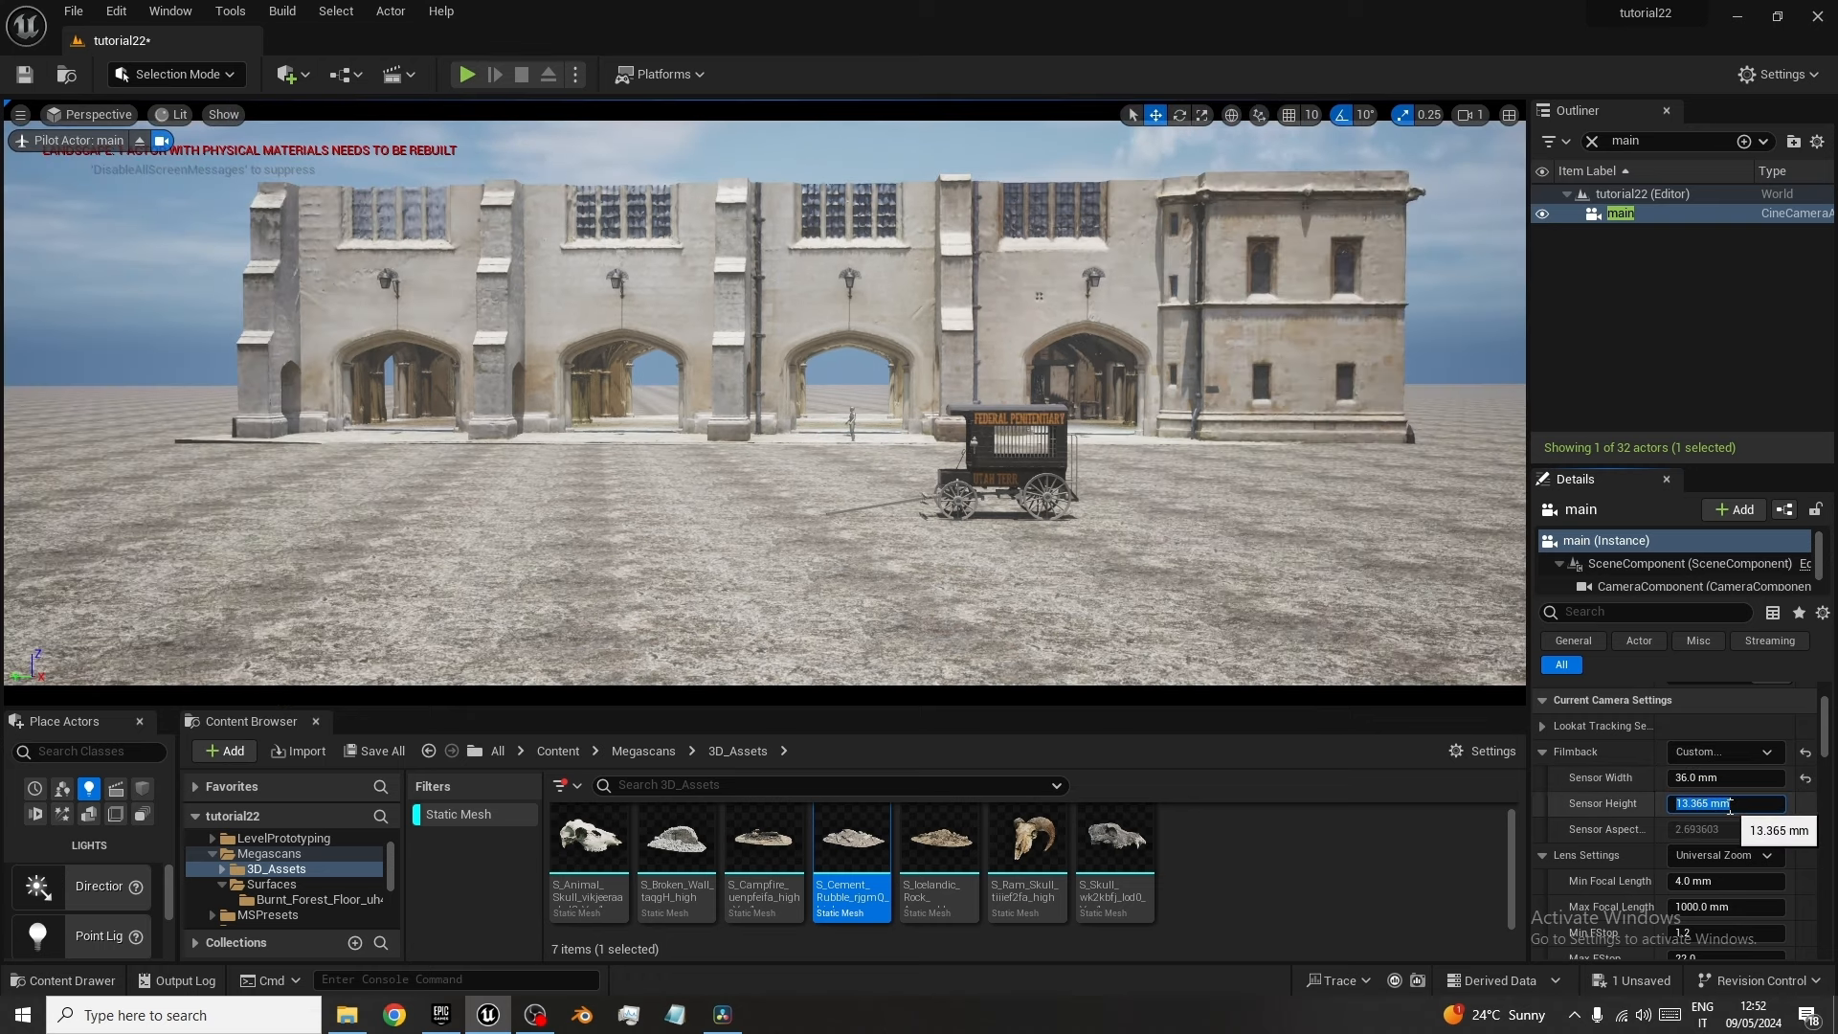
pyautogui.write('15')
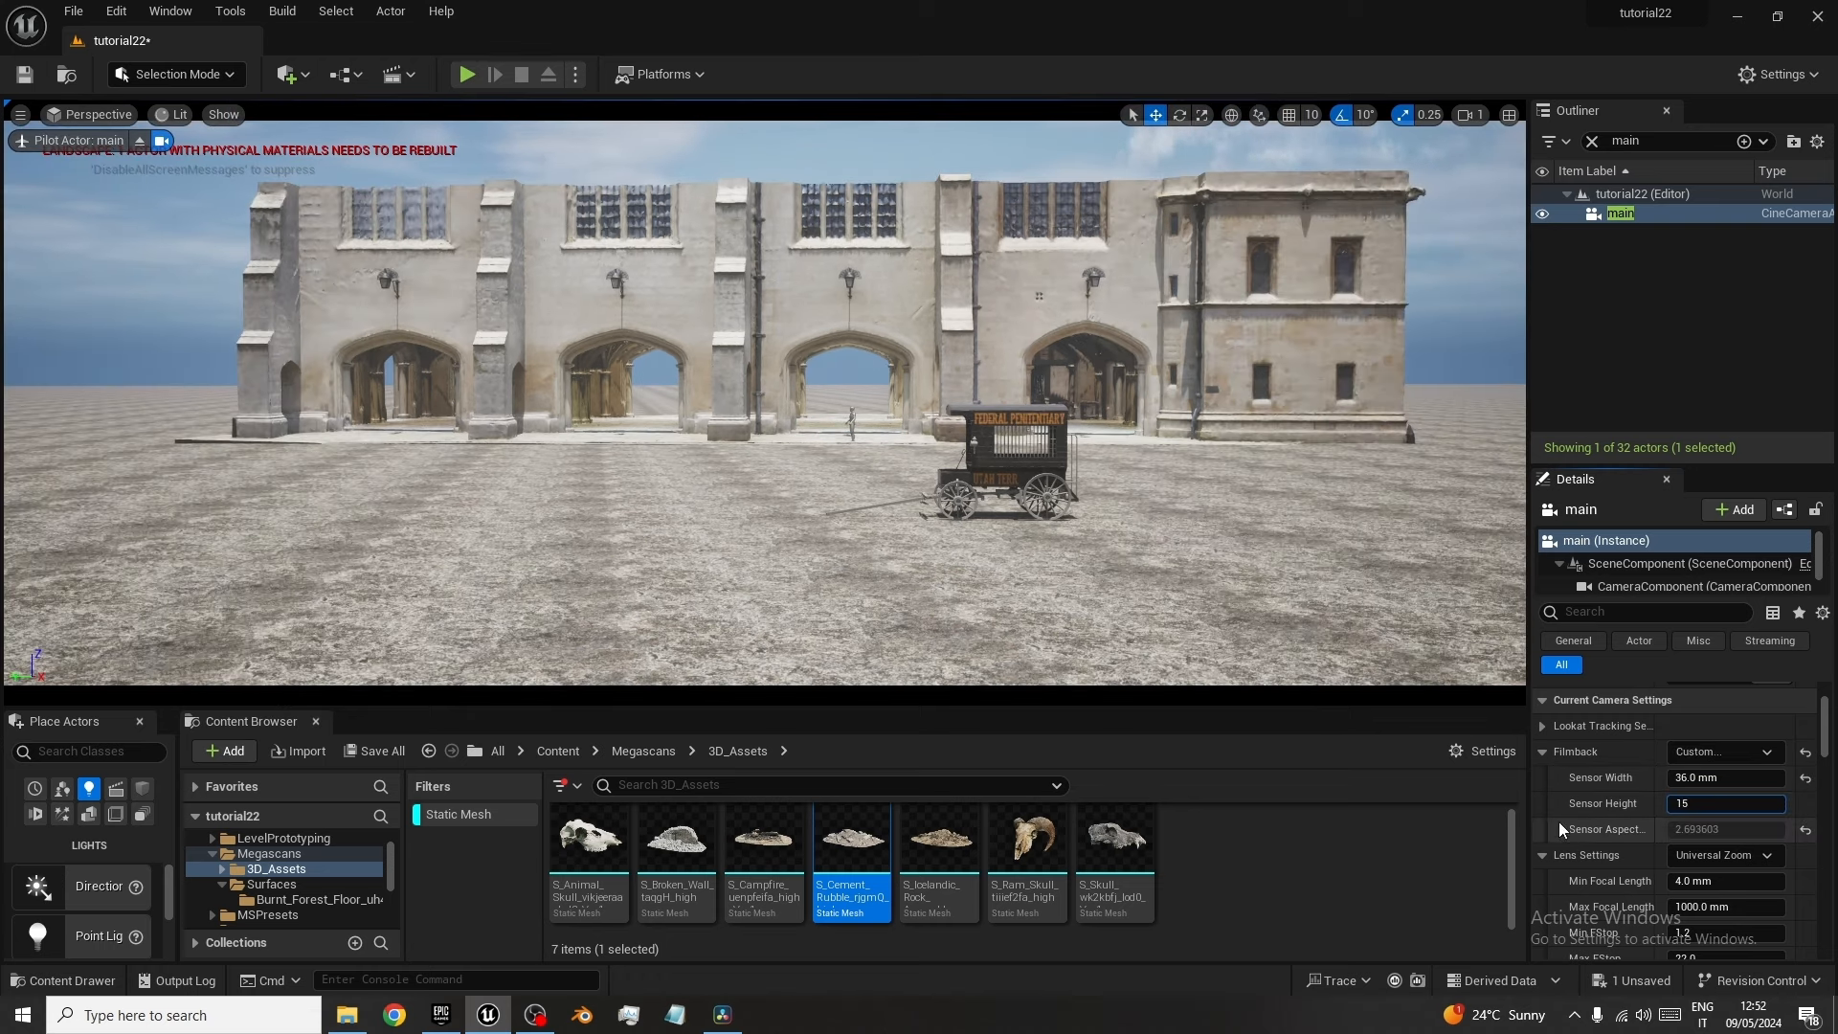
pyautogui.click(1537, 800)
pyautogui.scroll(-1, 1669, 854)
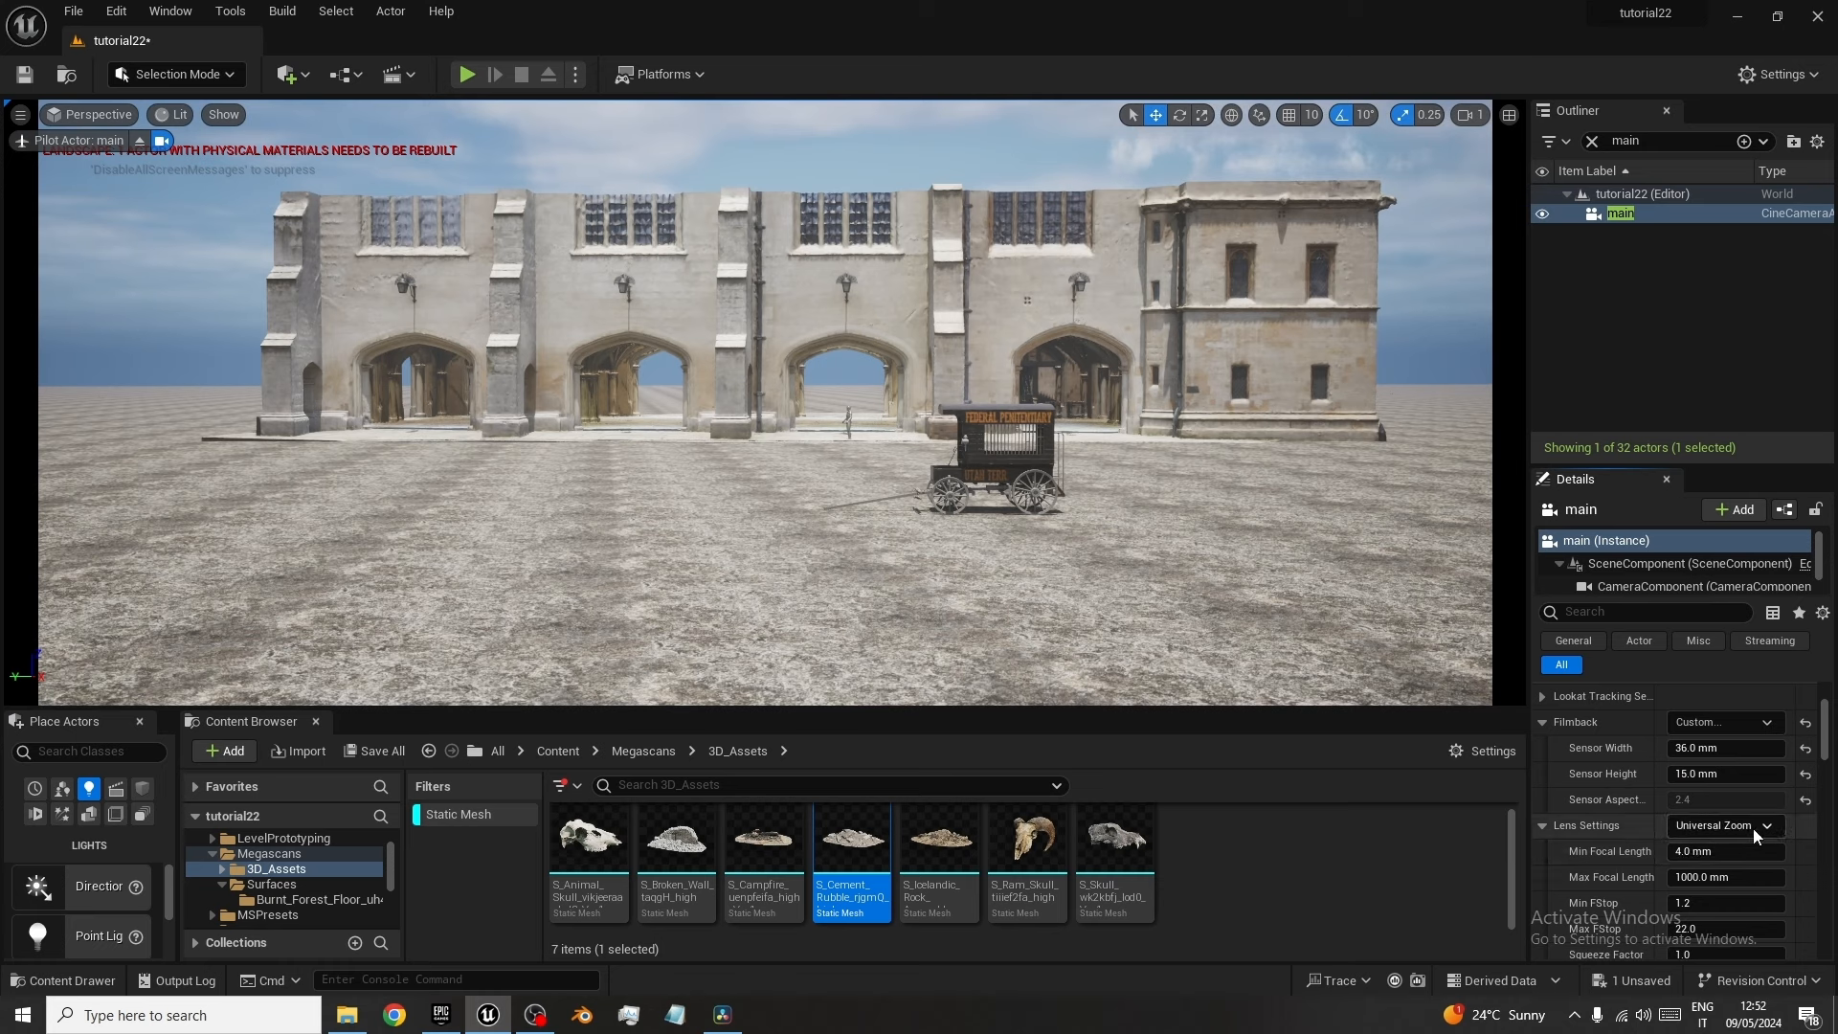
# Change the main camera's lens settings to the 50mm Prime f/1.8 preset.
pyautogui.click(1753, 827)
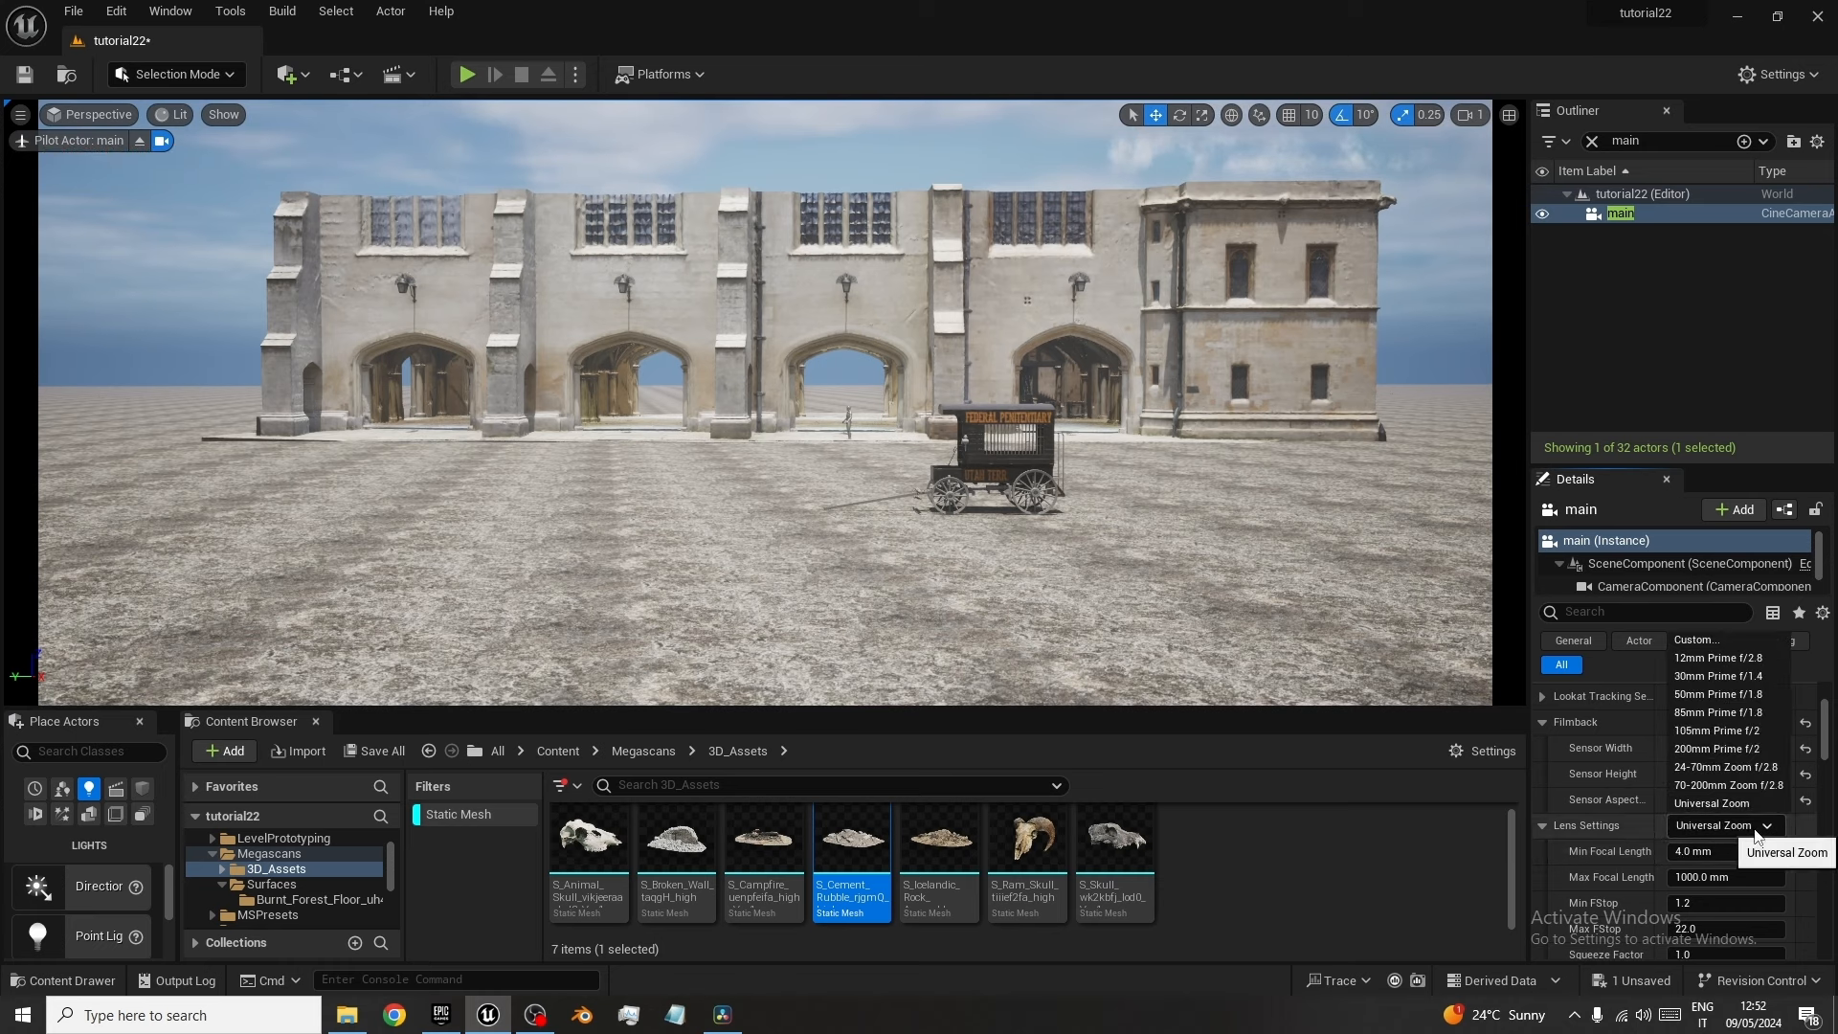
pyautogui.click(1719, 695)
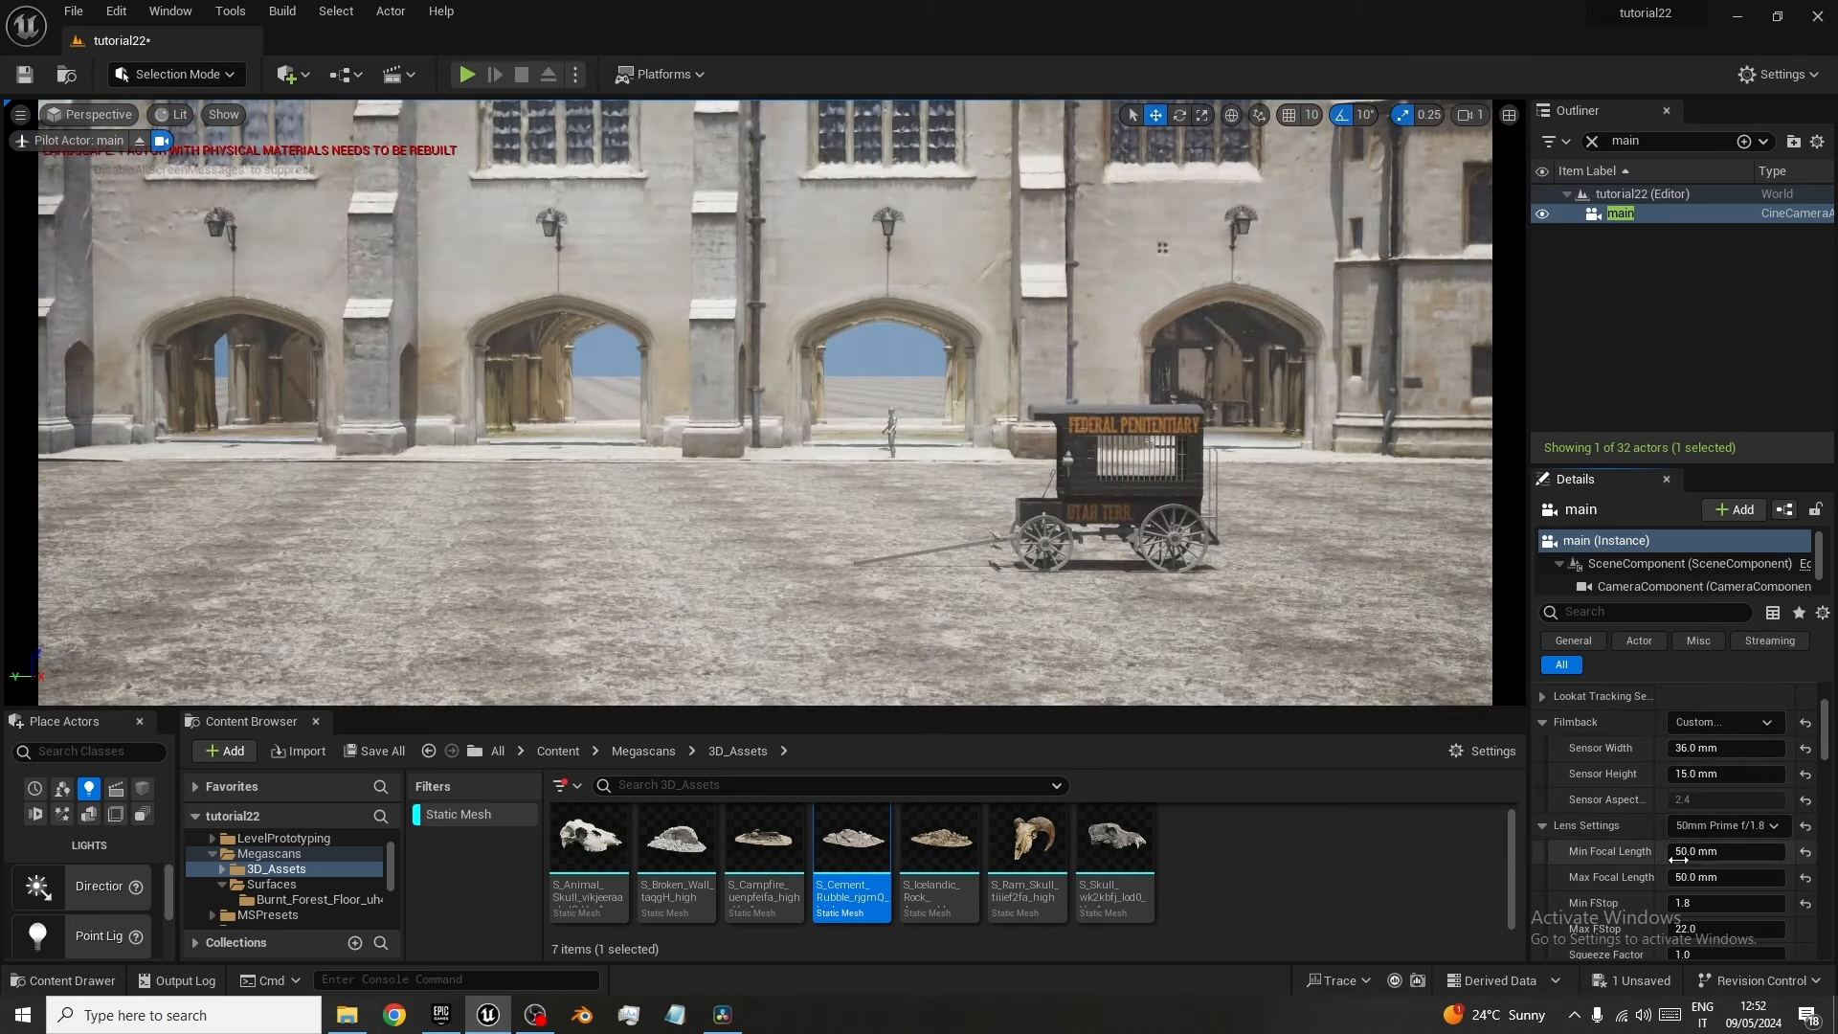
pyautogui.scroll(-1, 1677, 739)
pyautogui.scroll(3, 1677, 739)
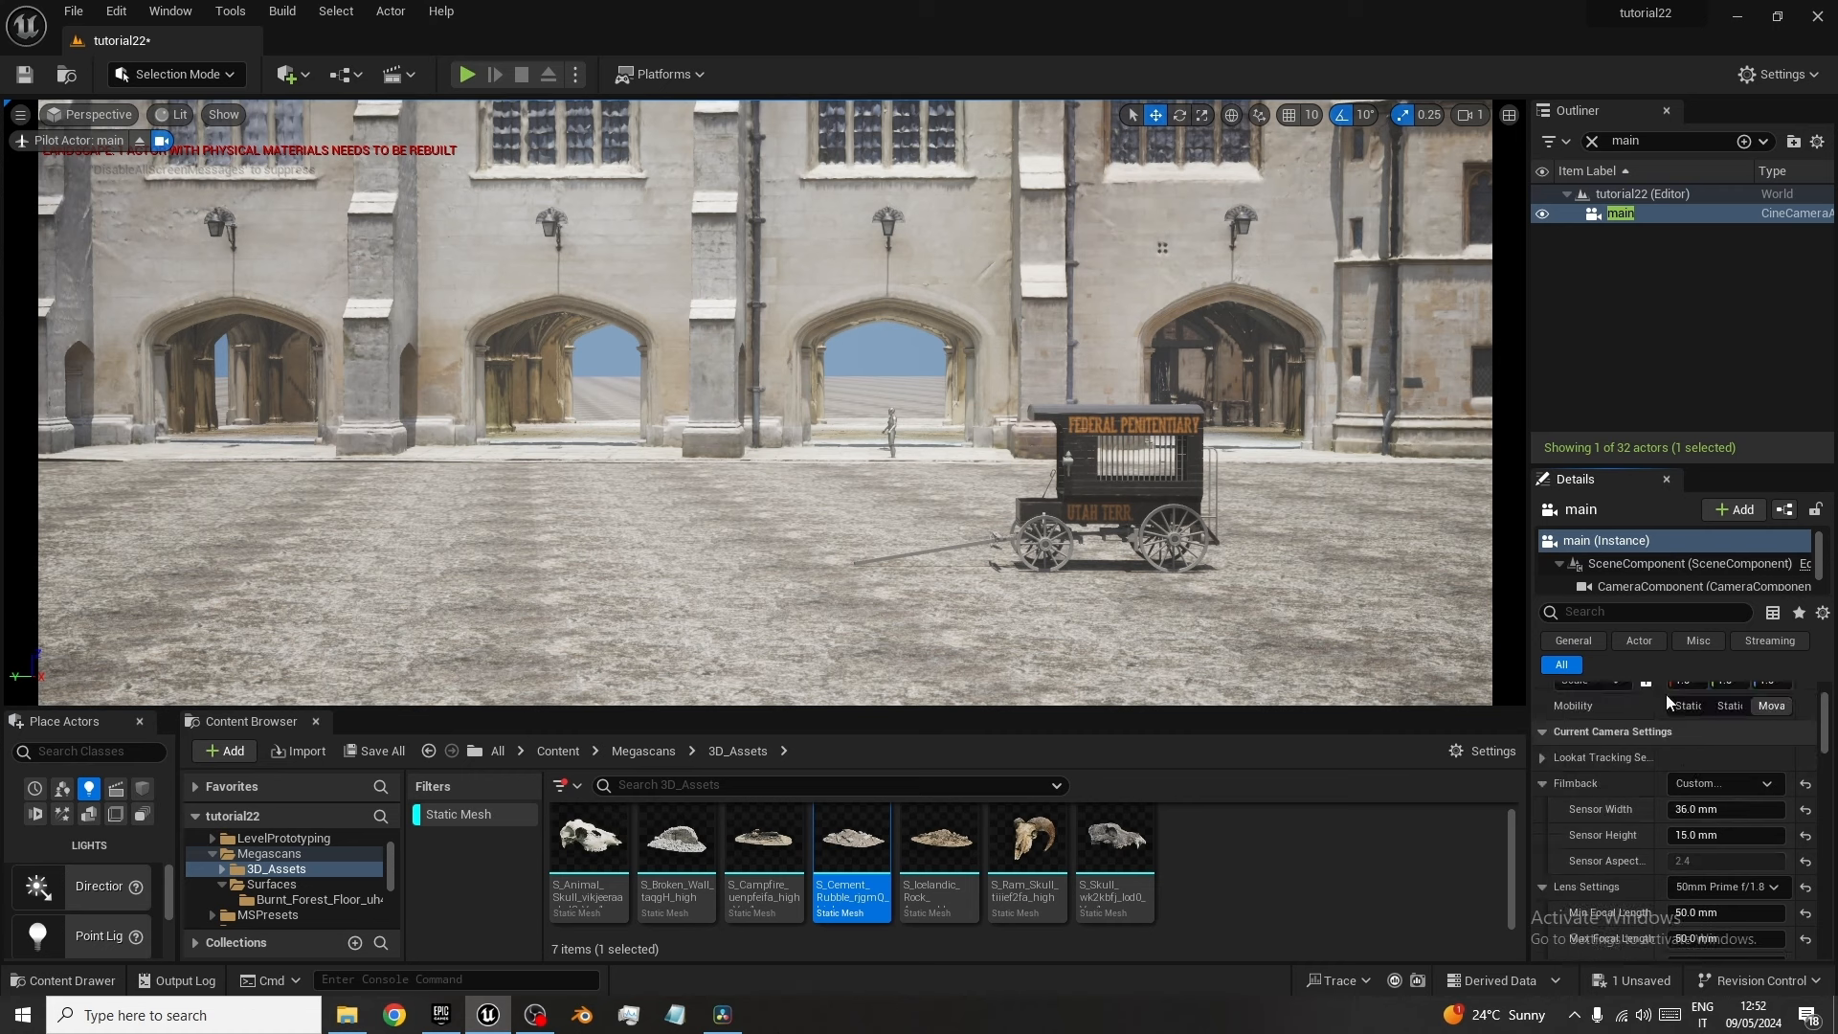
# Find the main camera's exposure settings, enable the Metering Mode override and set it to Manual.
pyautogui.click(1603, 611)
pyautogui.write('exp')
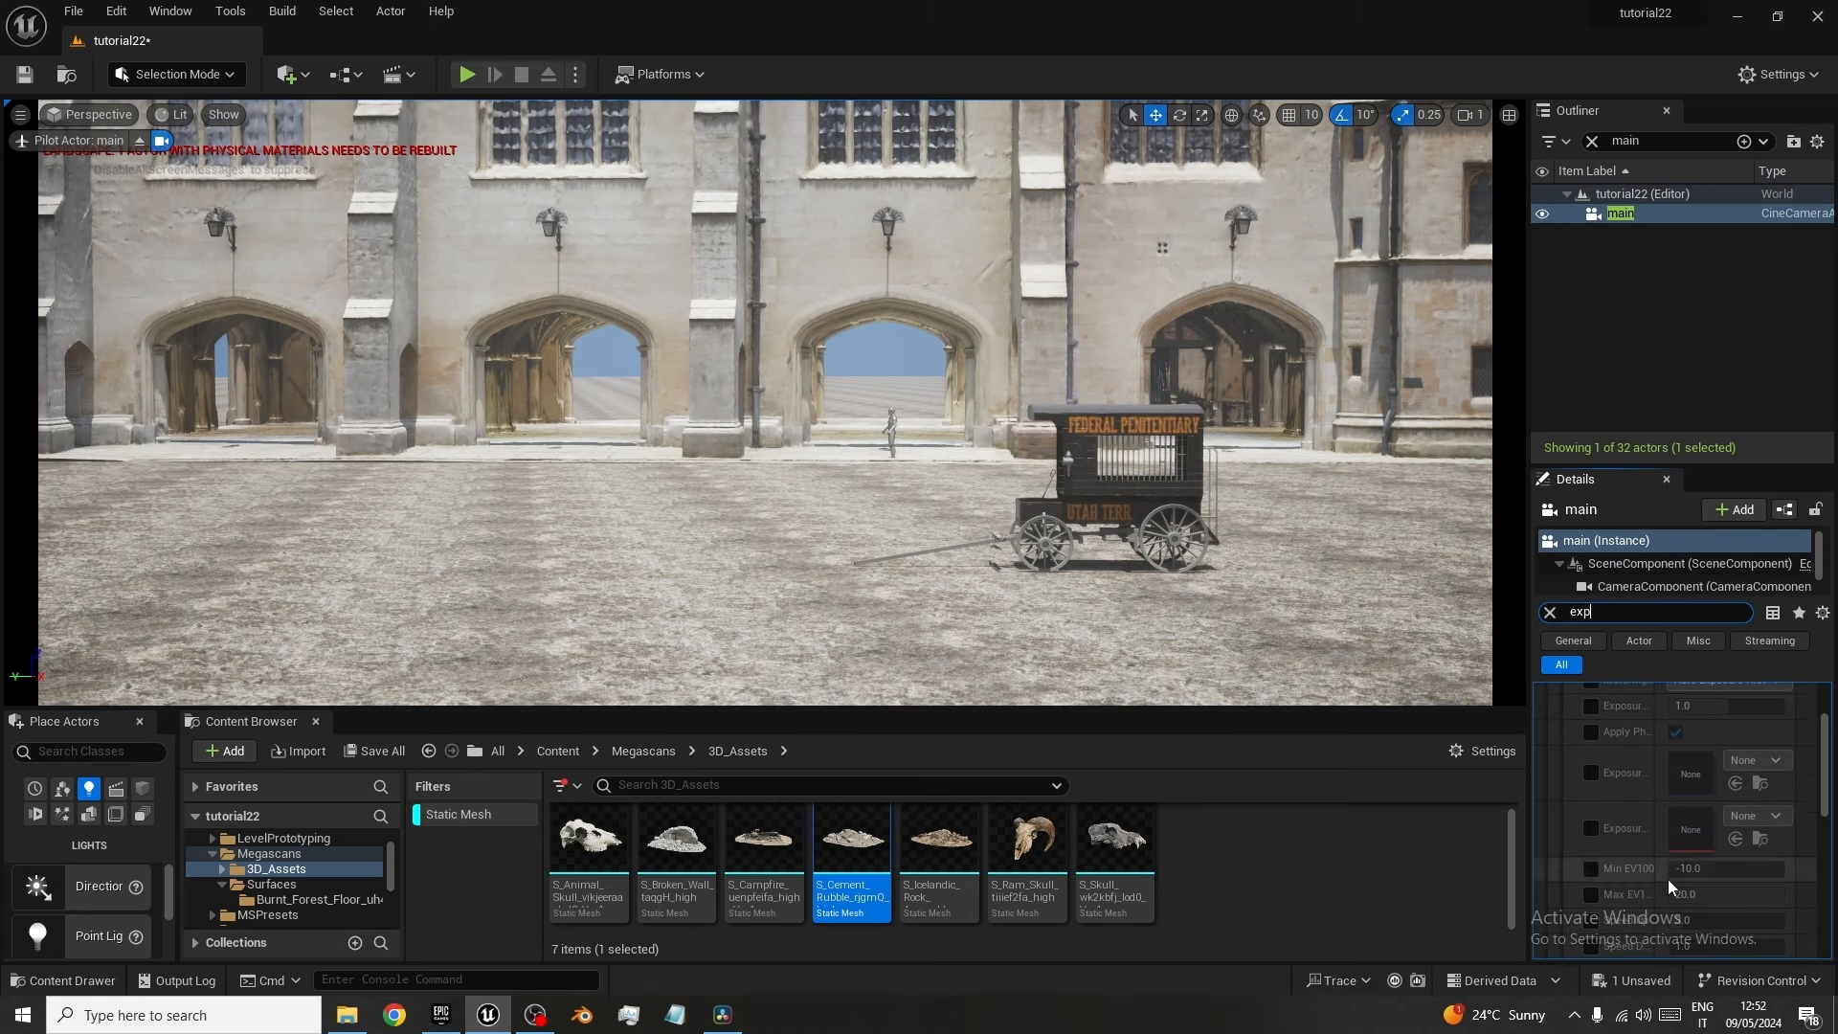
pyautogui.scroll(3, 1620, 815)
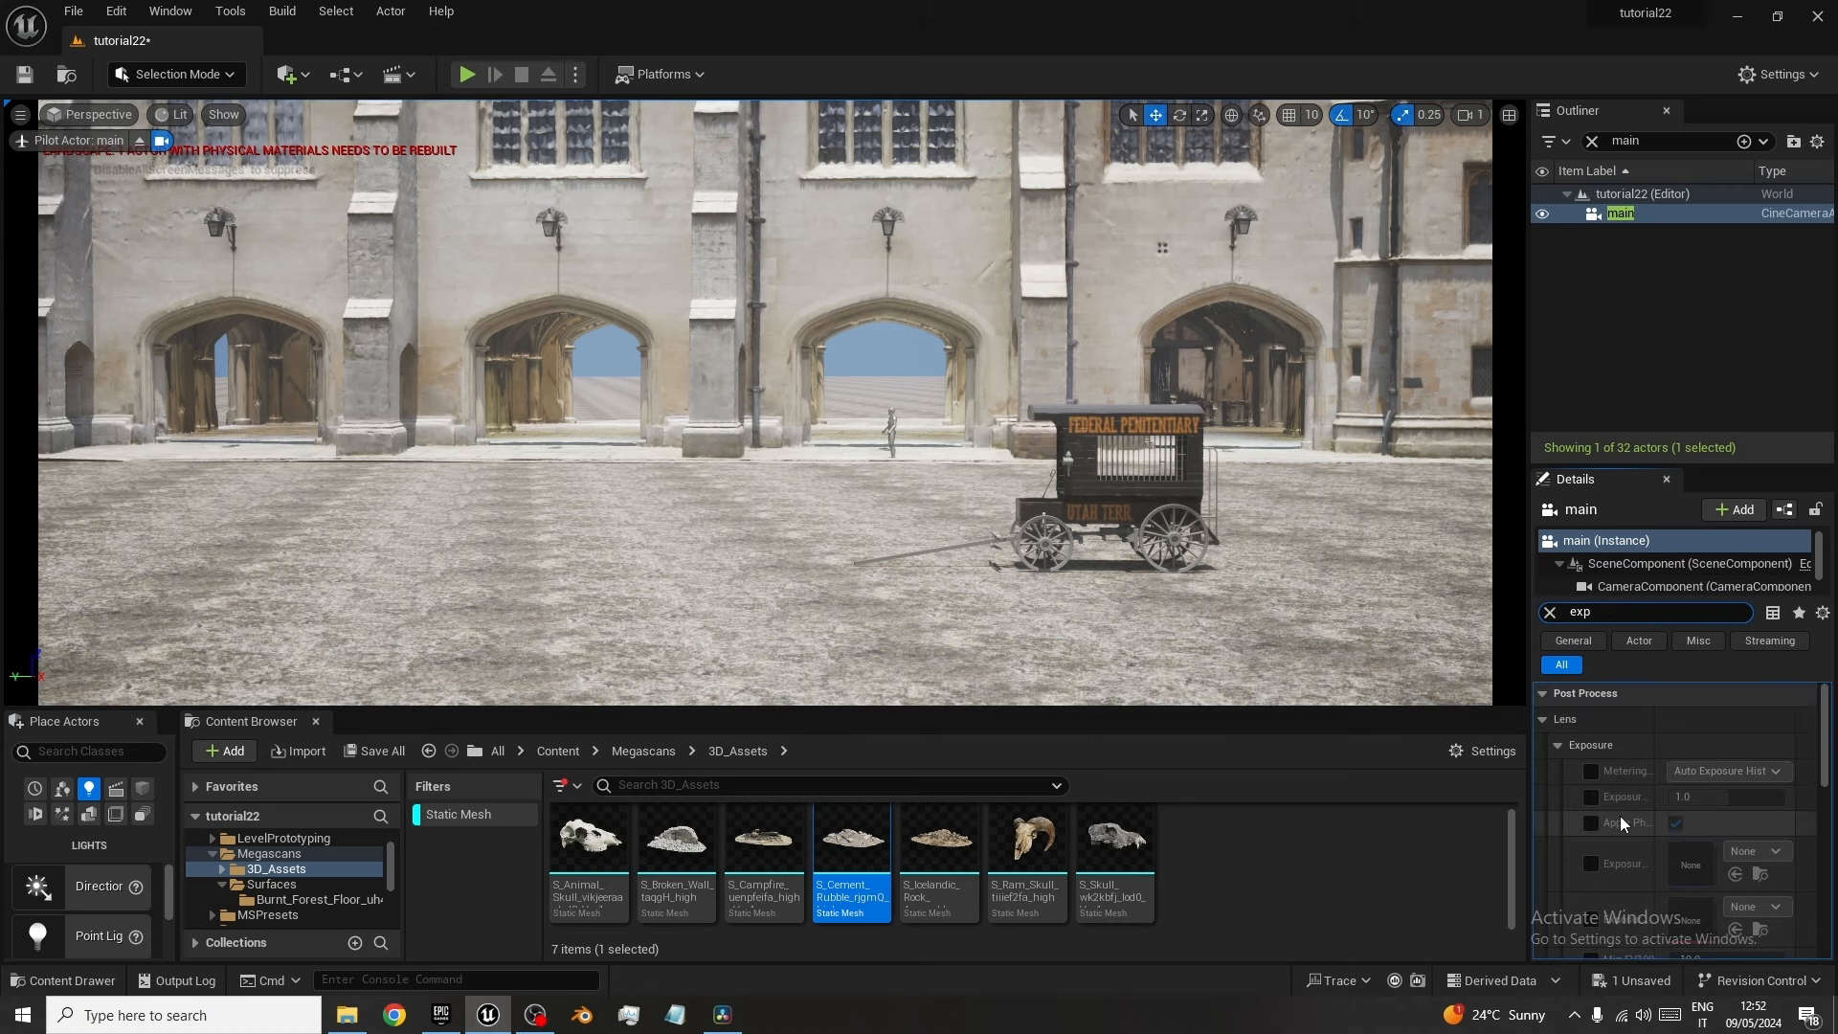
pyautogui.click(1591, 771)
pyautogui.click(1758, 772)
pyautogui.click(1735, 790)
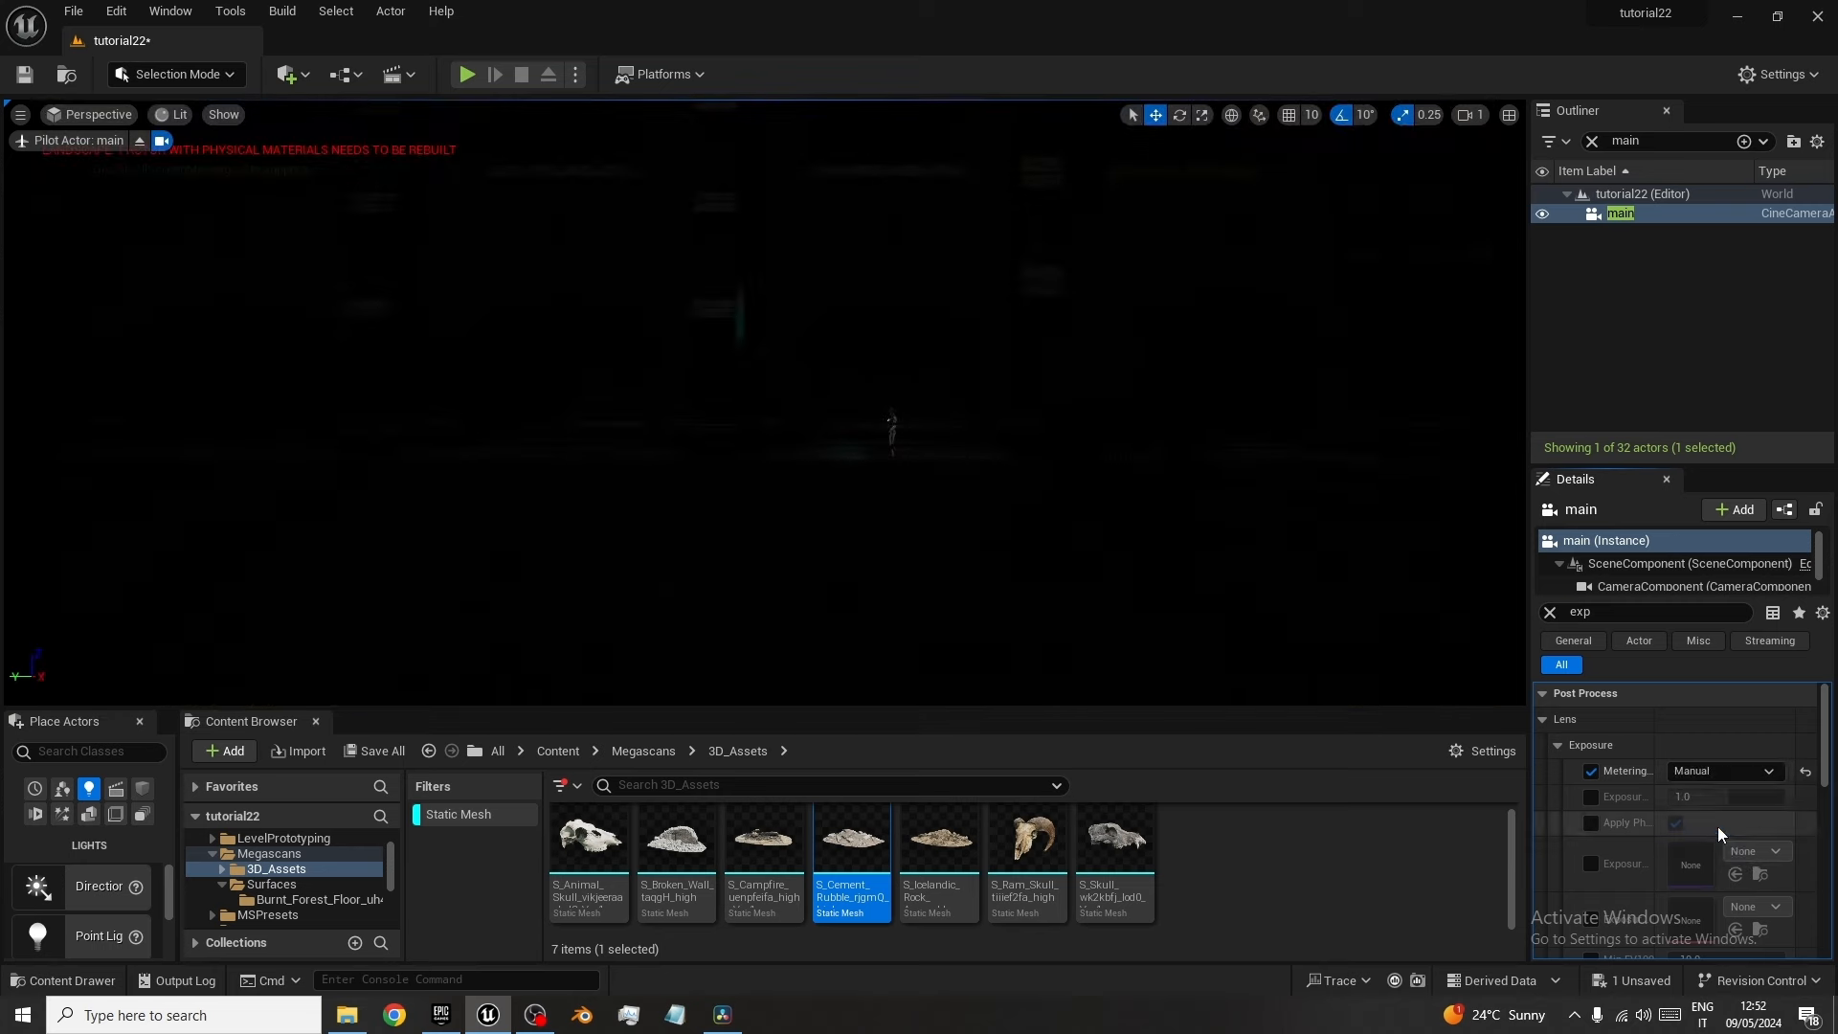
# Enable Exposure Compensation on the main camera and set it to 10.
pyautogui.click(1592, 797)
pyautogui.click(1709, 798)
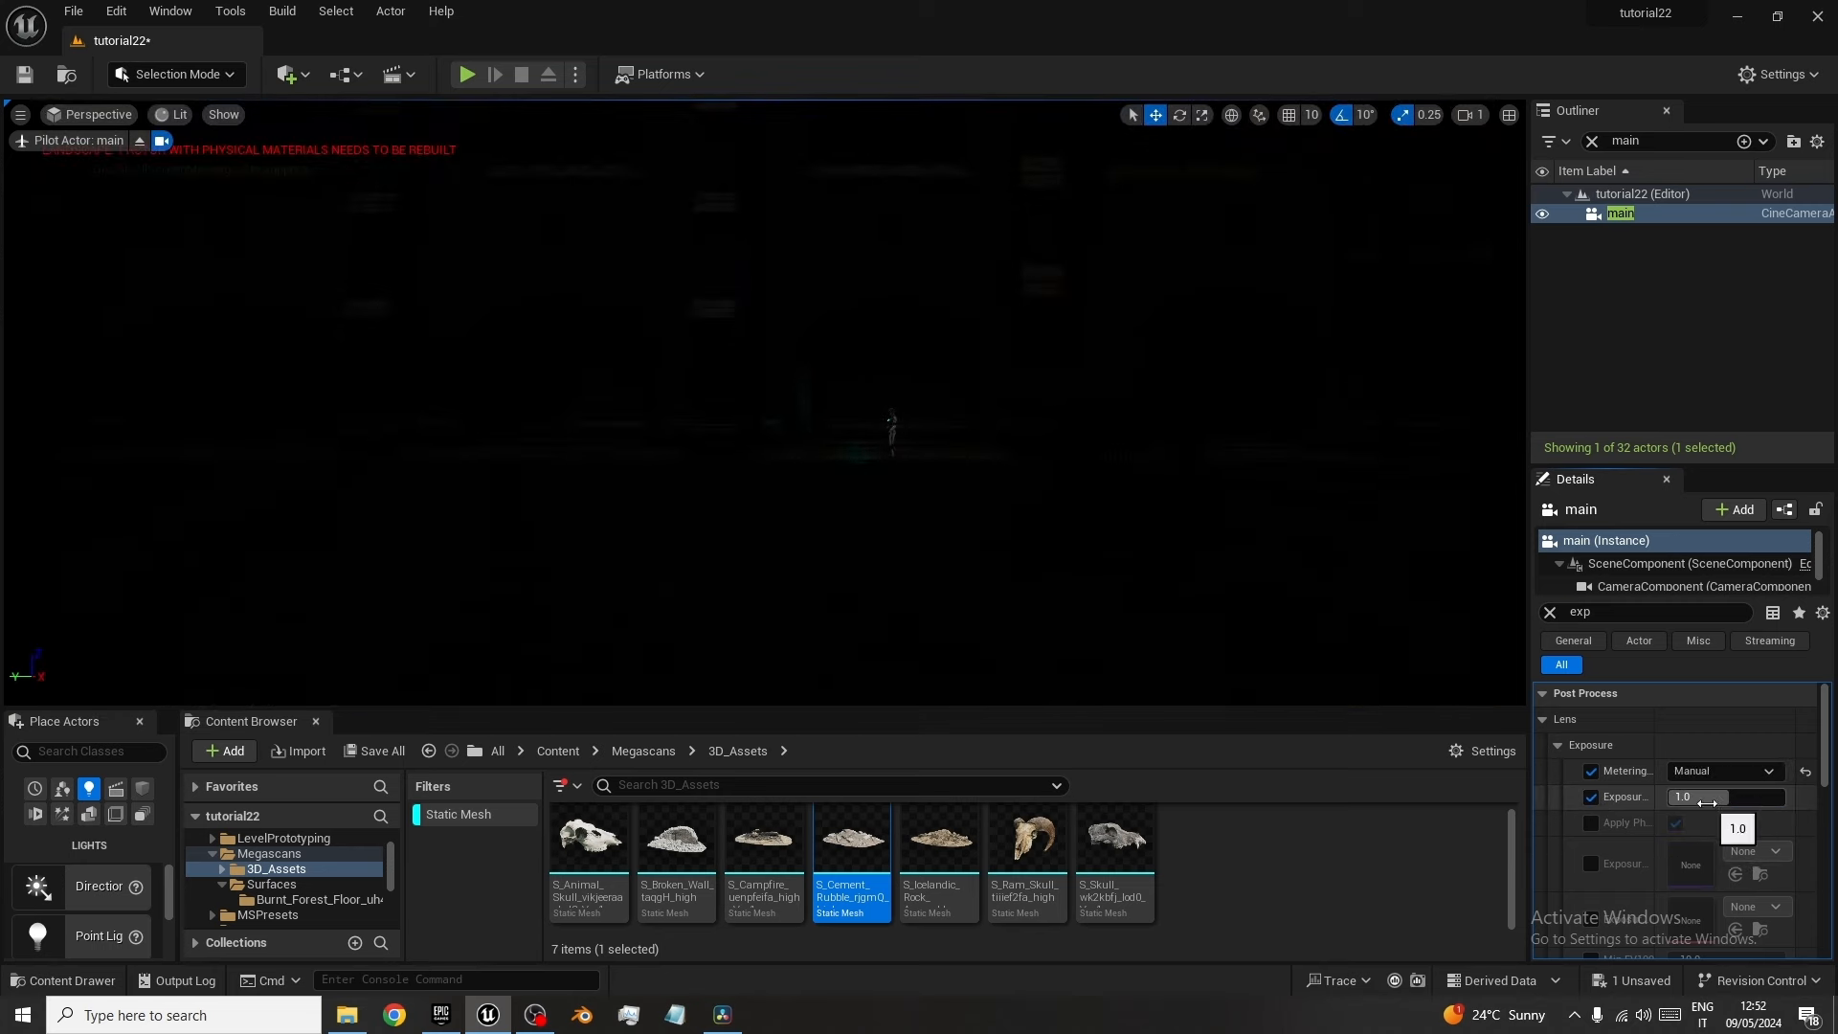
pyautogui.write('10')
pyautogui.press('Return')
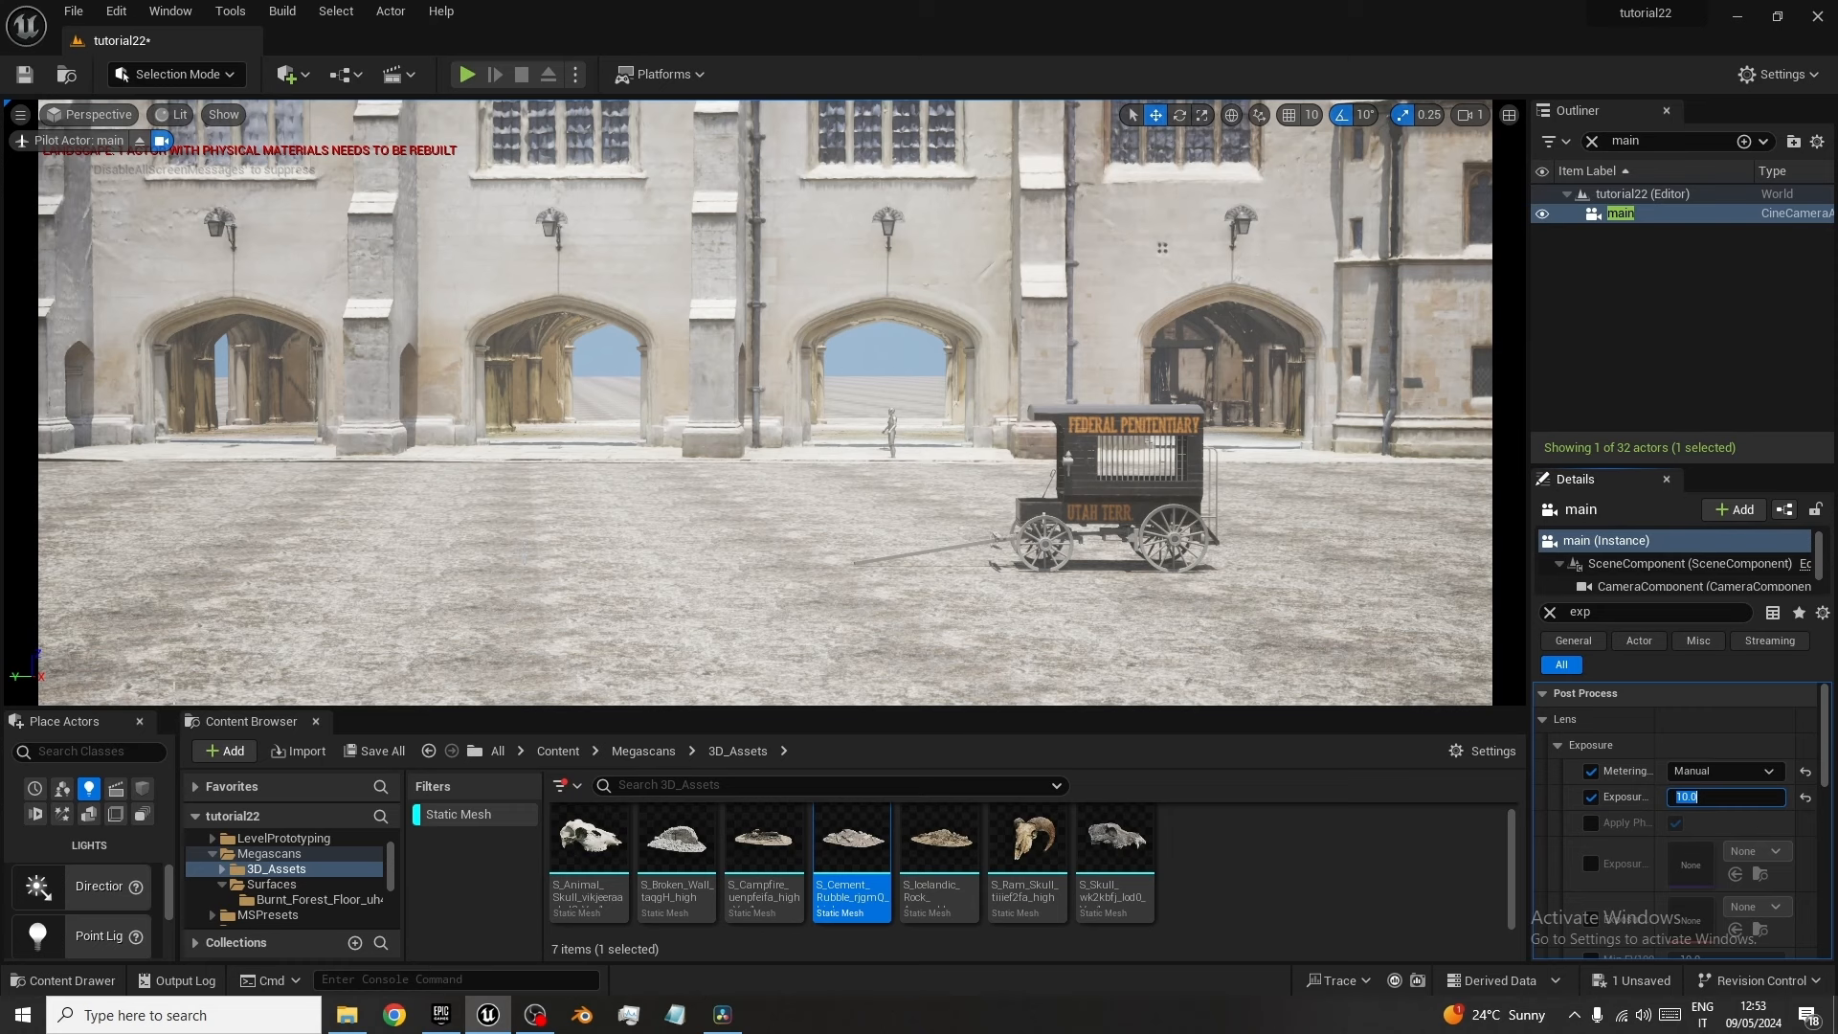
# Place a Post Process Volume in the courtyard and enable its Infinite Extent (Unbound) option.
pyautogui.click(85, 752)
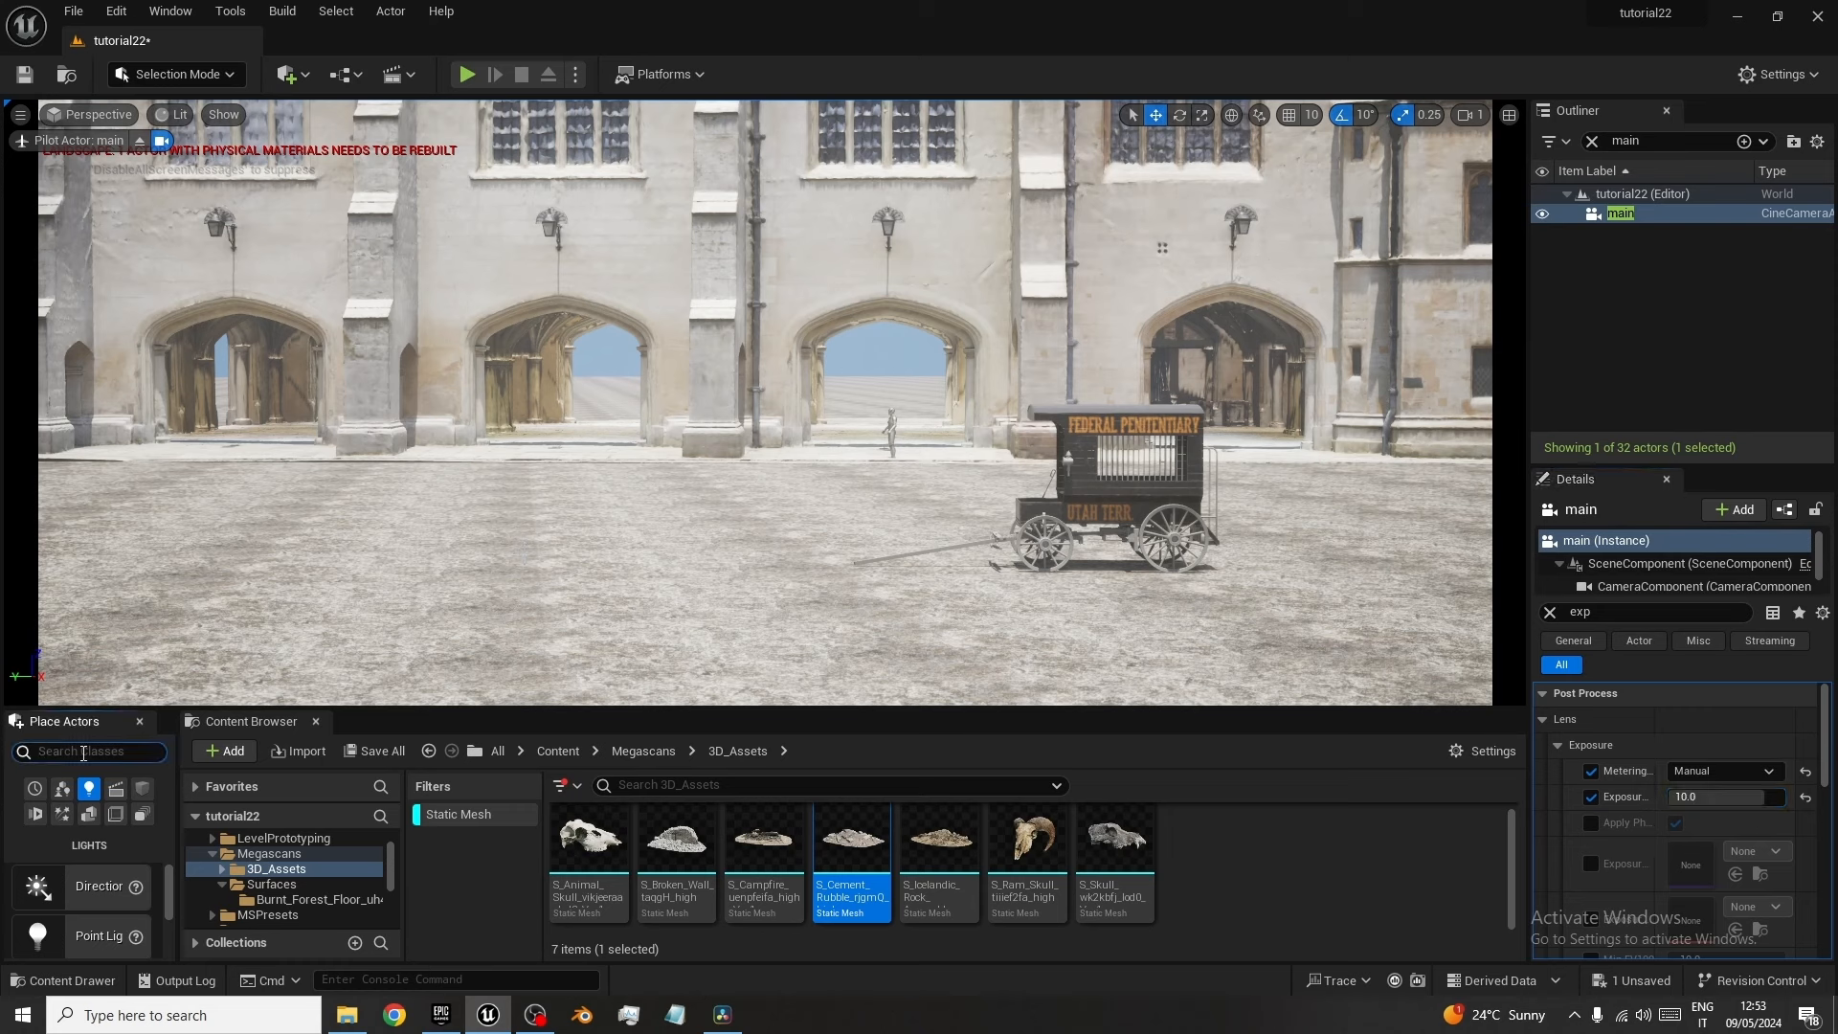
pyautogui.write('post')
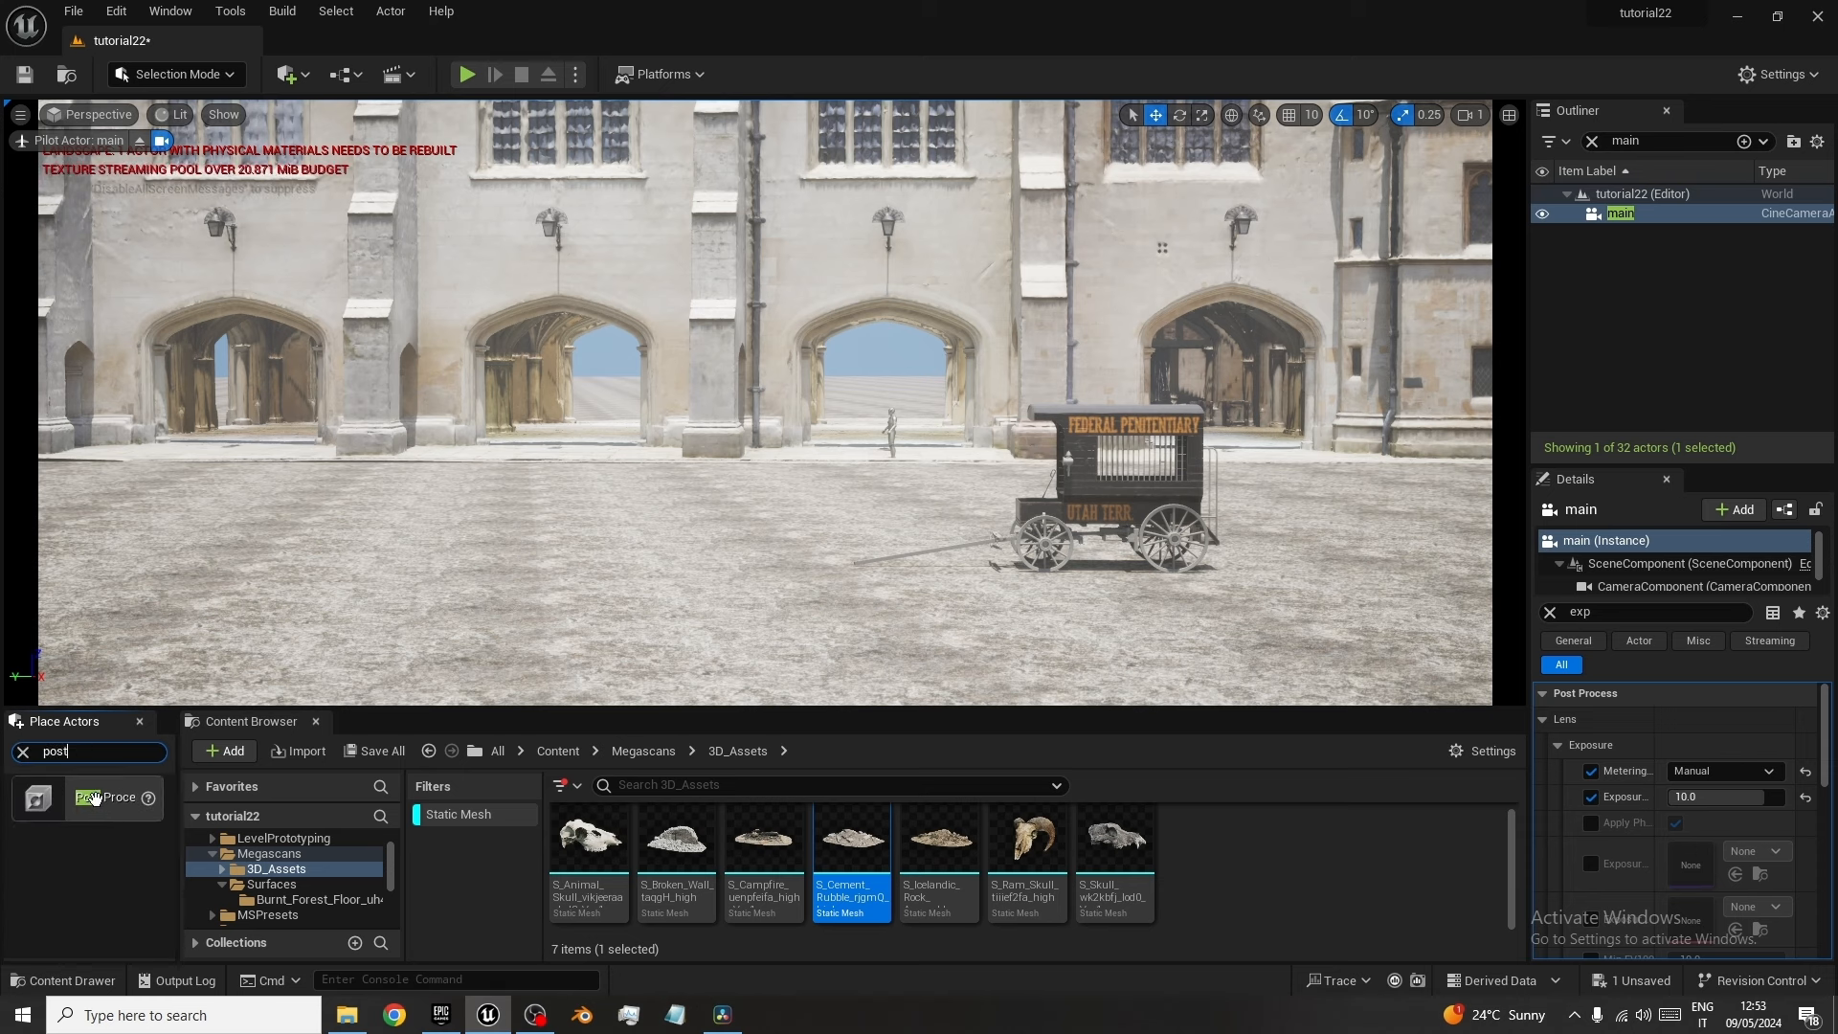
pyautogui.moveTo(94, 798); pyautogui.dragTo(544, 561)
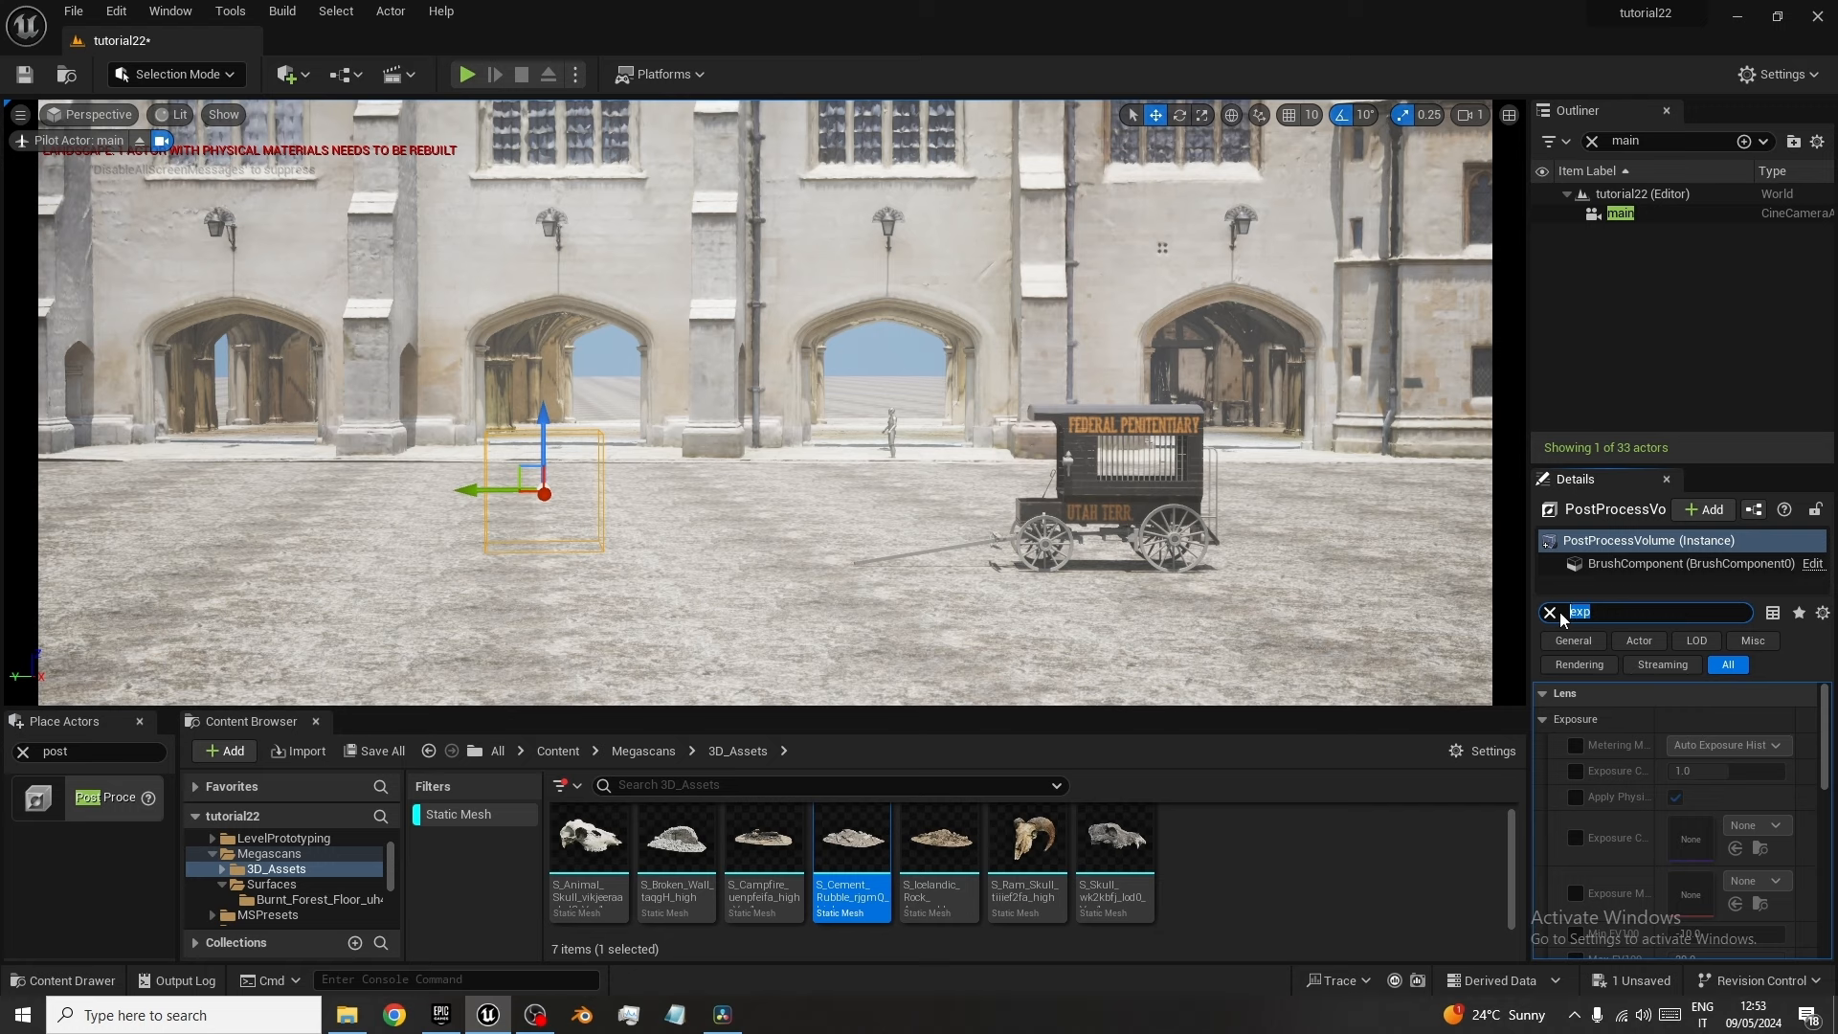
pyautogui.write('un')
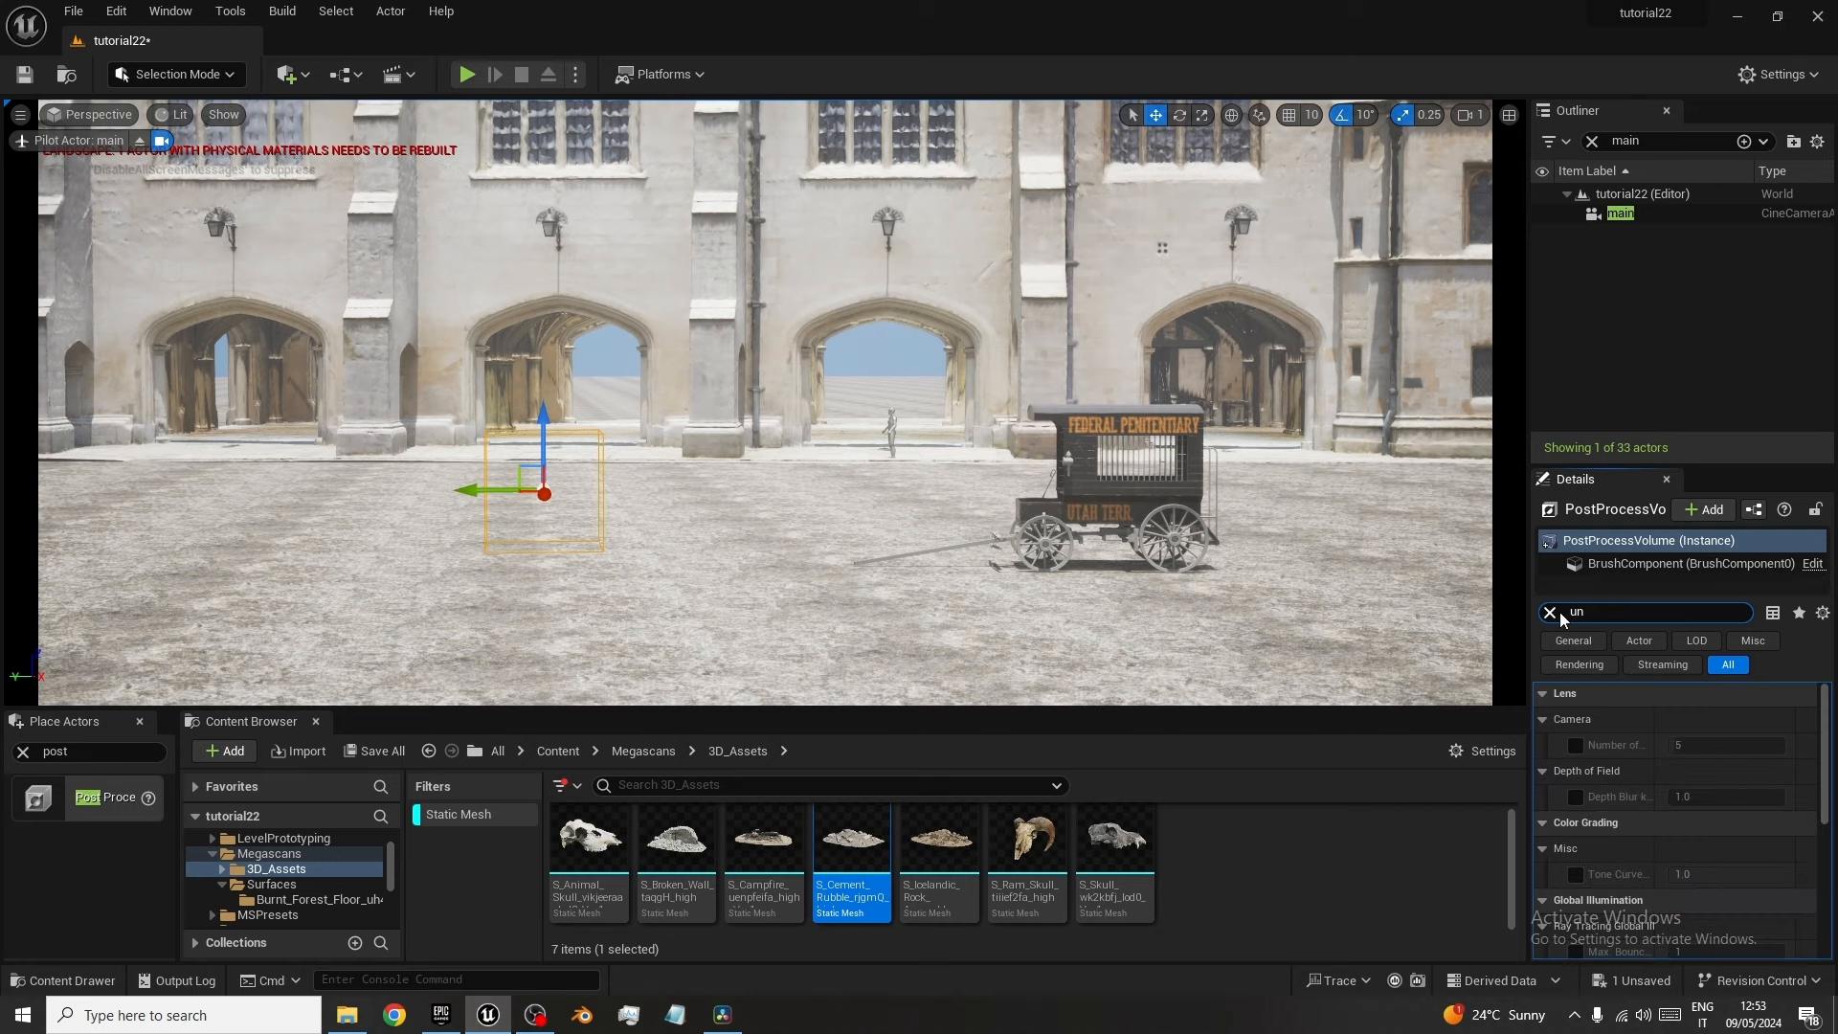
pyautogui.write('bou')
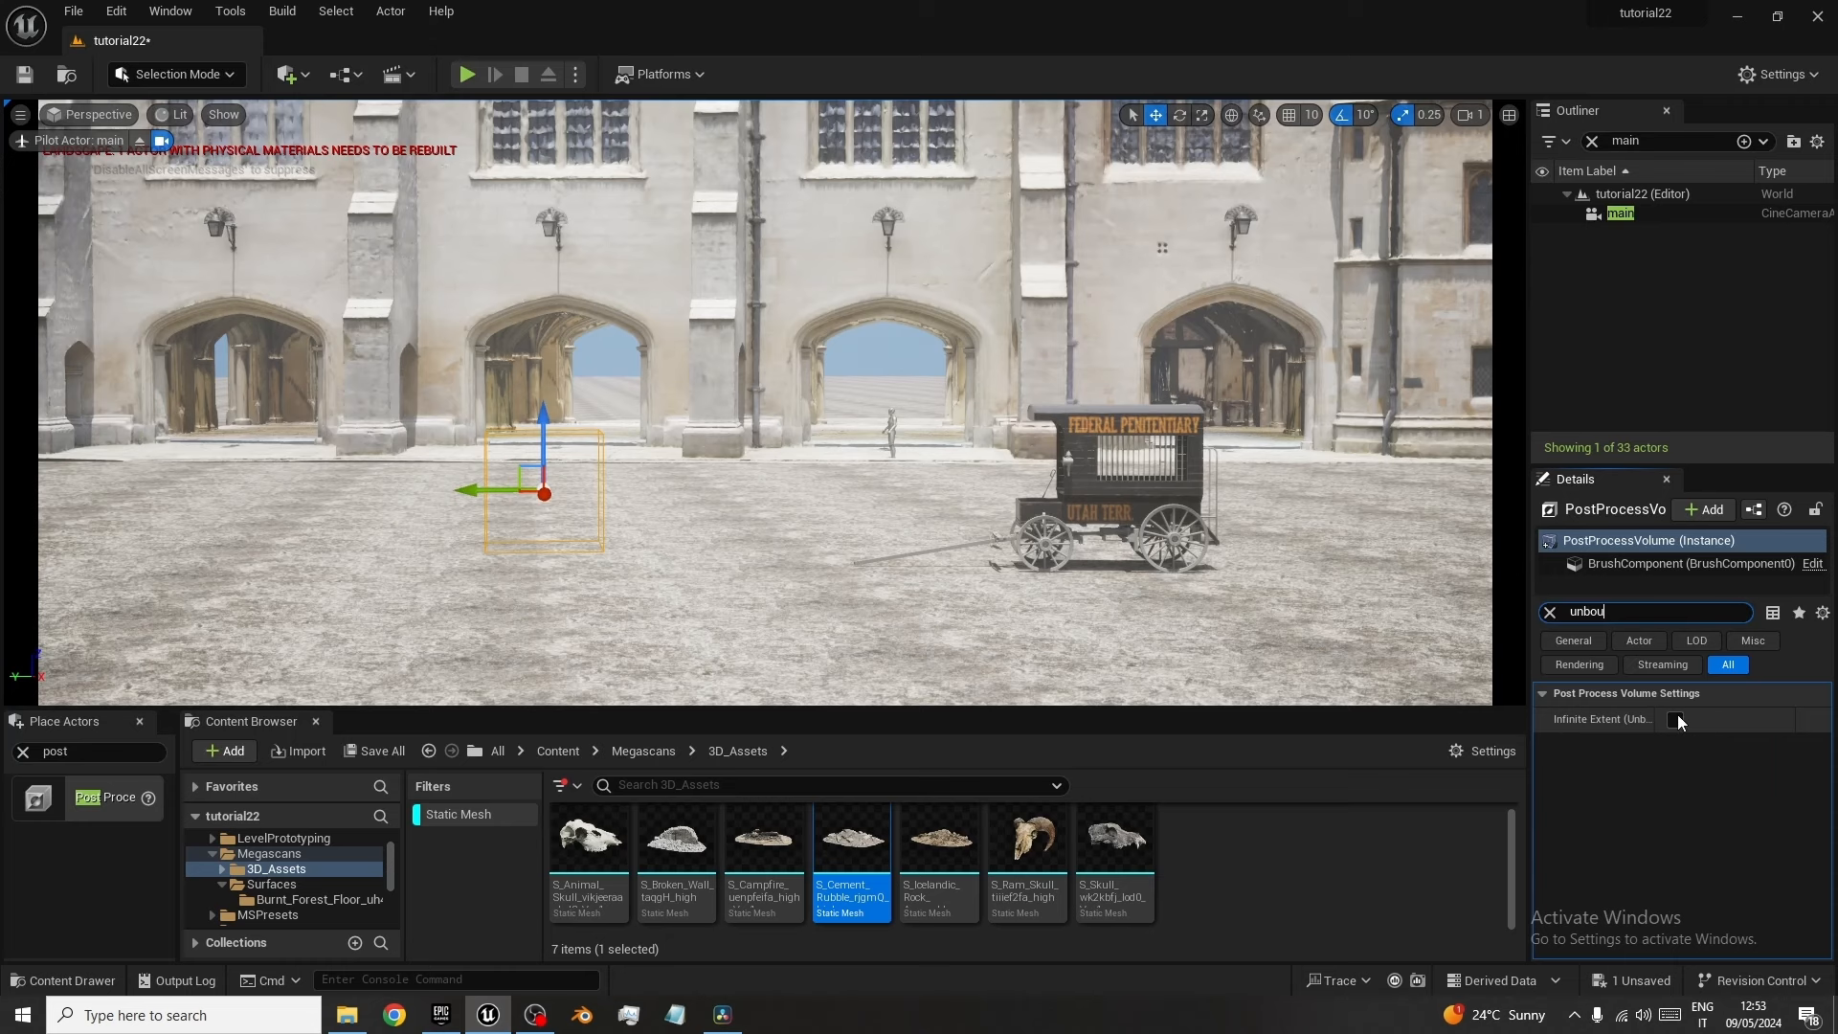
pyautogui.click(1677, 720)
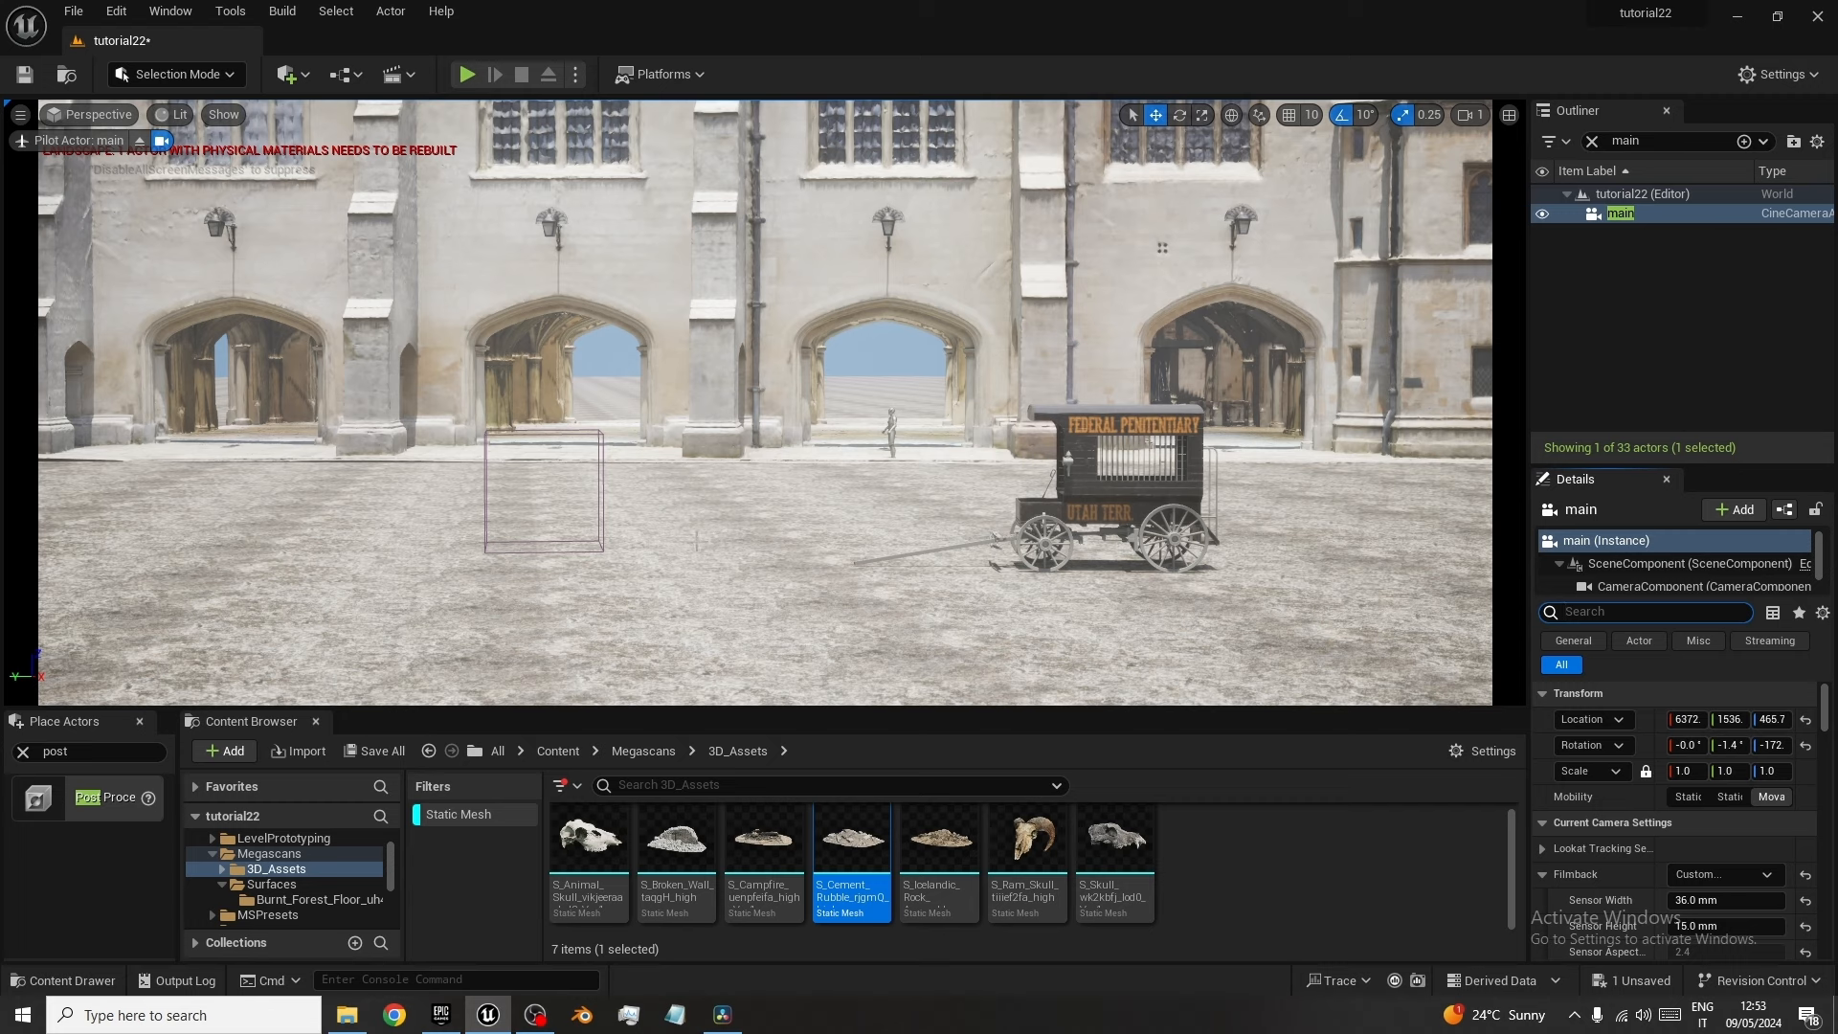
# Place a point light at the leftmost wall lantern of the building and shift it in depth to sit at the lamp.
pyautogui.click(812, 533)
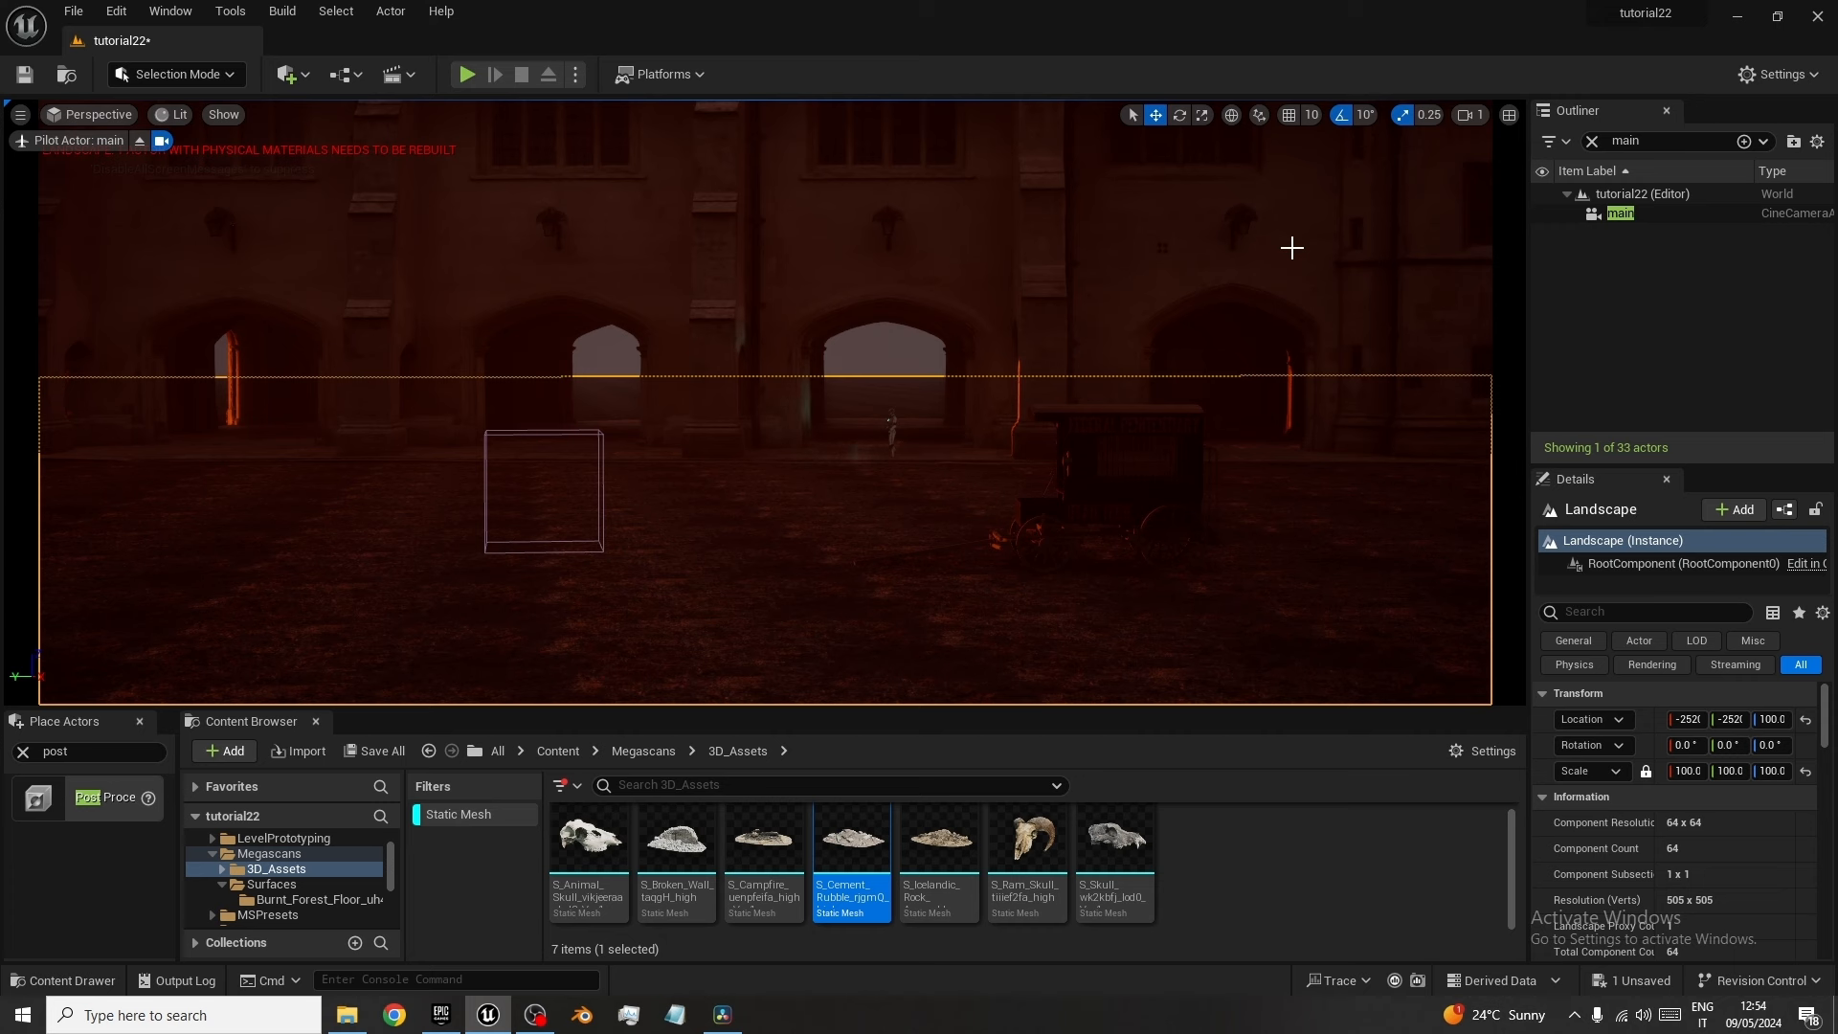
pyautogui.click(23, 751)
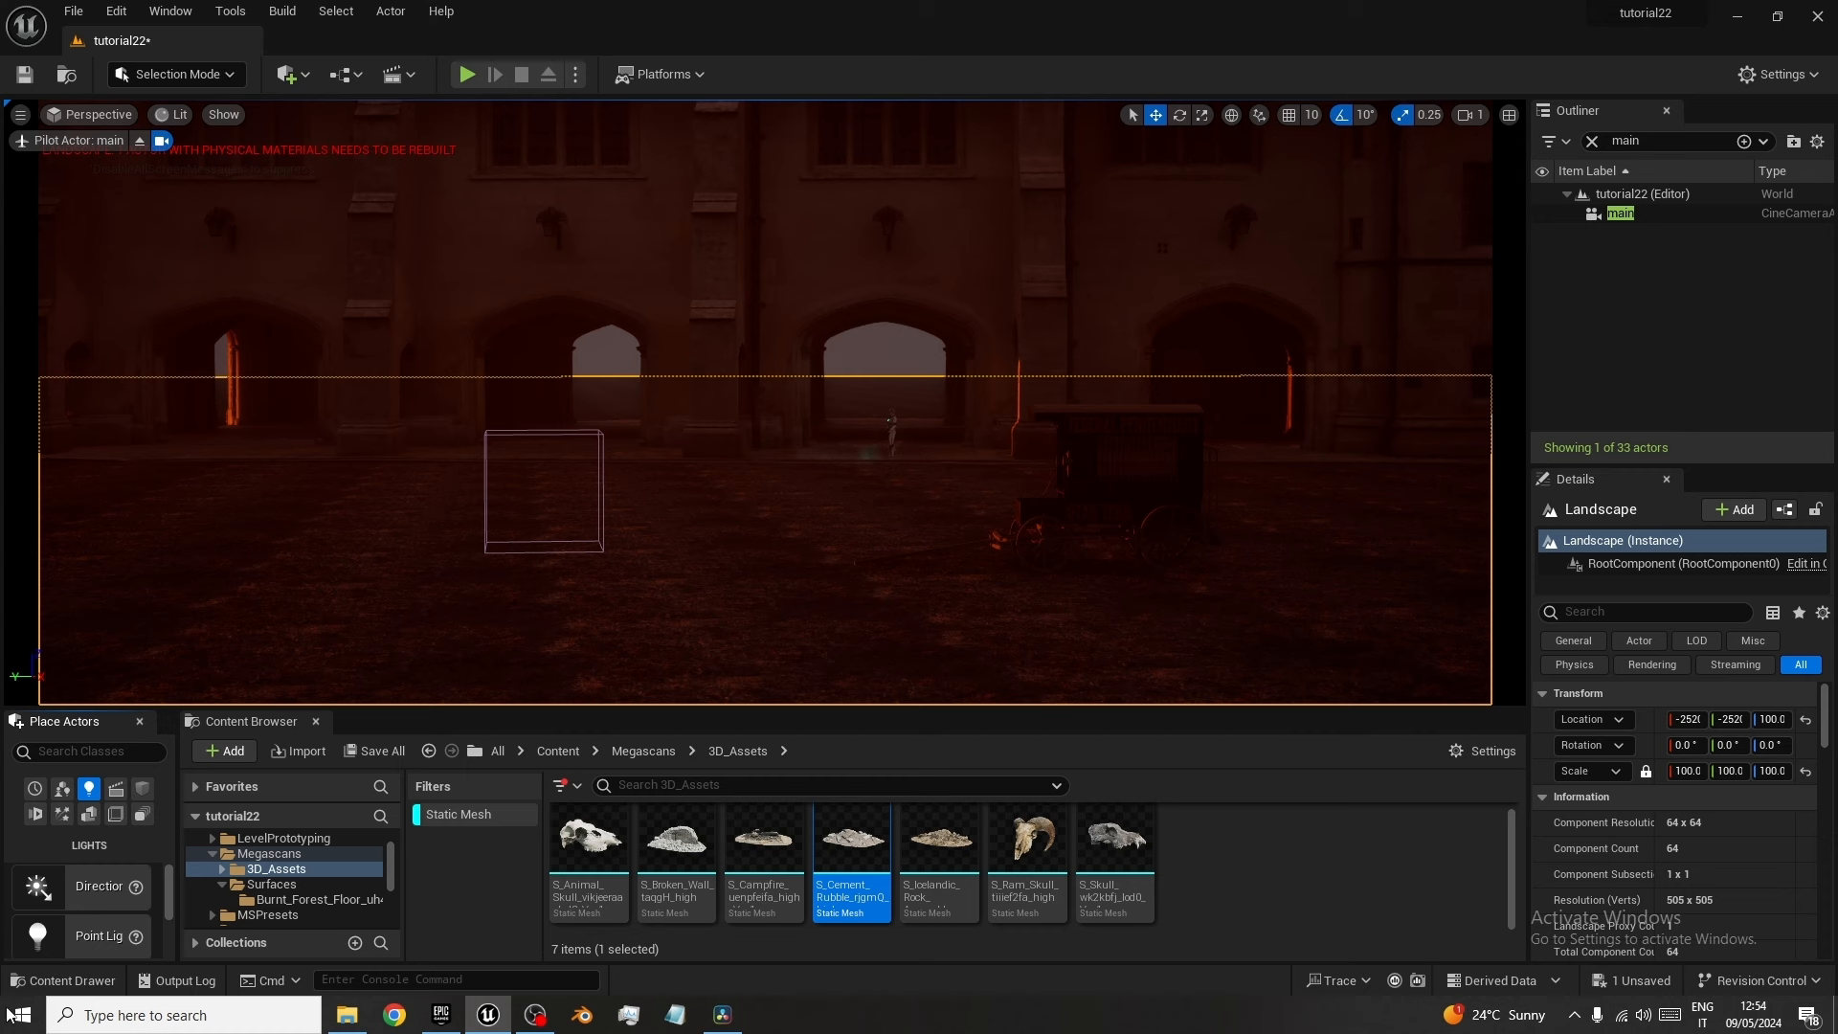
pyautogui.moveTo(39, 935); pyautogui.dragTo(211, 224)
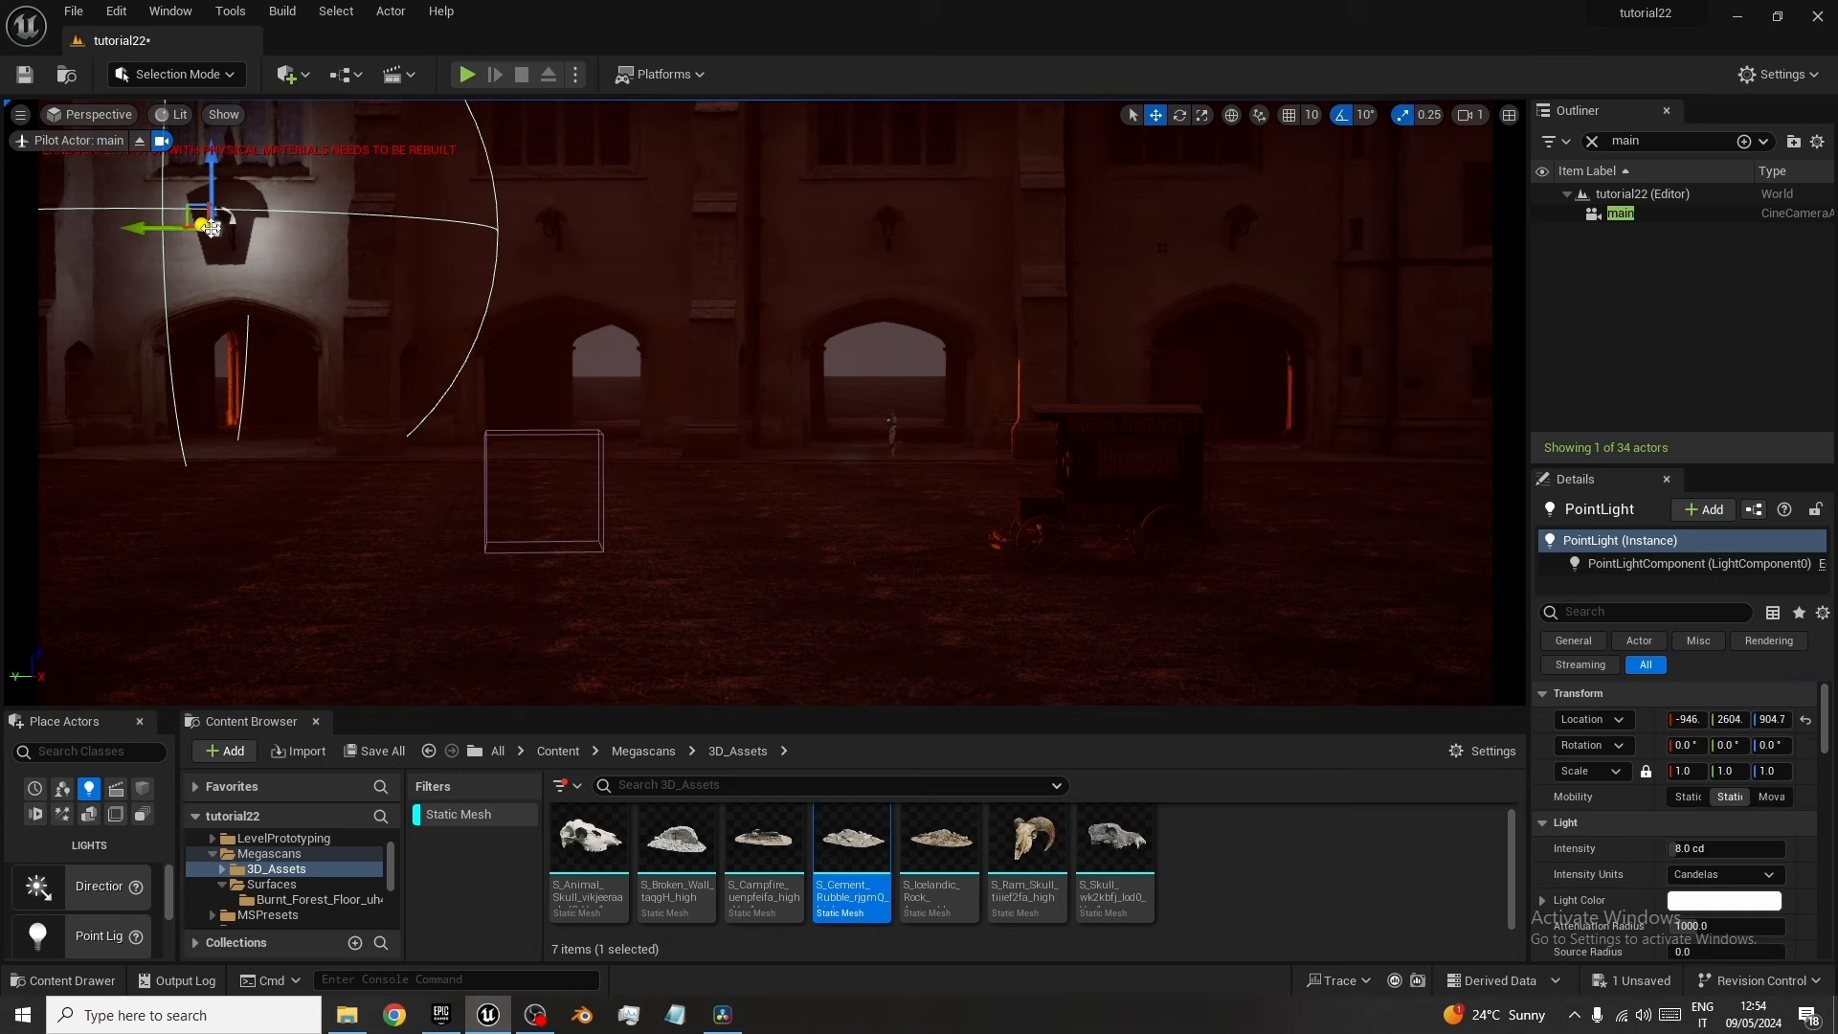
pyautogui.press('f')
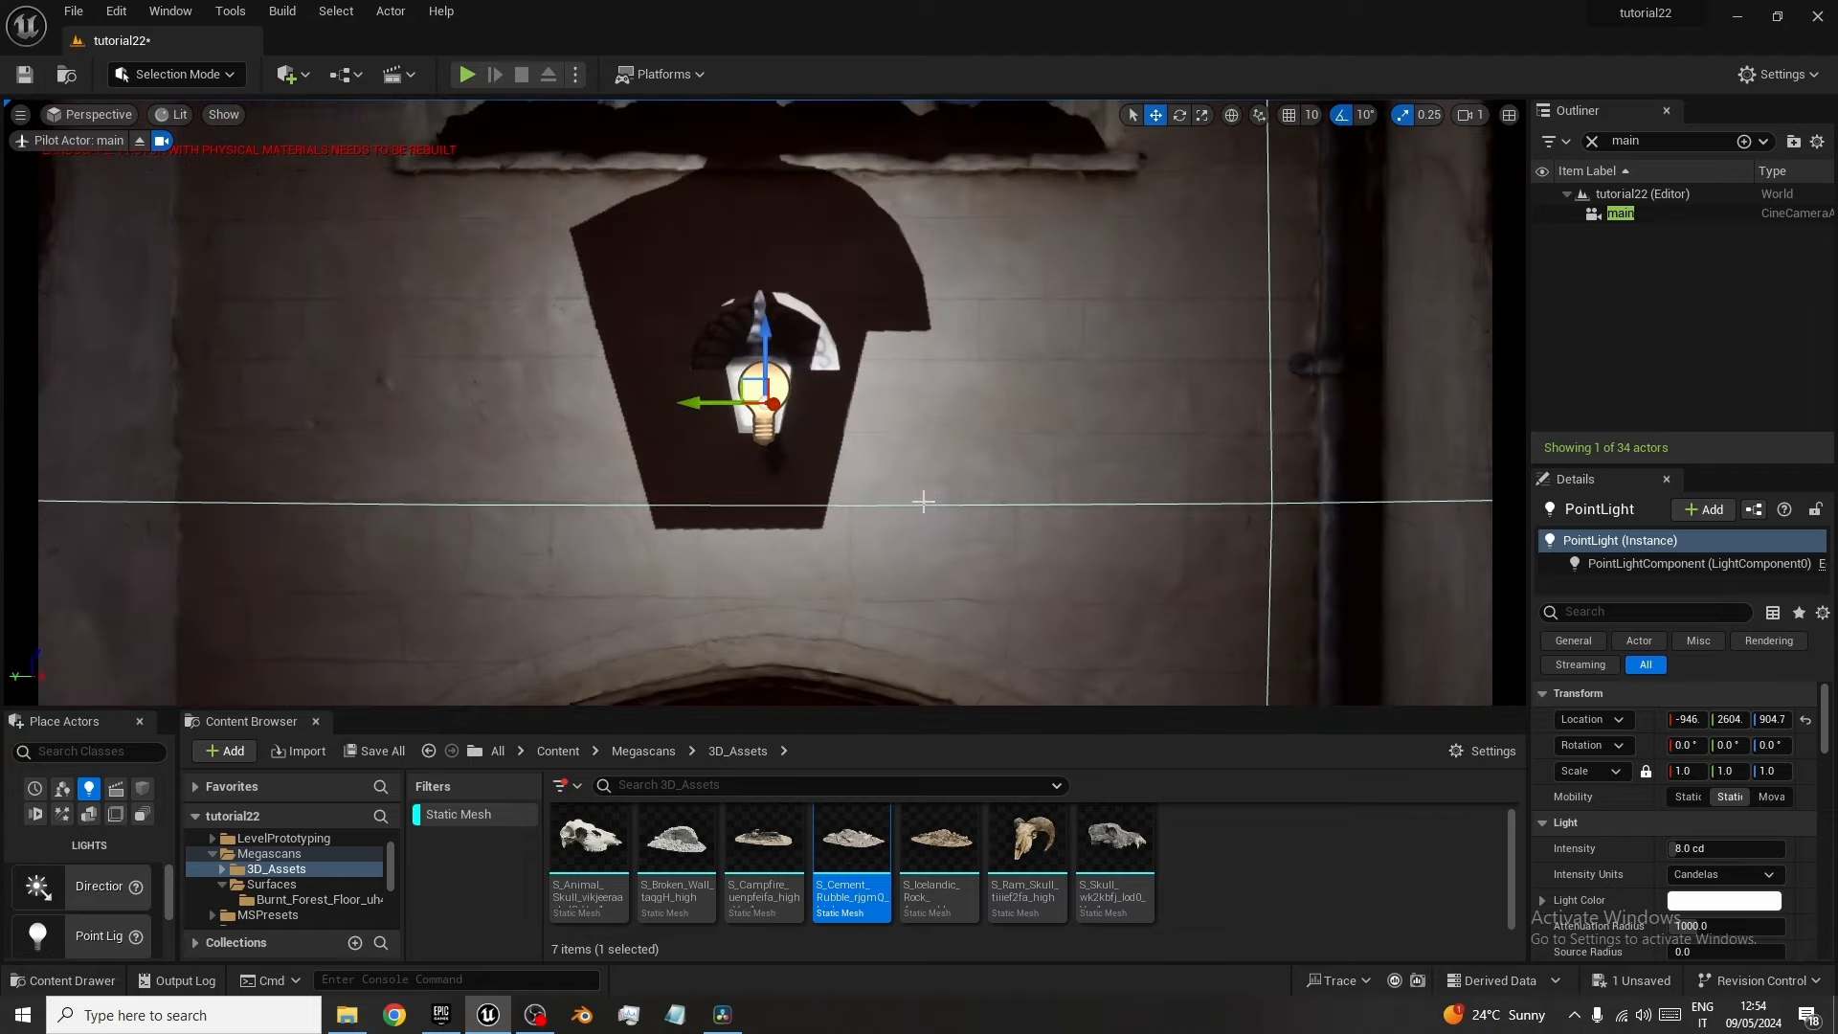
pyautogui.keyDown('alt'); pyautogui.moveTo(900, 467); pyautogui.dragTo(783, 415); pyautogui.keyUp('alt')
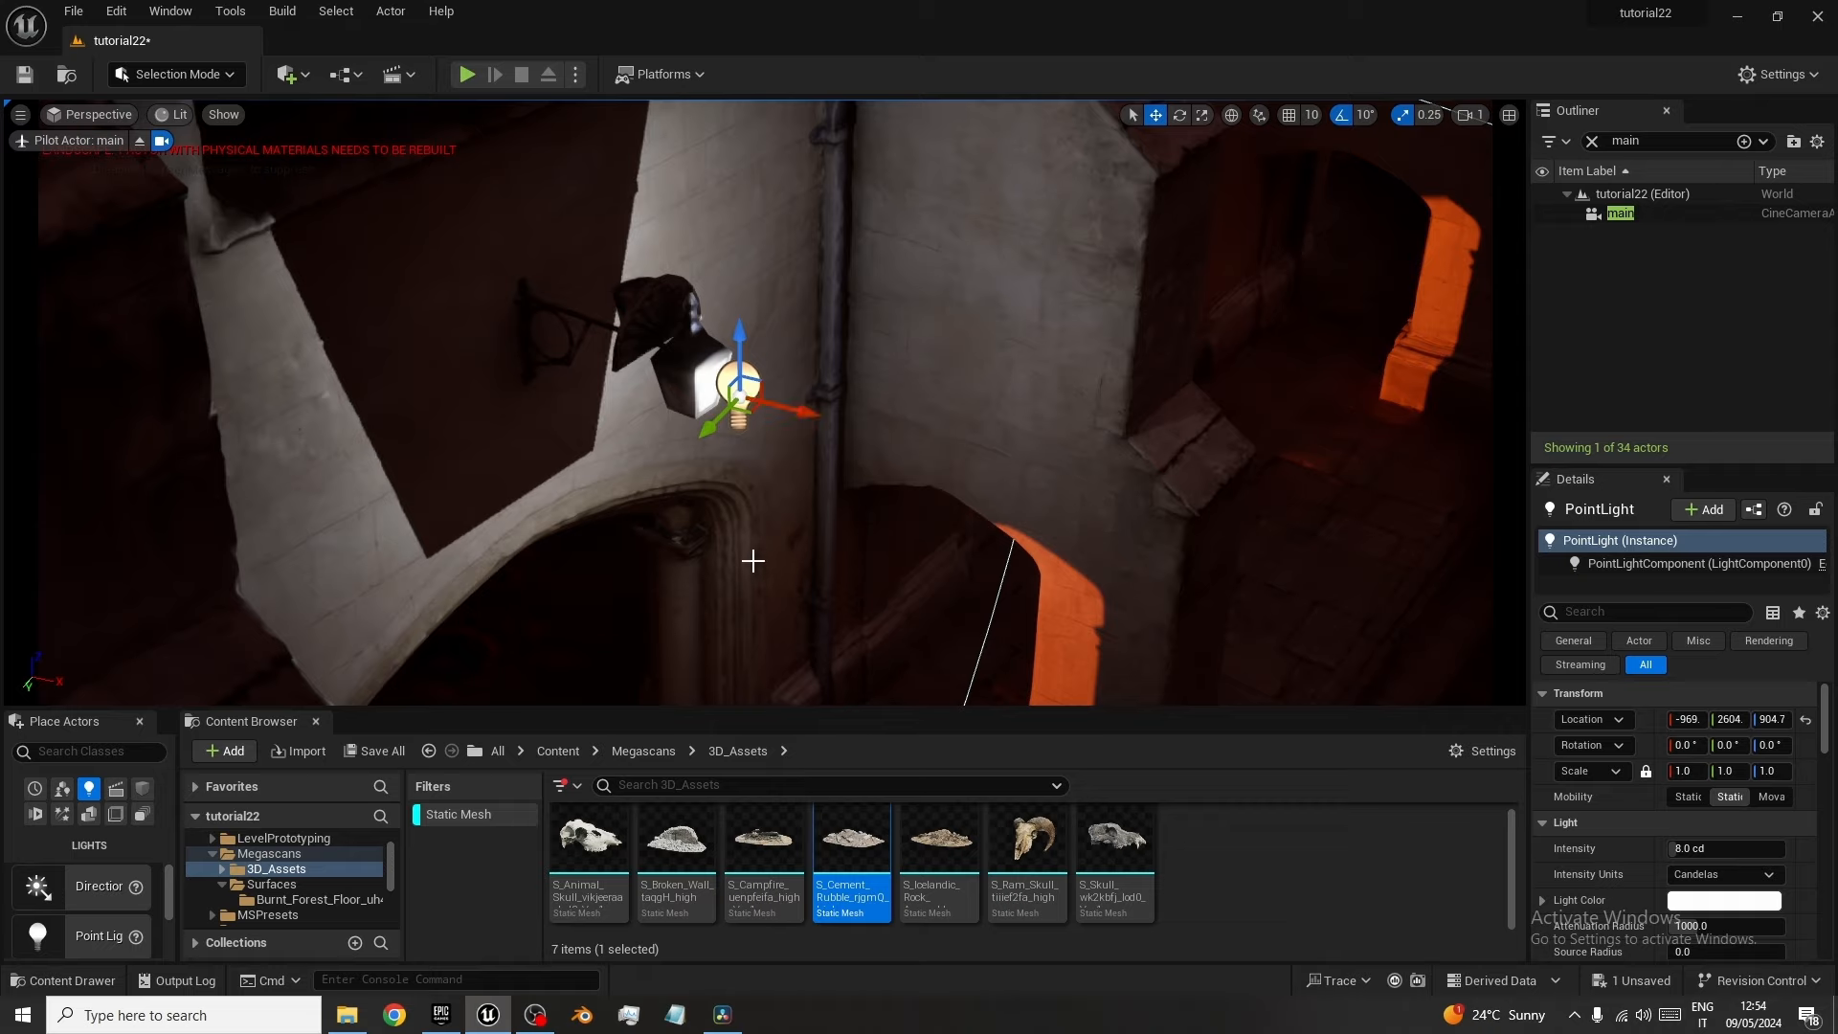
pyautogui.keyDown('alt'); pyautogui.moveTo(753, 561); pyautogui.dragTo(698, 548); pyautogui.keyUp('alt')
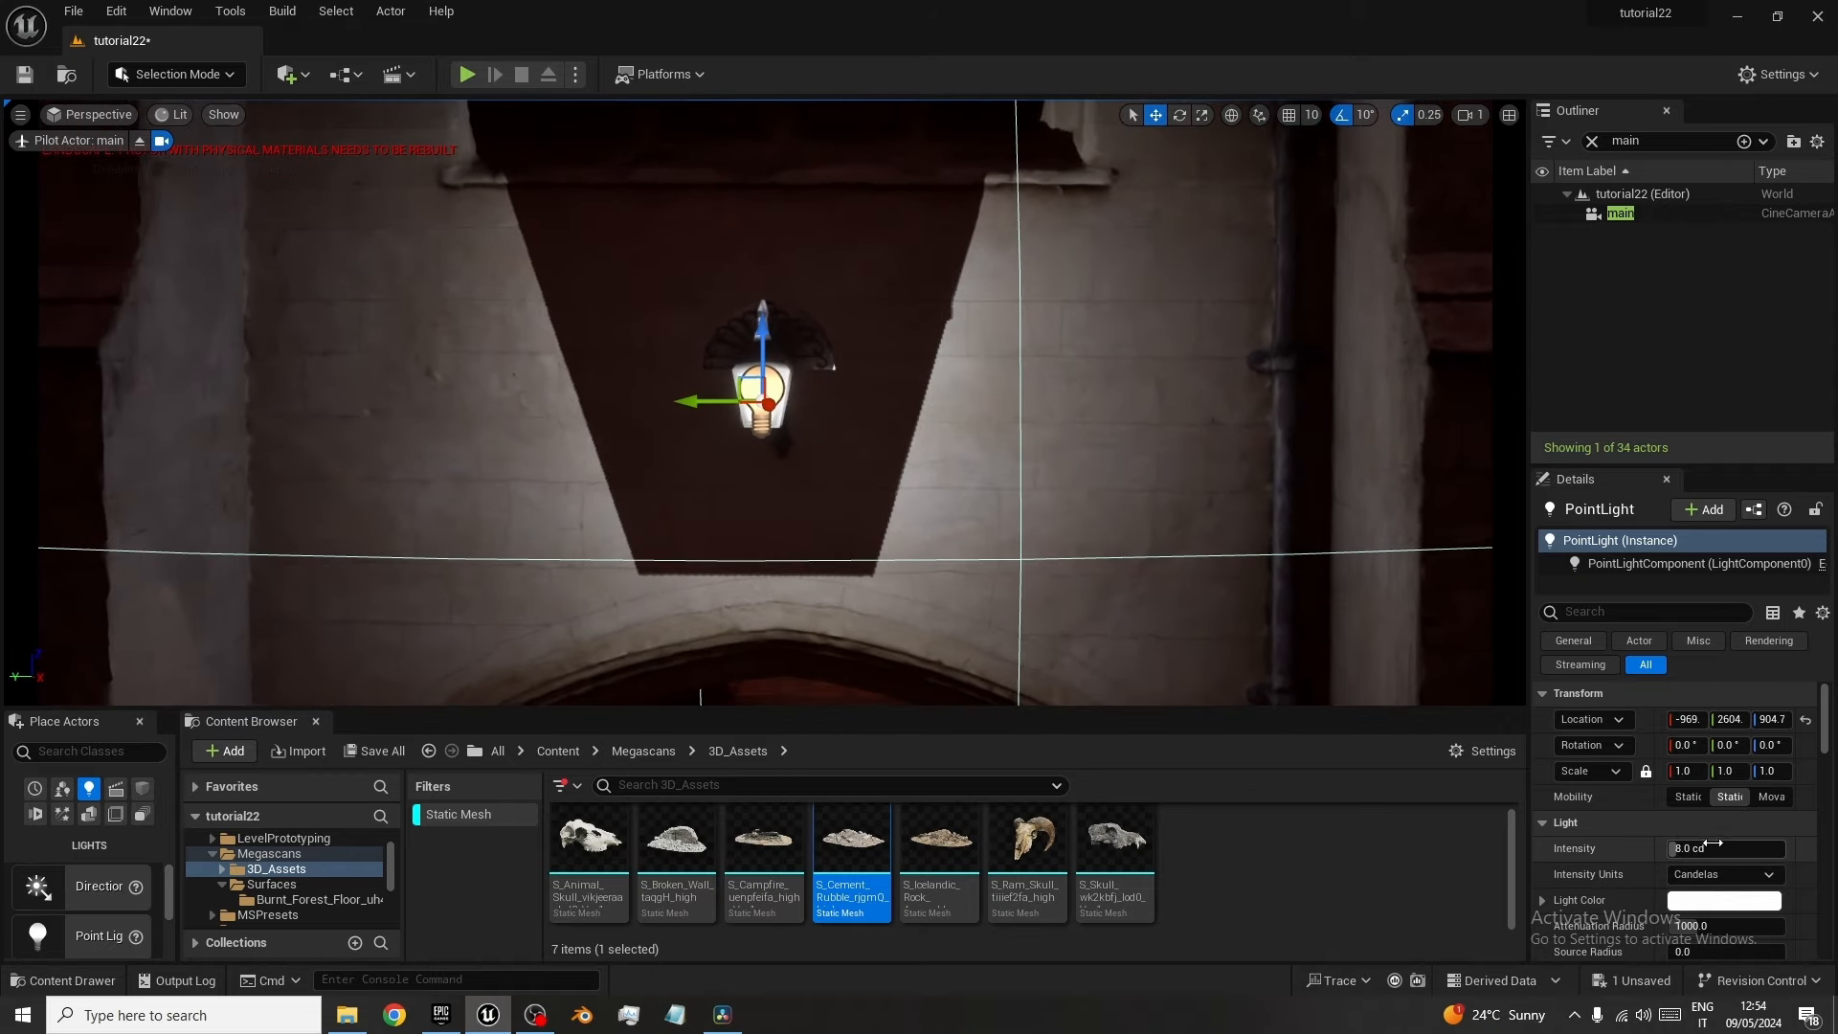
# Set the point light's intensity to 0.5 cd, its source radius to 56 and its soft source radius to 944.
pyautogui.scroll(-1, 1716, 846)
pyautogui.scroll(-1, 1716, 846)
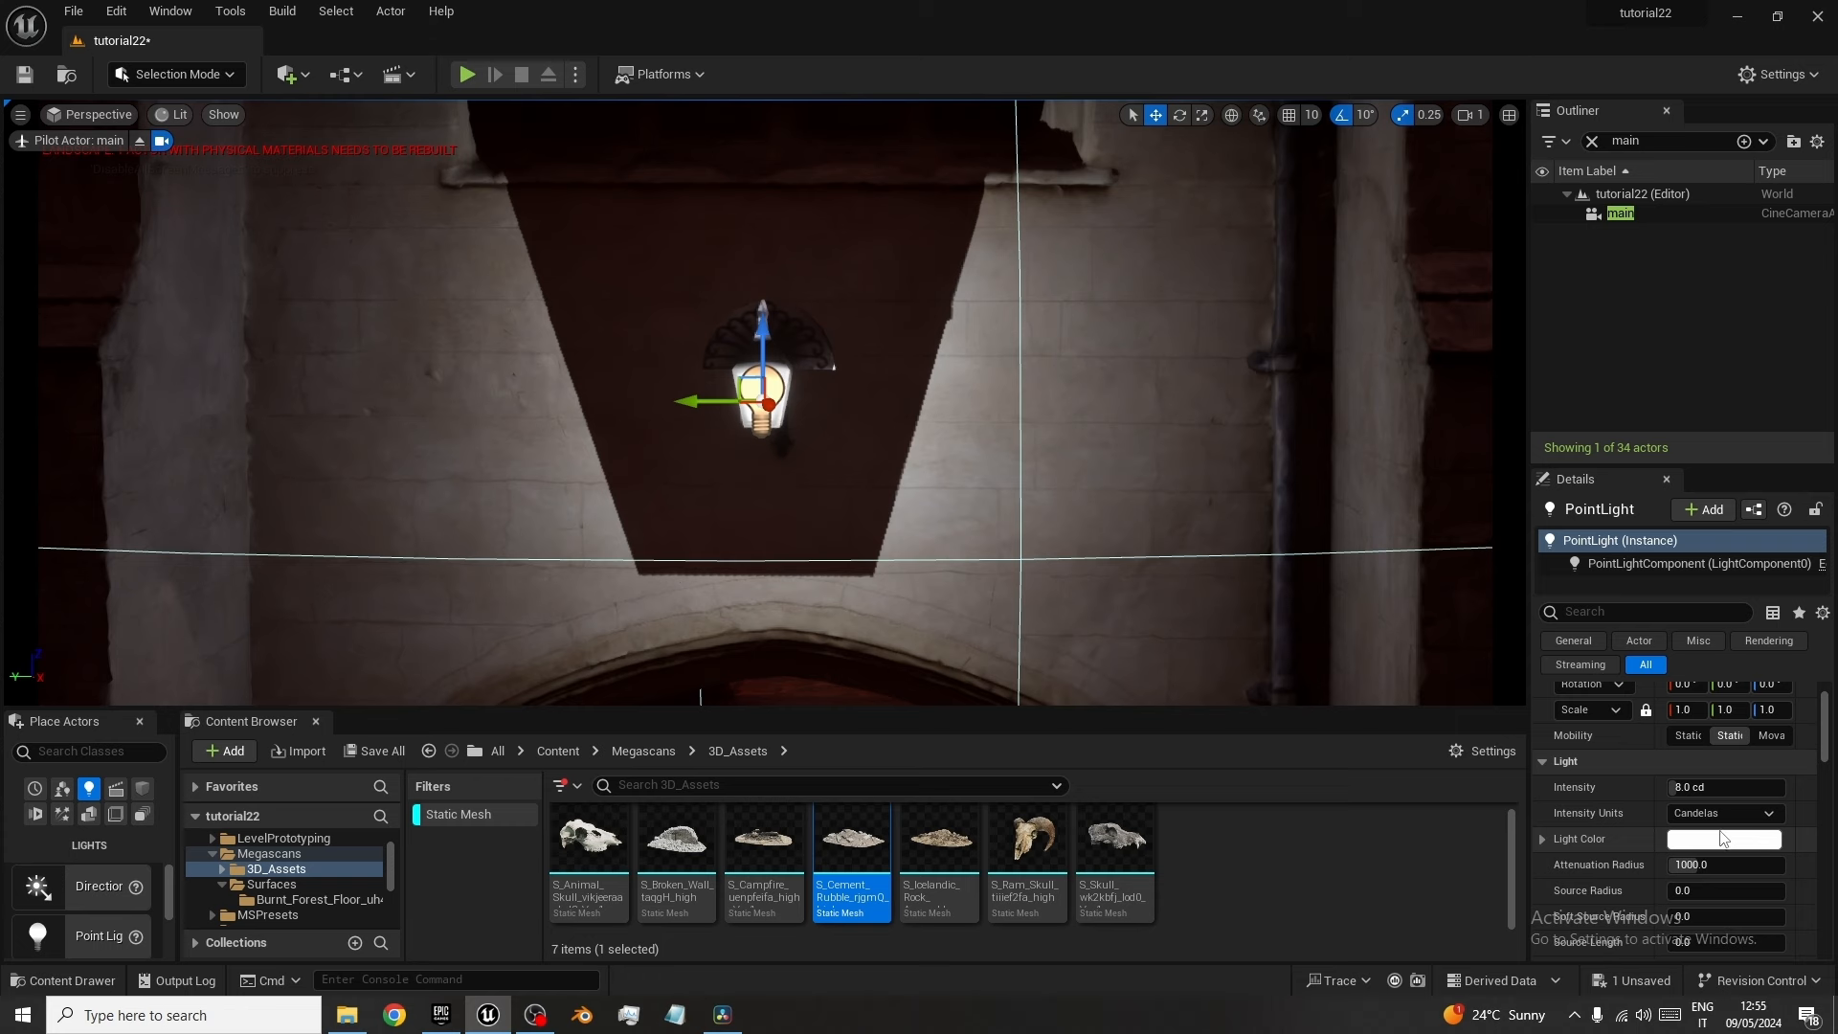
pyautogui.click(1592, 141)
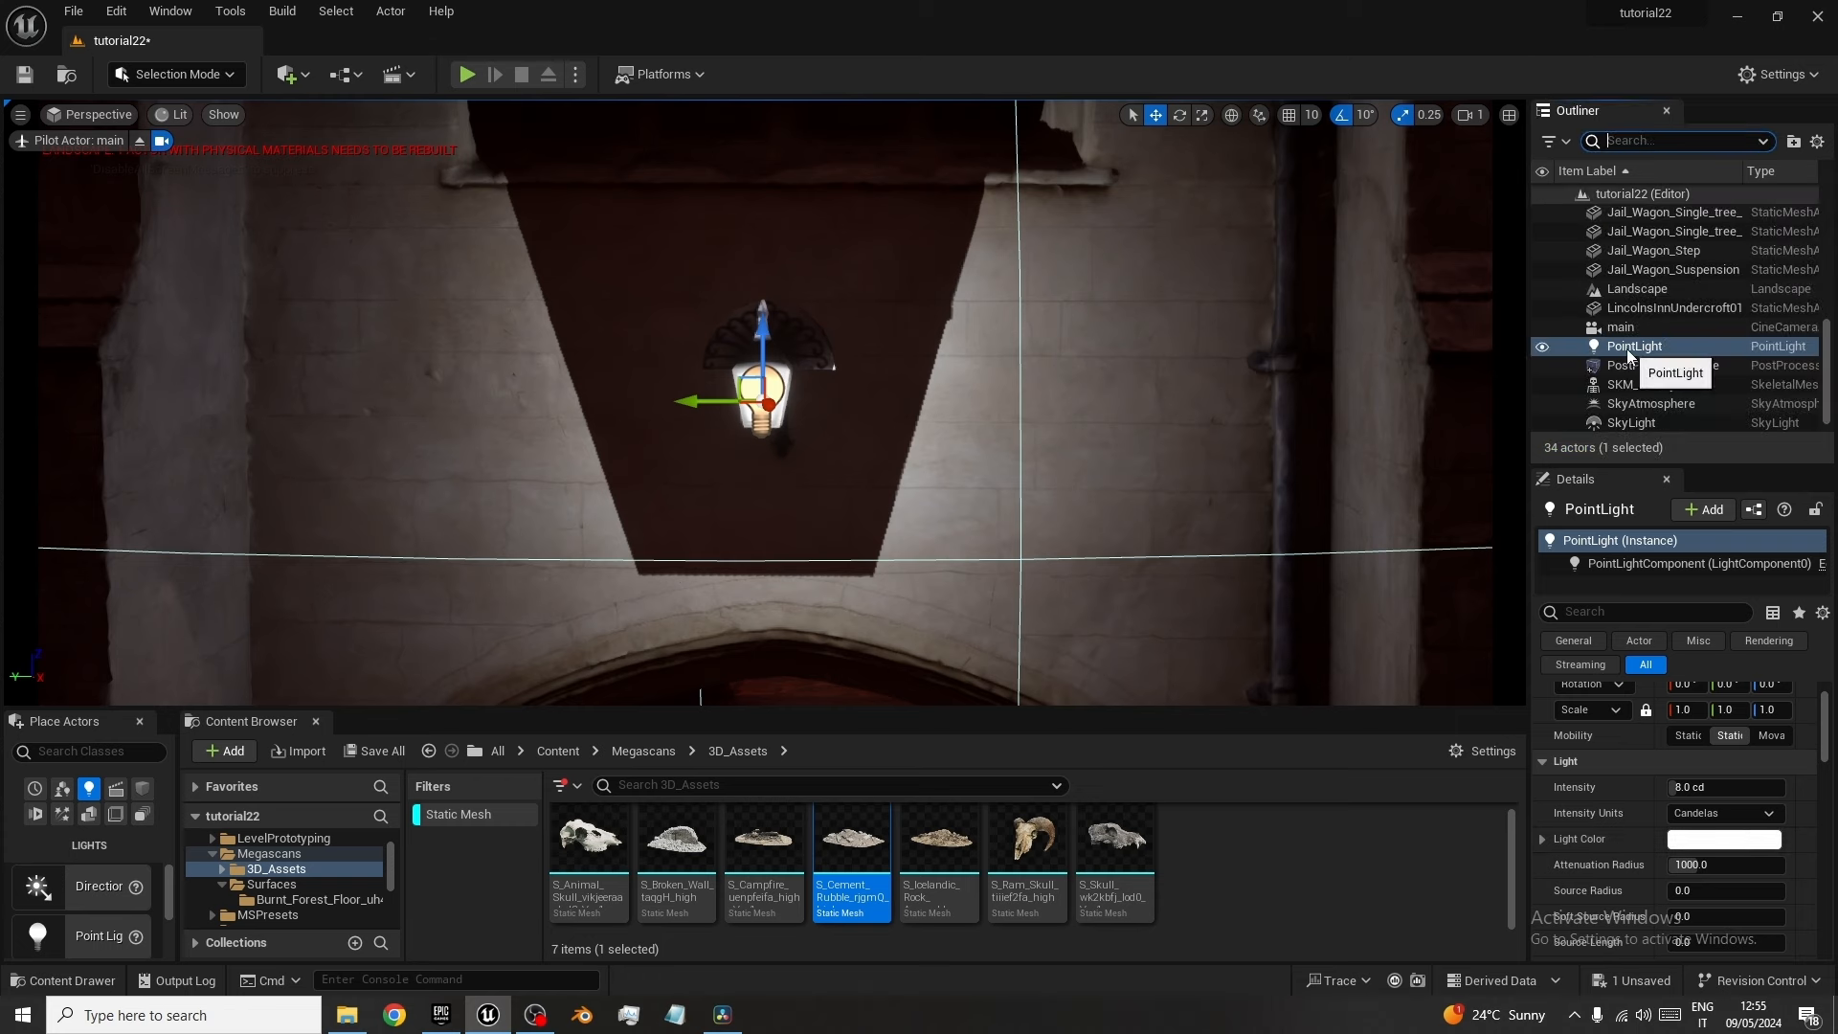
pyautogui.moveTo(1714, 787)
pyautogui.mouseDown()
pyautogui.moveTo(1761, 787)
pyautogui.moveTo(1721, 786)
pyautogui.mouseUp()
pyautogui.click(1742, 788)
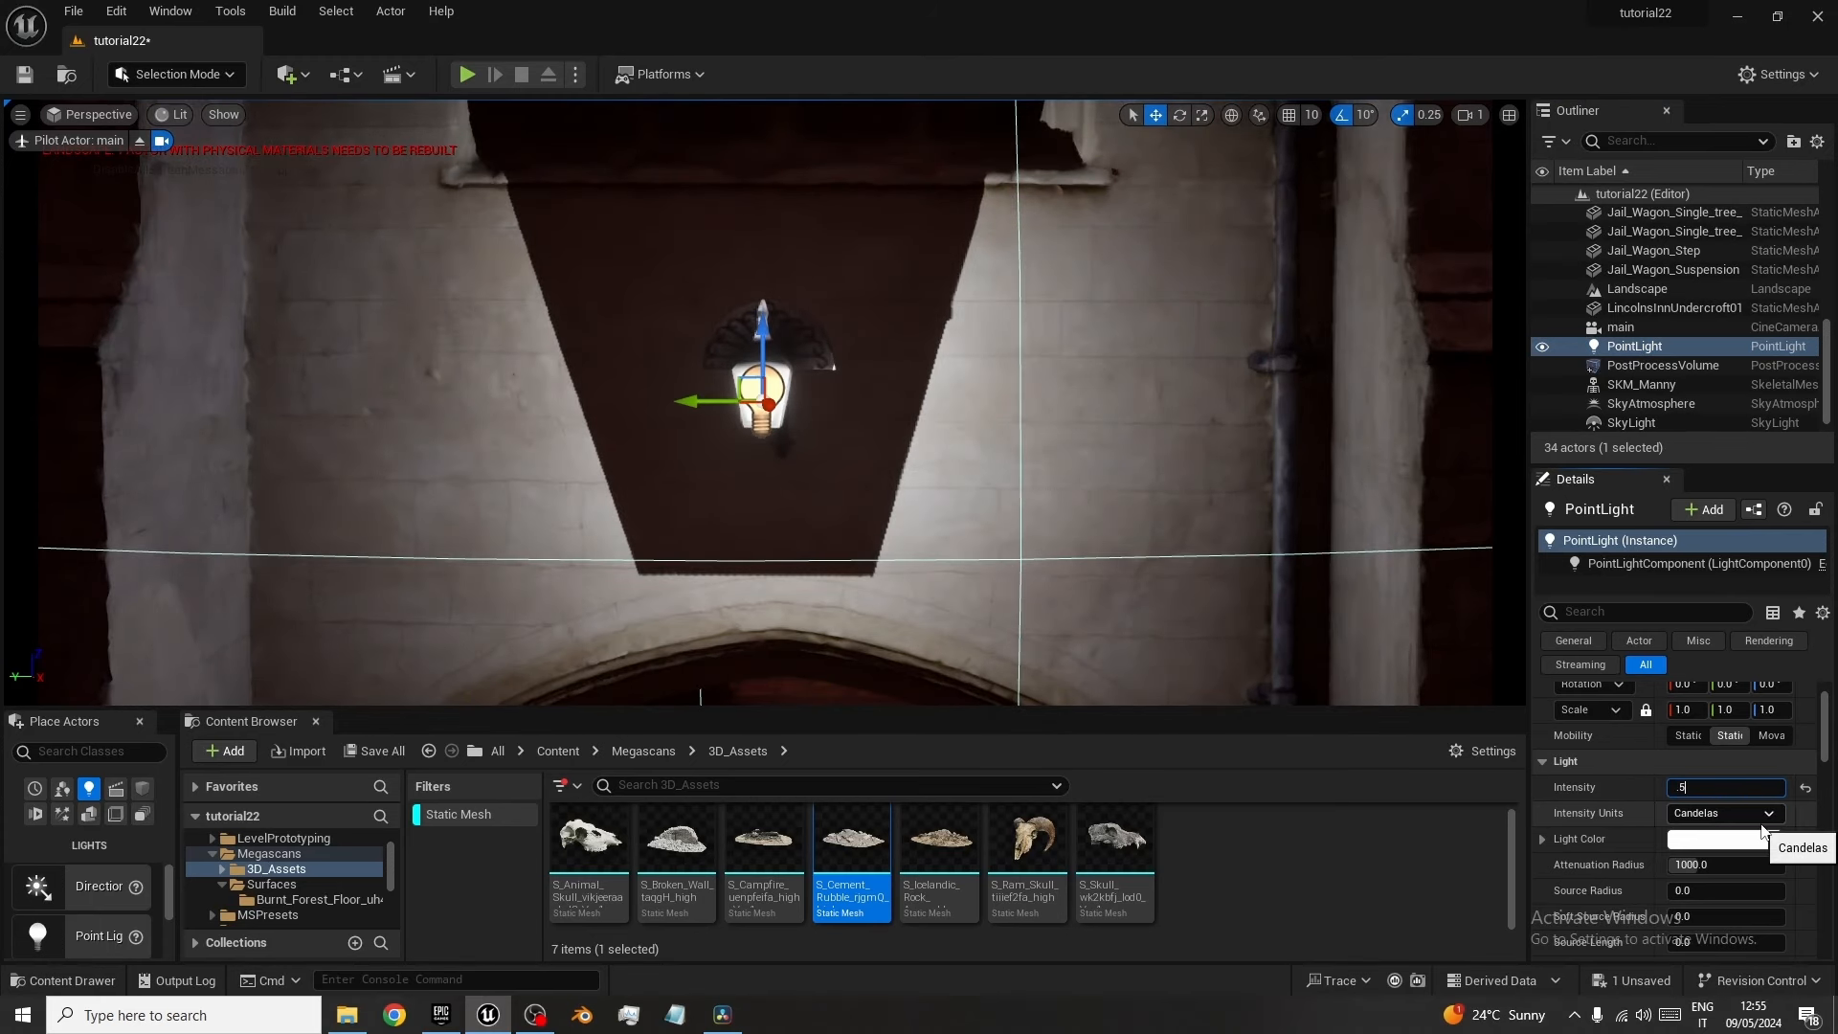
pyautogui.press('Return')
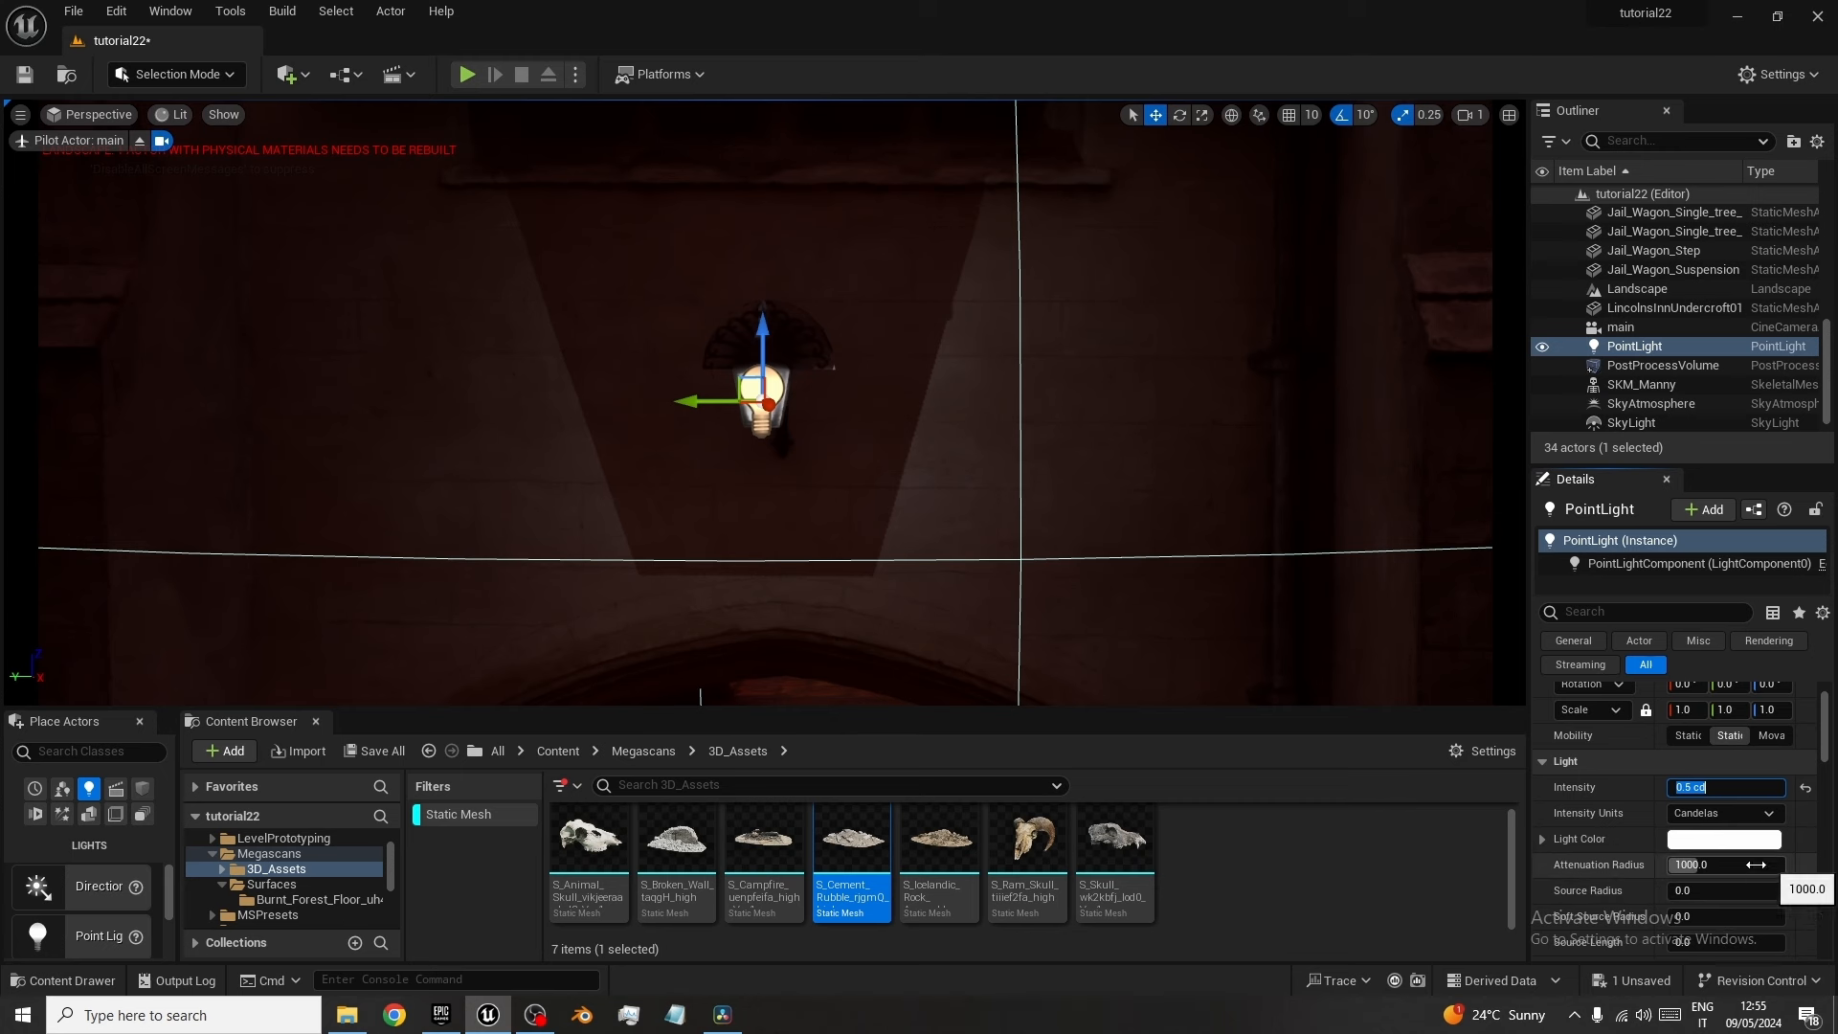
pyautogui.scroll(-3, 1756, 864)
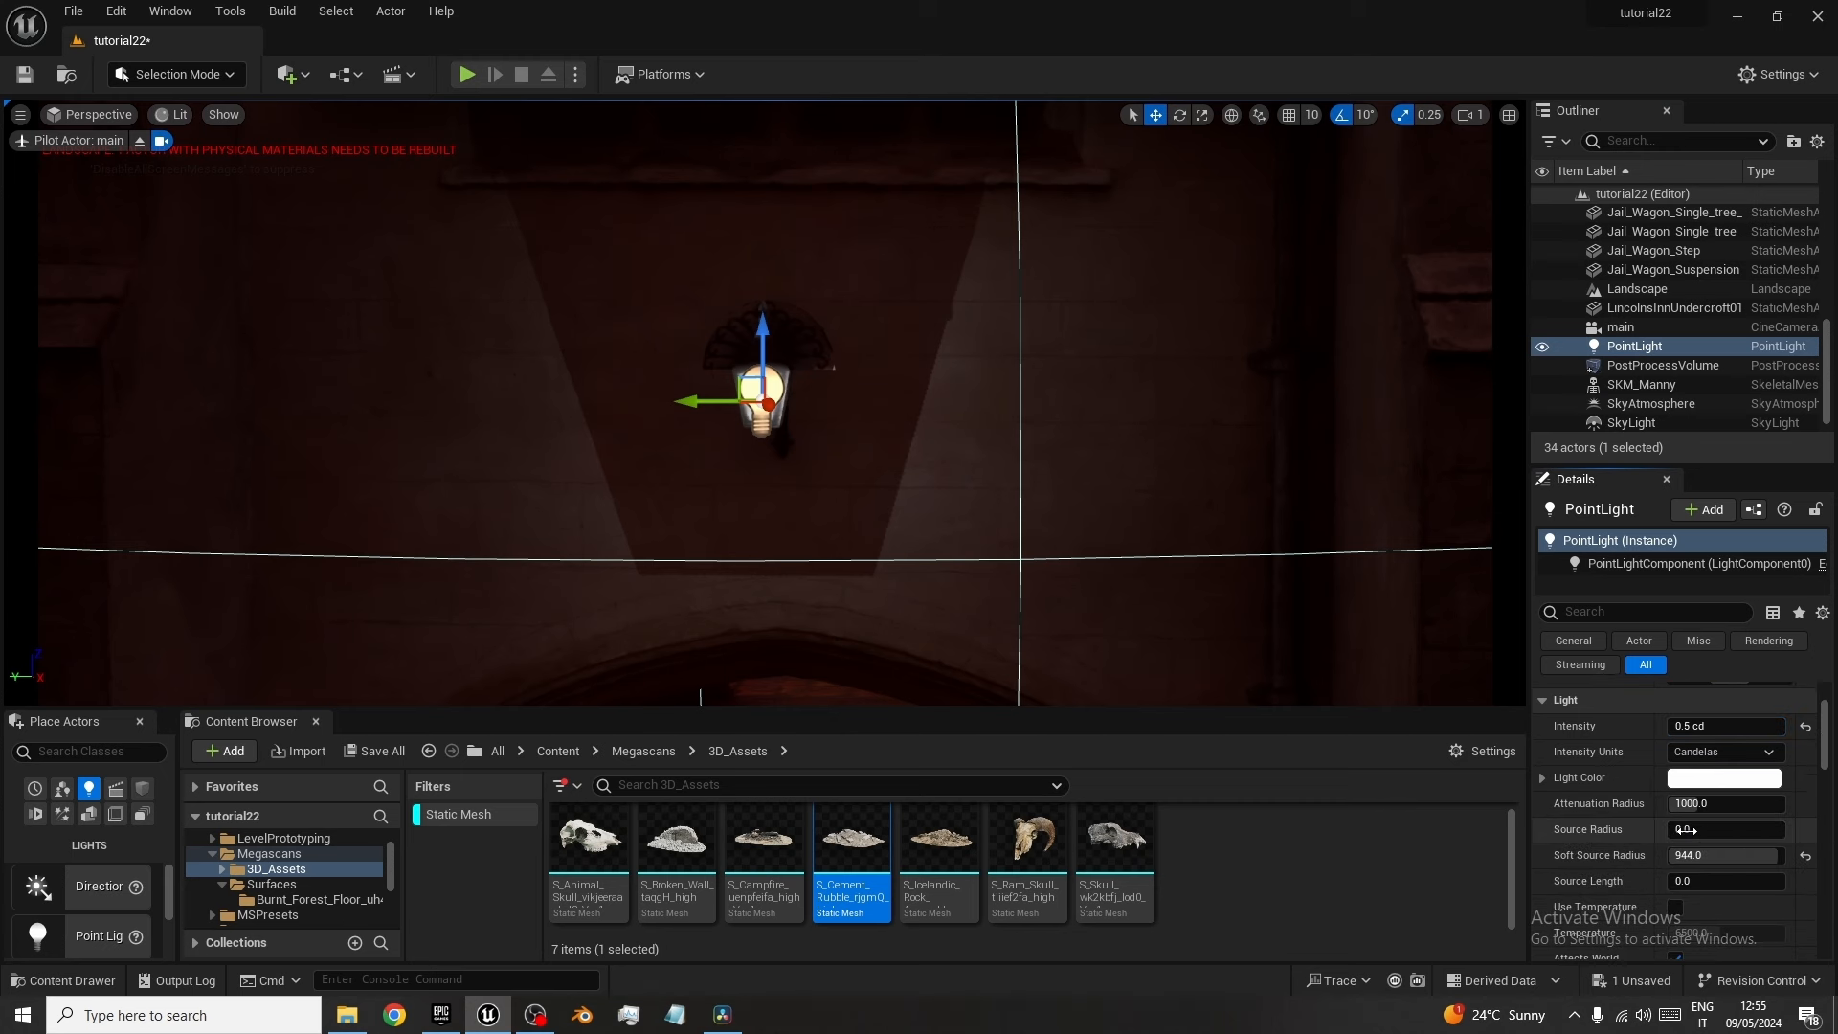
pyautogui.moveTo(1714, 829); pyautogui.dragTo(1732, 829)
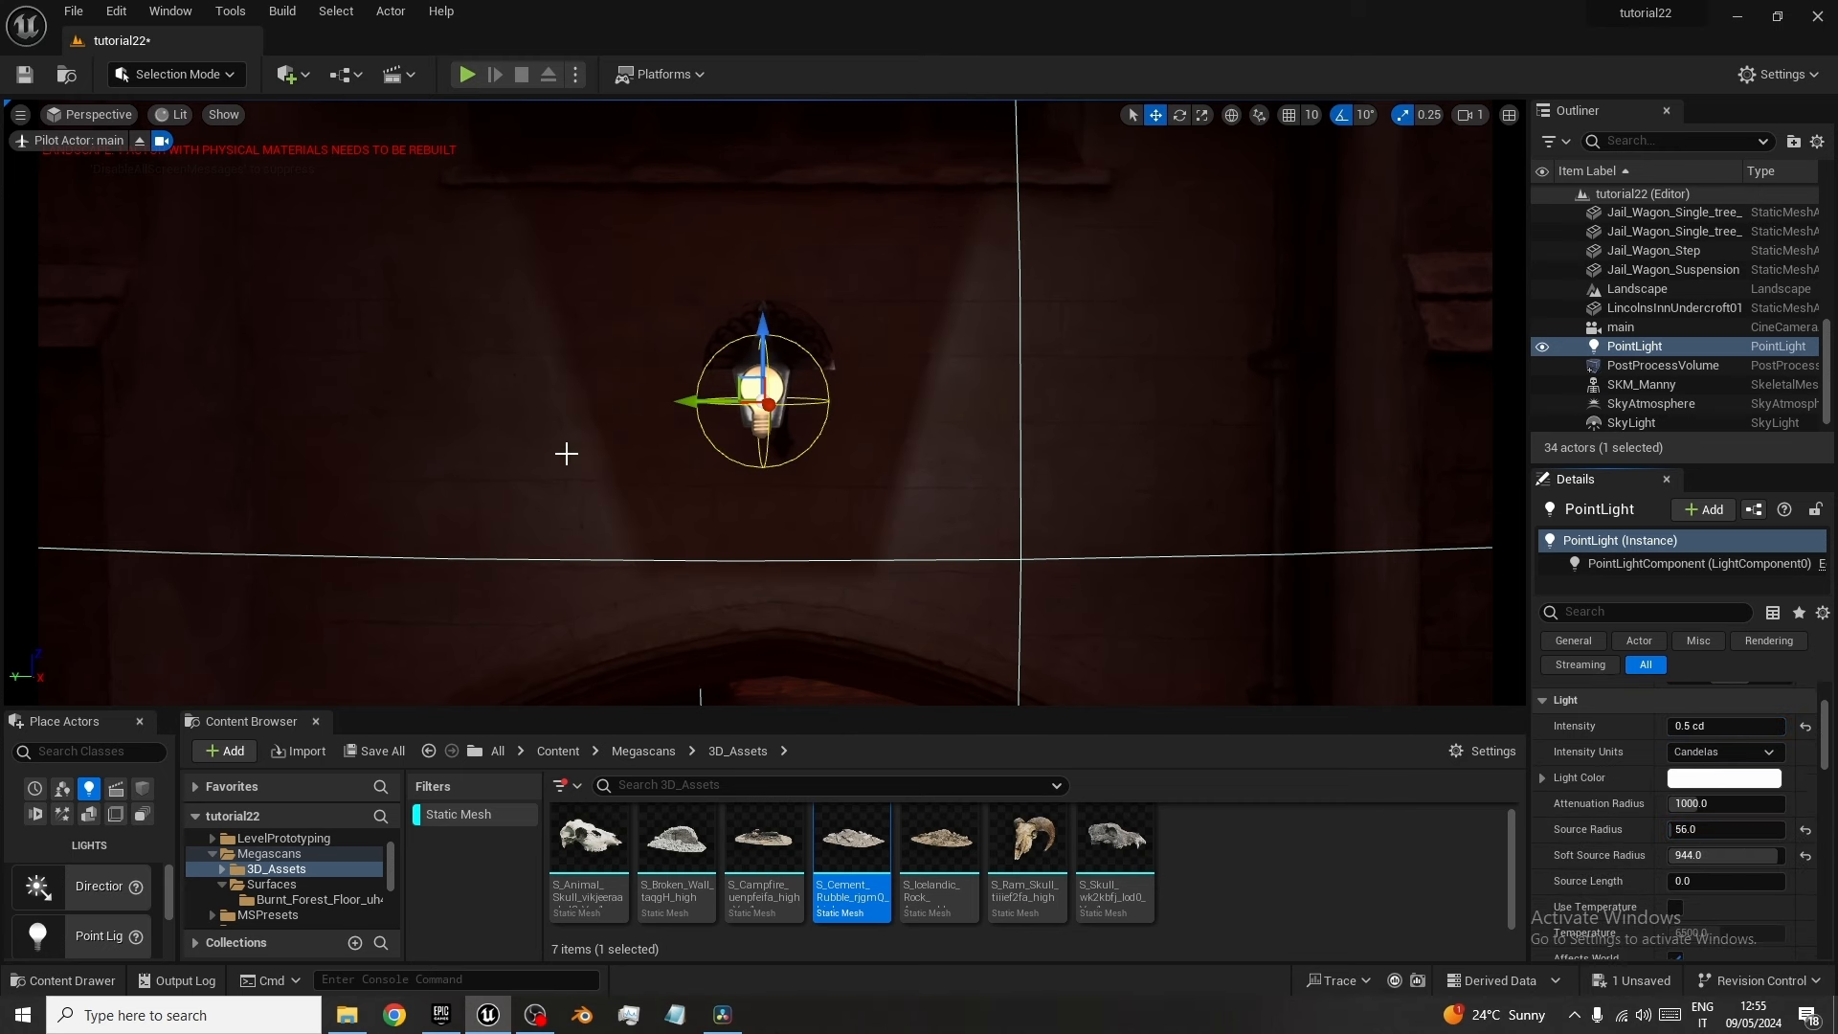
# Change the point light's color to a warm orange (R 1.0, G about 0.66, B about 0.26).
pyautogui.scroll(-2, 1058, 486)
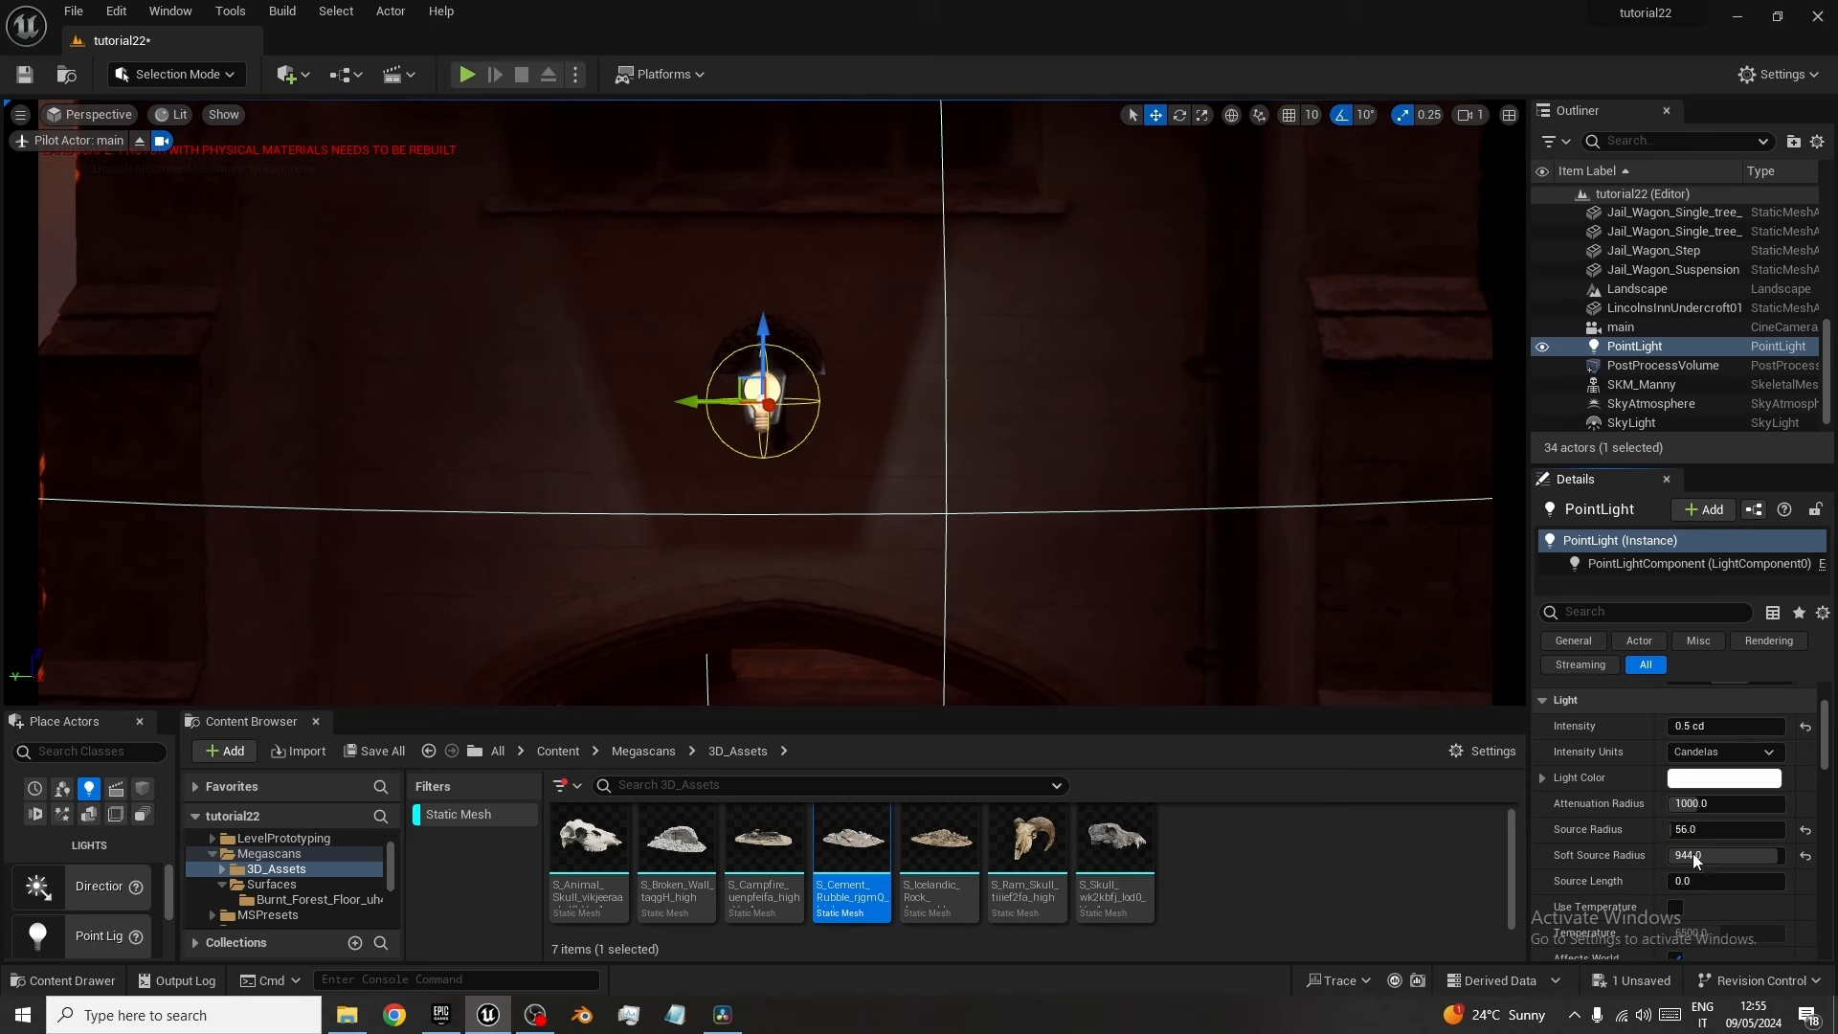
pyautogui.scroll(-5, 957, 439)
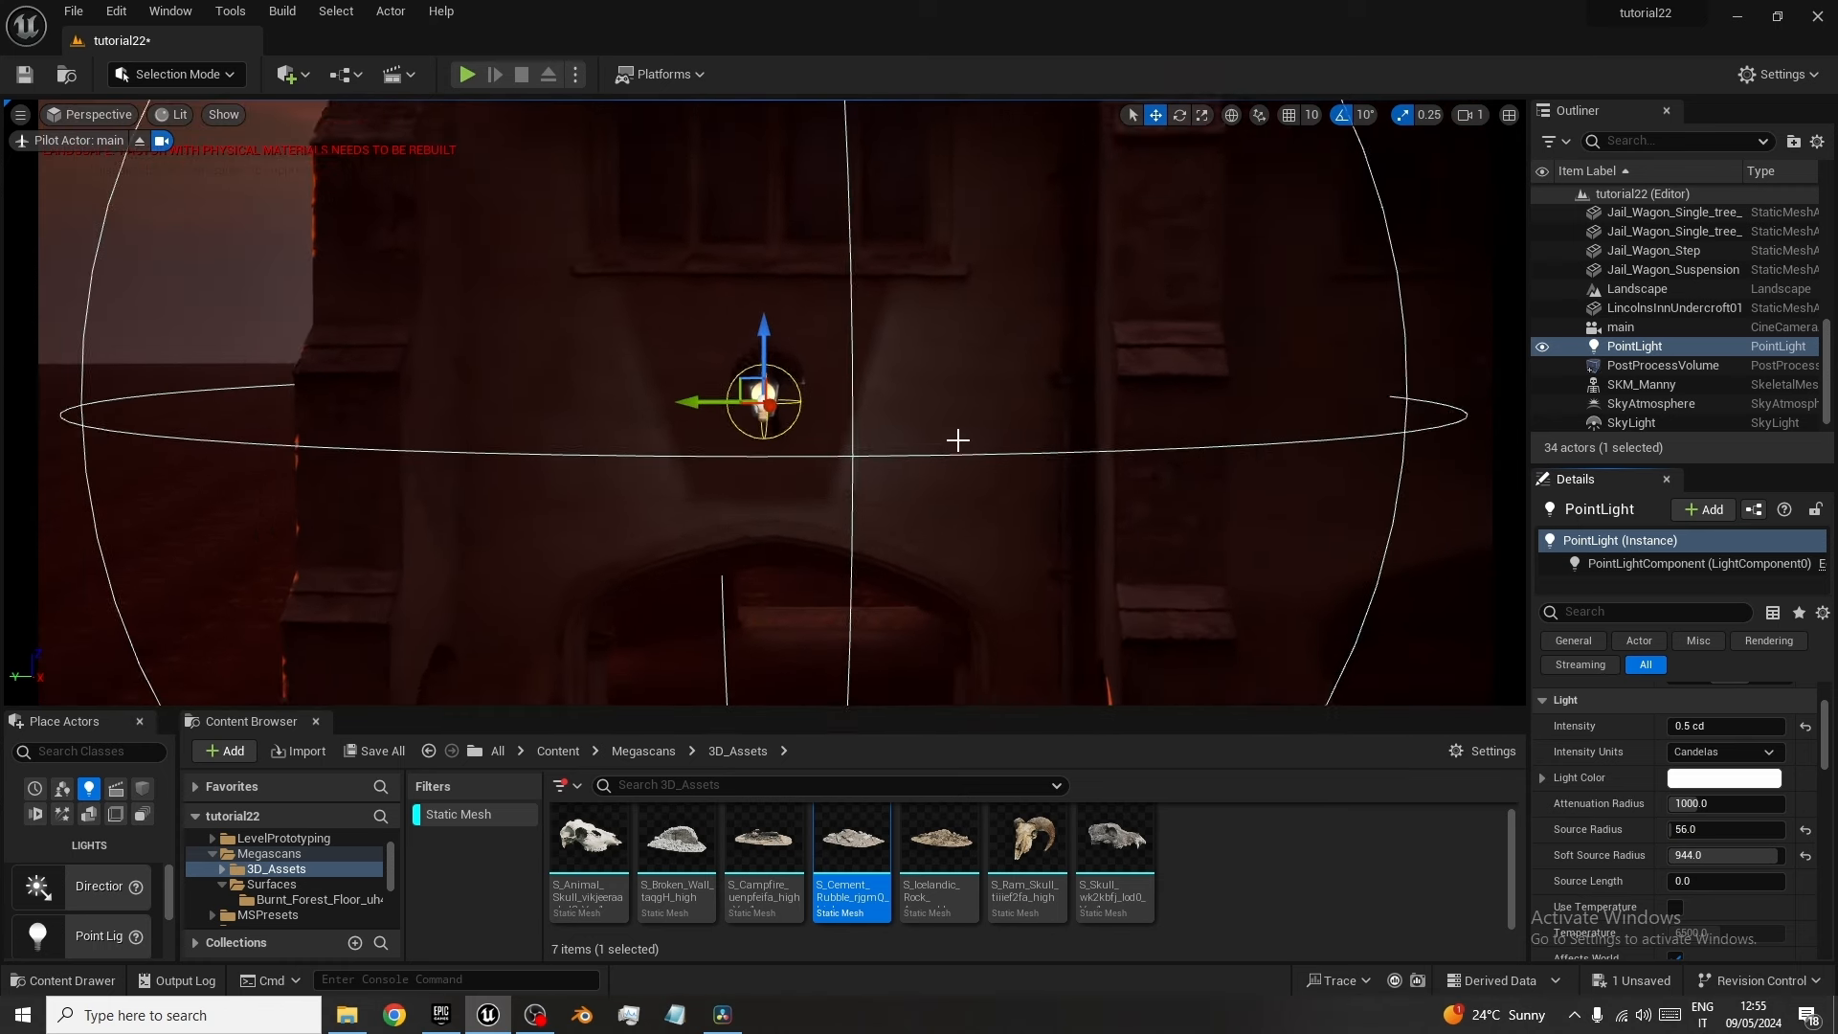
pyautogui.scroll(-3, 952, 540)
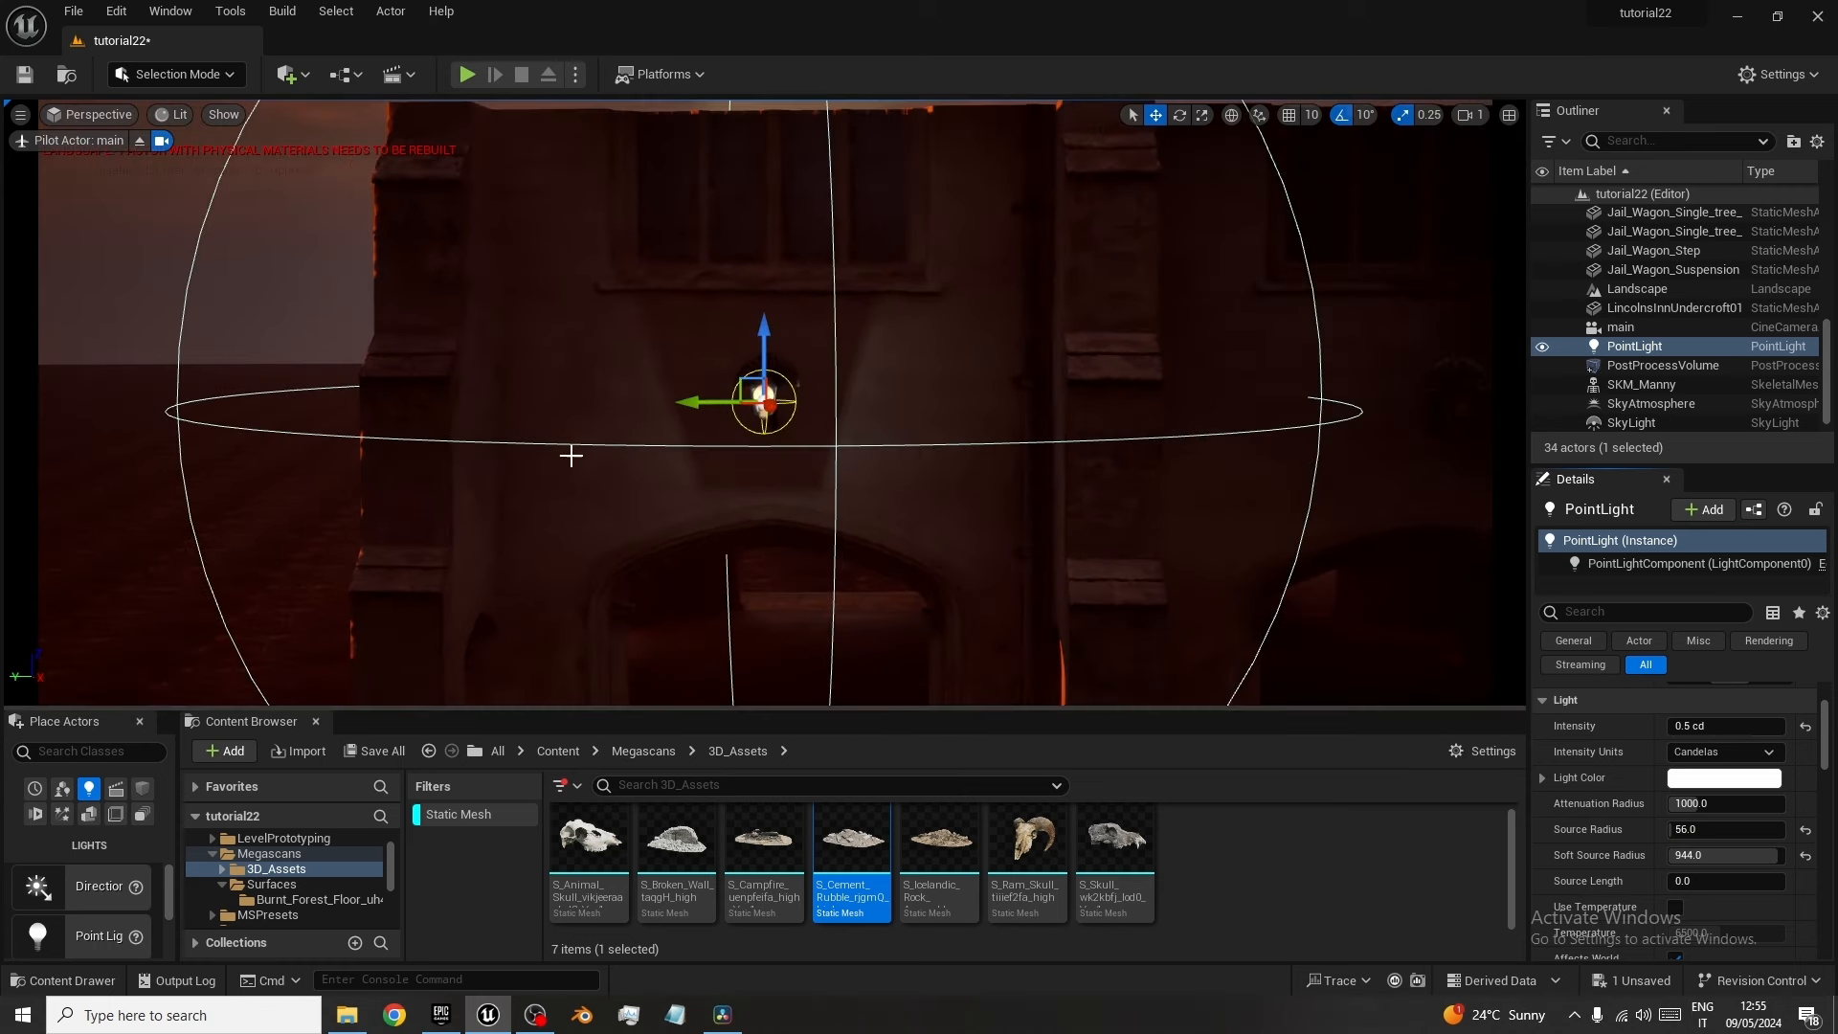
pyautogui.scroll(-4, 1145, 476)
pyautogui.keyDown('alt'); pyautogui.moveTo(1139, 532); pyautogui.dragTo(765, 364); pyautogui.keyUp('alt')
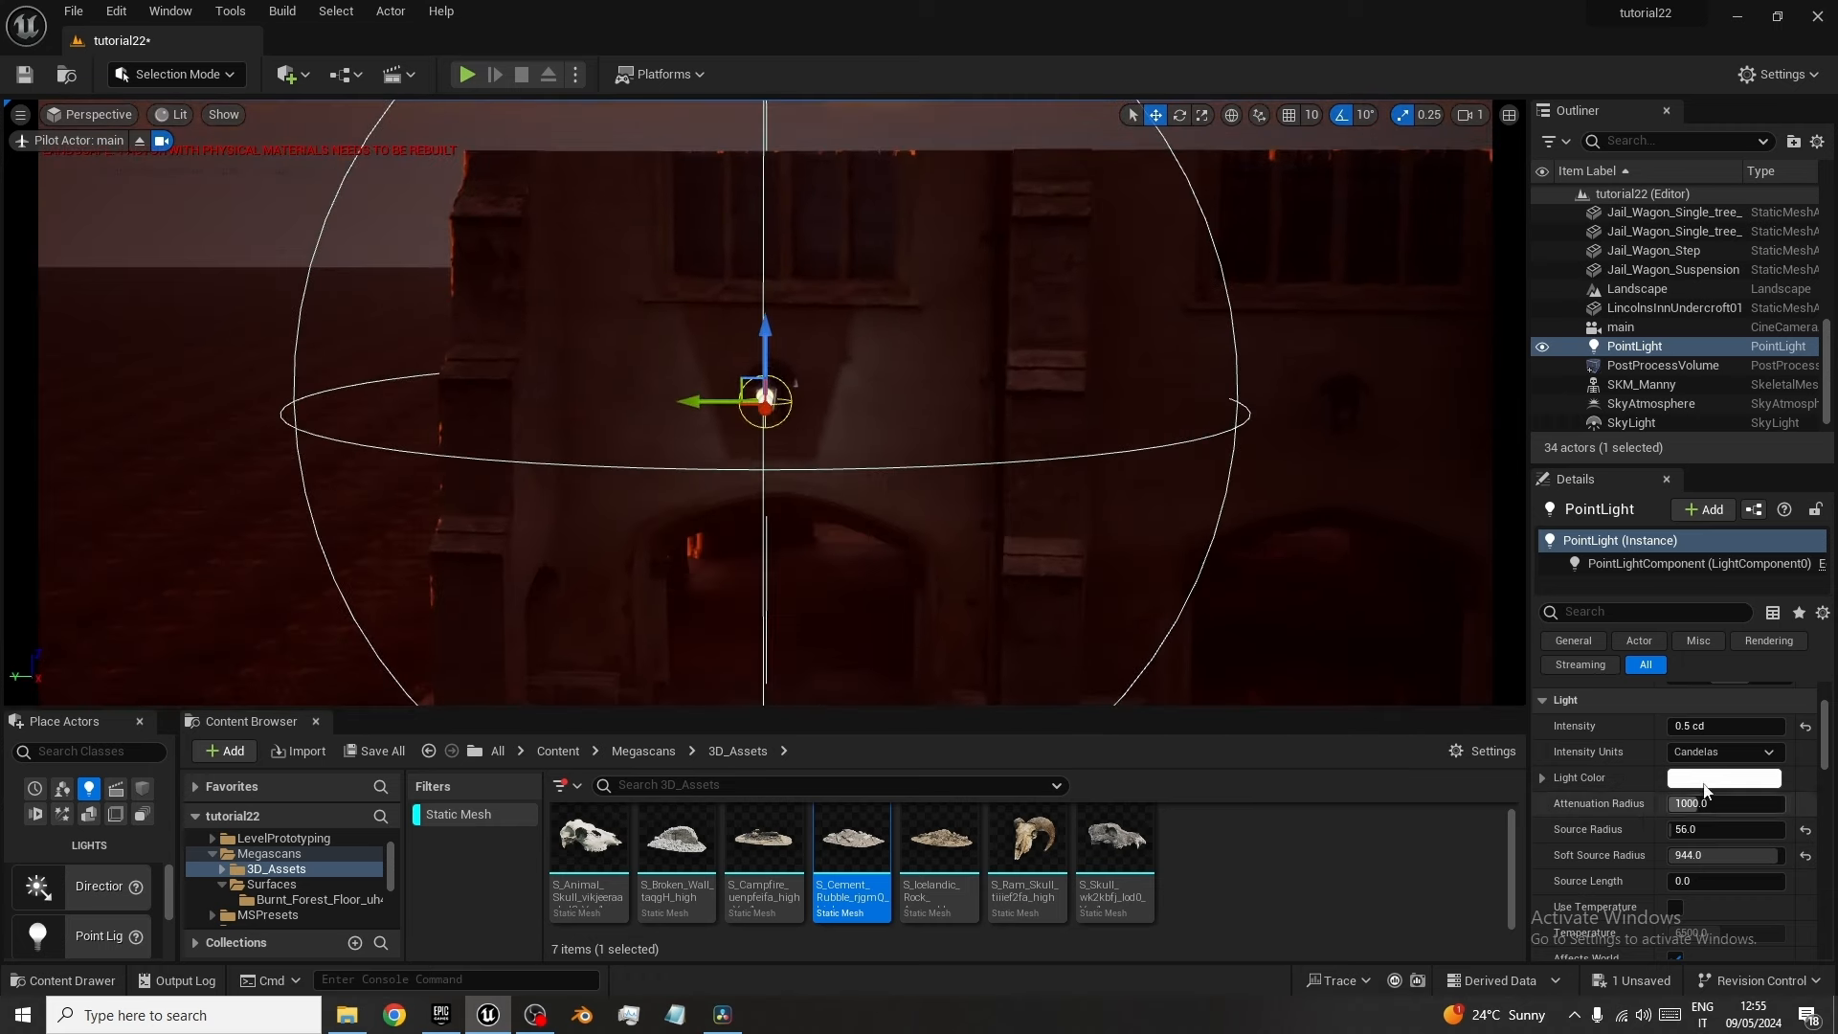
pyautogui.click(1724, 777)
pyautogui.moveTo(1474, 660); pyautogui.dragTo(1462, 686)
pyautogui.click(1582, 967)
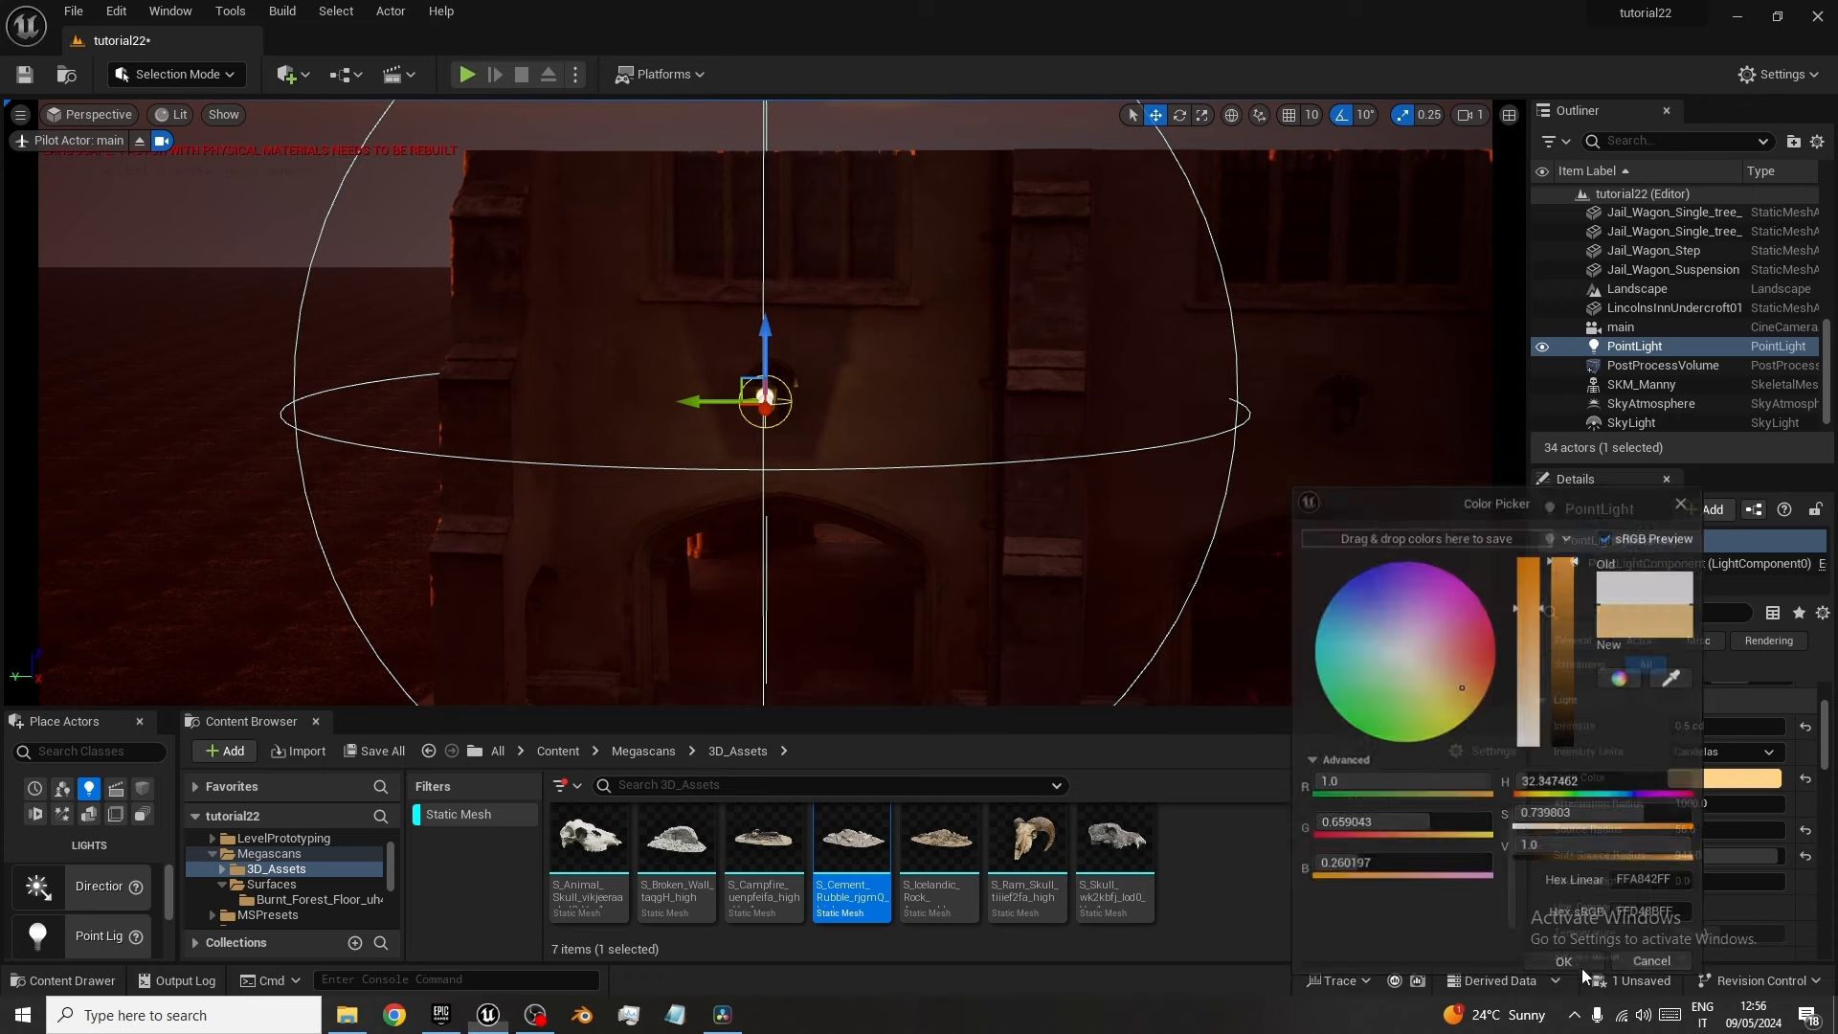
# Reduce the point light's attenuation radius to about 616, set its intensity to 1 cd and preview it in game view.
pyautogui.keyDown('alt'); pyautogui.moveTo(1005, 454); pyautogui.dragTo(1101, 536); pyautogui.keyUp('alt')
pyautogui.scroll(2, 1709, 866)
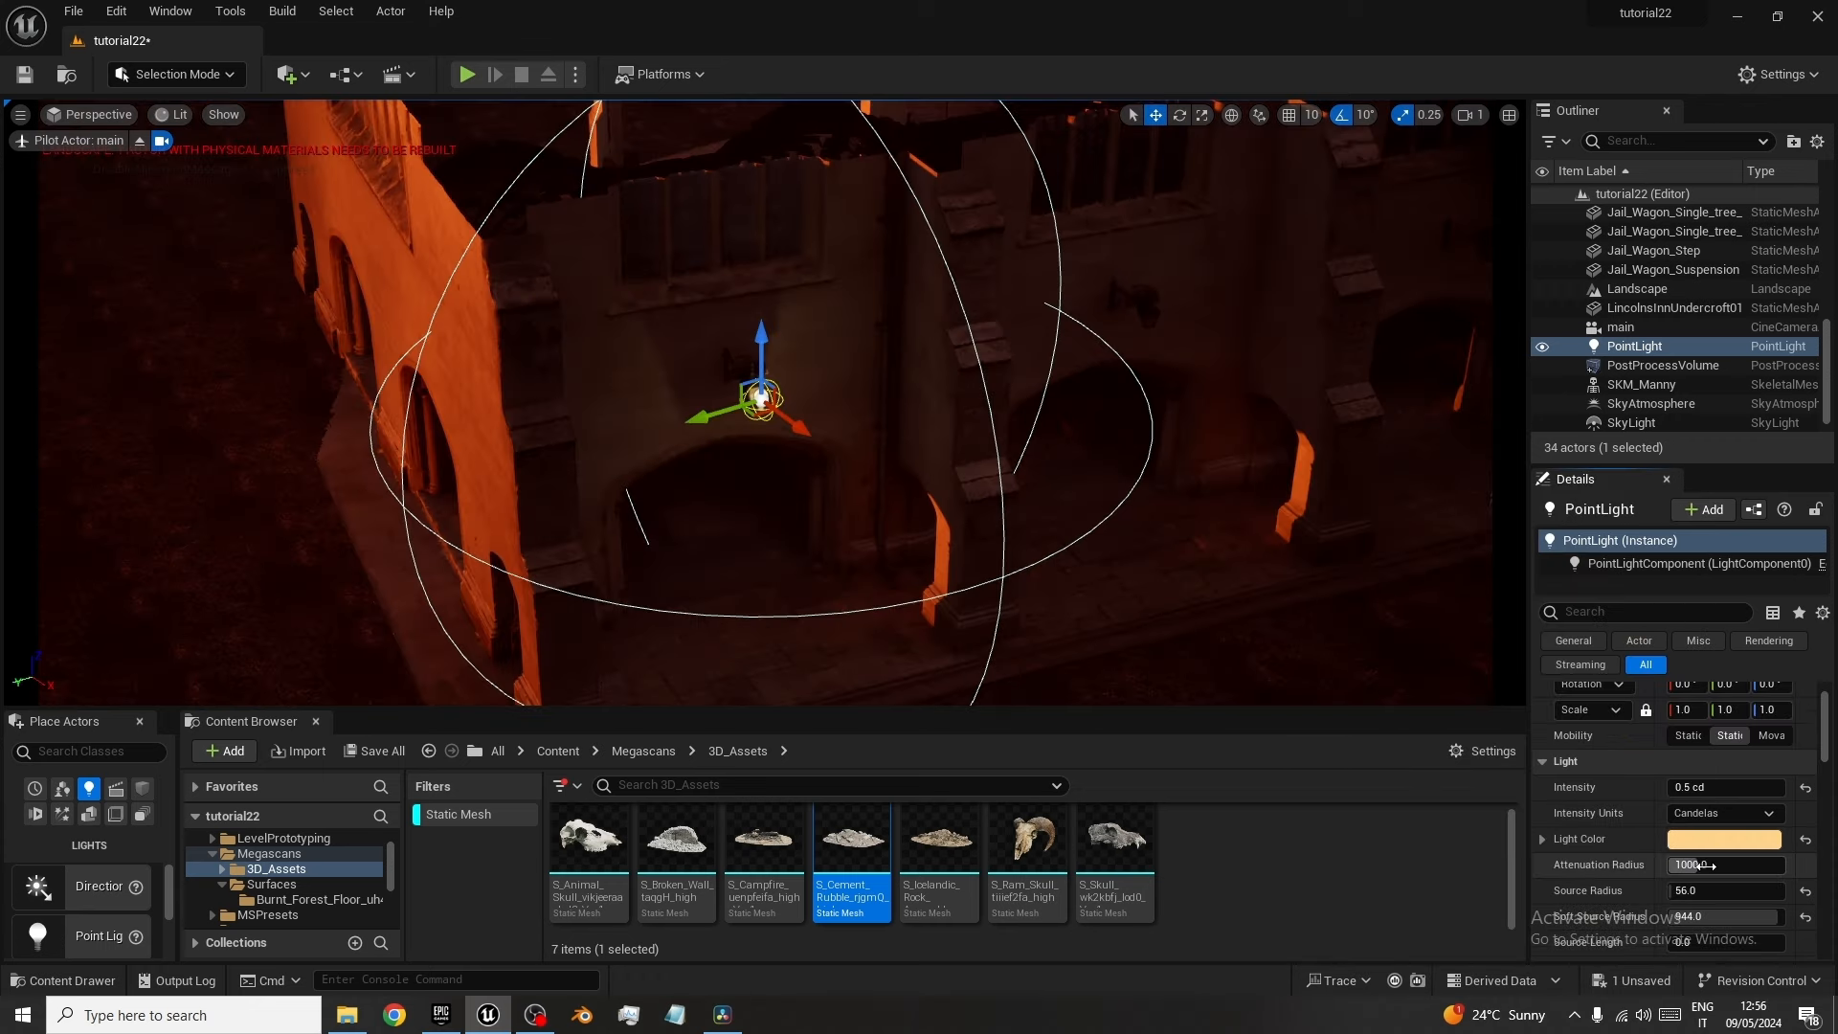
pyautogui.moveTo(1708, 866); pyautogui.dragTo(1666, 867)
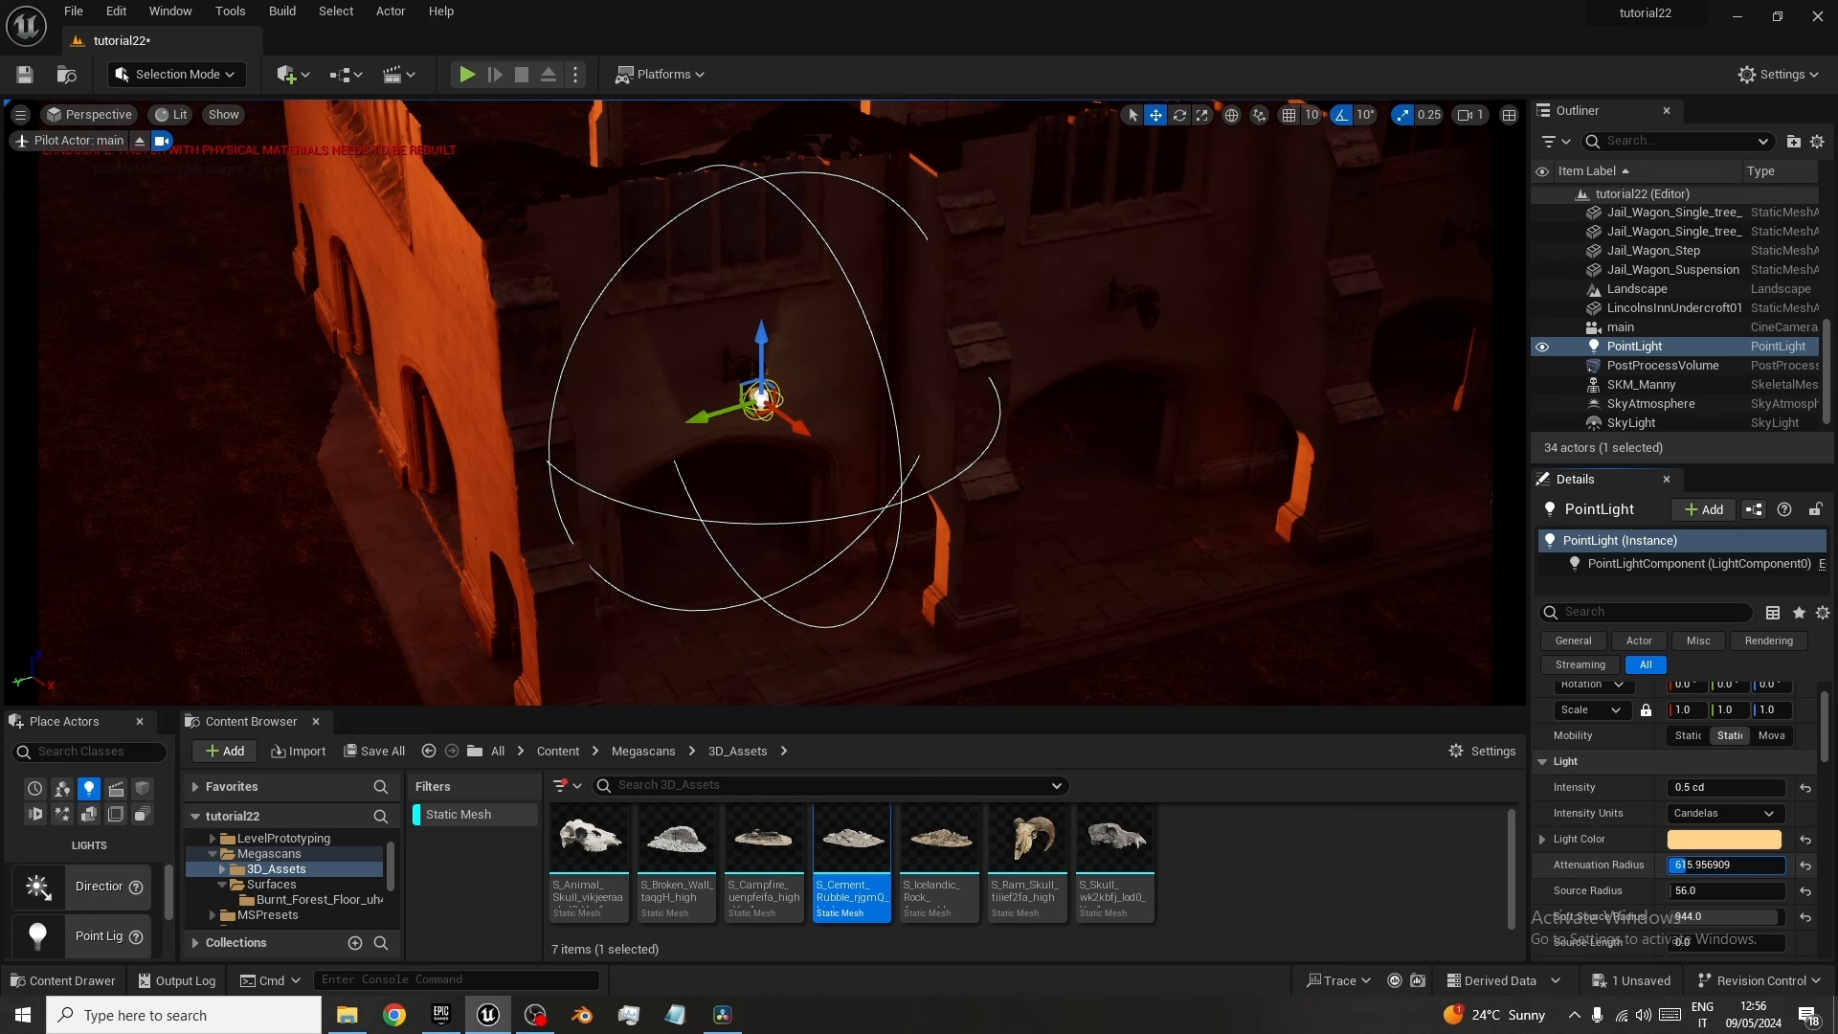
pyautogui.click(1723, 786)
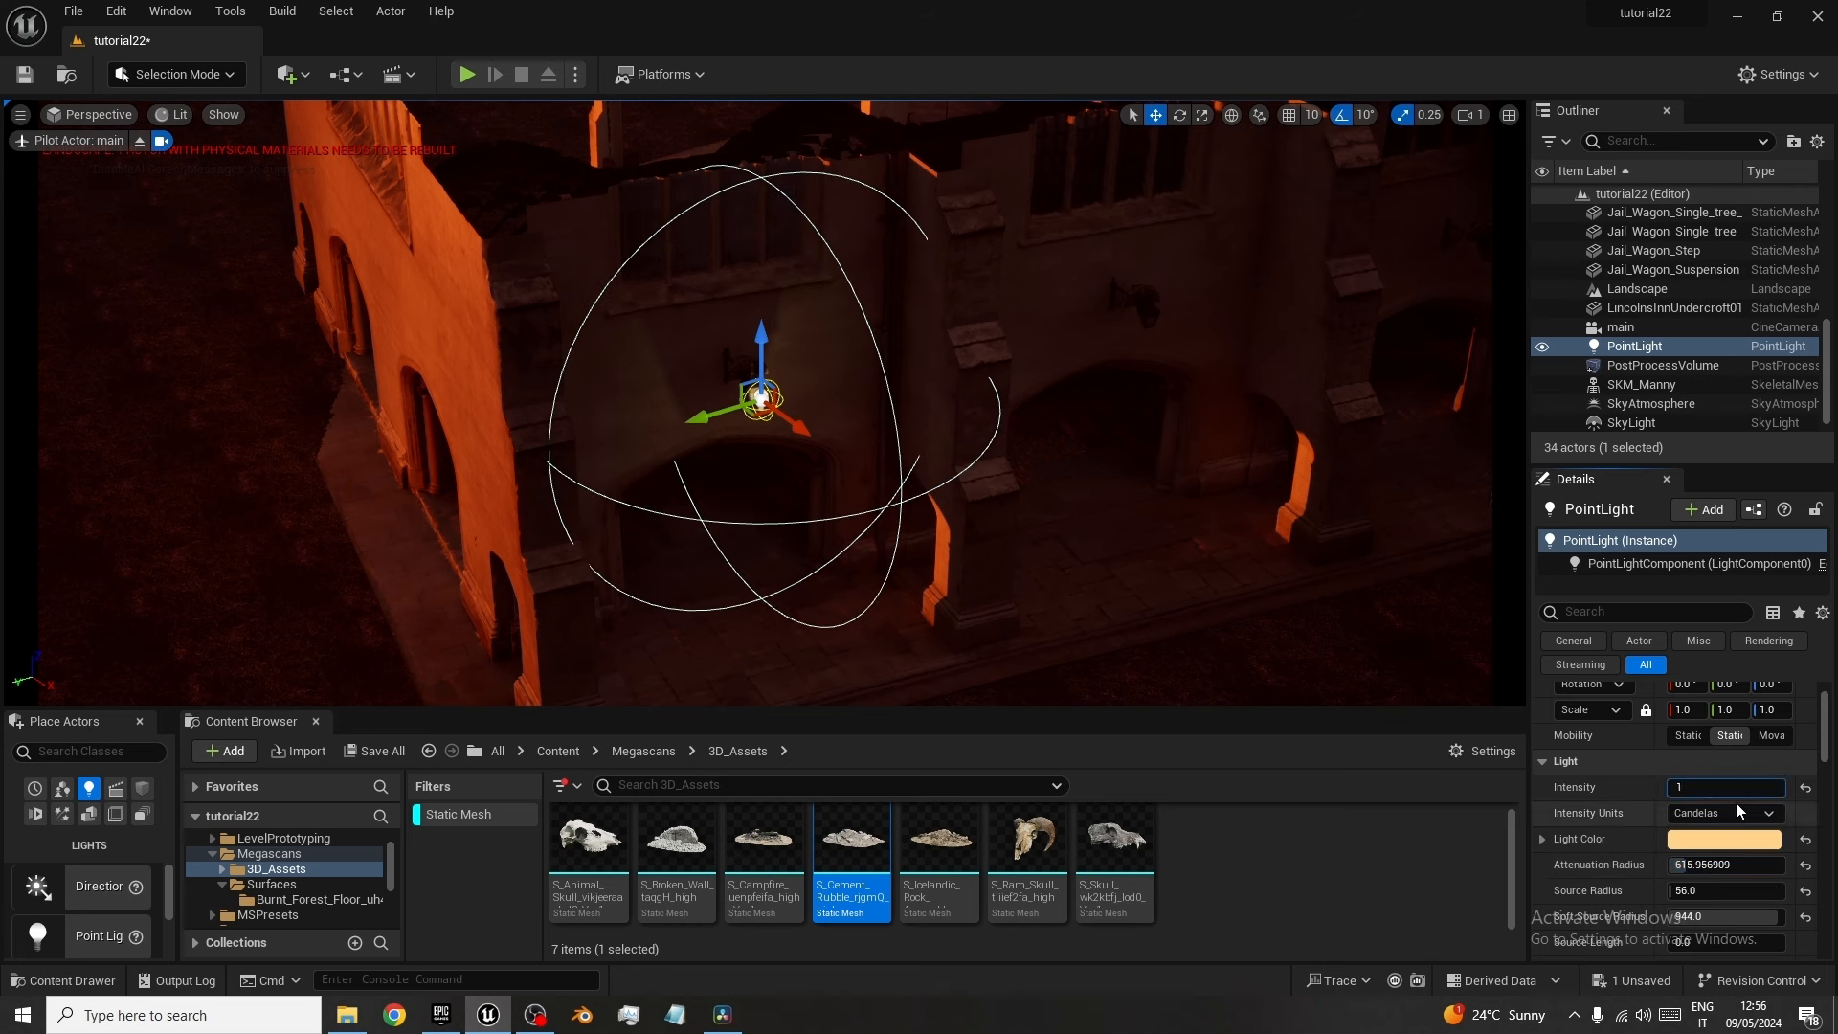
pyautogui.keyDown('alt'); pyautogui.moveTo(770, 489); pyautogui.dragTo(865, 525); pyautogui.keyUp('alt')
pyautogui.press('e')
pyautogui.press('g')
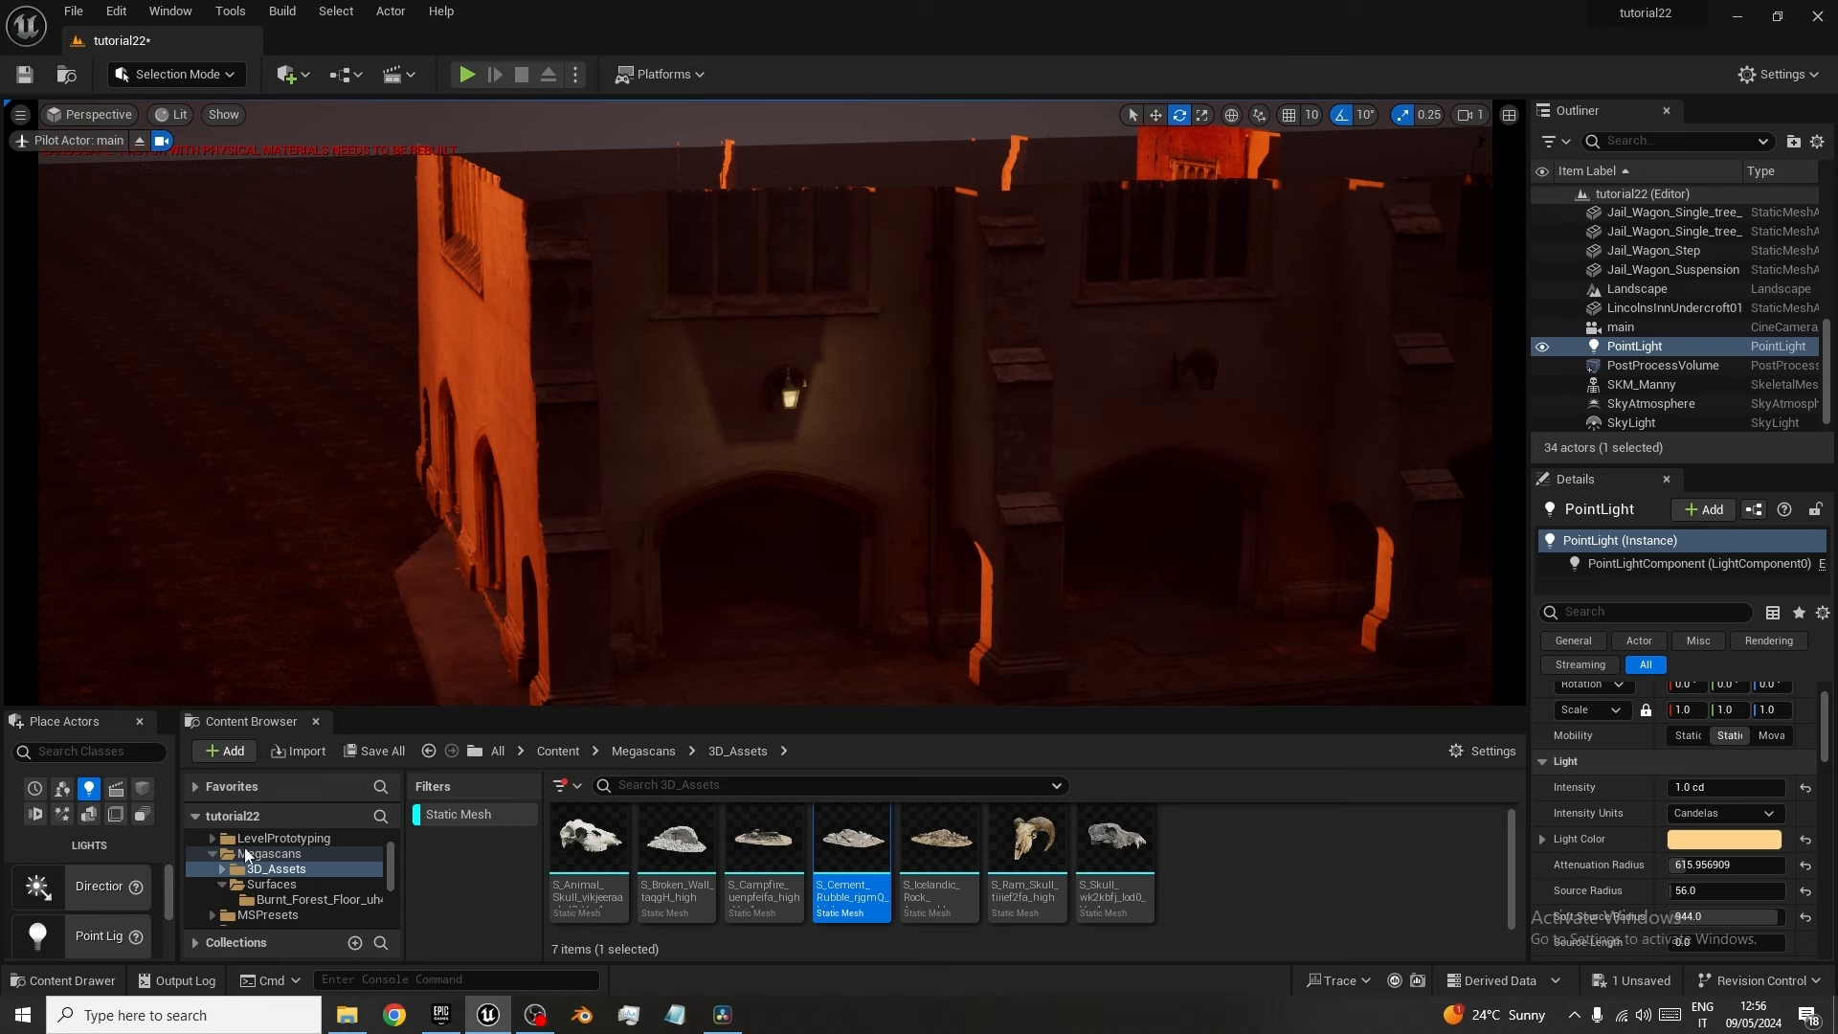
# Place a spot light above the leftmost lantern and set its source radius to 280 and soft source radius to 376.
pyautogui.scroll(-1, 85, 919)
pyautogui.moveTo(91, 929); pyautogui.dragTo(779, 330)
pyautogui.press('f')
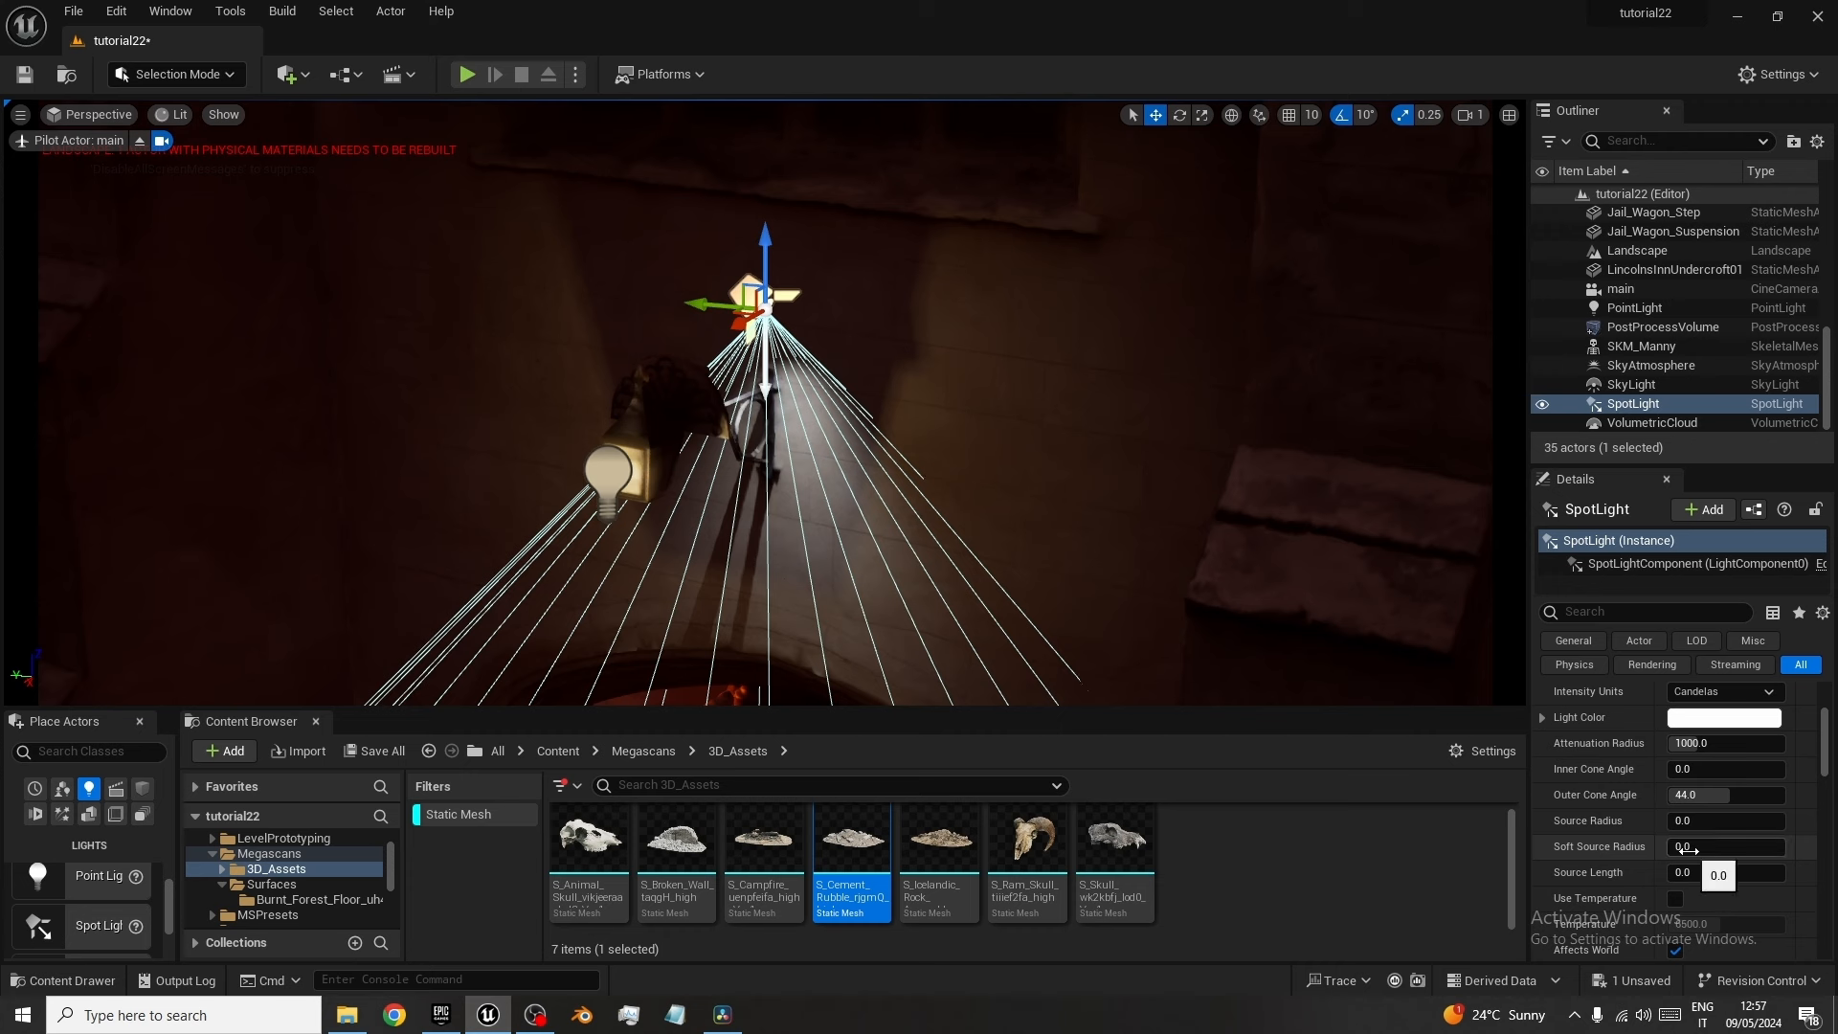
pyautogui.moveTo(1688, 851); pyautogui.dragTo(1722, 851)
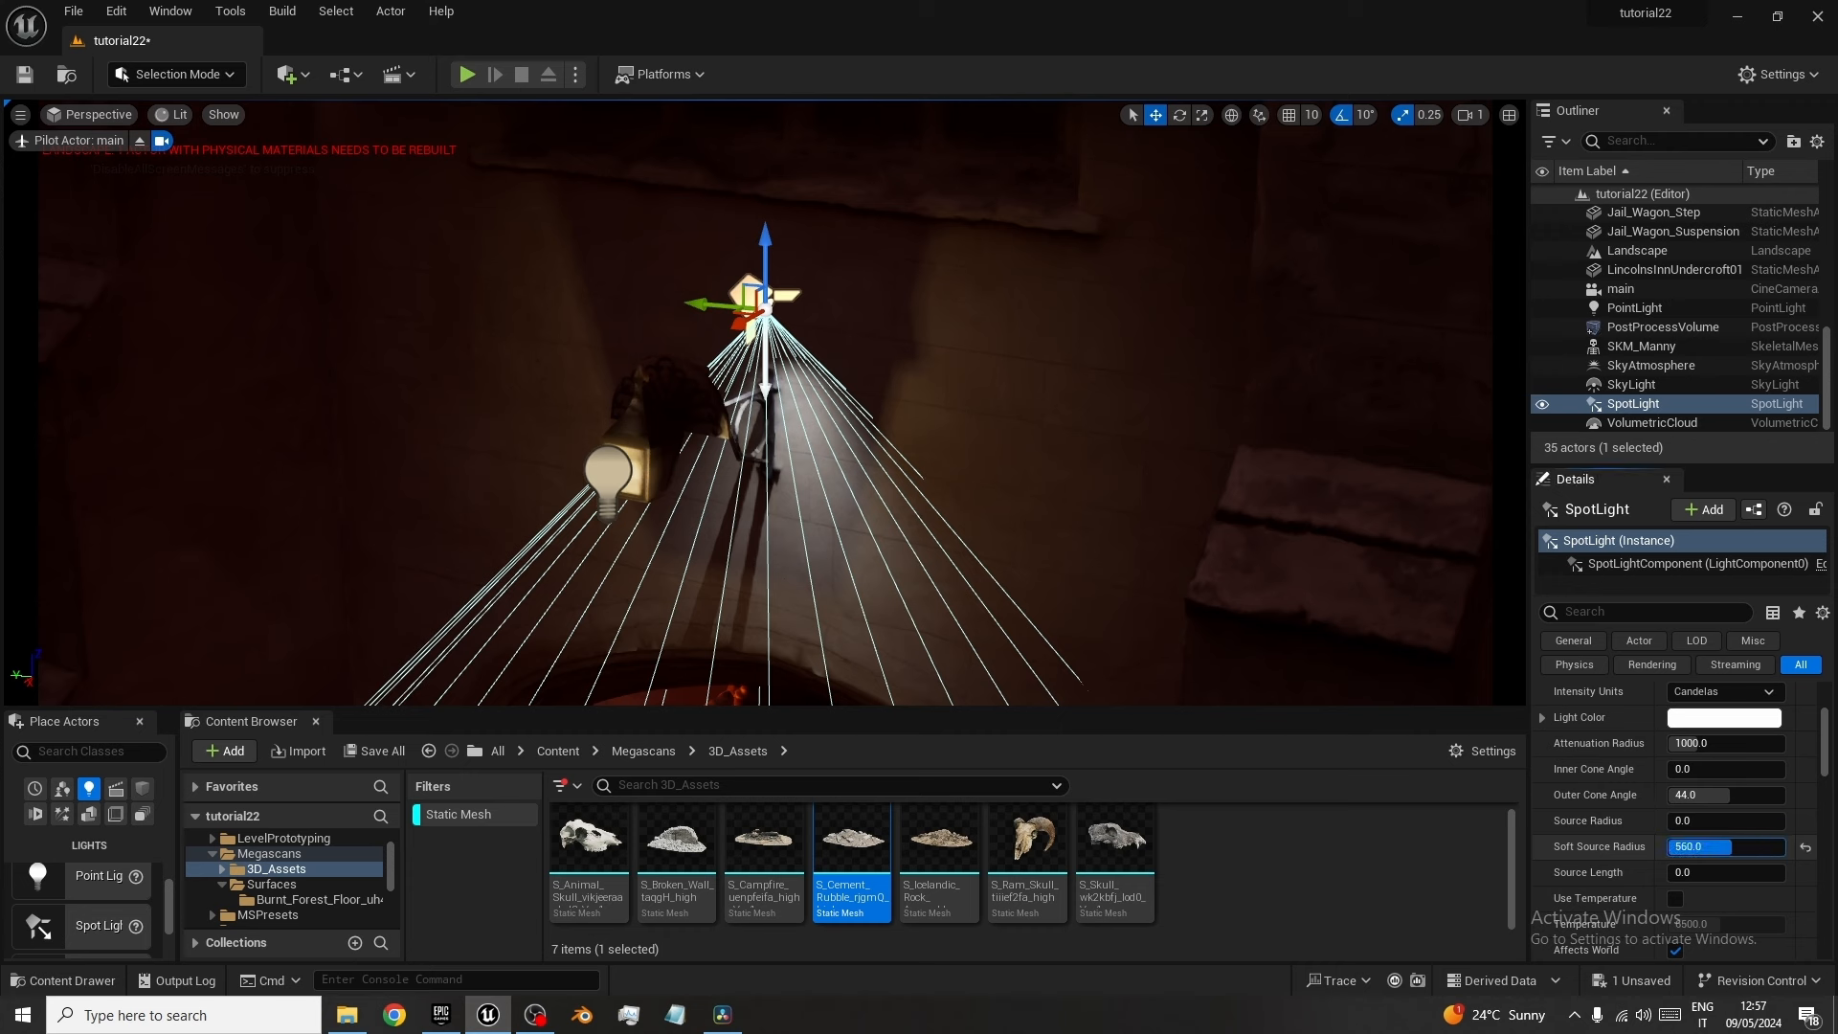
pyautogui.moveTo(1685, 820); pyautogui.dragTo(1741, 820)
# Change the spot light's color from white to a warm light orange.
pyautogui.click(1740, 720)
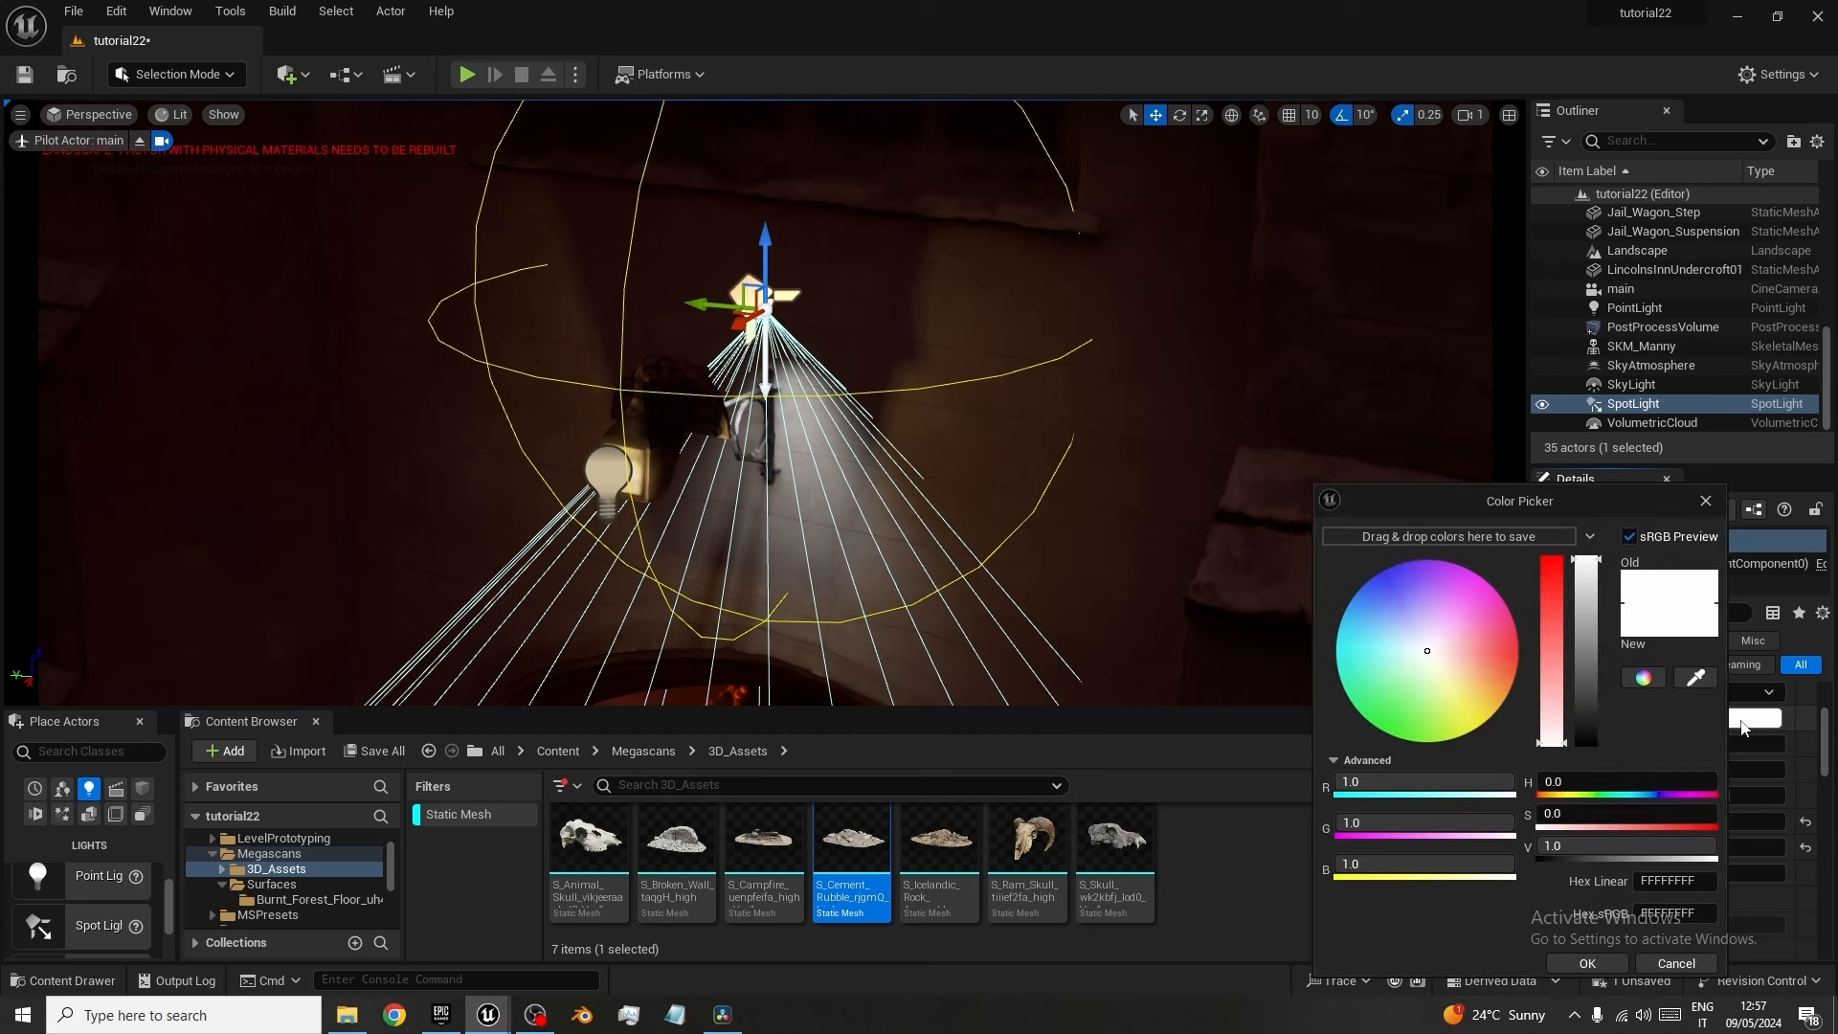
pyautogui.moveTo(1482, 672)
pyautogui.mouseDown()
pyautogui.moveTo(1468, 679)
pyautogui.moveTo(1493, 685)
pyautogui.mouseUp()
pyautogui.click(1603, 958)
# Duplicate the leftmost lantern's point light and spot light together over to the second wall lantern.
pyautogui.scroll(-4, 891, 435)
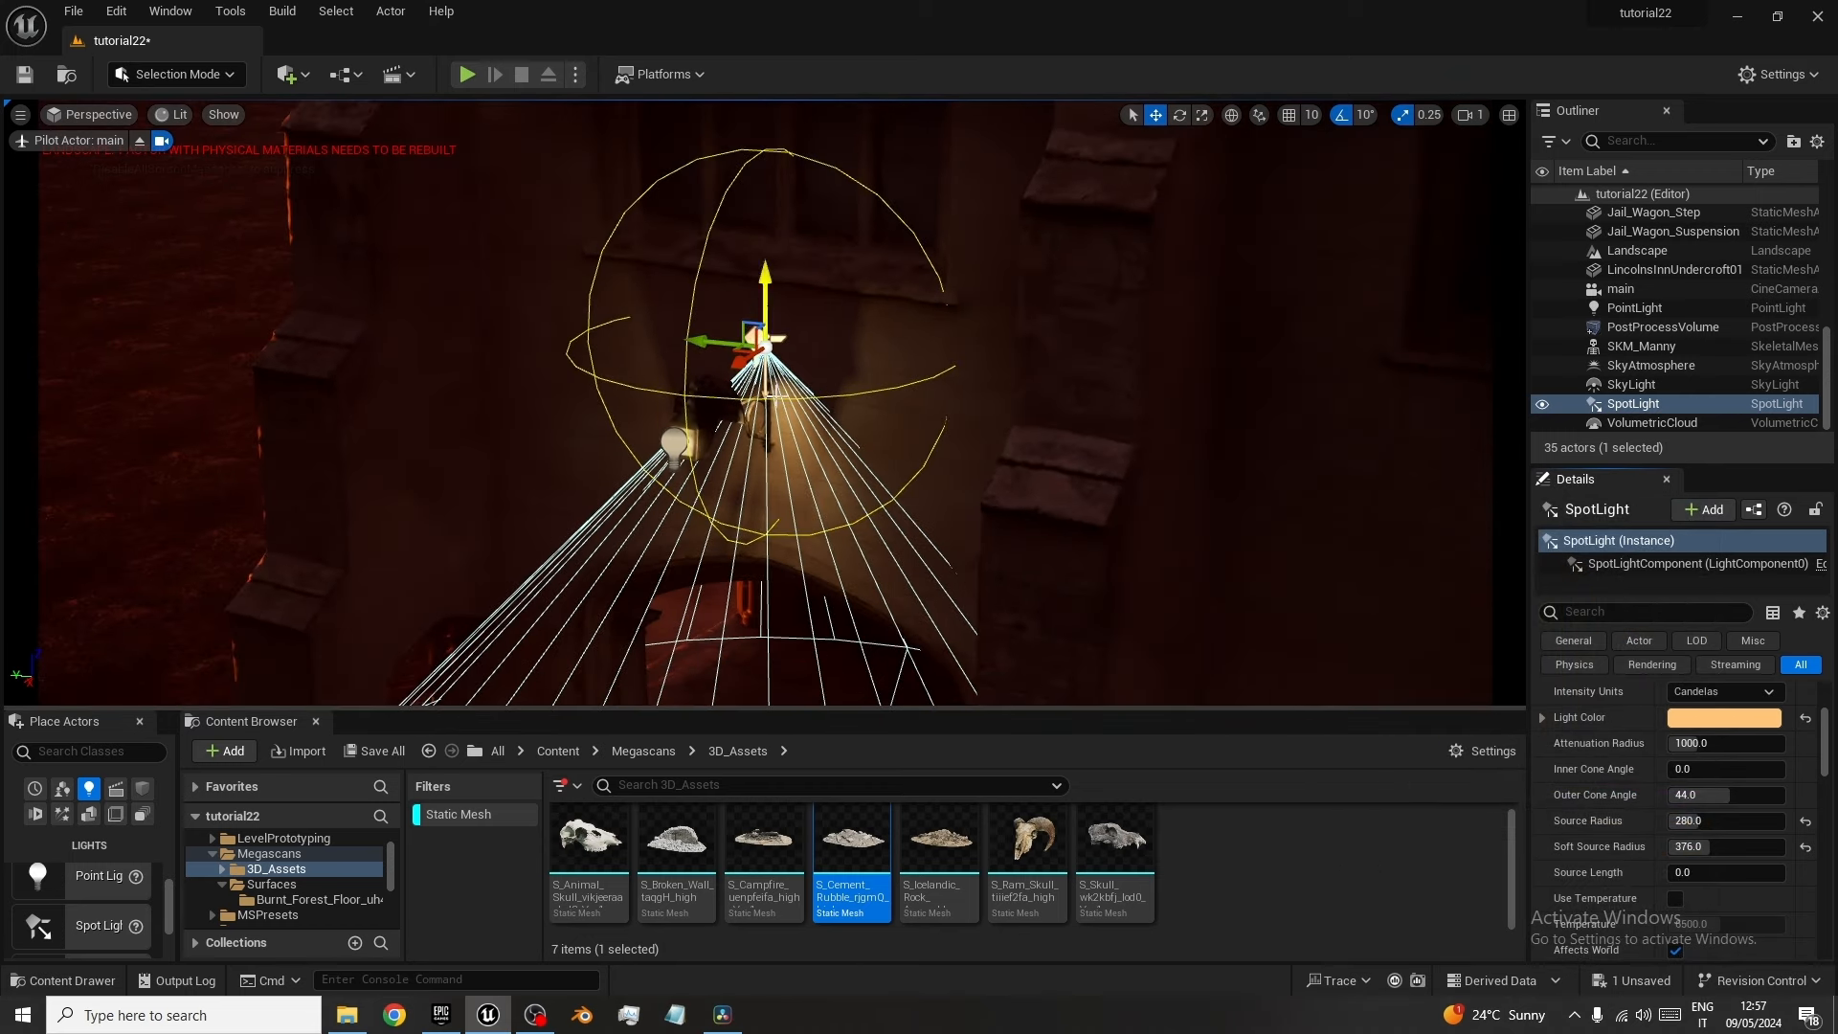
pyautogui.scroll(-8, 1027, 622)
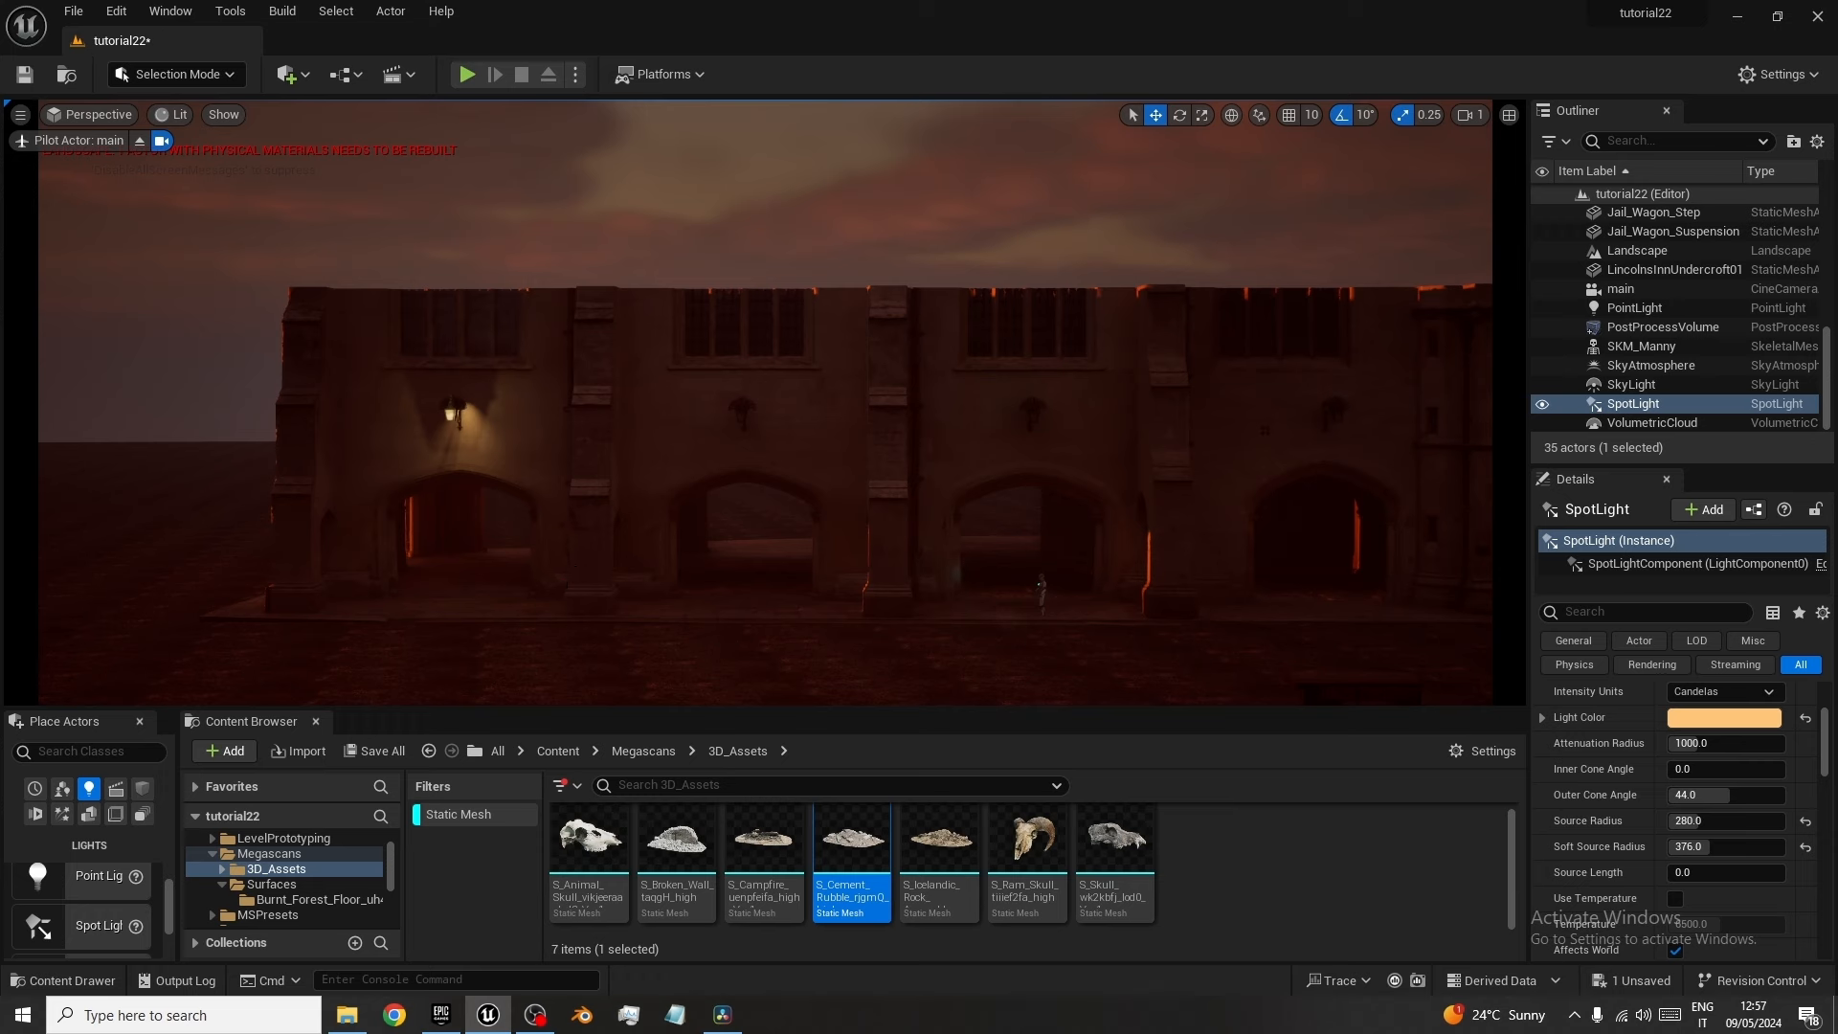
pyautogui.keyDown('alt'); pyautogui.moveTo(1027, 623); pyautogui.dragTo(1104, 603); pyautogui.keyUp('alt')
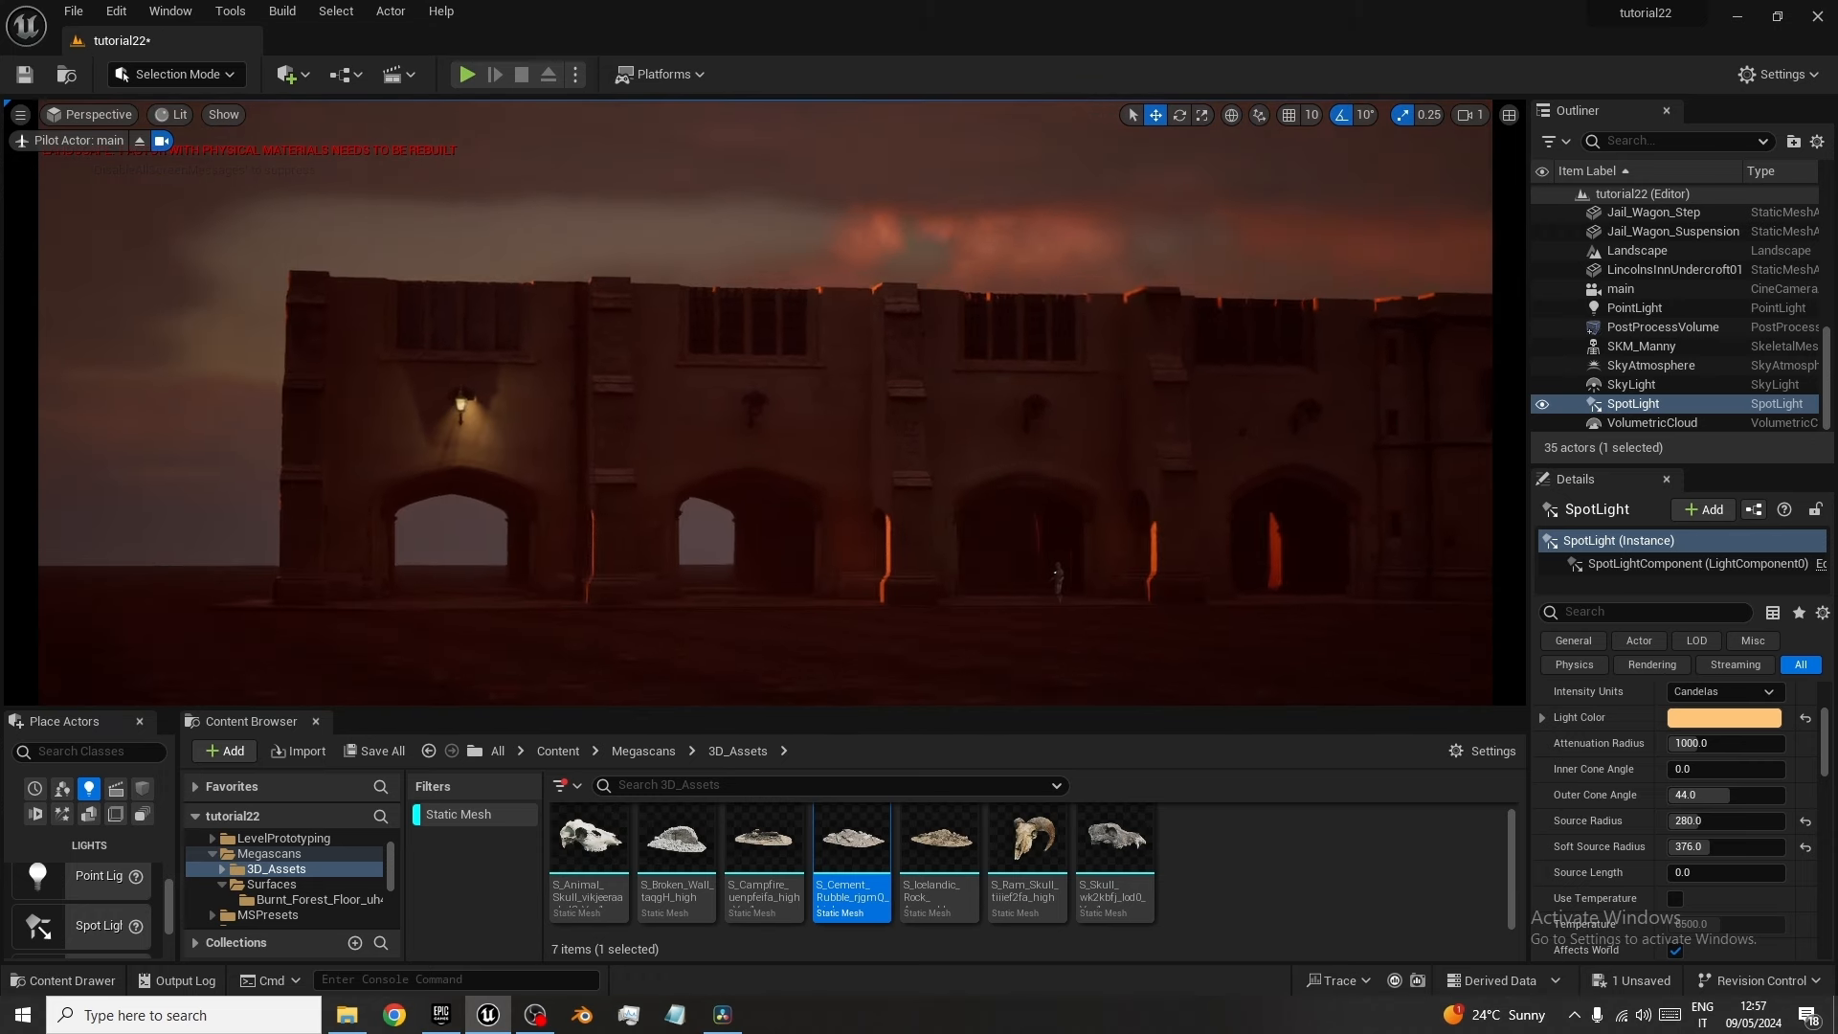
pyautogui.click(379, 482)
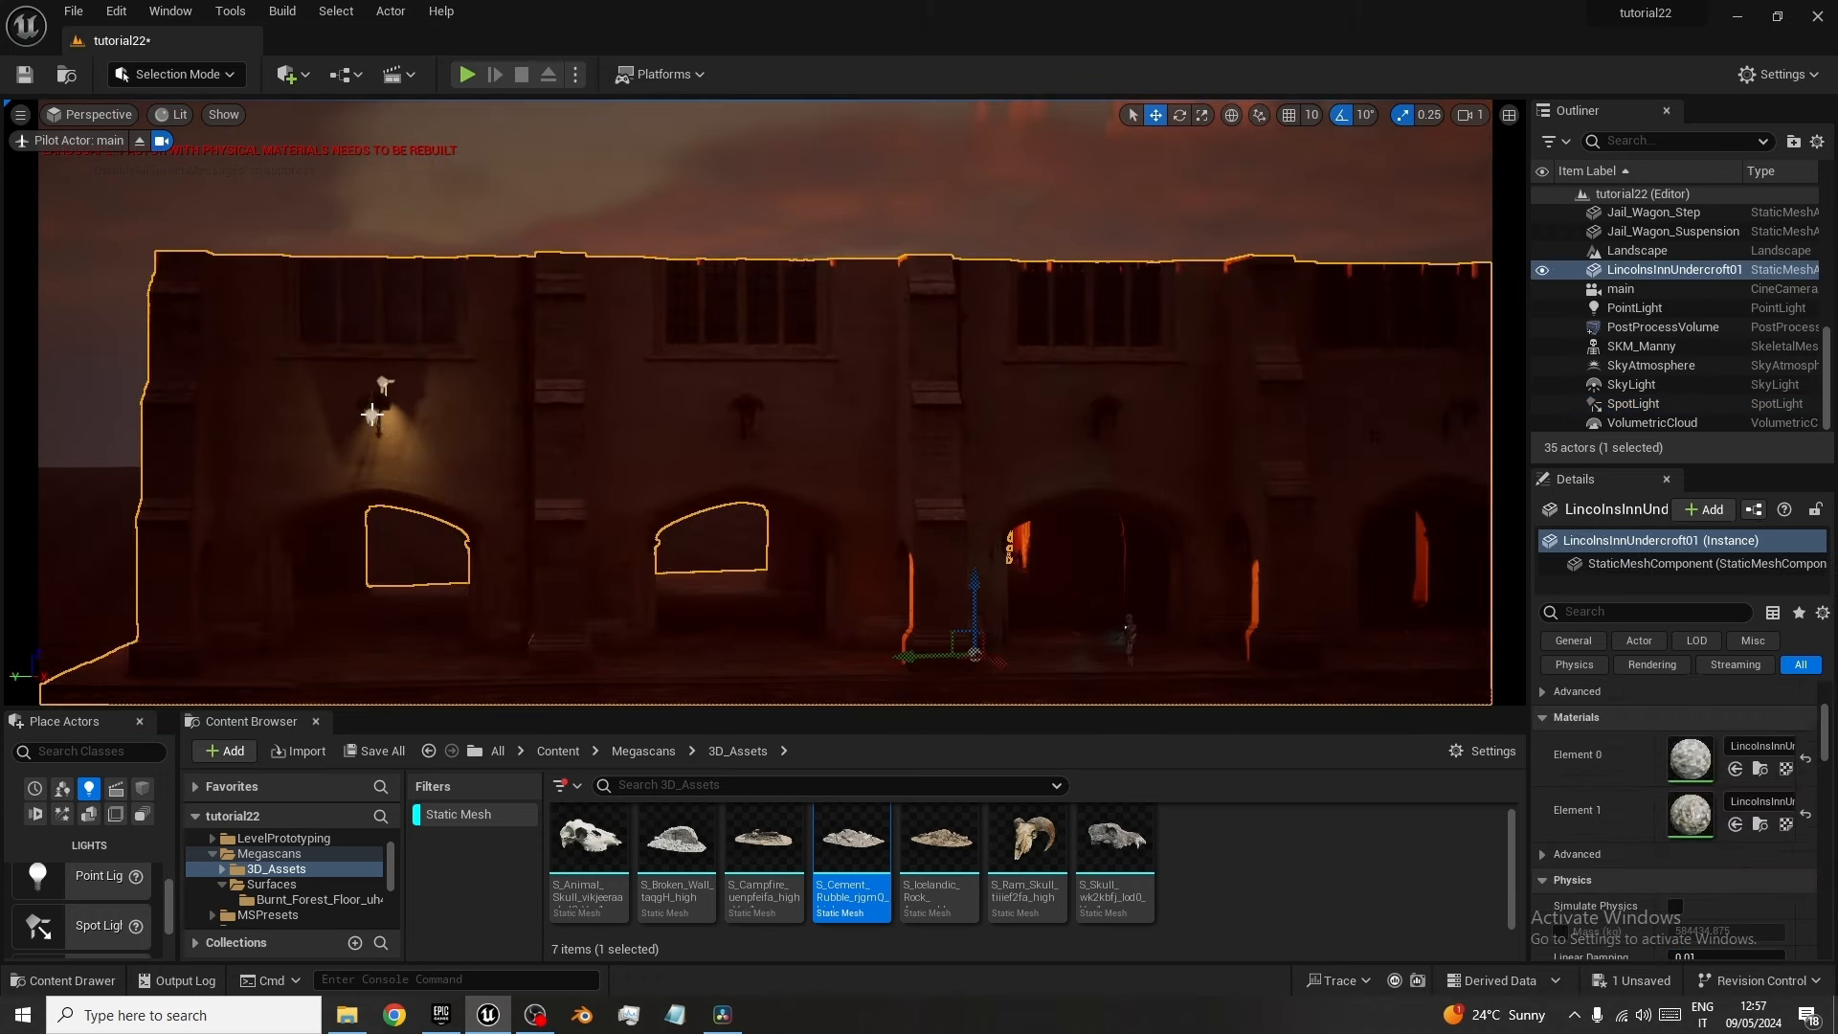
pyautogui.click(375, 412)
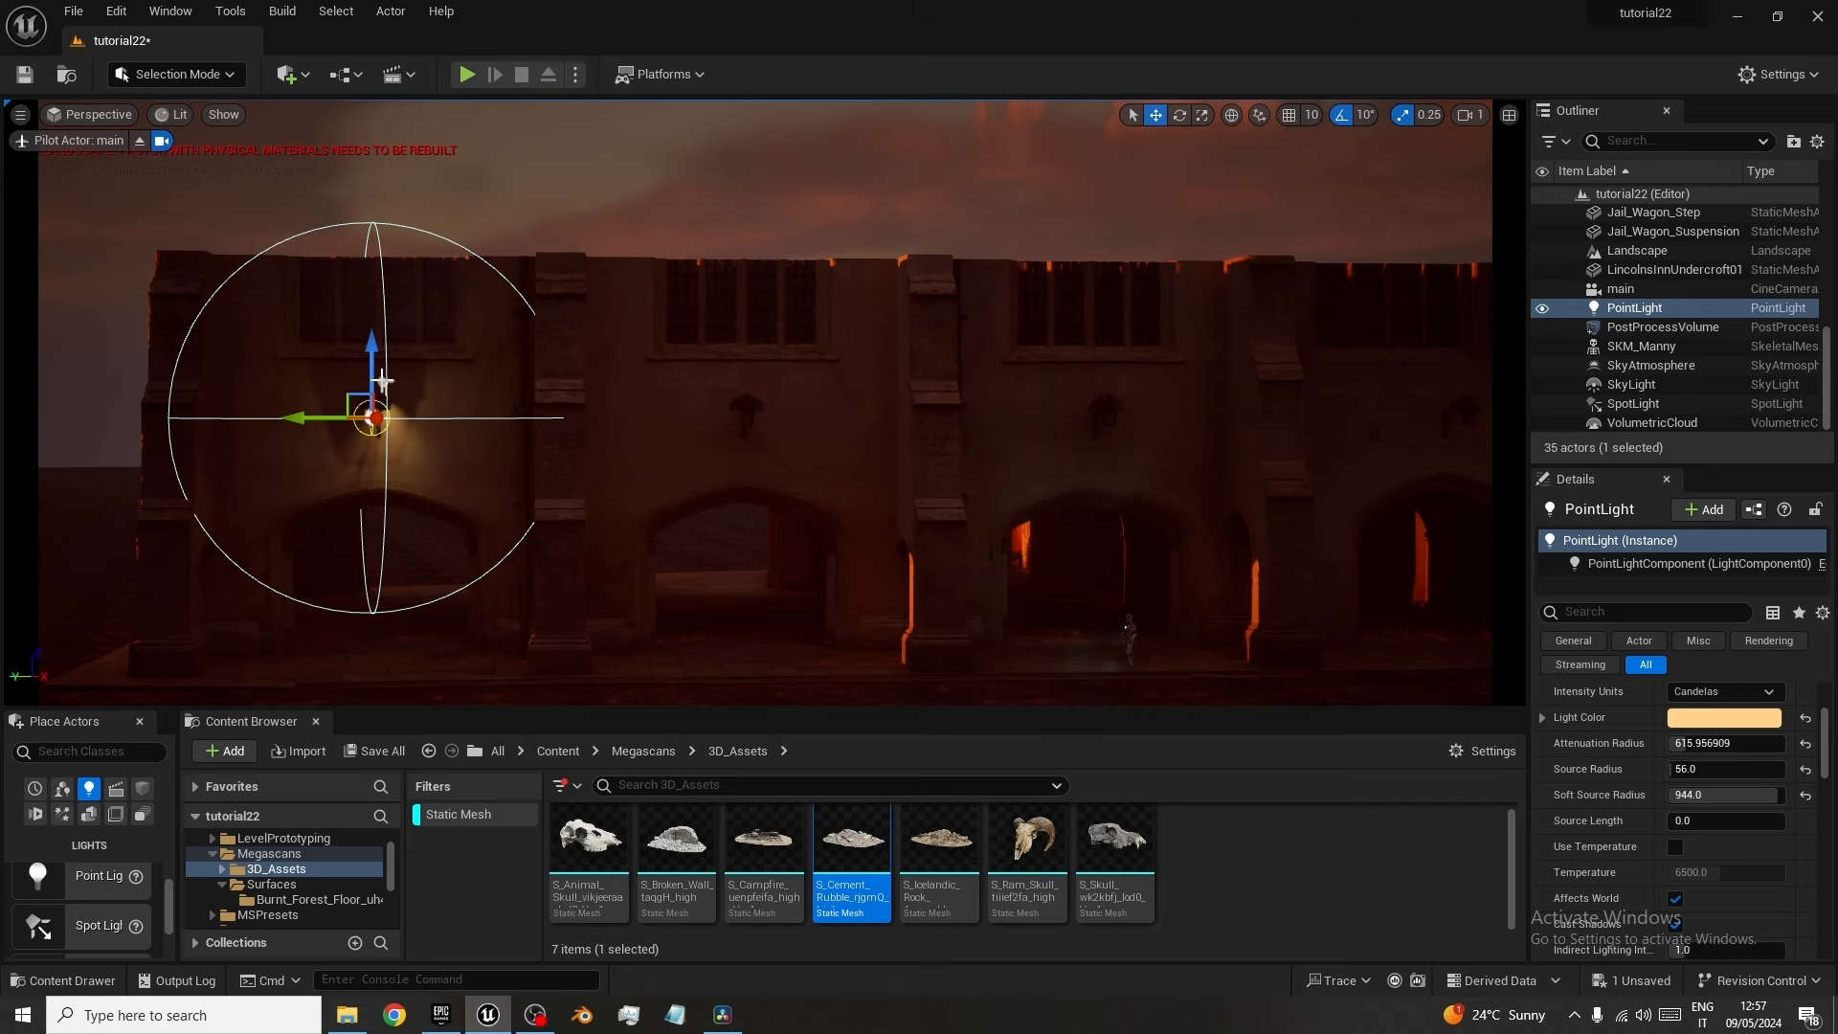
pyautogui.keyDown('ctrl'); pyautogui.click(383, 380); pyautogui.keyUp('ctrl')
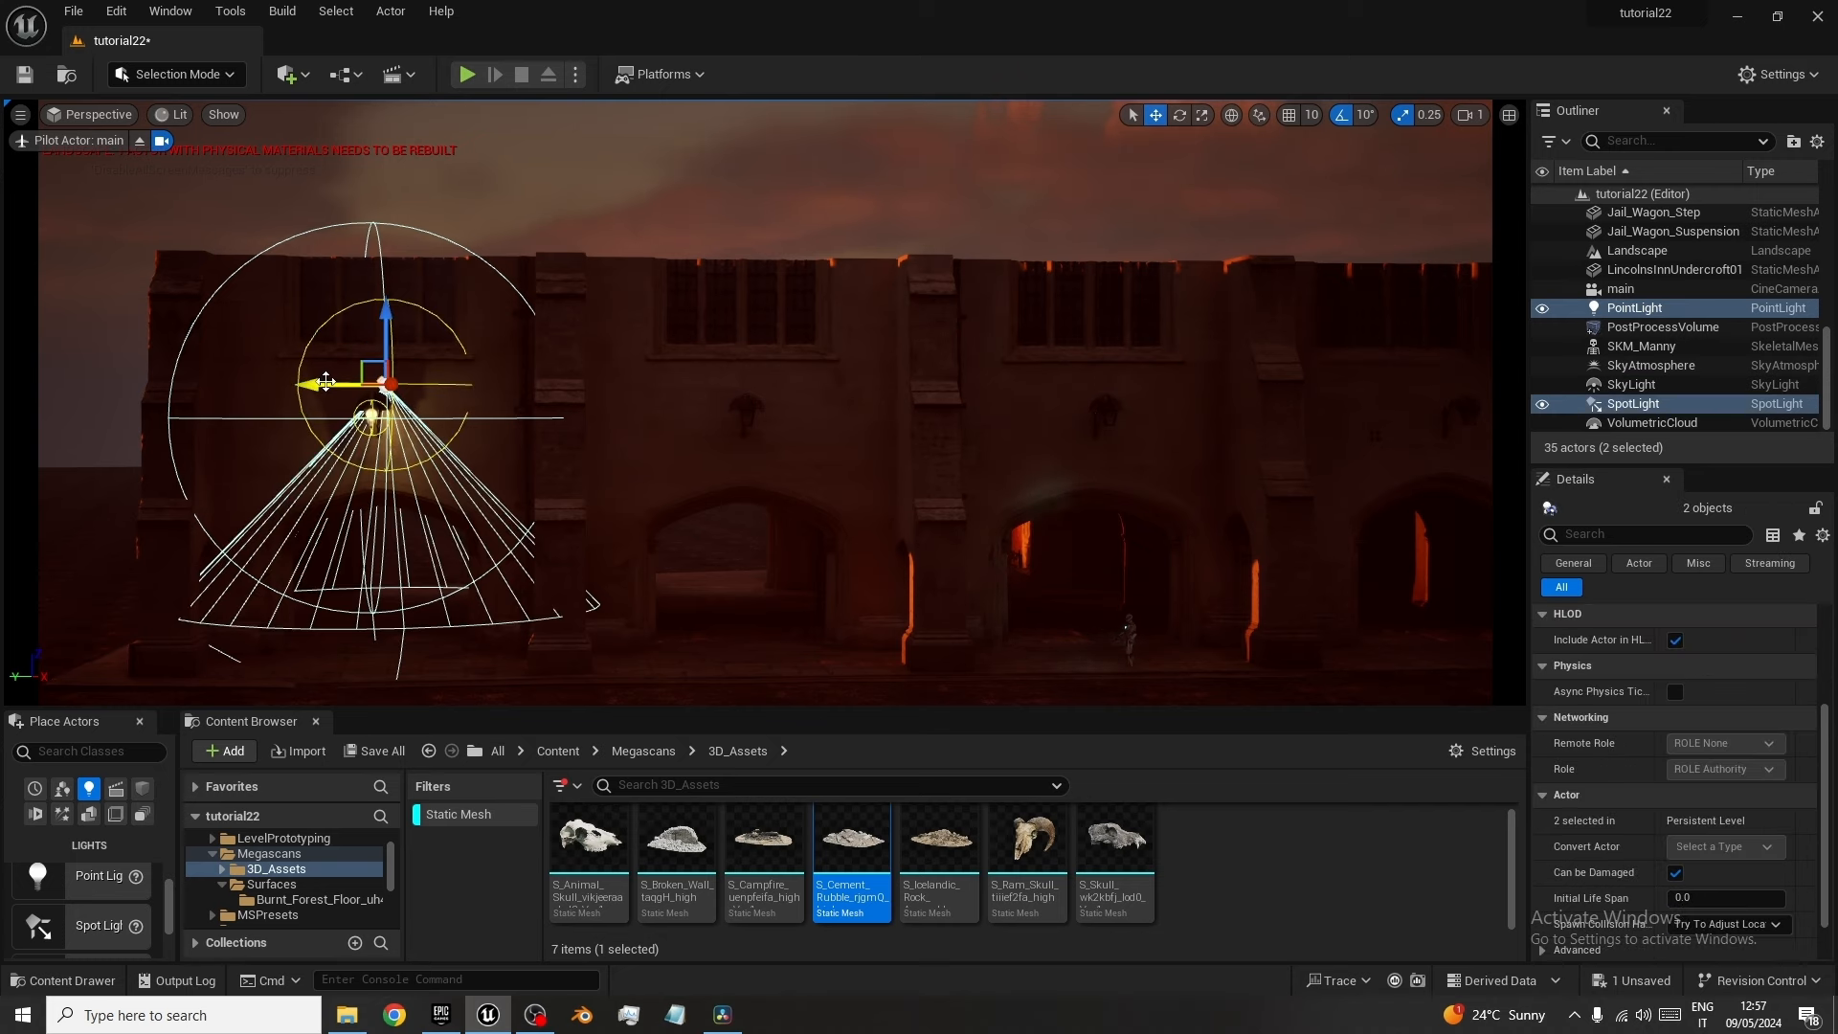
pyautogui.keyDown('alt'); pyautogui.moveTo(316, 384); pyautogui.dragTo(685, 377); pyautogui.keyUp('alt')
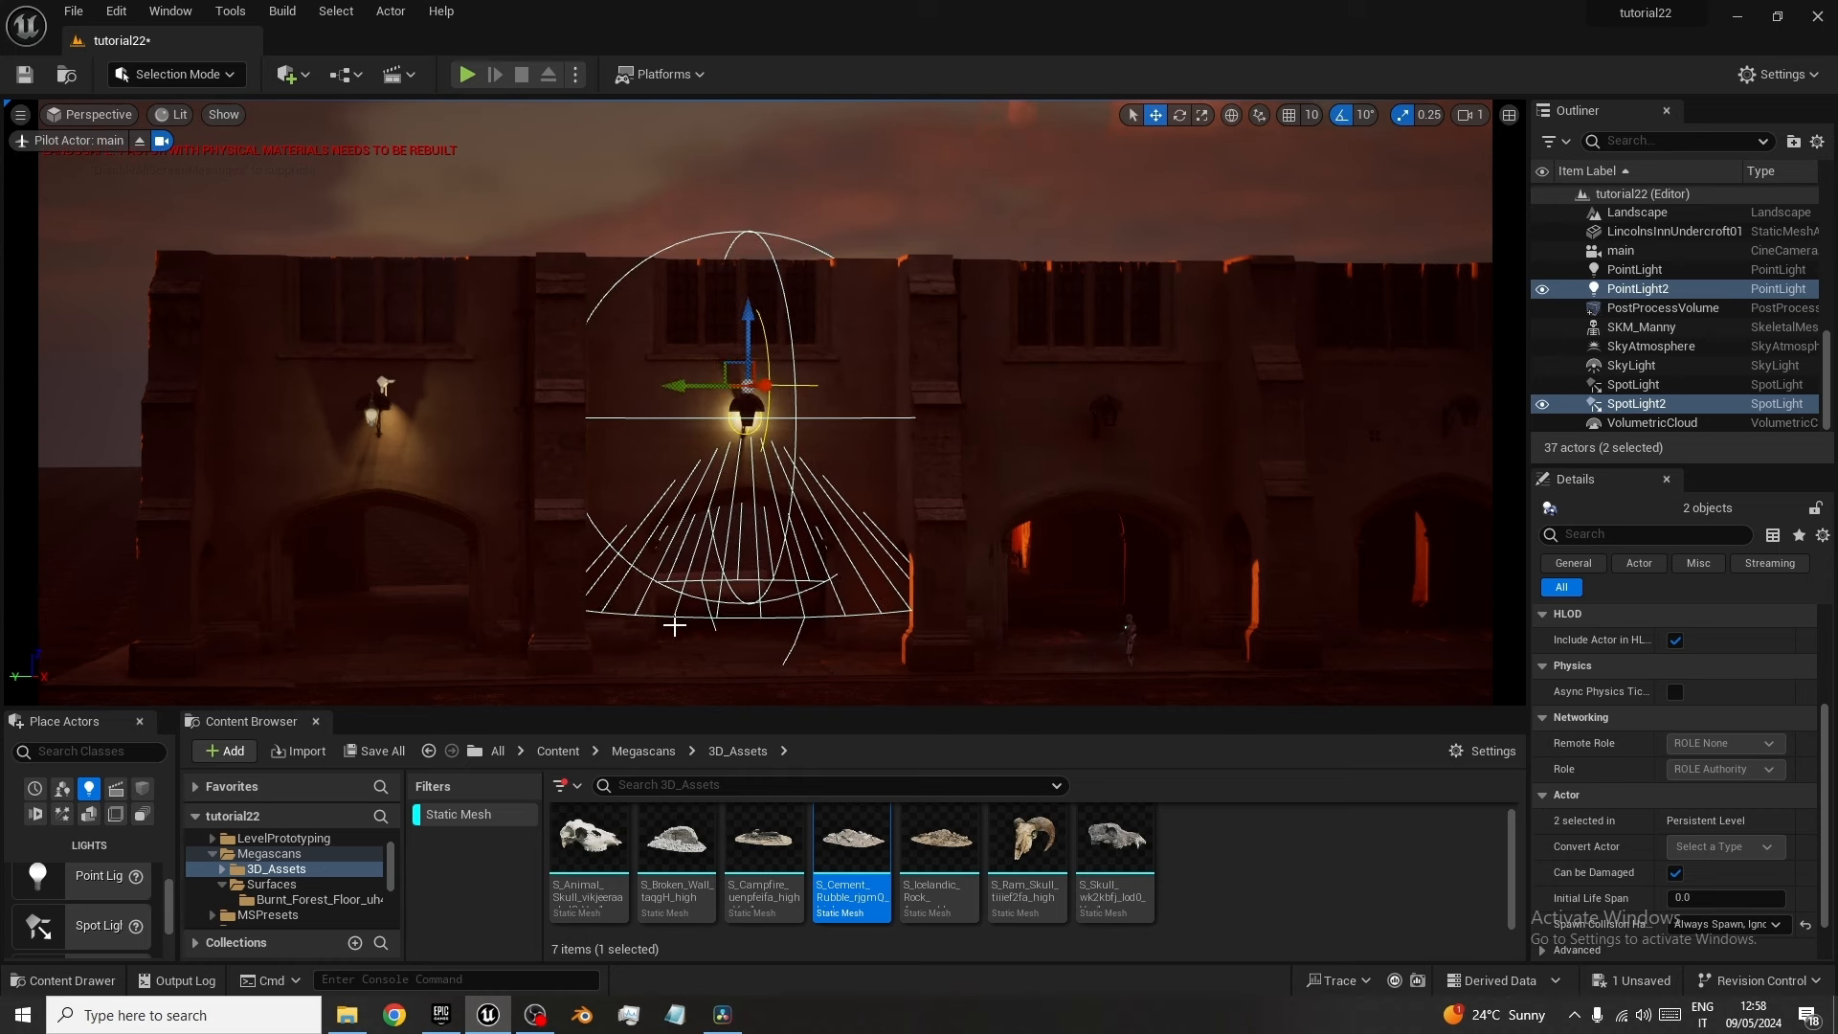
# Move the duplicated point light and spot light along the X axis to align them with the second lantern.
pyautogui.keyDown('alt'); pyautogui.moveTo(551, 560); pyautogui.dragTo(593, 498); pyautogui.keyUp('alt')
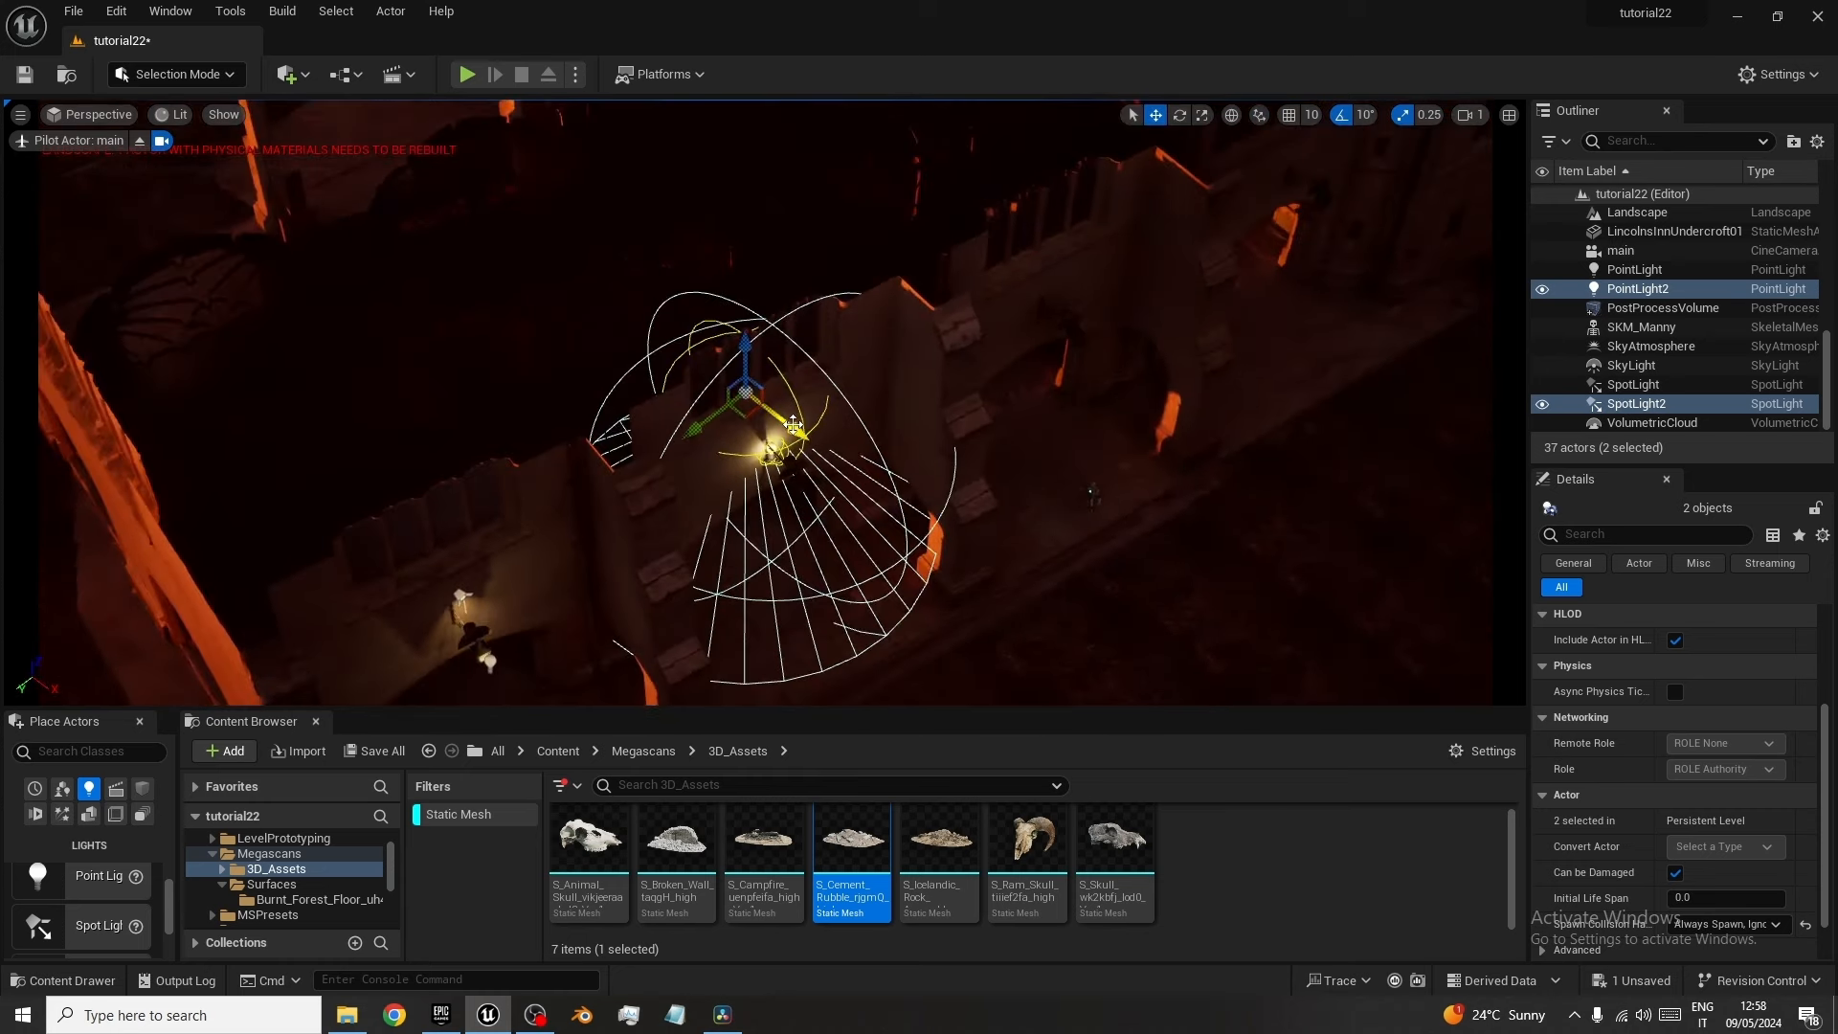
pyautogui.moveTo(793, 425); pyautogui.dragTo(829, 475)
pyautogui.keyDown('alt'); pyautogui.moveTo(638, 650); pyautogui.dragTo(555, 550); pyautogui.keyUp('alt')
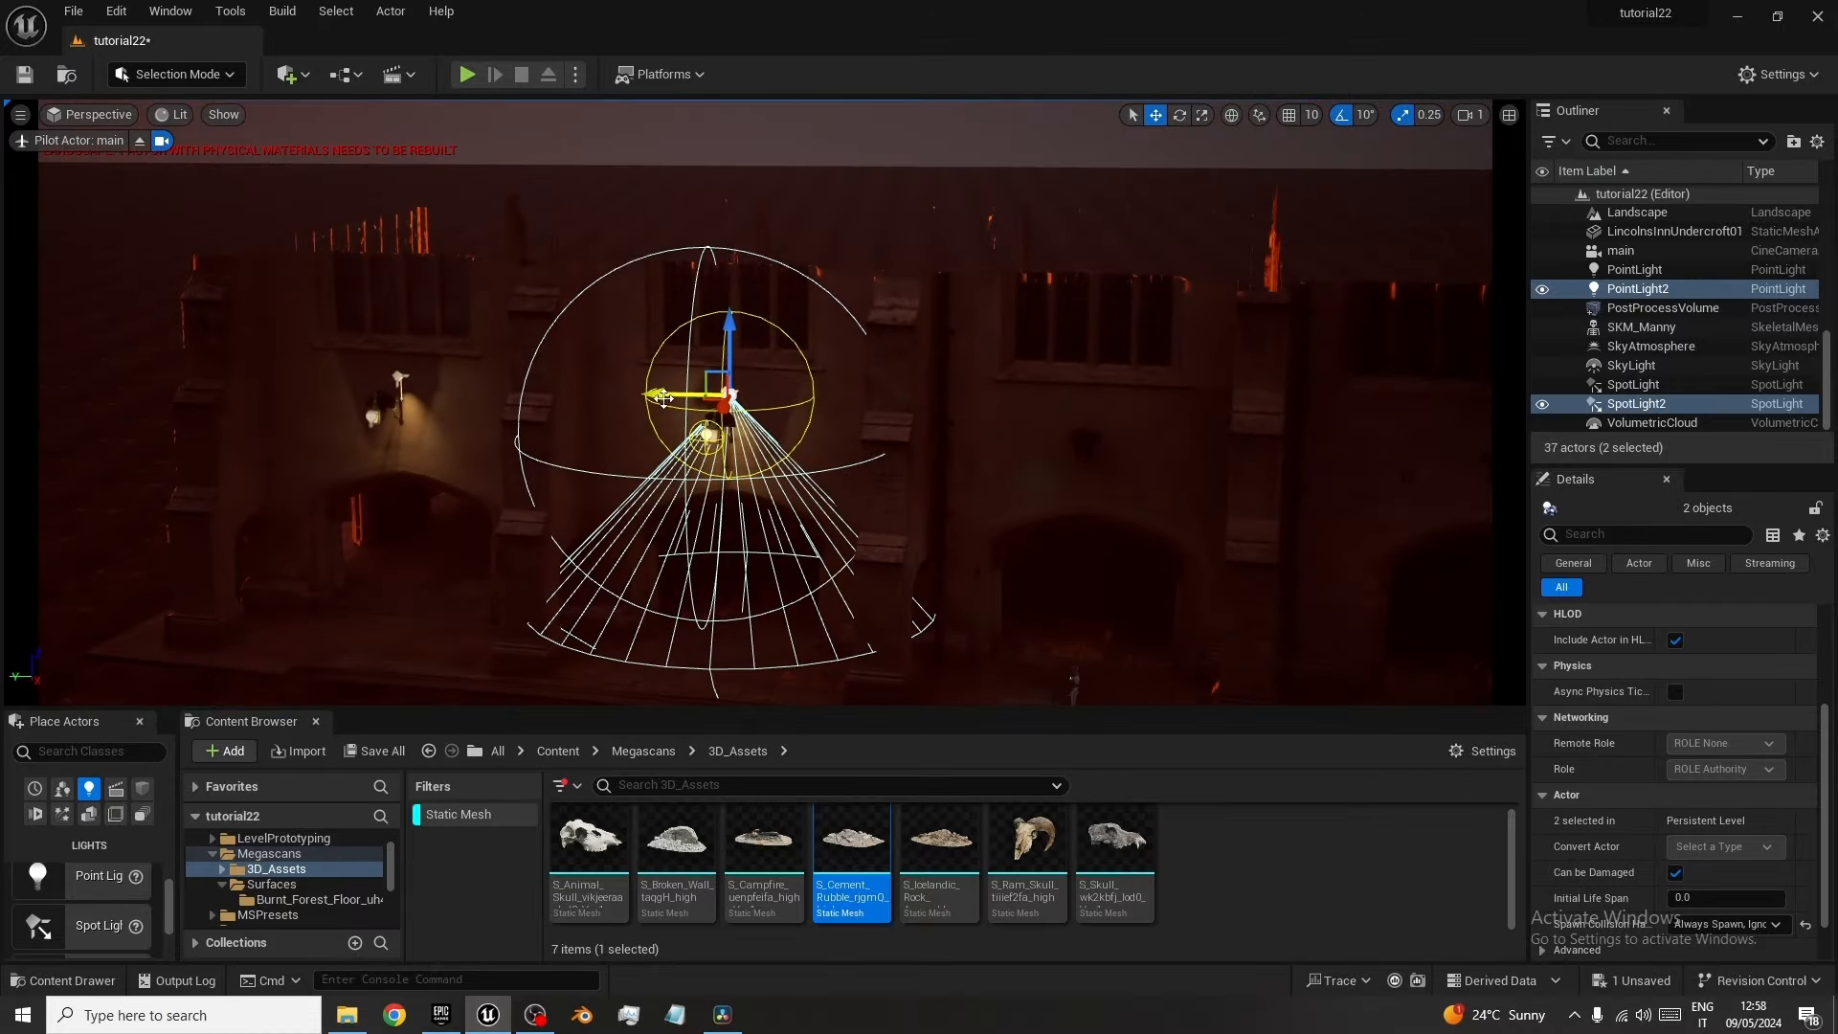
# Duplicate the selected point and spot light pair to the third wall lamp and align the copy with it.
pyautogui.moveTo(663, 398); pyautogui.dragTo(1187, 575)
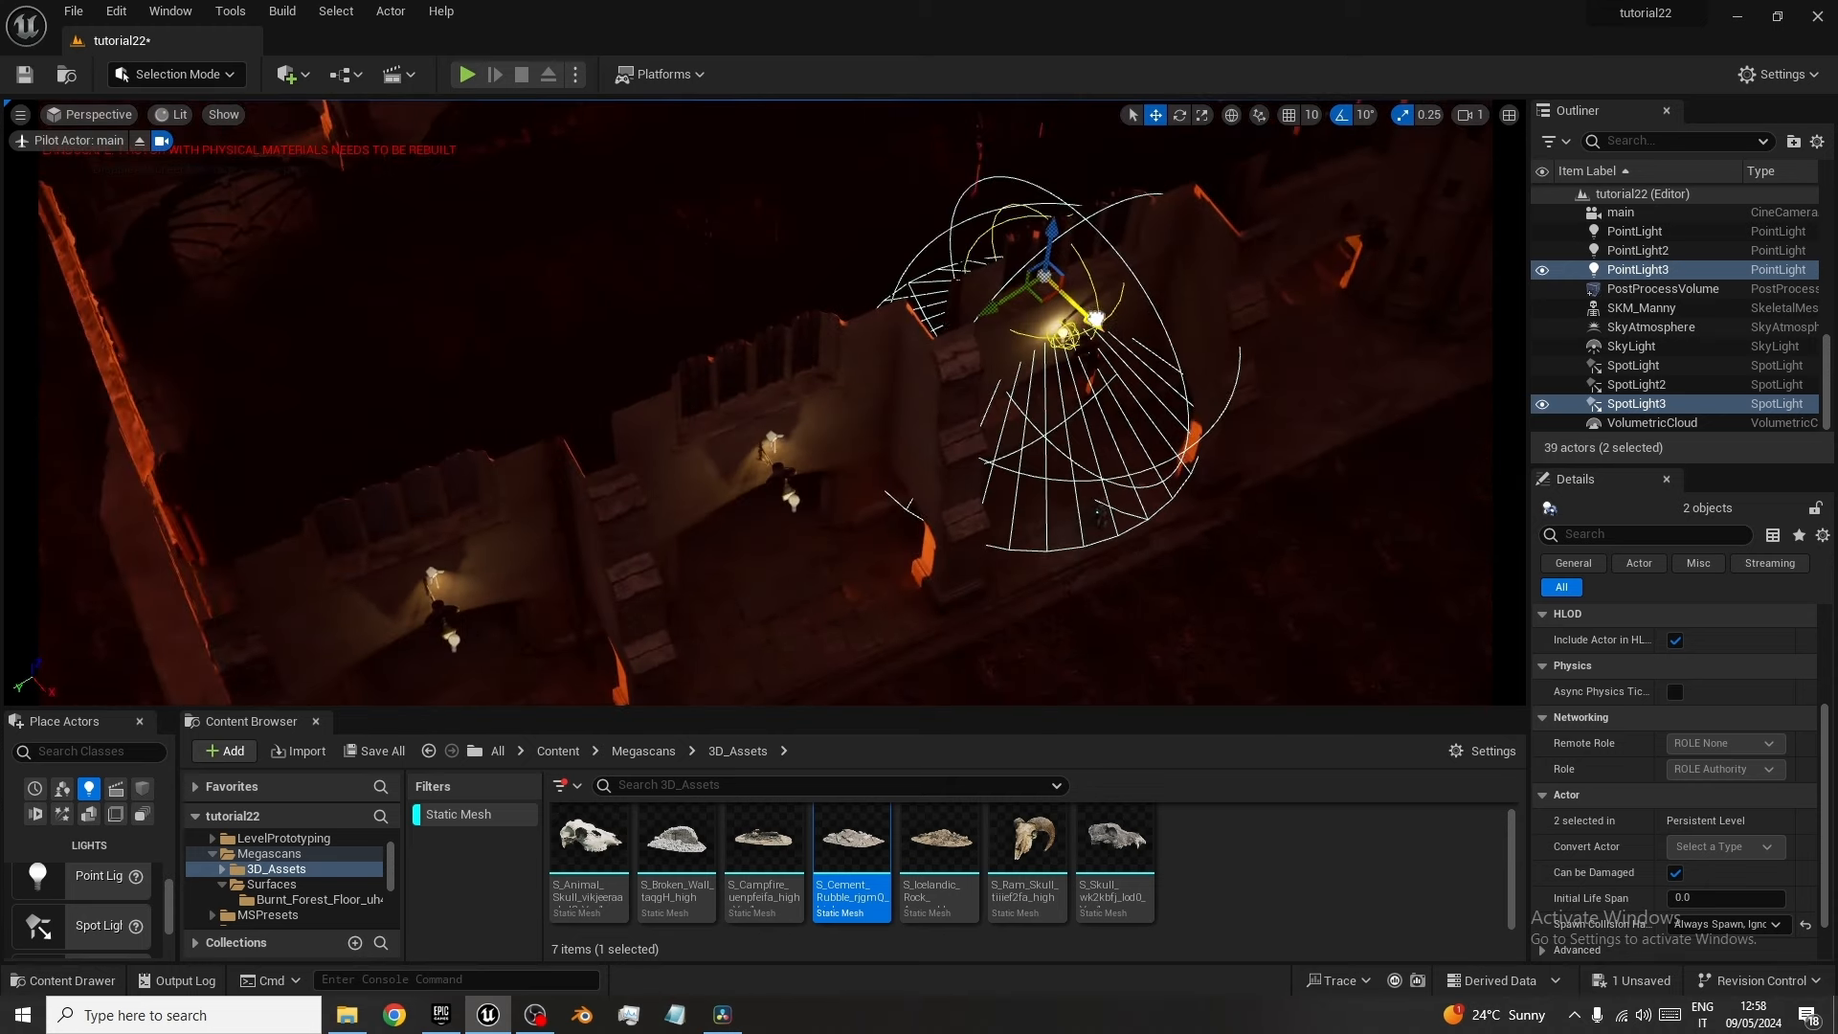
pyautogui.moveTo(1082, 311); pyautogui.dragTo(1040, 346)
pyautogui.keyDown('alt'); pyautogui.moveTo(1443, 583); pyautogui.dragTo(1475, 507); pyautogui.keyUp('alt')
pyautogui.scroll(-5, 1345, 481)
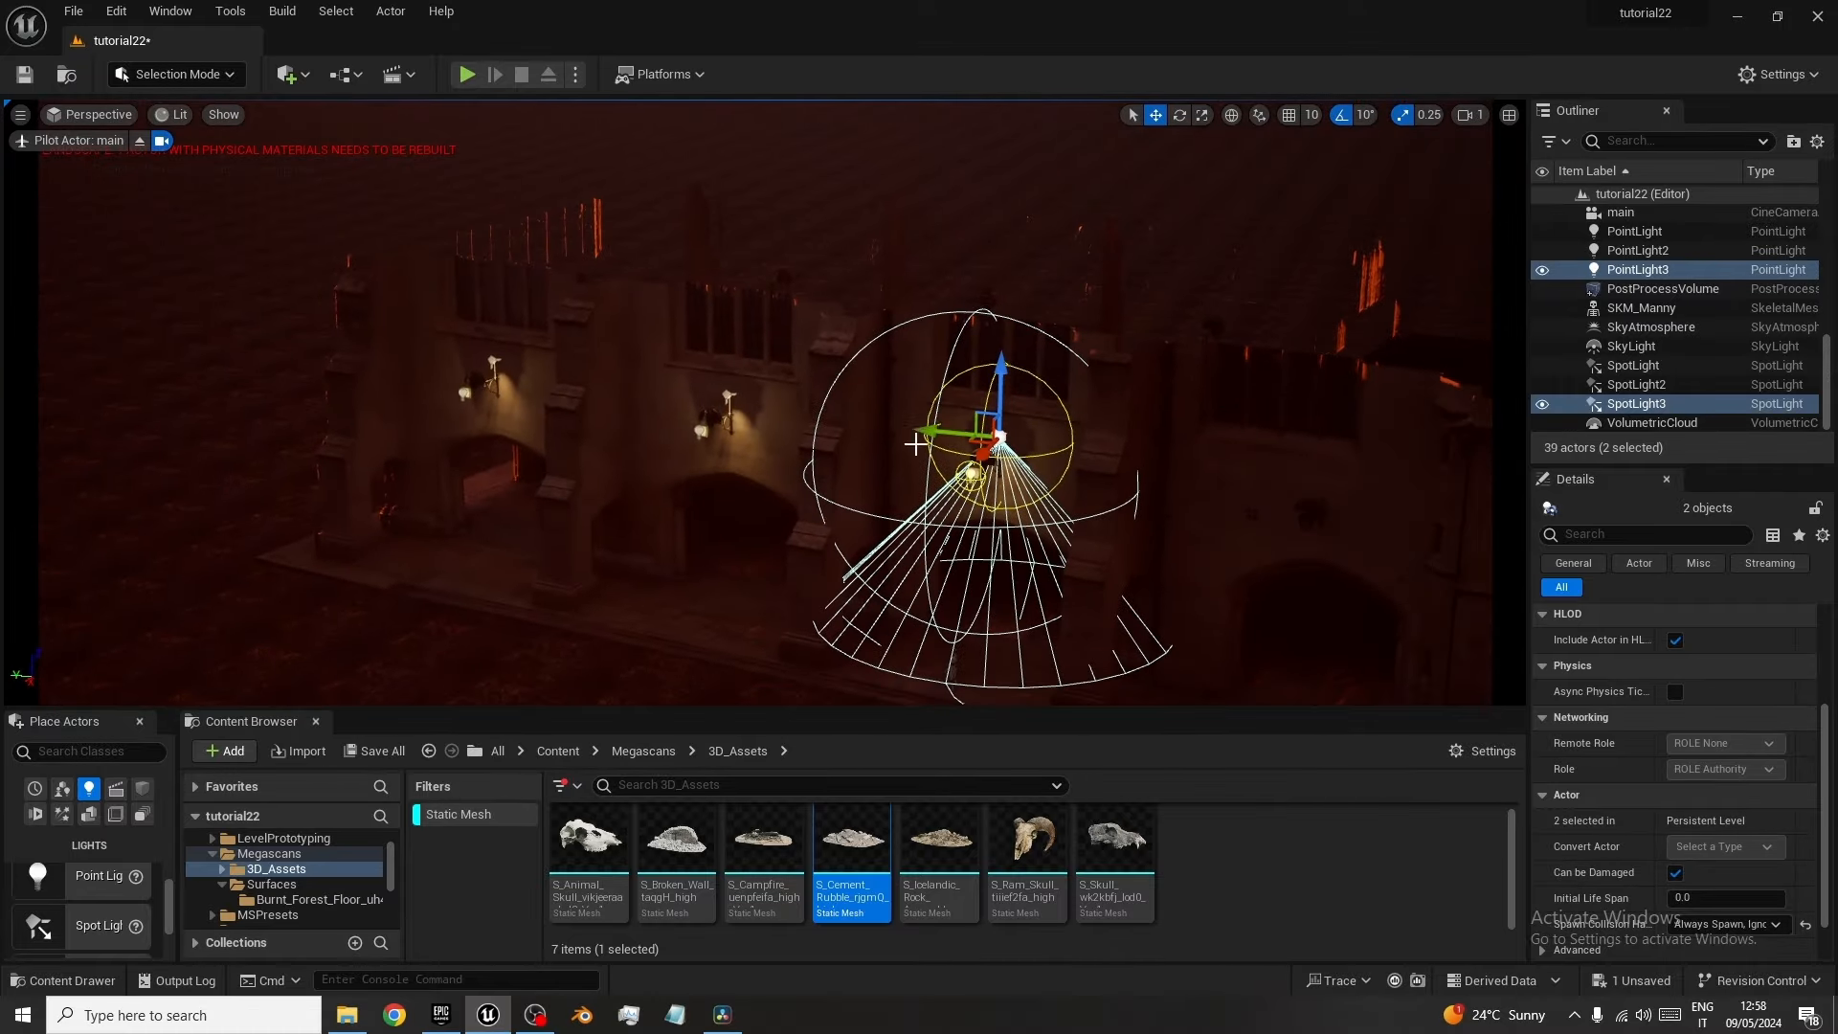
# Duplicate the light pair to the fourth wall lamp and fit the copy to the lamp head.
pyautogui.keyDown('alt'); pyautogui.moveTo(930, 429); pyautogui.dragTo(1254, 512); pyautogui.keyUp('alt')
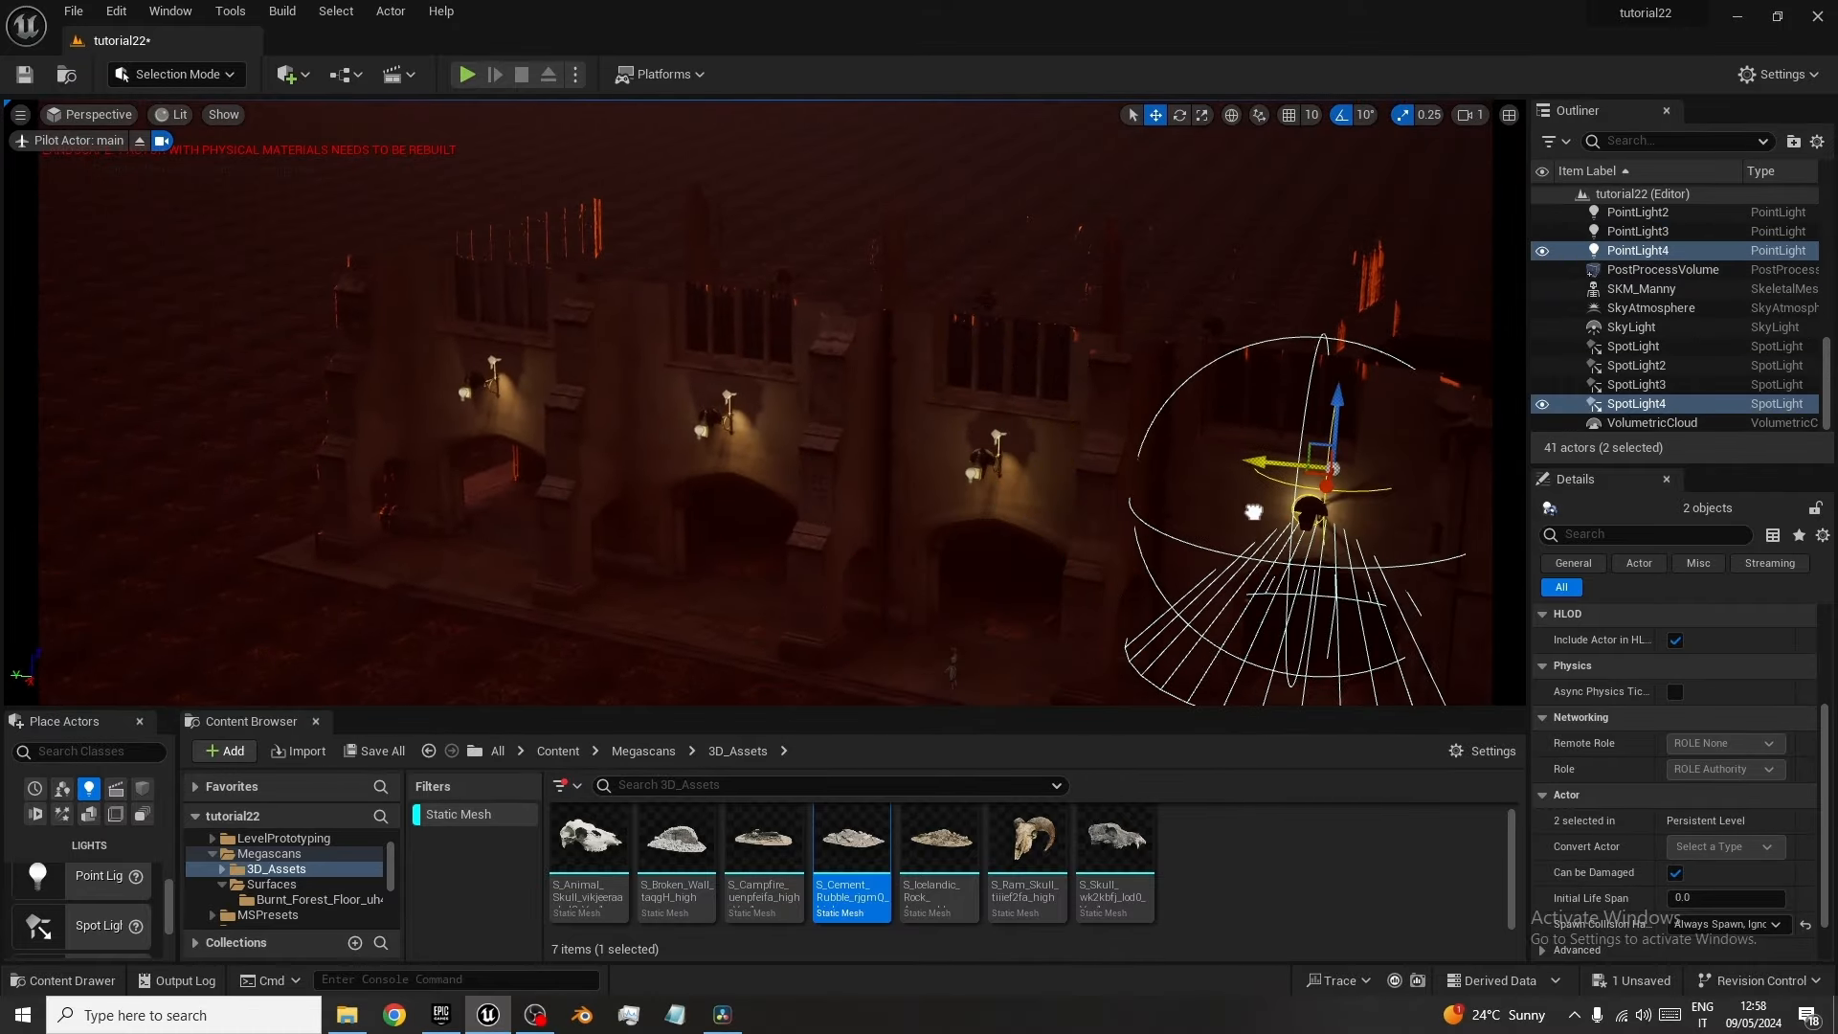
pyautogui.press('f')
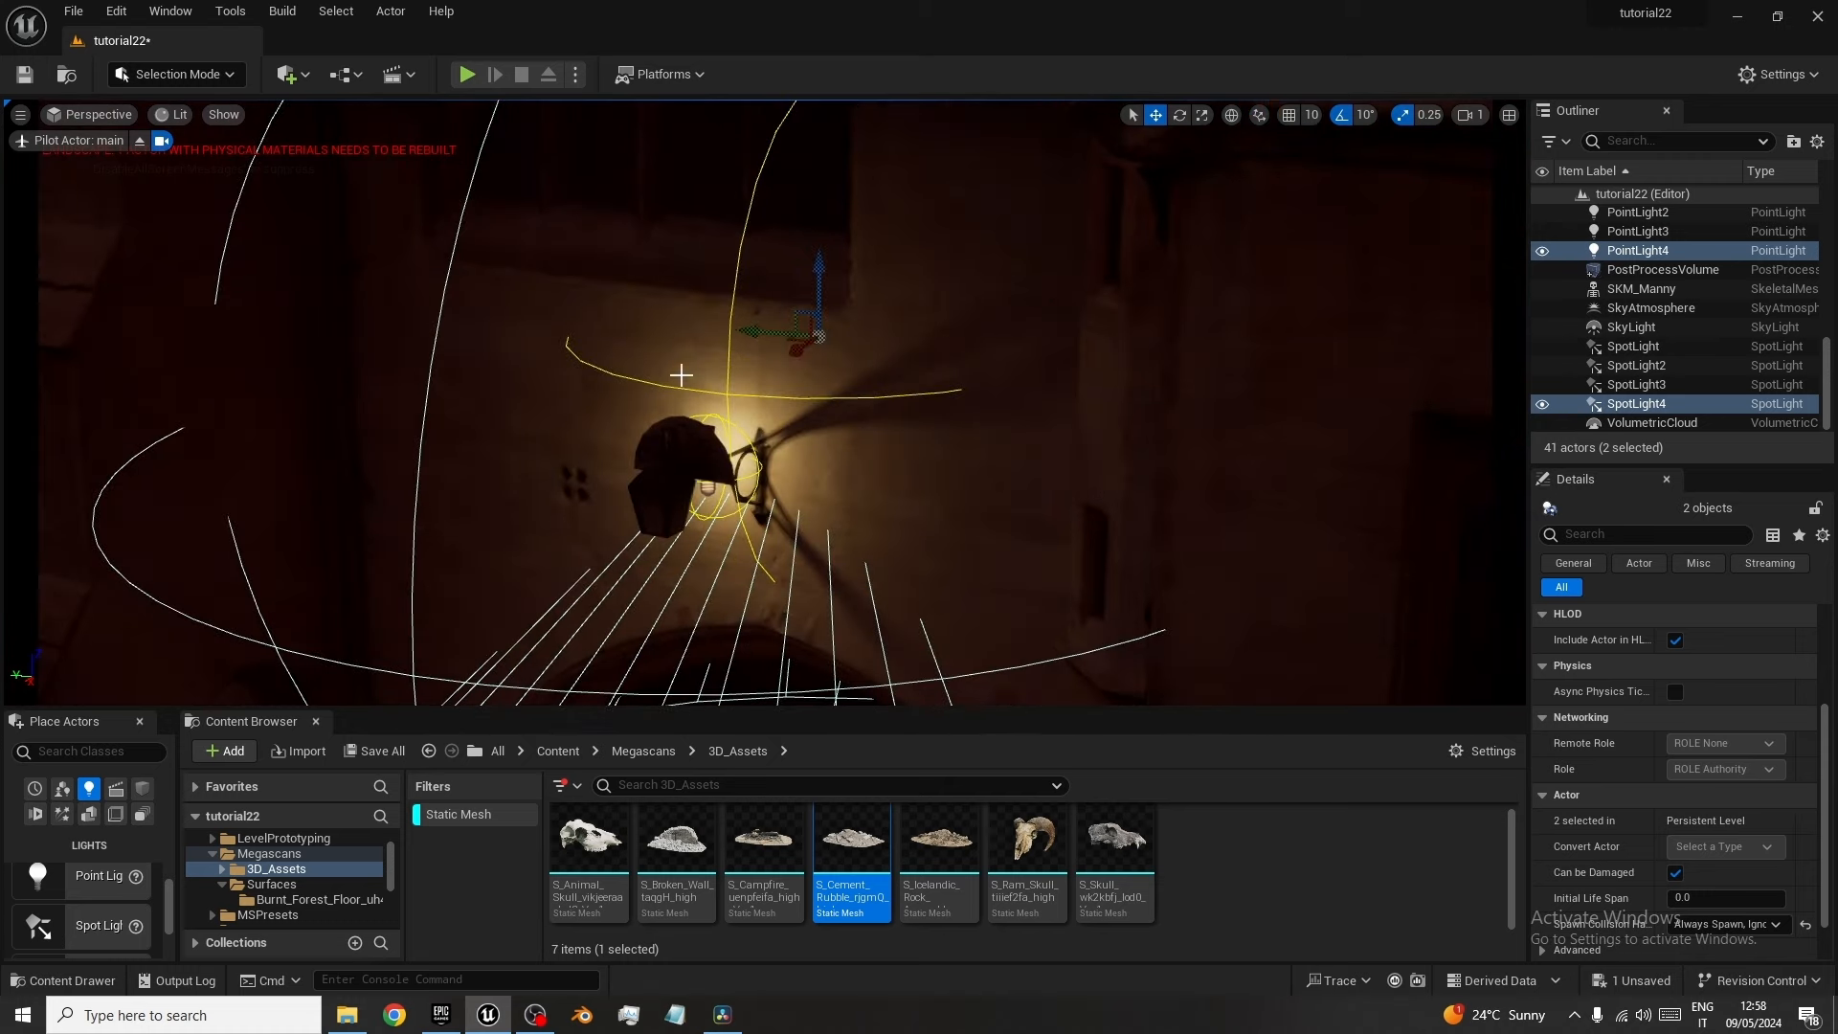
pyautogui.keyDown('alt'); pyautogui.moveTo(790, 355); pyautogui.dragTo(726, 373); pyautogui.keyUp('alt')
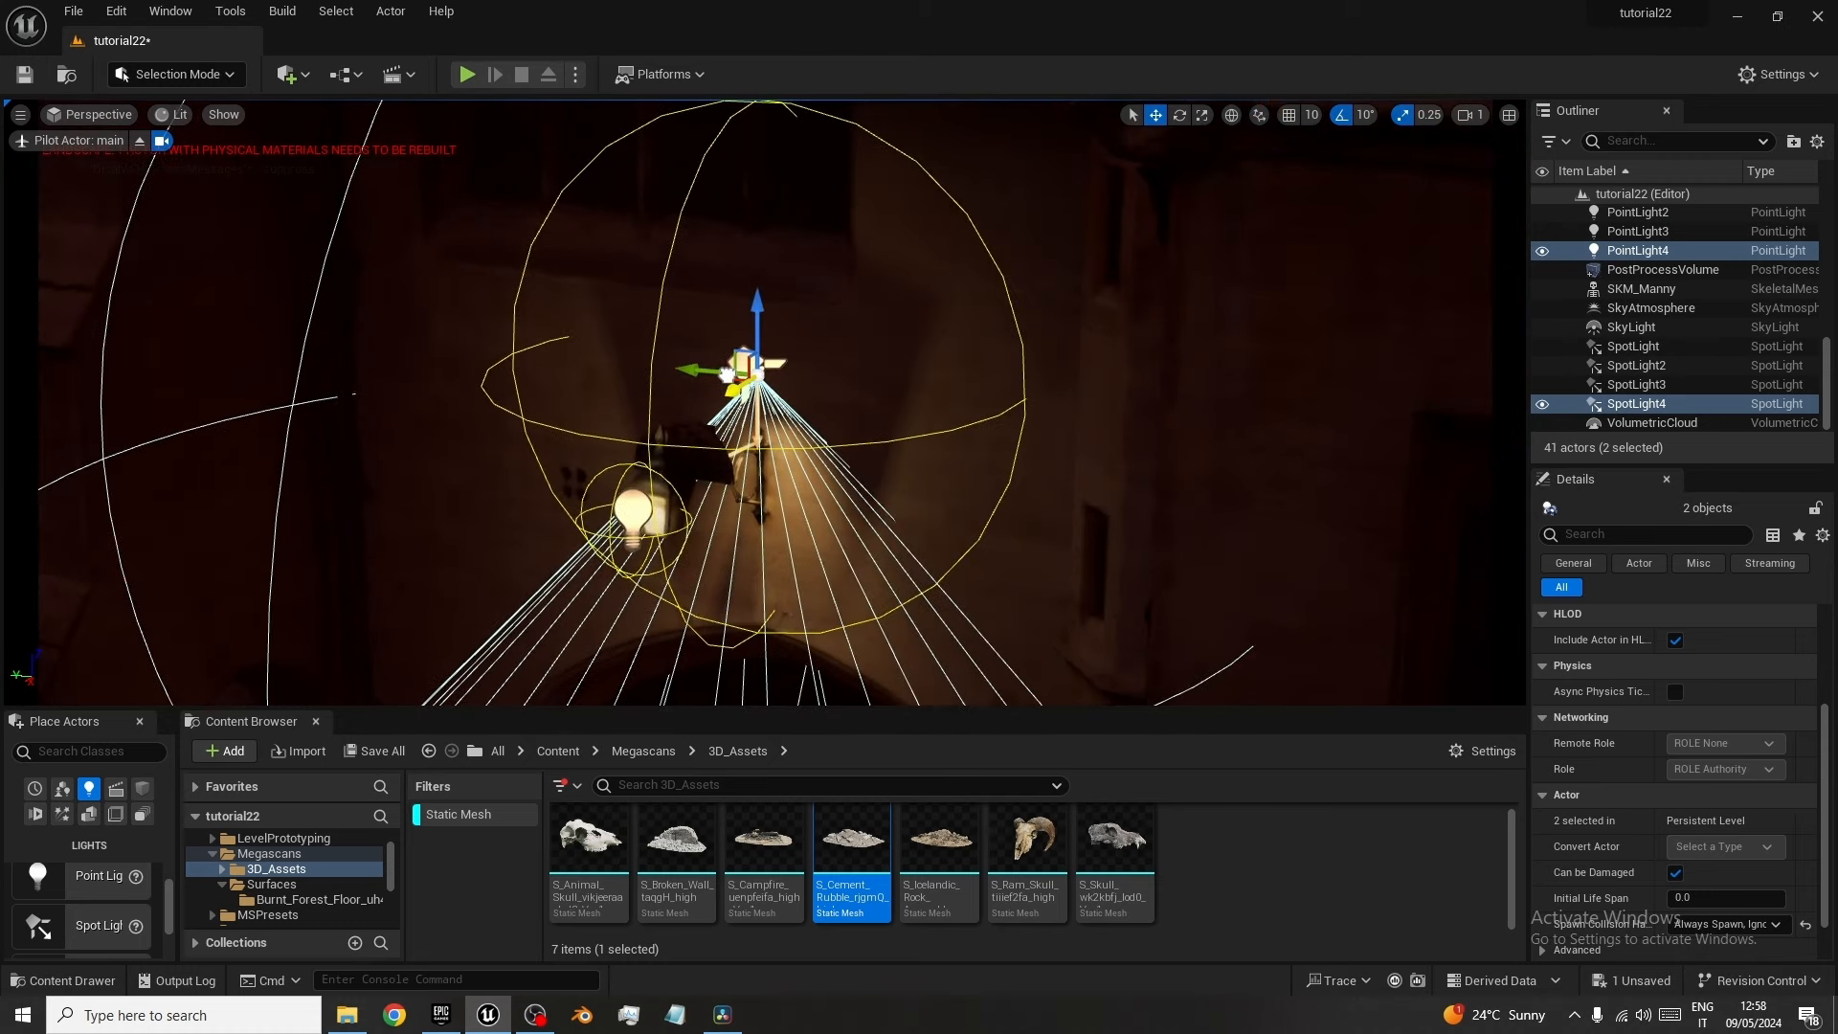
pyautogui.scroll(-4, 900, 471)
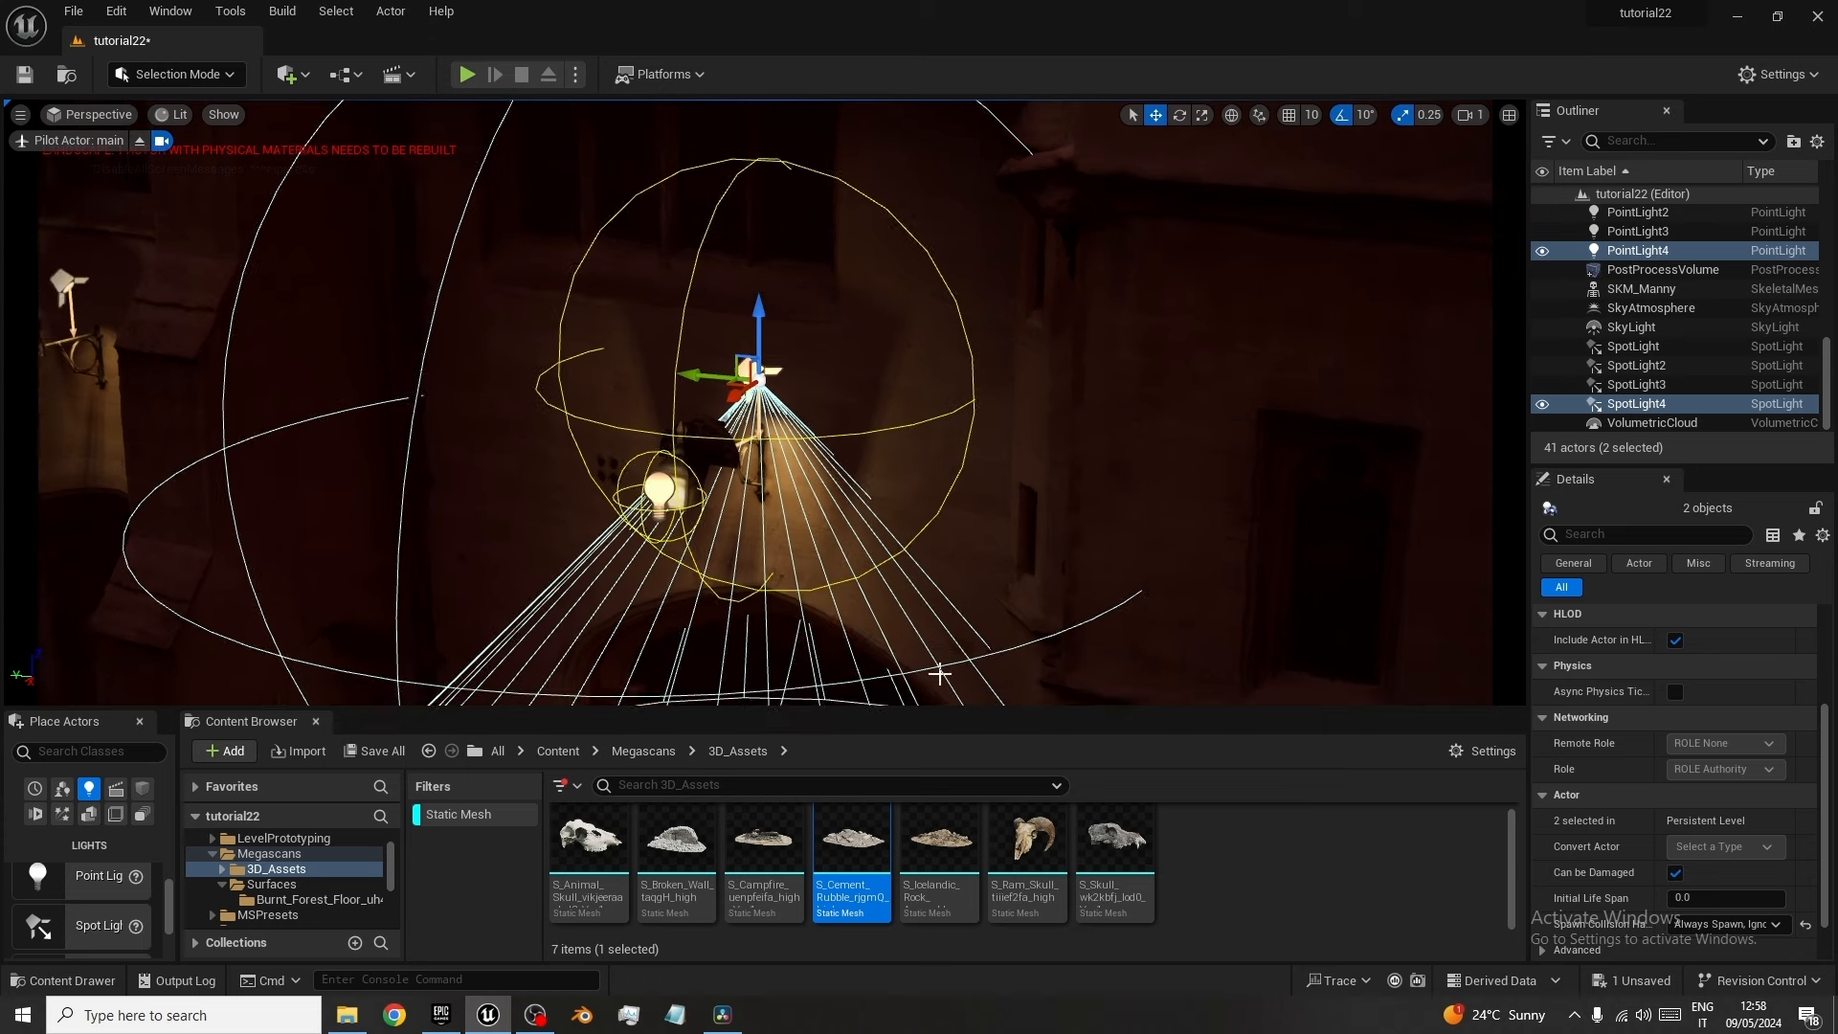
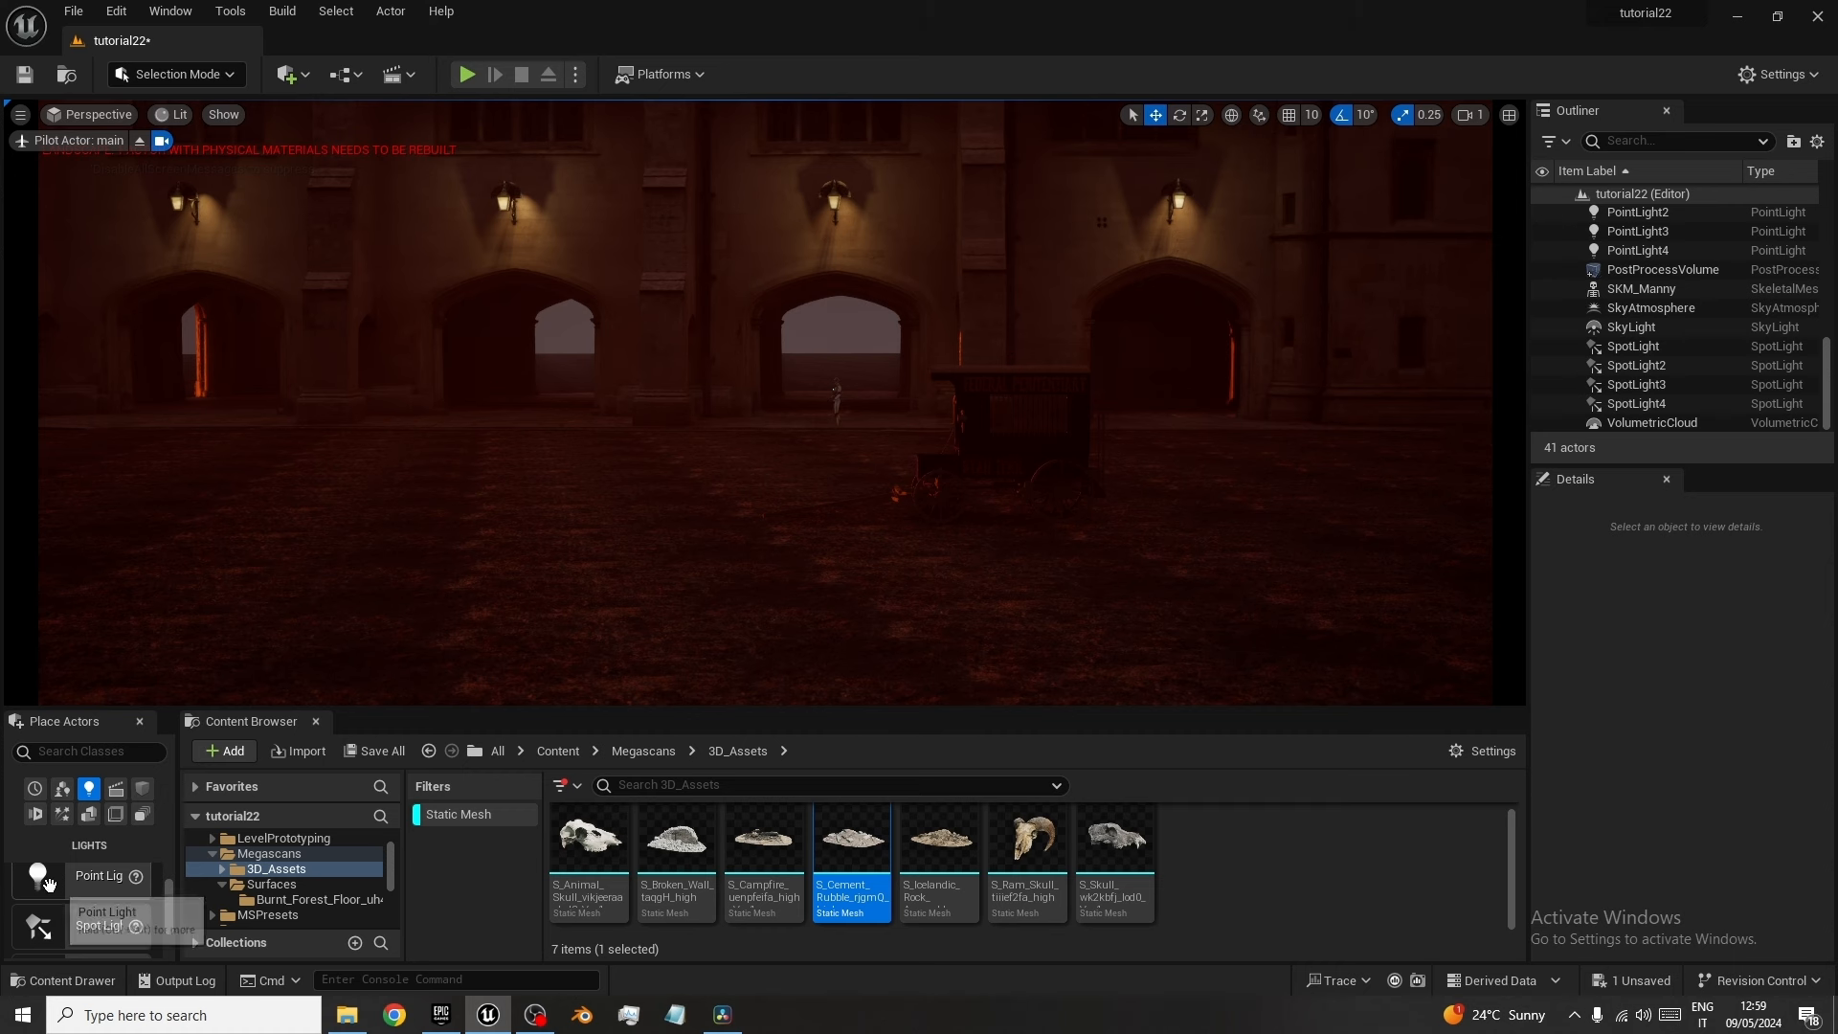
# Add a point light inside the archway beneath the fourth lamp and set its intensity to 2 cd.
pyautogui.moveTo(65, 880); pyautogui.dragTo(1134, 311)
pyautogui.scroll(4, 1704, 789)
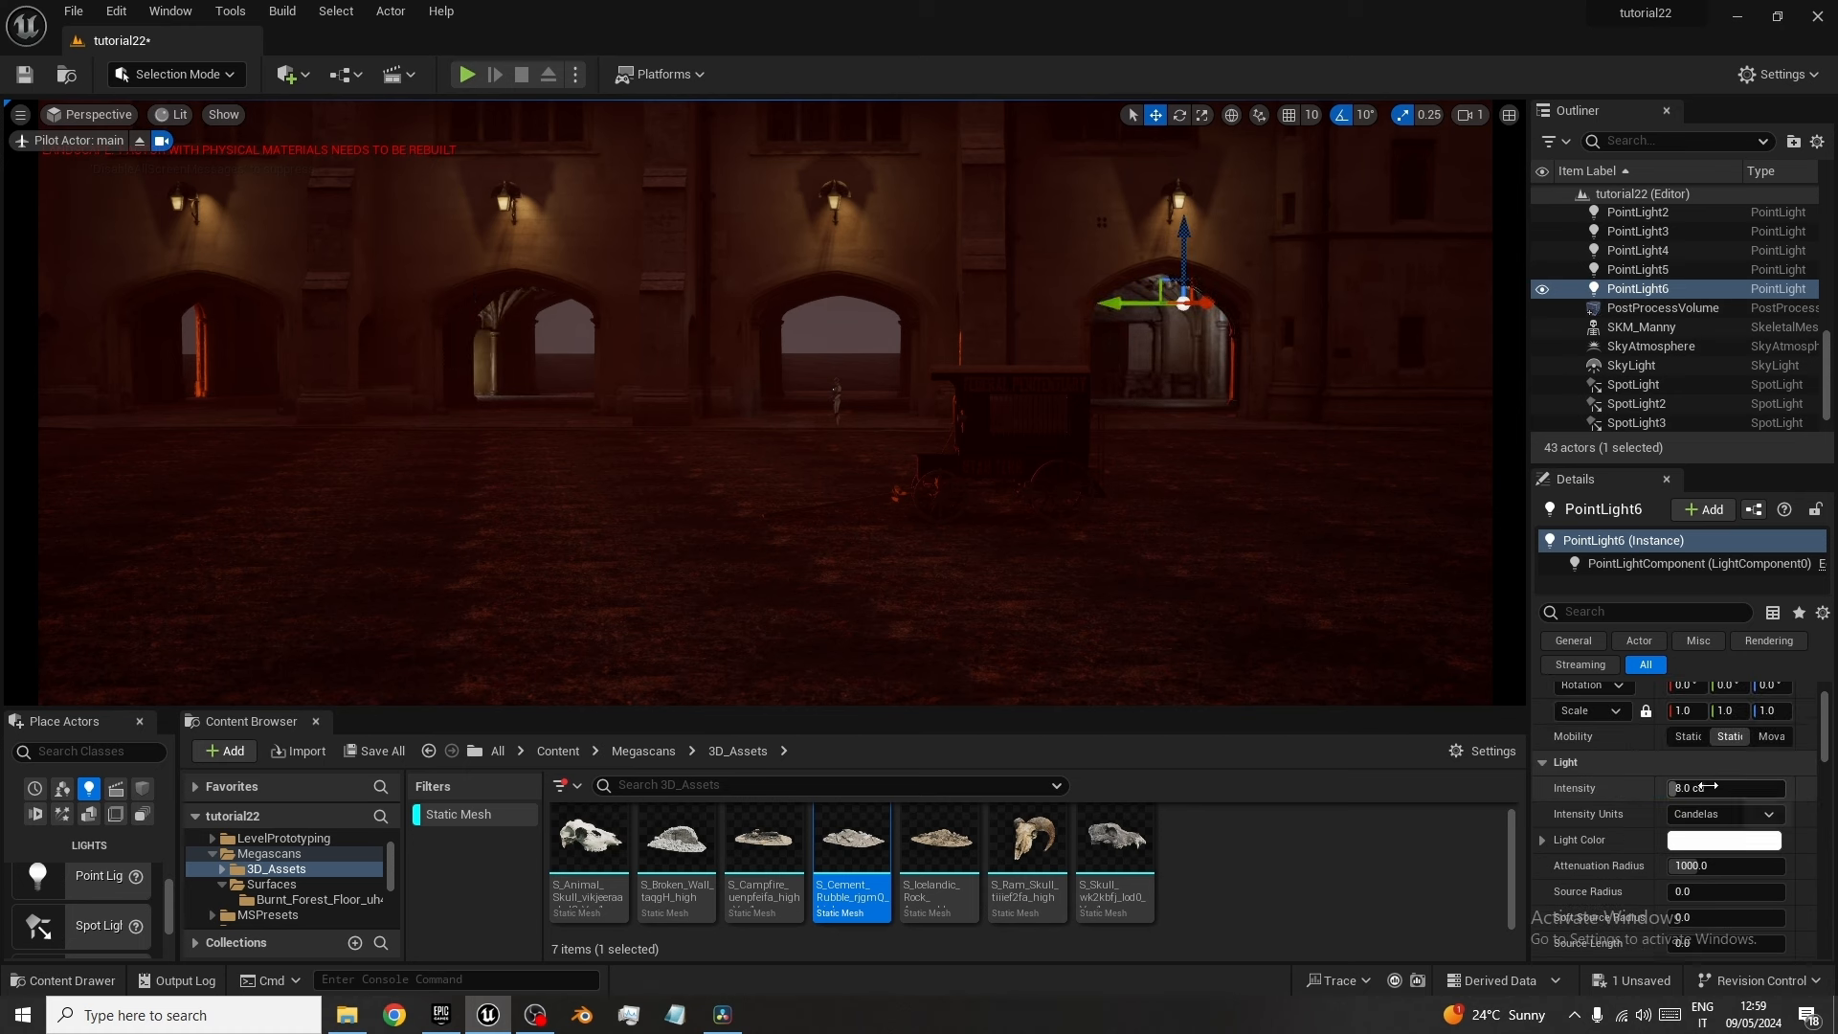
pyautogui.click(1694, 788)
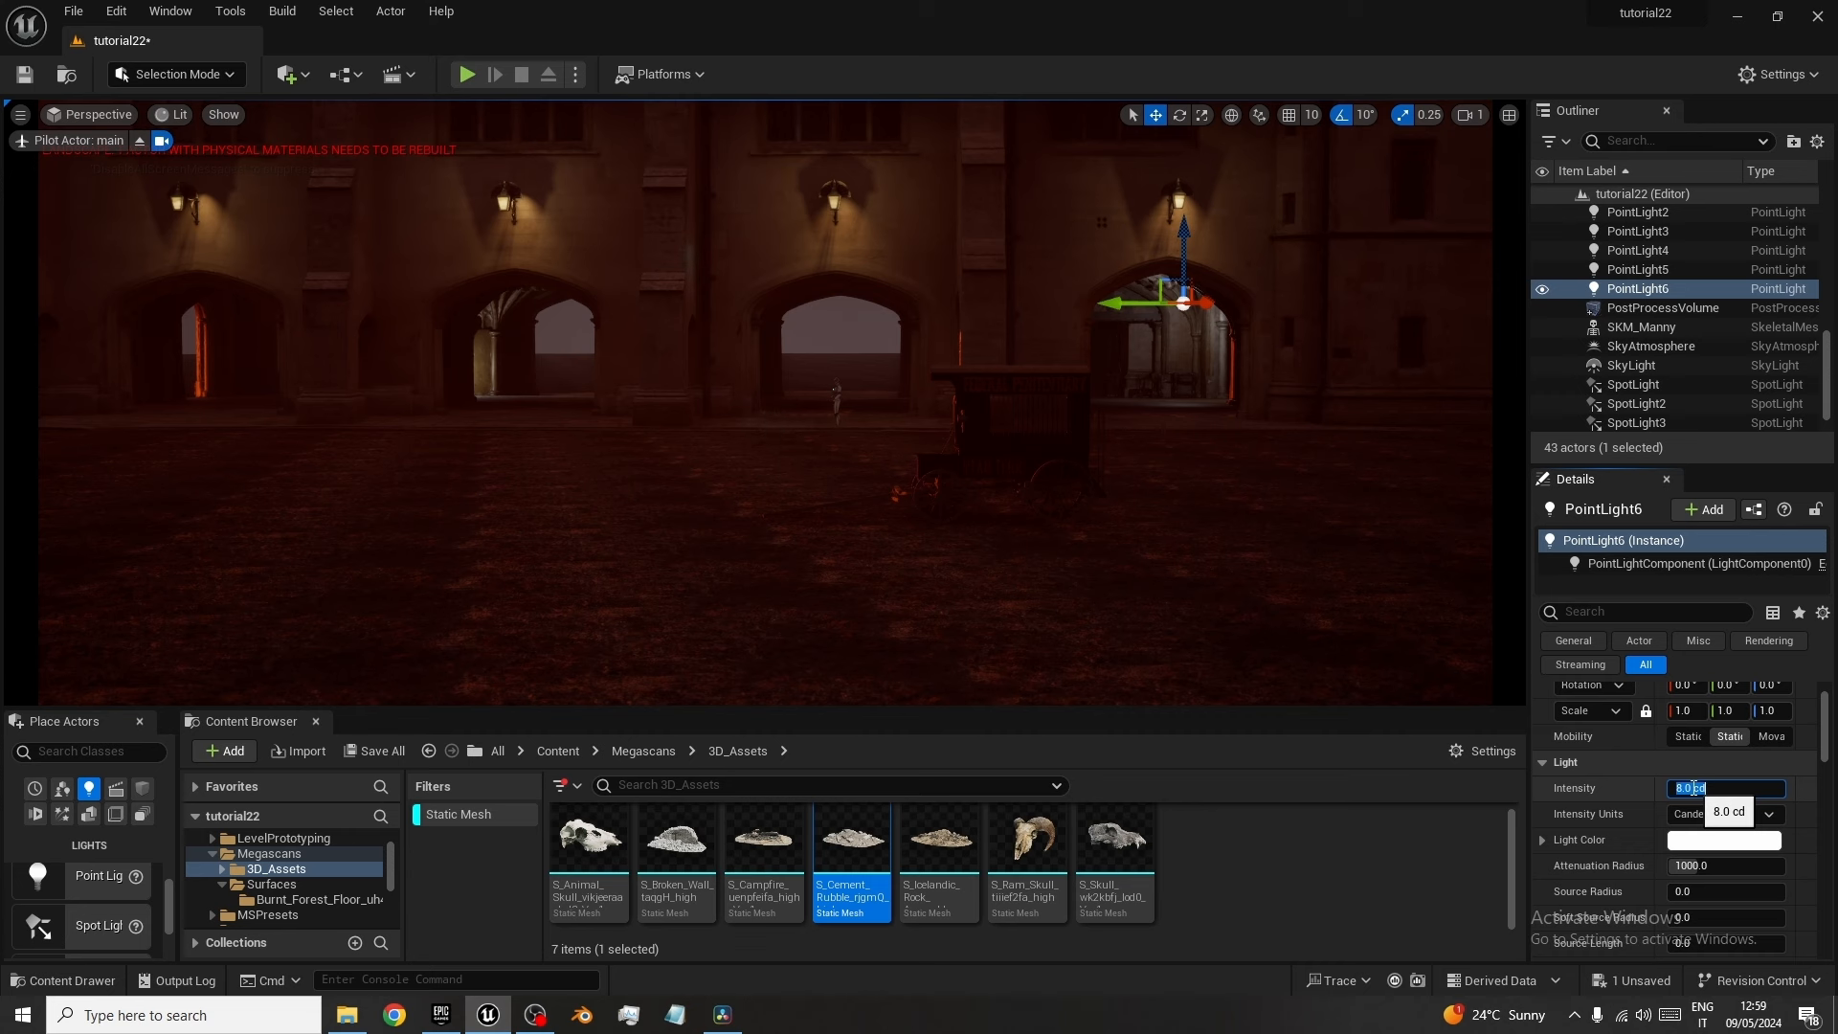
pyautogui.press('Return')
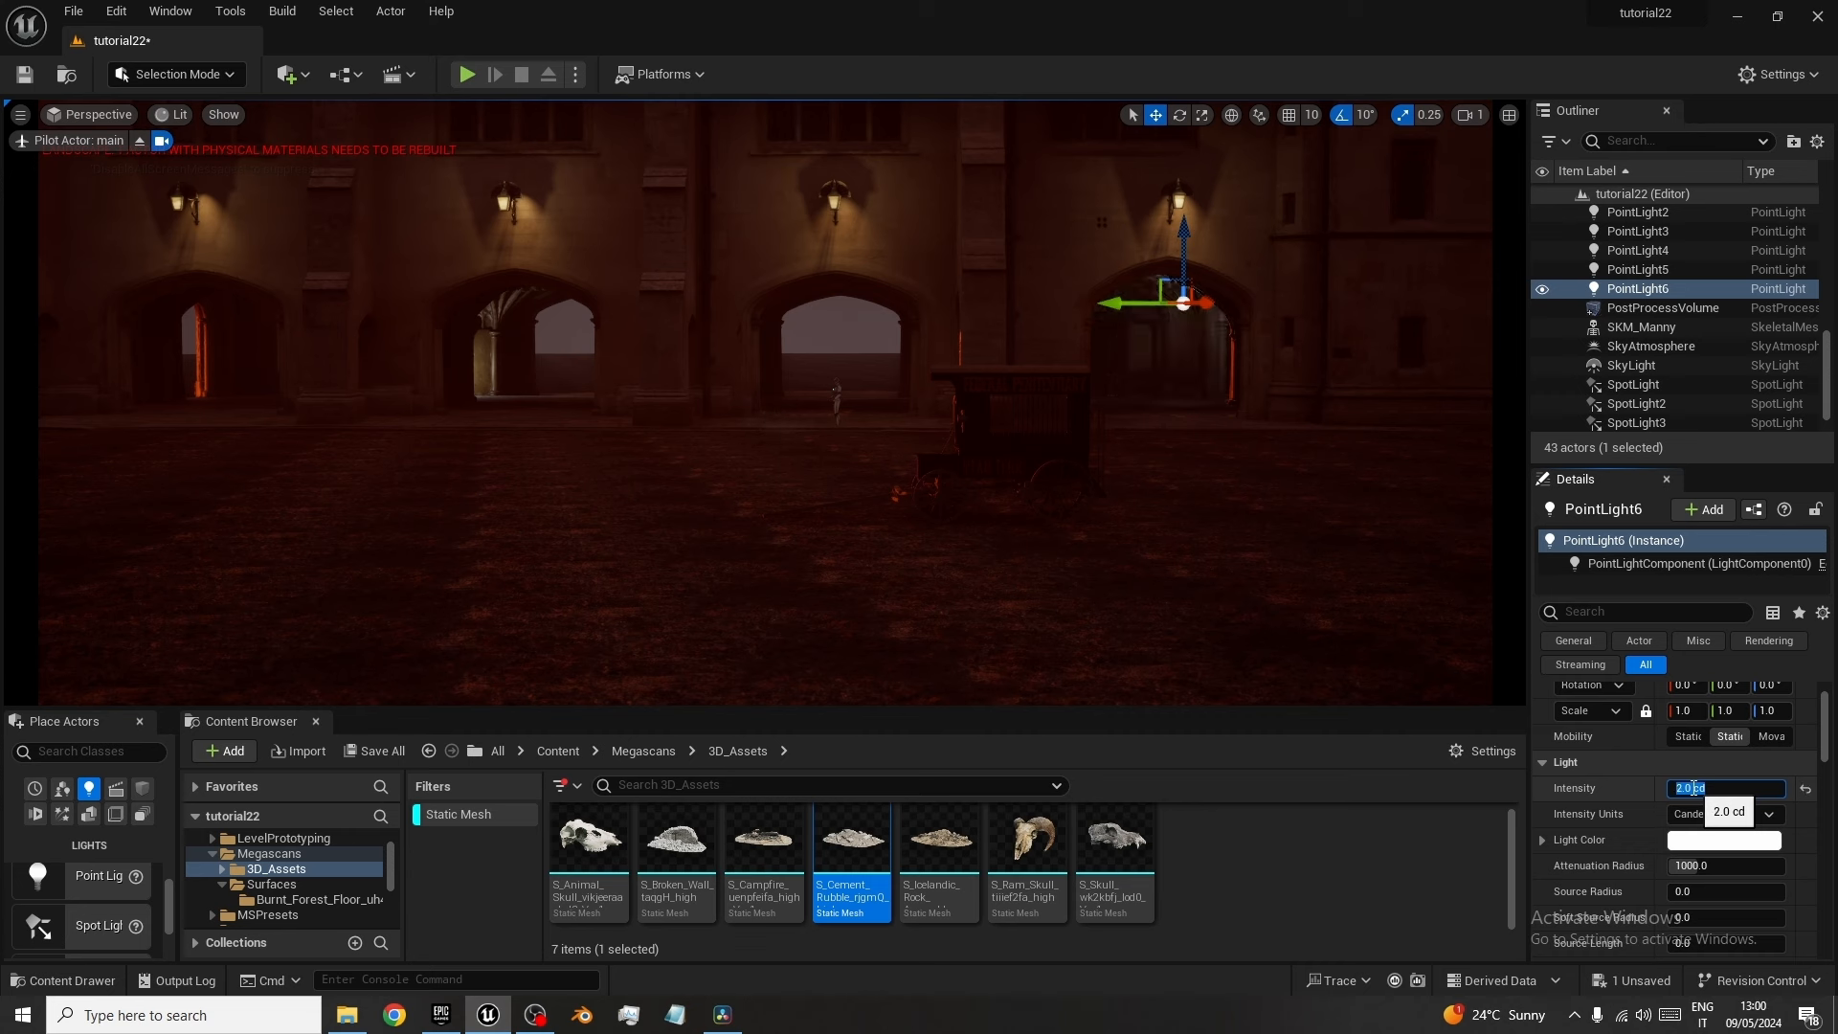
pyautogui.click(924, 354)
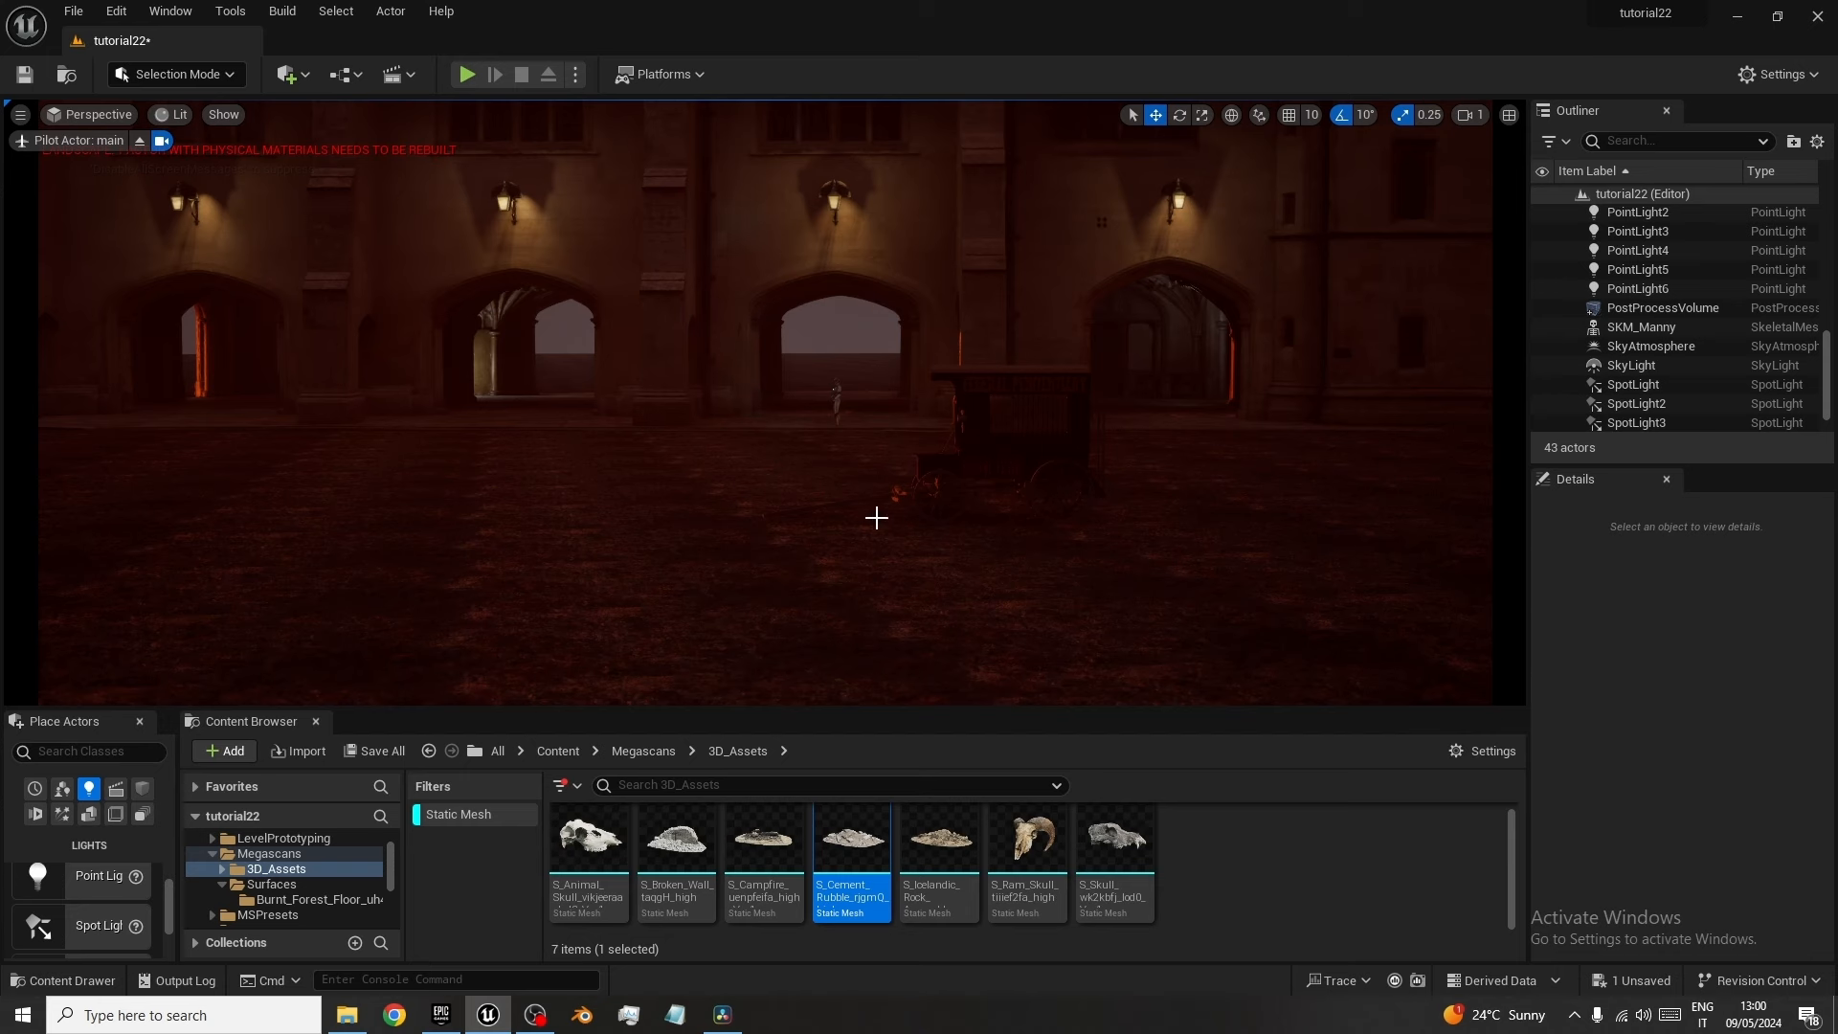
pyautogui.keyDown('alt'); pyautogui.moveTo(870, 550); pyautogui.dragTo(919, 586); pyautogui.keyUp('alt')
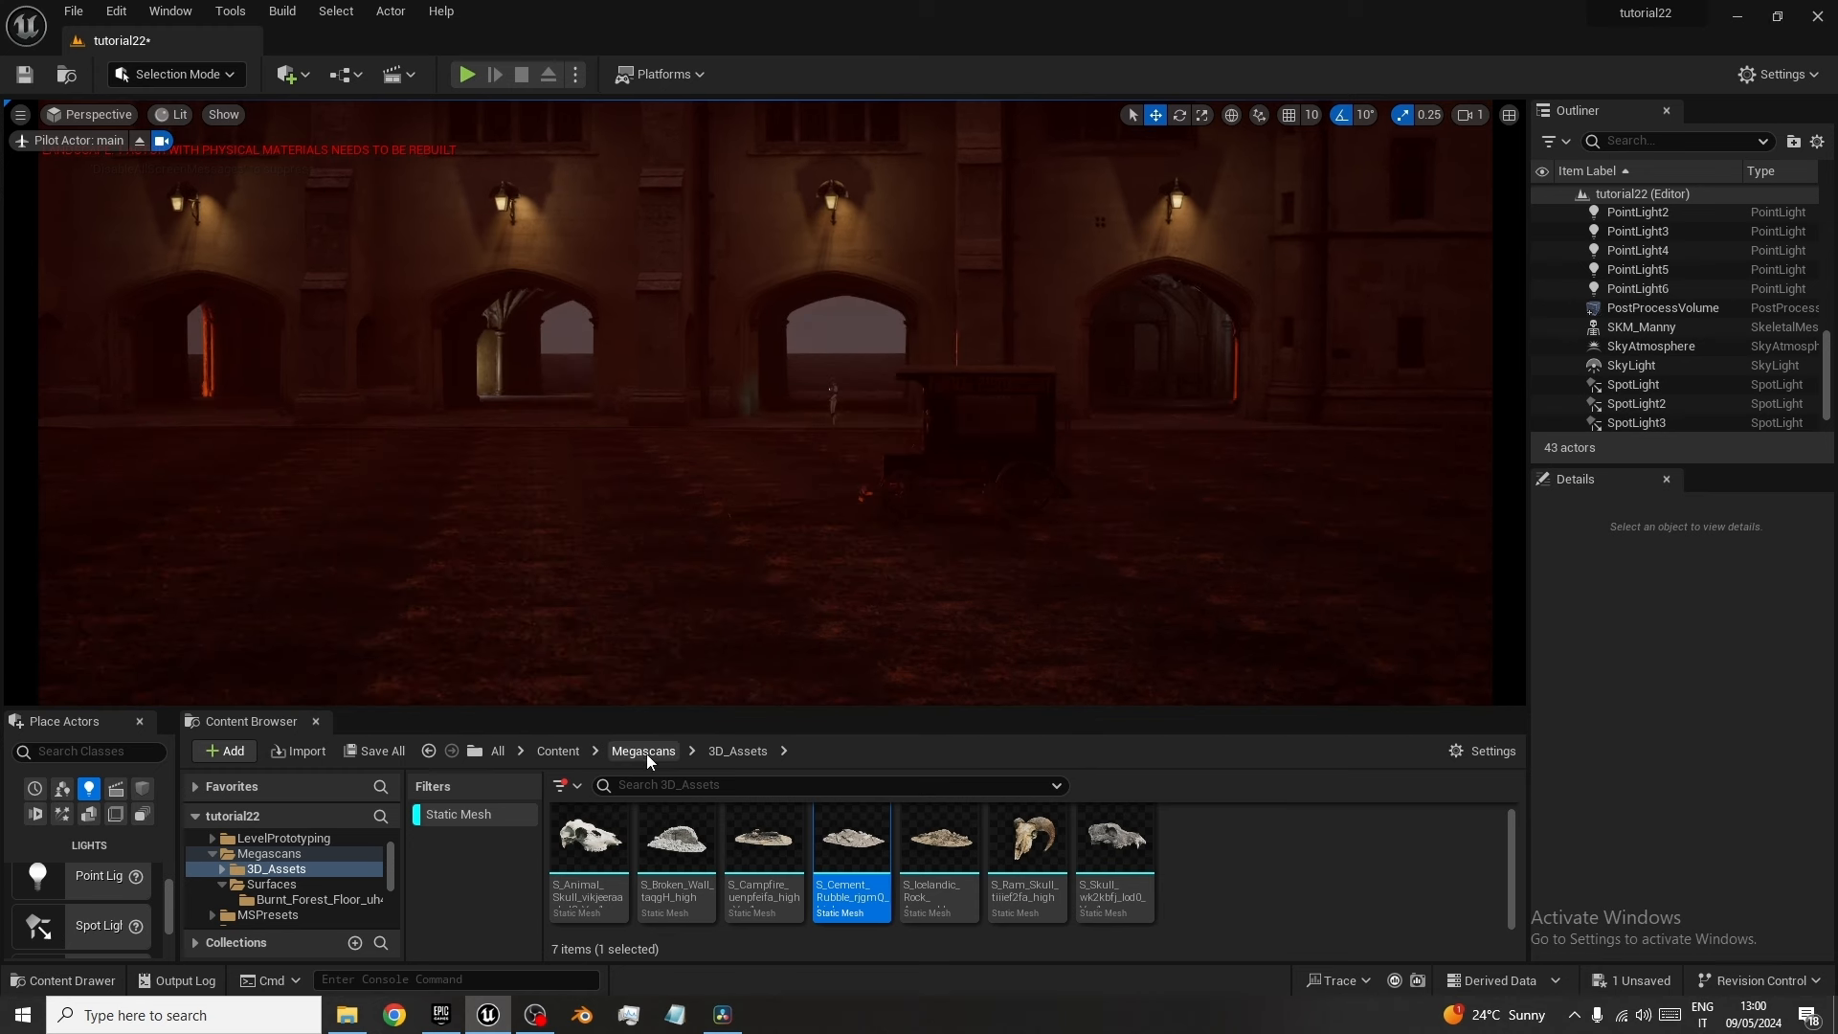
# Create a level sequence named tutorial in the Content folder and add the main camera to it.
pyautogui.click(409, 75)
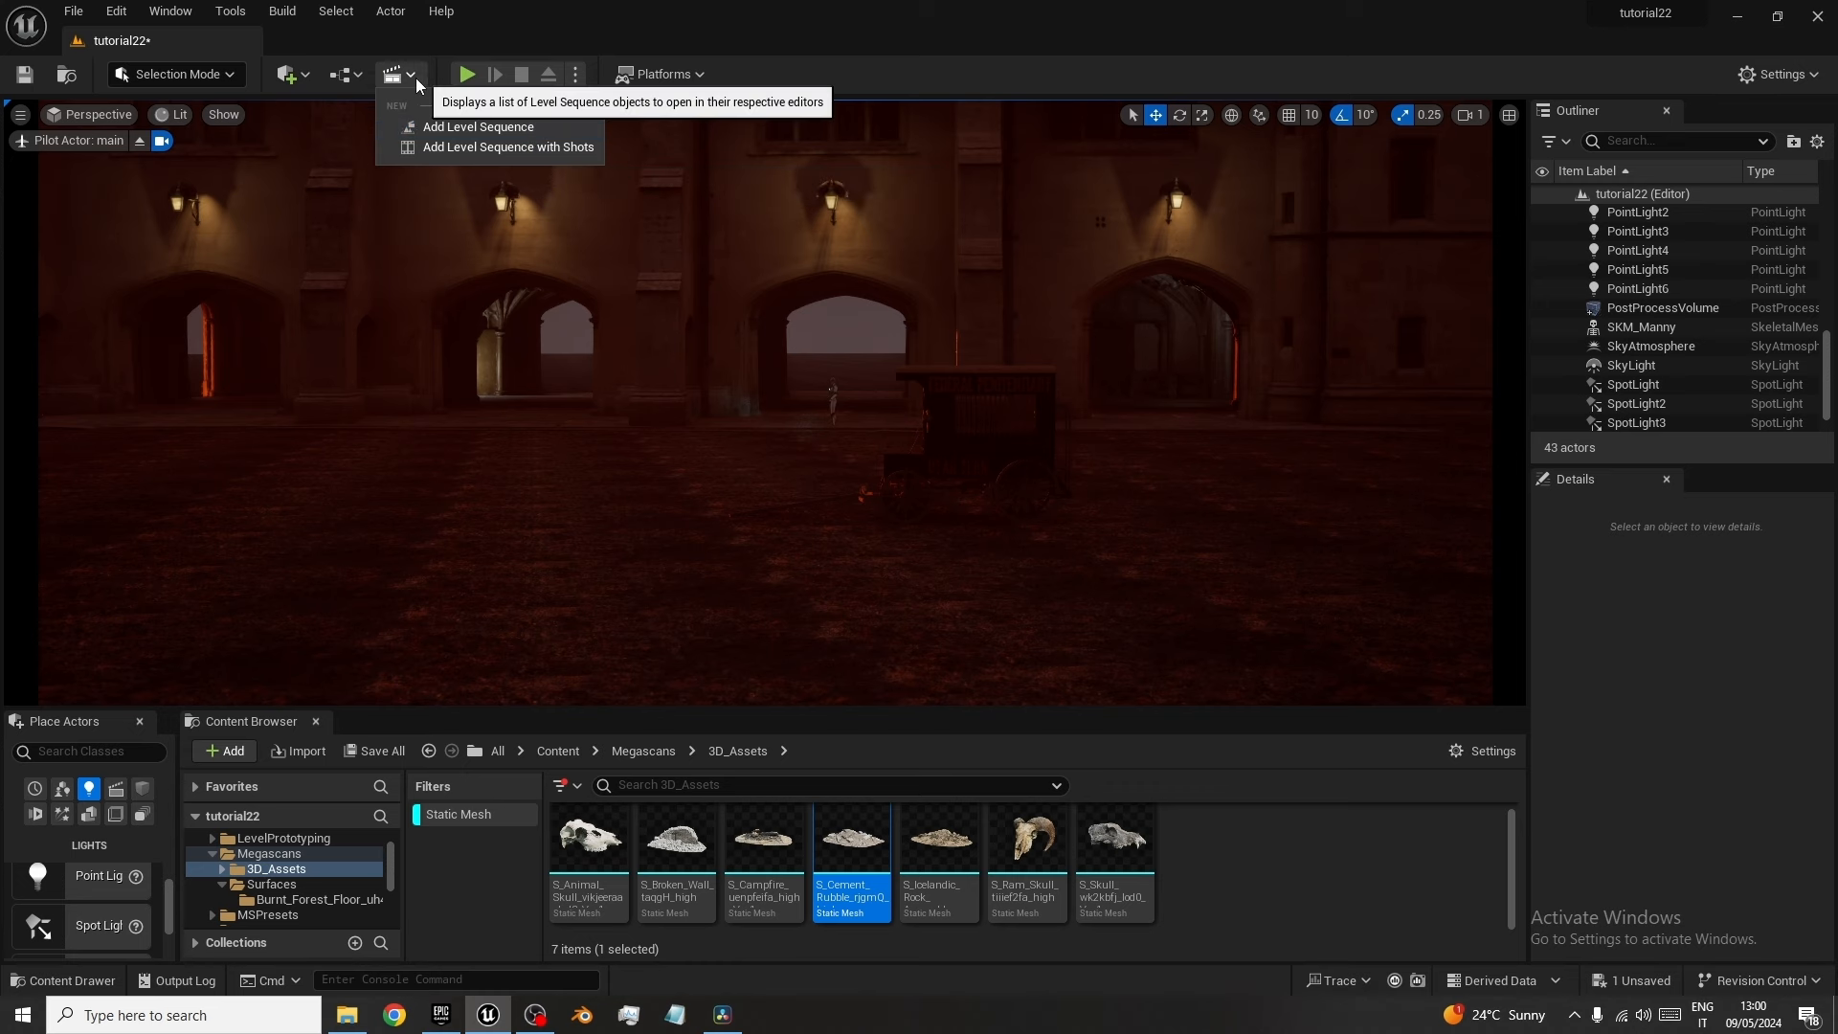
pyautogui.click(529, 130)
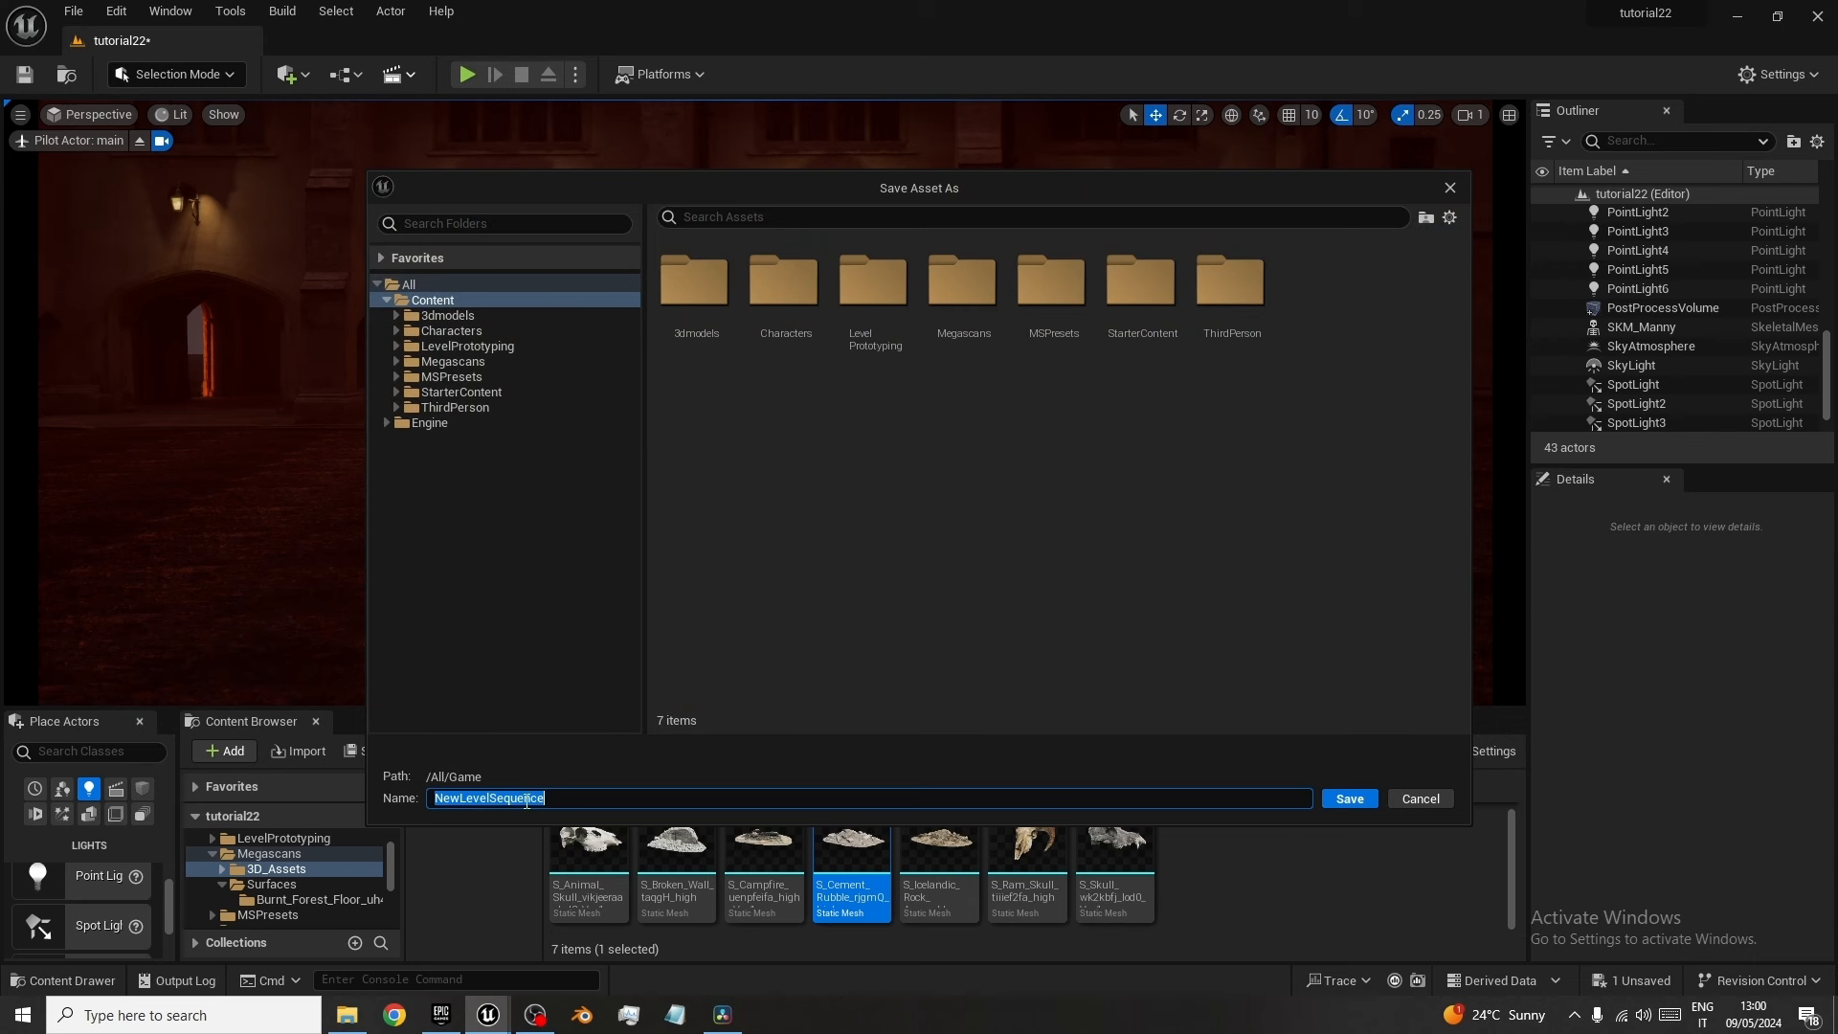
pyautogui.press('BackSpace')
pyautogui.write('tutorial')
pyautogui.click(1351, 801)
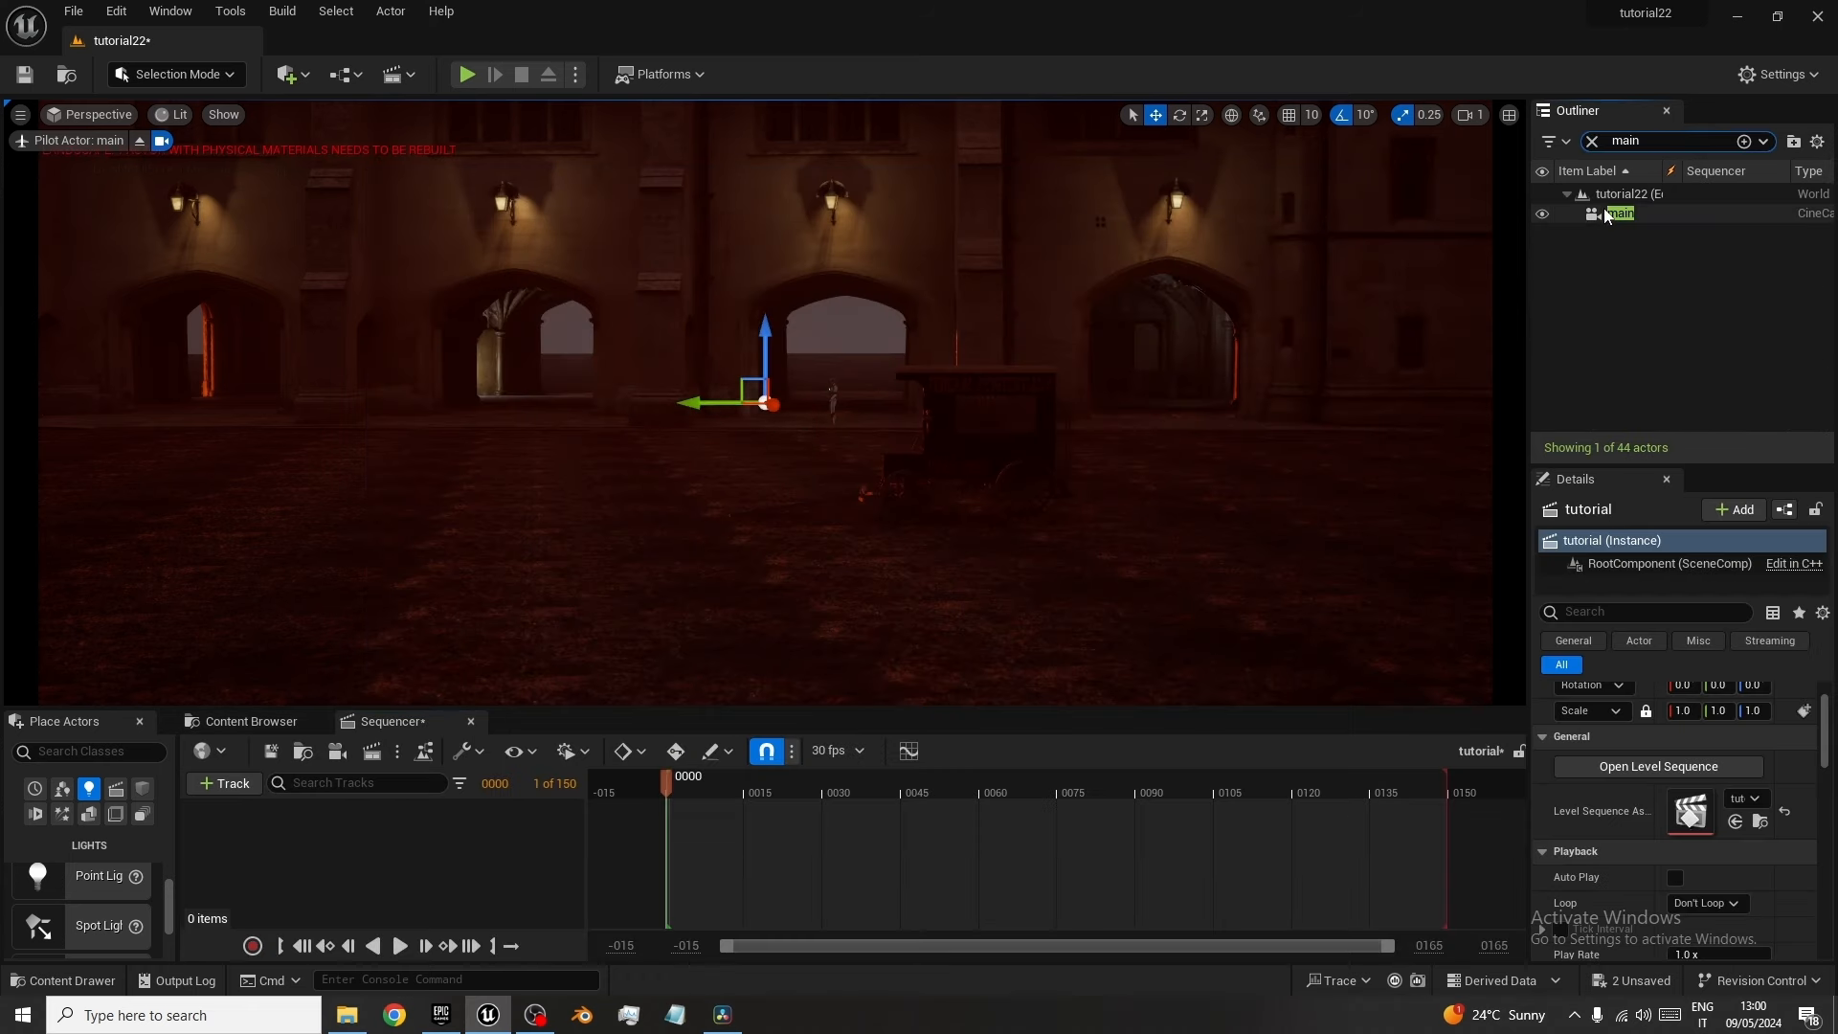
pyautogui.moveTo(1600, 216); pyautogui.dragTo(718, 846)
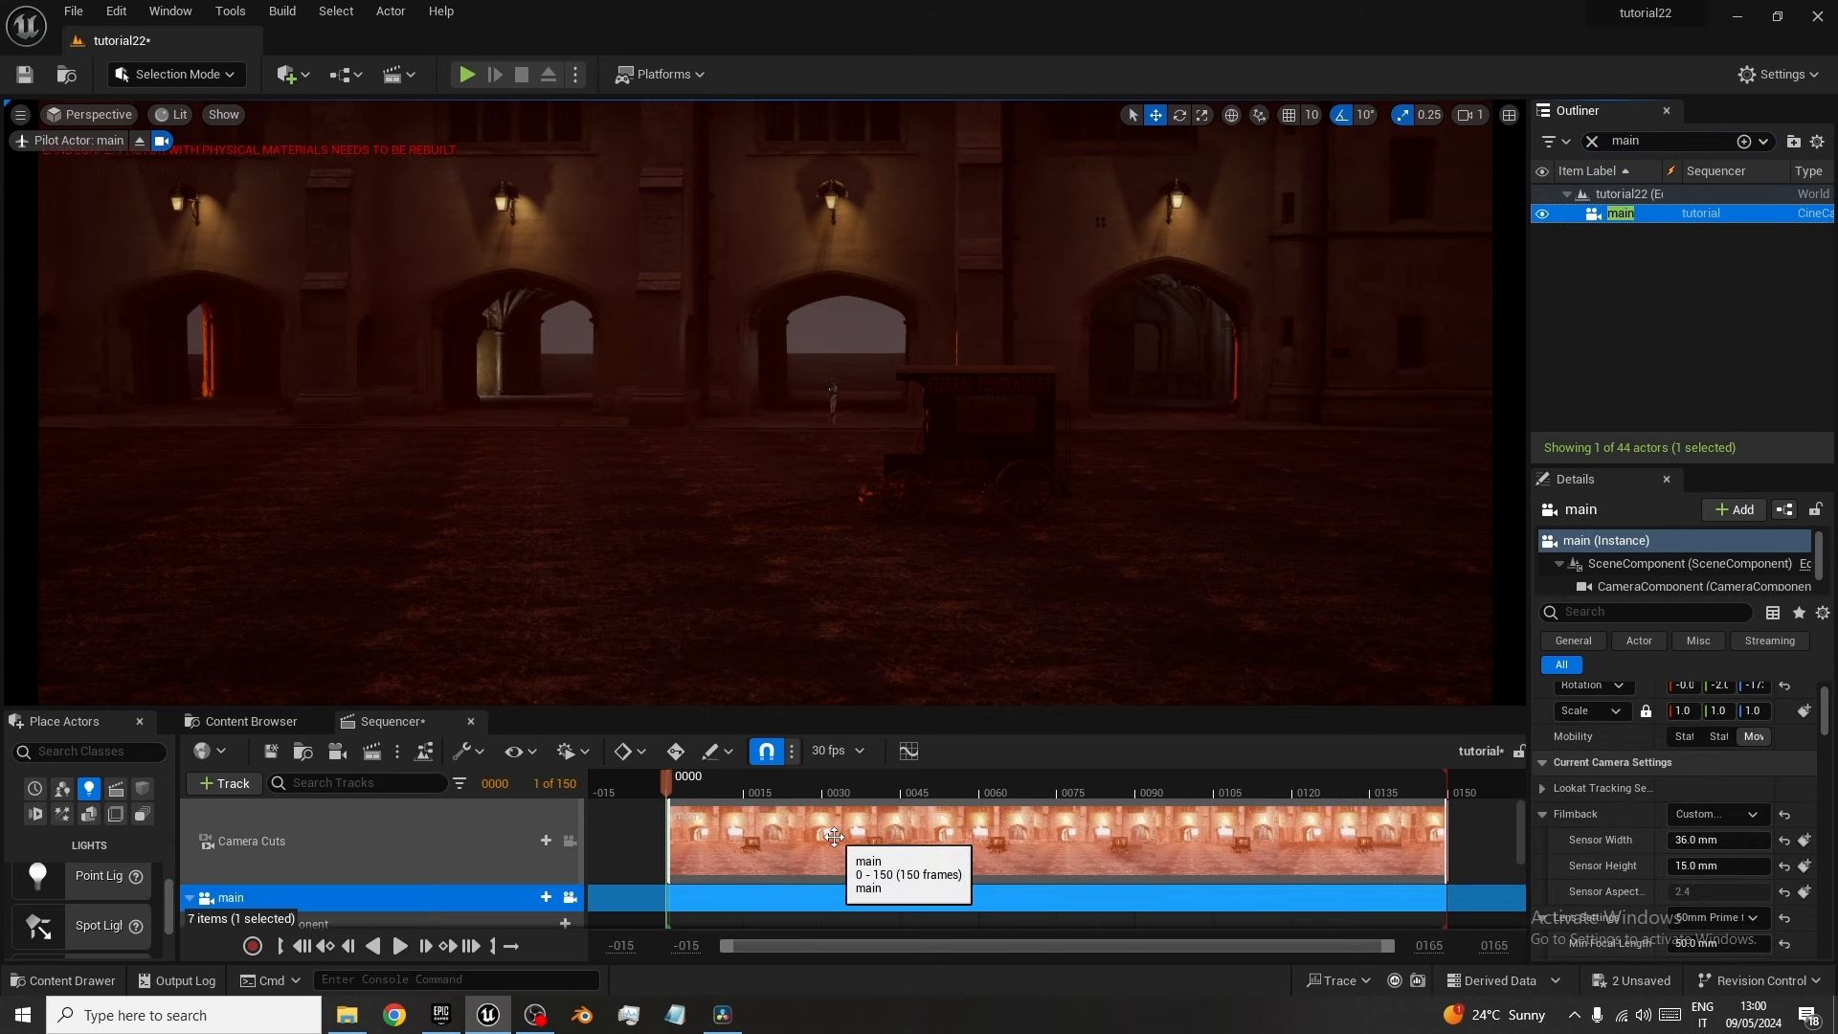
pyautogui.scroll(-3, 829, 842)
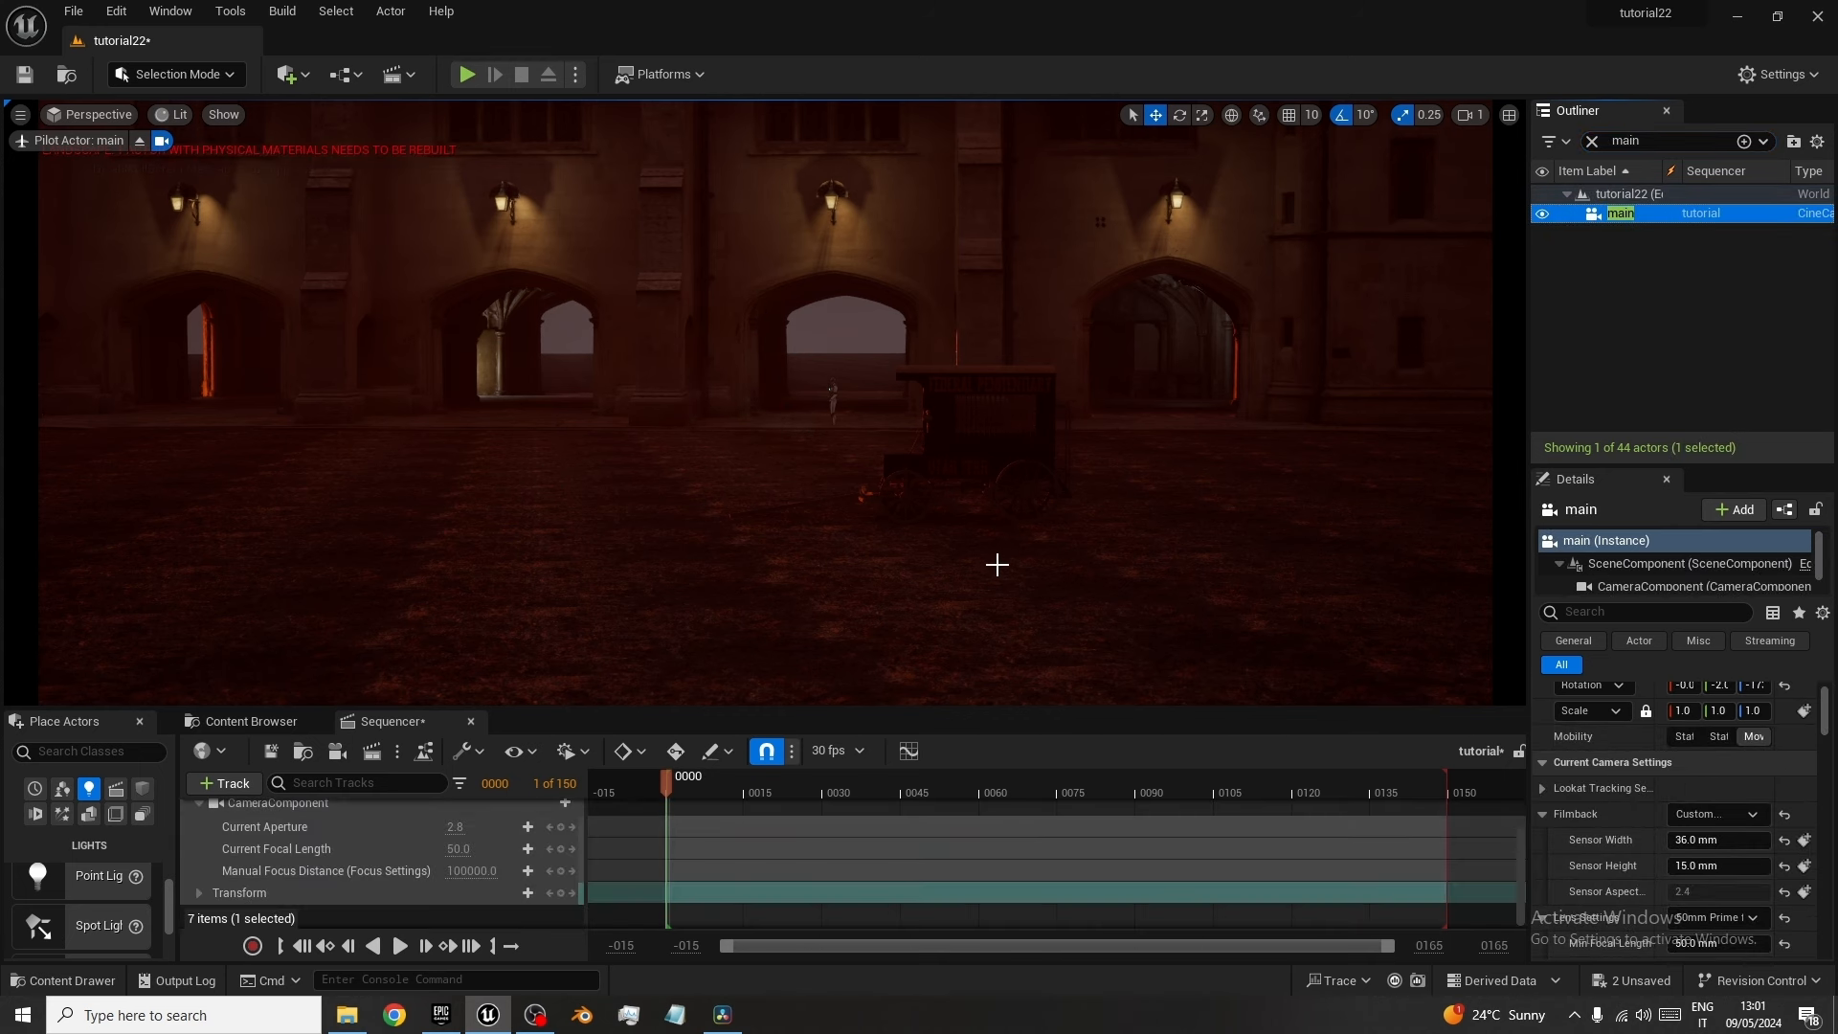
# Reframe the main camera on the facade and wagon, and key its transform at frame 0 of the sequence.
pyautogui.scroll(-3, 987, 544)
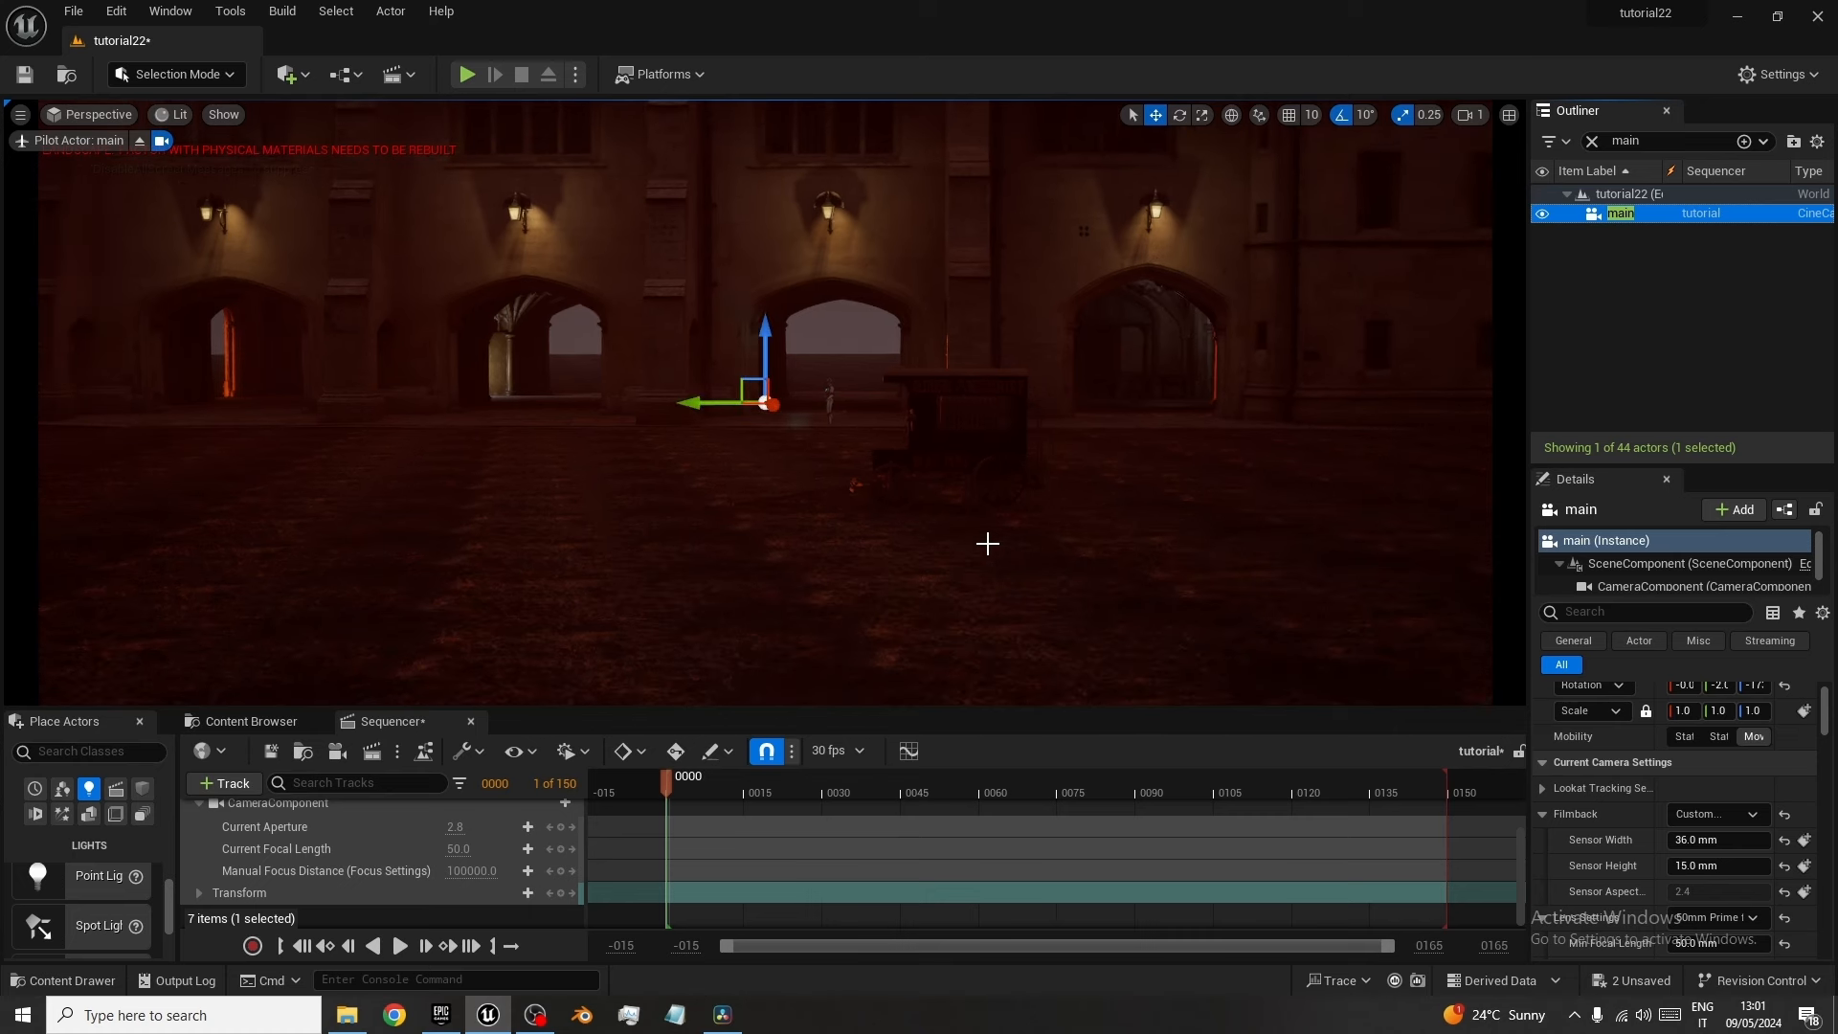
pyautogui.scroll(-1, 987, 543)
pyautogui.moveTo(942, 589)
pyautogui.mouseDown(button='right')
pyautogui.moveTo(926, 582)
pyautogui.moveTo(943, 611)
pyautogui.mouseUp(button='right')
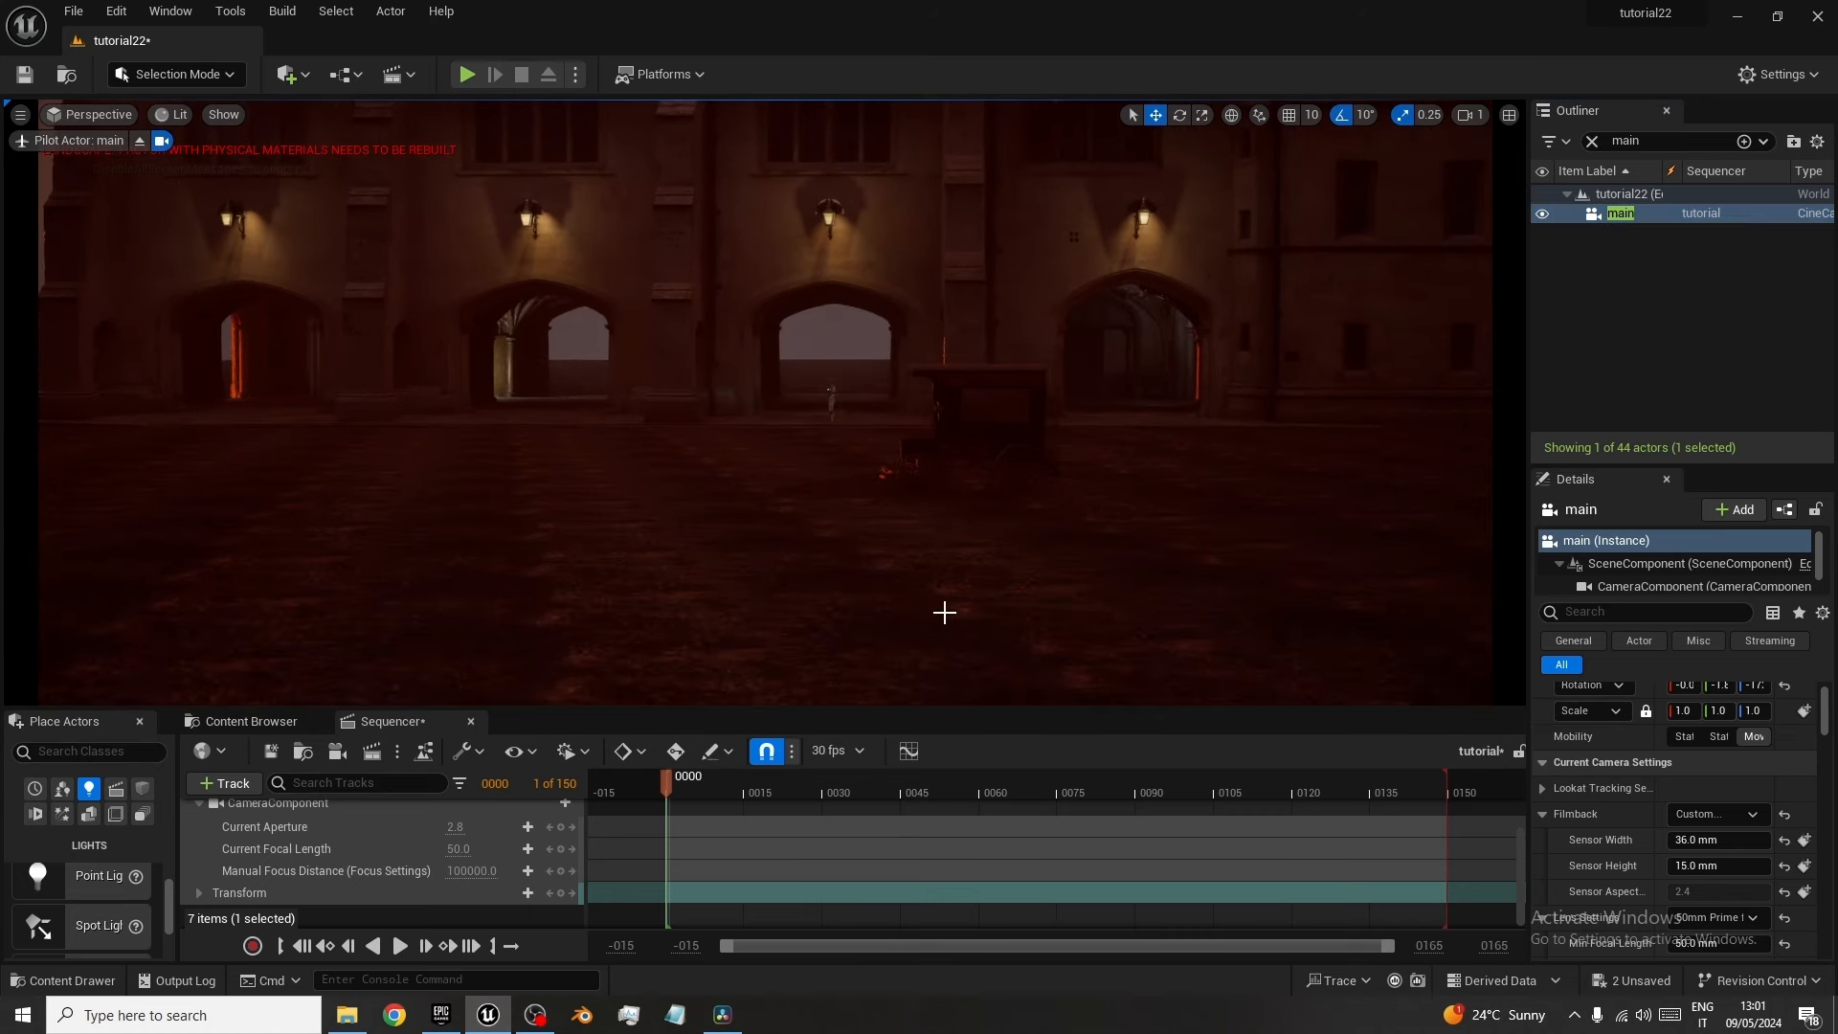
pyautogui.press('s')
pyautogui.press('w')
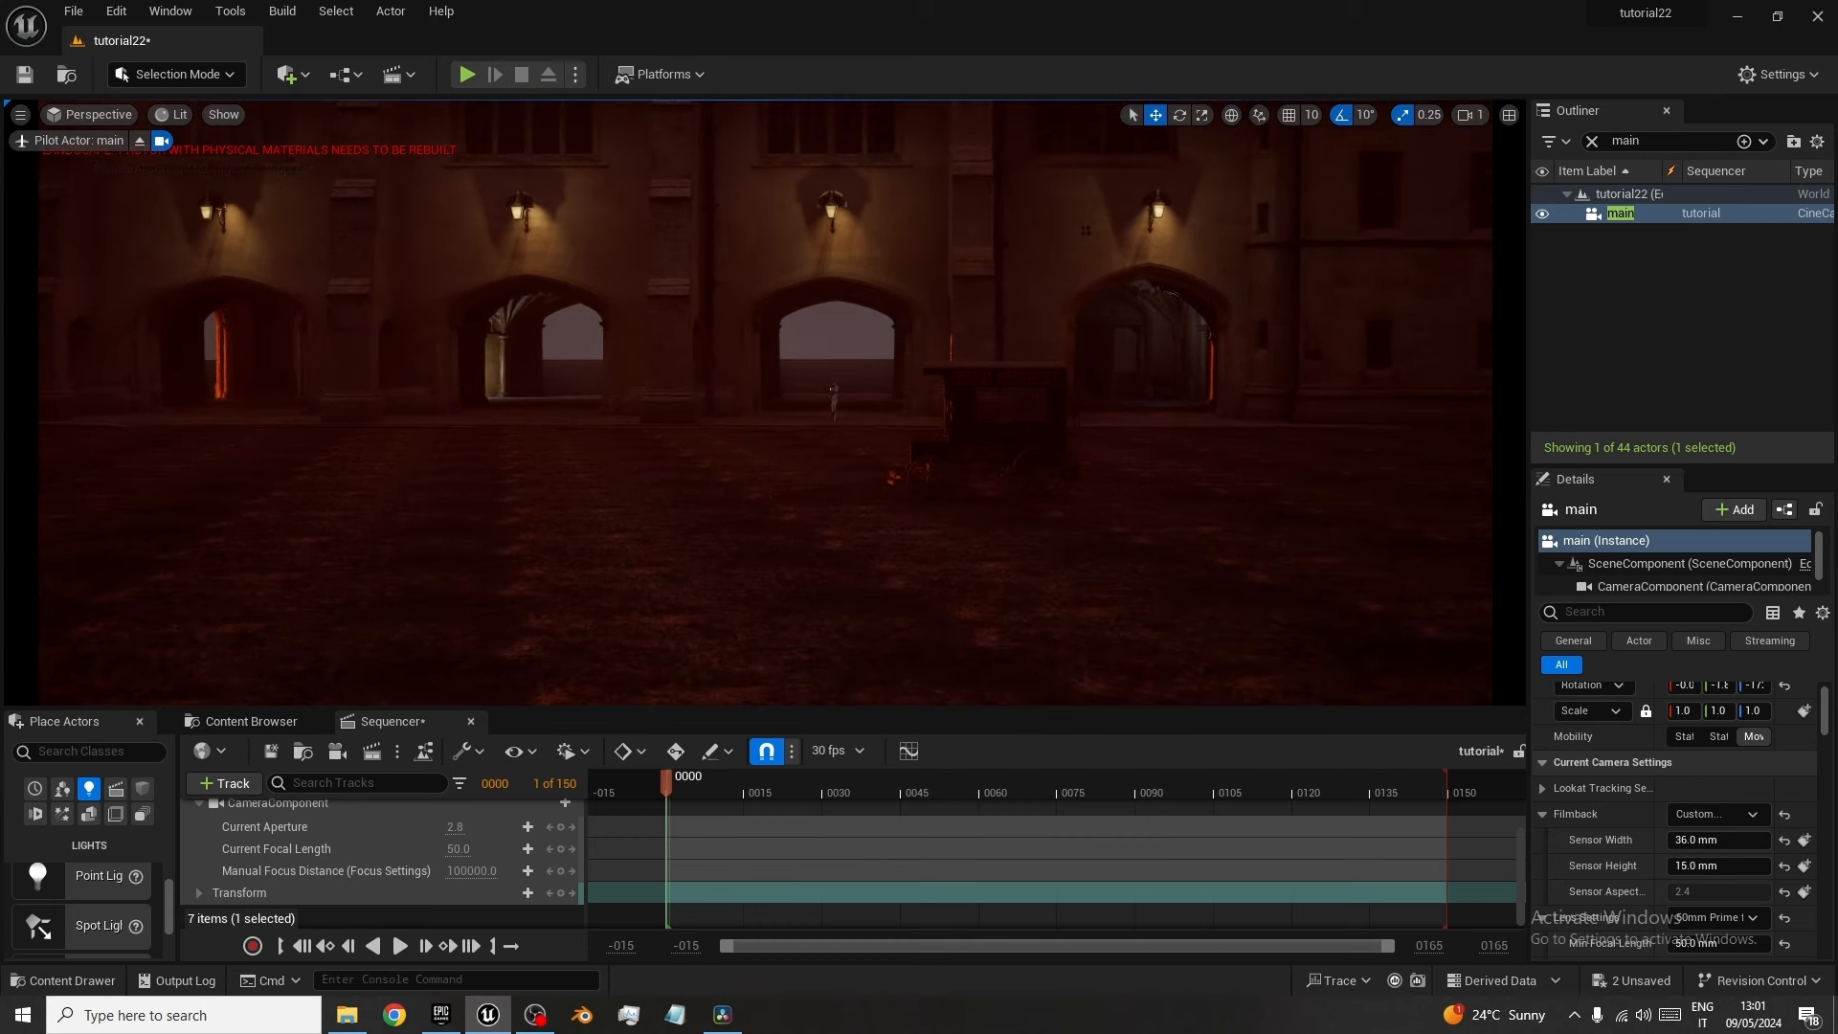
pyautogui.press('w')
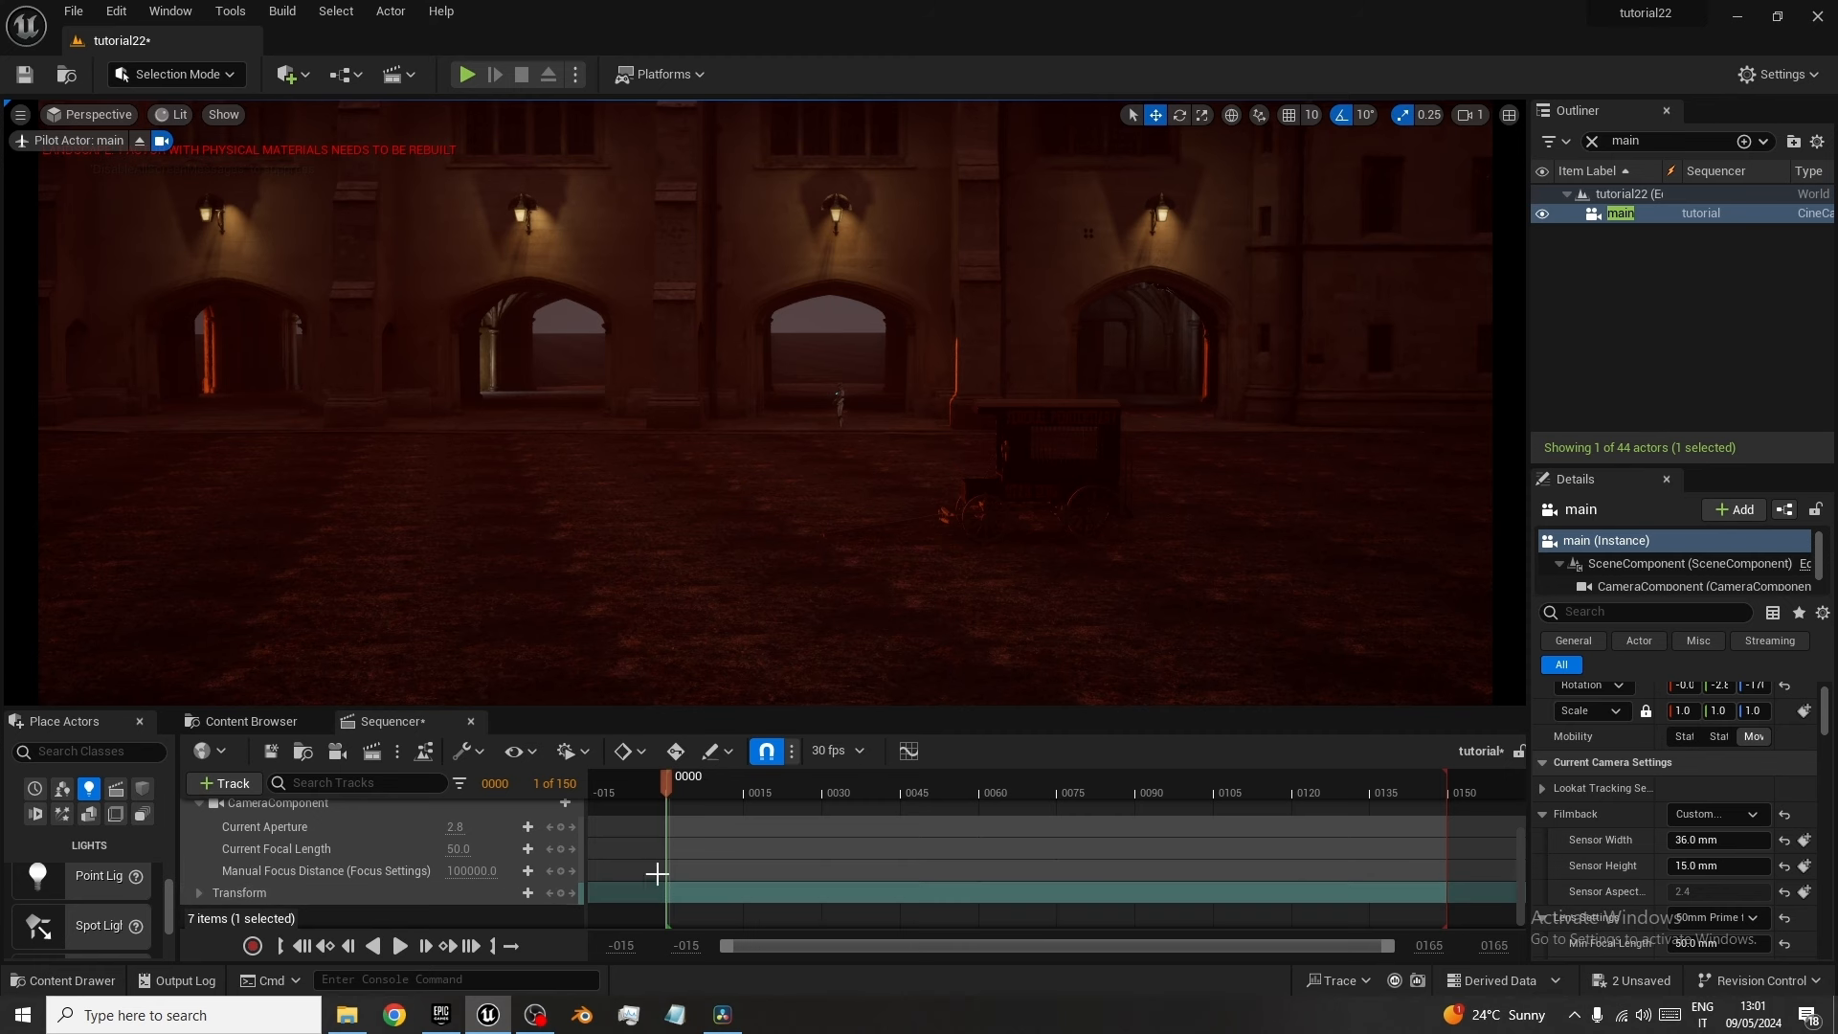
pyautogui.click(561, 892)
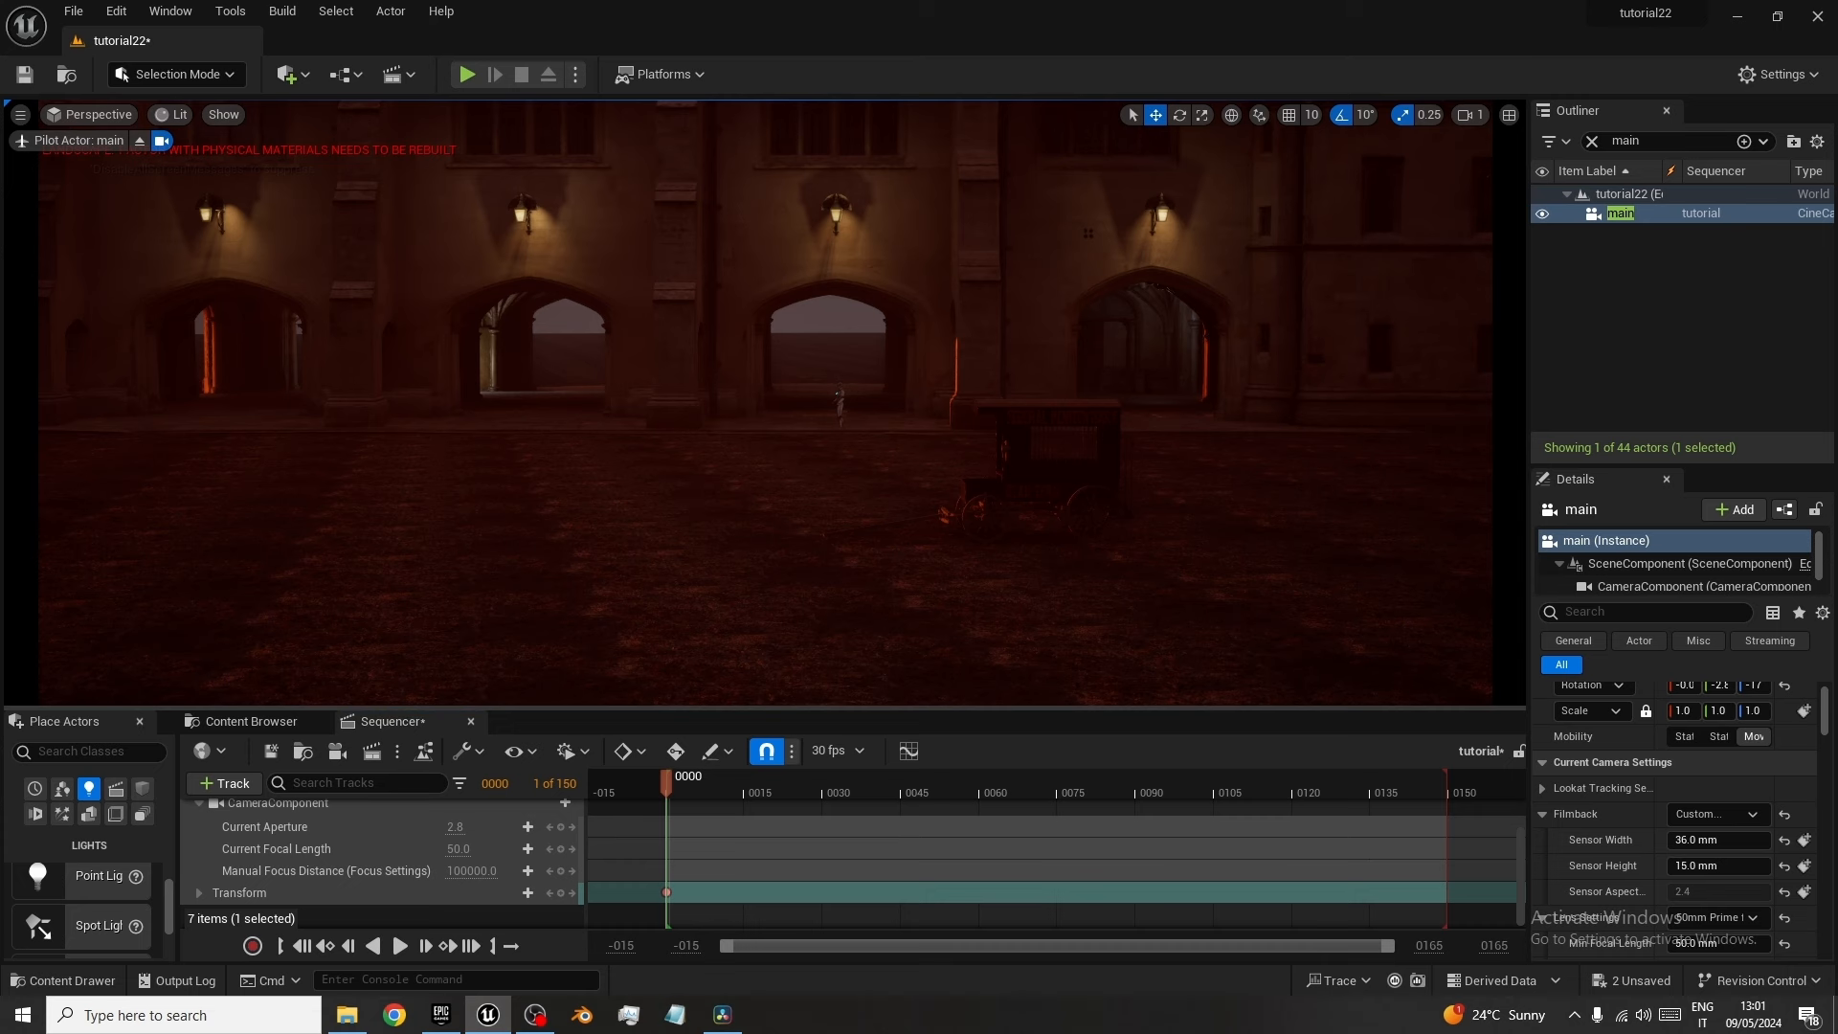
pyautogui.moveTo(695, 496); pyautogui.dragTo(613, 497, button='right')
pyautogui.click(660, 790)
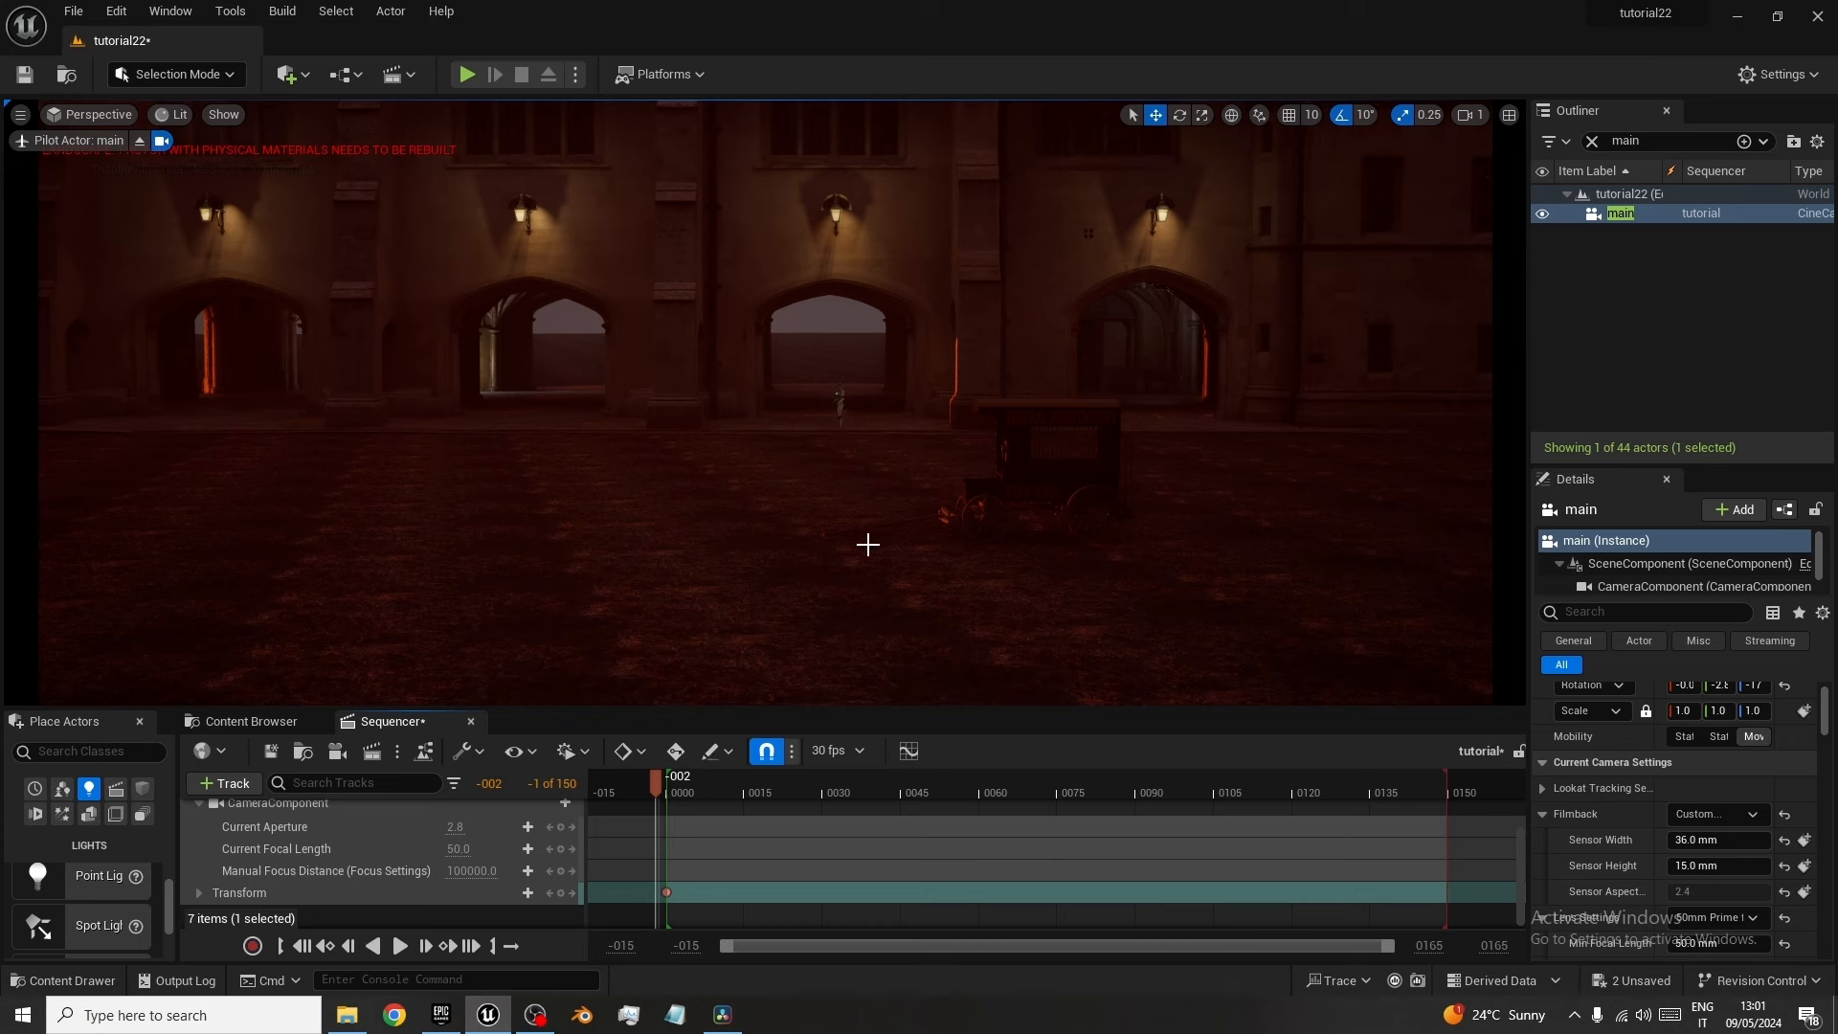
# Place the Megascans cement rubble mesh in the foreground, opposite the wagon, and scale it uniformly to about 21.
pyautogui.click(240, 721)
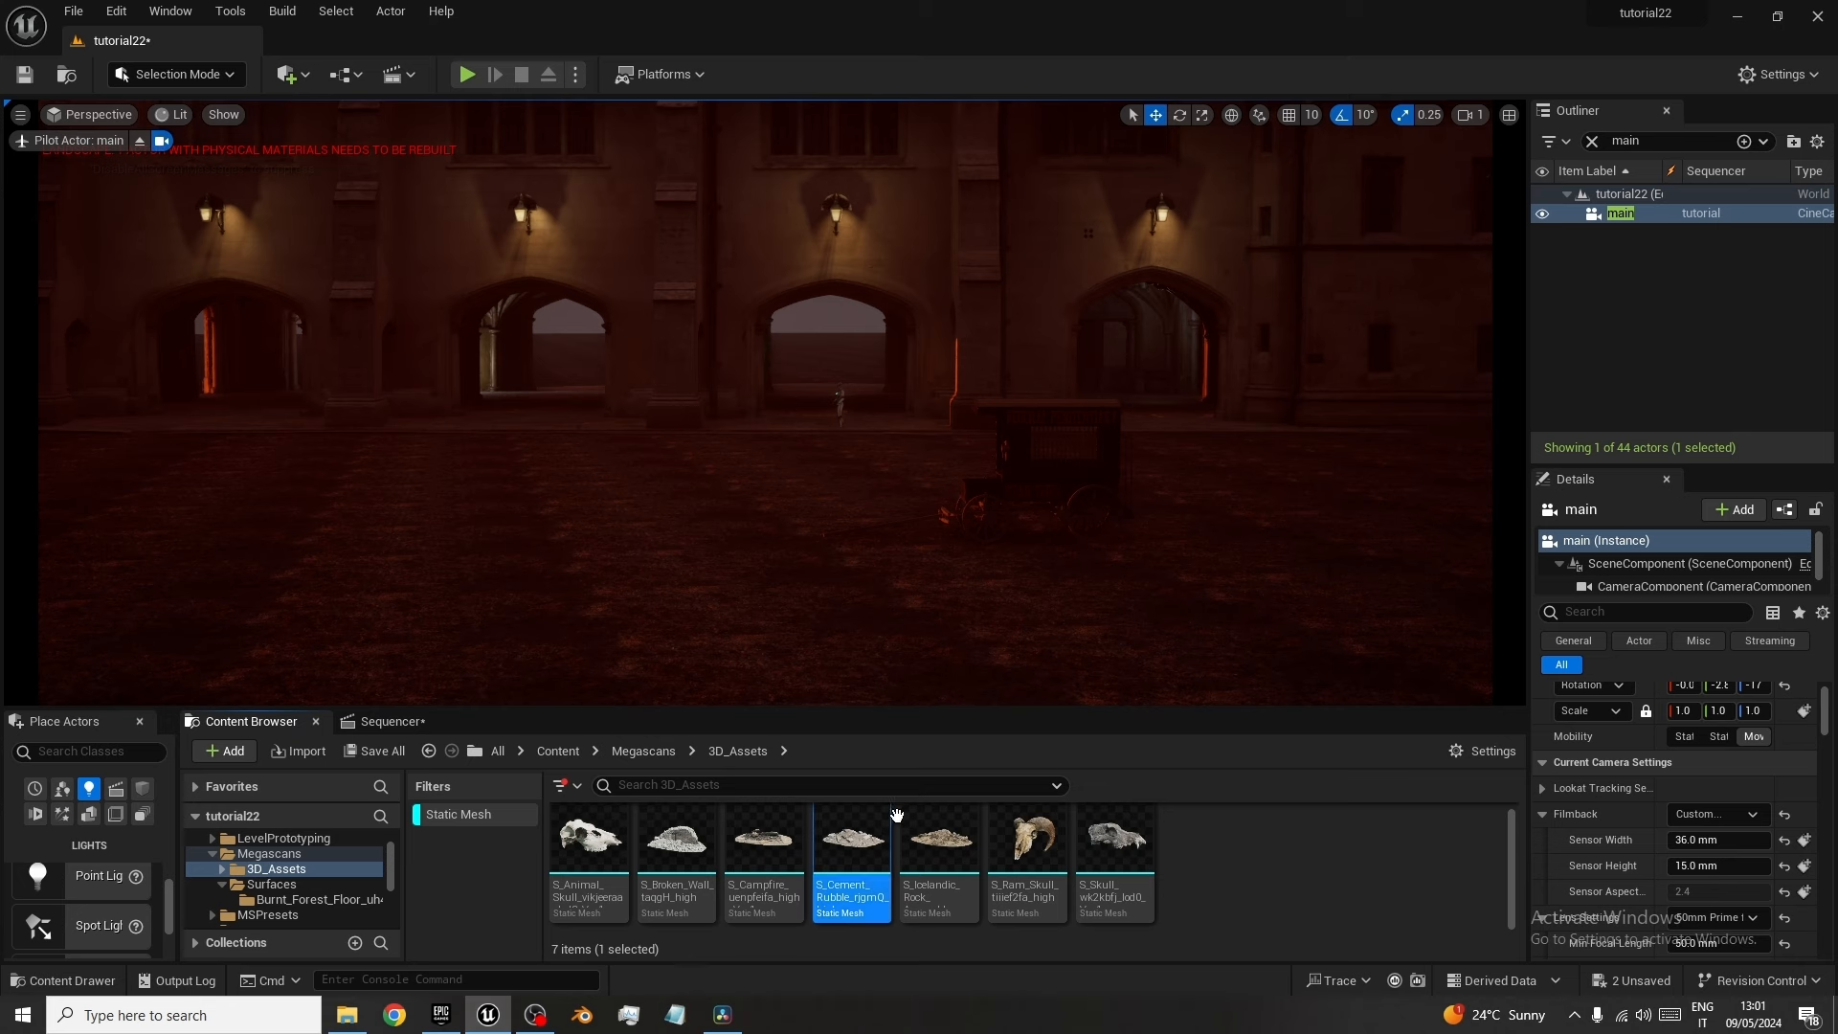
pyautogui.moveTo(857, 842); pyautogui.dragTo(375, 659)
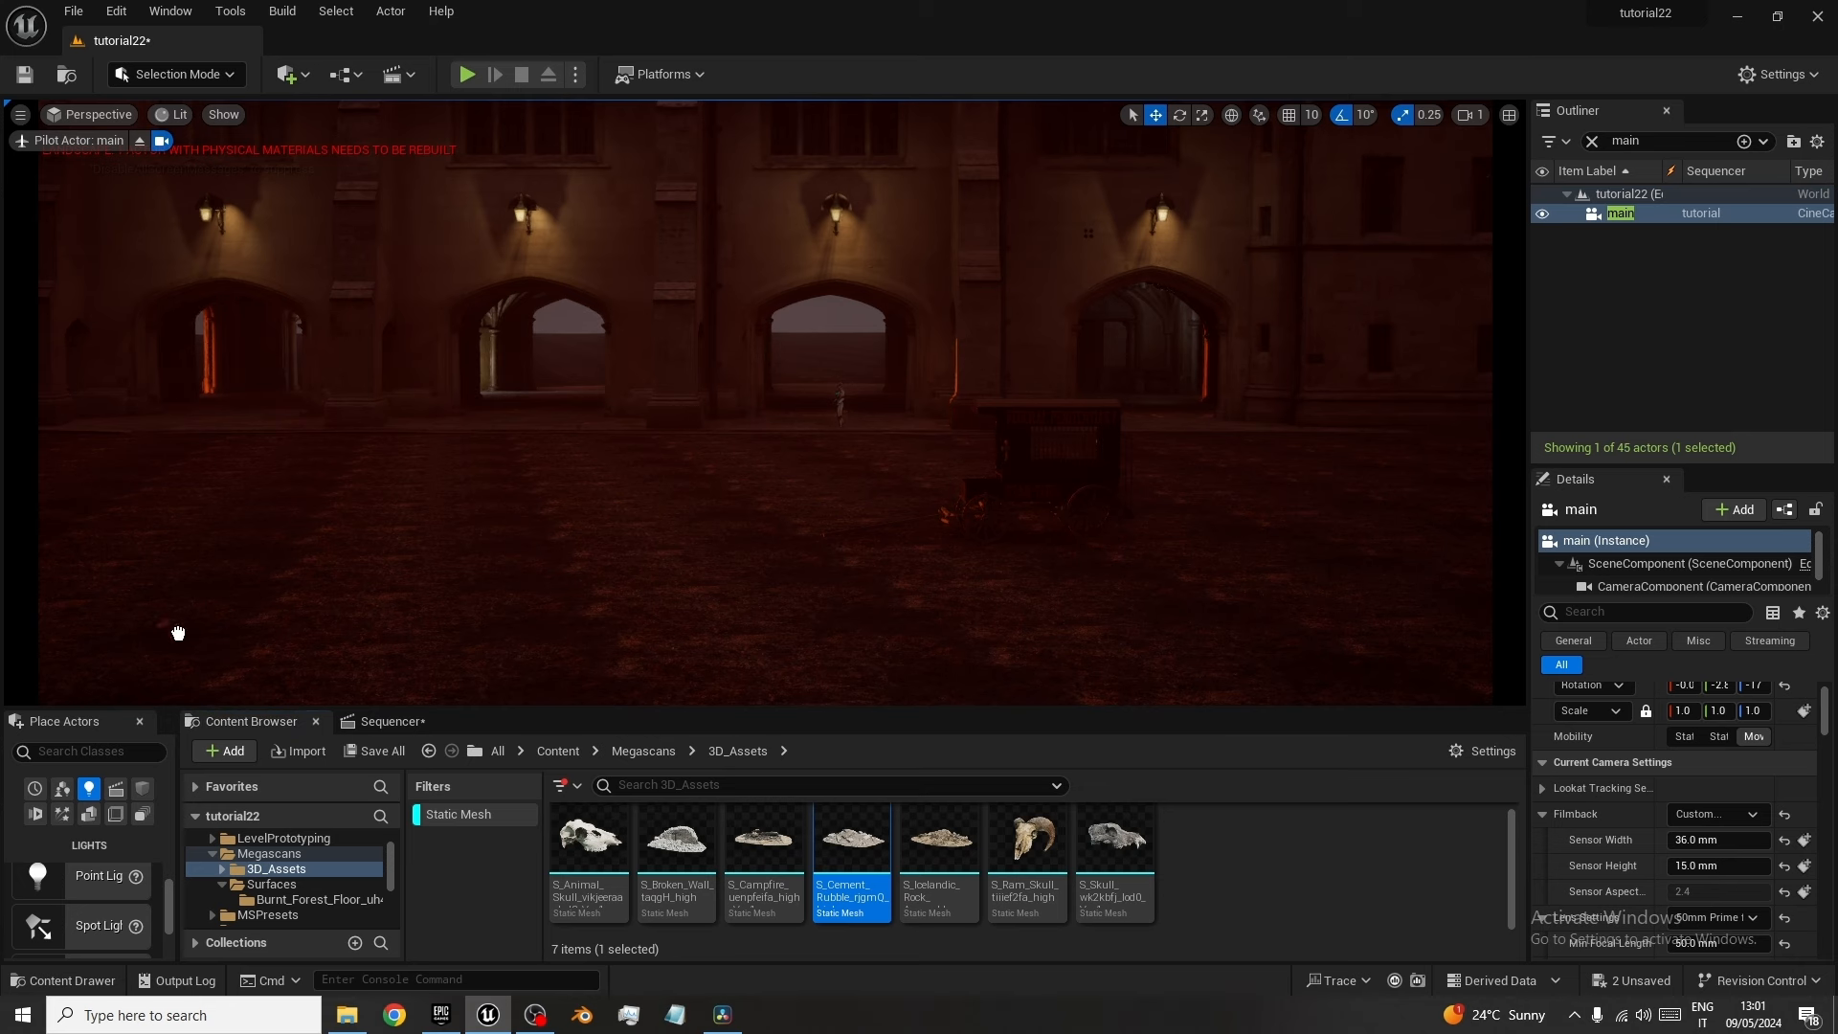
pyautogui.moveTo(194, 645); pyautogui.dragTo(182, 640)
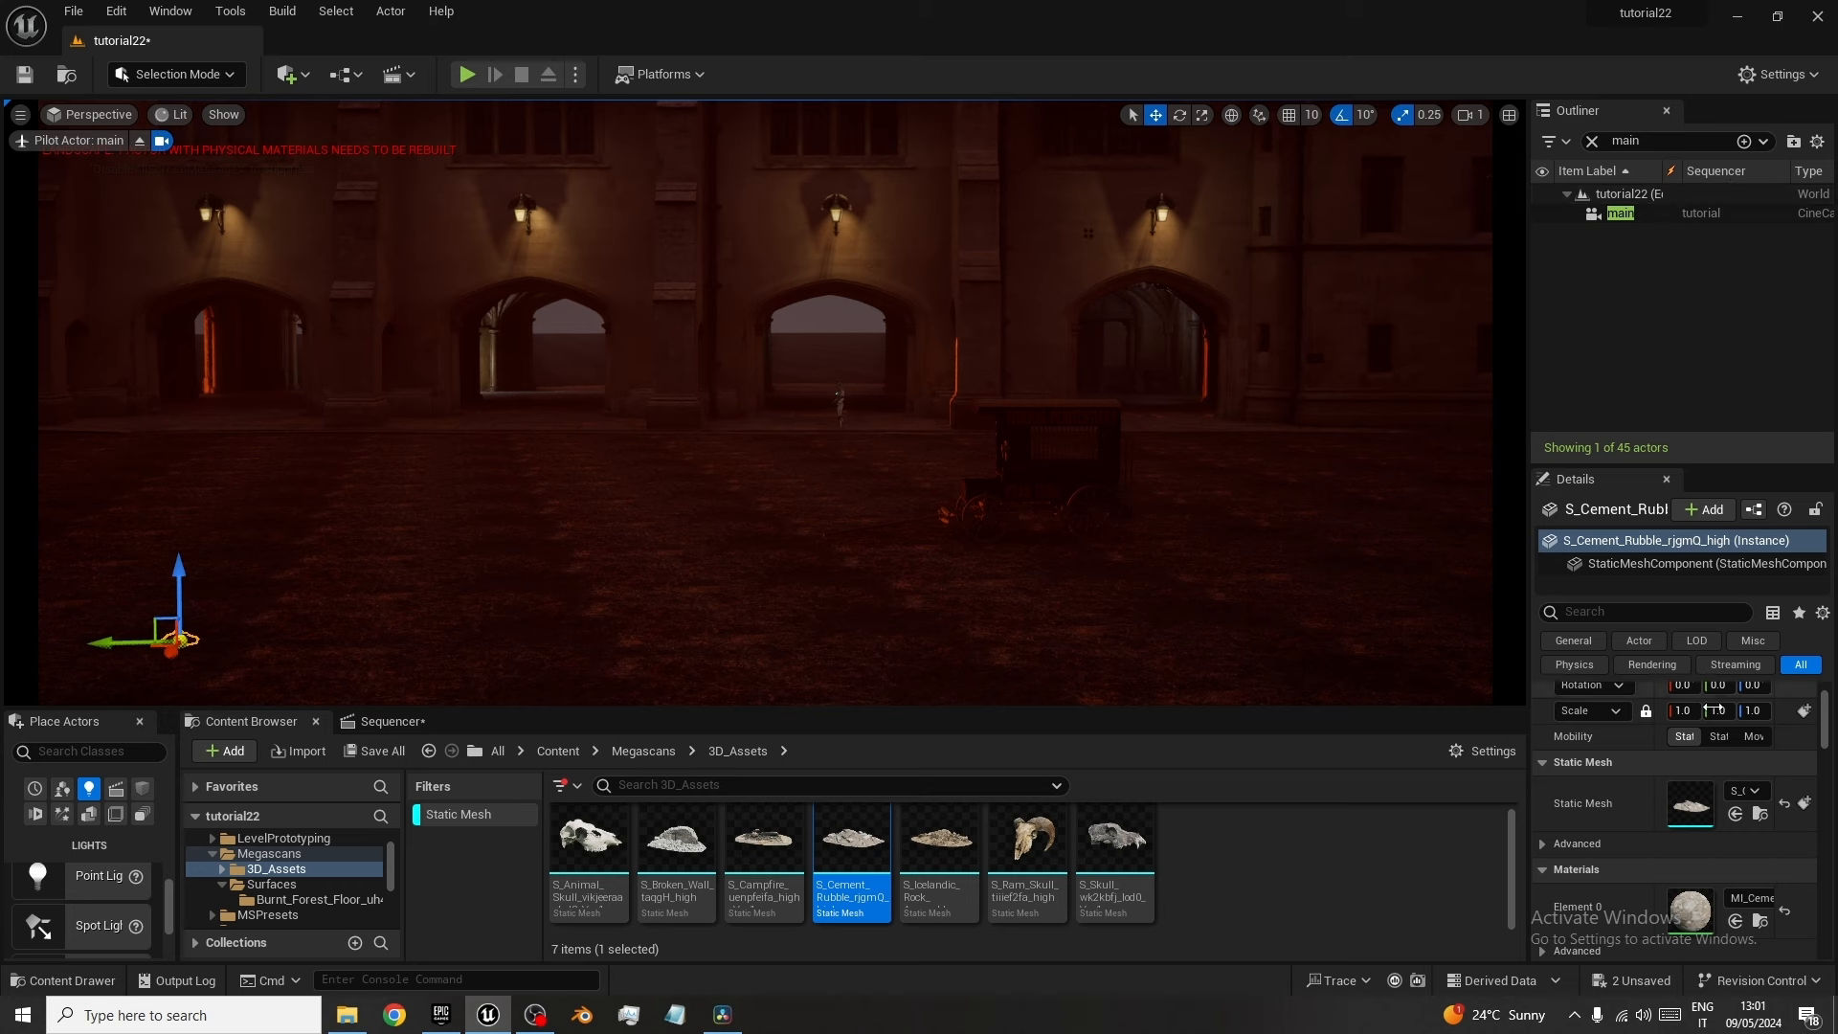
pyautogui.moveTo(1686, 716); pyautogui.dragTo(1800, 716)
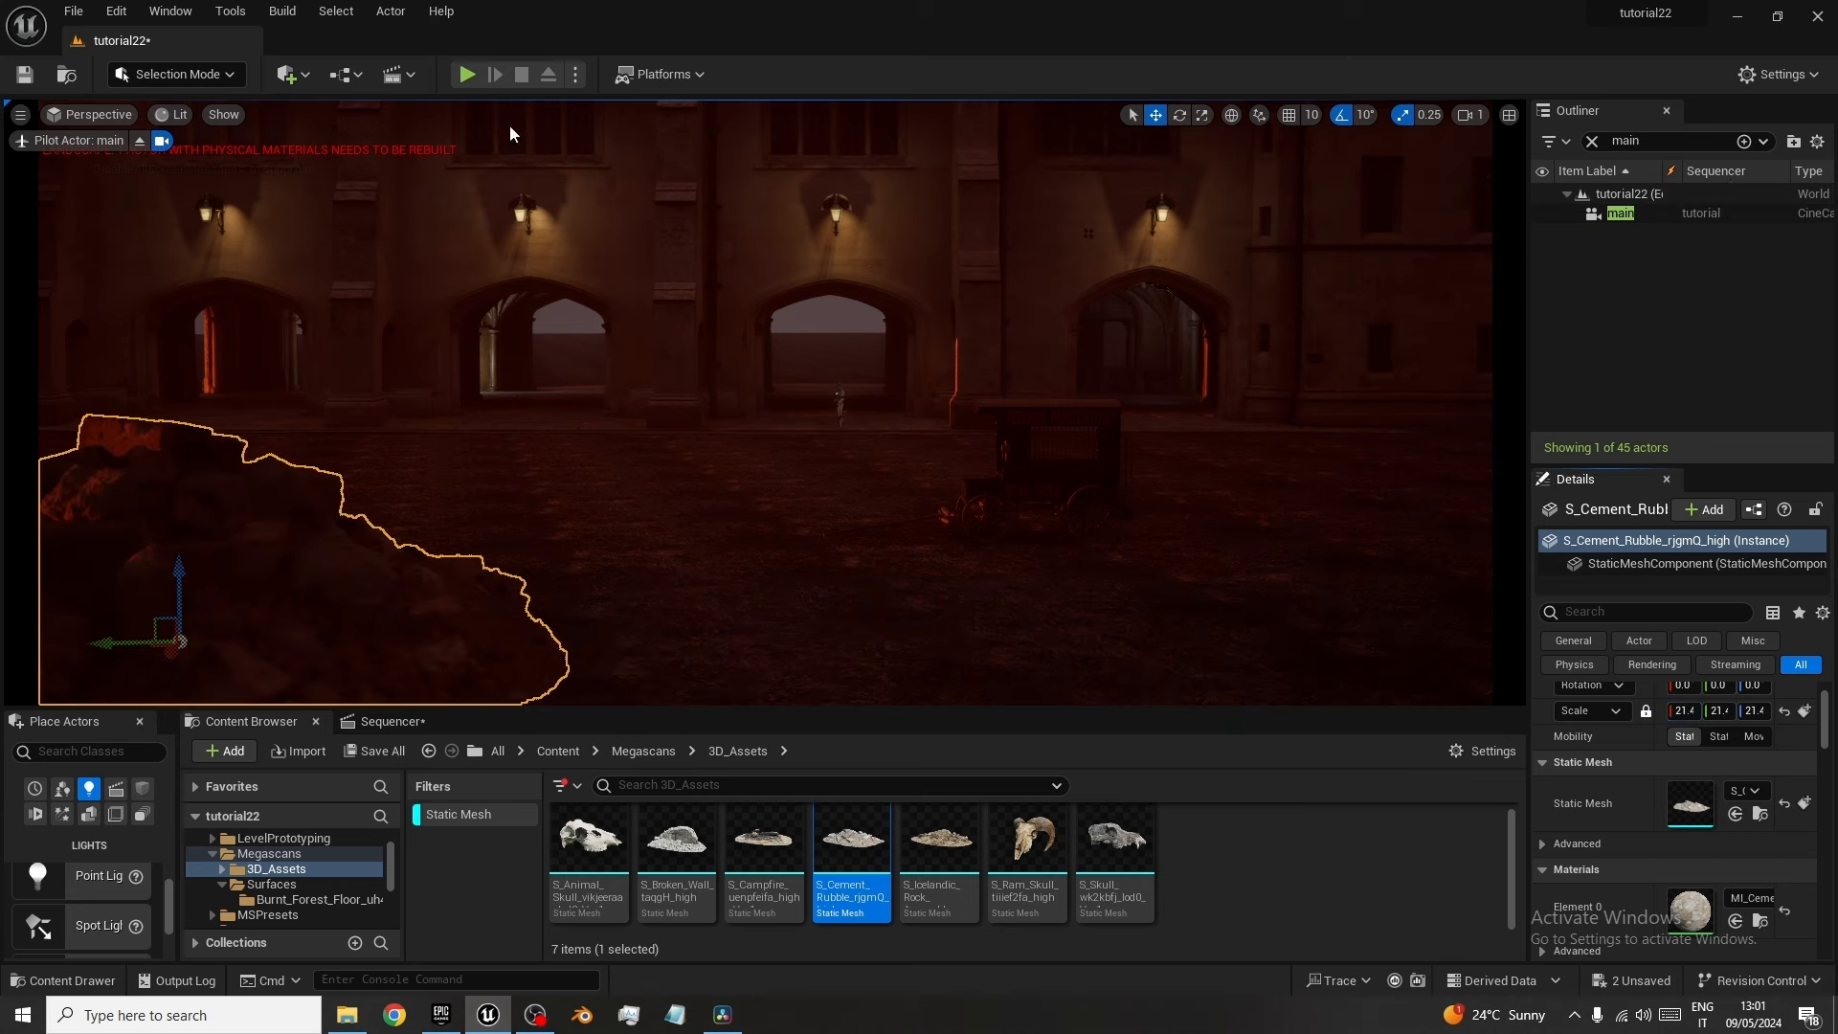
# Sink the rubble pile slightly into the ground and rotate it about 100 degrees around its vertical axis.
pyautogui.moveTo(180, 574); pyautogui.dragTo(181, 599)
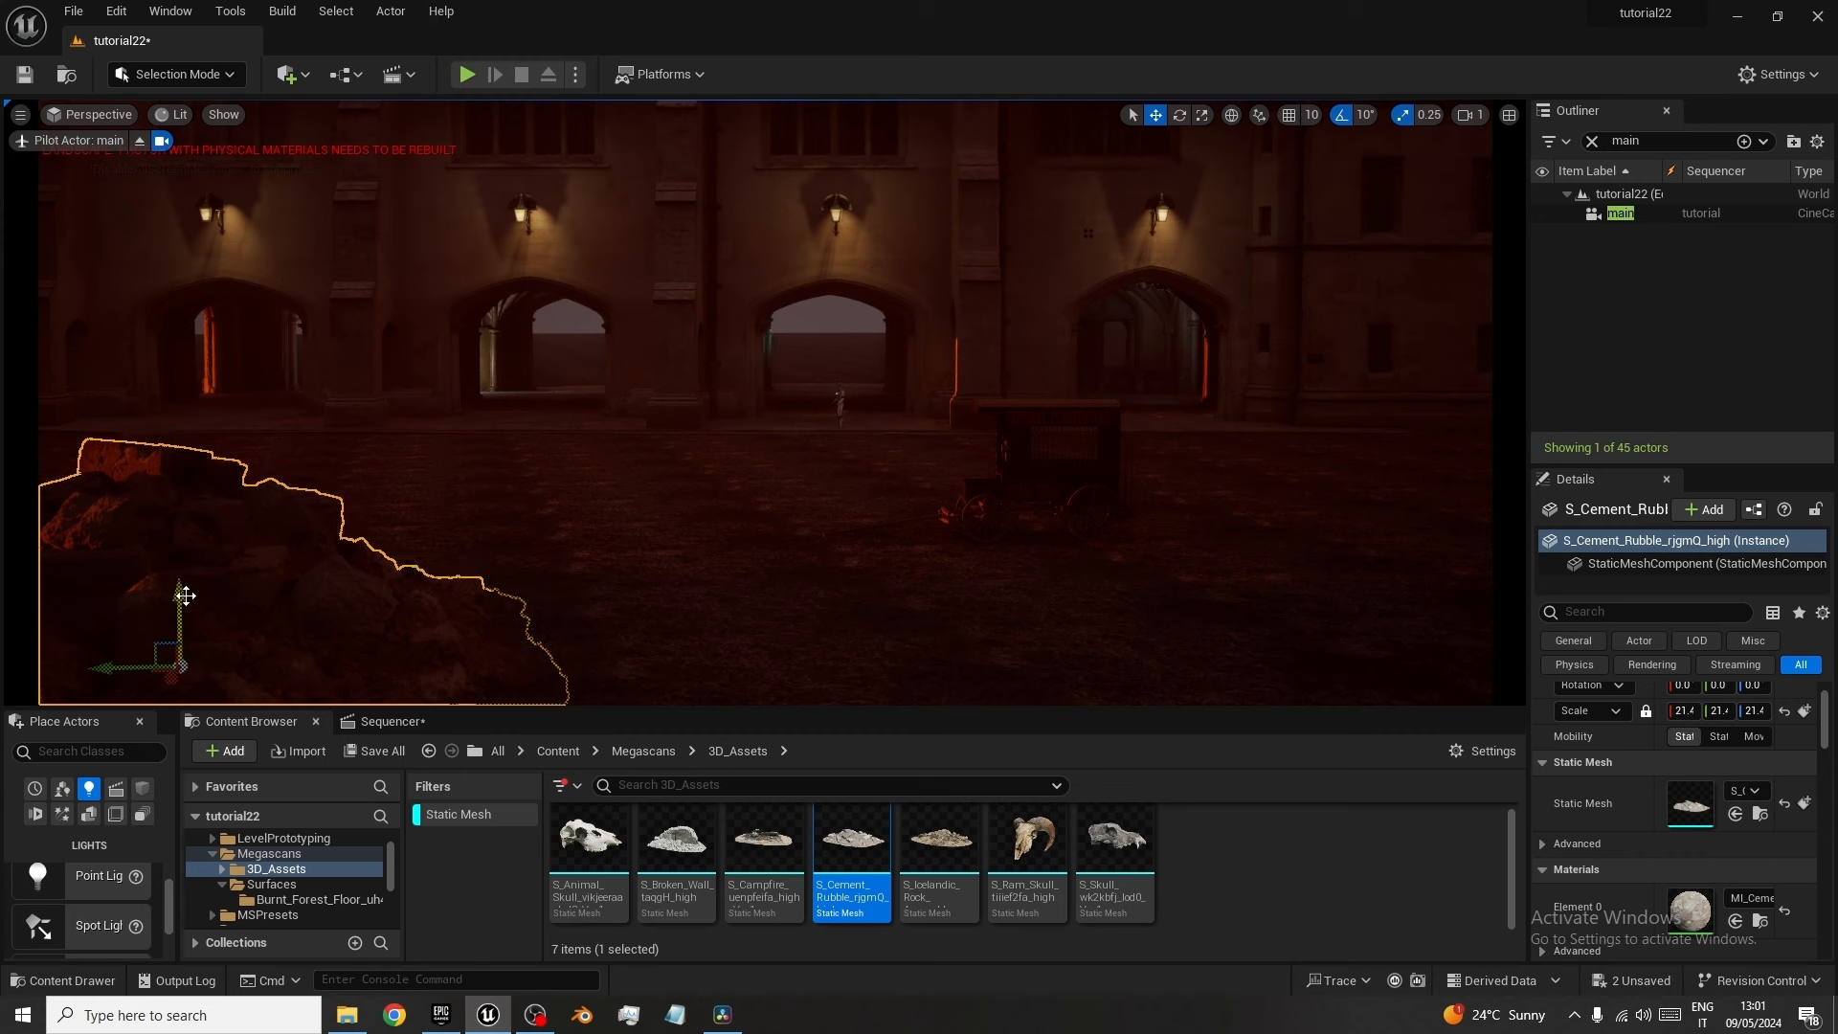
pyautogui.press('e')
pyautogui.moveTo(267, 669); pyautogui.dragTo(474, 671)
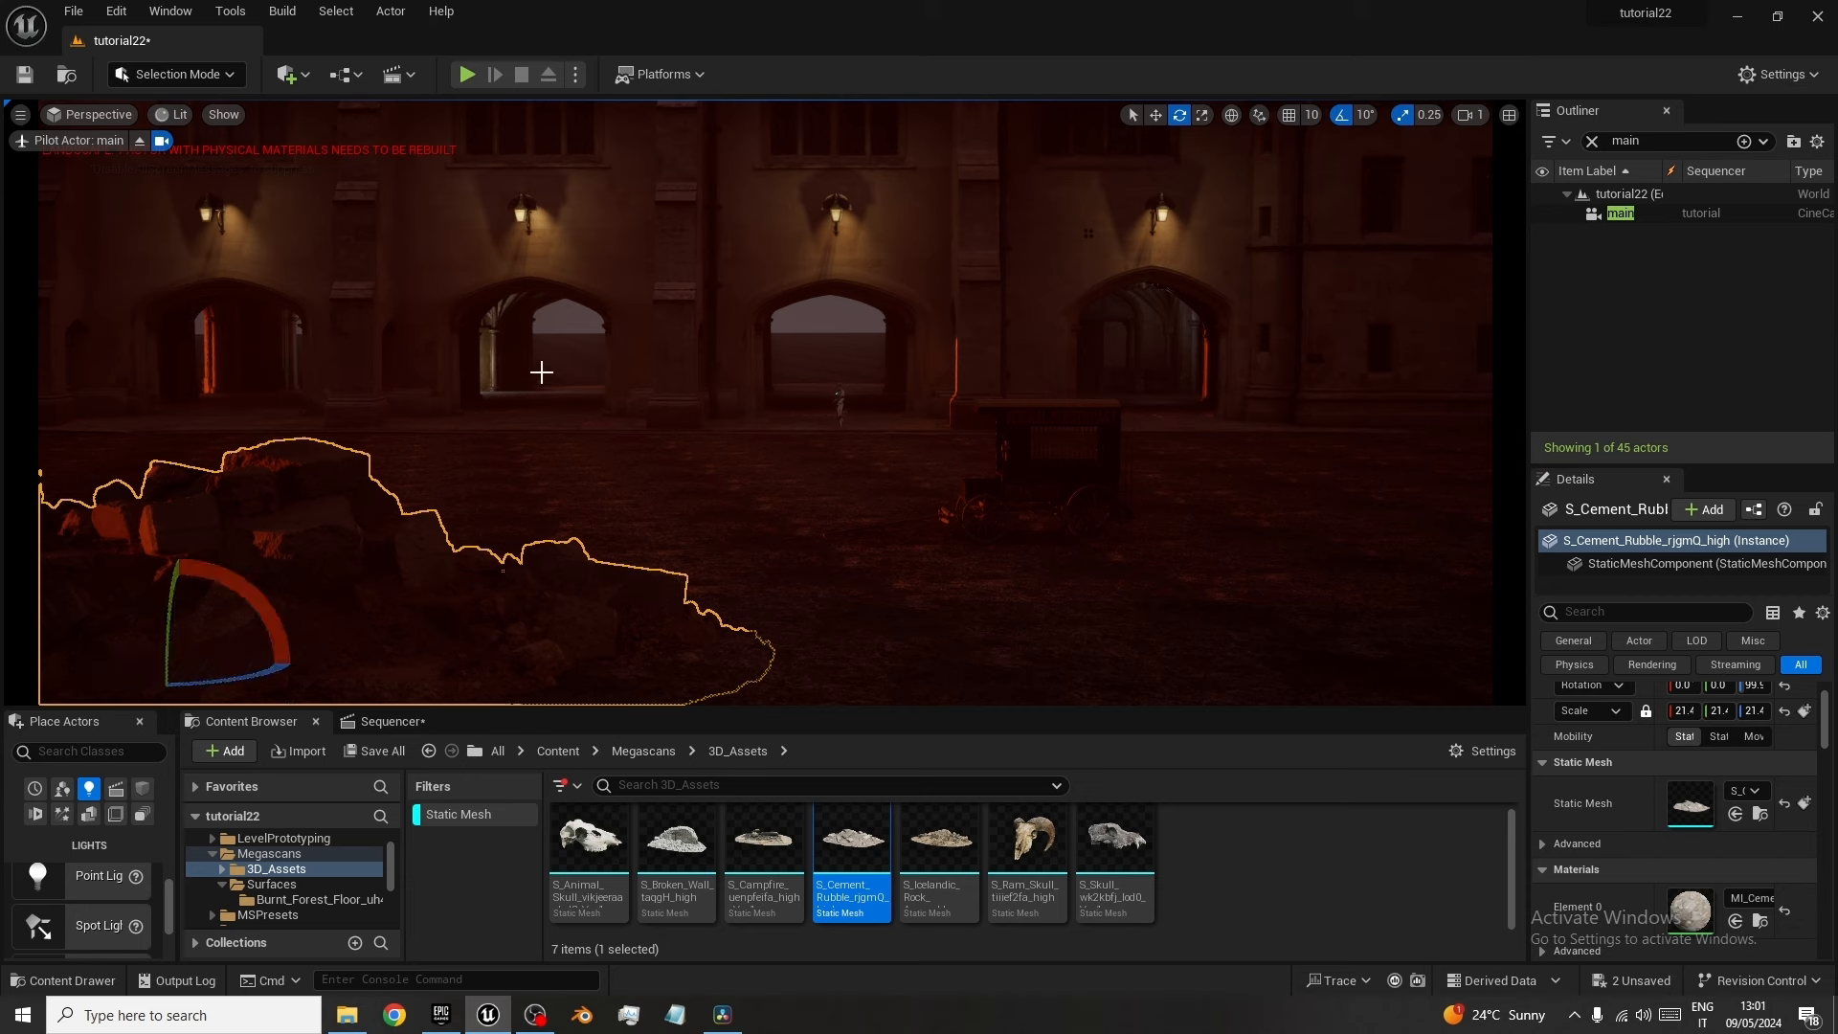
pyautogui.click(566, 337)
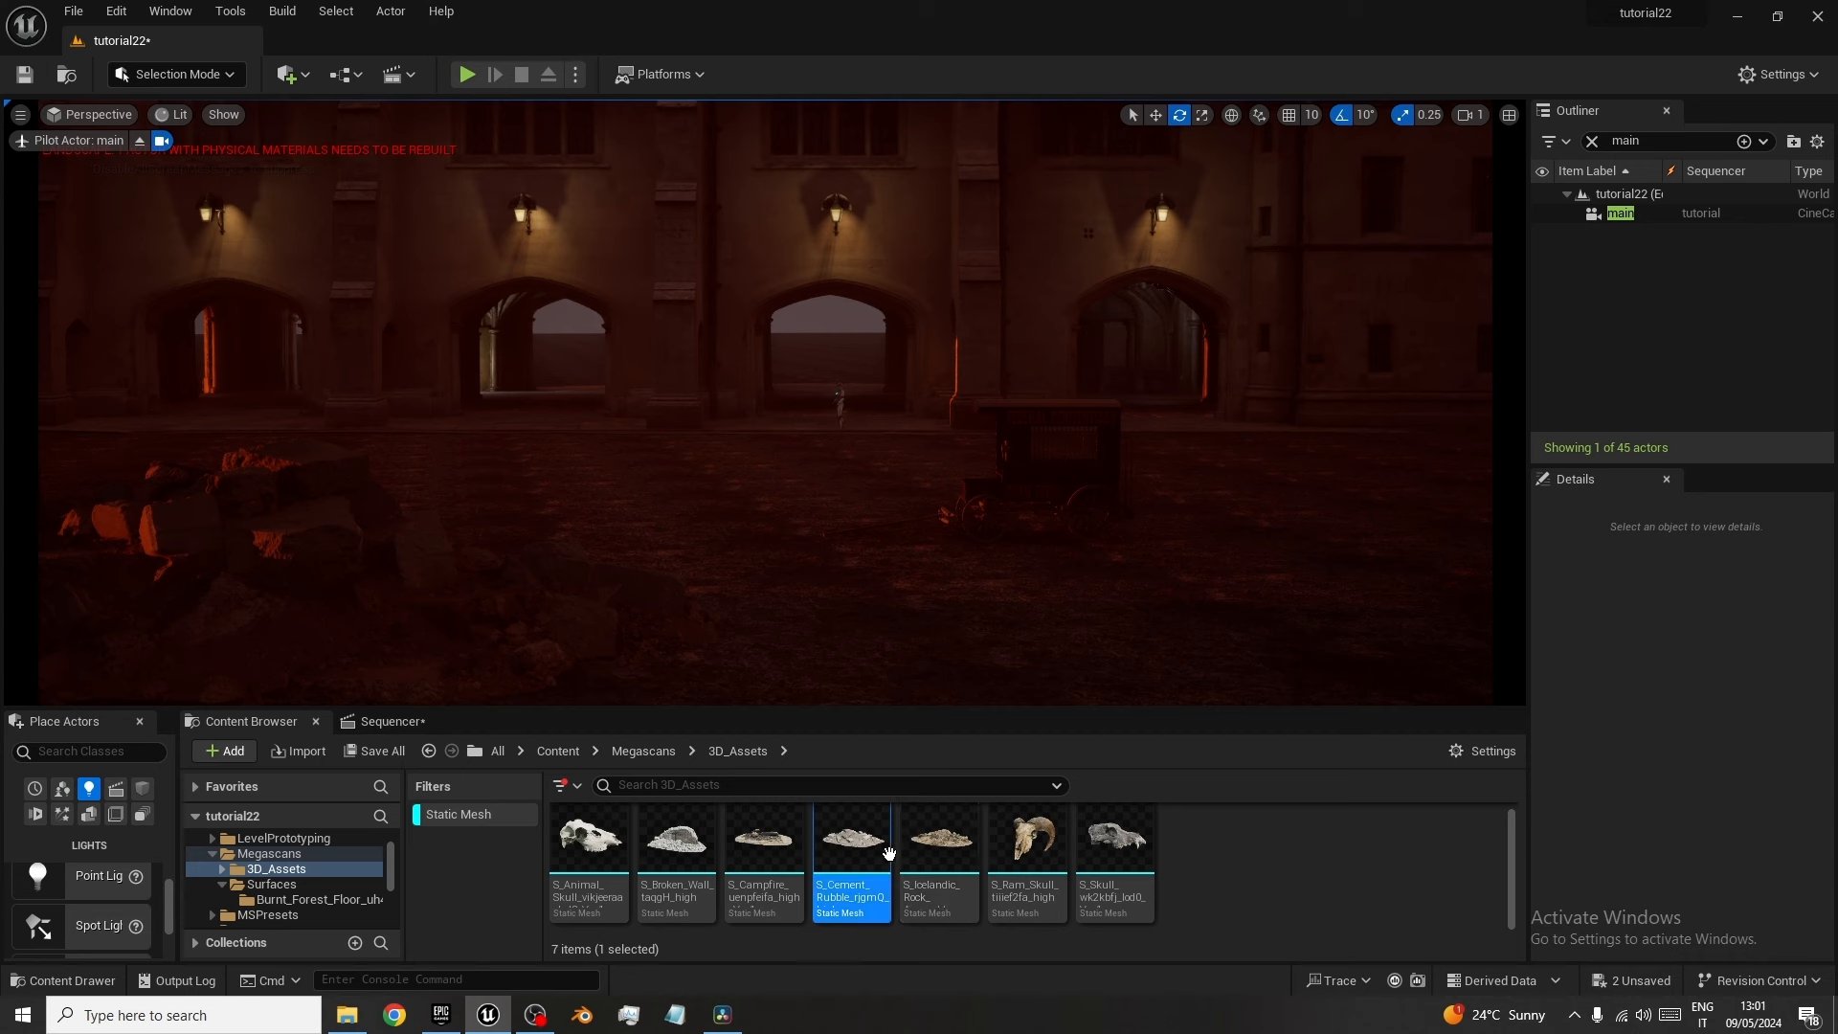
# Place the Icelandic rock mesh in the foreground on the wagon's side of the courtyard.
pyautogui.moveTo(940, 840); pyautogui.dragTo(1404, 645)
pyautogui.press('w')
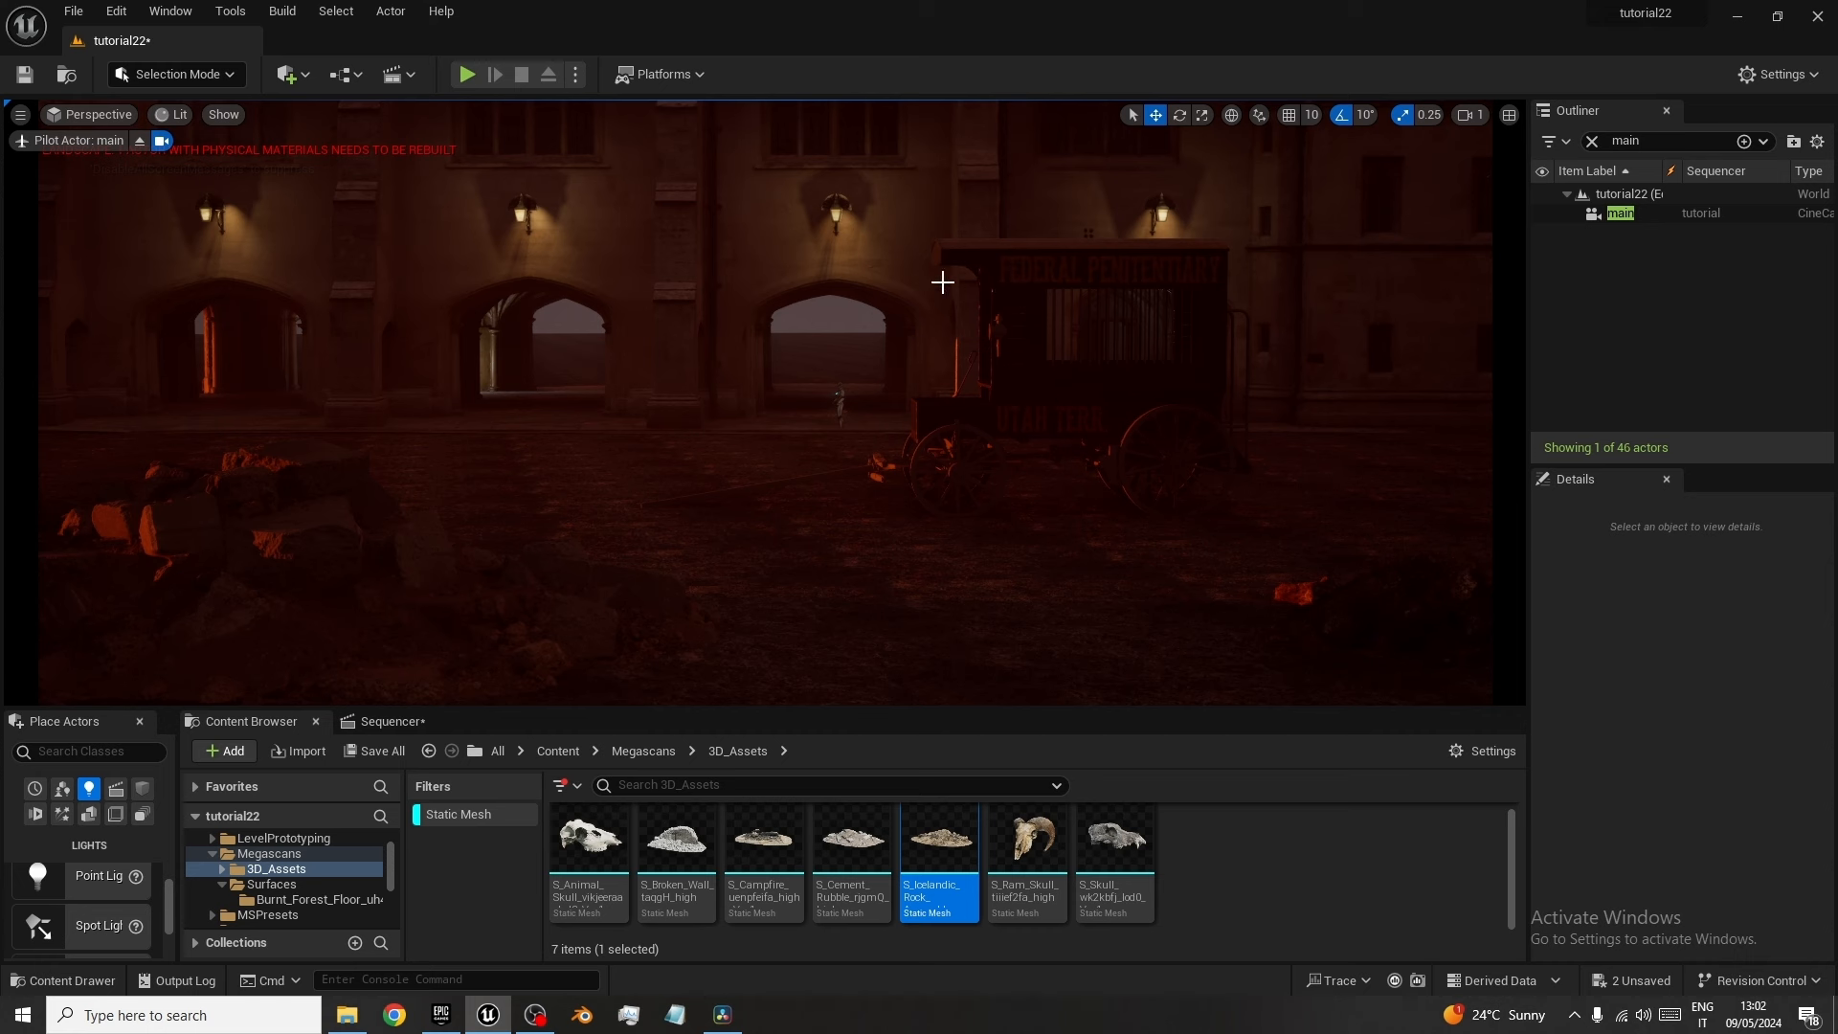
# Switch to the Epic Games Launcher and add the Demon 2 asset from the library to the tutorial22 project.
pyautogui.click(440, 1015)
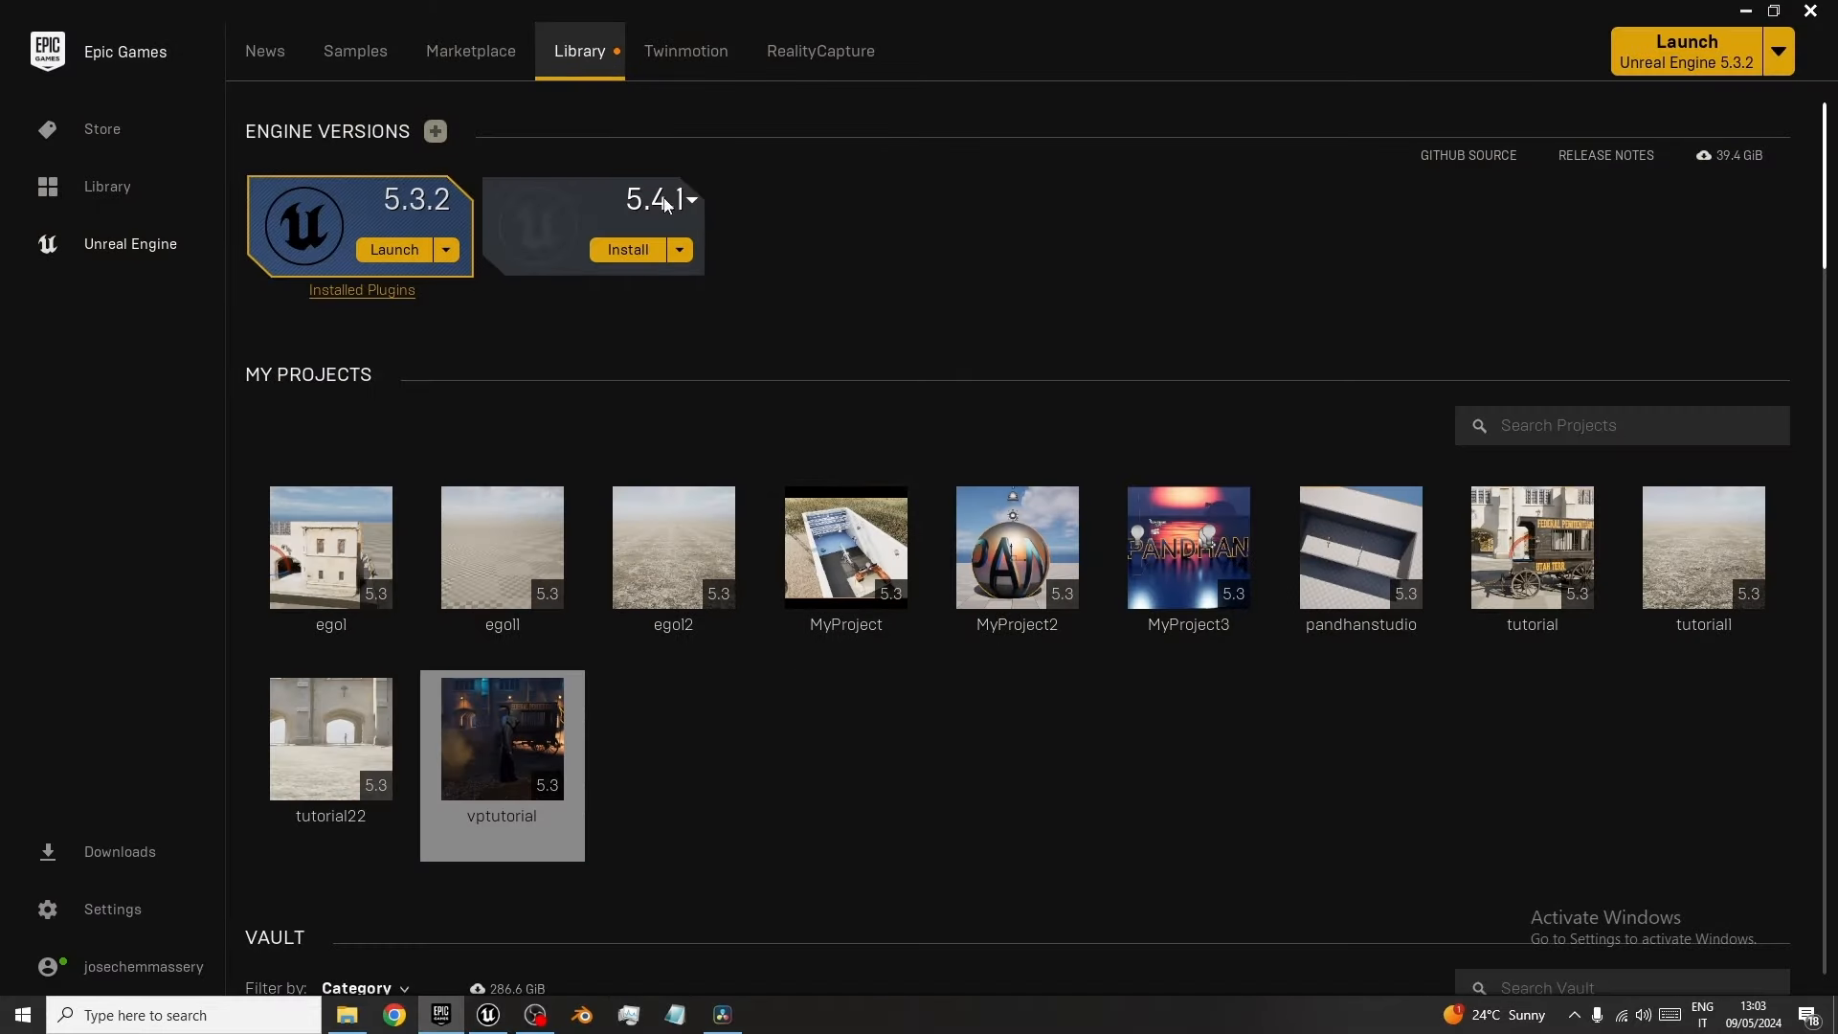
pyautogui.click(607, 50)
pyautogui.scroll(-10, 365, 836)
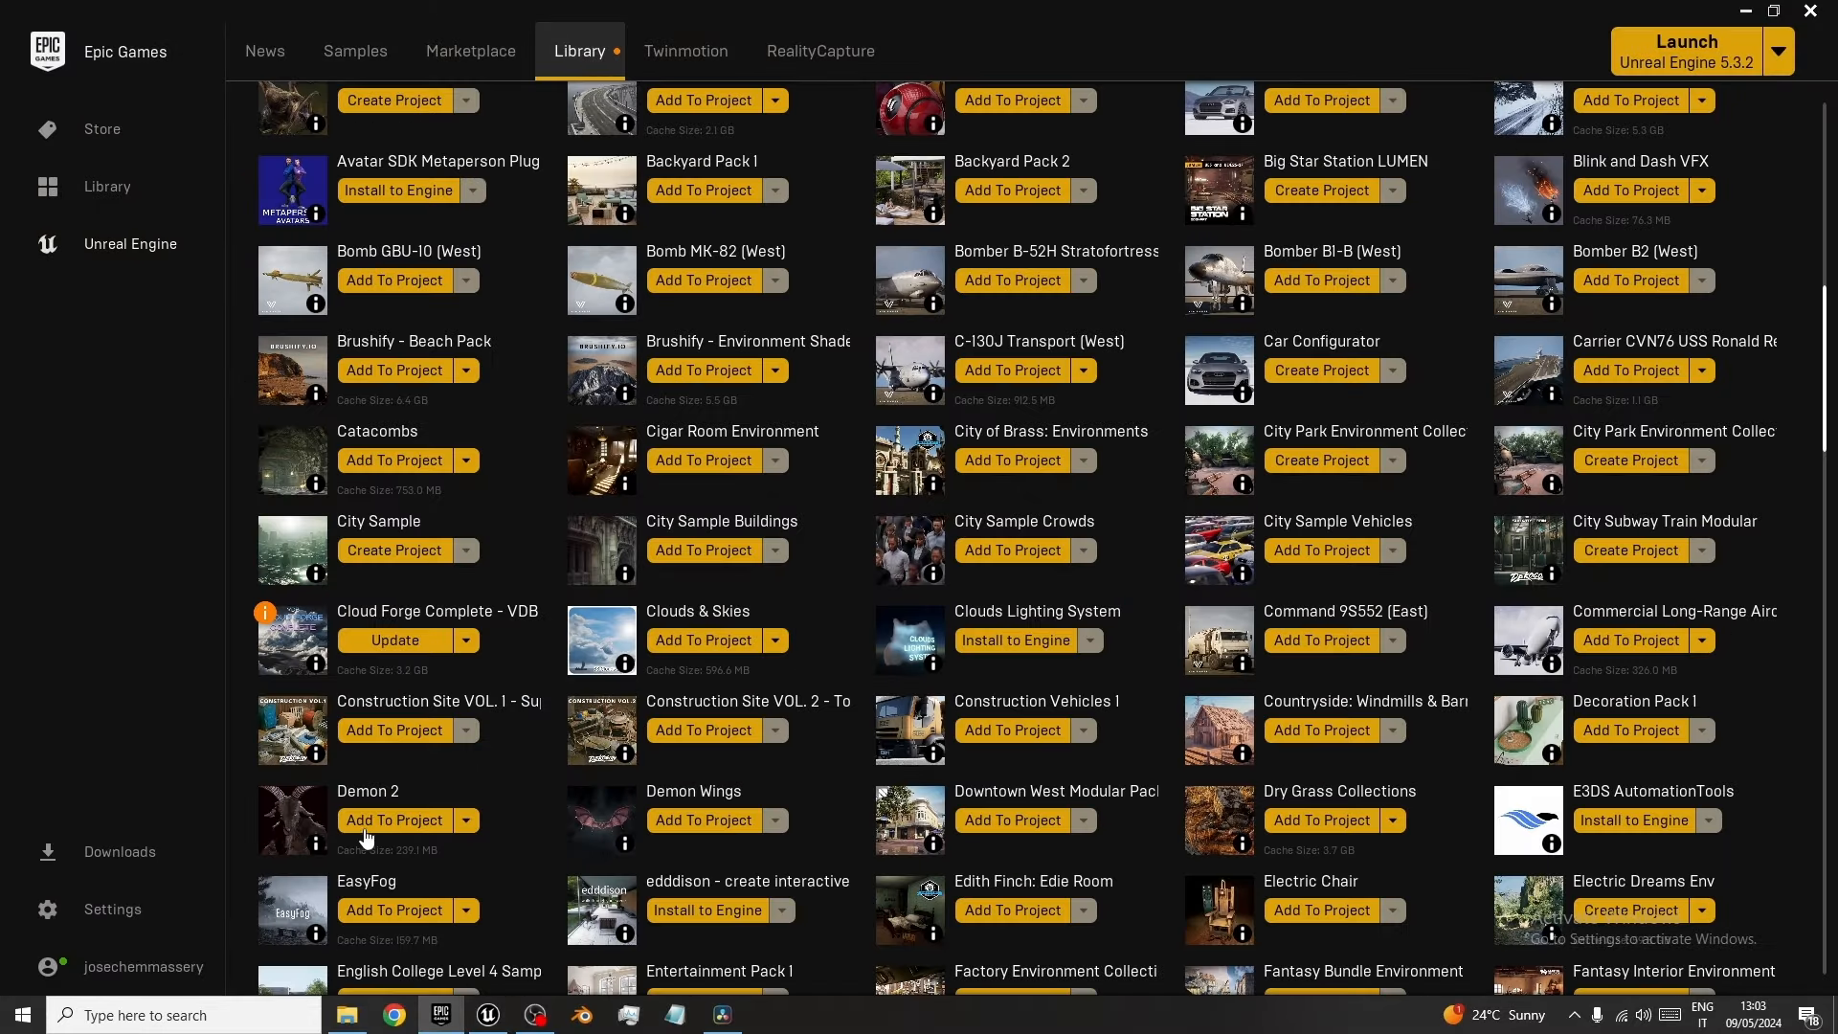
pyautogui.click(395, 820)
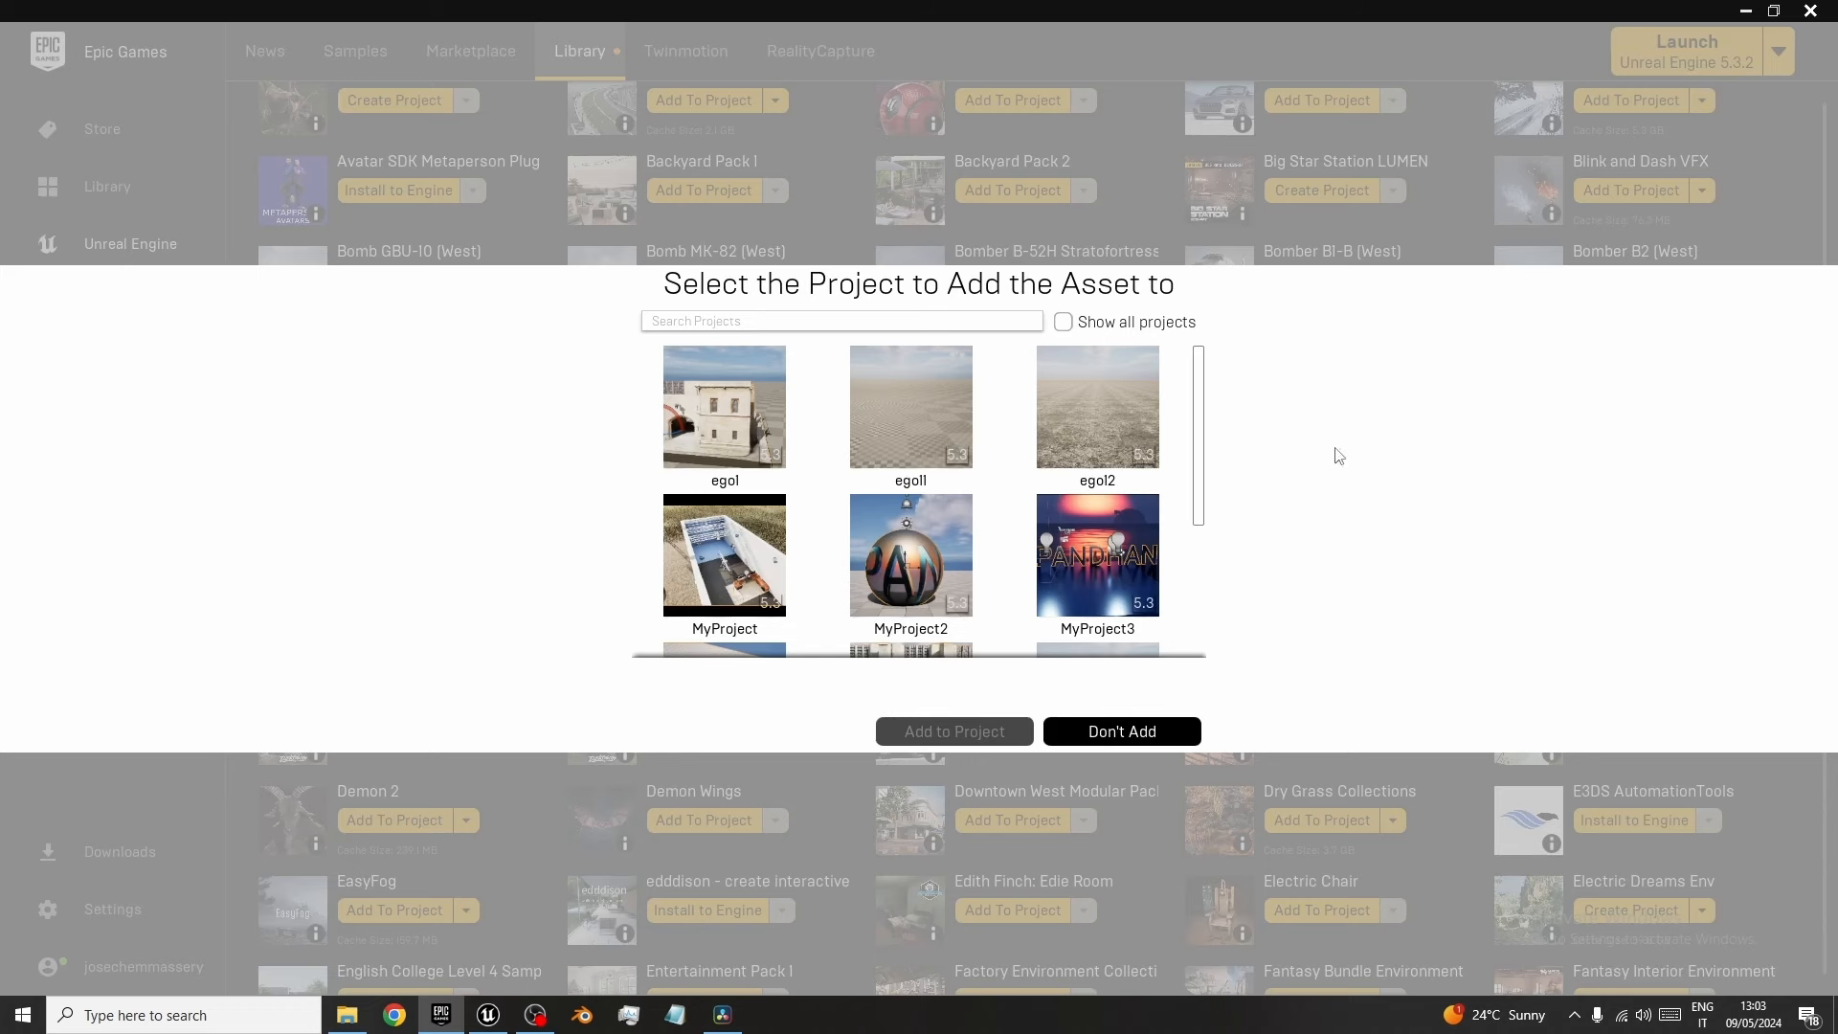
pyautogui.scroll(-2, 1174, 491)
pyautogui.scroll(-1, 1174, 491)
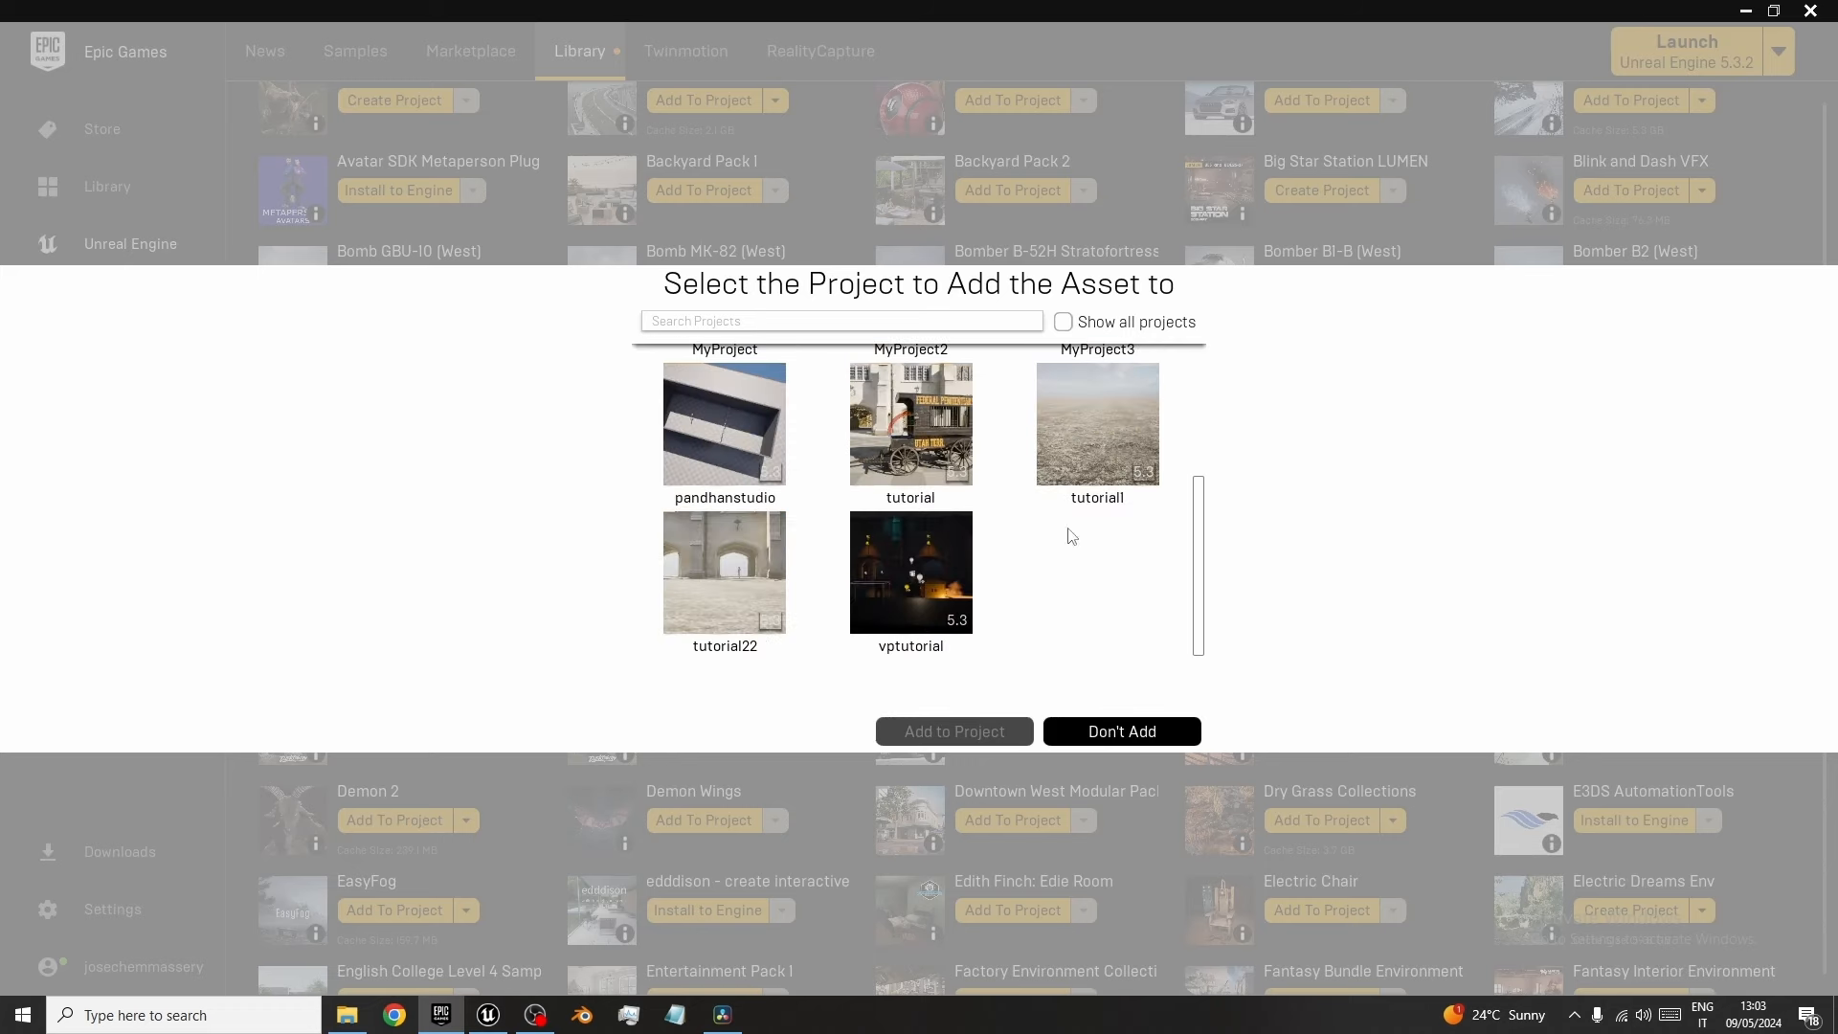
pyautogui.click(756, 572)
pyautogui.click(965, 737)
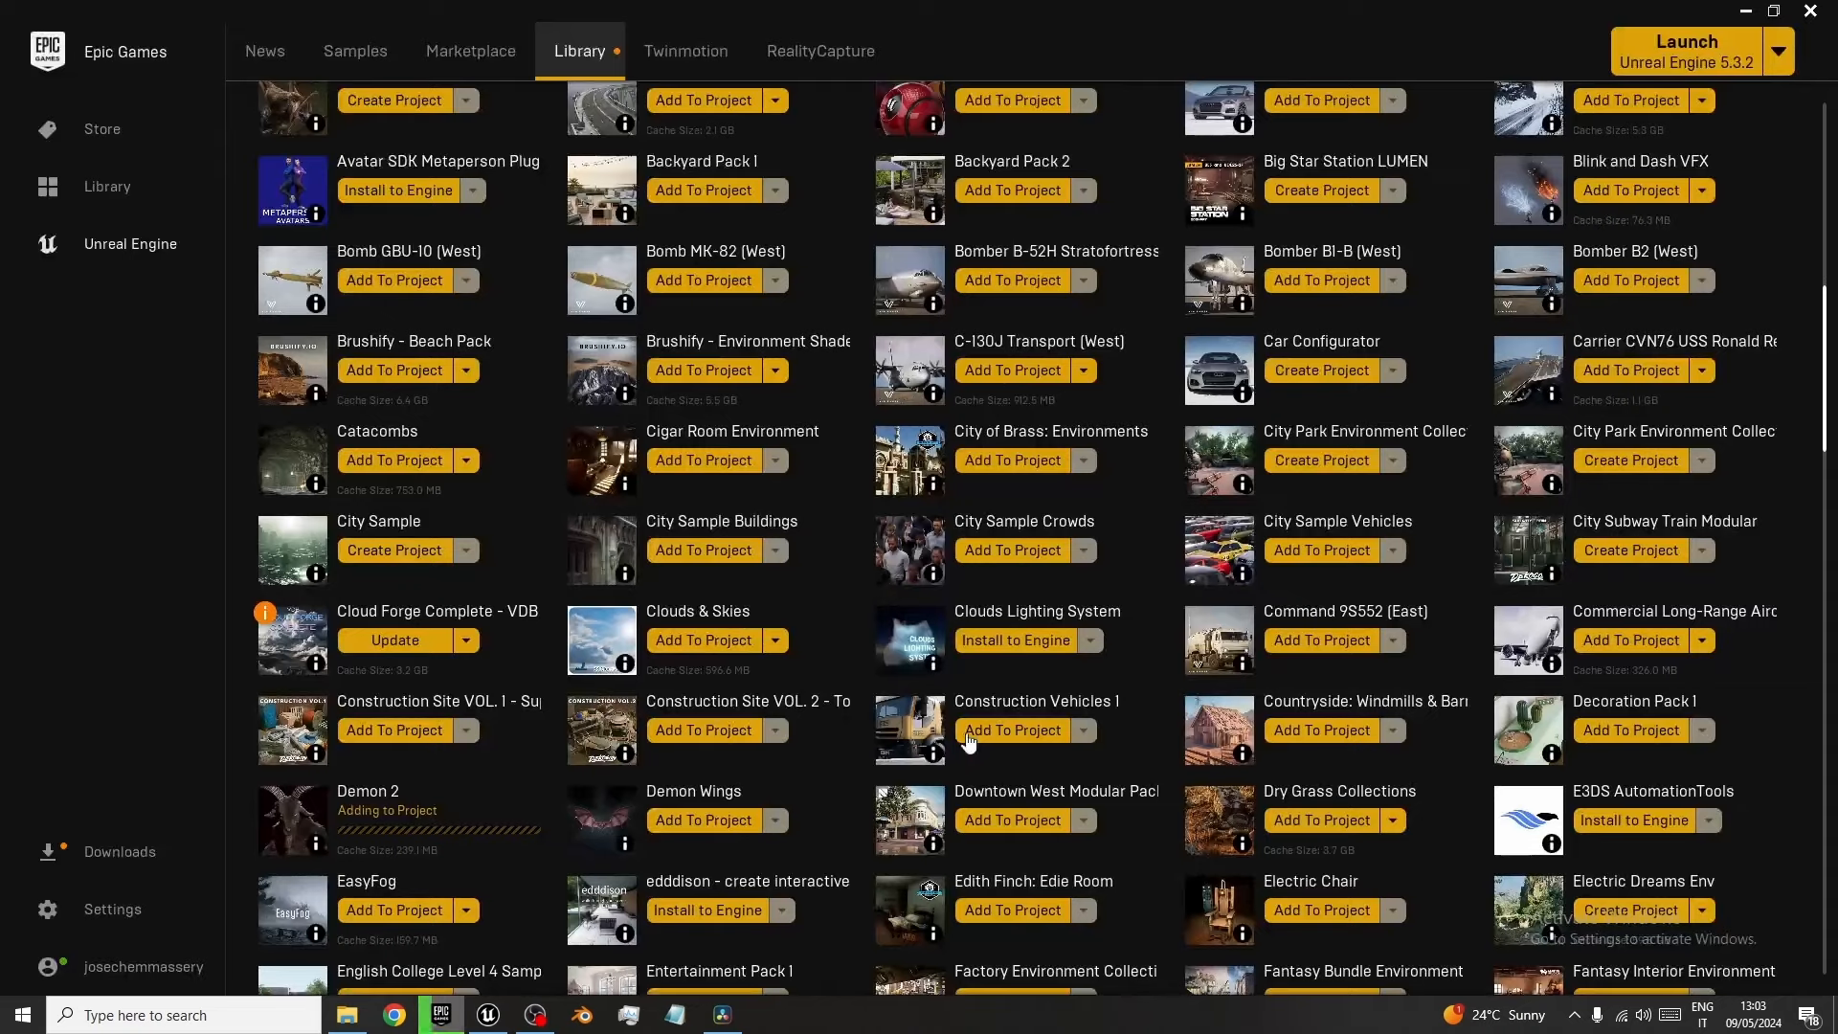
pyautogui.click(1808, 13)
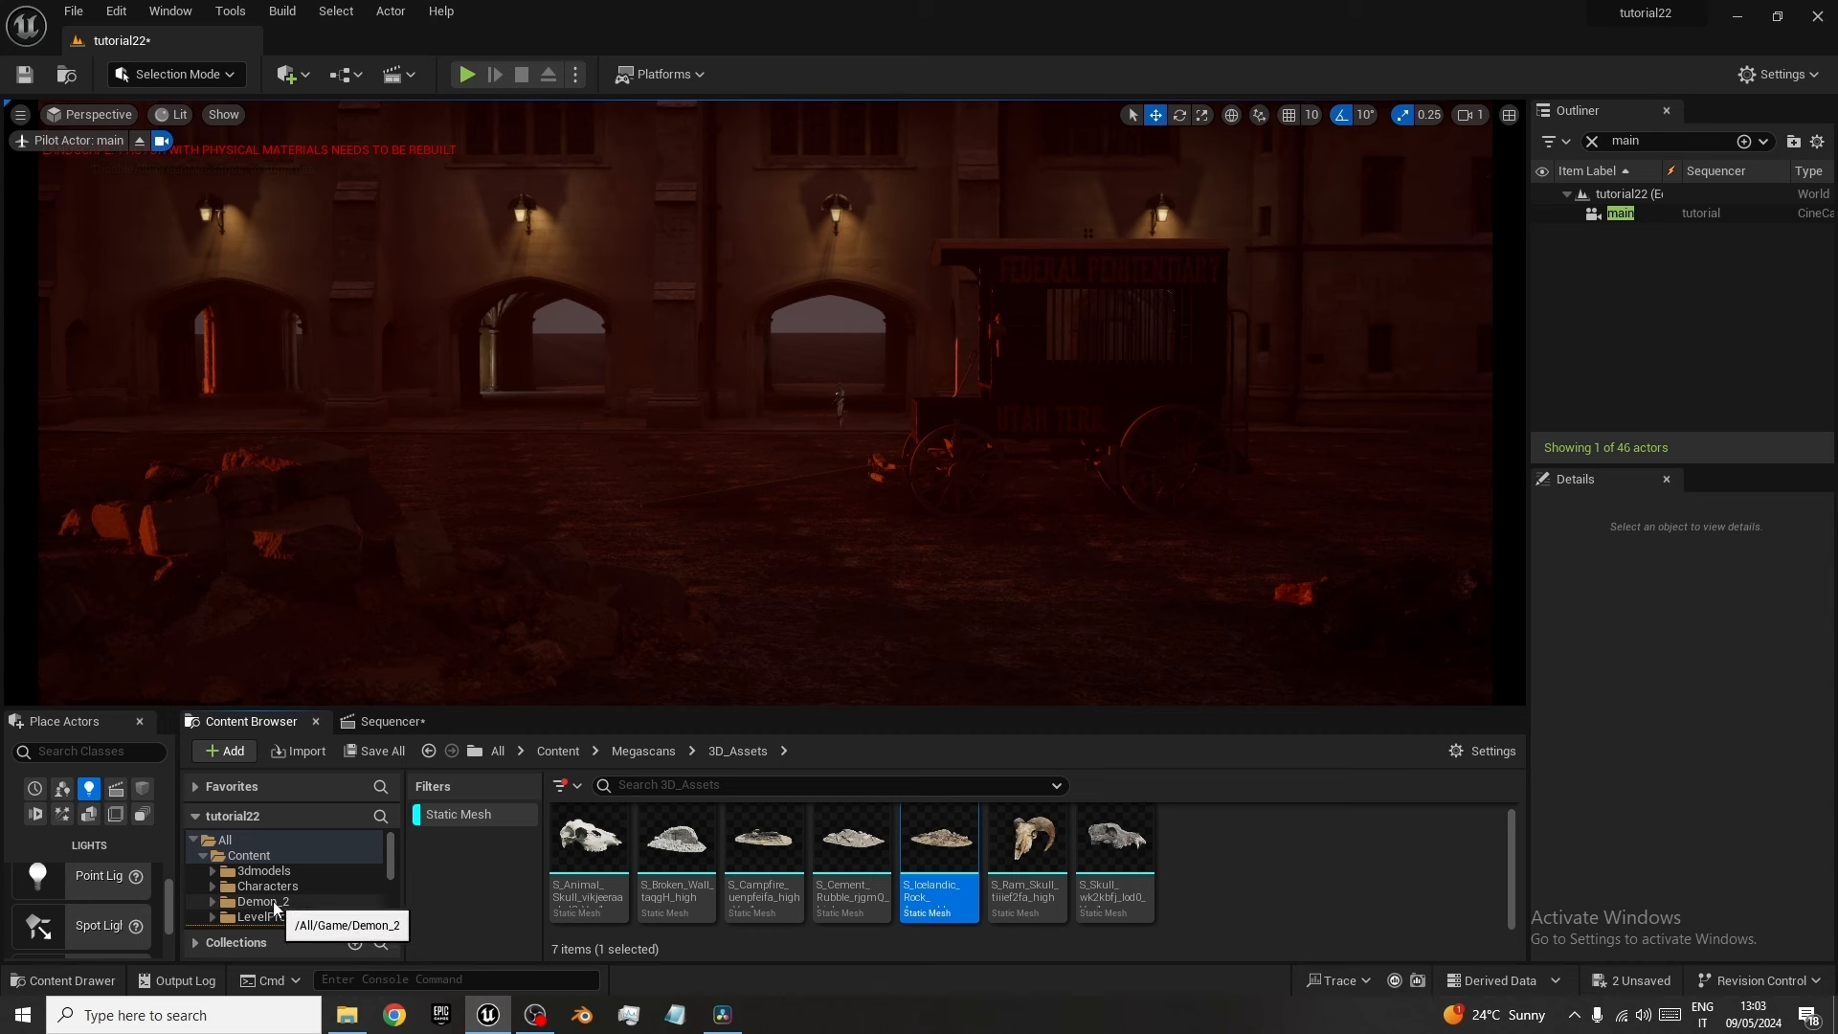
# Place the SK_Demon_2 skeletal mesh from the Demon_2 pack's D2_Mesh folder beside the wagon's rear wheel and scale it up.
pyautogui.click(273, 900)
pyautogui.click(458, 816)
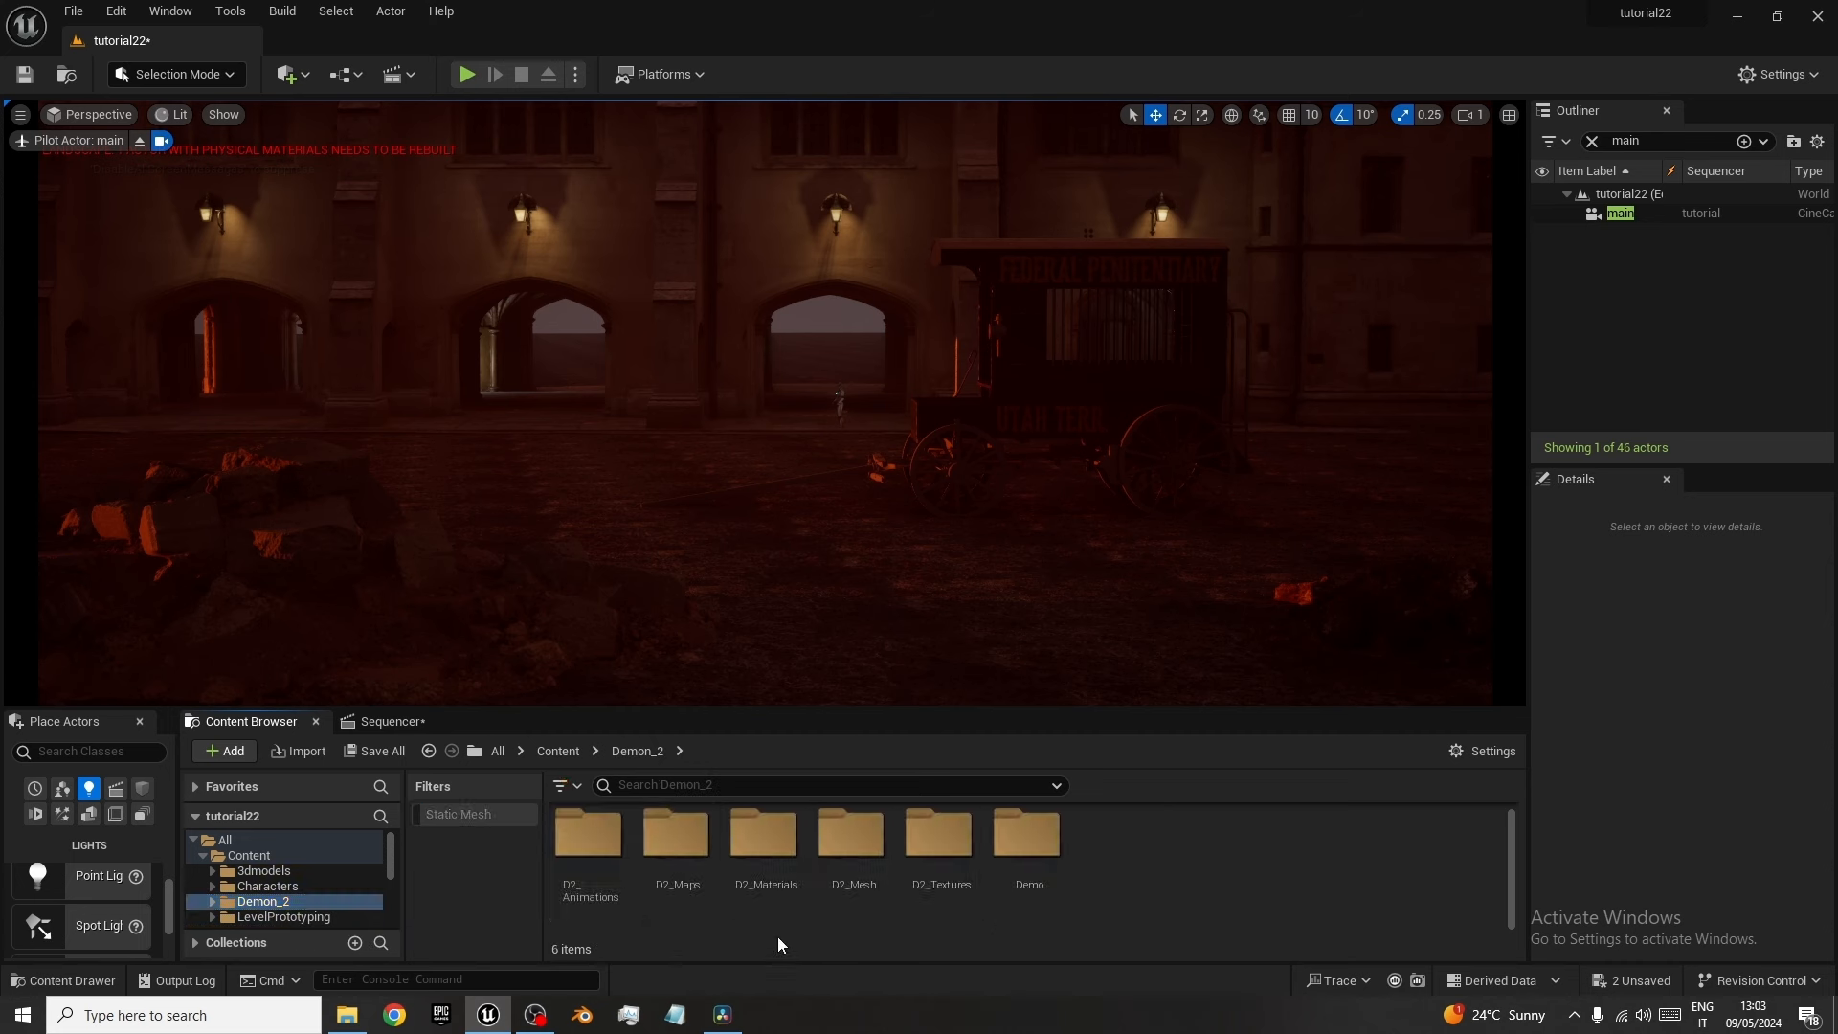
pyautogui.doubleClick(851, 835)
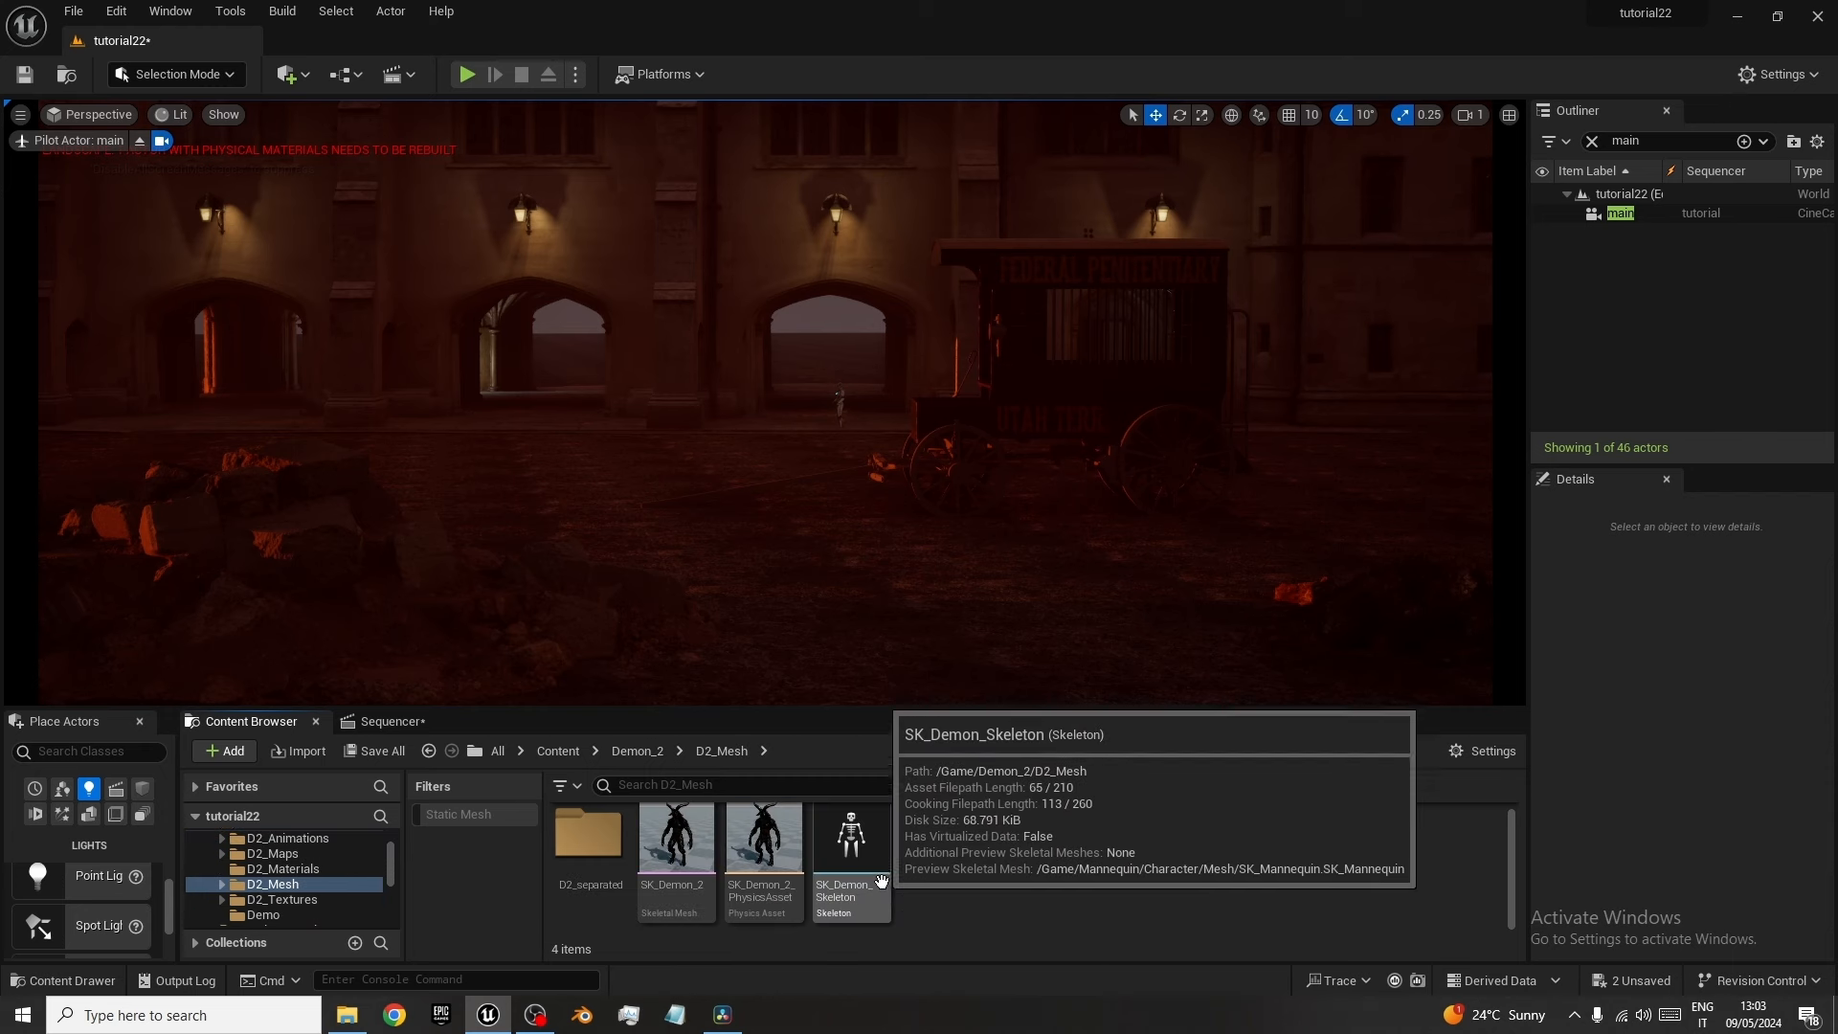
pyautogui.click(709, 855)
pyautogui.moveTo(1216, 548); pyautogui.dragTo(1226, 546)
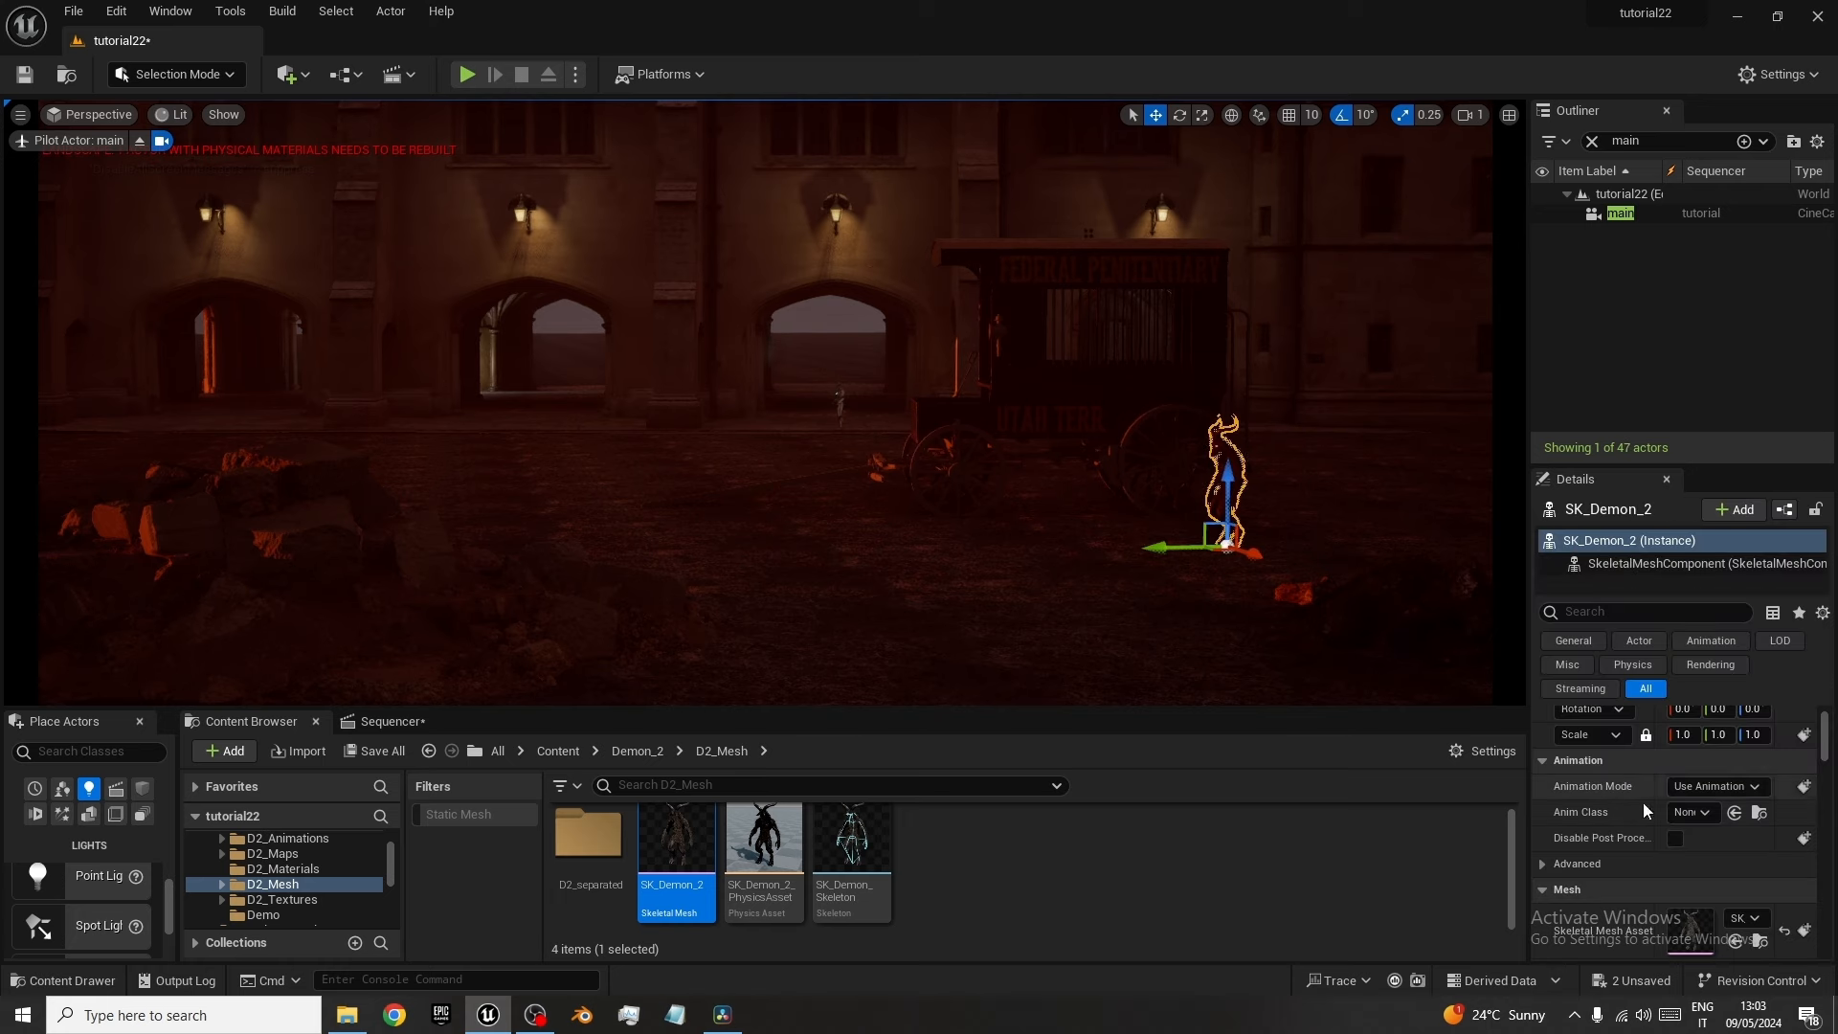
pyautogui.scroll(1, 1287, 594)
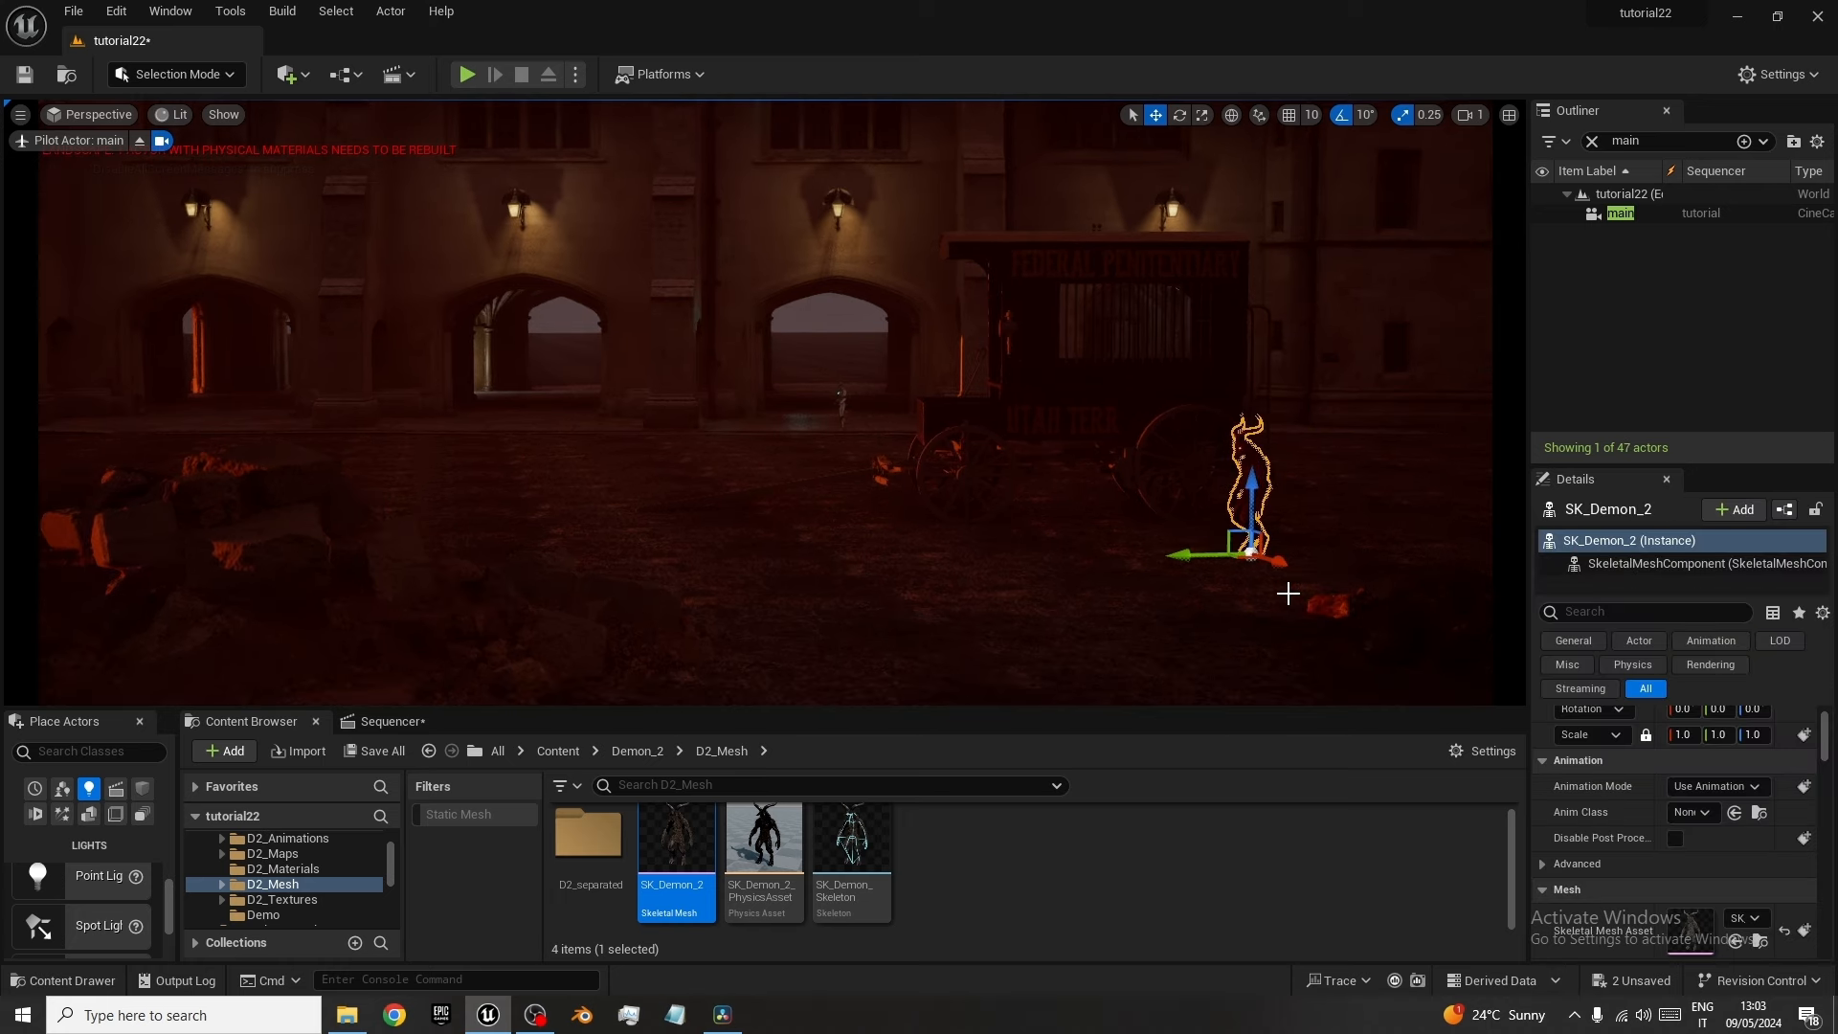
pyautogui.scroll(-2, 1211, 517)
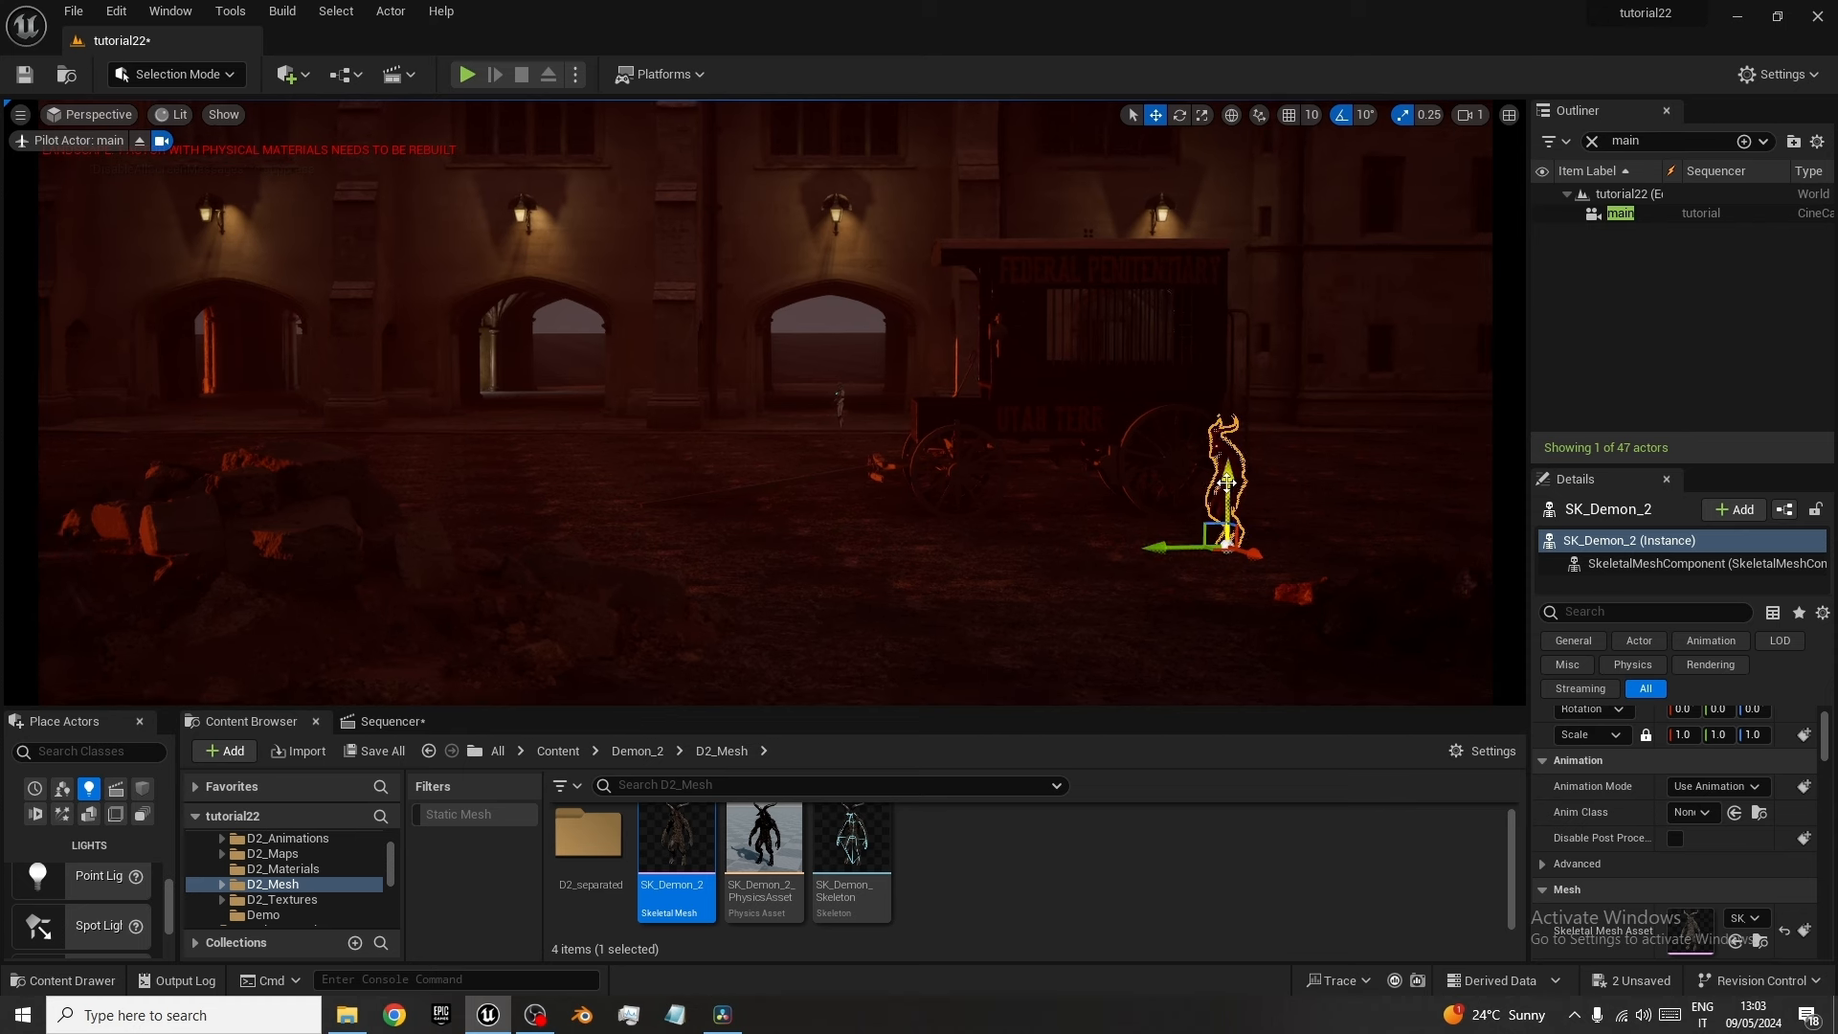
pyautogui.moveTo(1682, 734); pyautogui.dragTo(1823, 734)
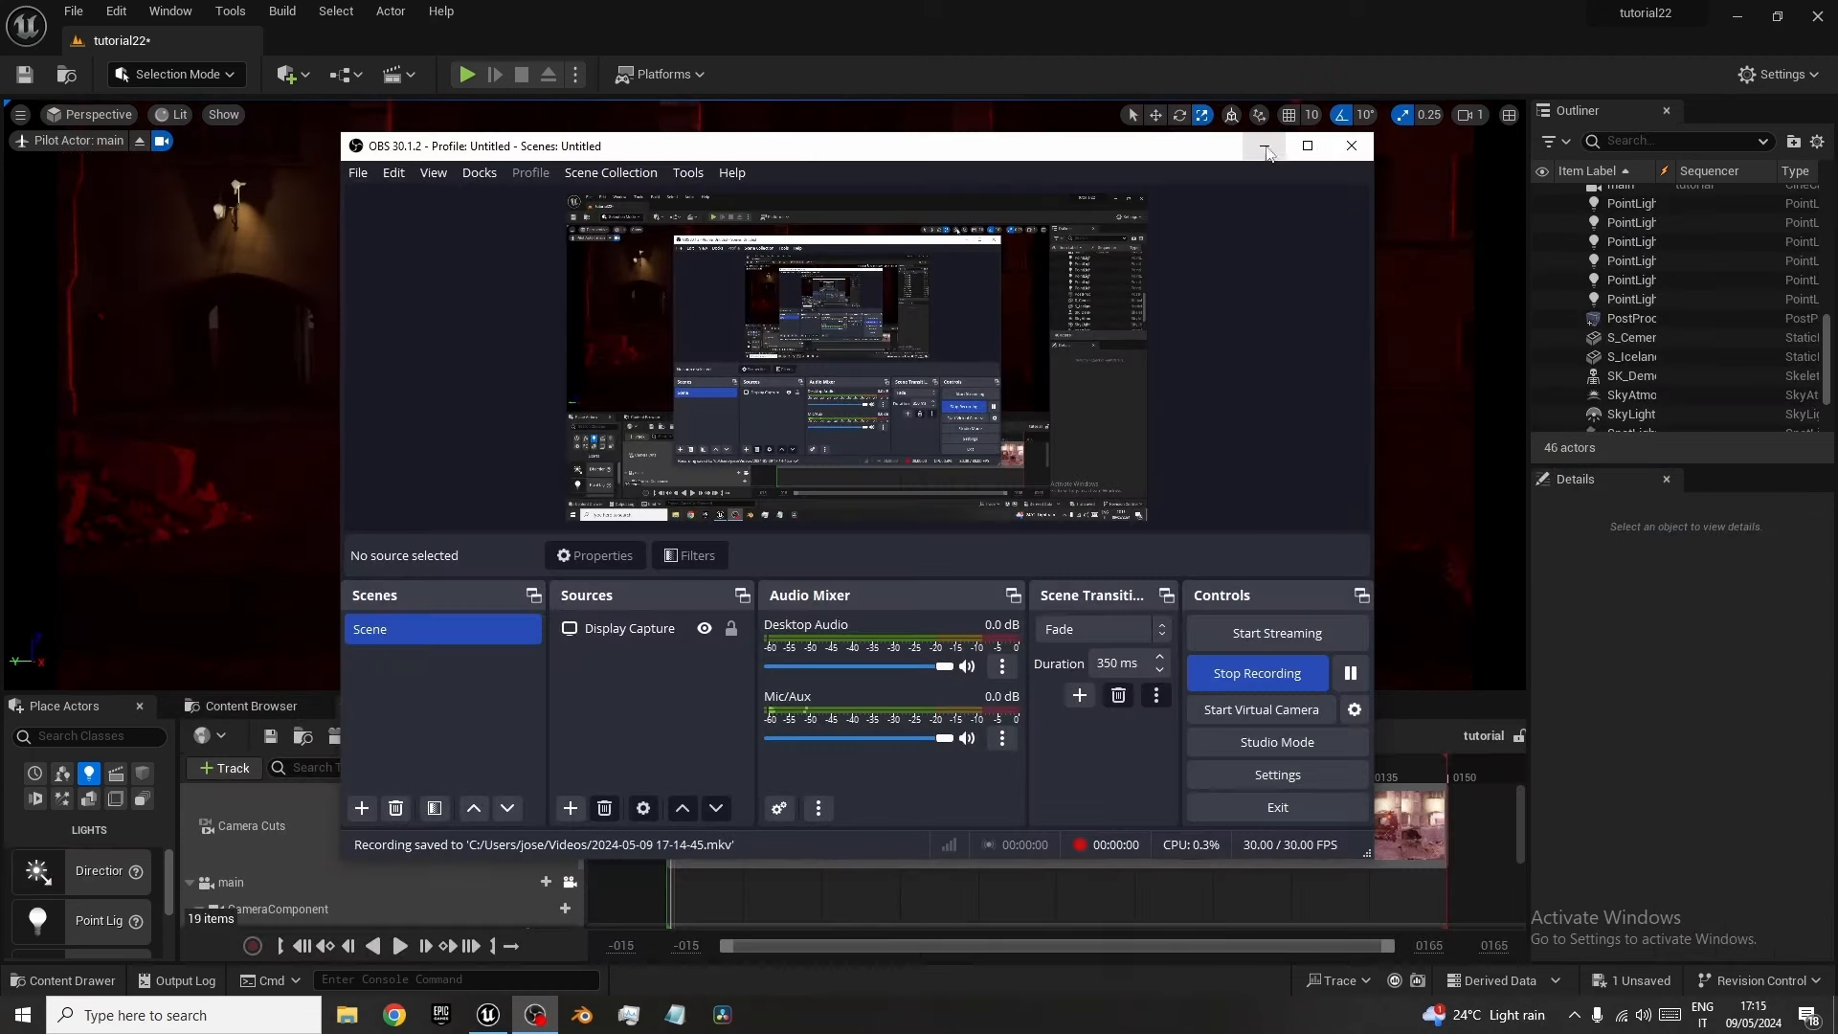
# Add a point light at the wagon and raise it above the roof, over the Federal Penitentiary sign.
pyautogui.click(1264, 146)
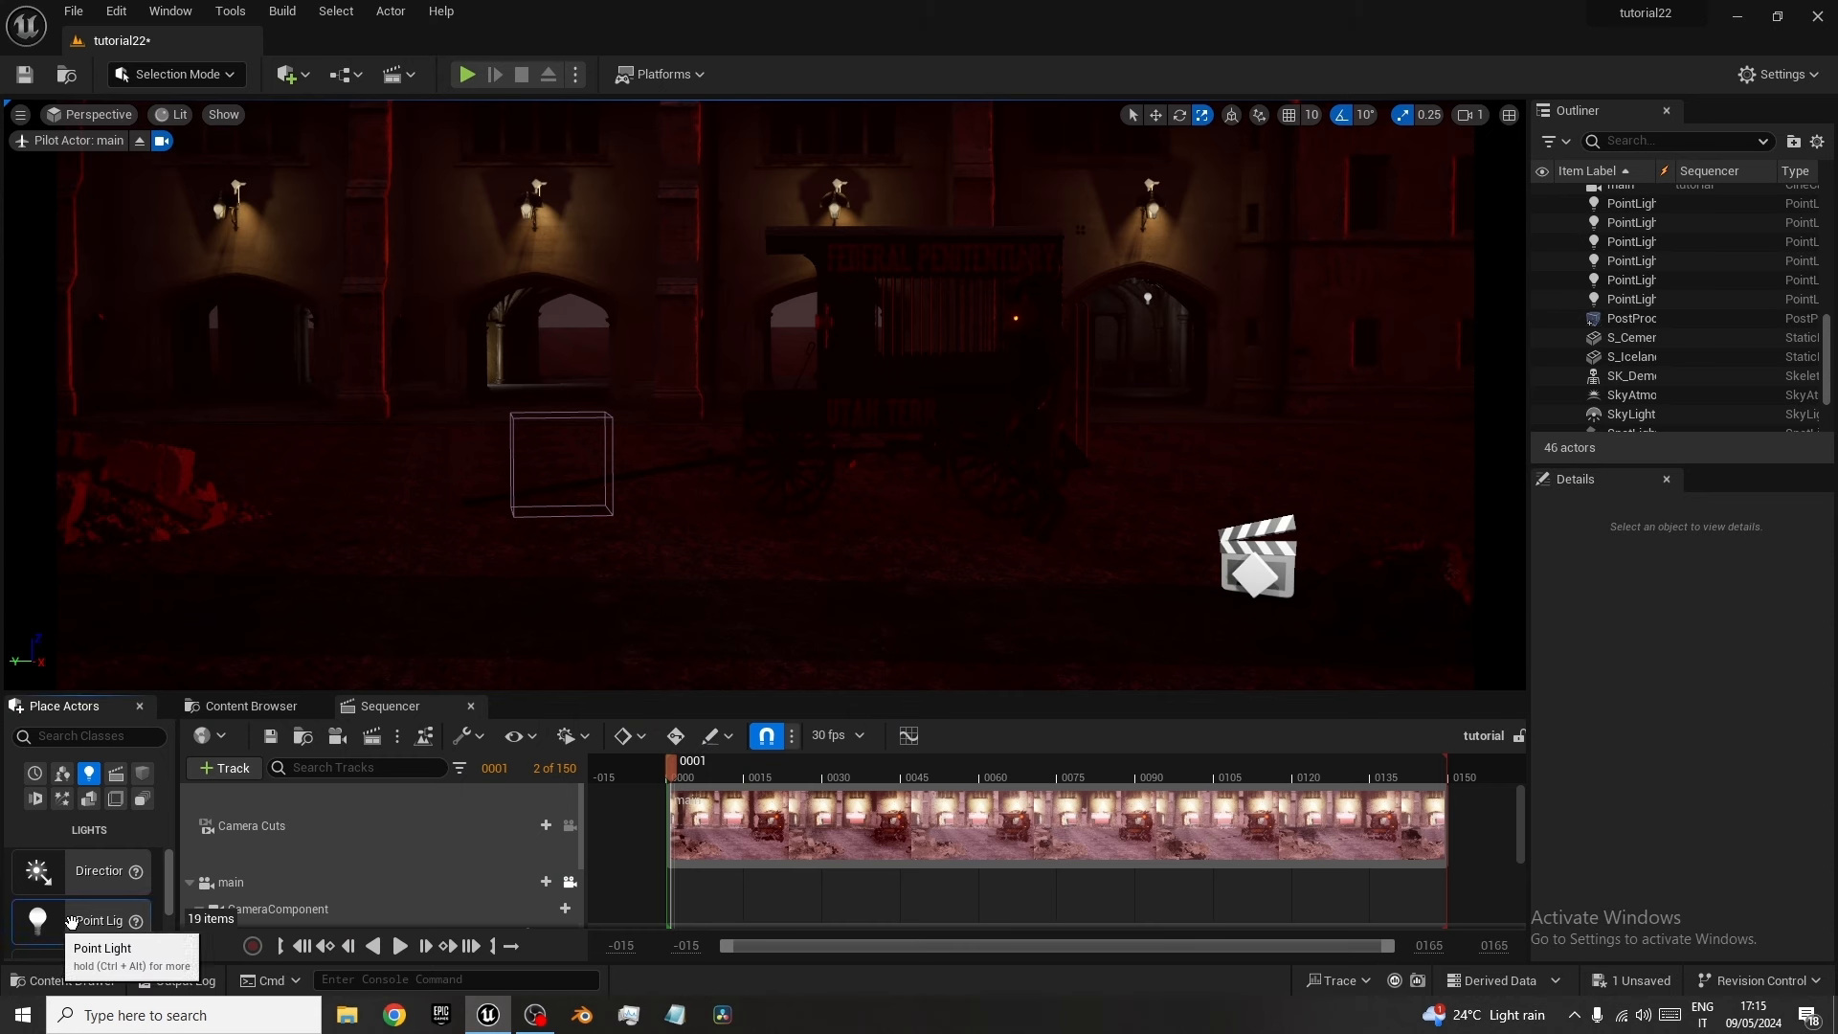
pyautogui.moveTo(43, 930); pyautogui.dragTo(984, 259)
pyautogui.press('e')
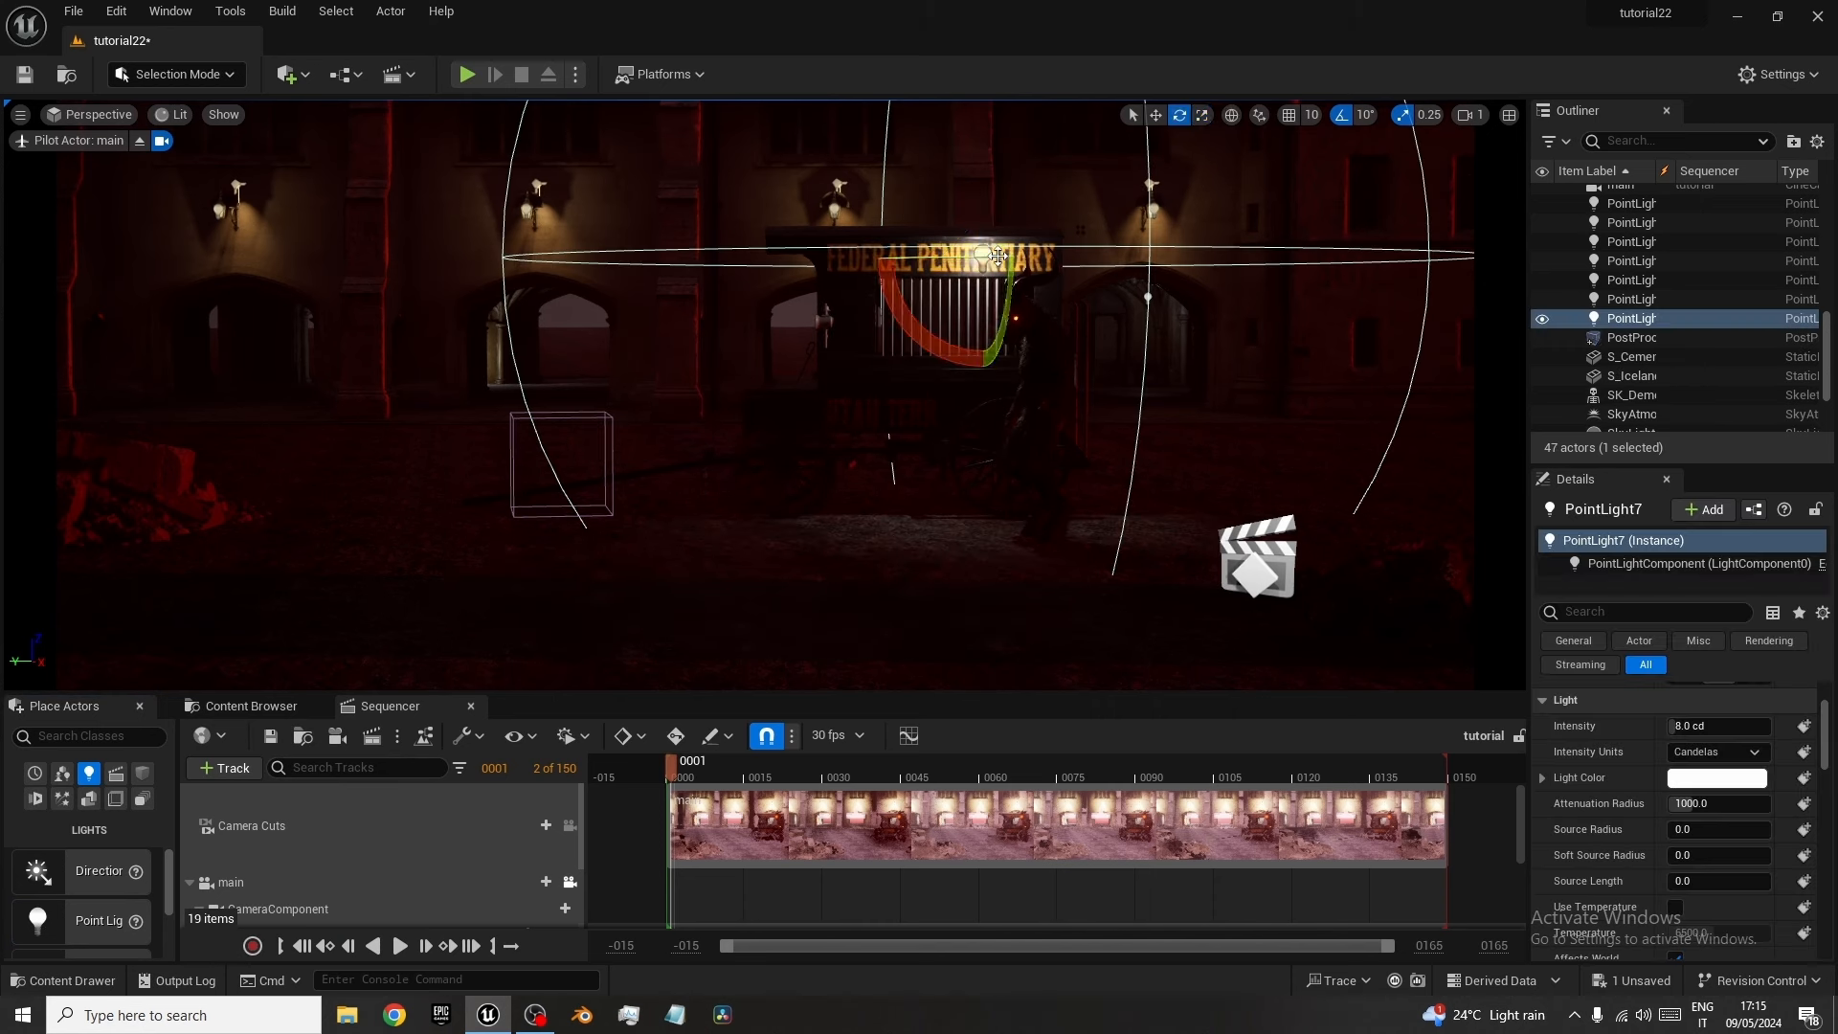
pyautogui.press('w')
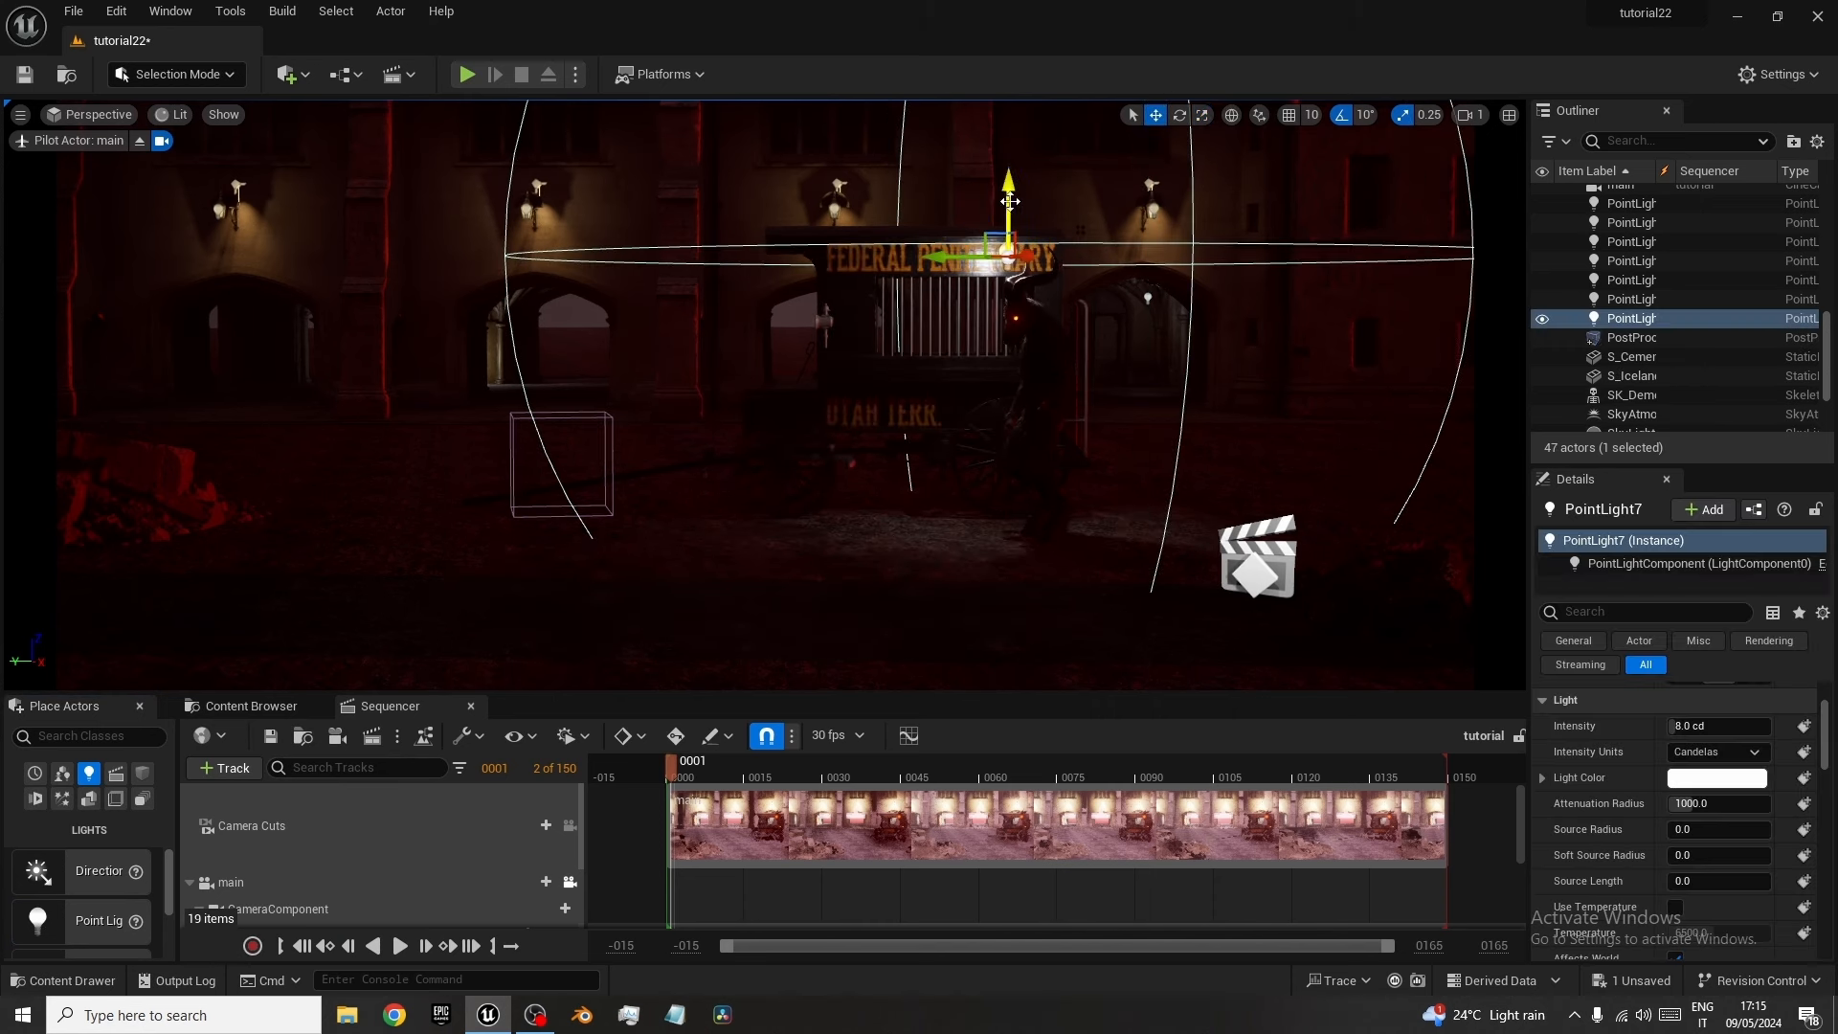
pyautogui.moveTo(996, 196); pyautogui.dragTo(1007, 134)
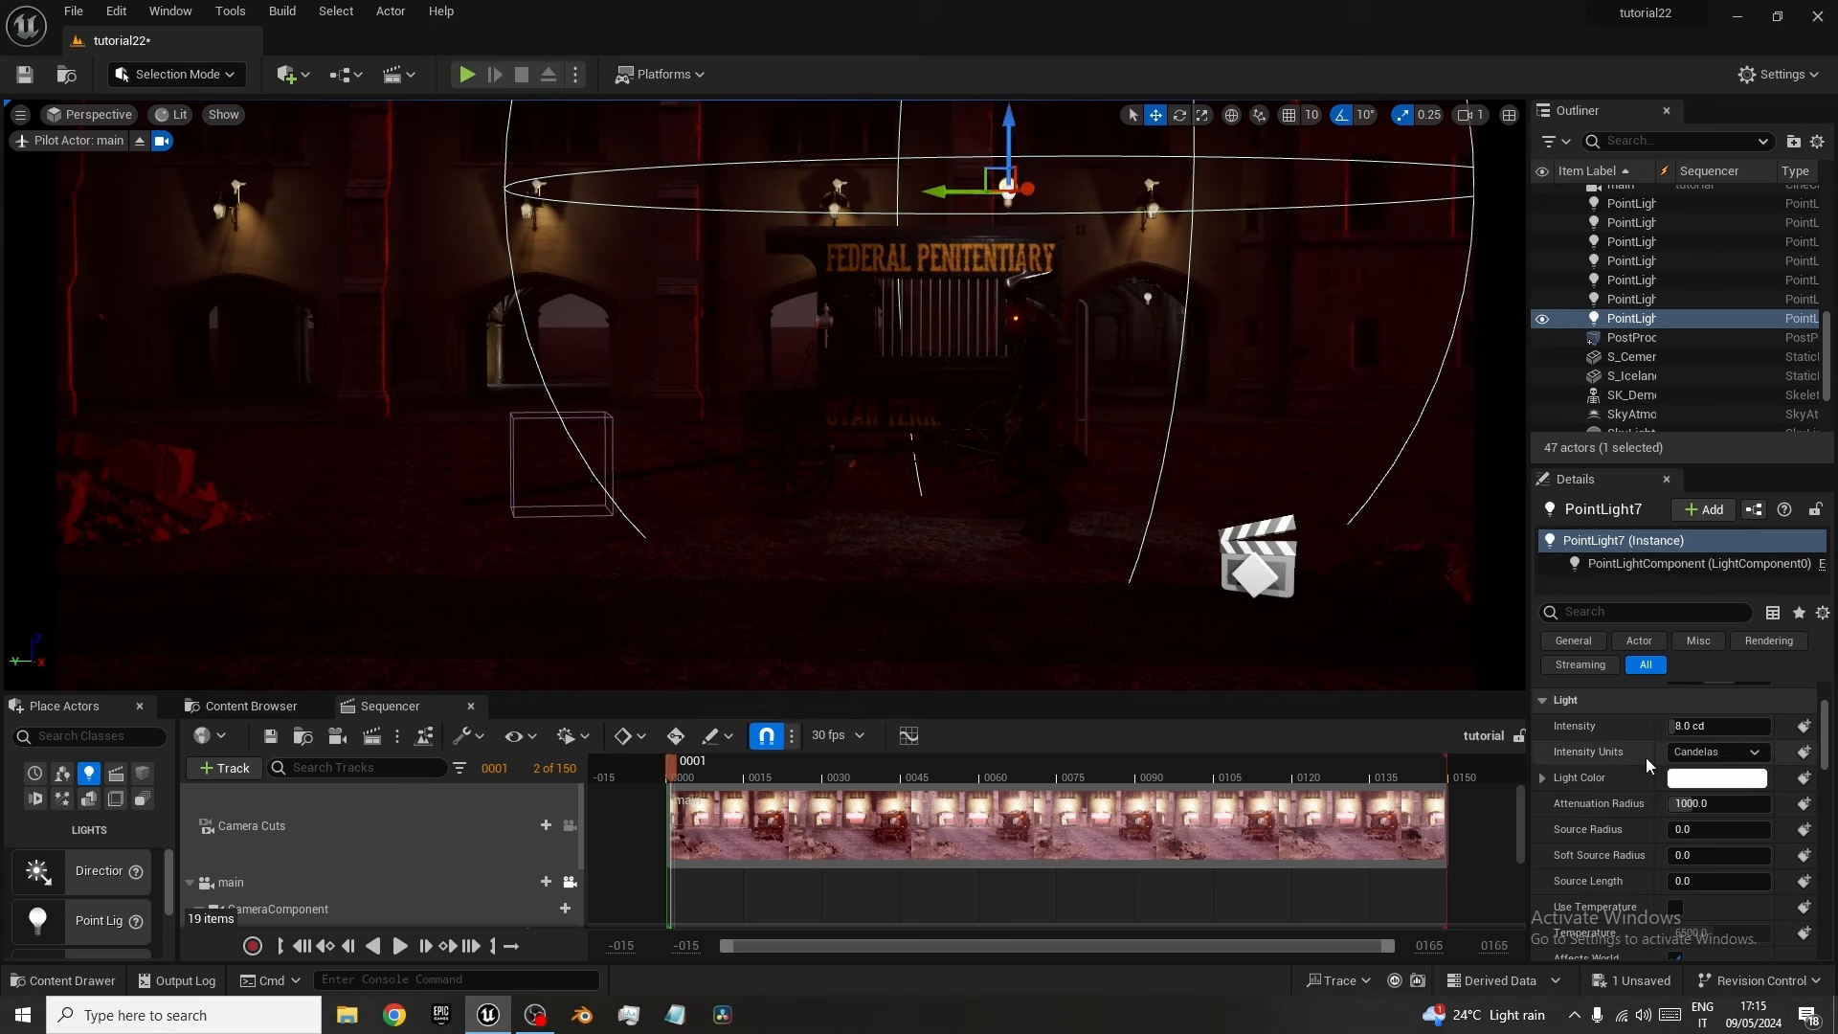
# Give the point light a pale warm yellow color (linear hex FFD991), about 4.96 cd intensity and a soft source radius of about 82.
pyautogui.click(1705, 780)
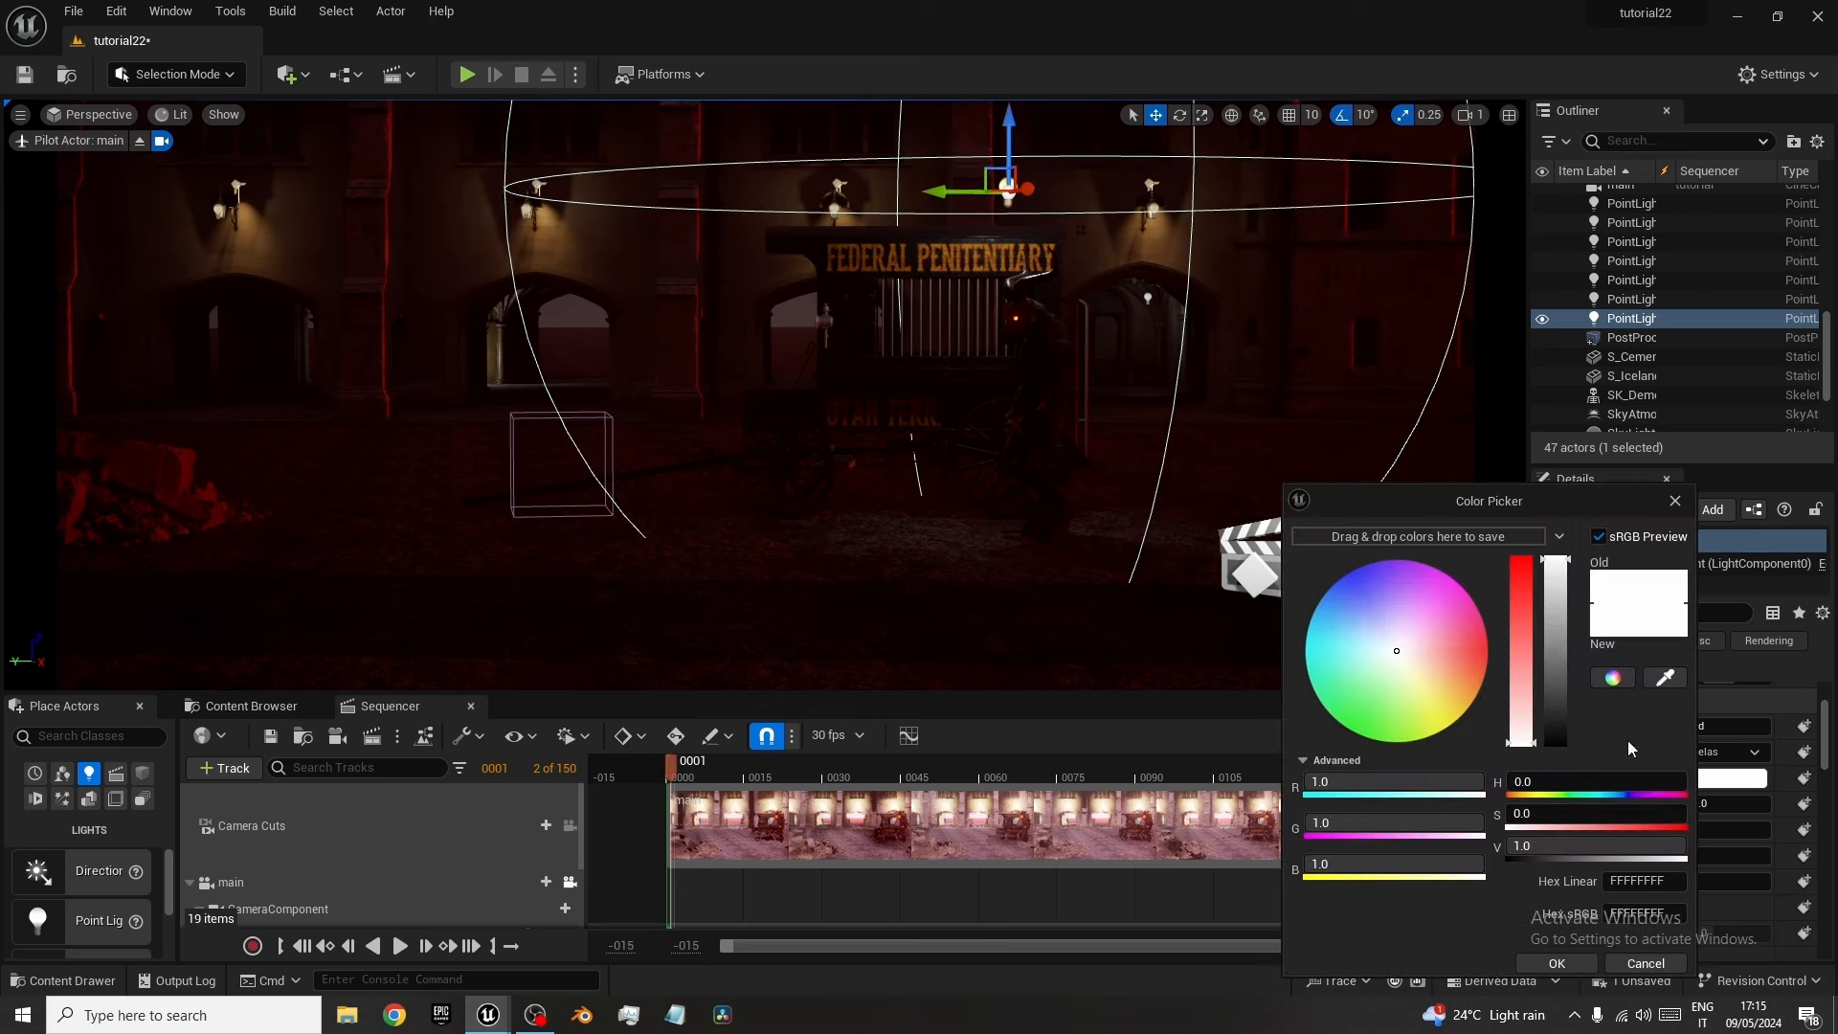
pyautogui.click(1427, 676)
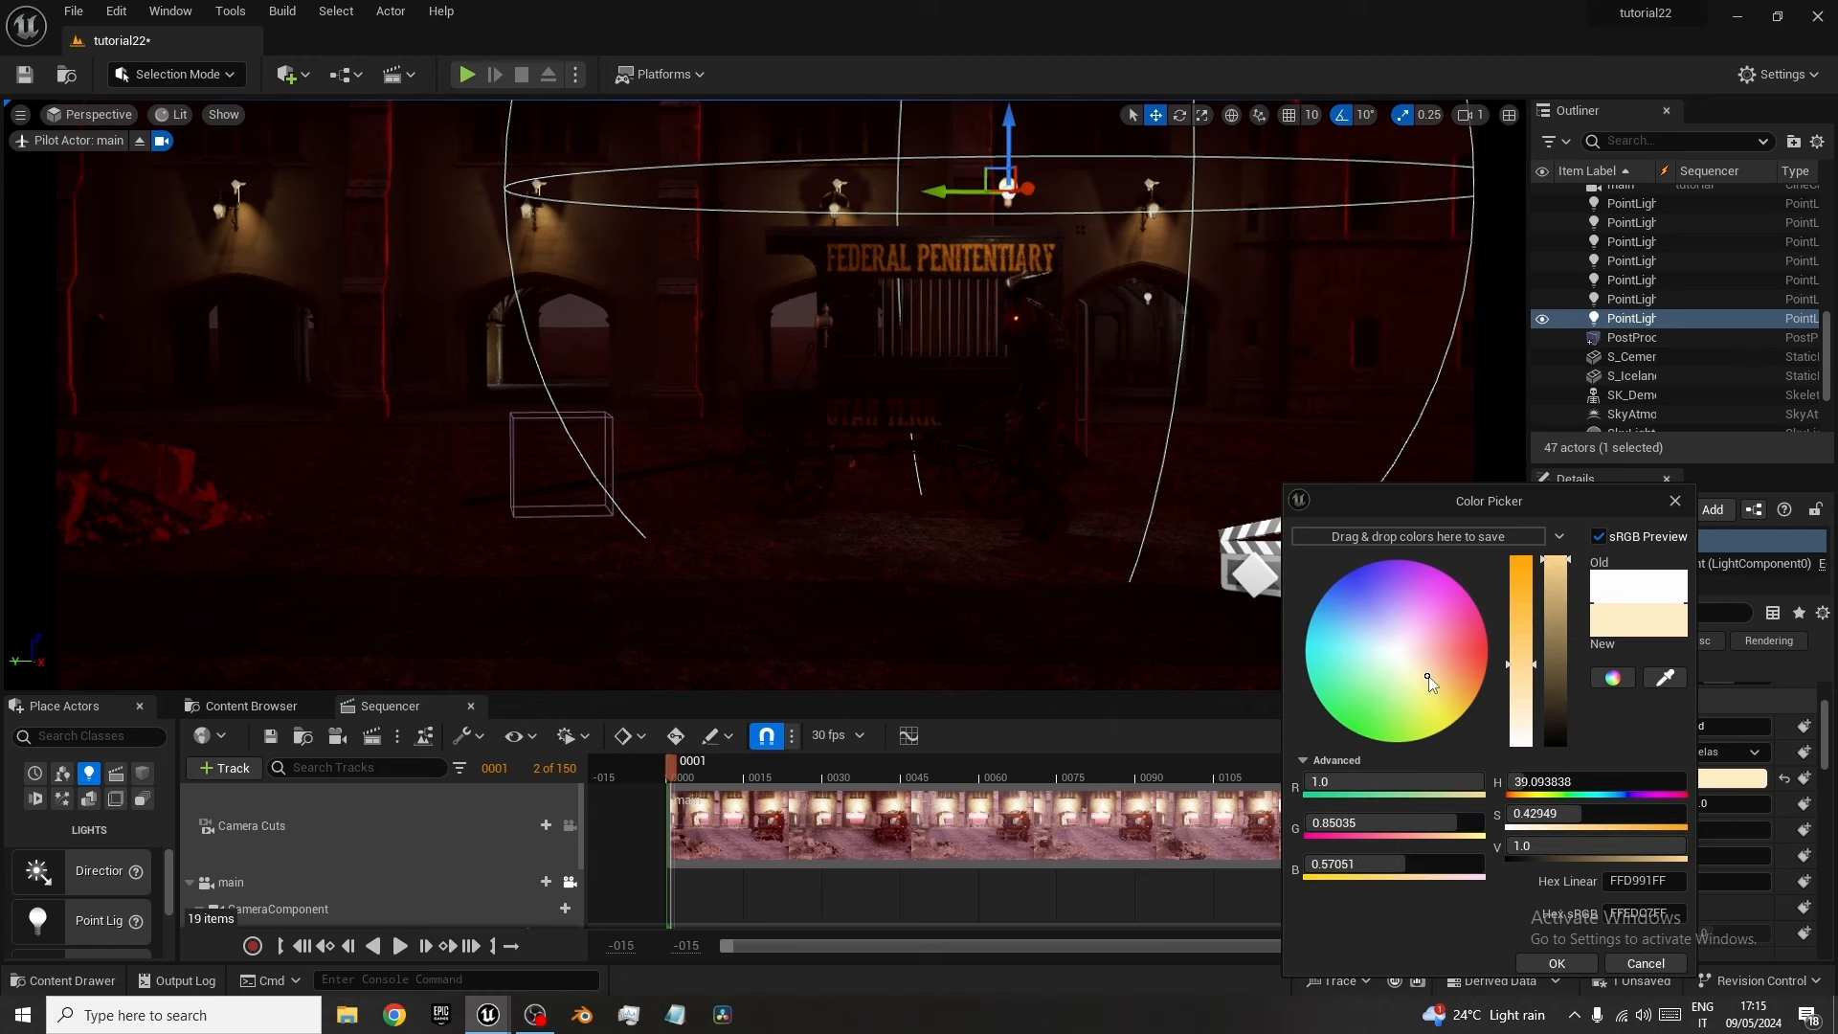
pyautogui.click(1553, 960)
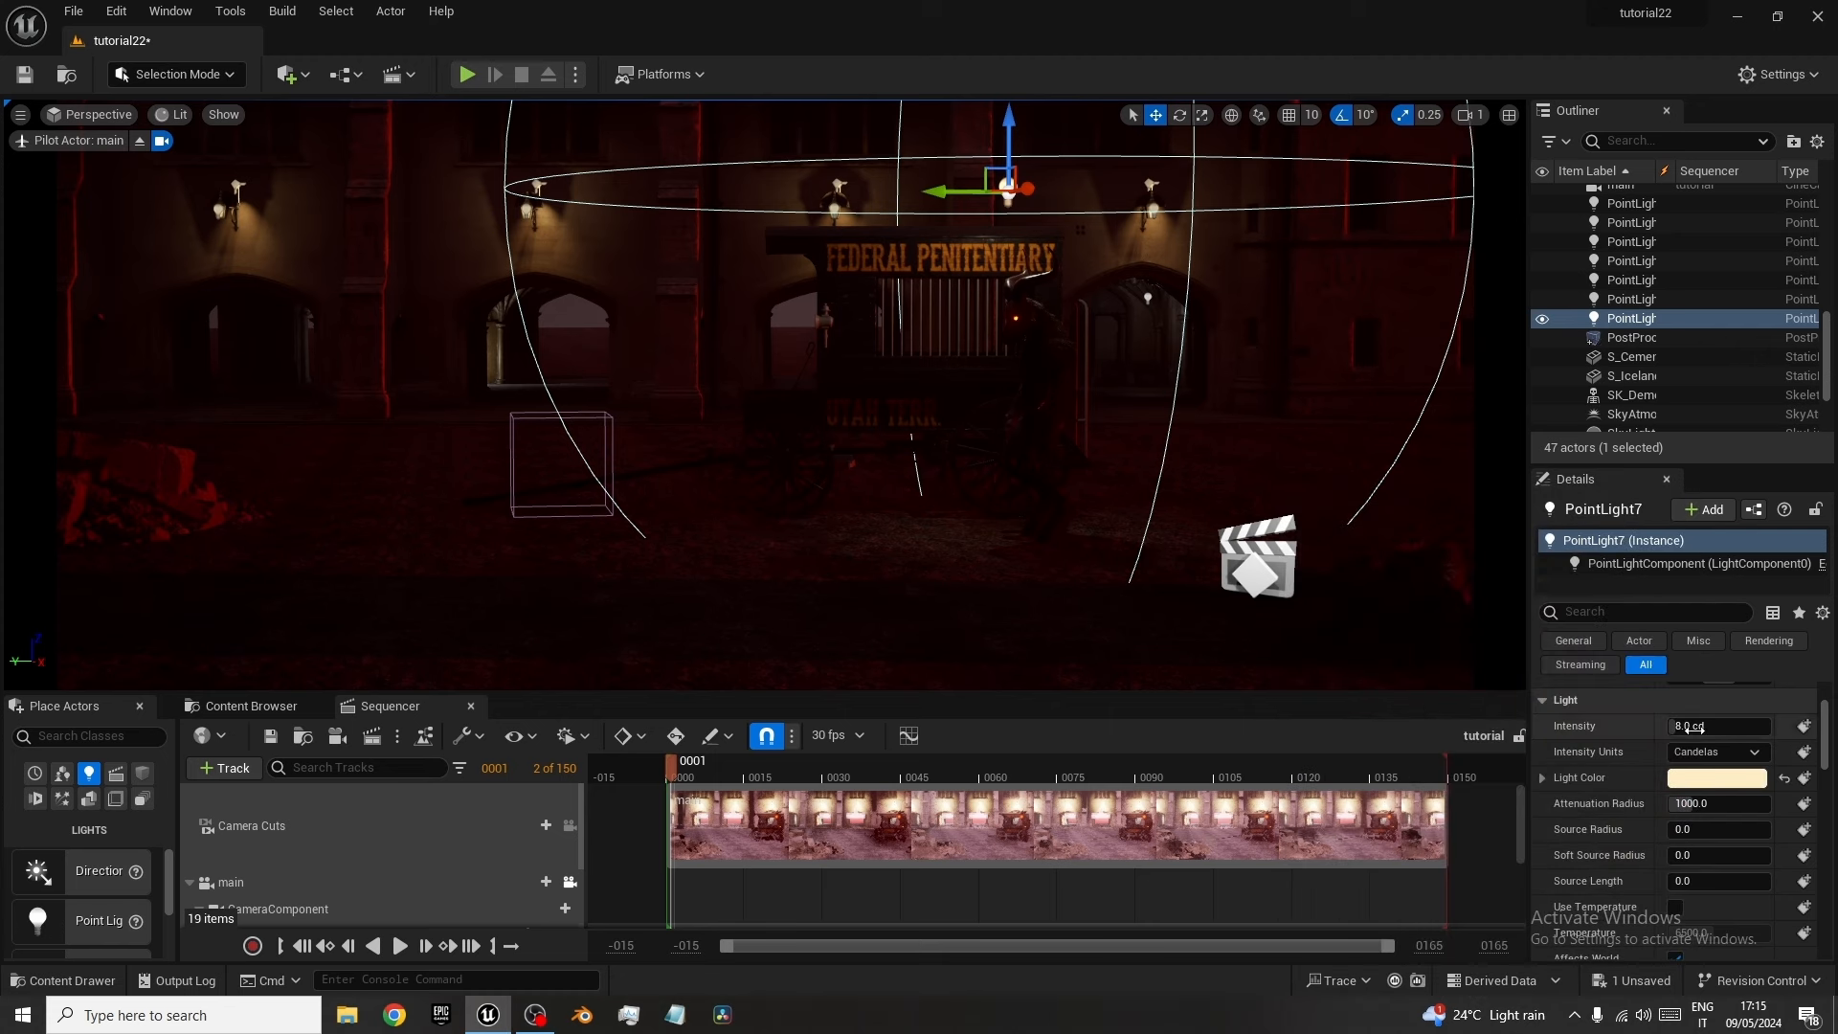
pyautogui.moveTo(1689, 727)
pyautogui.mouseDown()
pyautogui.moveTo(1656, 726)
pyautogui.moveTo(1680, 726)
pyautogui.mouseUp()
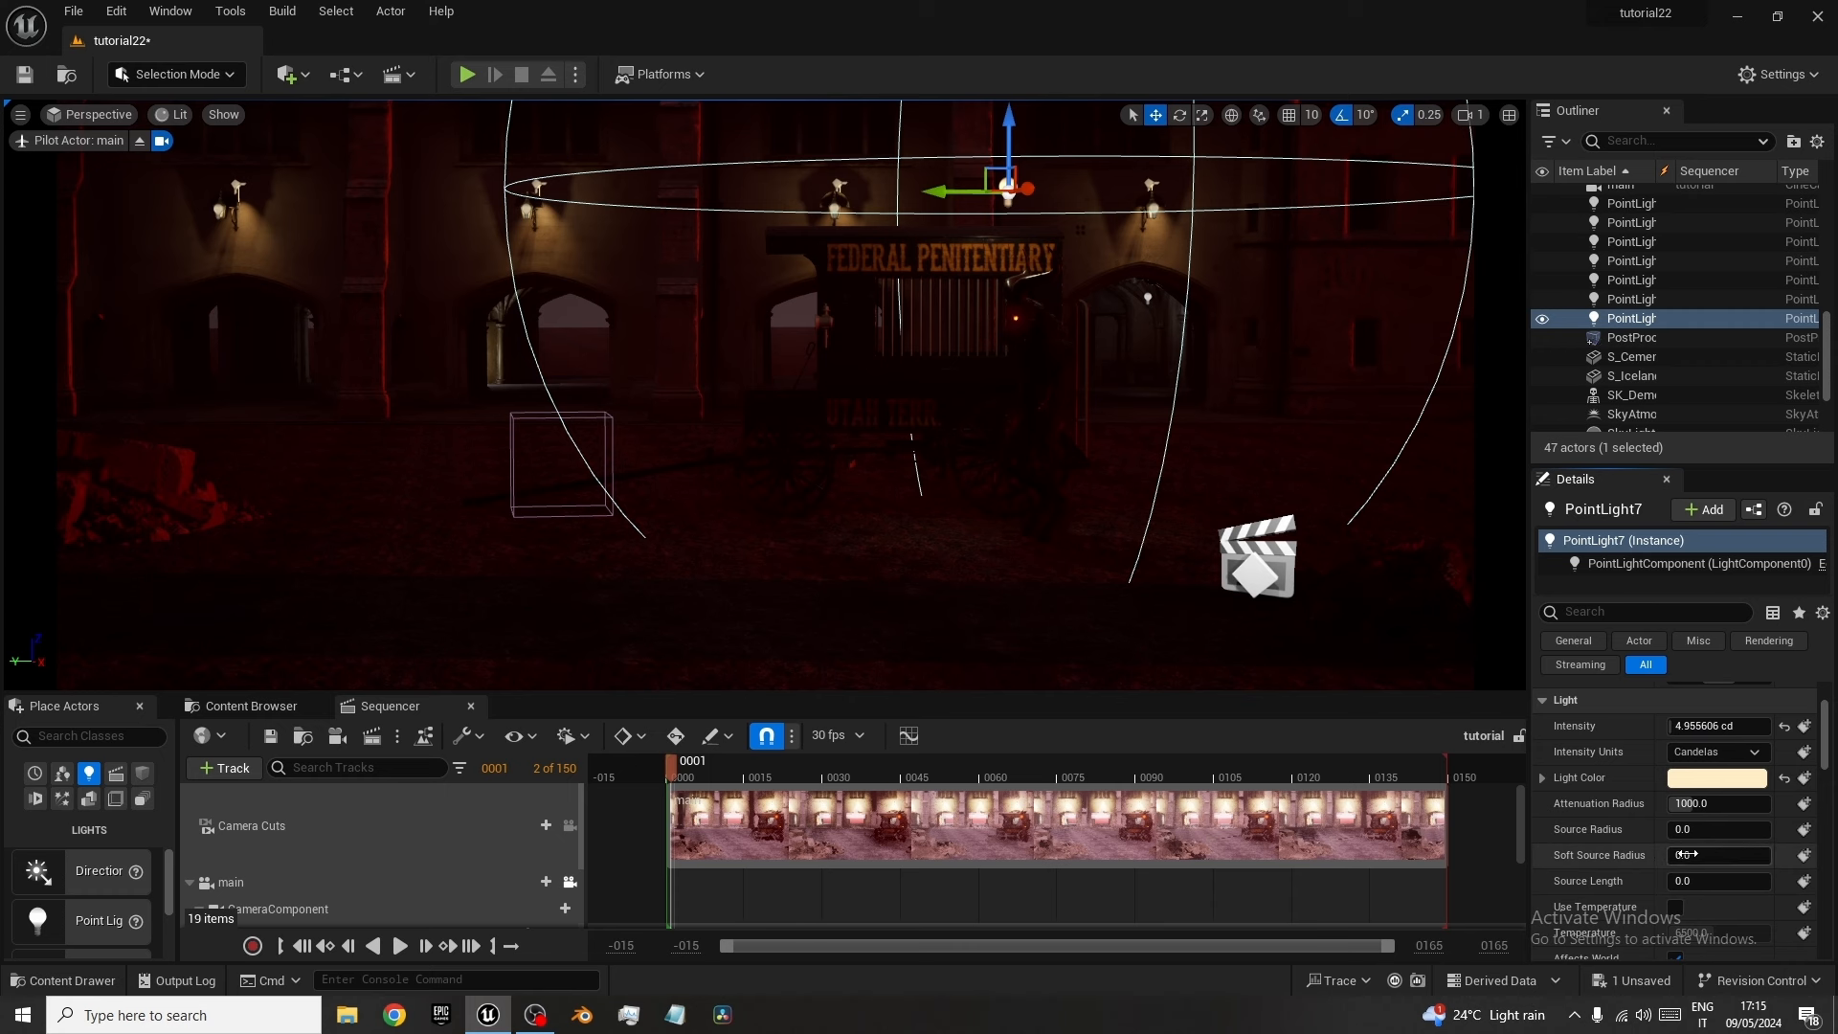
pyautogui.moveTo(1690, 860)
pyautogui.mouseDown()
pyautogui.moveTo(1781, 860)
pyautogui.moveTo(1684, 860)
pyautogui.mouseUp()
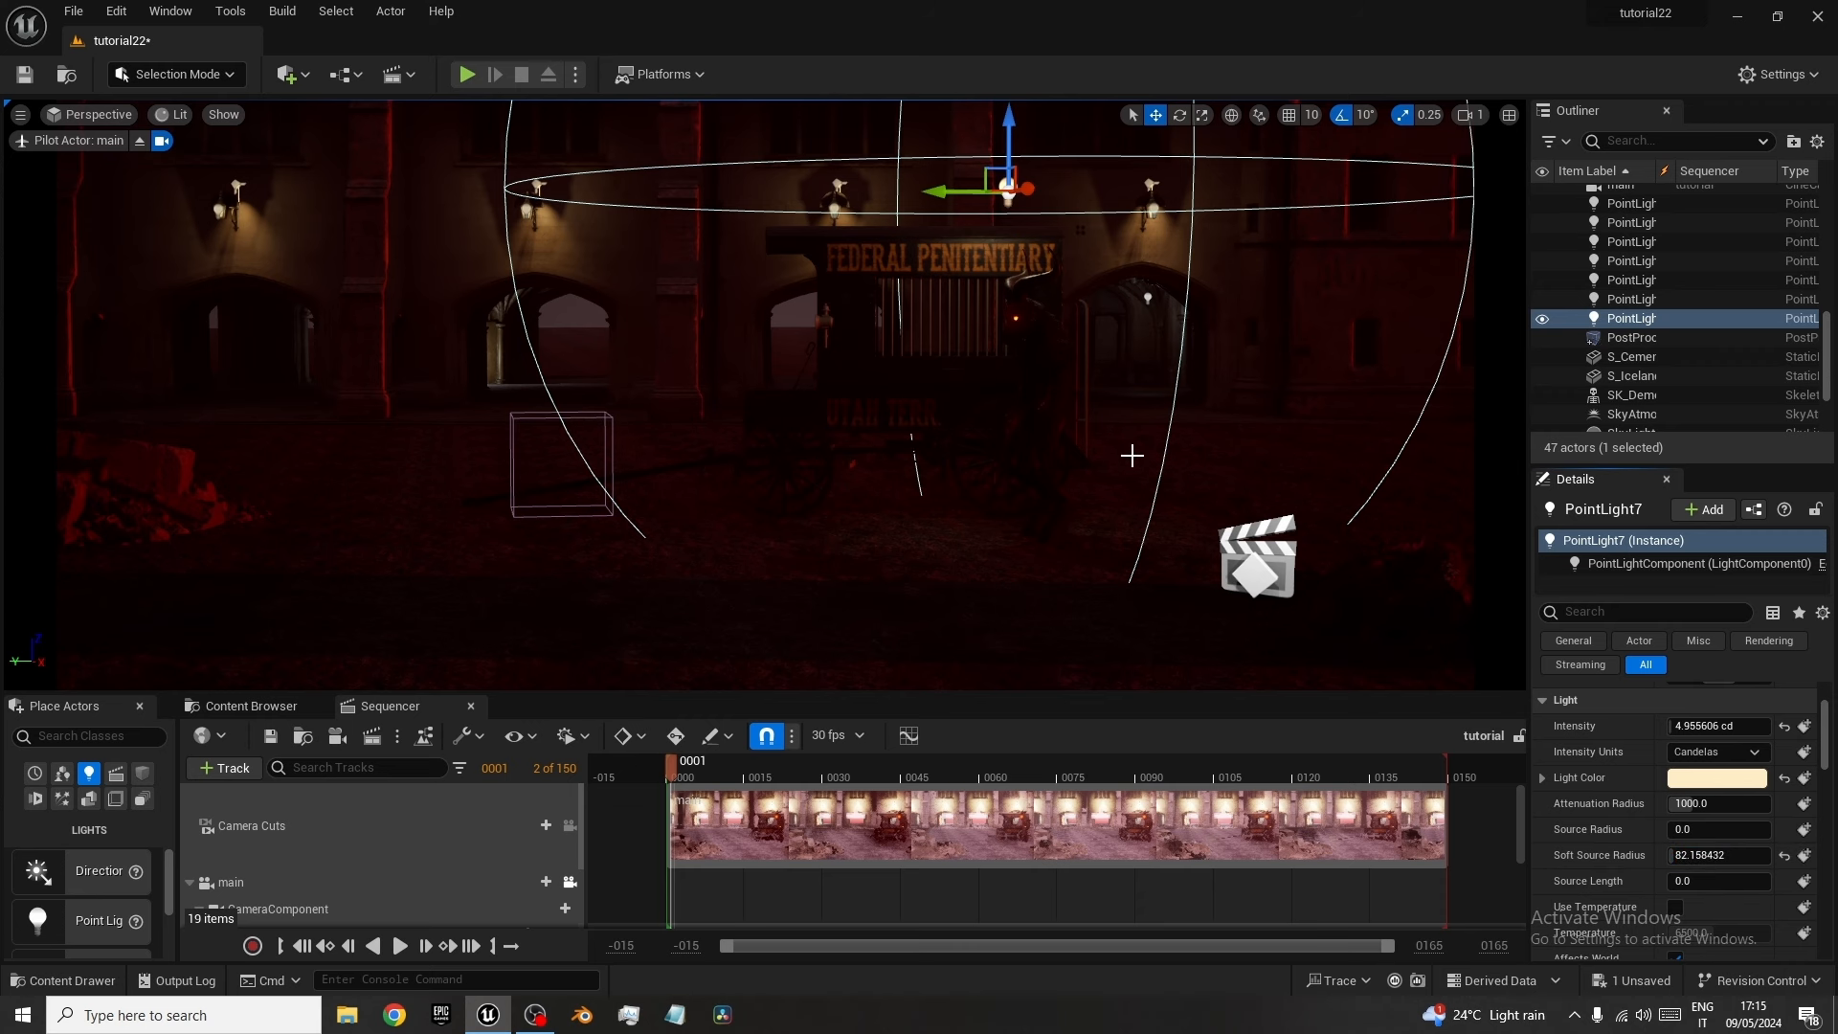
# Add a rect light behind the wagon's rear, size its source to about 940 by 685, and raise it off the ground.
pyautogui.scroll(-3, 77, 898)
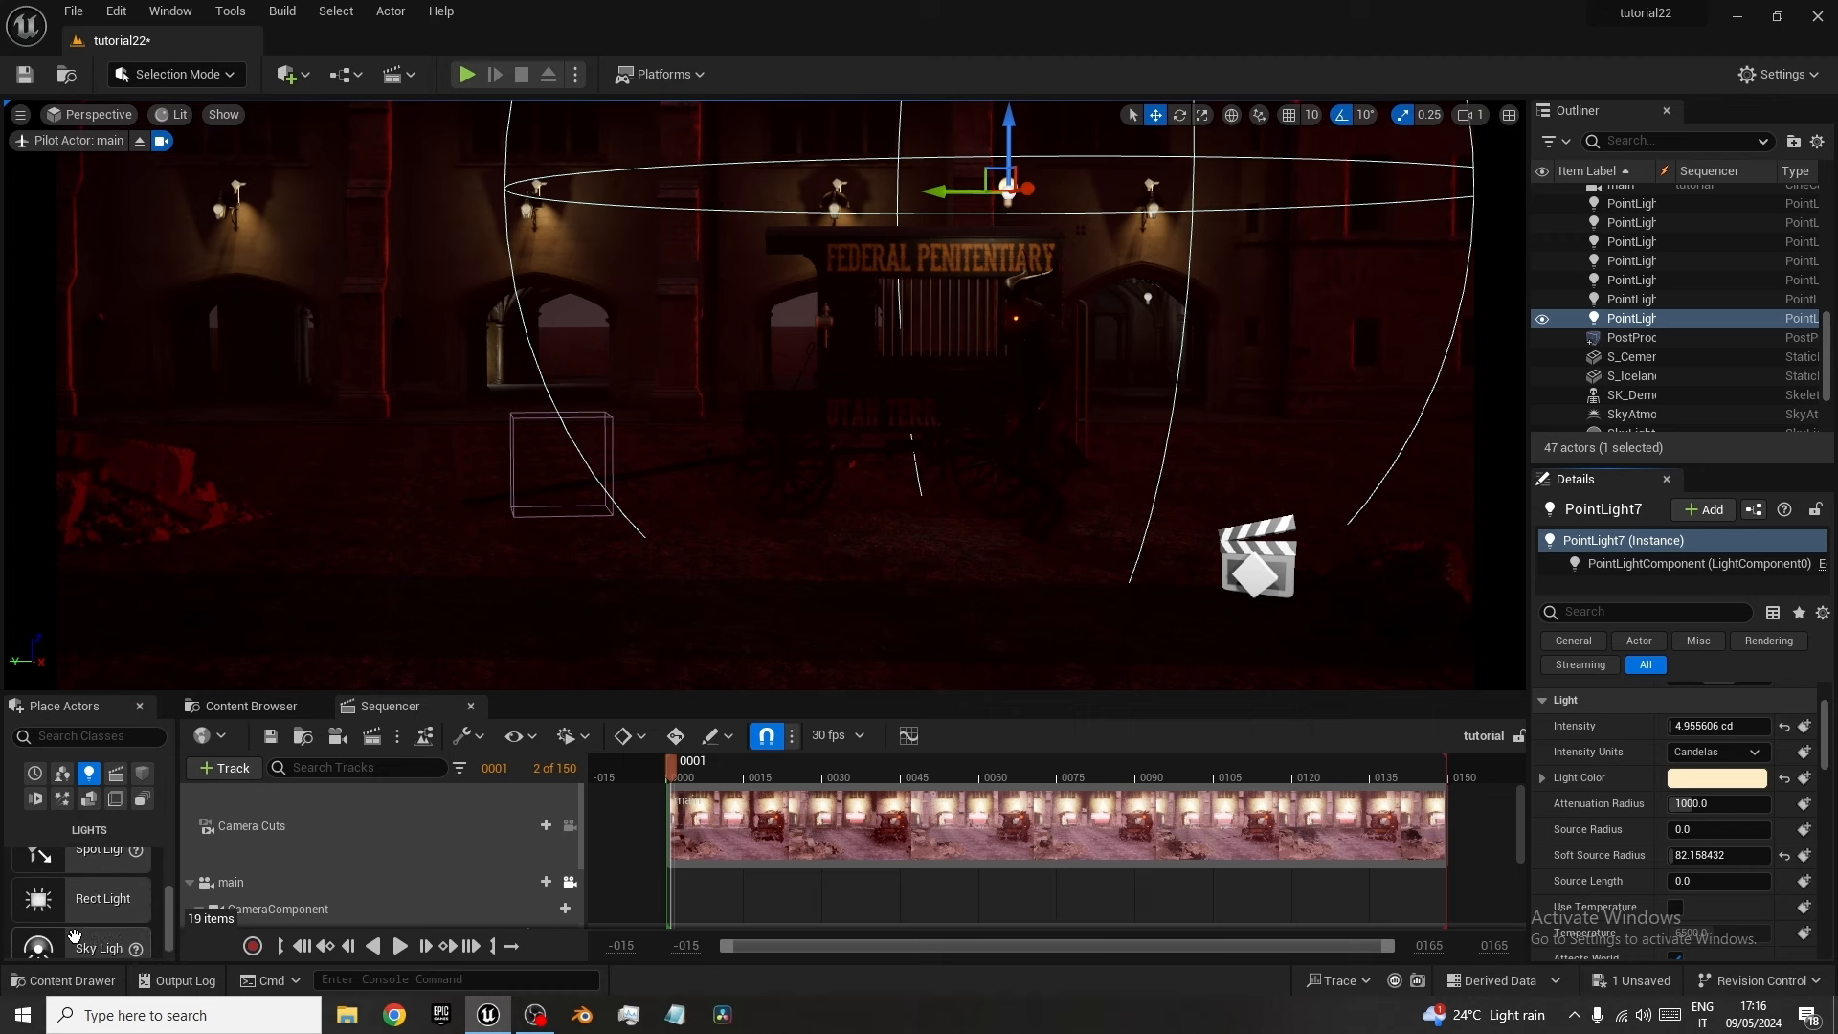
pyautogui.moveTo(77, 897); pyautogui.dragTo(1114, 426)
pyautogui.moveTo(1116, 372); pyautogui.dragTo(1124, 358)
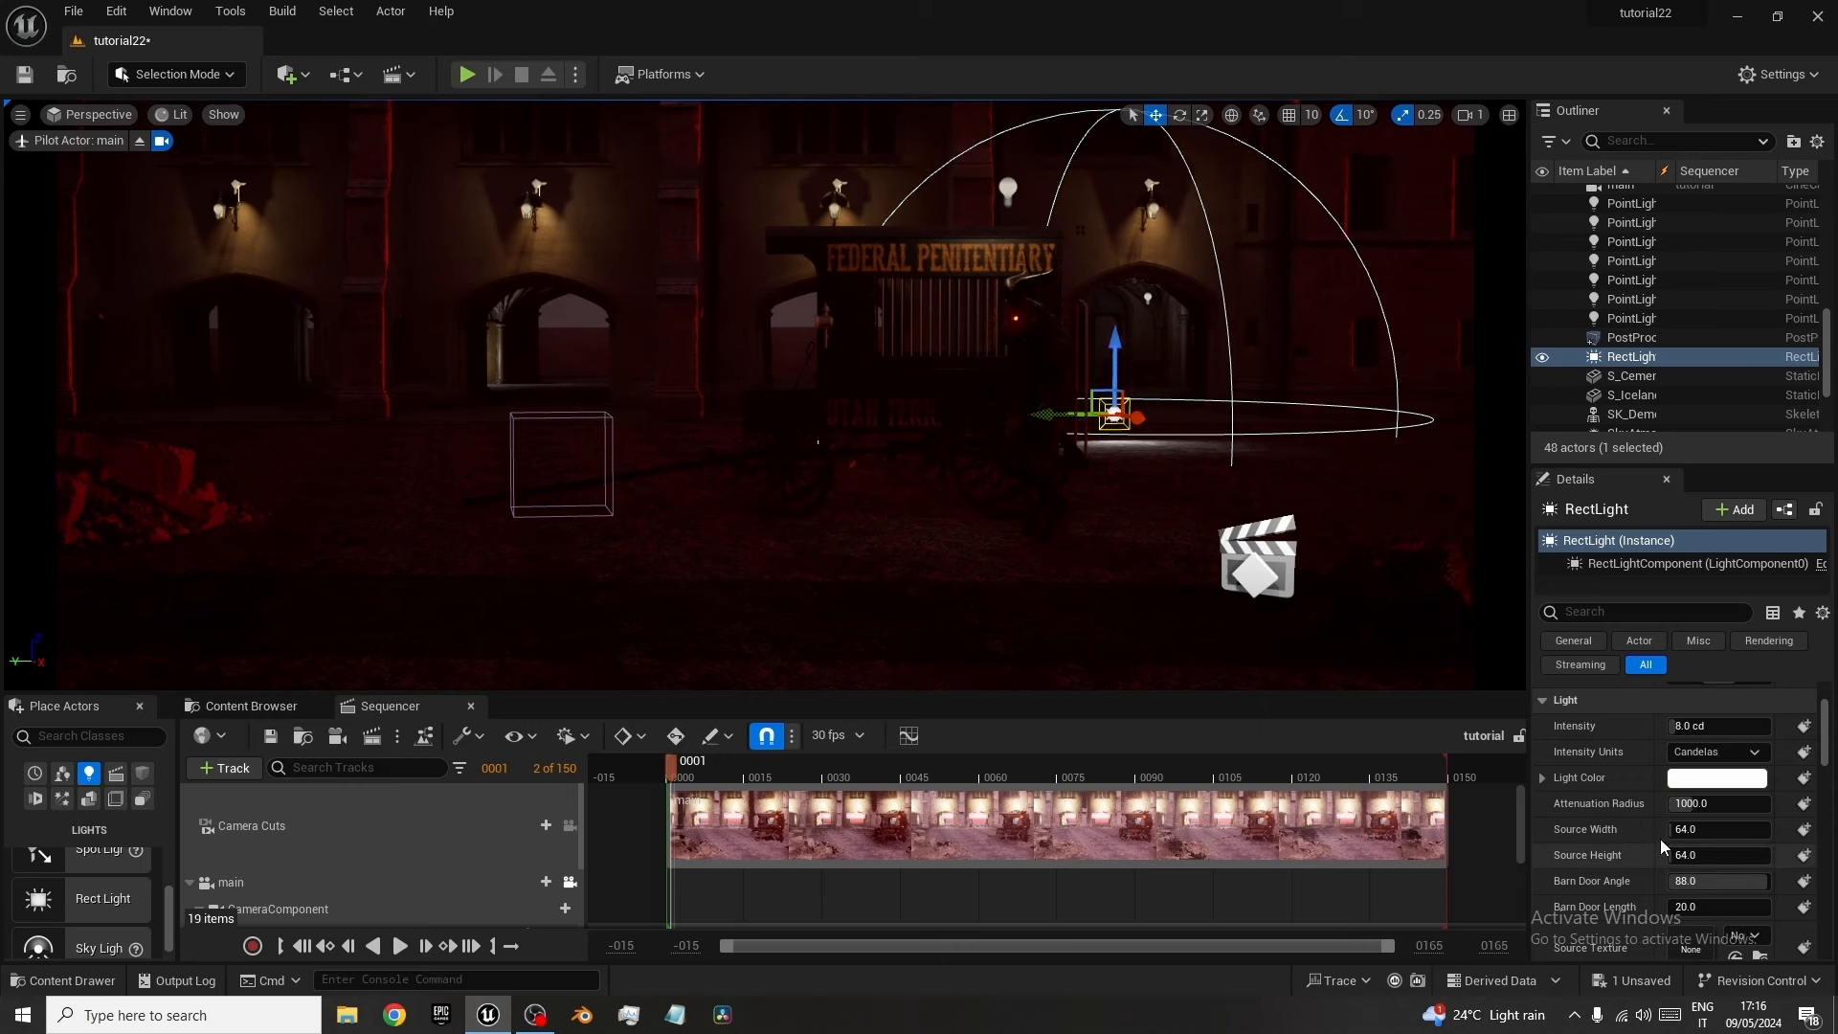
pyautogui.moveTo(1680, 831); pyautogui.dragTo(1752, 831)
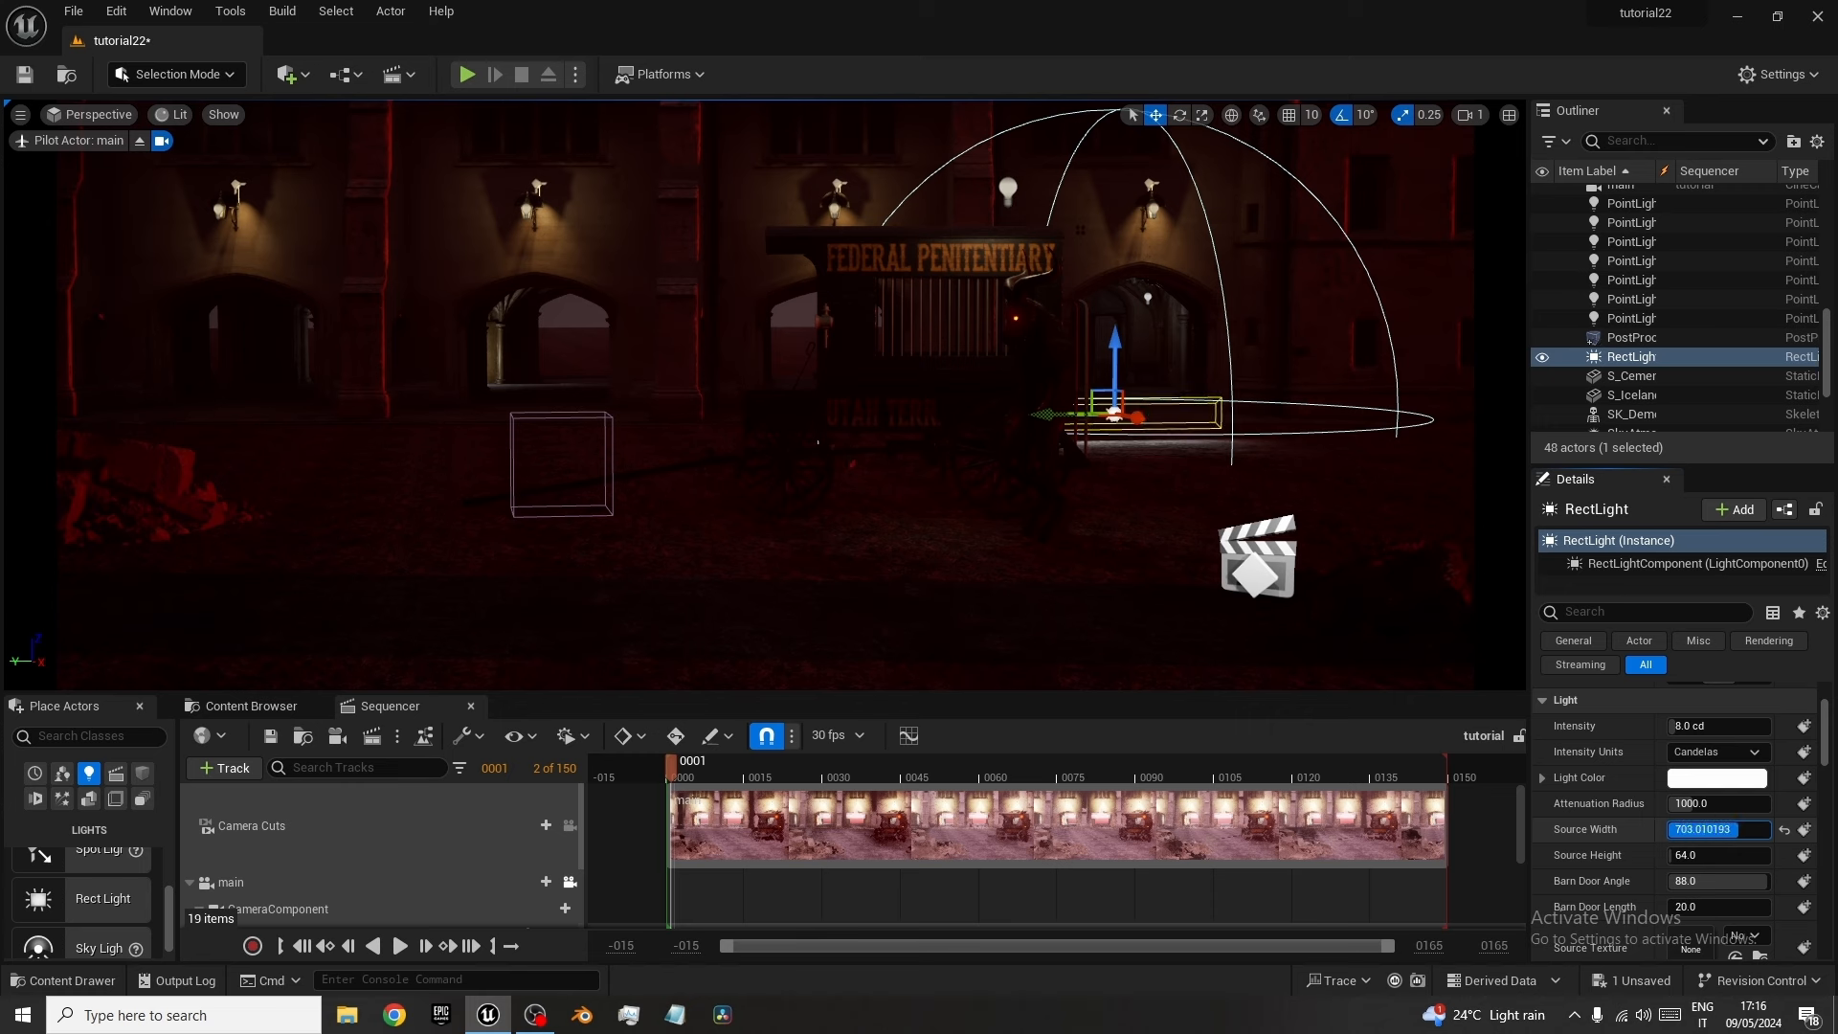
pyautogui.moveTo(1666, 855); pyautogui.dragTo(1723, 854)
pyautogui.moveTo(1120, 358); pyautogui.dragTo(1160, 265)
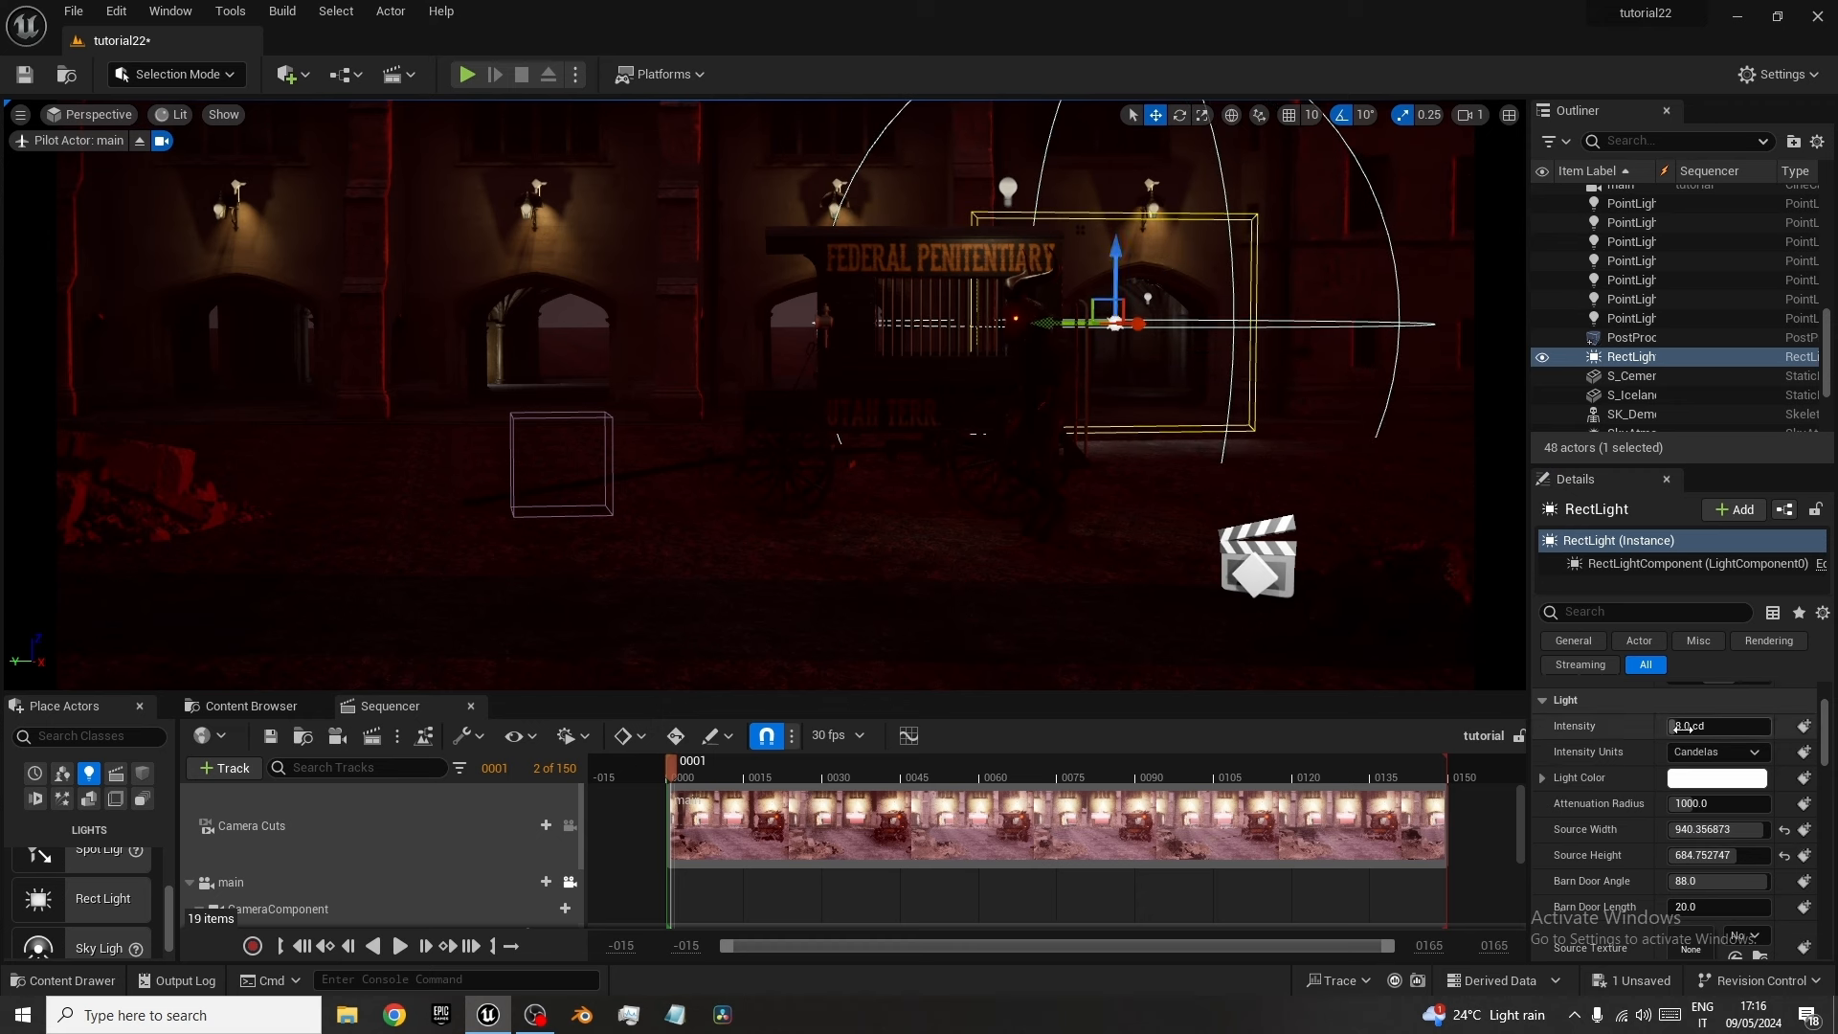
# Set the rect light's intensity to 160 cd and rotate it 40 degrees around its vertical axis.
pyautogui.moveTo(1686, 729); pyautogui.dragTo(1762, 729)
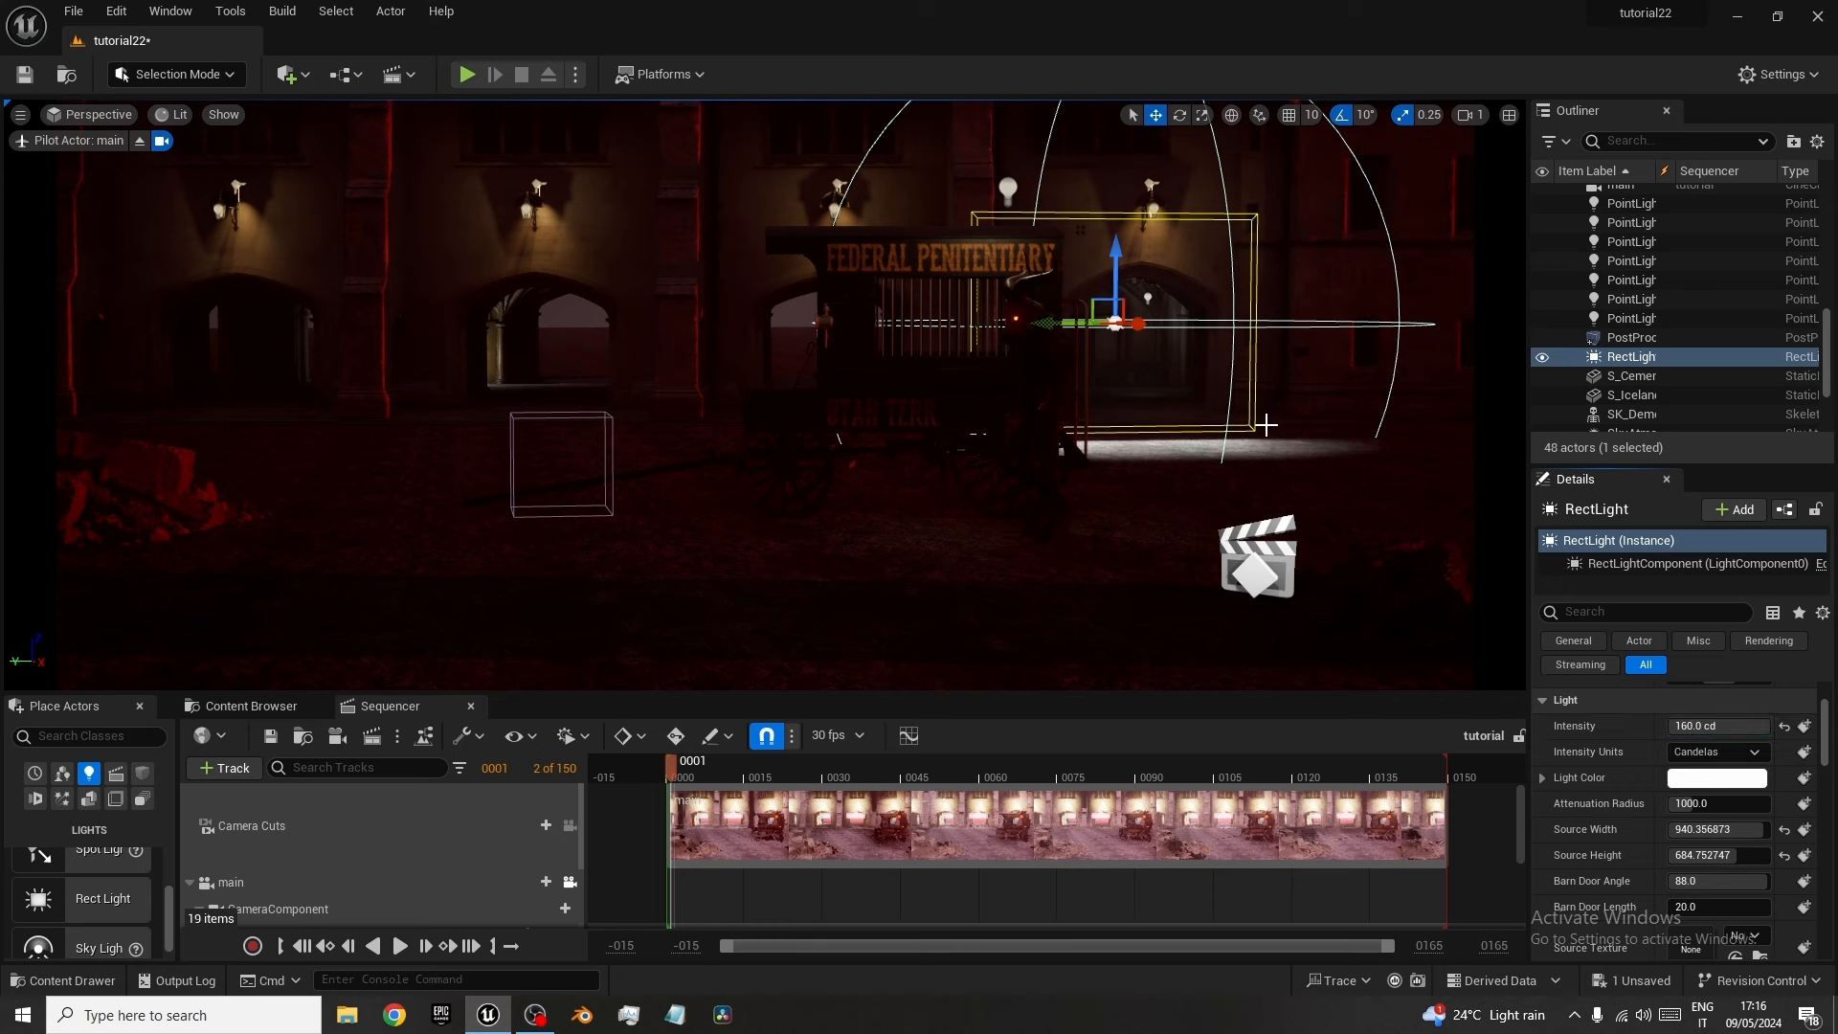
pyautogui.press('e')
pyautogui.moveTo(1120, 323); pyautogui.dragTo(1038, 324)
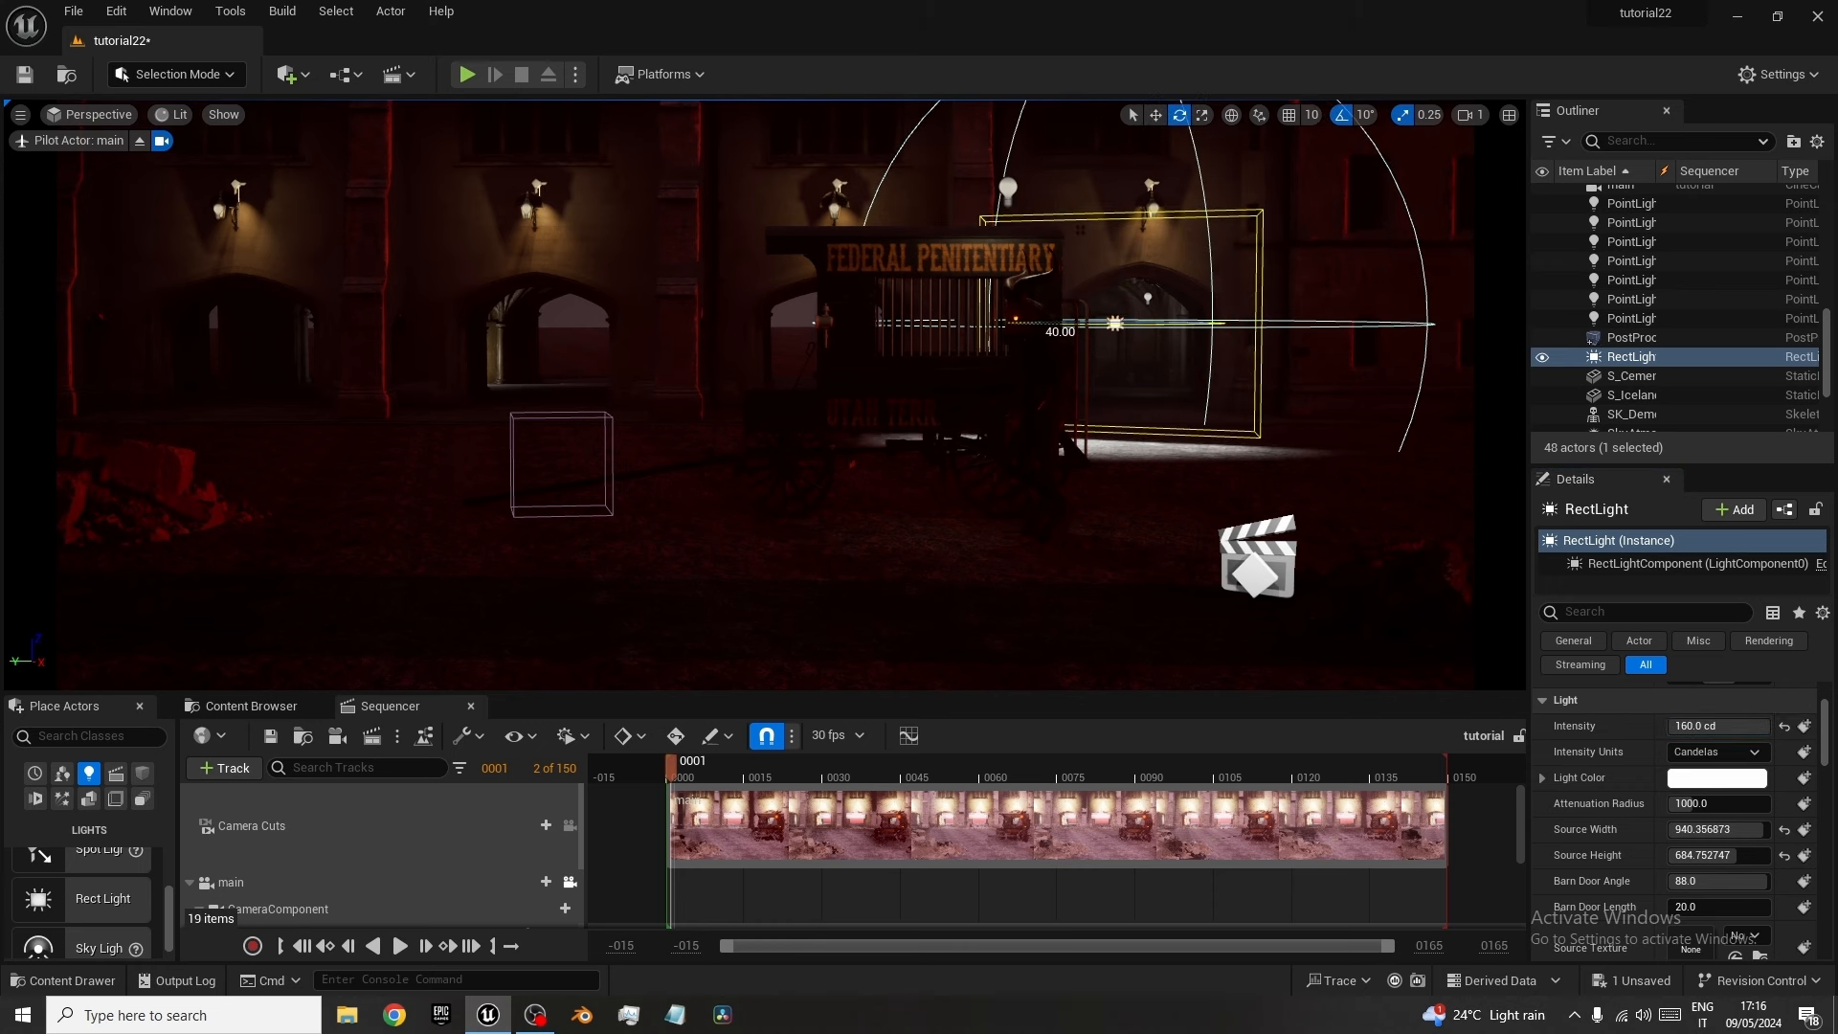
# Extend the rect light's attenuation radius to about 3123 and set its intensity to about 61 cd.
pyautogui.scroll(-2, 1681, 904)
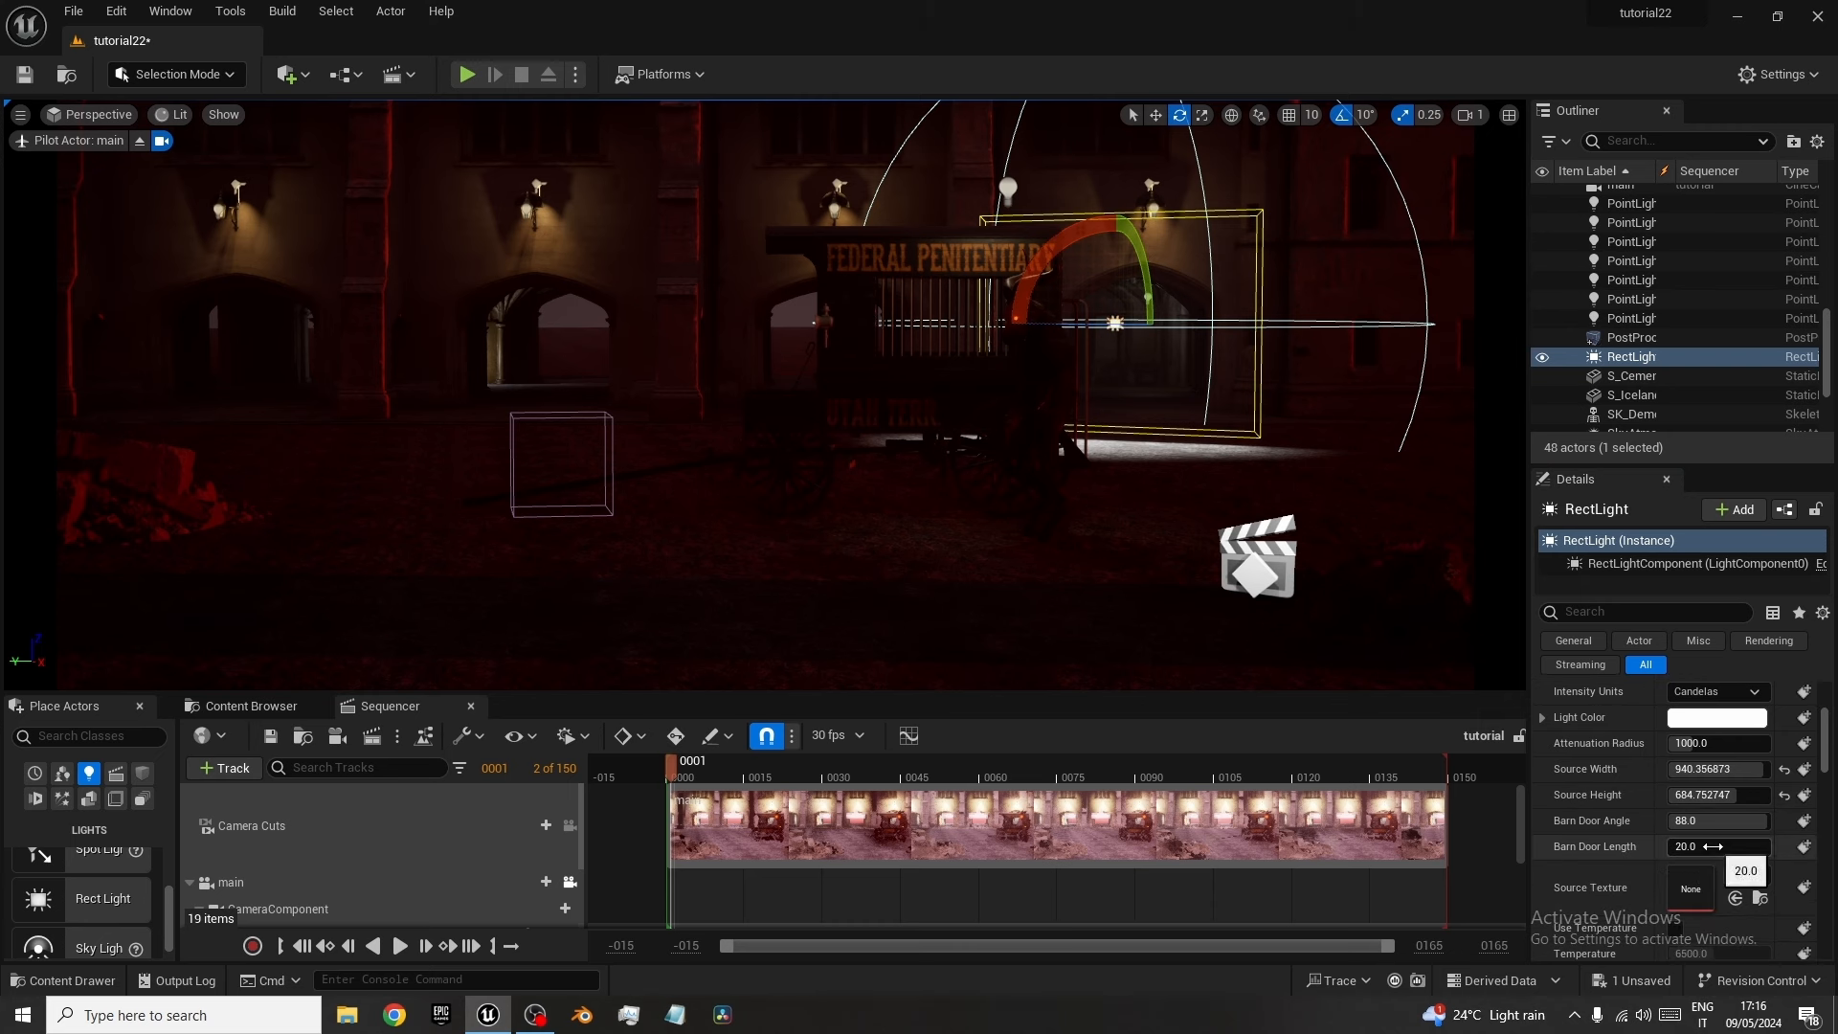
pyautogui.press('r')
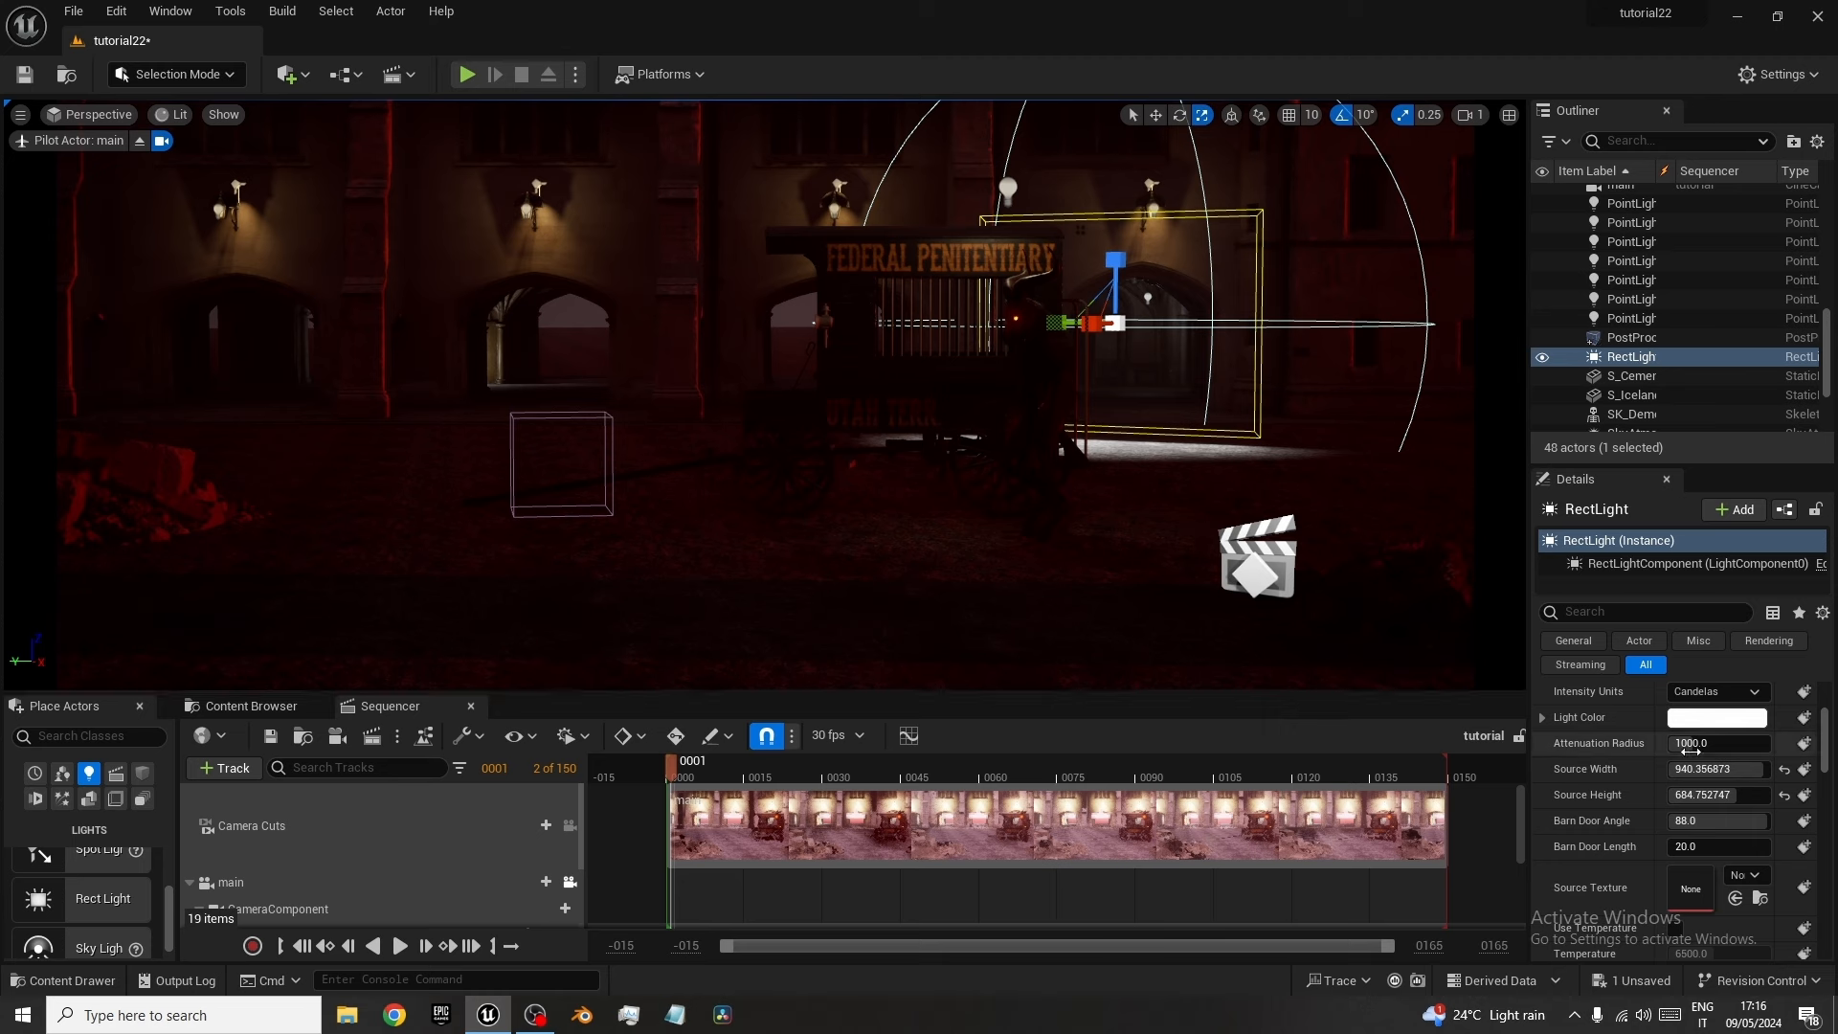
pyautogui.moveTo(1685, 743)
pyautogui.mouseDown()
pyautogui.moveTo(1828, 743)
pyautogui.moveTo(1719, 747)
pyautogui.mouseUp()
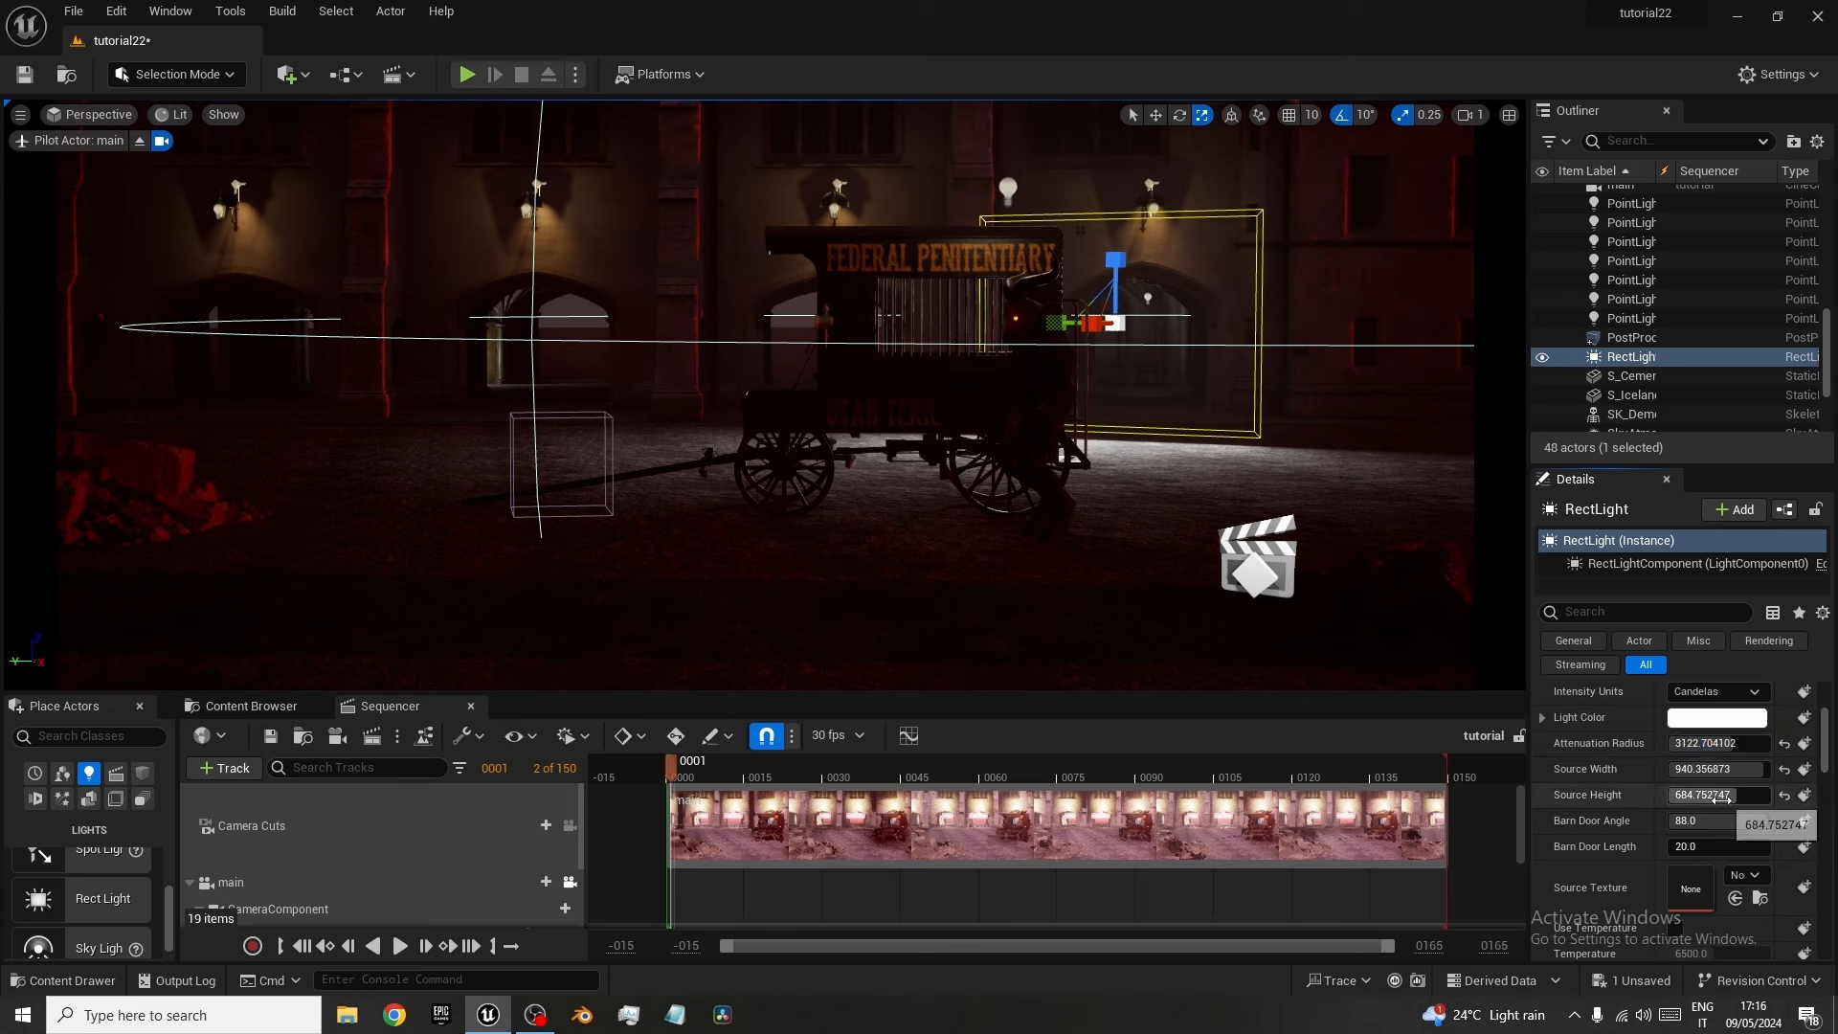
pyautogui.scroll(2, 1702, 737)
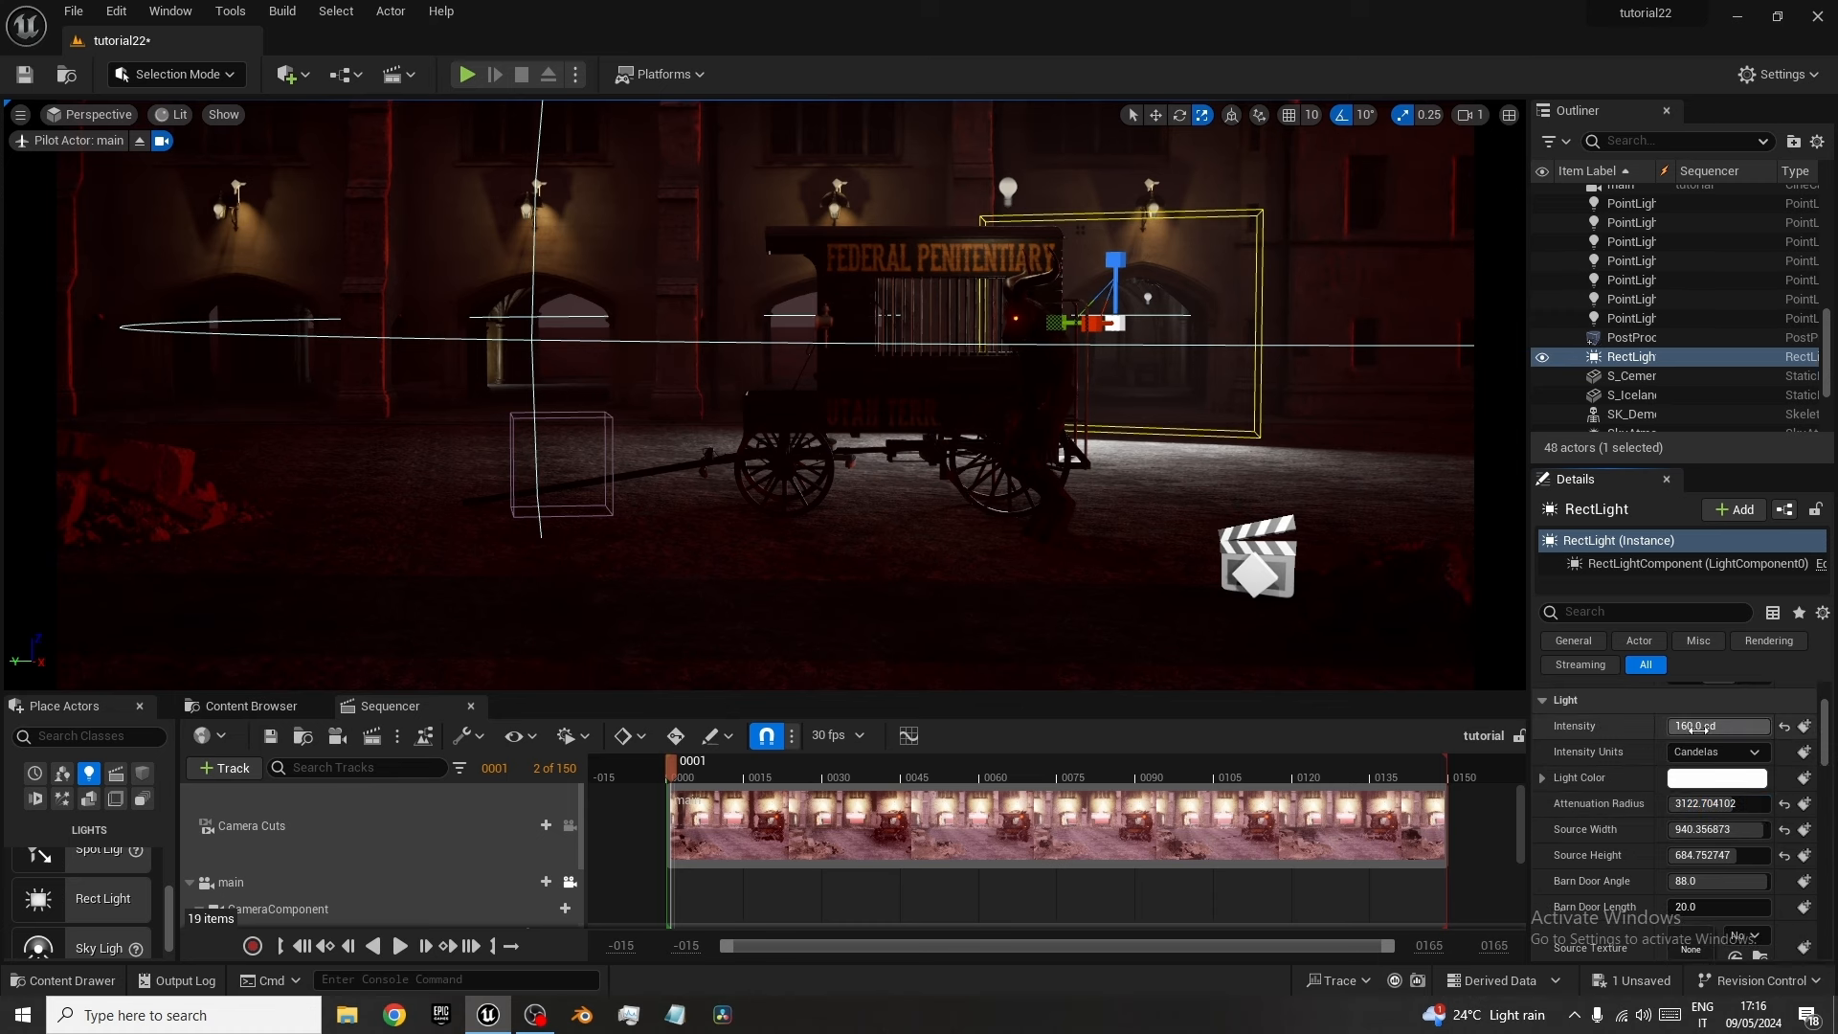
pyautogui.moveTo(1697, 727); pyautogui.dragTo(1666, 729)
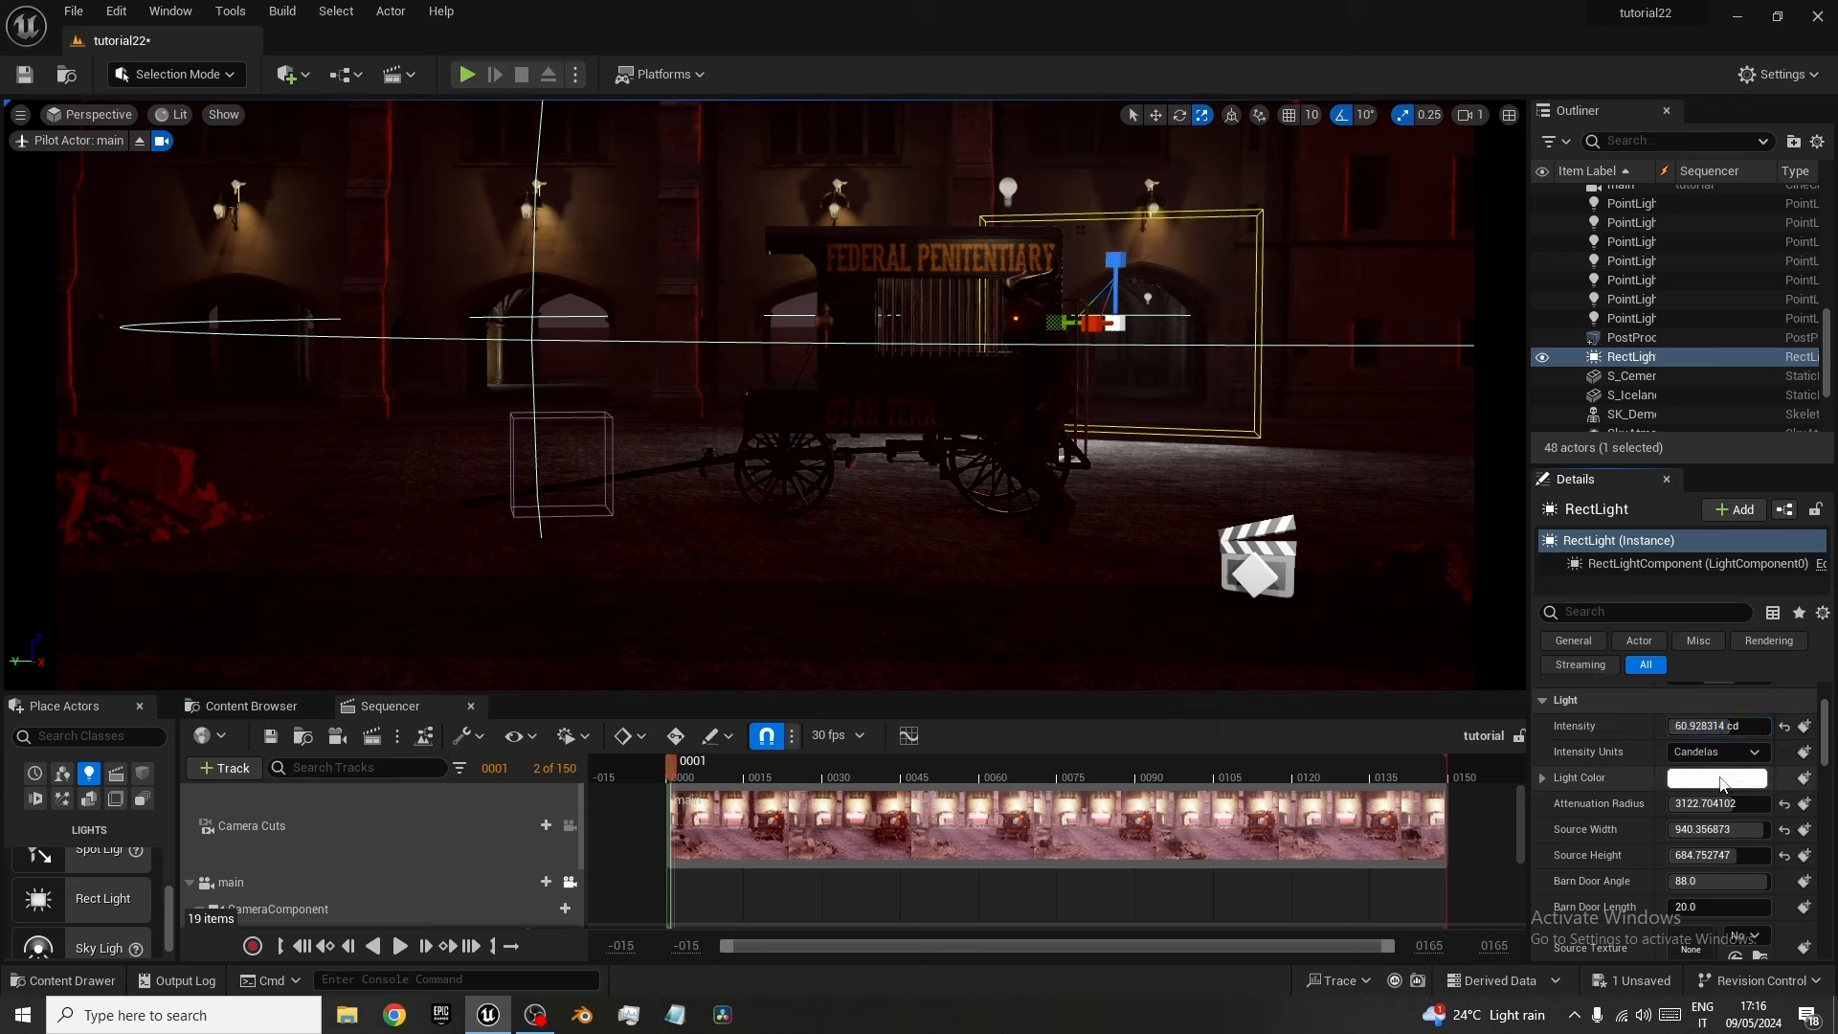
# Change the rect light's color to a warm orange (linear hex FF9B52) and deselect the light.
pyautogui.click(1716, 777)
pyautogui.moveTo(1421, 654); pyautogui.dragTo(1468, 678)
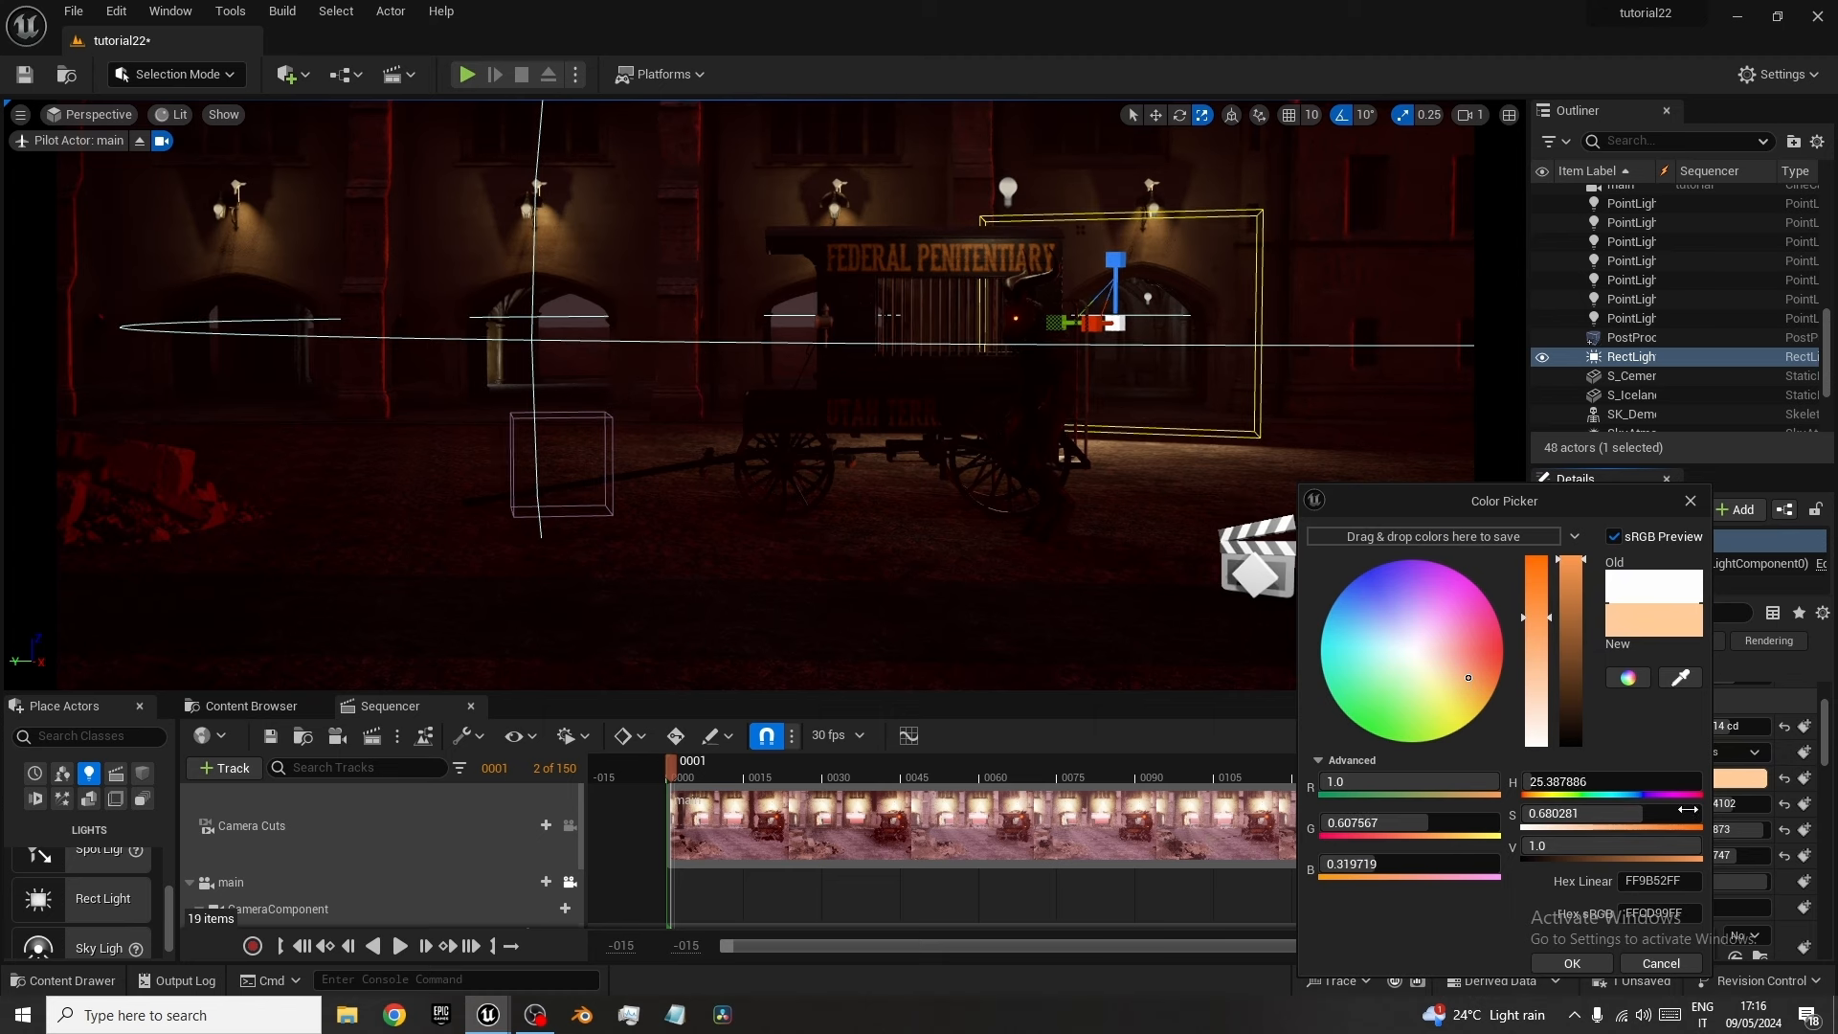
pyautogui.click(1571, 963)
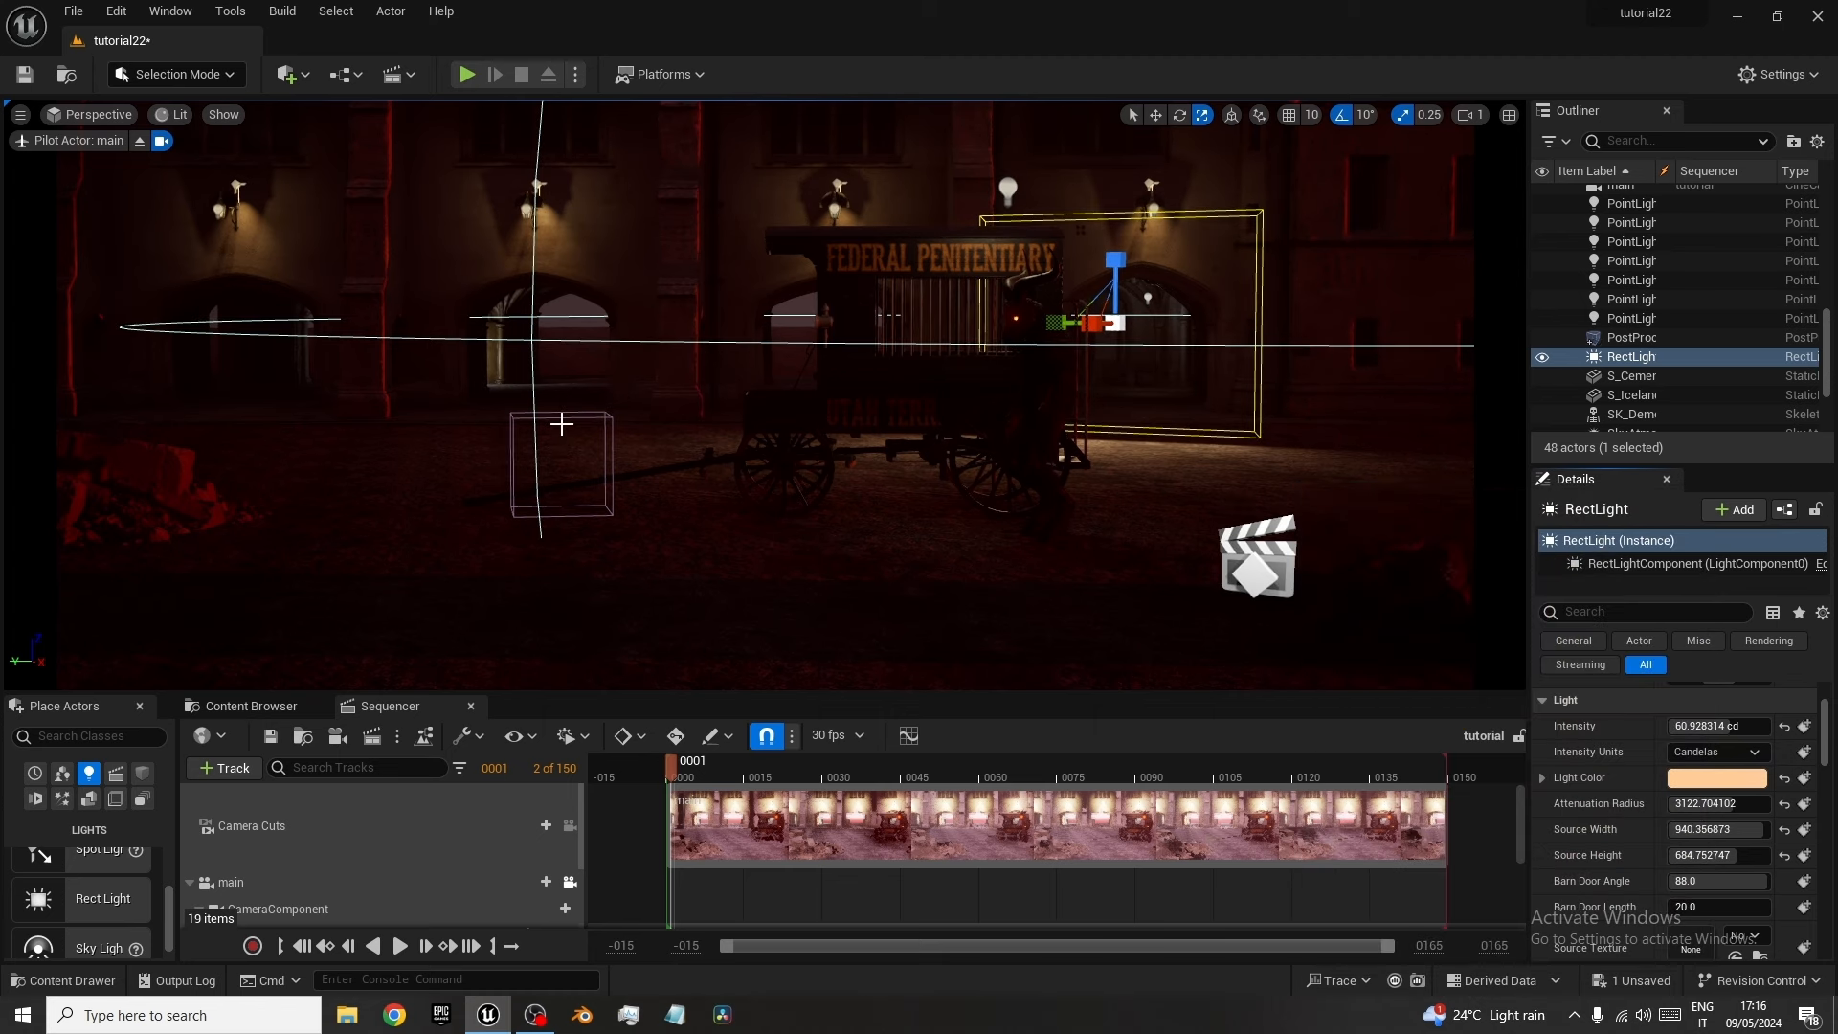
pyautogui.press('Escape')
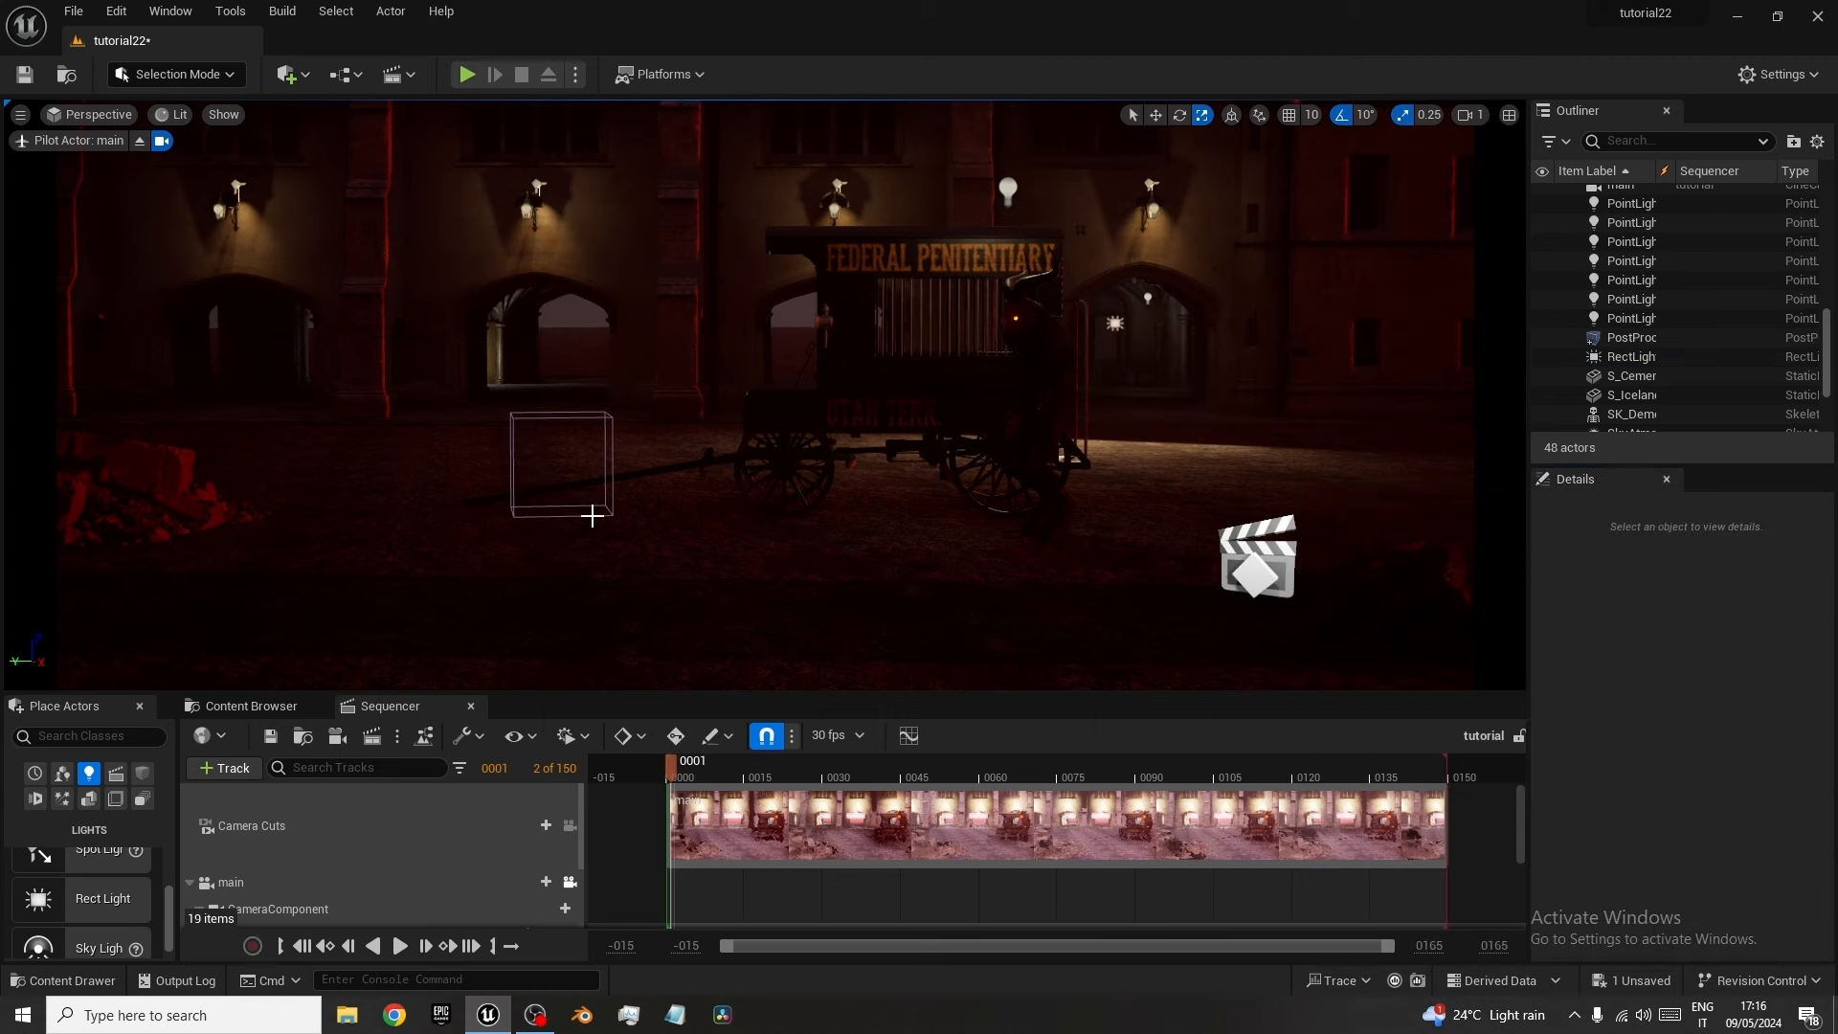
# Open the StarterContent Particles folder in the project's content.
pyautogui.moveTo(835, 565); pyautogui.dragTo(834, 565, button='right')
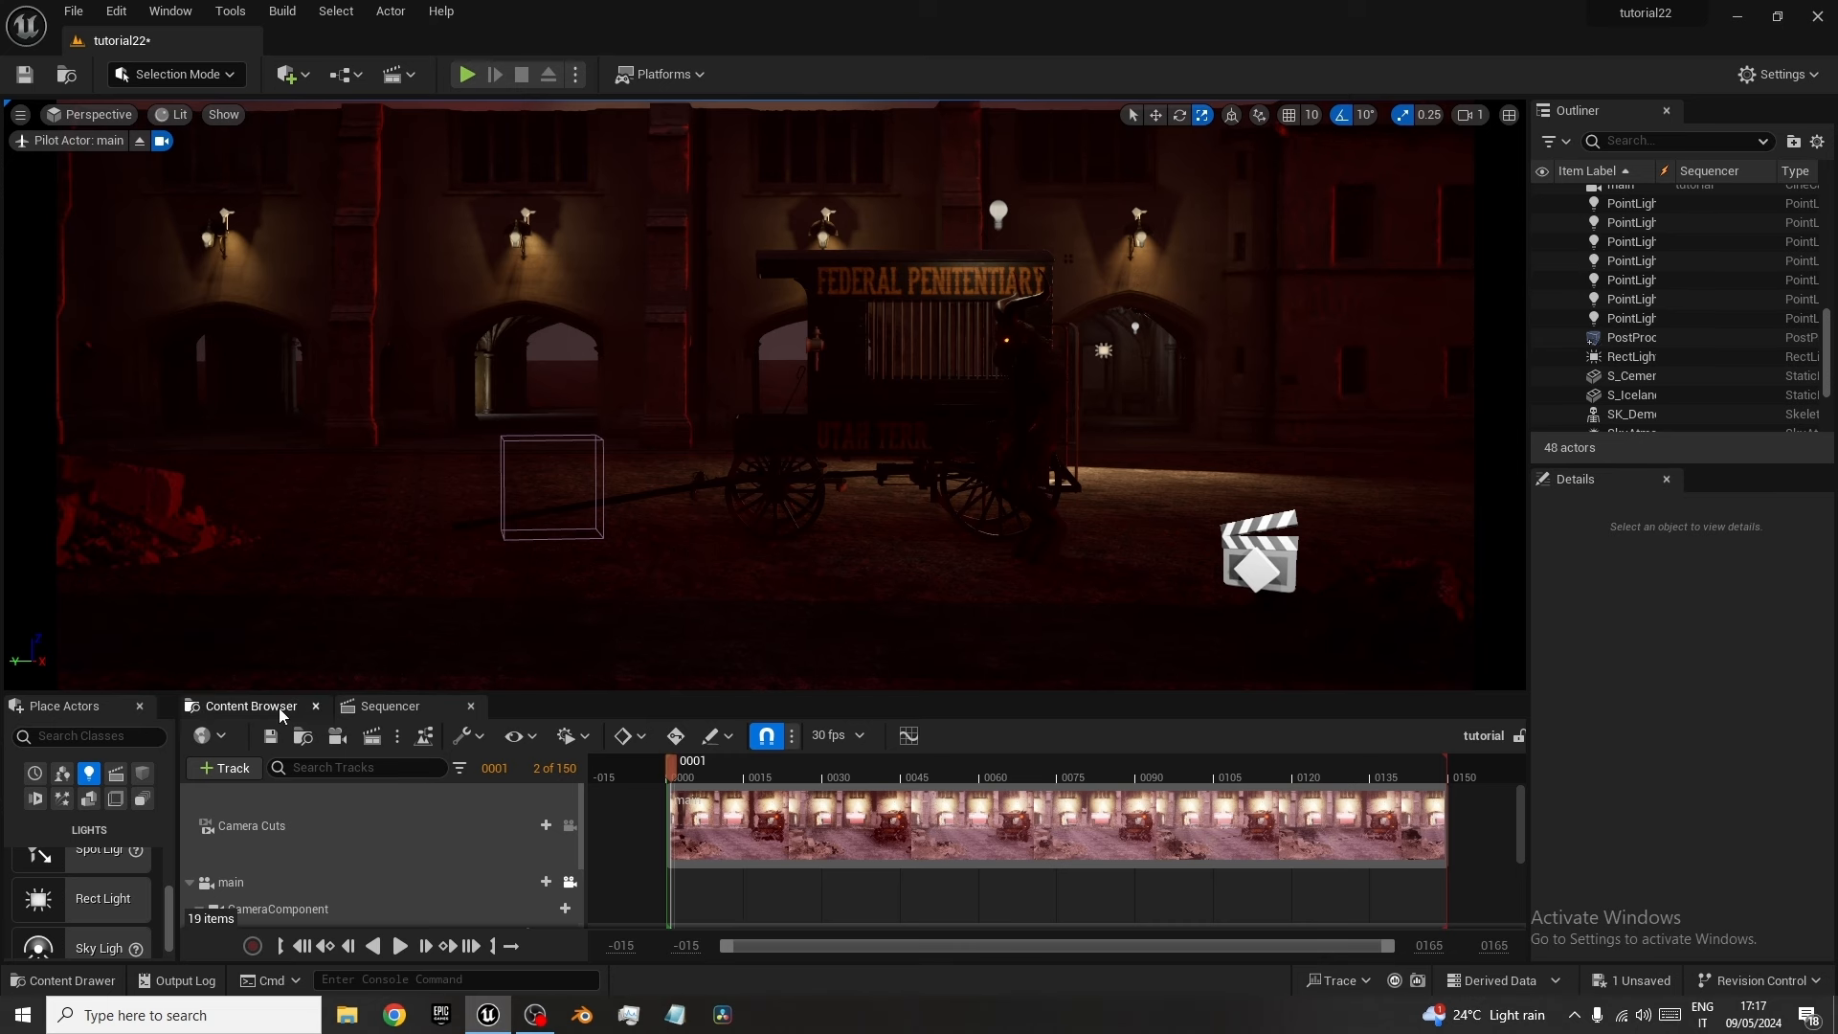
pyautogui.click(254, 704)
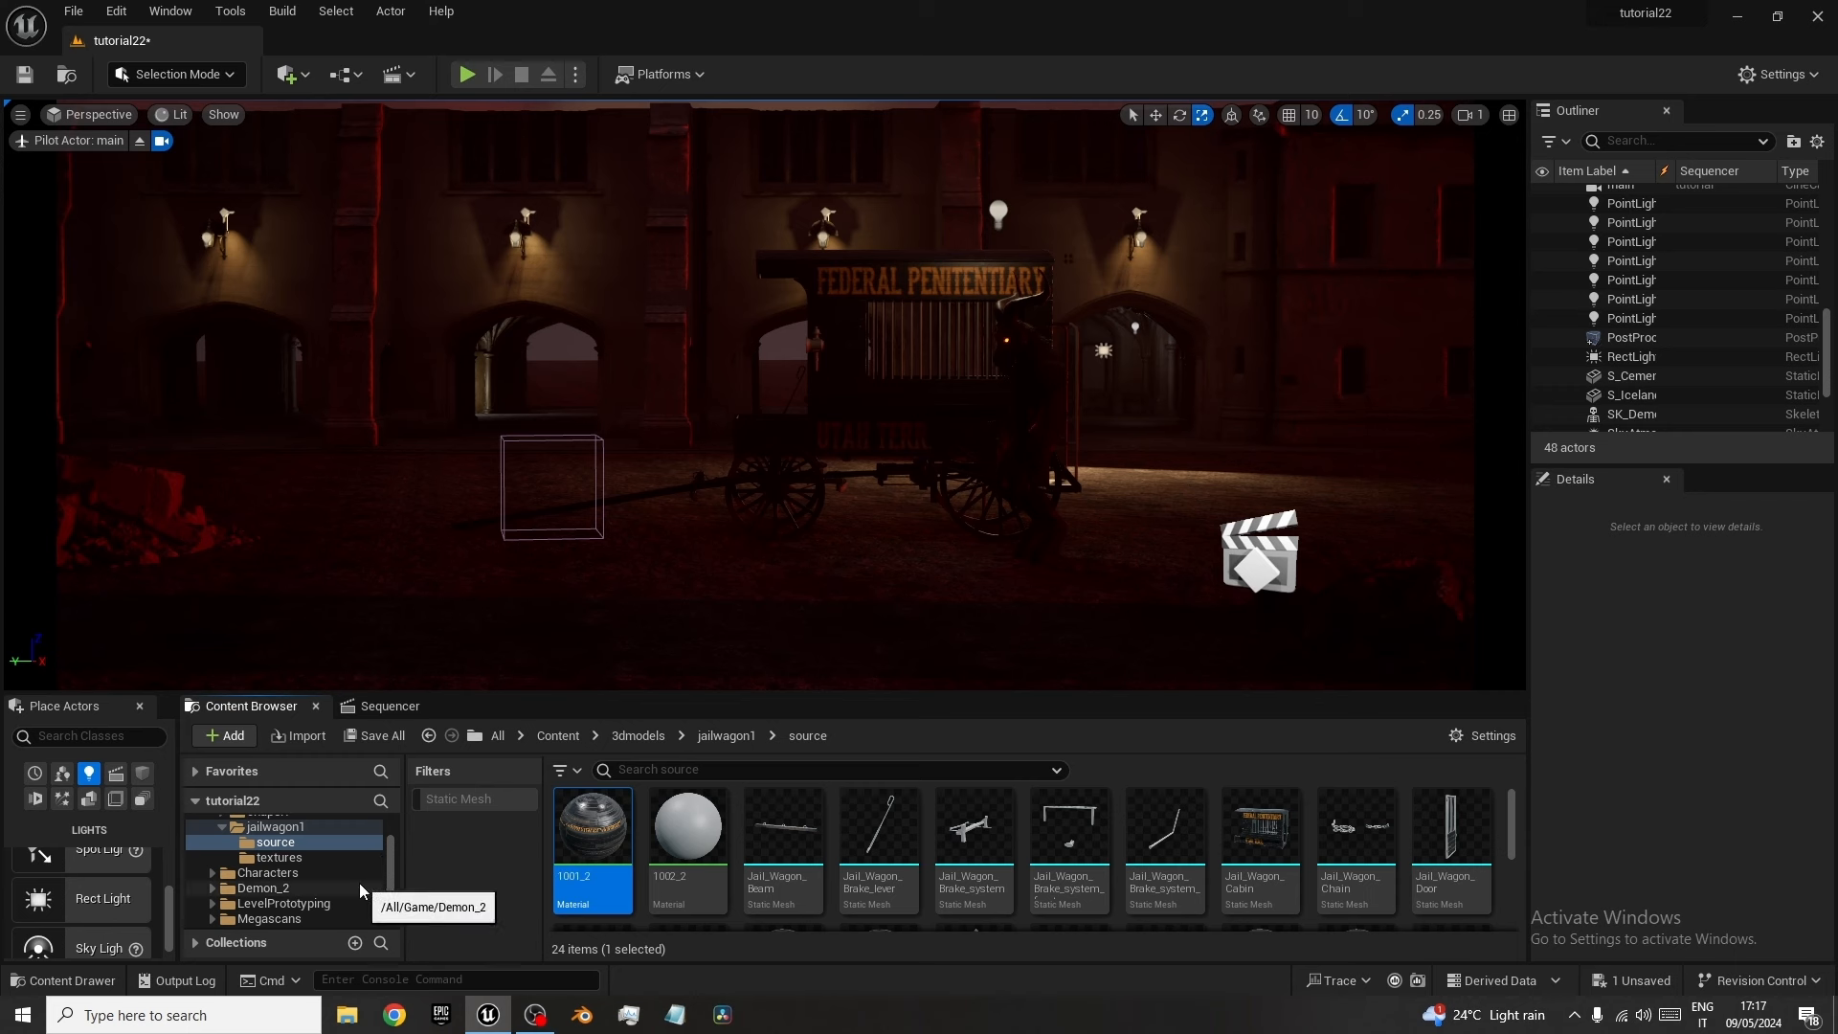
pyautogui.scroll(-3, 359, 883)
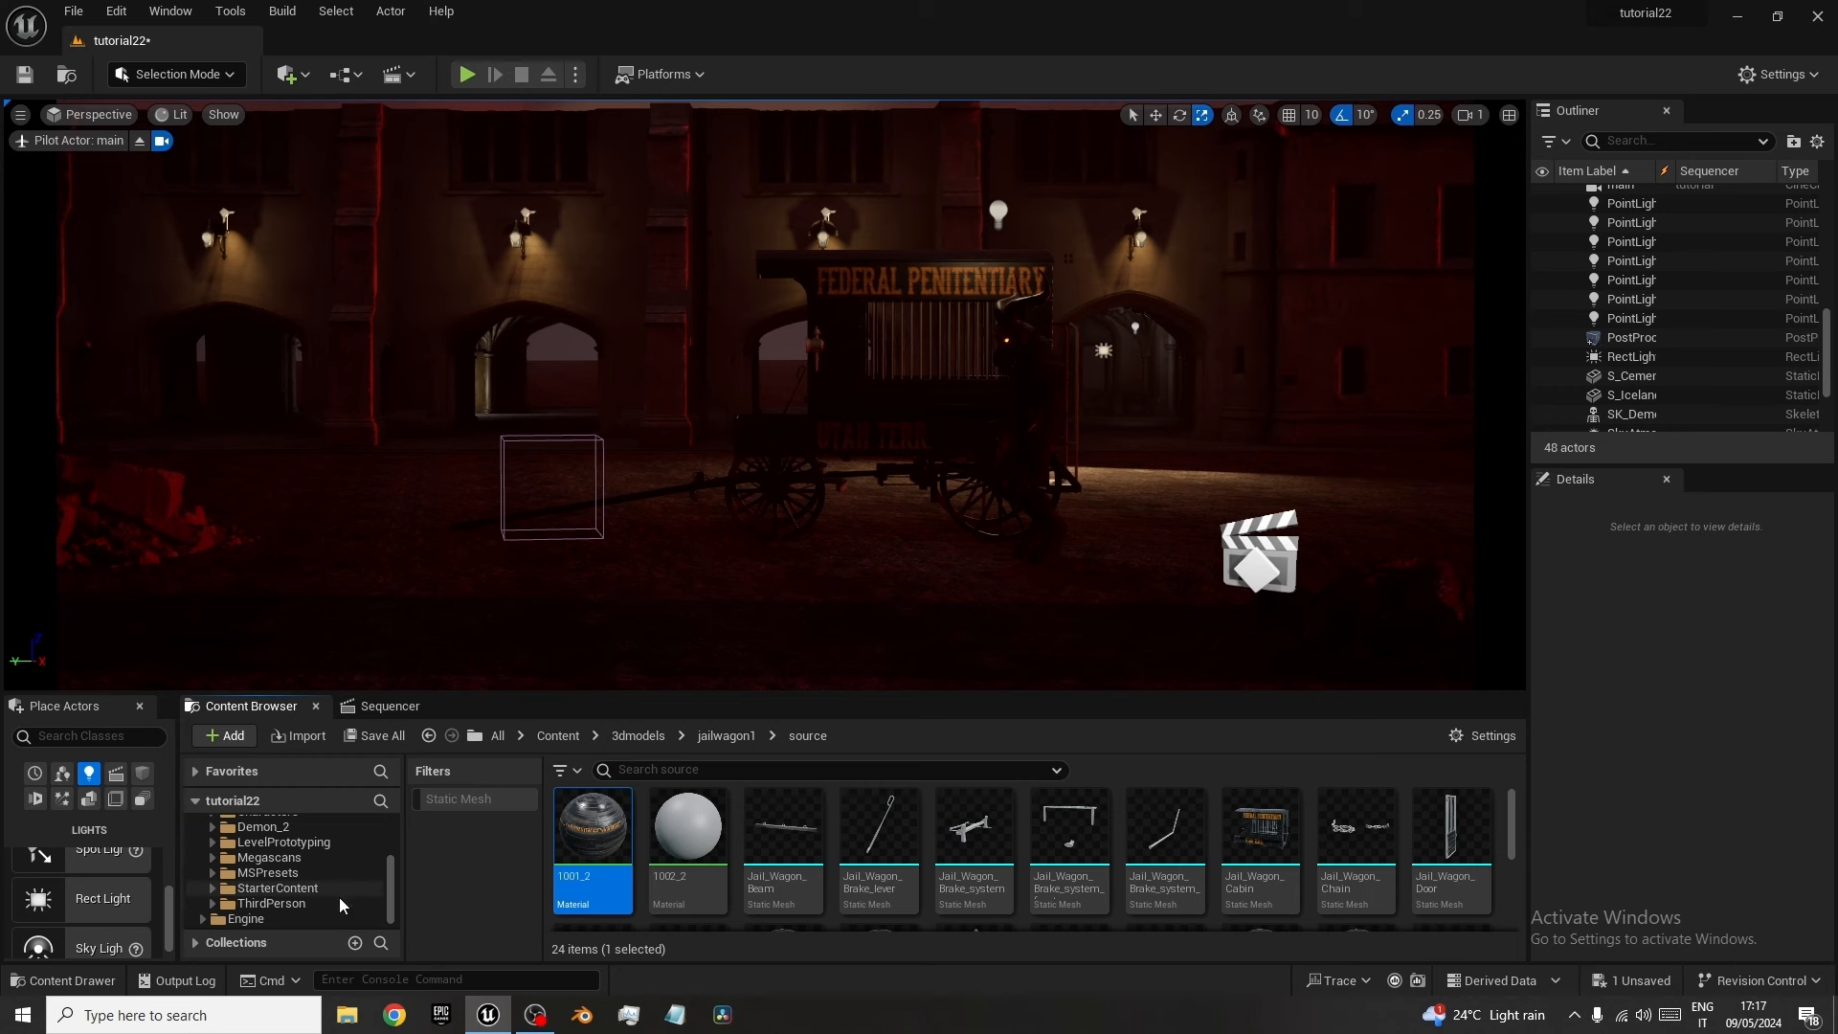
pyautogui.click(212, 888)
pyautogui.scroll(-1, 310, 864)
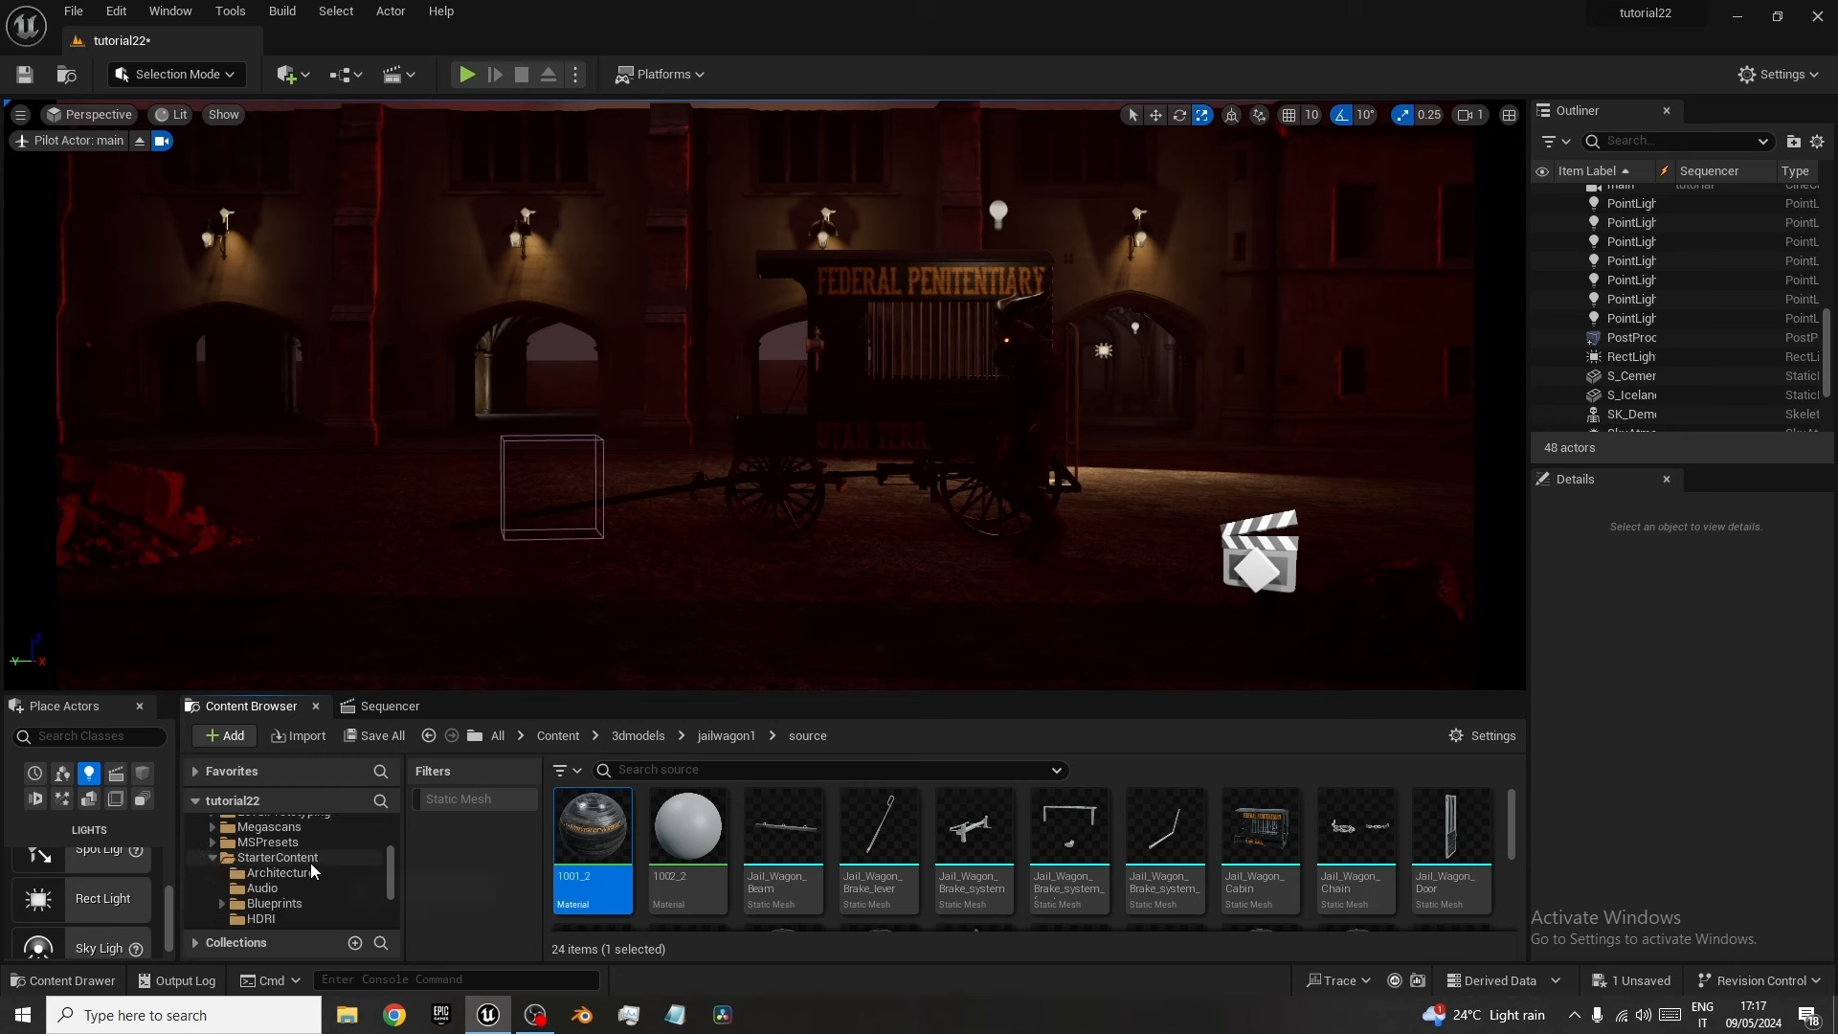
pyautogui.scroll(-2, 310, 863)
pyautogui.click(292, 903)
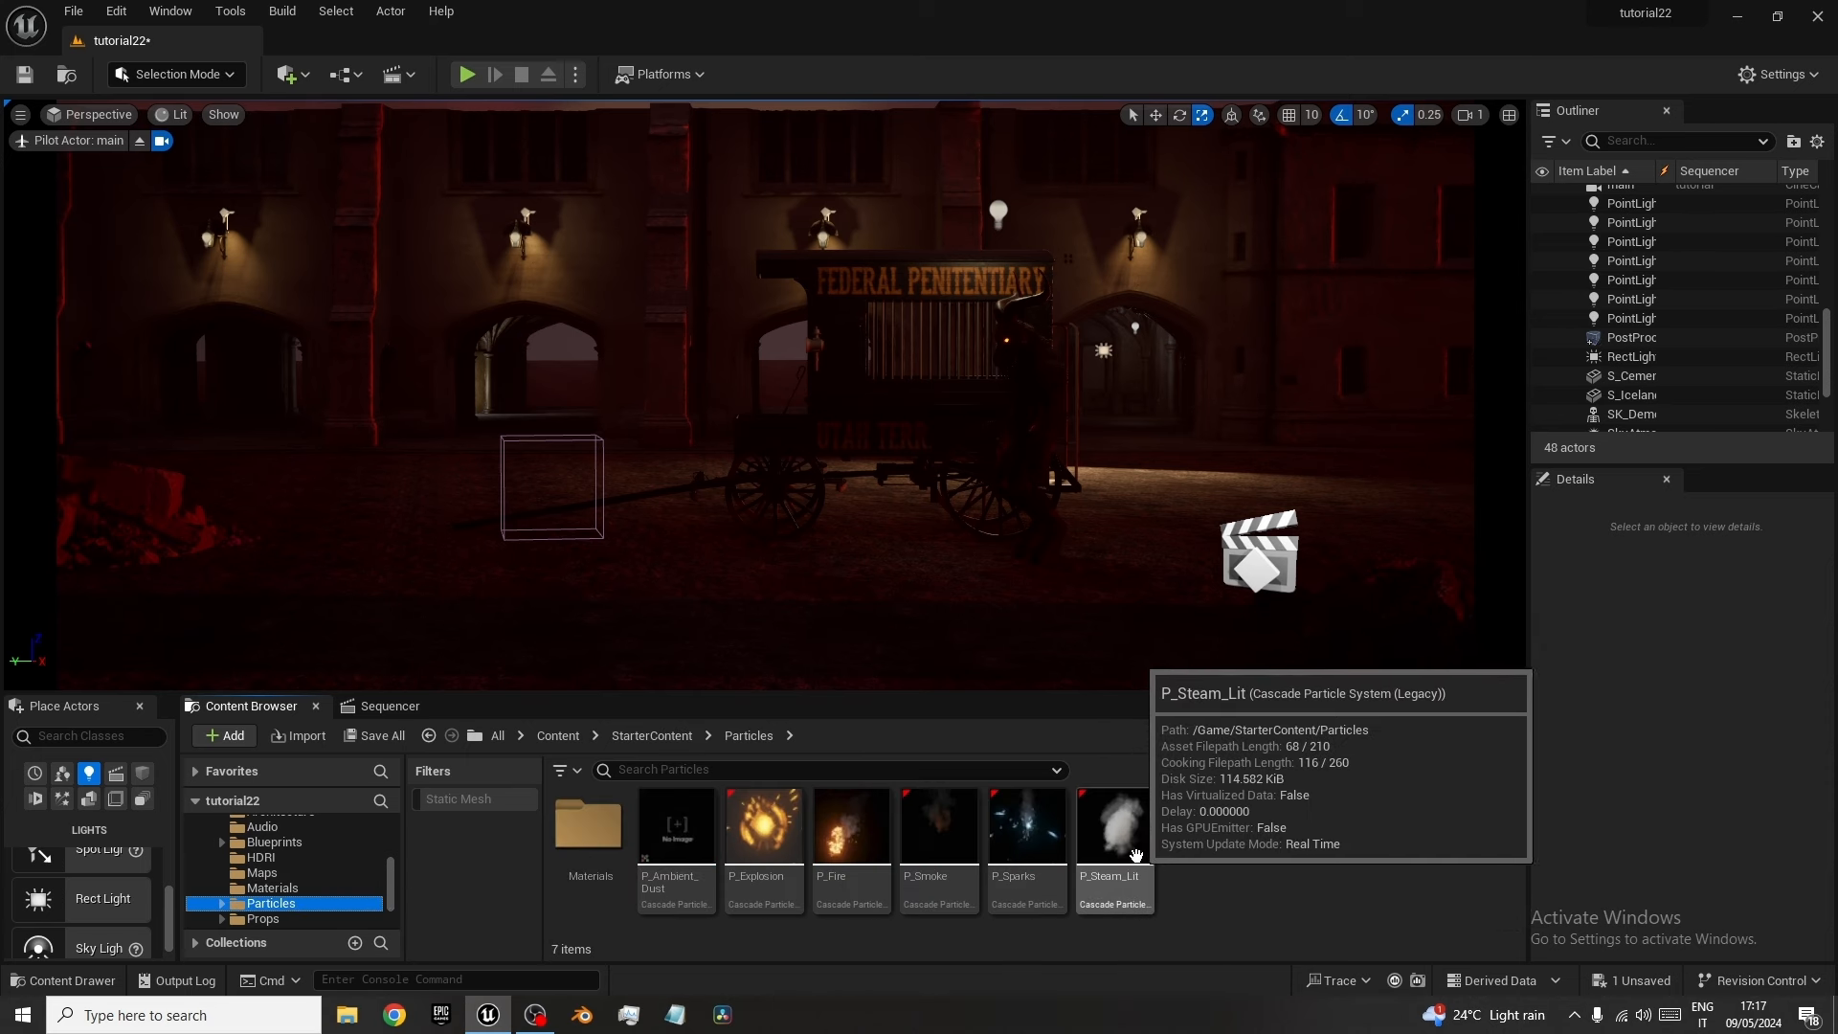
# Place P_Steam_Lit on the ground near the left rubble and a slightly lowered copy of it in front of the wagon's shaft.
pyautogui.moveTo(1123, 842); pyautogui.dragTo(542, 590)
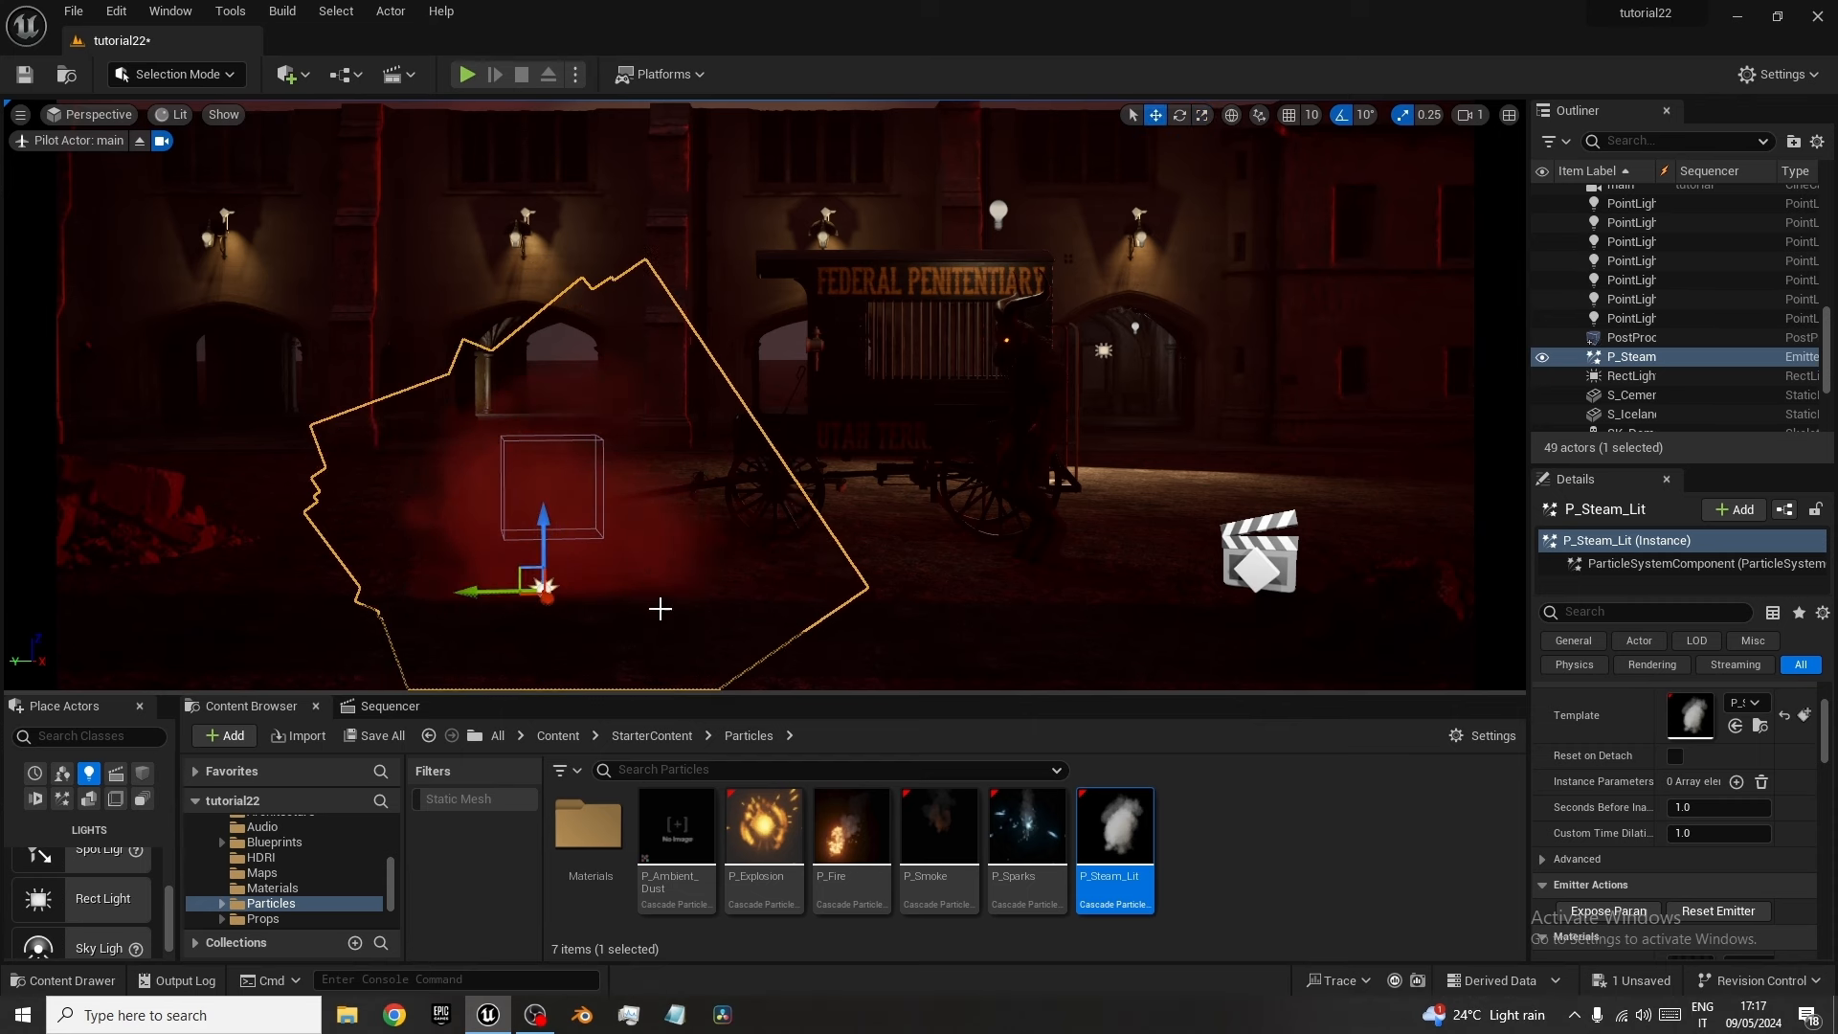
pyautogui.press('w')
pyautogui.moveTo(486, 582); pyautogui.dragTo(319, 591)
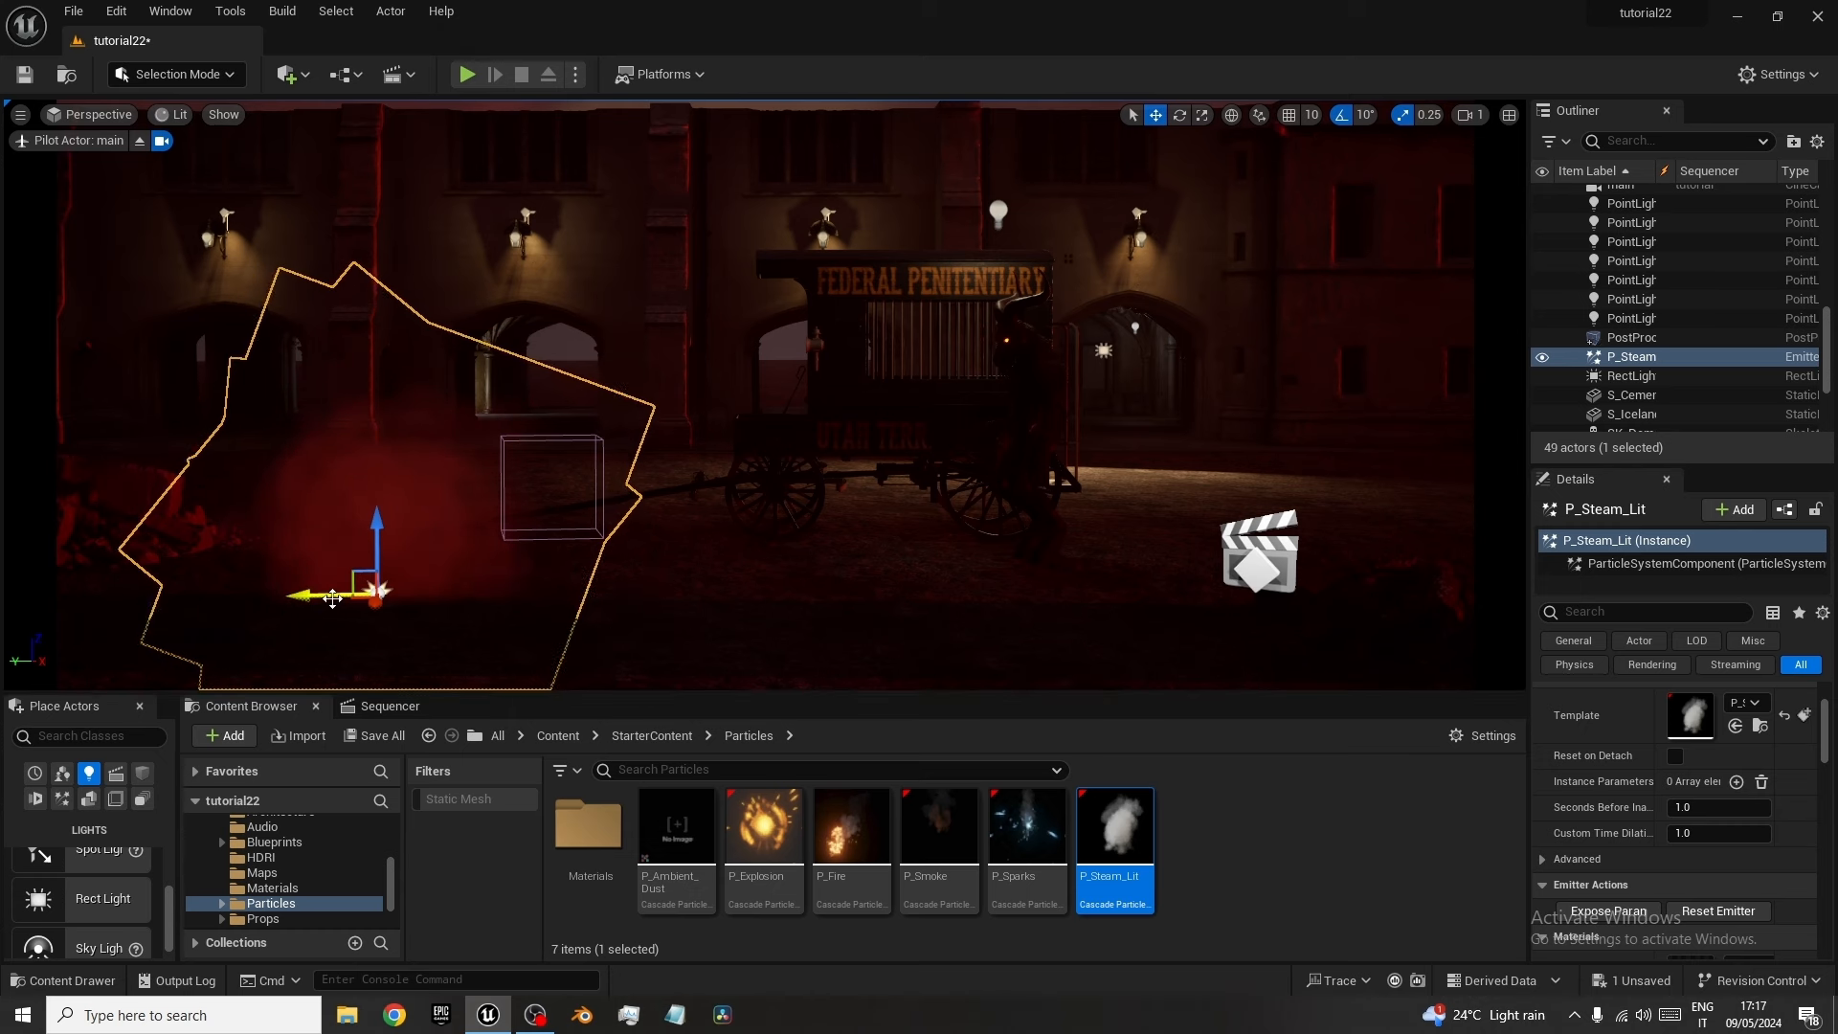
pyautogui.keyDown('alt'); pyautogui.moveTo(319, 591); pyautogui.dragTo(615, 641); pyautogui.keyUp('alt')
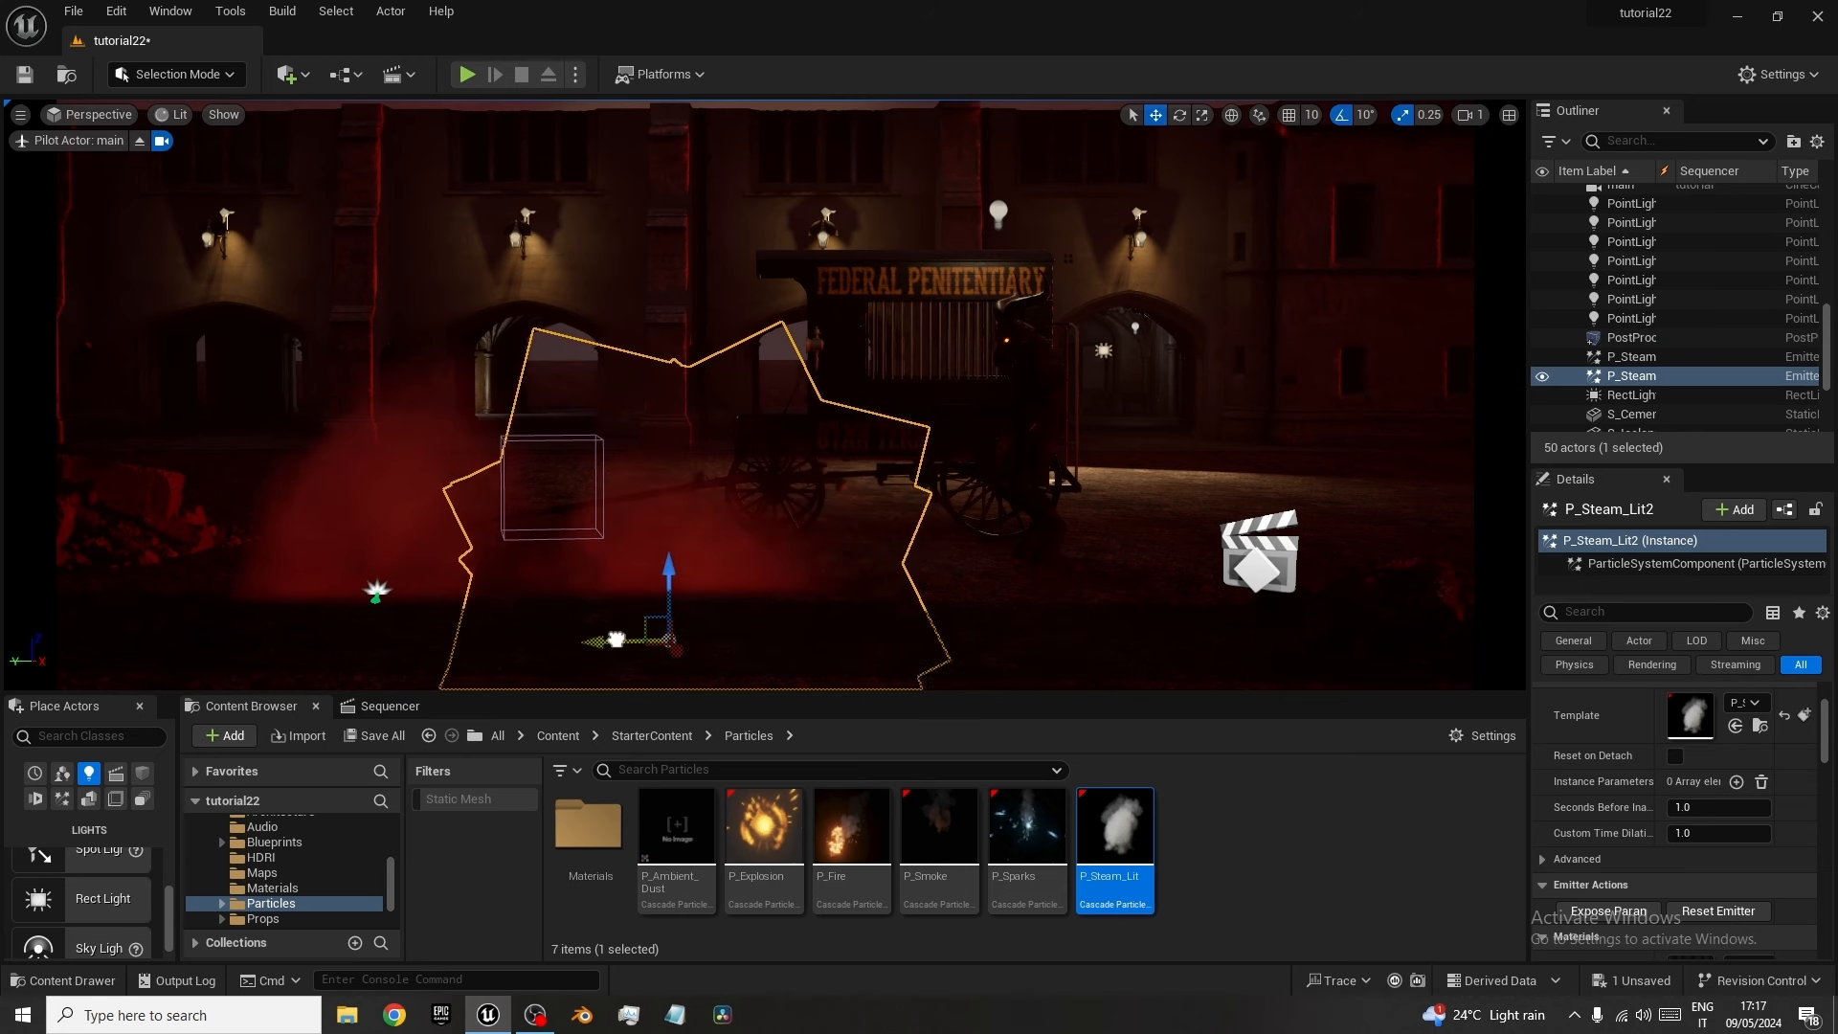
pyautogui.moveTo(660, 577); pyautogui.dragTo(661, 594)
pyautogui.press('Escape')
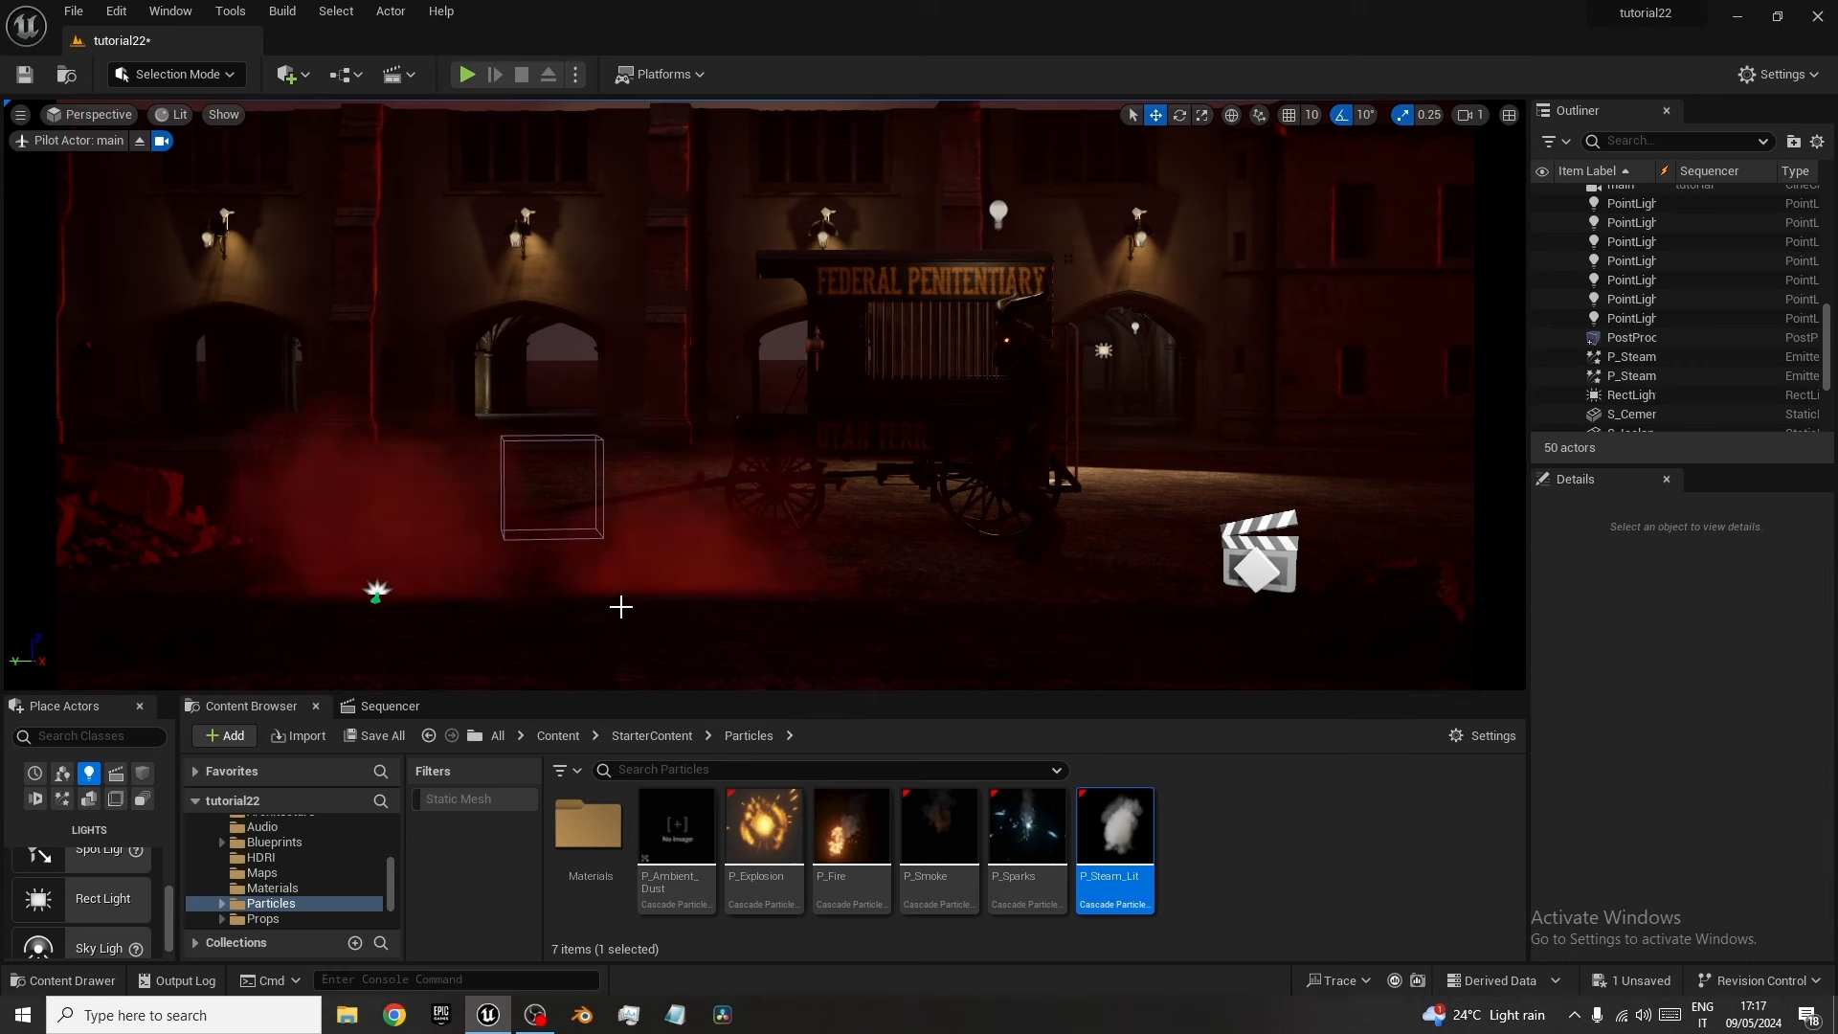
# Open the Megascans 3D_Assets folder and filter its contents to static meshes only.
pyautogui.click(558, 736)
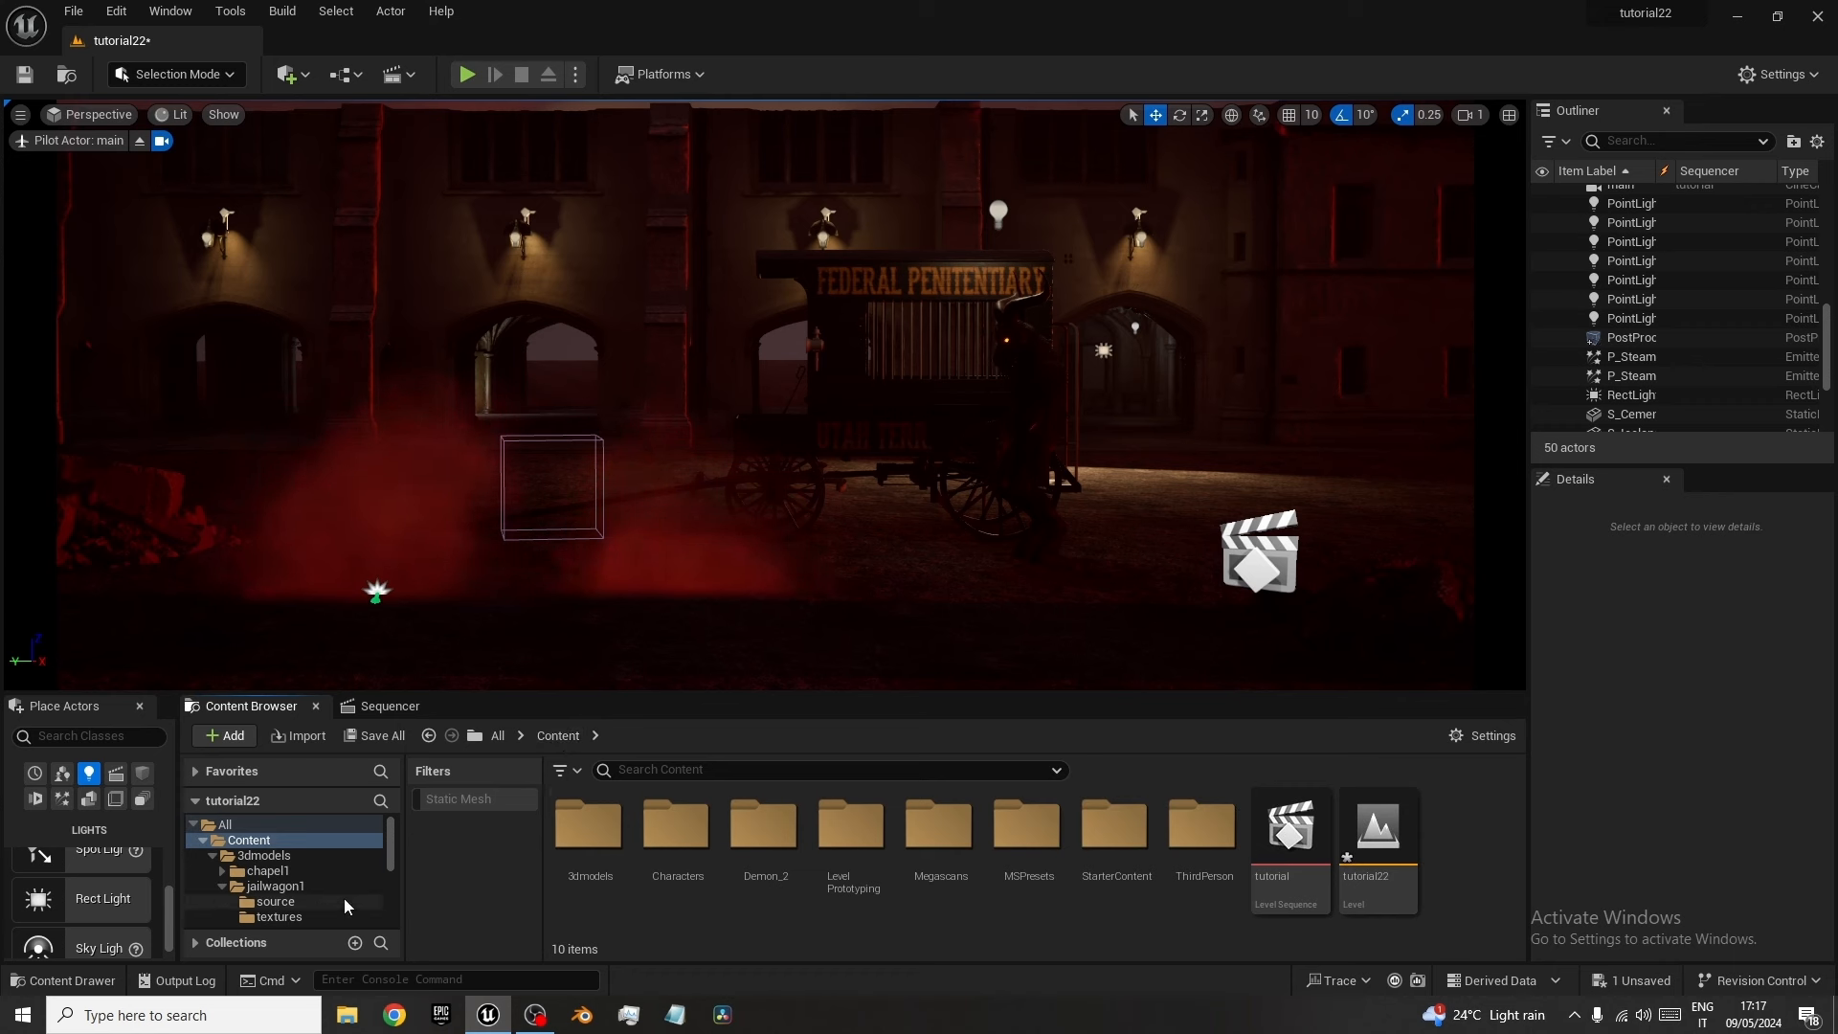
pyautogui.scroll(-2, 342, 898)
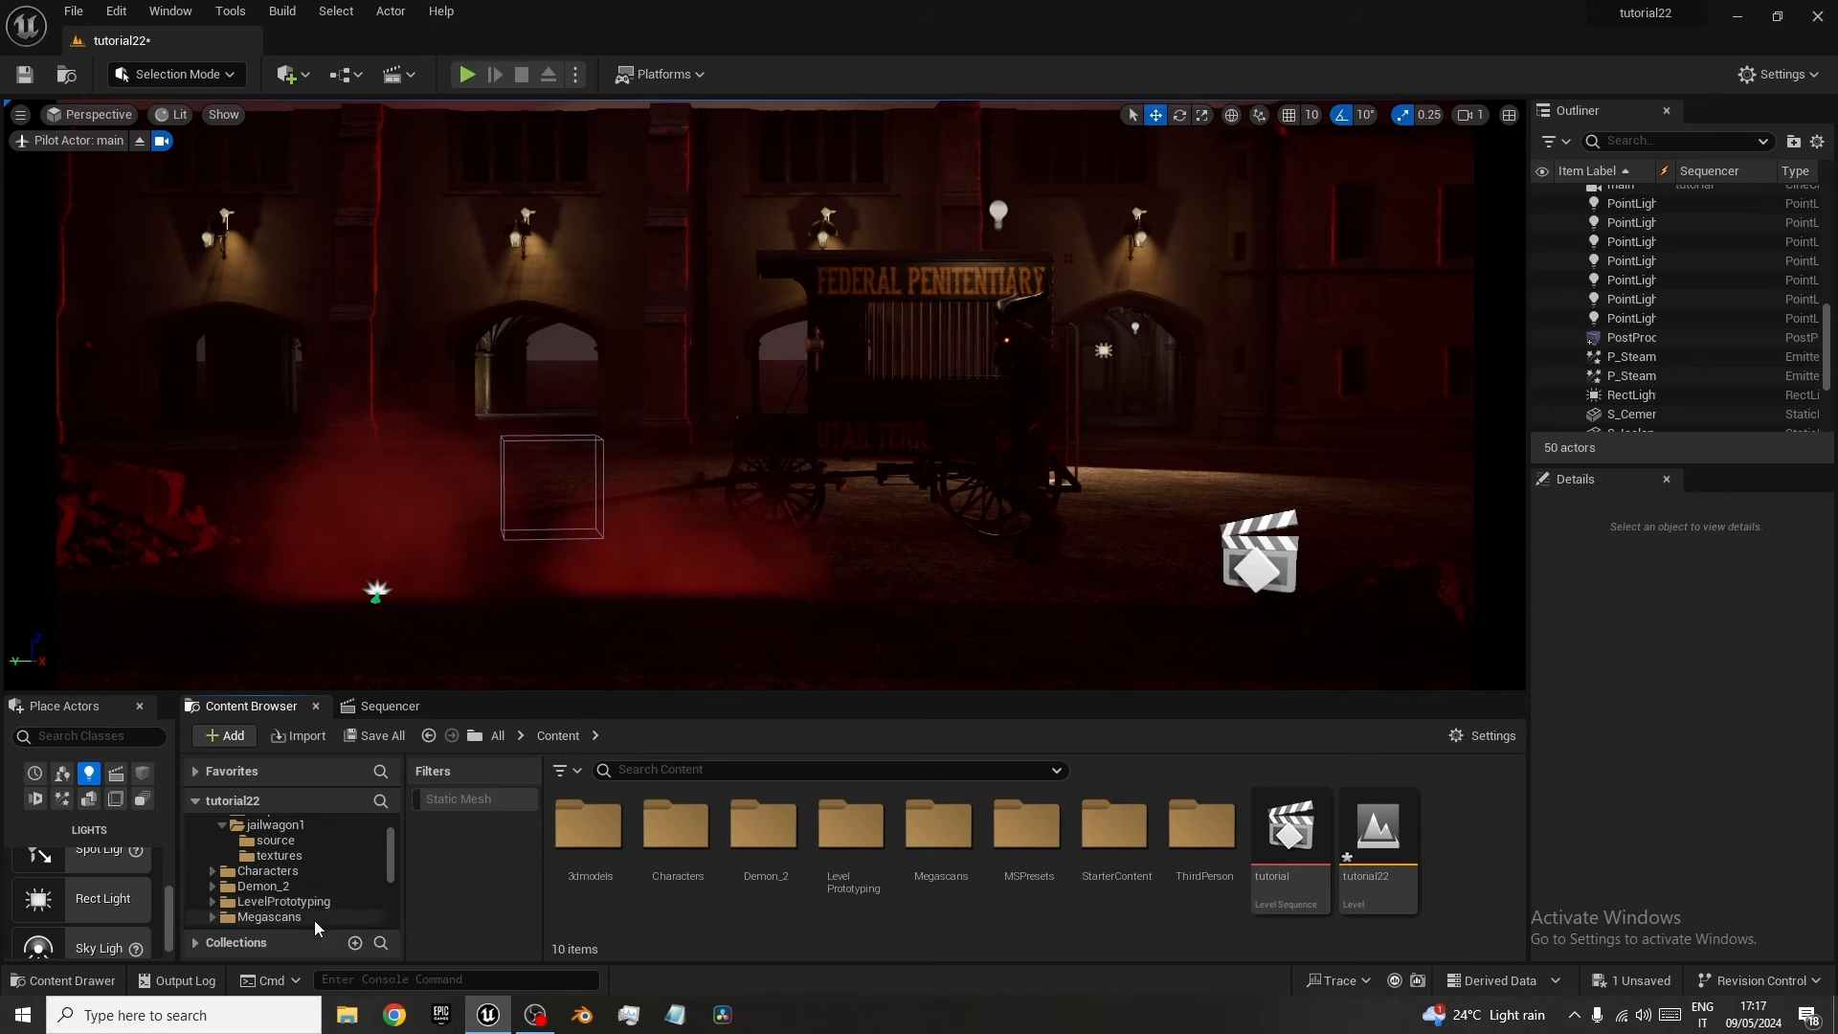
pyautogui.click(314, 917)
pyautogui.doubleClick(589, 825)
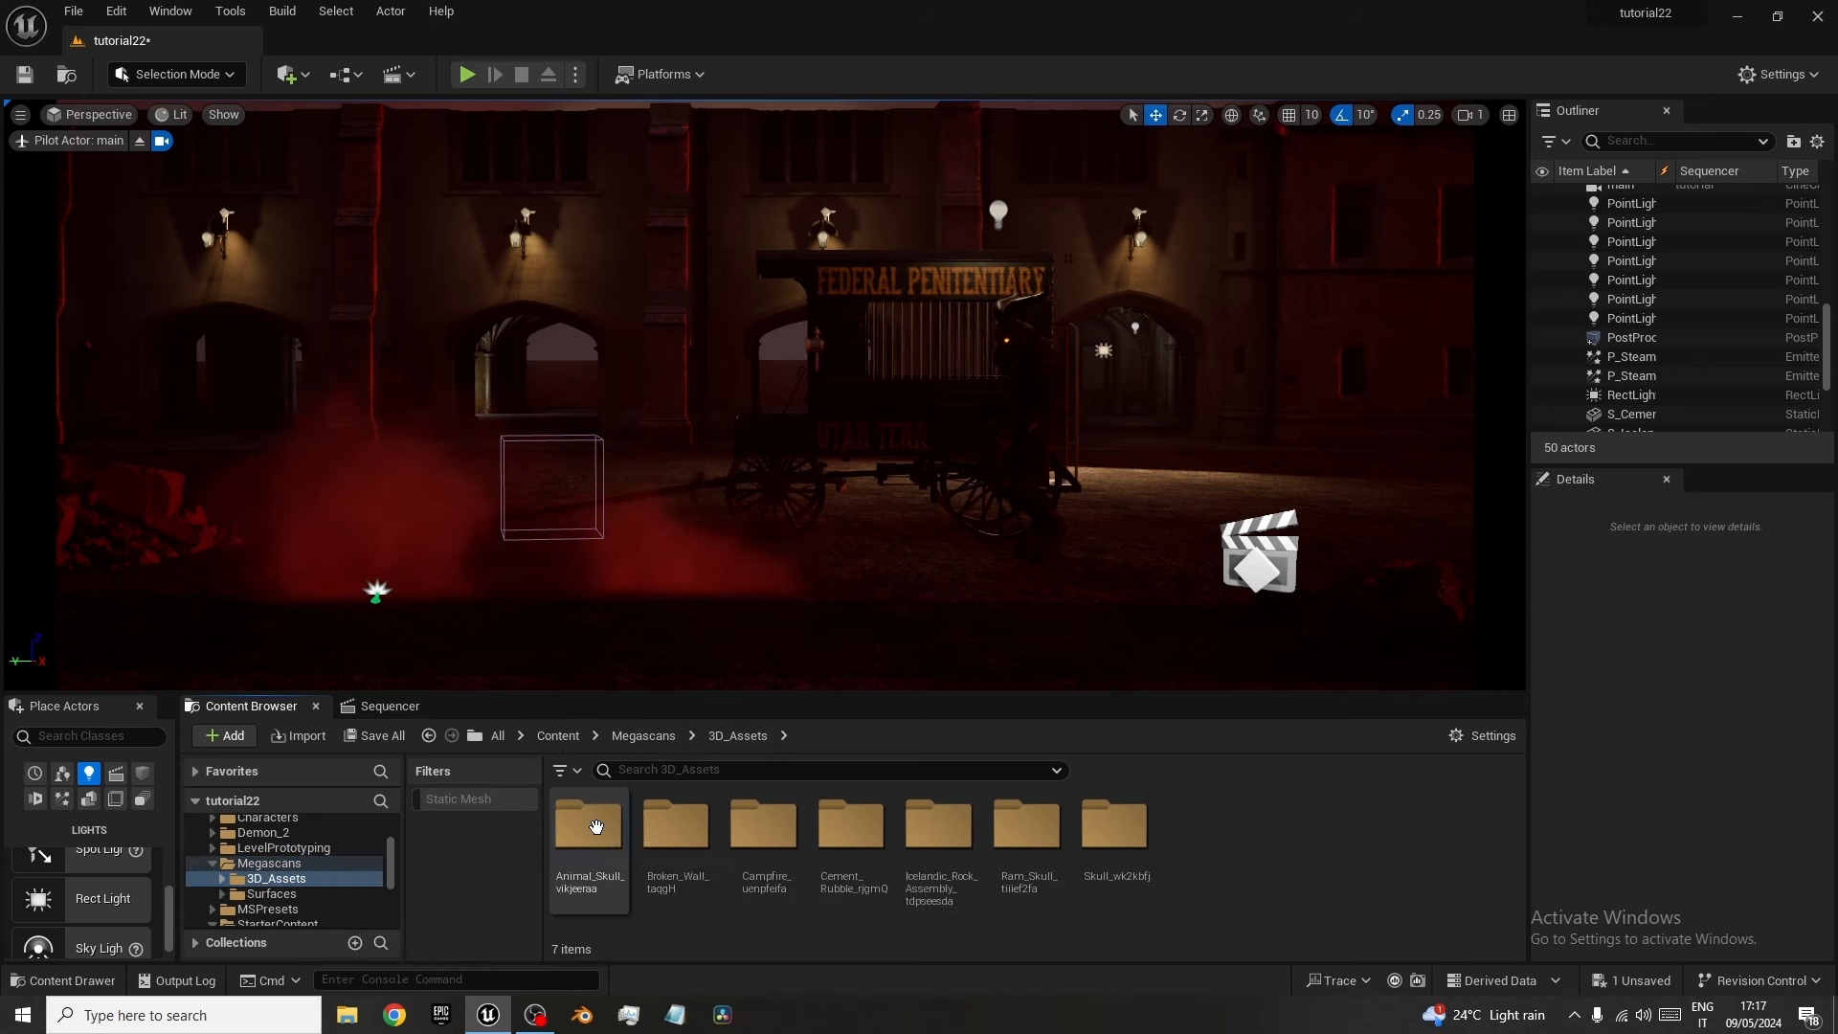
pyautogui.click(496, 798)
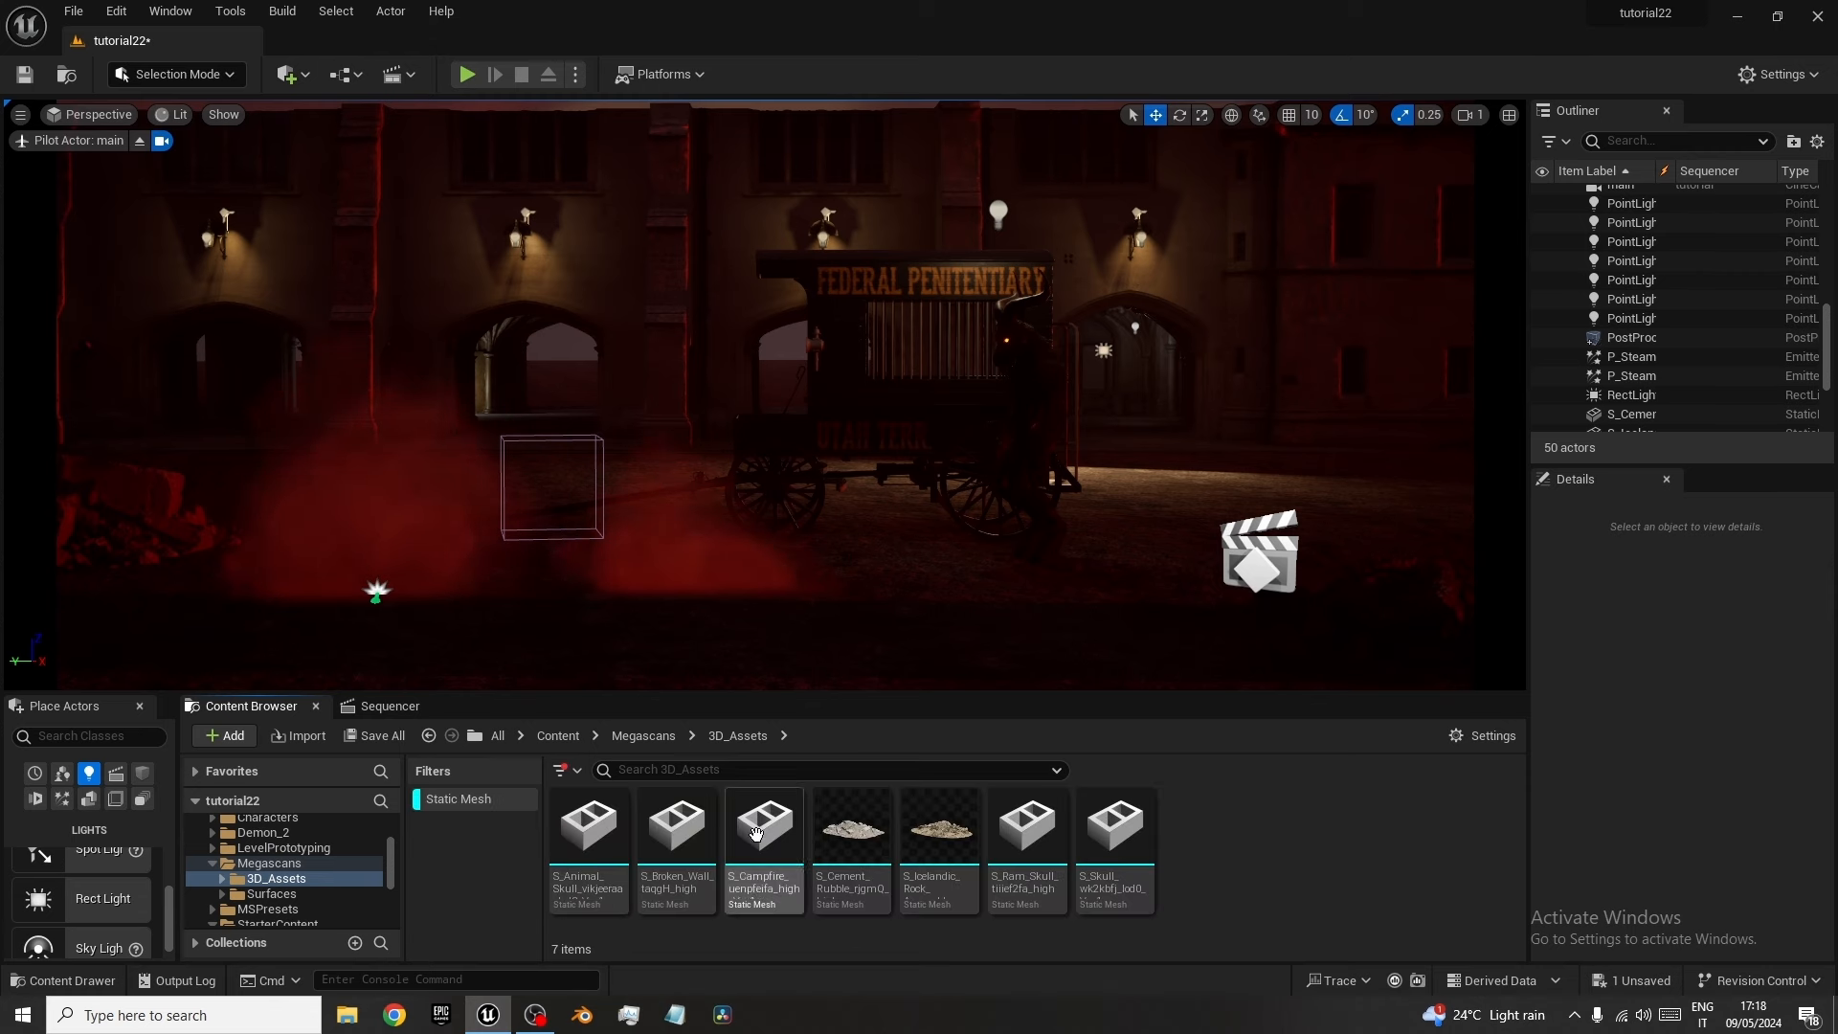
# Place the S_Campfire mesh on the ground ahead of the wagon, lower it slightly, and duplicate it toward the left rubble.
pyautogui.moveTo(757, 832); pyautogui.dragTo(714, 644)
pyautogui.press('Escape')
pyautogui.press('r')
pyautogui.press('e')
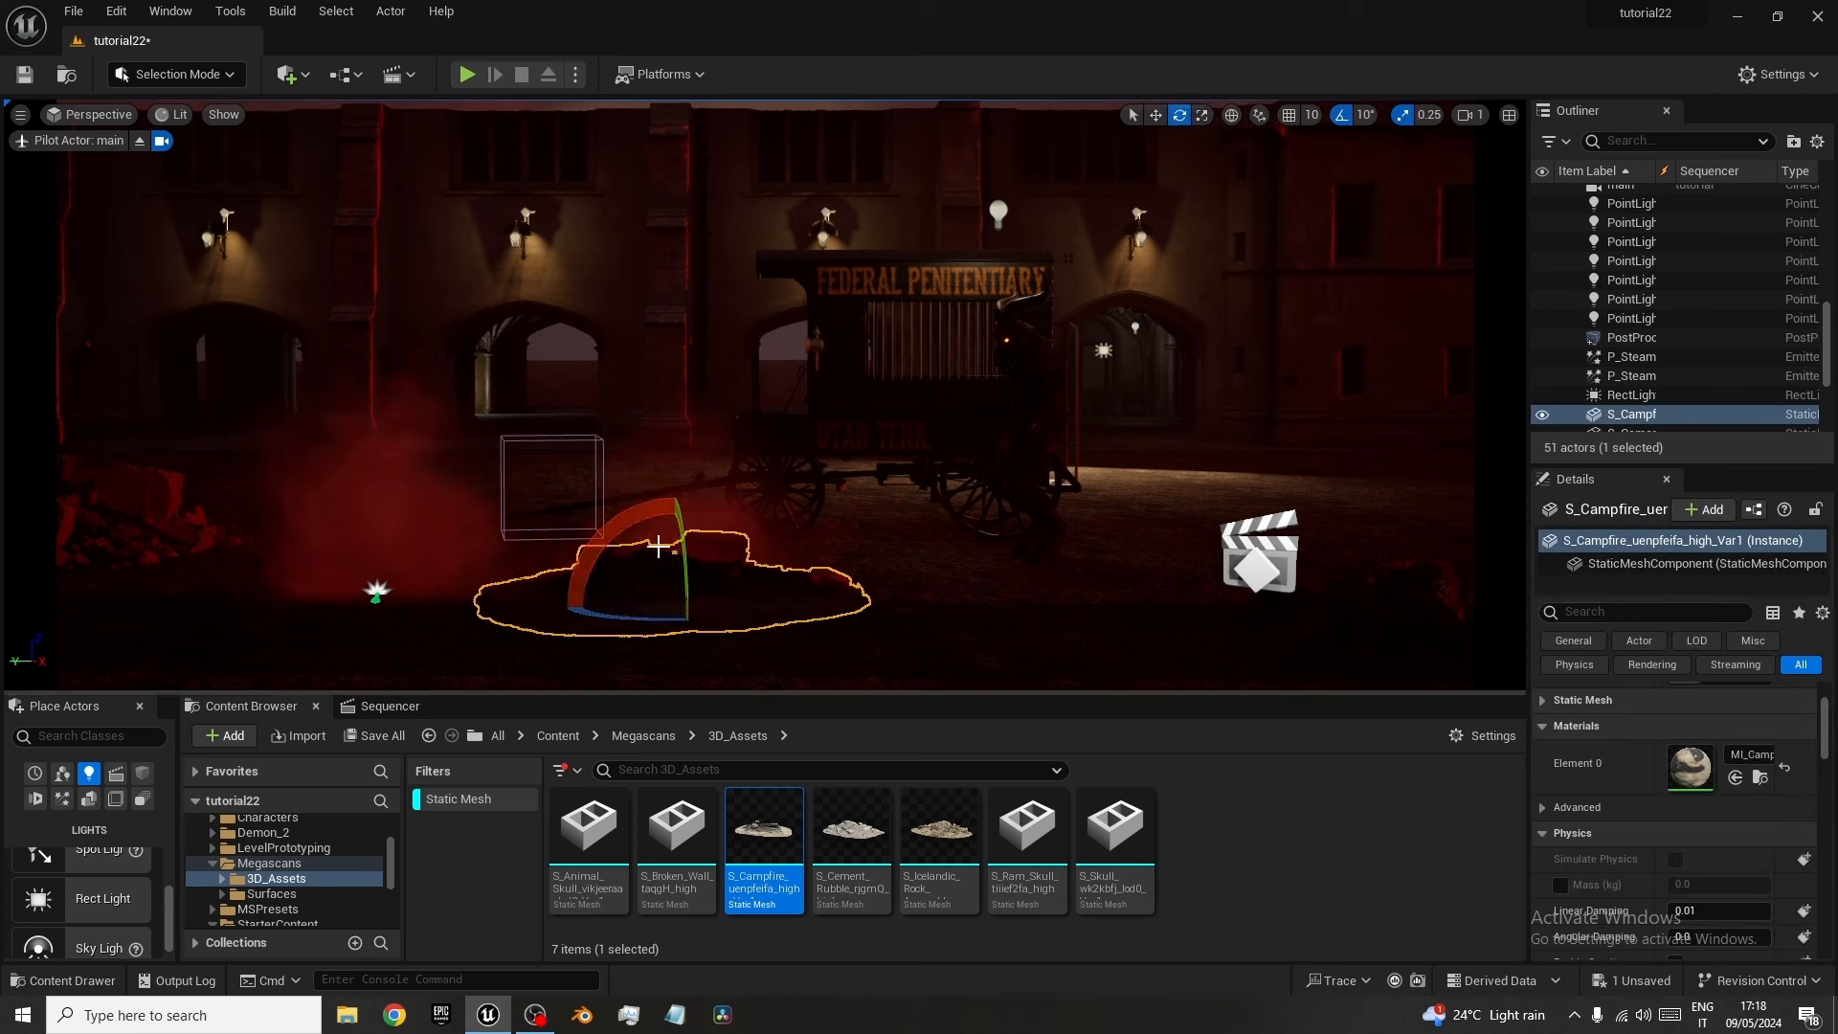
pyautogui.press('w')
pyautogui.moveTo(674, 542); pyautogui.dragTo(675, 550)
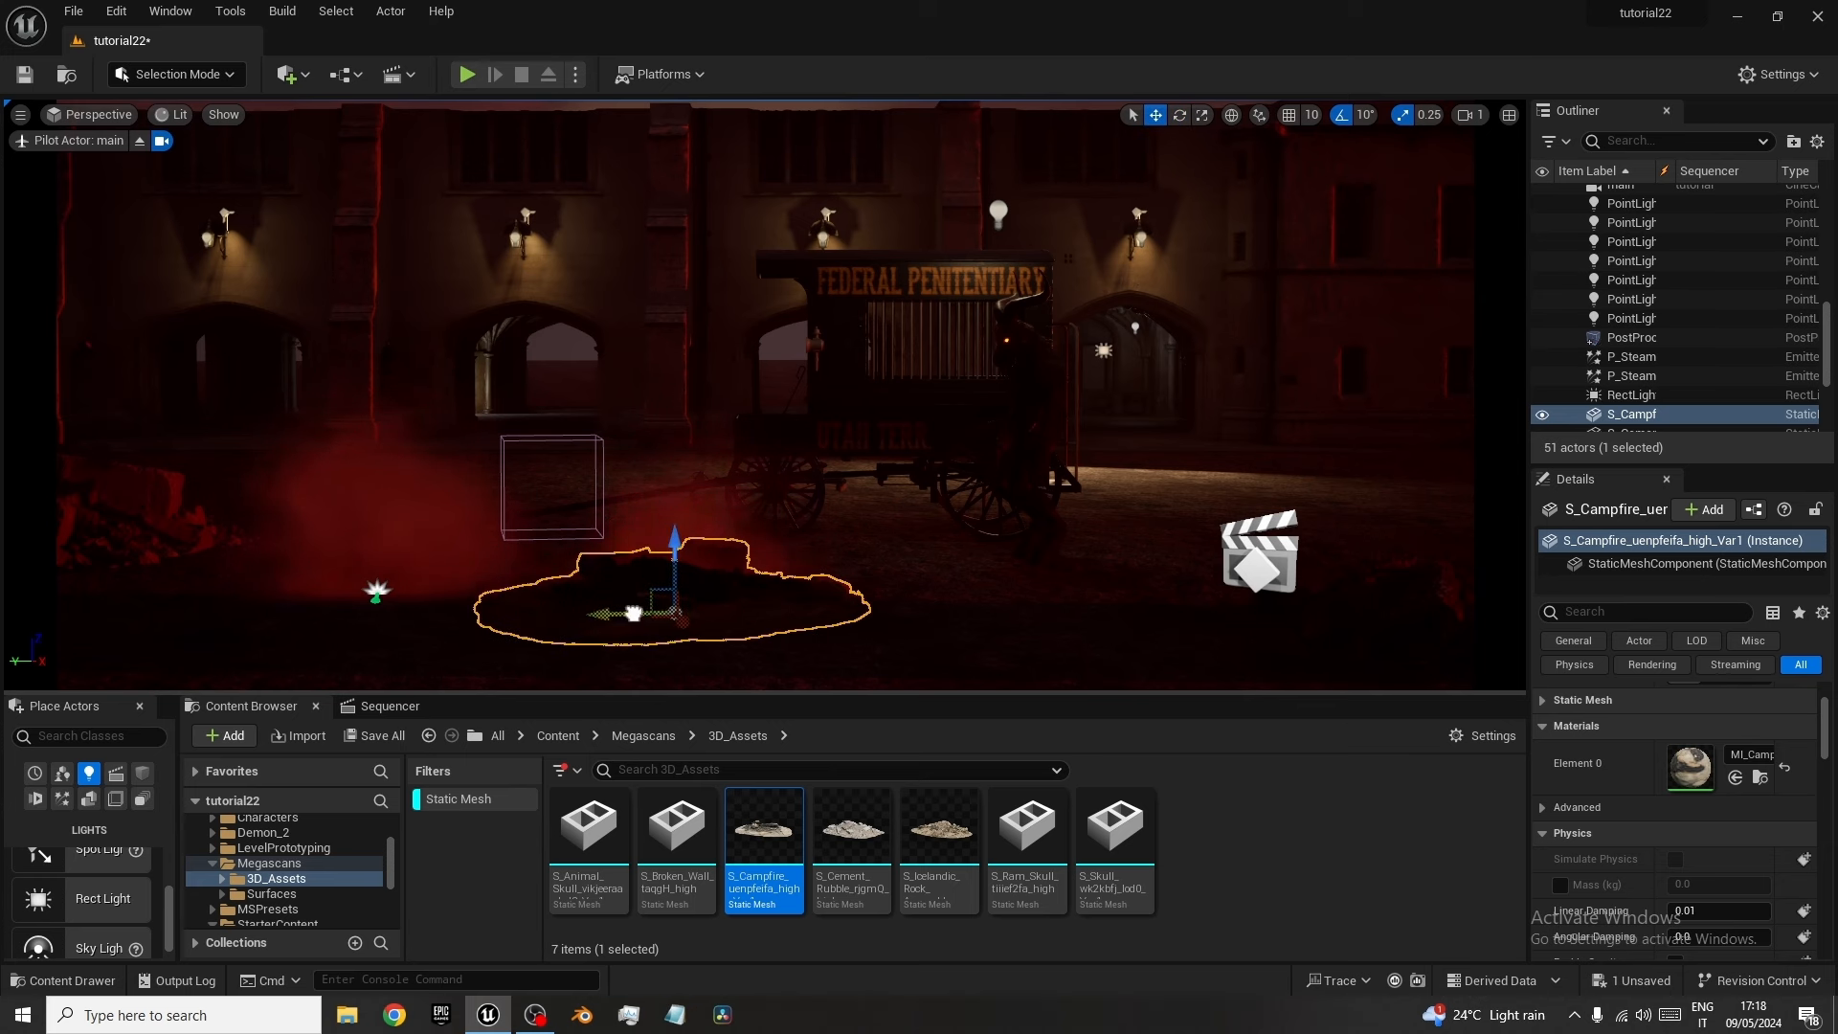
pyautogui.keyDown('alt'); pyautogui.moveTo(632, 613); pyautogui.dragTo(323, 633); pyautogui.keyUp('alt')
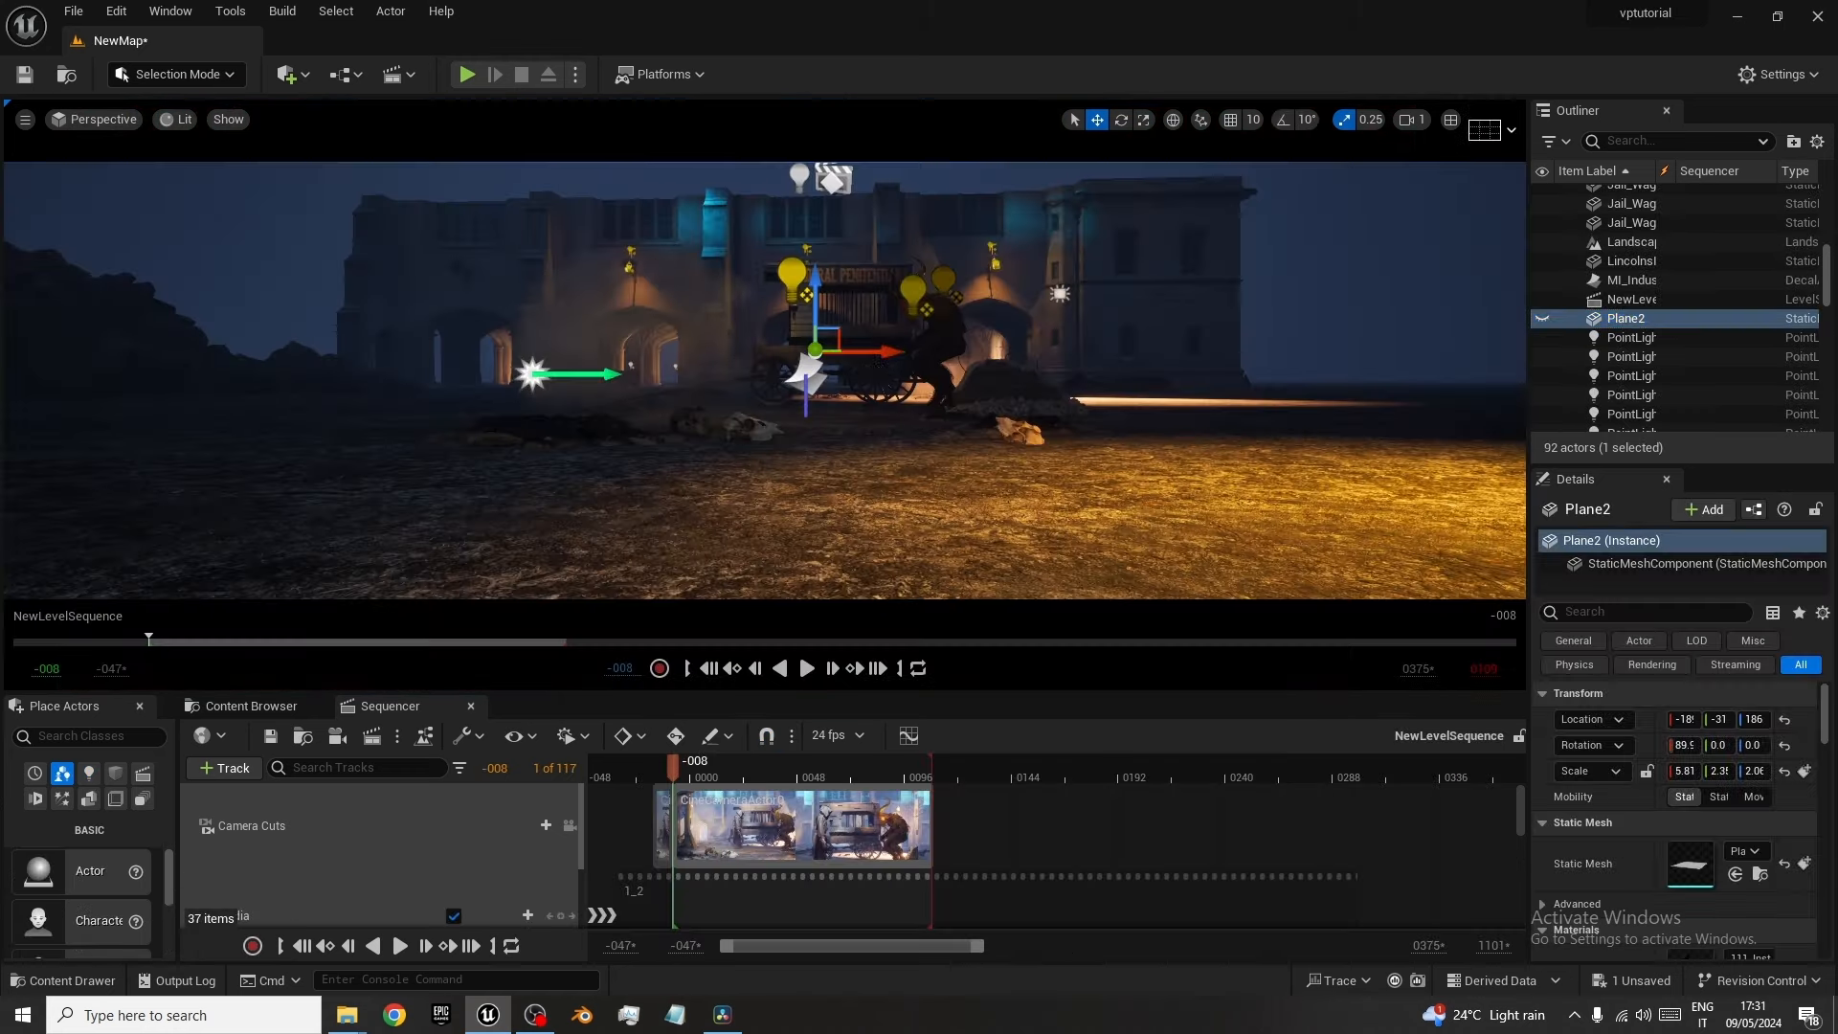
# Examine the NewMap courtyard scene, look through CineCameraActor0, and hide the editor icons with game view.
pyautogui.moveTo(784, 494); pyautogui.dragTo(847, 306, button='middle')
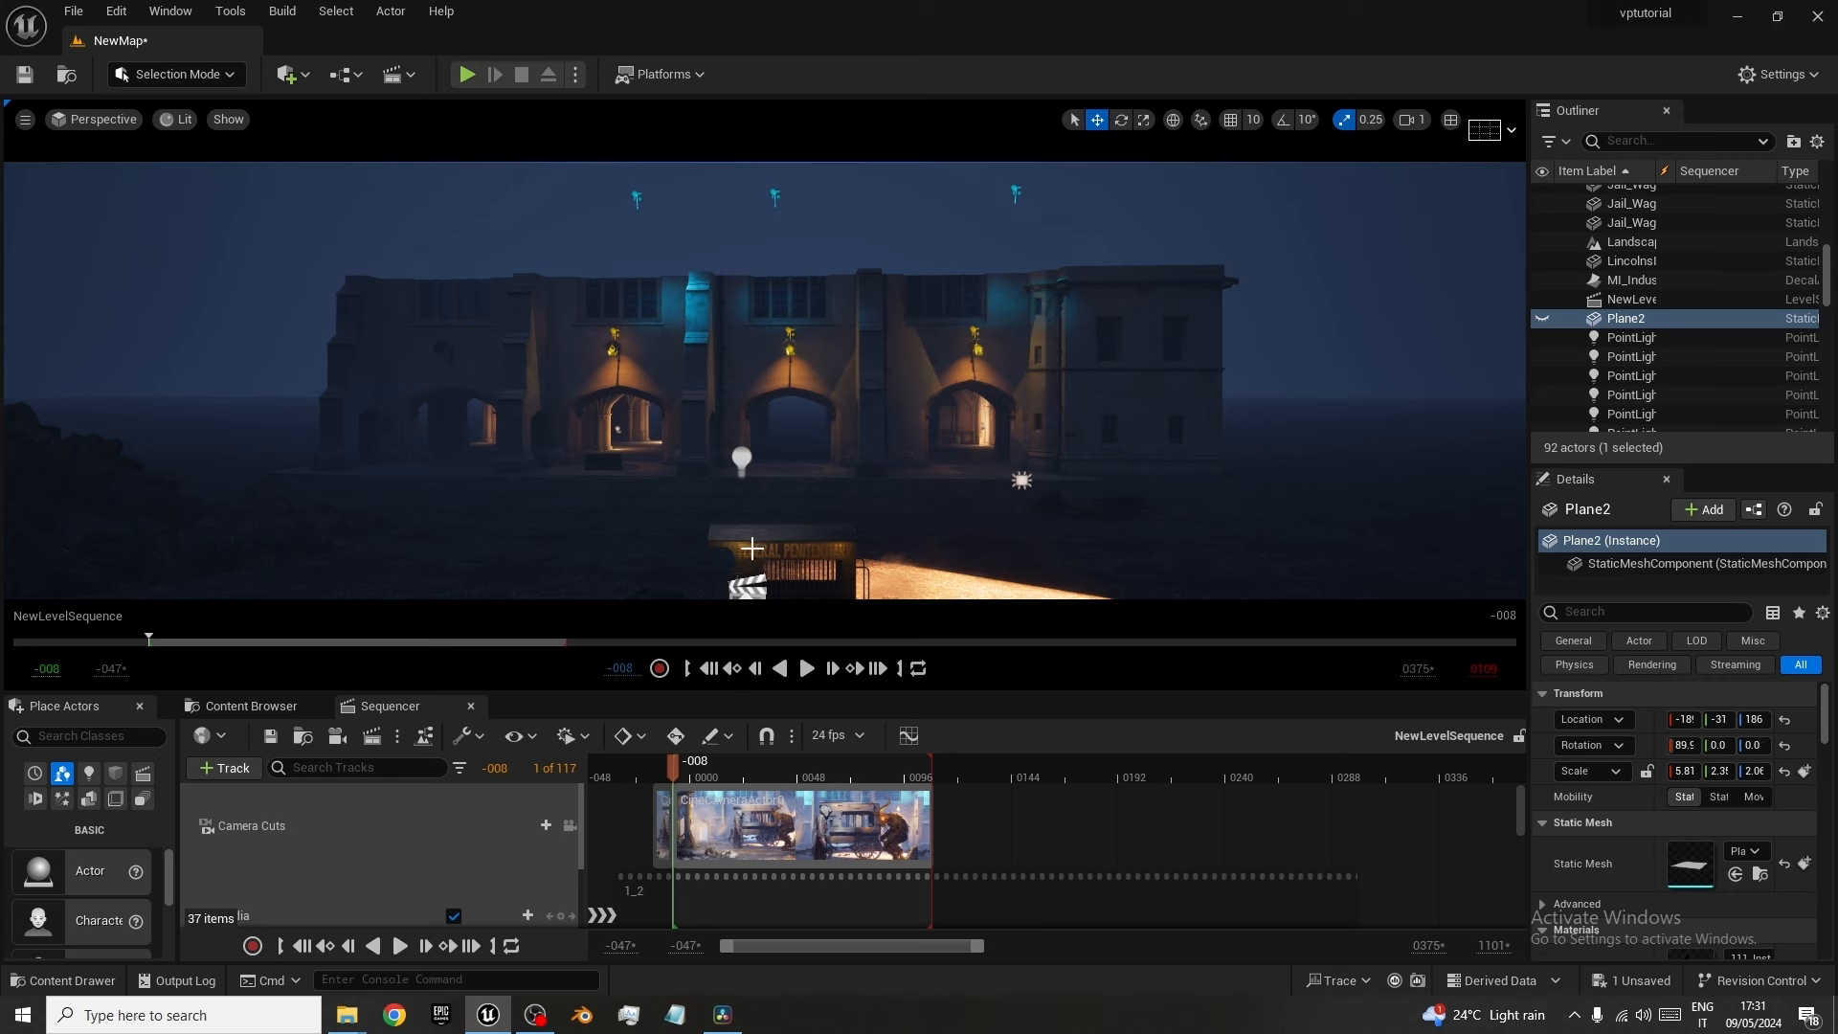
pyautogui.moveTo(859, 480)
pyautogui.mouseDown(button='middle')
pyautogui.moveTo(875, 584)
pyautogui.moveTo(831, 595)
pyautogui.moveTo(862, 478)
pyautogui.mouseUp(button='middle')
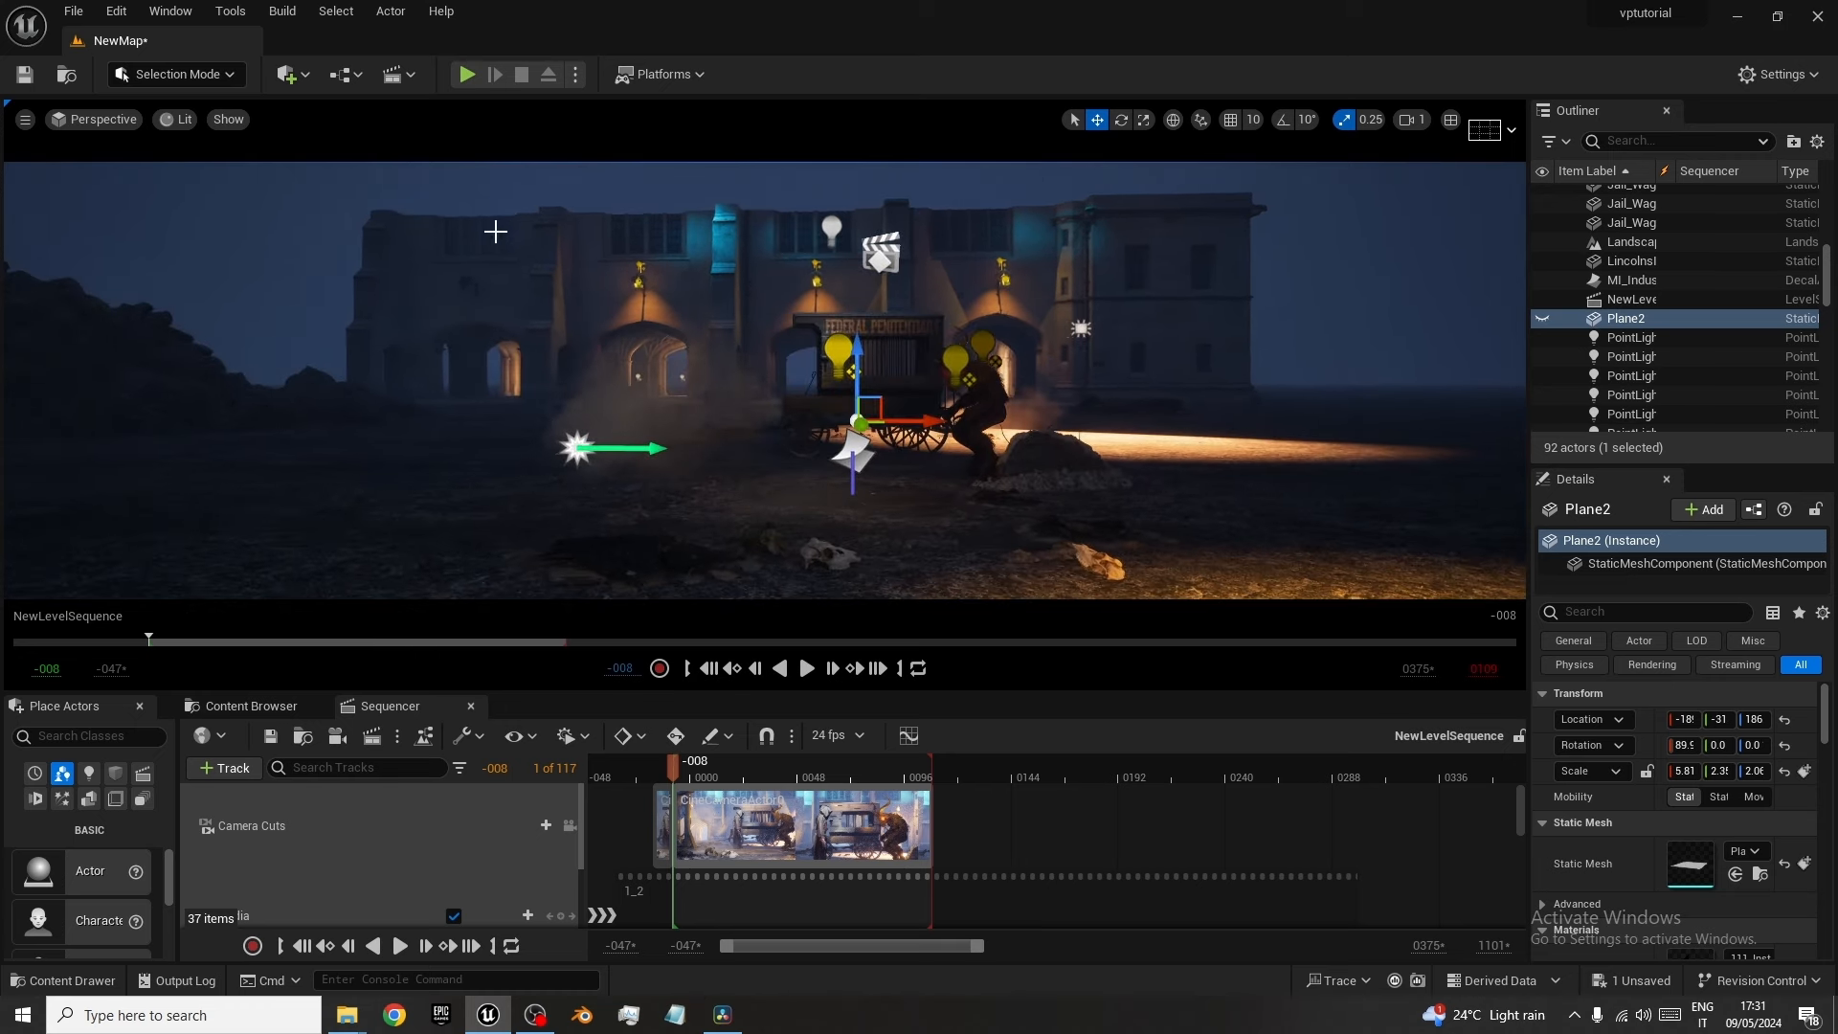
pyautogui.click(123, 128)
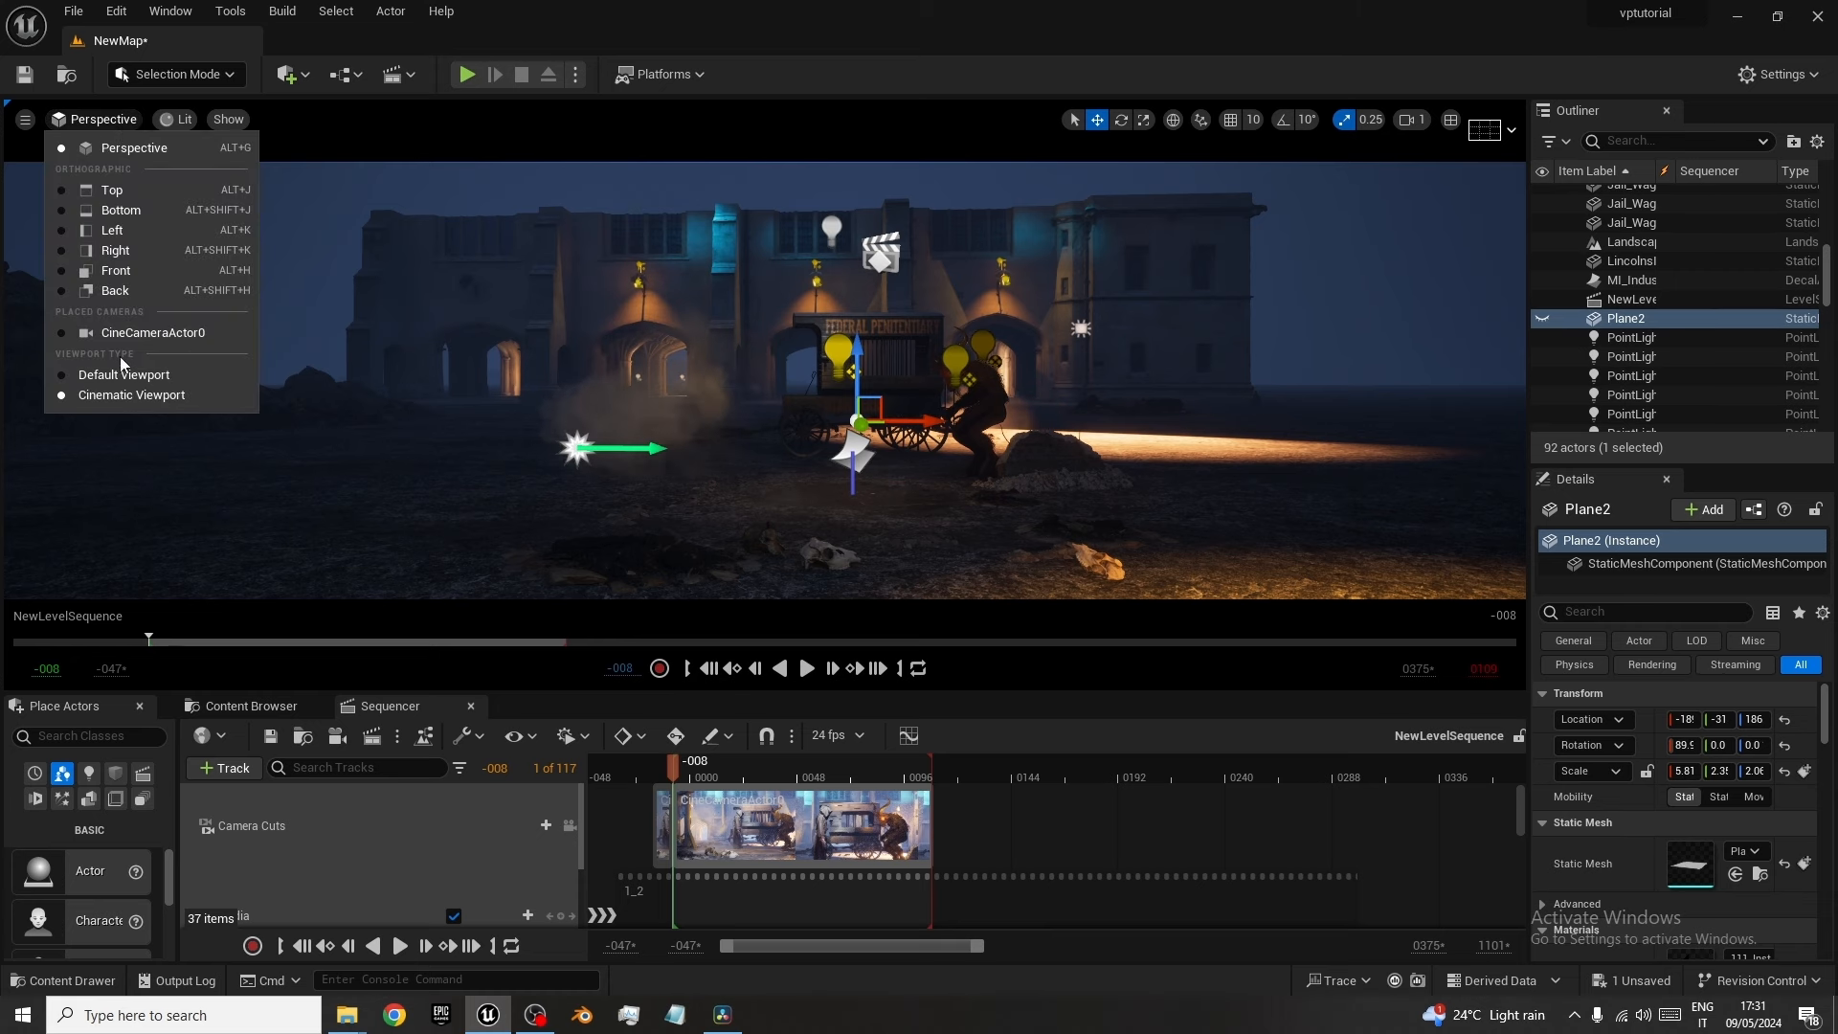
pyautogui.click(129, 334)
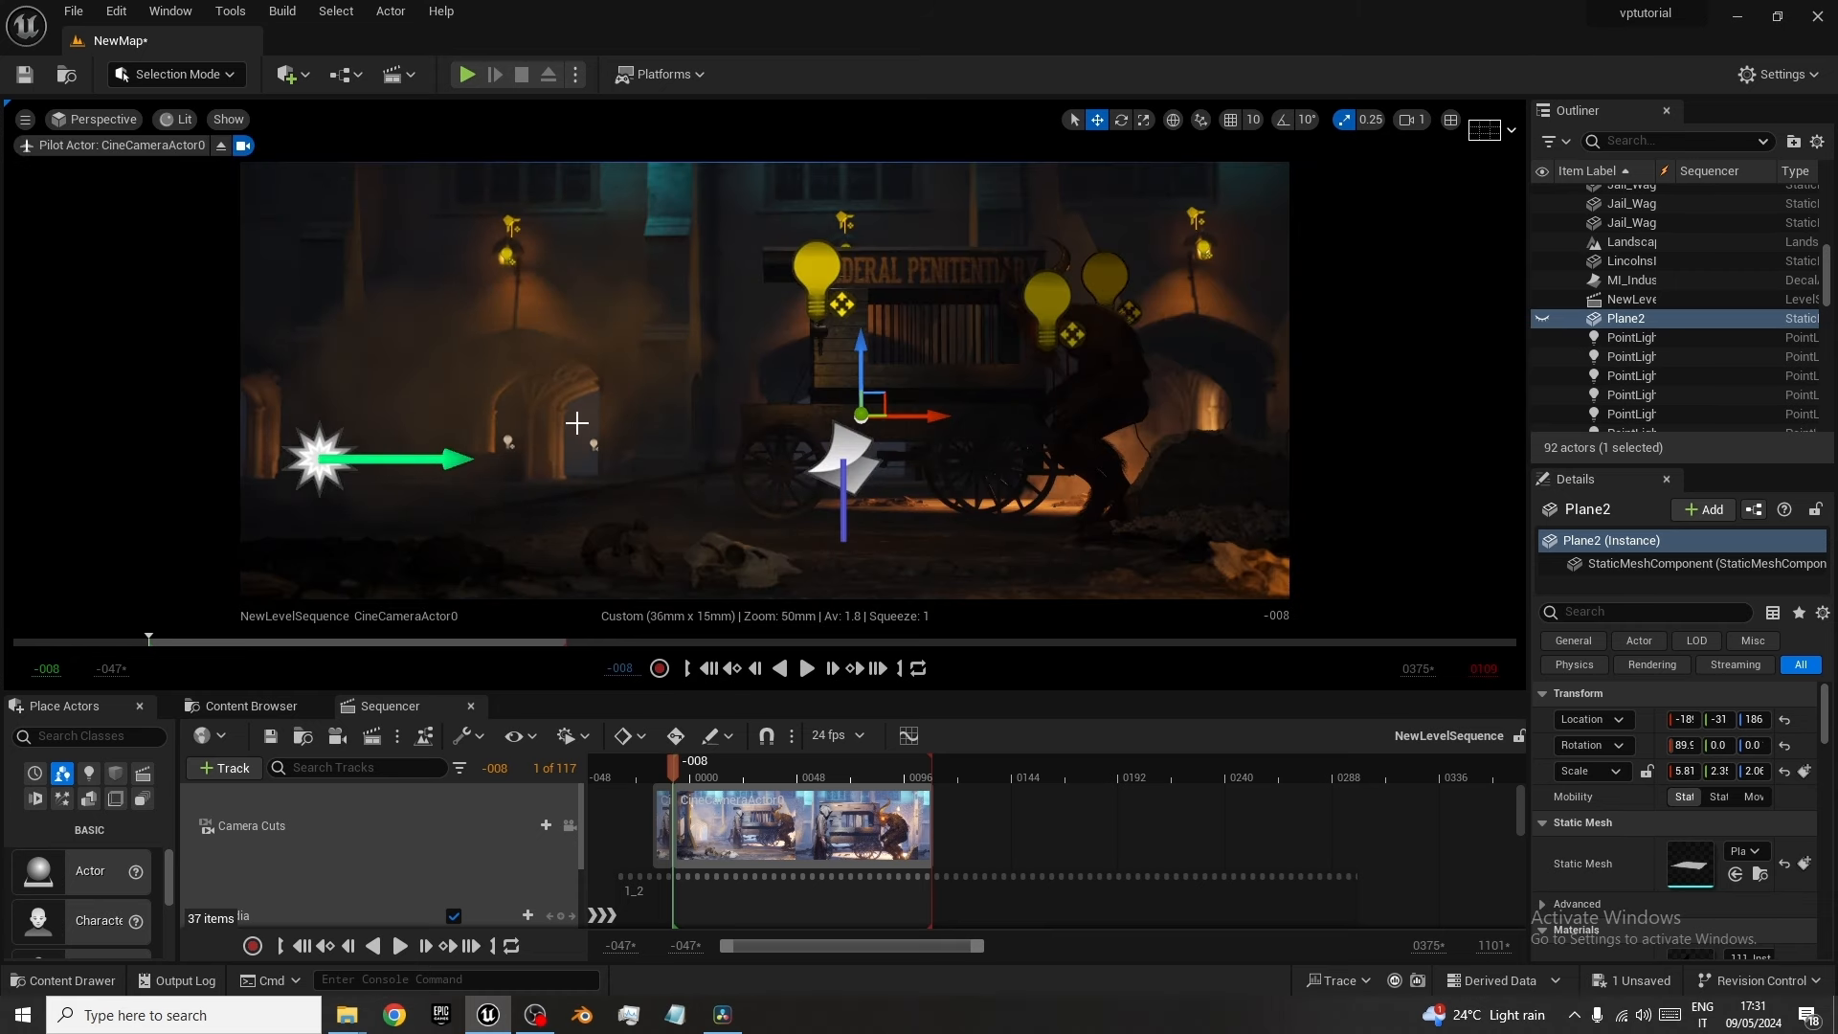
pyautogui.press('g')
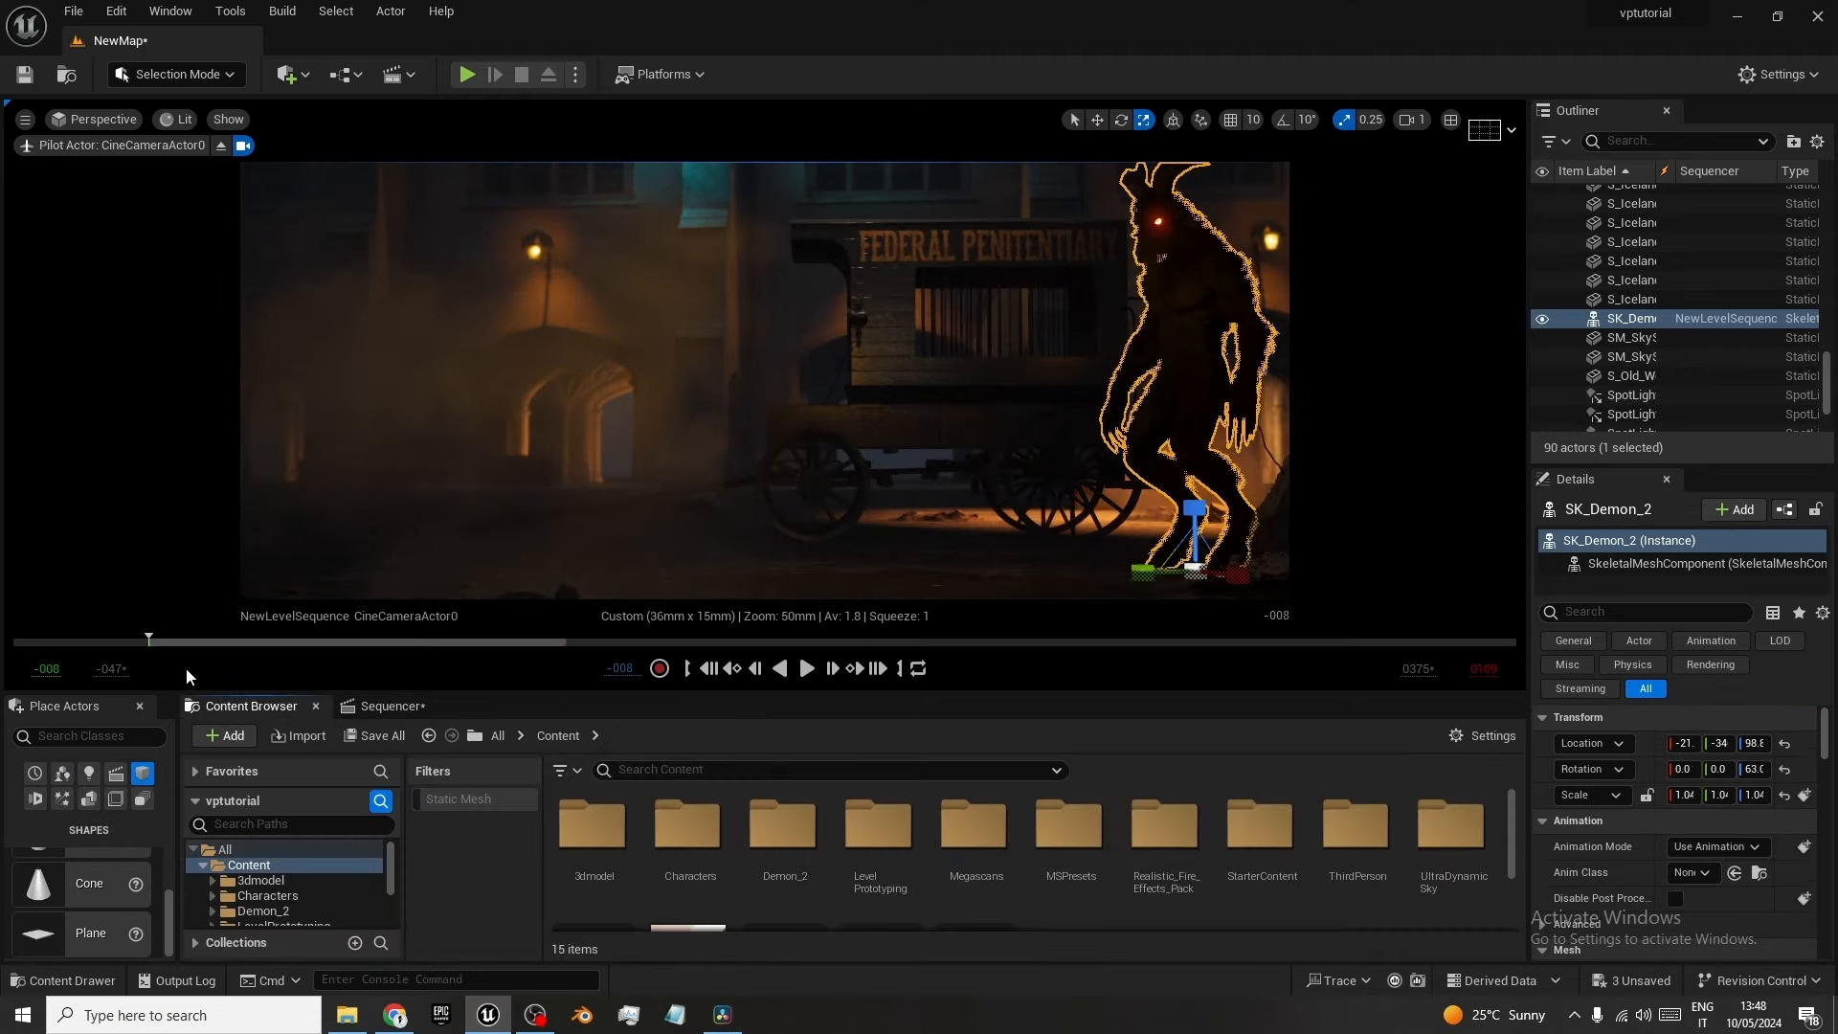
# Create a folder named video inside the Content folder and open it.
pyautogui.scroll(-2, 1014, 875)
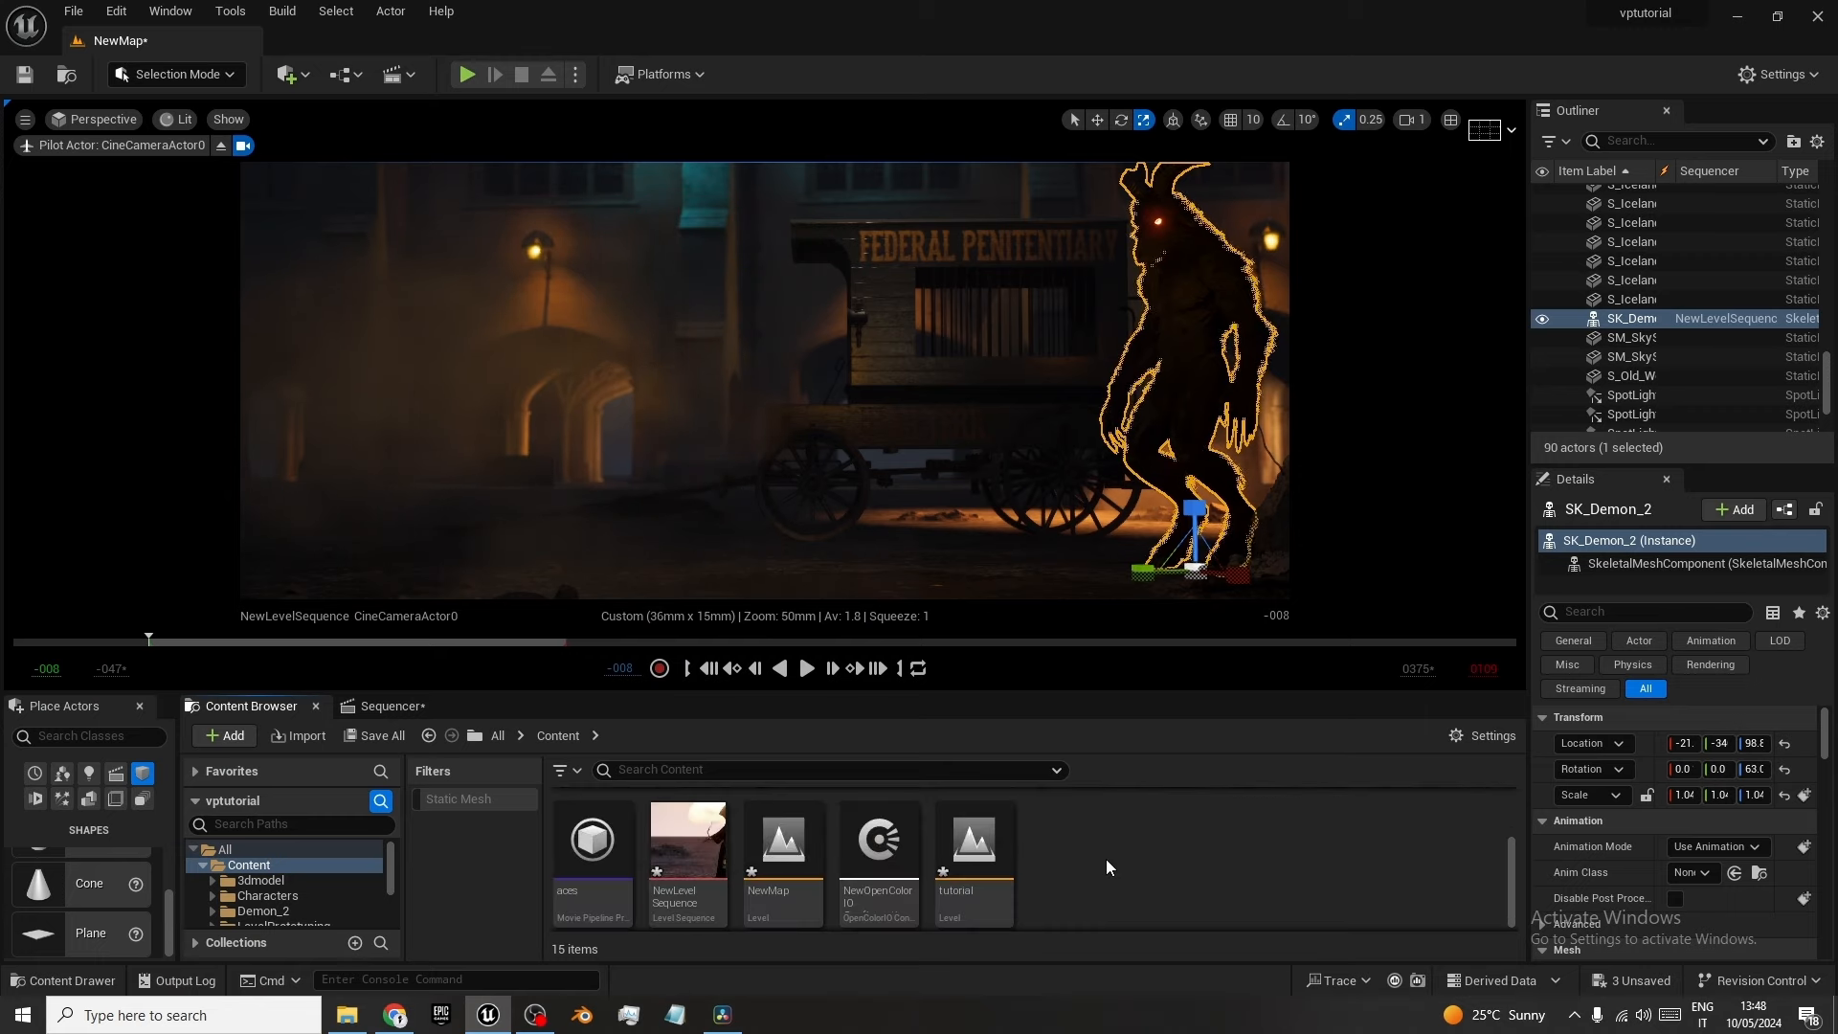
pyautogui.rightClick(1097, 869)
pyautogui.click(1196, 236)
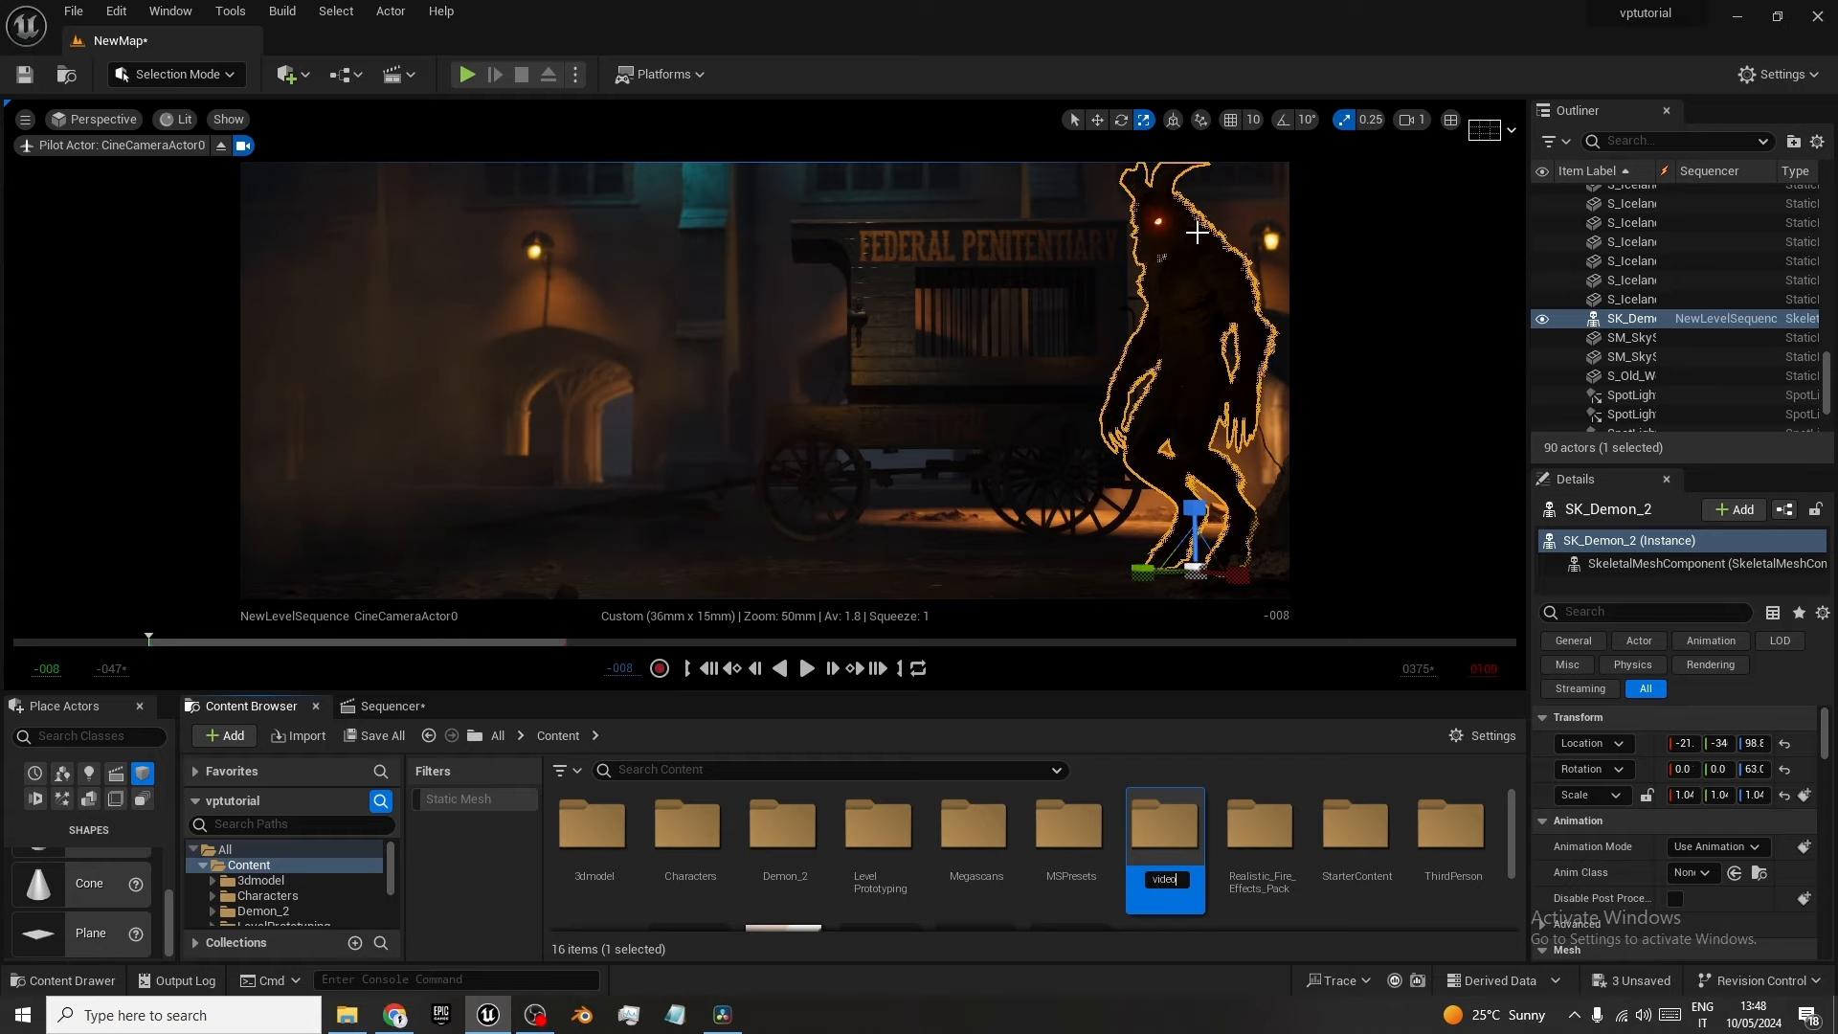
pyautogui.write('video')
pyautogui.press('Return')
pyautogui.scroll(-3, 718, 814)
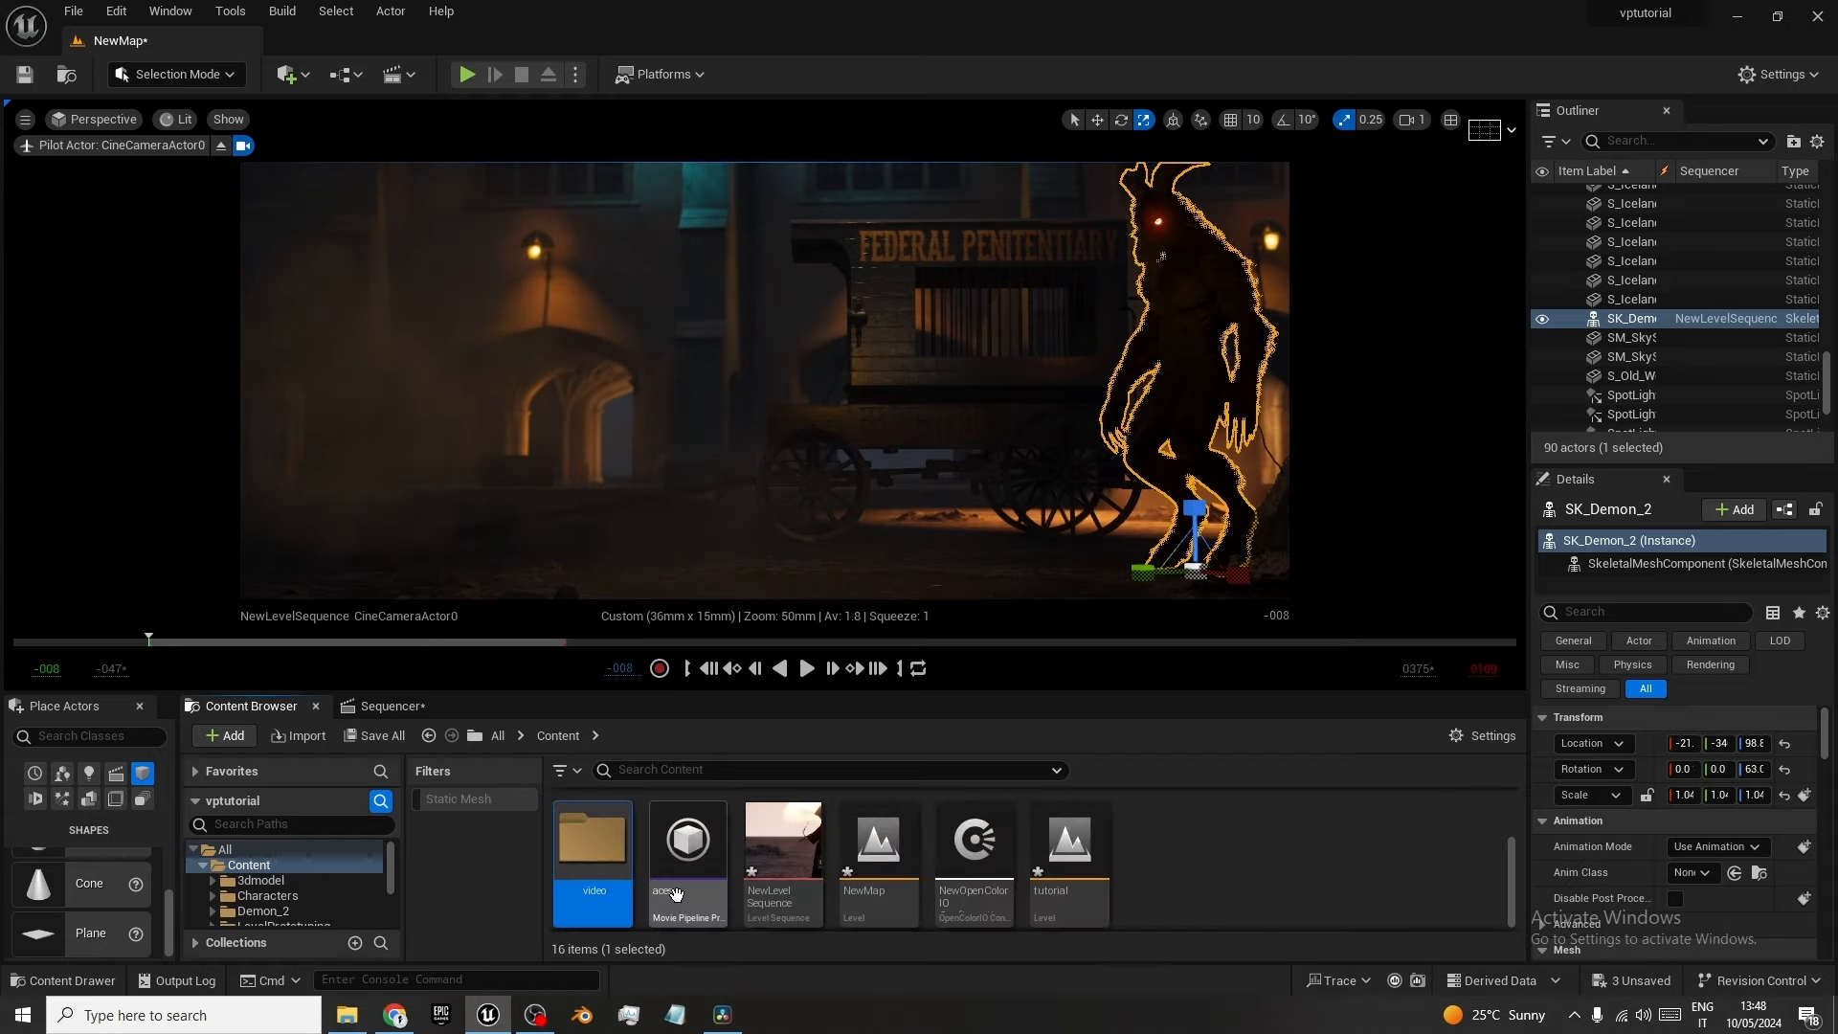
pyautogui.moveTo(642, 904); pyautogui.dragTo(656, 899, button='right')
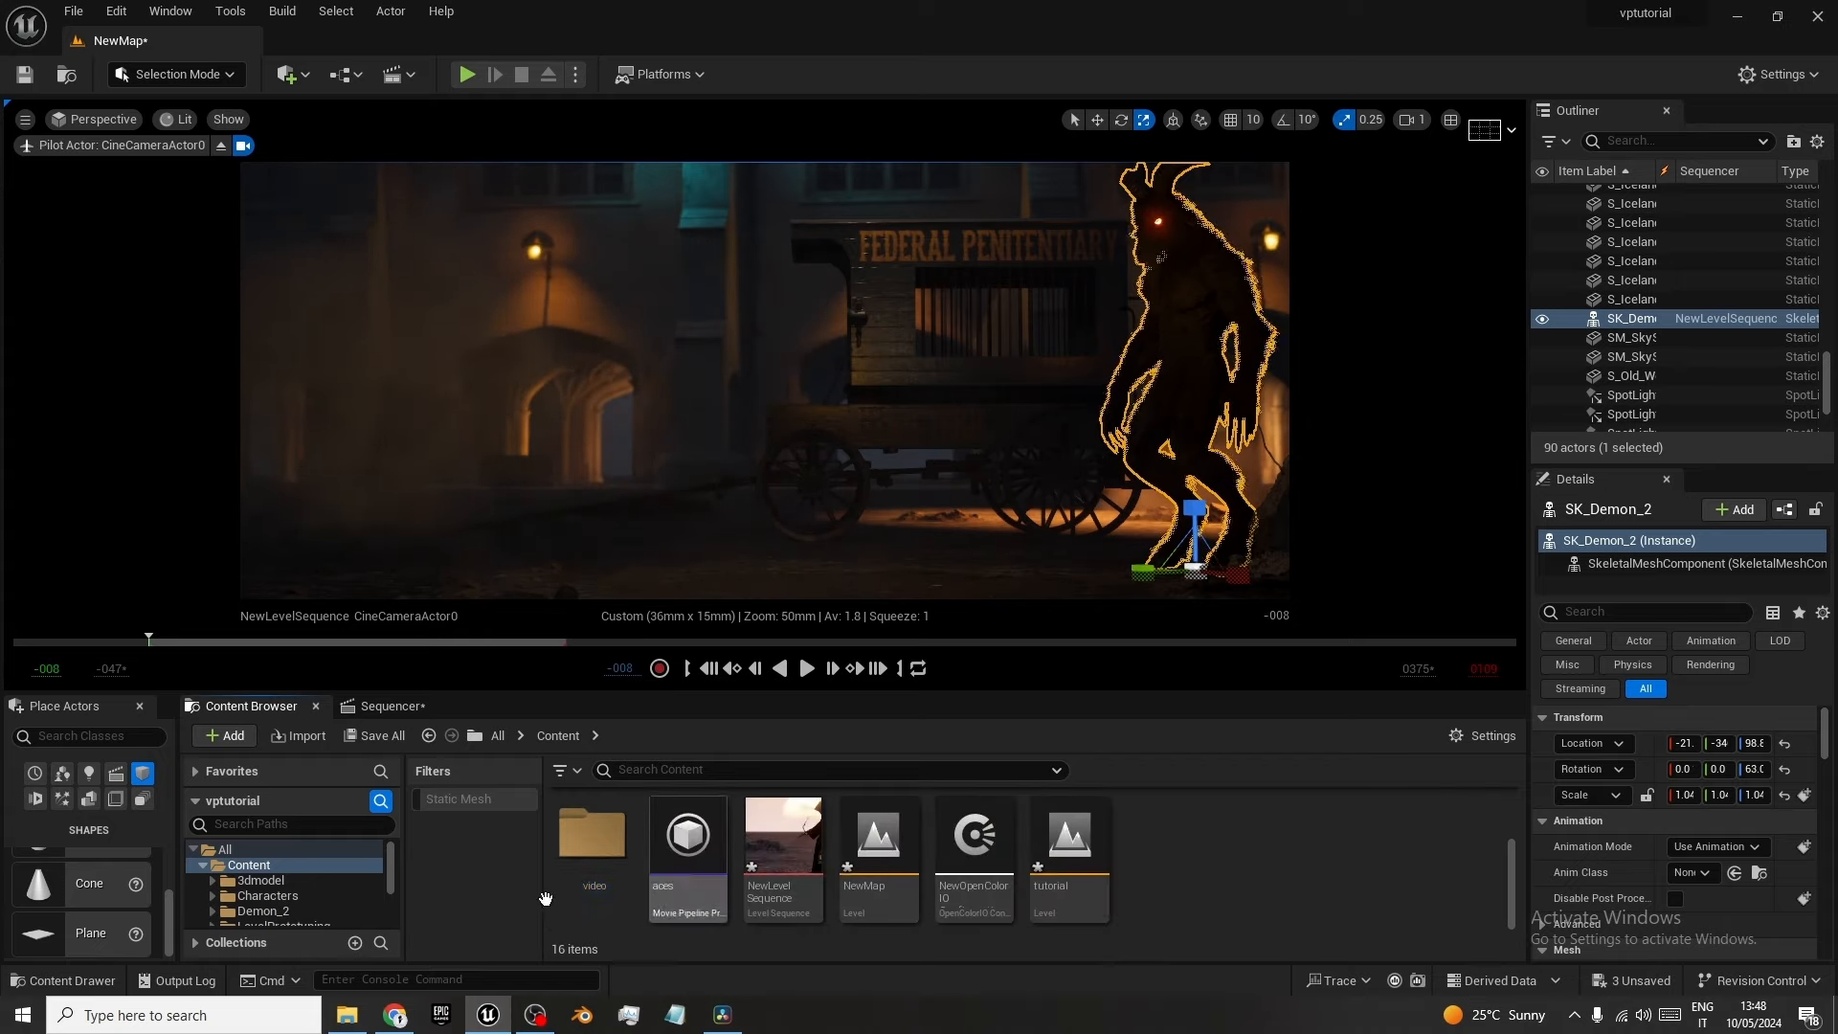
pyautogui.doubleClick(587, 852)
# Create an Img Media Source asset named tutorial in the video folder.
pyautogui.rightClick(704, 871)
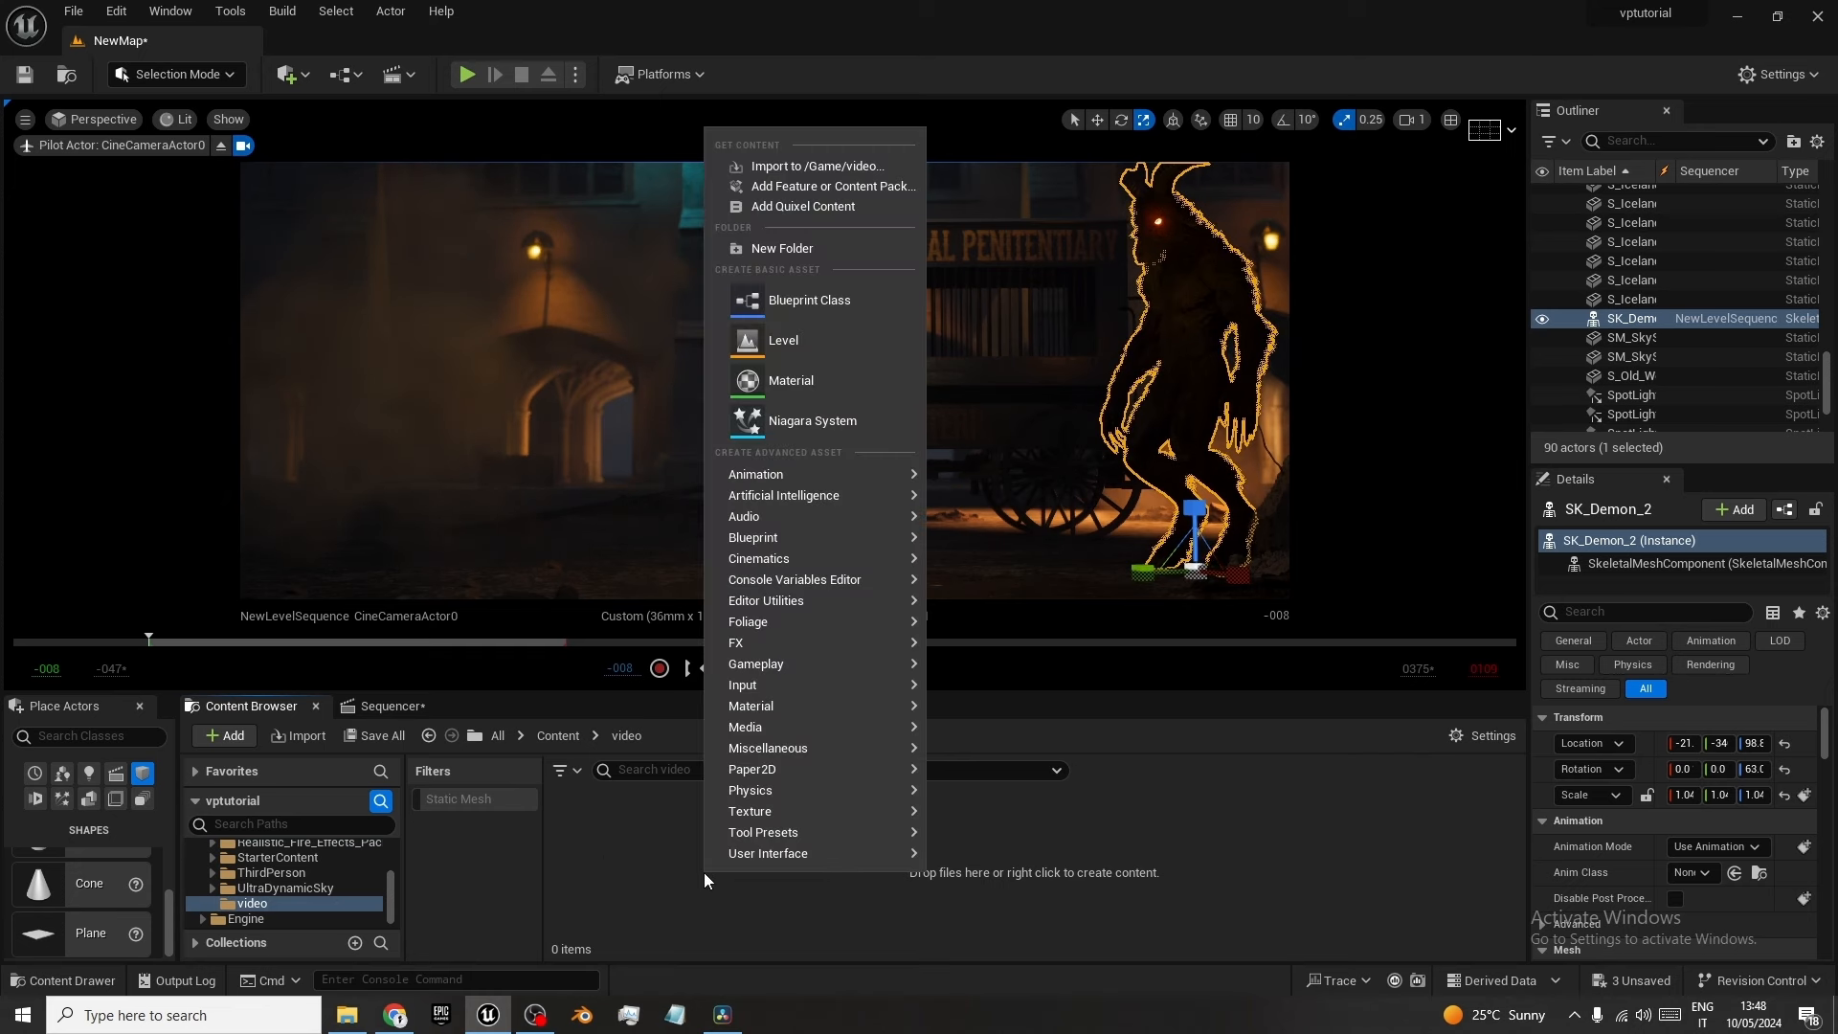
pyautogui.moveTo(835, 727)
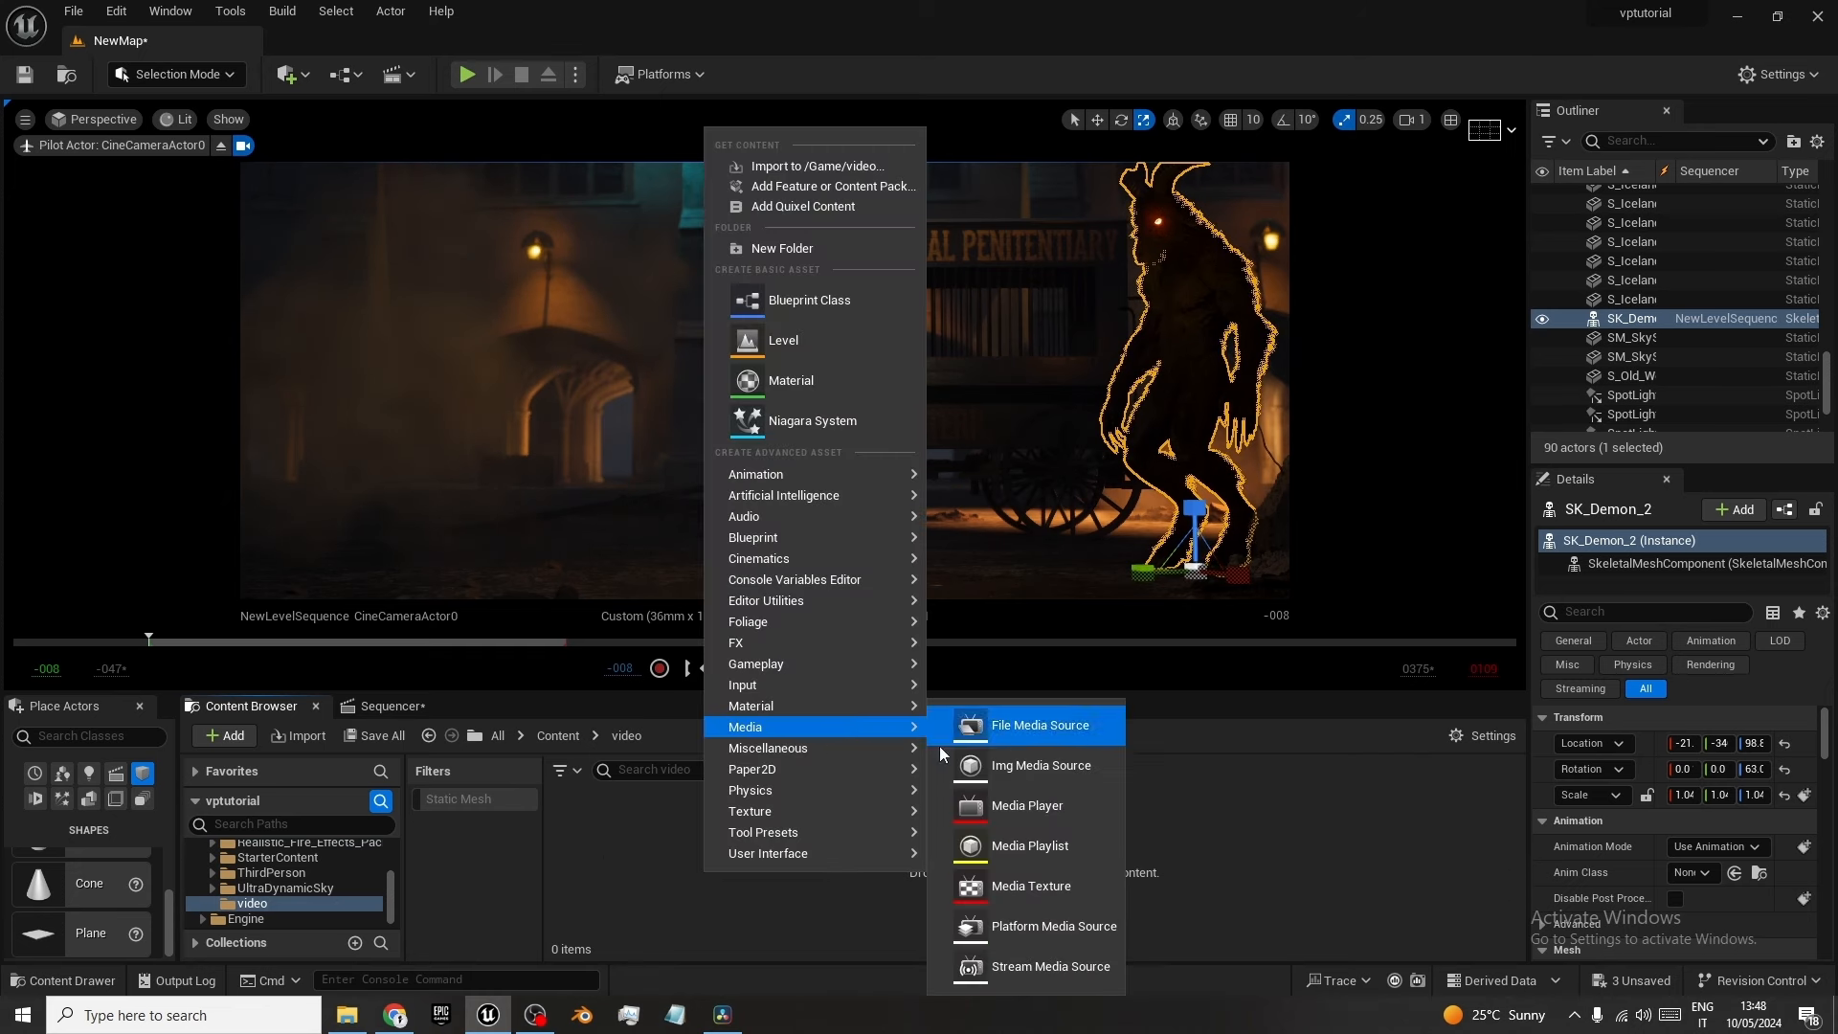
pyautogui.click(1068, 774)
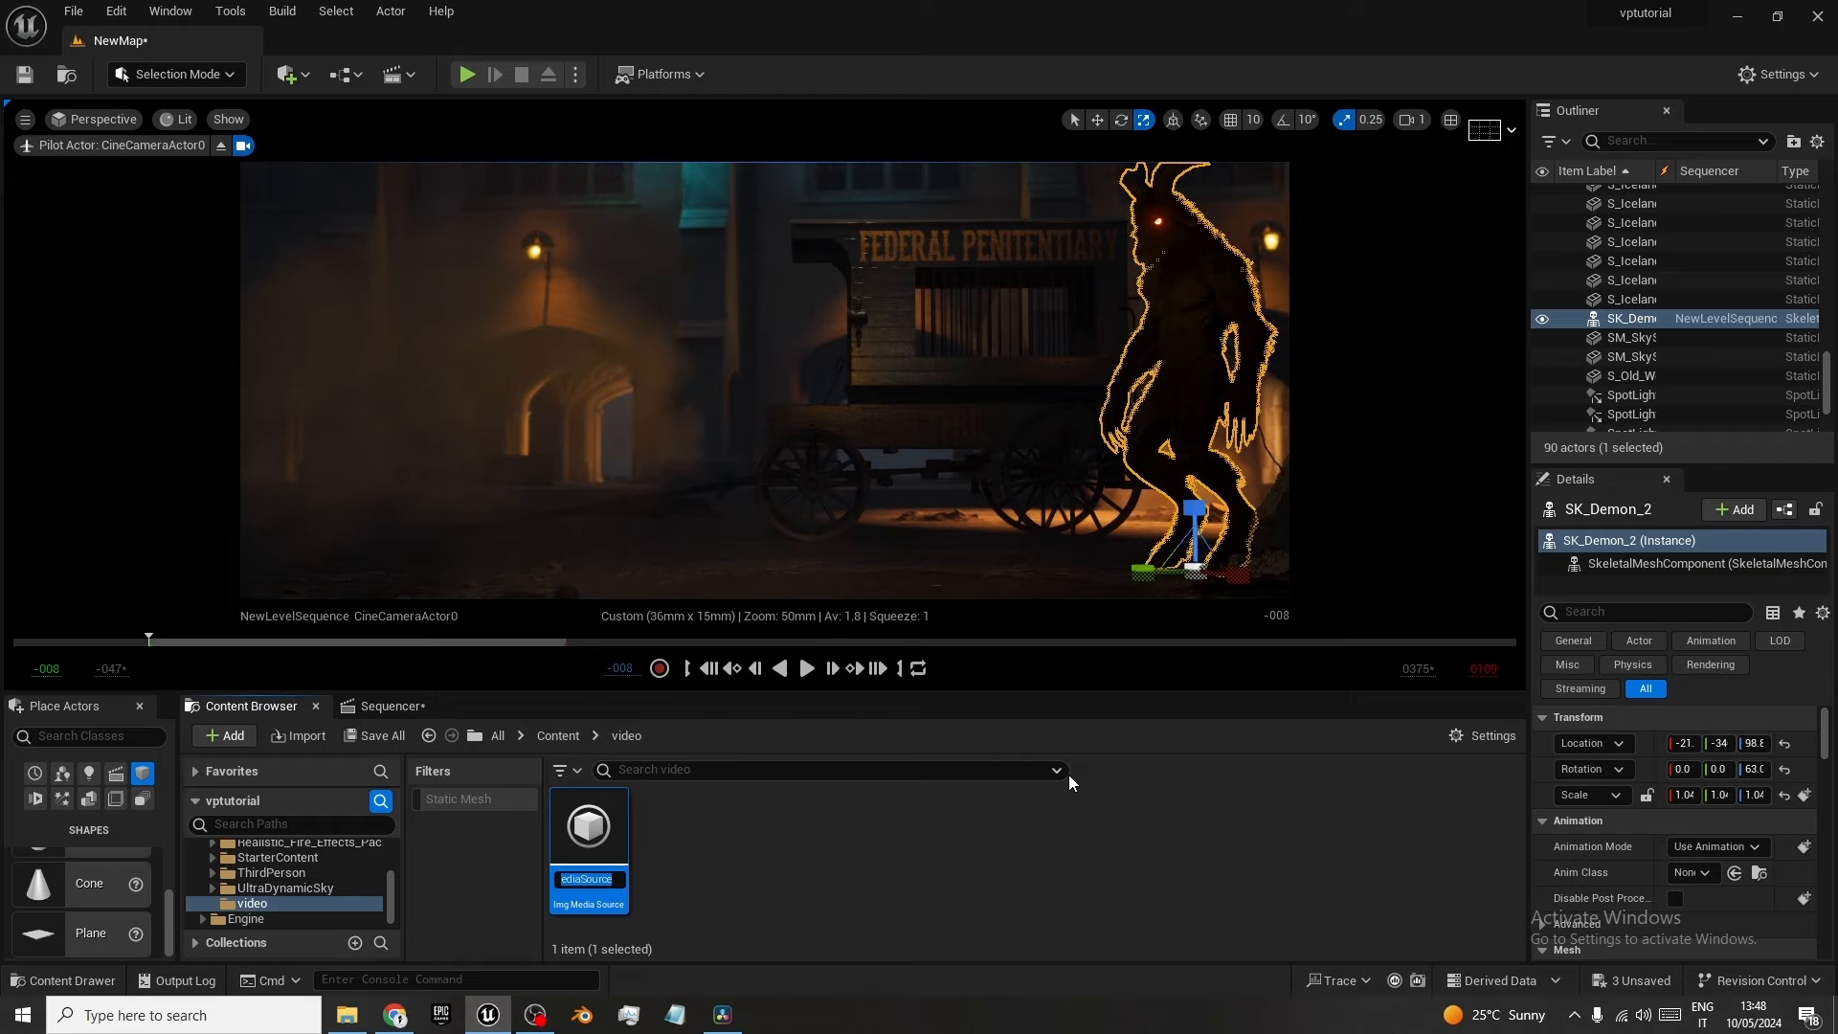
pyautogui.write('tutorial')
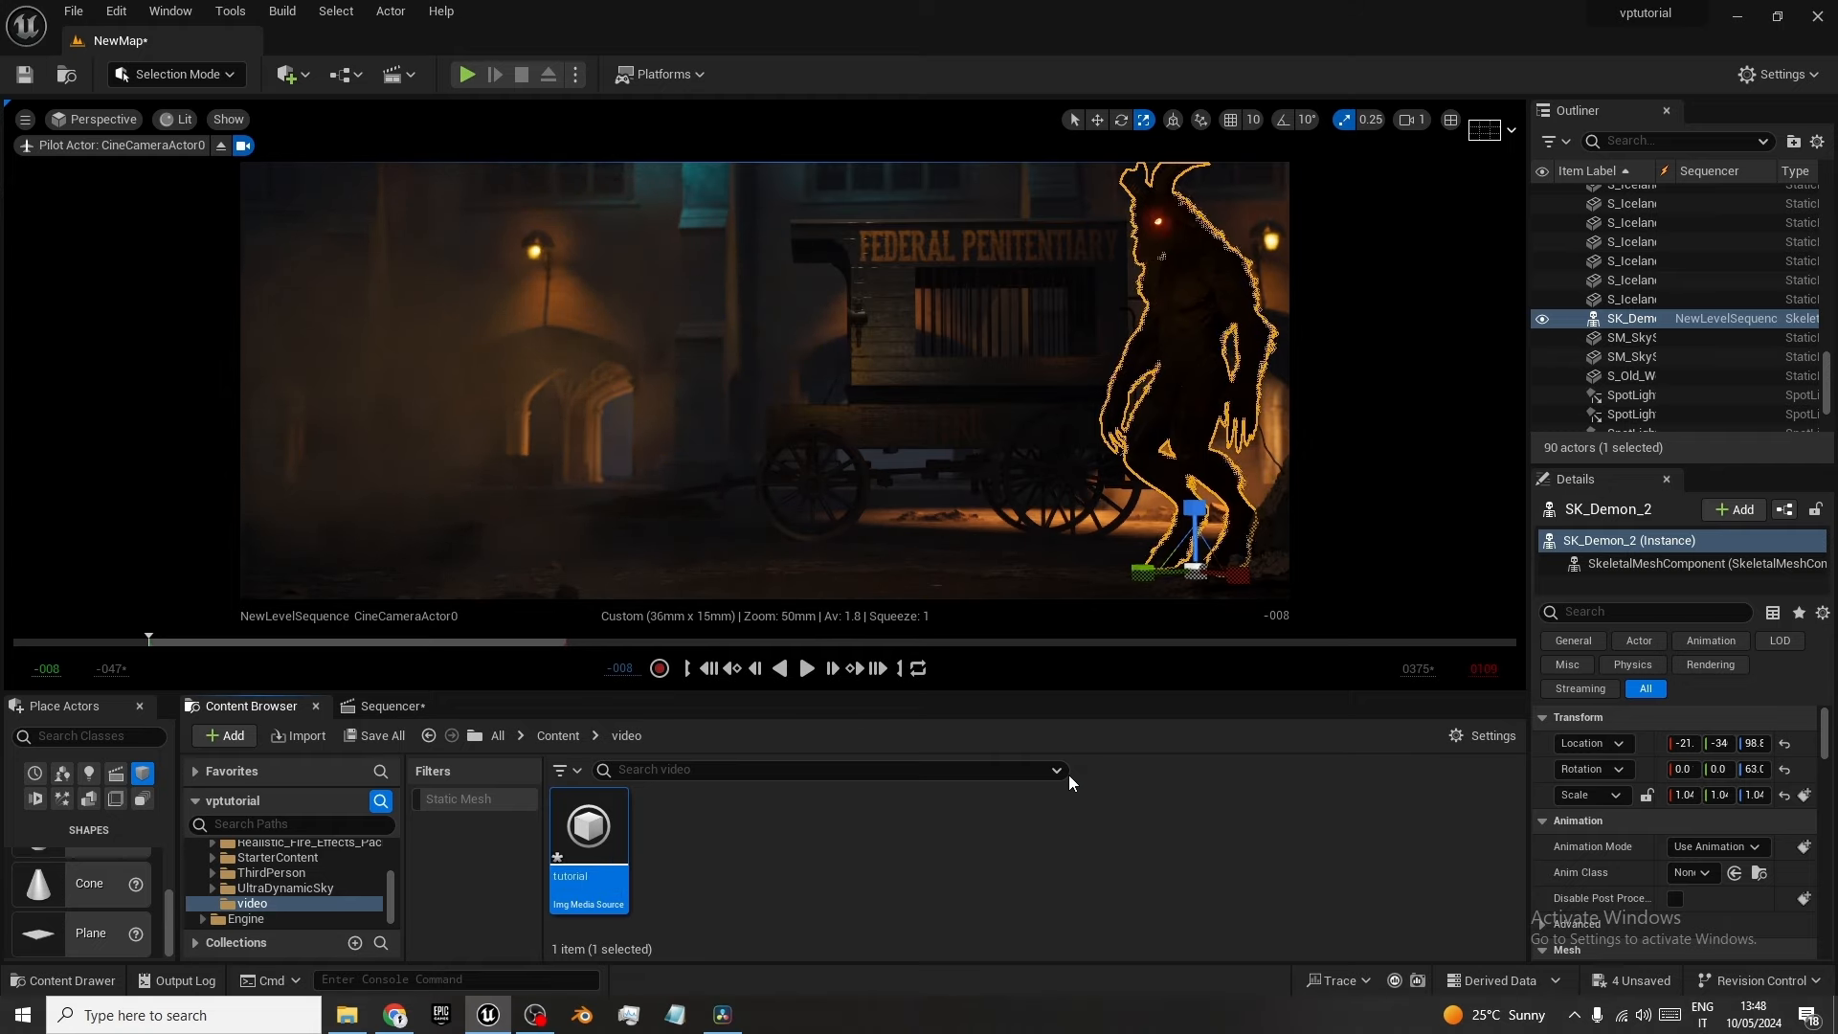
# Create a Media Texture asset named tutorial1 in the video folder and deselect it.
pyautogui.rightClick(695, 849)
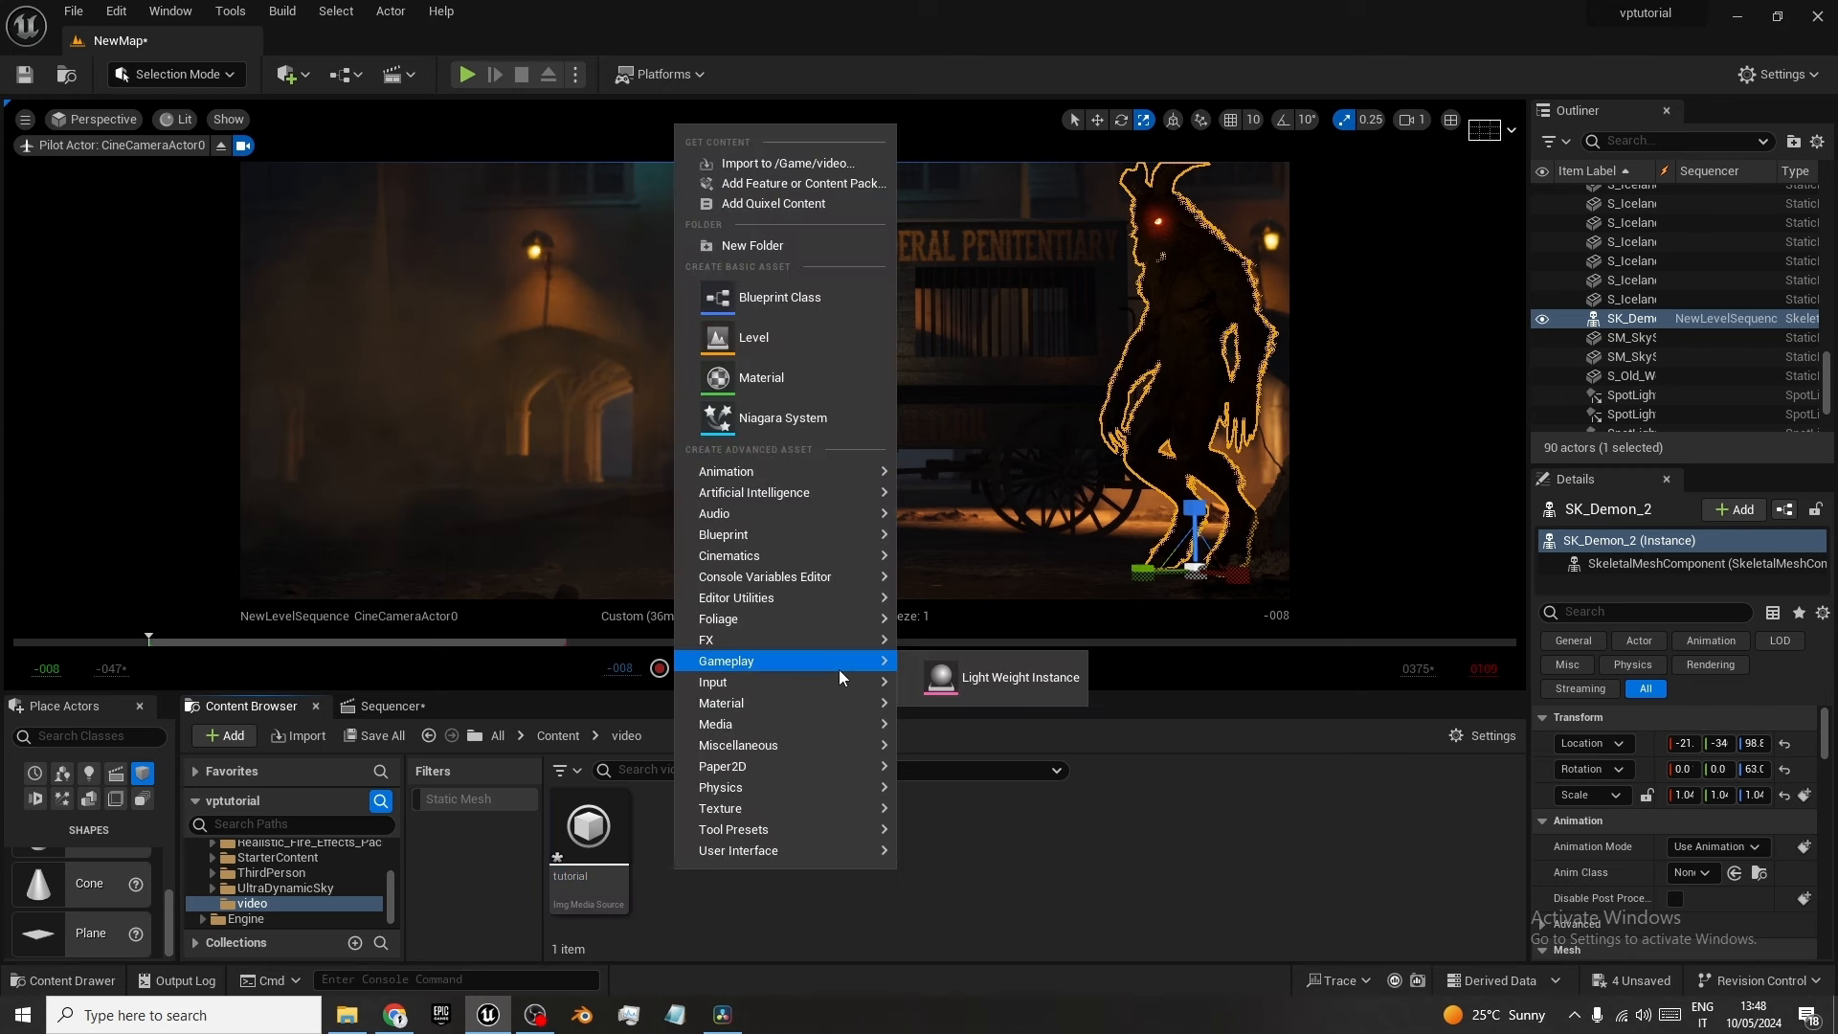
pyautogui.moveTo(802, 746)
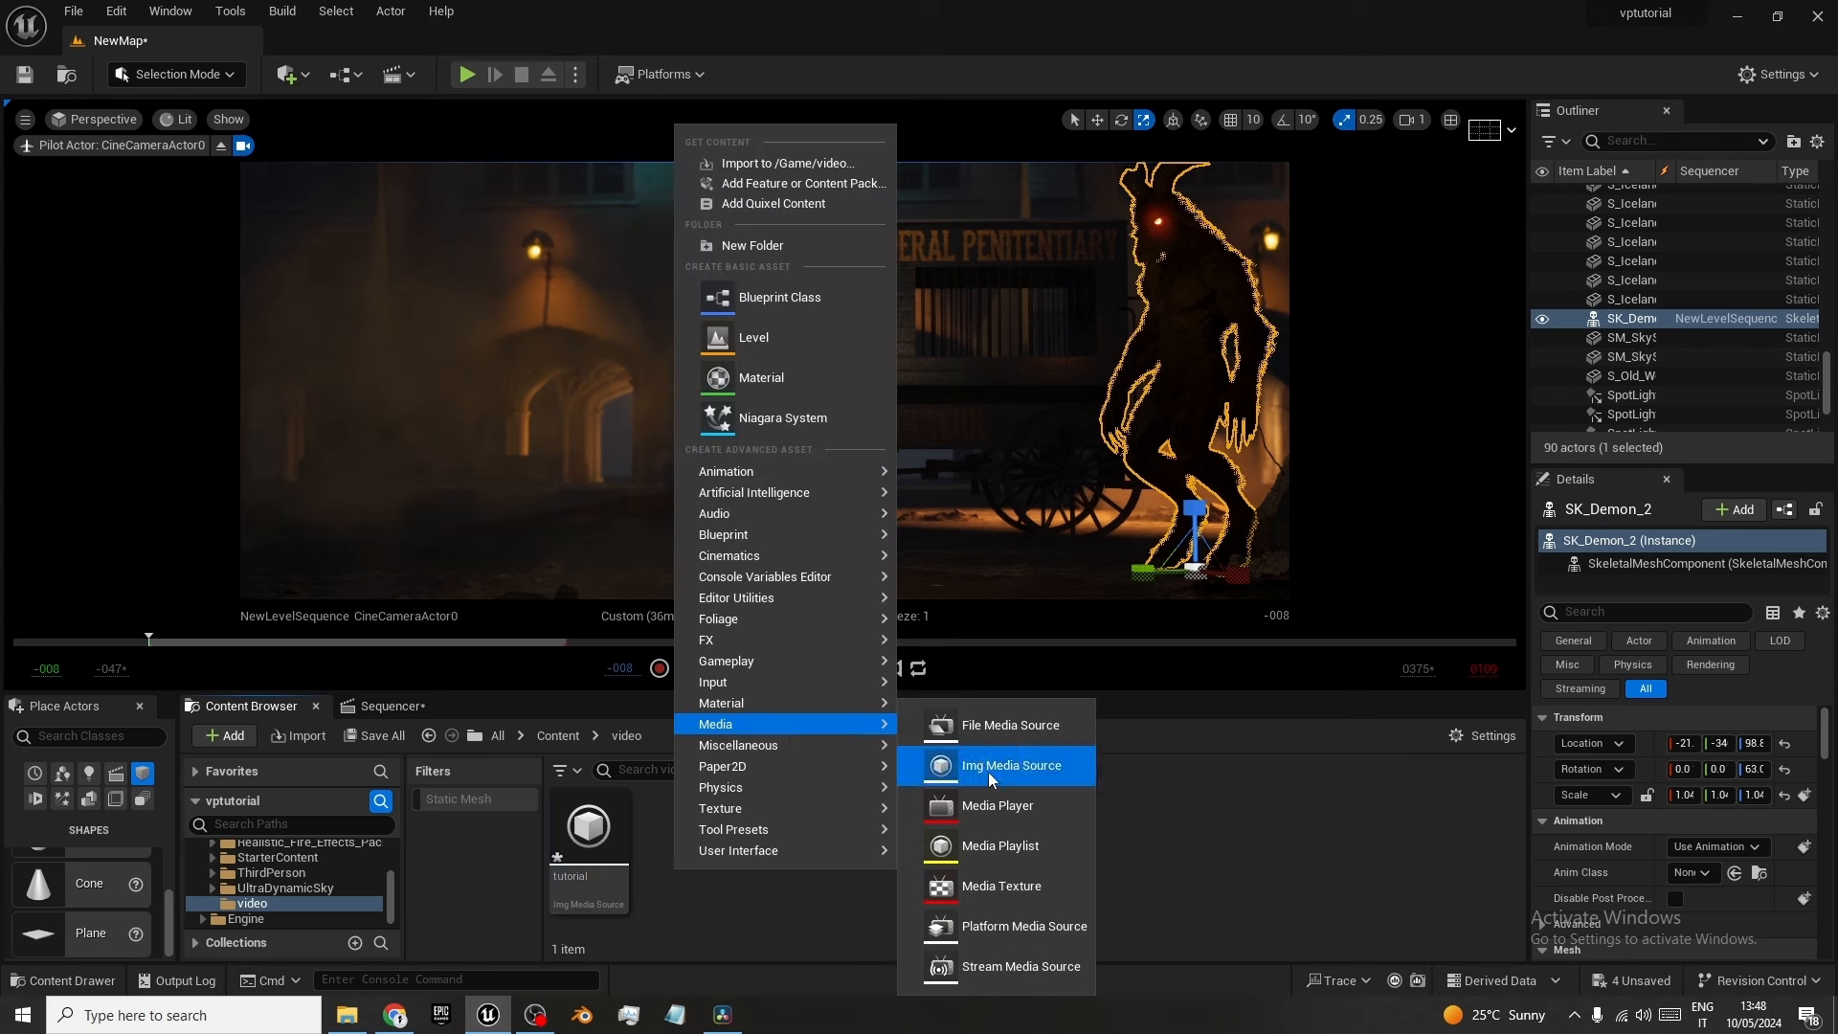
pyautogui.click(996, 887)
pyautogui.write('t')
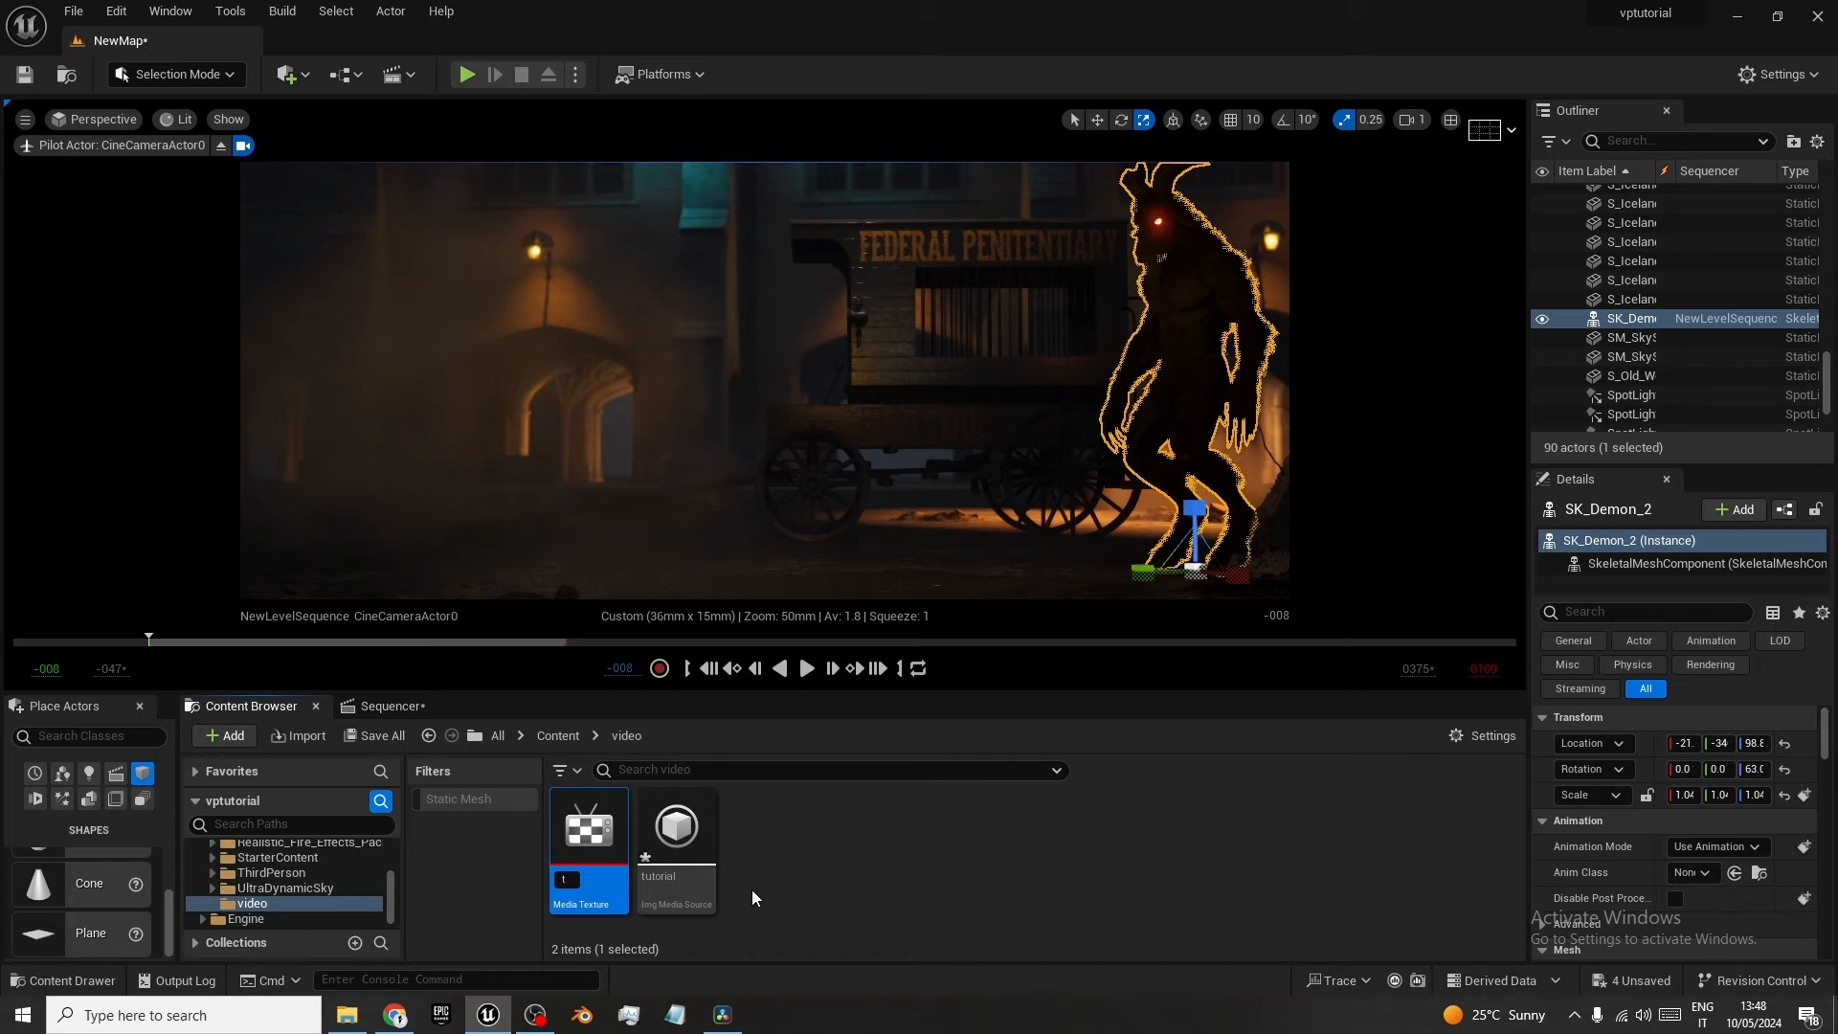
pyautogui.write('utorial')
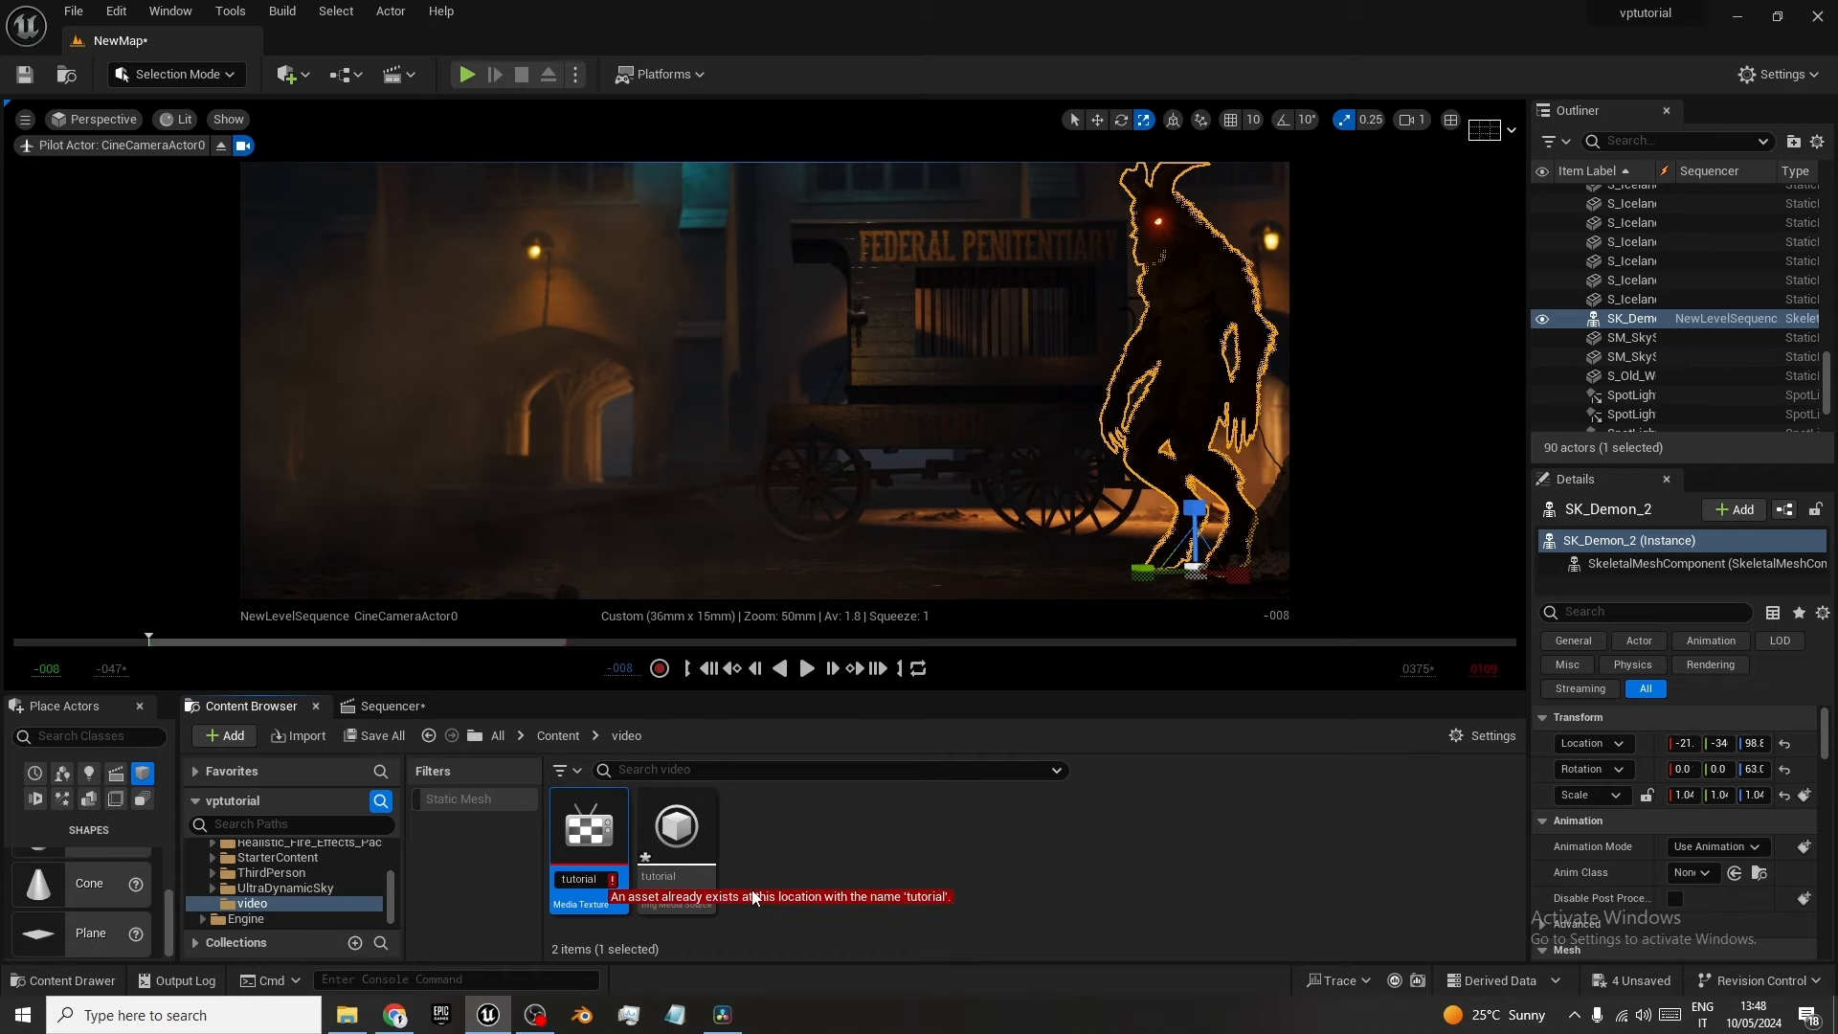
pyautogui.write('1')
pyautogui.press('Return')
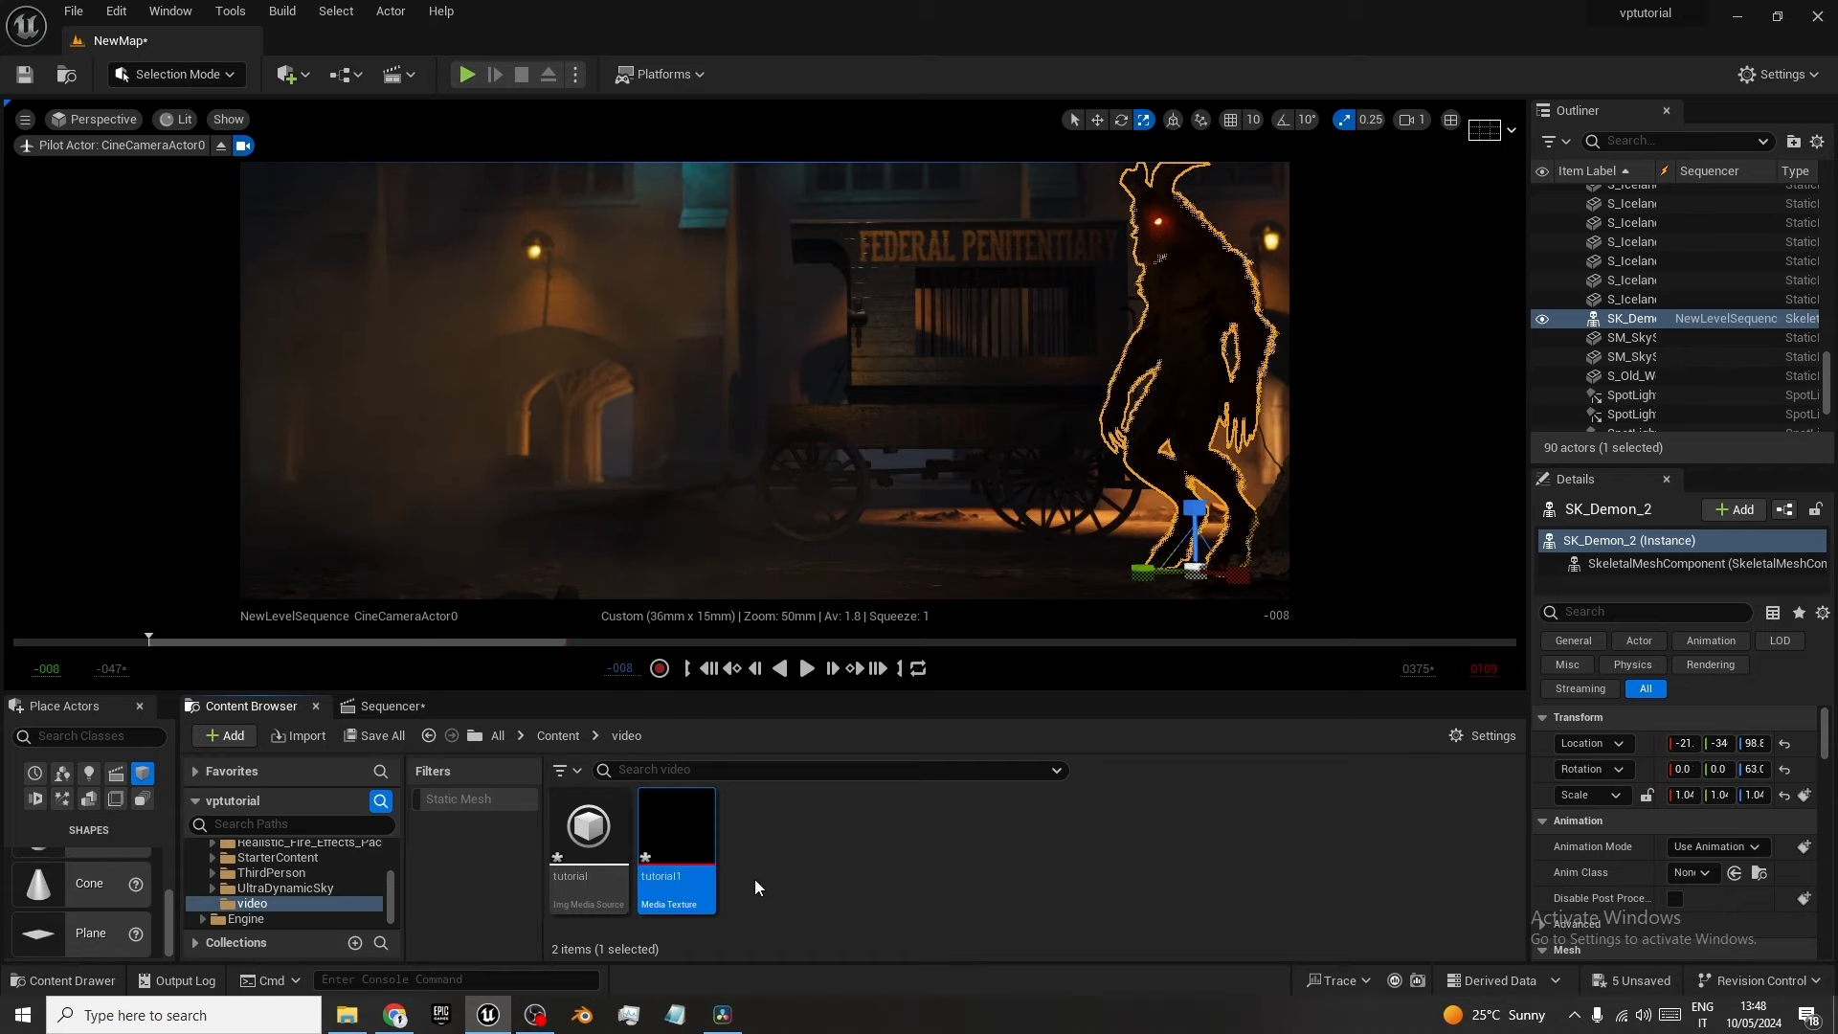
pyautogui.click(754, 887)
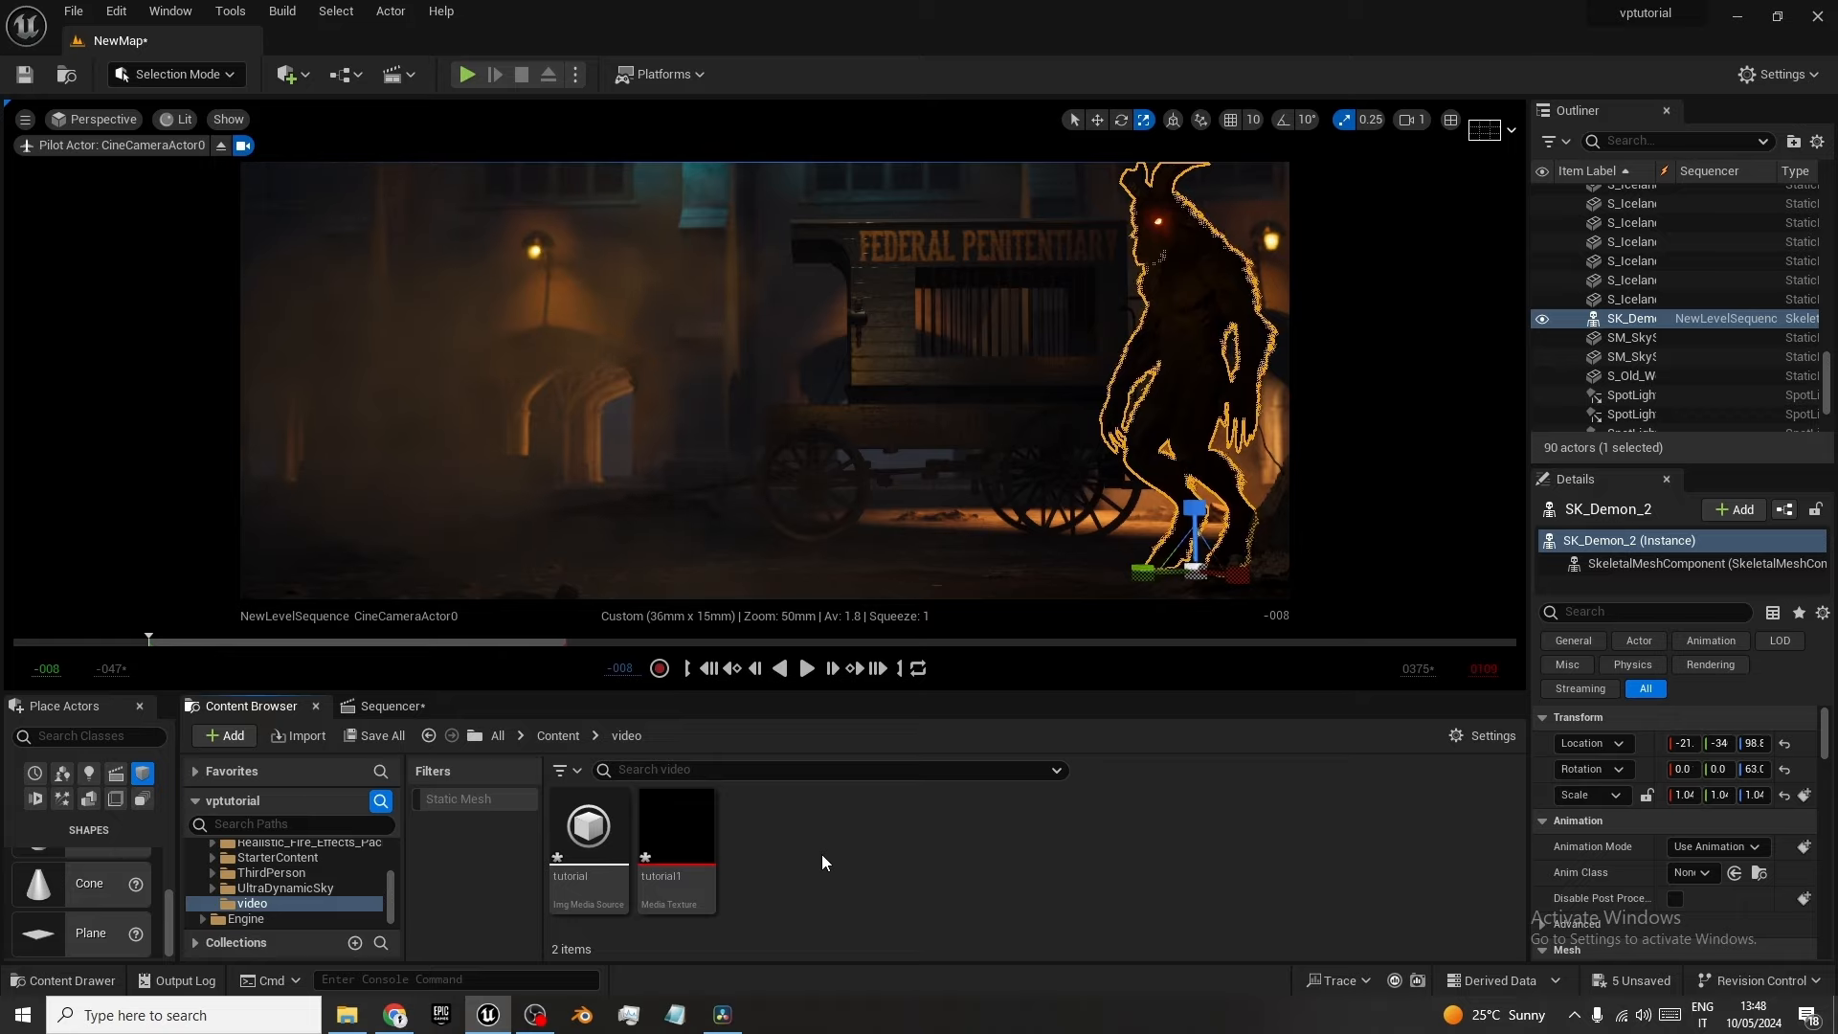
# Open the tutorial Img Media Source and set its sequence path by picking Untitled00087742 from the Desktop's tutorial folder.
pyautogui.doubleClick(618, 855)
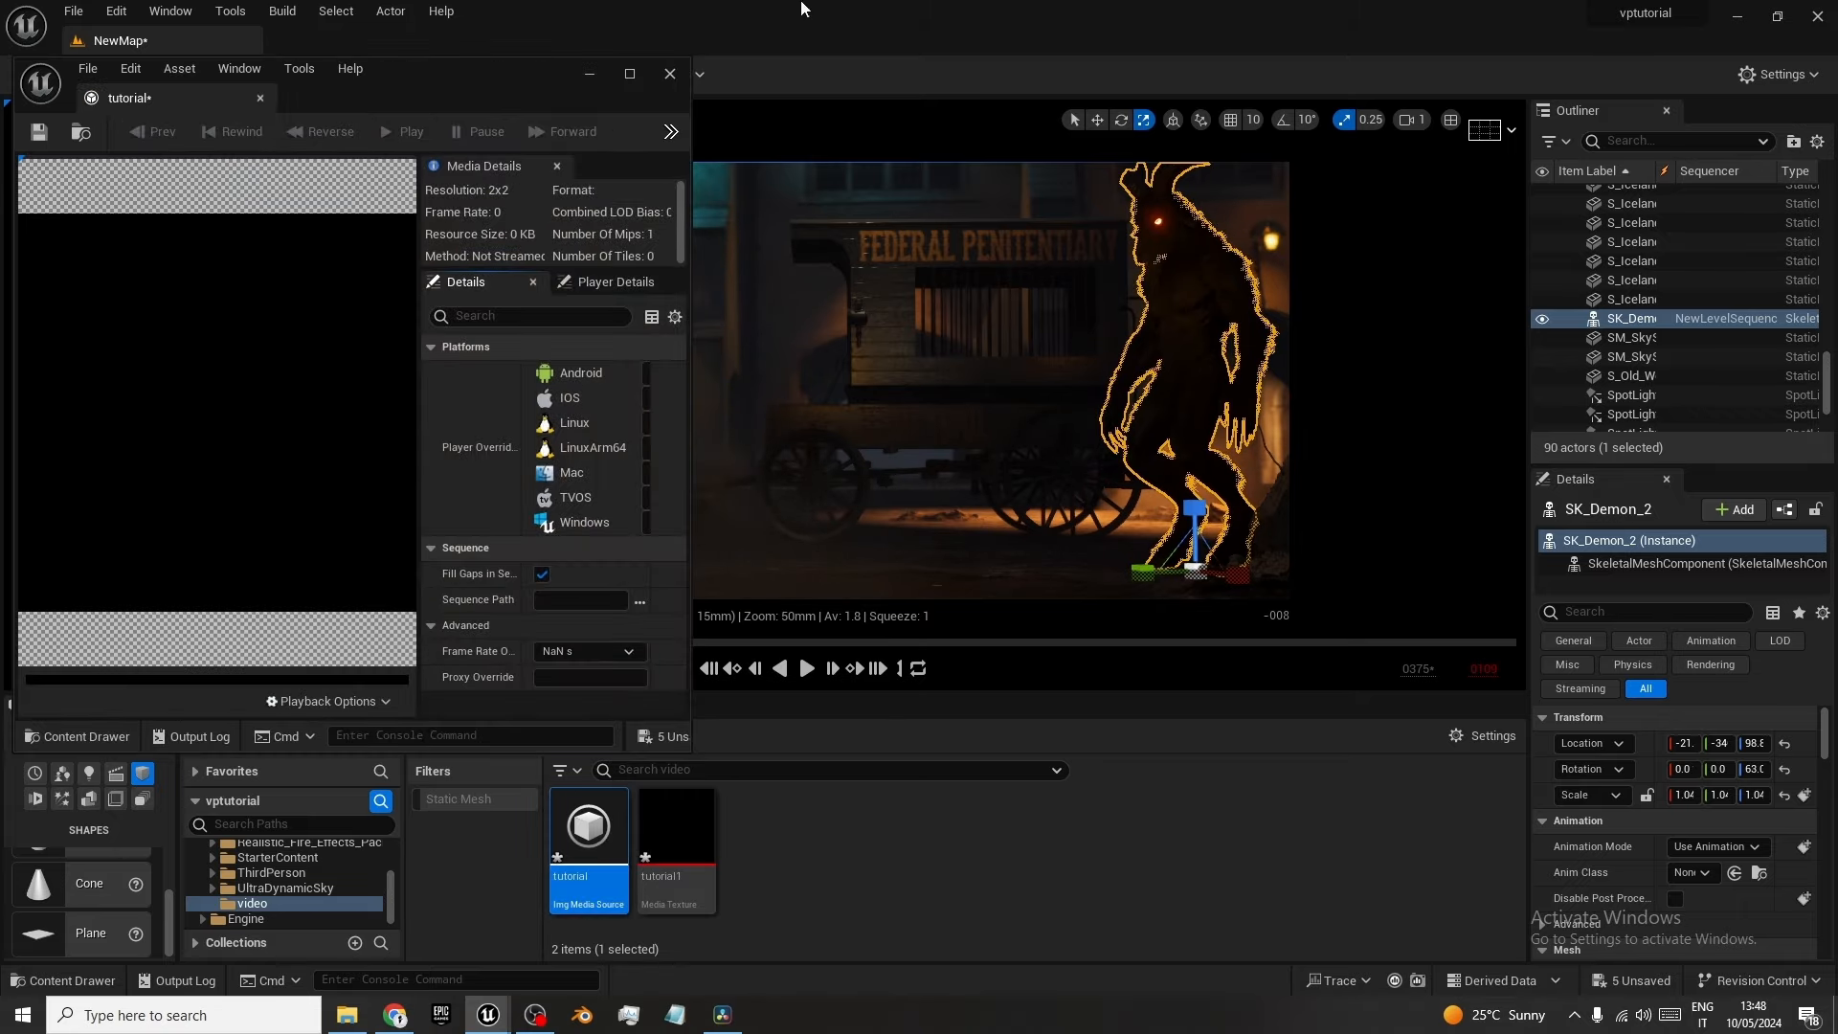
pyautogui.moveTo(521, 86); pyautogui.dragTo(769, 60)
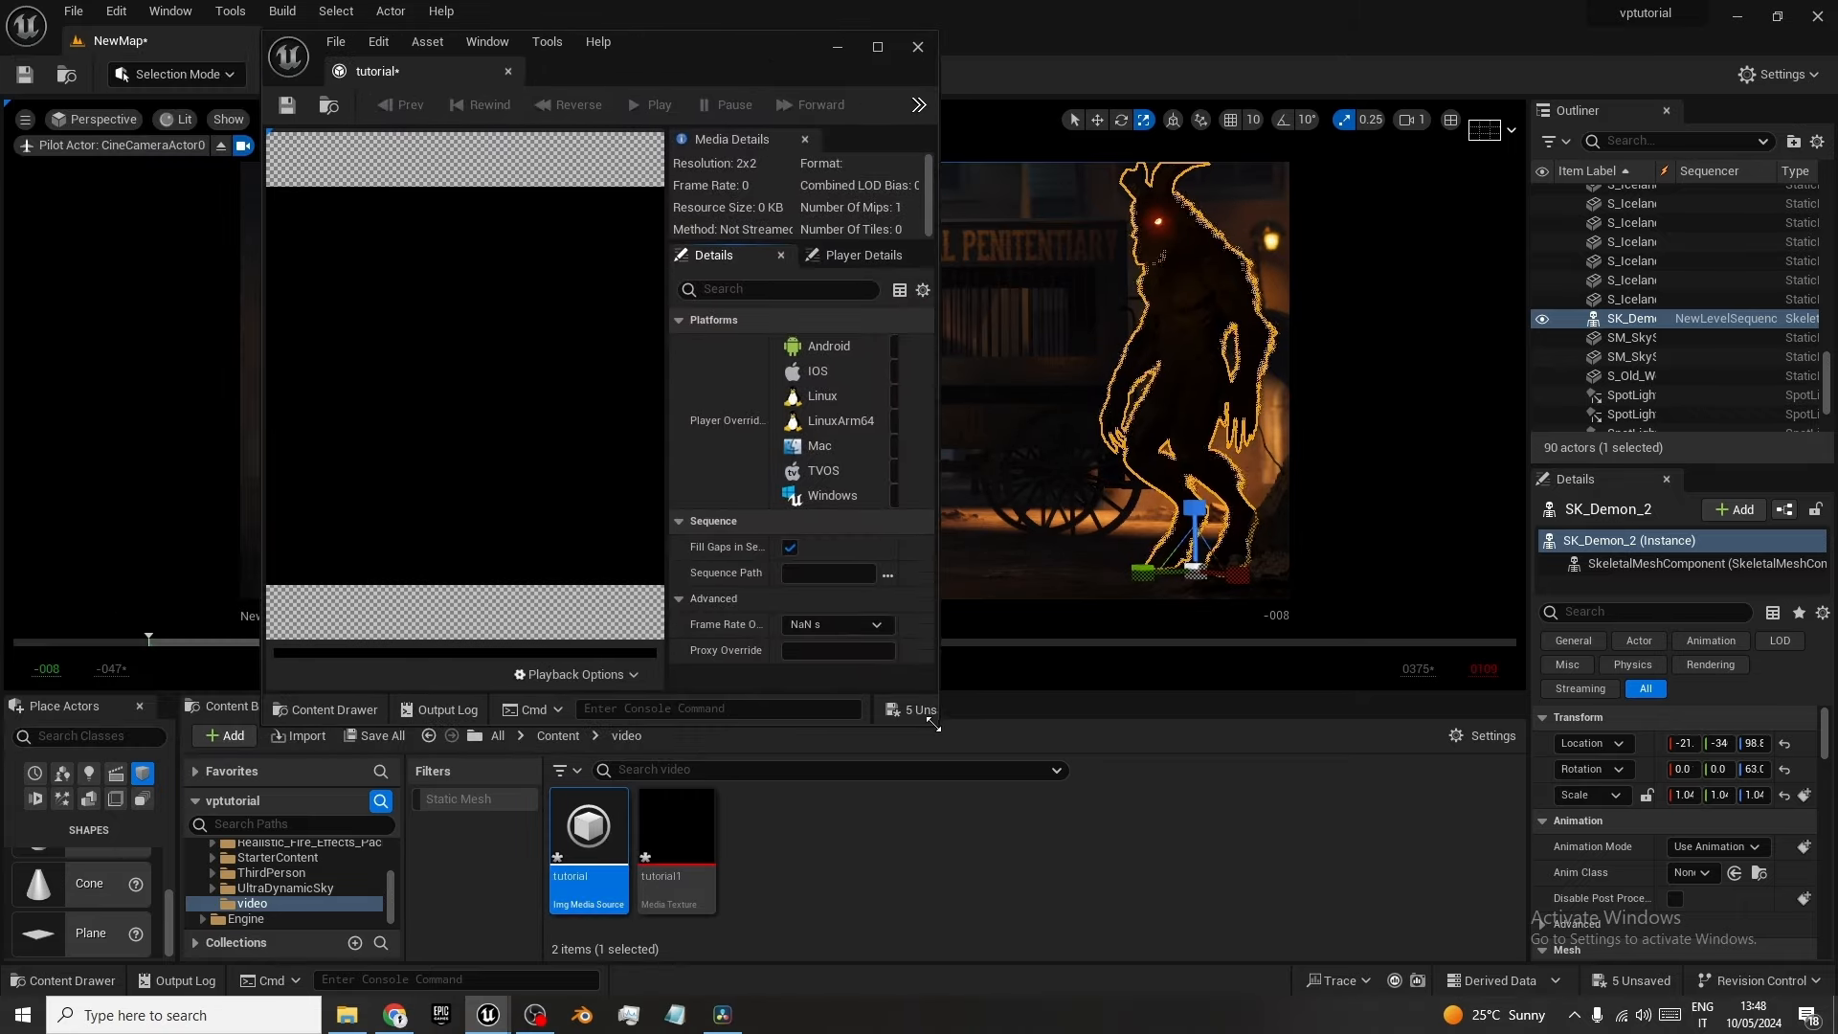
pyautogui.moveTo(934, 725); pyautogui.dragTo(1533, 927)
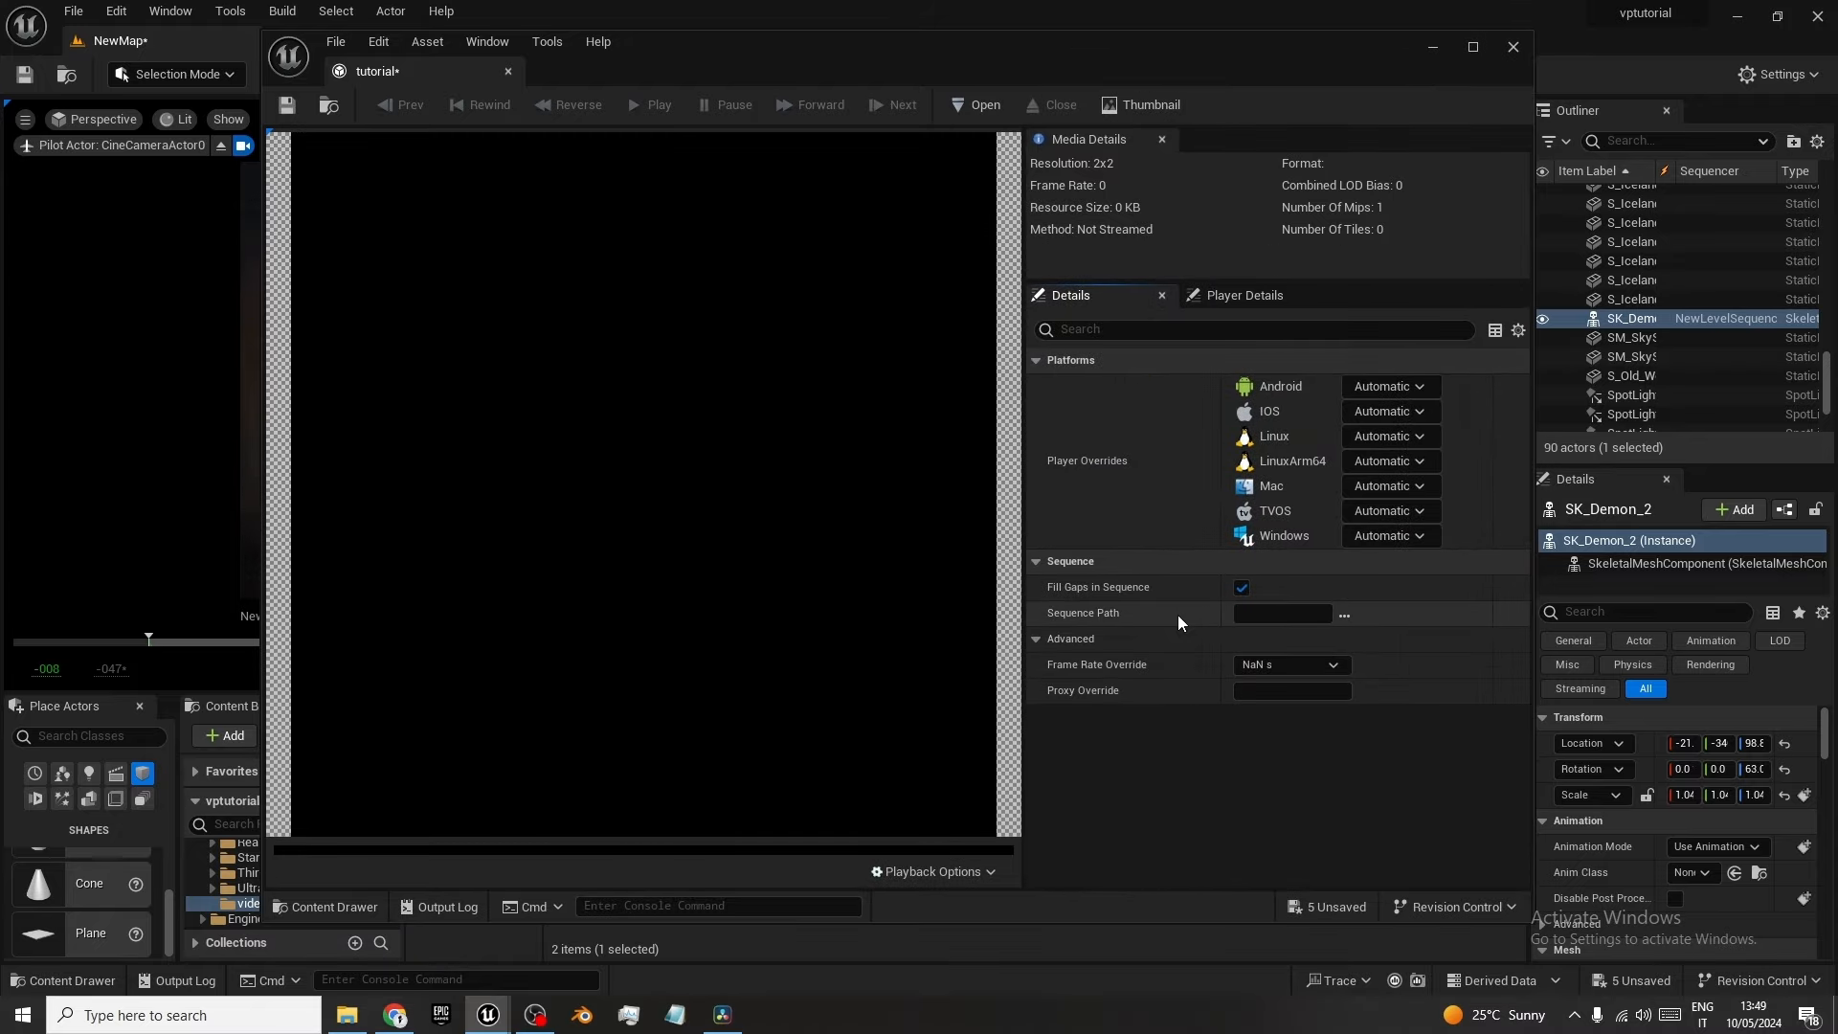
pyautogui.click(1344, 614)
pyautogui.click(353, 438)
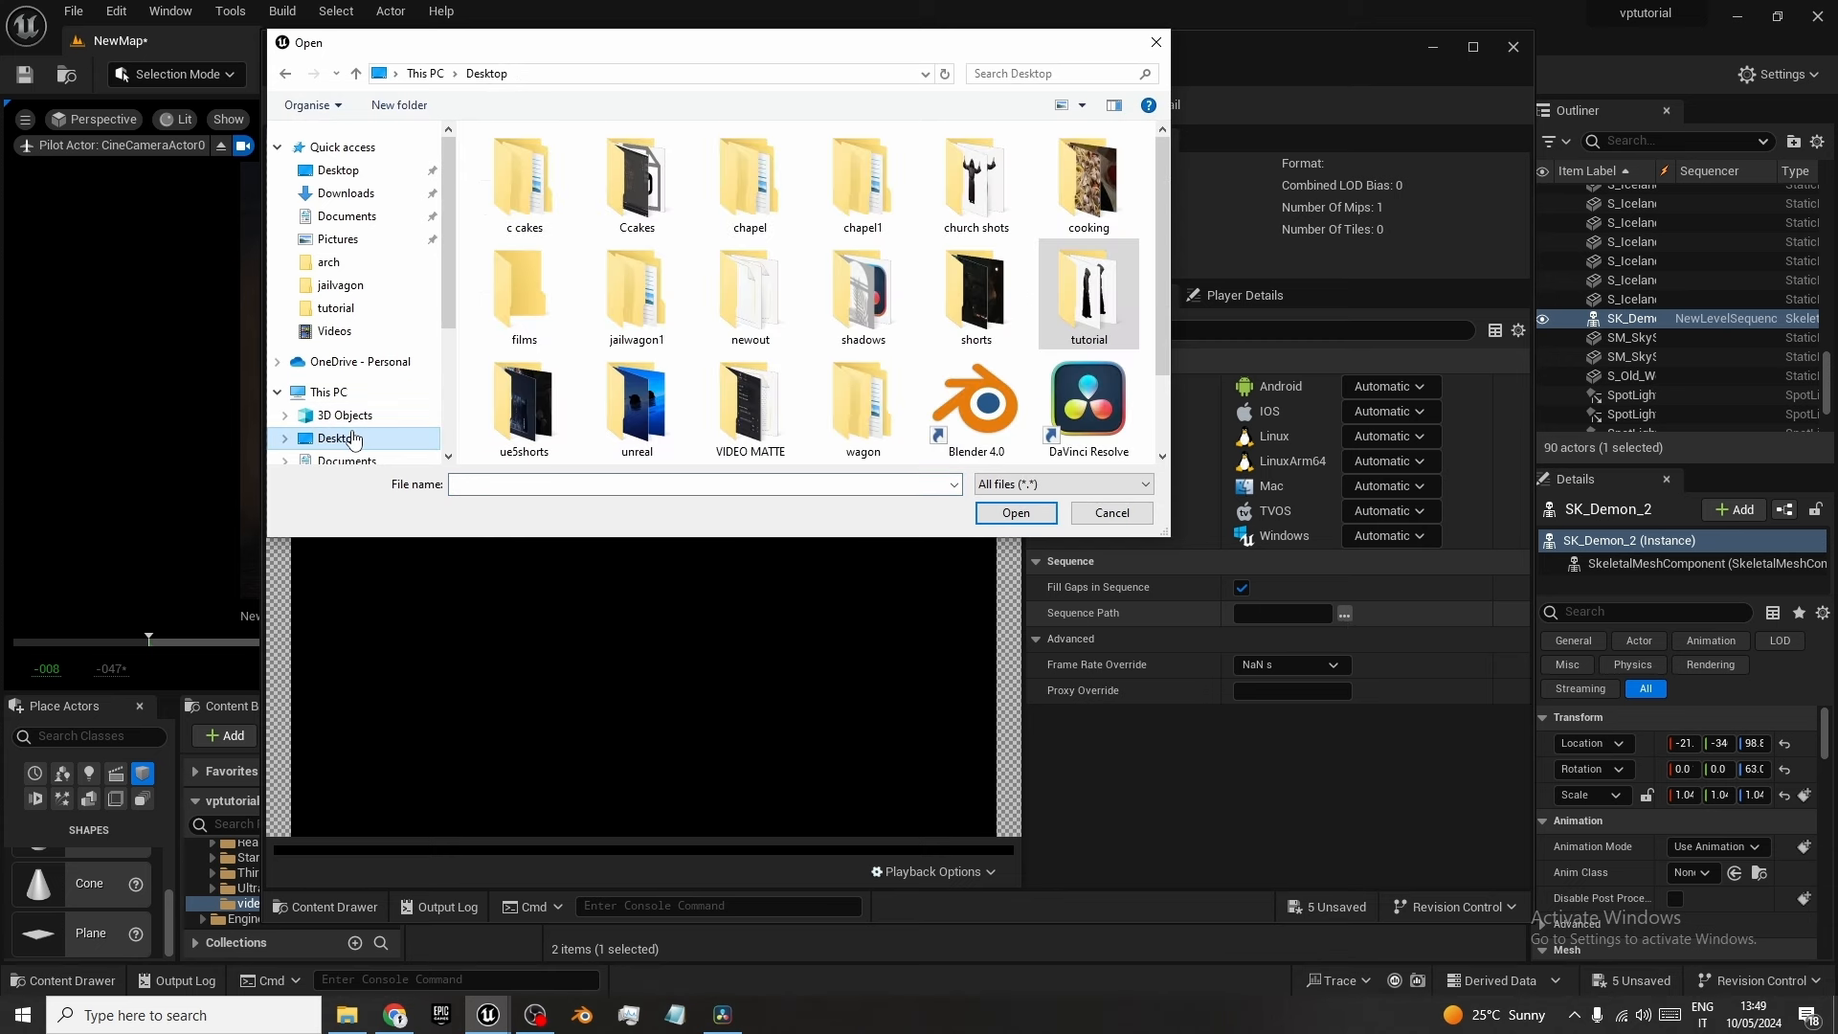
pyautogui.doubleClick(1103, 328)
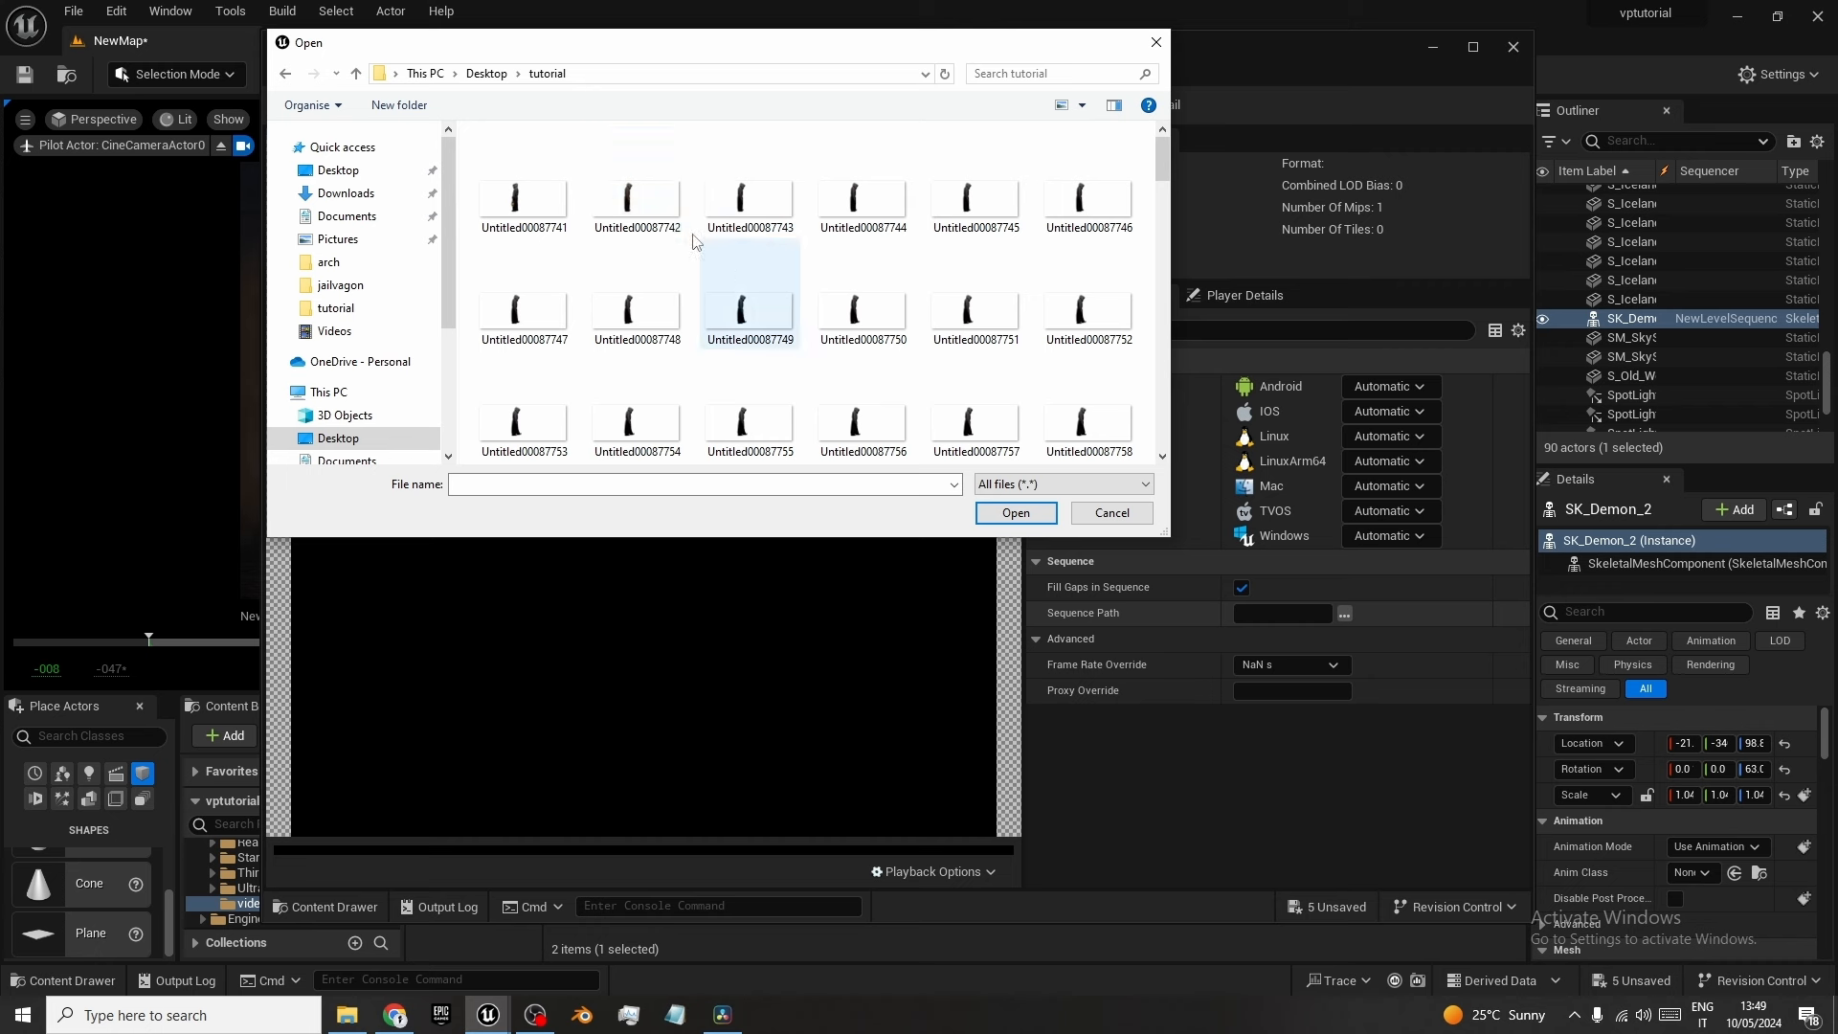
pyautogui.click(648, 212)
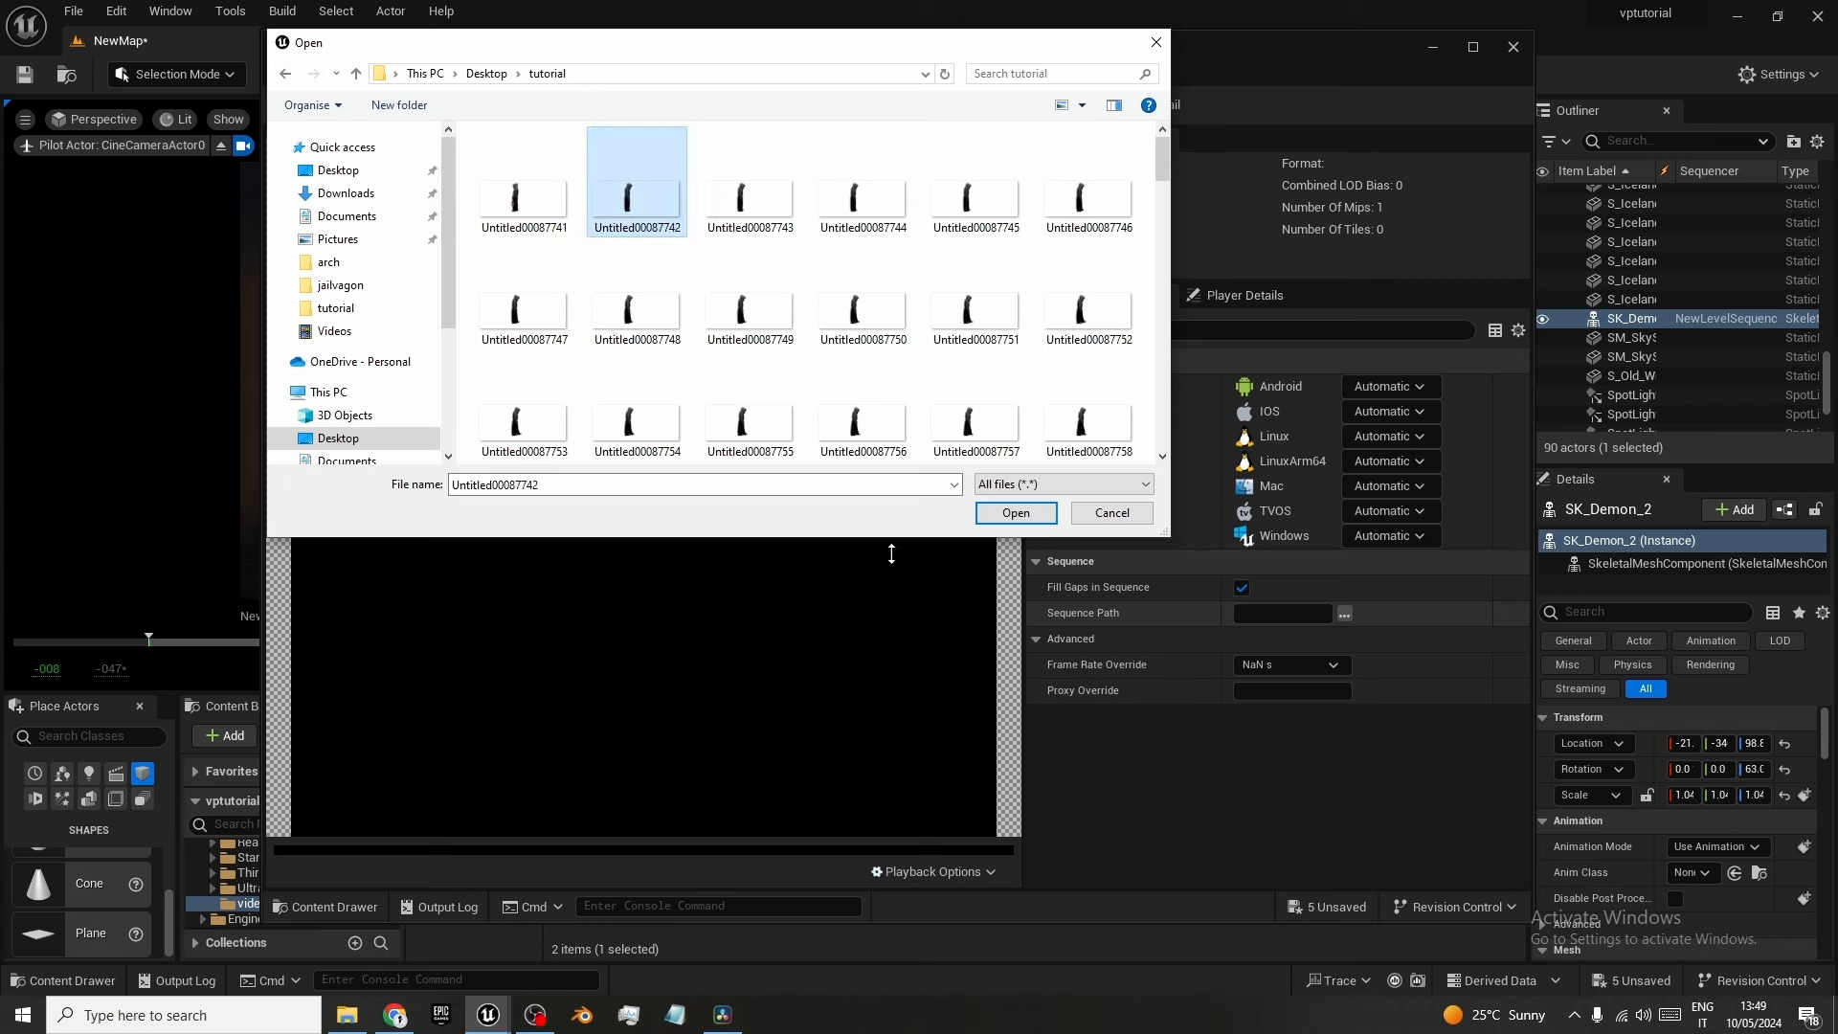
pyautogui.click(1037, 523)
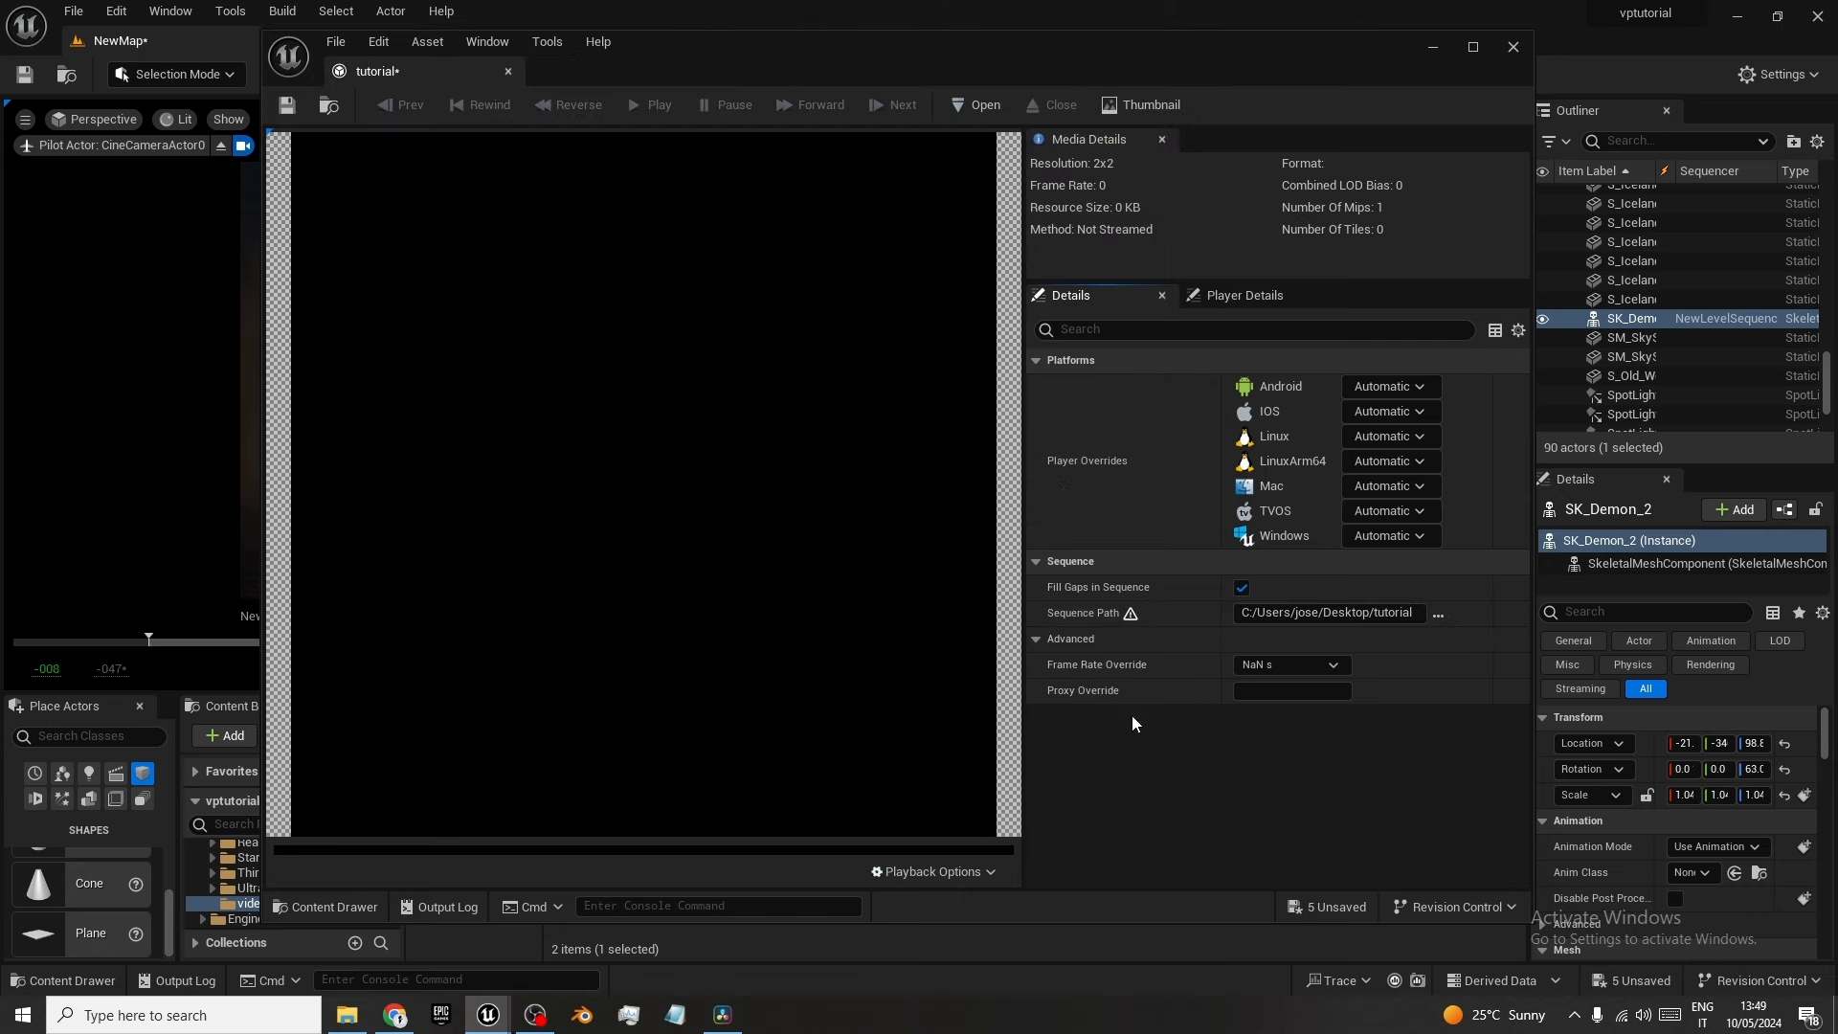
# Set the tutorial media source's frame rate override to 24 fps (film), then save and close the asset.
pyautogui.click(1284, 662)
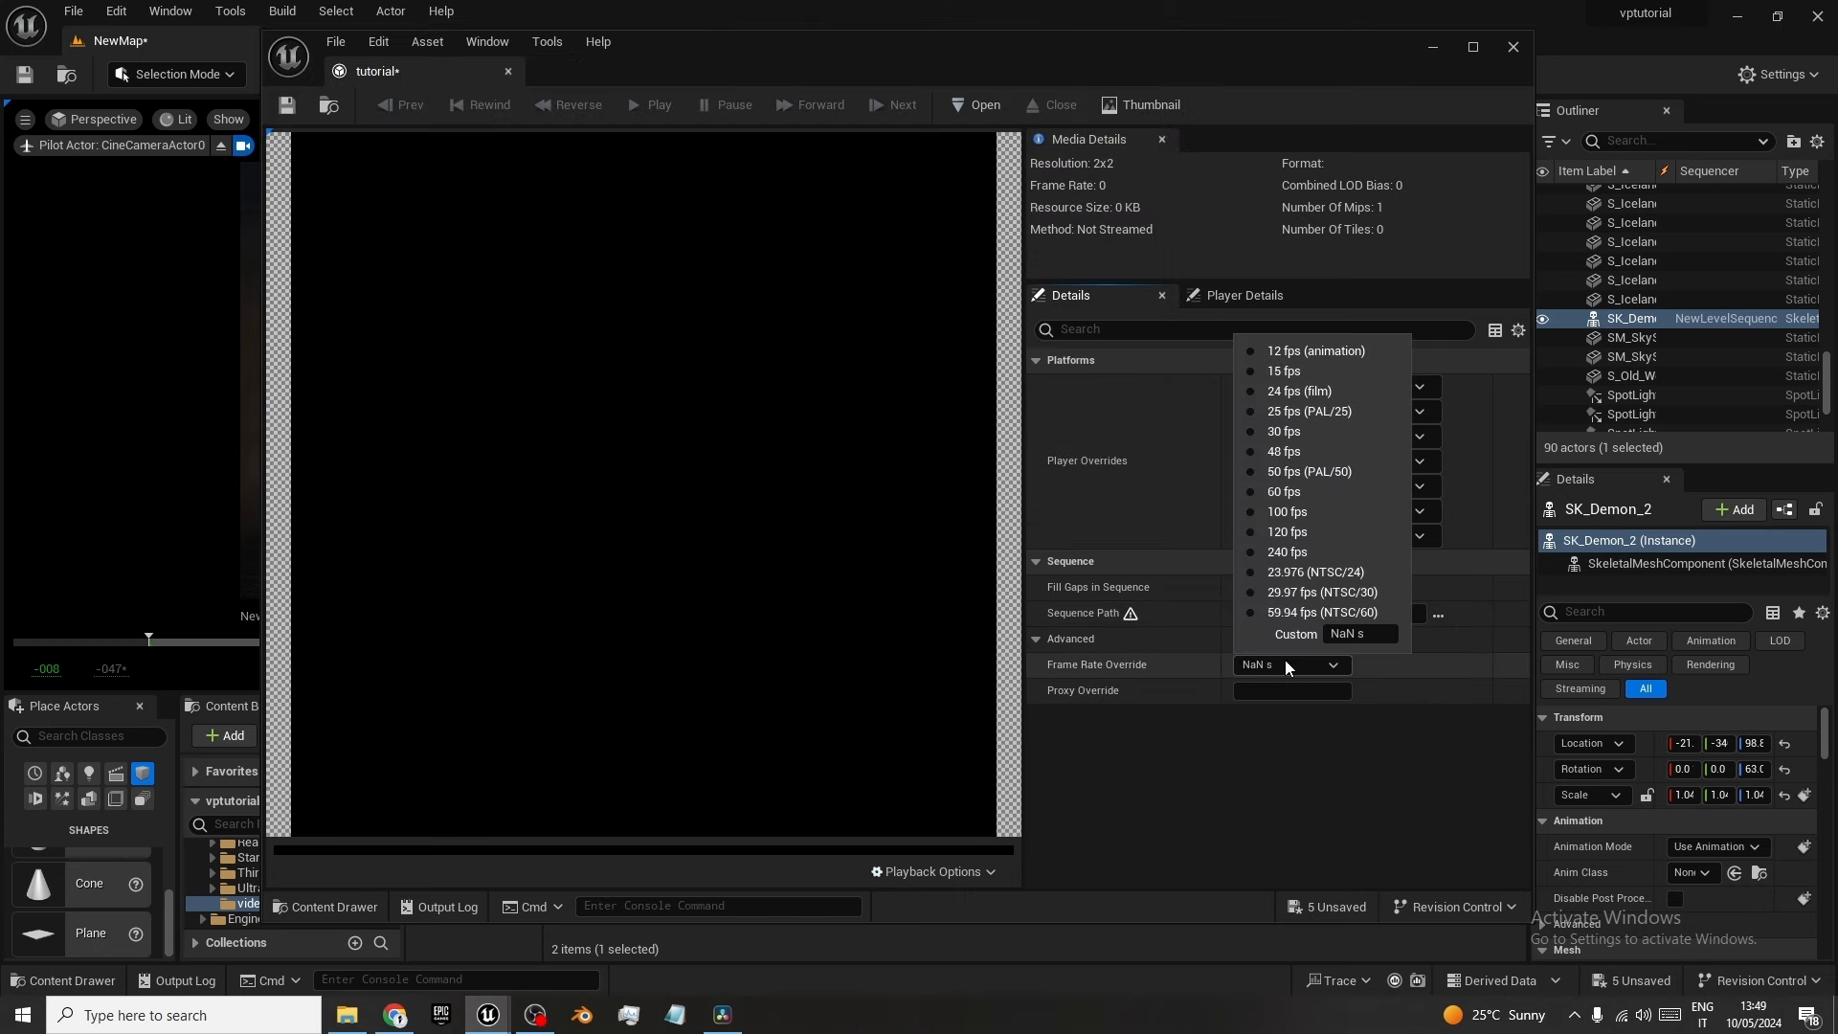
pyautogui.click(1329, 392)
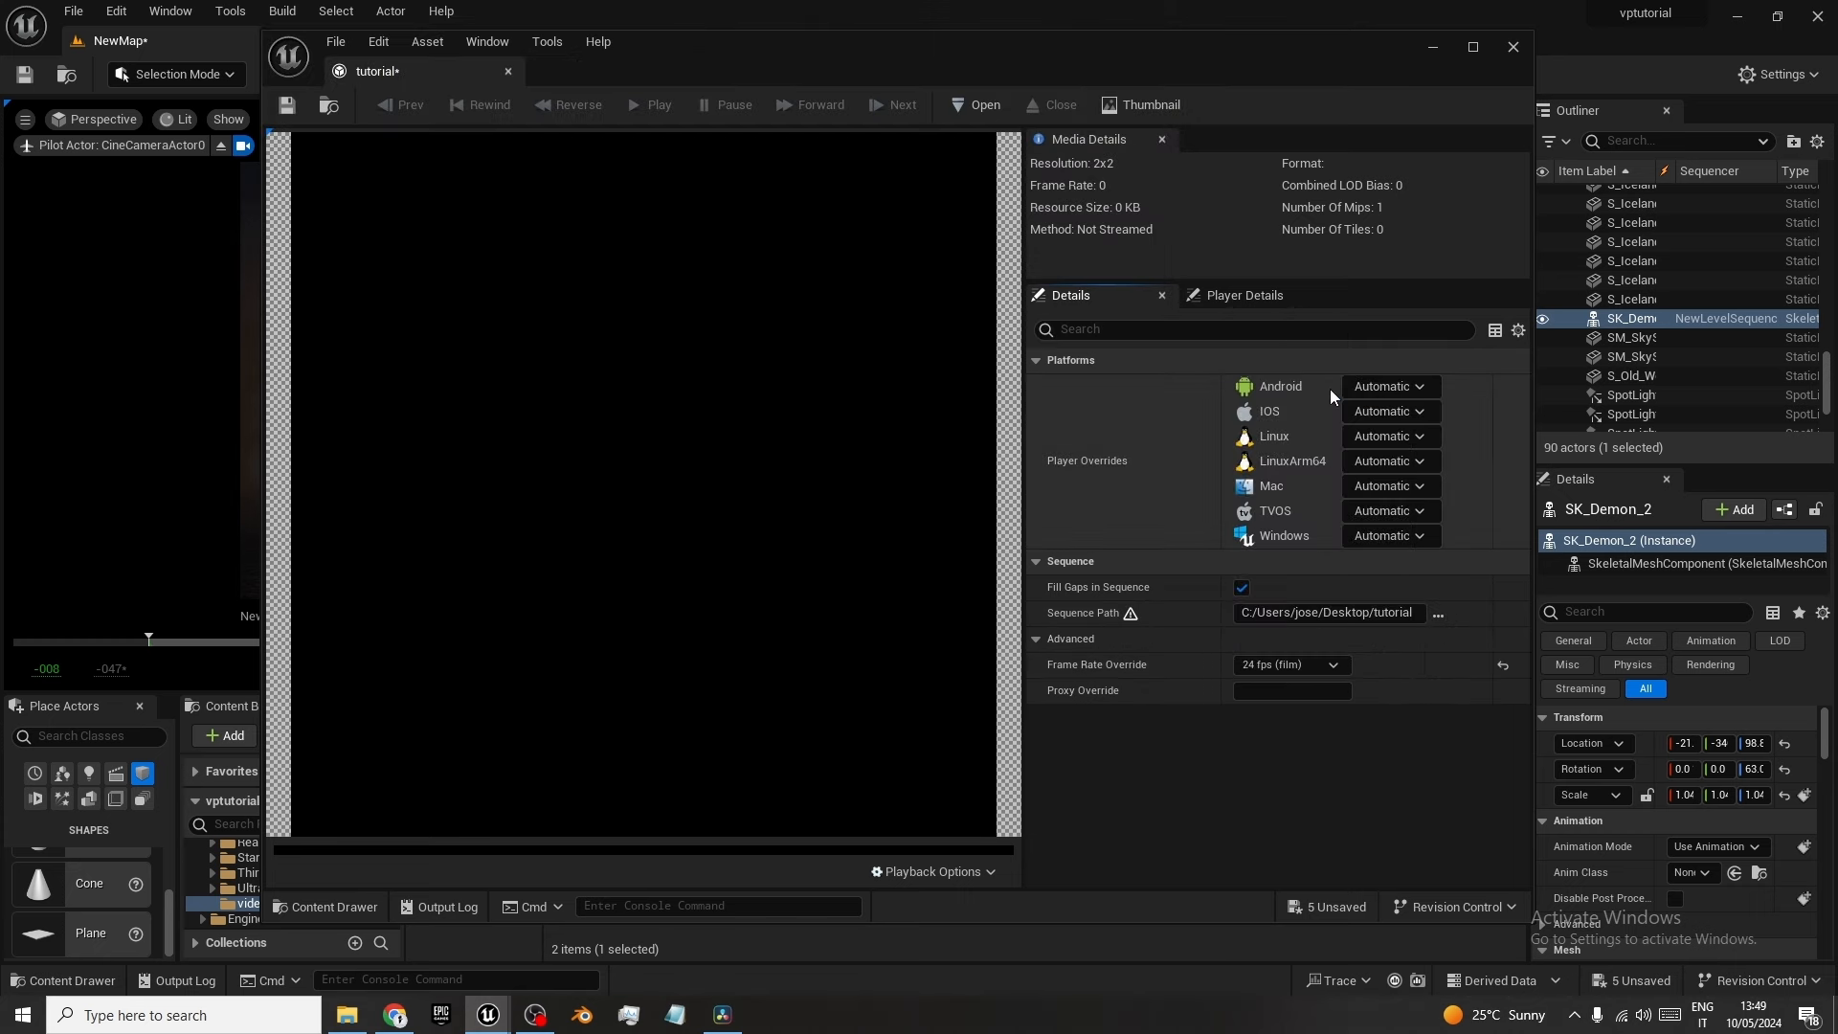
pyautogui.click(287, 107)
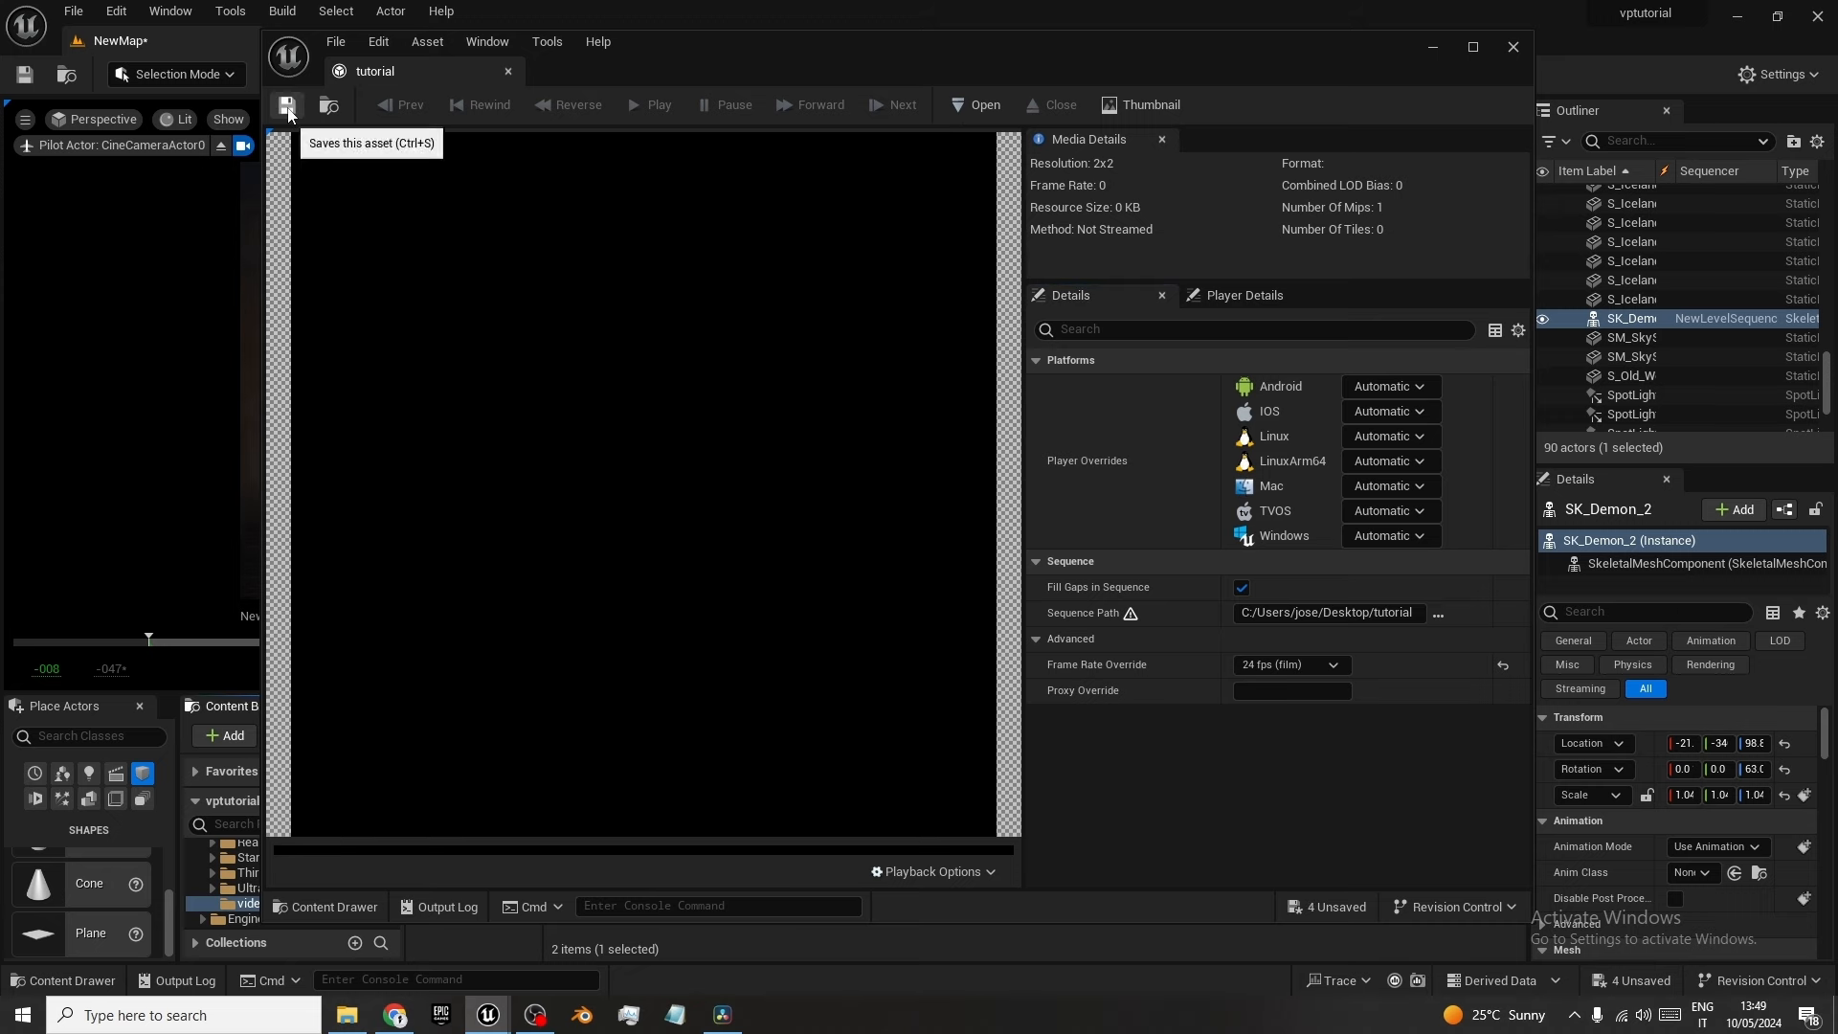
pyautogui.click(1512, 48)
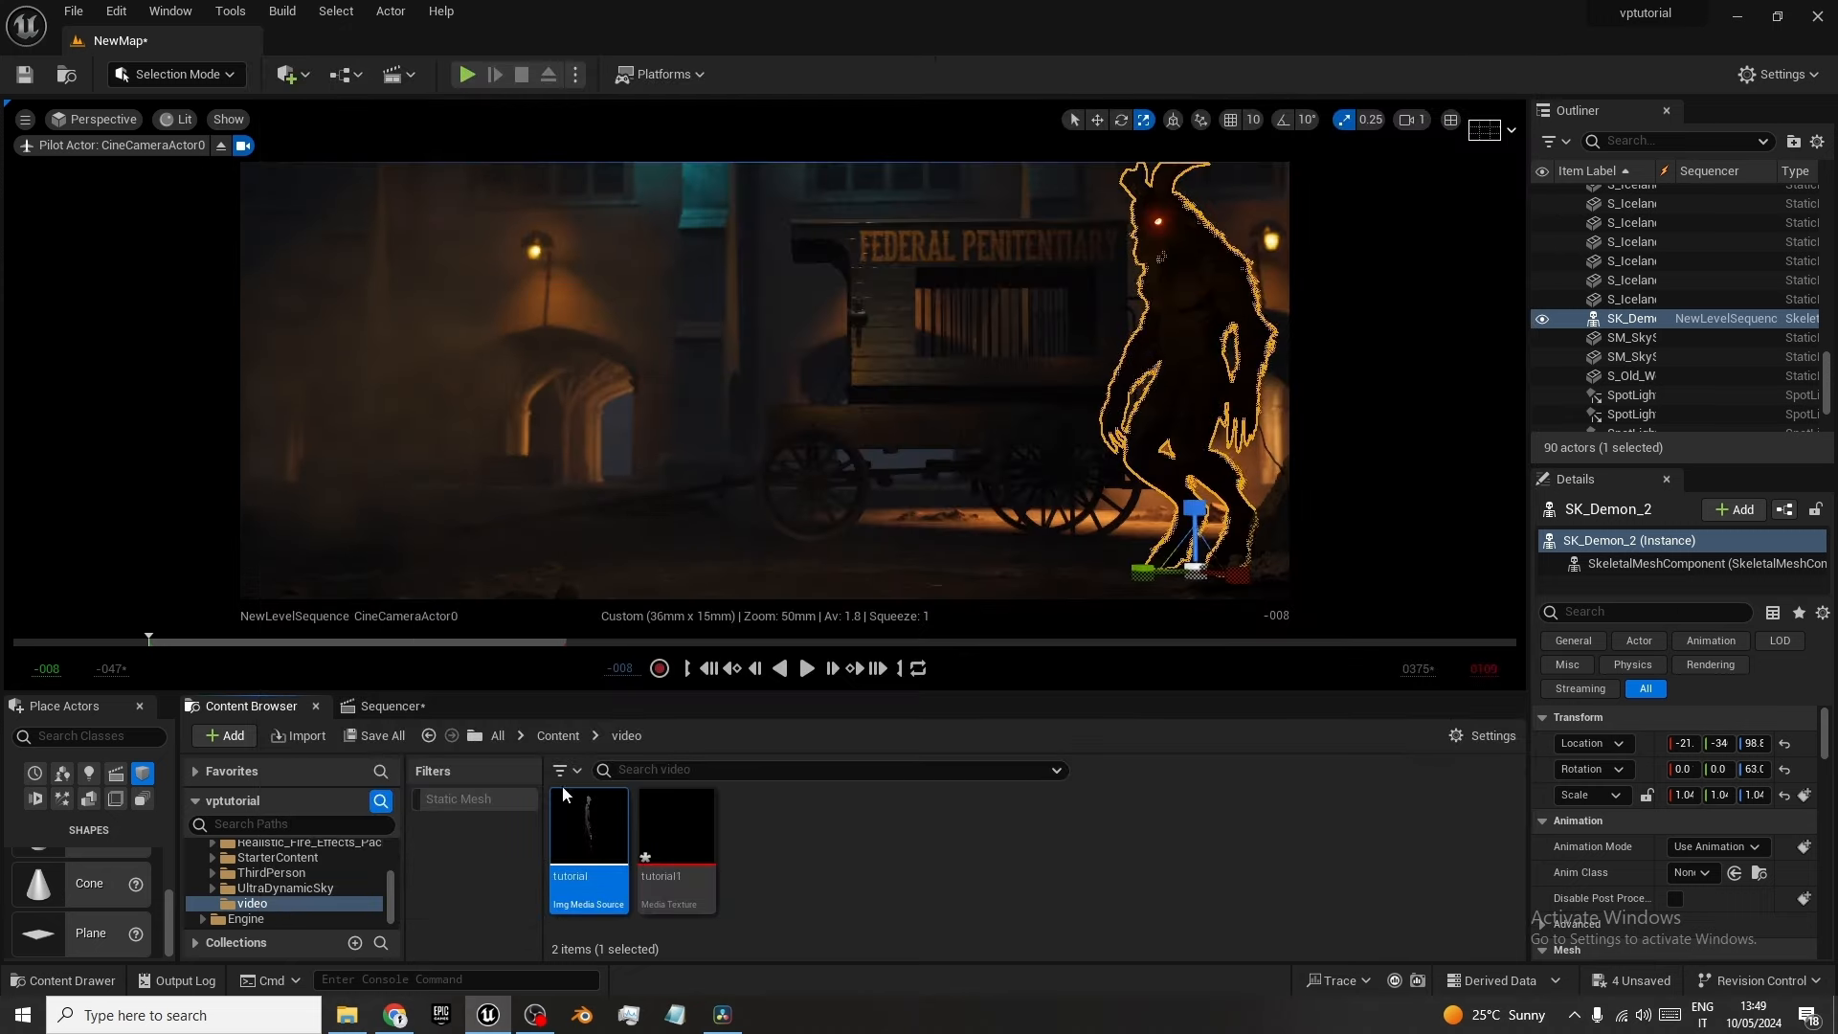
# Add a Media track to the level sequence and place the tutorial media source on it.
pyautogui.click(398, 707)
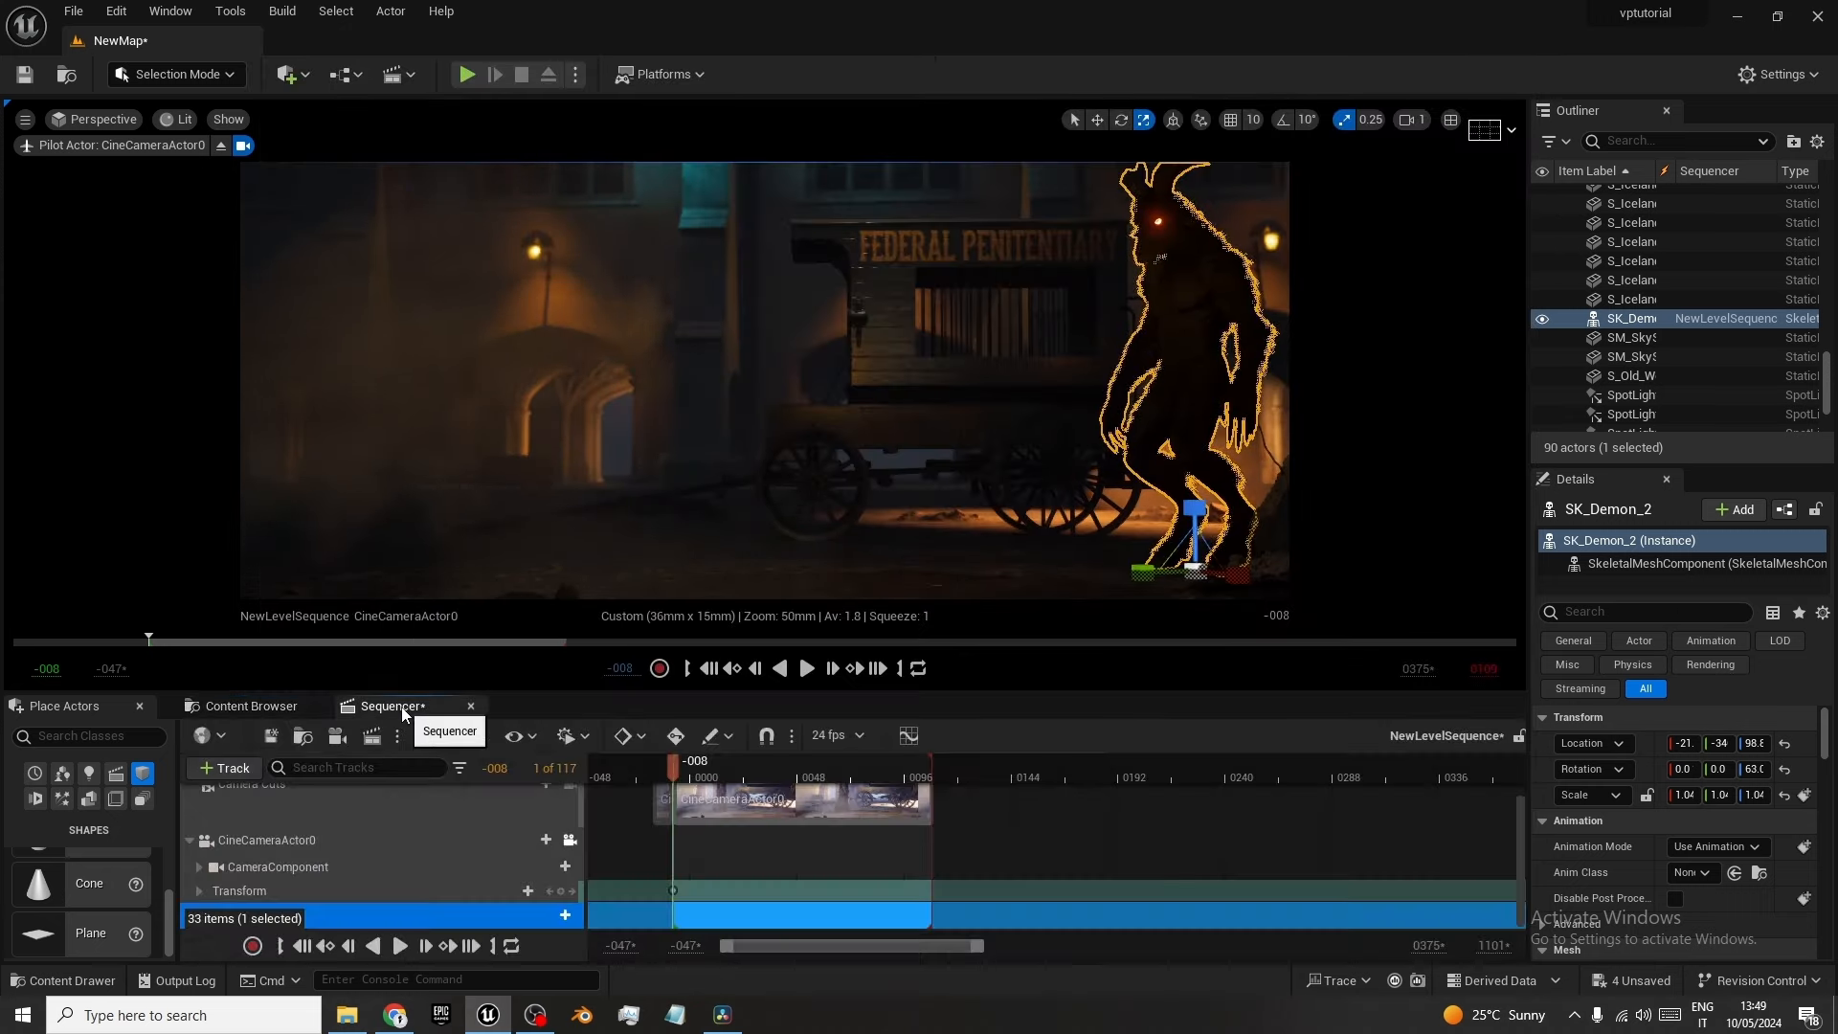
pyautogui.click(232, 770)
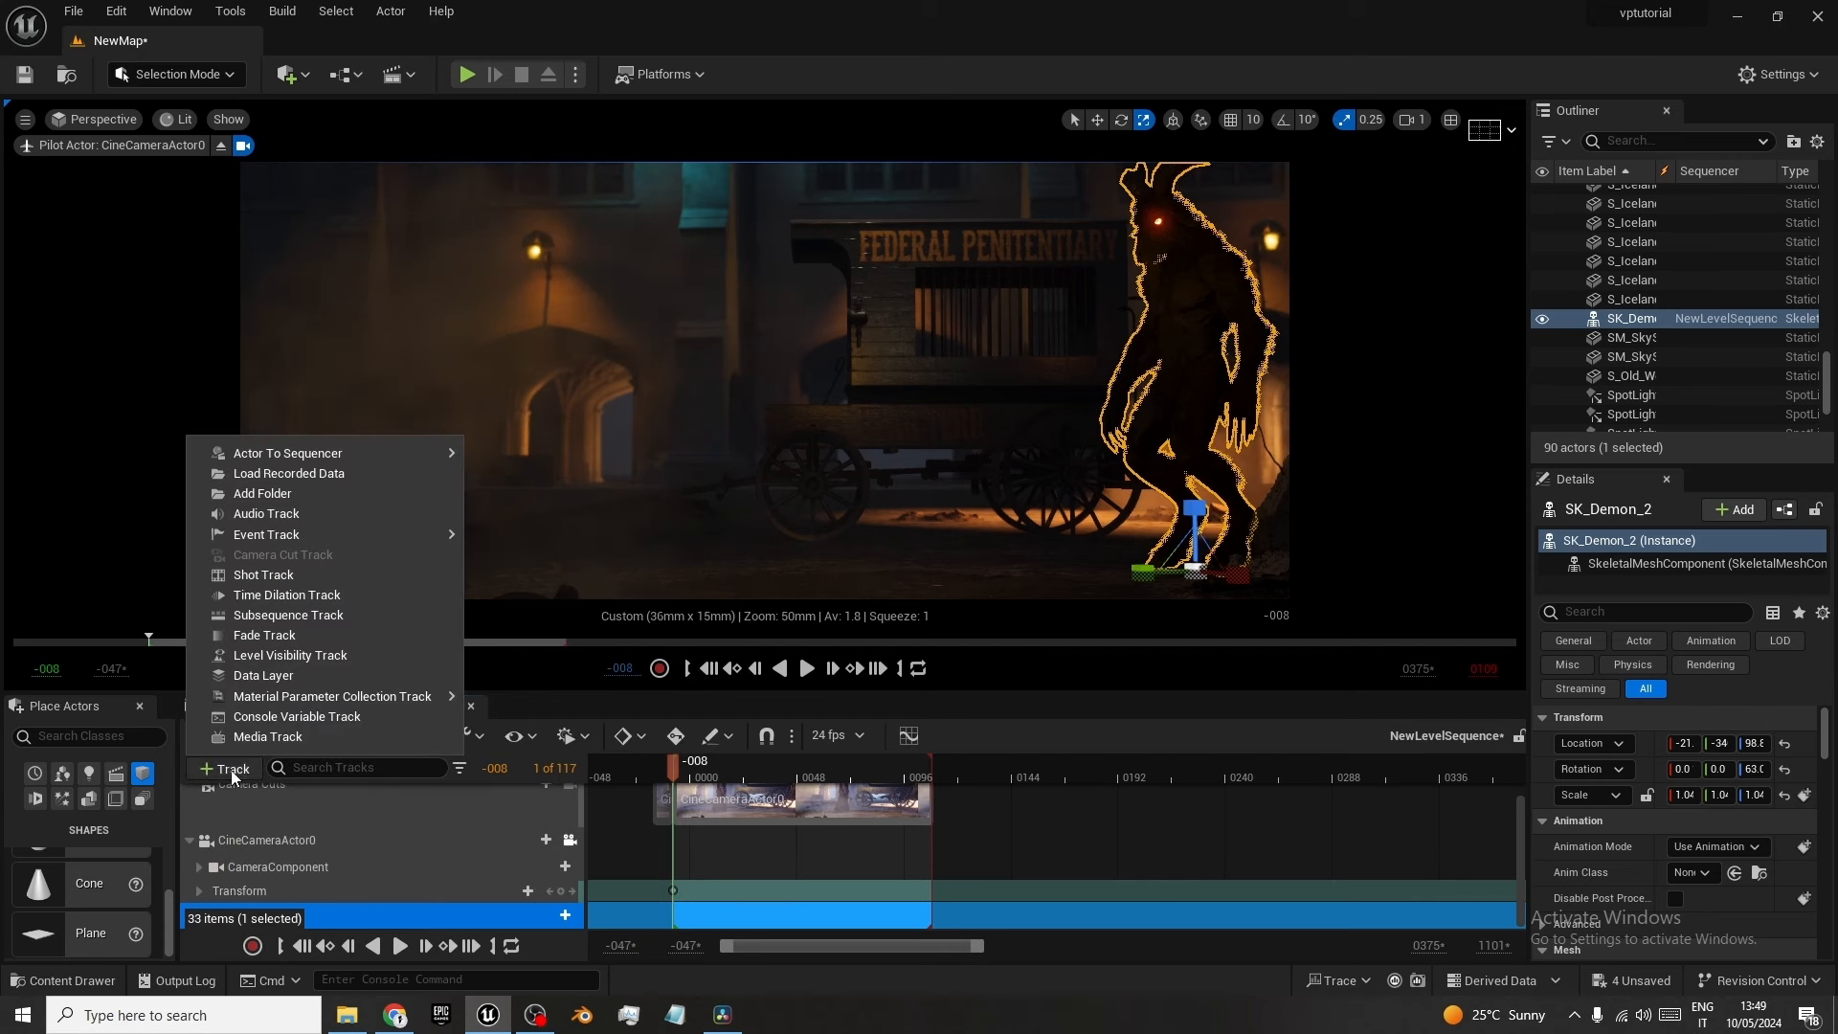
pyautogui.click(276, 737)
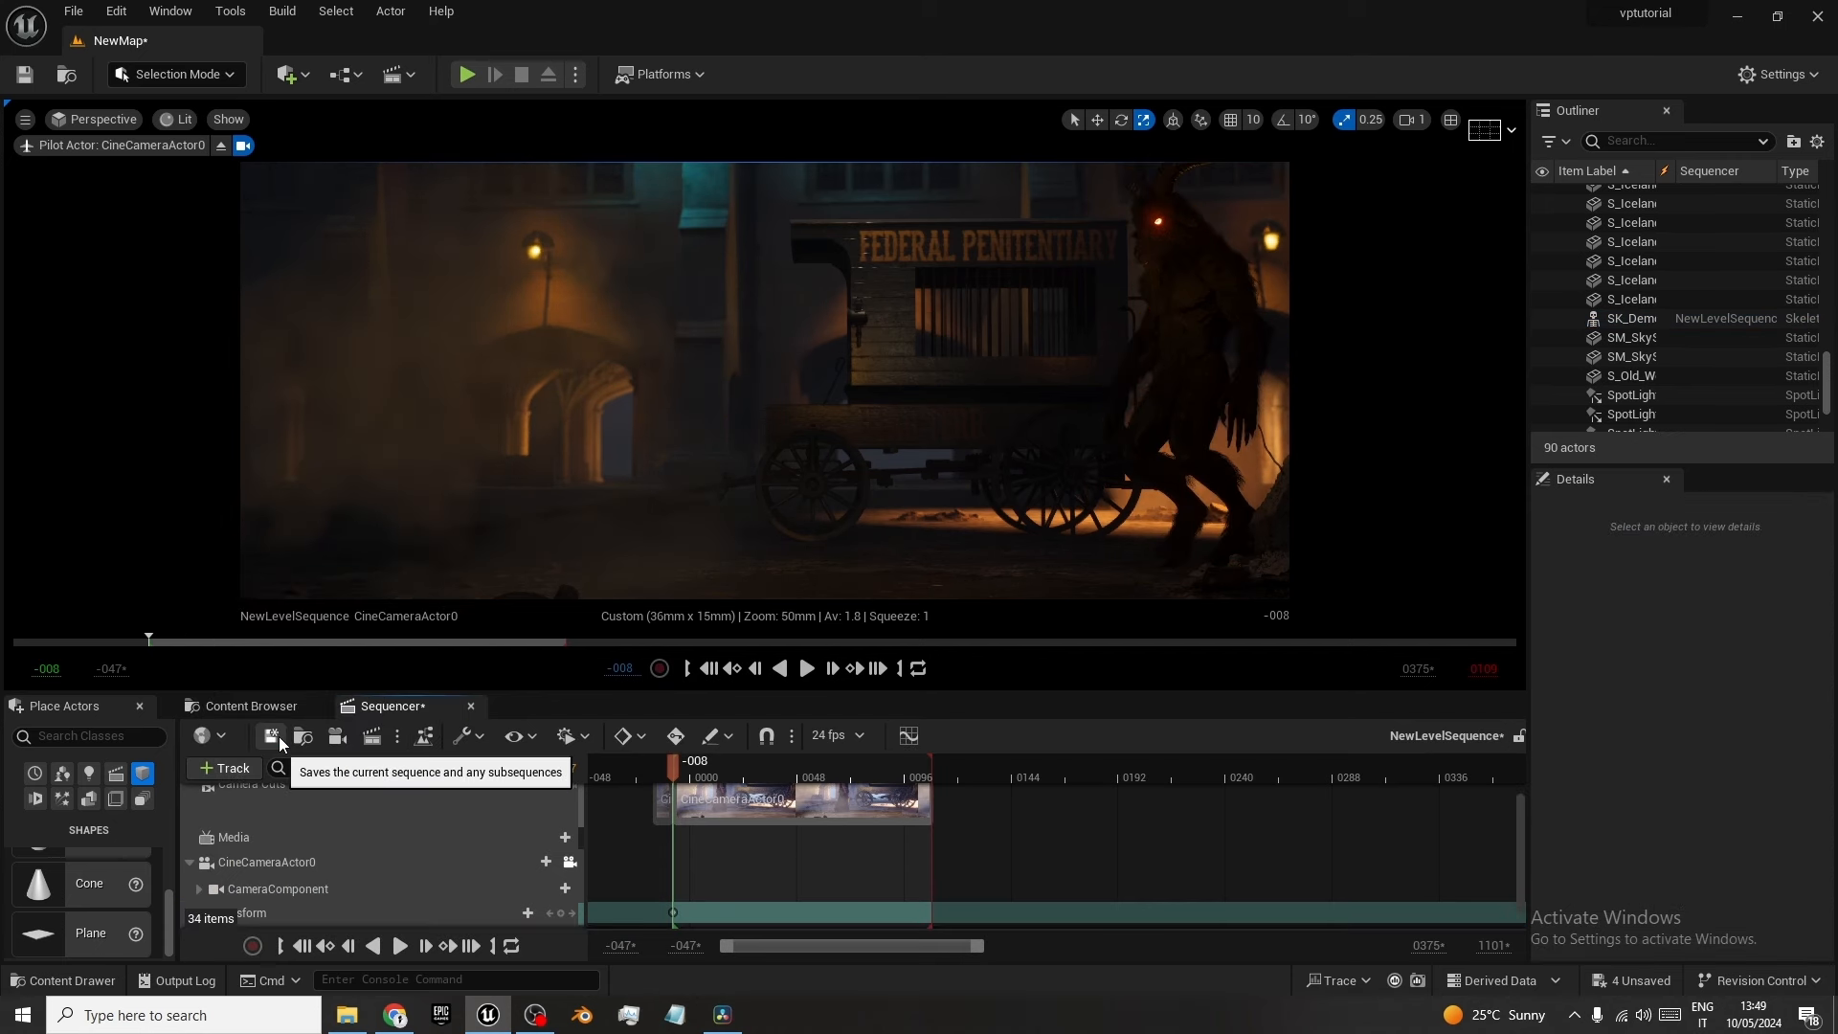
pyautogui.click(565, 838)
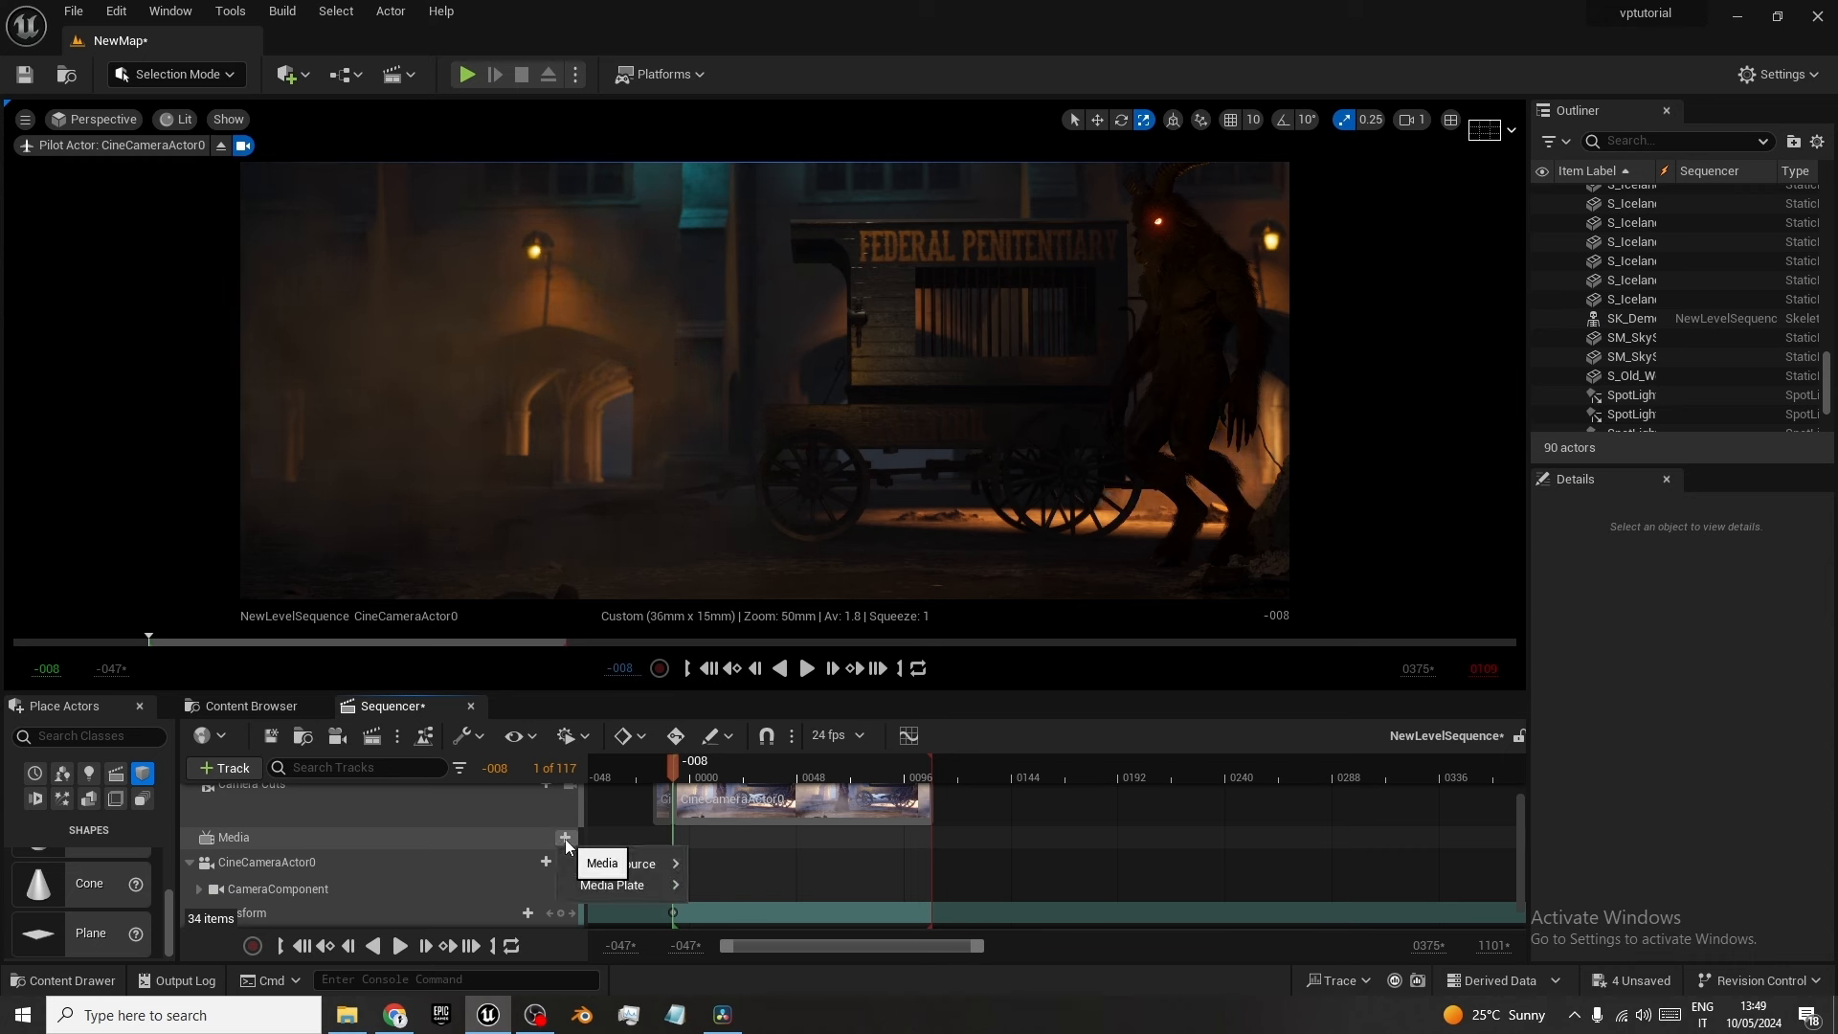
pyautogui.moveTo(623, 870)
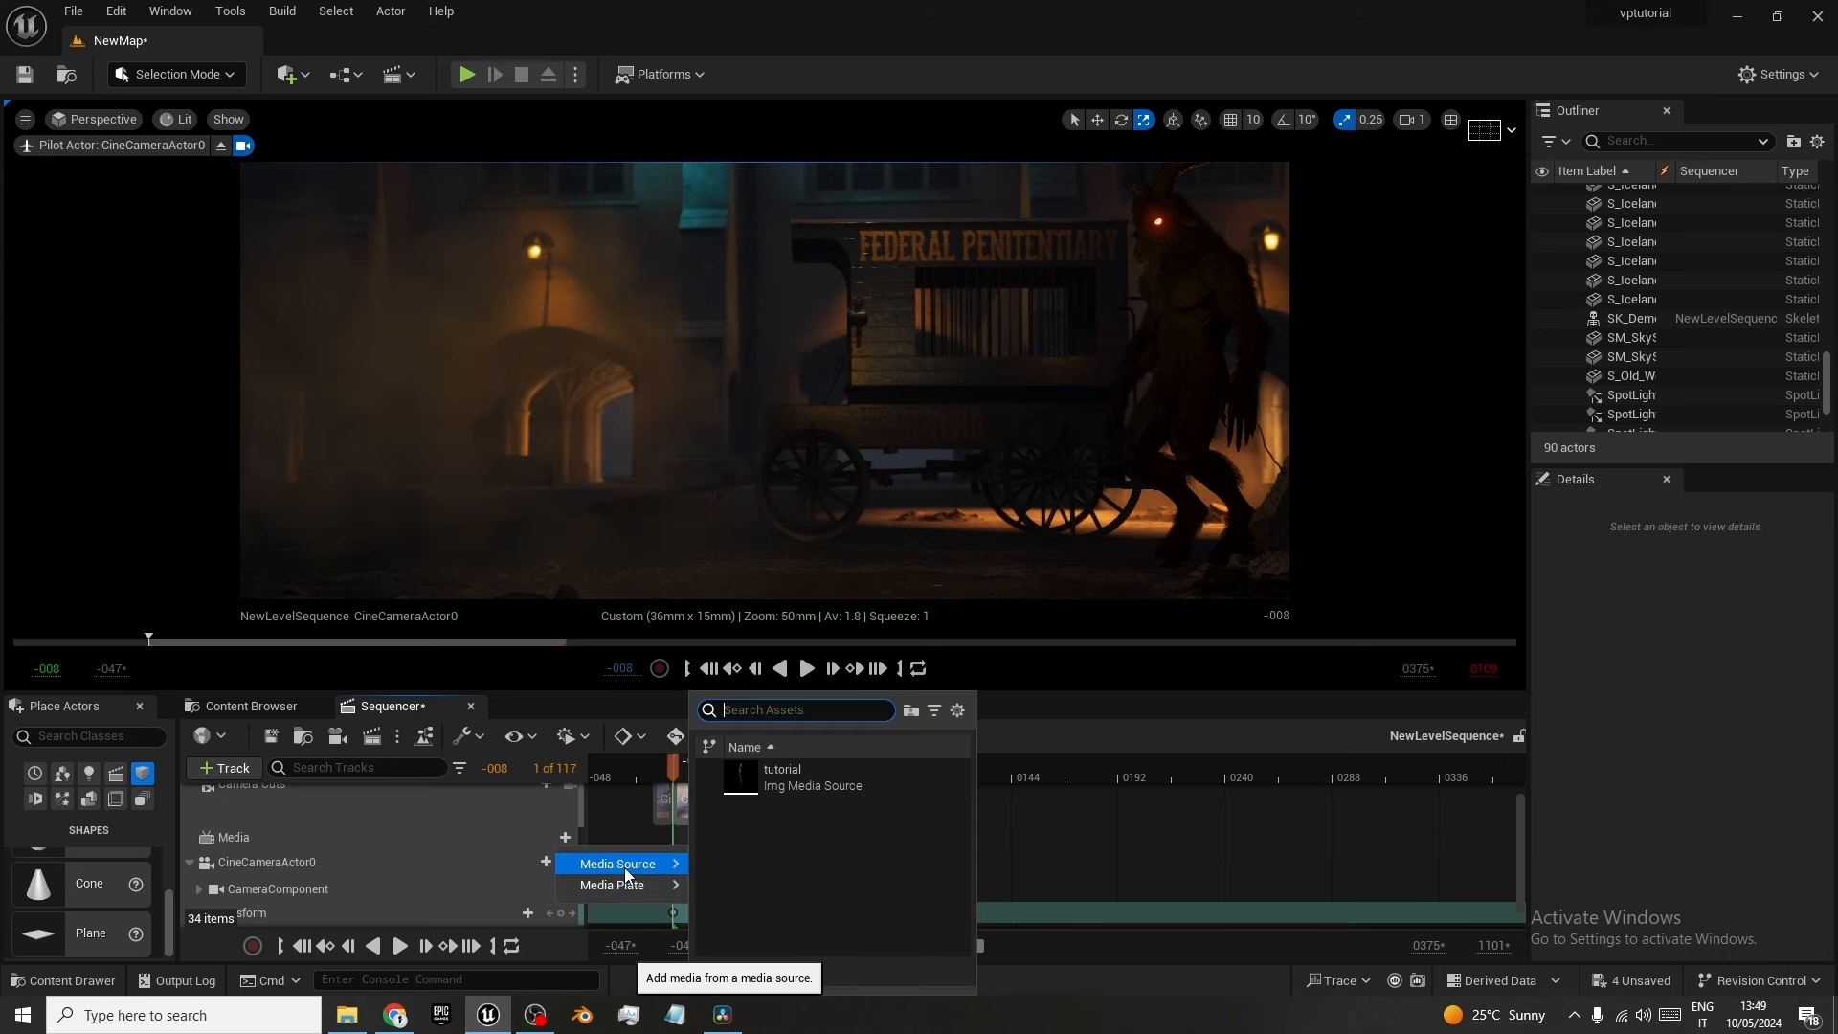
pyautogui.click(839, 787)
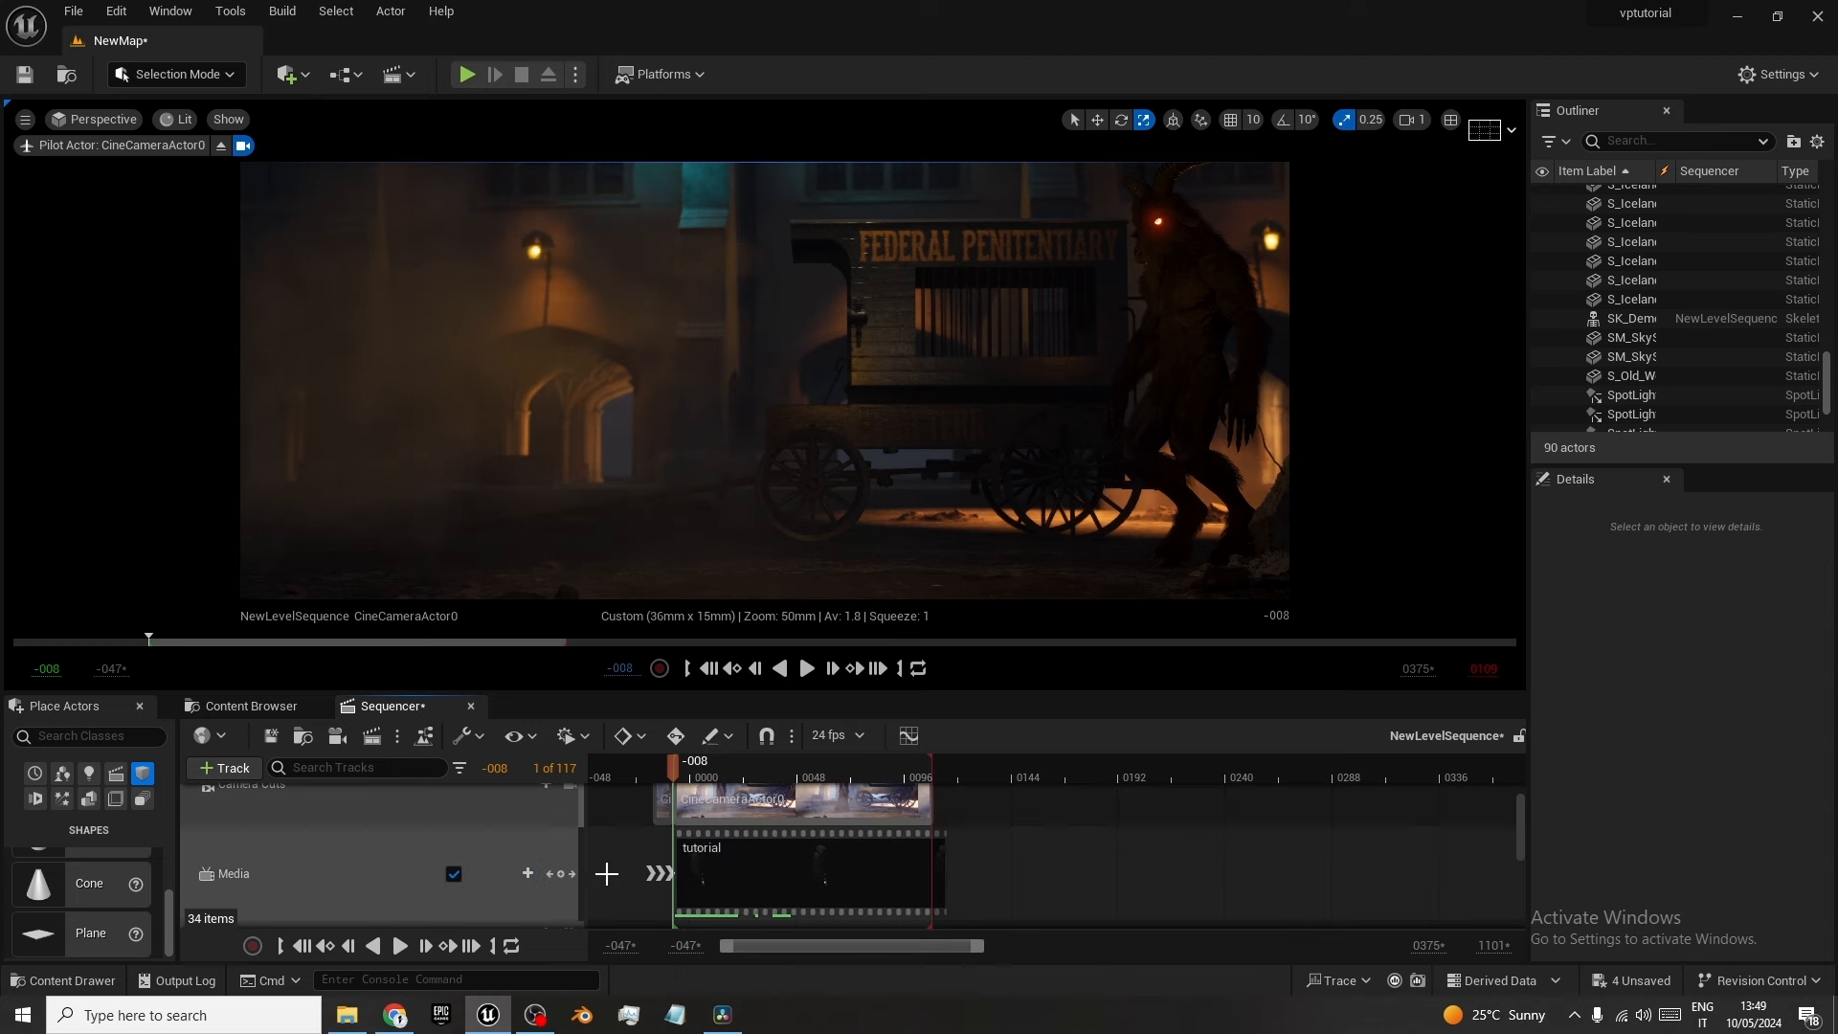
# Assign tutorial1 as the Media Texture in the properties of the tutorial section on the Media track.
pyautogui.scroll(-1, 777, 871)
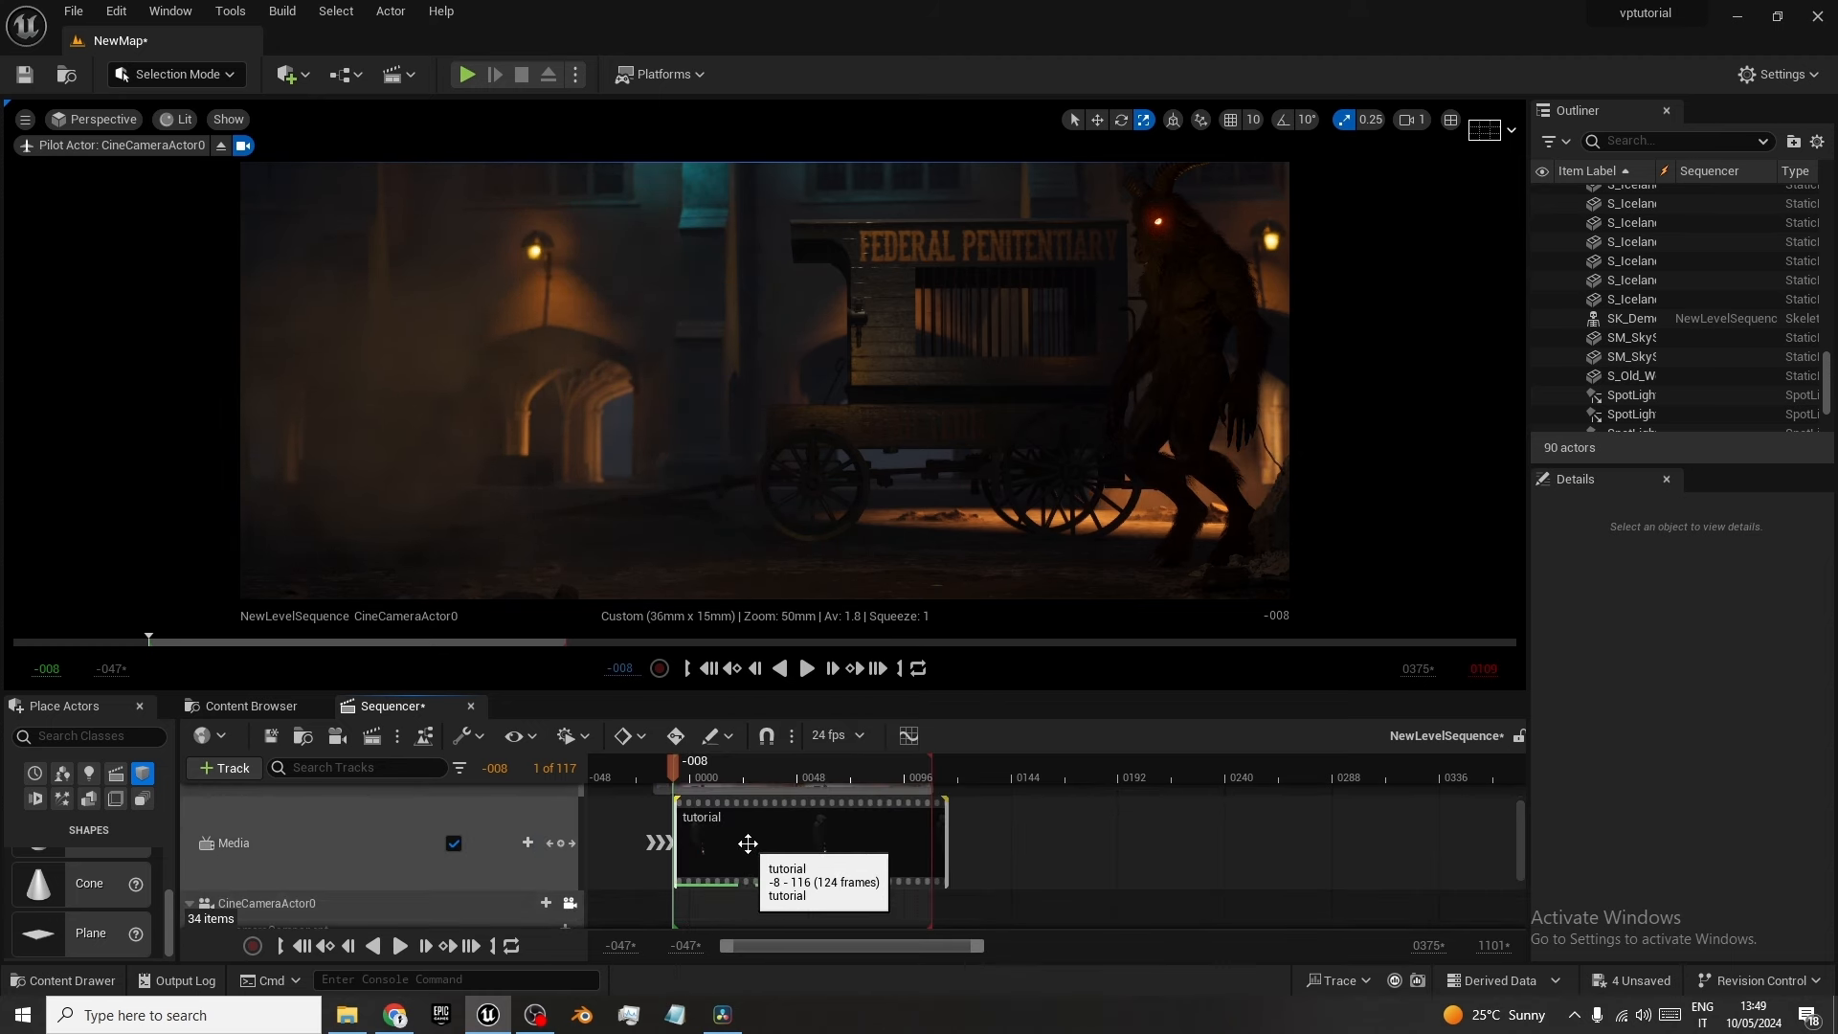
pyautogui.rightClick(748, 843)
pyautogui.moveTo(923, 503)
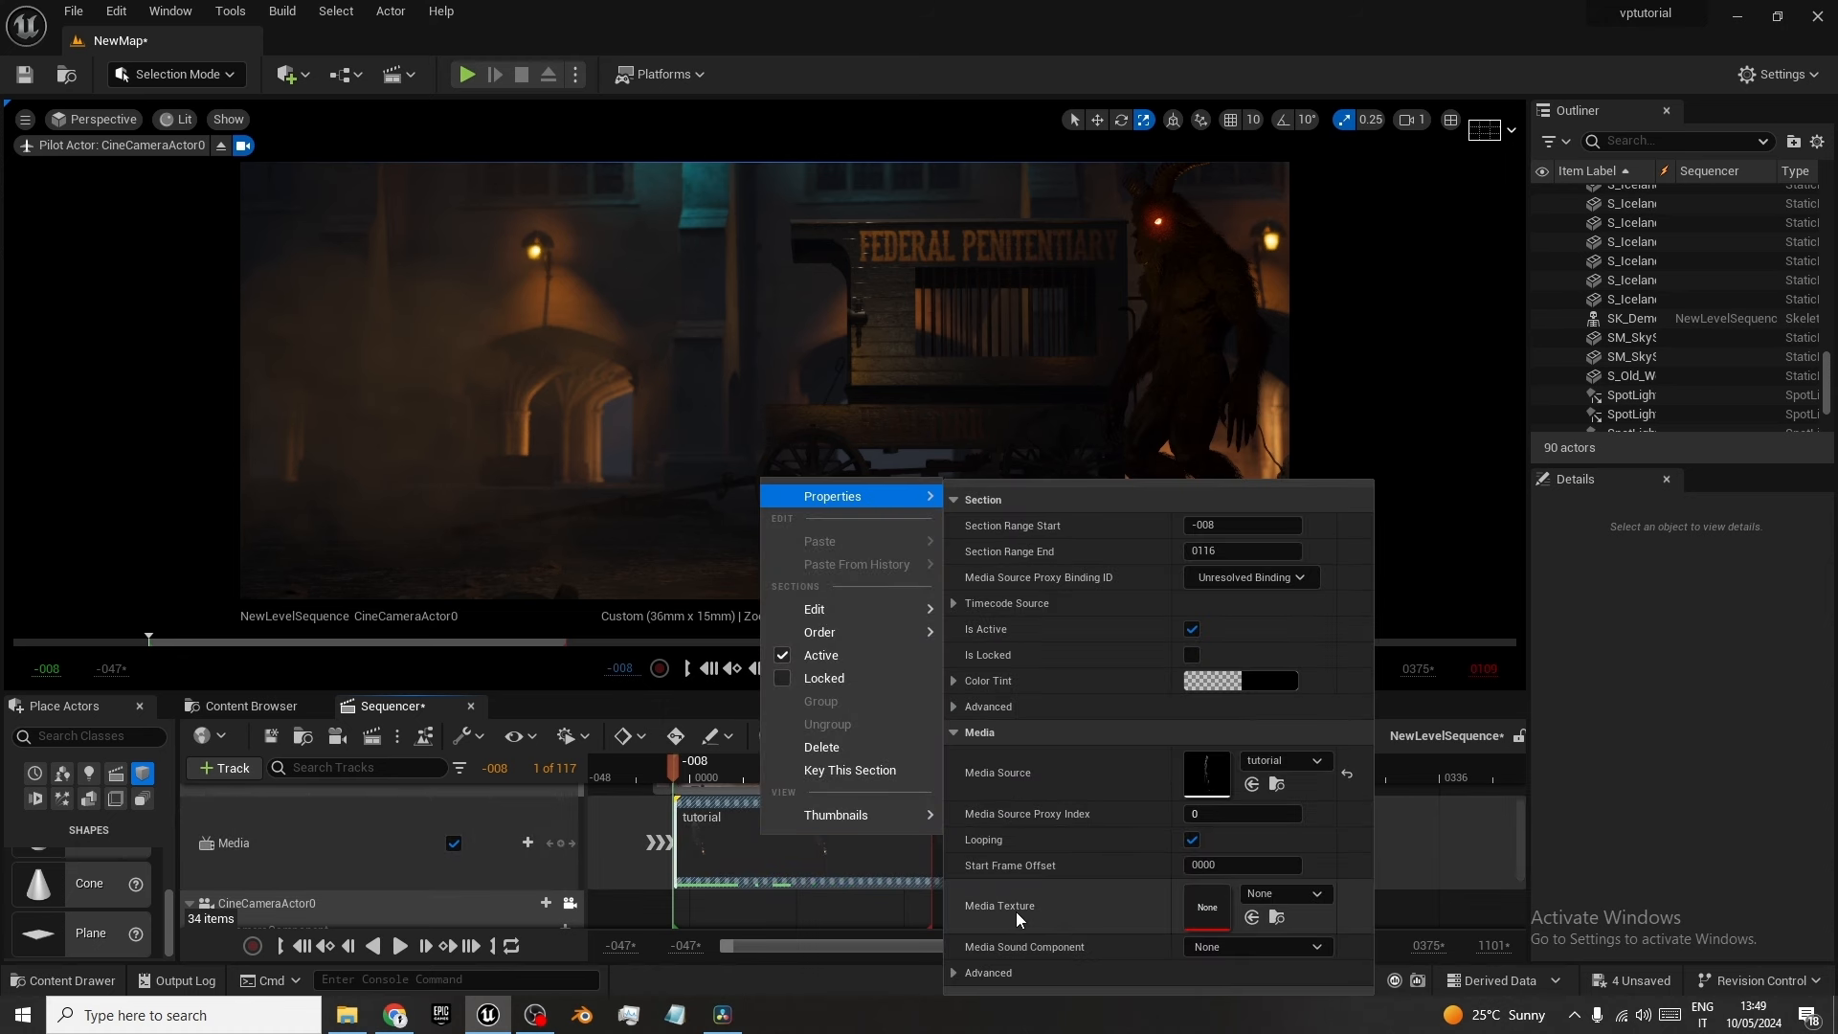
pyautogui.click(1259, 898)
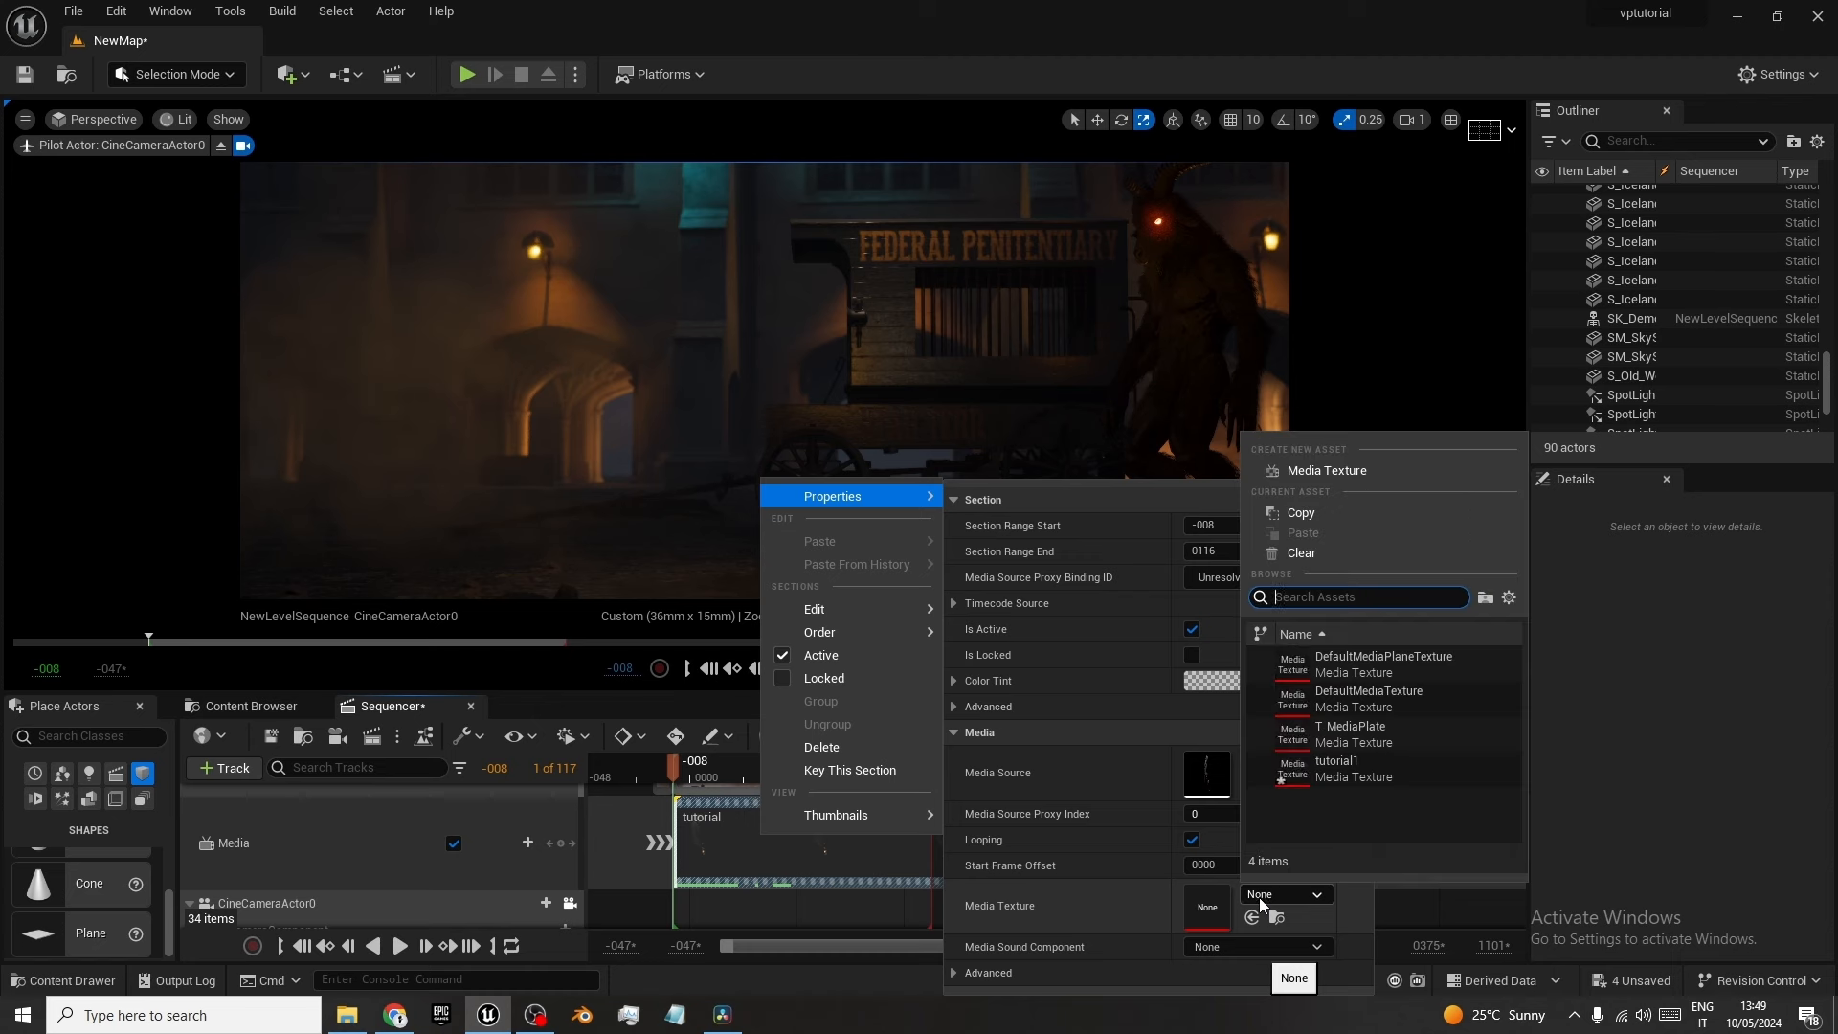
pyautogui.click(1355, 778)
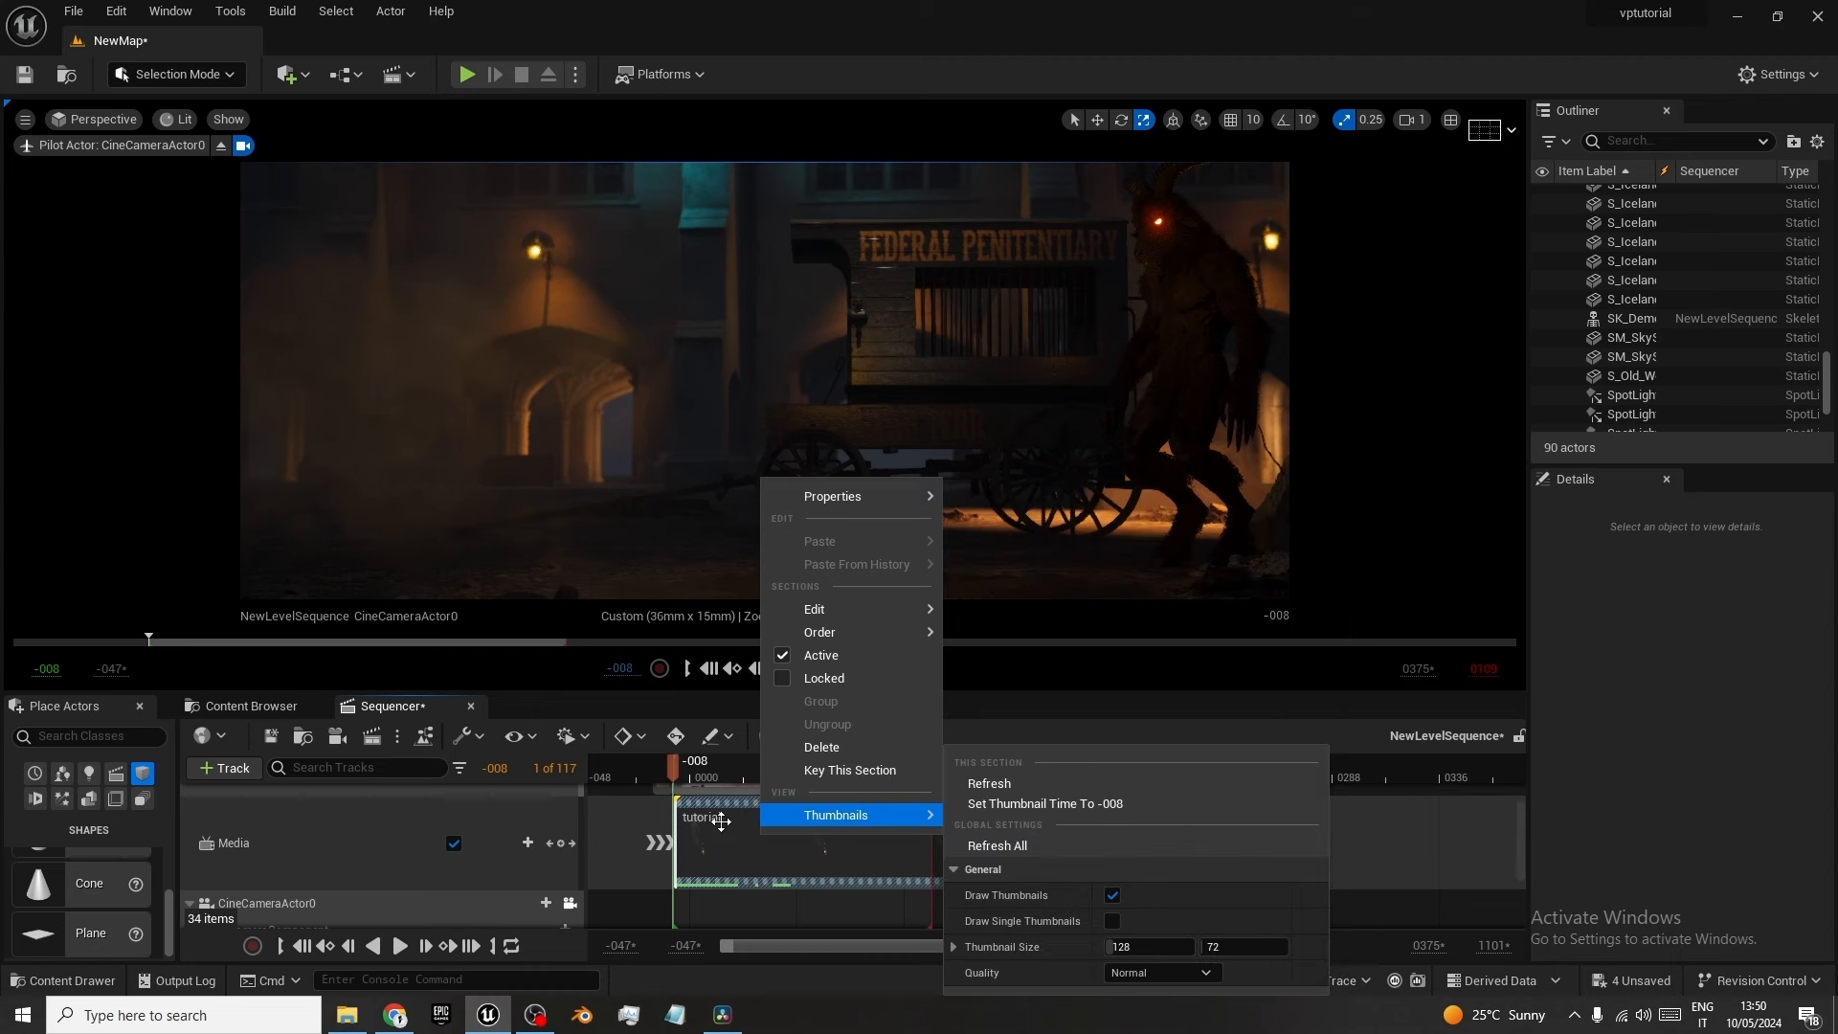
pyautogui.moveTo(836, 815)
pyautogui.click(1009, 709)
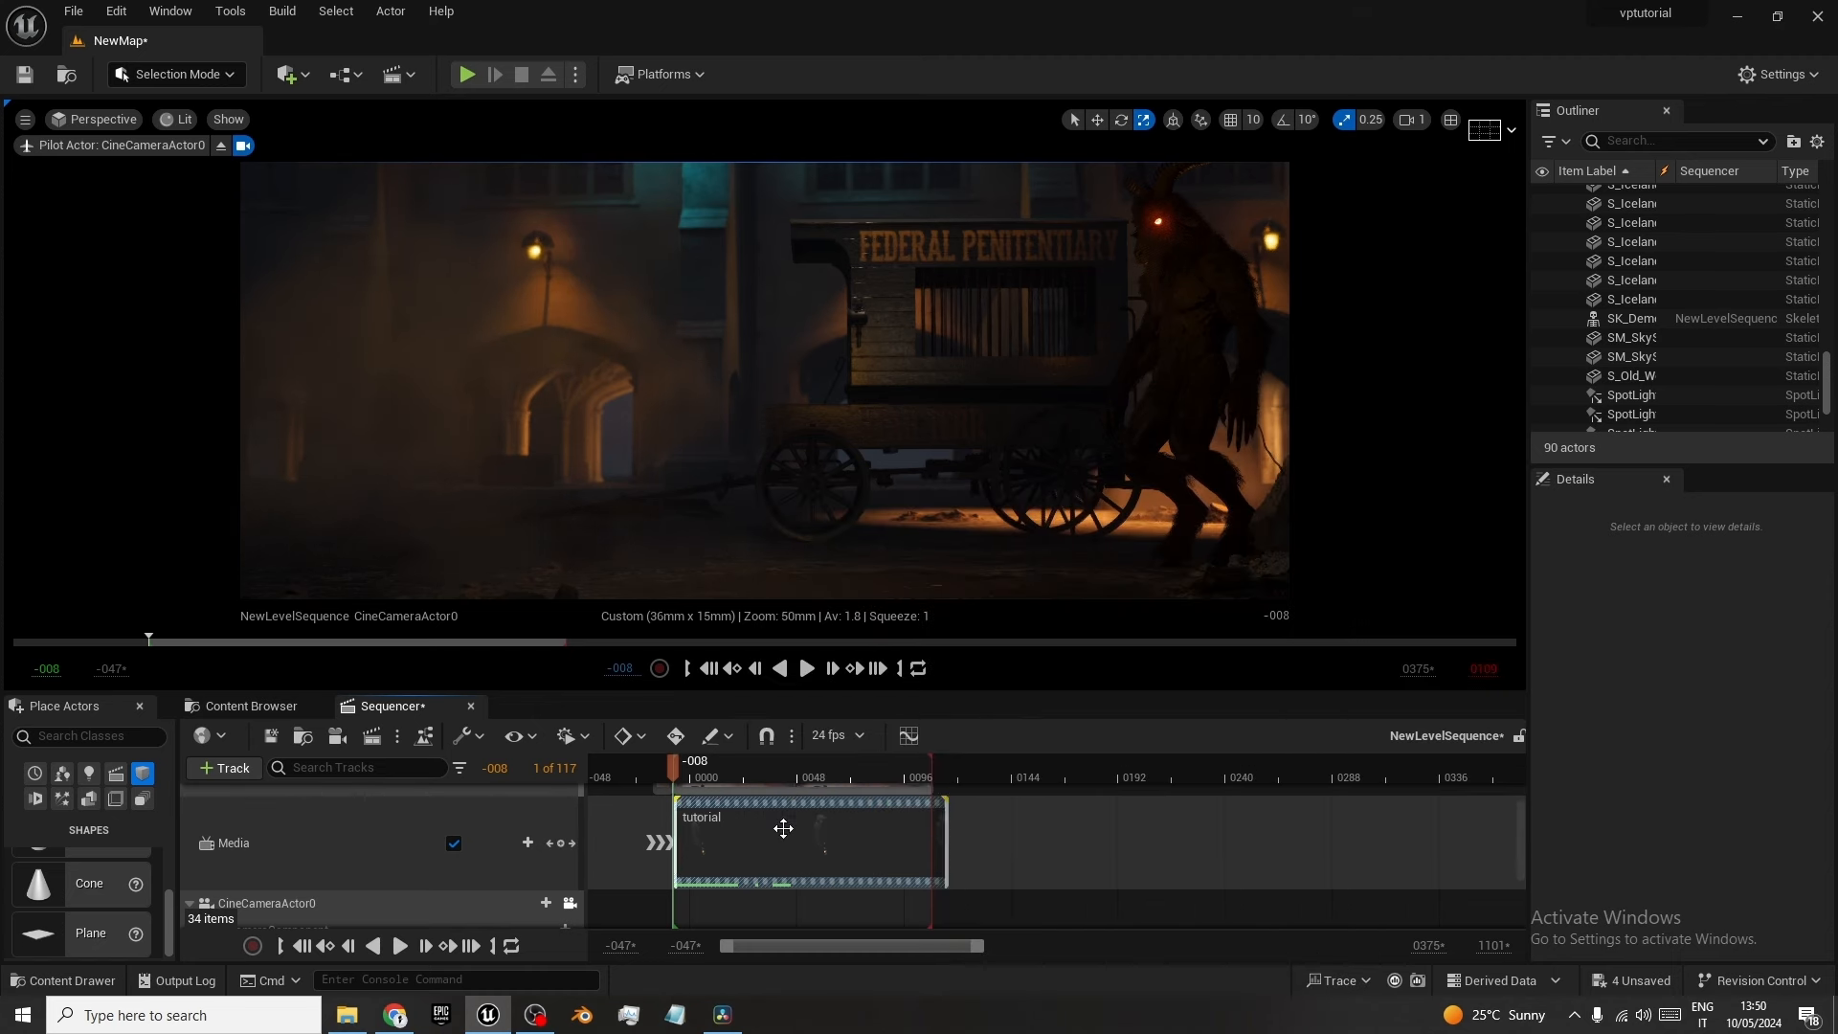
# Create a new material with its default name in the video folder and open it for editing.
pyautogui.click(273, 708)
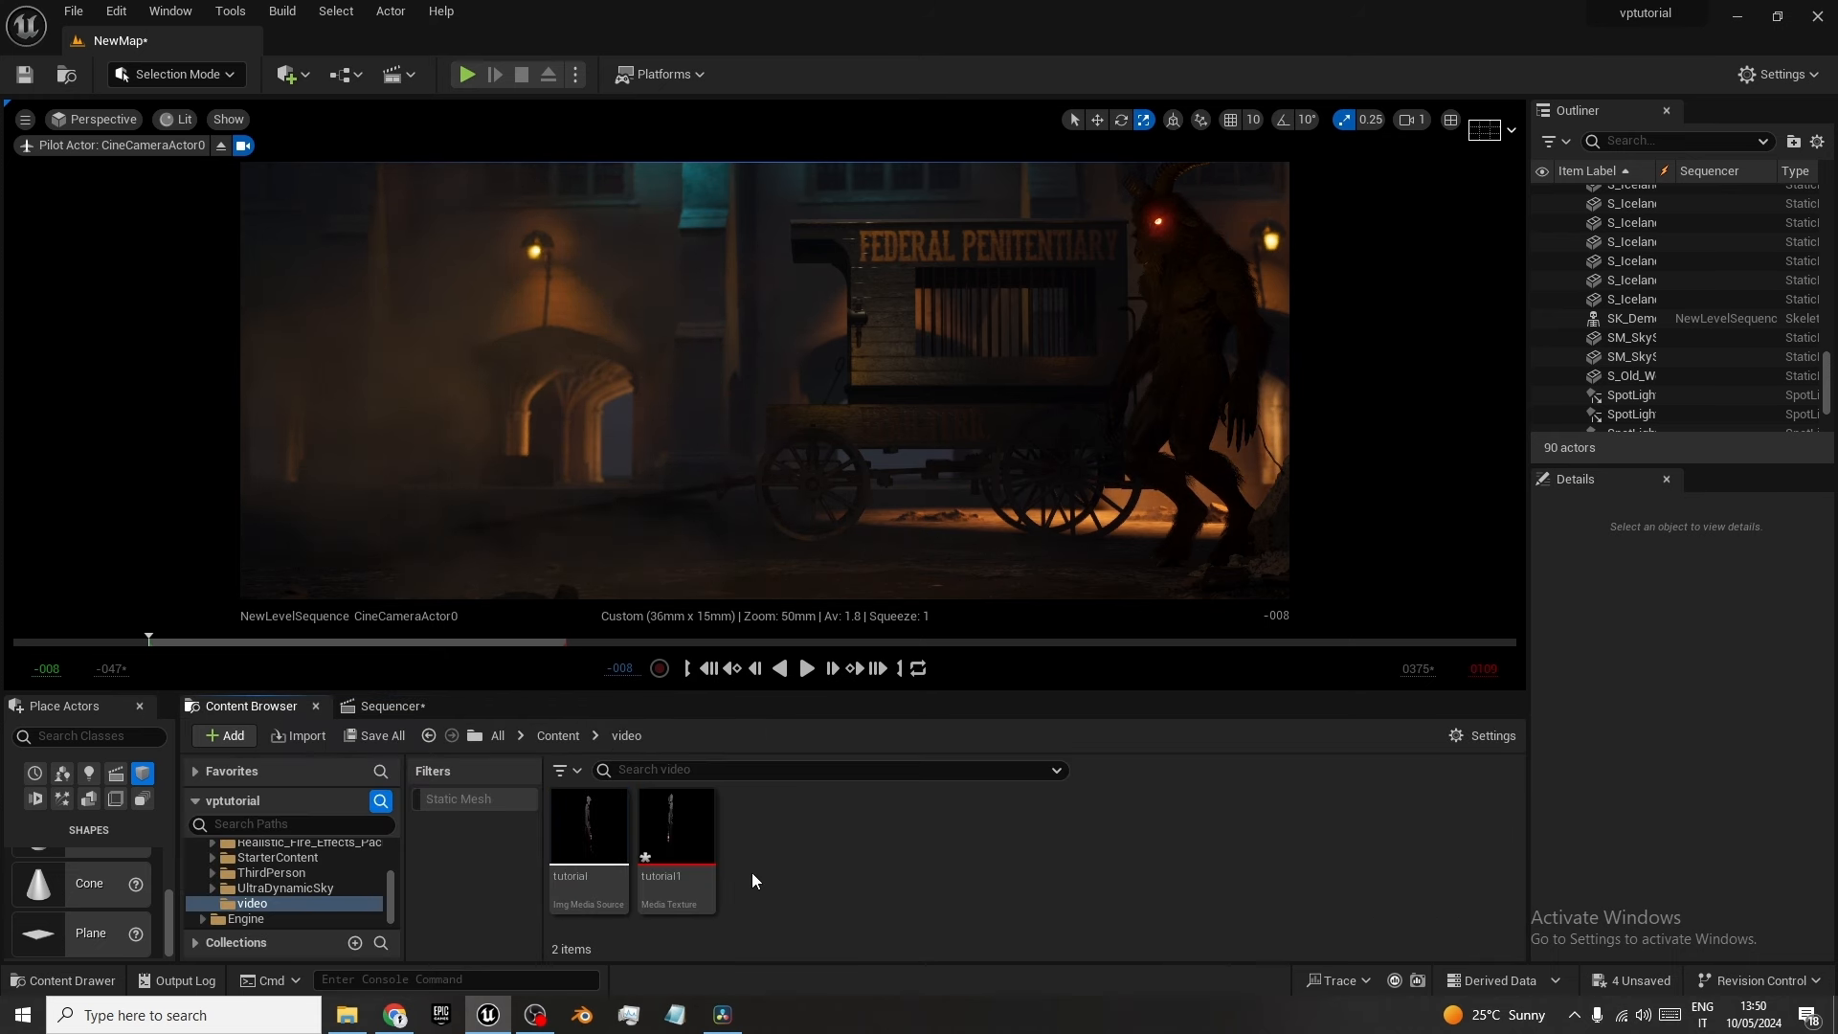
pyautogui.rightClick(777, 869)
pyautogui.click(860, 383)
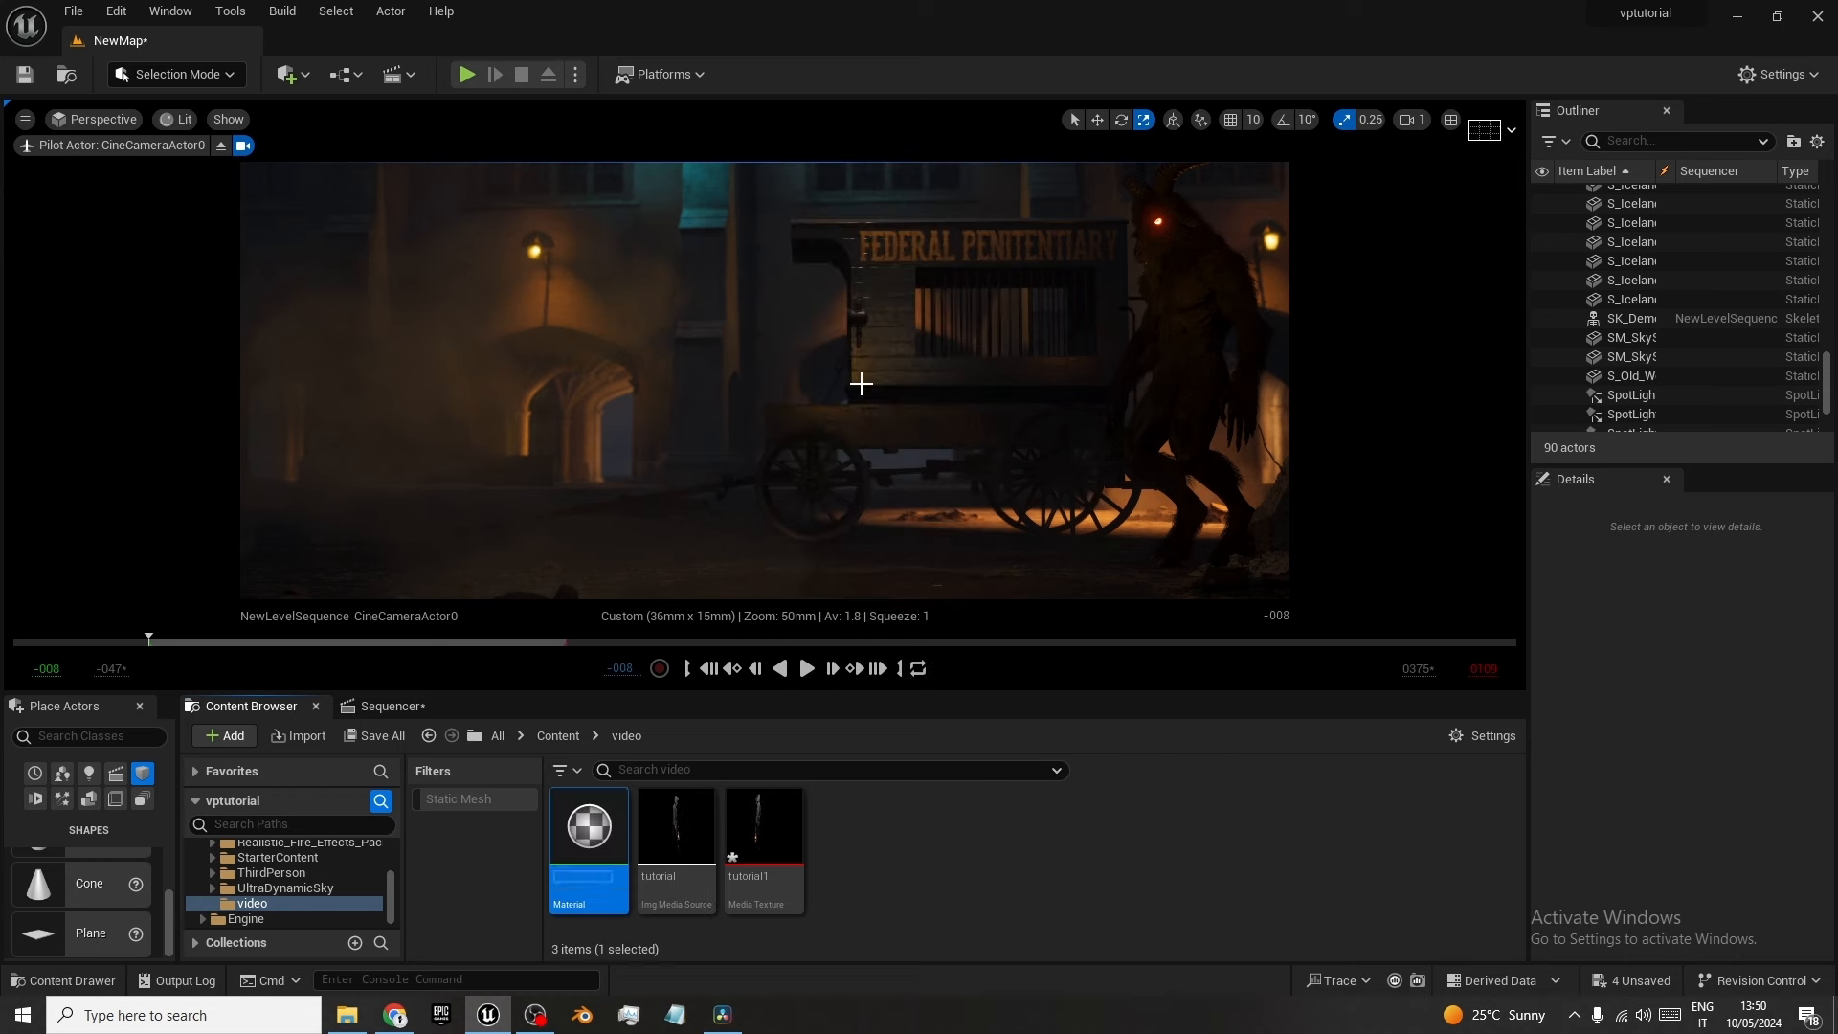
pyautogui.doubleClick(549, 828)
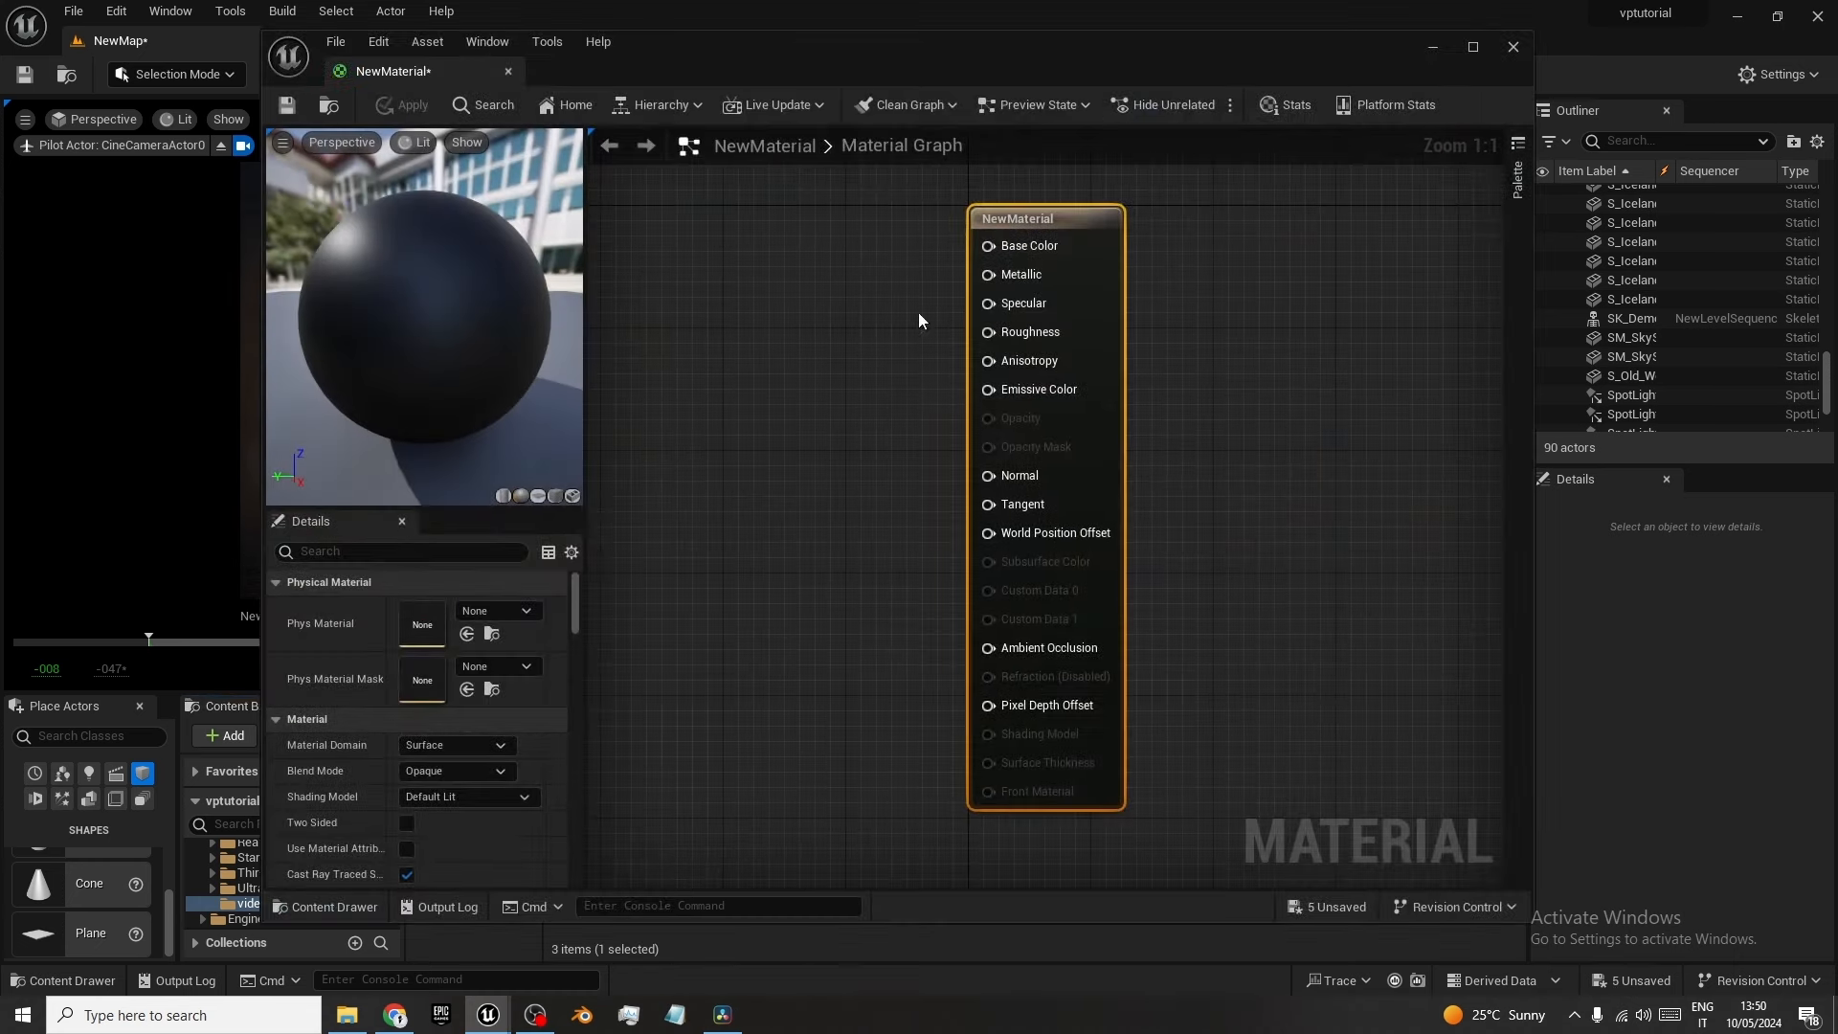
# Set NewMaterial's blend mode to Masked and its shading model to Unlit, and make it two-sided.
pyautogui.moveTo(702, 402); pyautogui.dragTo(1040, 384, button='right')
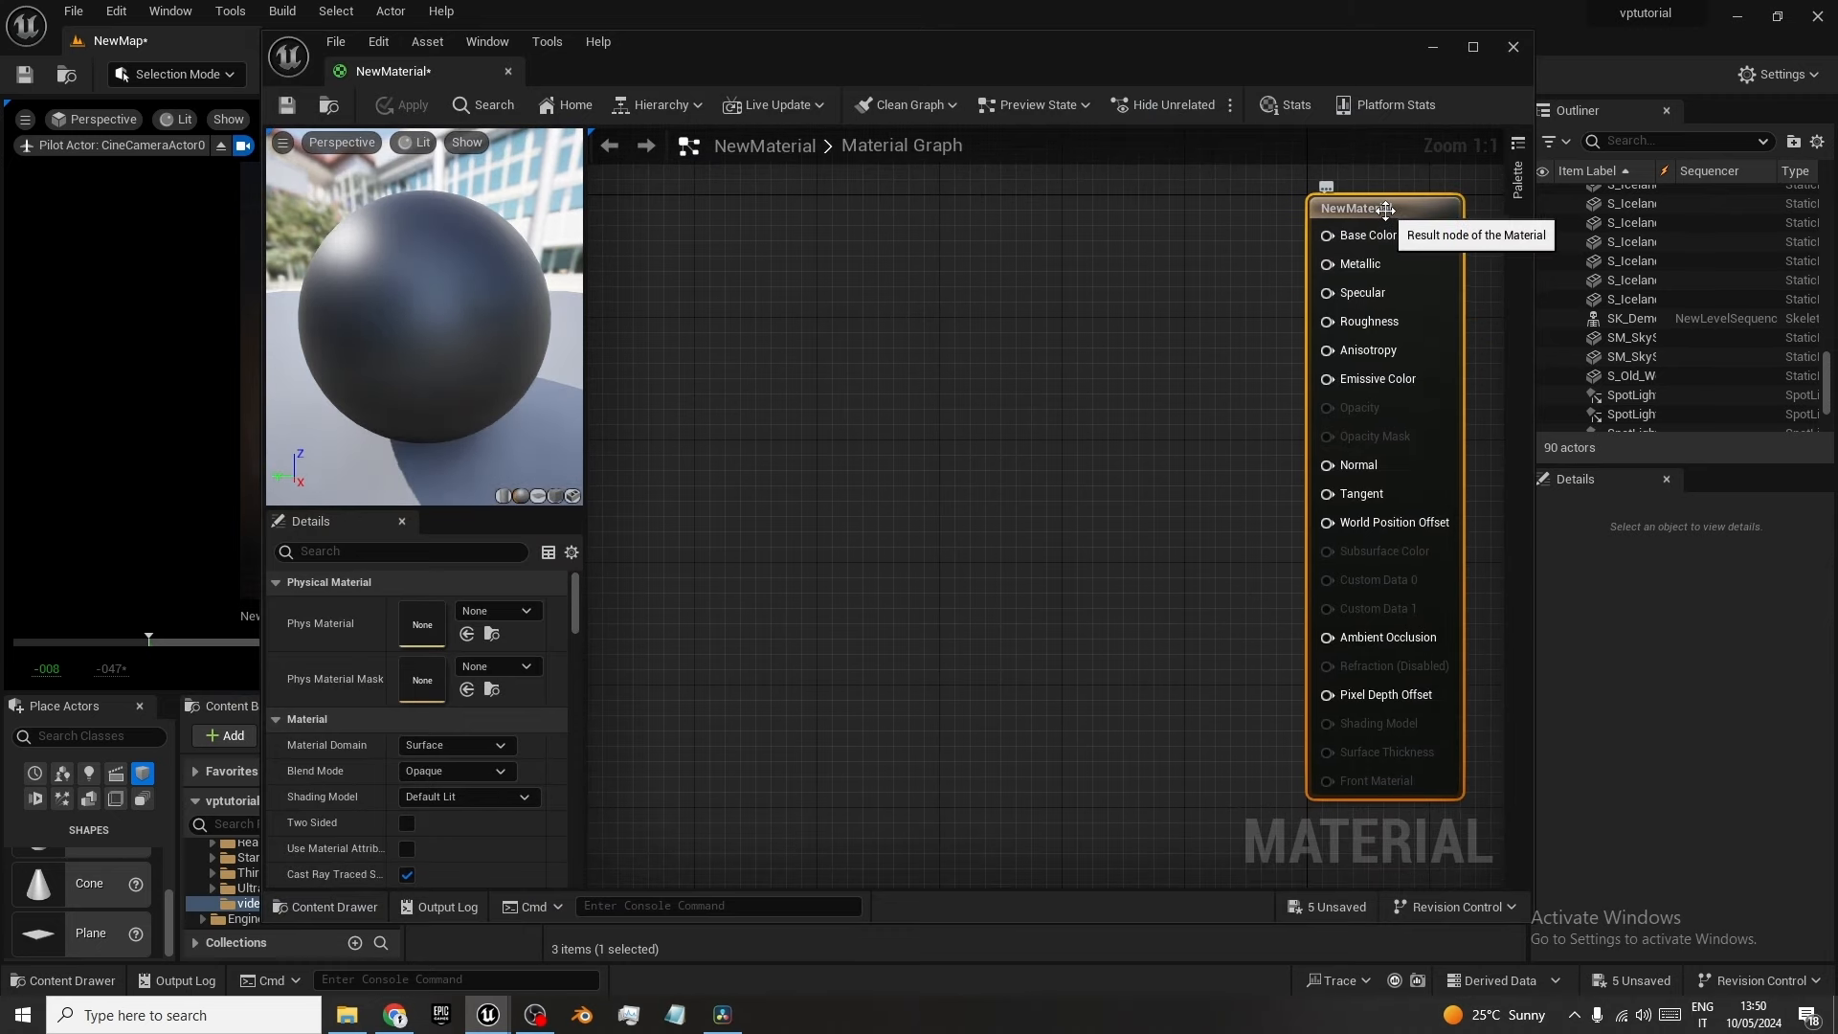
pyautogui.click(462, 768)
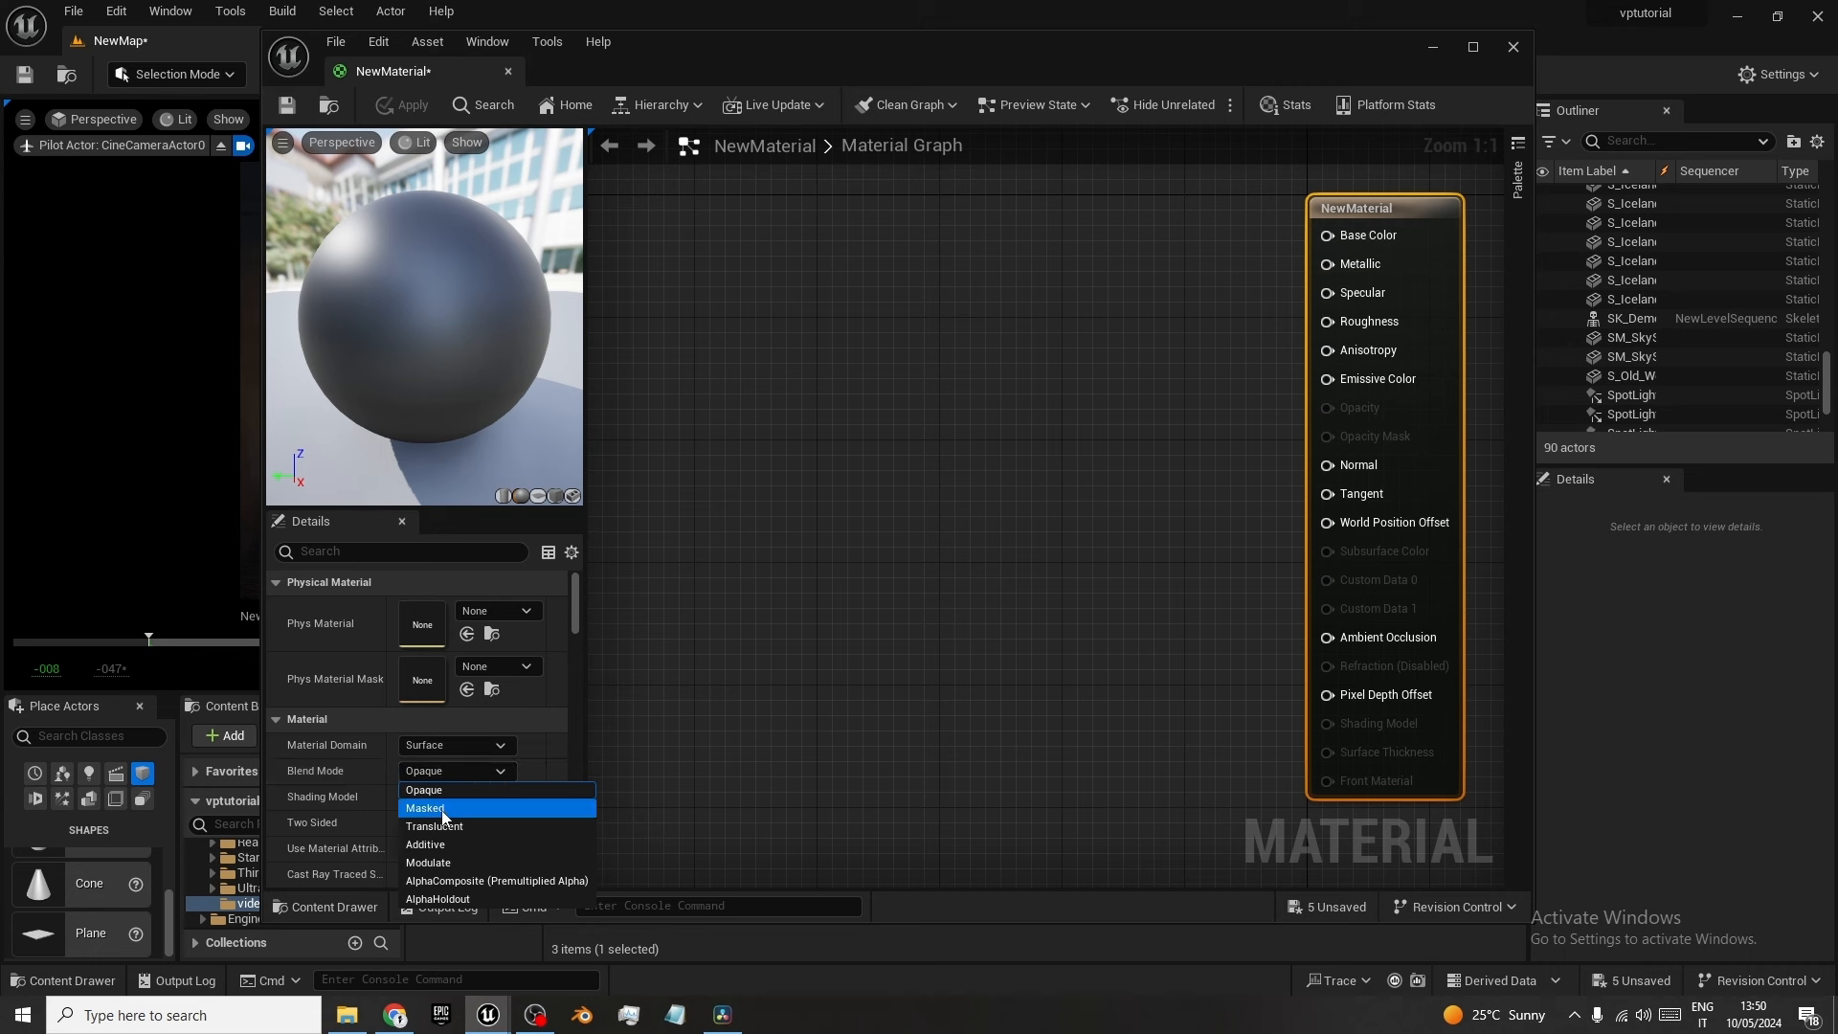
pyautogui.click(454, 811)
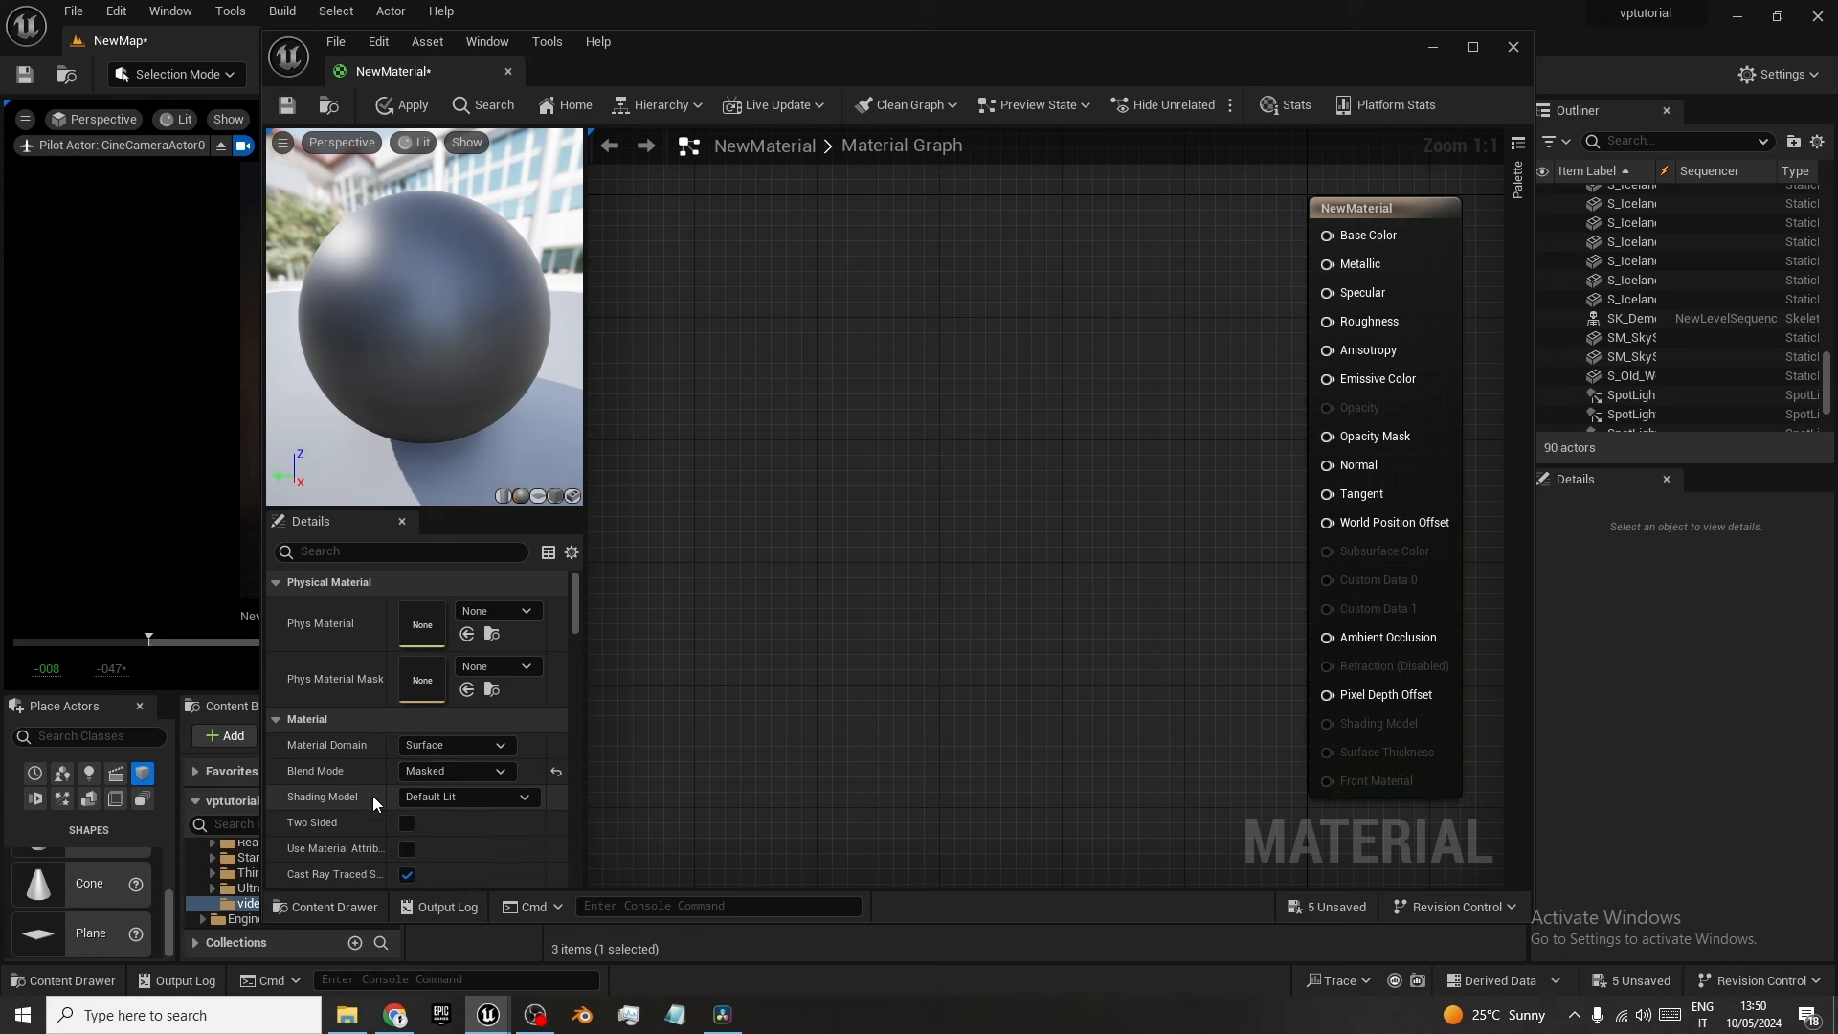
pyautogui.click(480, 796)
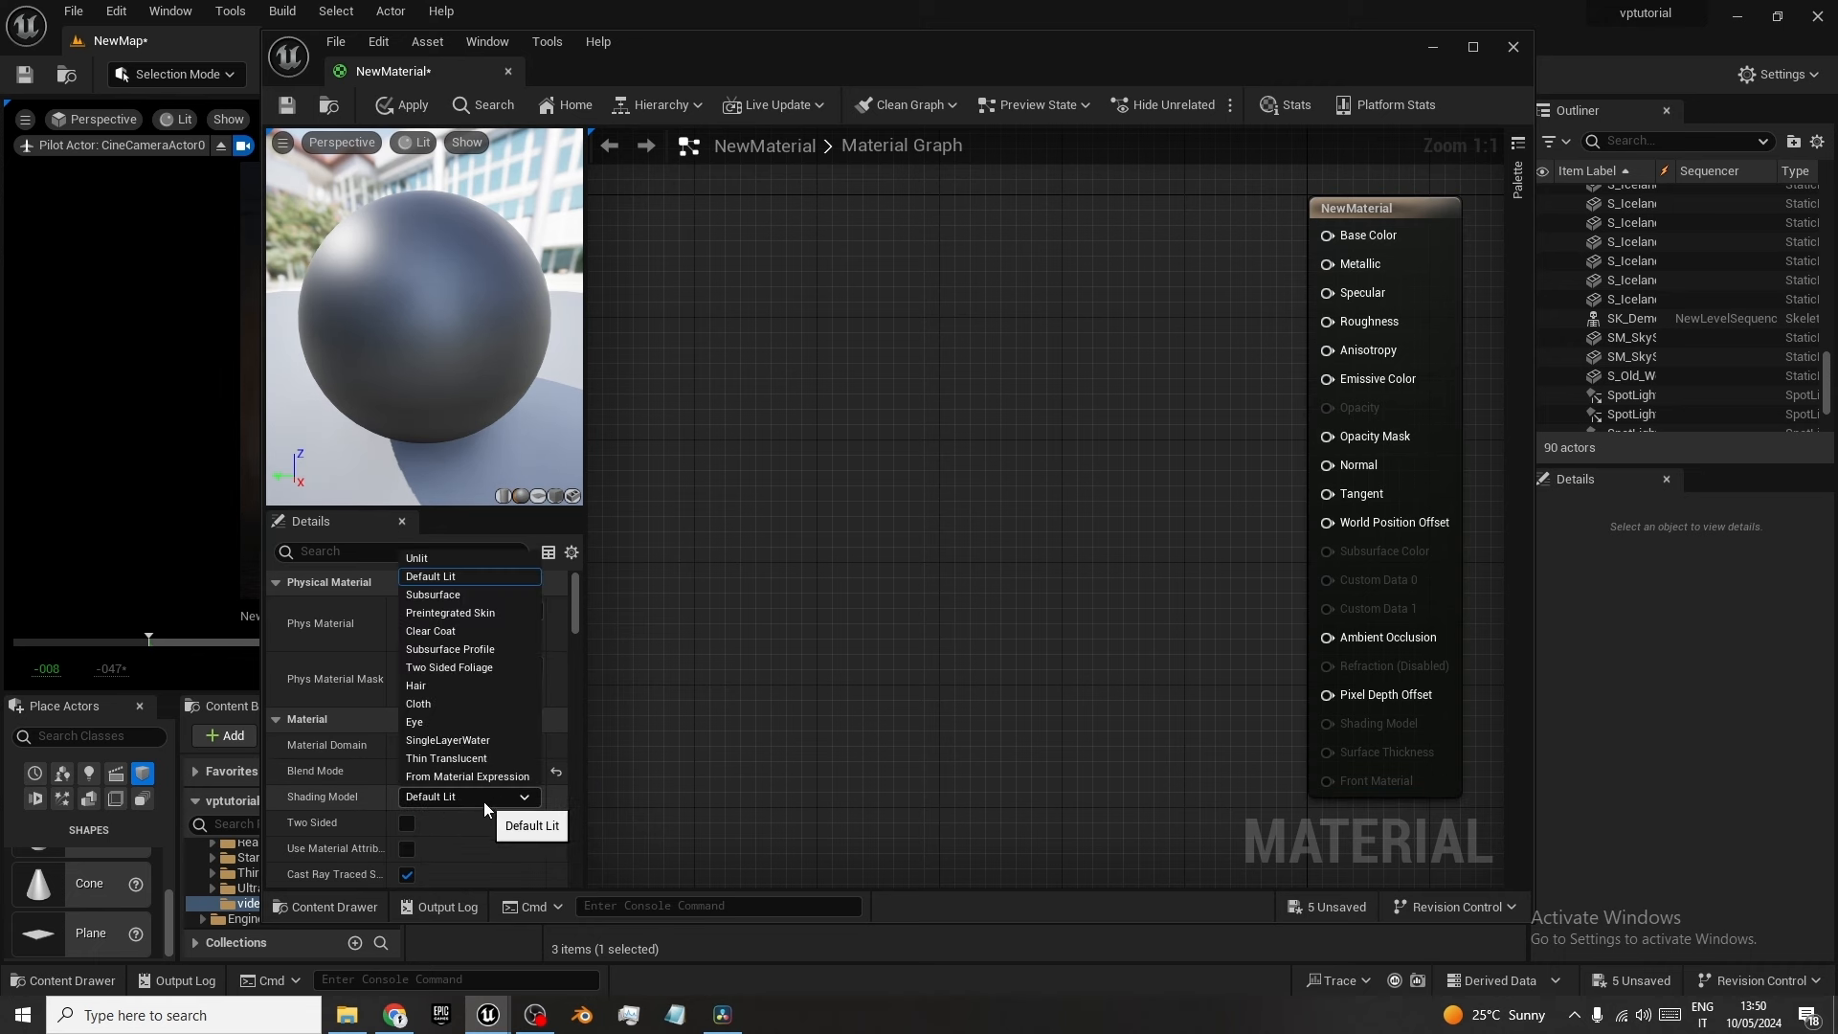
pyautogui.click(477, 559)
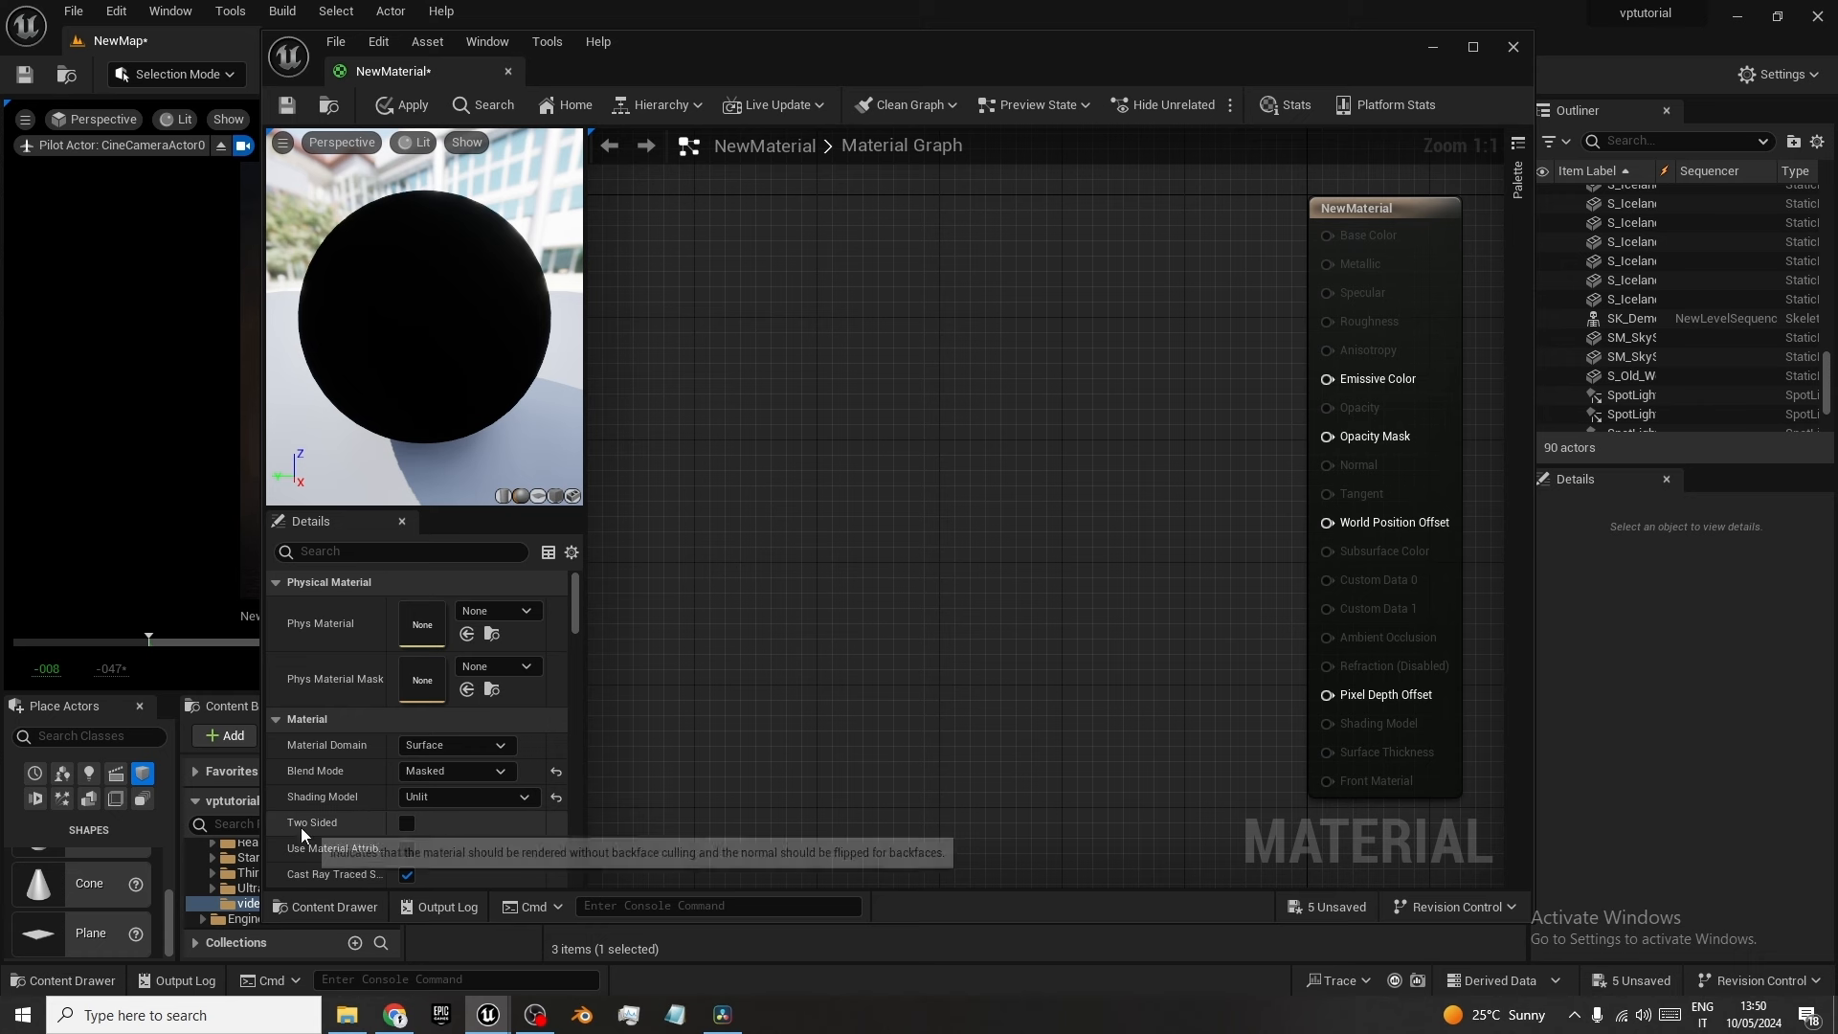
pyautogui.click(406, 823)
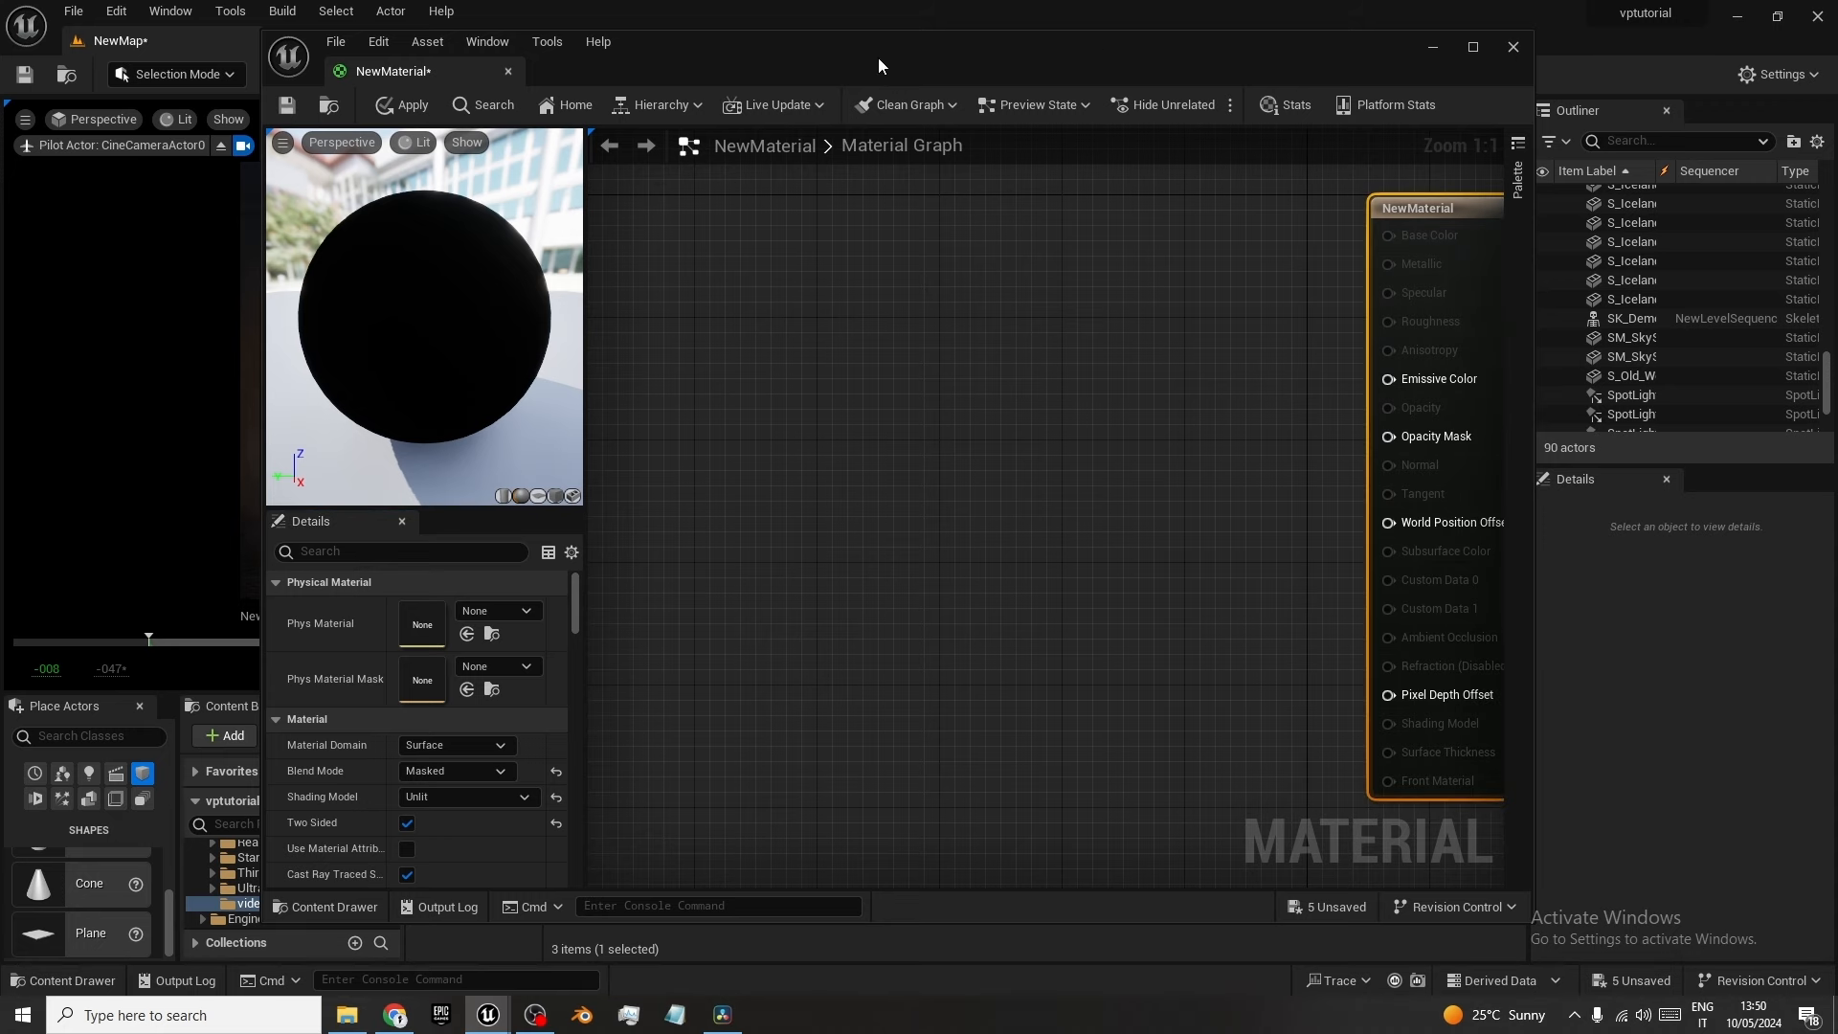
# Add the tutorial1 media texture to NewMaterial's graph as a Texture Sample node, placed well before the result node.
pyautogui.moveTo(874, 63); pyautogui.dragTo(1423, 79)
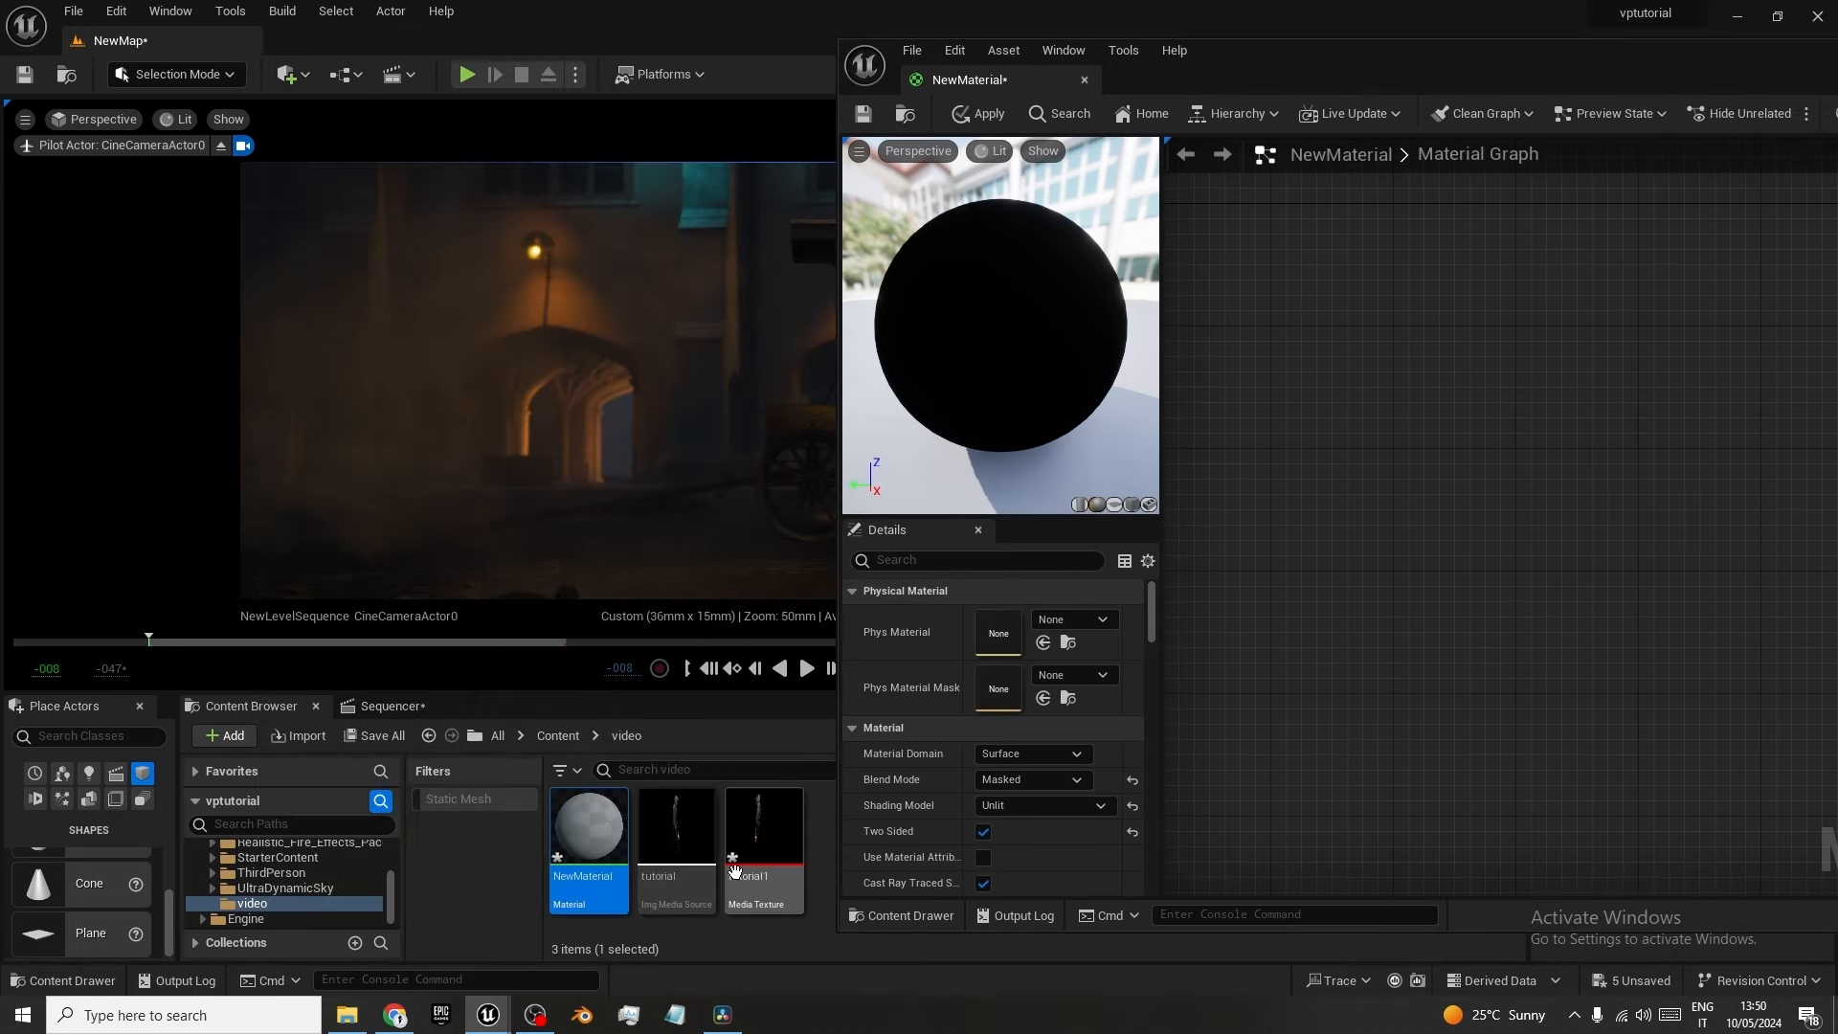
pyautogui.moveTo(757, 818); pyautogui.dragTo(1271, 347)
pyautogui.moveTo(1316, 86); pyautogui.dragTo(613, 155)
pyautogui.moveTo(607, 429); pyautogui.dragTo(529, 399)
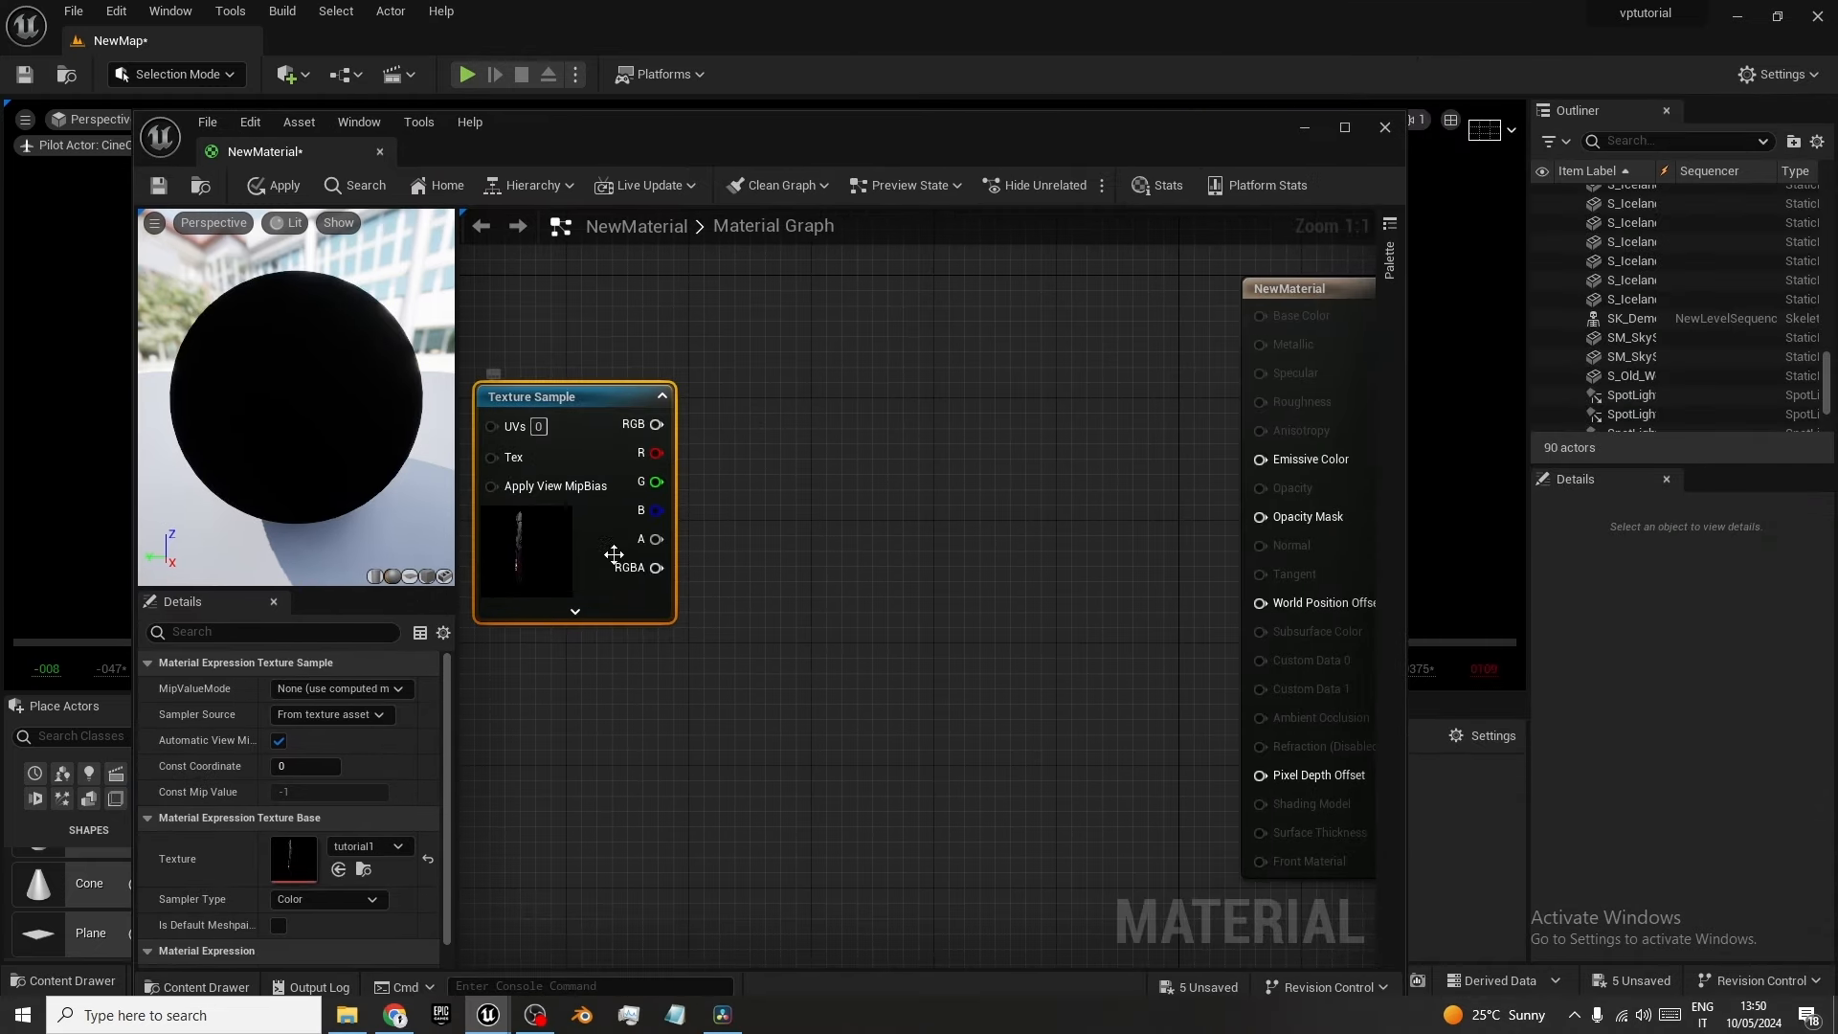
# Feed the Texture Sample's RGB output into the Image input of a new RaiseBlackLevelsByPercentage node placed beside it.
pyautogui.moveTo(657, 424); pyautogui.dragTo(792, 523)
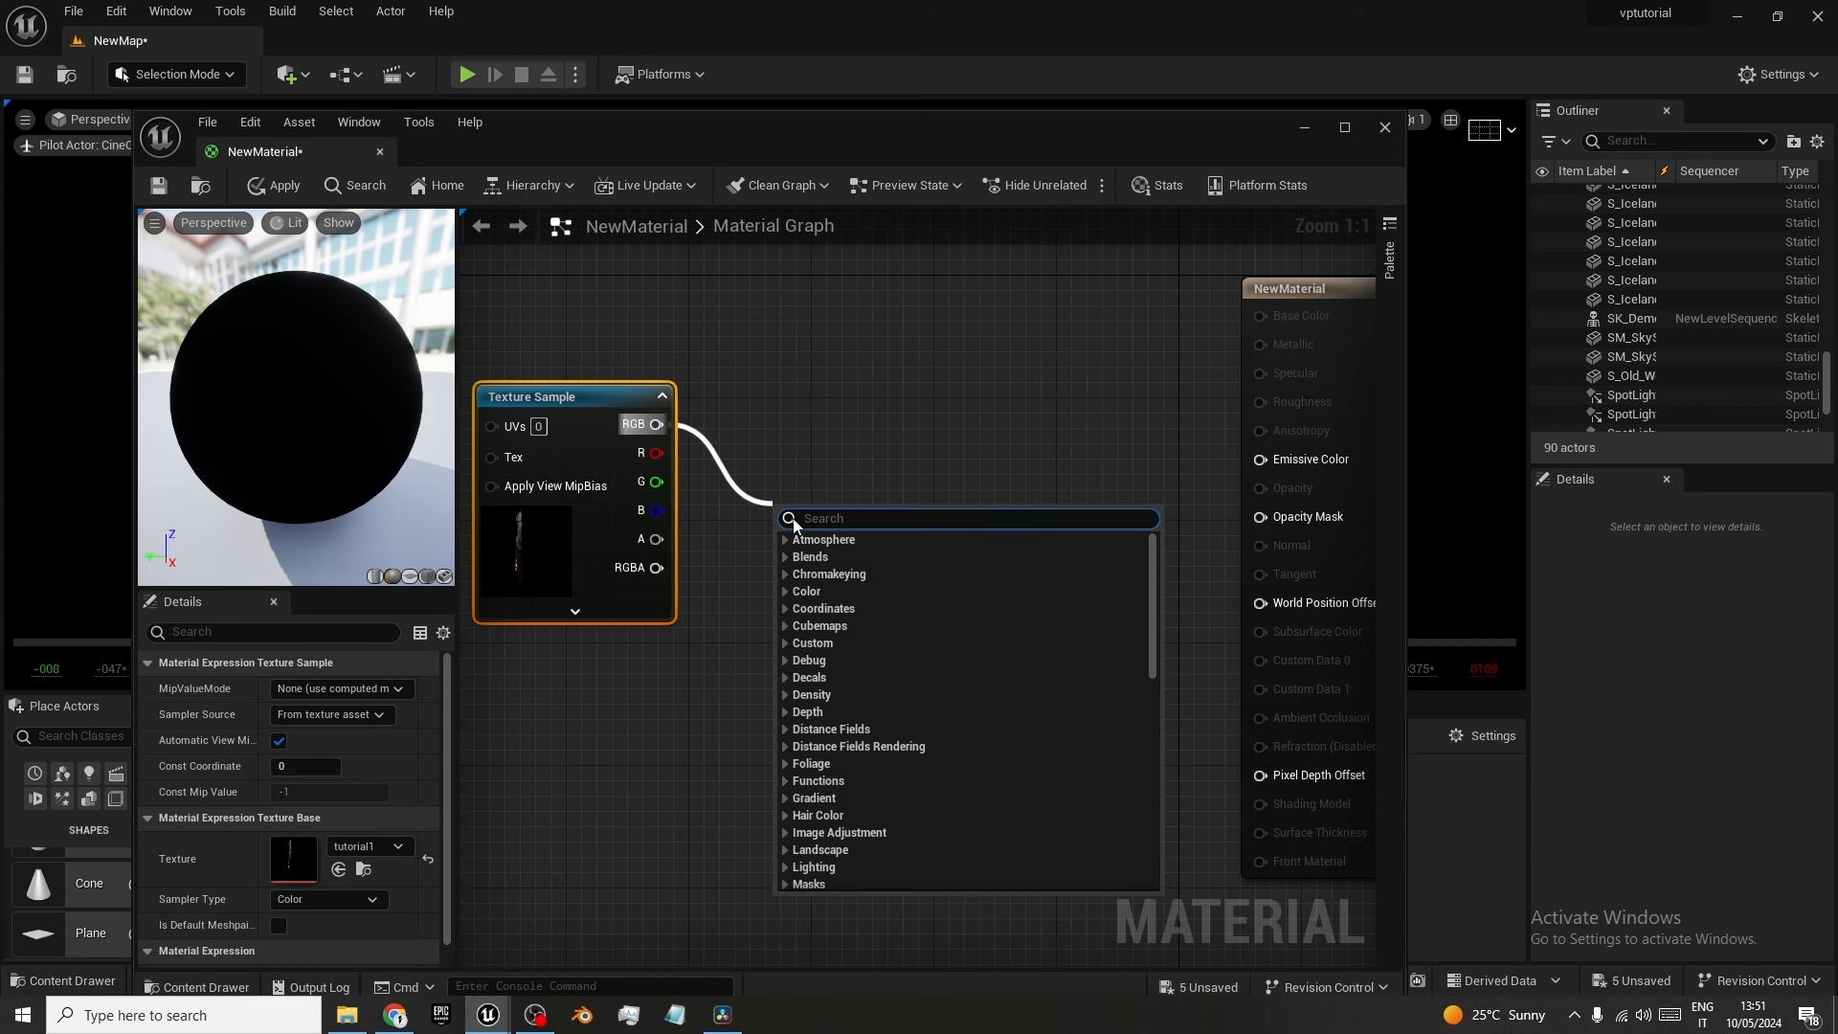
pyautogui.write('rai')
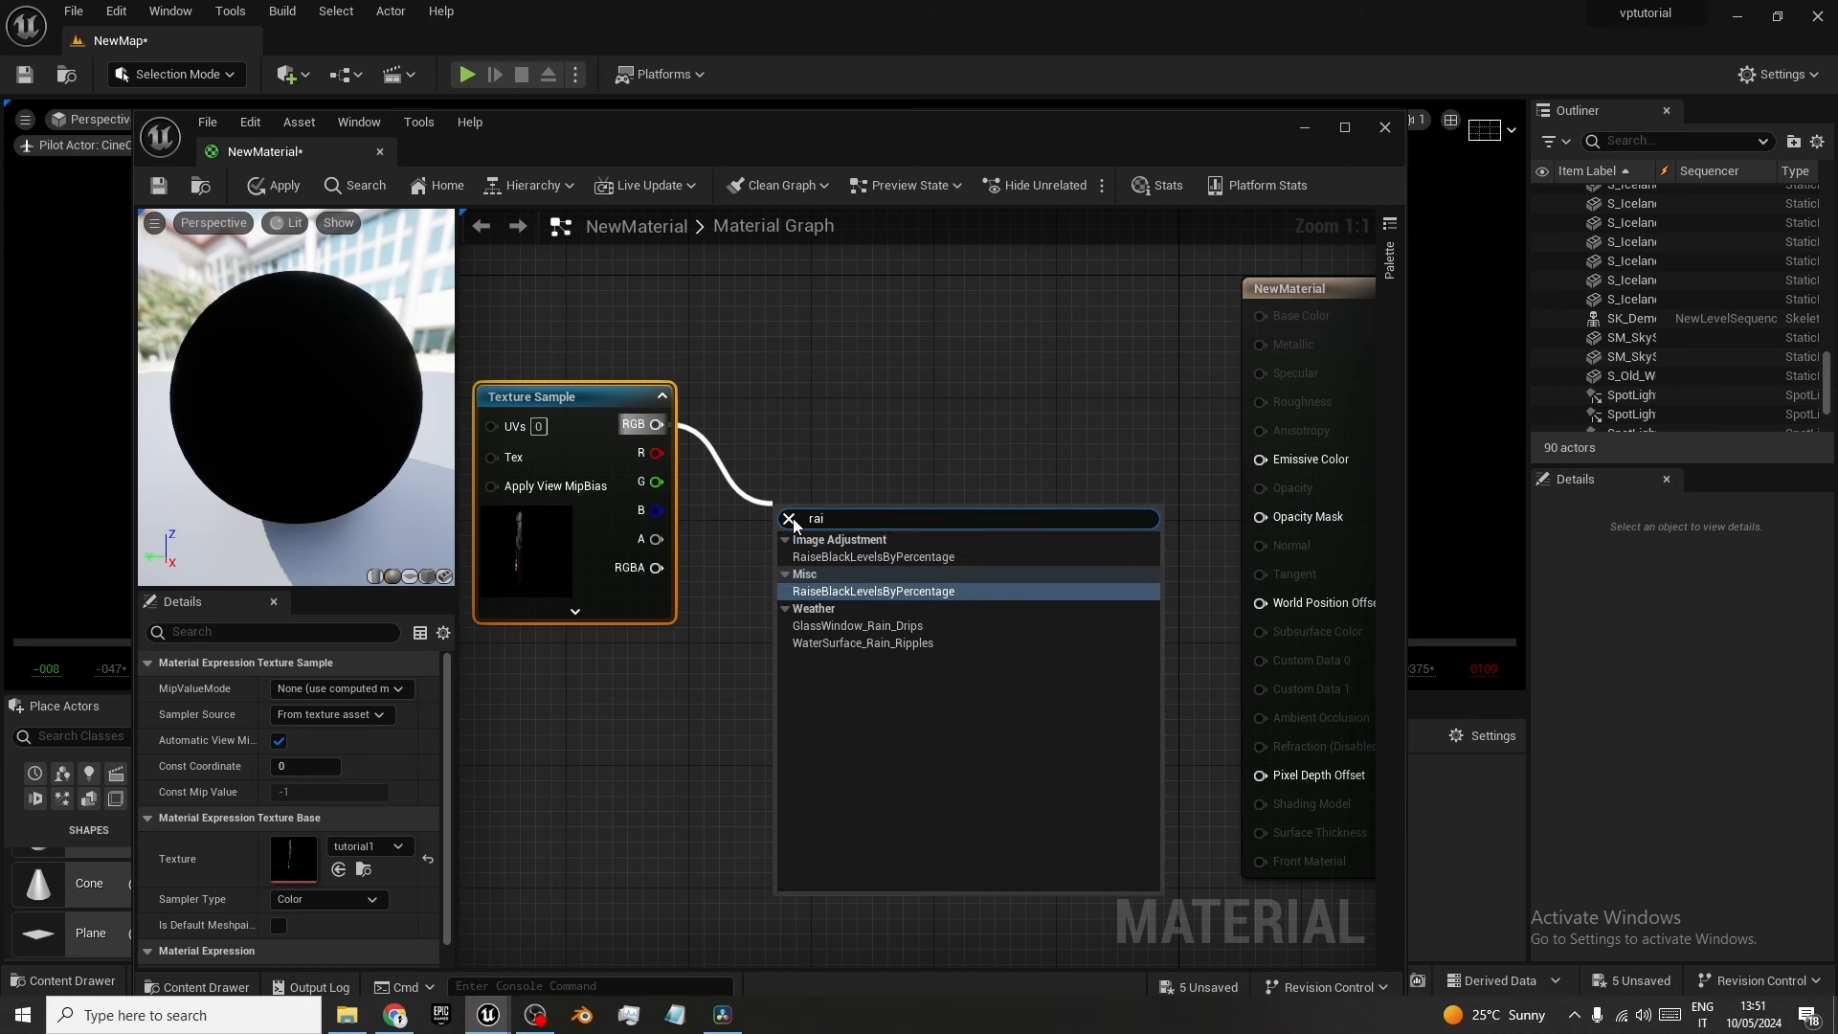
pyautogui.click(903, 592)
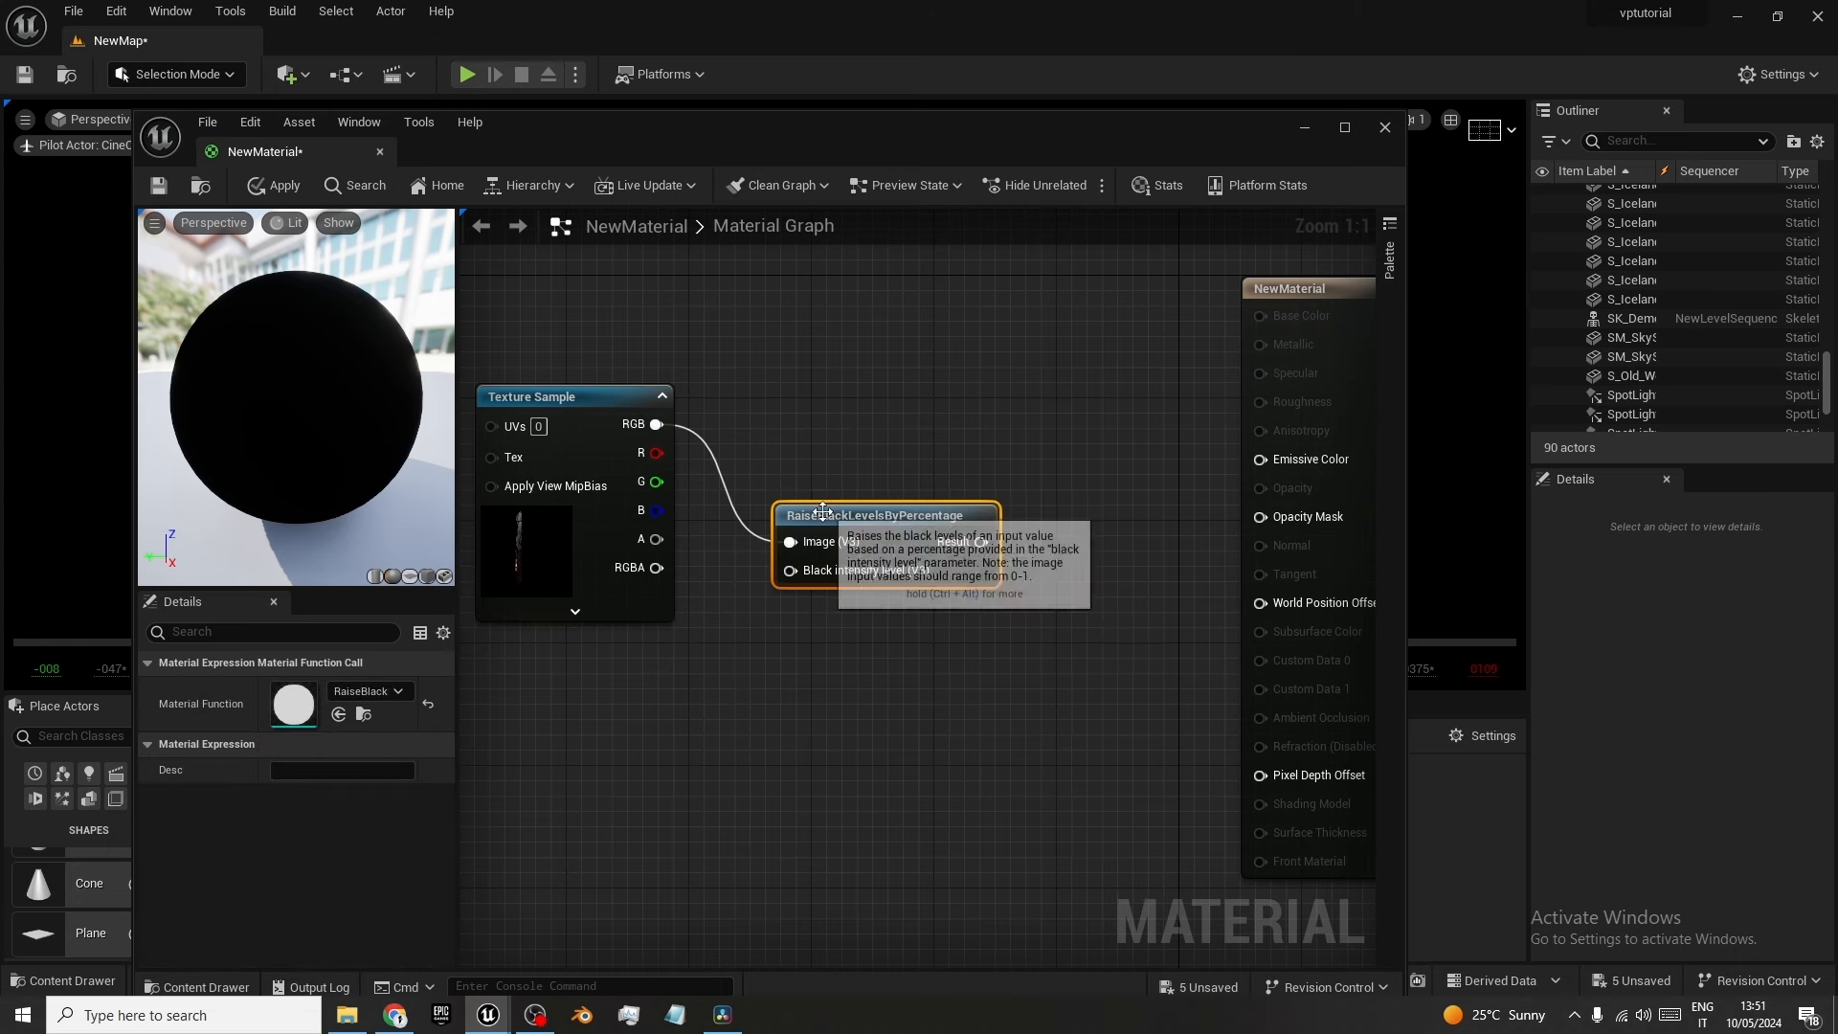
pyautogui.moveTo(823, 512); pyautogui.dragTo(815, 408)
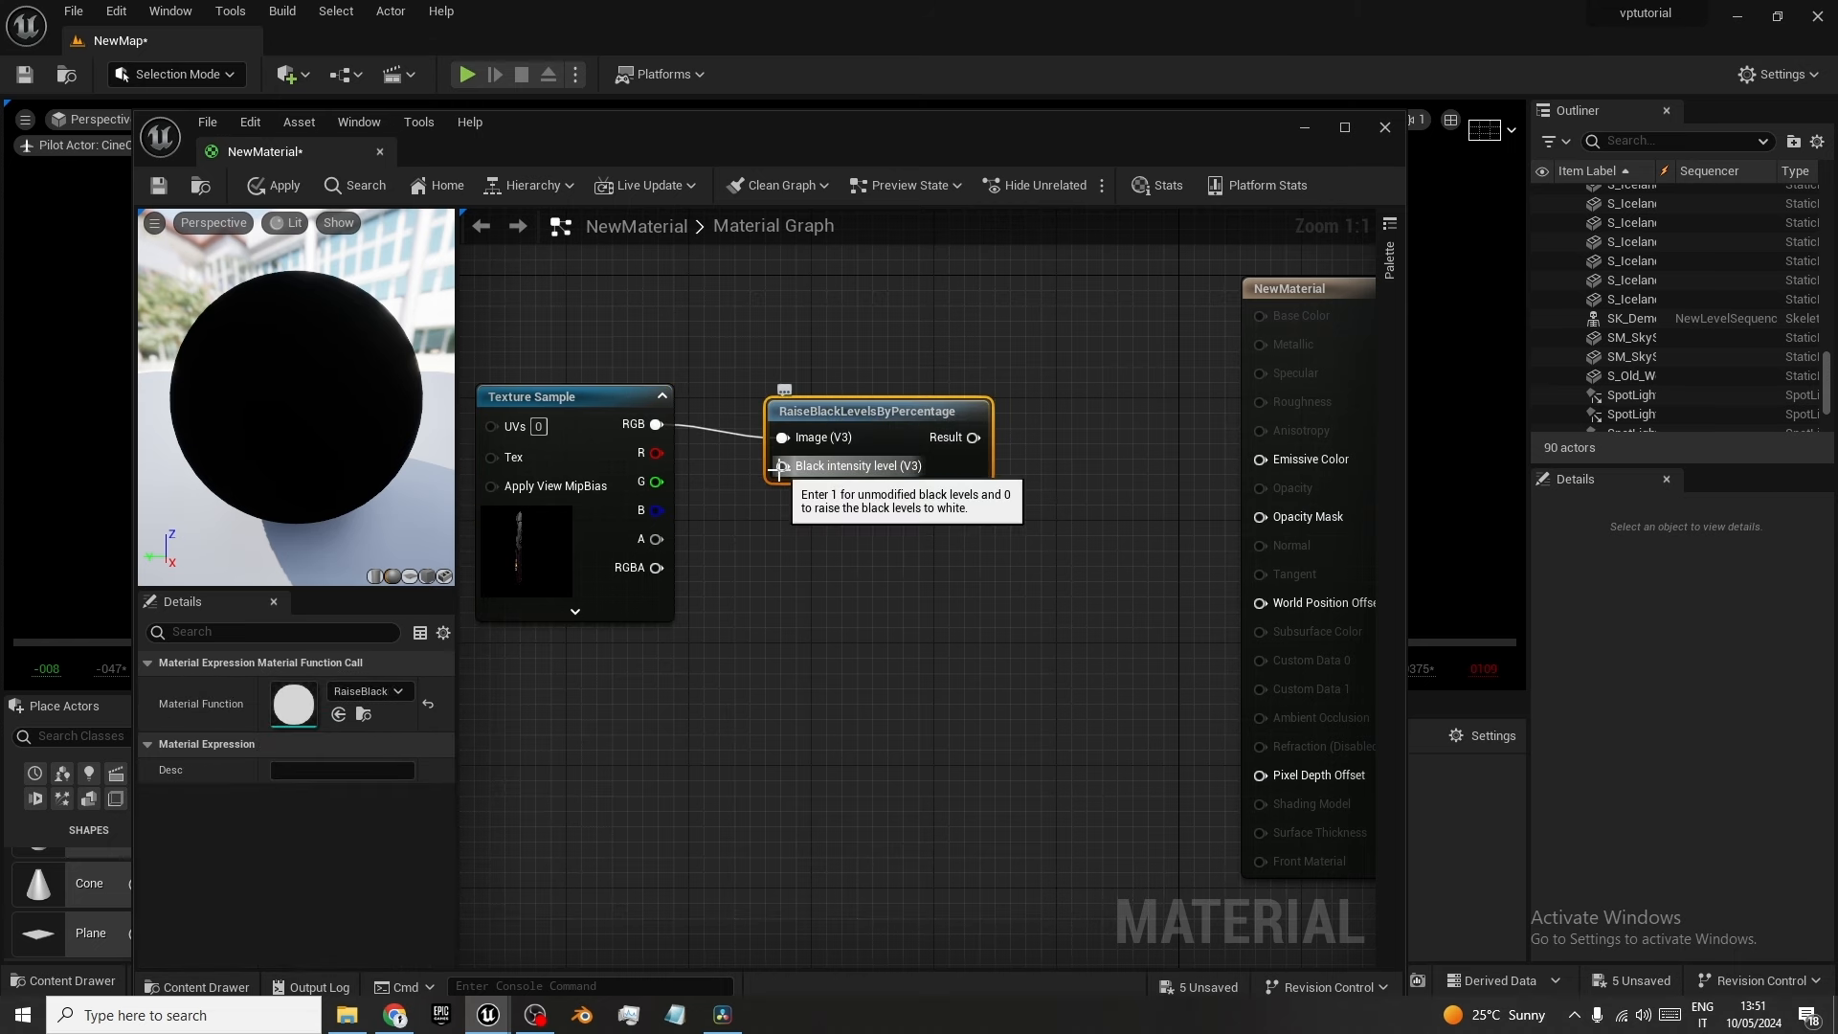
# Connect a new scalar parameter named blacklevel, default value 1, to the Black intensity level input and place it below the Texture Sample.
pyautogui.moveTo(777, 468); pyautogui.dragTo(789, 599)
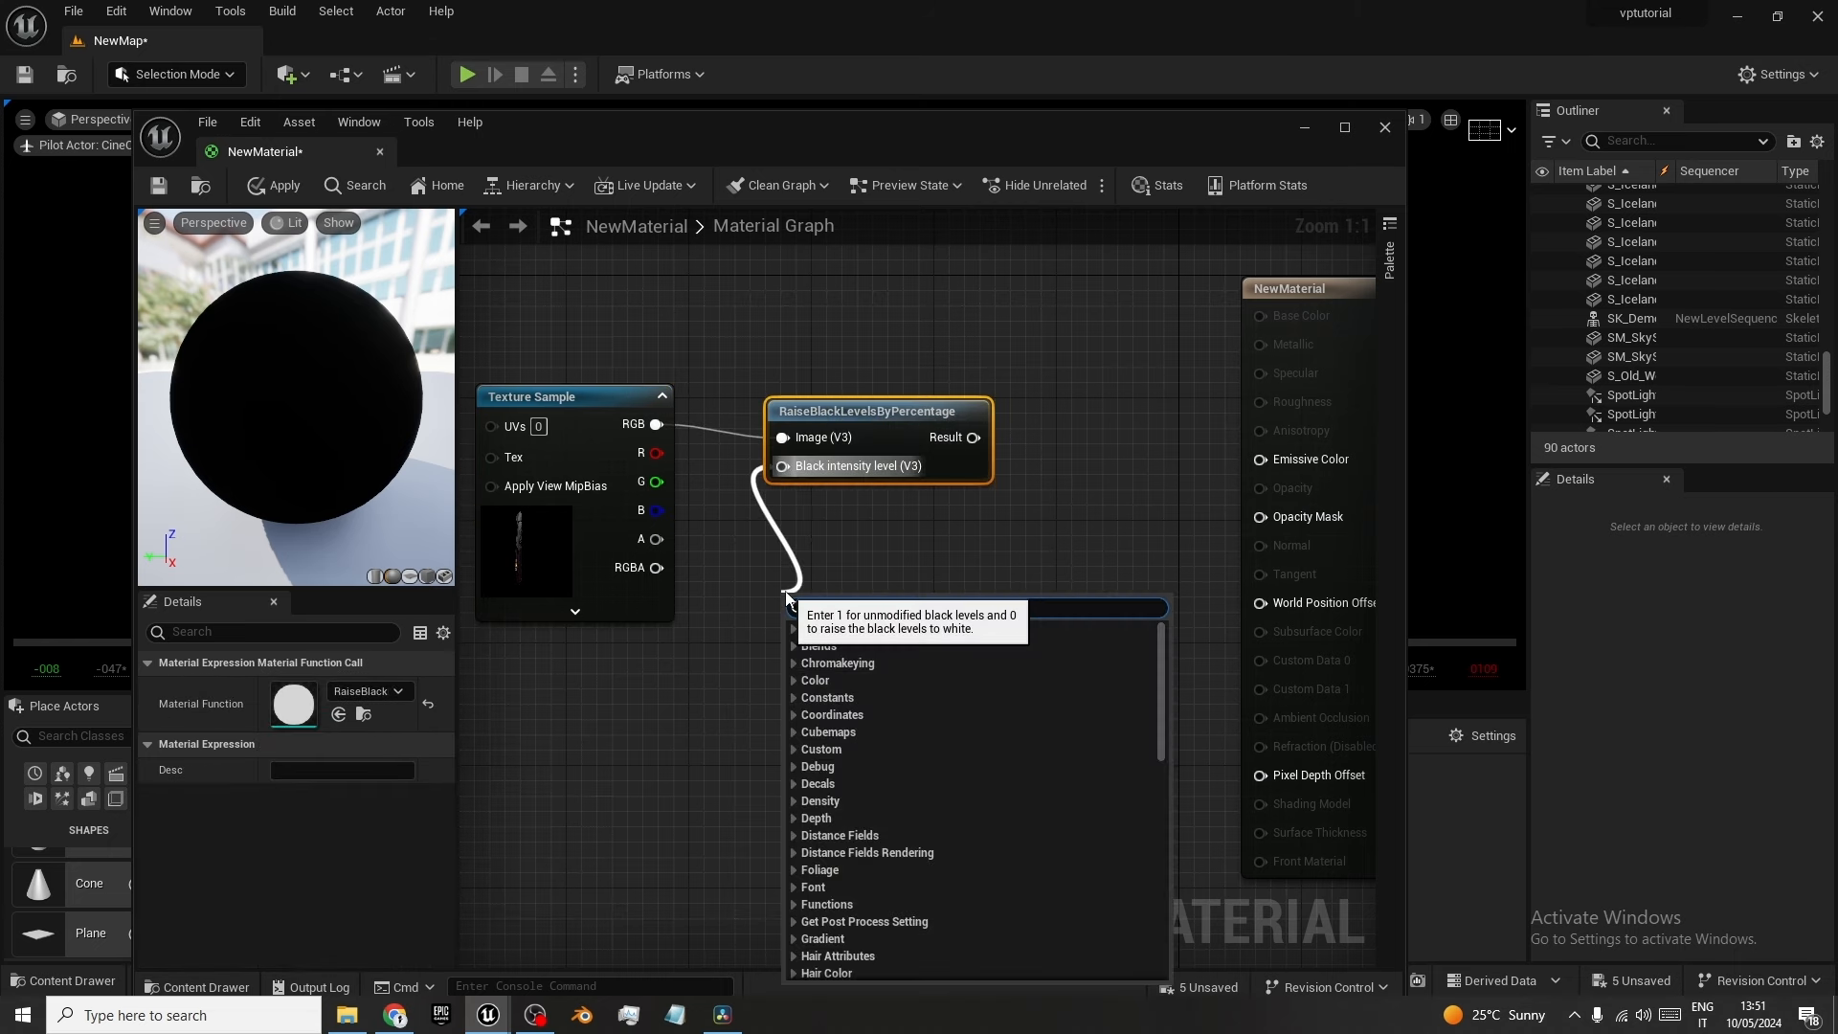
pyautogui.write('scal')
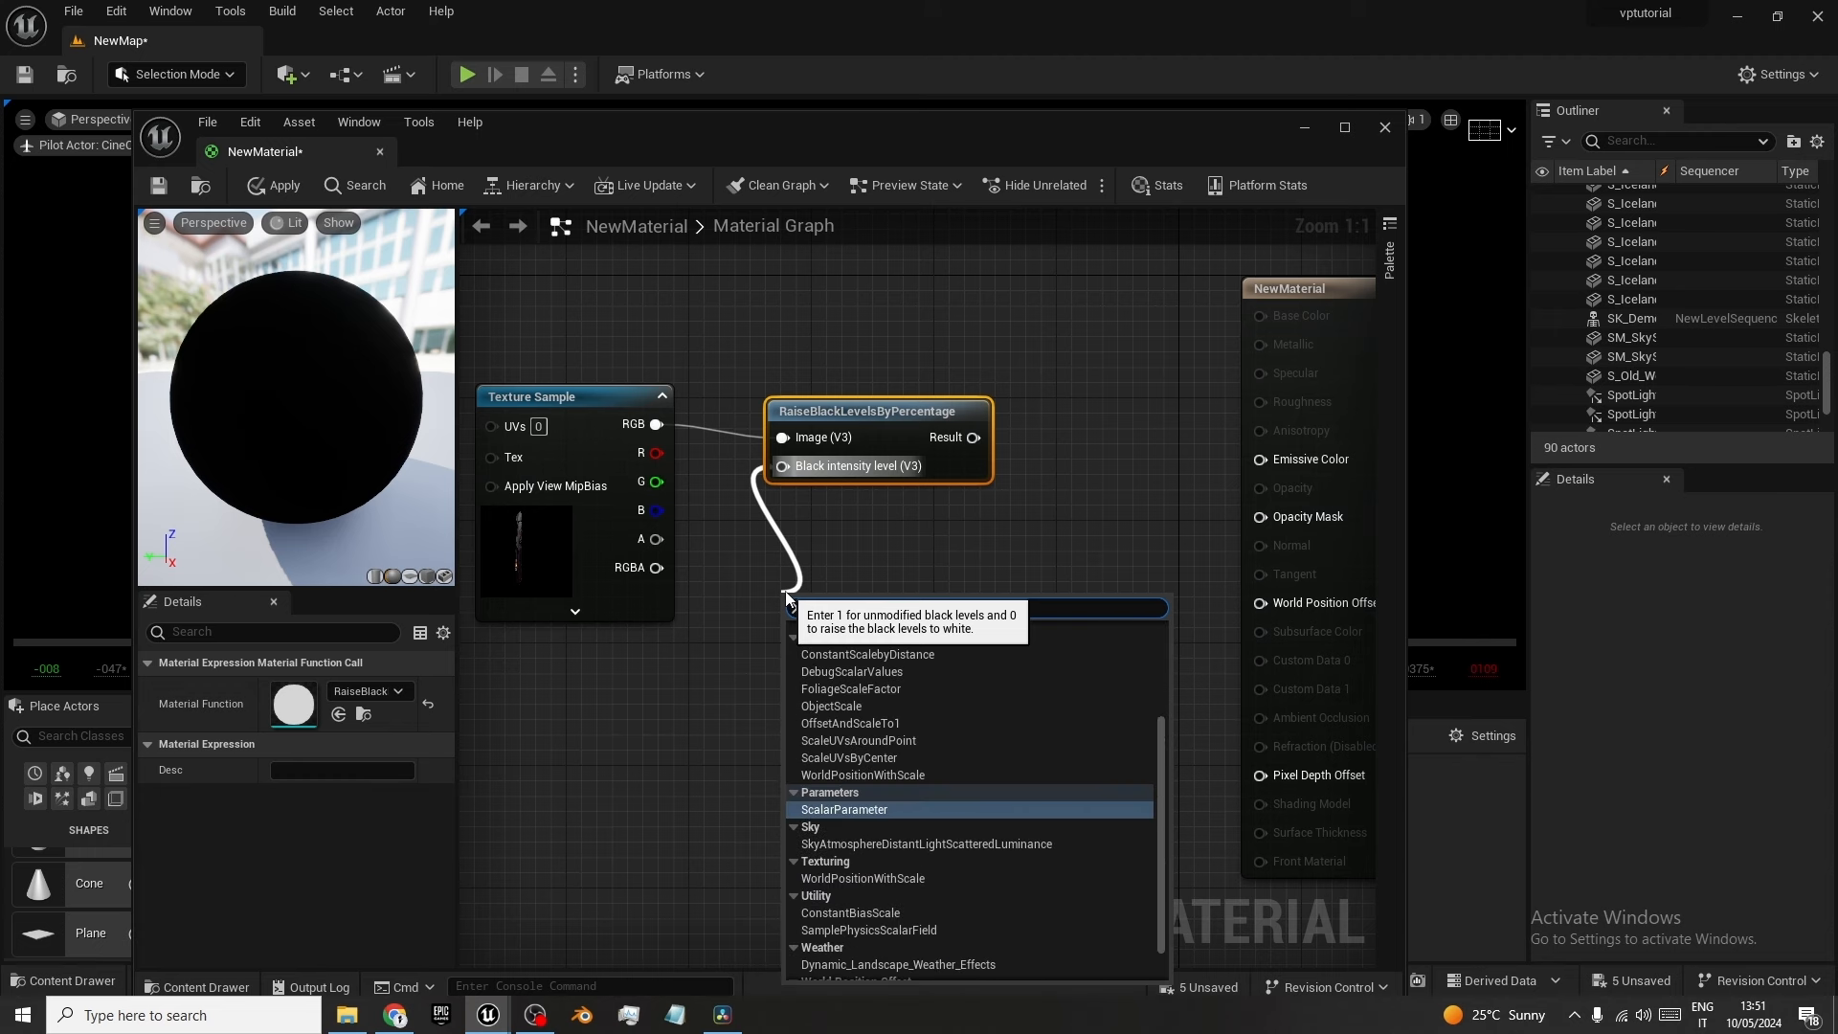
pyautogui.press('Return')
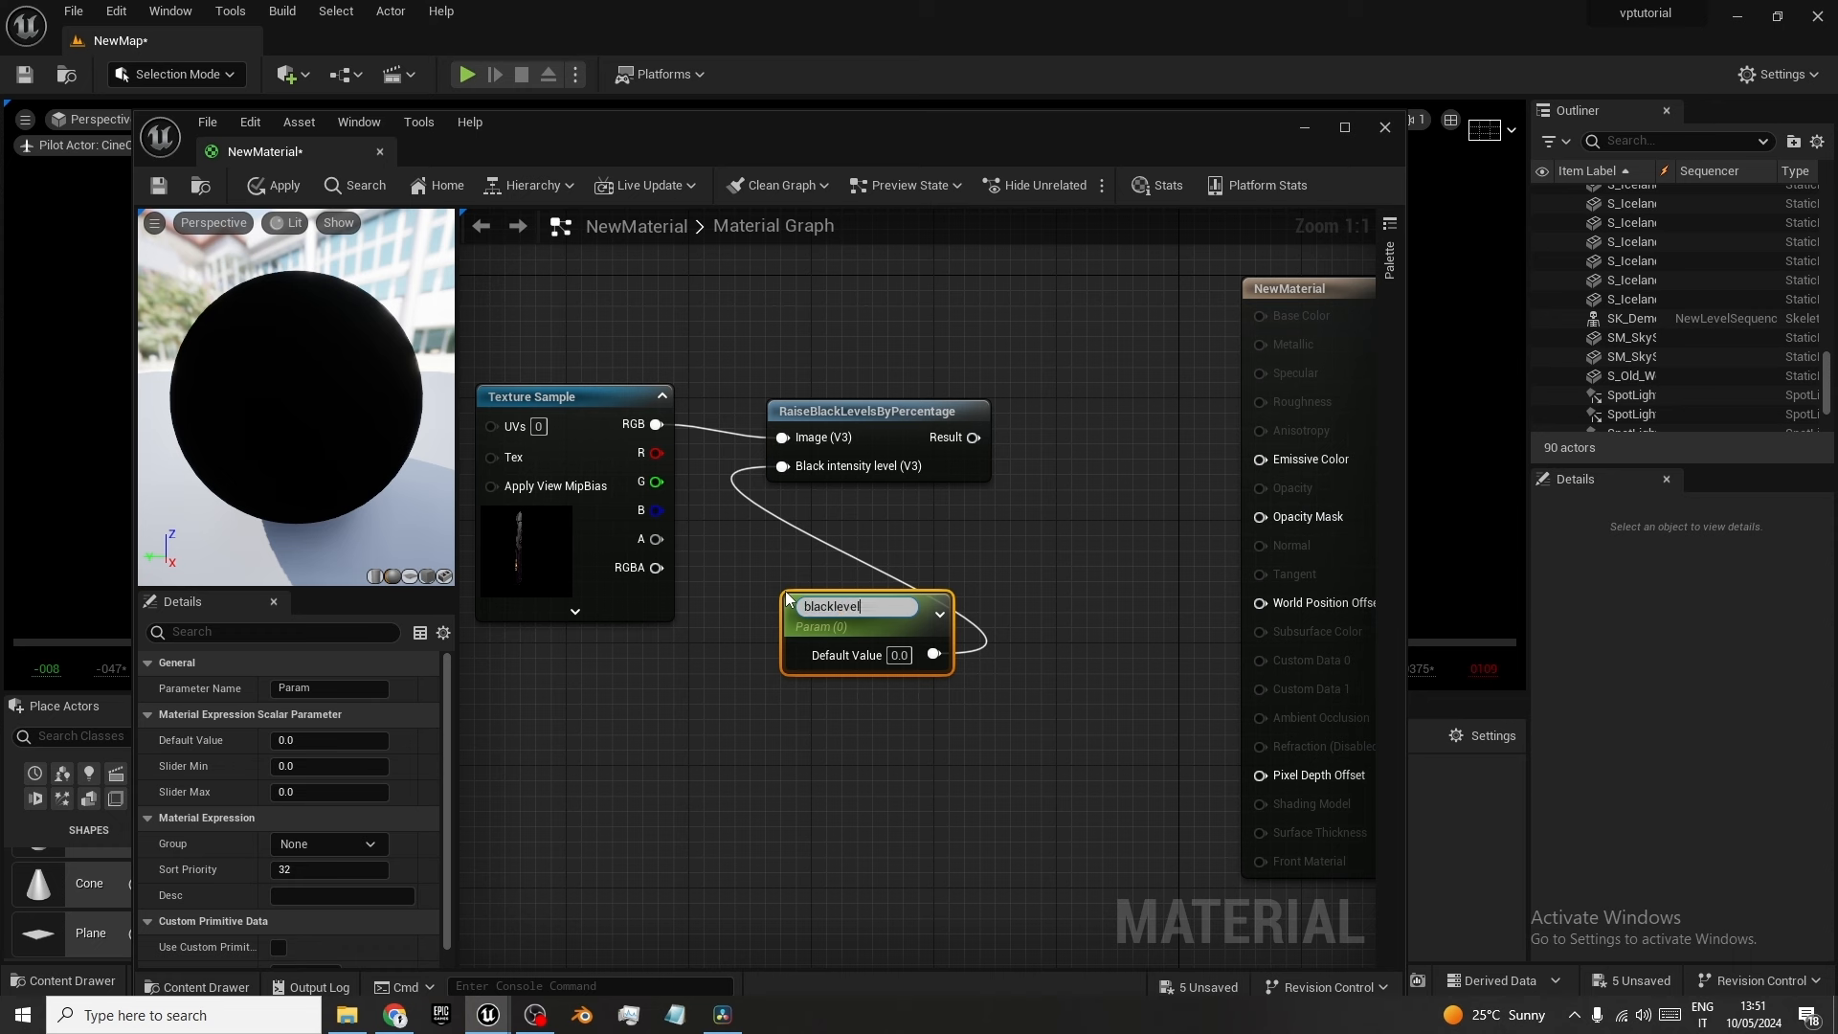
pyautogui.press('Return')
pyautogui.click(903, 649)
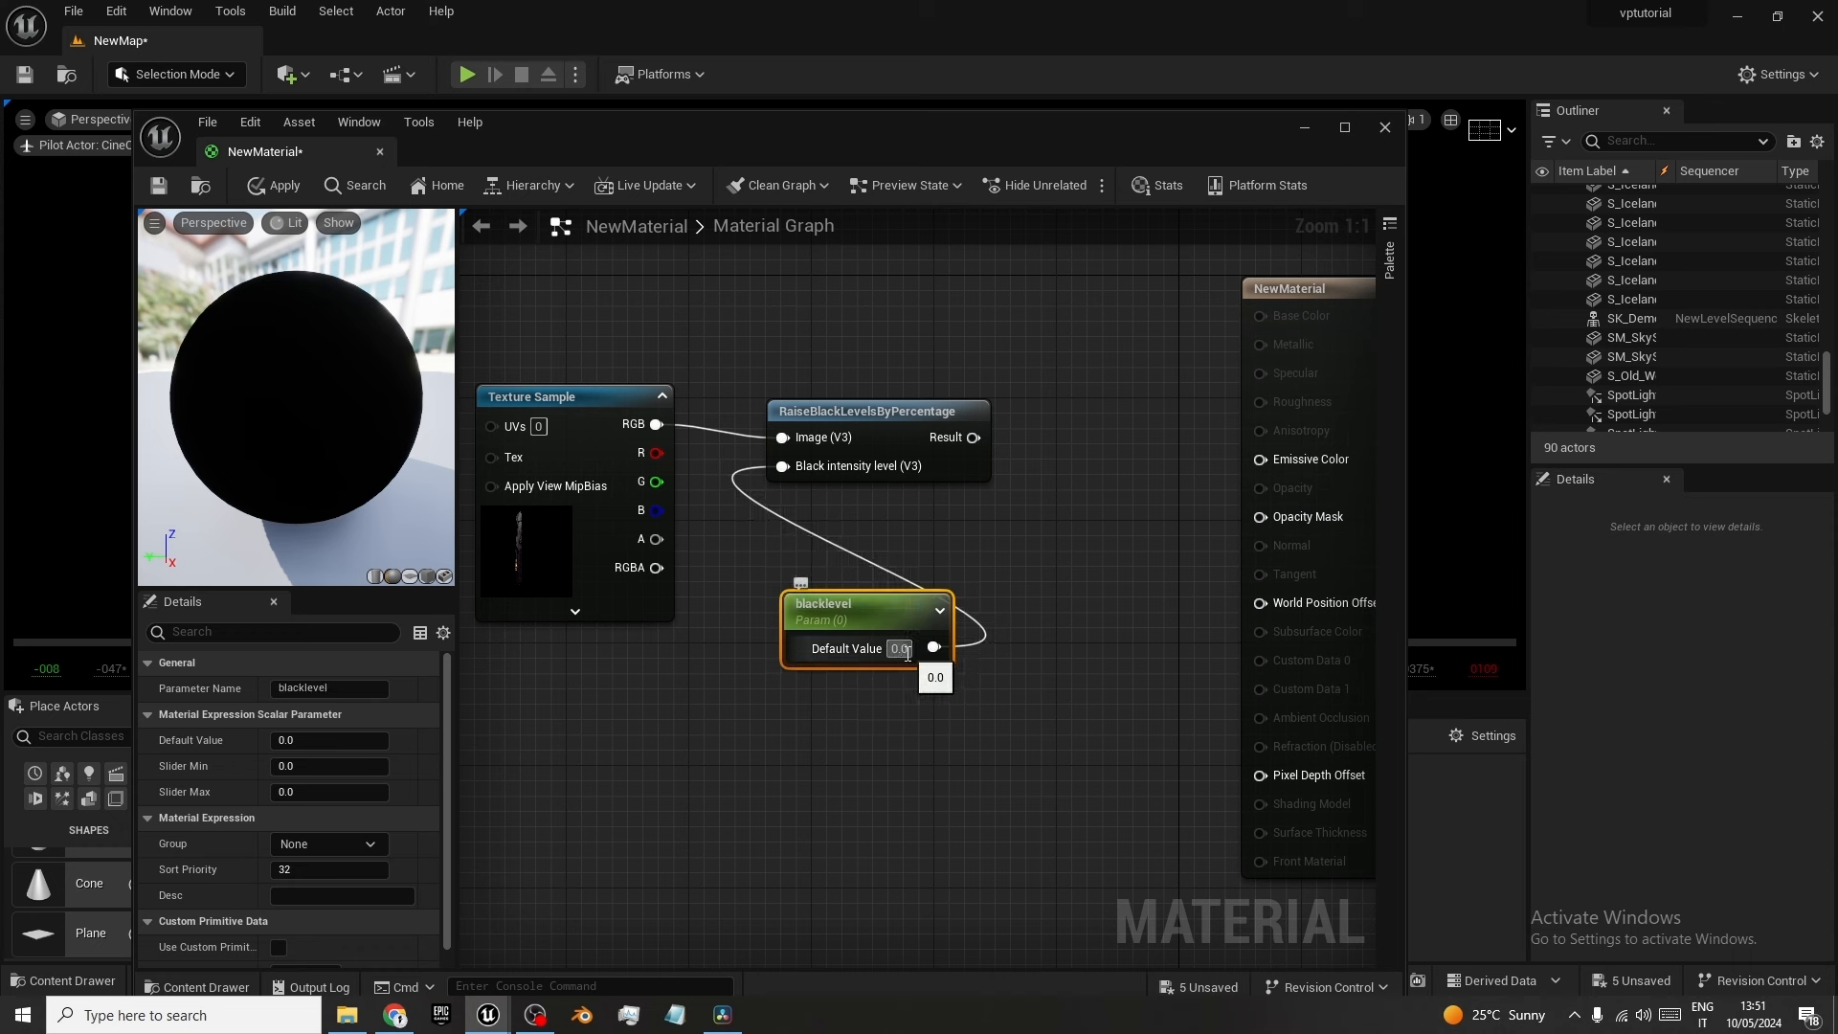
pyautogui.press('Return')
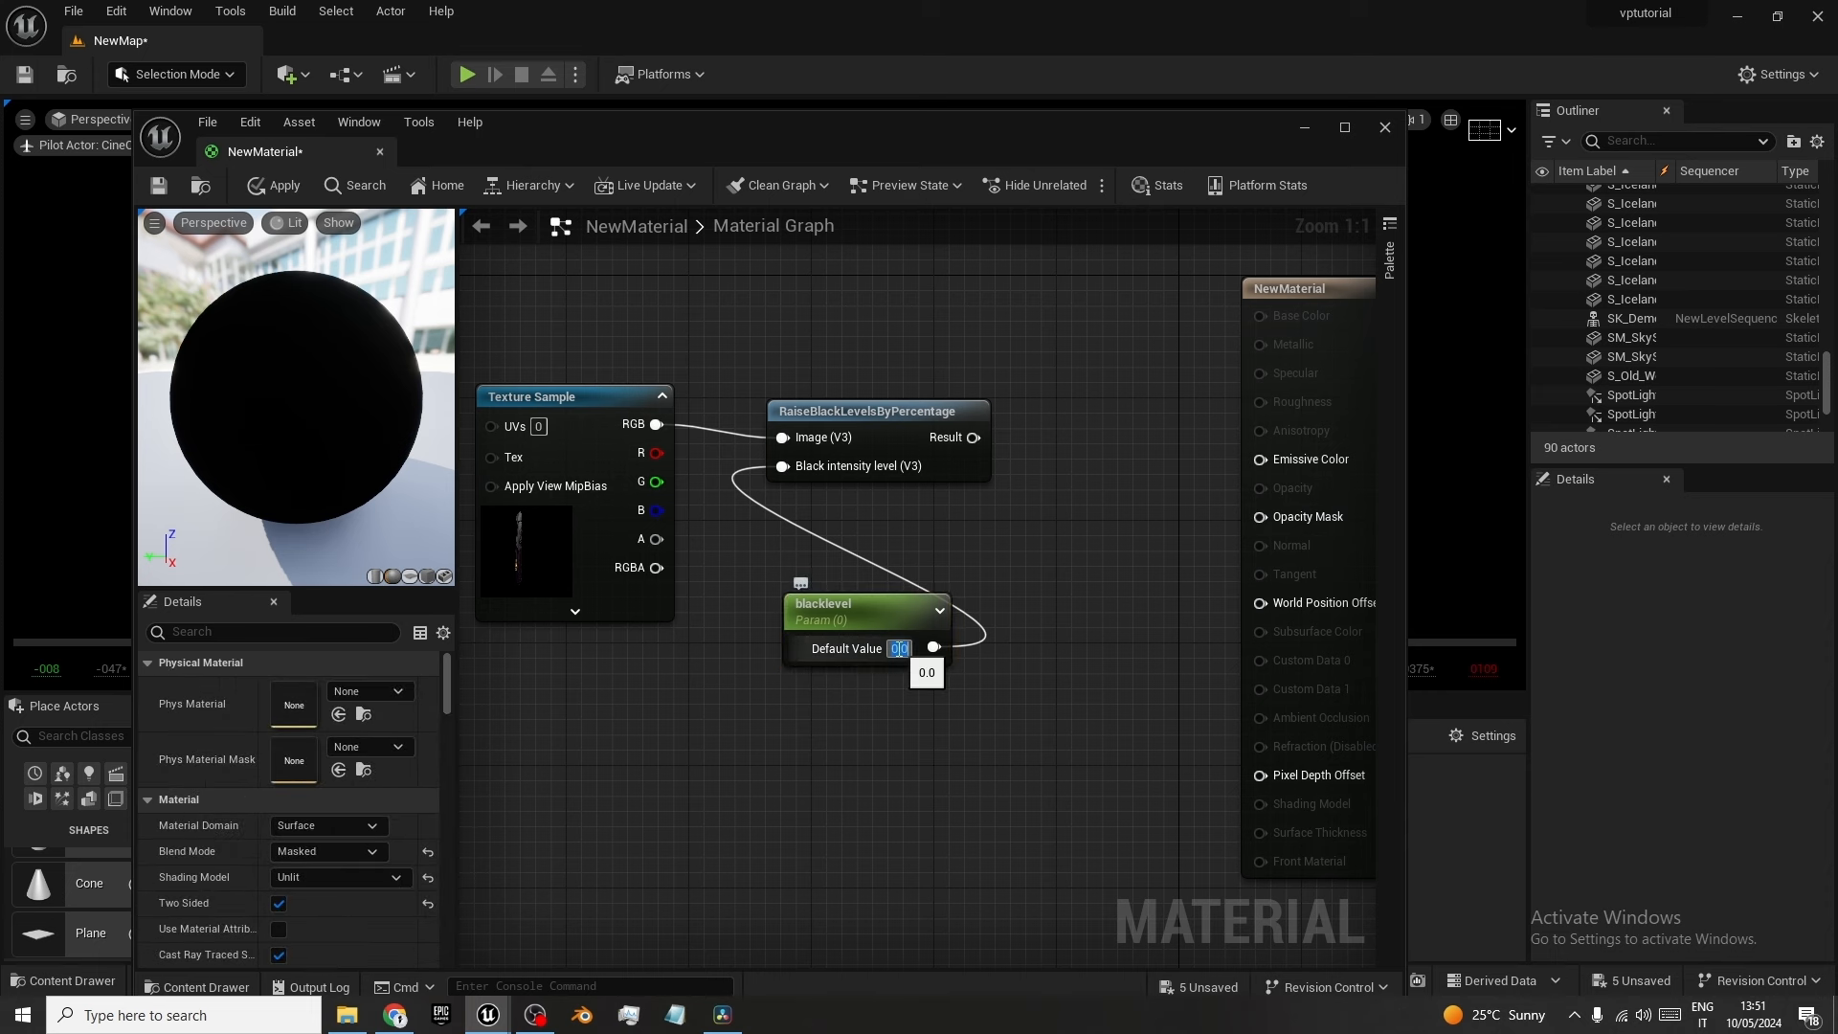
pyautogui.write('1')
pyautogui.moveTo(843, 613); pyautogui.dragTo(566, 710)
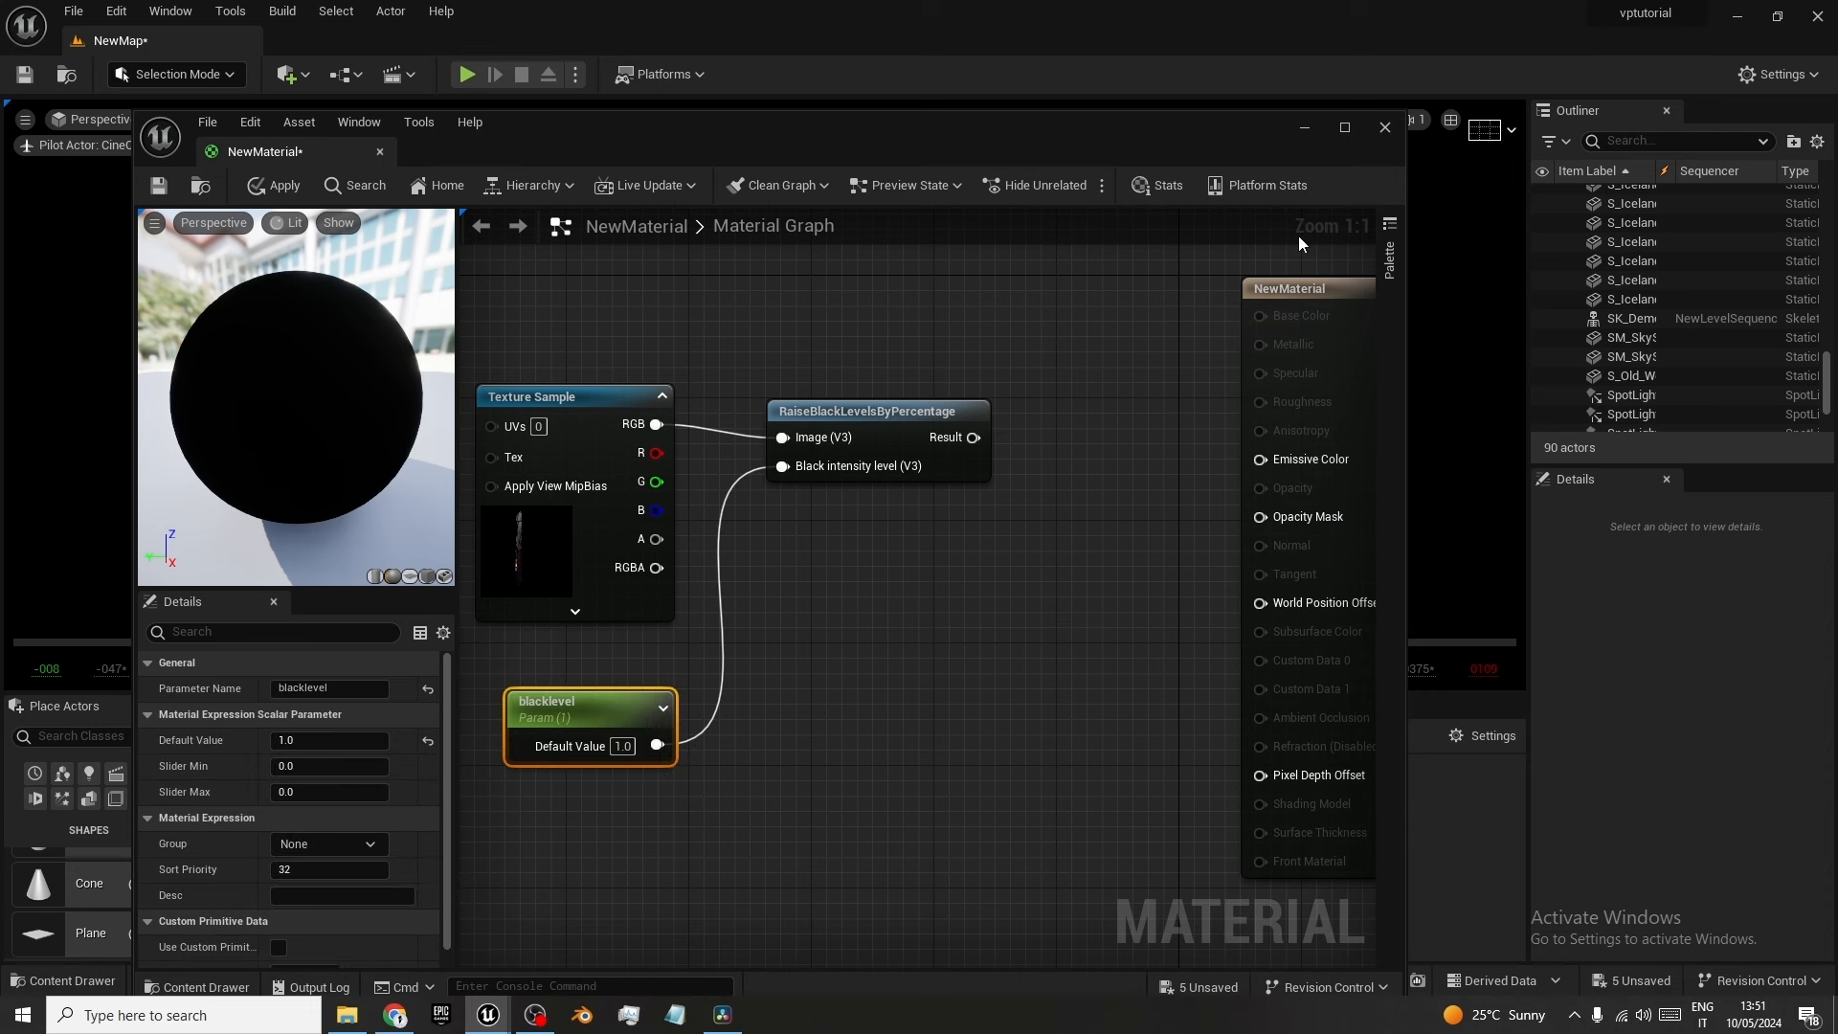
# Move the result node aside and connect the RaiseBlackLevelsByPercentage result to a new Desaturation node.
pyautogui.moveTo(1264, 288); pyautogui.dragTo(1350, 318)
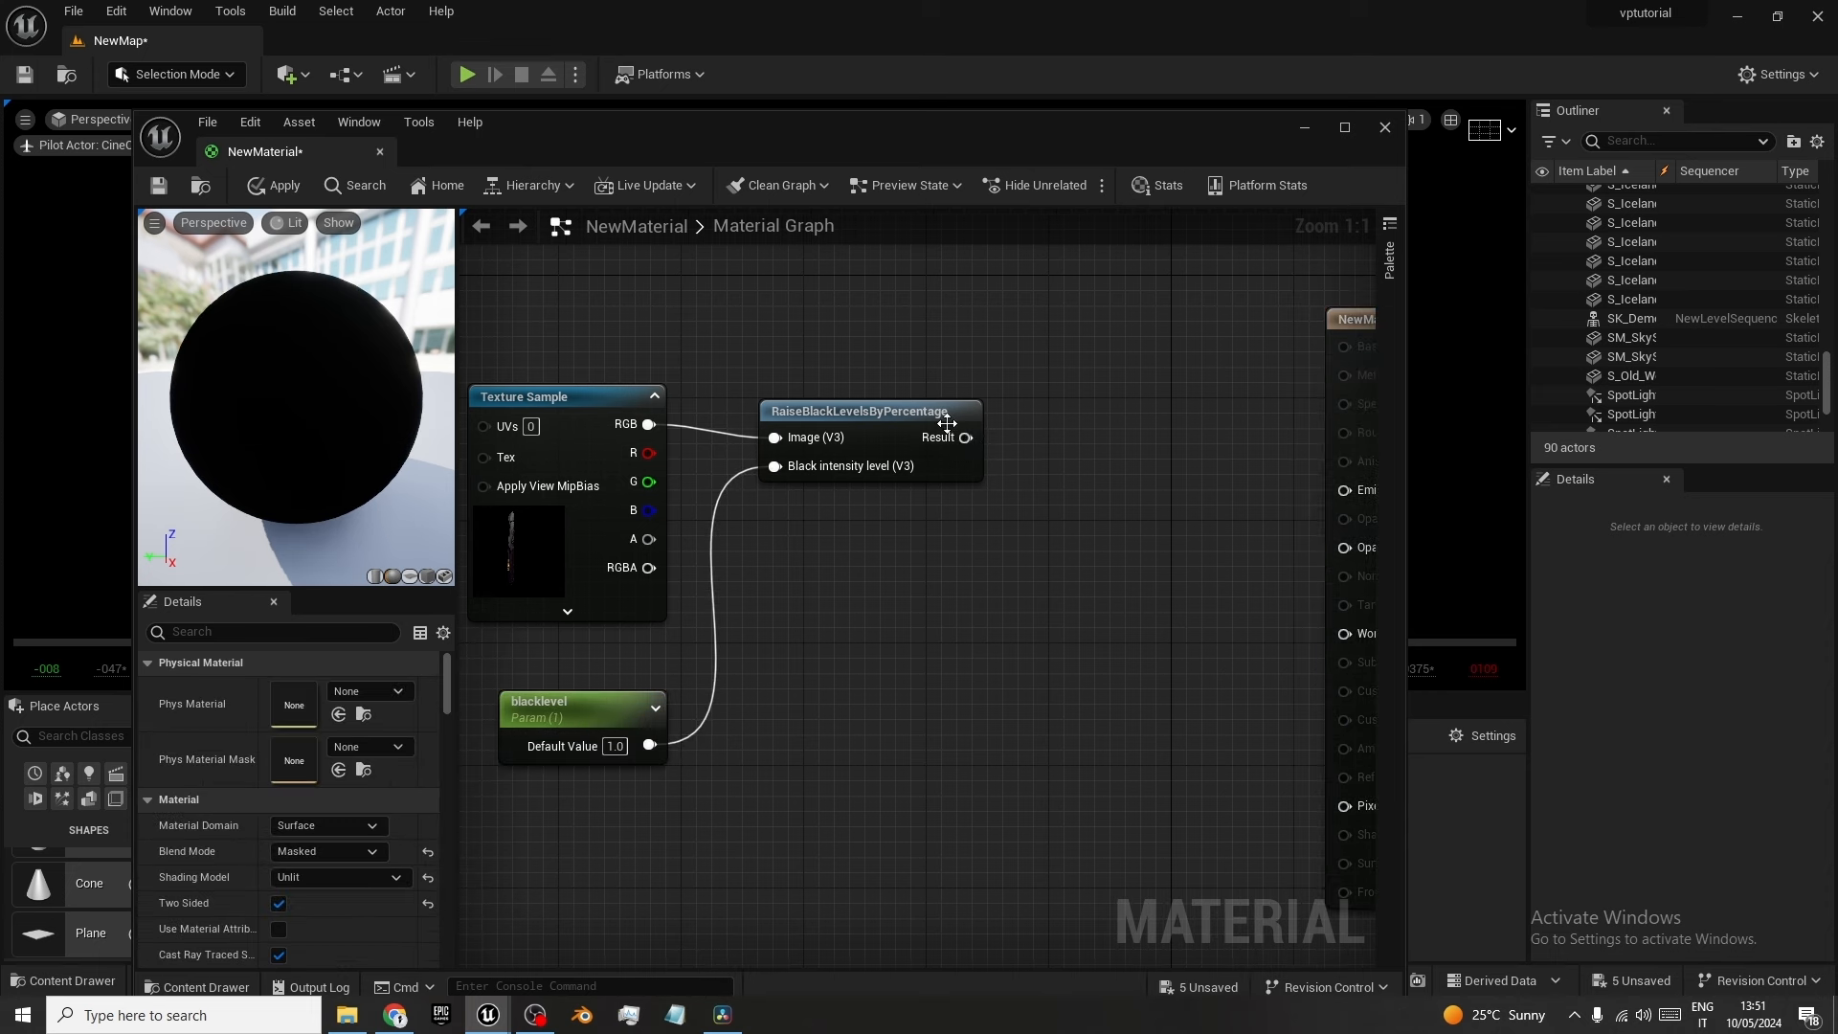
pyautogui.moveTo(946, 423); pyautogui.dragTo(1042, 446)
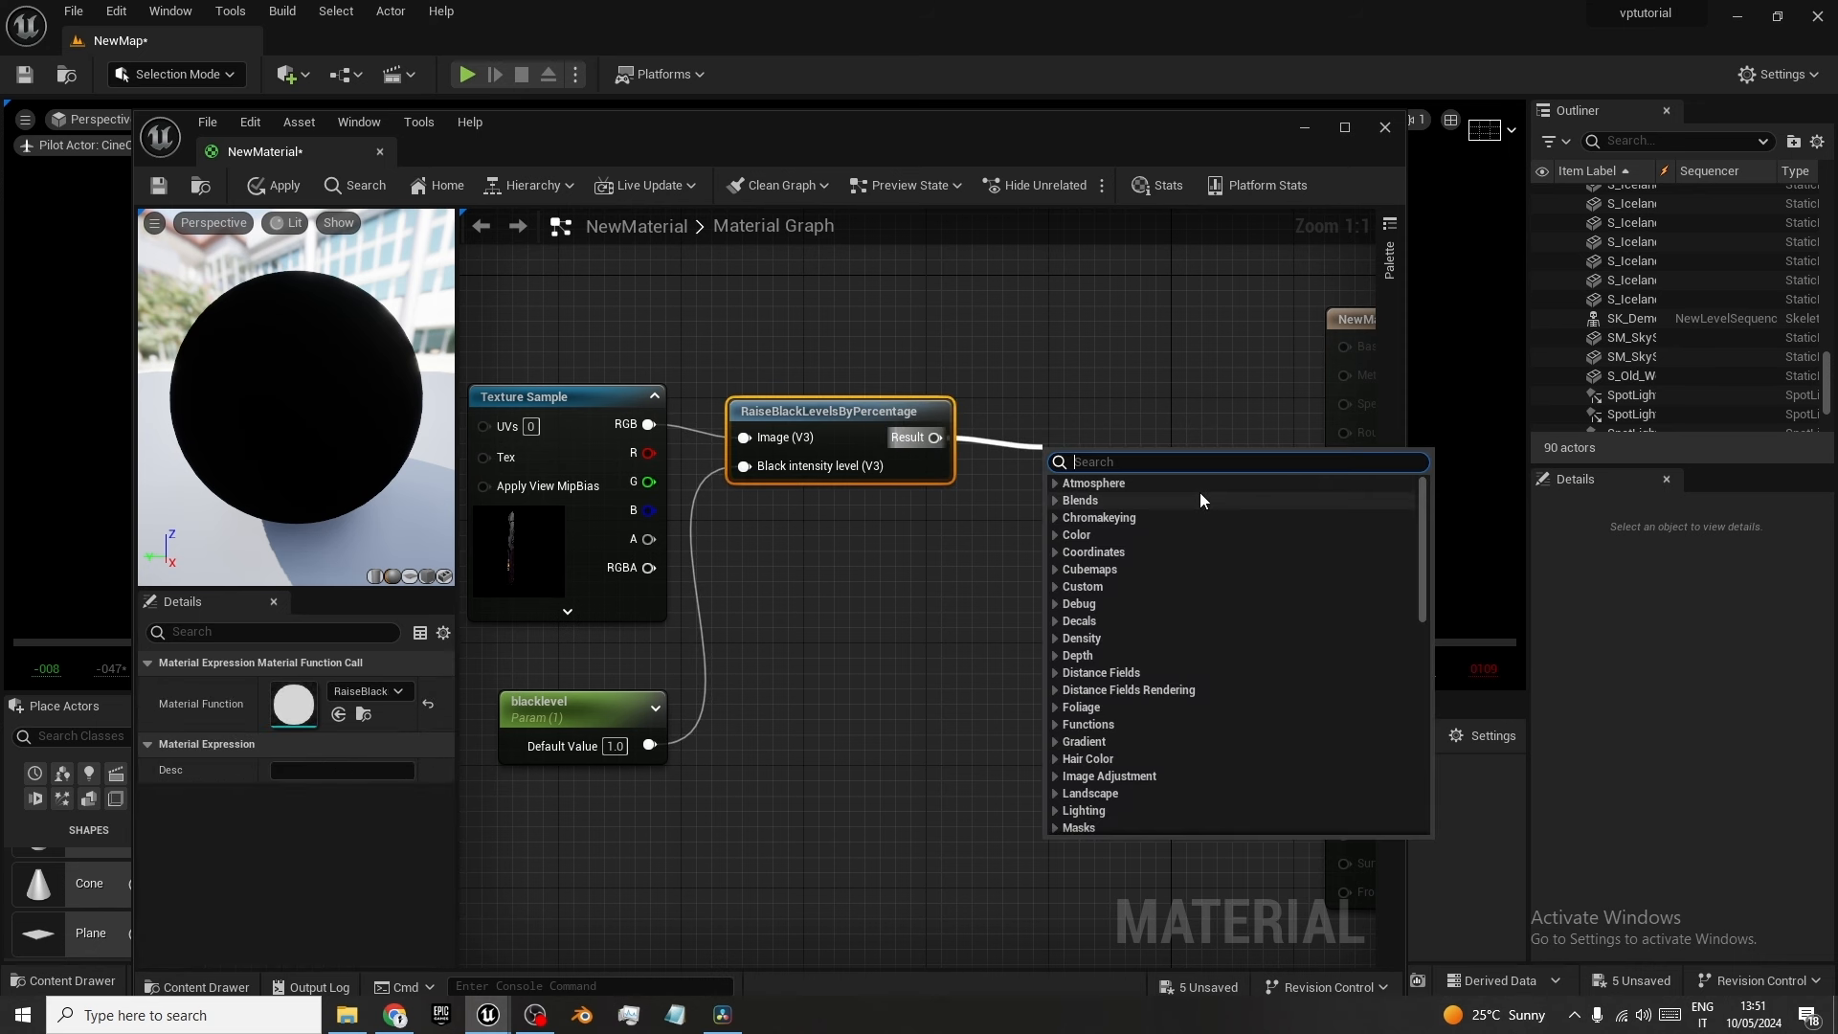
pyautogui.write('desa')
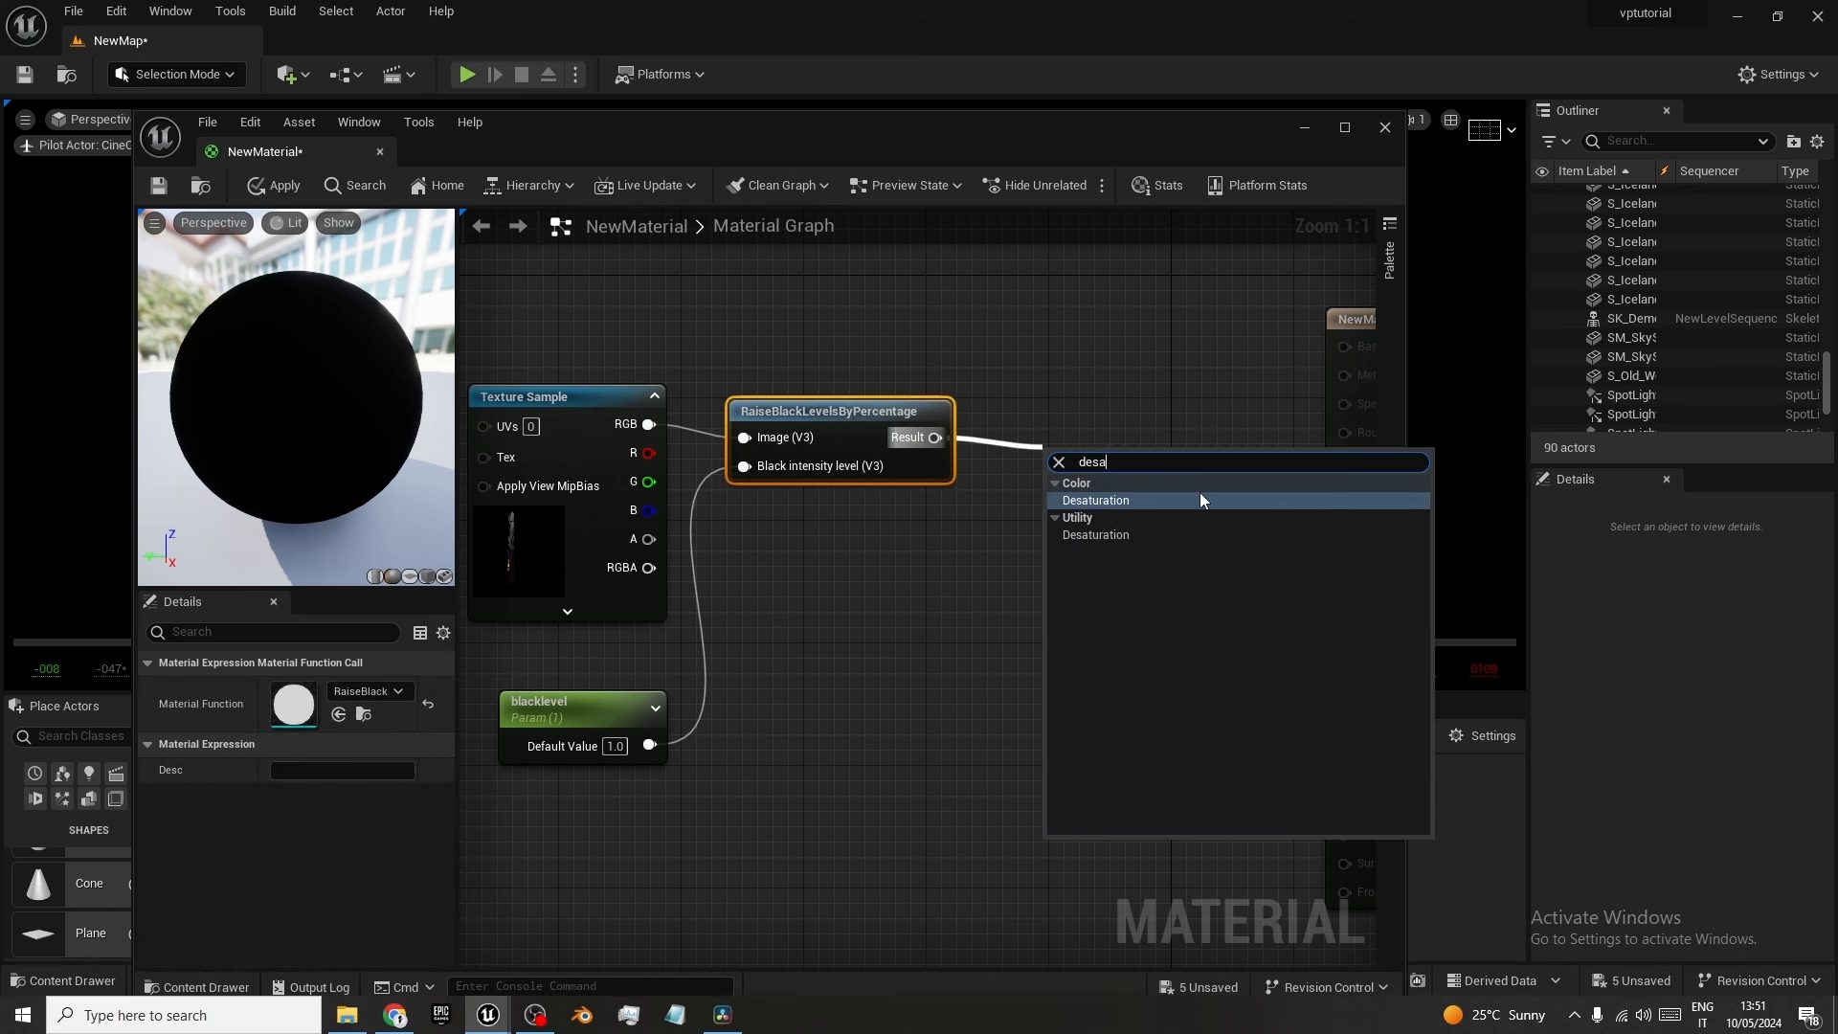
pyautogui.click(1149, 500)
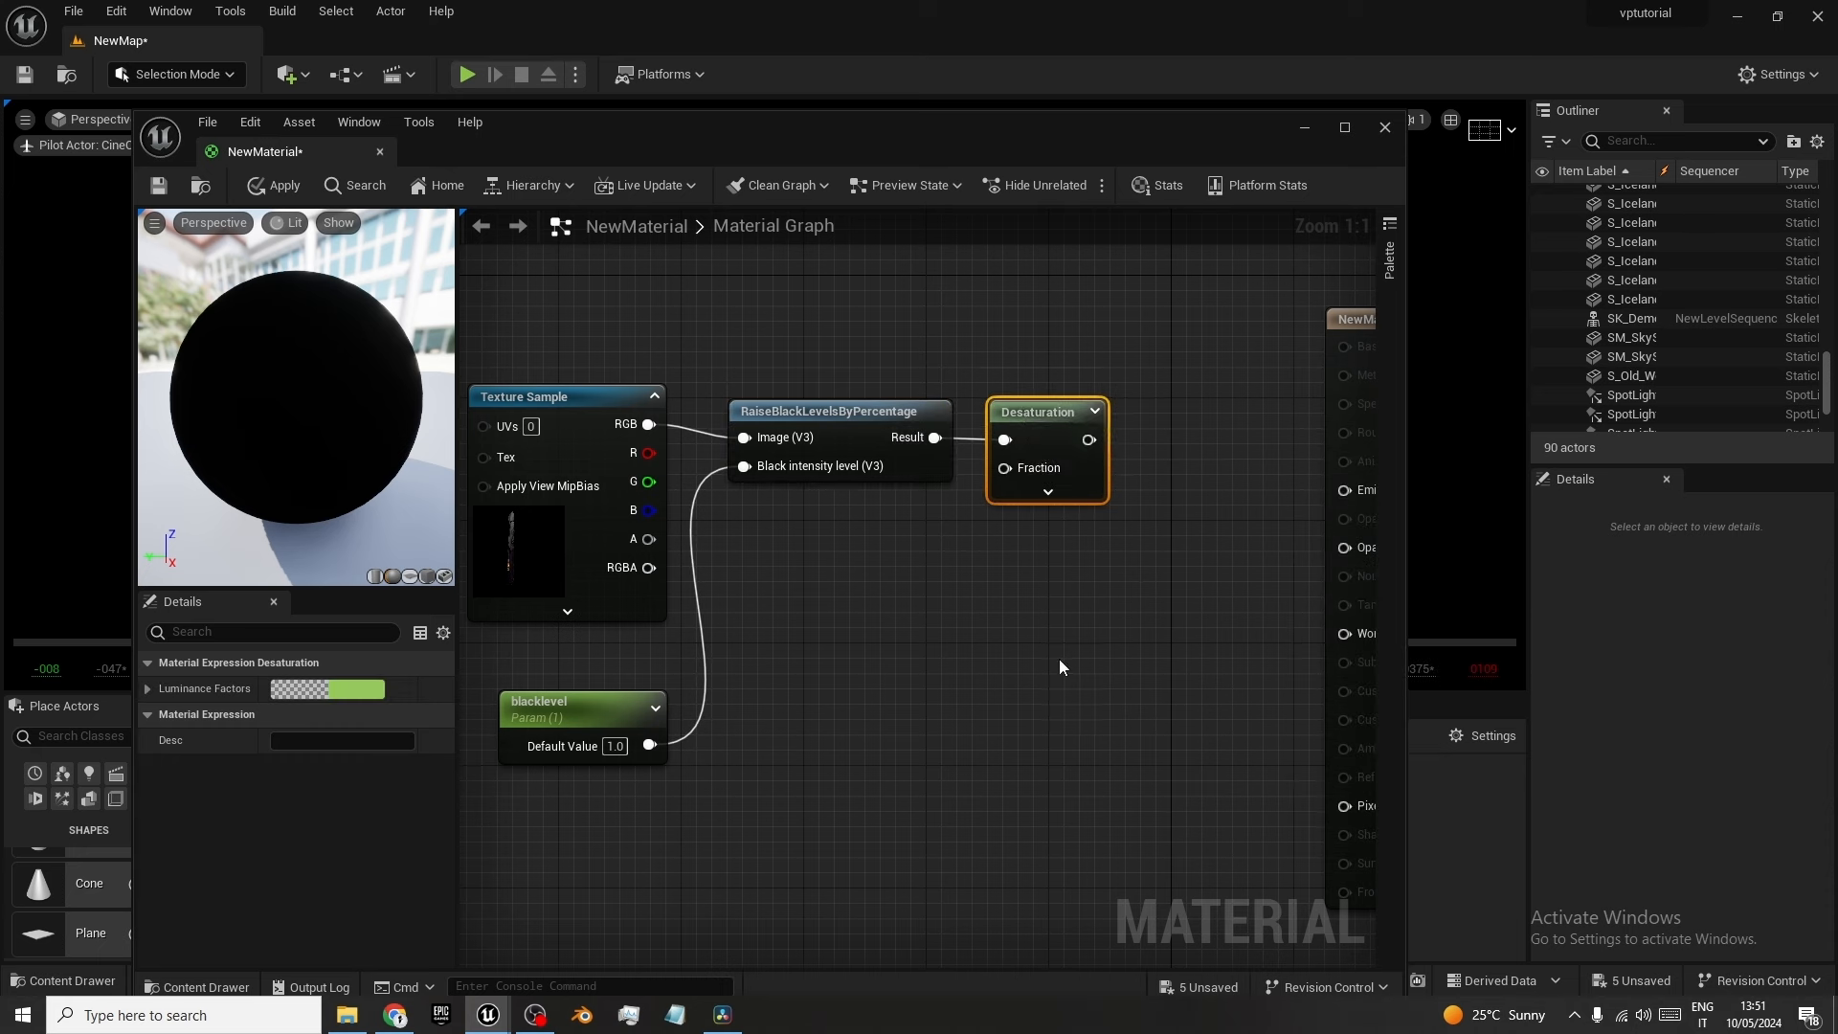
# Maximize the material editor and move the NewMaterial result node farther away from the Desaturation node.
pyautogui.click(1345, 128)
pyautogui.click(1647, 196)
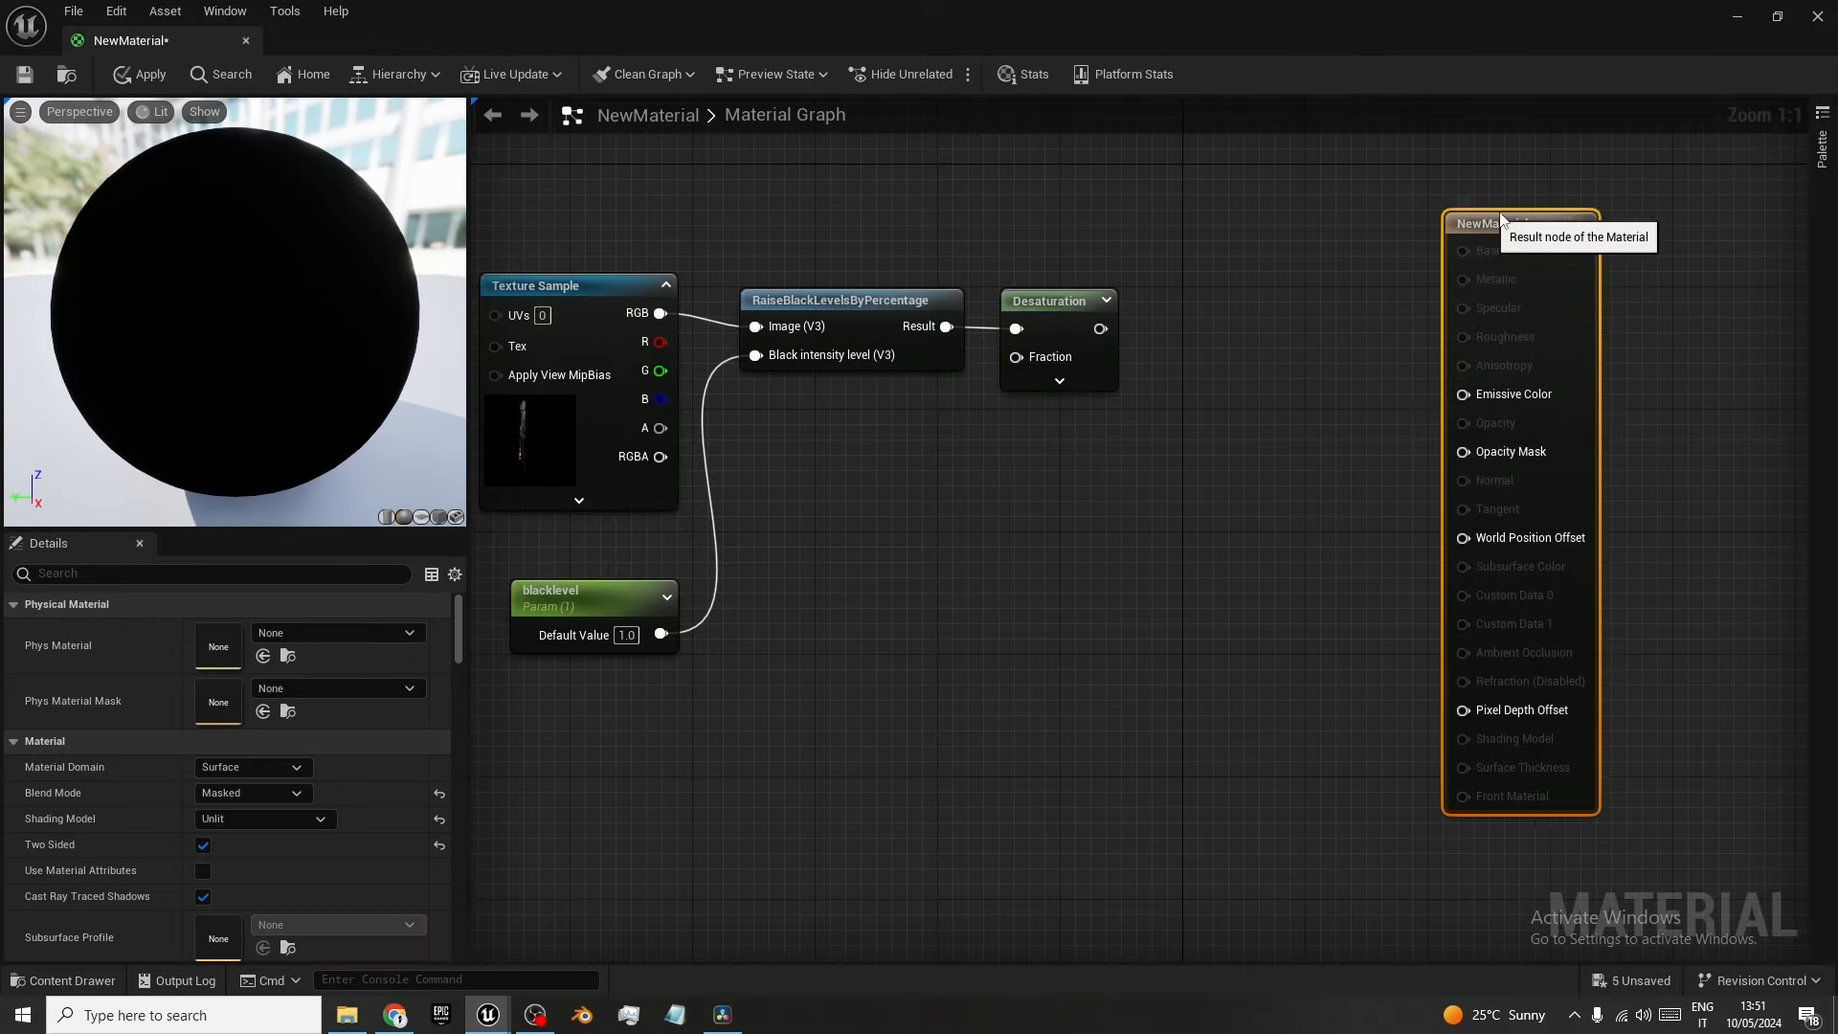
pyautogui.moveTo(1647, 195); pyautogui.dragTo(1647, 211)
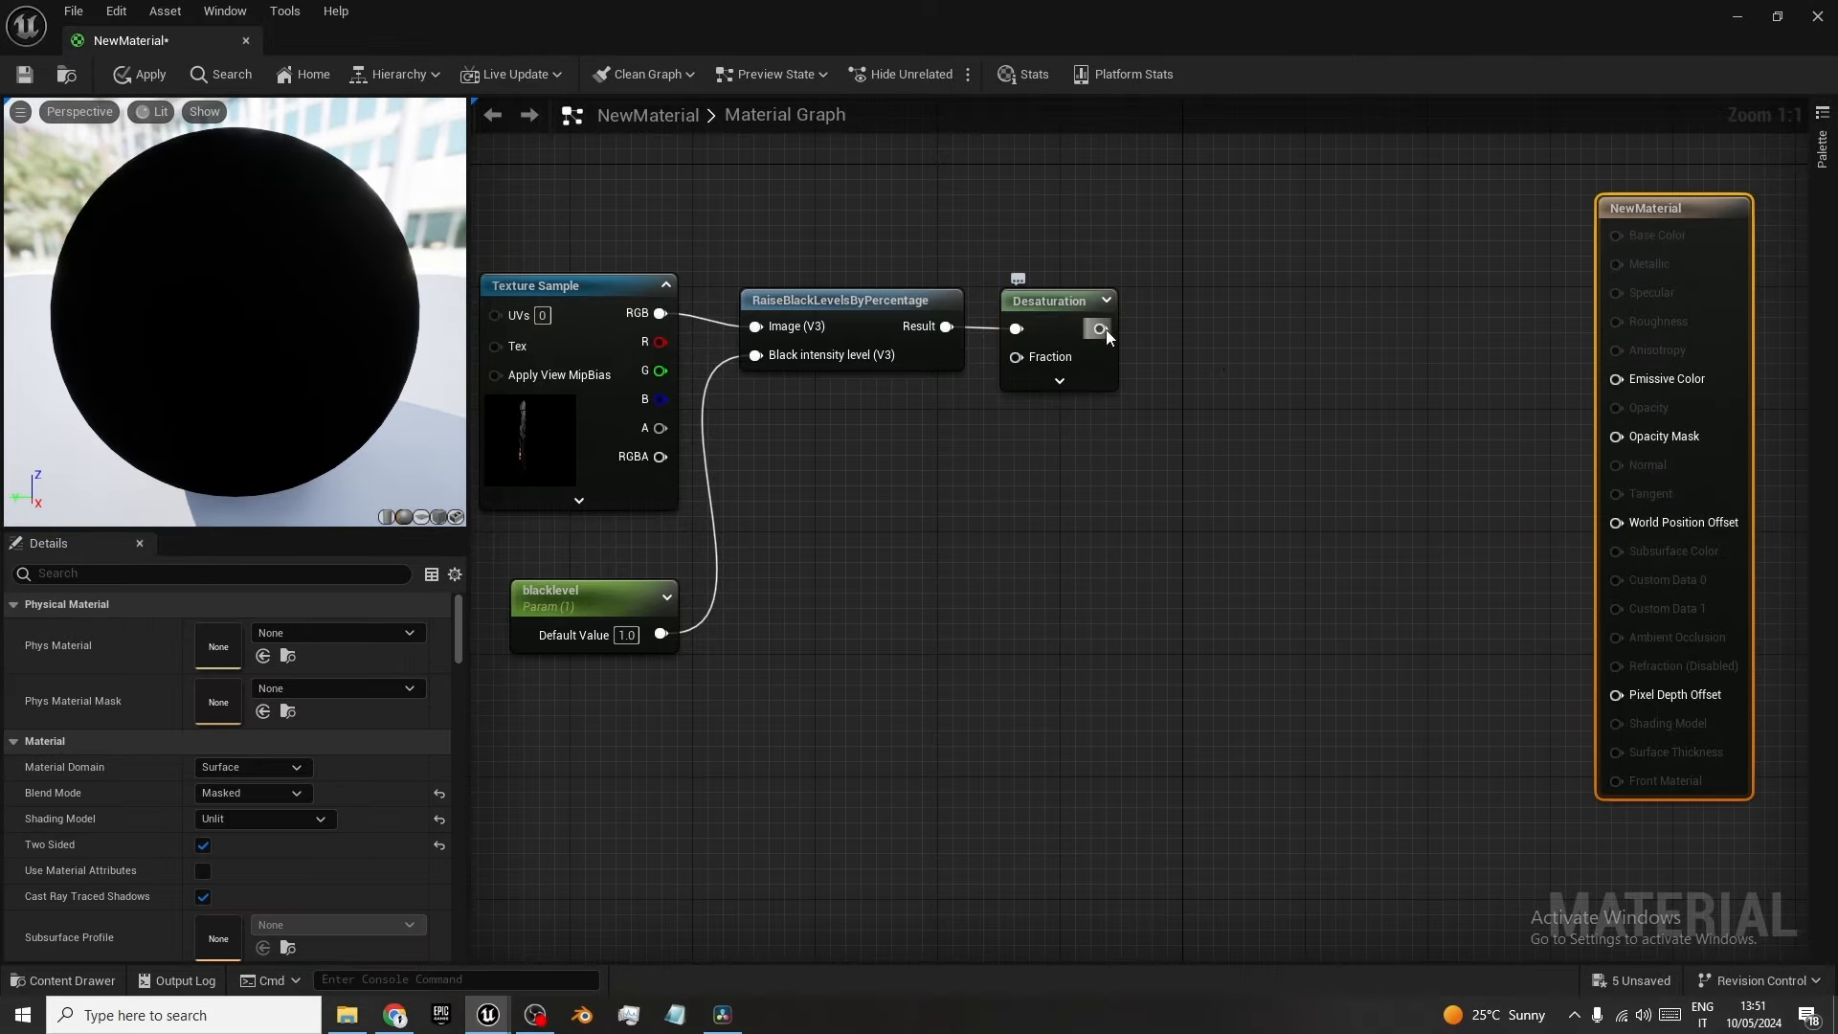
# Extend the chain from the Desaturation output with a Multiply node on input A, followed by a Power node on its Base input.
pyautogui.moveTo(1100, 329); pyautogui.dragTo(1210, 331)
pyautogui.write('mlu')
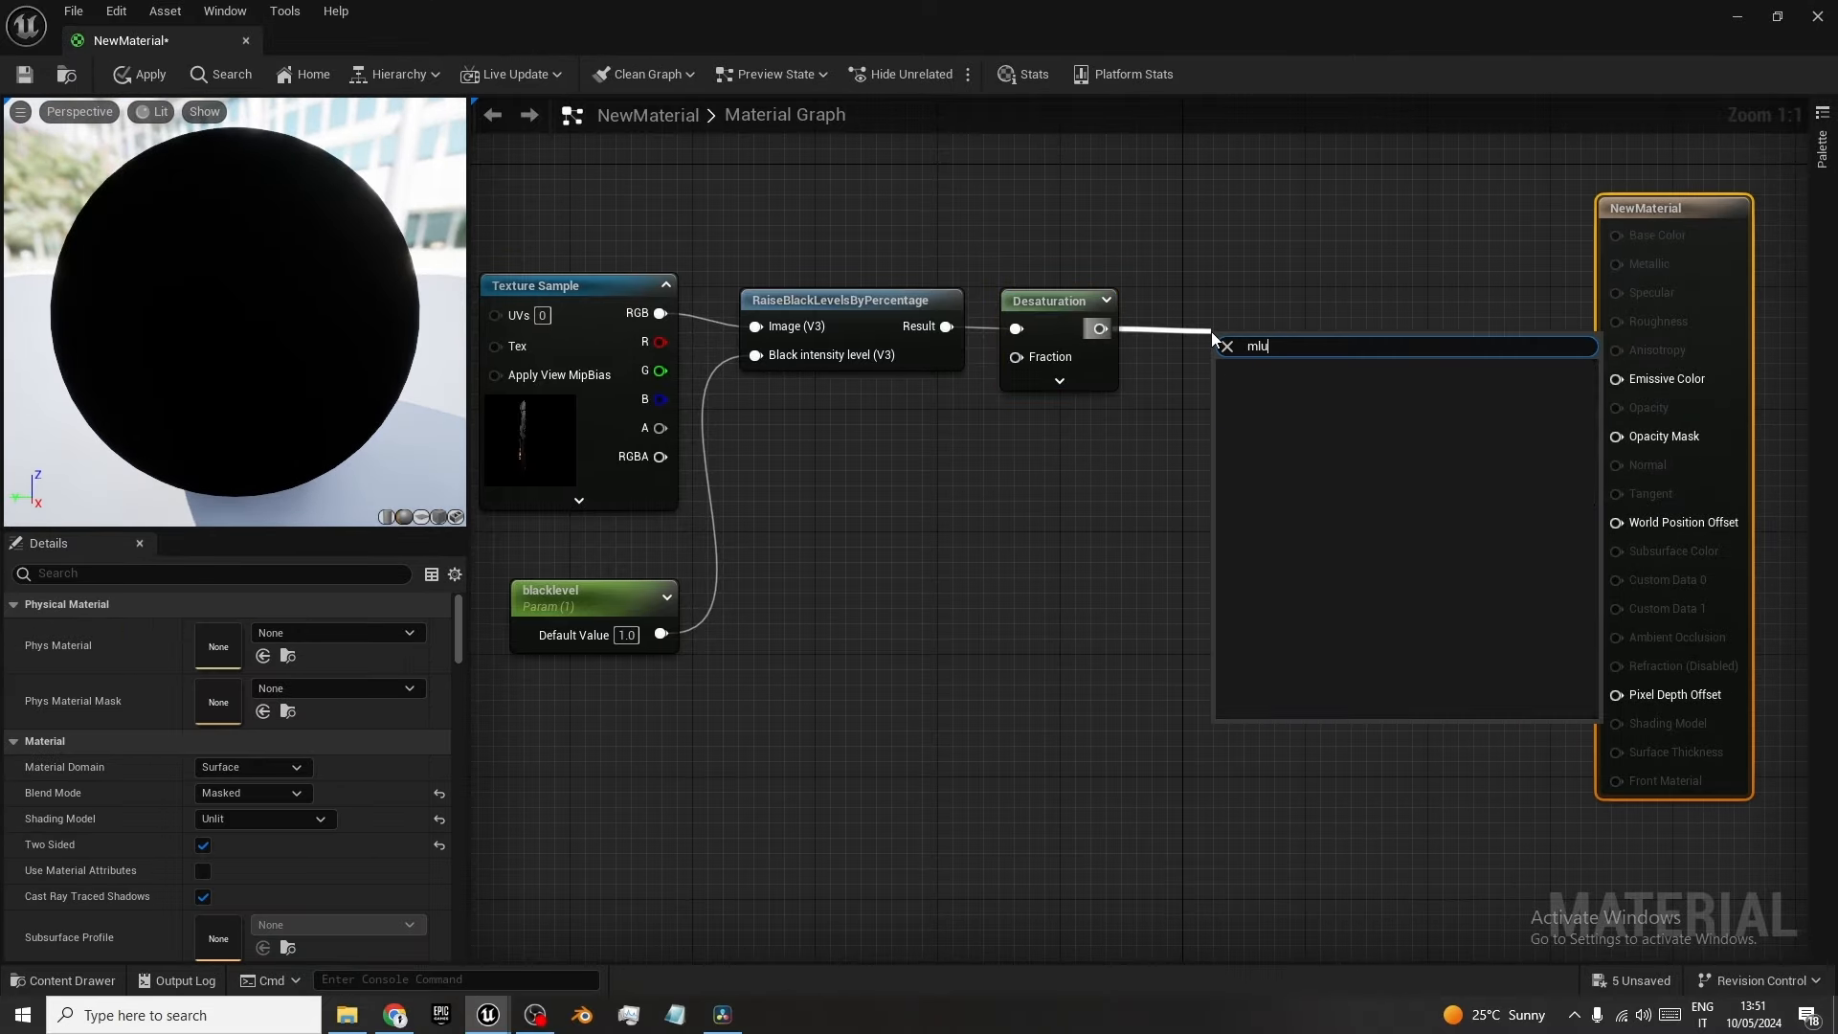
pyautogui.press('BackSpace')
pyautogui.press('BackSpace')
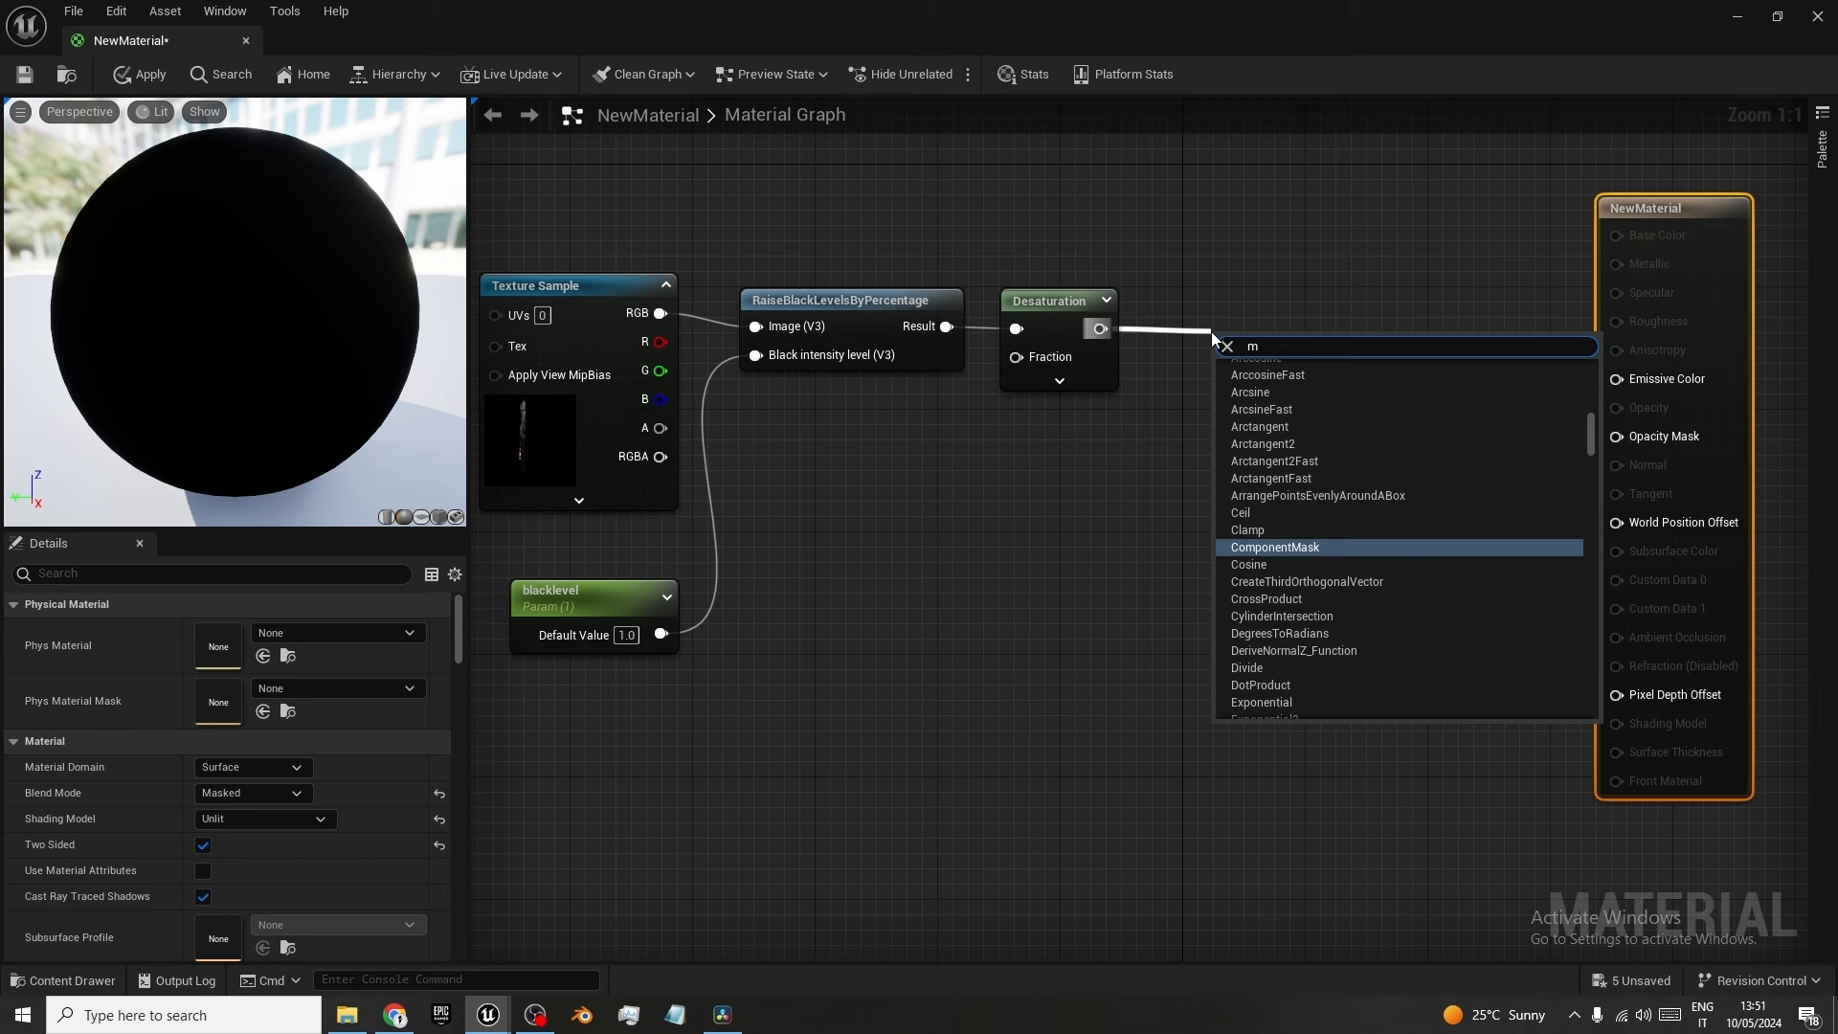
pyautogui.write('ult')
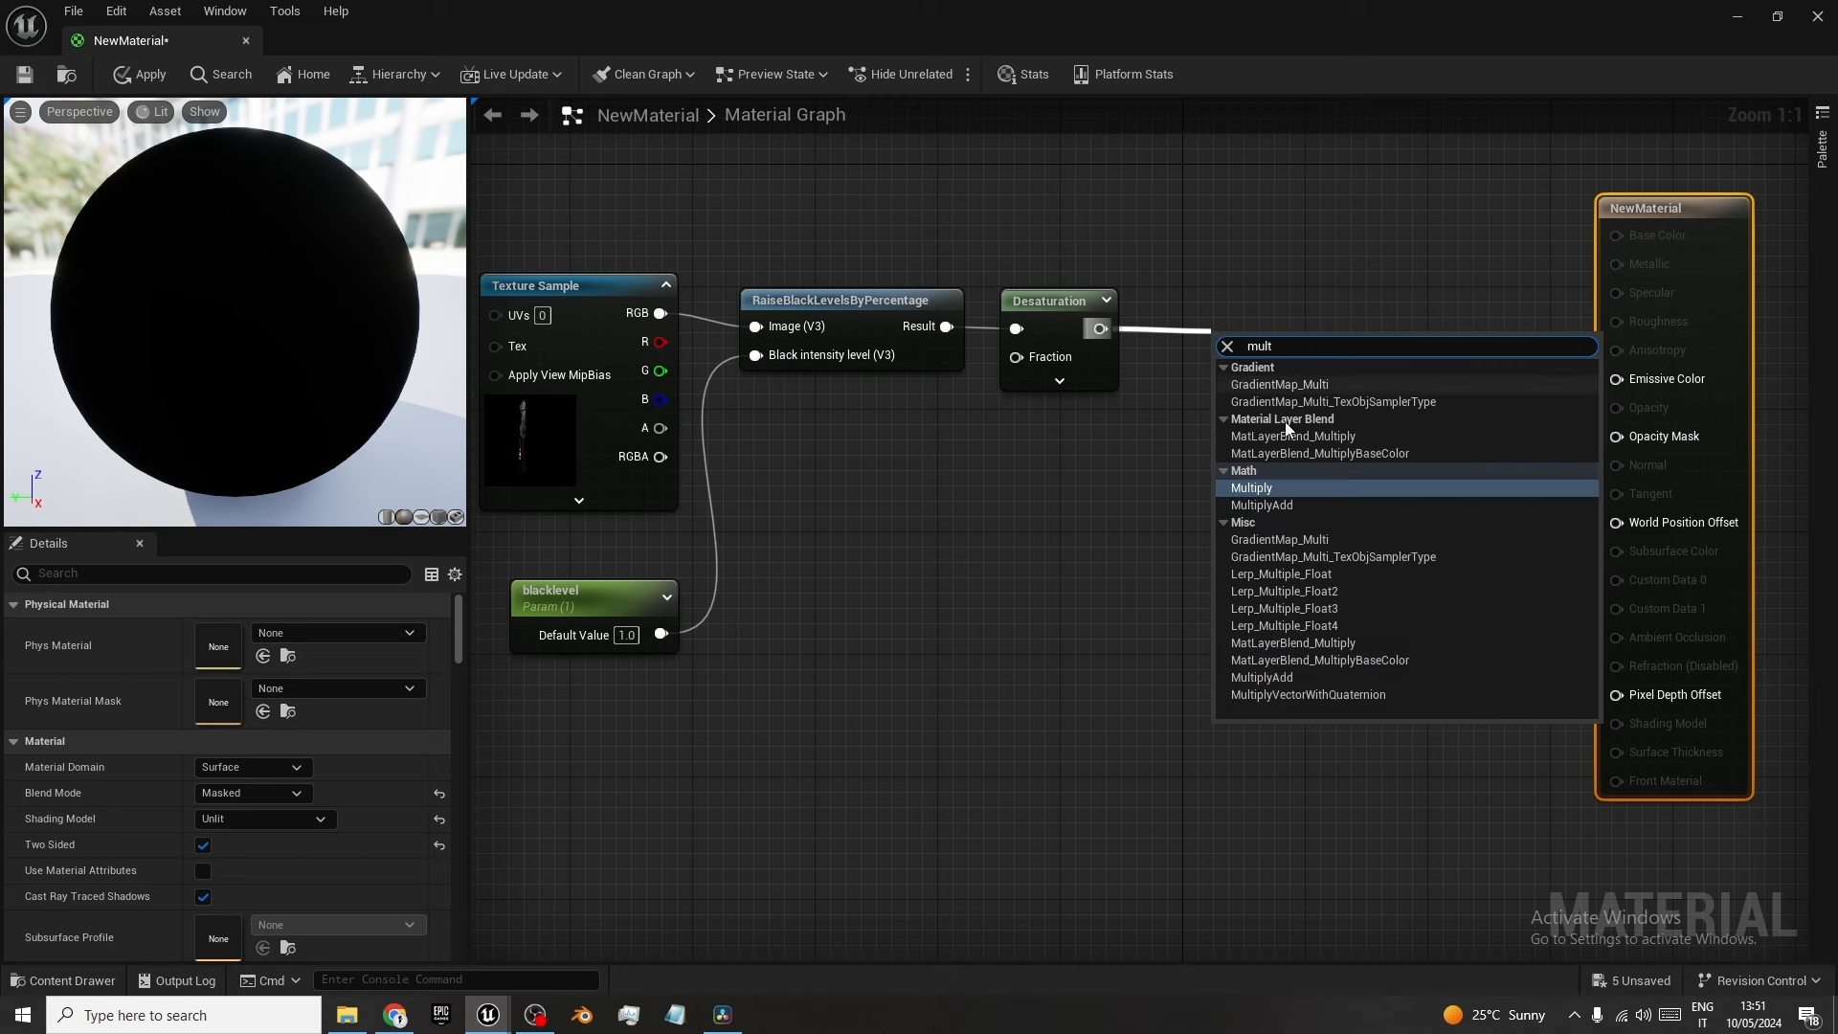
pyautogui.click(1261, 469)
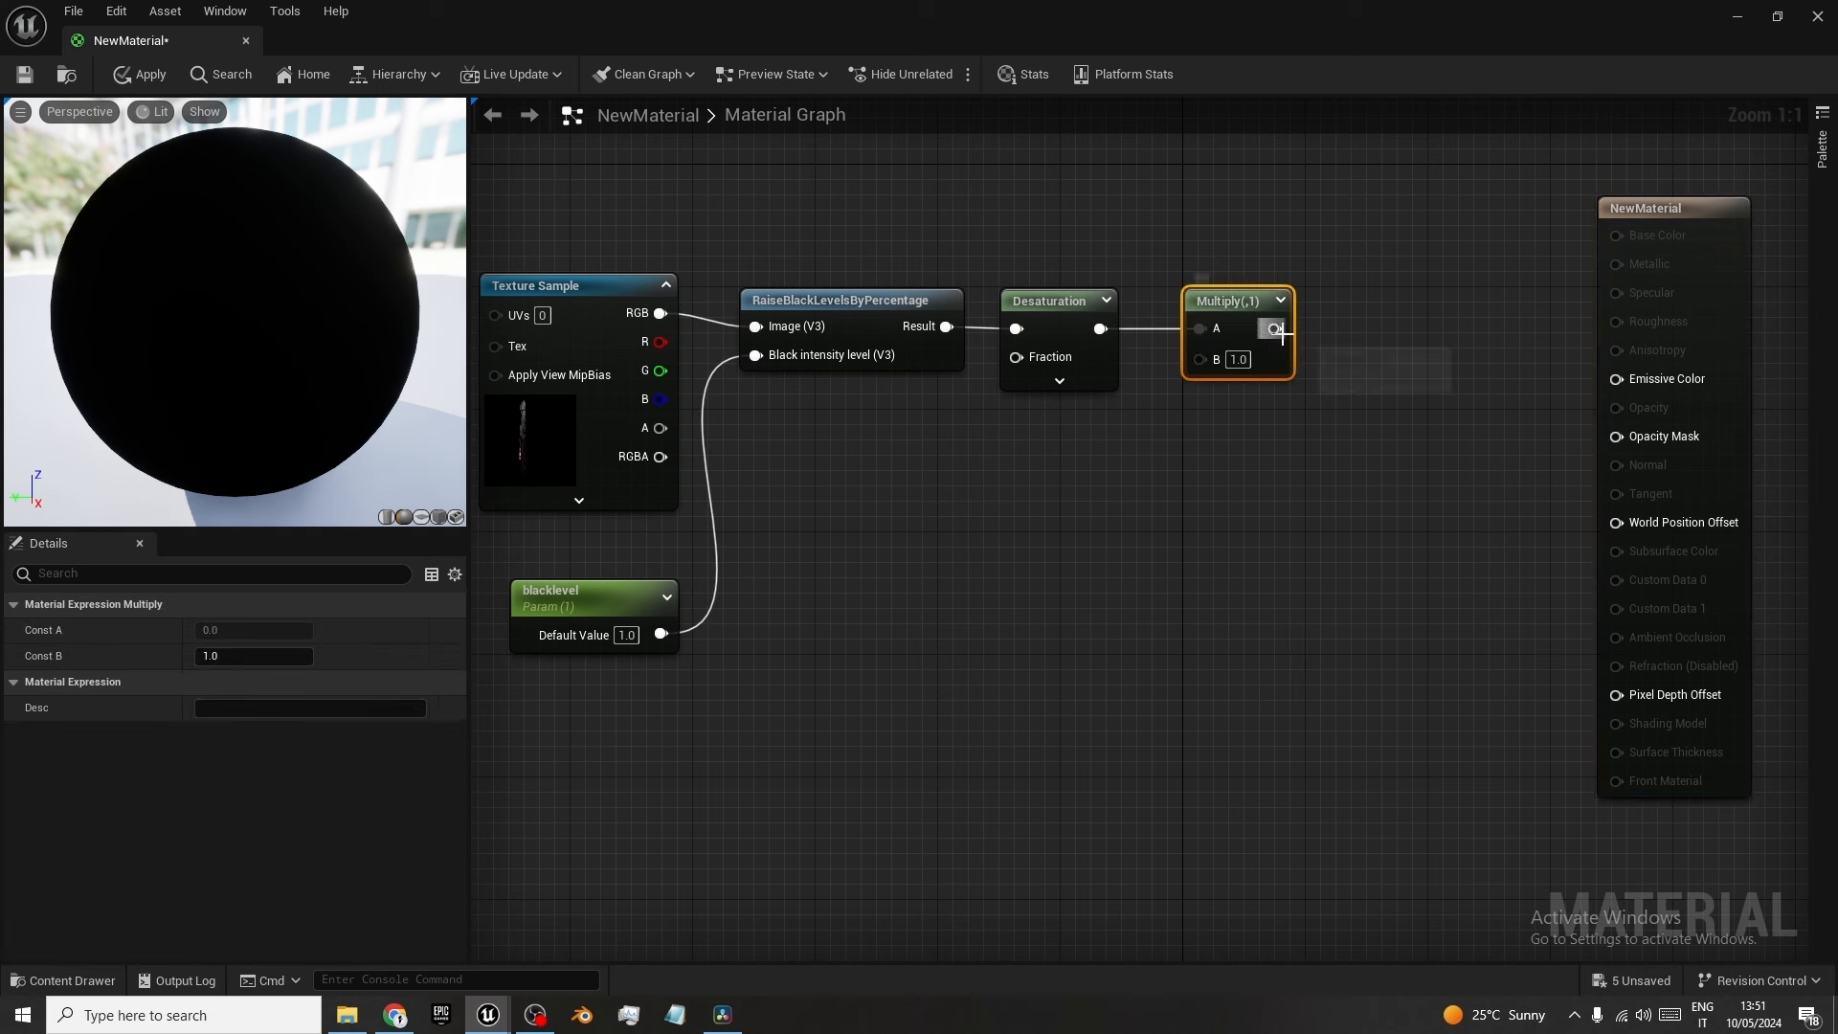
pyautogui.moveTo(1274, 329); pyautogui.dragTo(1359, 328)
pyautogui.write('power')
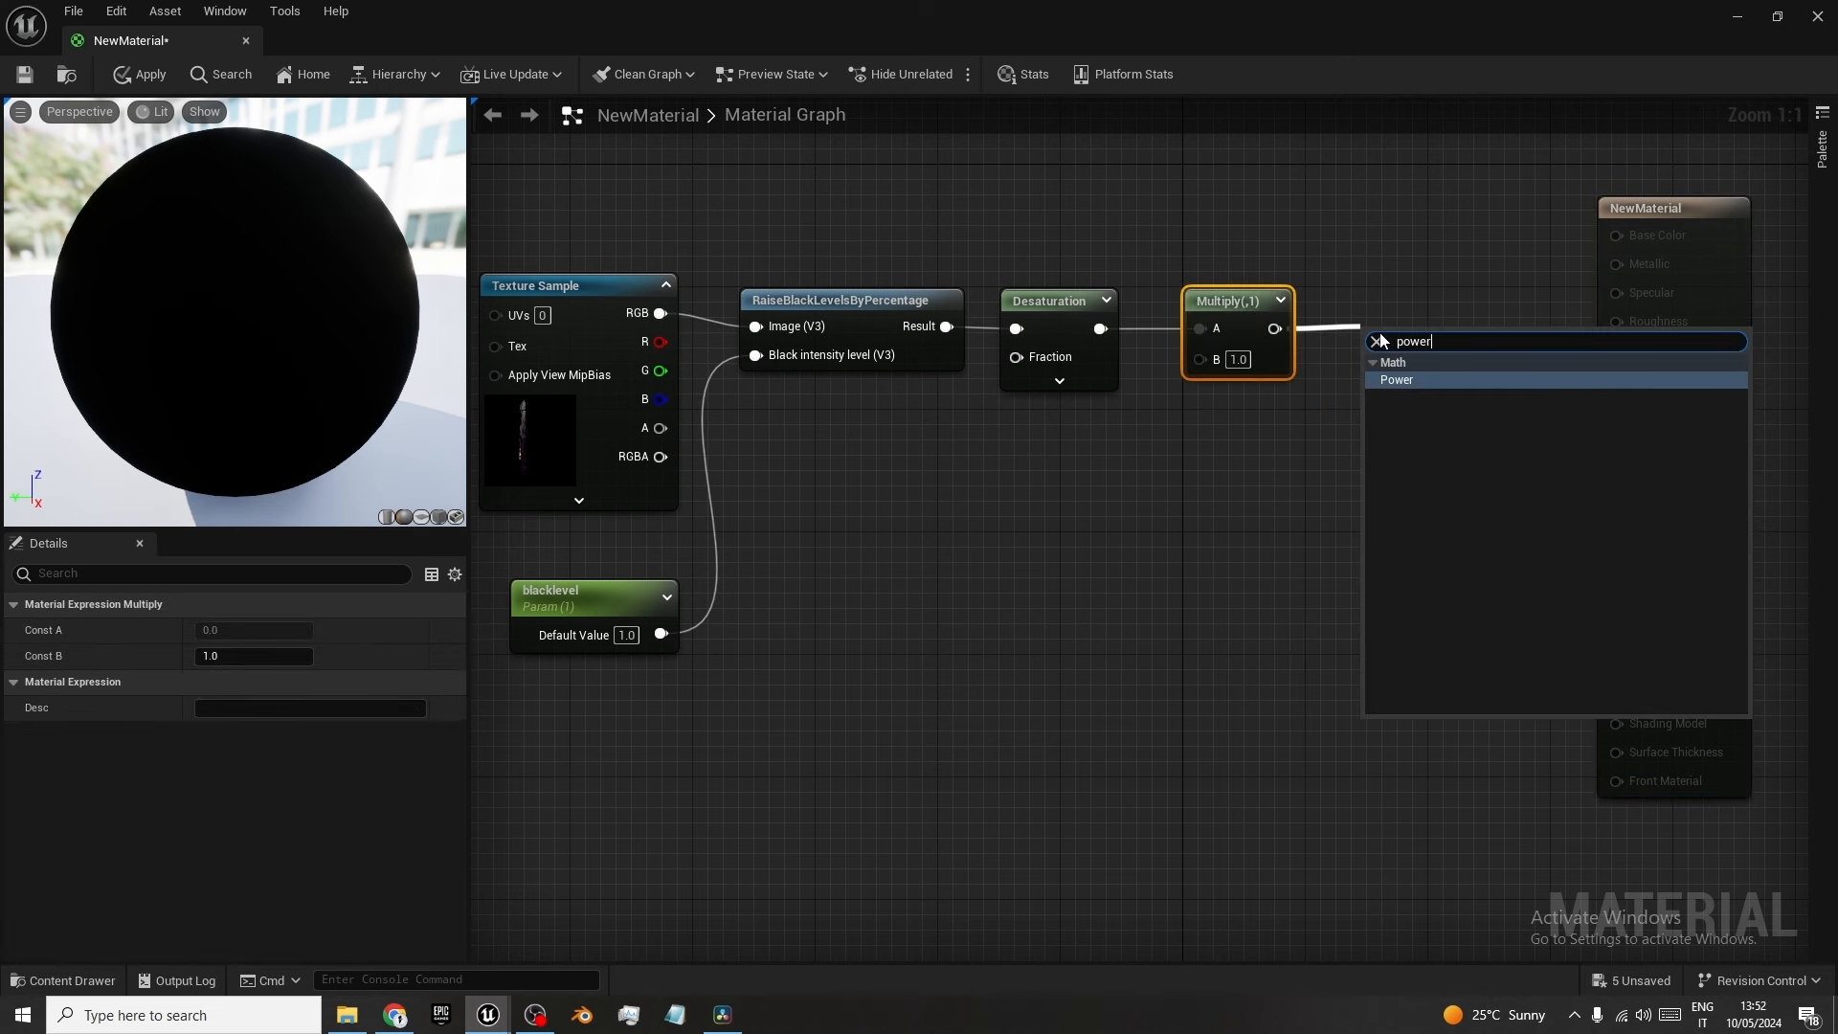
pyautogui.click(1411, 377)
# Add a Constant3Vector node below the chain and convert it to a parameter named color.
pyautogui.rightClick(876, 532)
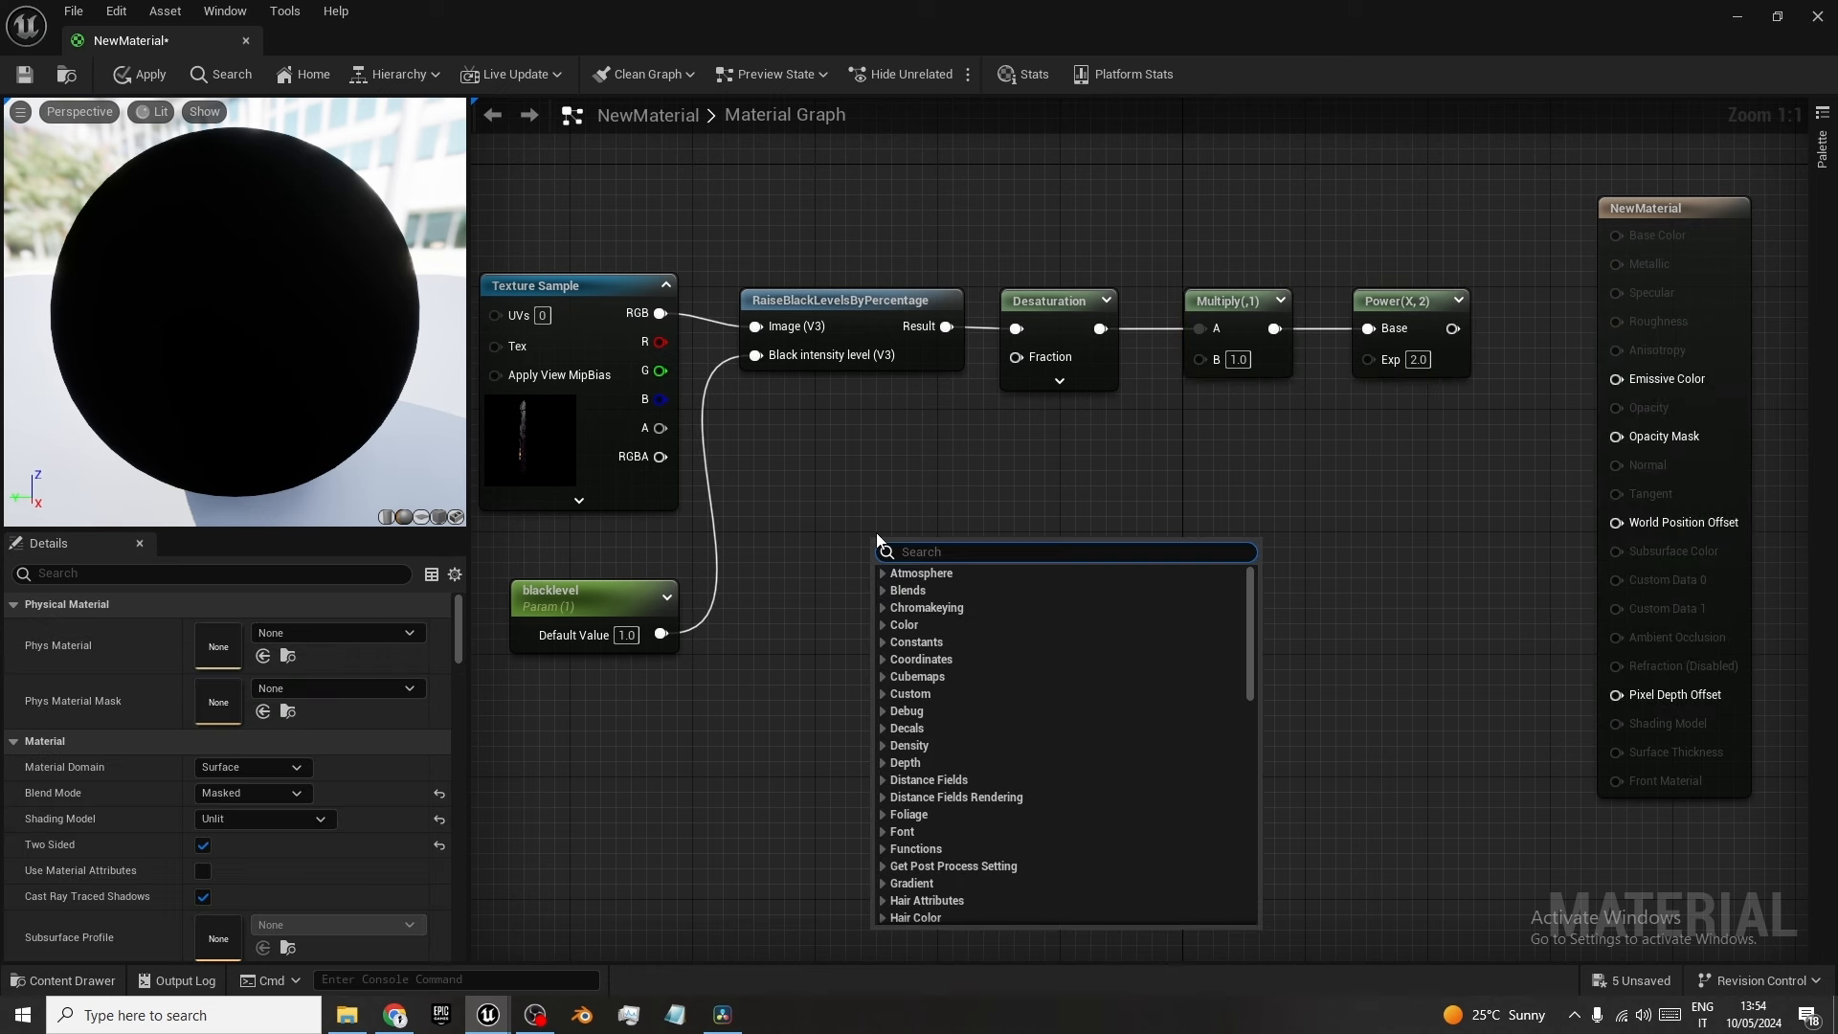
pyautogui.write('cont')
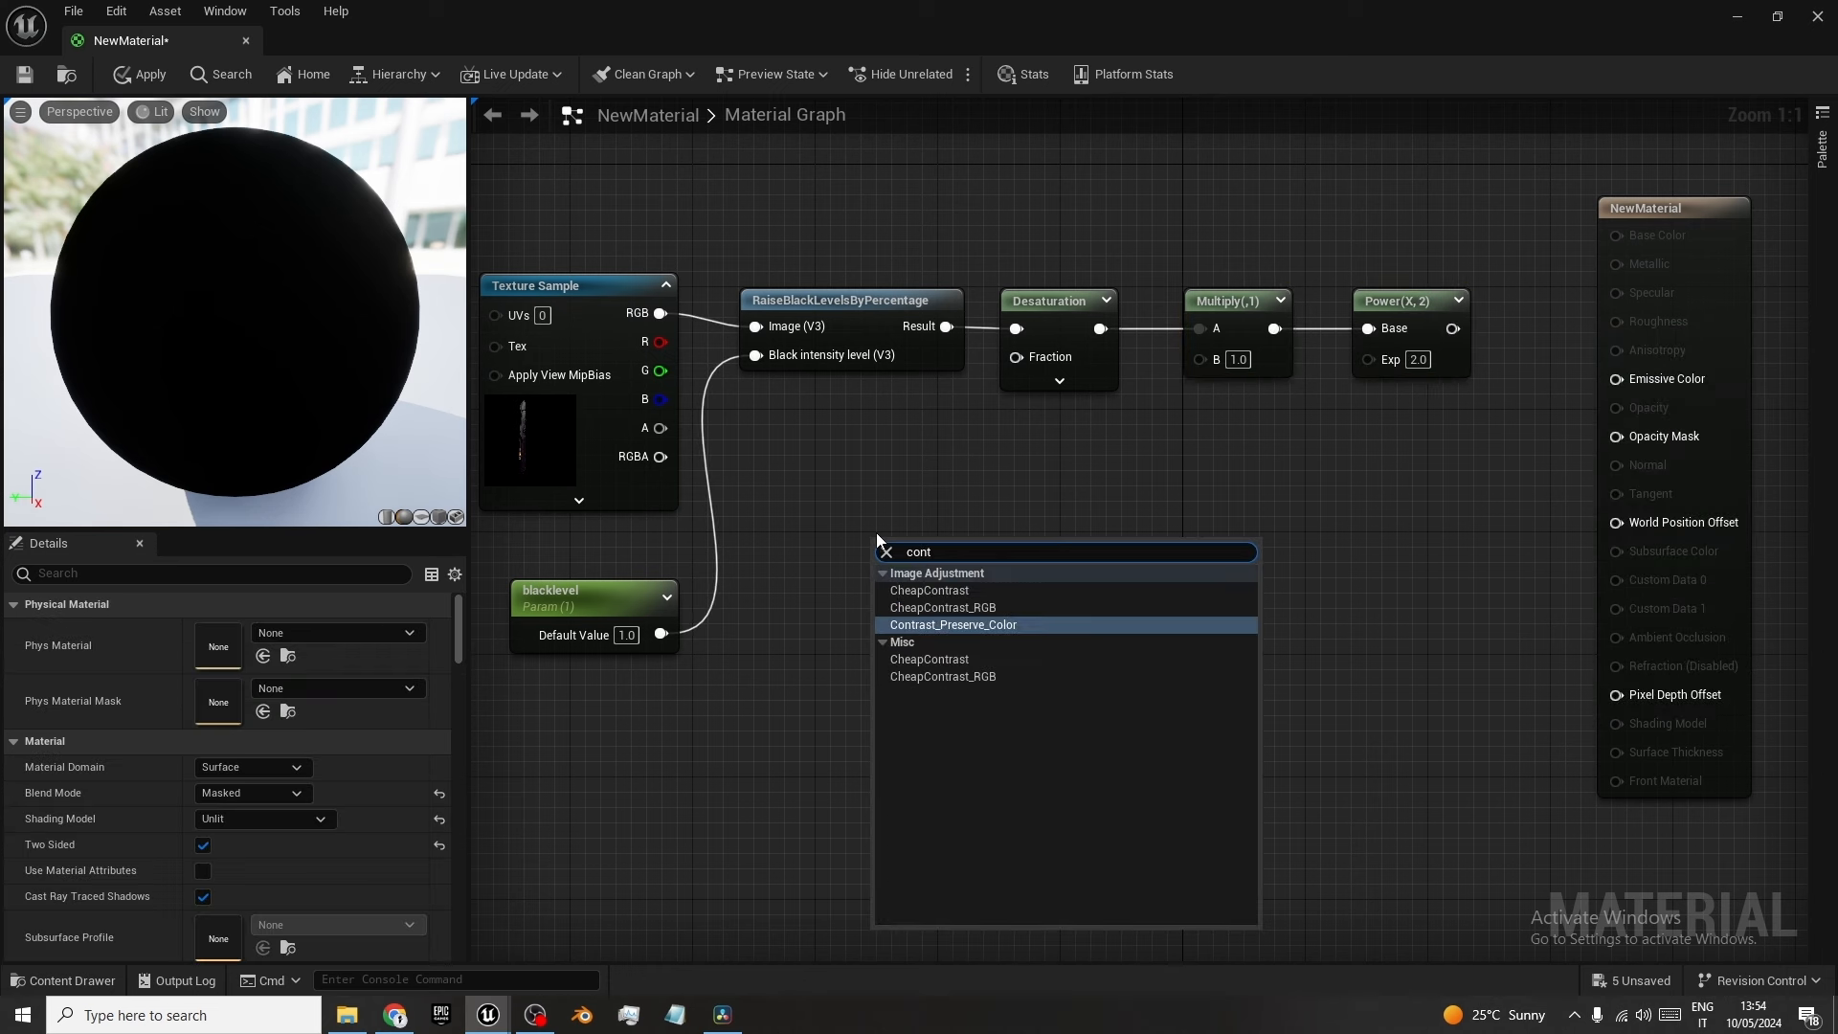
pyautogui.press('BackSpace')
pyautogui.press('BackSpace')
pyautogui.press('BackSpace')
pyautogui.press('BackSpace')
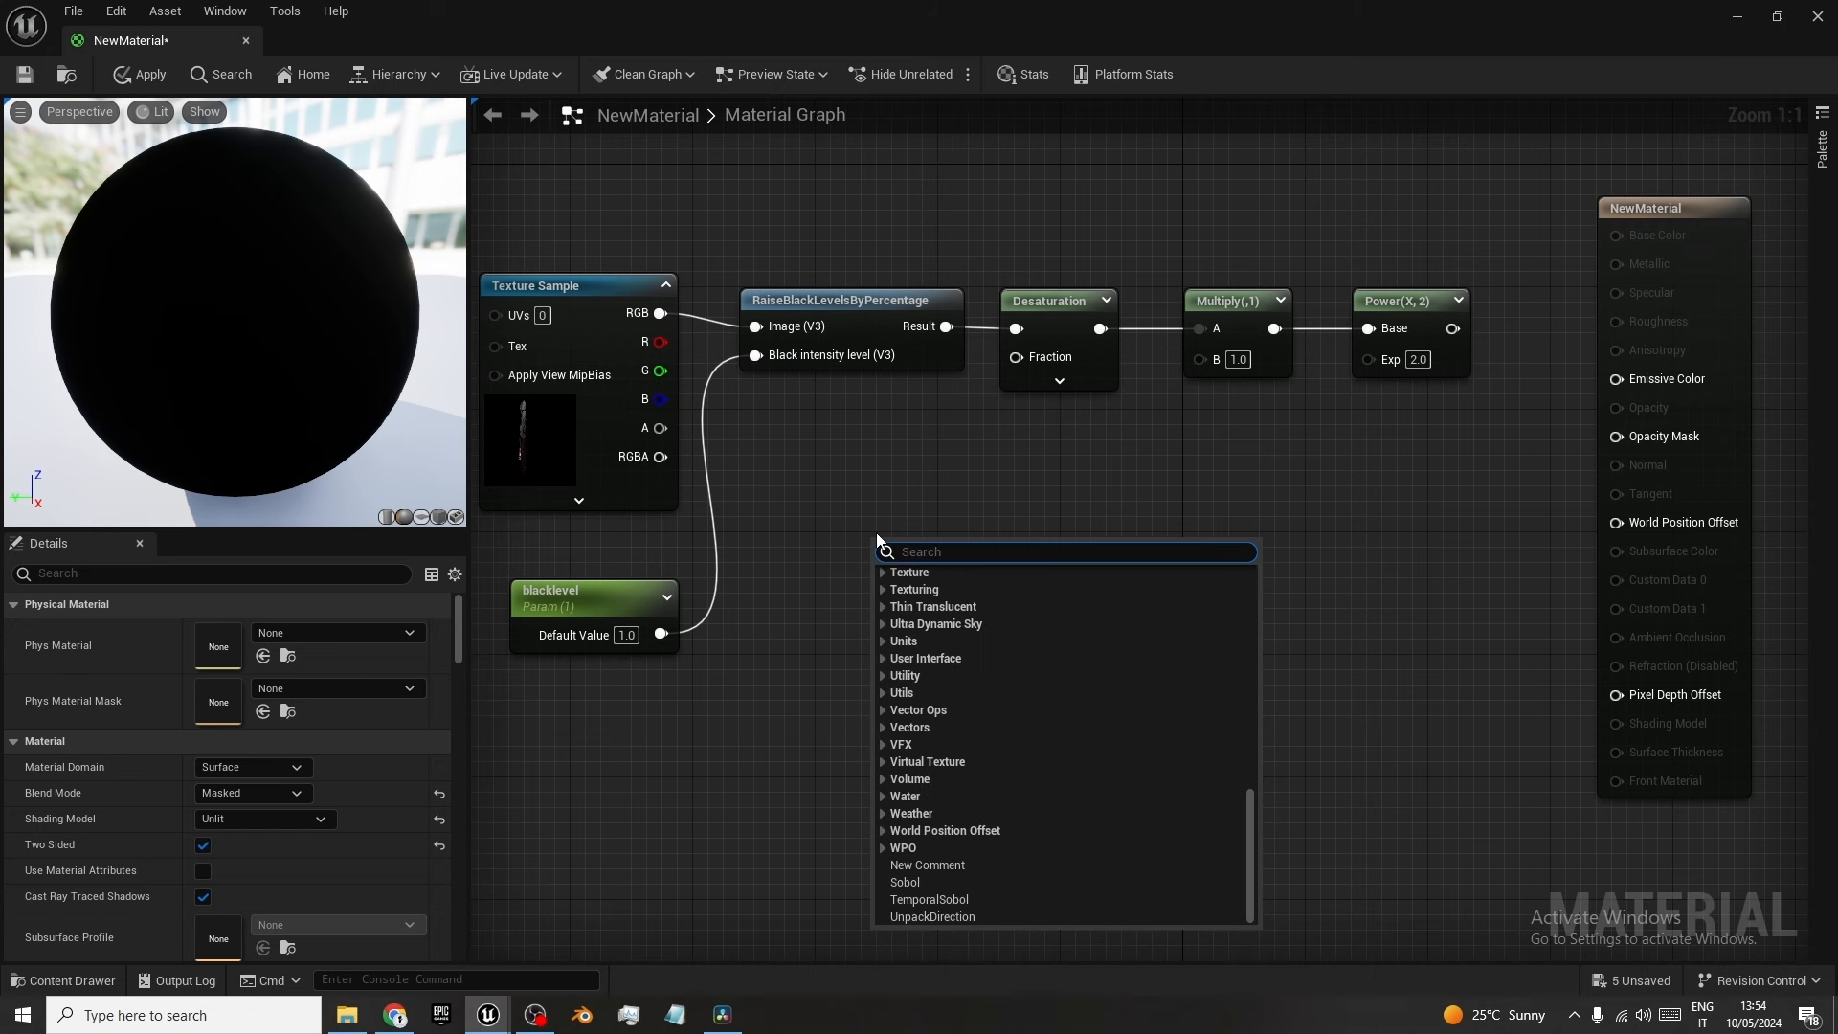
pyautogui.write('constan')
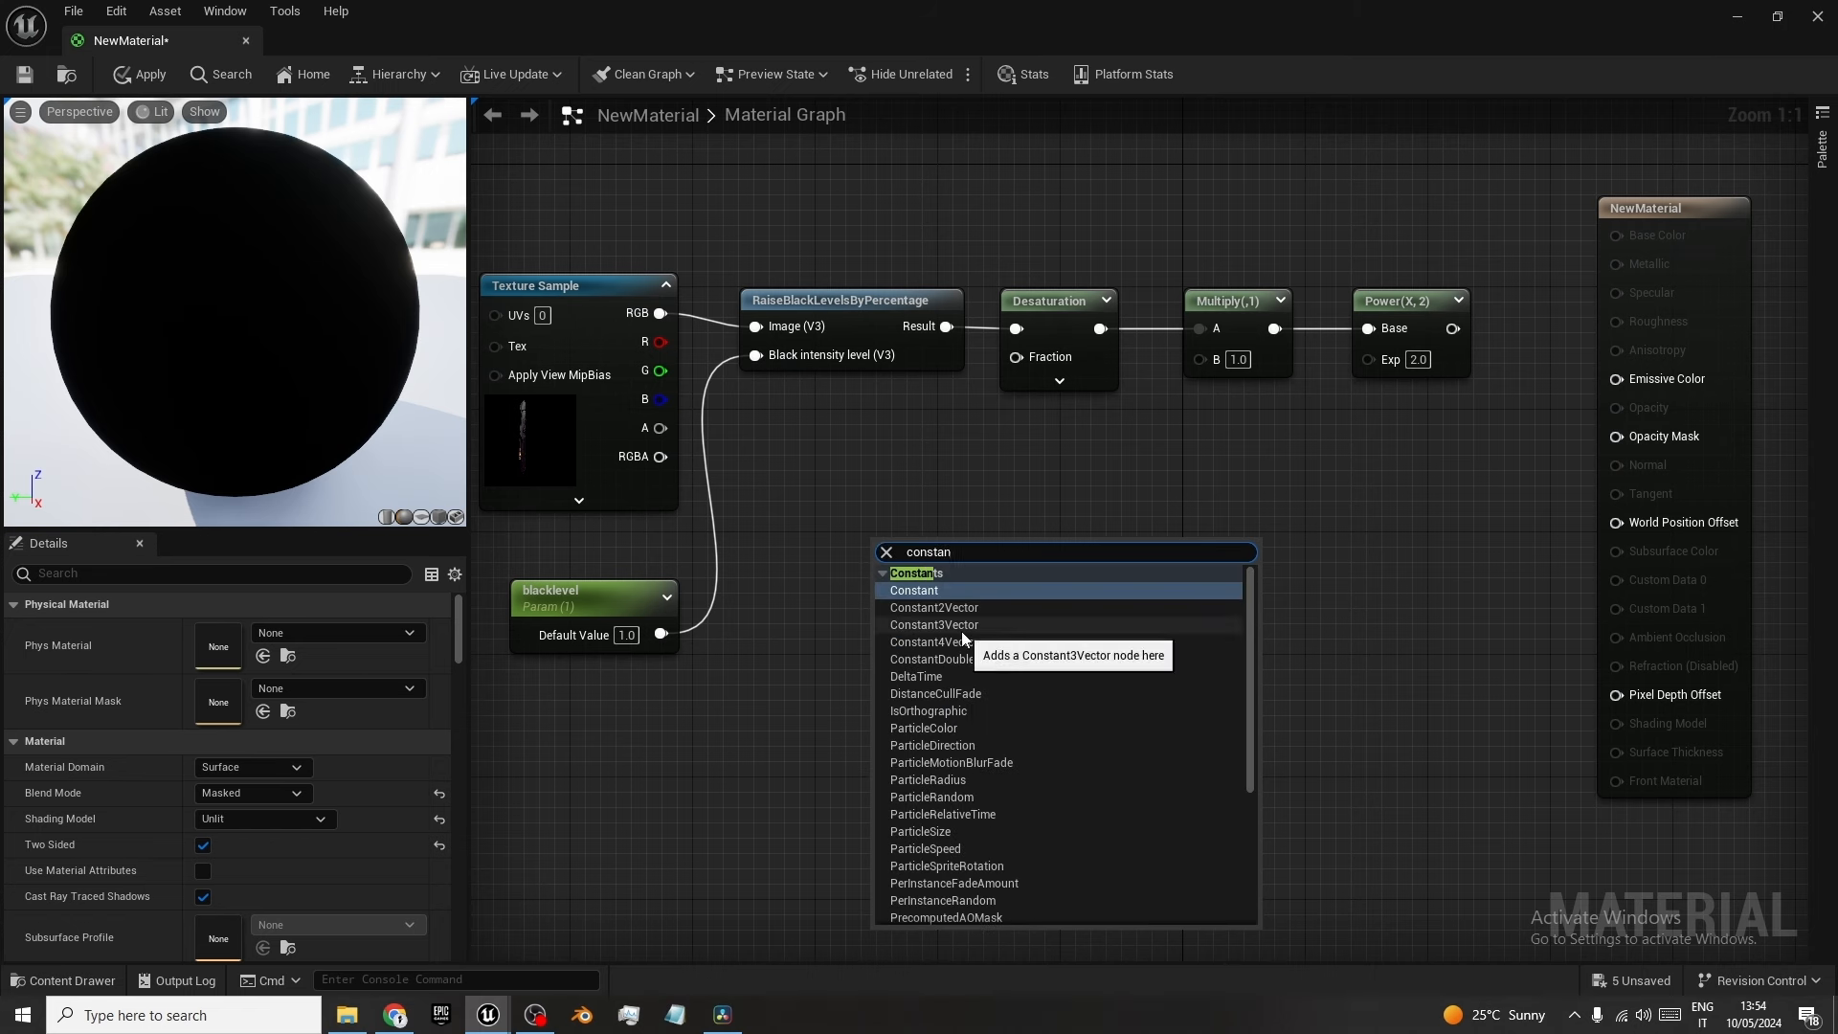
pyautogui.click(963, 627)
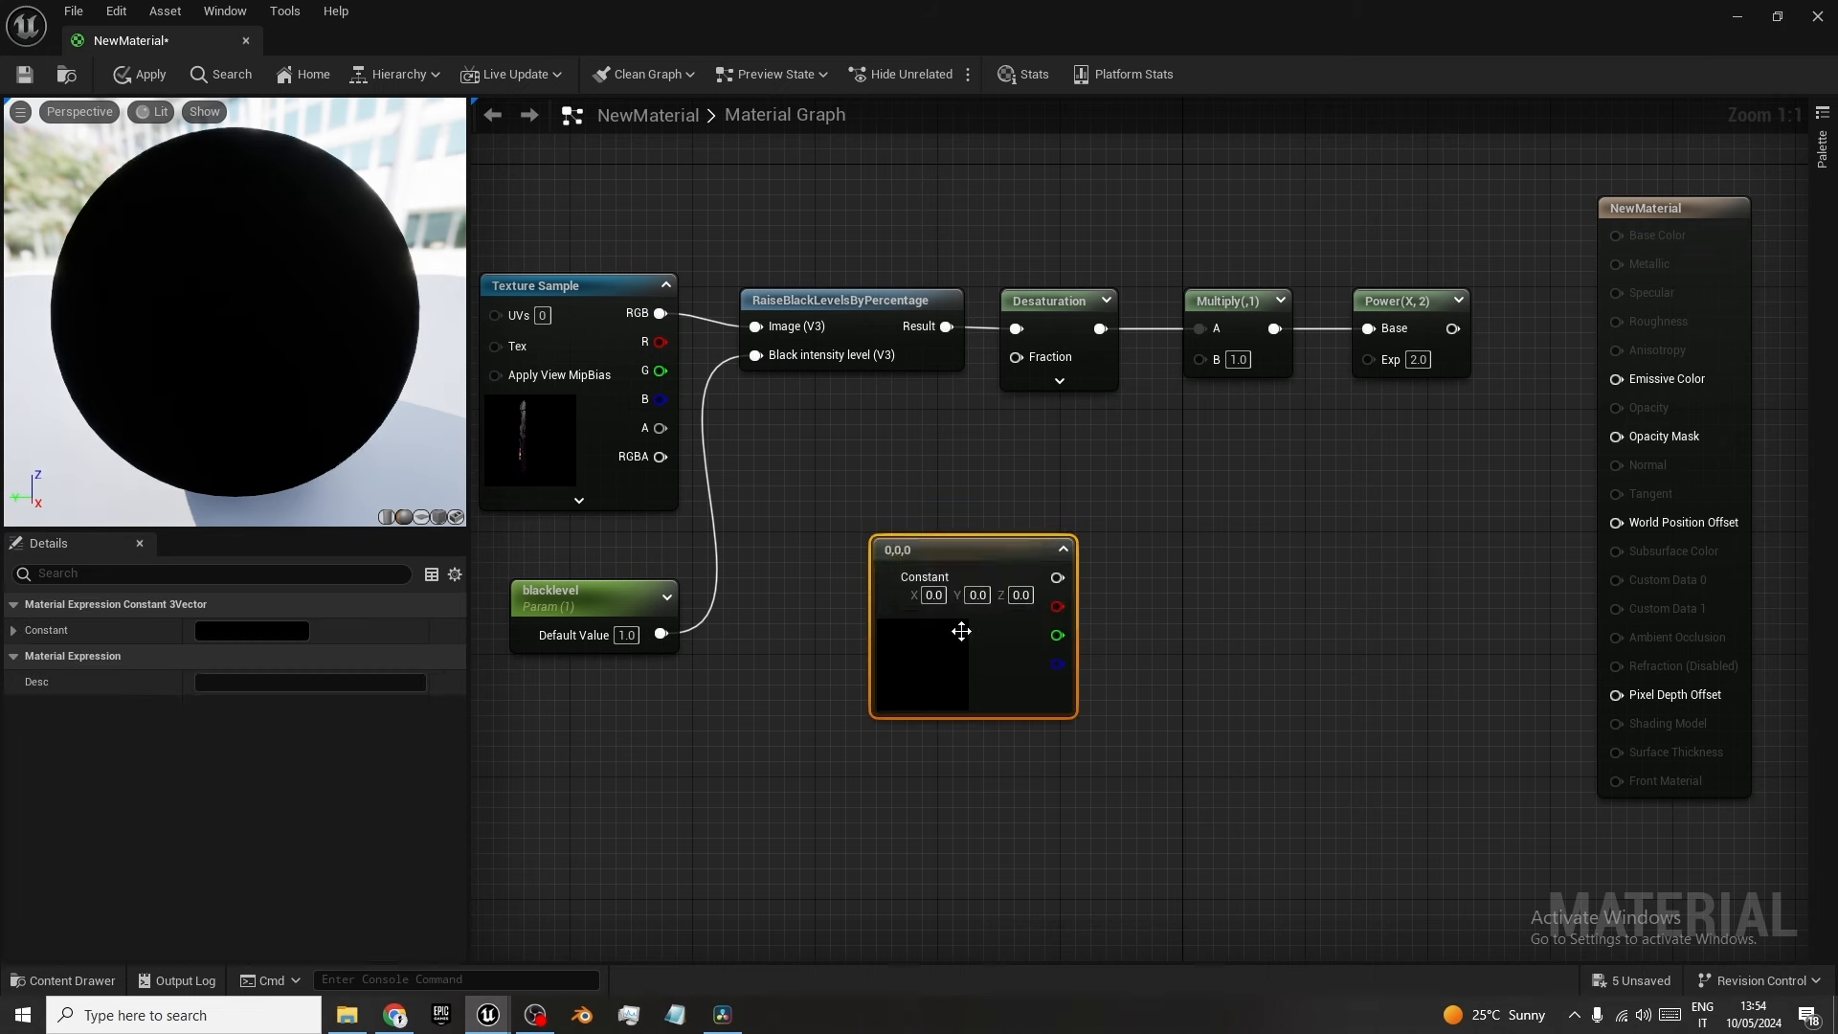
pyautogui.moveTo(934, 553); pyautogui.dragTo(878, 521)
pyautogui.rightClick(879, 521)
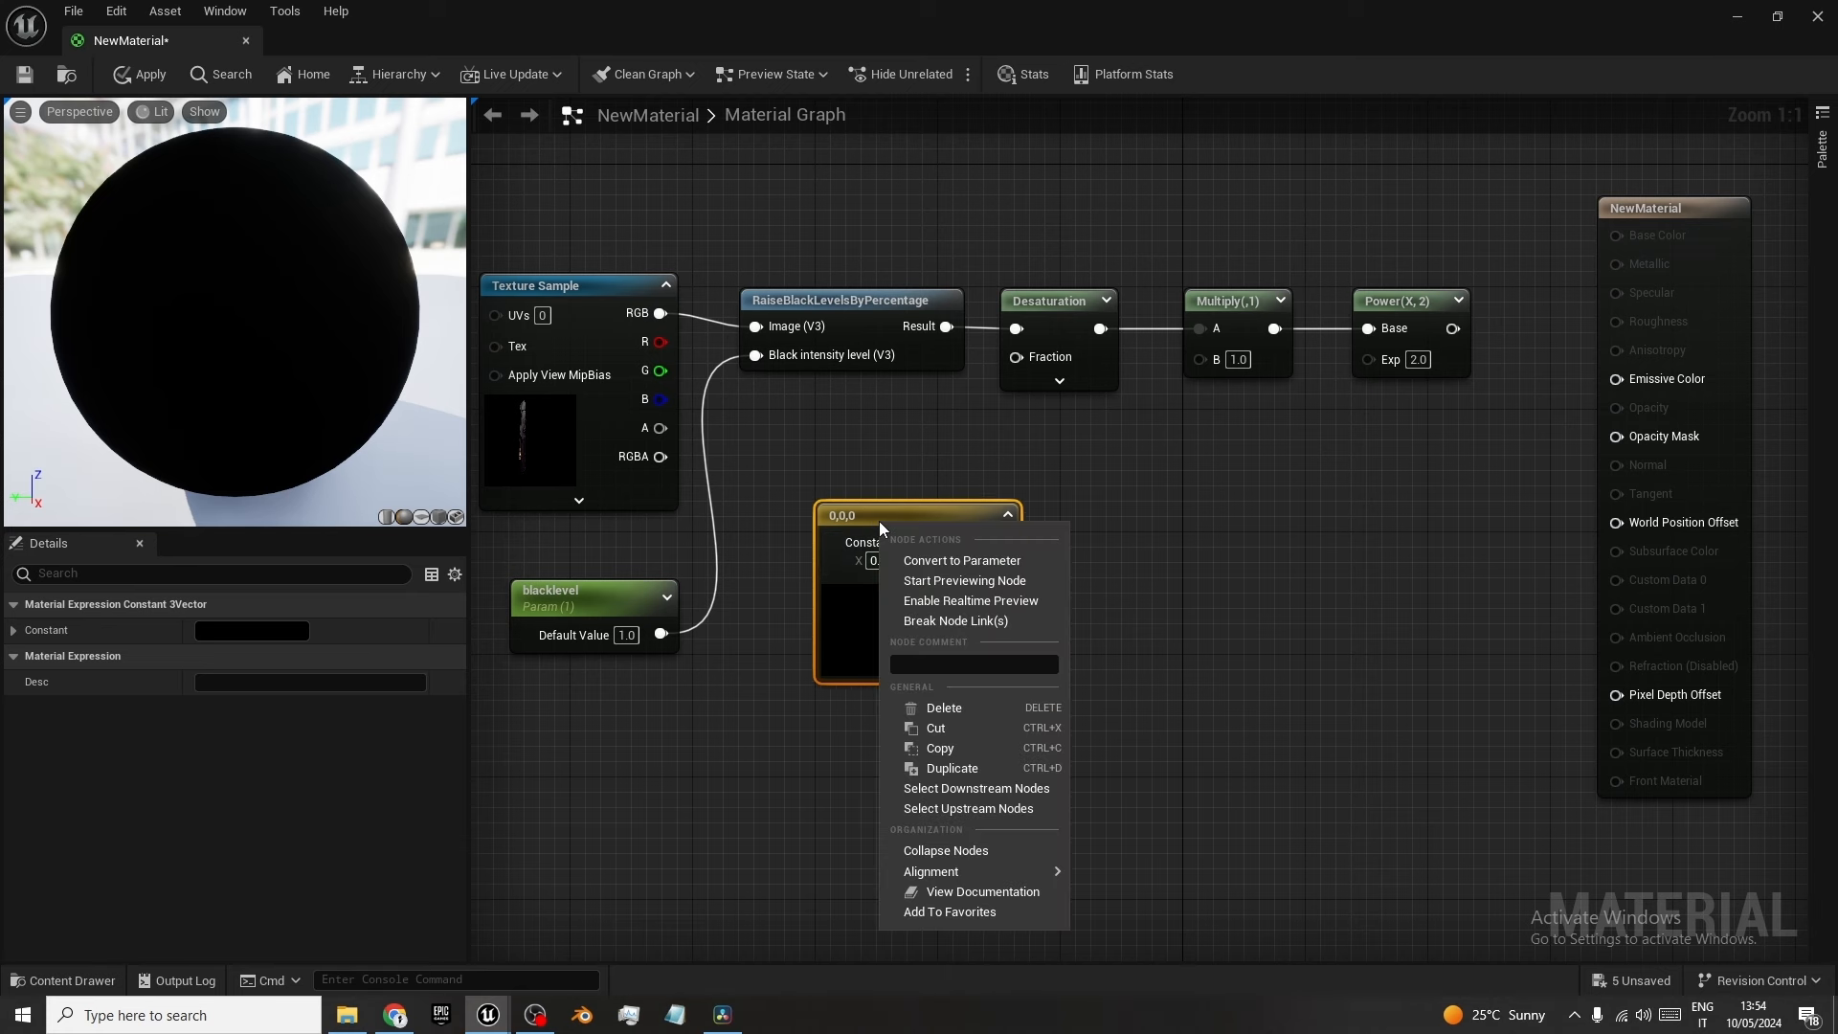
pyautogui.click(940, 561)
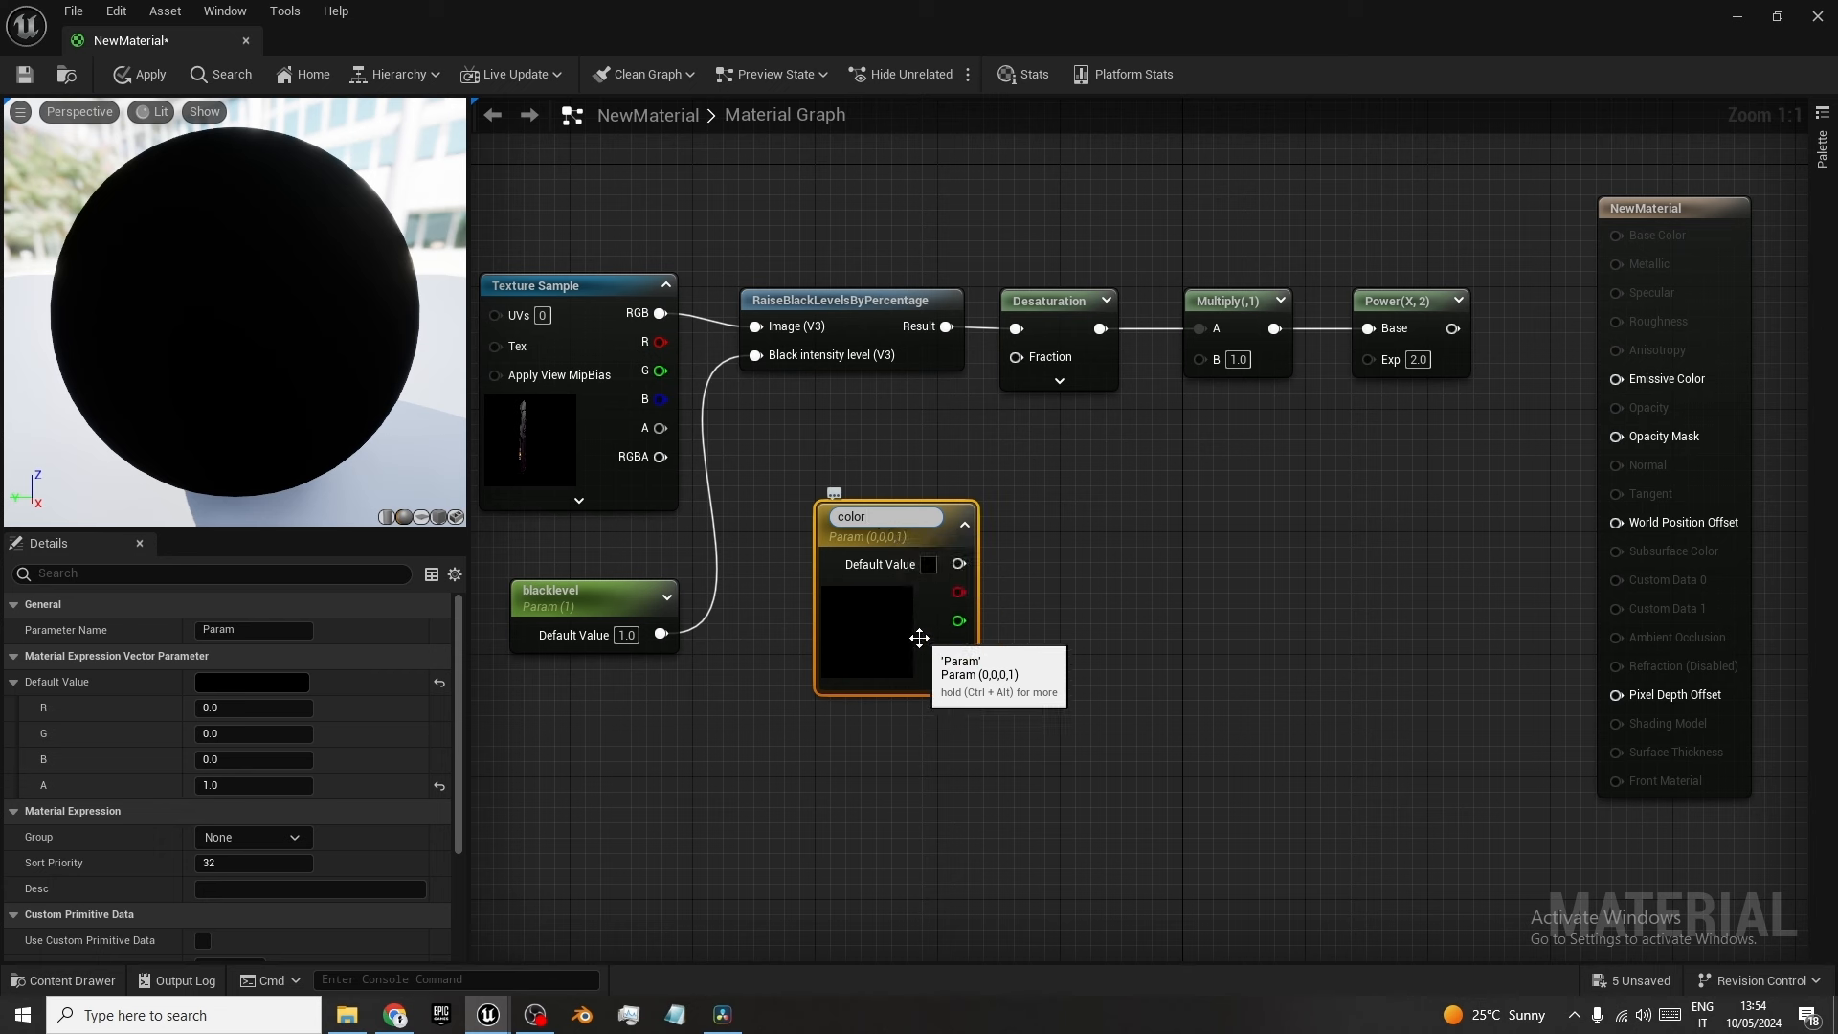
# Set the R, G and B default values of the color parameter to 1.
pyautogui.click(230, 708)
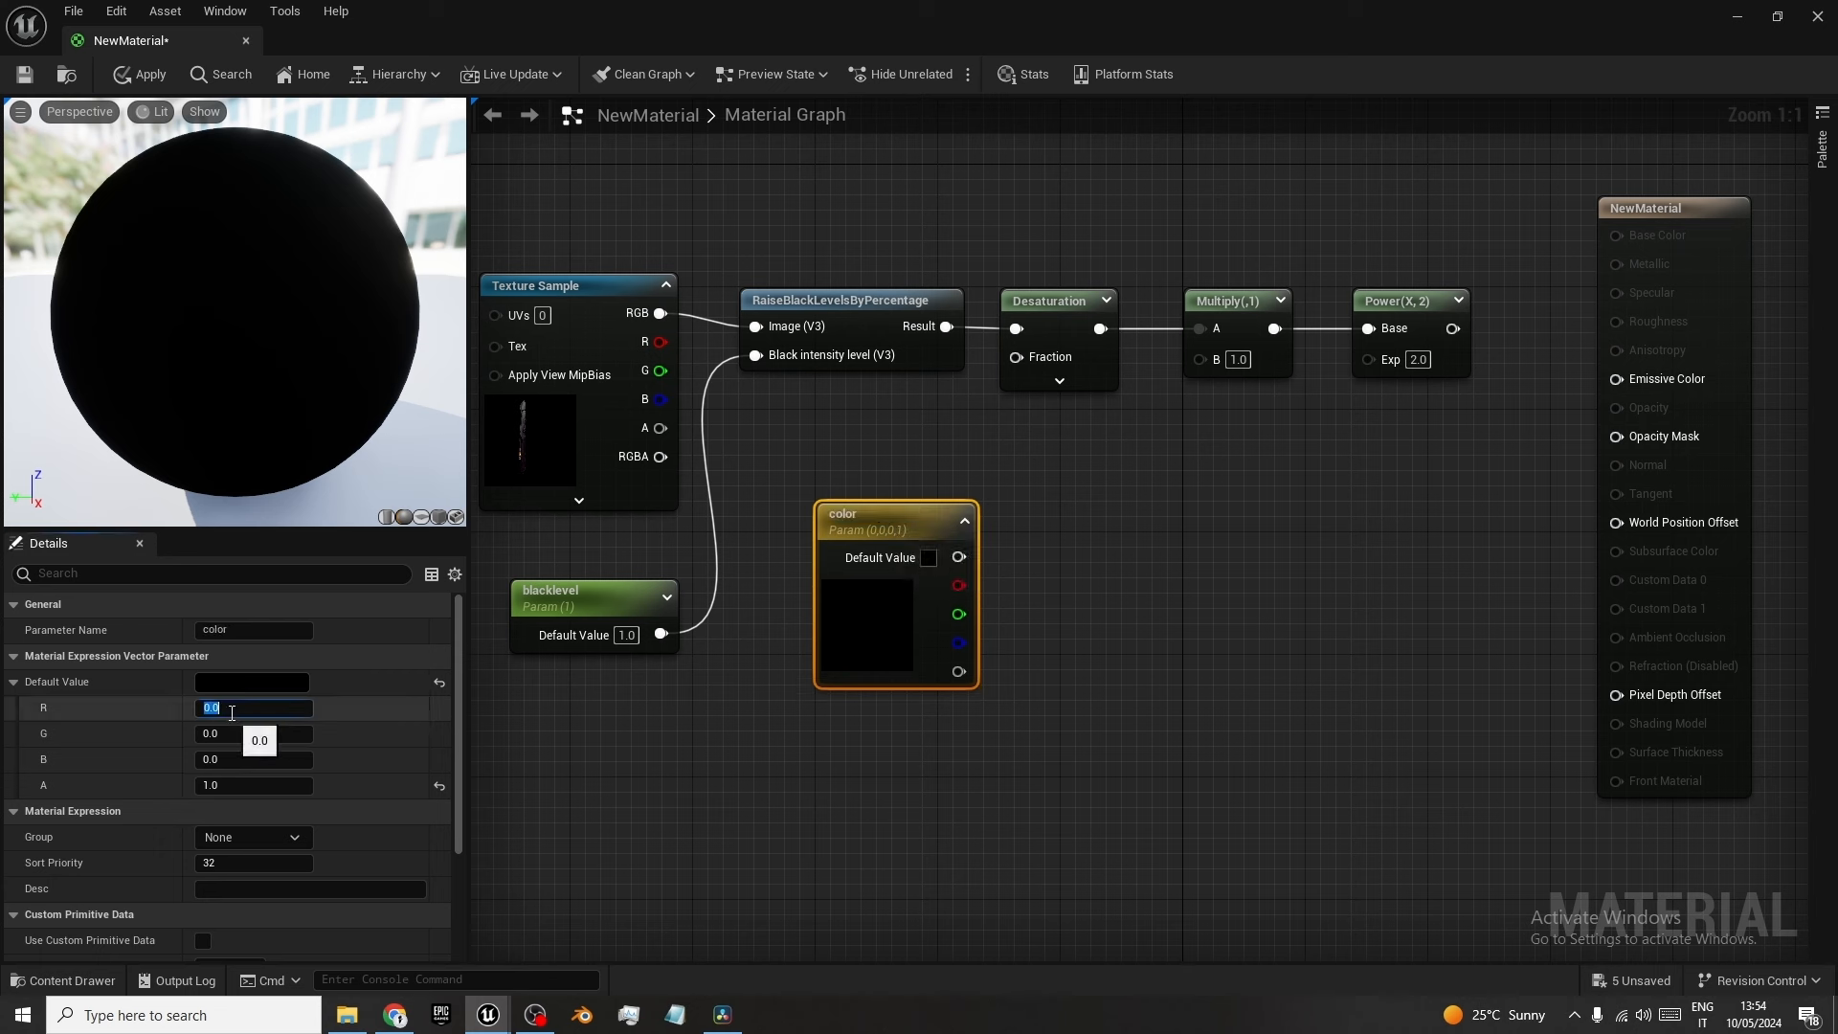
pyautogui.write('1')
pyautogui.click(212, 733)
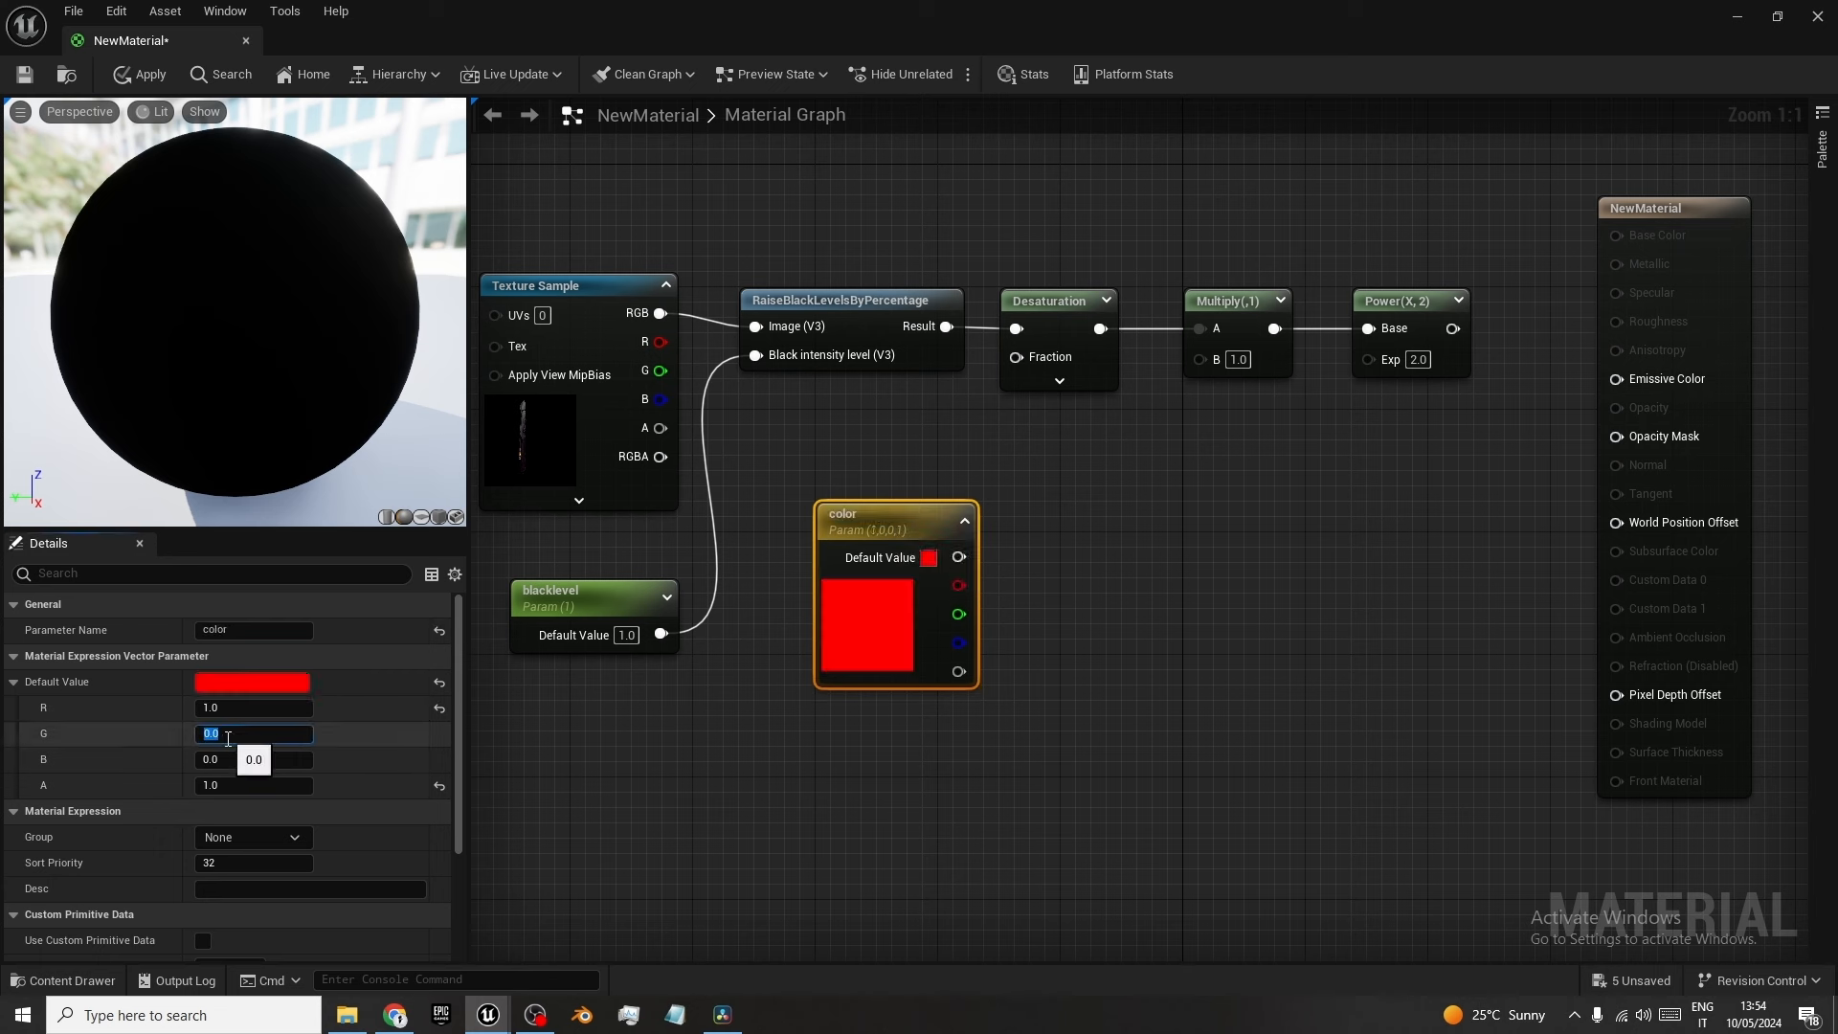
pyautogui.write('1')
pyautogui.click(213, 759)
pyautogui.write('1')
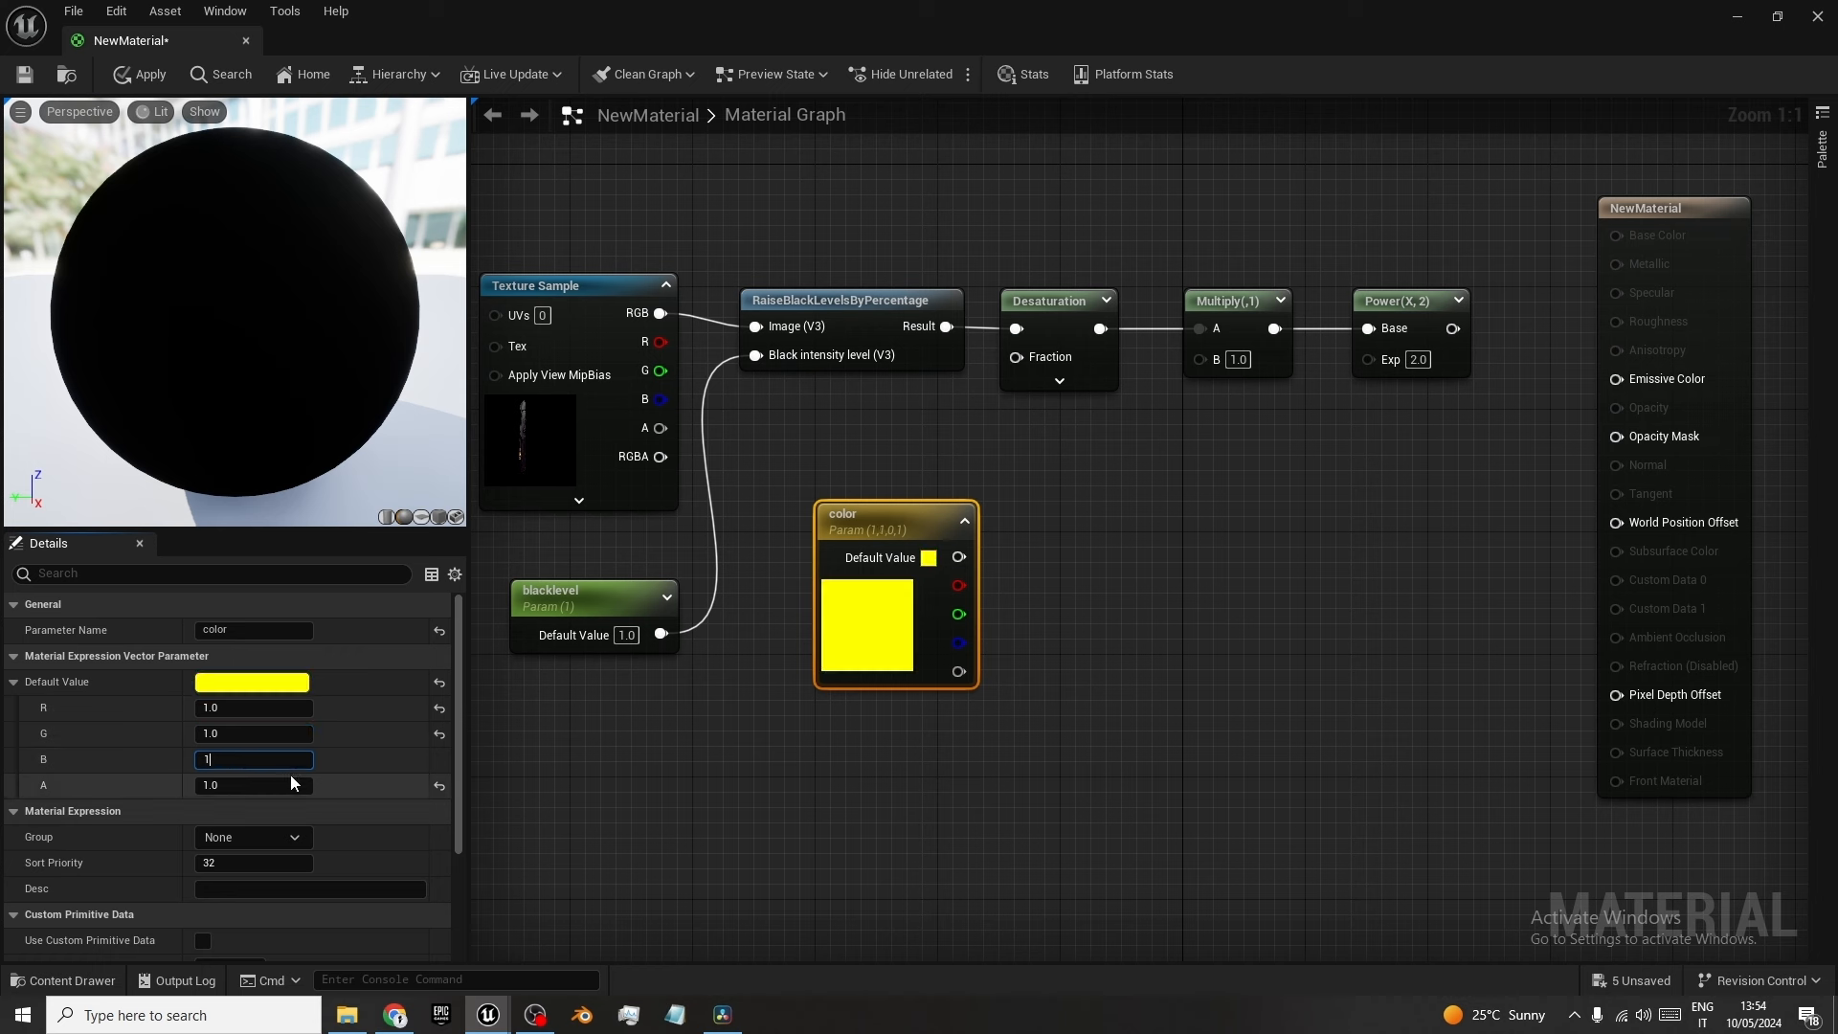
pyautogui.click(605, 774)
# Name the color parameter's R, G and B channels saturation, brightness and contrast.
pyautogui.click(862, 517)
pyautogui.scroll(-5, 40, 888)
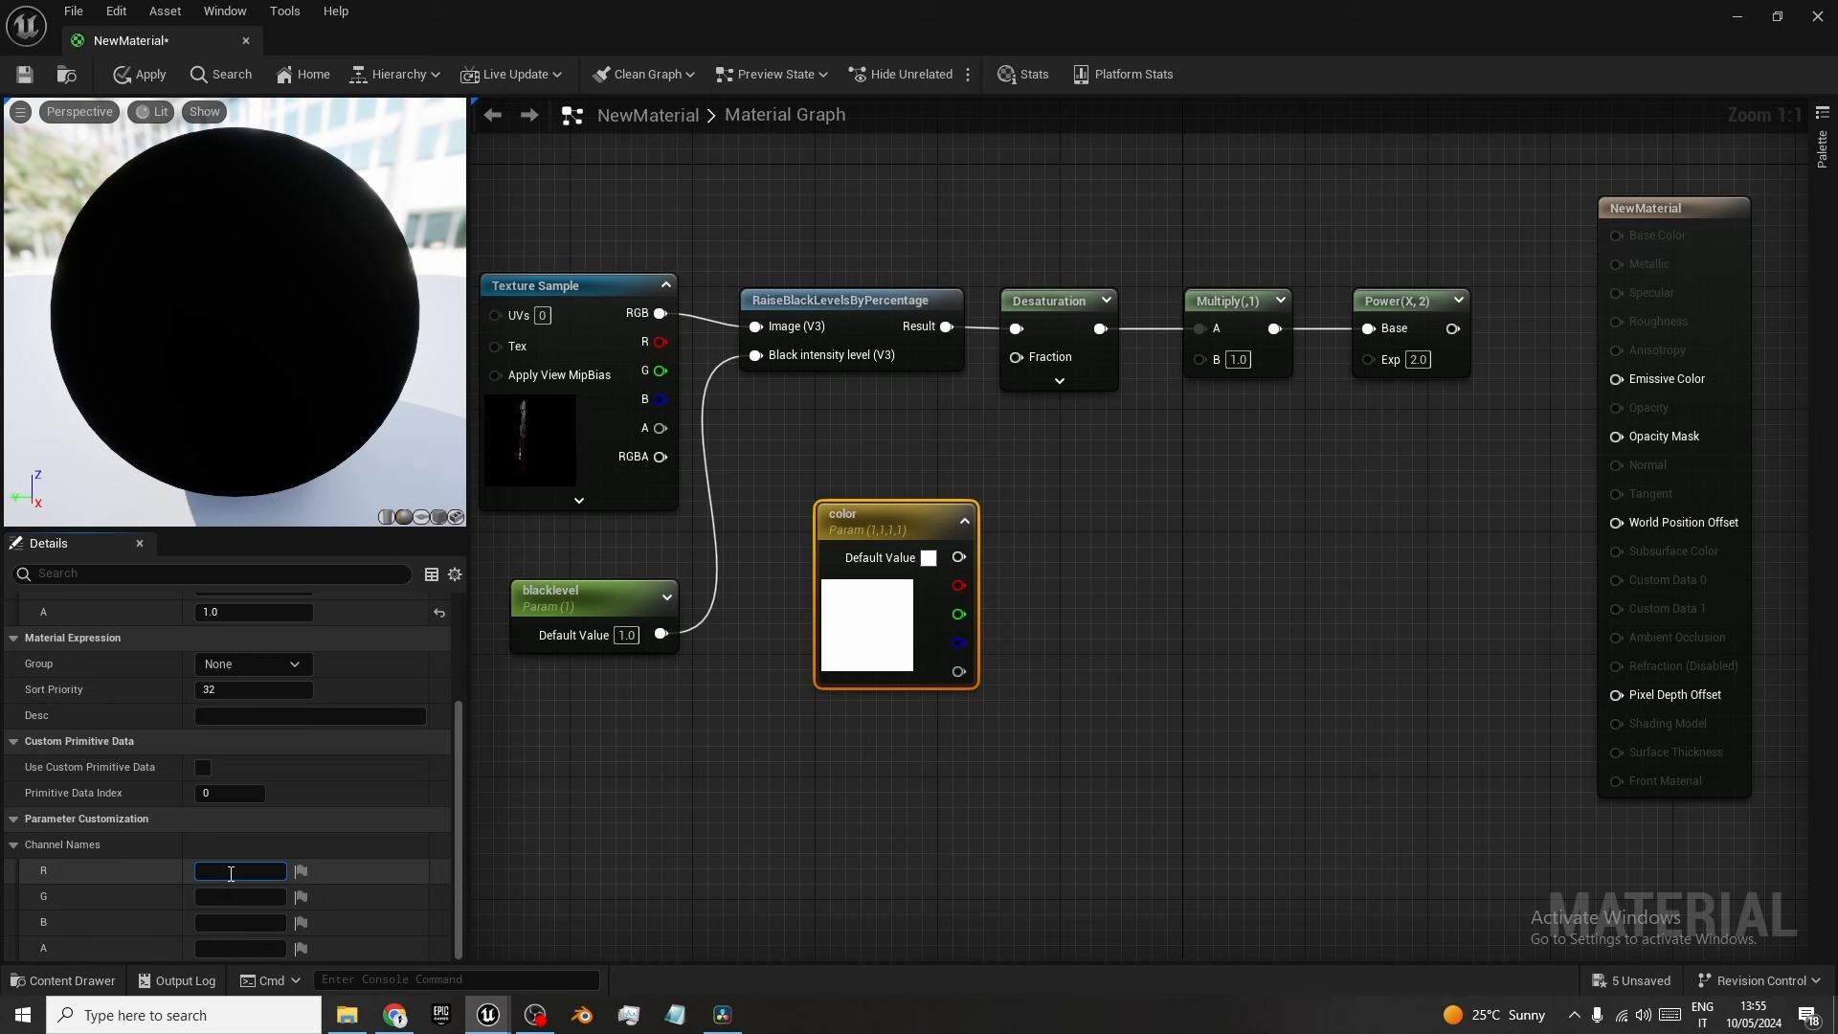
pyautogui.write('saturation')
pyautogui.press('Return')
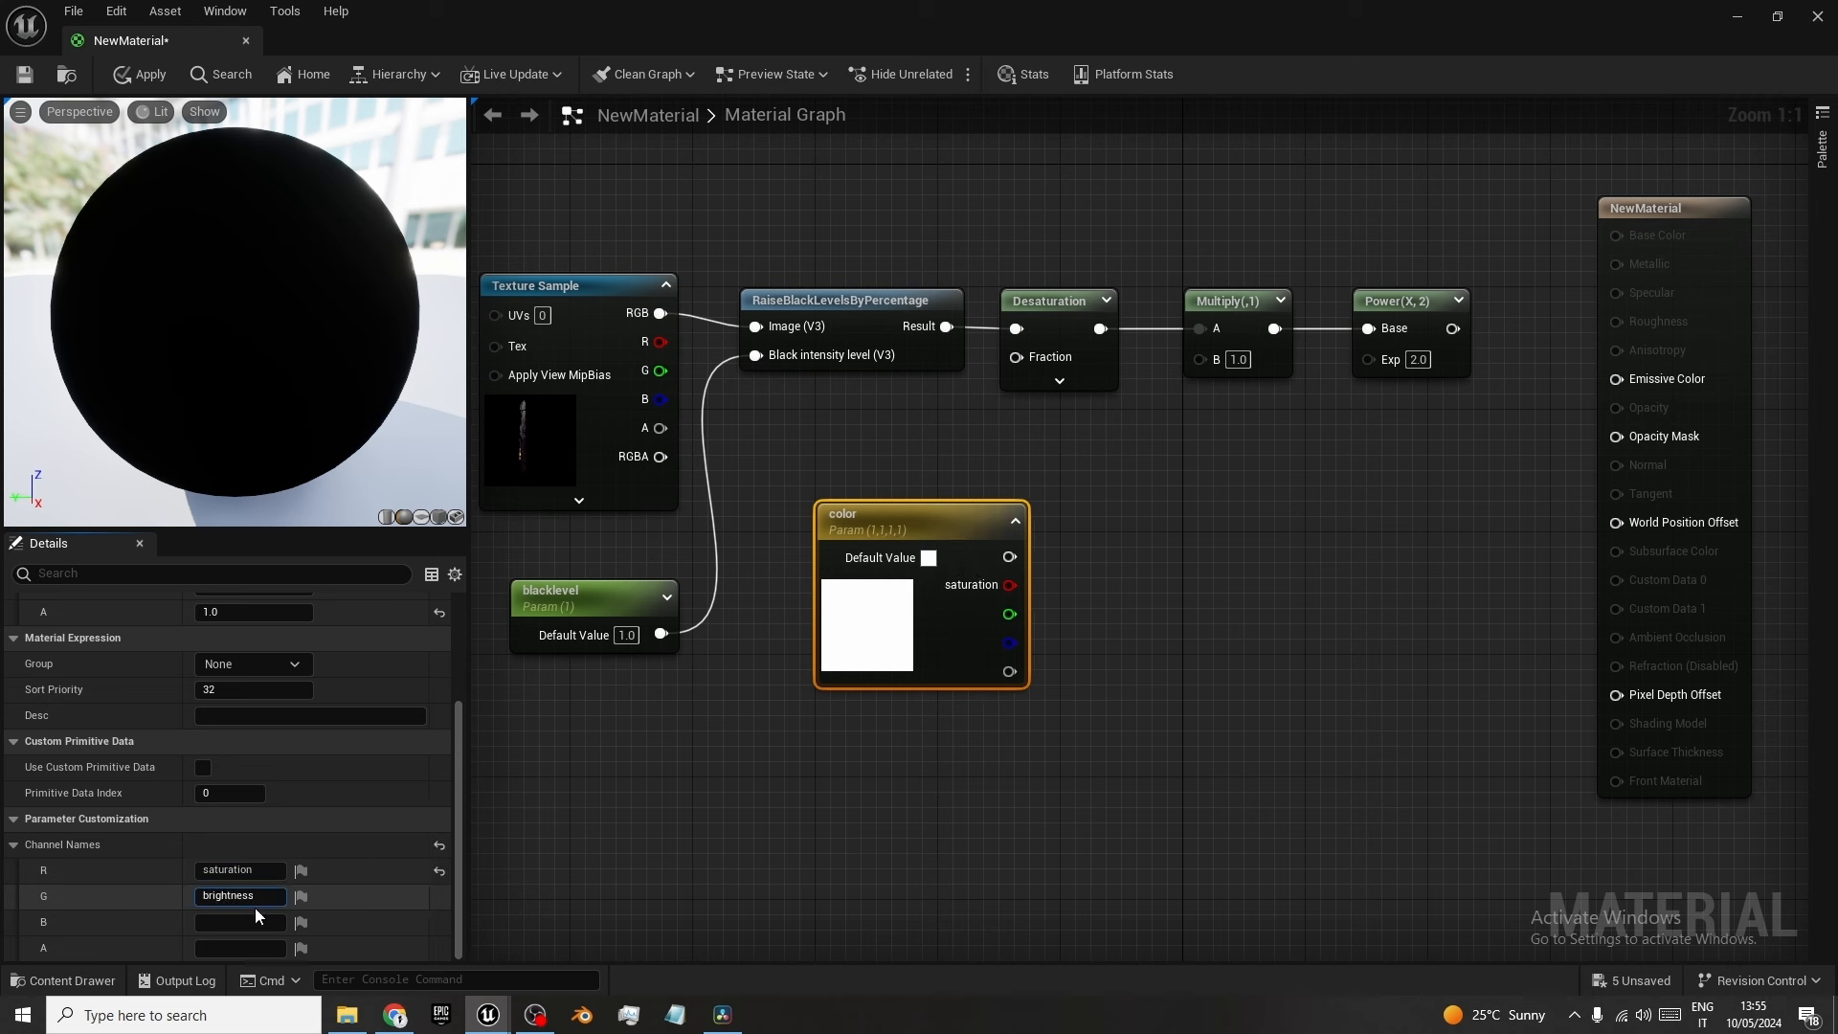
pyautogui.click(264, 922)
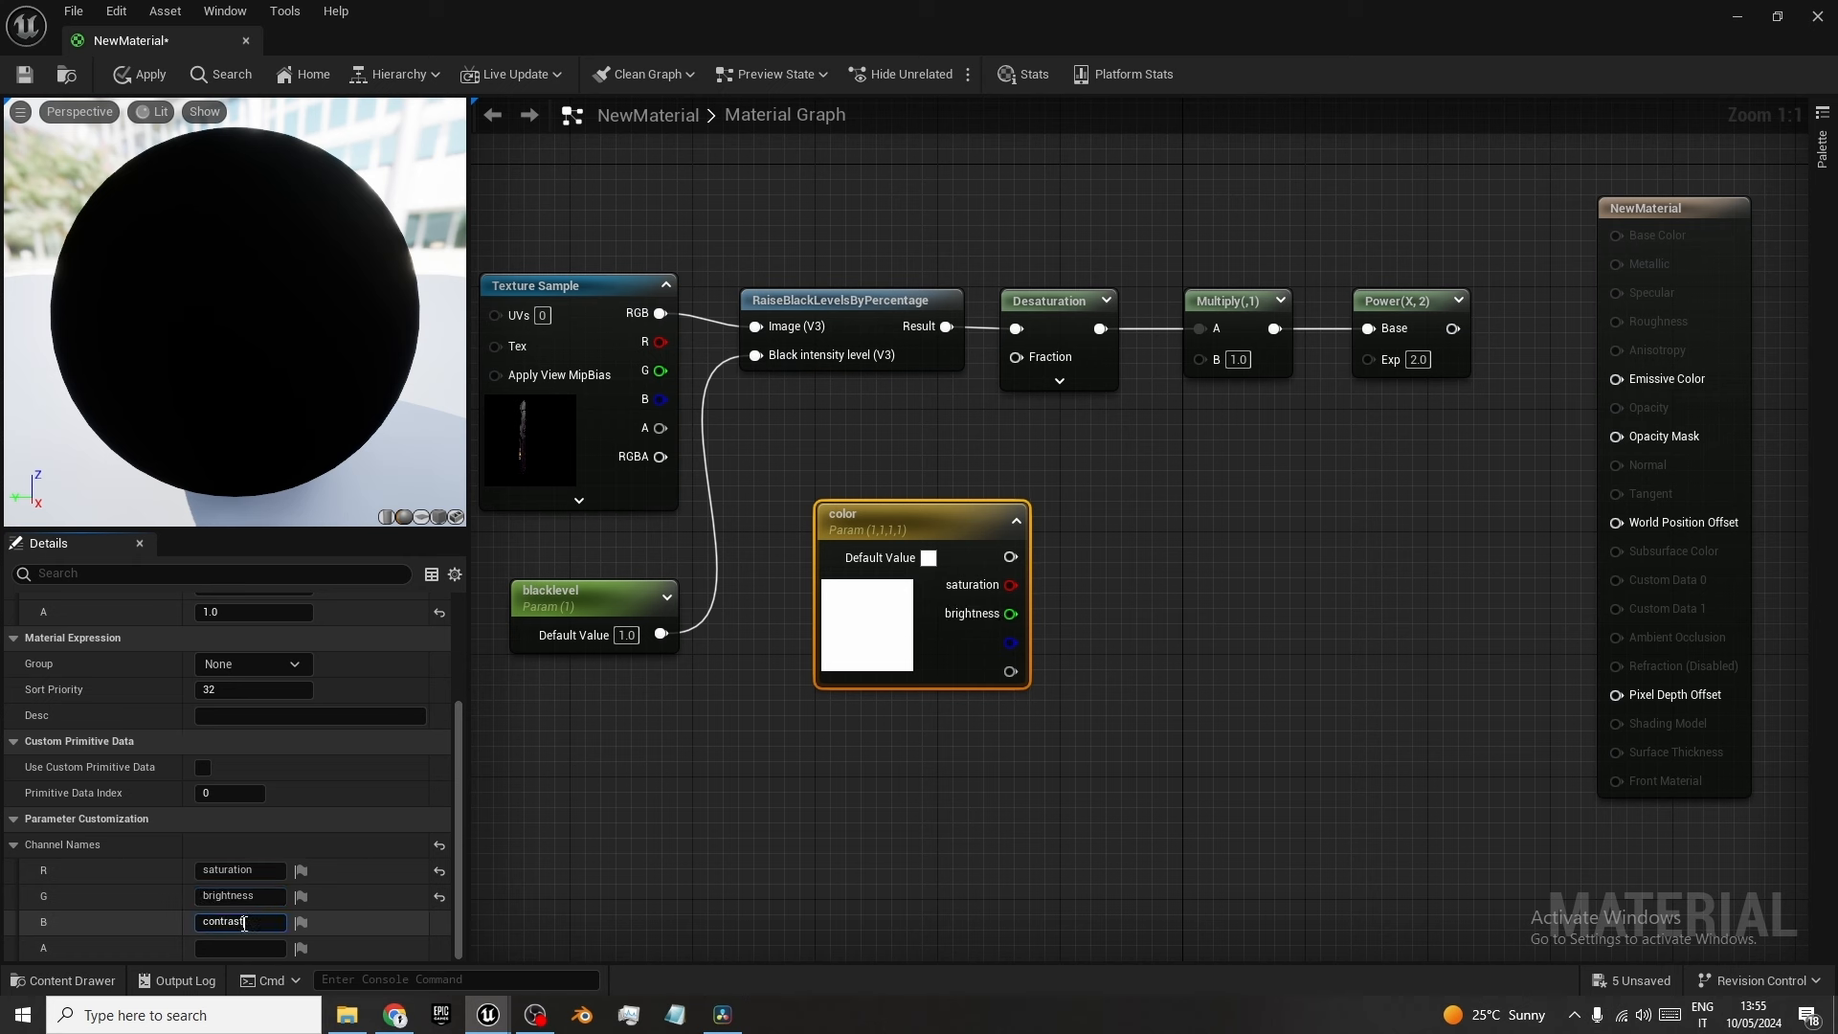
# Feed the color parameter's saturation channel through a OneMinus node into the Fraction input of the Desaturation node.
pyautogui.moveTo(903, 708); pyautogui.dragTo(950, 526)
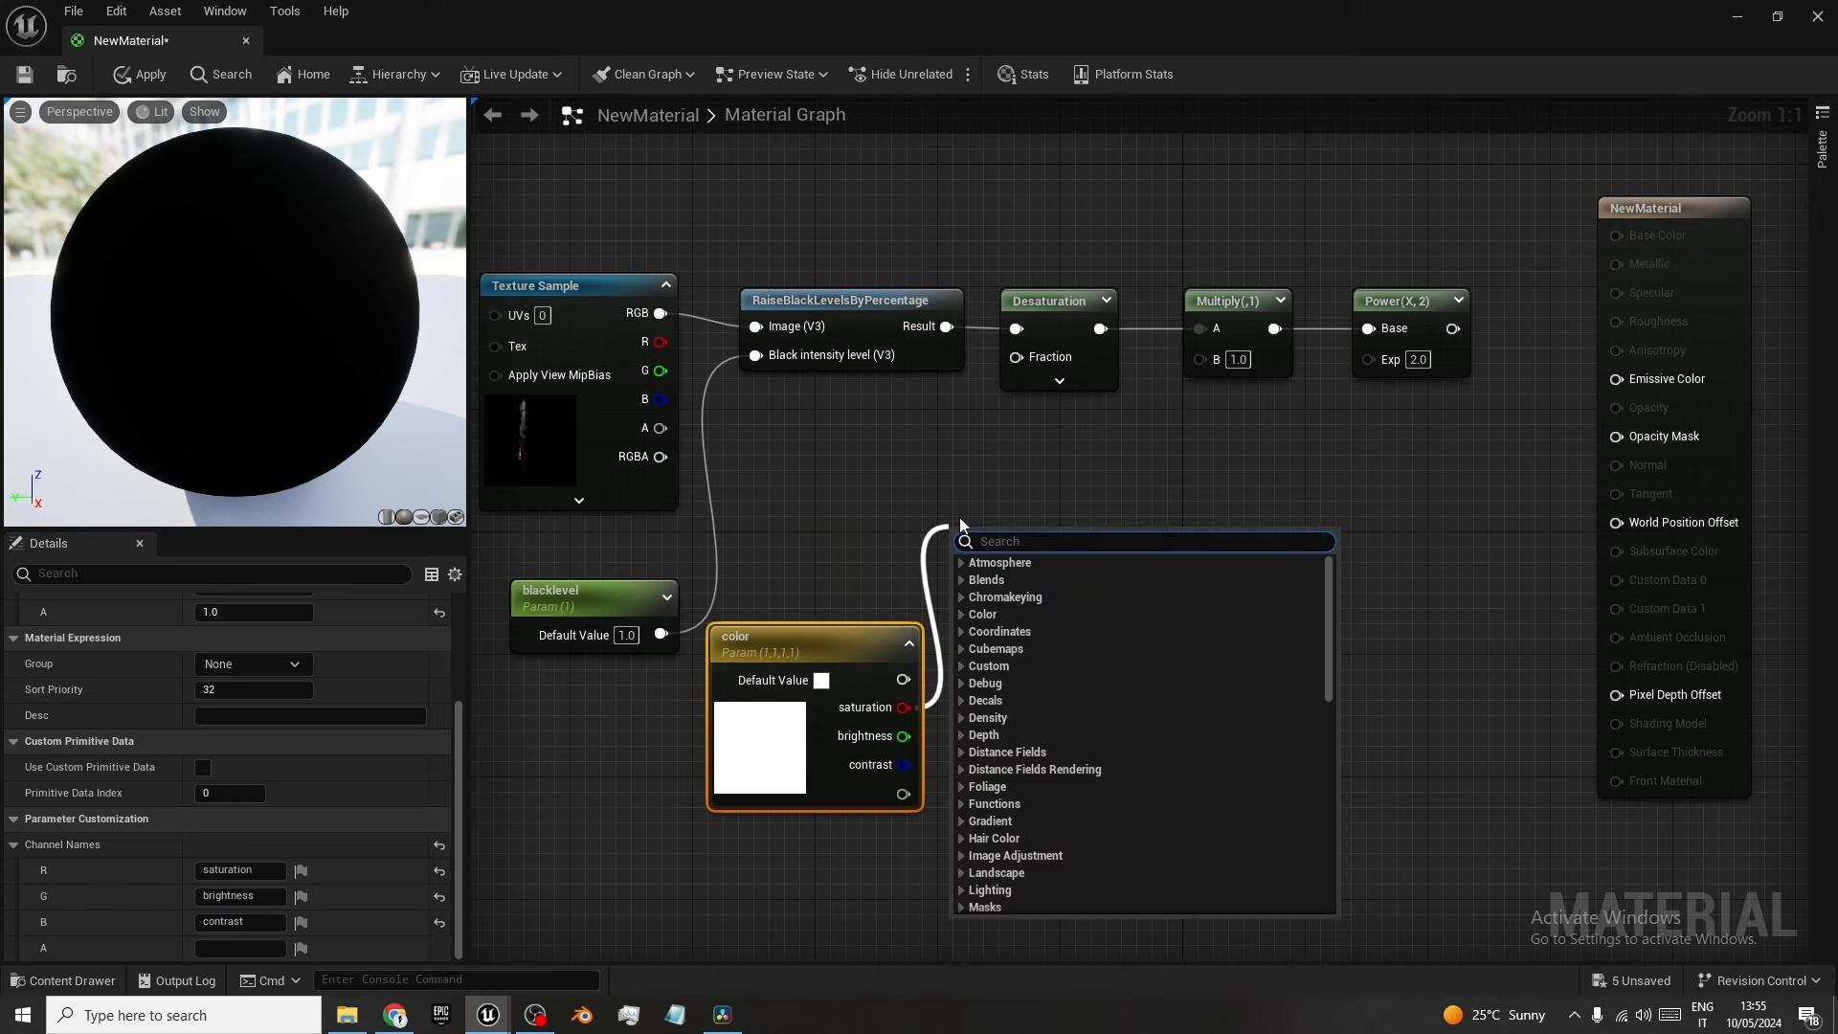
pyautogui.write('one')
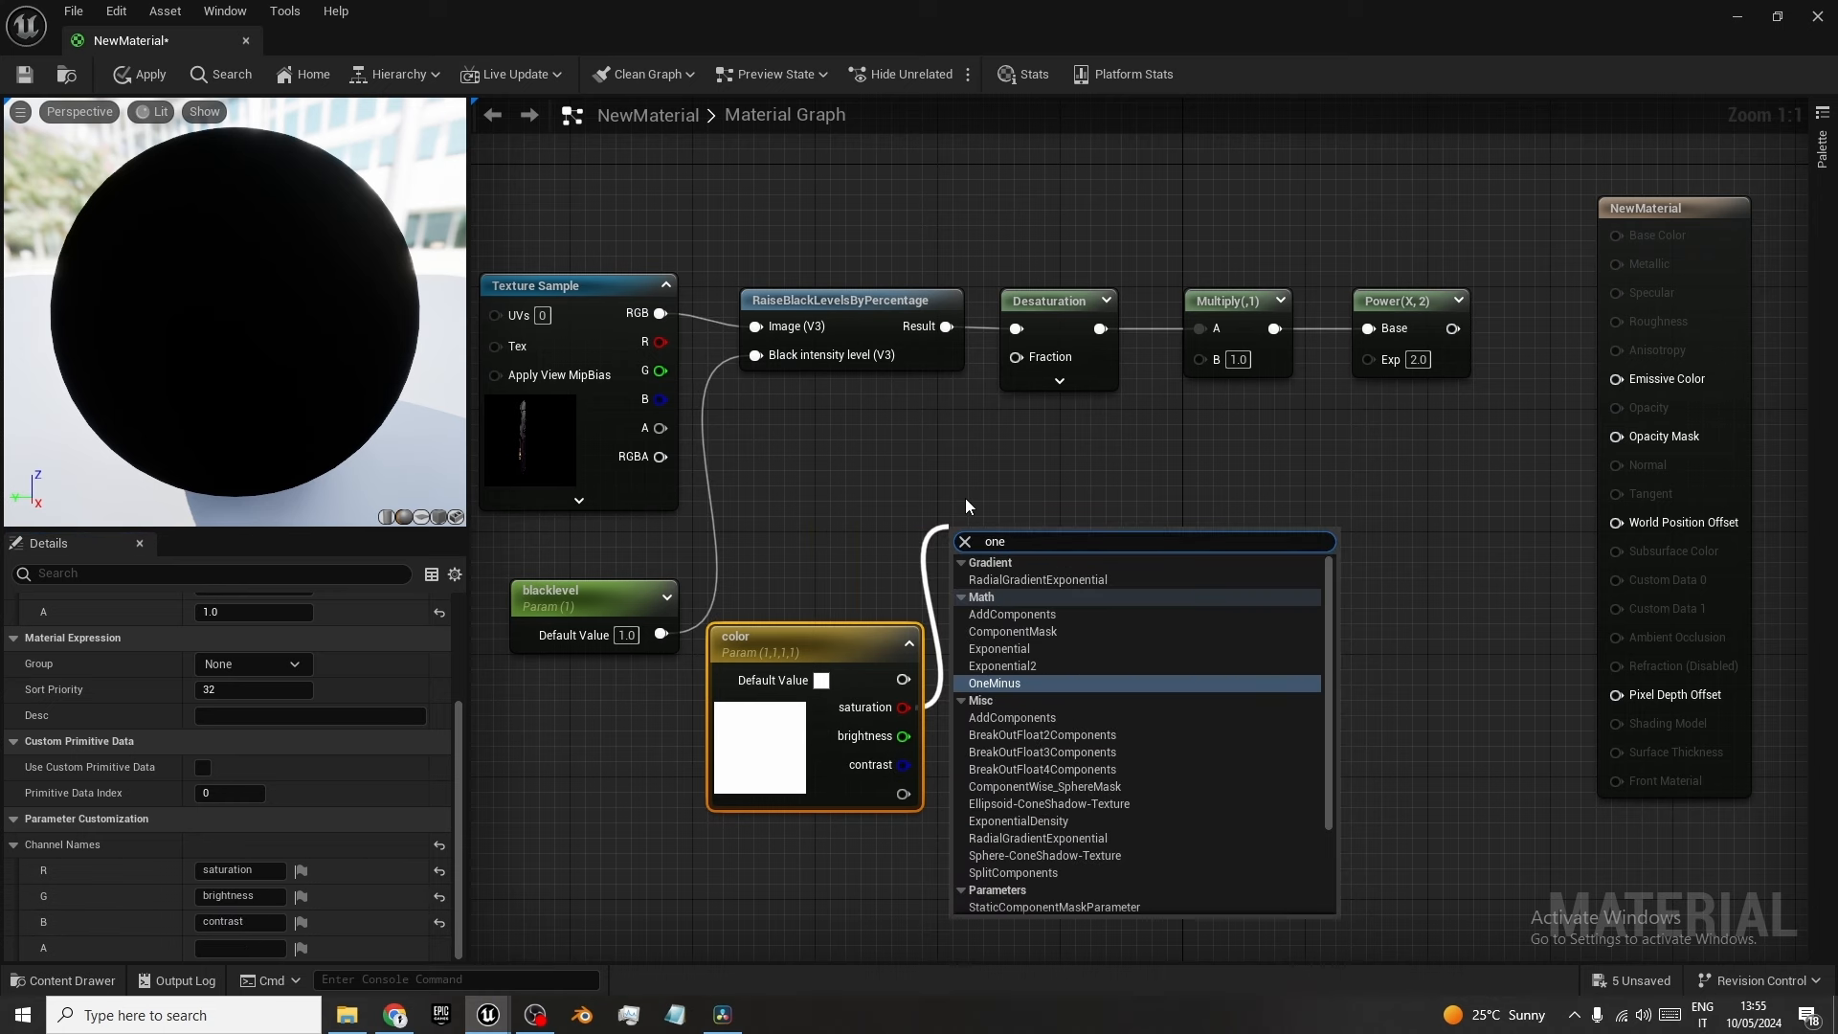
pyautogui.click(1070, 681)
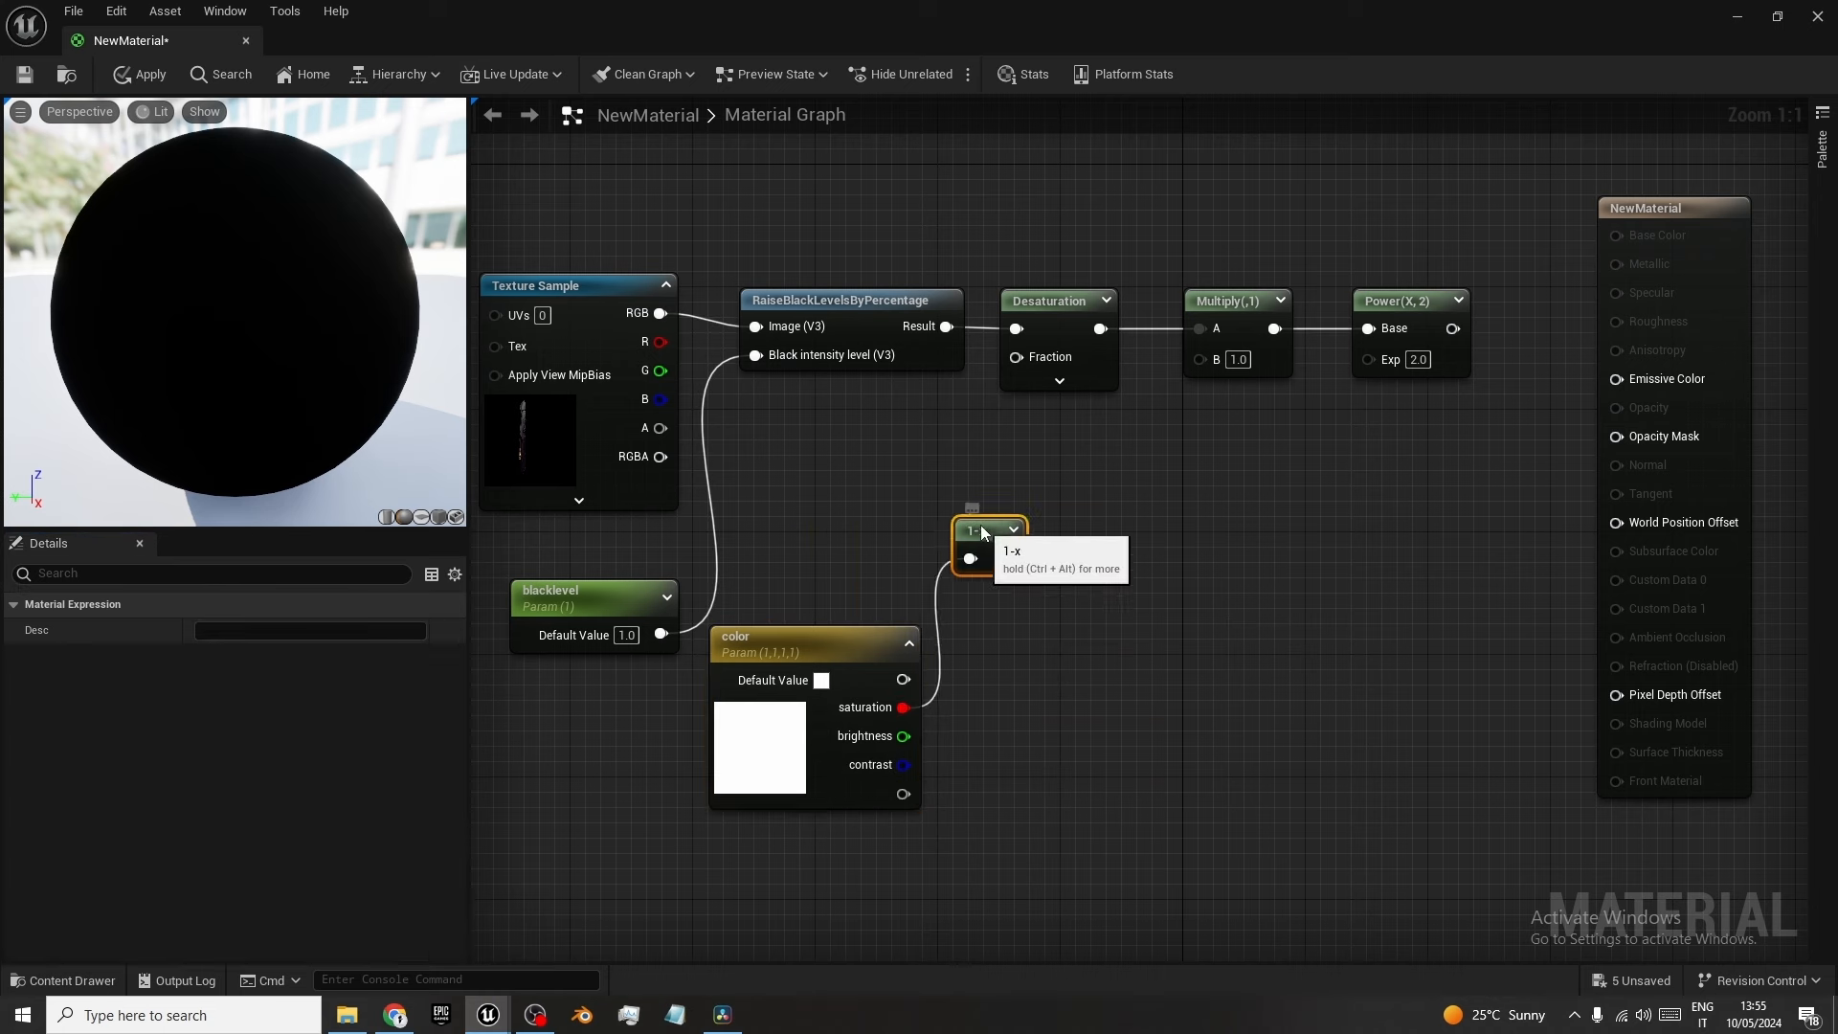
pyautogui.moveTo(975, 532); pyautogui.dragTo(1016, 371)
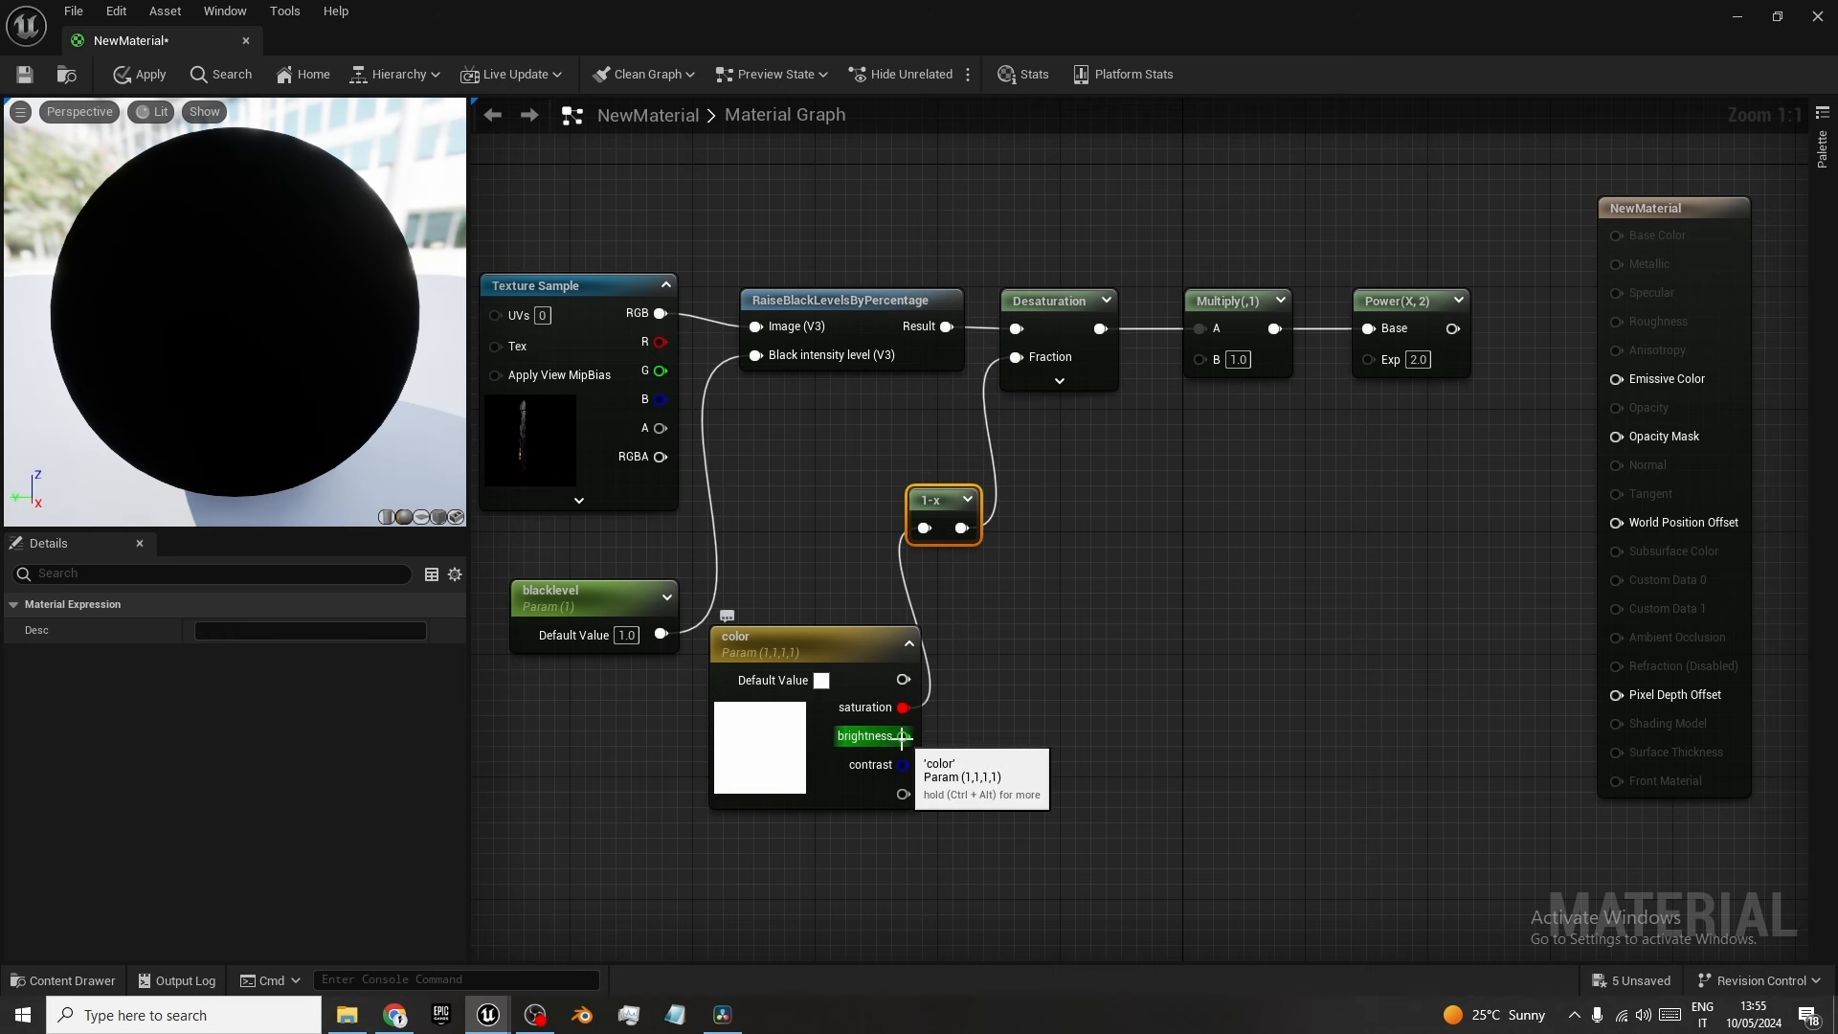
# Wire brightness to the Multiply node's B input and contrast to the Power node's Exp input, and connect the Power output to Emissive Color.
pyautogui.moveTo(901, 736); pyautogui.dragTo(1198, 363)
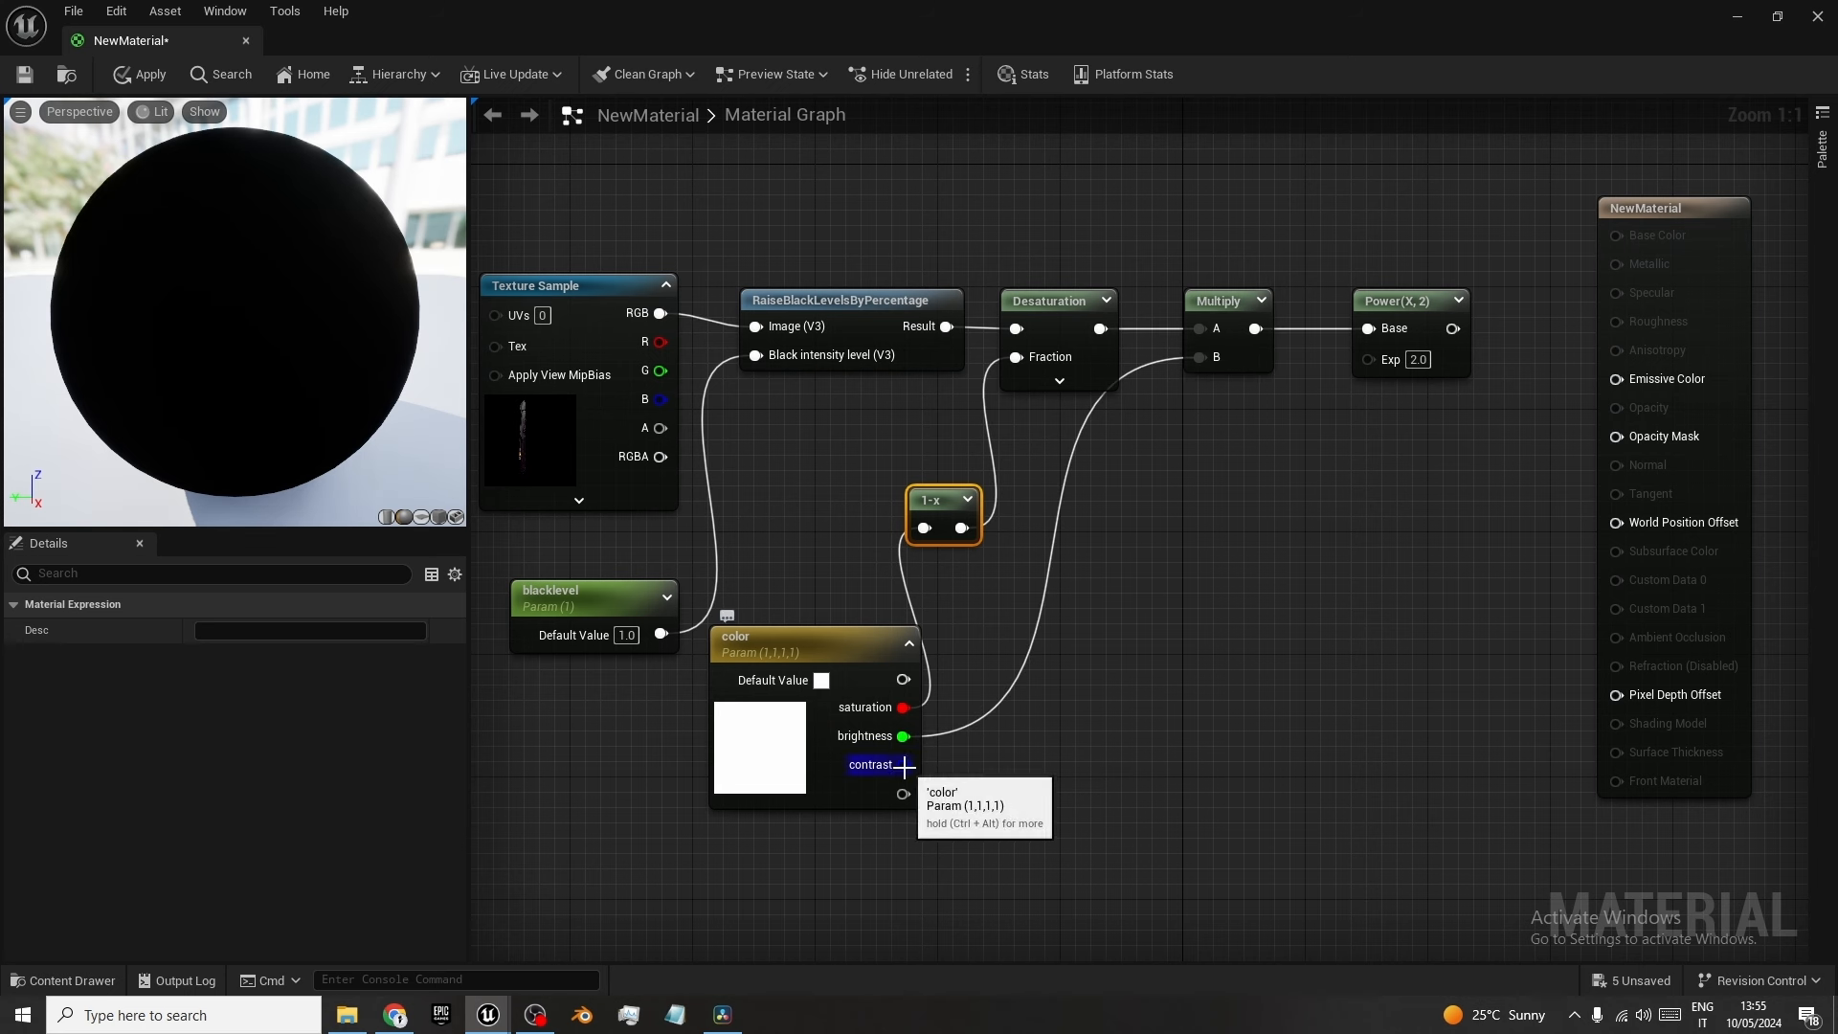
pyautogui.moveTo(903, 765); pyautogui.dragTo(1371, 362)
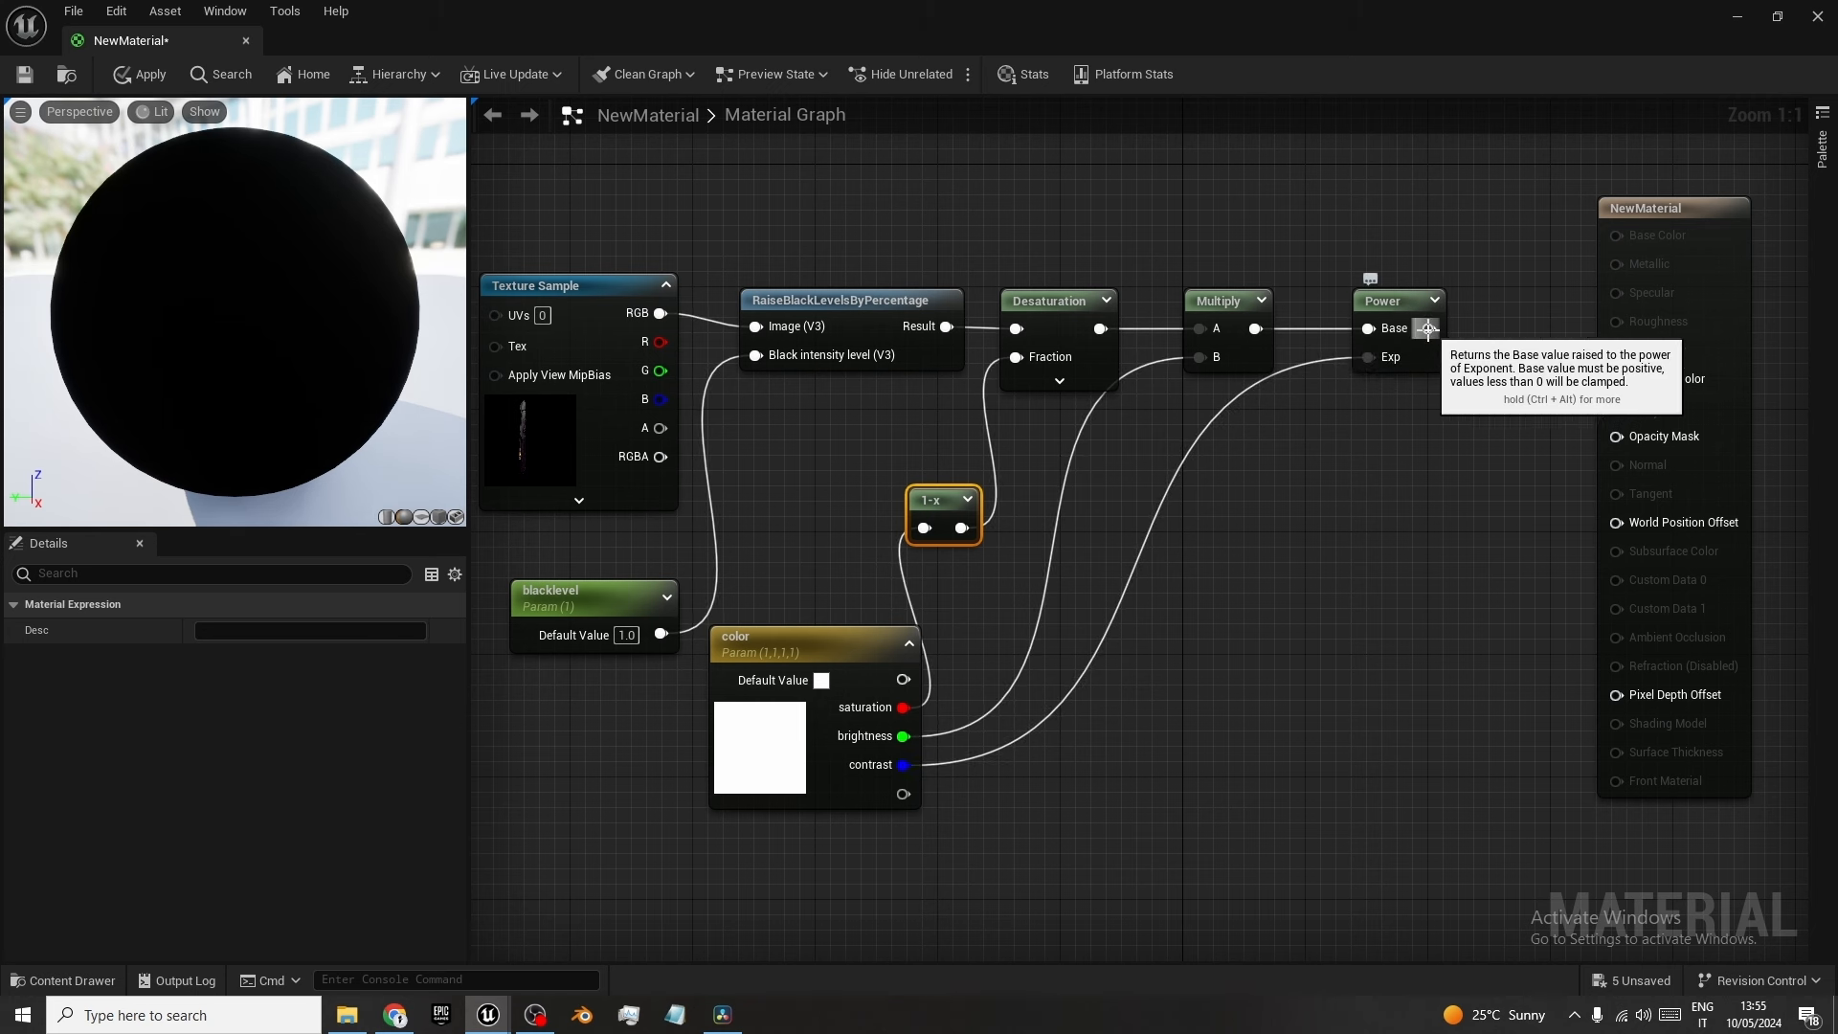
pyautogui.moveTo(1429, 329); pyautogui.dragTo(1615, 379)
# Connect the Texture Sample's A output to Opacity Mask and preview the material on a plane.
pyautogui.moveTo(579, 290); pyautogui.dragTo(579, 305)
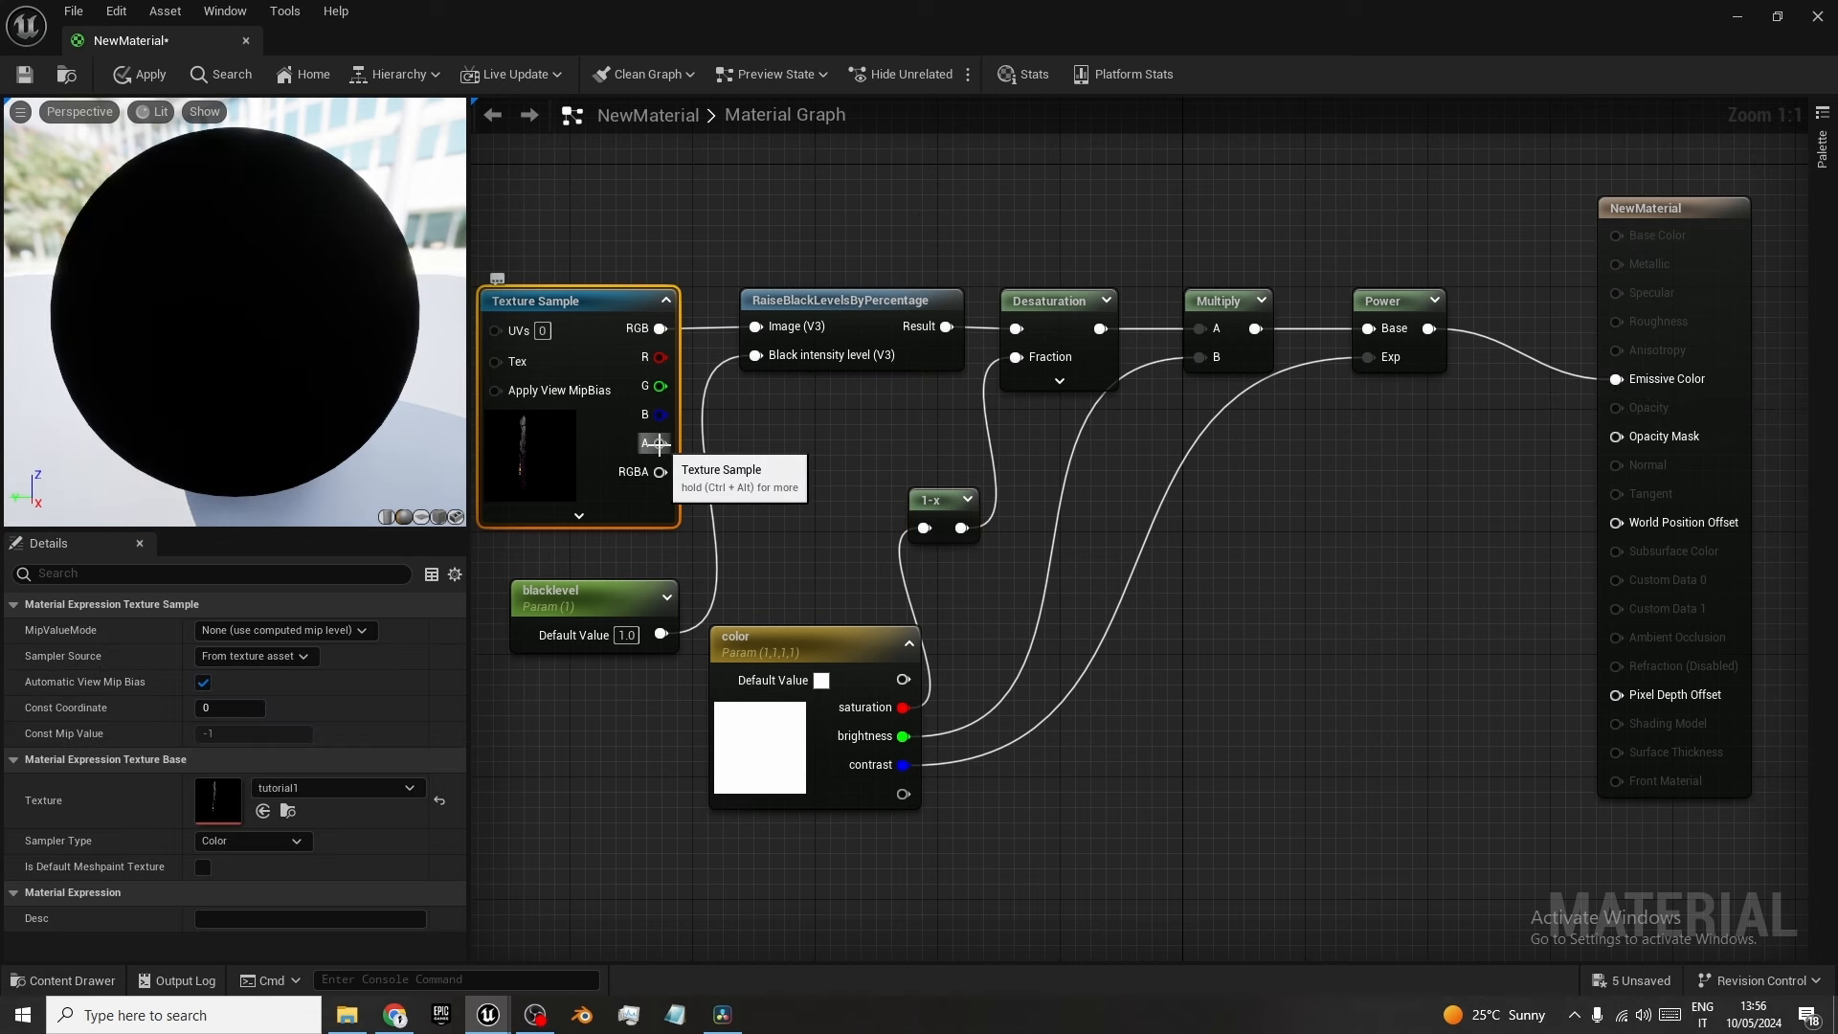
pyautogui.moveTo(656, 442); pyautogui.dragTo(1618, 440)
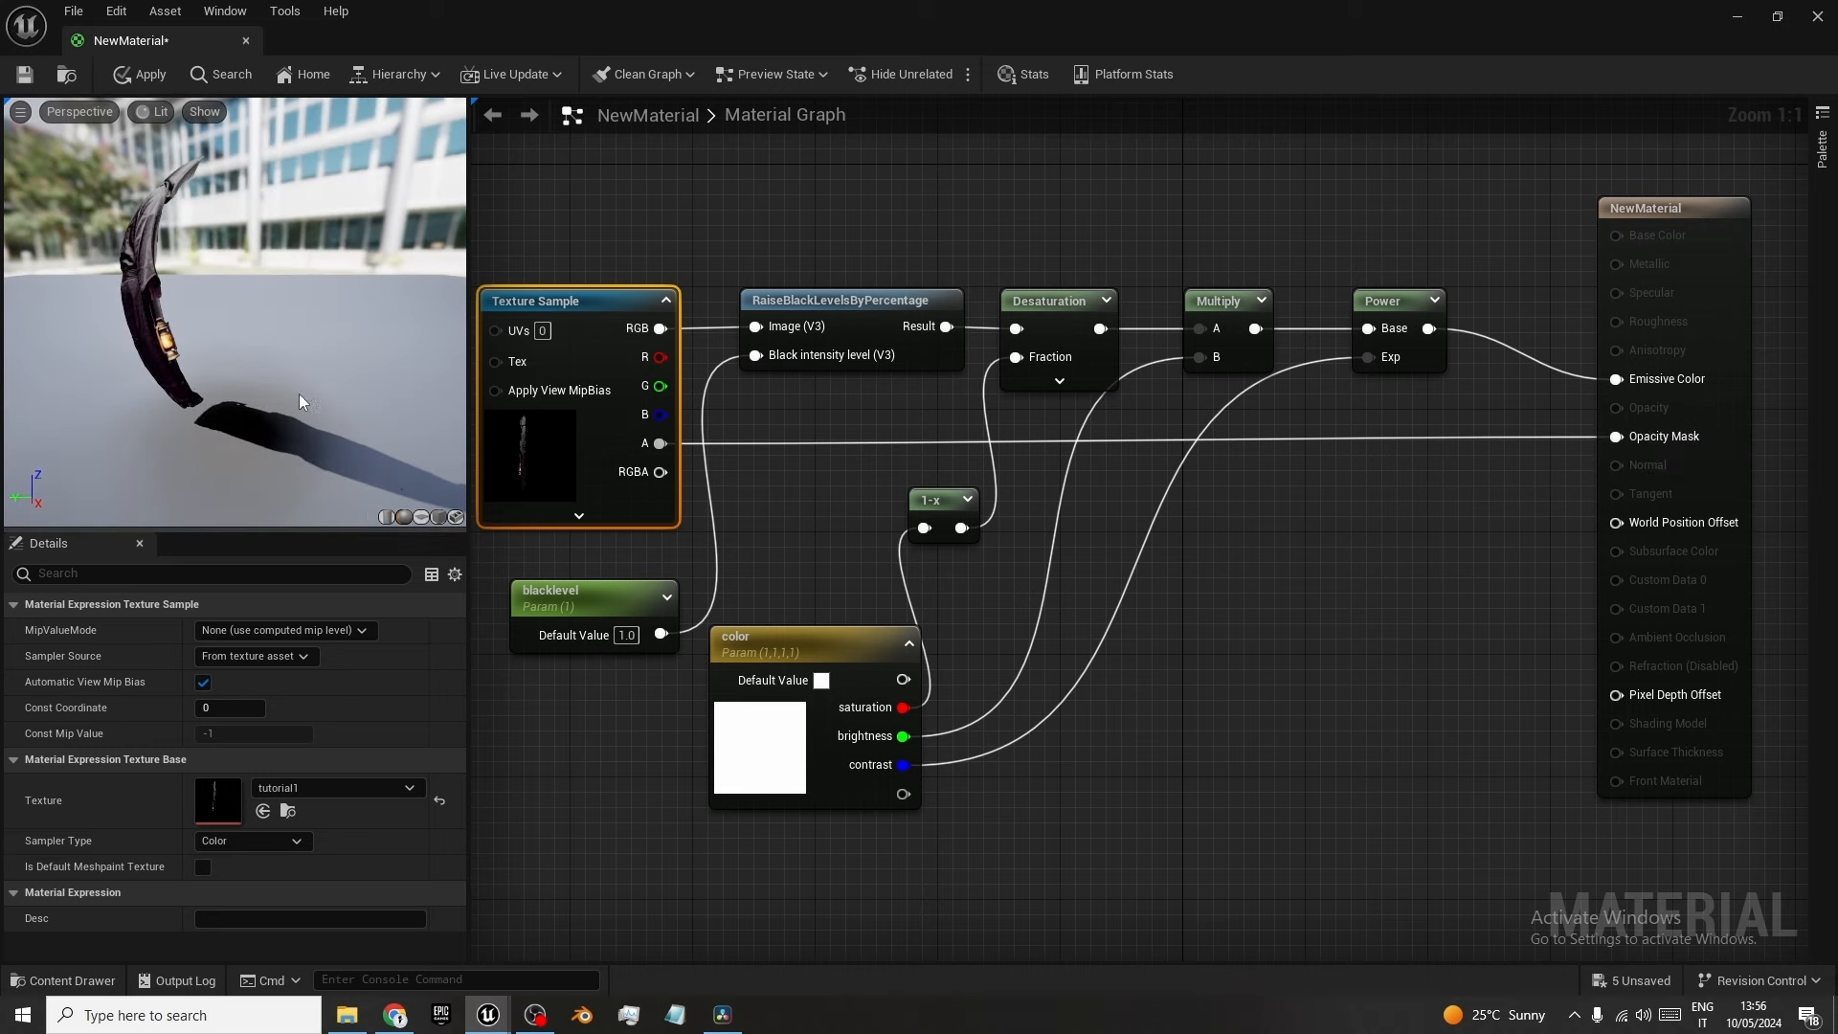
pyautogui.moveTo(305, 403); pyautogui.dragTo(261, 420)
pyautogui.click(420, 517)
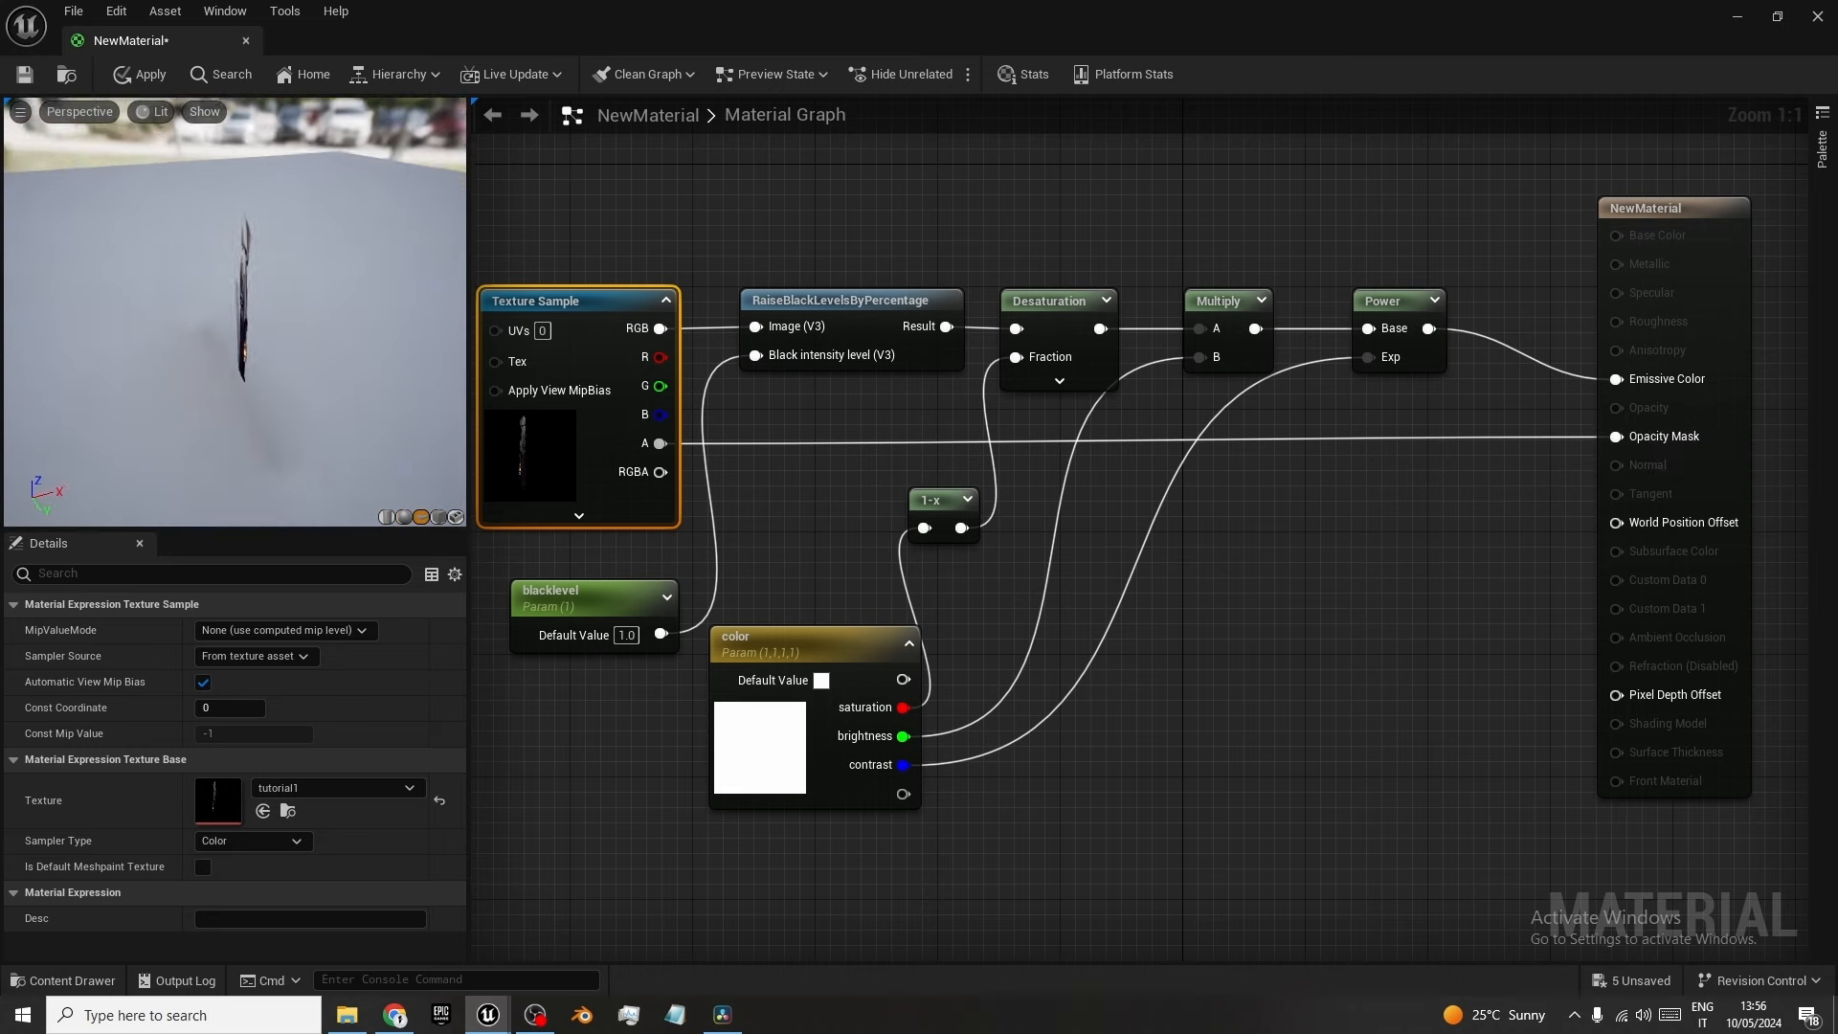
# Save and close the material graph, and create a material instance of NewMaterial.
pyautogui.click(24, 80)
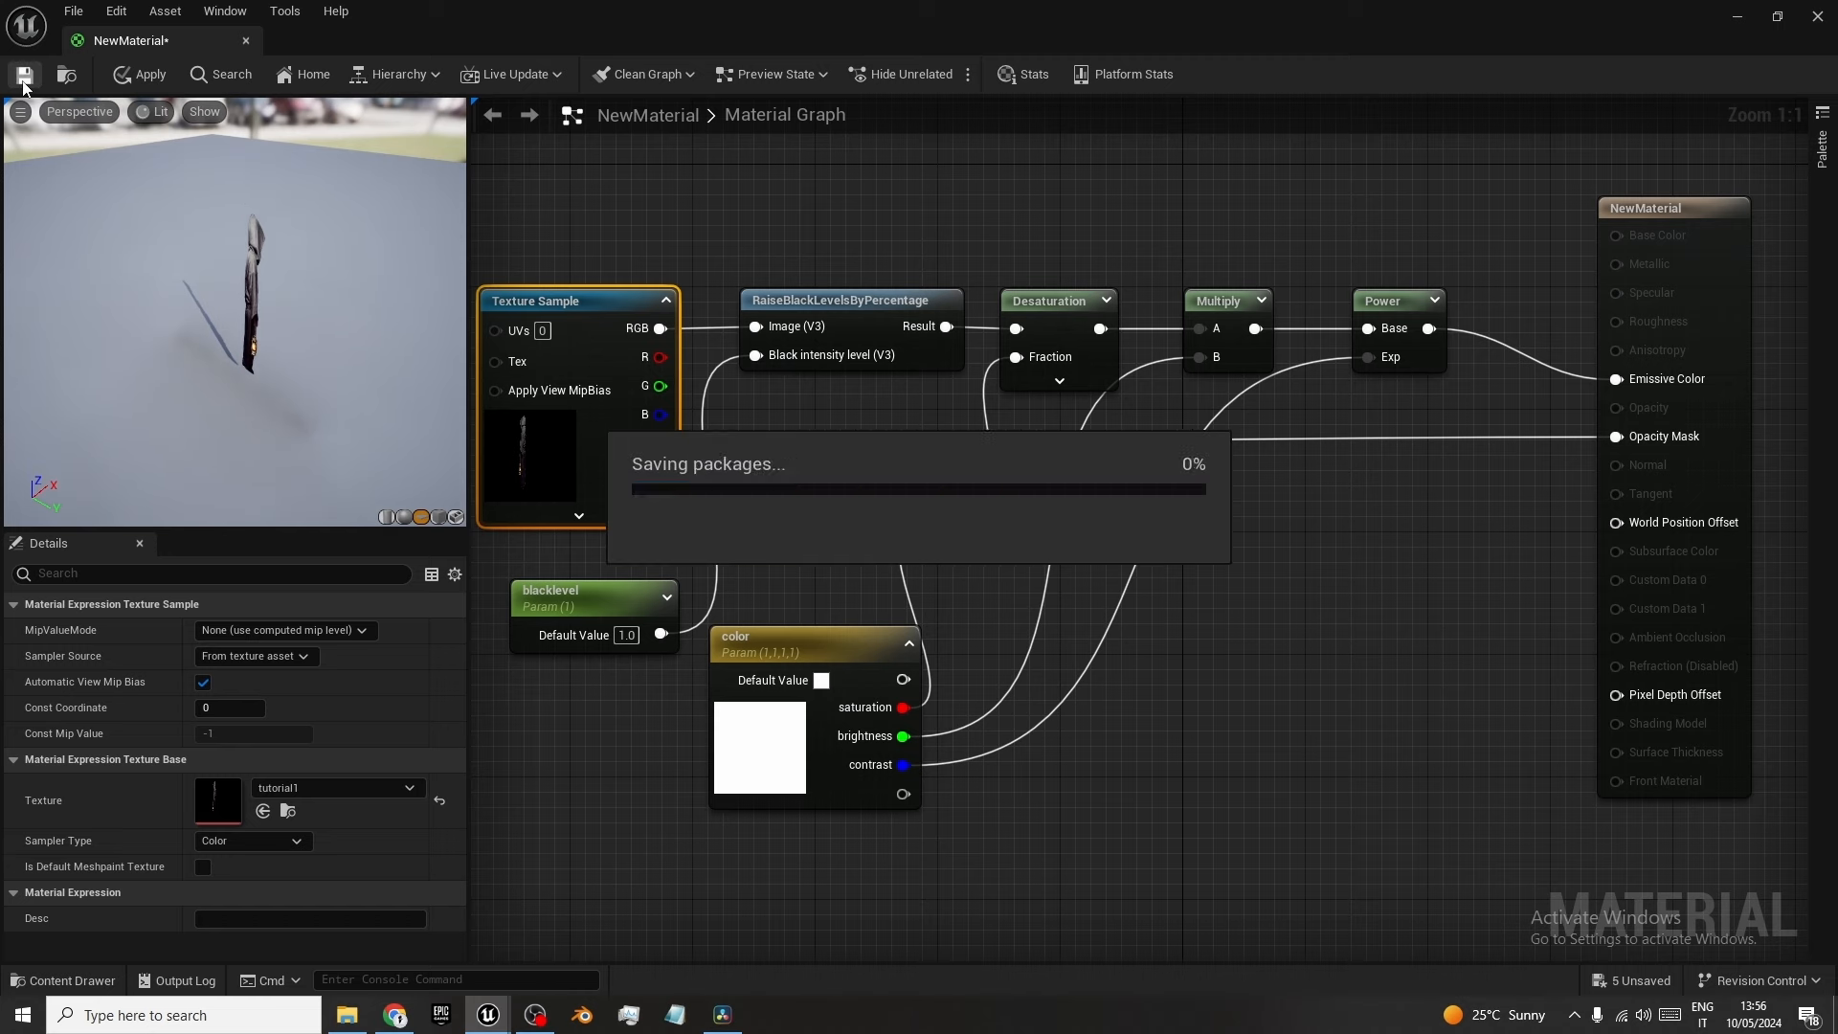
pyautogui.click(1817, 18)
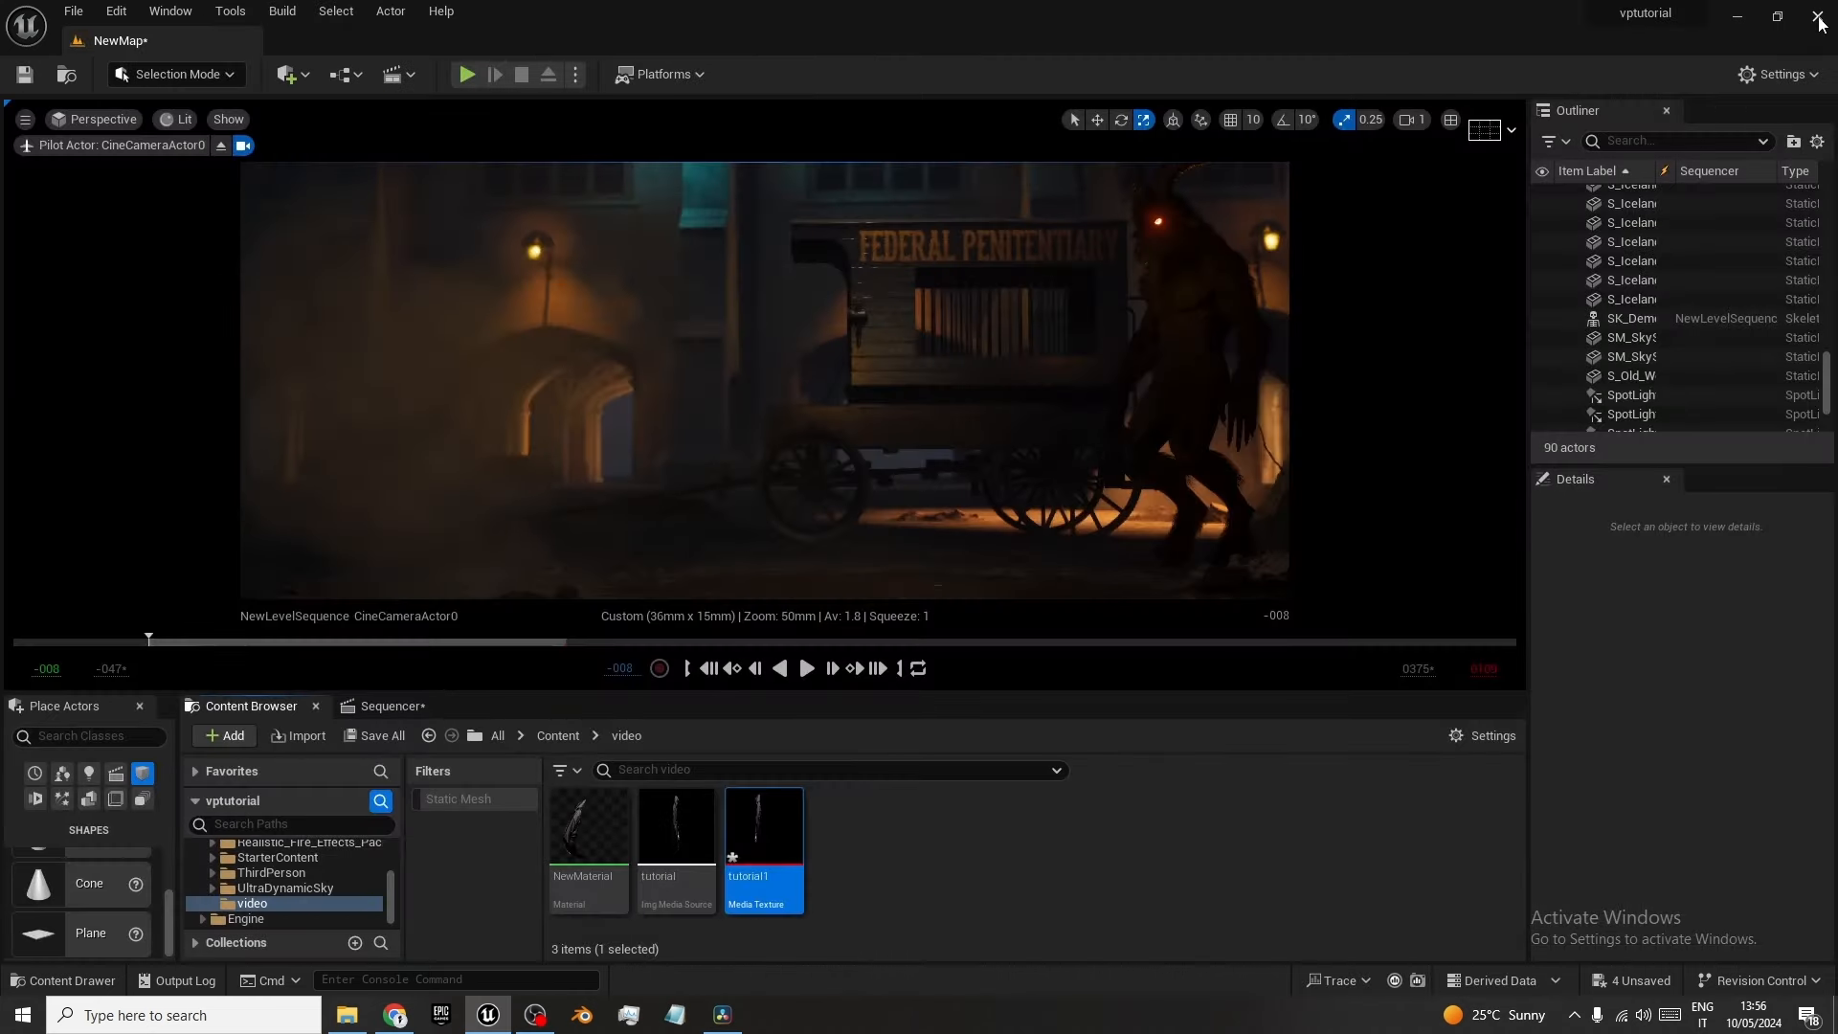
pyautogui.rightClick(584, 829)
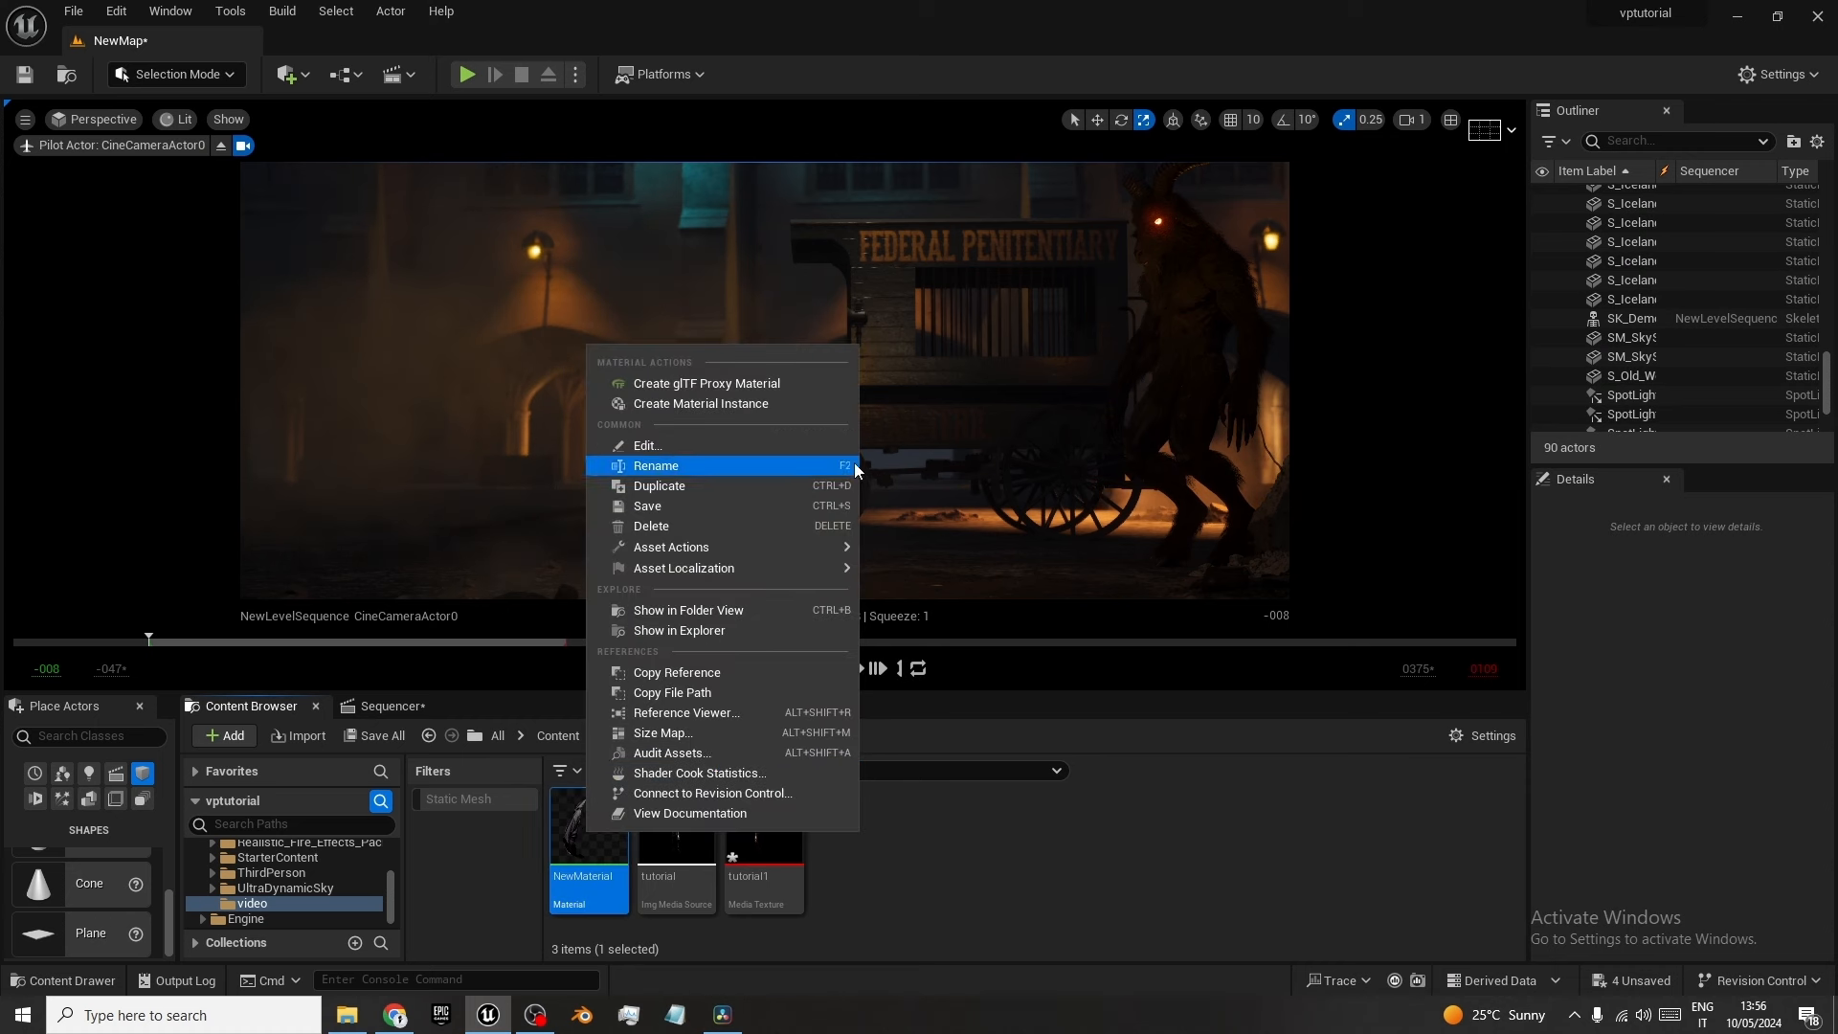
pyautogui.click(802, 406)
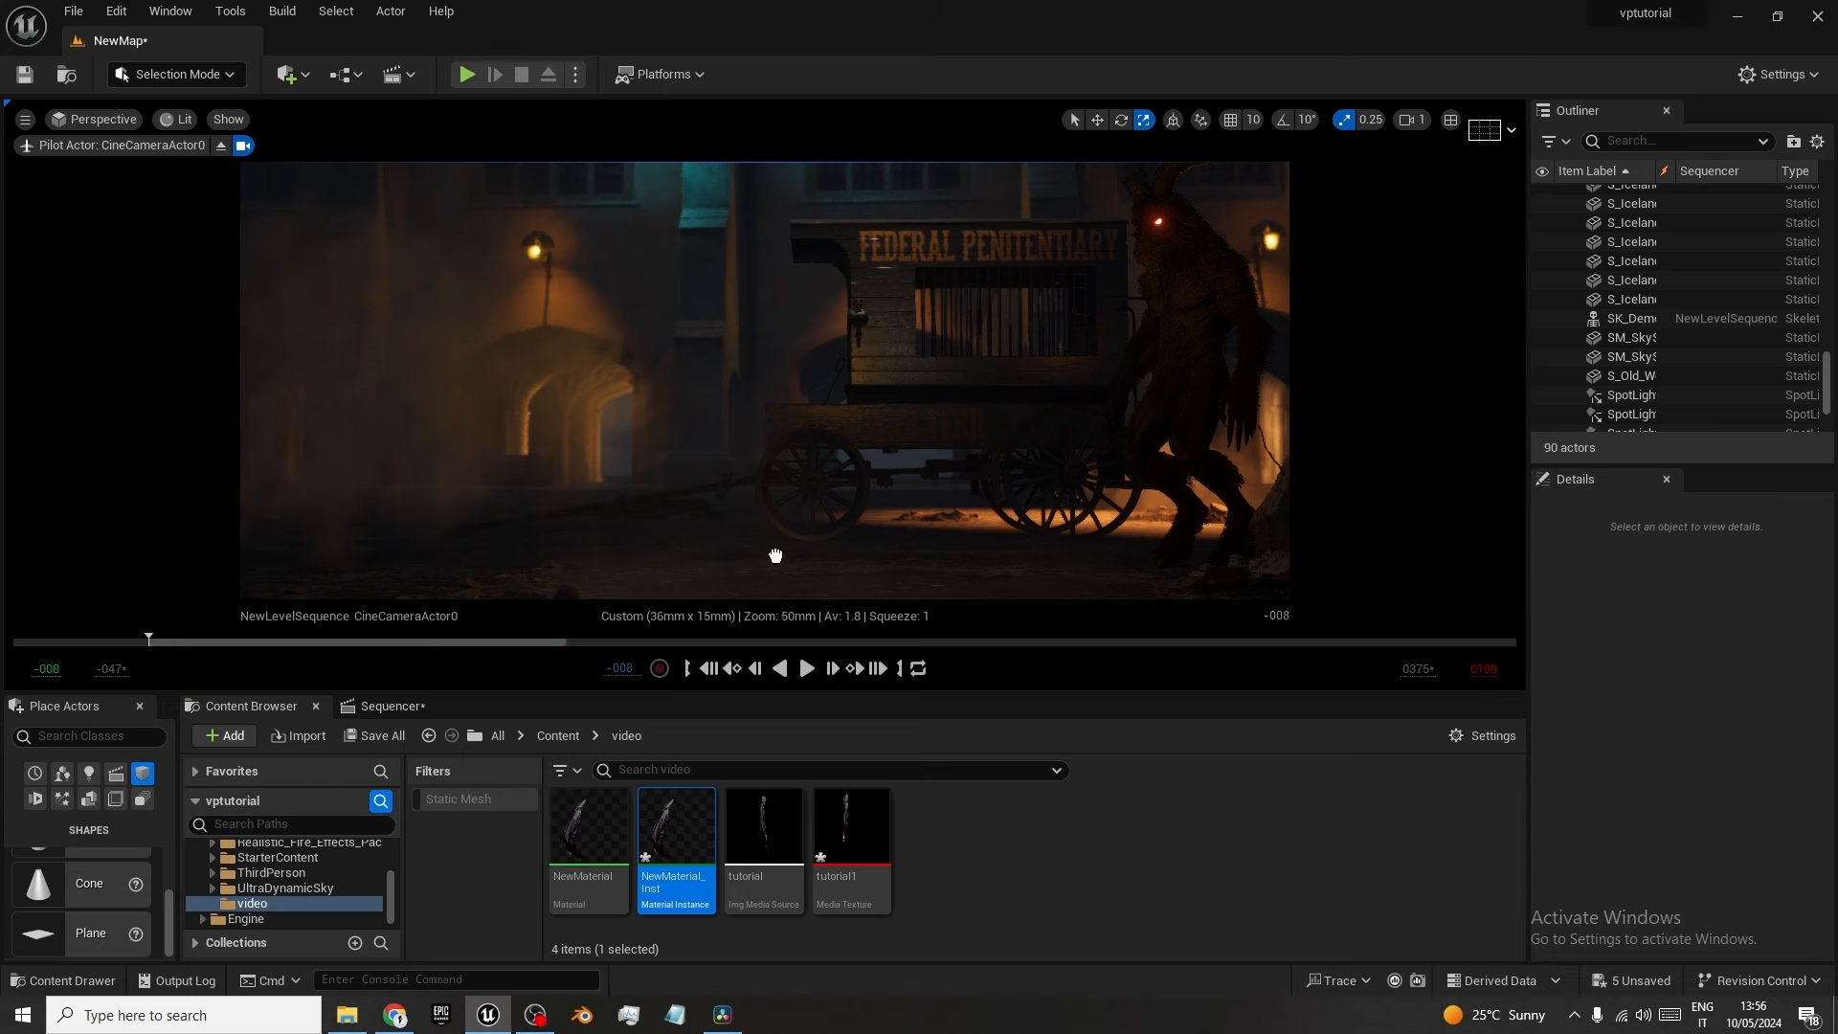
# Place a Plane on the ground in front of the wagon and scale it uniformly to about 2.7 with proportions locked.
pyautogui.moveTo(775, 555); pyautogui.dragTo(775, 555)
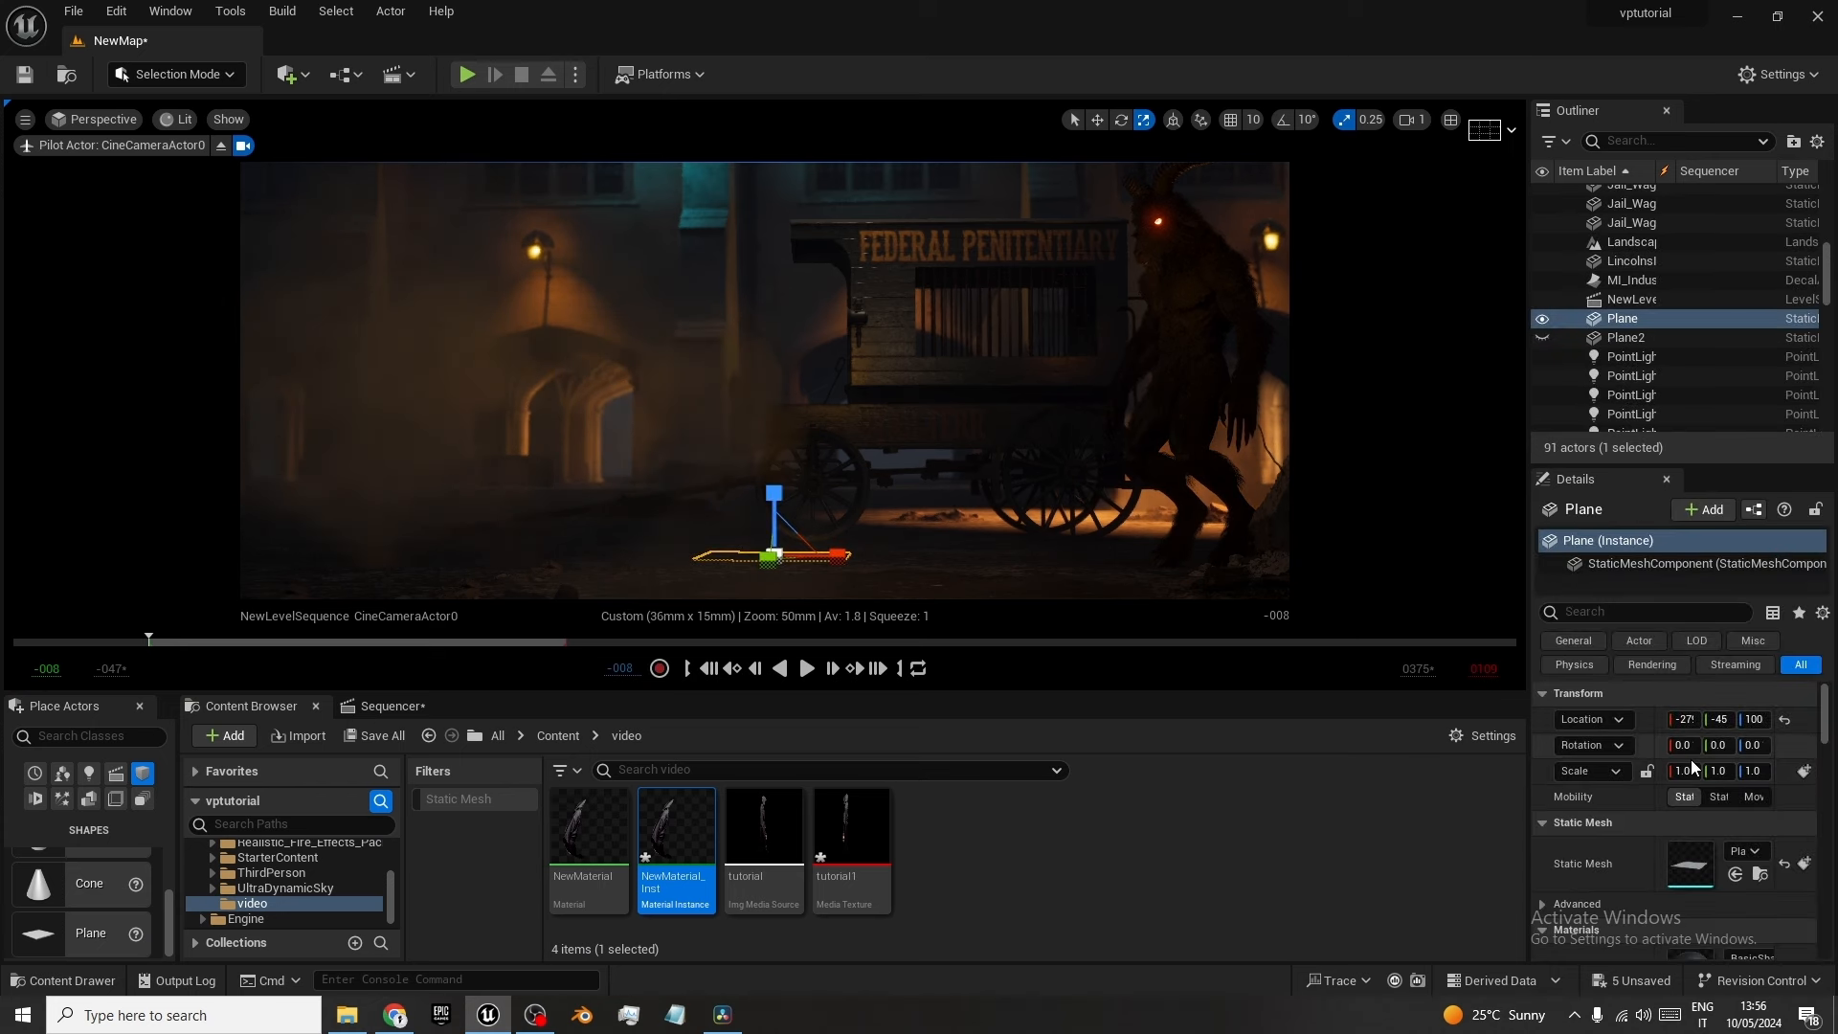
pyautogui.click(1647, 770)
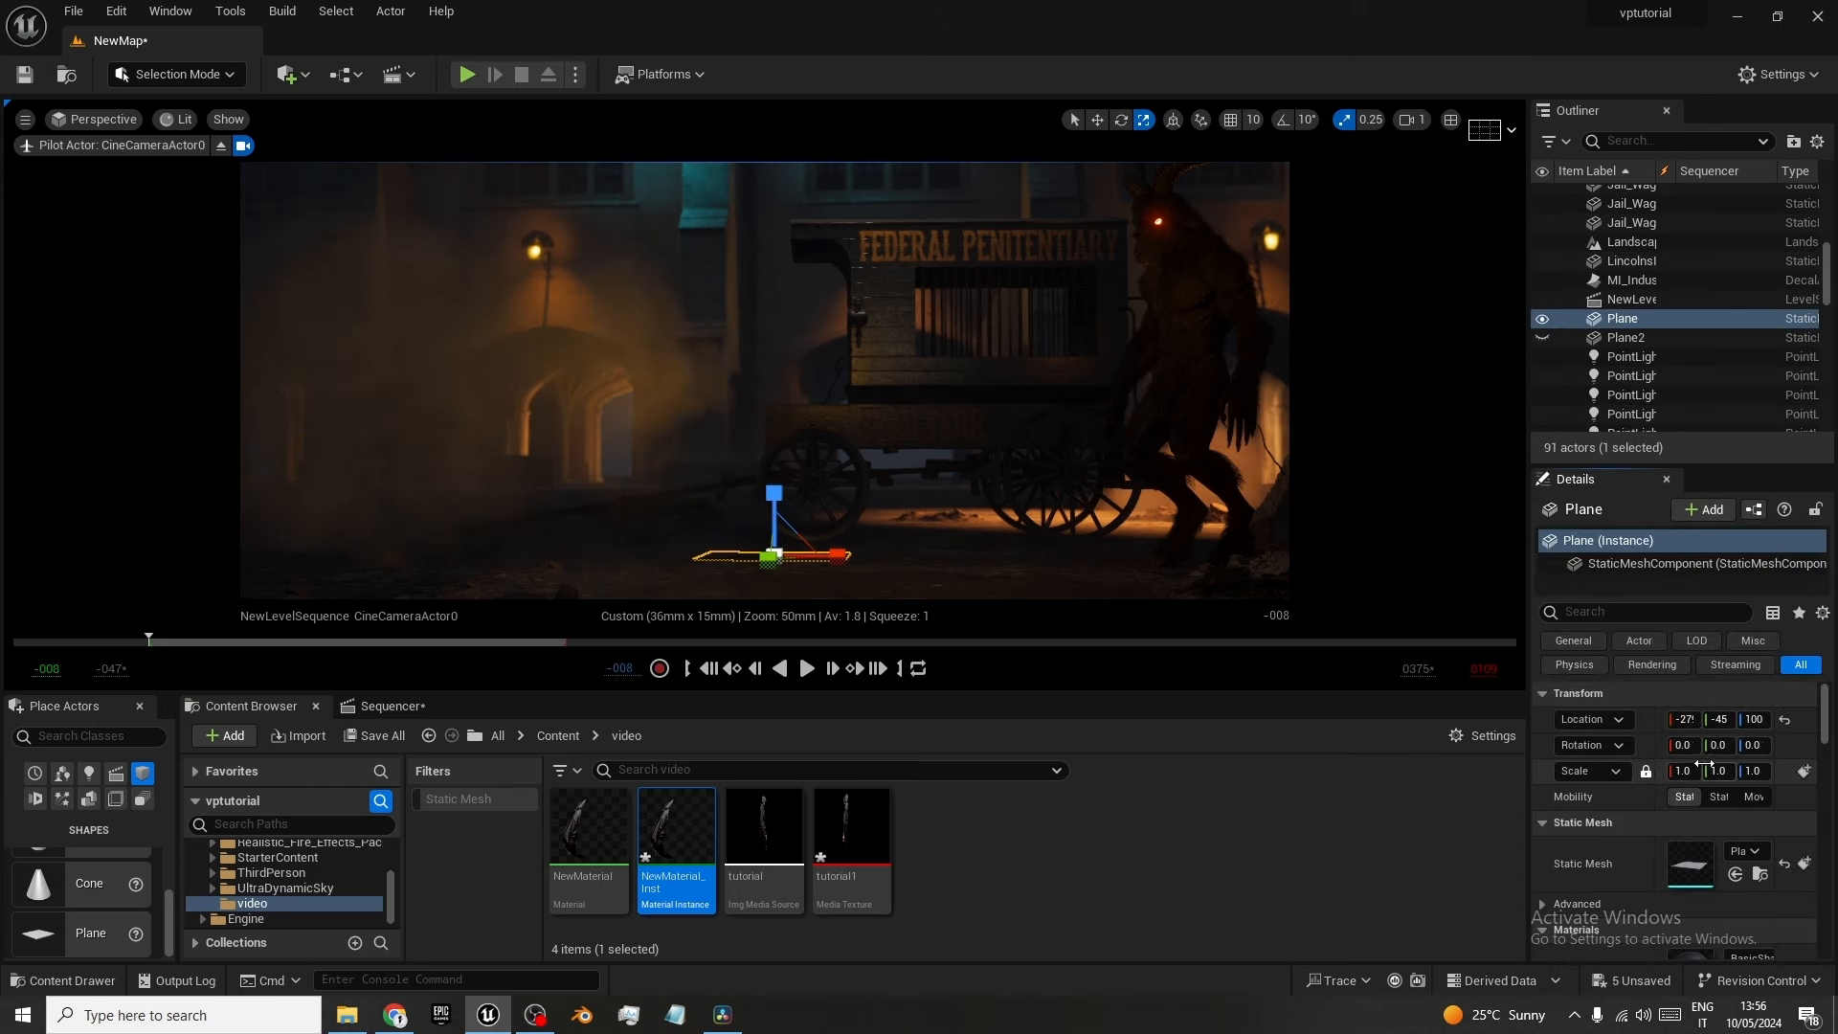
pyautogui.moveTo(1704, 771); pyautogui.dragTo(1122, 778)
# Raise the plane, apply NewMaterial_Inst to it, and rotate and stretch it so the robed performer stands upright before the wagon.
pyautogui.press('w')
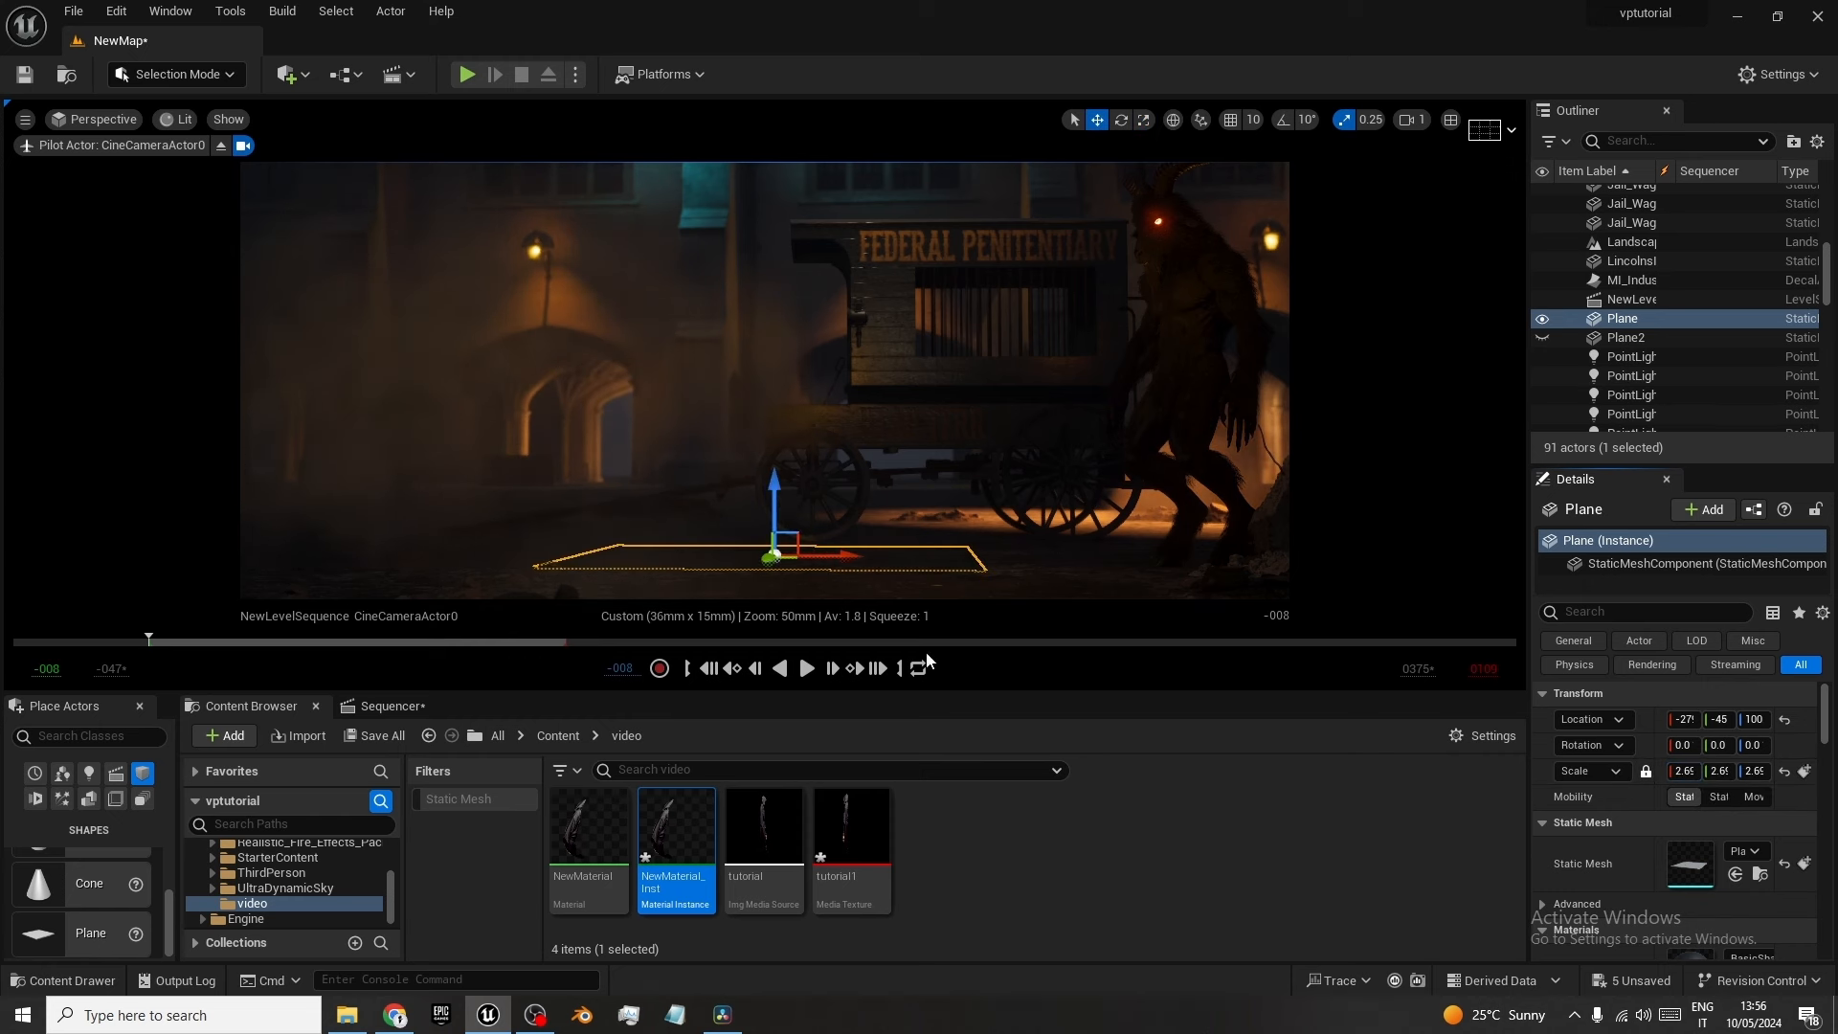
pyautogui.moveTo(771, 495); pyautogui.dragTo(725, 452)
pyautogui.press('e')
pyautogui.moveTo(812, 537)
pyautogui.mouseDown()
pyautogui.moveTo(882, 537)
pyautogui.moveTo(808, 533)
pyautogui.mouseUp()
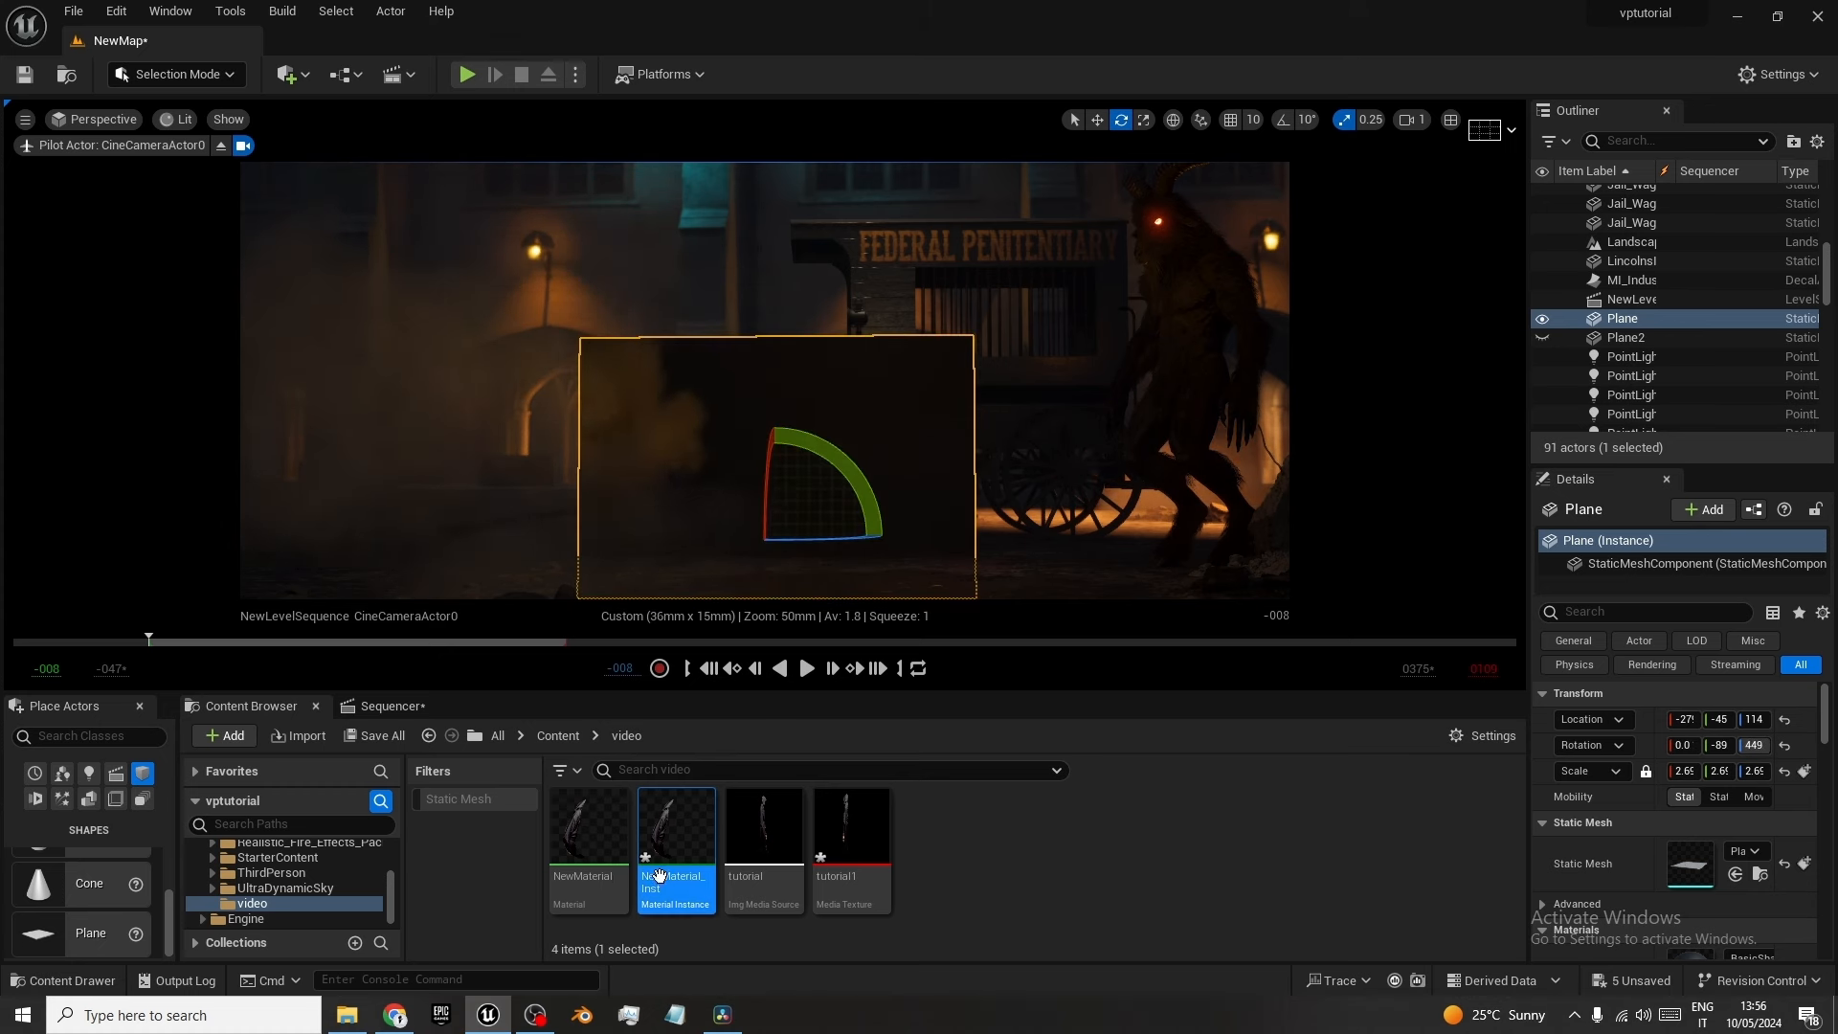
pyautogui.moveTo(676, 833); pyautogui.dragTo(792, 406)
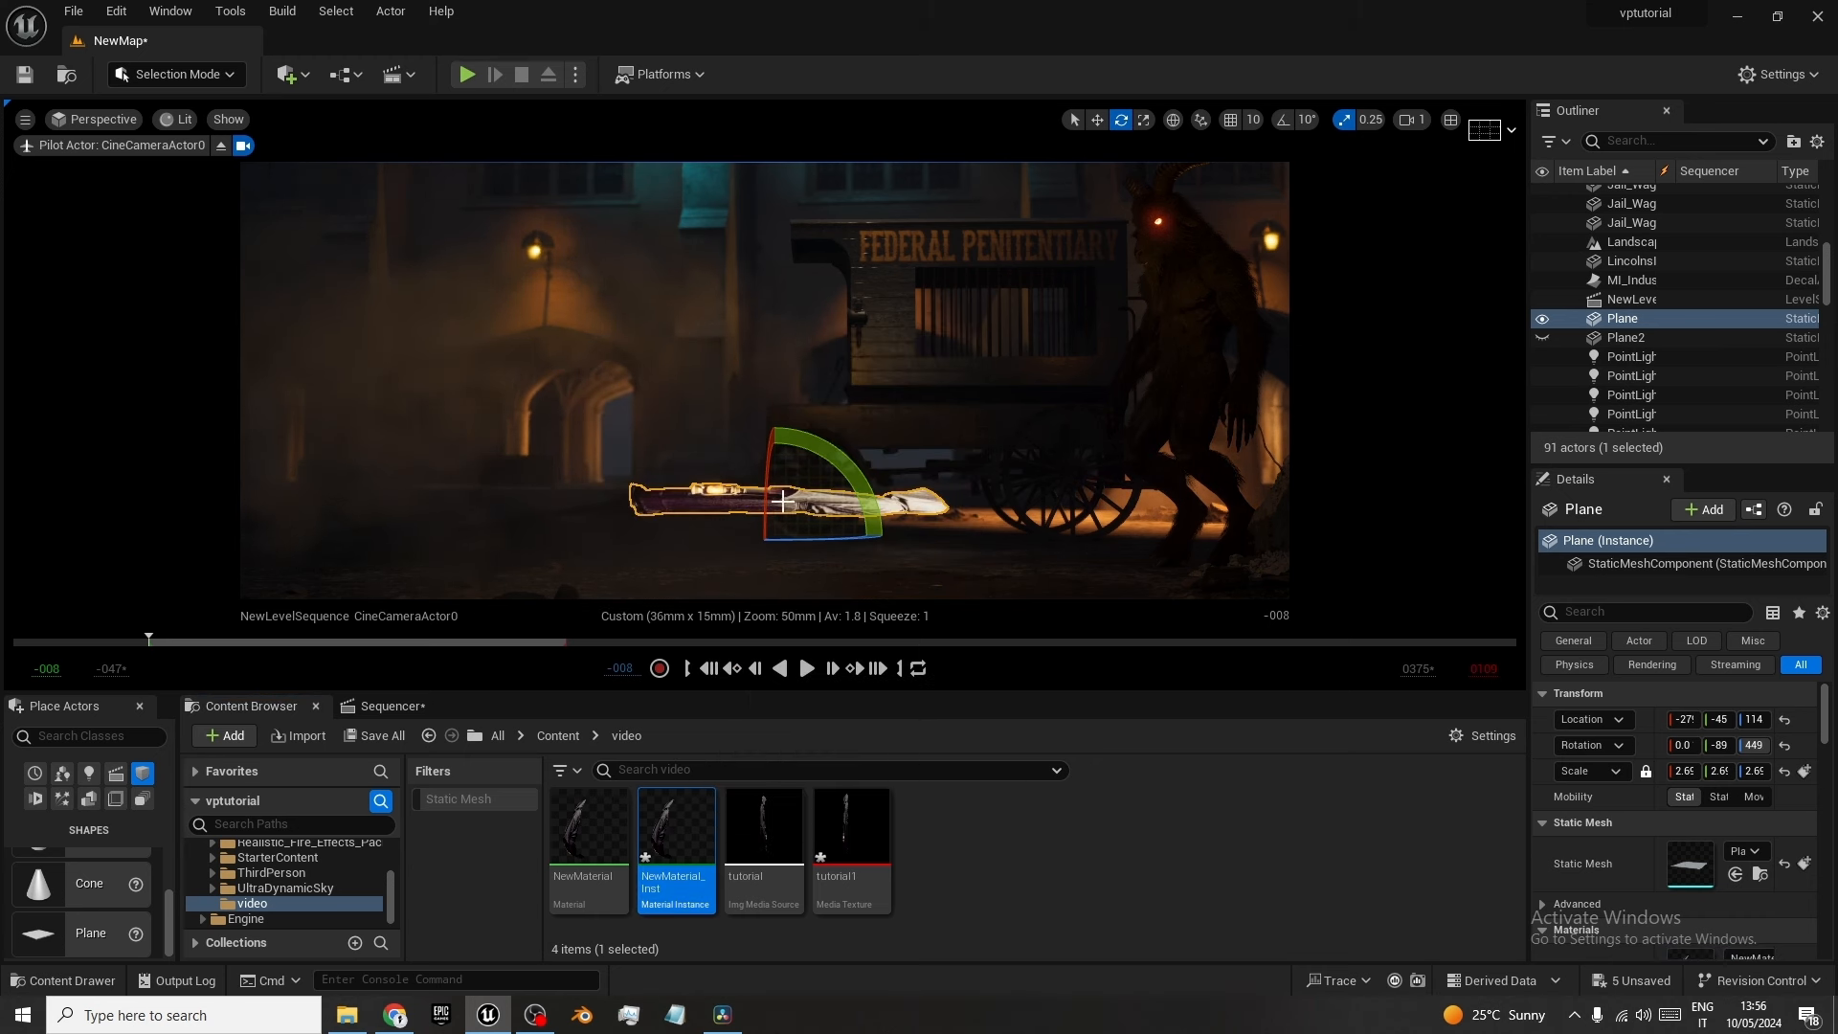
pyautogui.moveTo(829, 458); pyautogui.dragTo(761, 512)
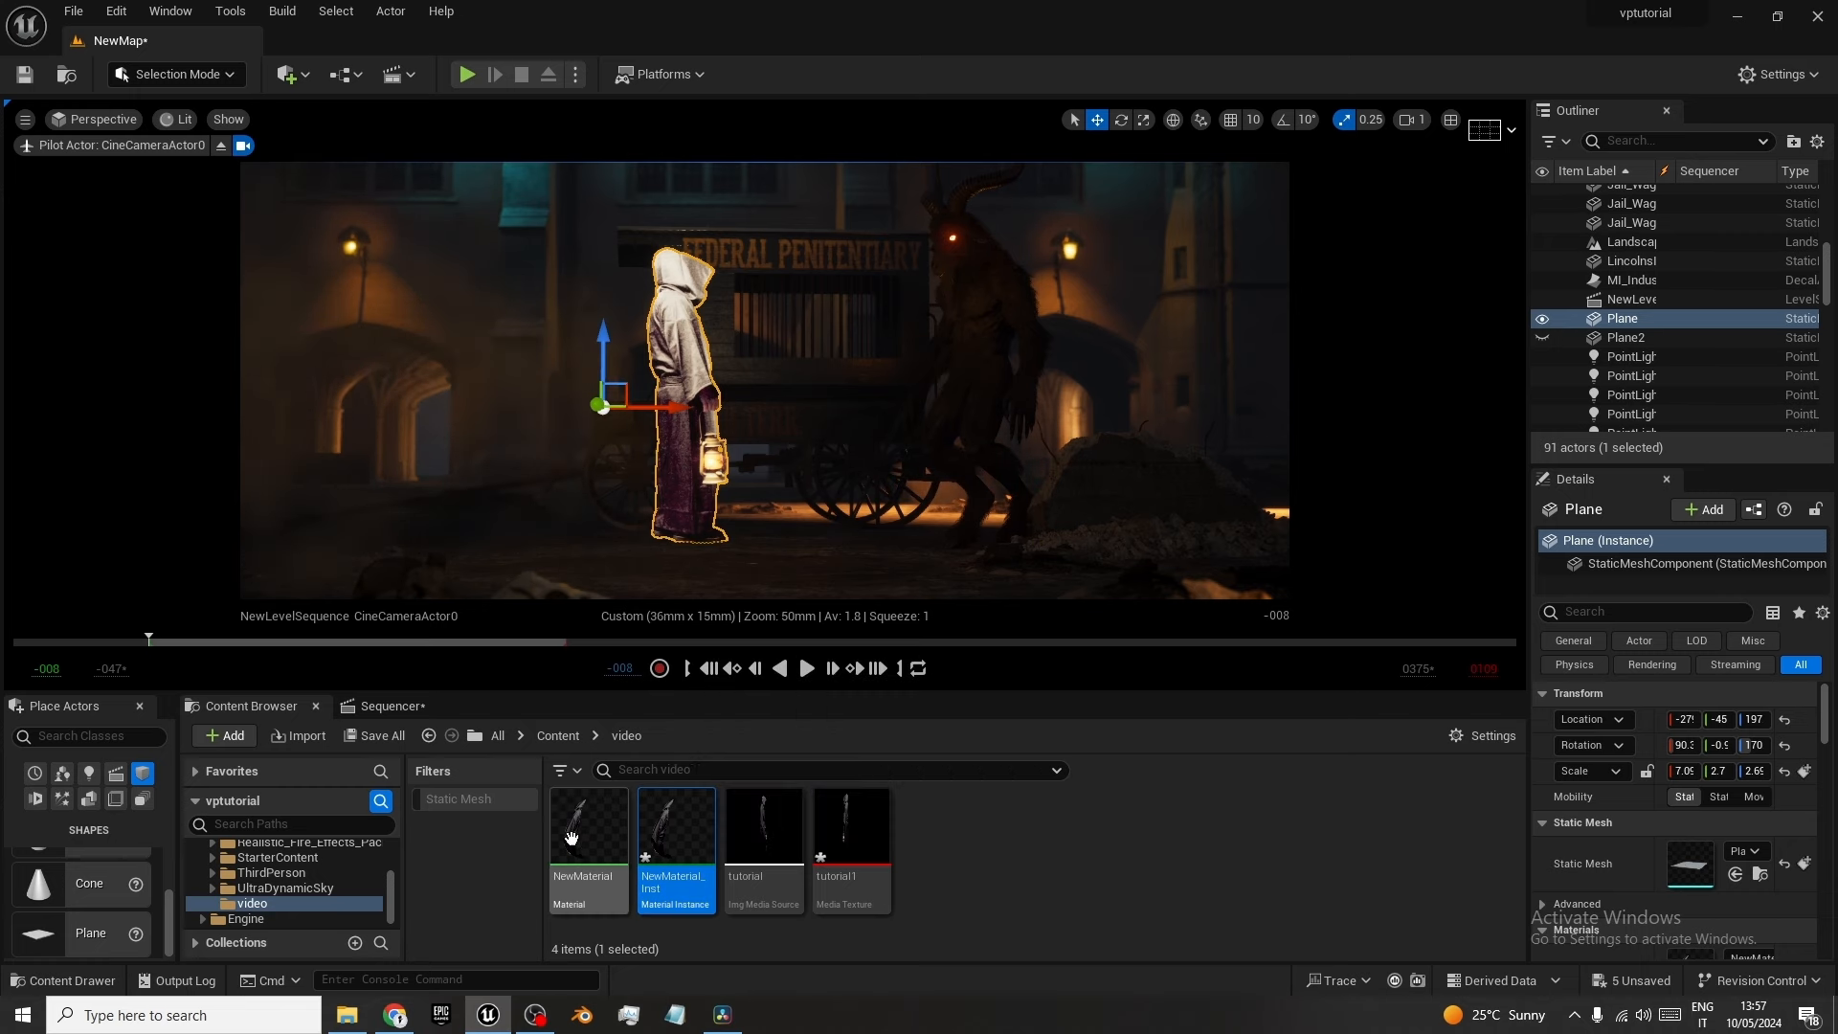
# Open NewMaterial_Inst in a smaller window below the performer and enable its color parameter override.
pyautogui.doubleClick(659, 816)
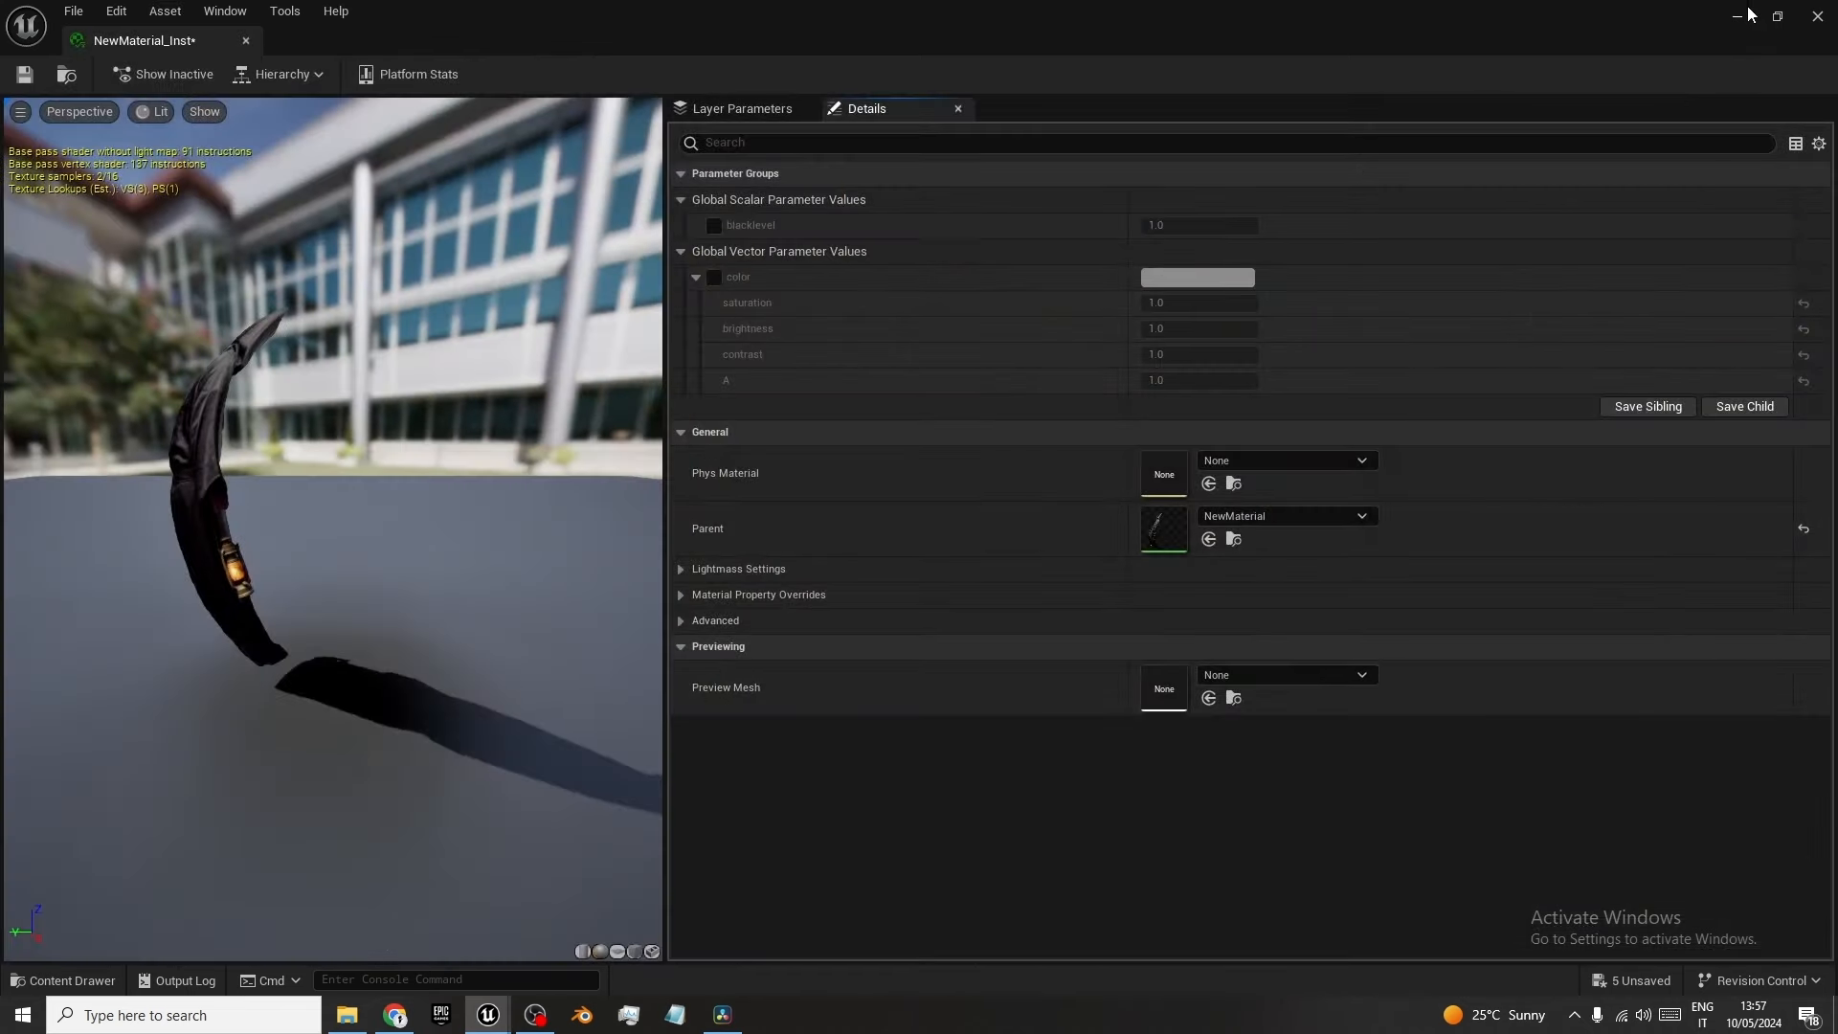
pyautogui.click(1776, 15)
pyautogui.moveTo(1033, 147); pyautogui.dragTo(1082, 546)
pyautogui.click(678, 790)
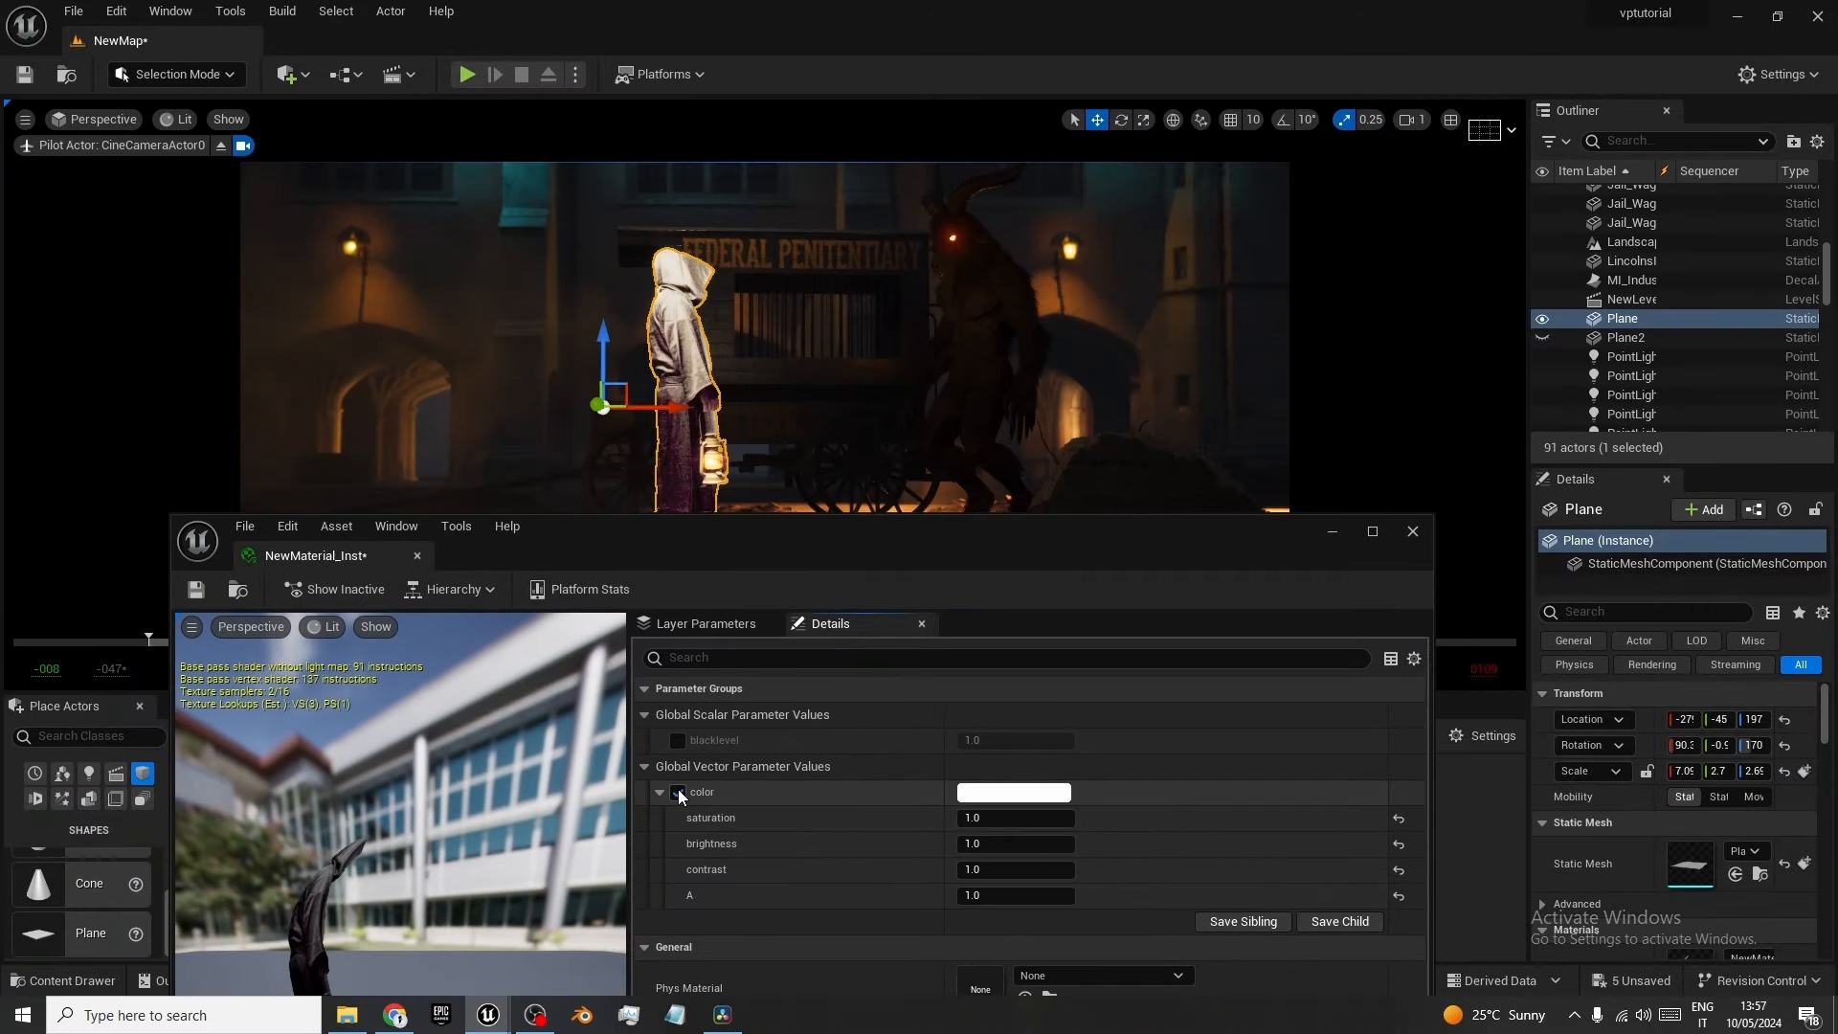
pyautogui.moveTo(817, 563); pyautogui.dragTo(760, 633)
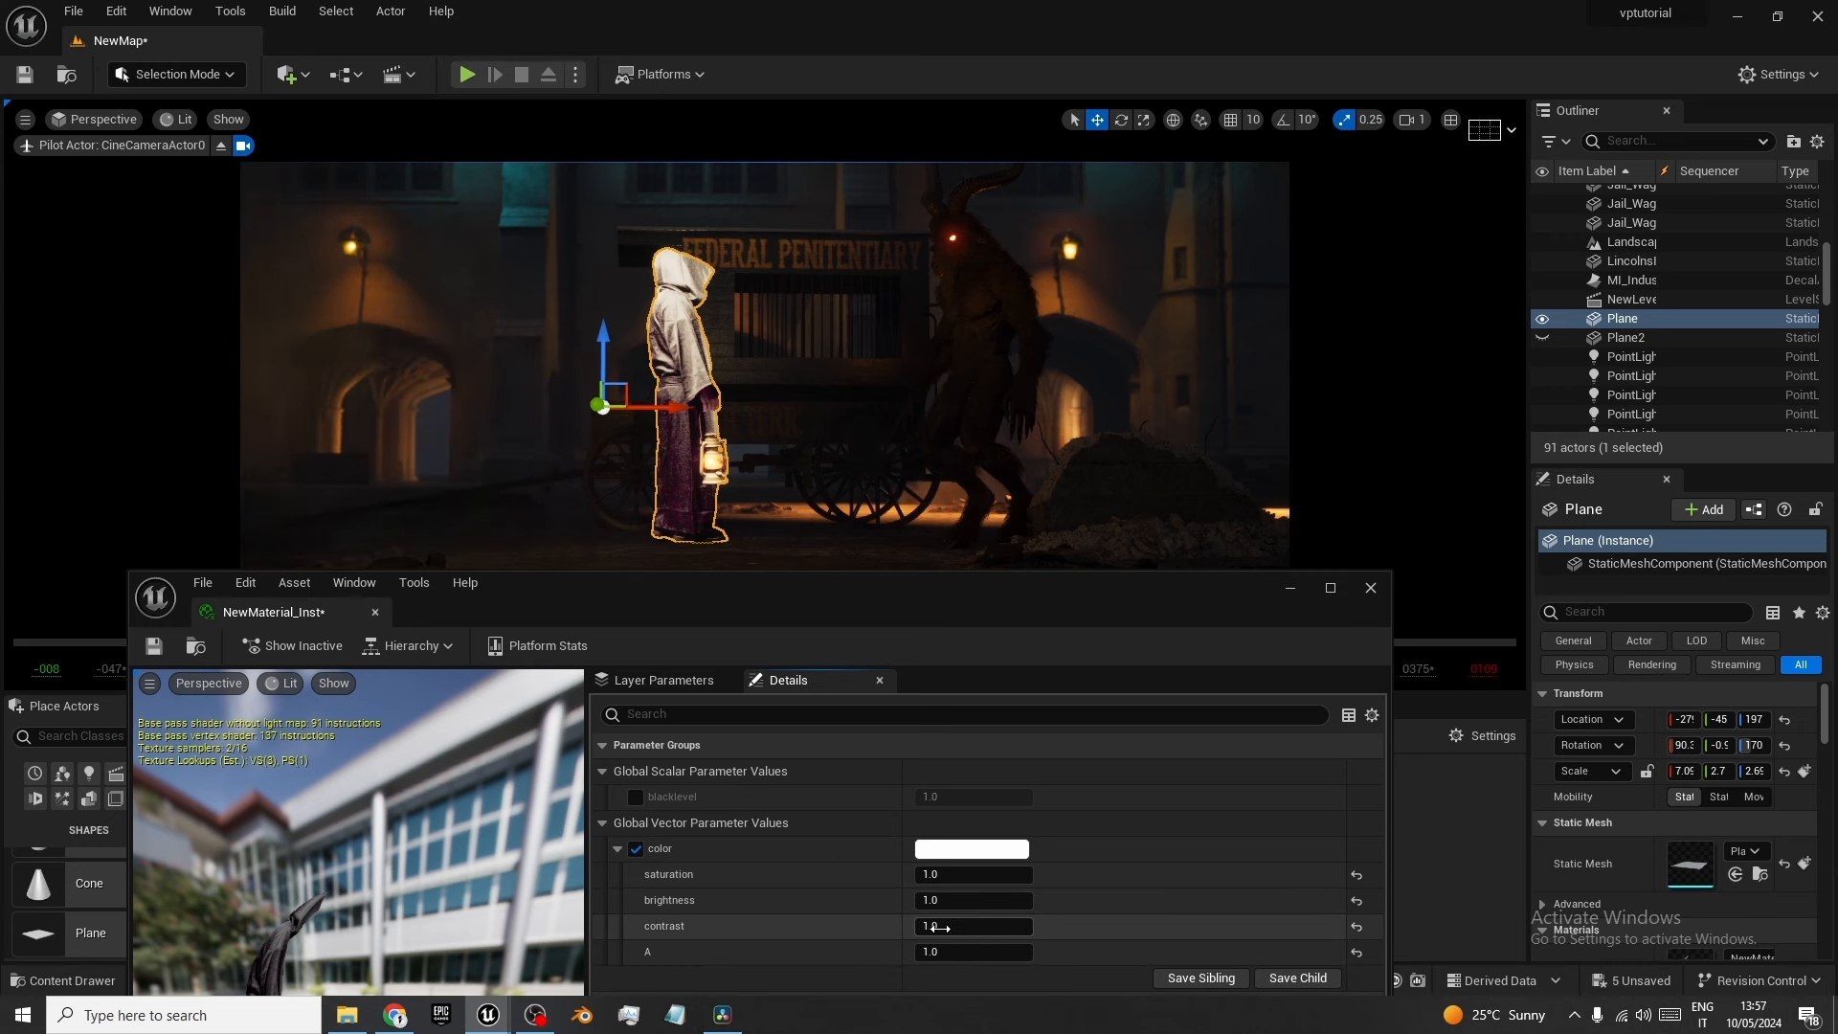
# Set the instance's saturation to about 0.89, brightness to 0.64 and contrast to about 1.79, and save and close it.
pyautogui.moveTo(972, 925); pyautogui.dragTo(1014, 926)
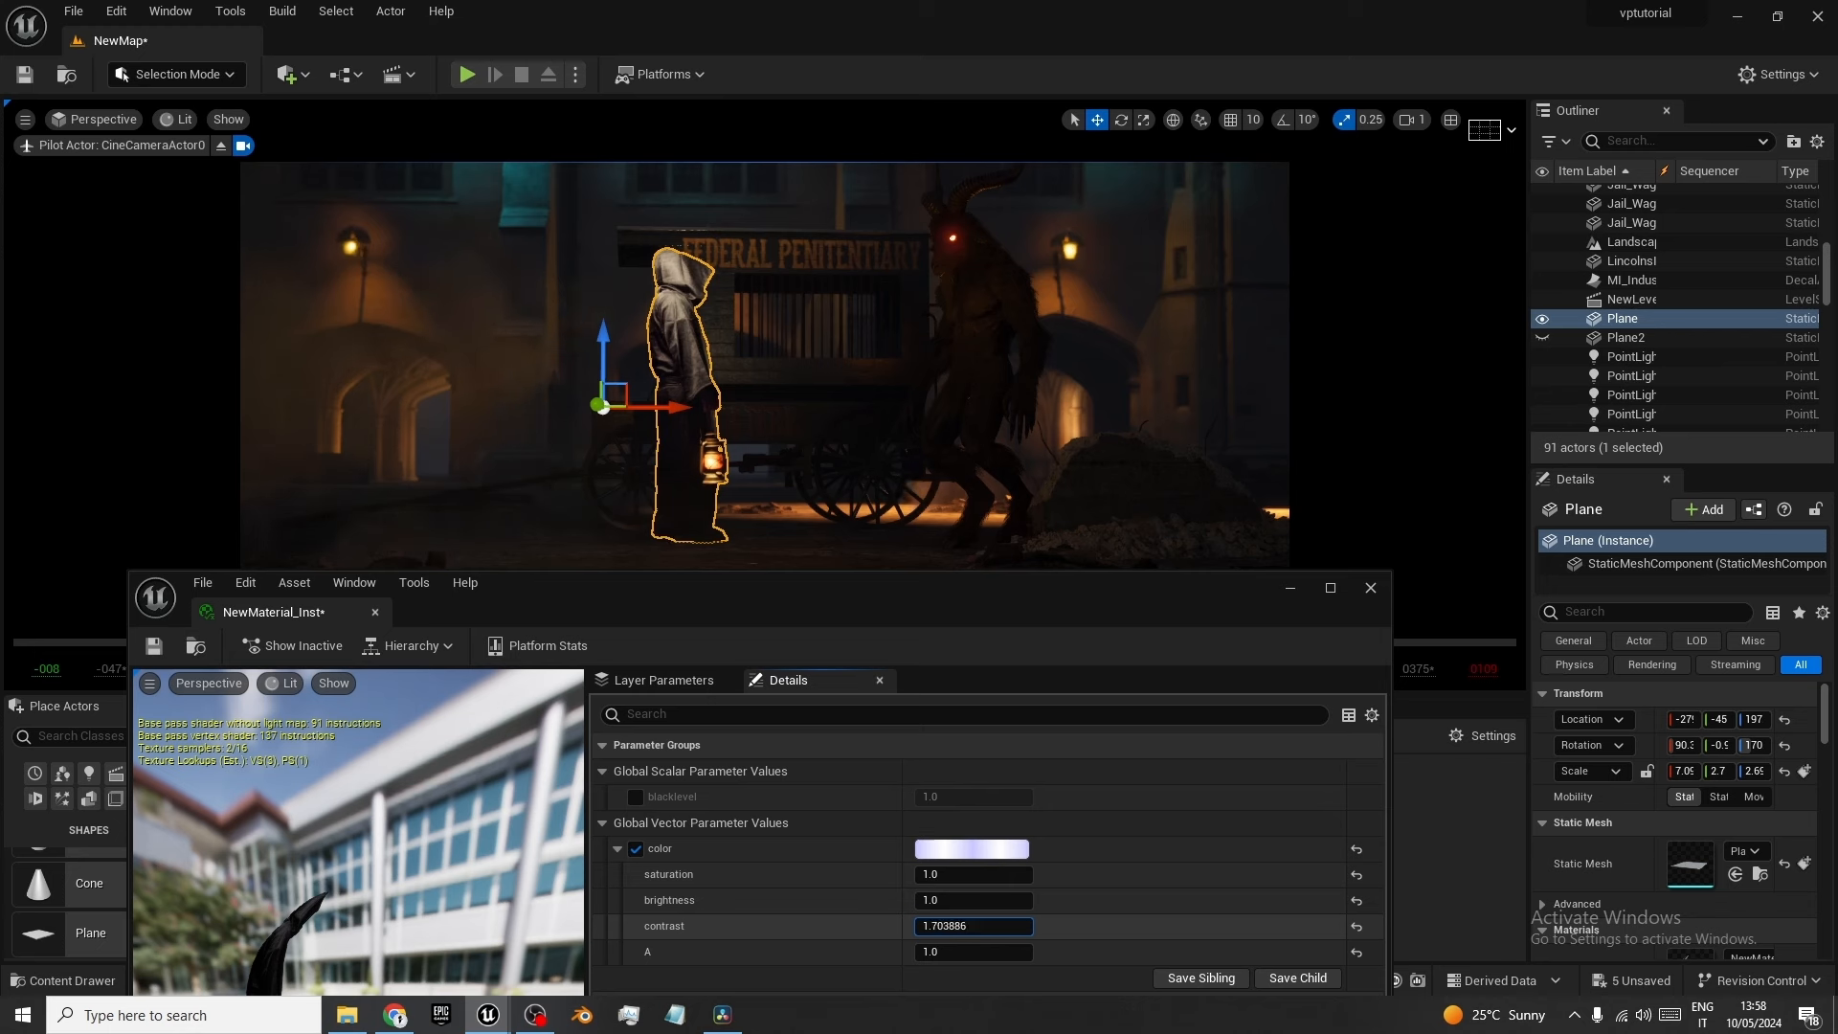
pyautogui.click(431, 422)
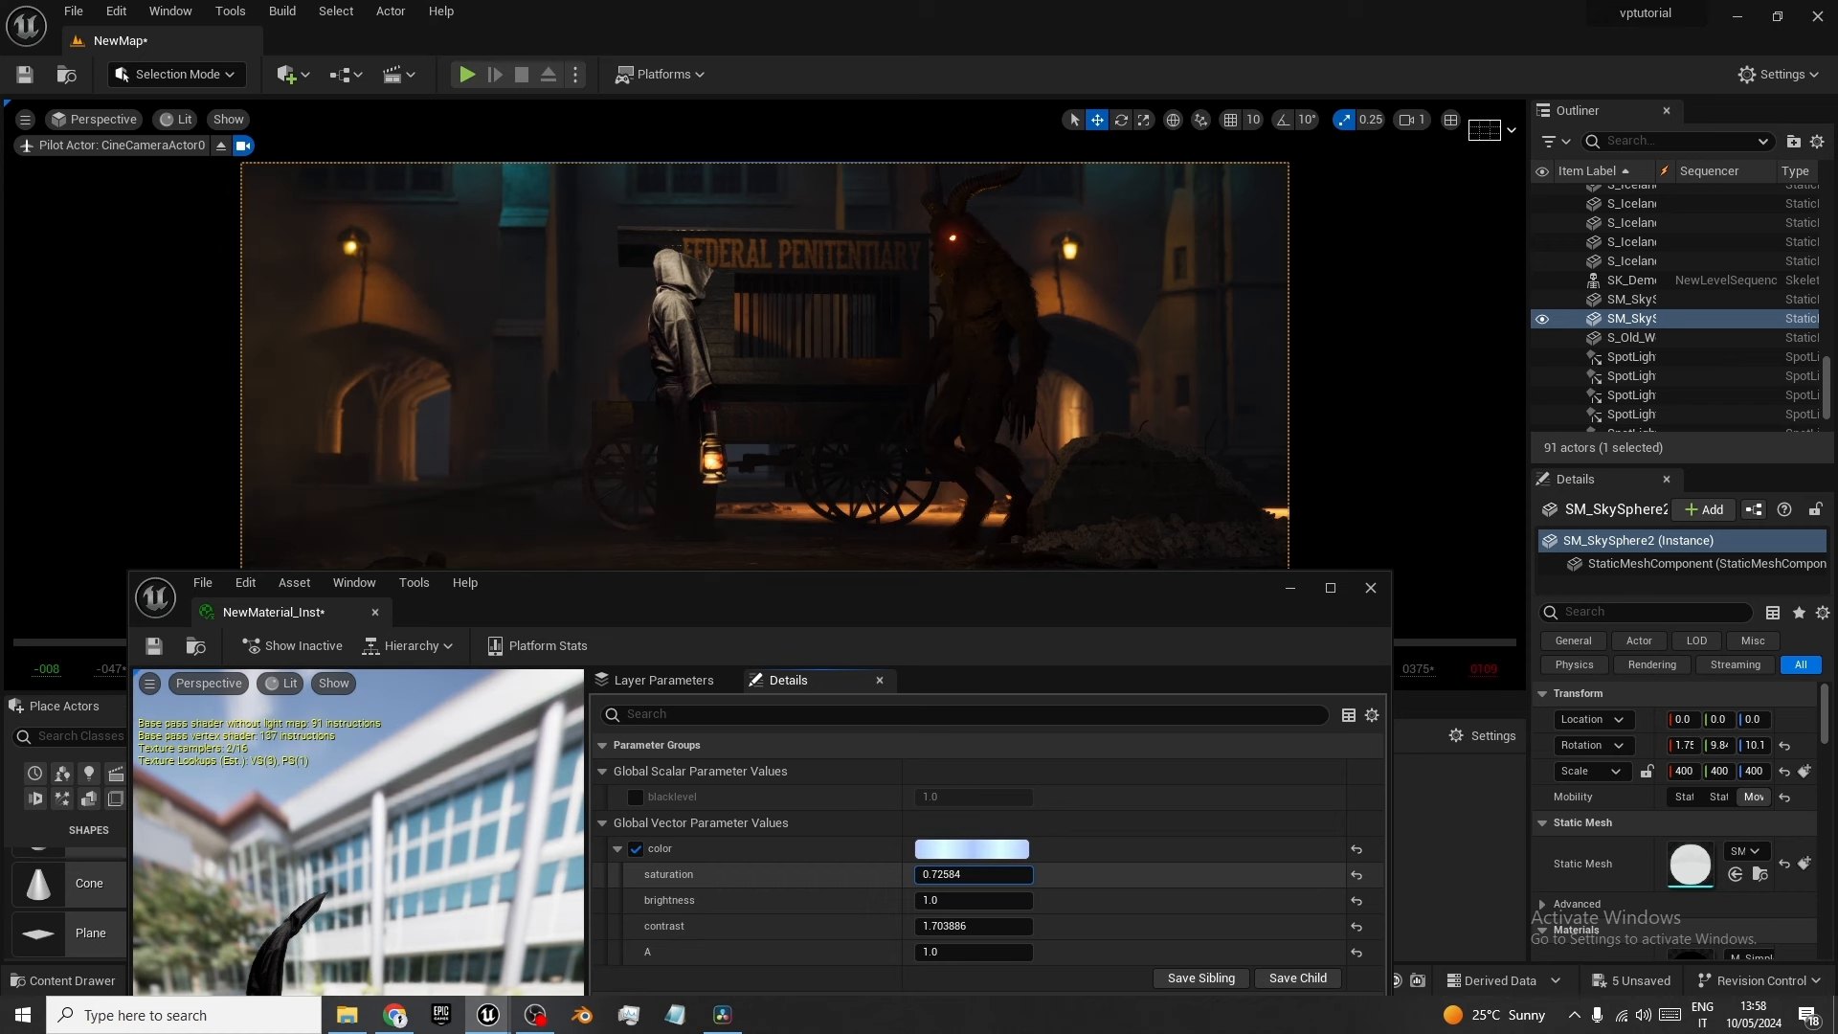
pyautogui.moveTo(946, 874); pyautogui.dragTo(963, 926)
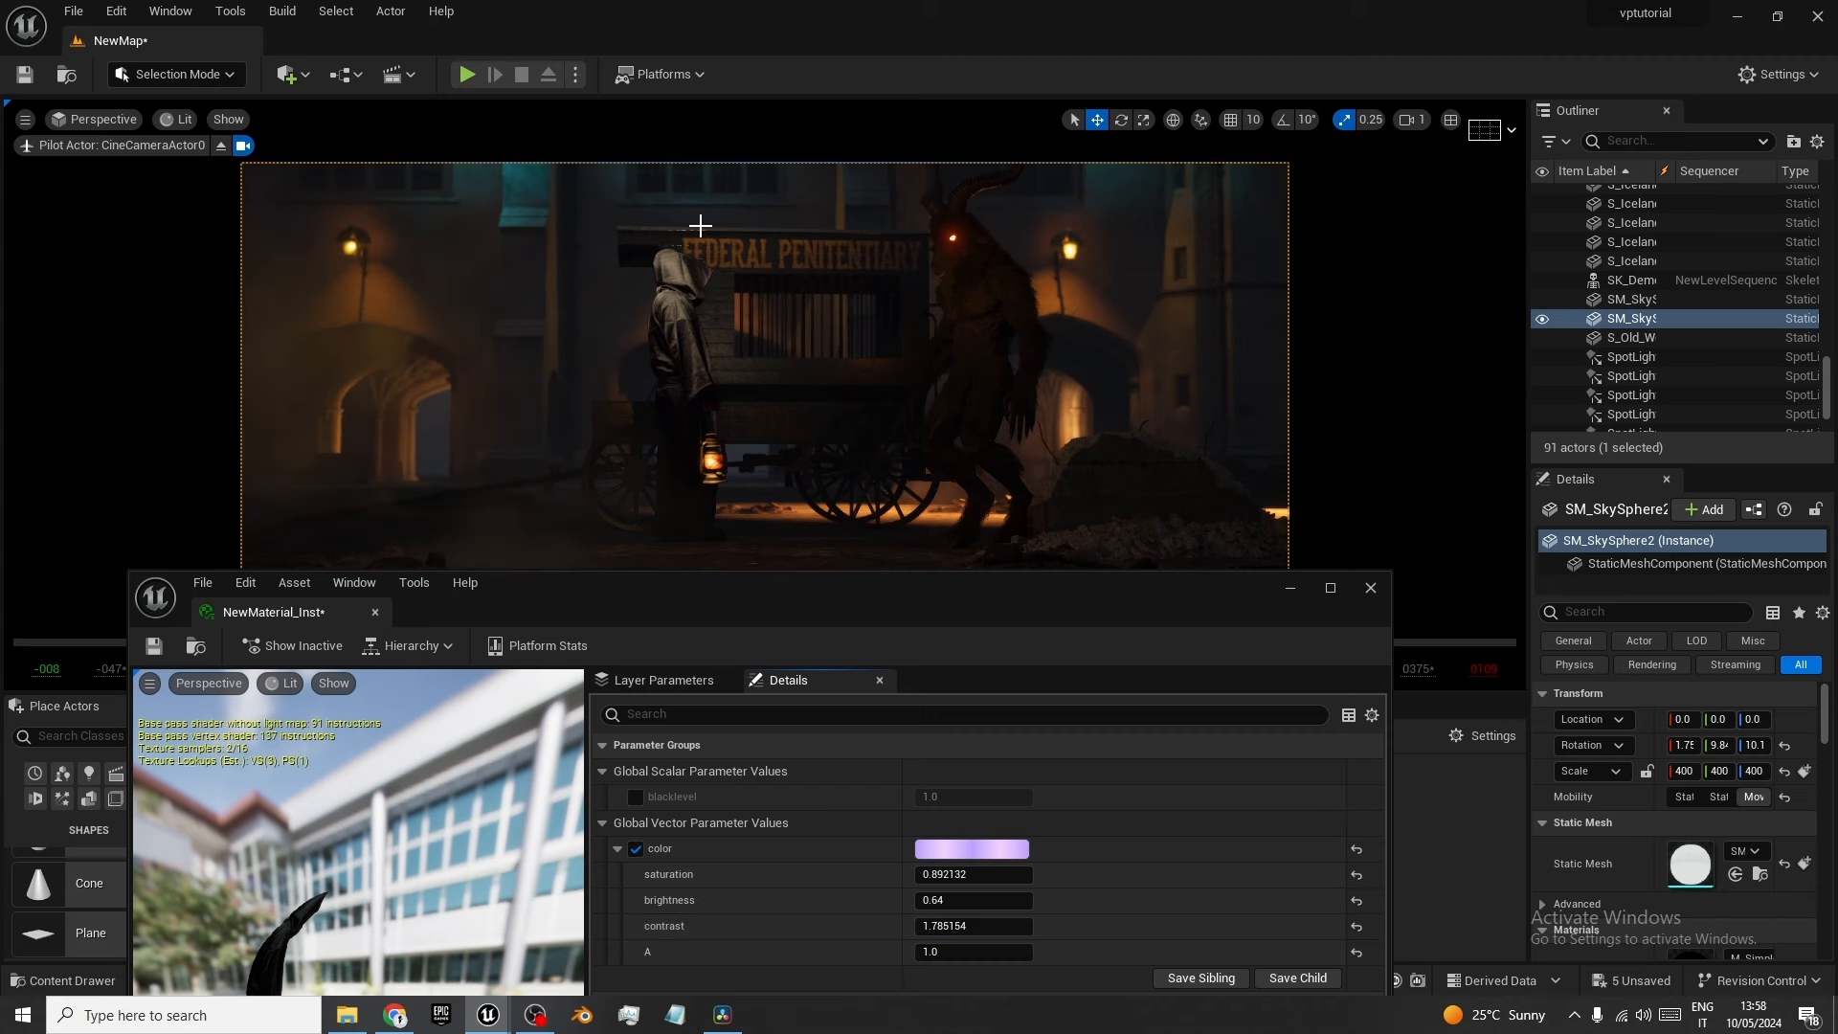
pyautogui.moveTo(636, 601); pyautogui.dragTo(766, 253)
pyautogui.click(284, 297)
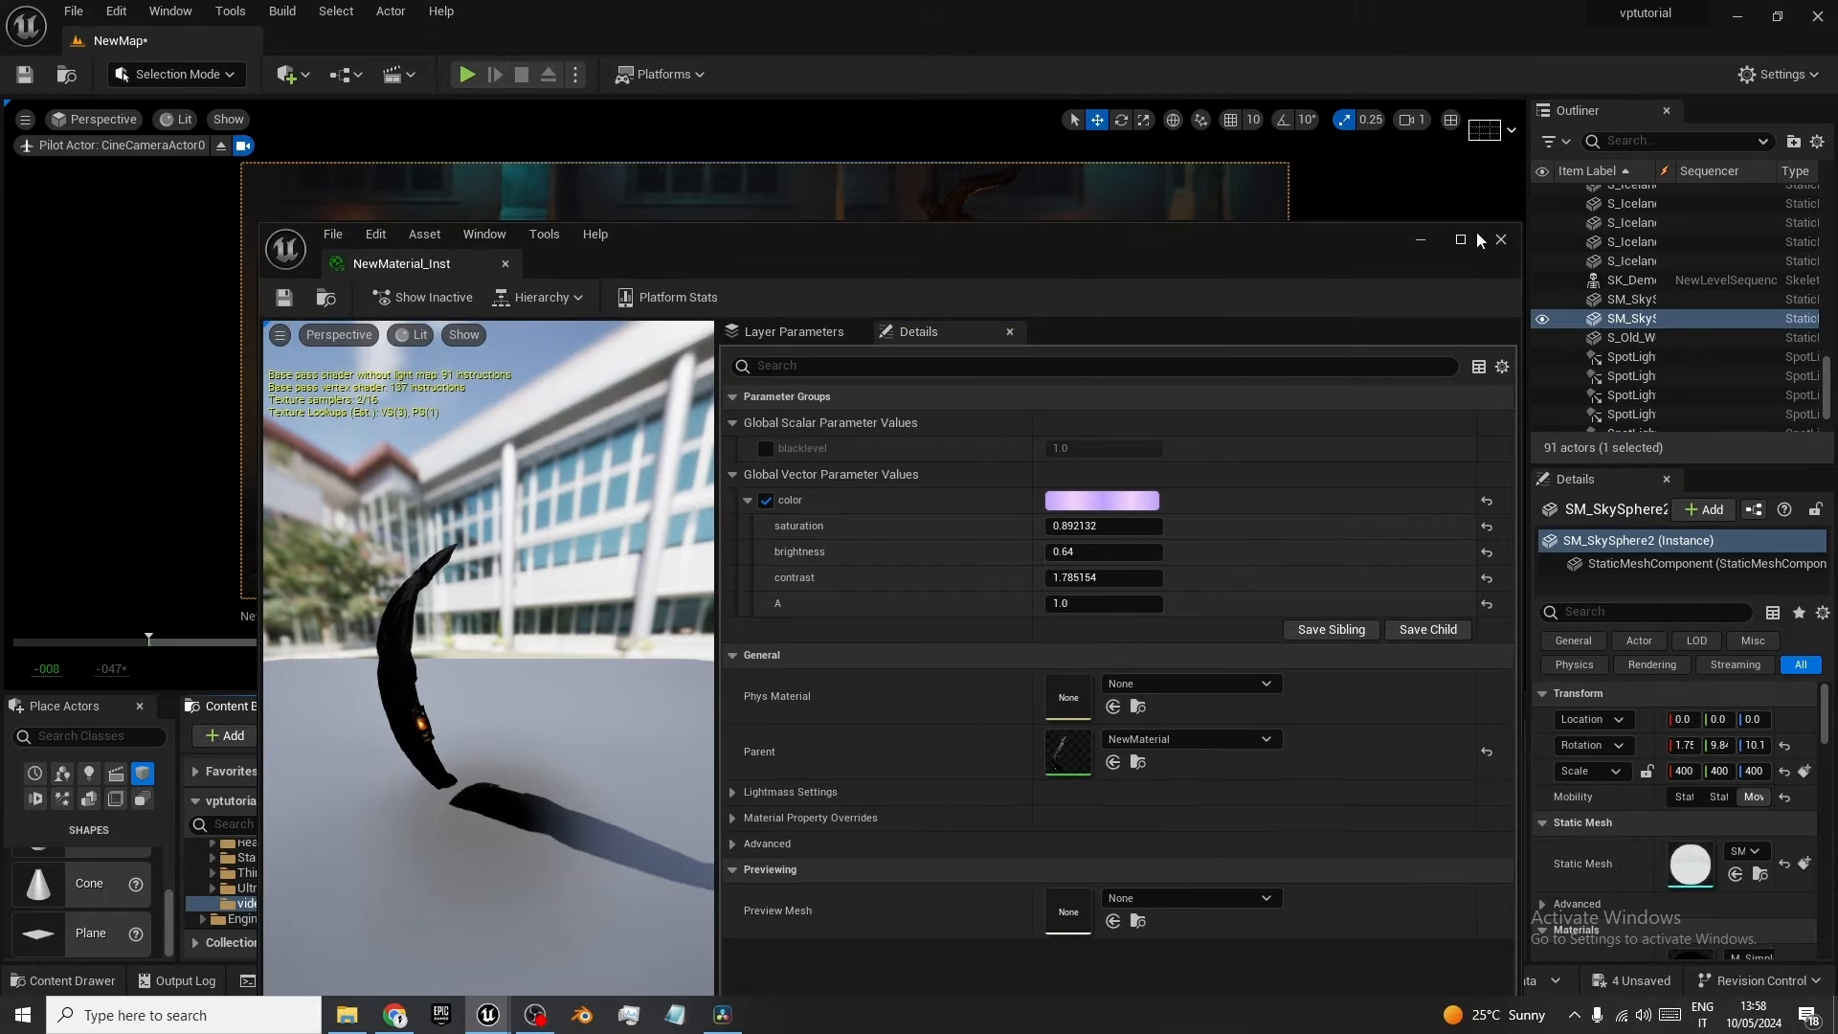
pyautogui.click(1500, 240)
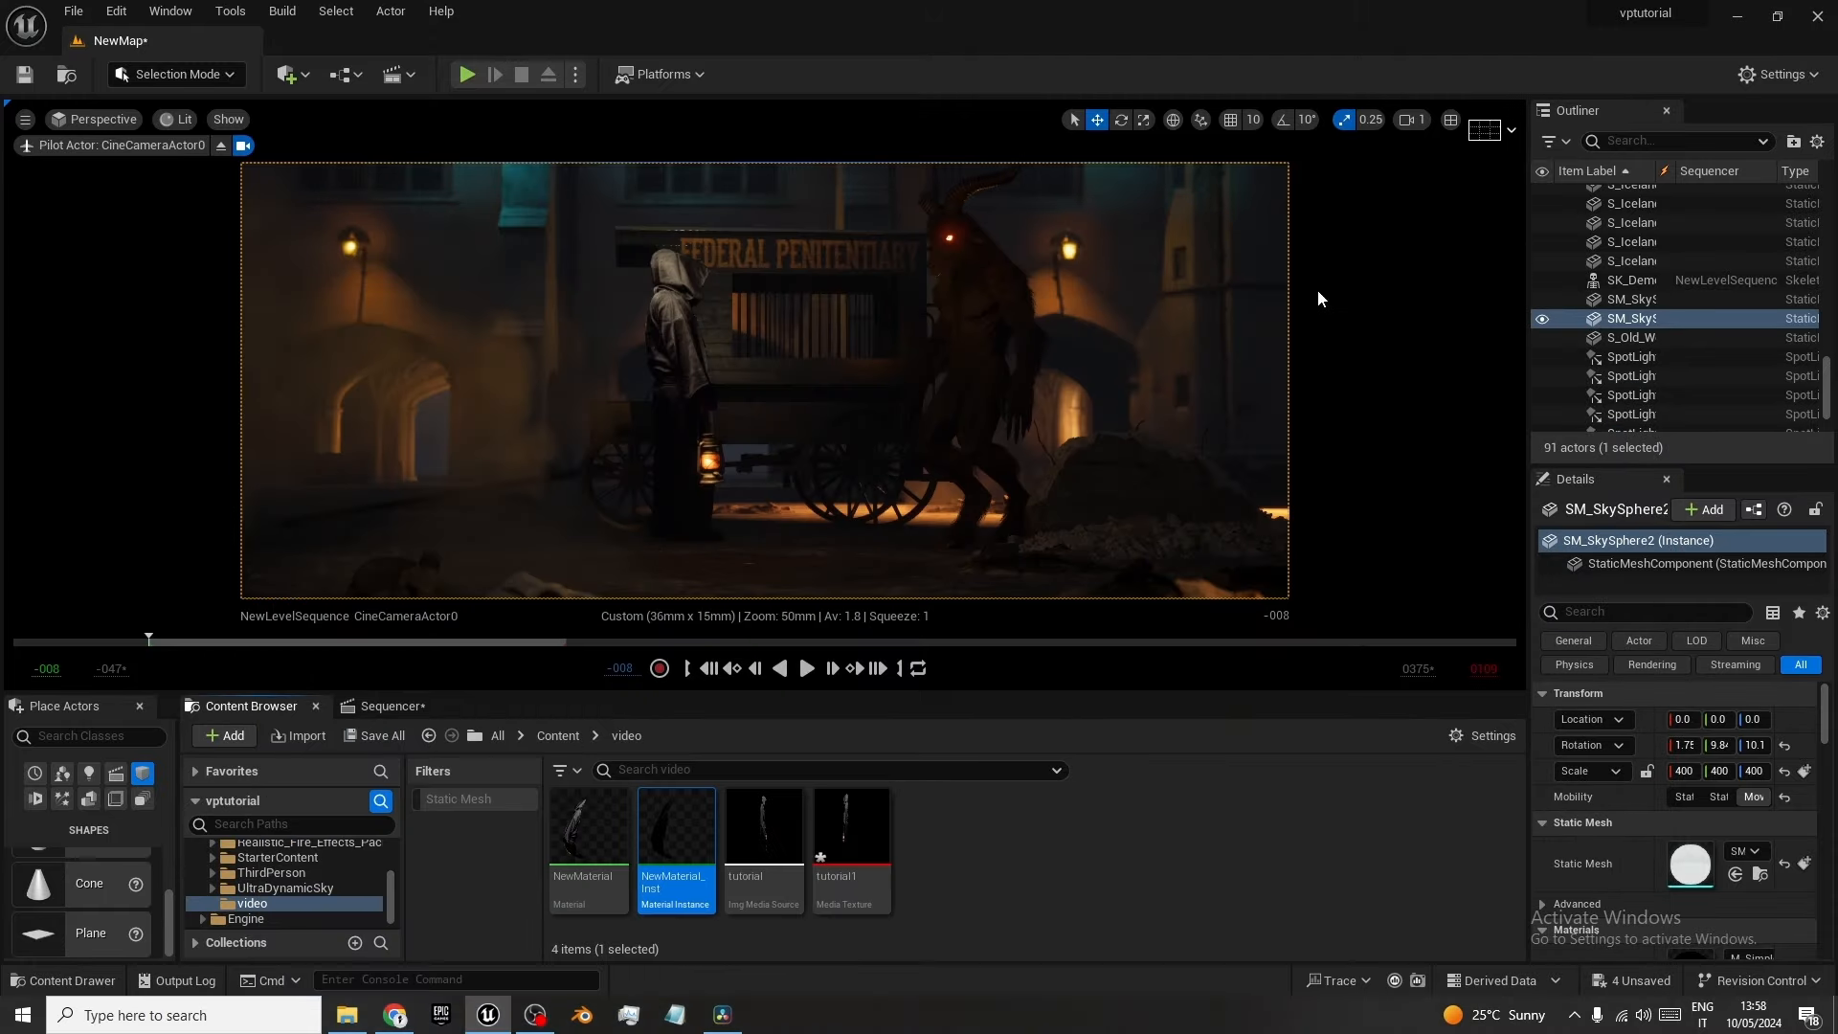
# Play the level sequence to frame 44, and rotate and reposition the performer's plane in front of the wagon.
pyautogui.click(388, 708)
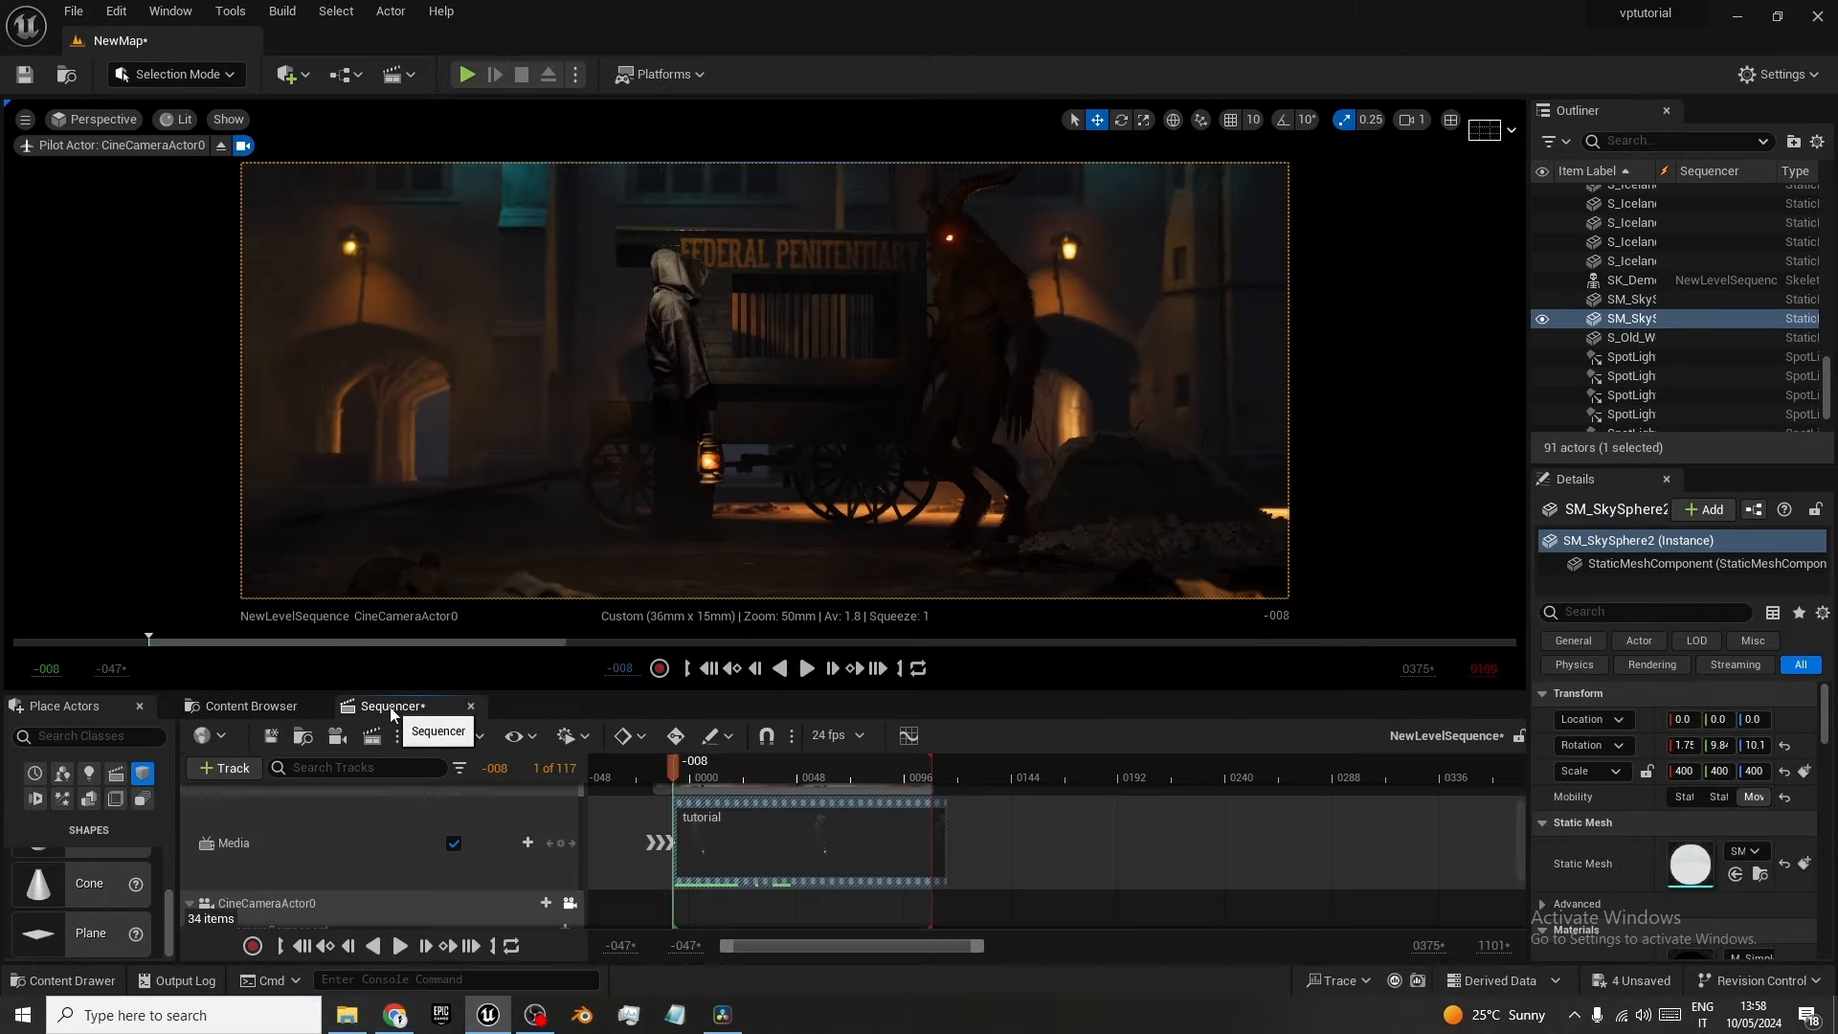
pyautogui.click(806, 668)
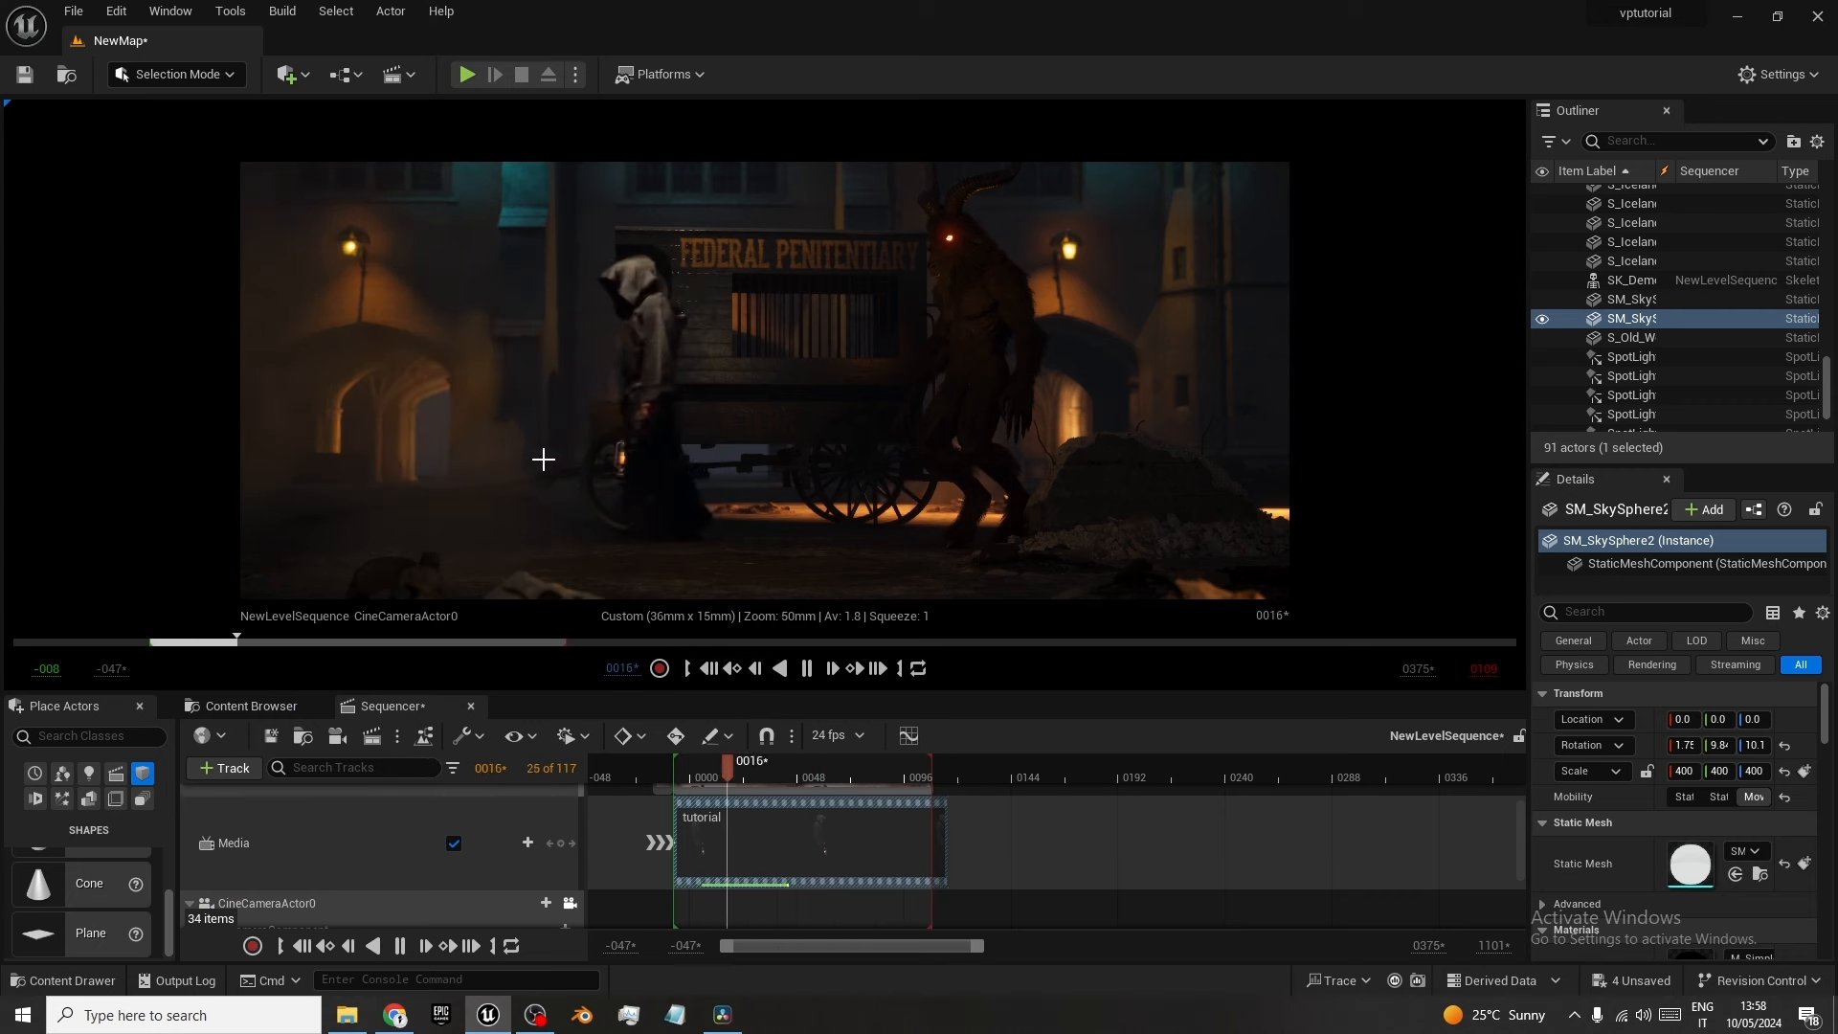
pyautogui.click(567, 397)
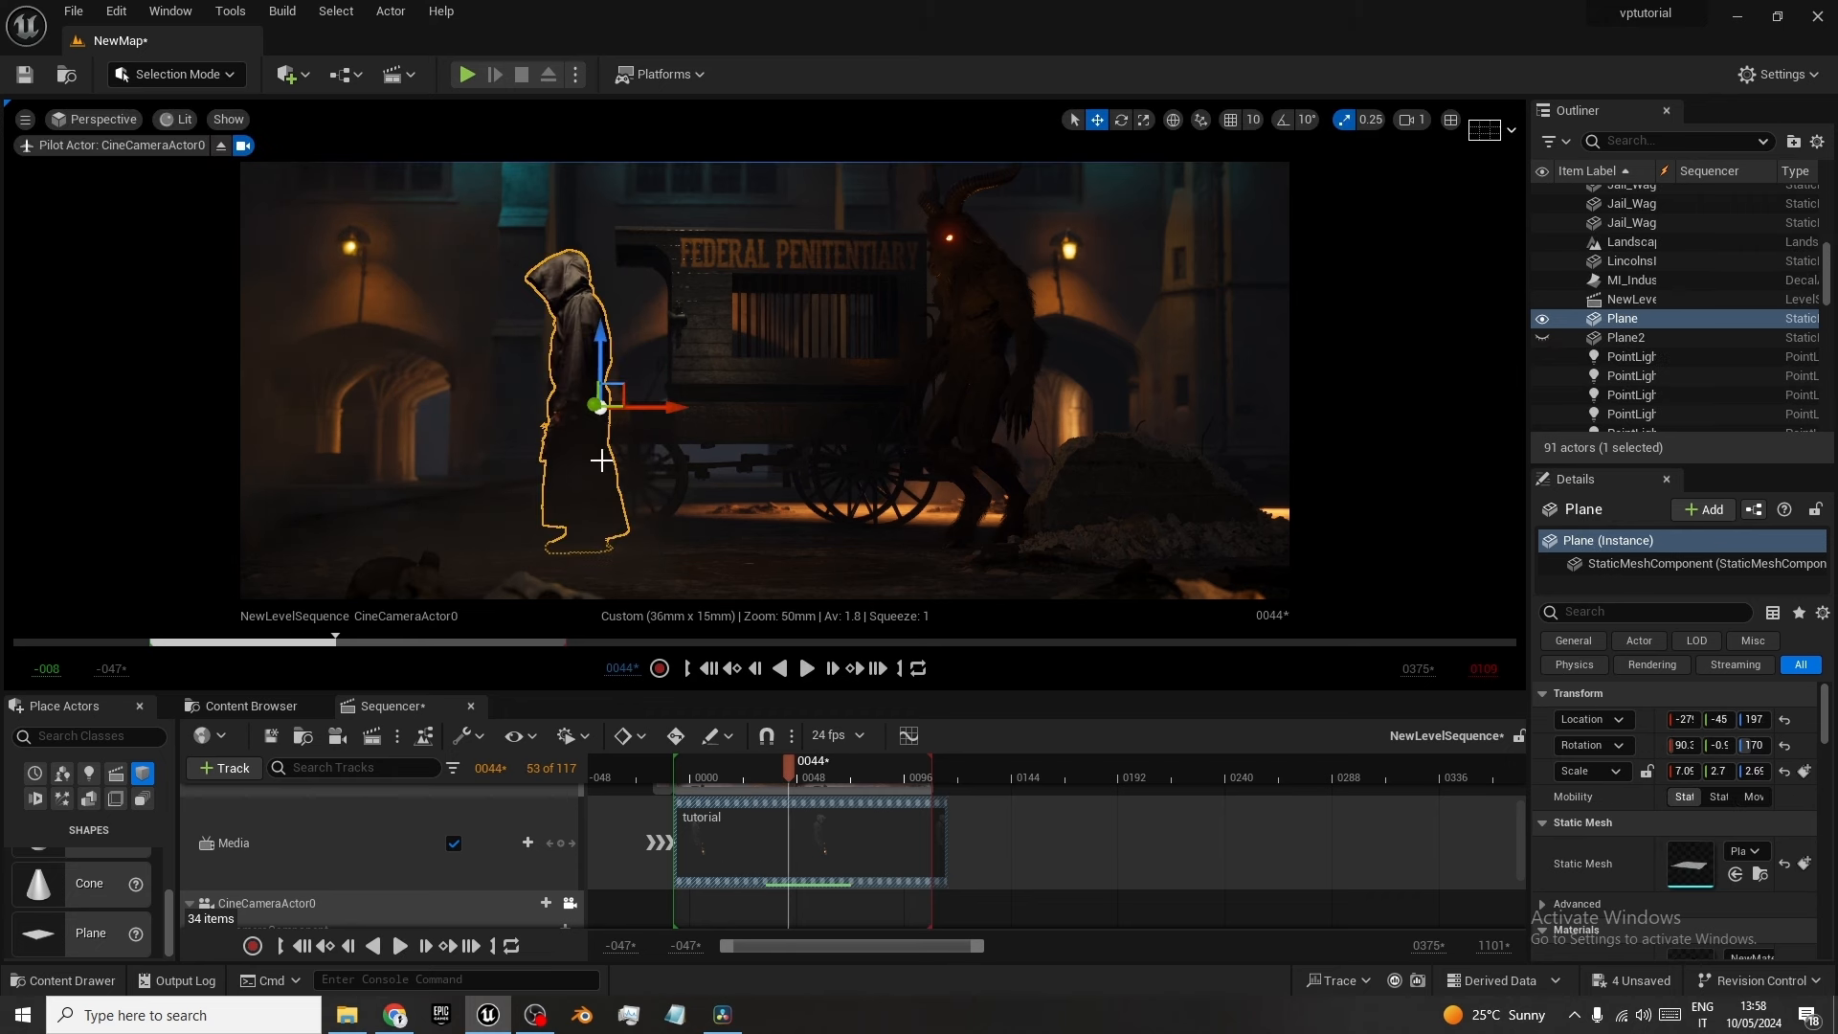
pyautogui.press('e')
pyautogui.moveTo(635, 404); pyautogui.dragTo(670, 451)
pyautogui.press('w')
pyautogui.moveTo(601, 346); pyautogui.dragTo(600, 345)
pyautogui.click(690, 581)
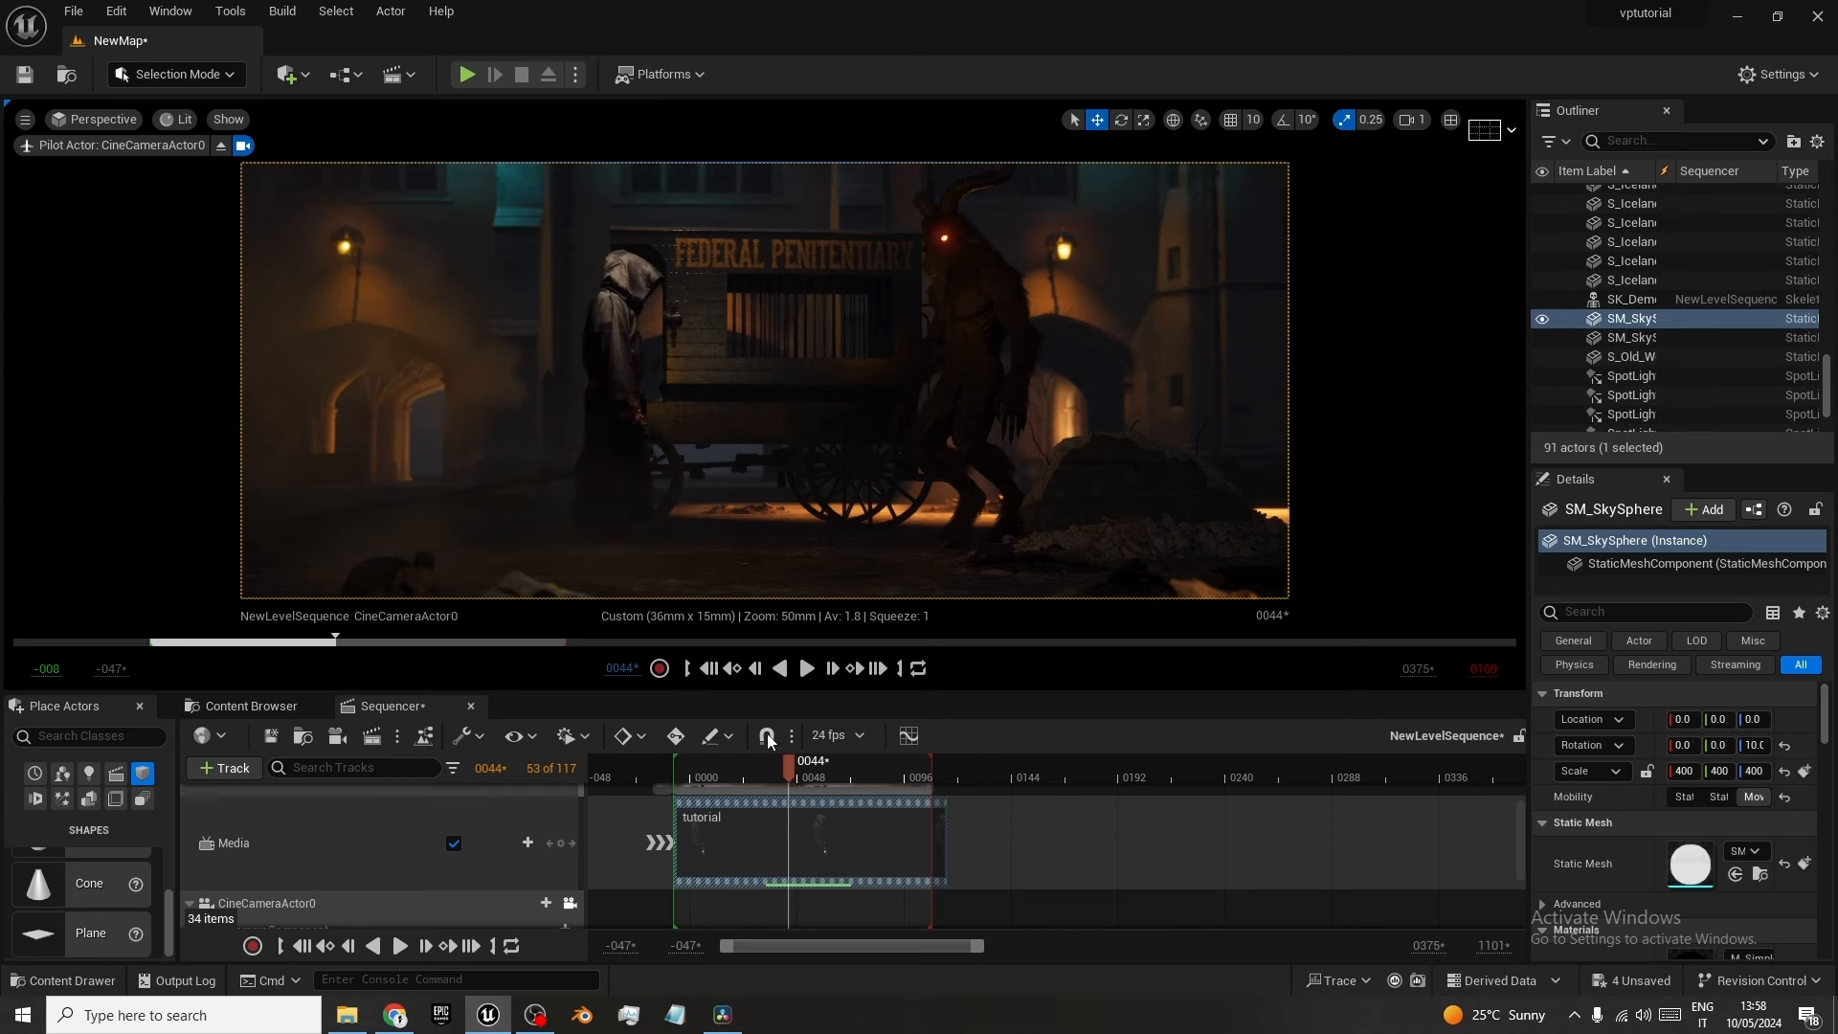
# Replay the sequence from its start to check the performer's placement in the shot.
pyautogui.moveTo(785, 768); pyautogui.dragTo(664, 771)
pyautogui.click(806, 670)
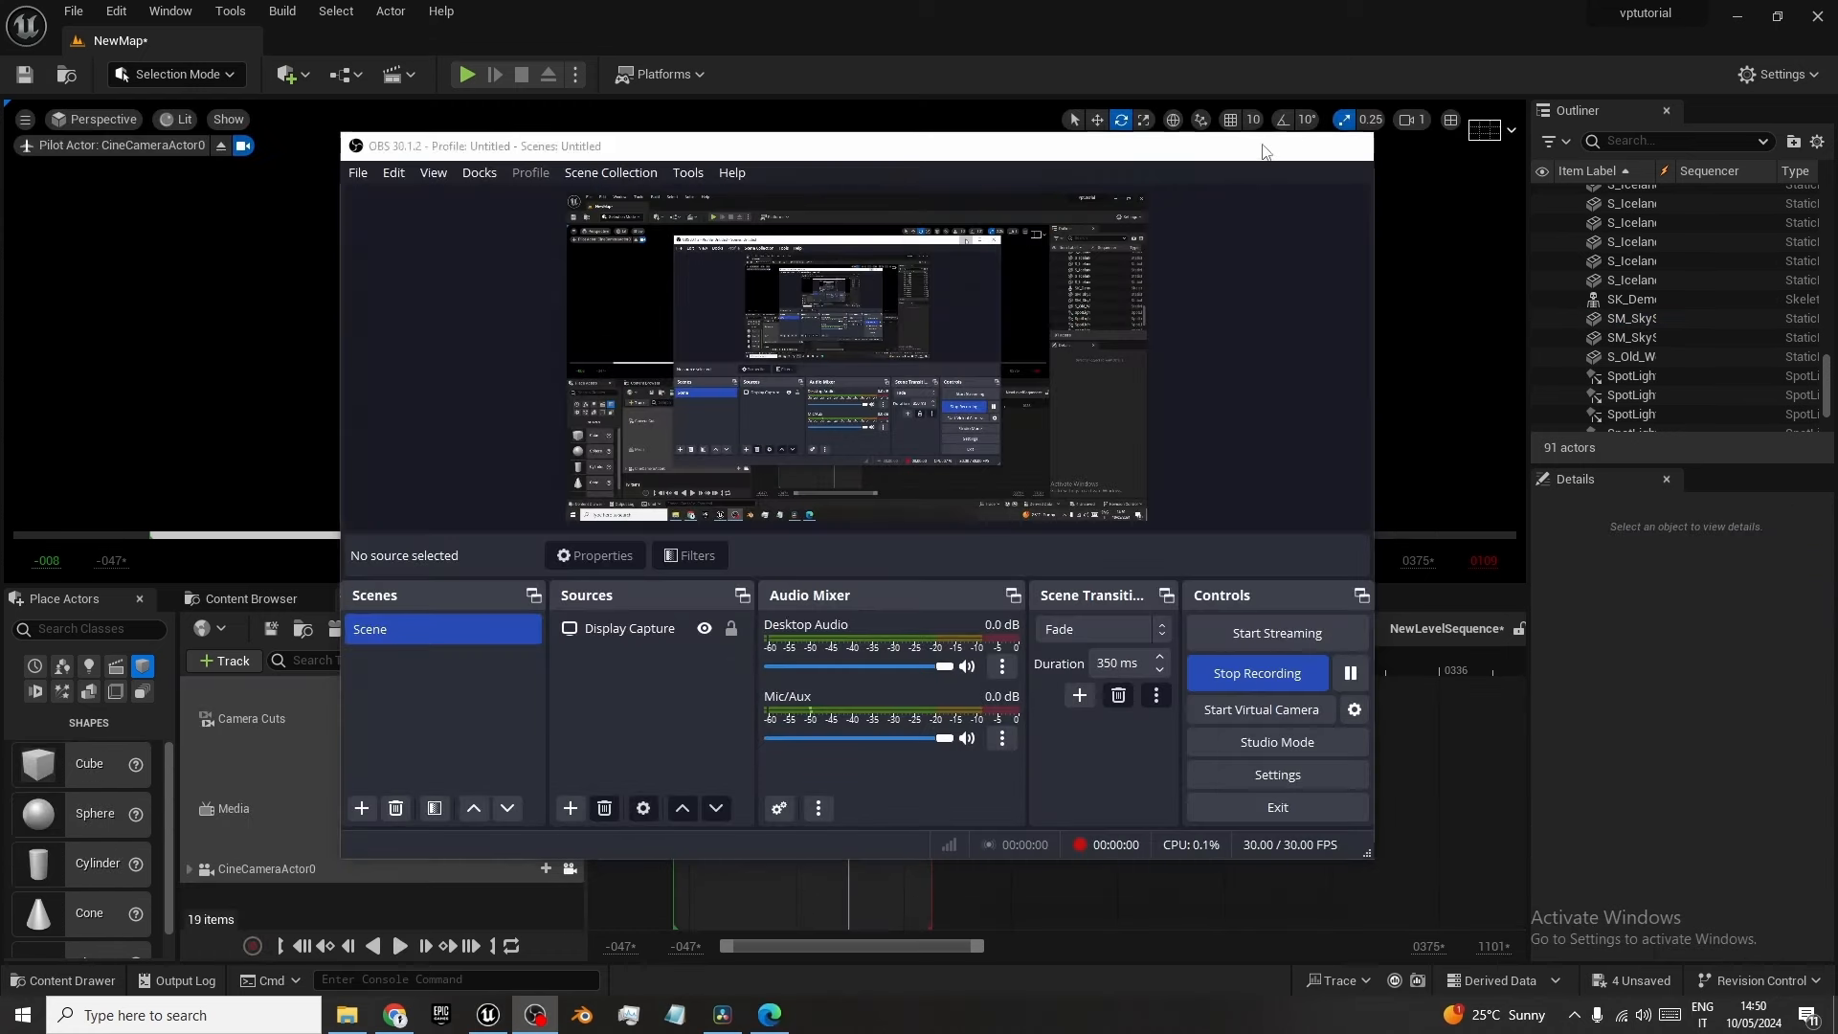
# Select the demon in the scene and add SK_Demon_2 as a track in the level sequence.
pyautogui.click(1263, 146)
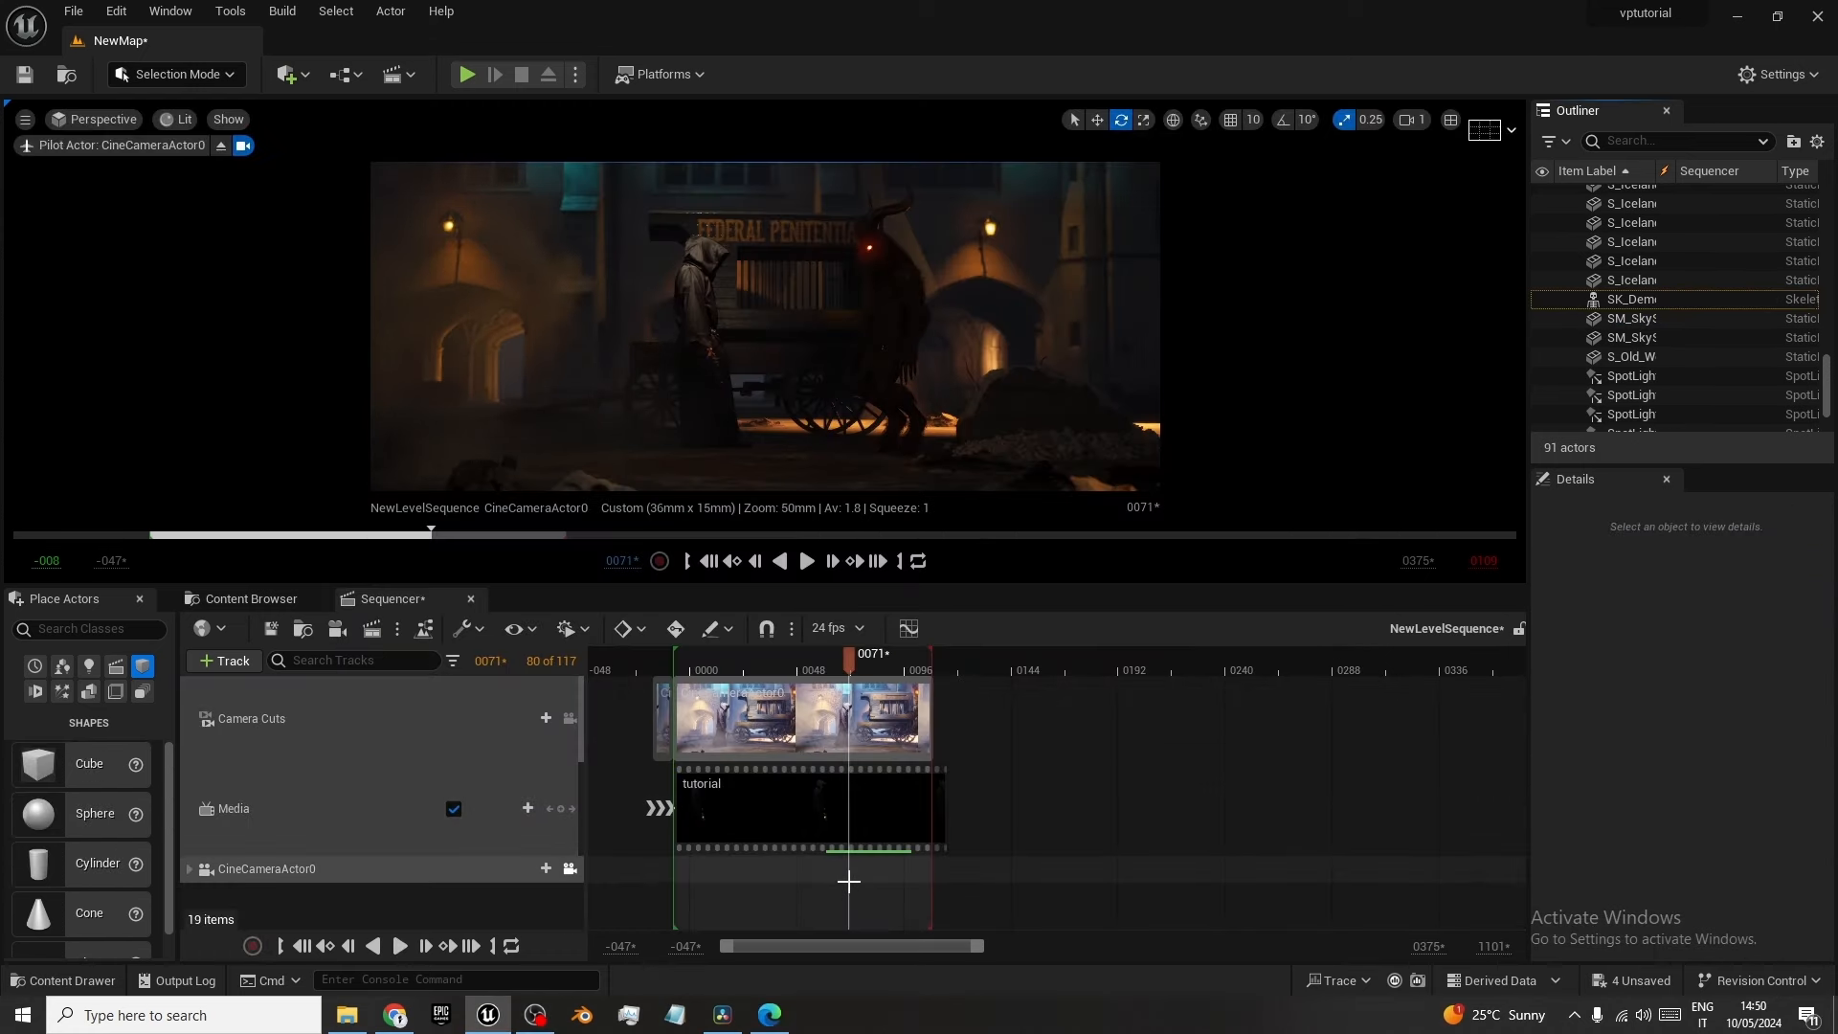
pyautogui.click(890, 296)
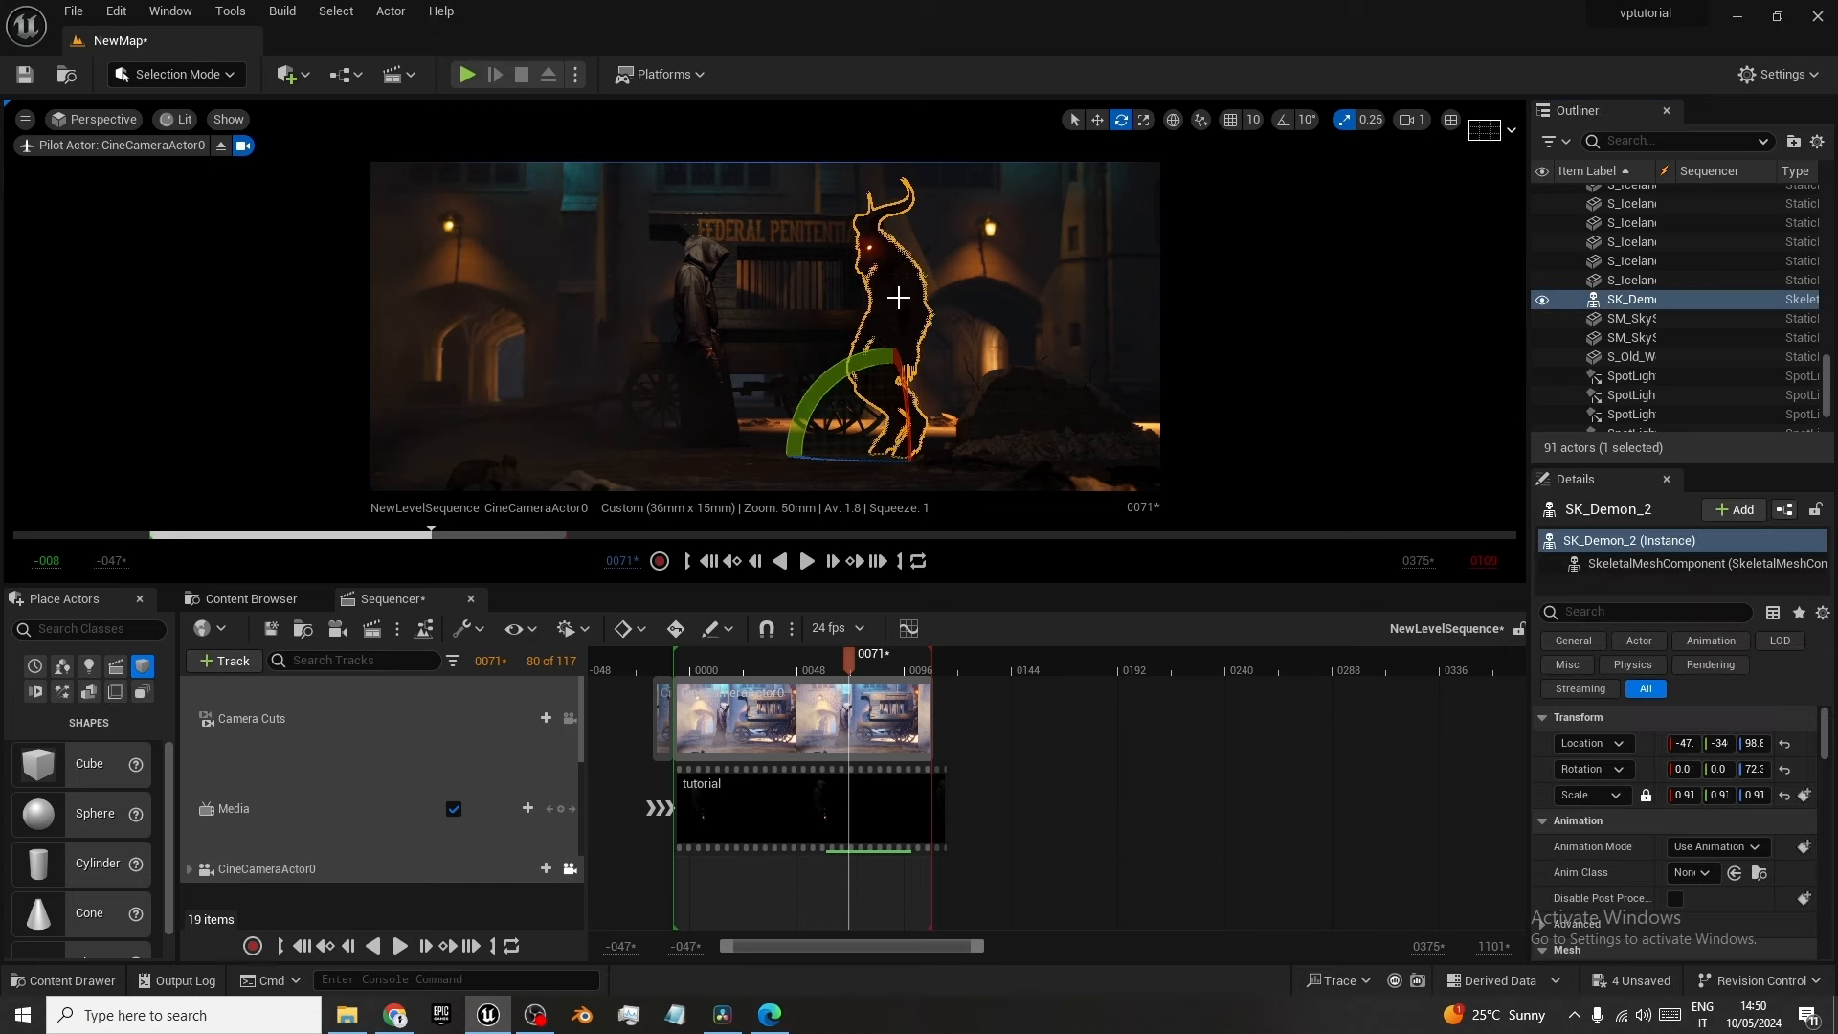
pyautogui.moveTo(1592, 299); pyautogui.dragTo(704, 887)
pyautogui.scroll(-1, 394, 837)
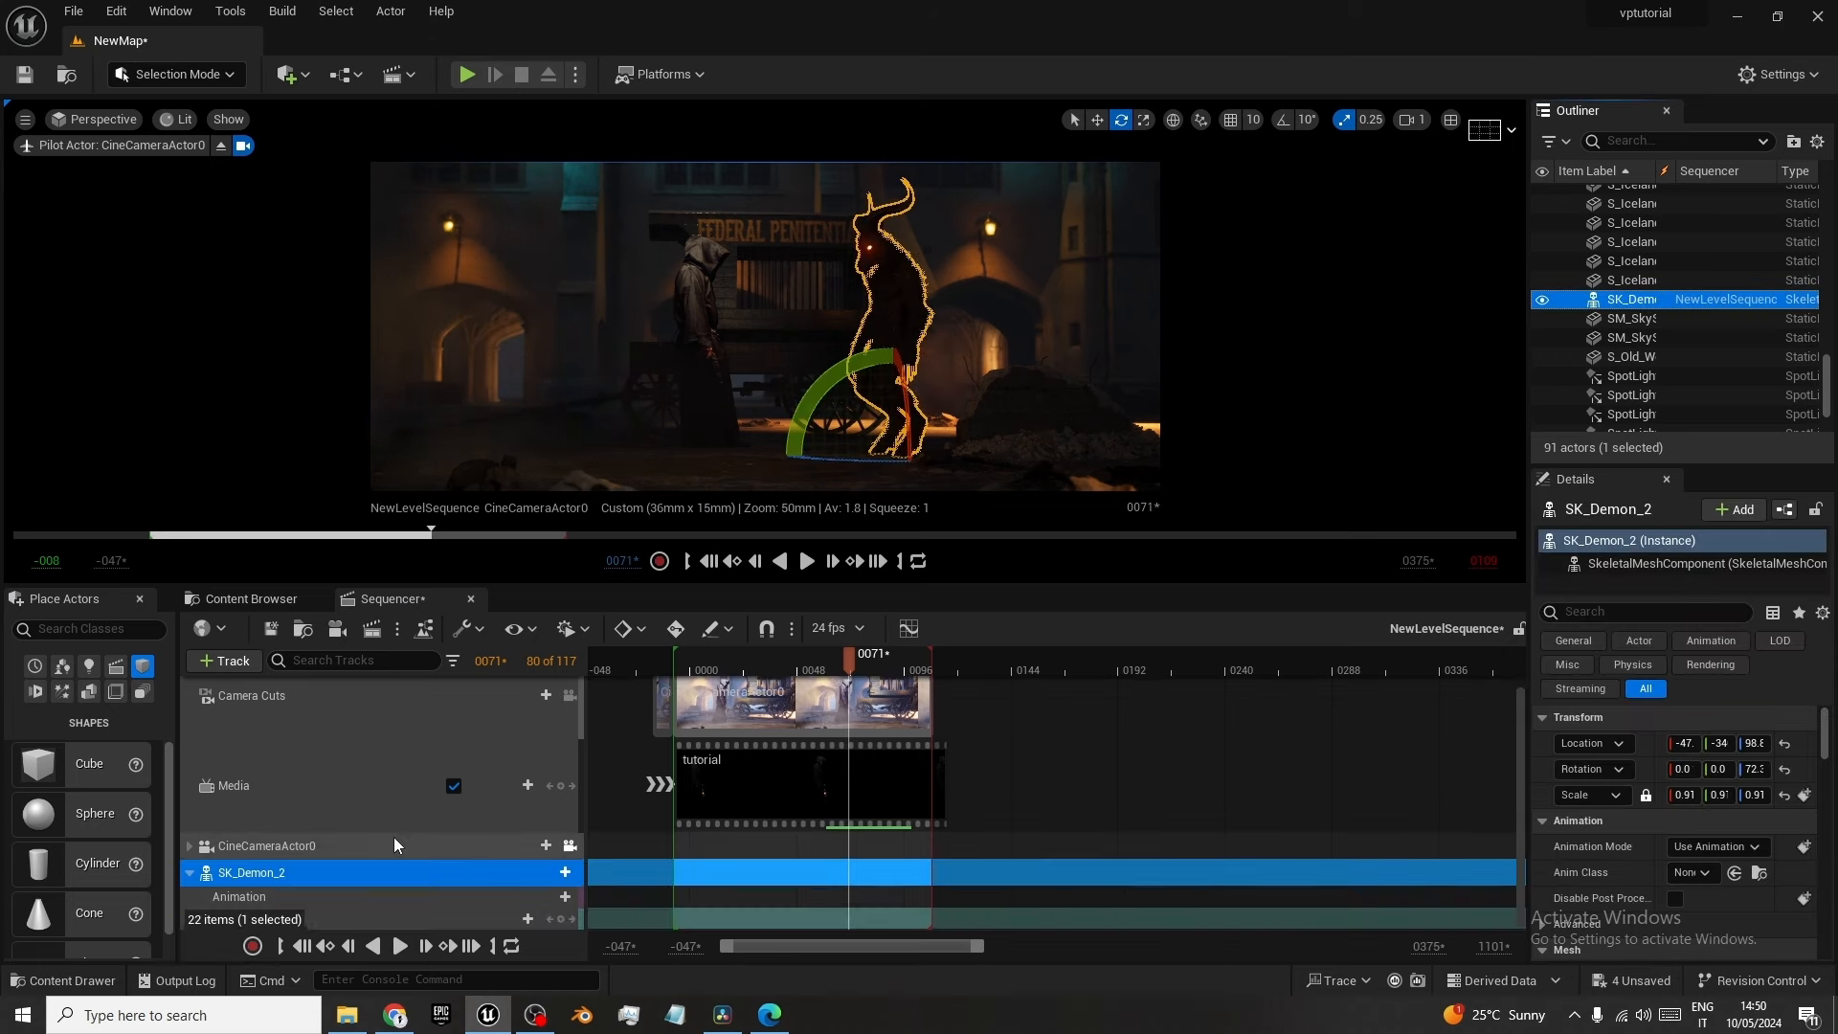
# Add the Anim_Demon2_10_risingCrouch_200 animation to the demon's track and shift it to begin just before the sequence's start.
pyautogui.click(567, 898)
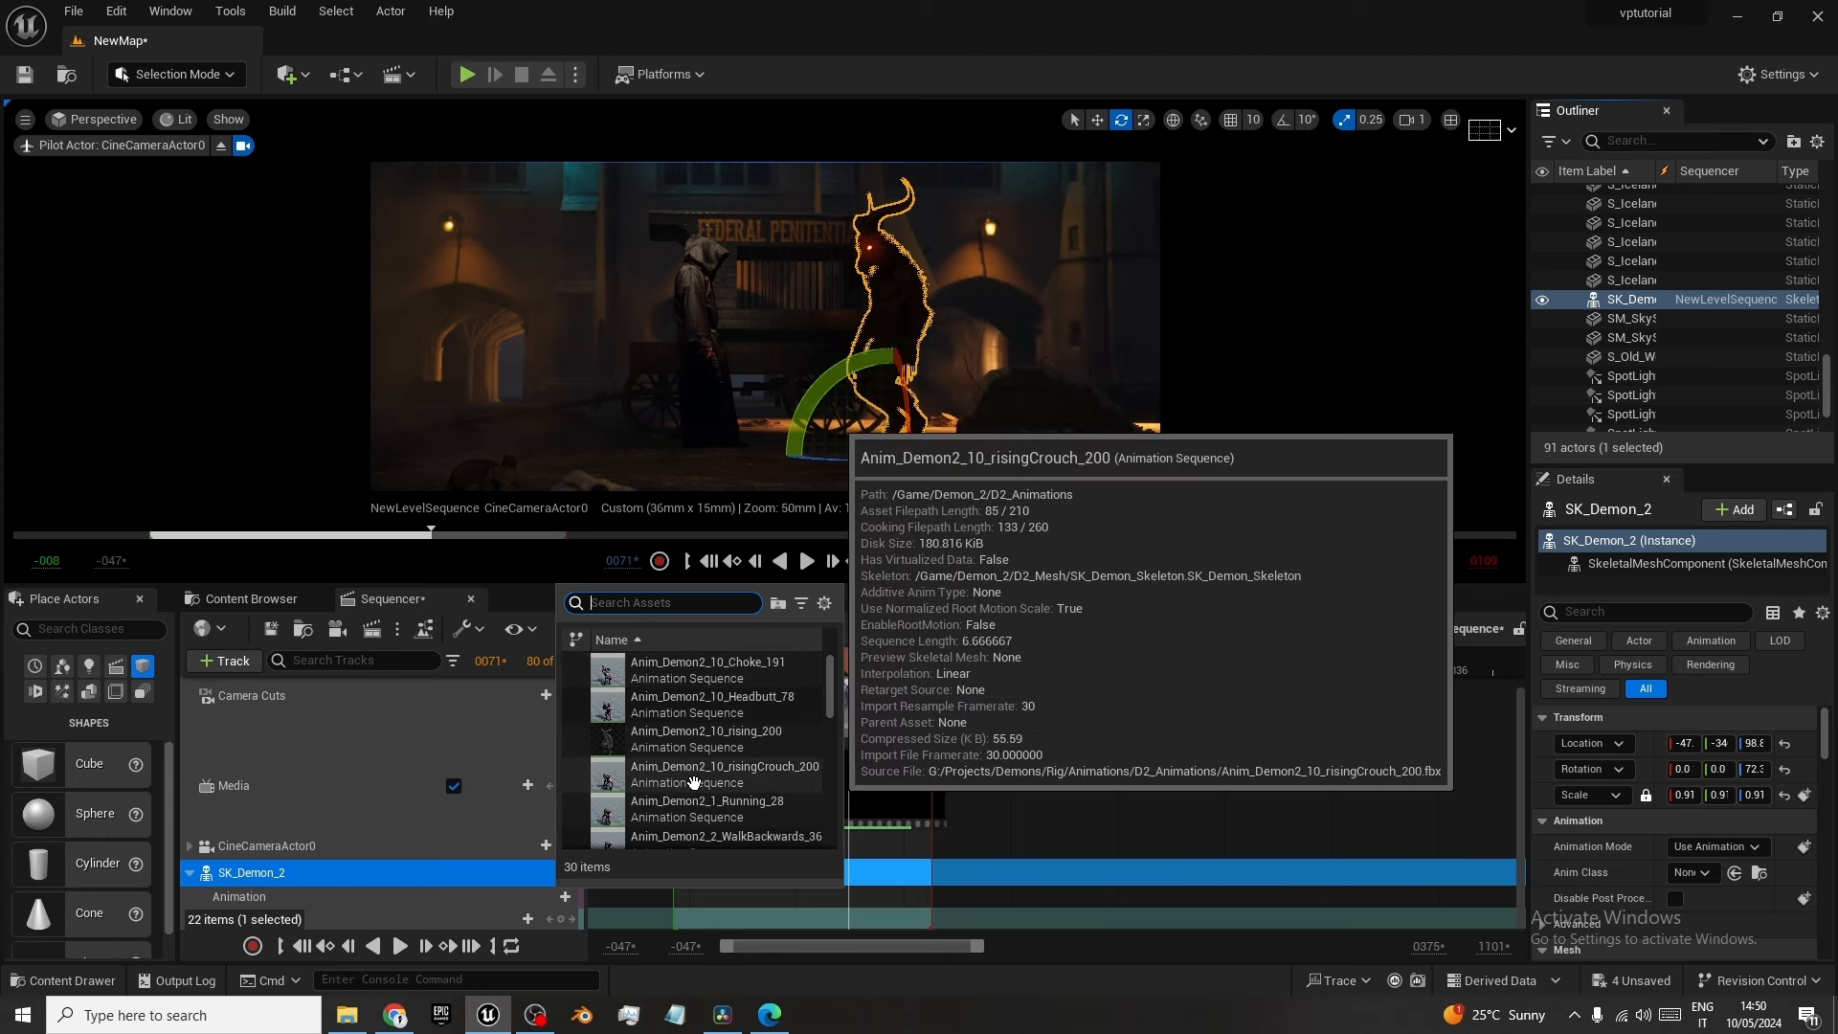
pyautogui.scroll(-1, 736, 797)
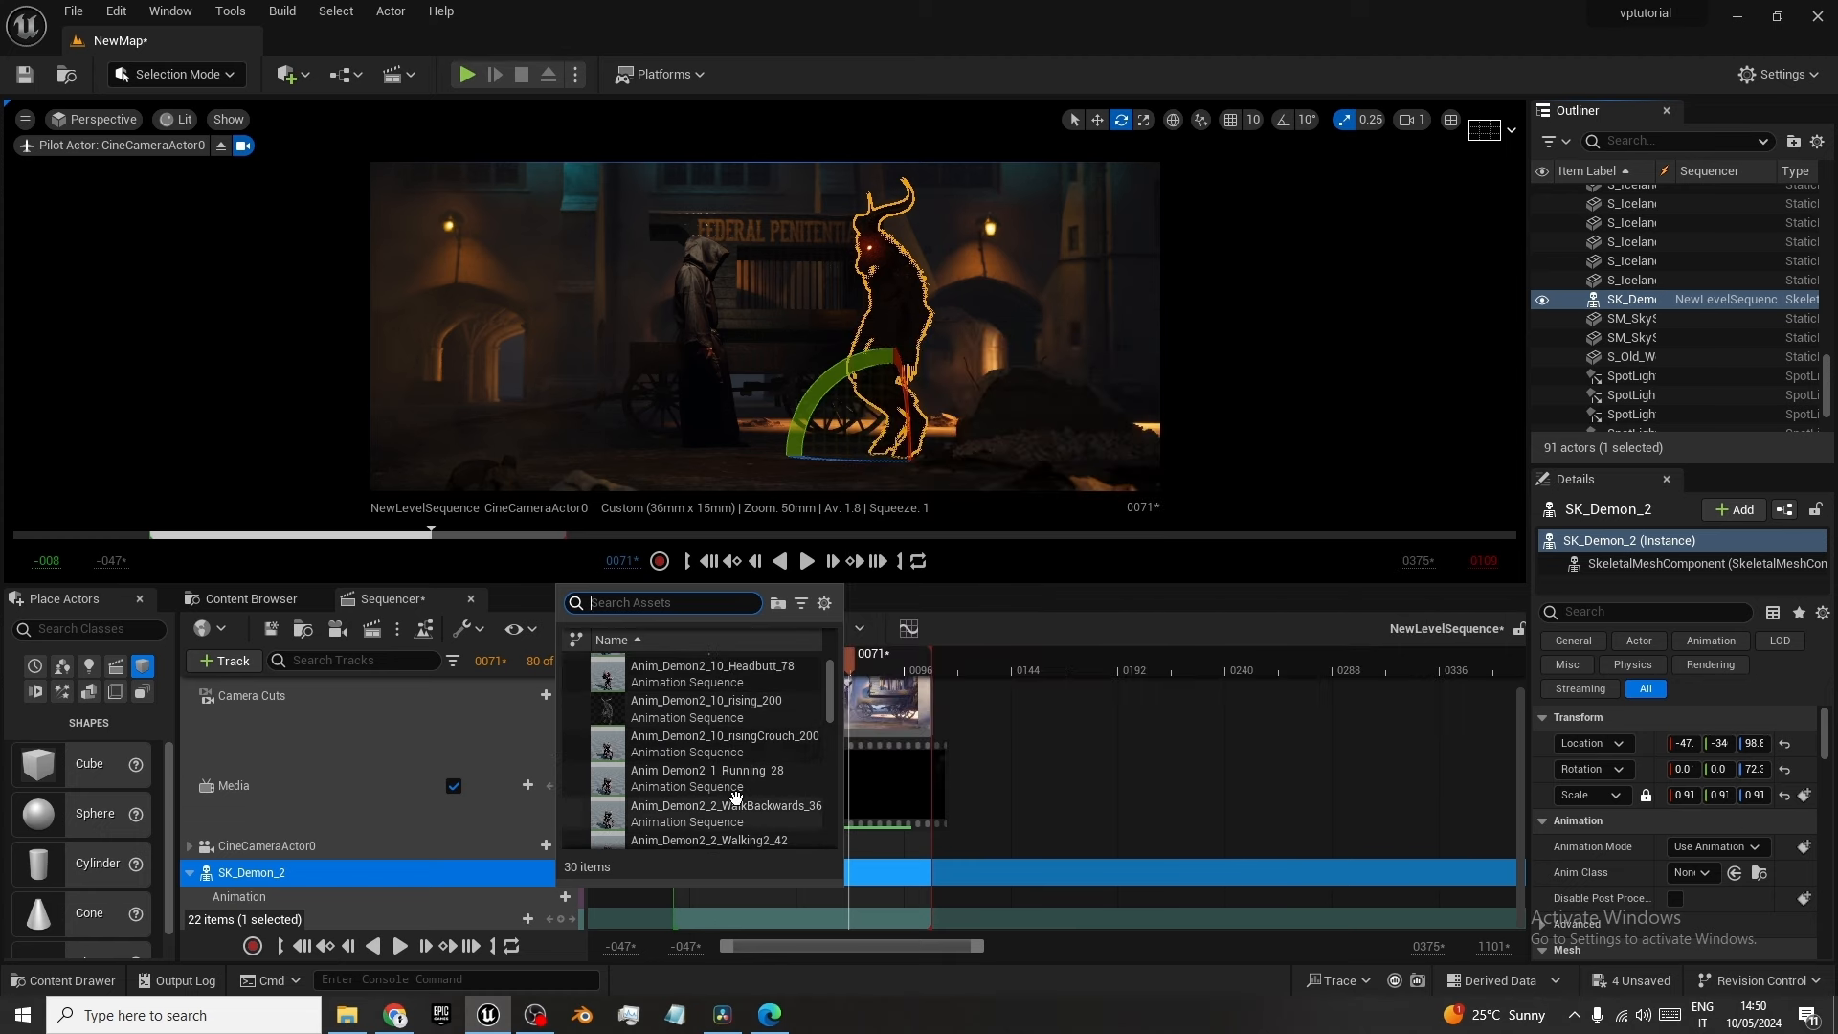
pyautogui.click(730, 747)
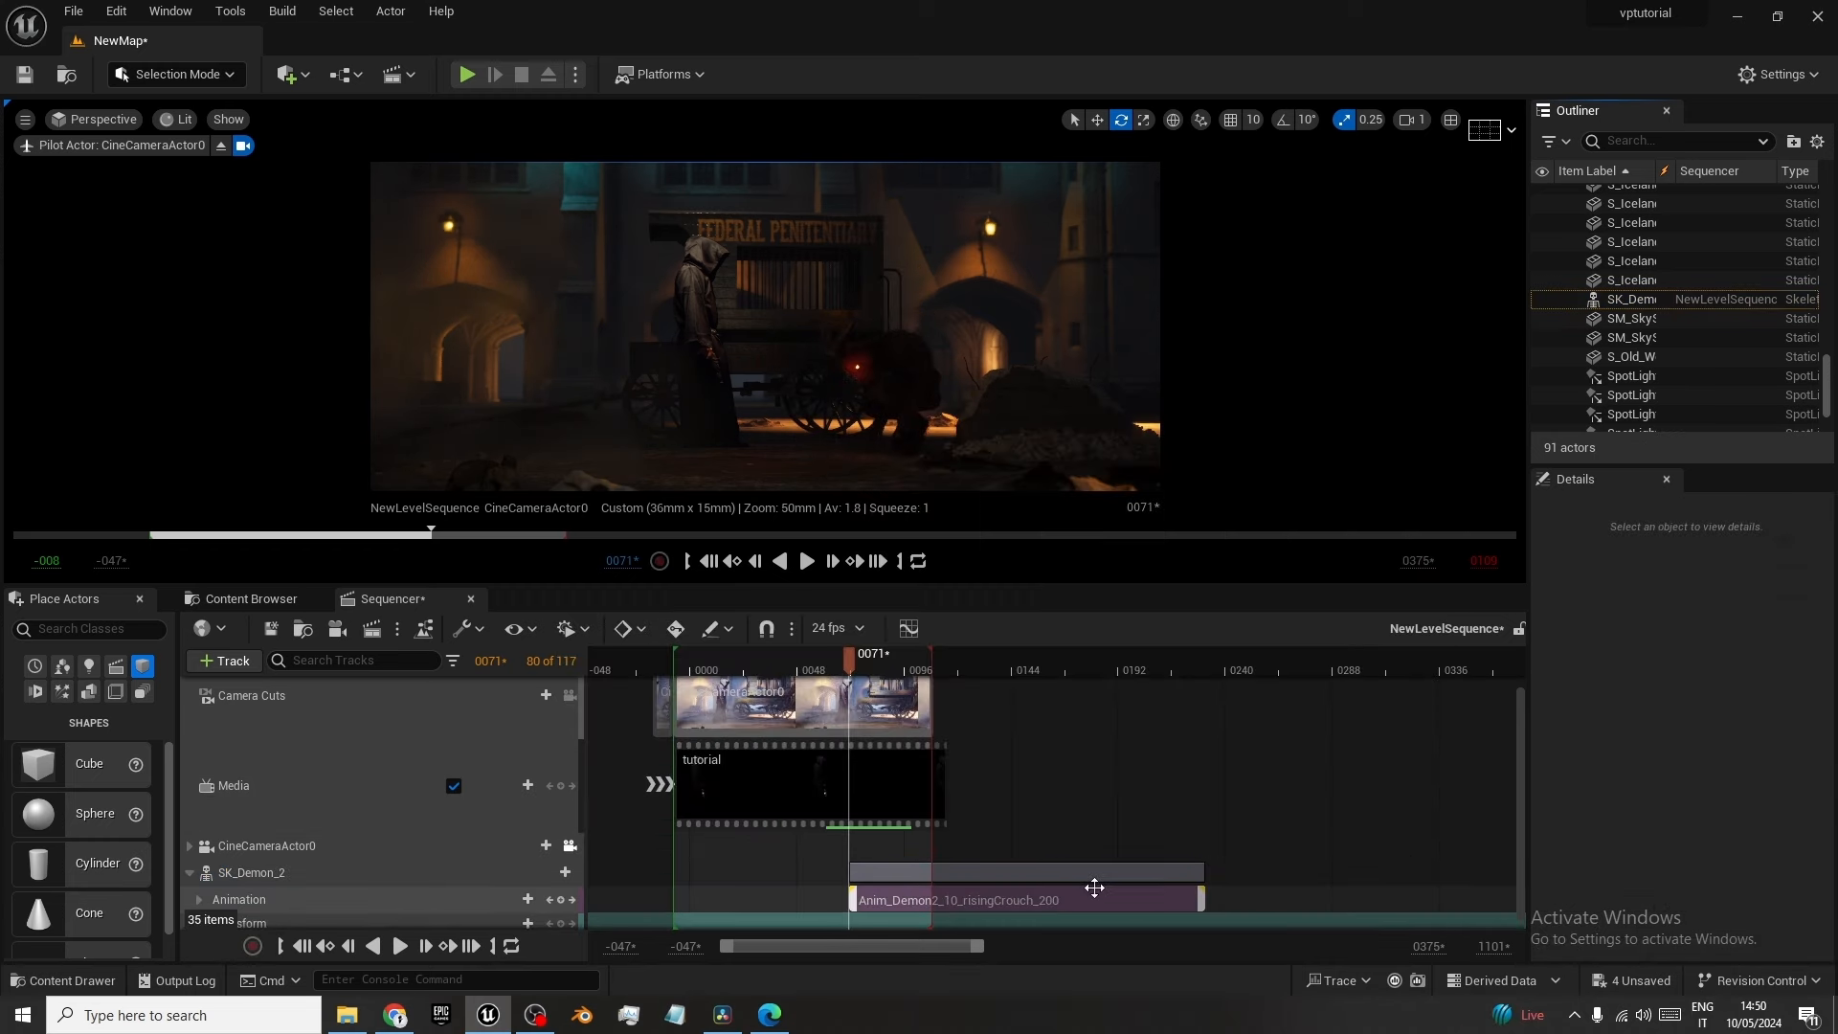
pyautogui.moveTo(885, 900); pyautogui.dragTo(695, 900)
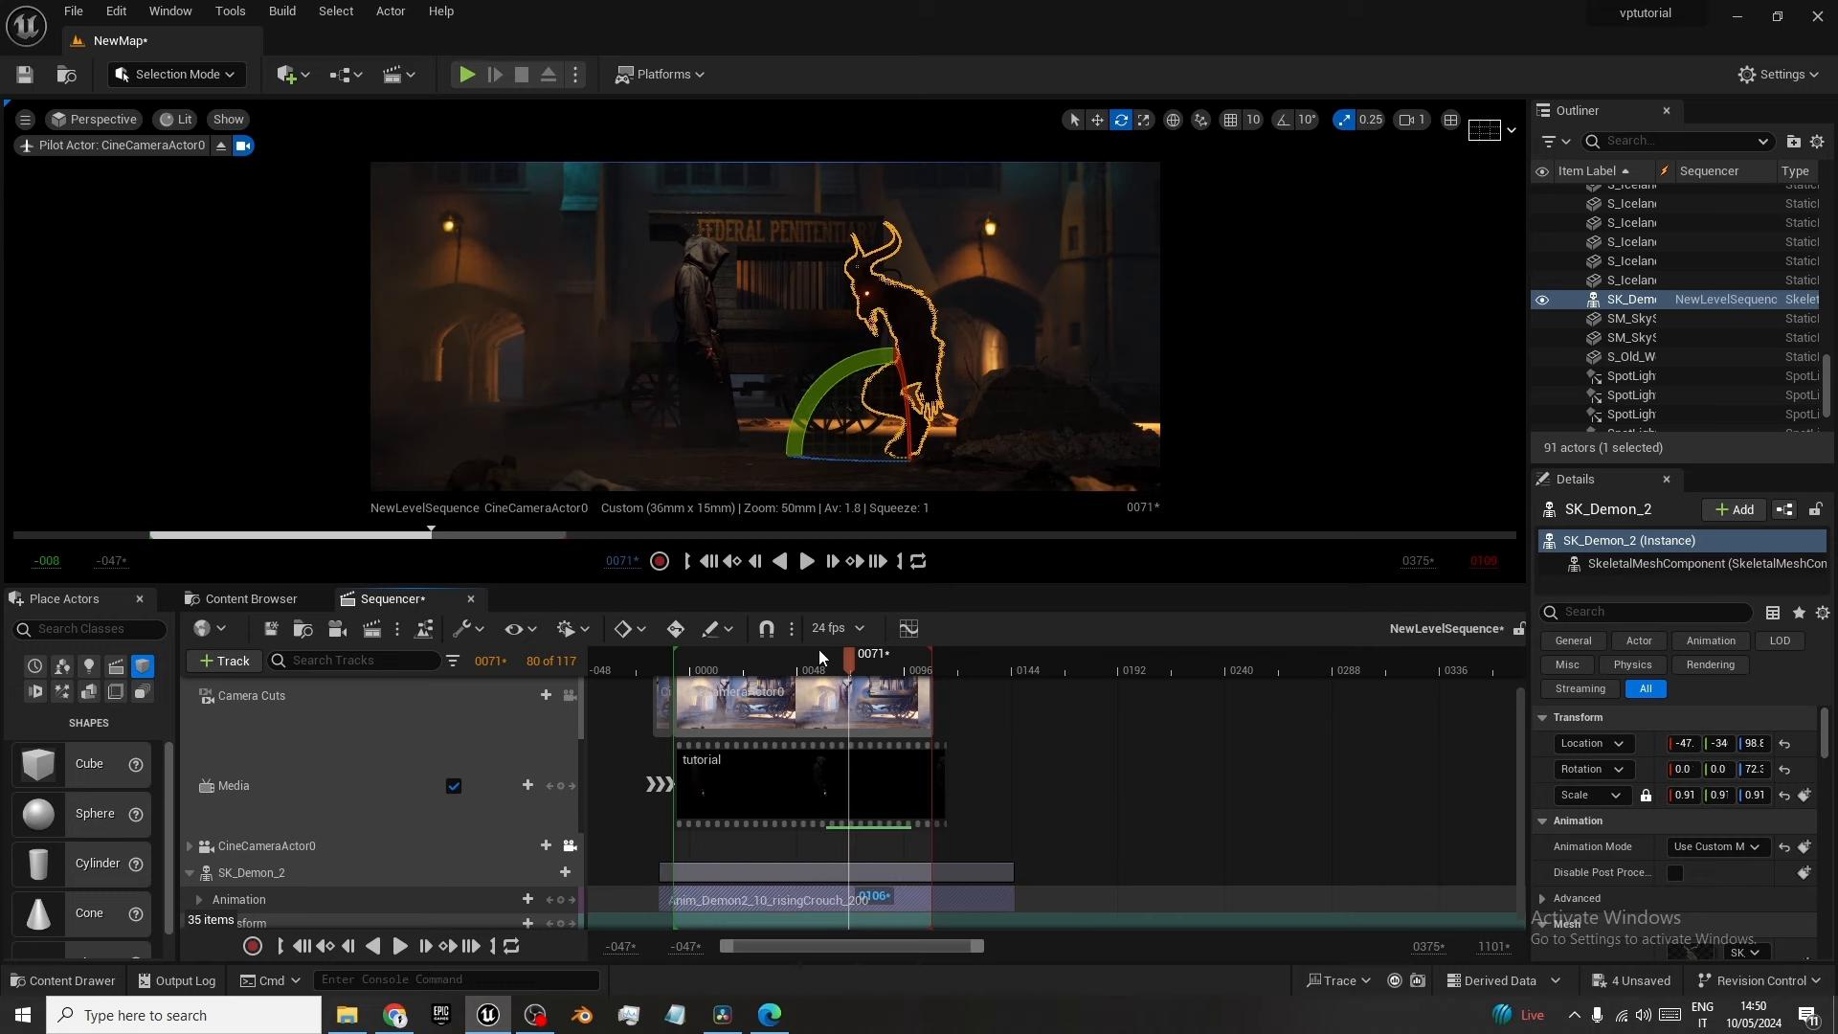
# Key CineCameraActor0's transform at the sequence's start, frame -008, and go to its last frame, 108.
pyautogui.moveTo(847, 666); pyautogui.dragTo(675, 696)
pyautogui.click(792, 691)
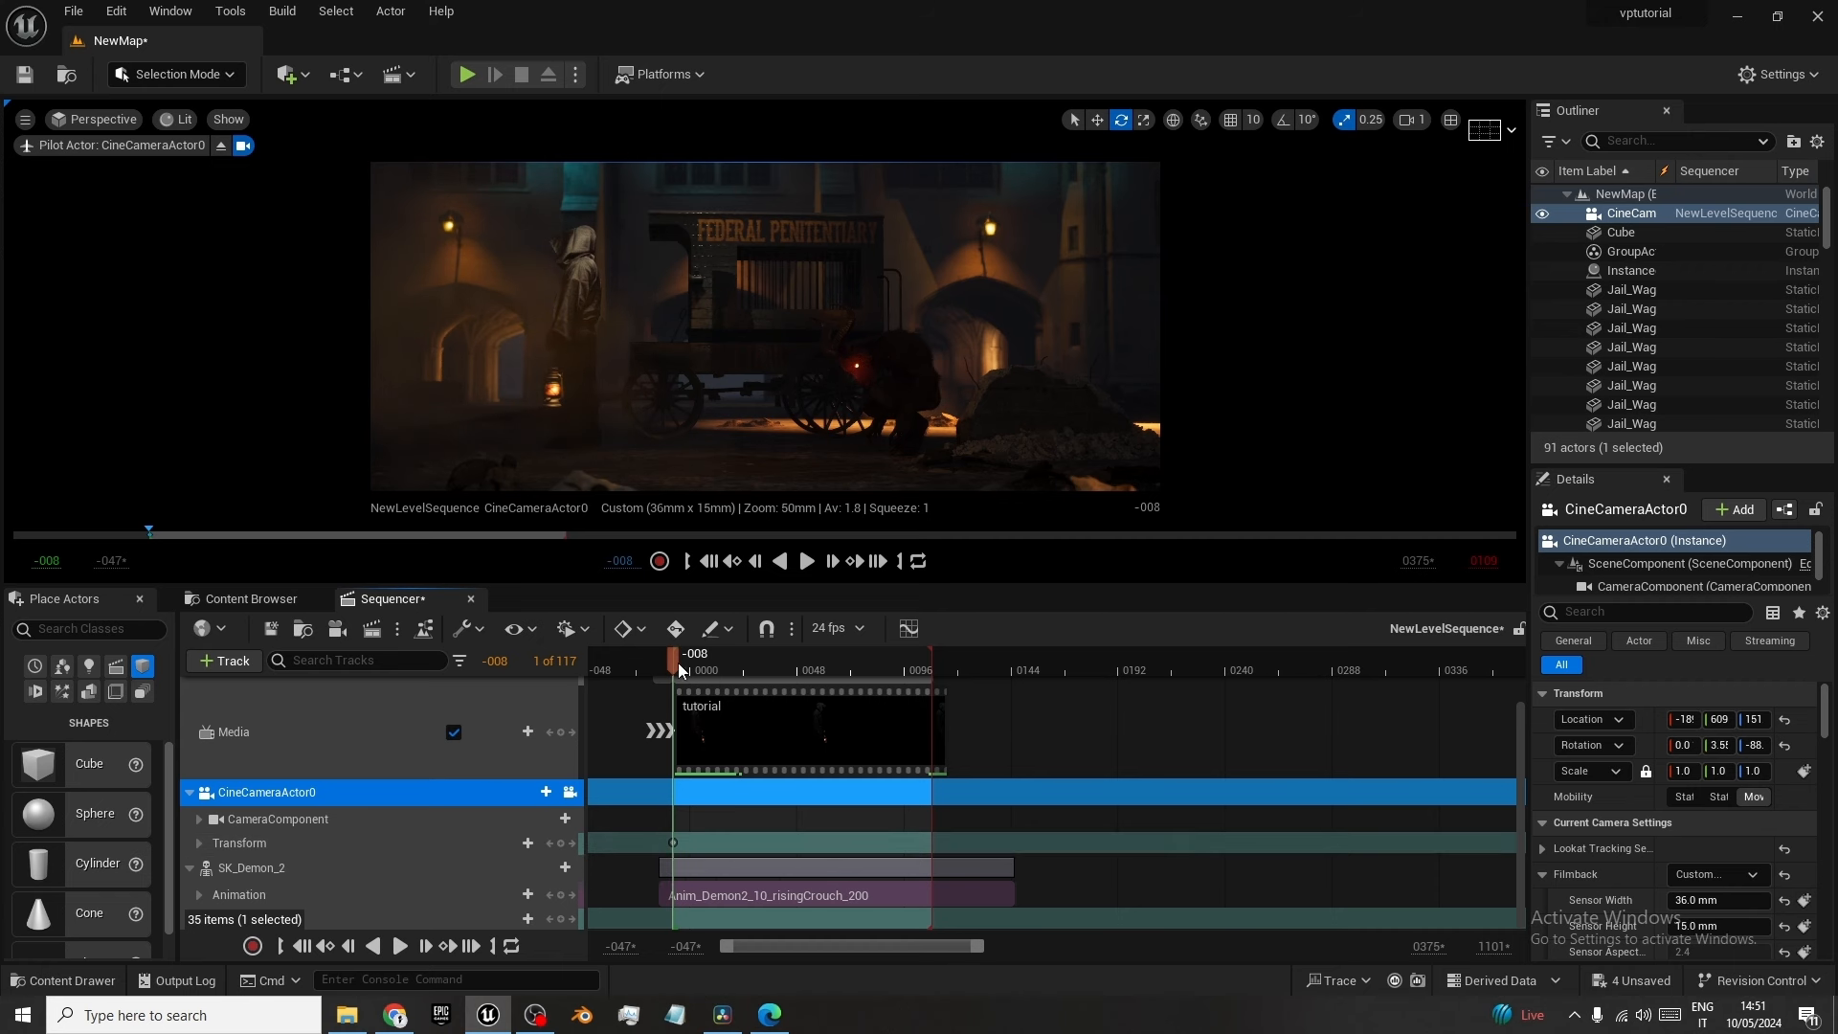
pyautogui.moveTo(673, 659); pyautogui.dragTo(737, 658)
pyautogui.click(879, 563)
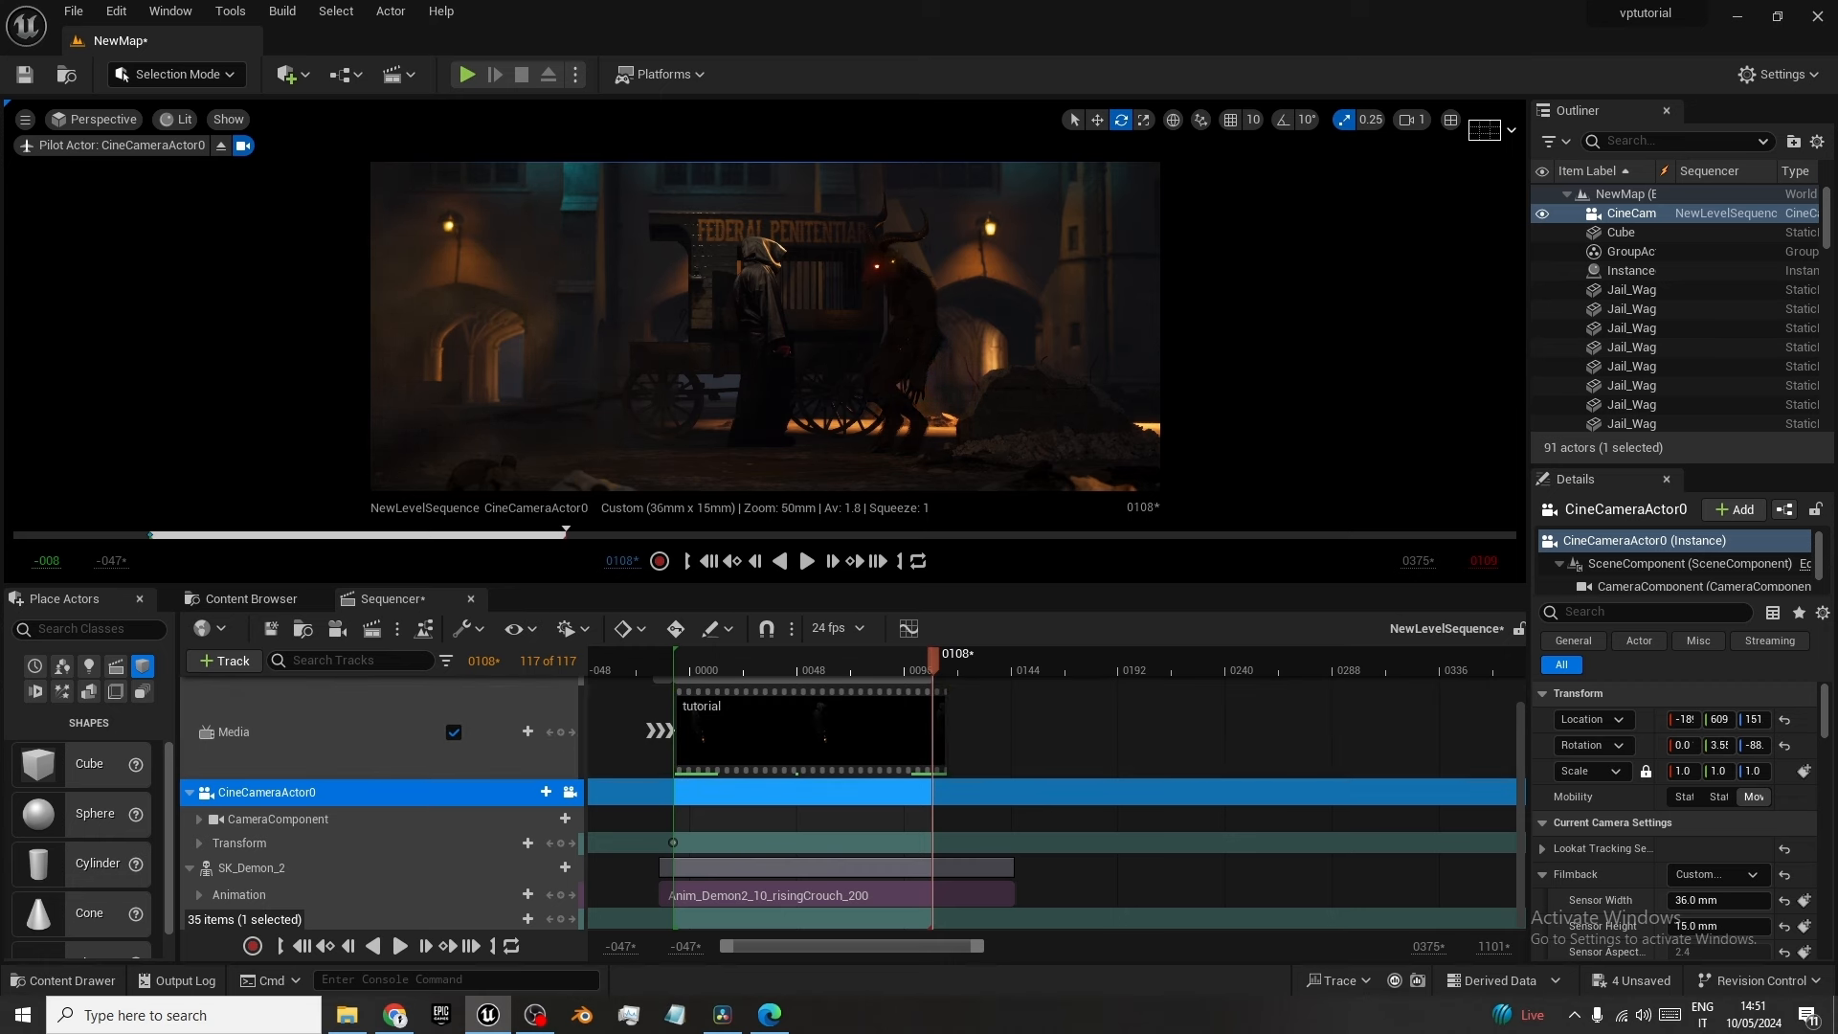
# Move and rotate the piloted camera at frame 108 into a closer shot of the performer facing the demon.
pyautogui.keyDown('alt'); pyautogui.moveTo(893, 351); pyautogui.dragTo(892, 351); pyautogui.keyUp('alt')
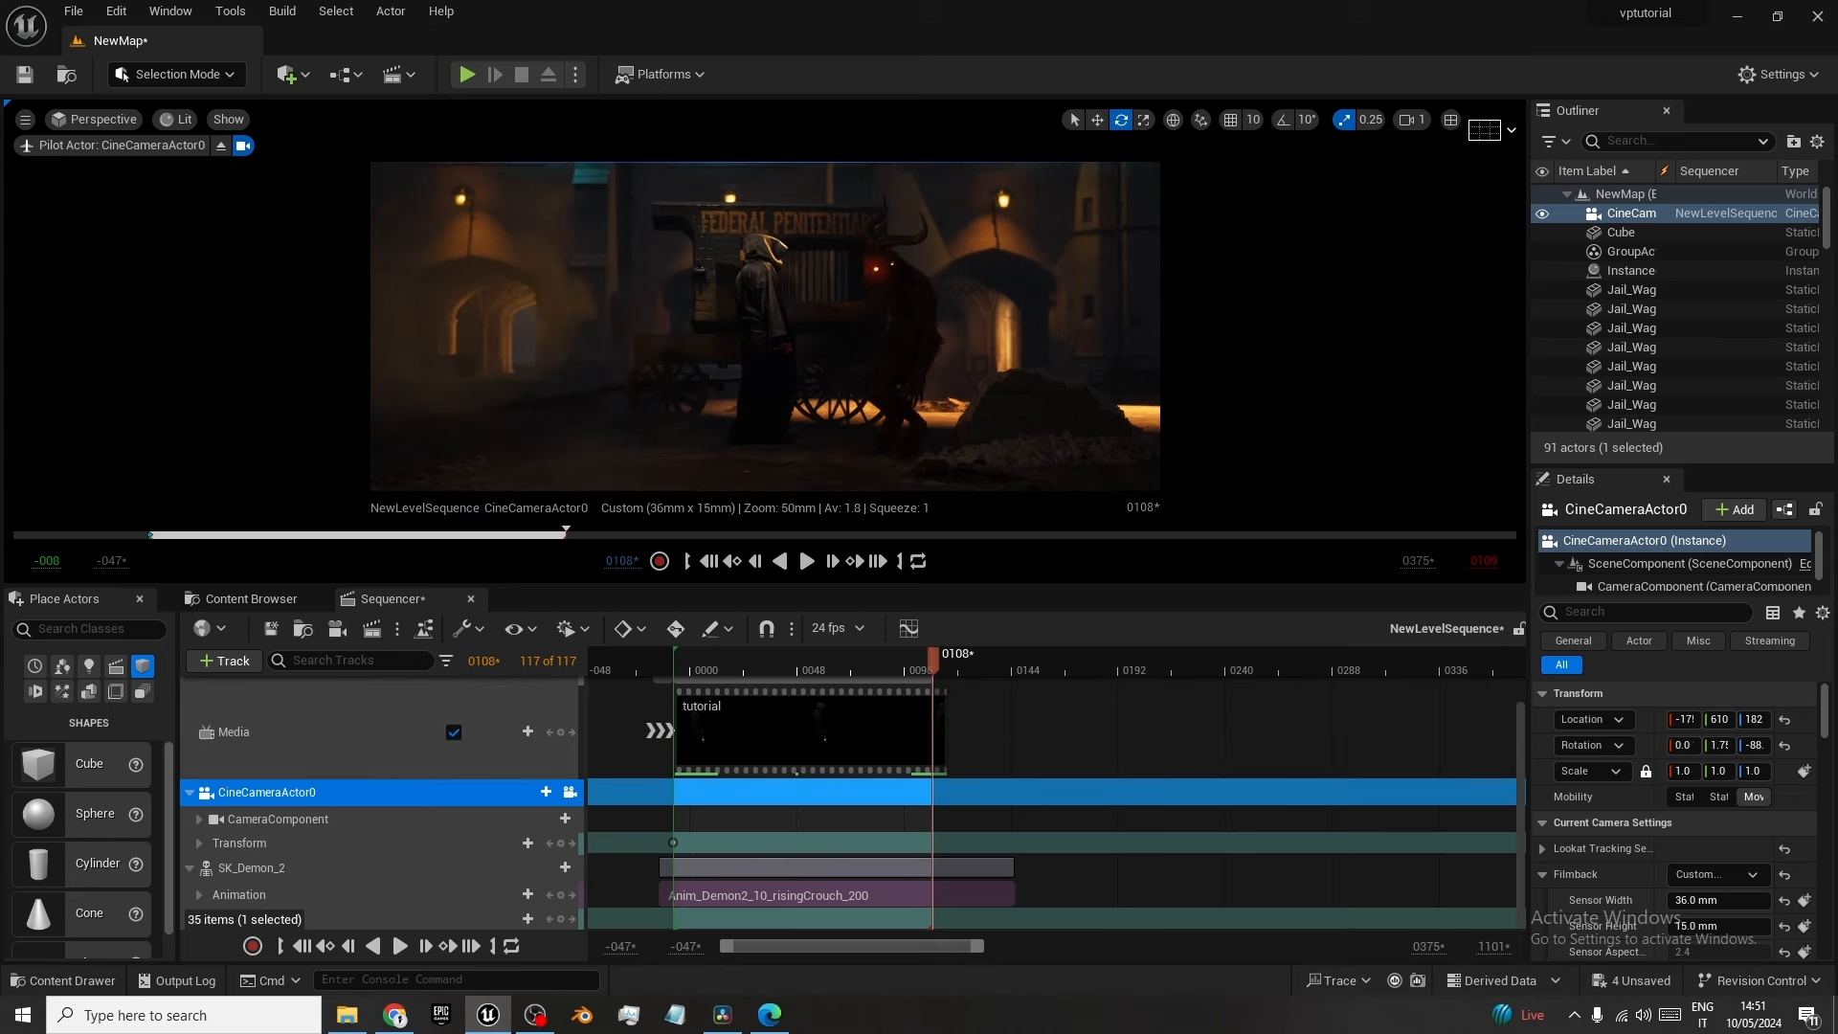
pyautogui.keyDown('alt'); pyautogui.moveTo(919, 295); pyautogui.dragTo(919, 296, button='right'); pyautogui.keyUp('alt')
pyautogui.moveTo(919, 296); pyautogui.dragTo(965, 276, button='middle')
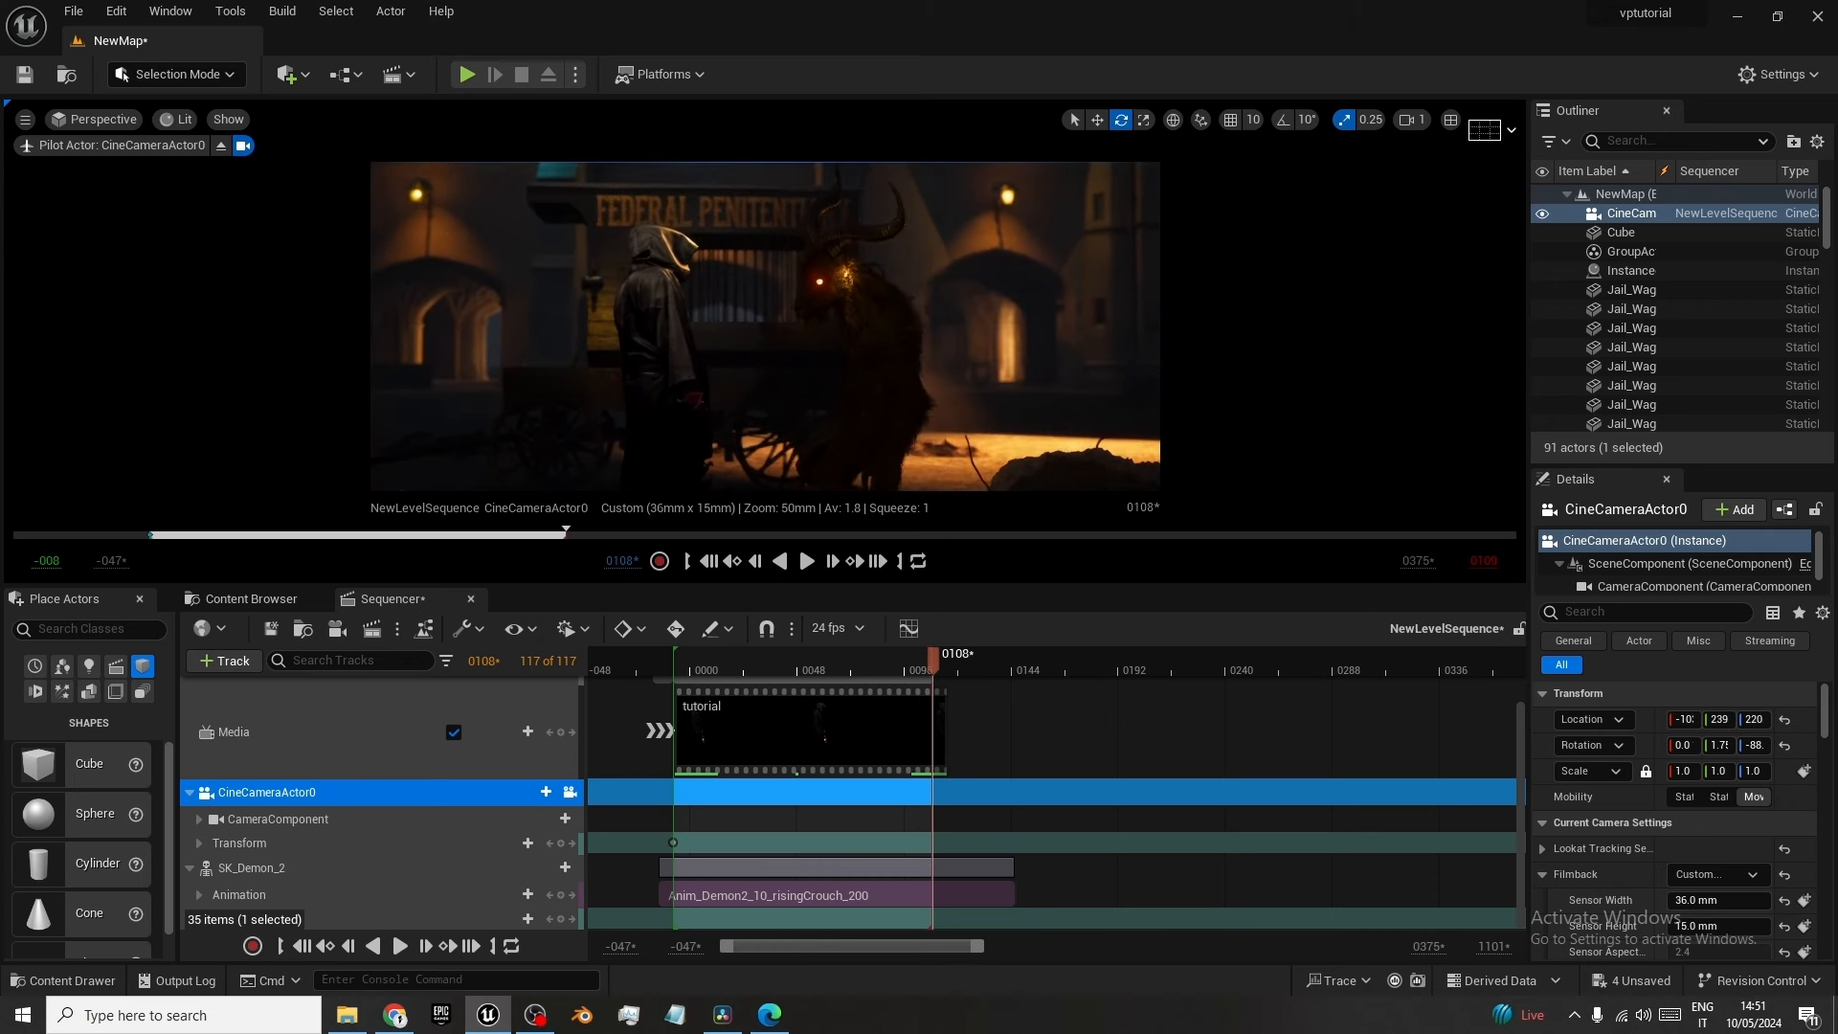
pyautogui.moveTo(874, 328)
pyautogui.keyDown('alt'); pyautogui.mouseDown()
pyautogui.moveTo(906, 314)
pyautogui.moveTo(890, 312)
pyautogui.mouseUp(); pyautogui.keyUp('alt')
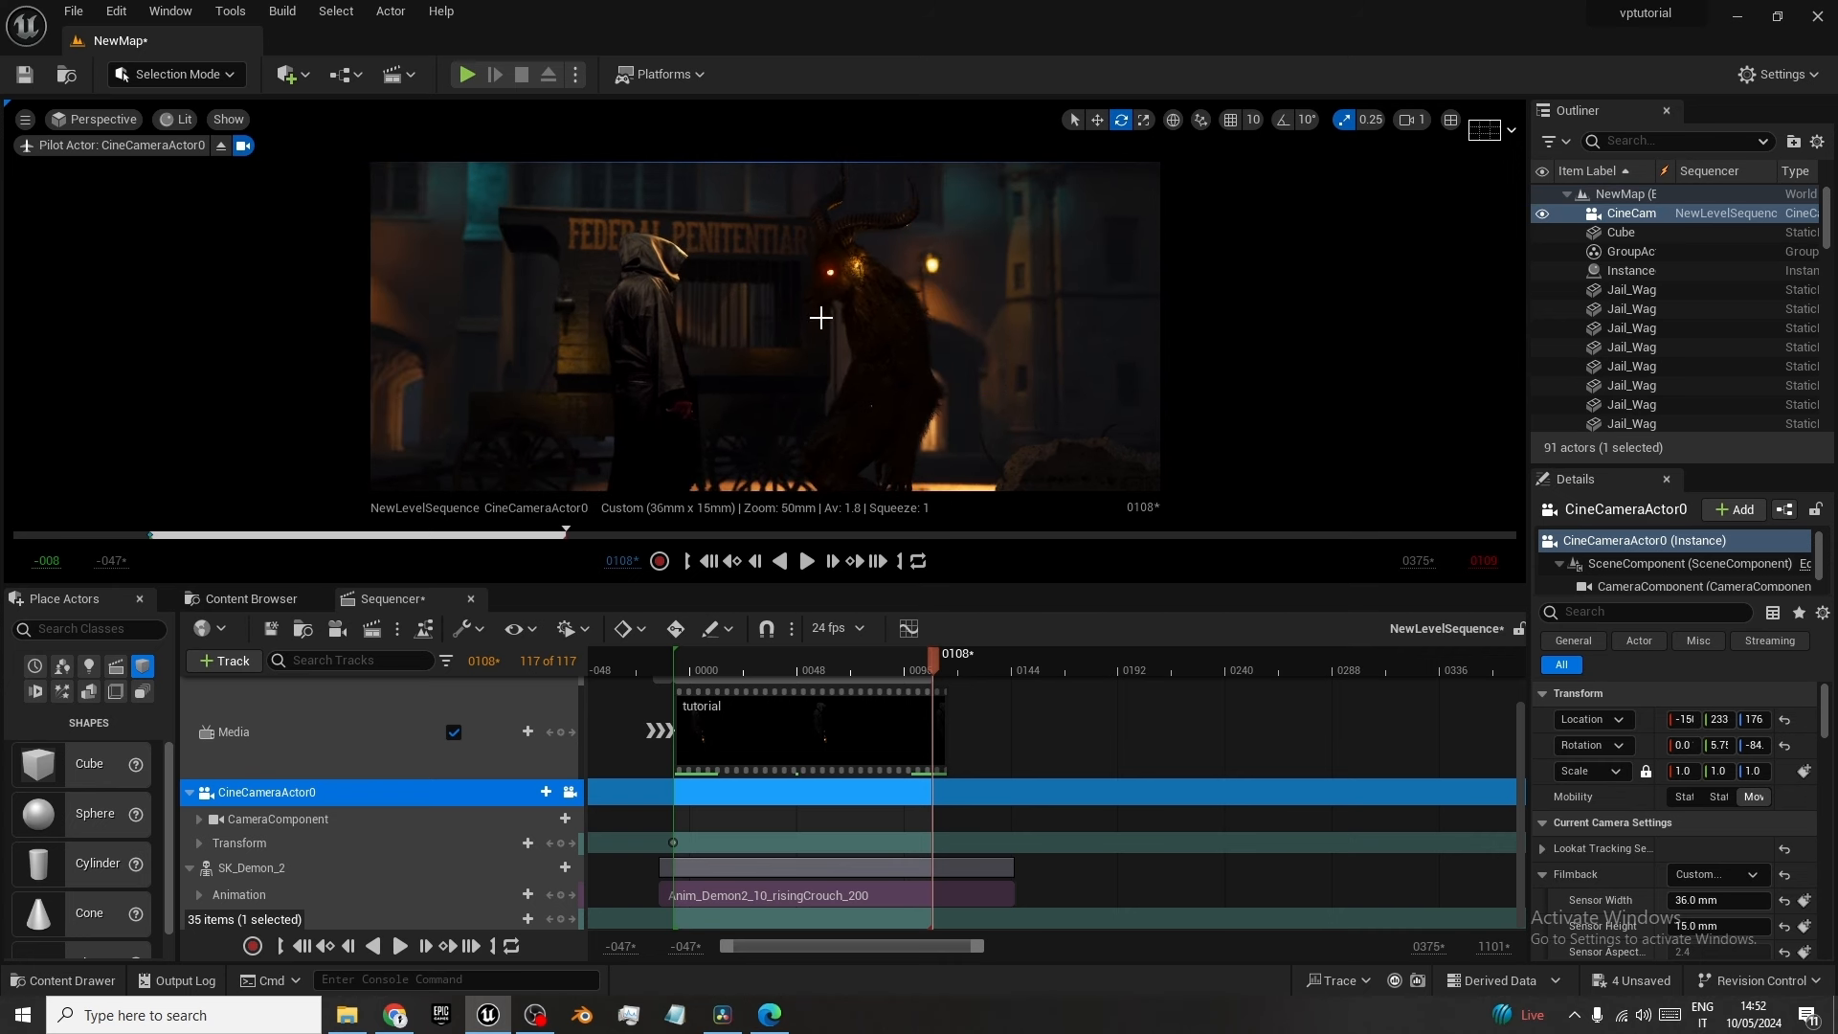
pyautogui.scroll(3, 822, 318)
pyautogui.scroll(1, 822, 317)
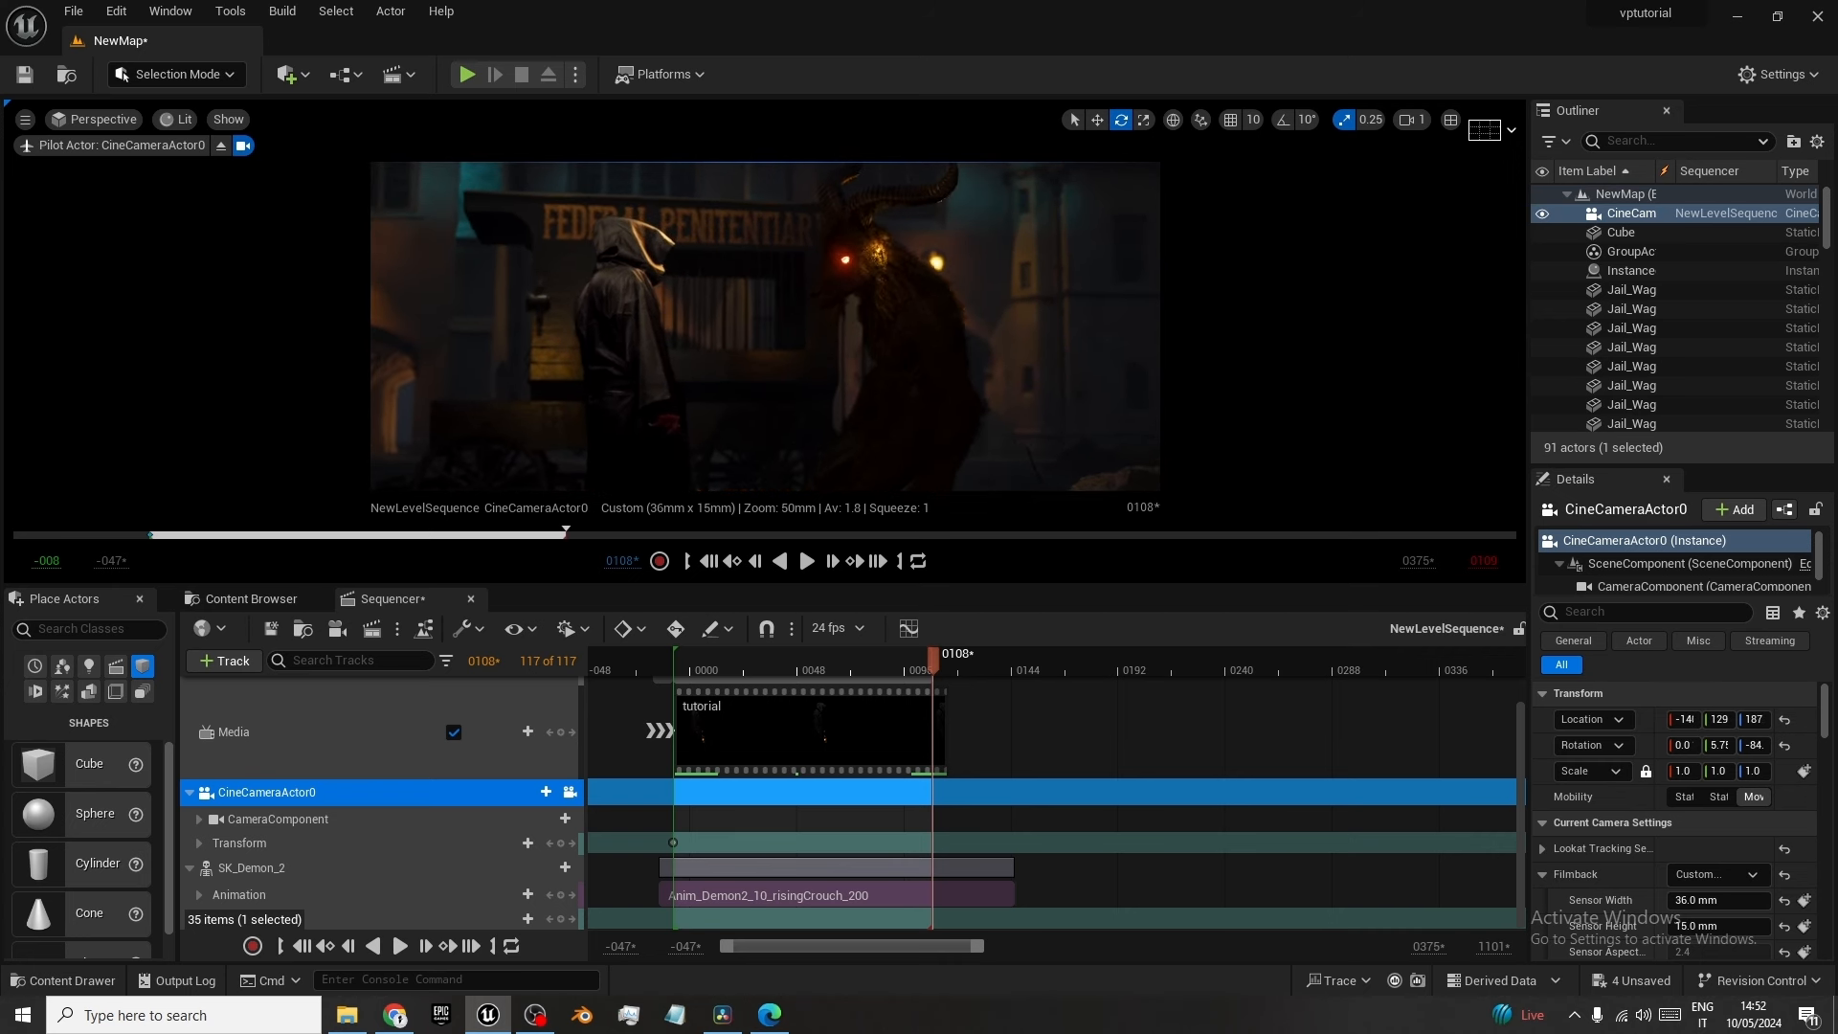
pyautogui.keyDown('alt'); pyautogui.moveTo(820, 318); pyautogui.dragTo(648, 344); pyautogui.keyUp('alt')
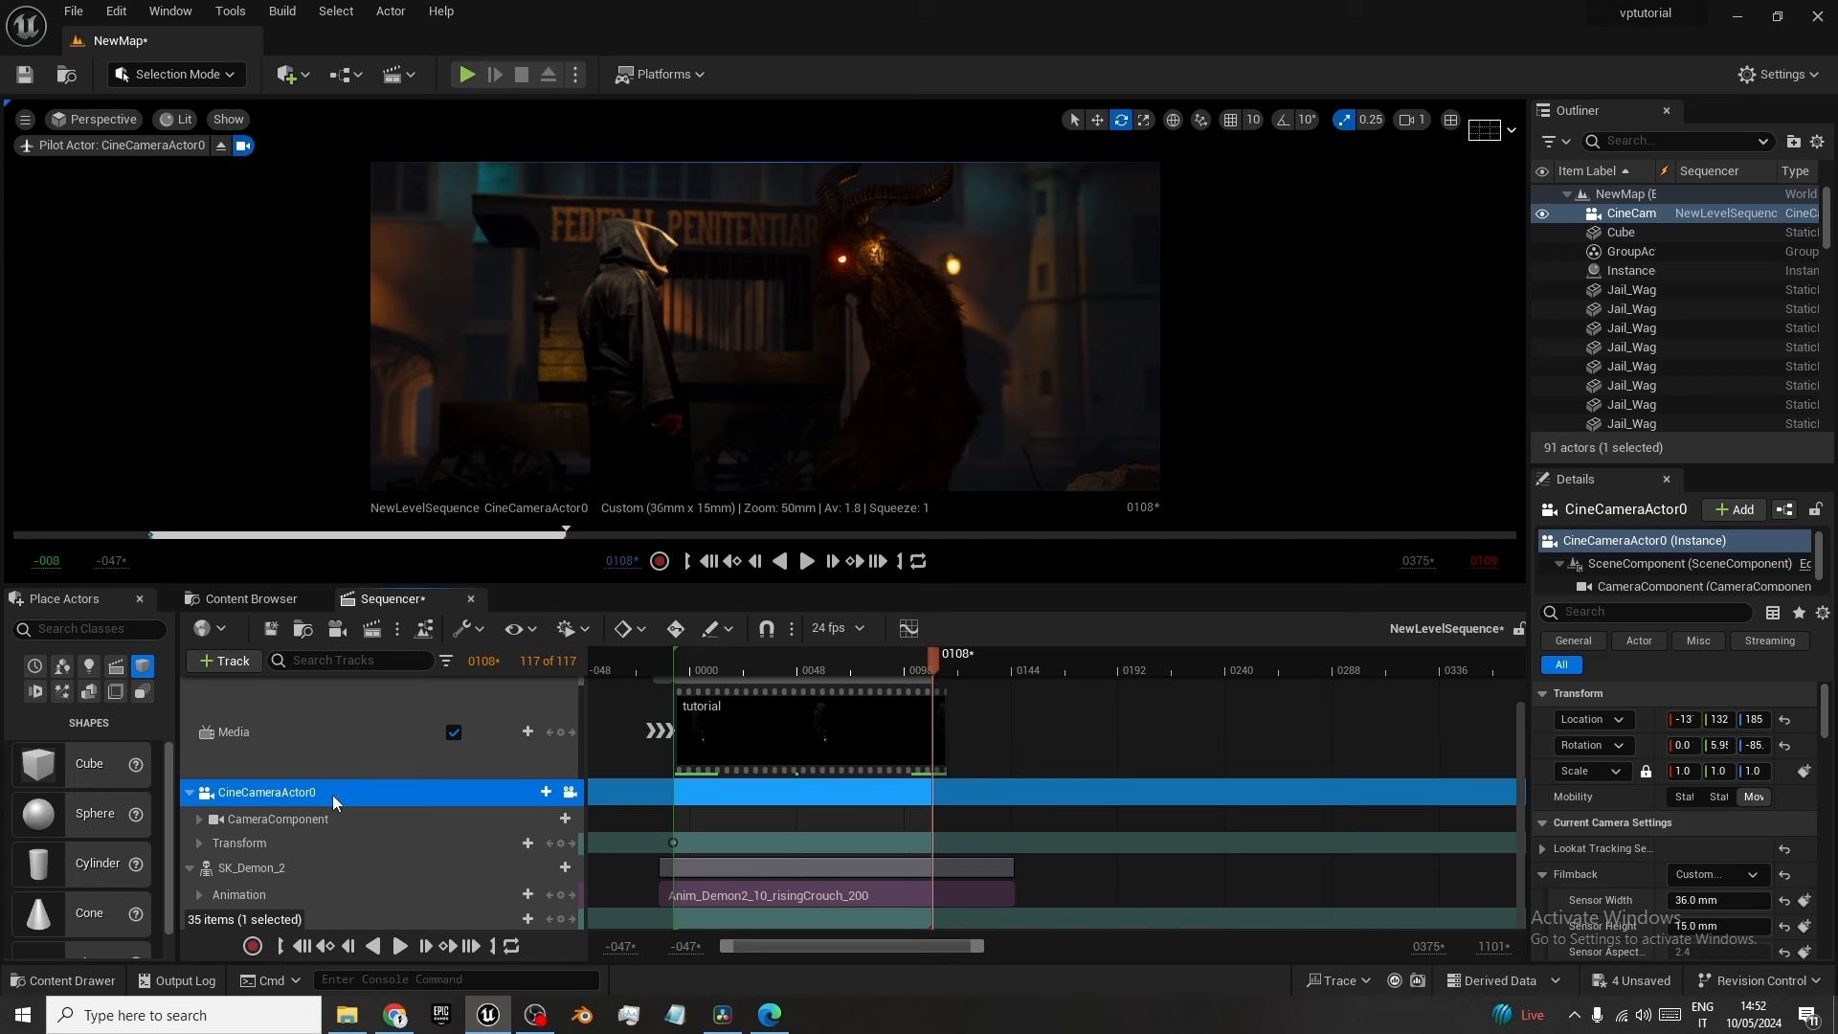
# Pick the performer's plane as the camera's focus tracking actor, and key the camera's transform at frame 108.
pyautogui.scroll(-2, 1691, 836)
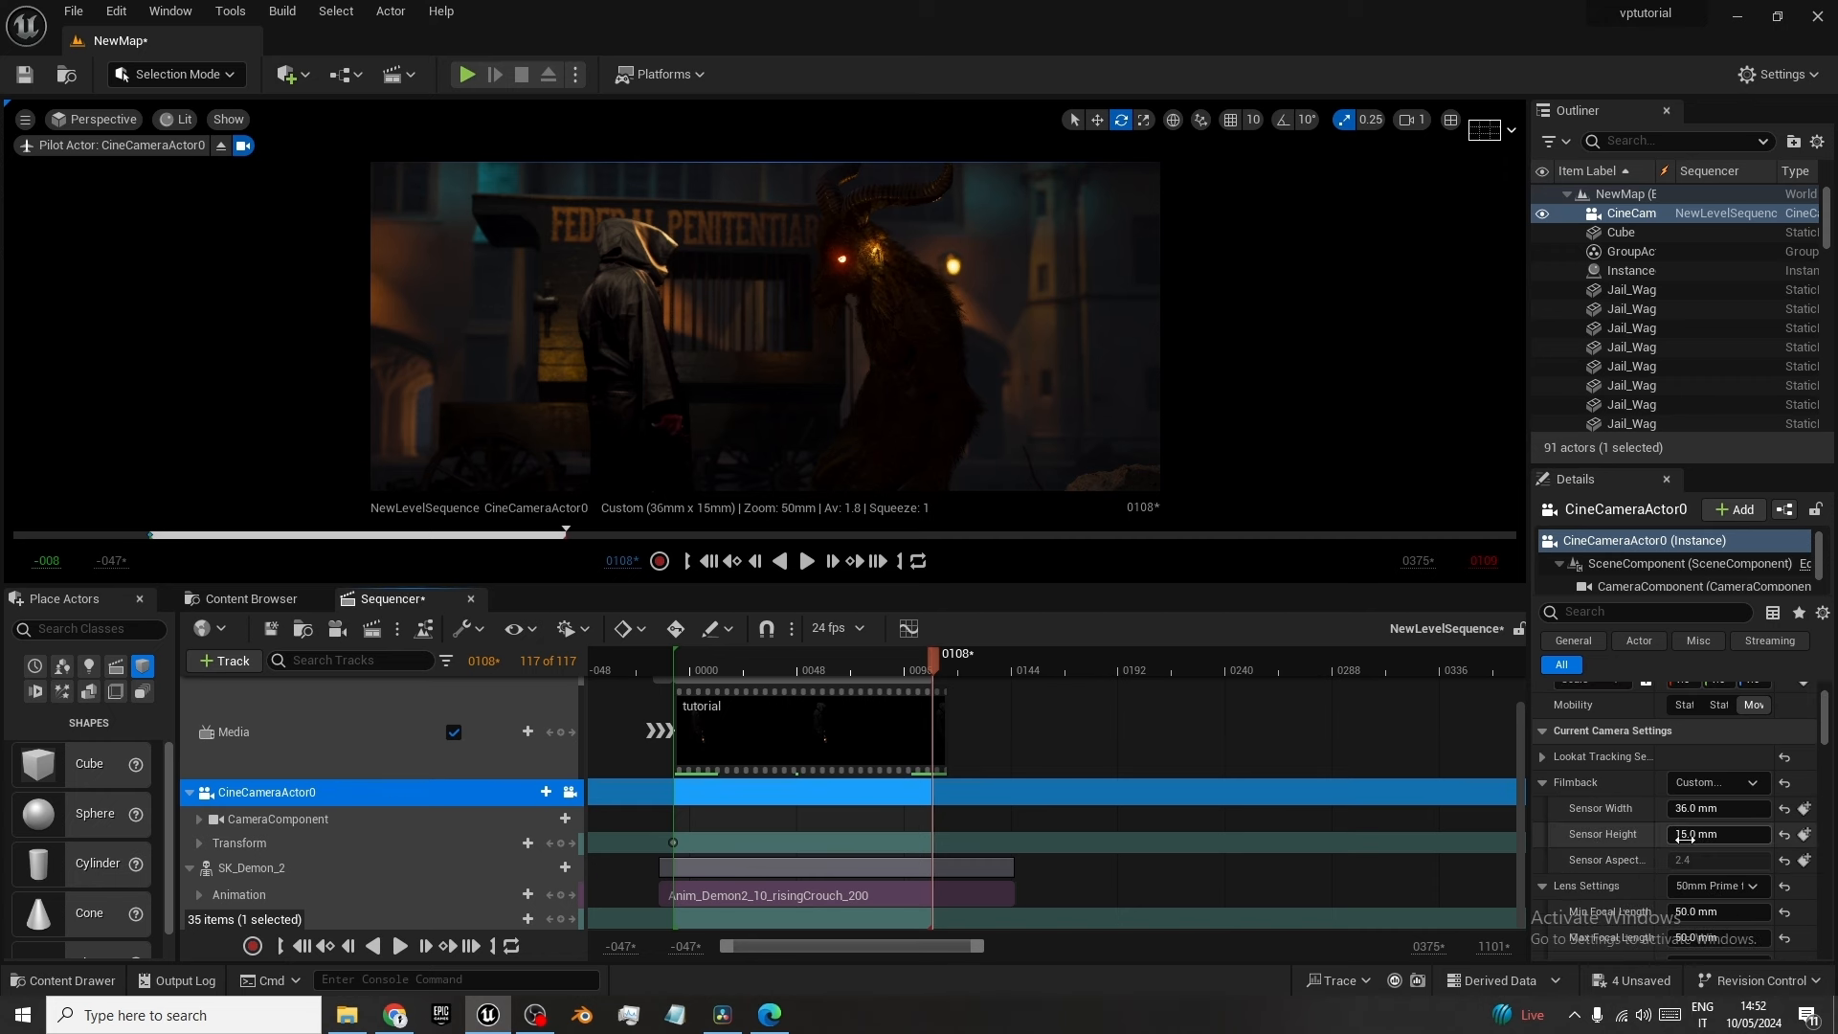
pyautogui.scroll(-7, 1692, 835)
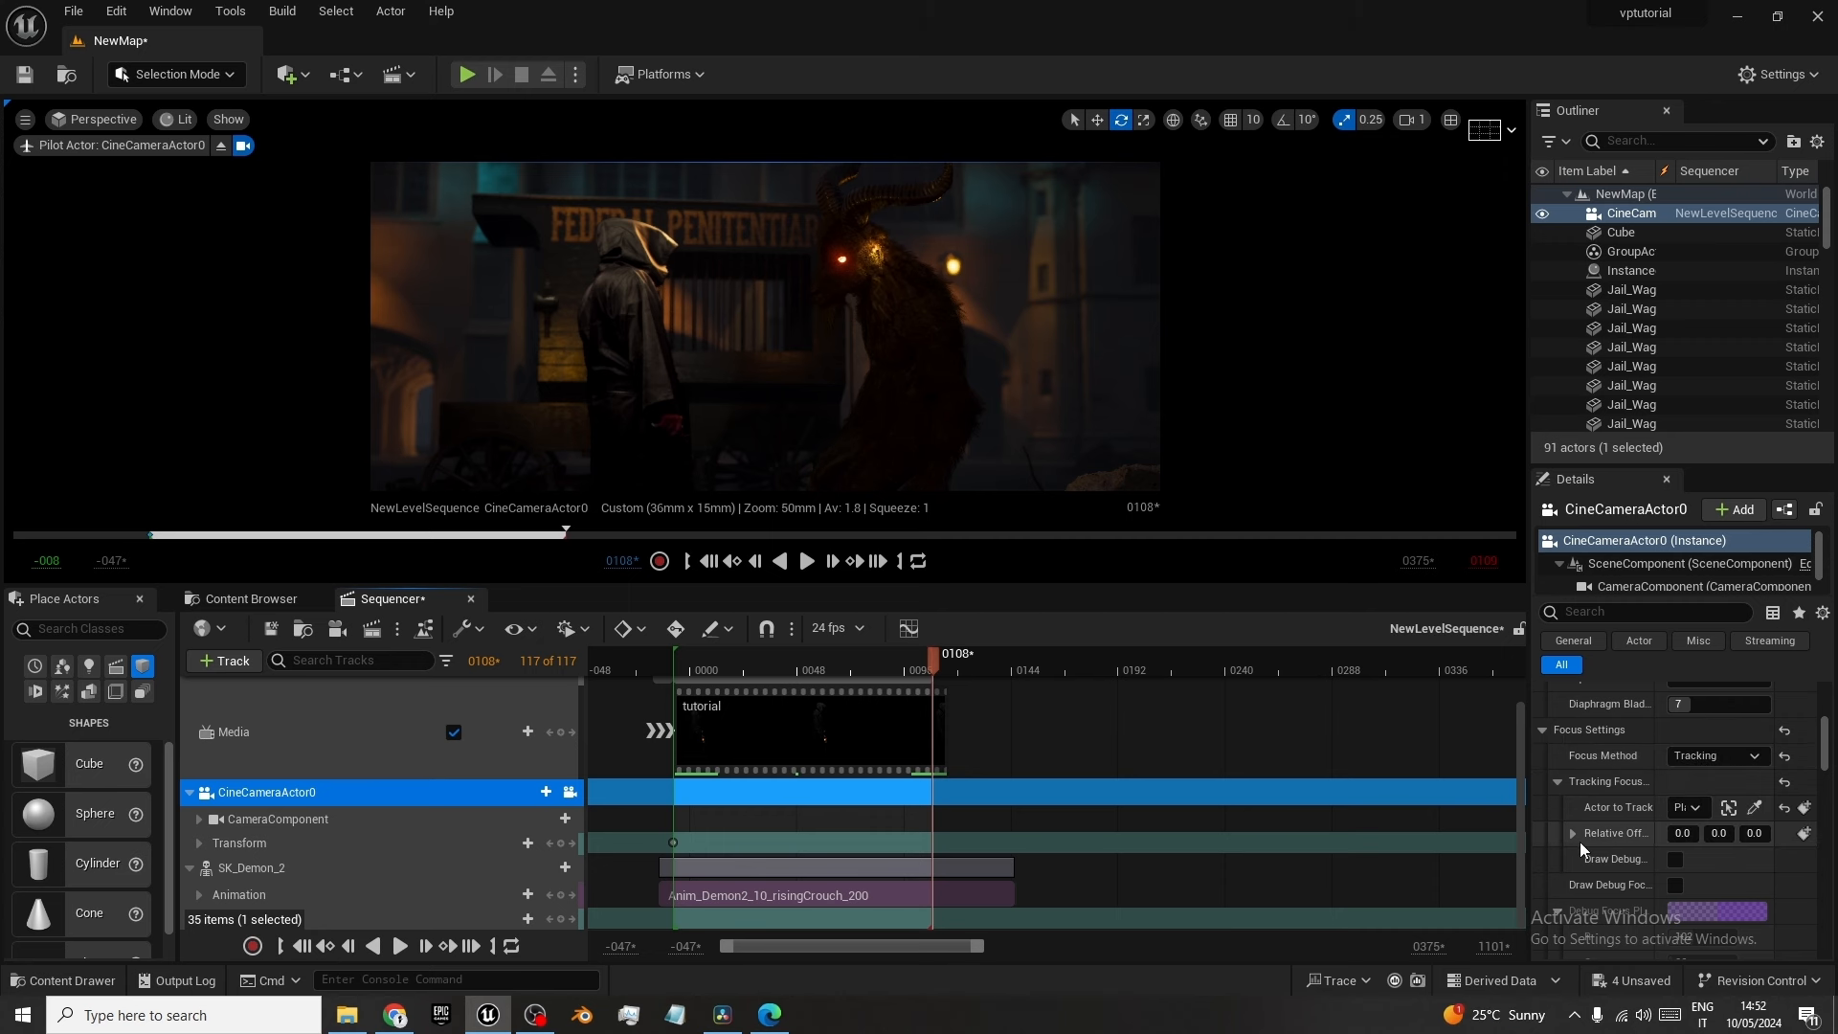
pyautogui.click(1755, 811)
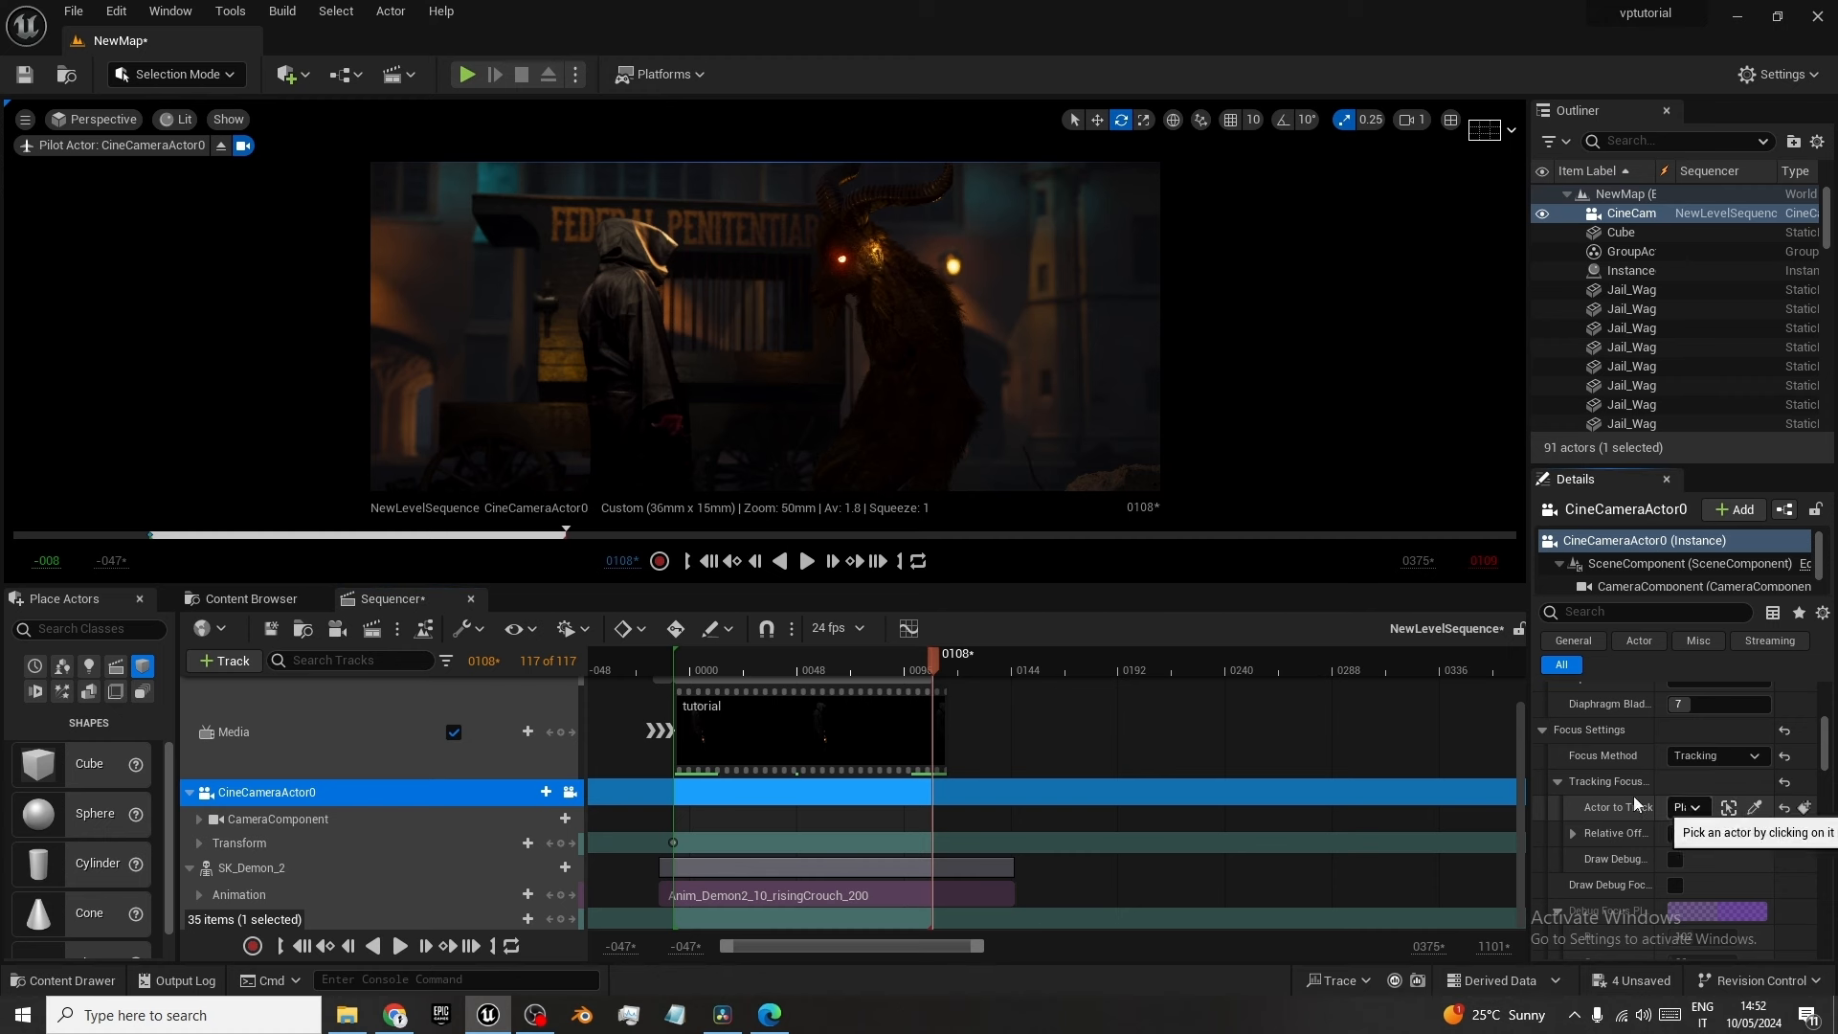
pyautogui.click(627, 292)
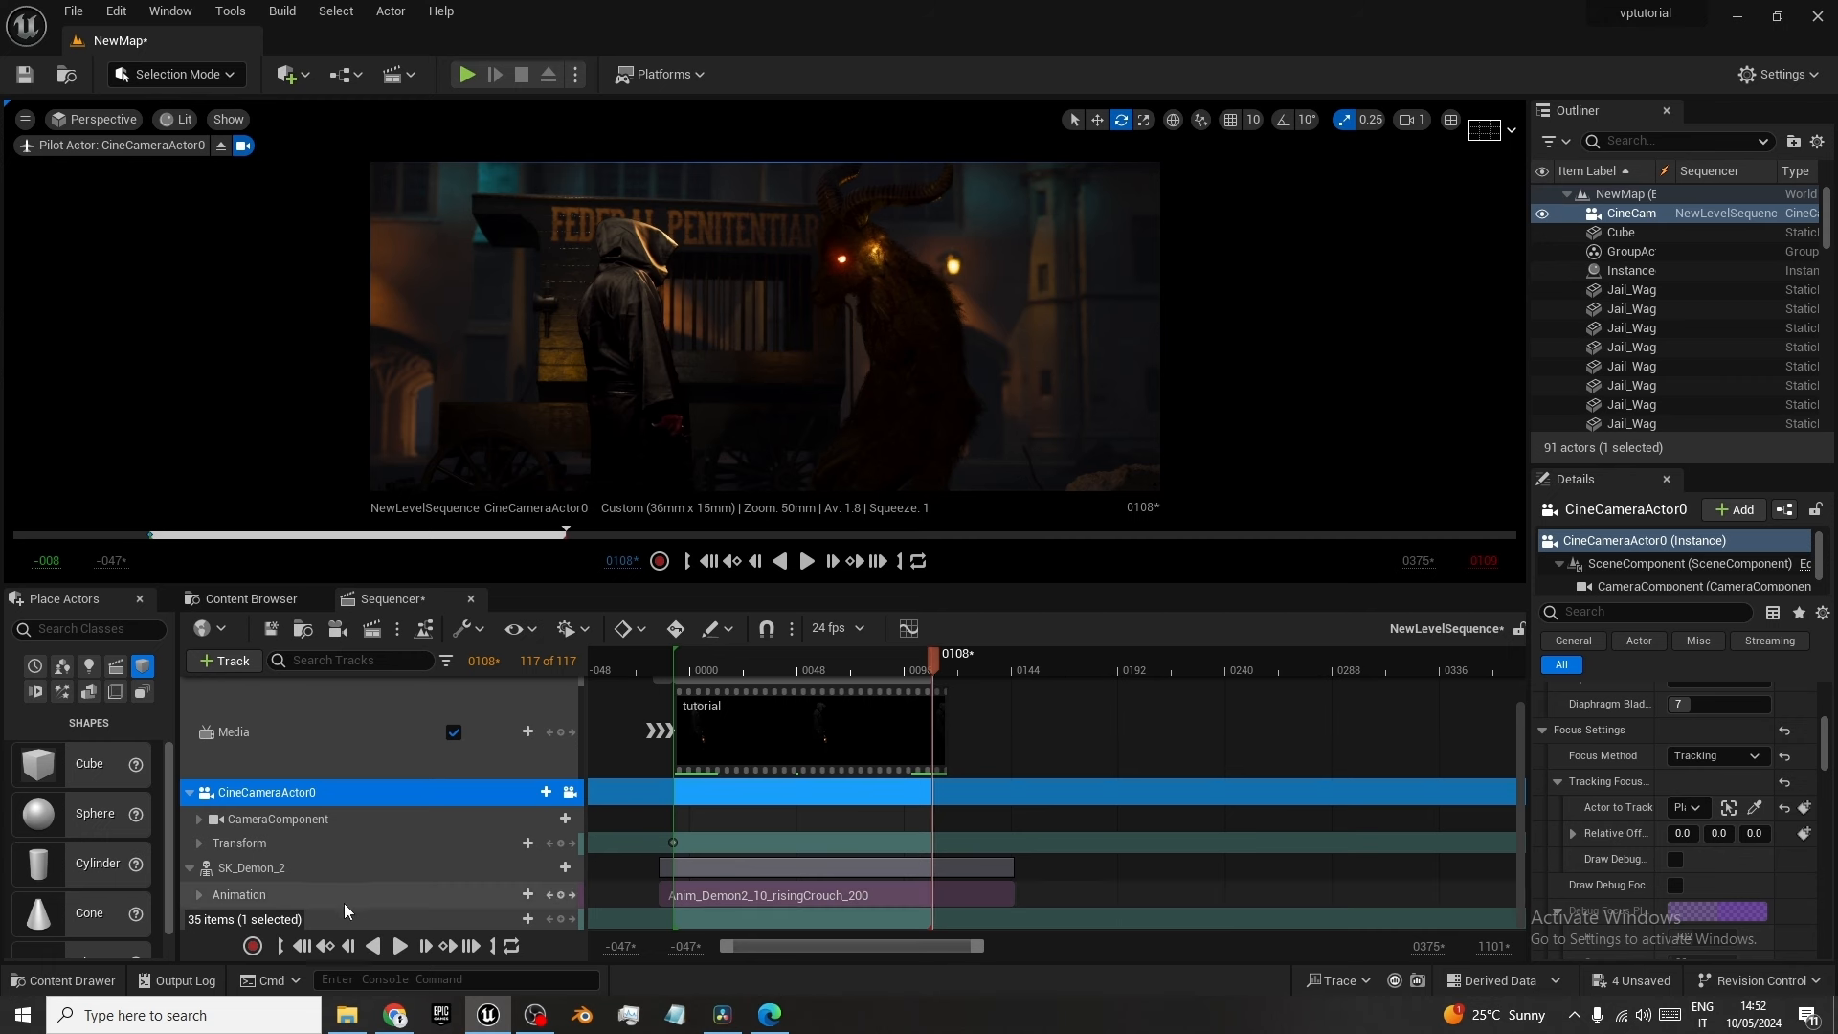
pyautogui.click(561, 843)
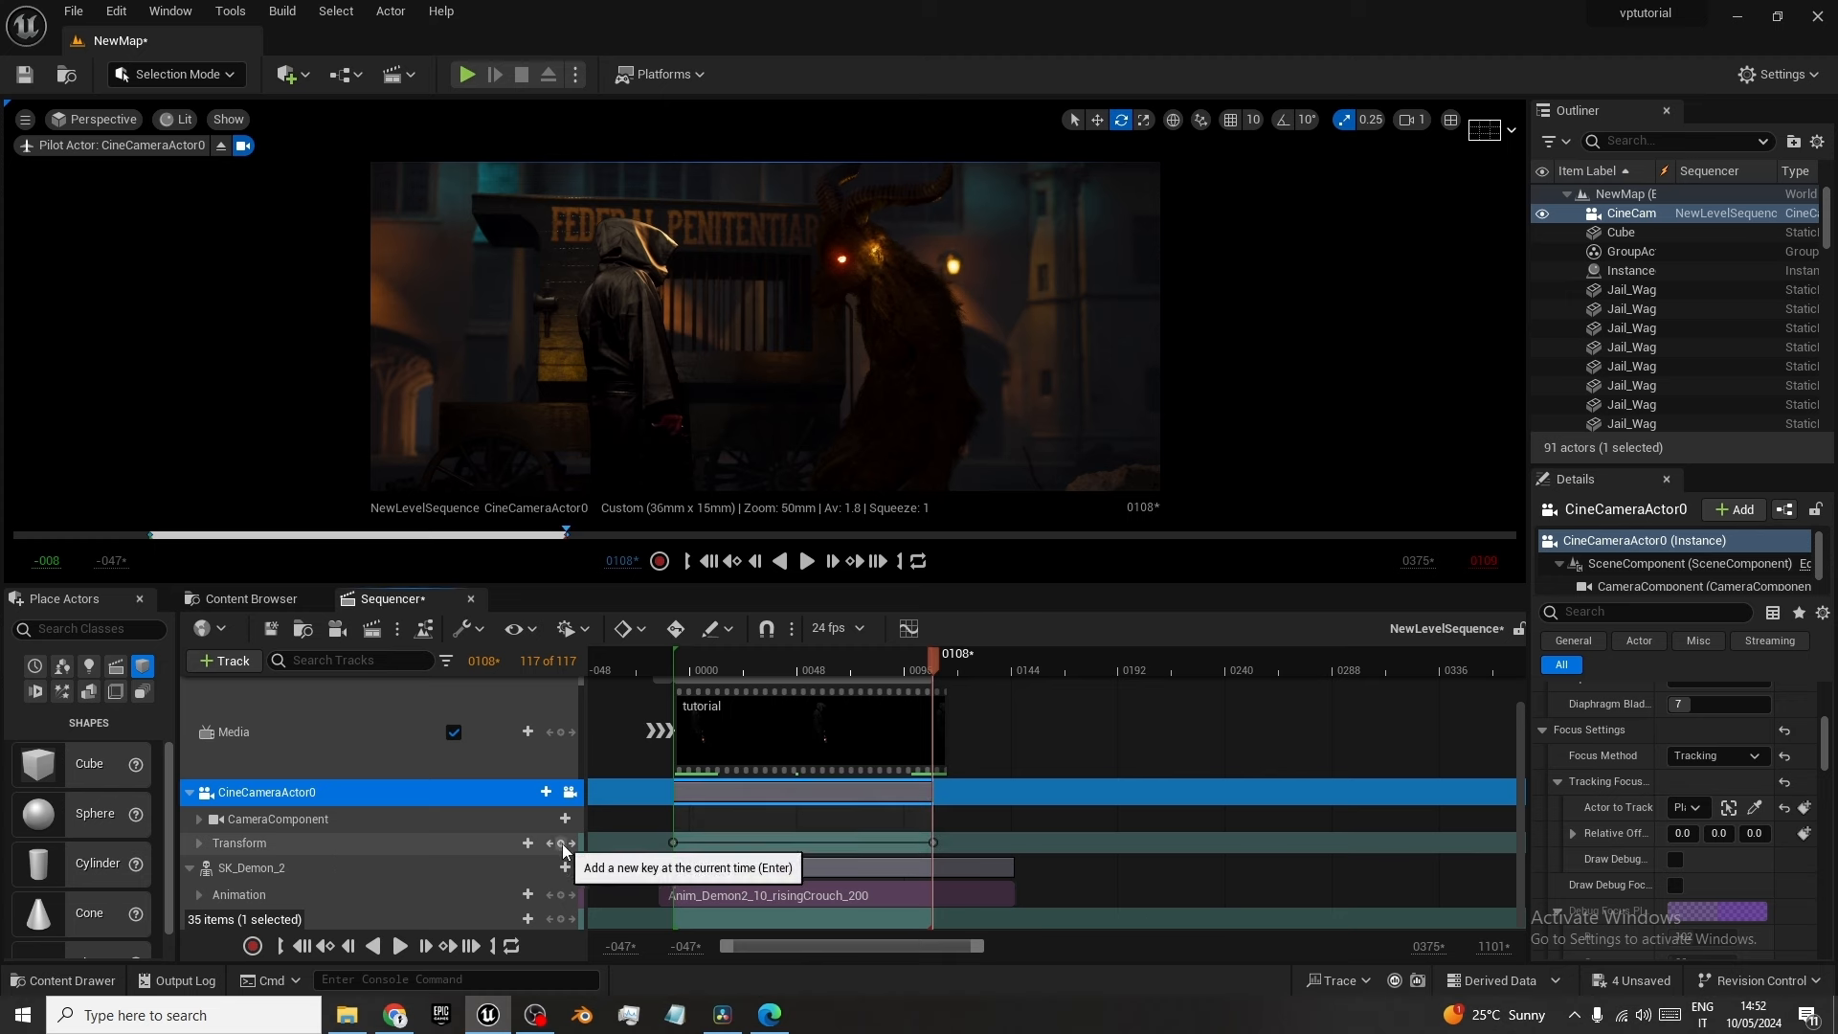
pyautogui.moveTo(934, 664); pyautogui.dragTo(737, 685)
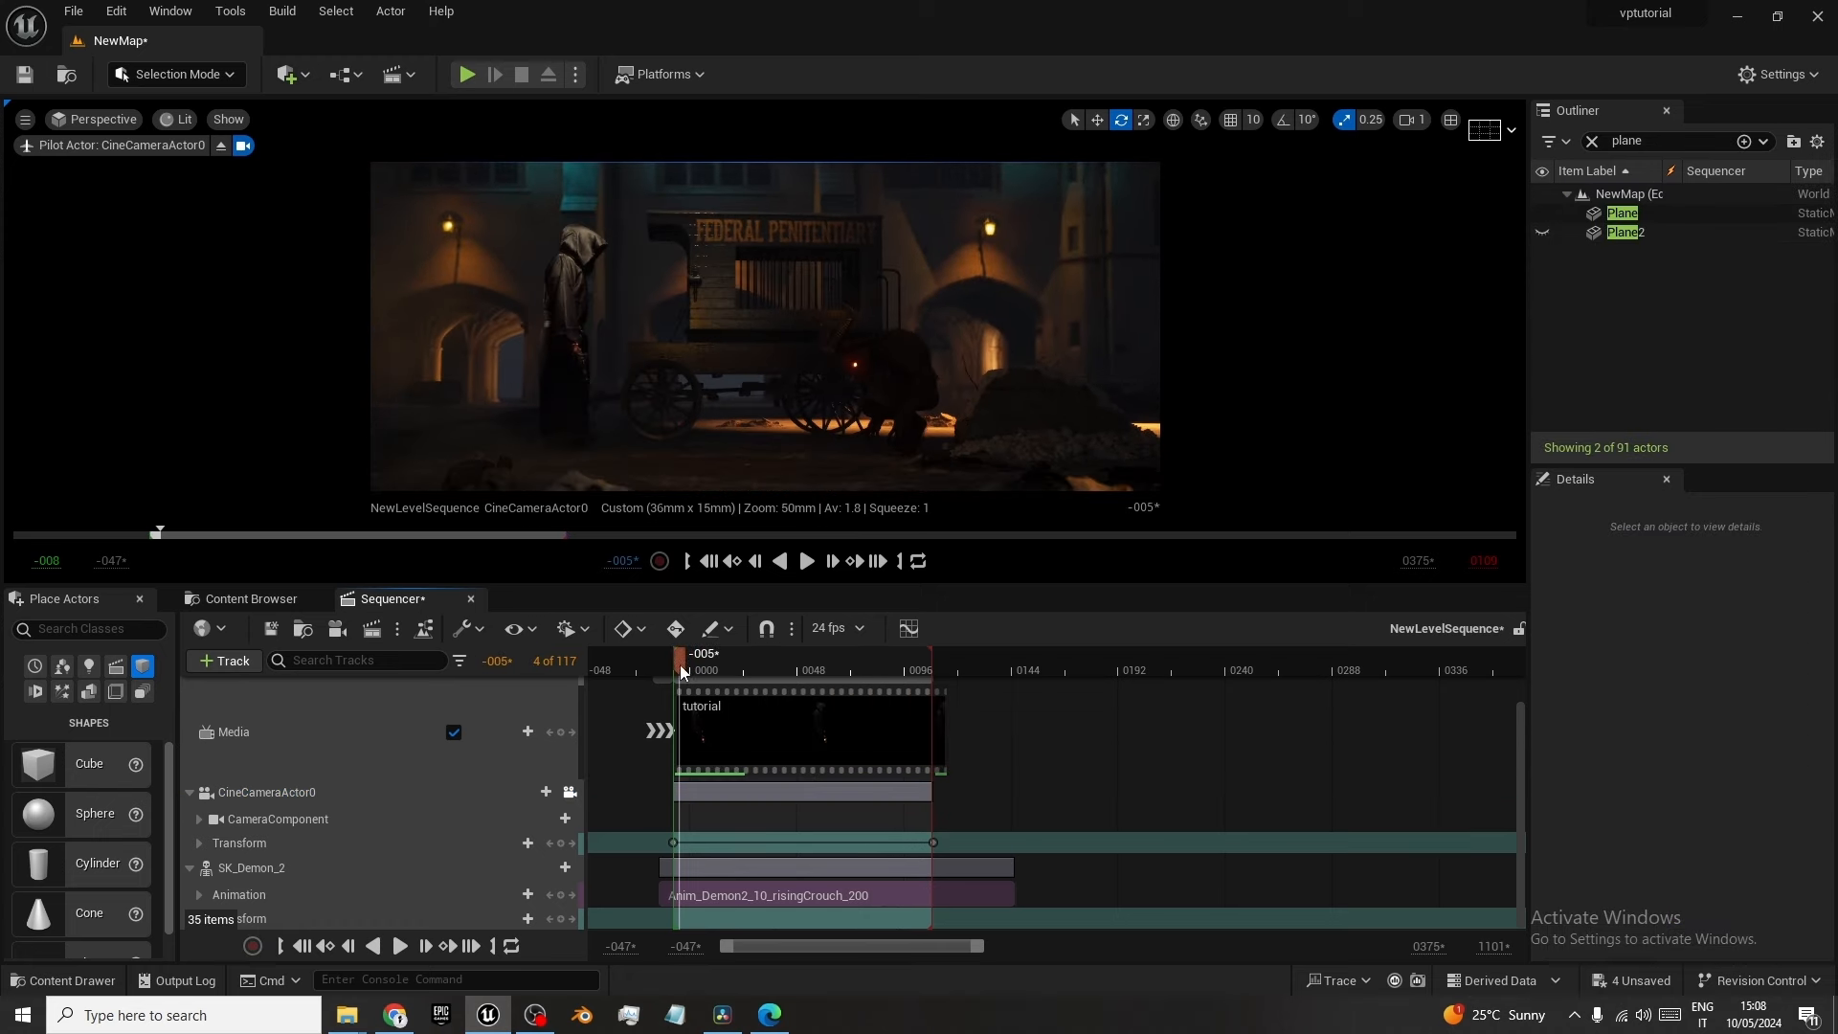
# Send the level sequence to the Movie Render Queue and check that the Movie Render Queue plugin is enabled.
pyautogui.click(373, 630)
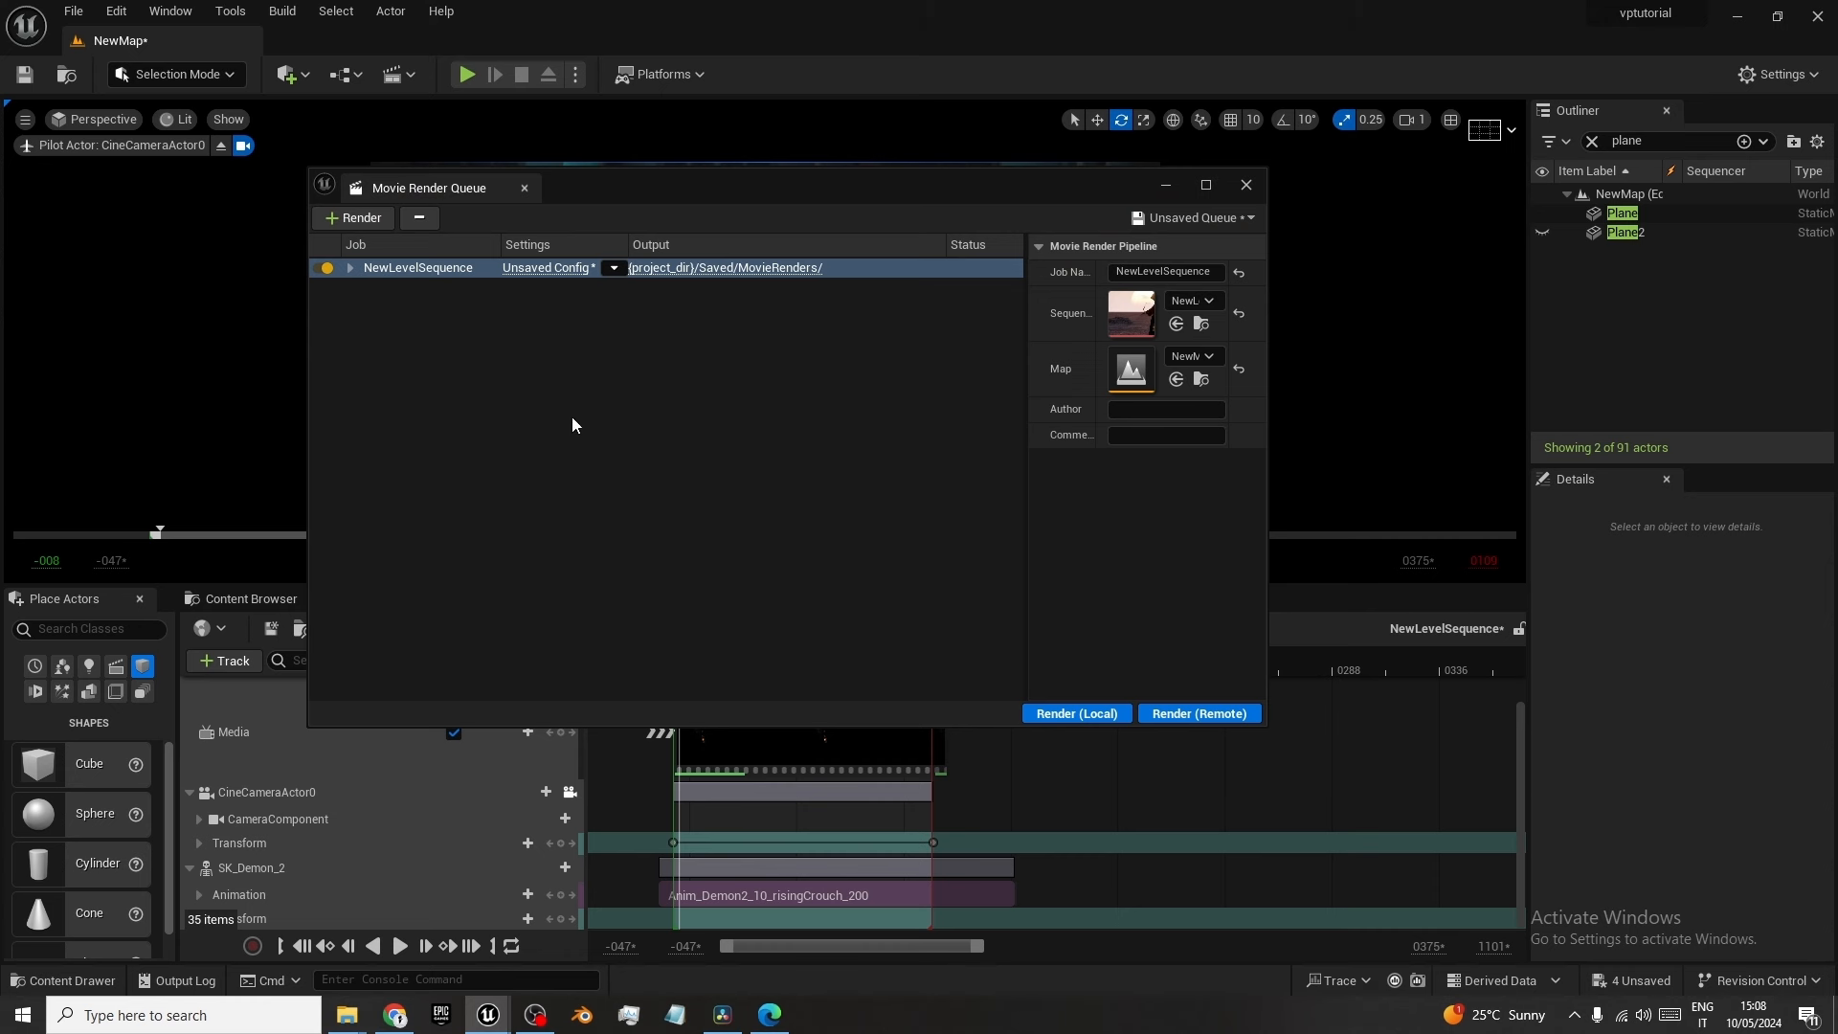
pyautogui.click(1778, 73)
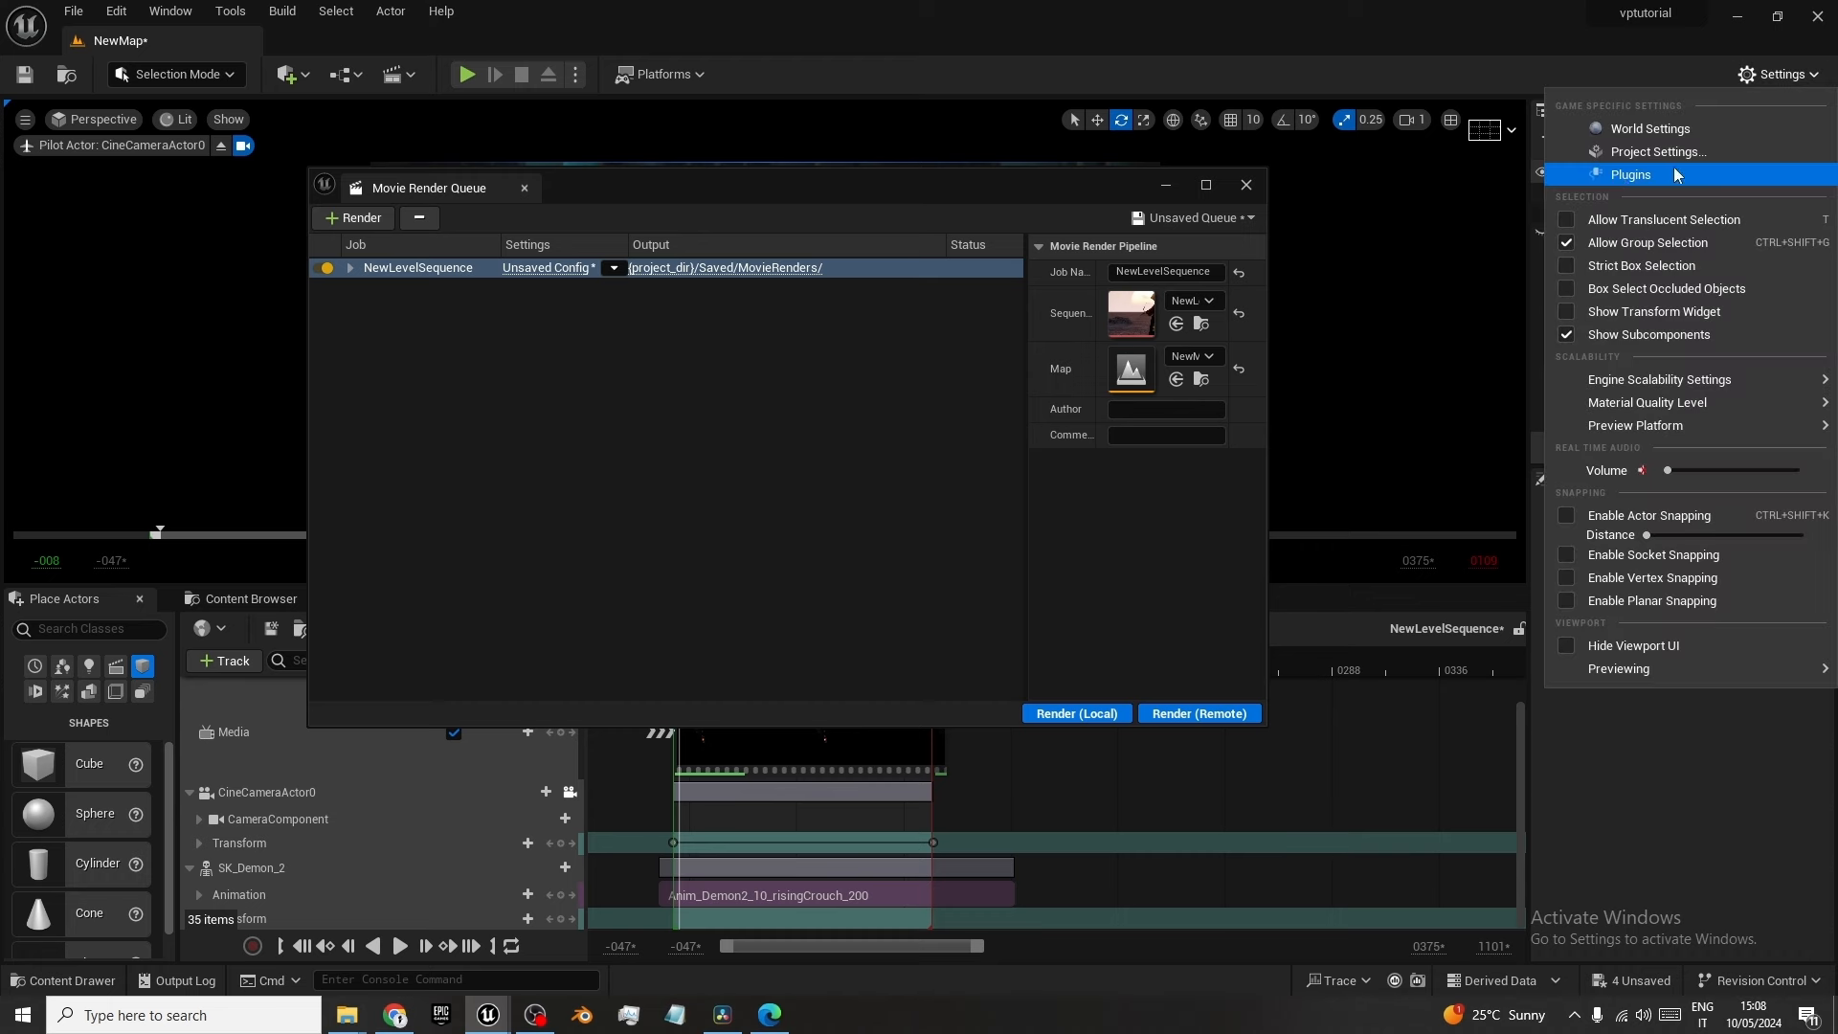
pyautogui.click(1625, 177)
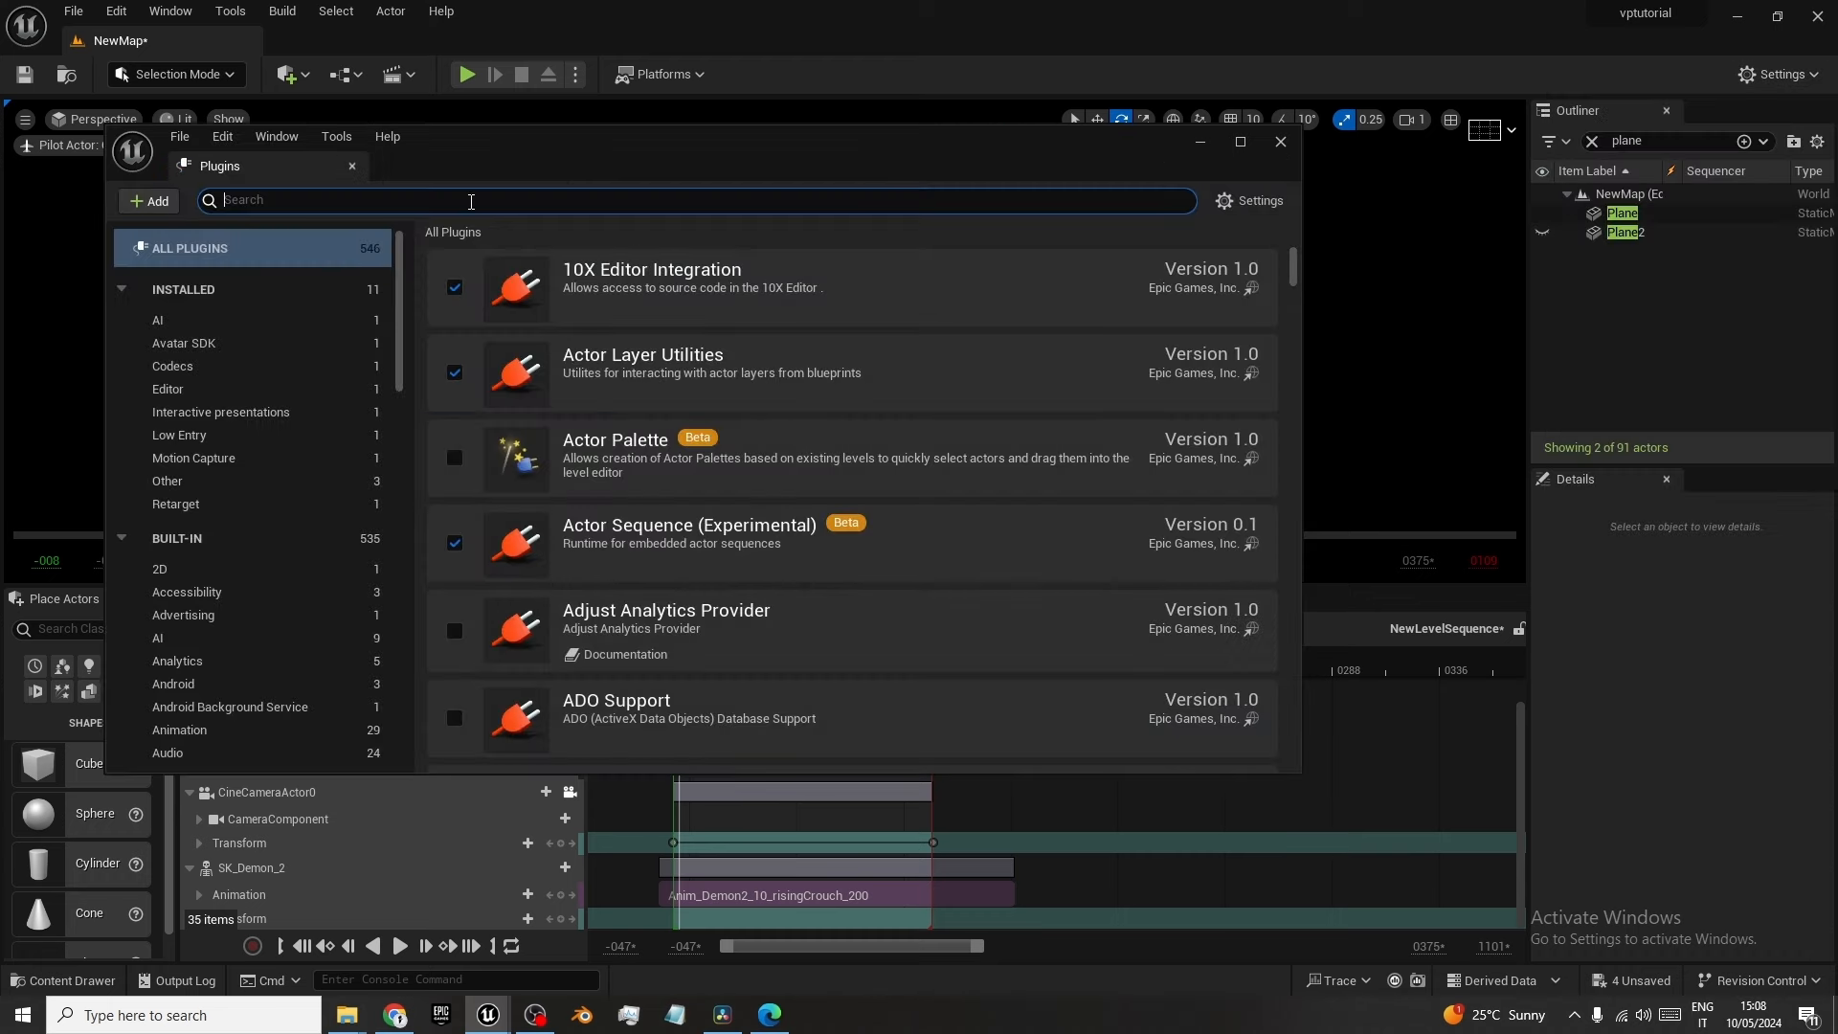
pyautogui.click(471, 201)
pyautogui.write('mov')
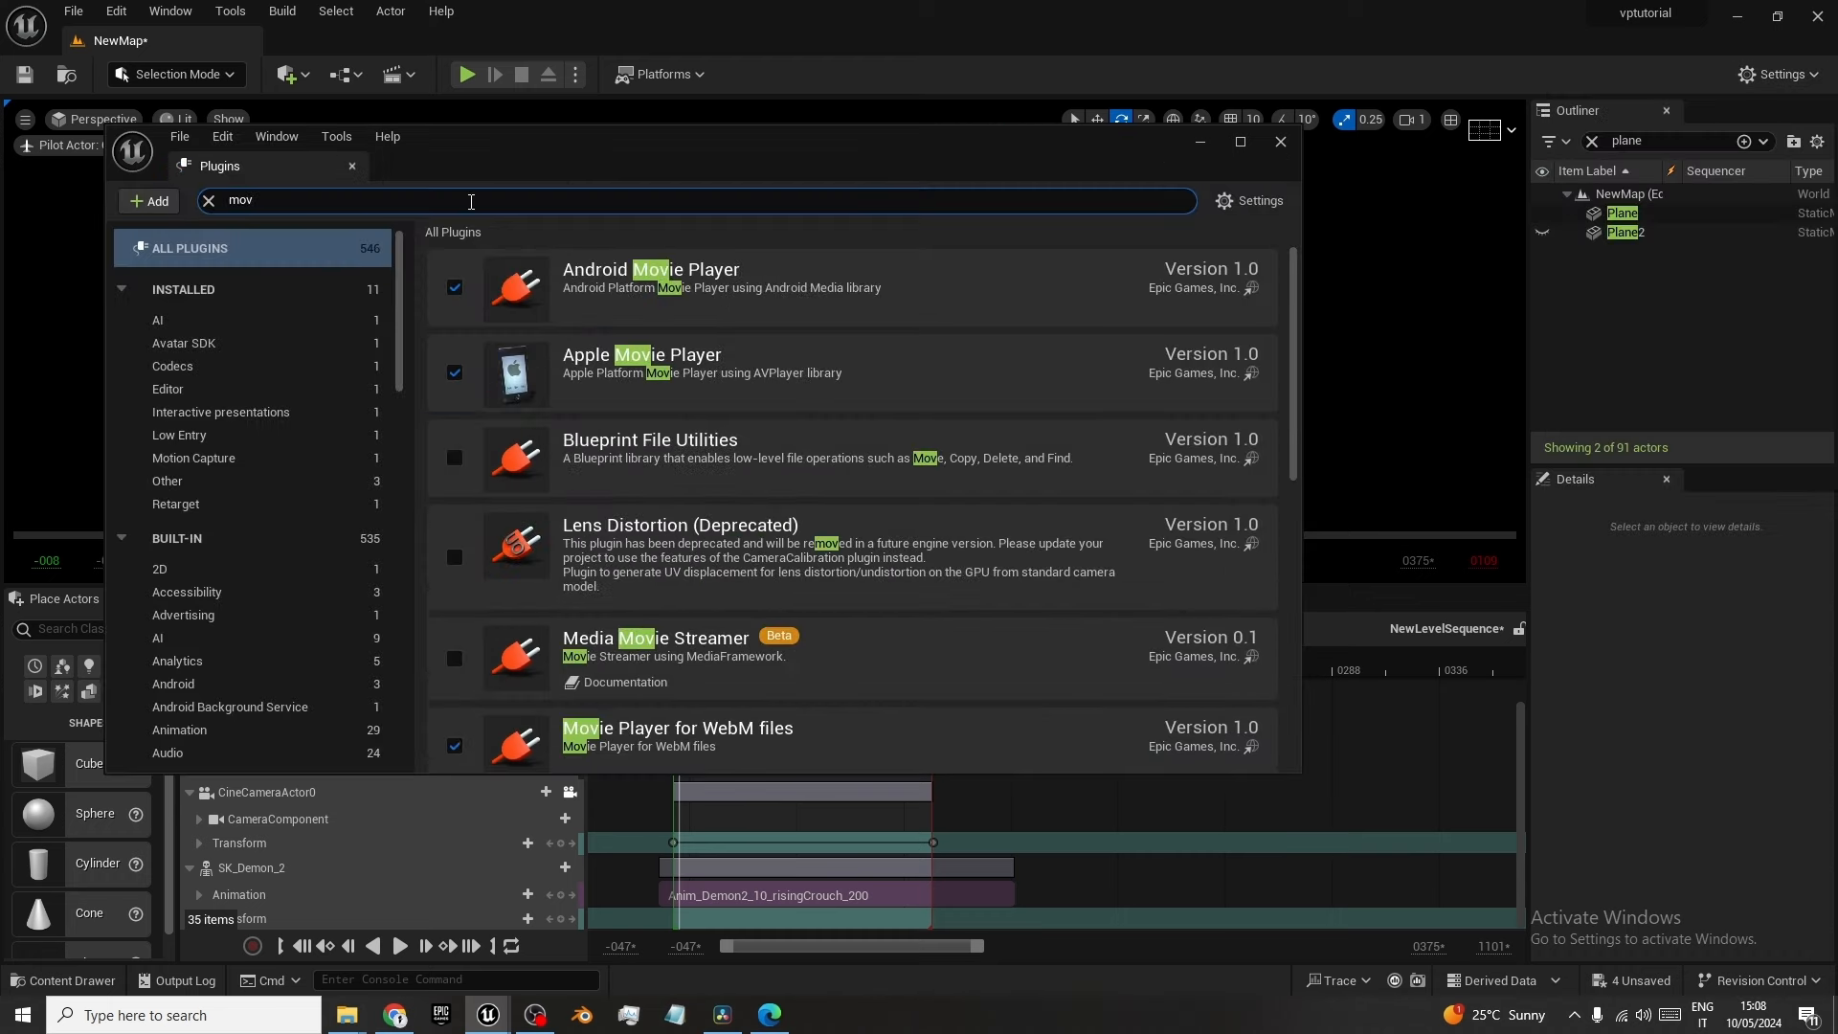
pyautogui.write('ie re')
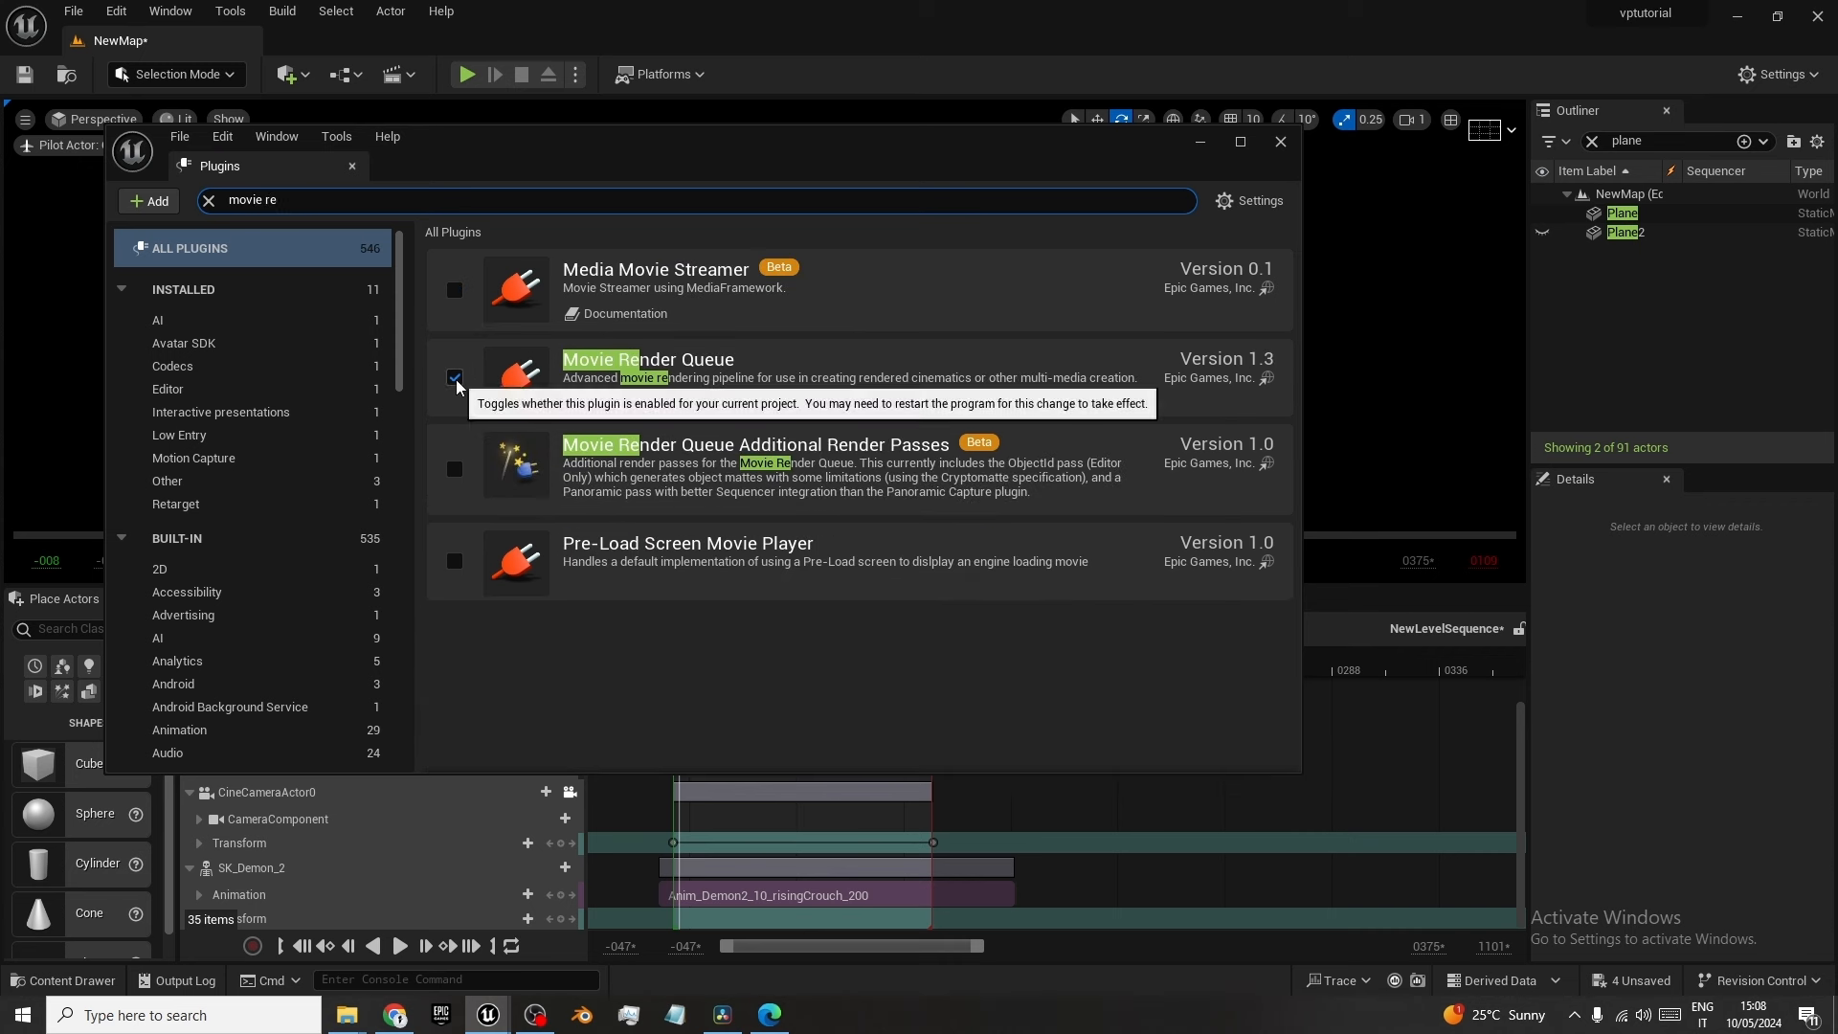
pyautogui.click(1280, 141)
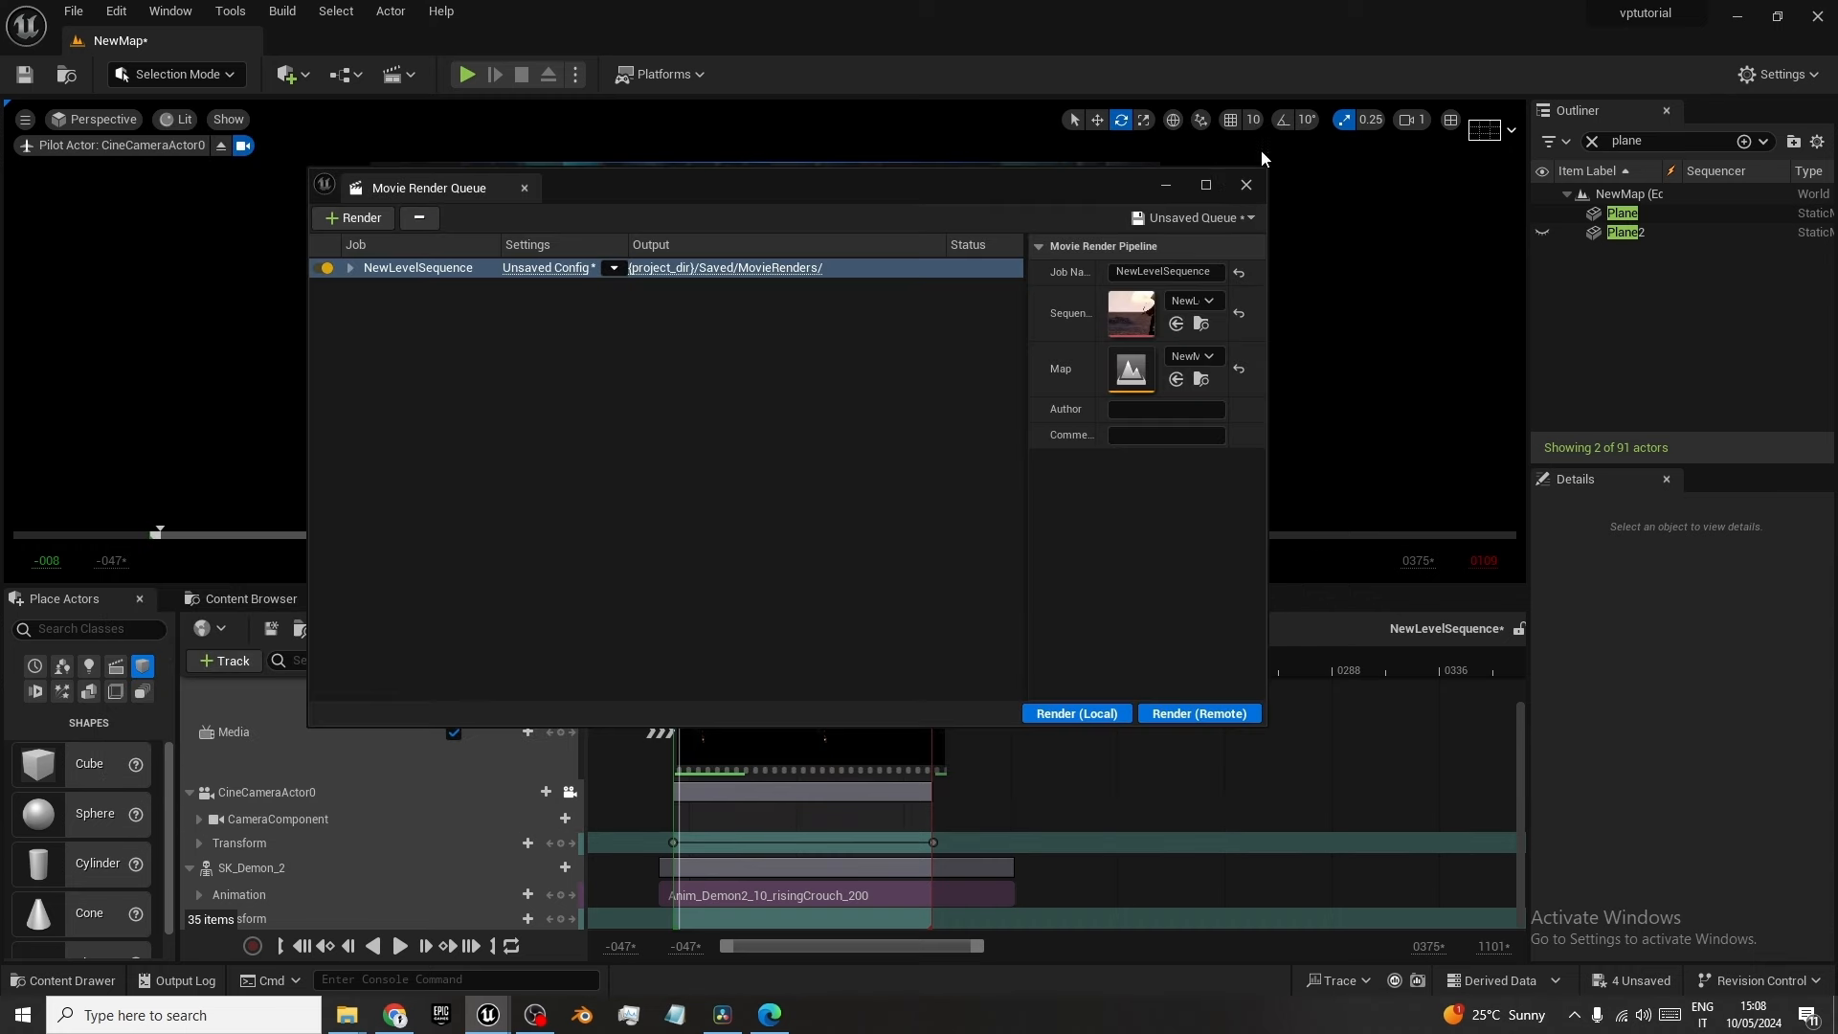
# Remove the .jpg Sequence [8bit] export from the NewLevelSequence job's render configuration.
pyautogui.click(559, 276)
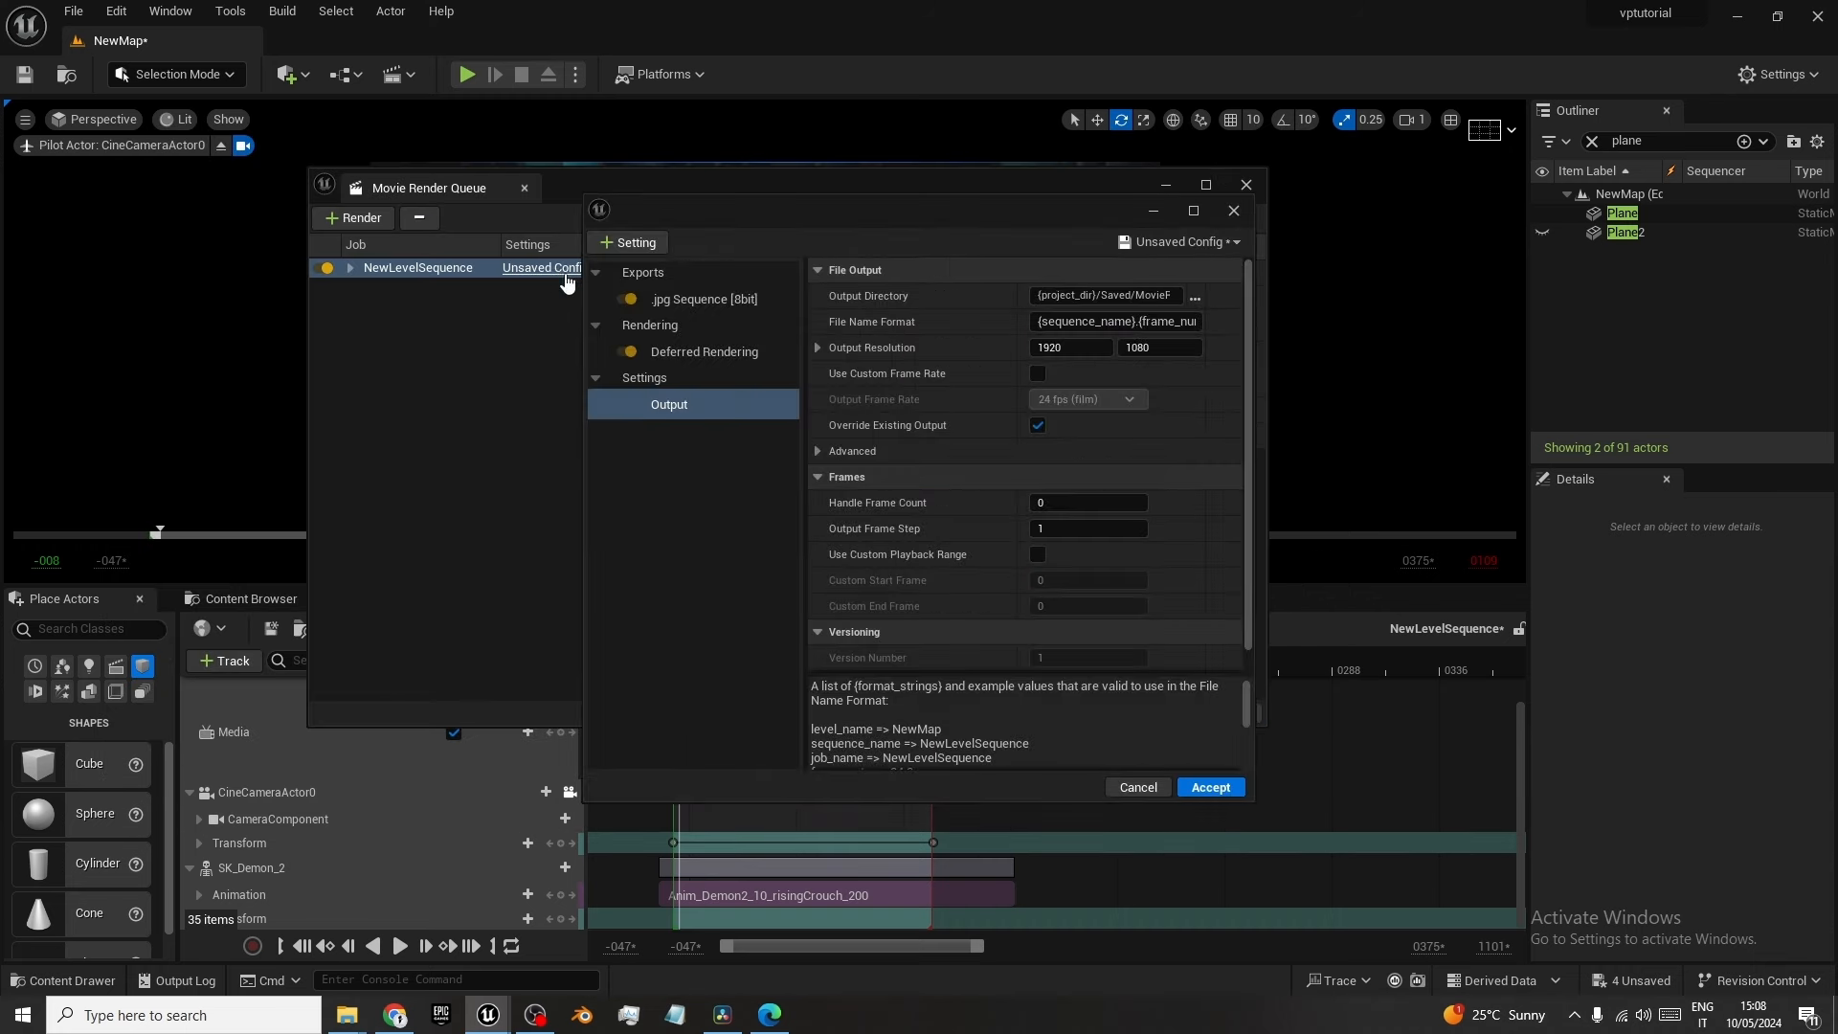
pyautogui.click(707, 300)
pyautogui.press('Delete')
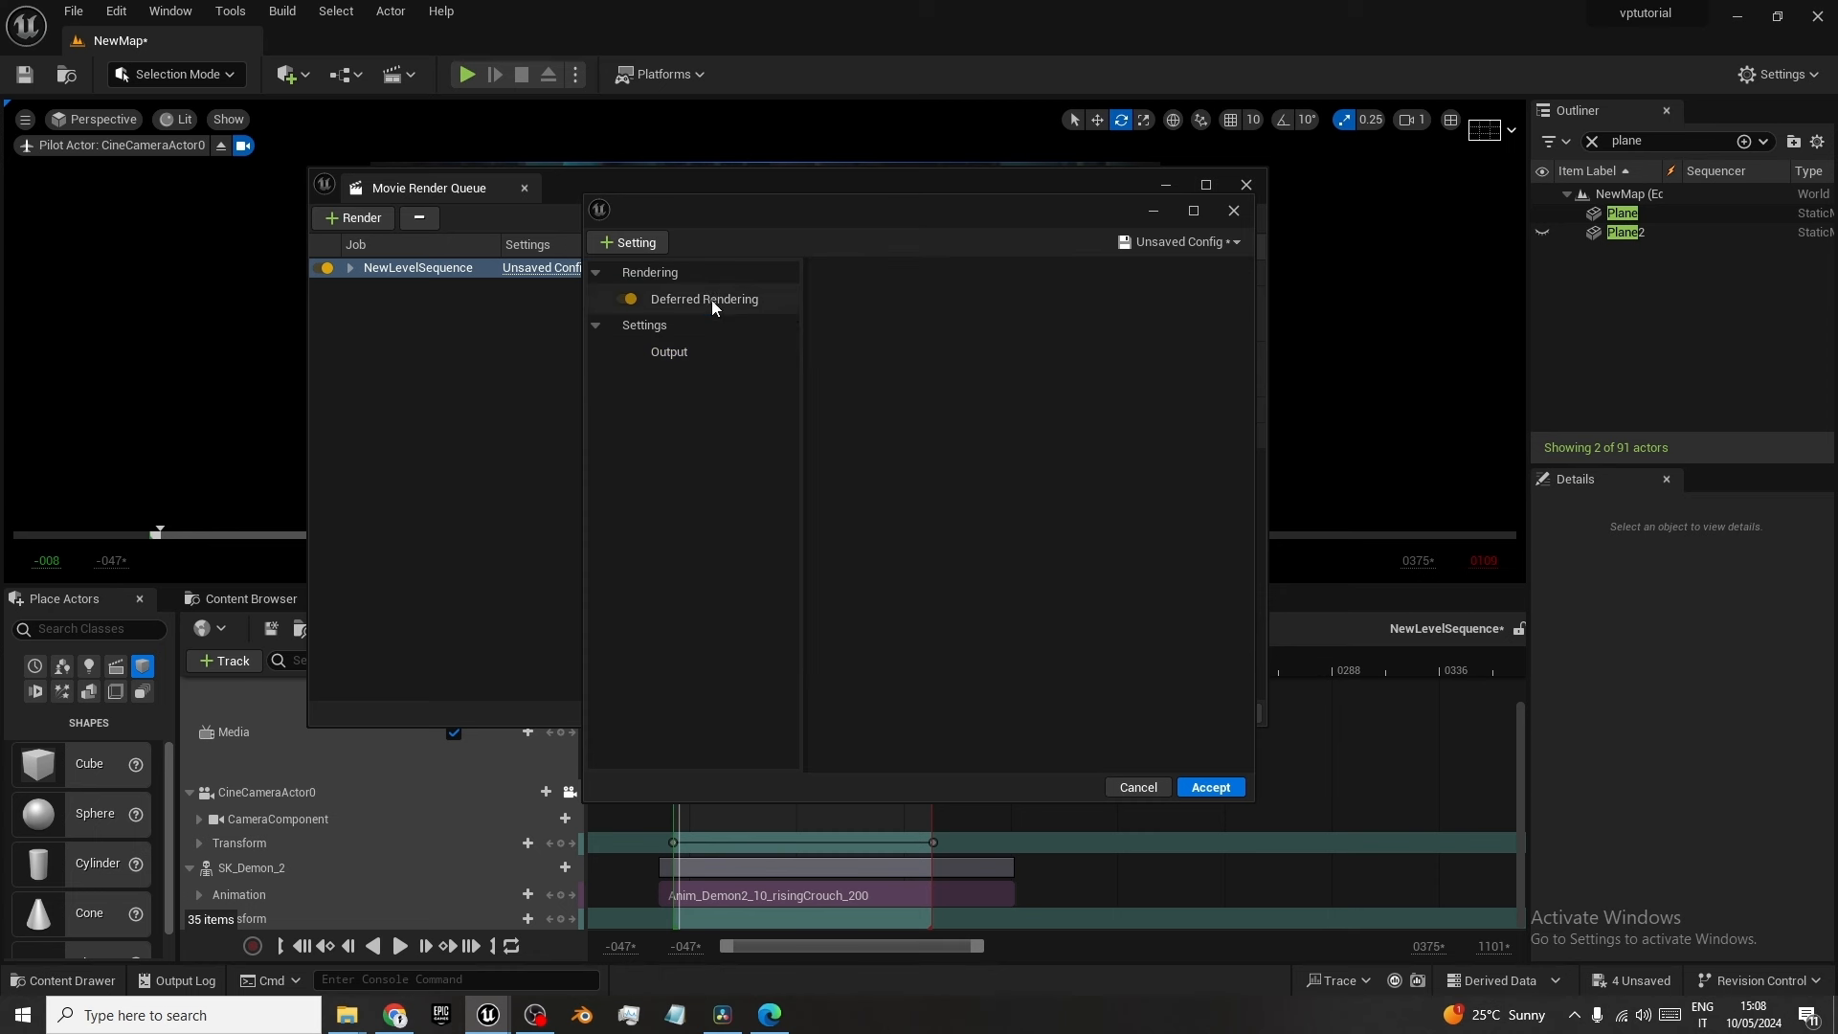
# Add an Anti-aliasing setting with a temporal sample count of 32 and override anti-aliasing with method None.
pyautogui.click(635, 245)
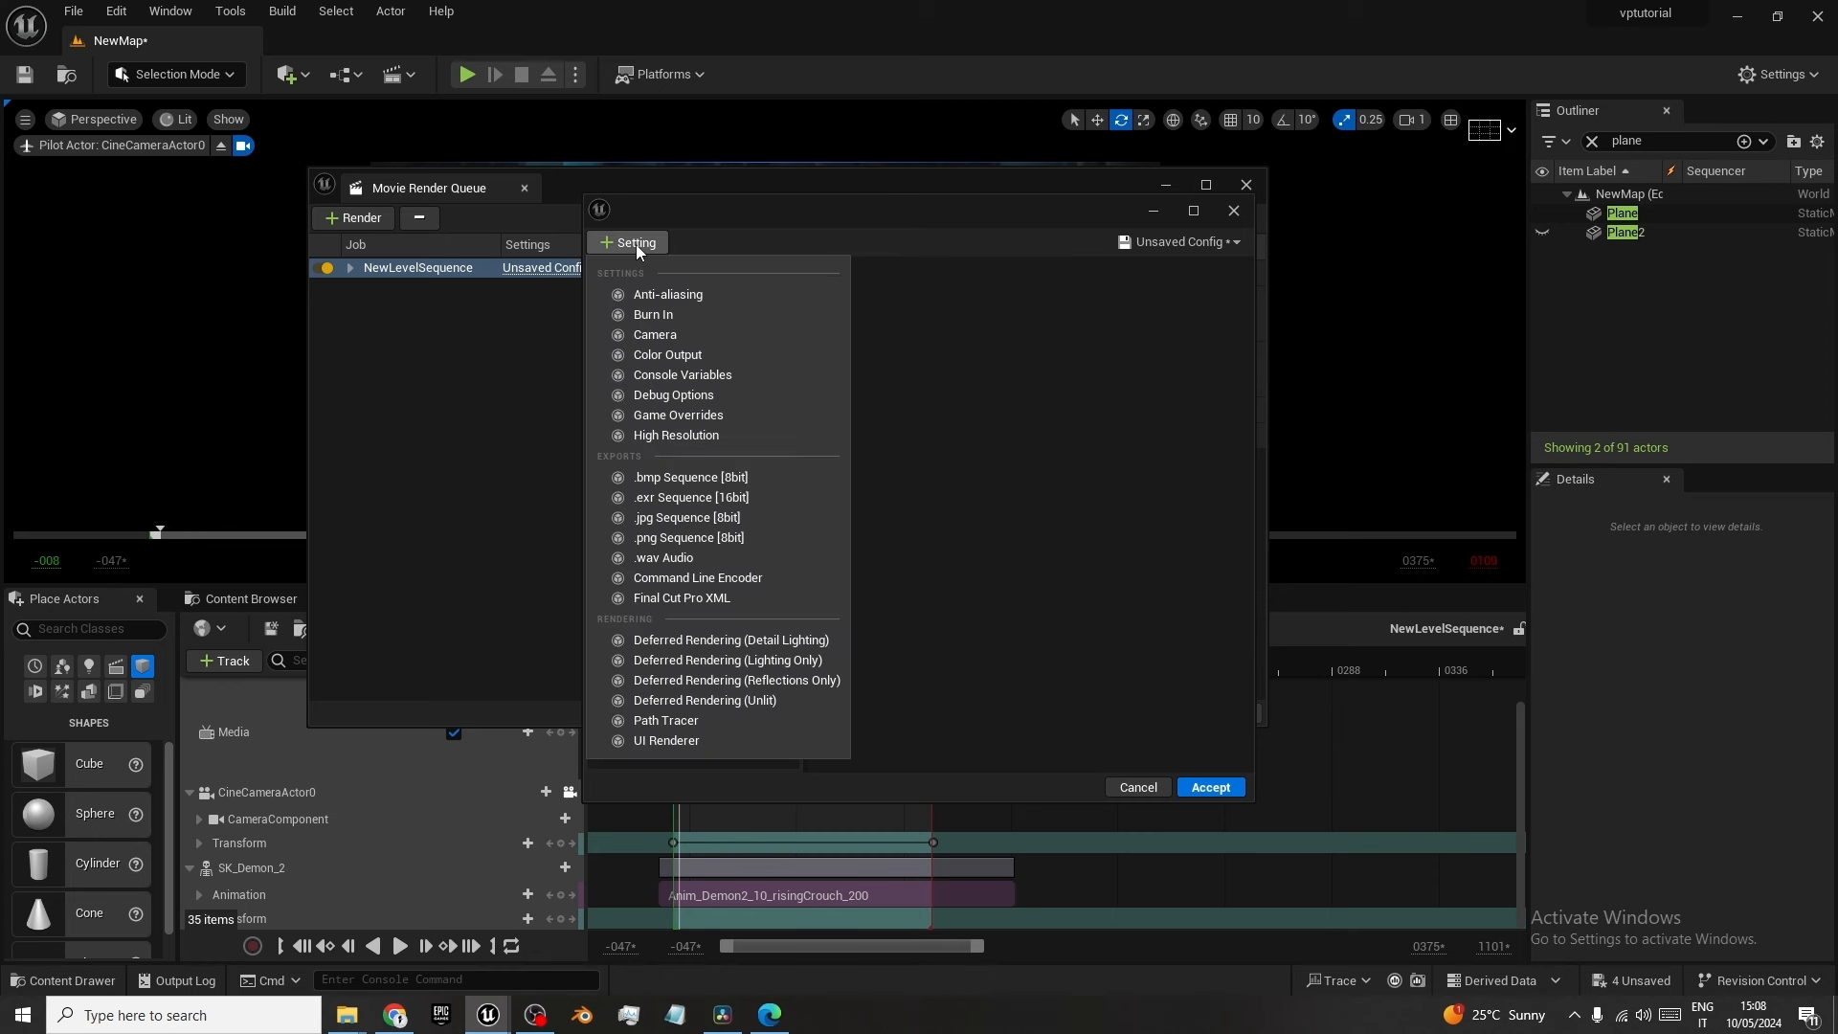
pyautogui.click(671, 296)
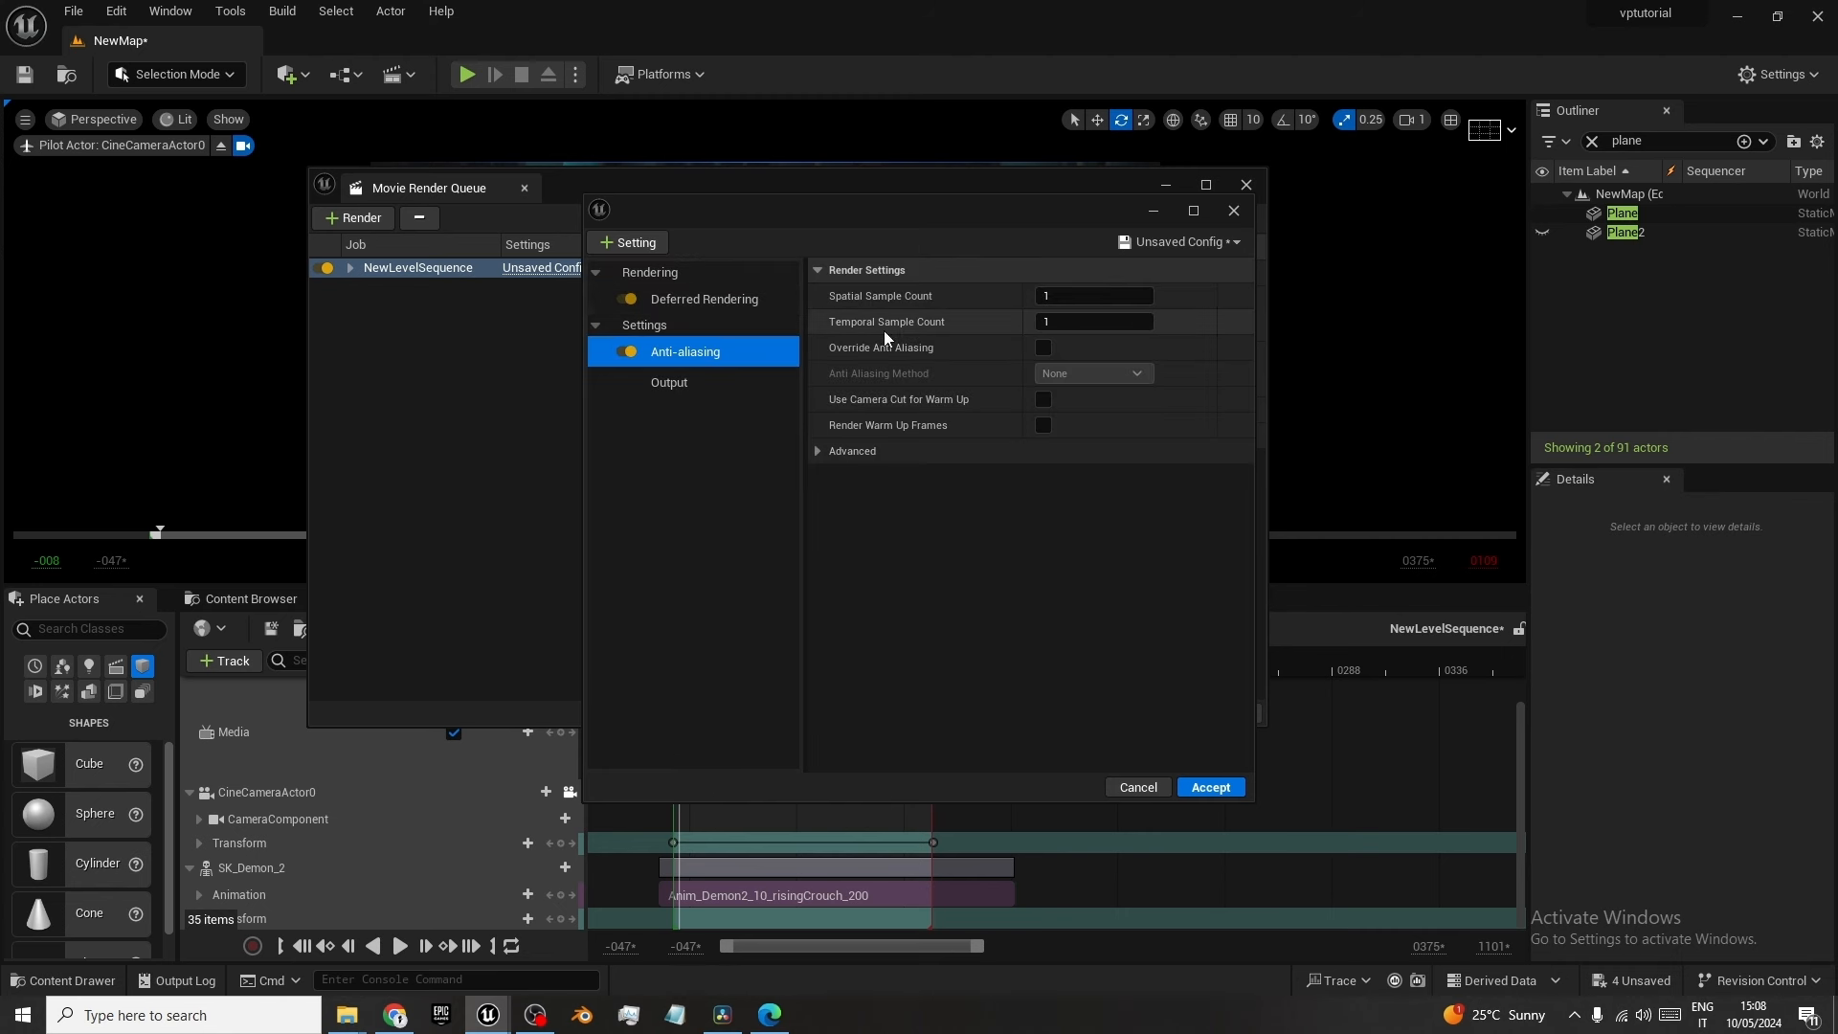
pyautogui.click(1053, 321)
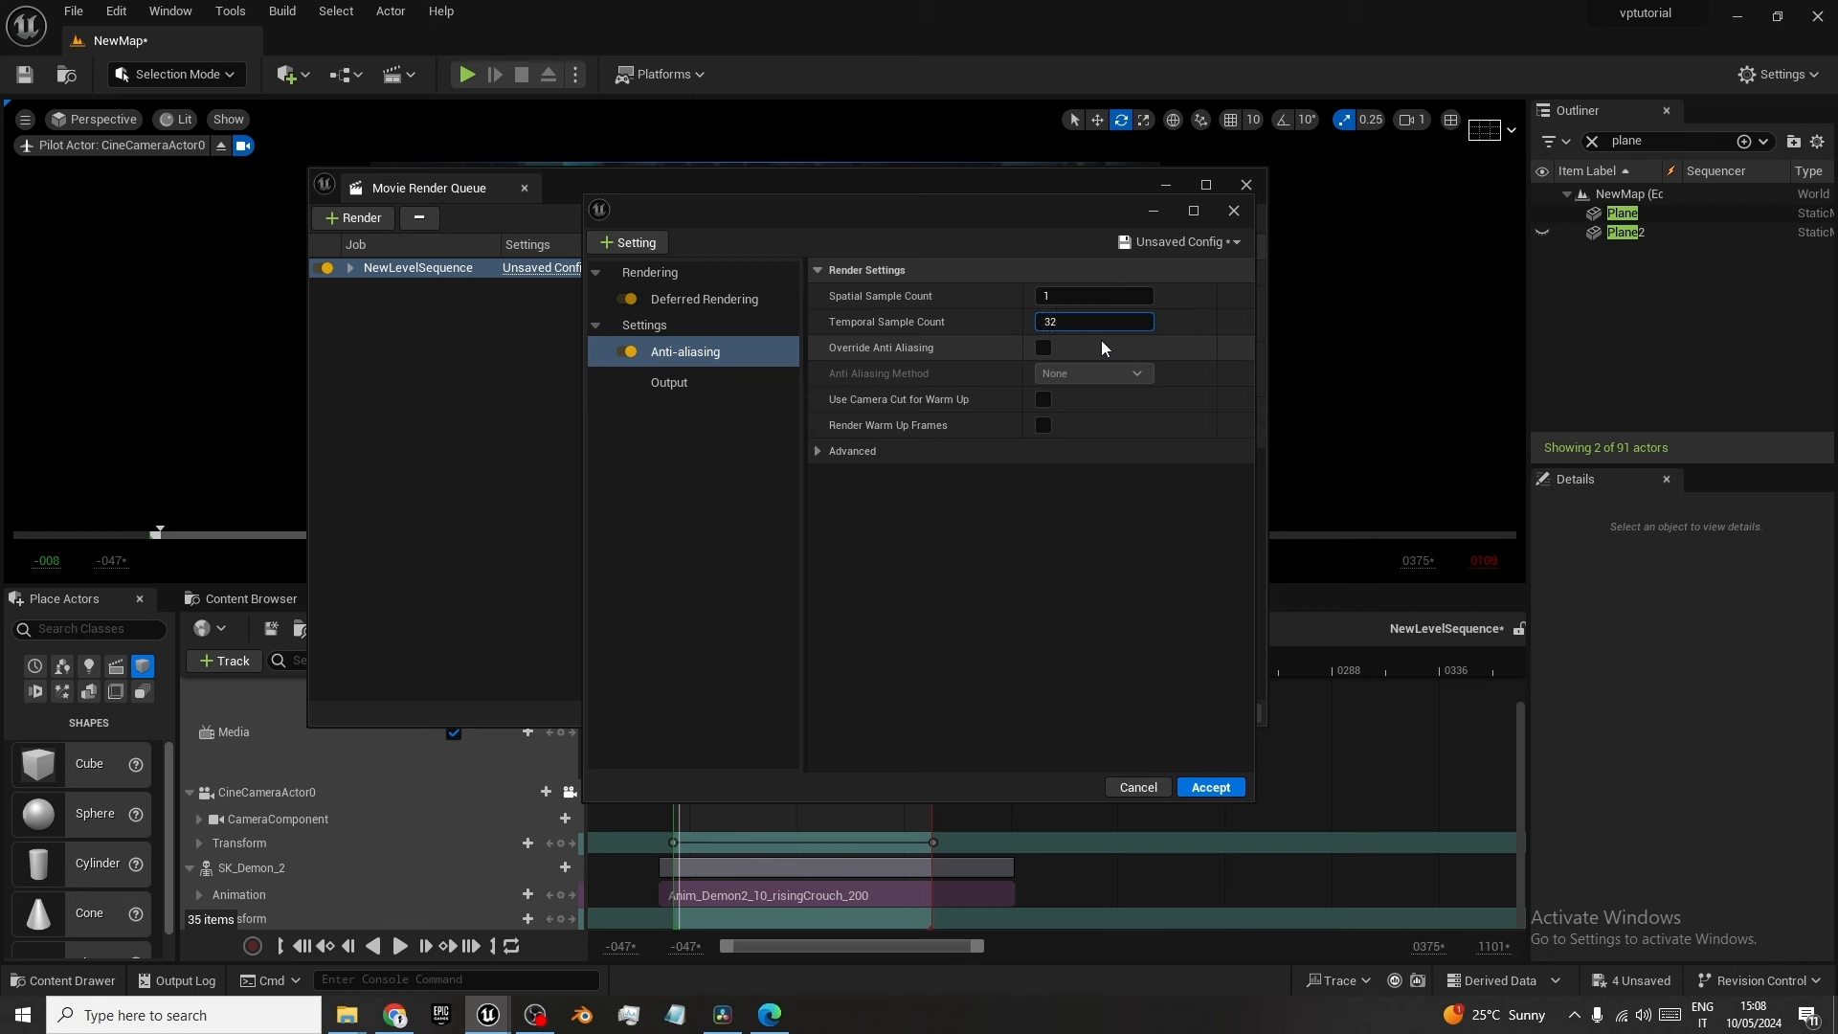
pyautogui.click(1044, 348)
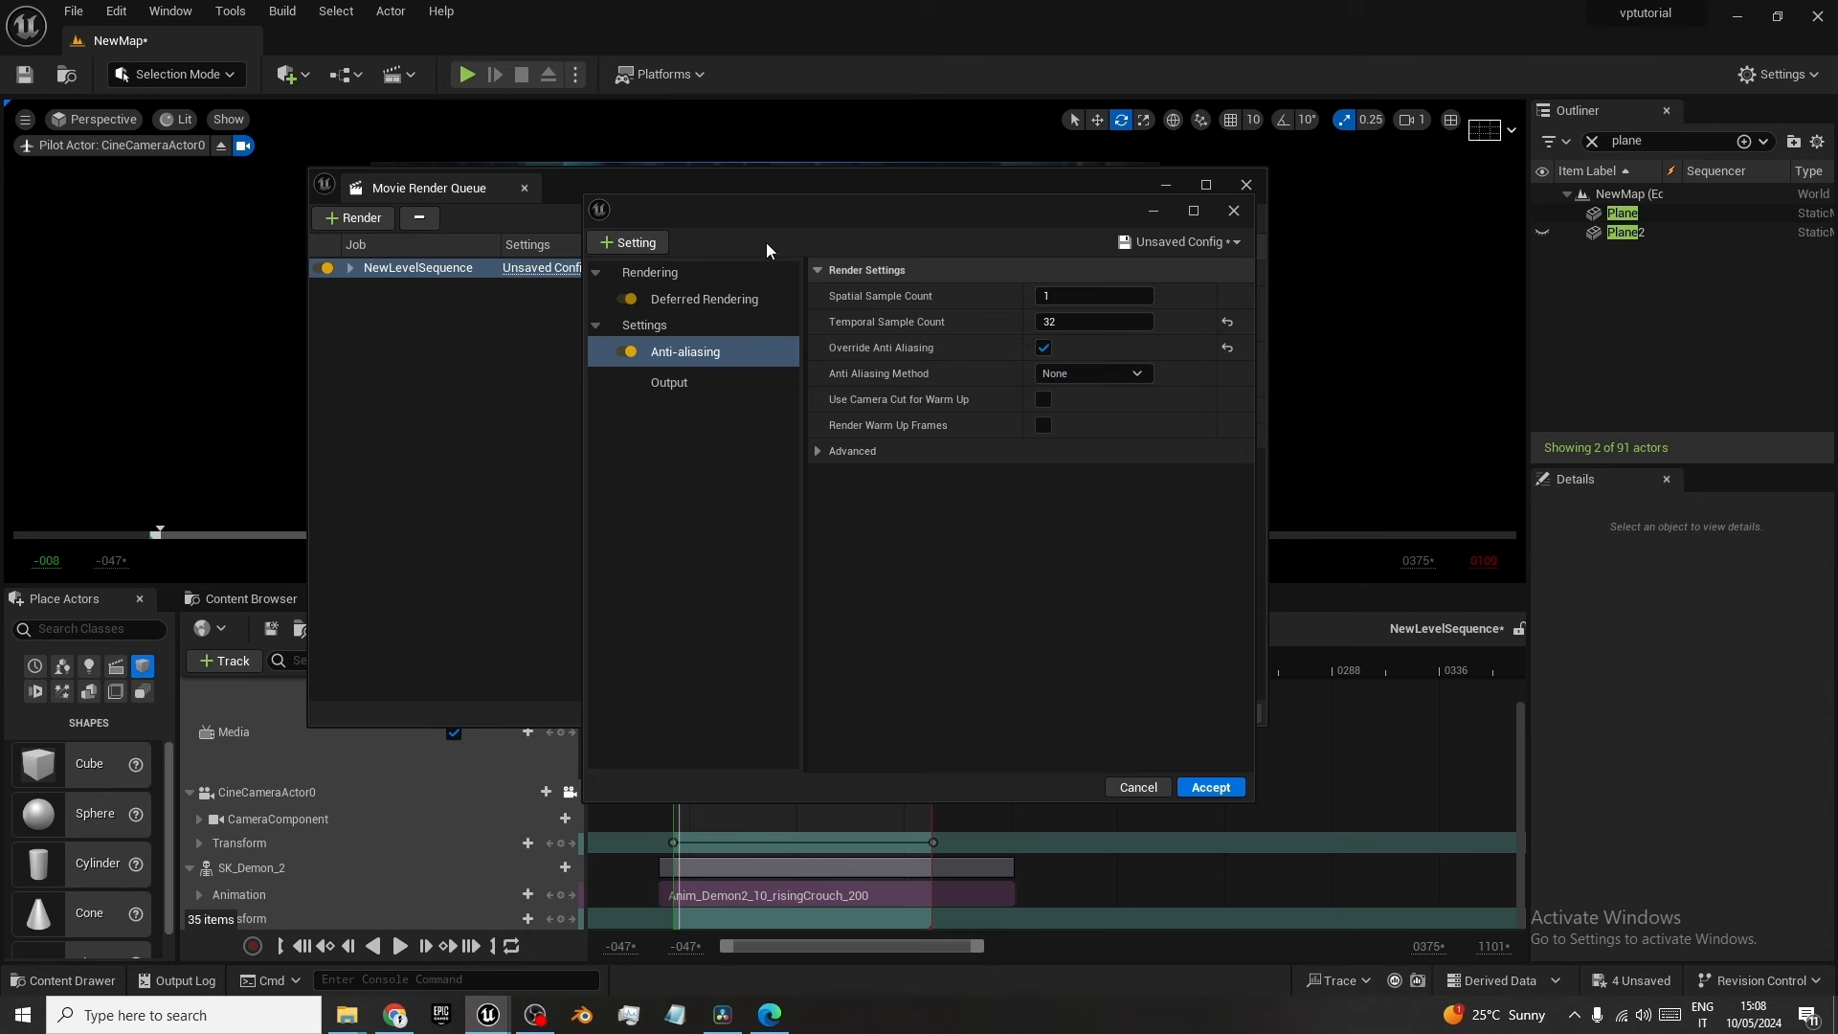
# Add an .exr Sequence [16bit] export and set the output directory to a new folder named tutorialout1 inside tutorialout.
pyautogui.click(646, 245)
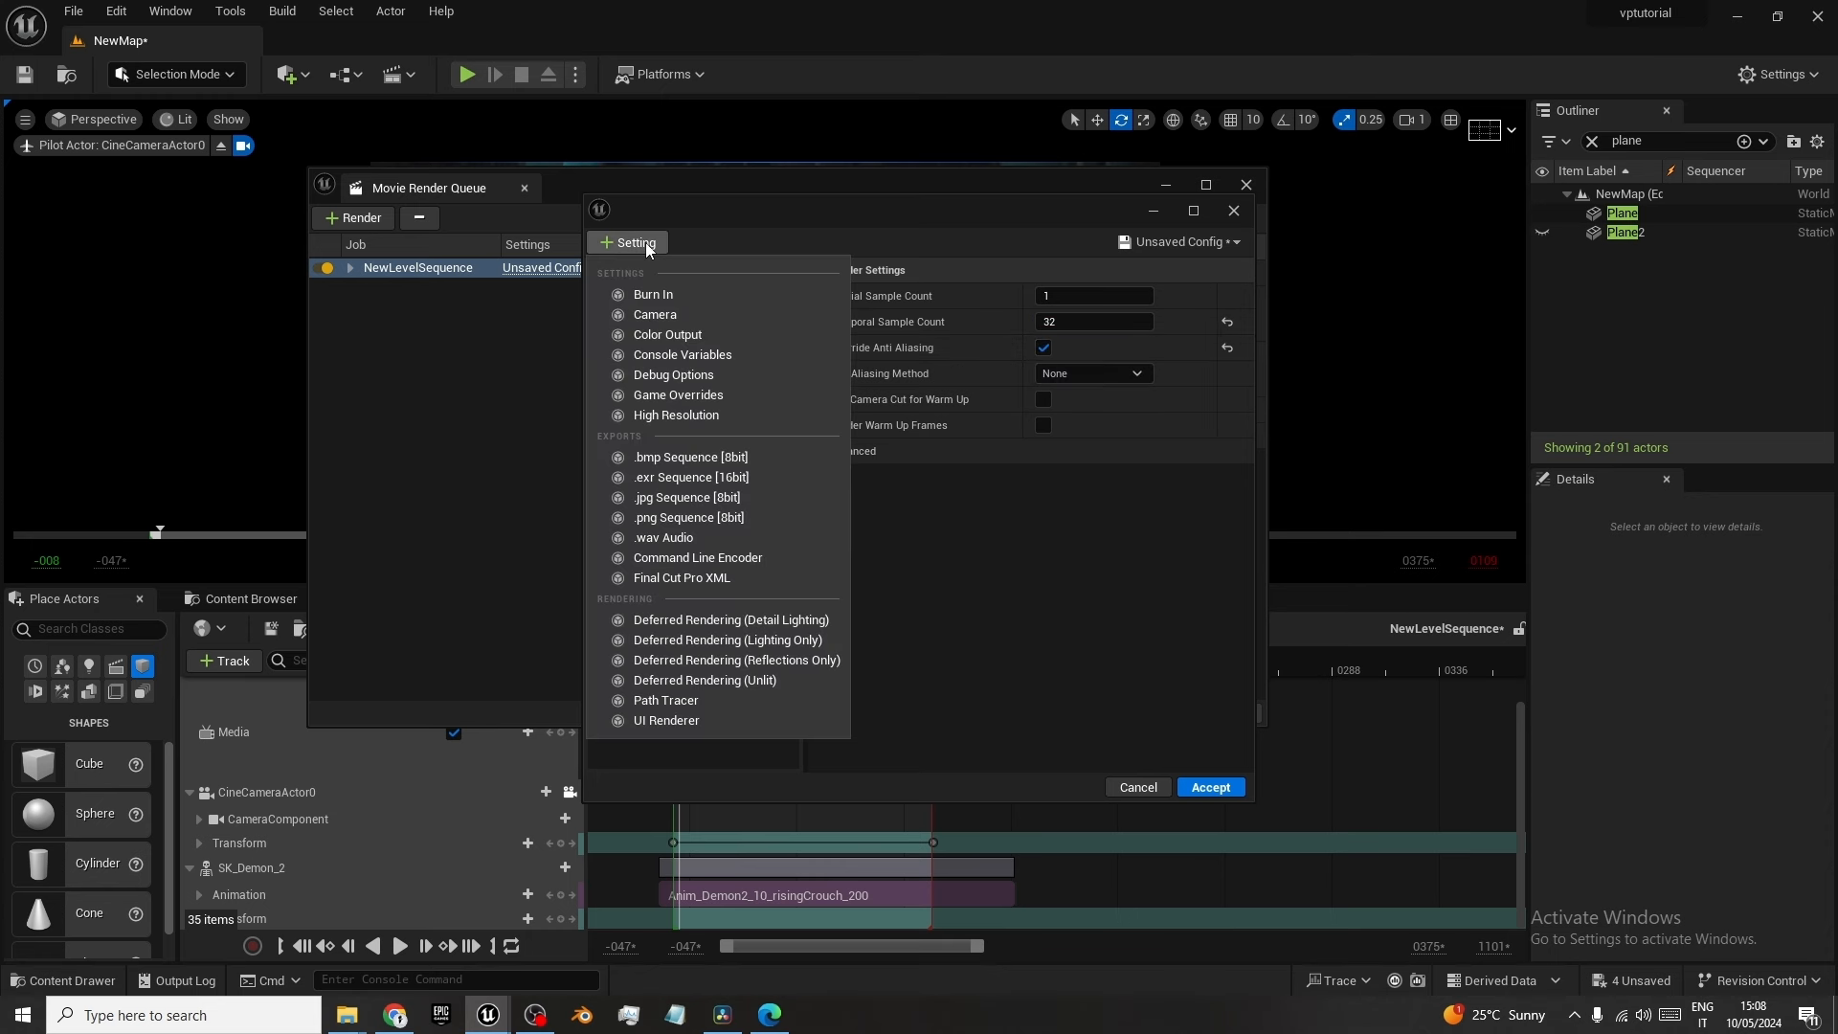
pyautogui.click(704, 485)
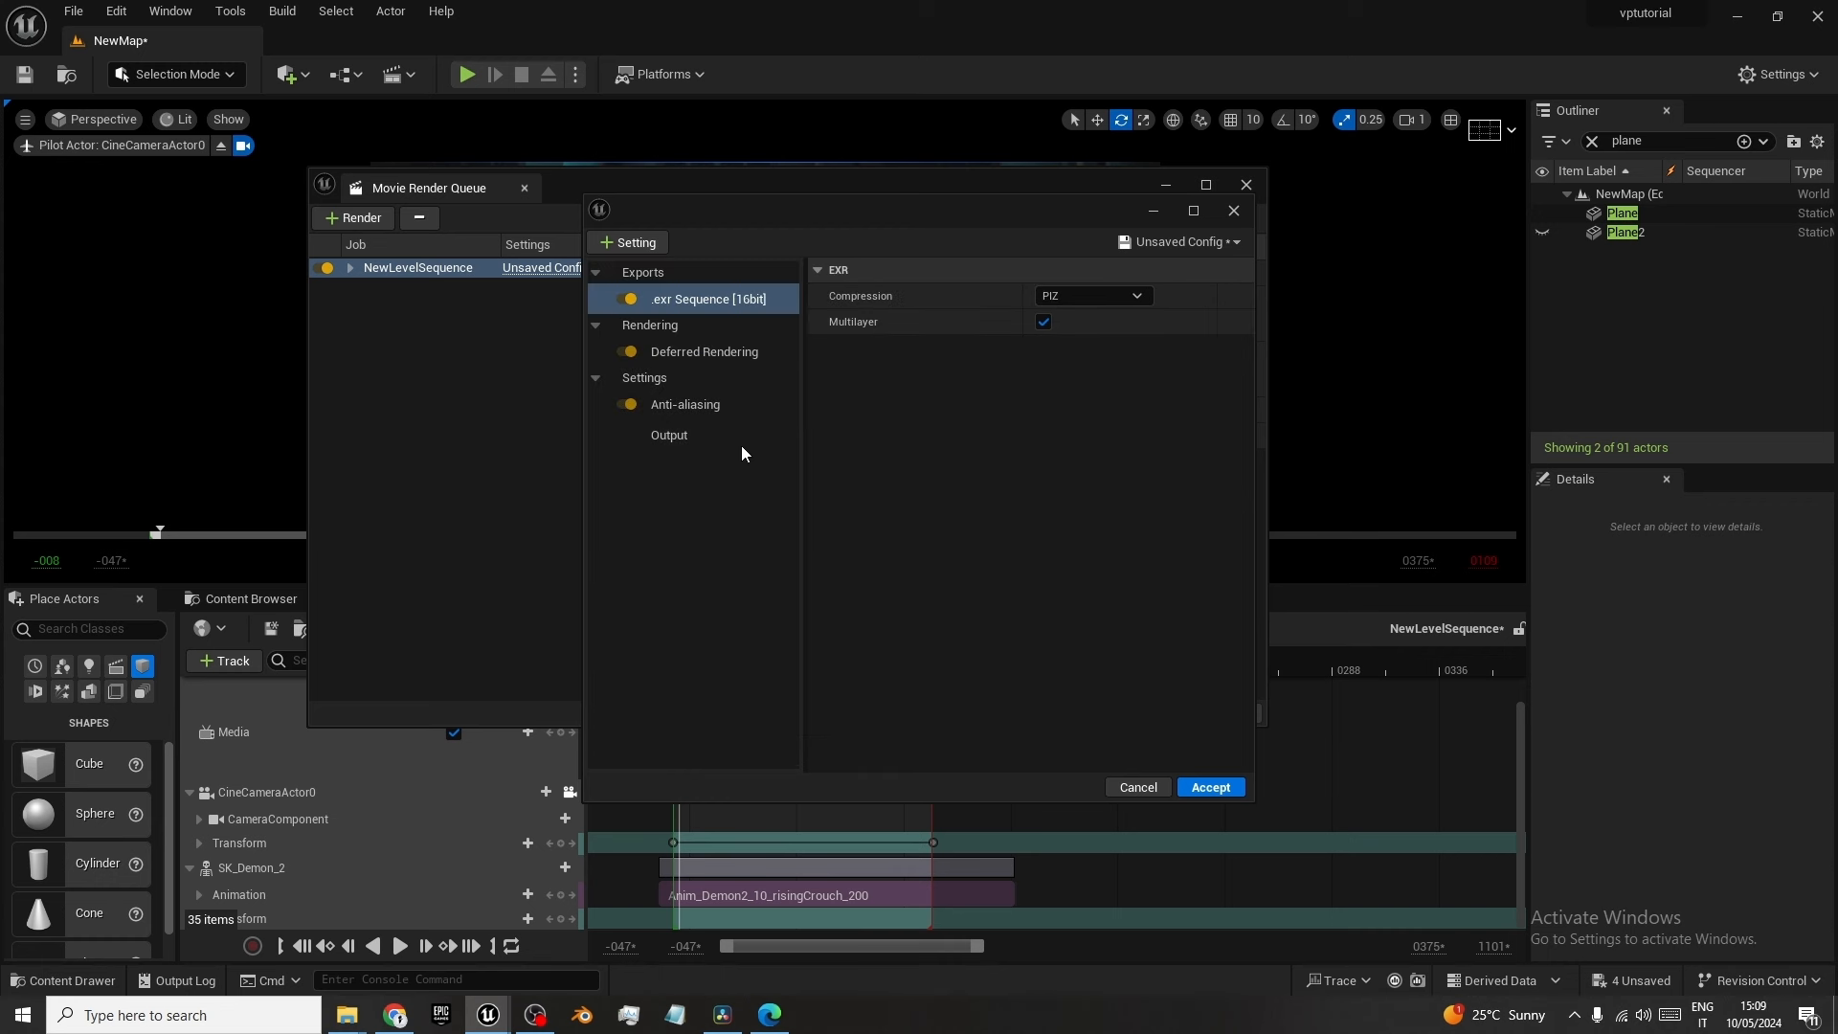
pyautogui.click(686, 434)
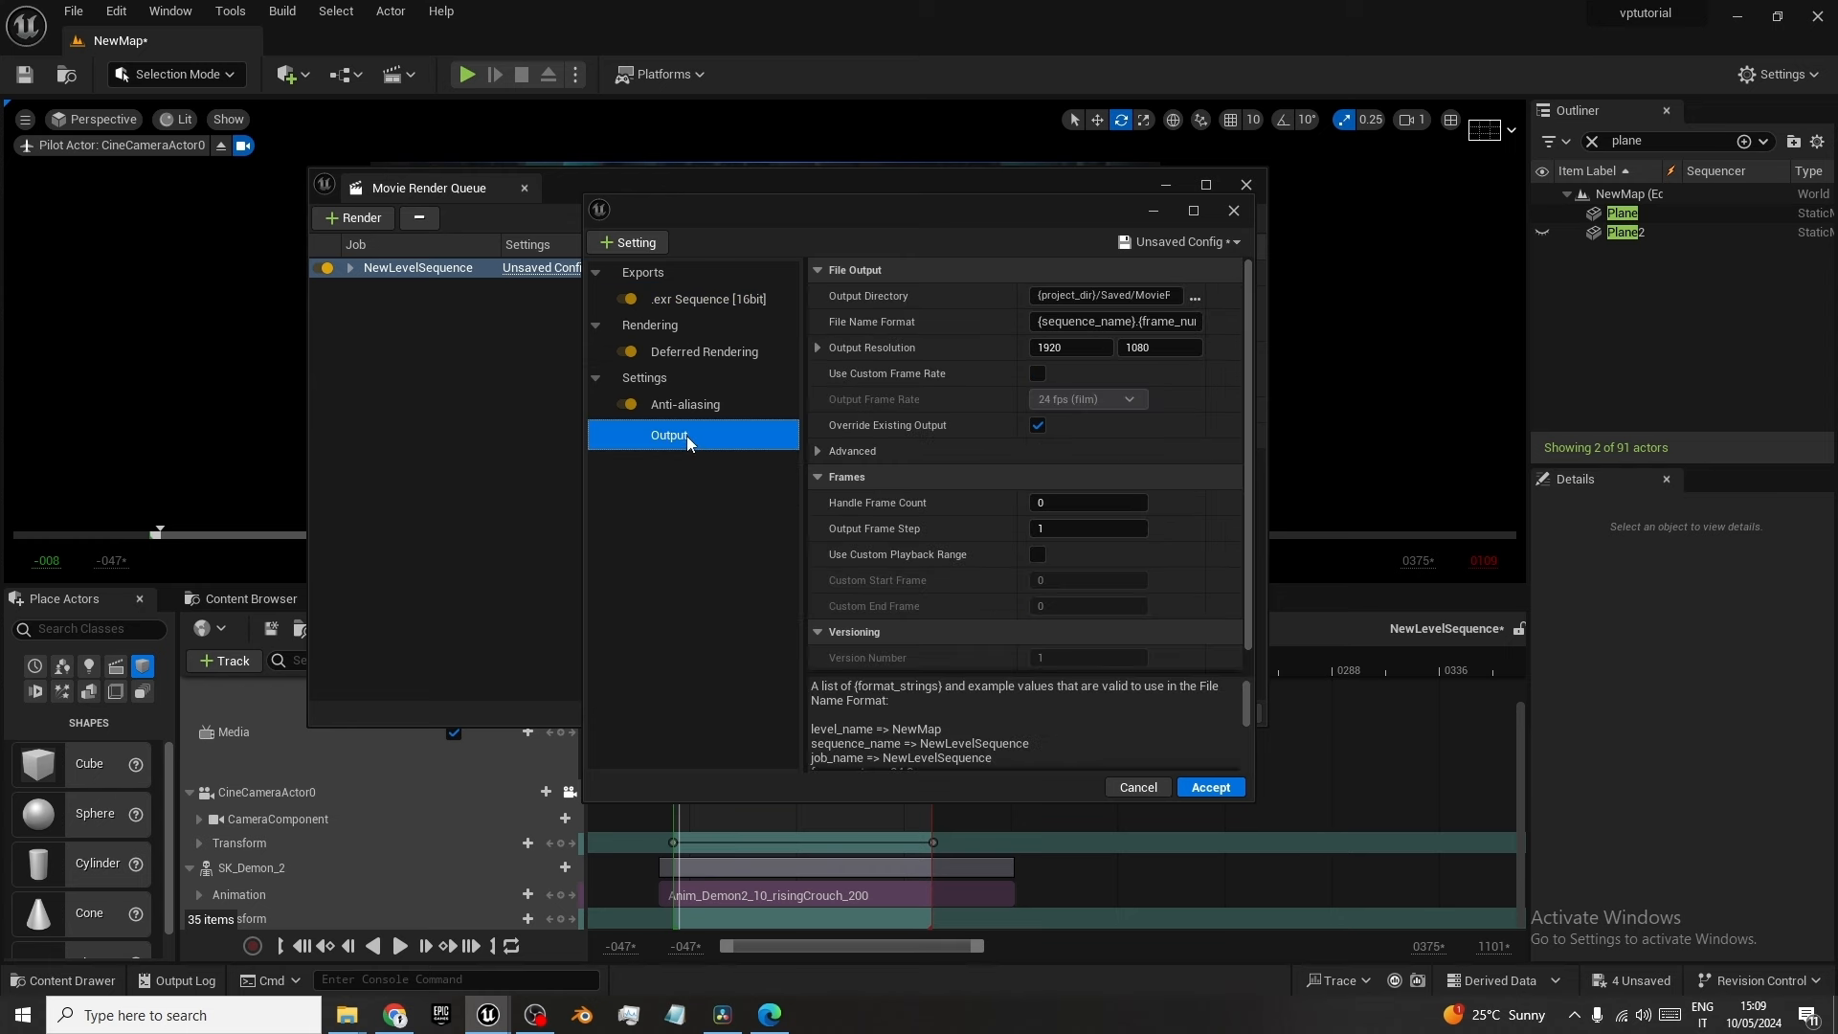
pyautogui.click(1196, 297)
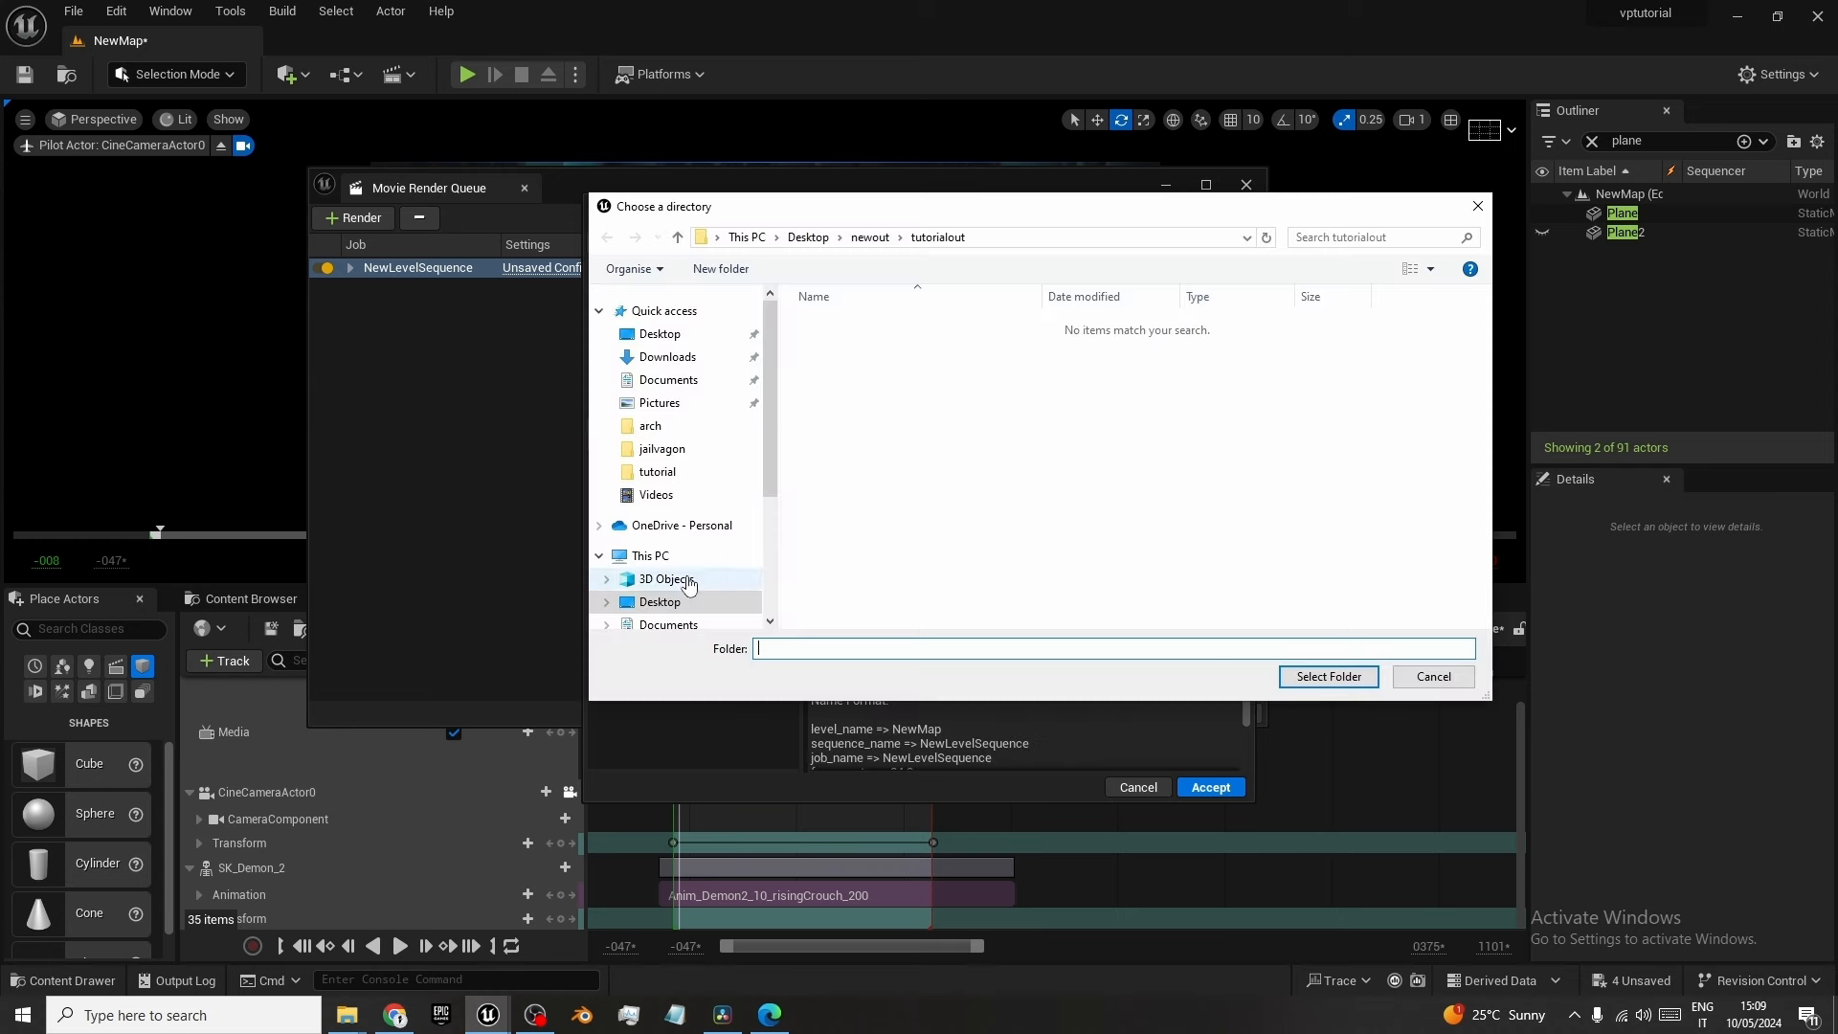
pyautogui.rightClick(884, 393)
pyautogui.moveTo(961, 605)
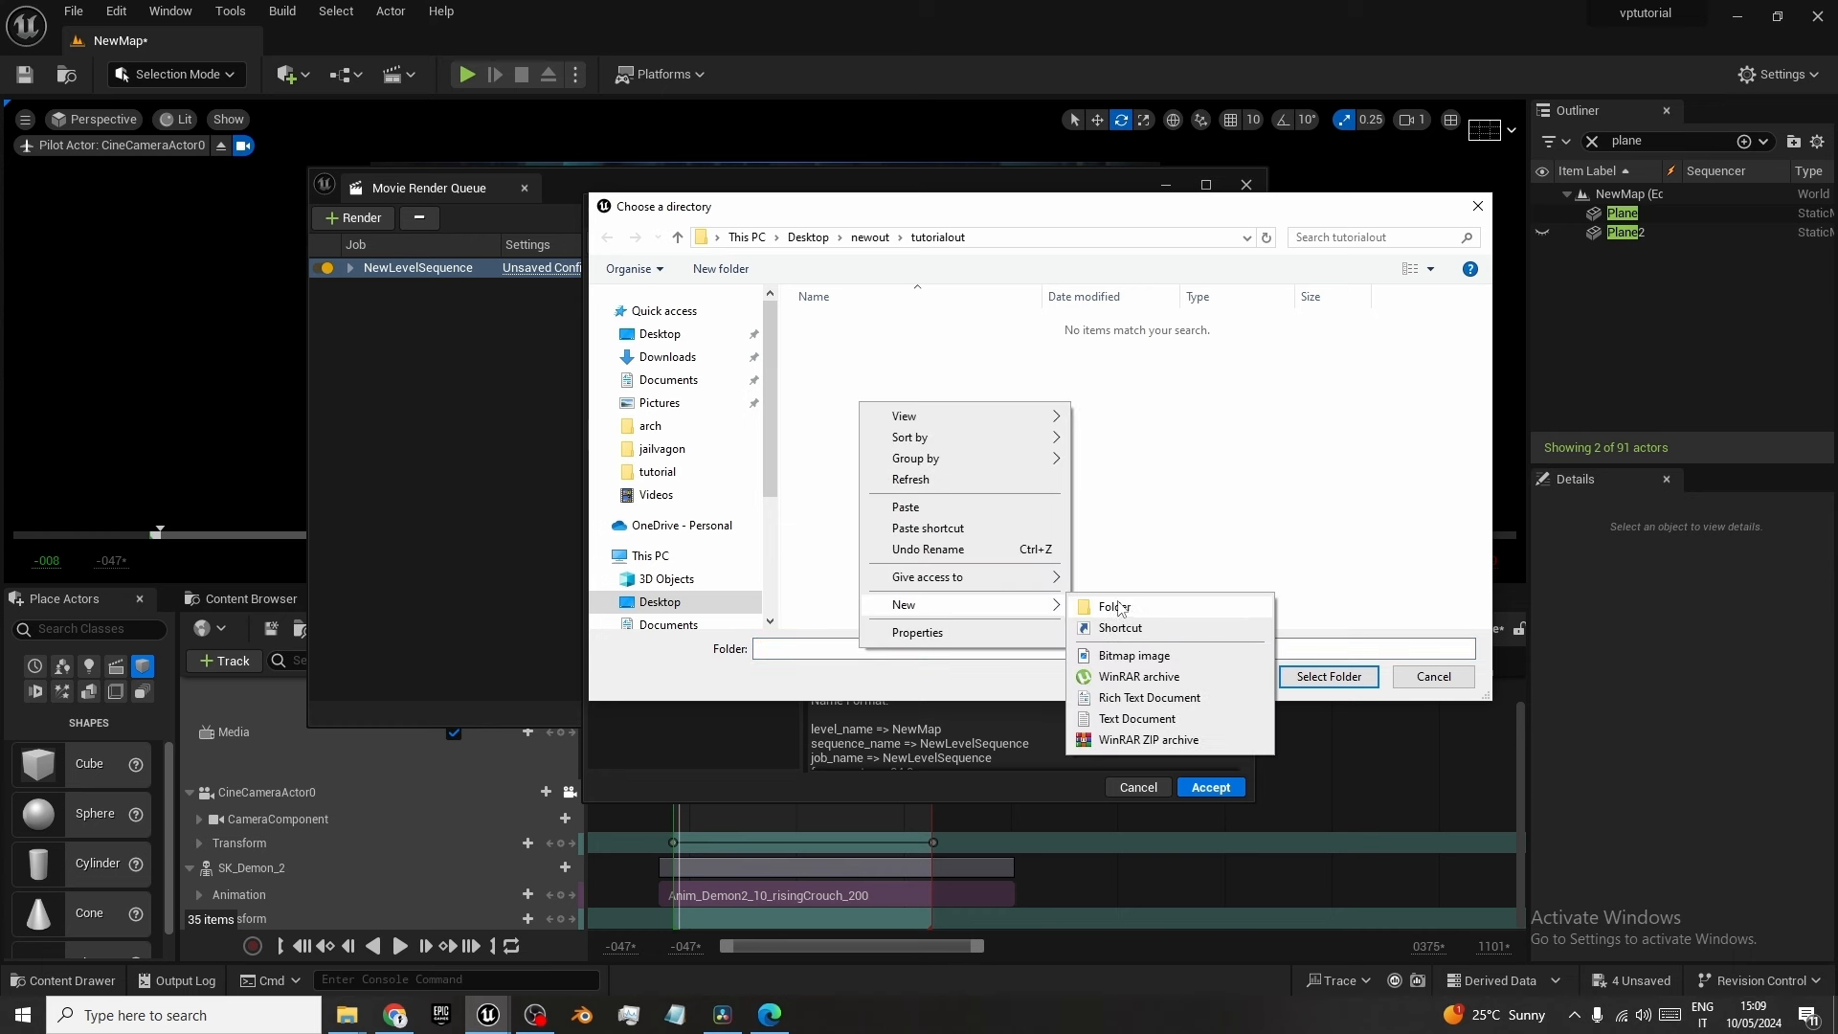
pyautogui.click(1118, 607)
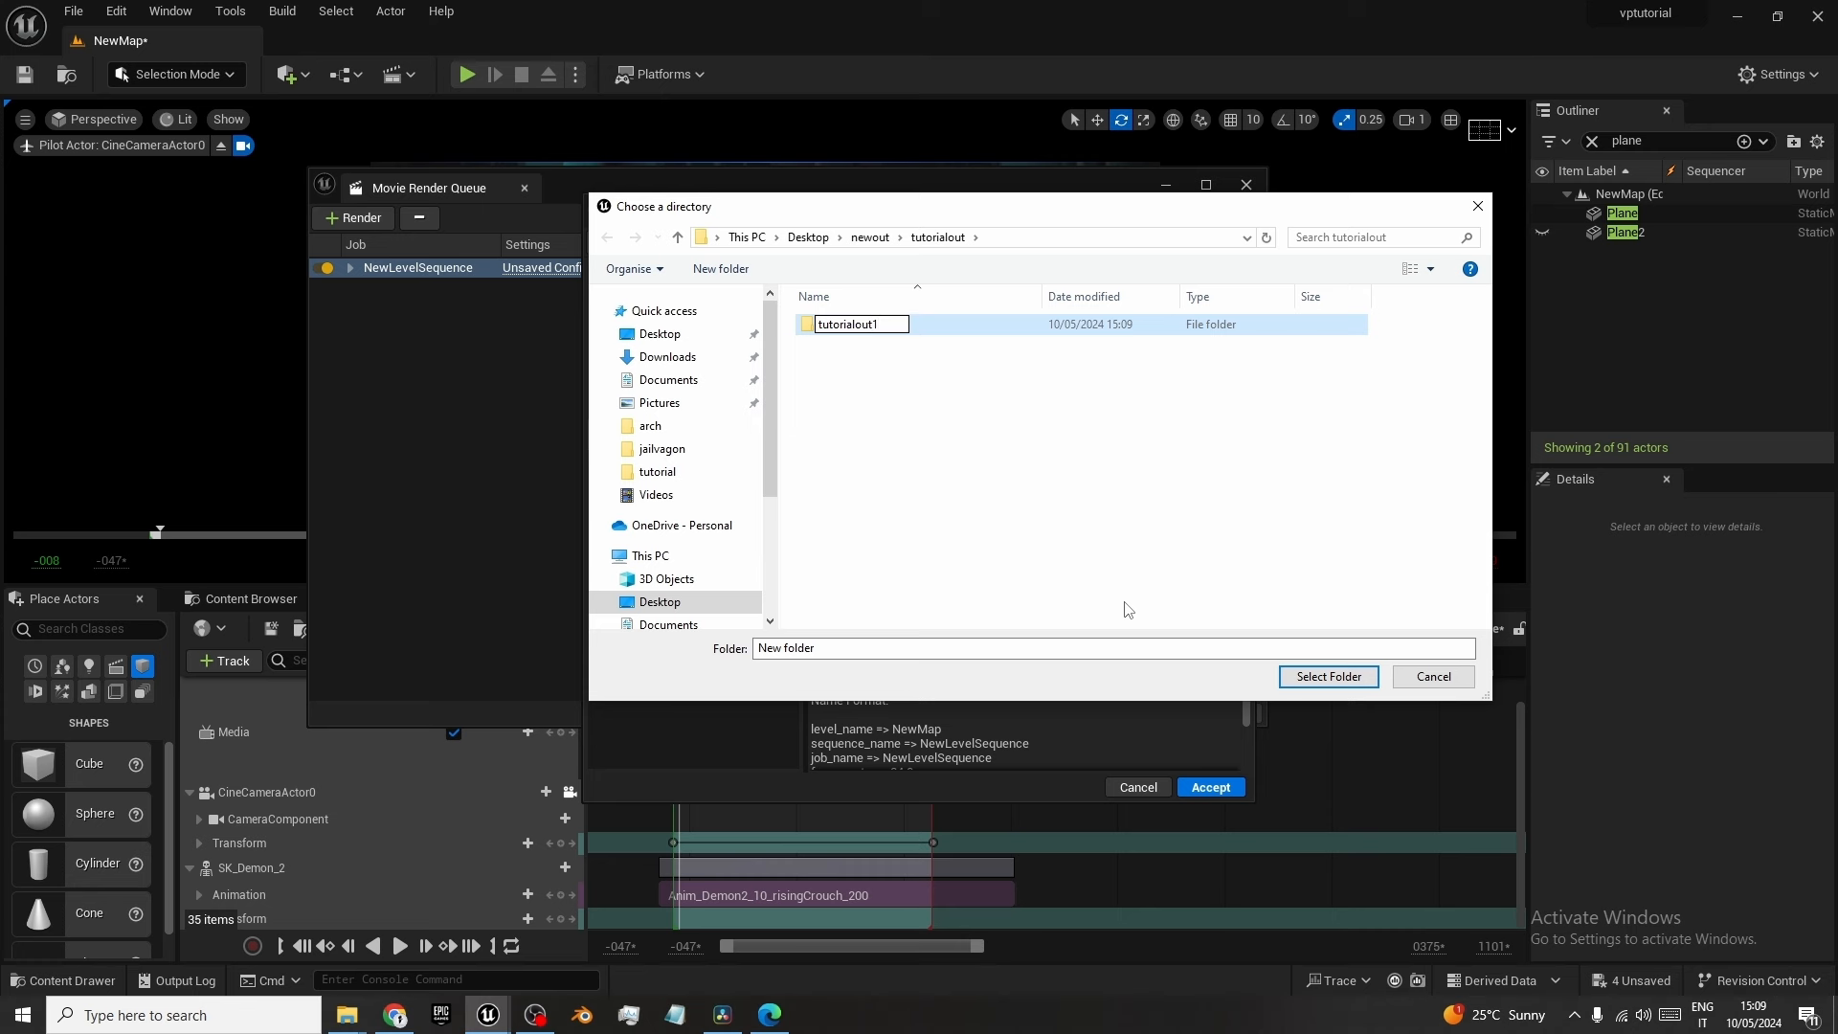
pyautogui.write('tutorialout1')
pyautogui.click(1328, 676)
pyautogui.click(1329, 676)
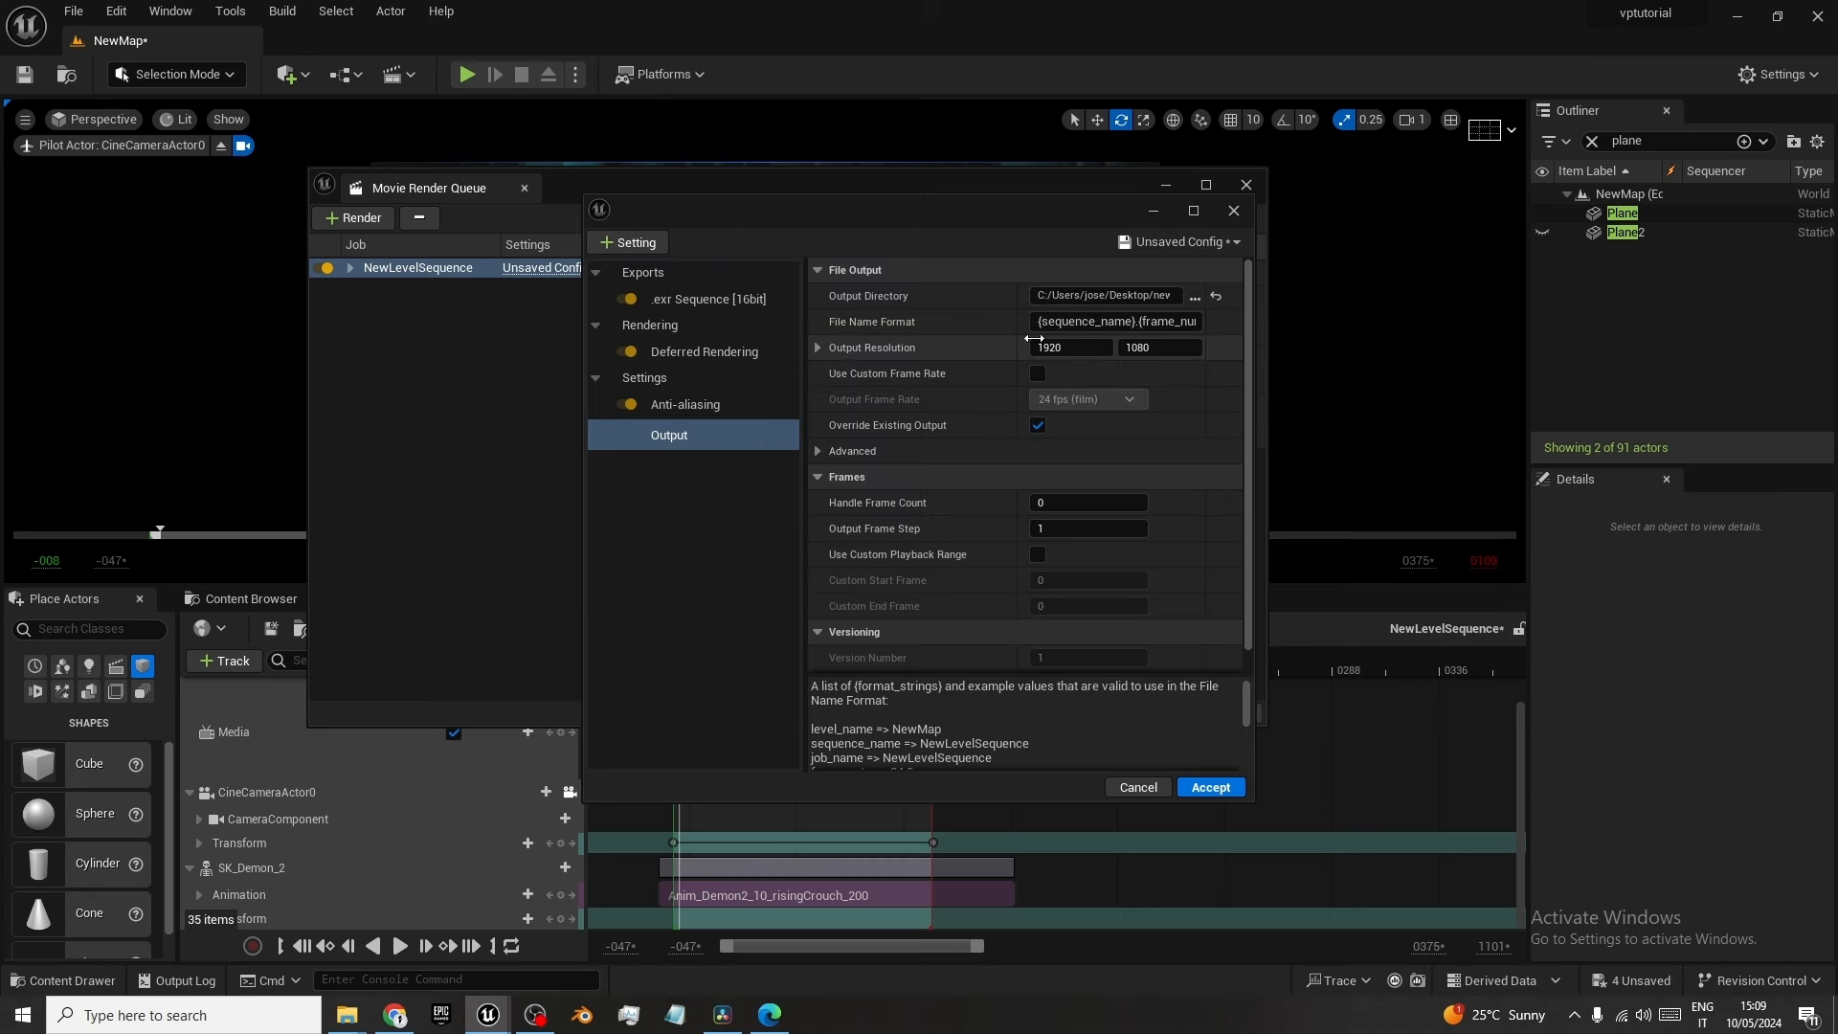
# Set the output resolution to 4096 by 1716, accept the configuration, and render the job locally.
pyautogui.click(1055, 348)
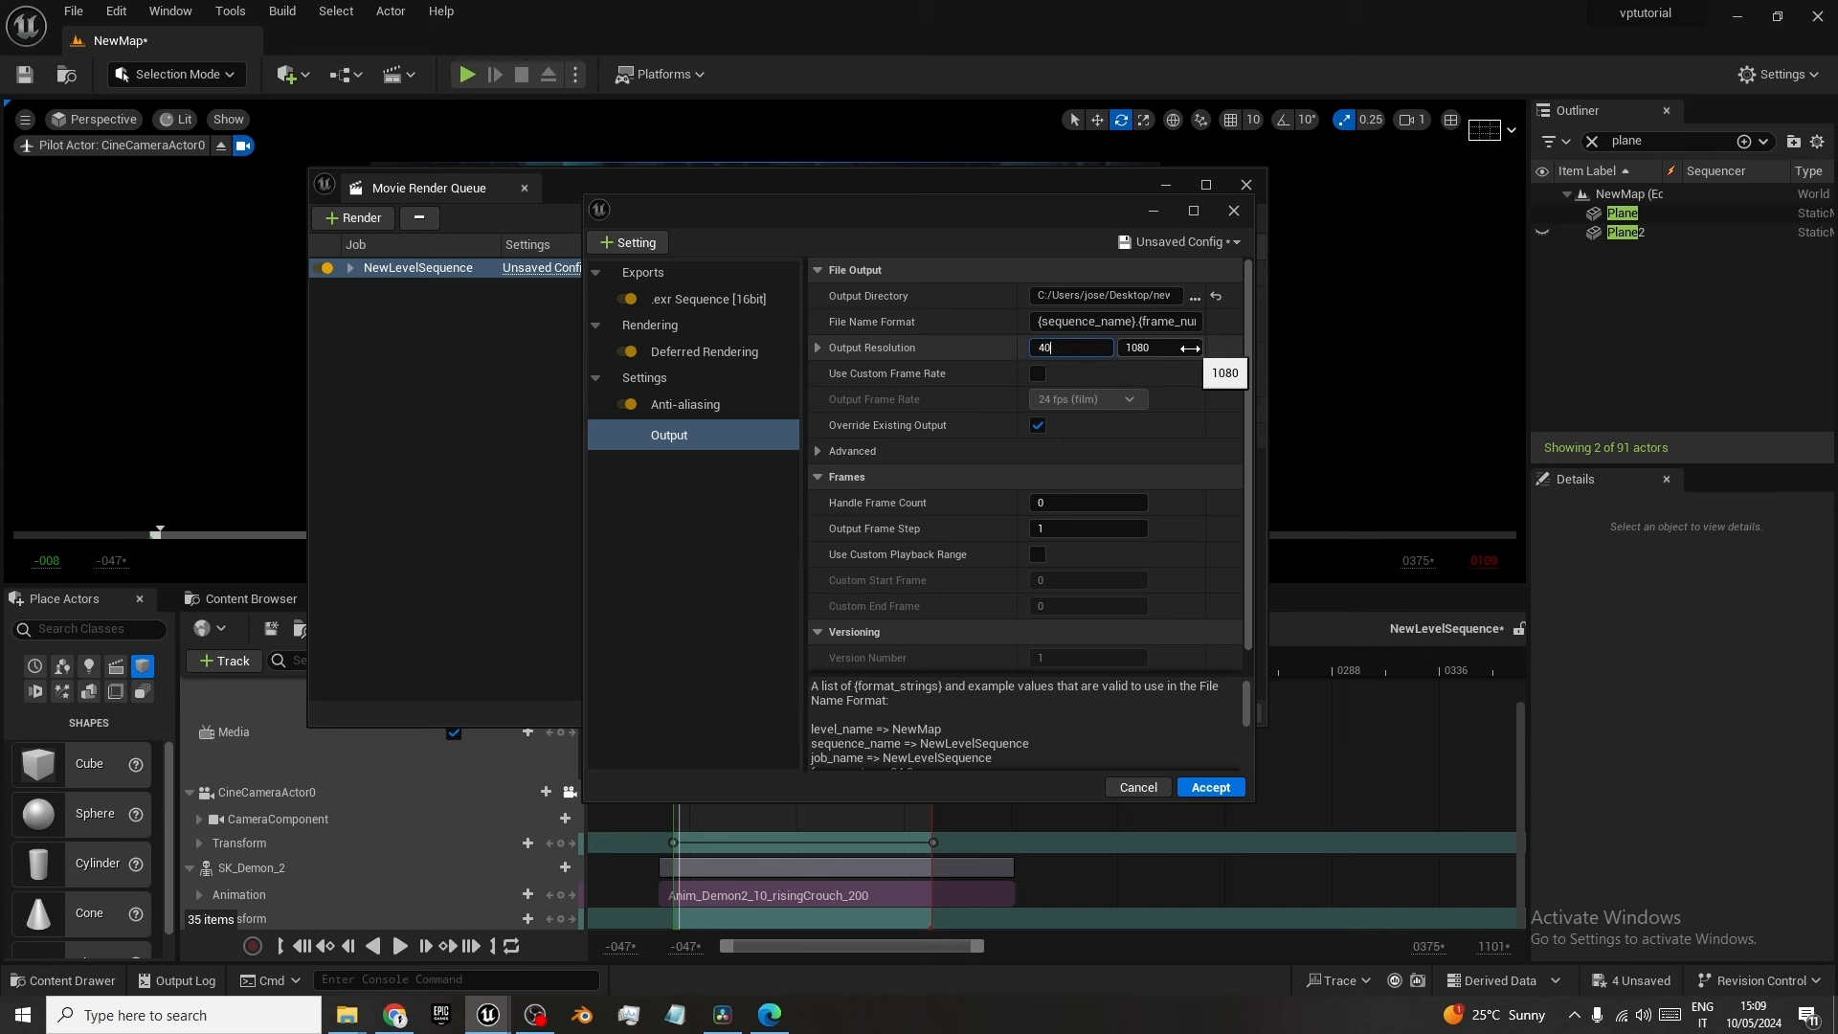
pyautogui.press('Tab')
pyautogui.write('1')
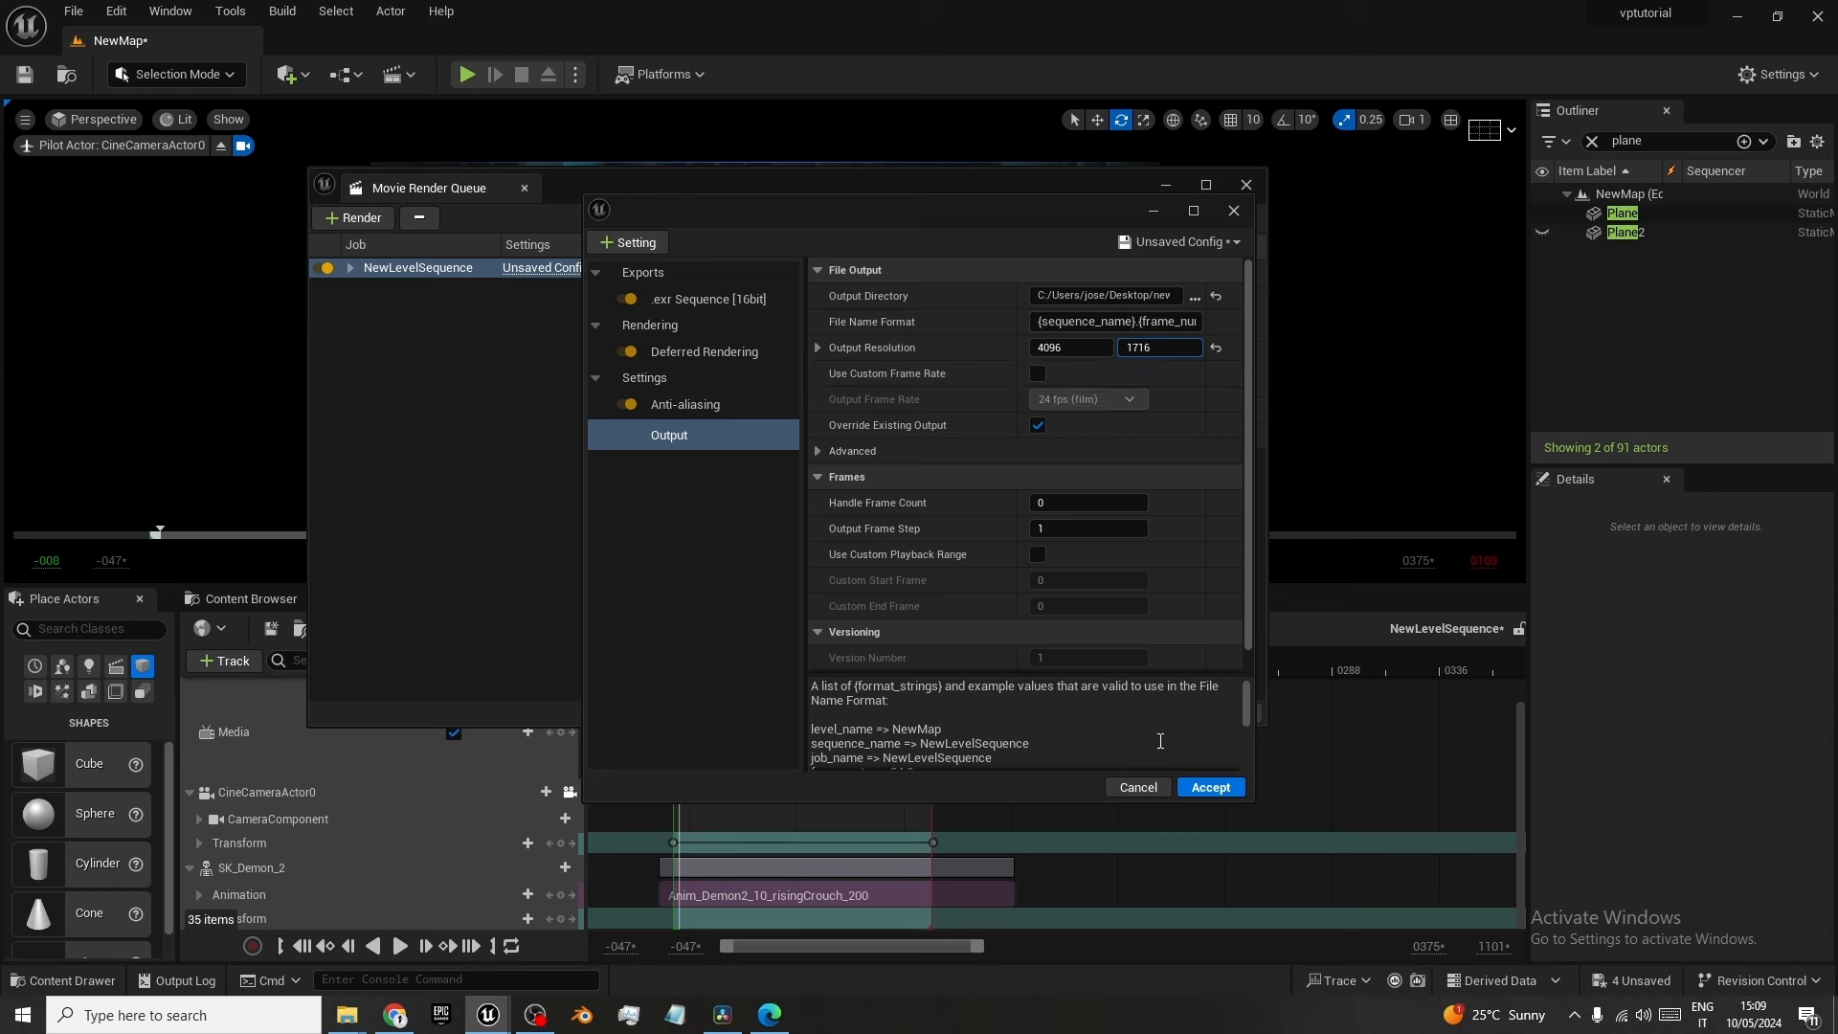
pyautogui.click(1205, 794)
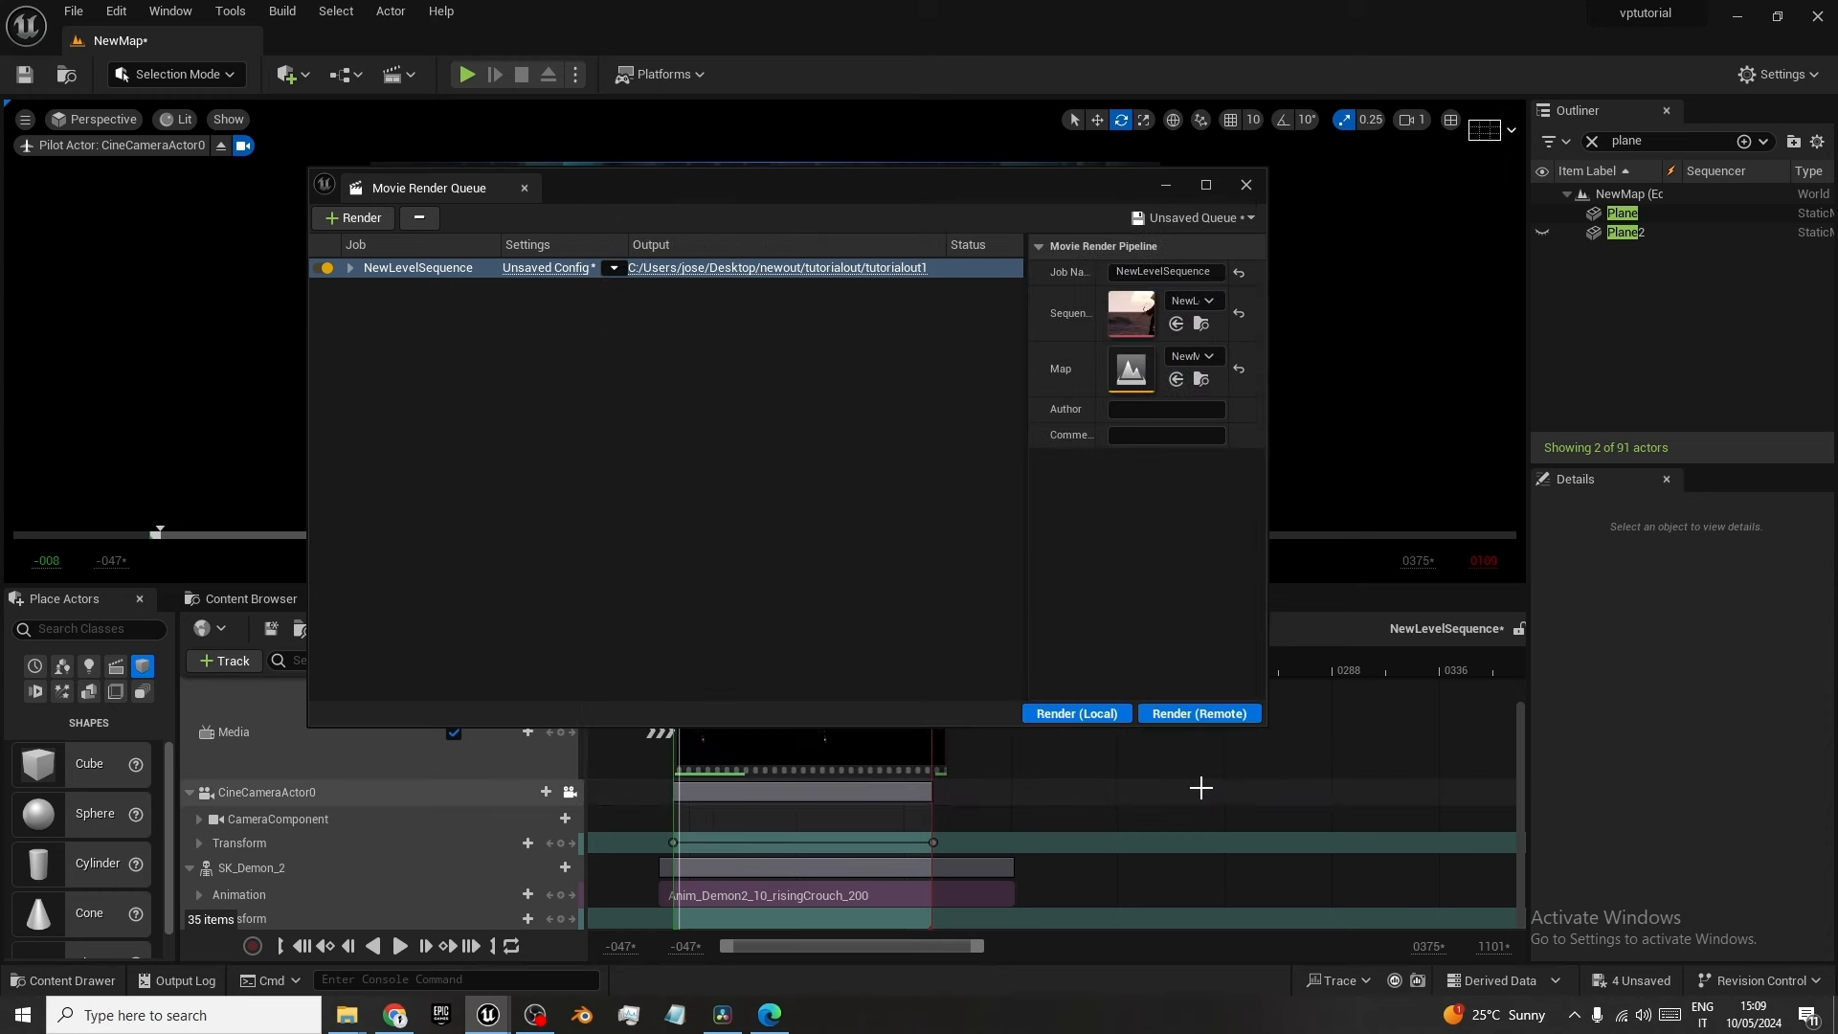
pyautogui.click(1083, 716)
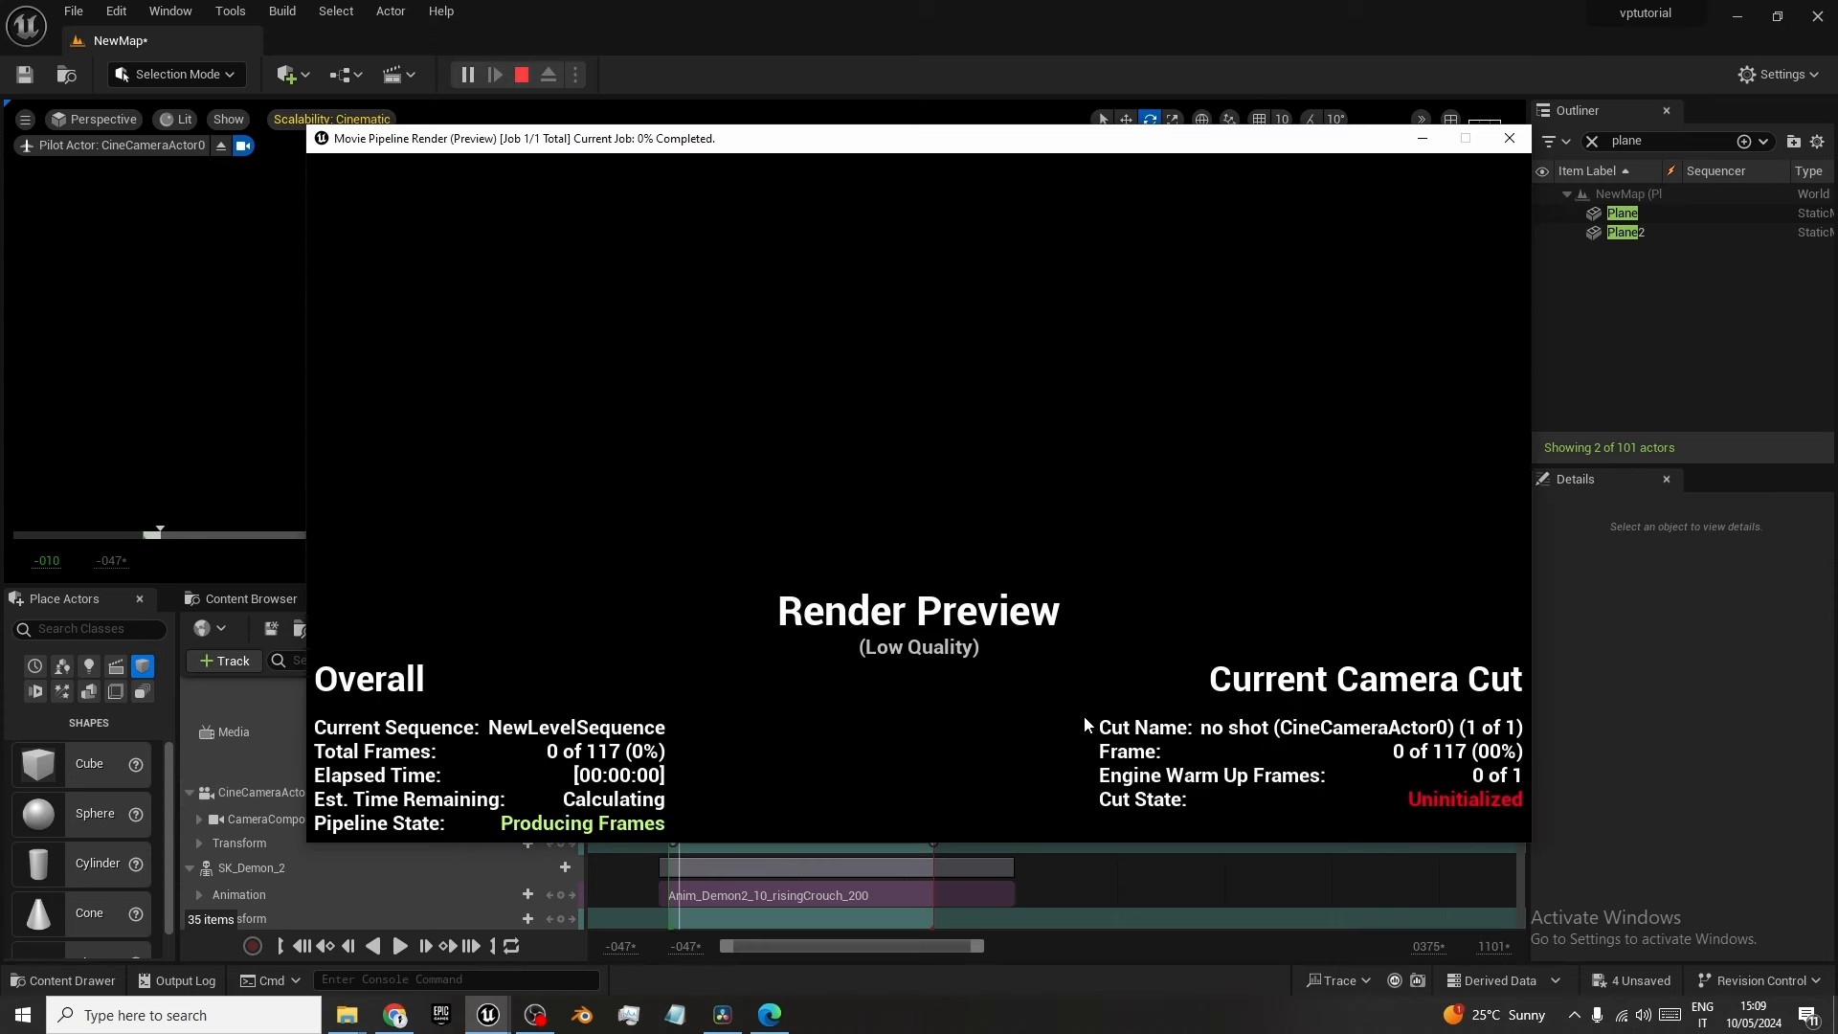